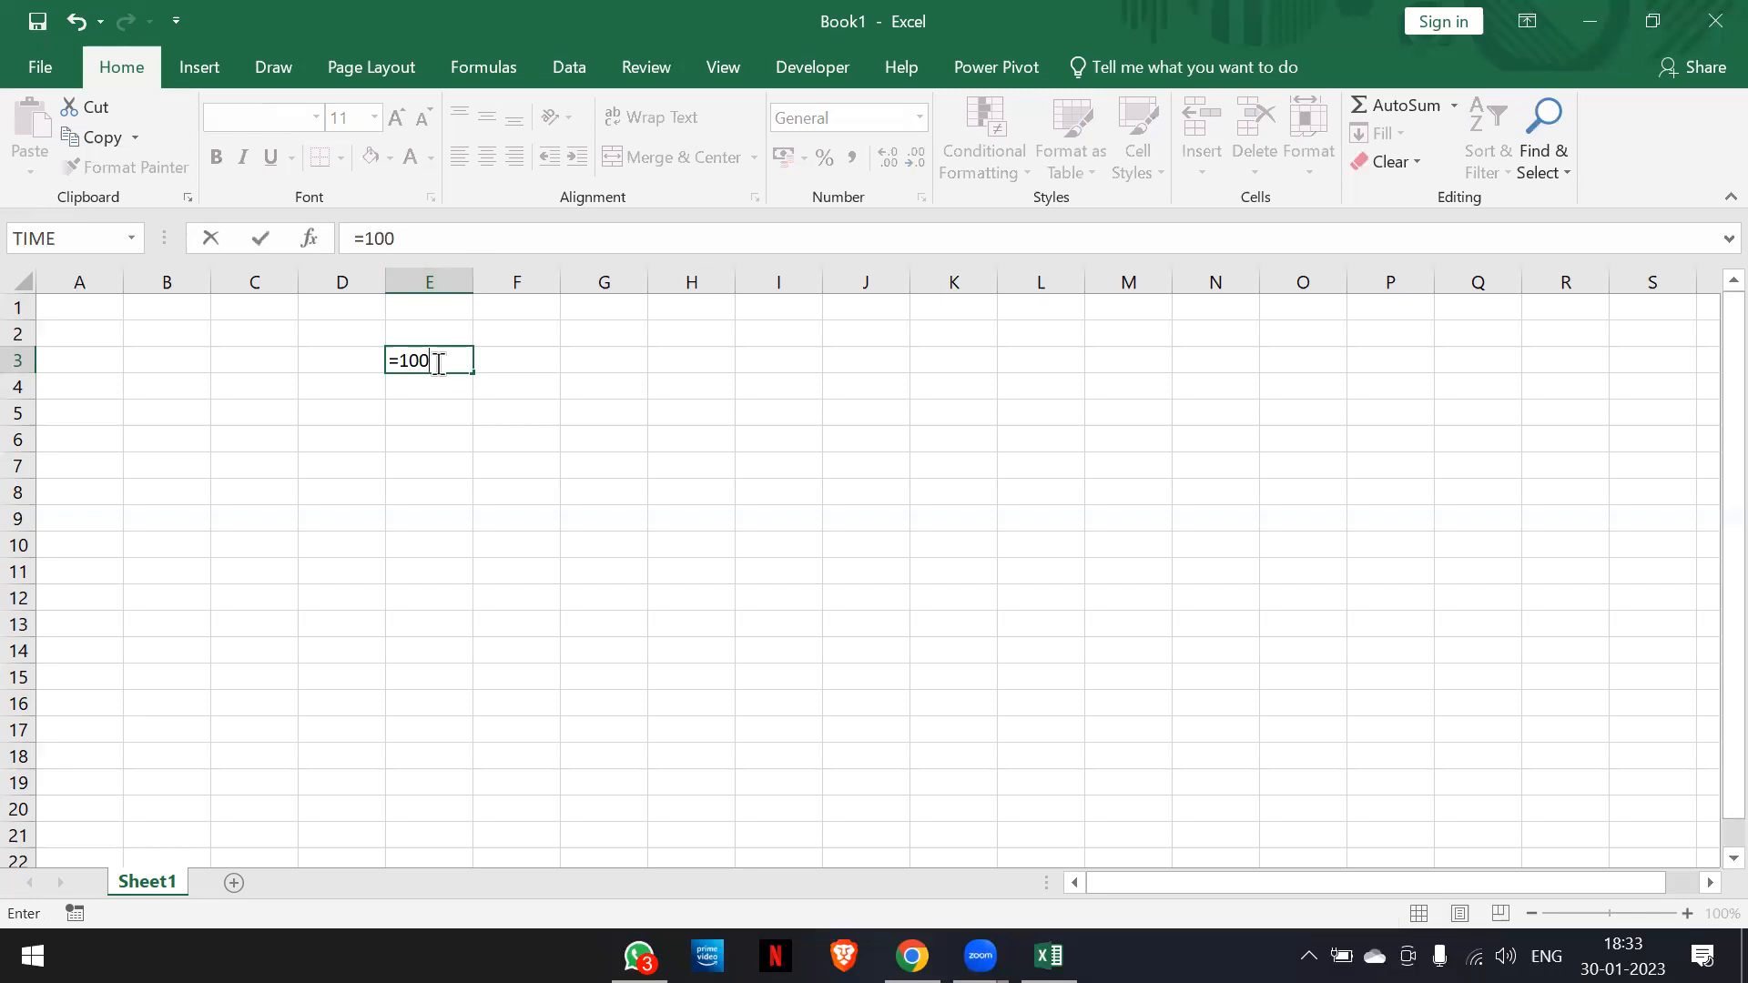
Enter the equality test =100=100 in cell E3, first trying ==, then correcting it to a single equals sign
text(100)
key(Return)
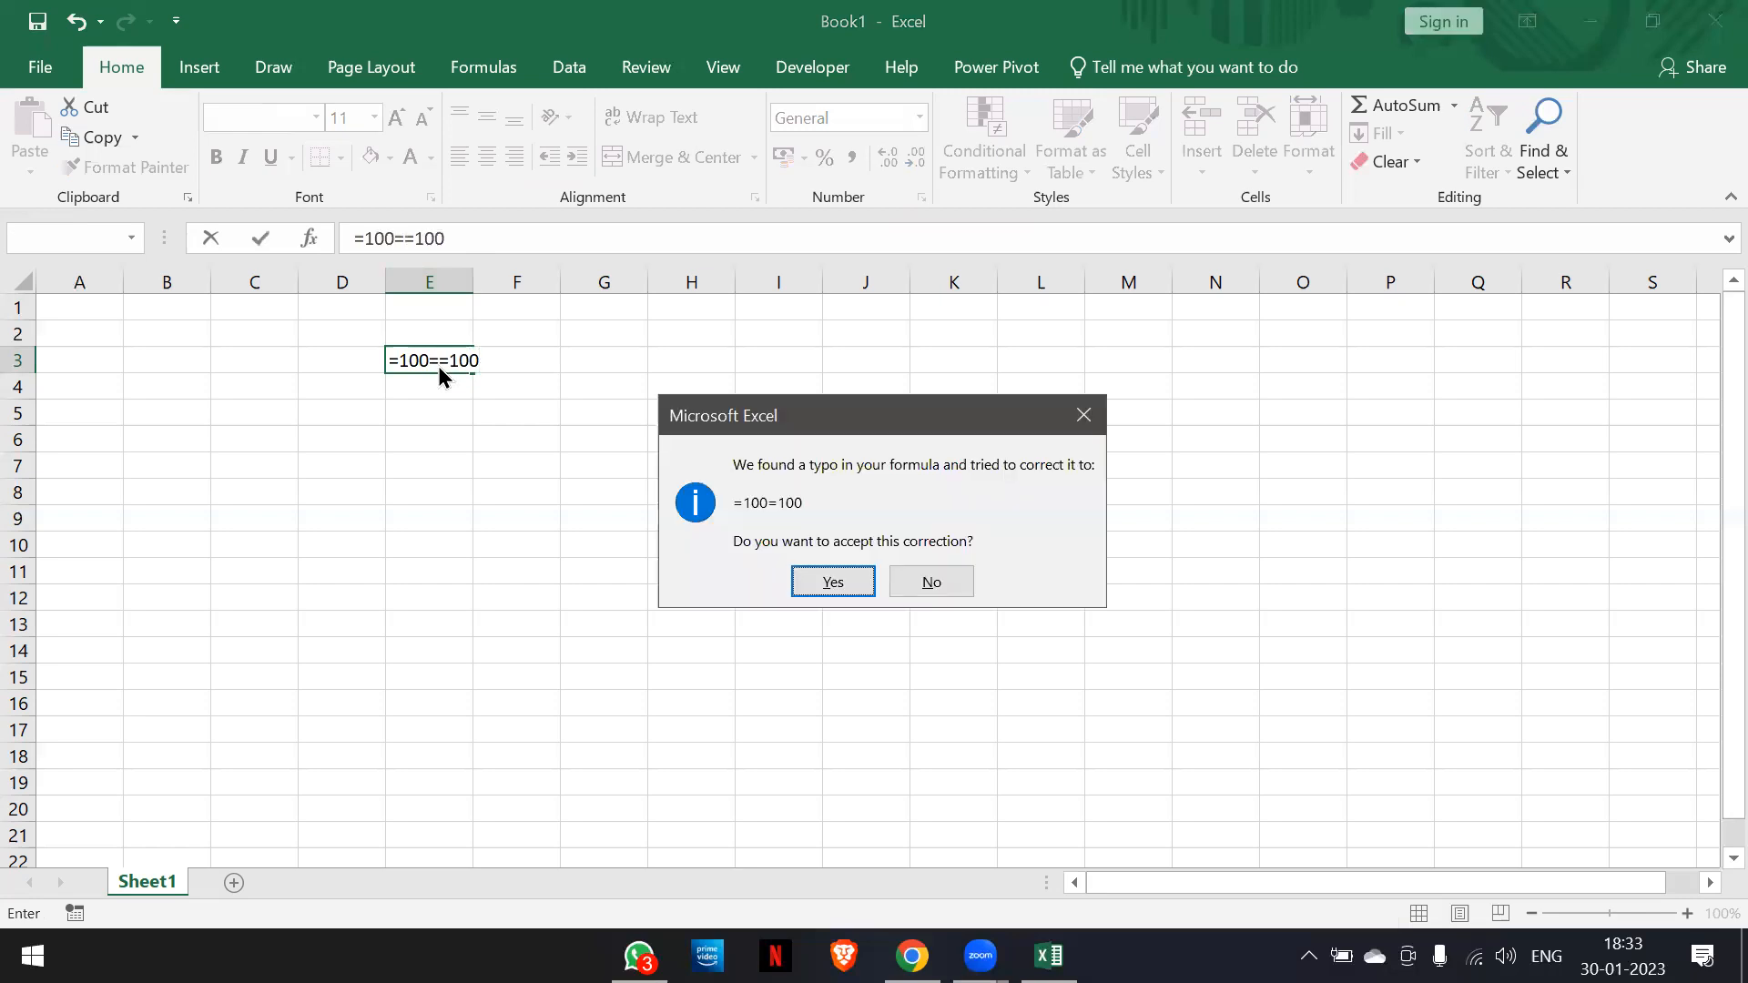
key(Escape)
key(Escape)
key(BackSpace)
key(Return)
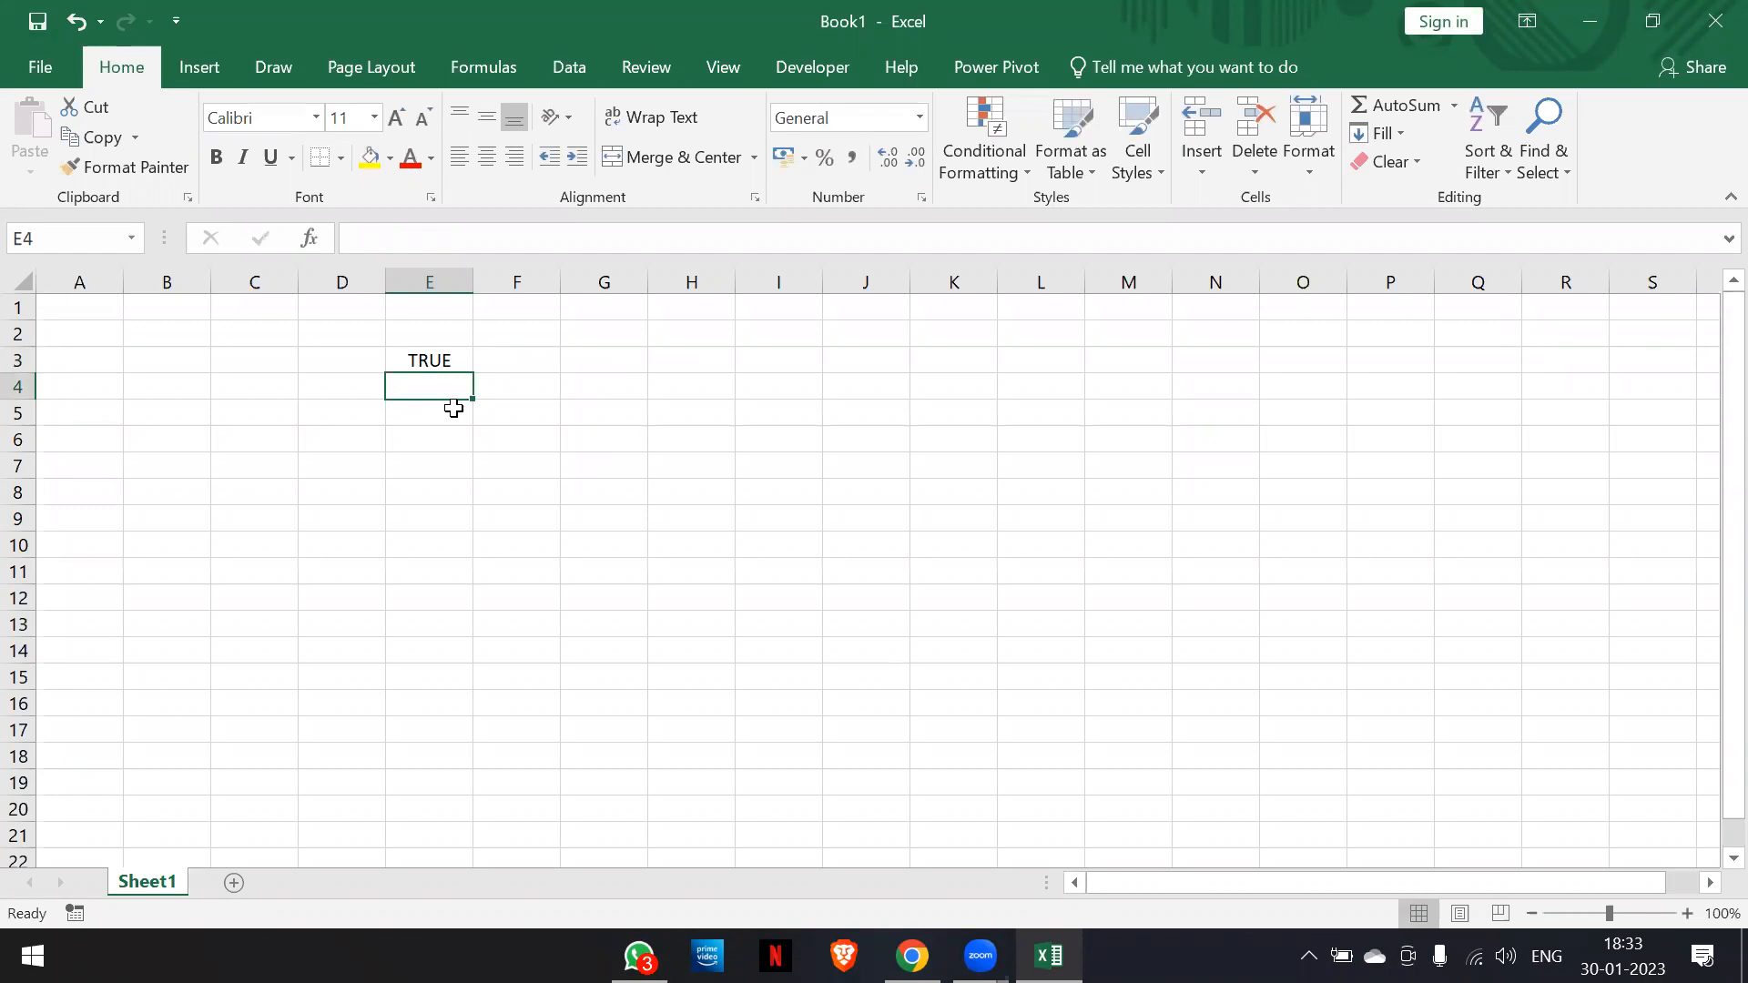
Enter the inequality test =100<>100 in cell E6, first trying != as the operator
click(451, 443)
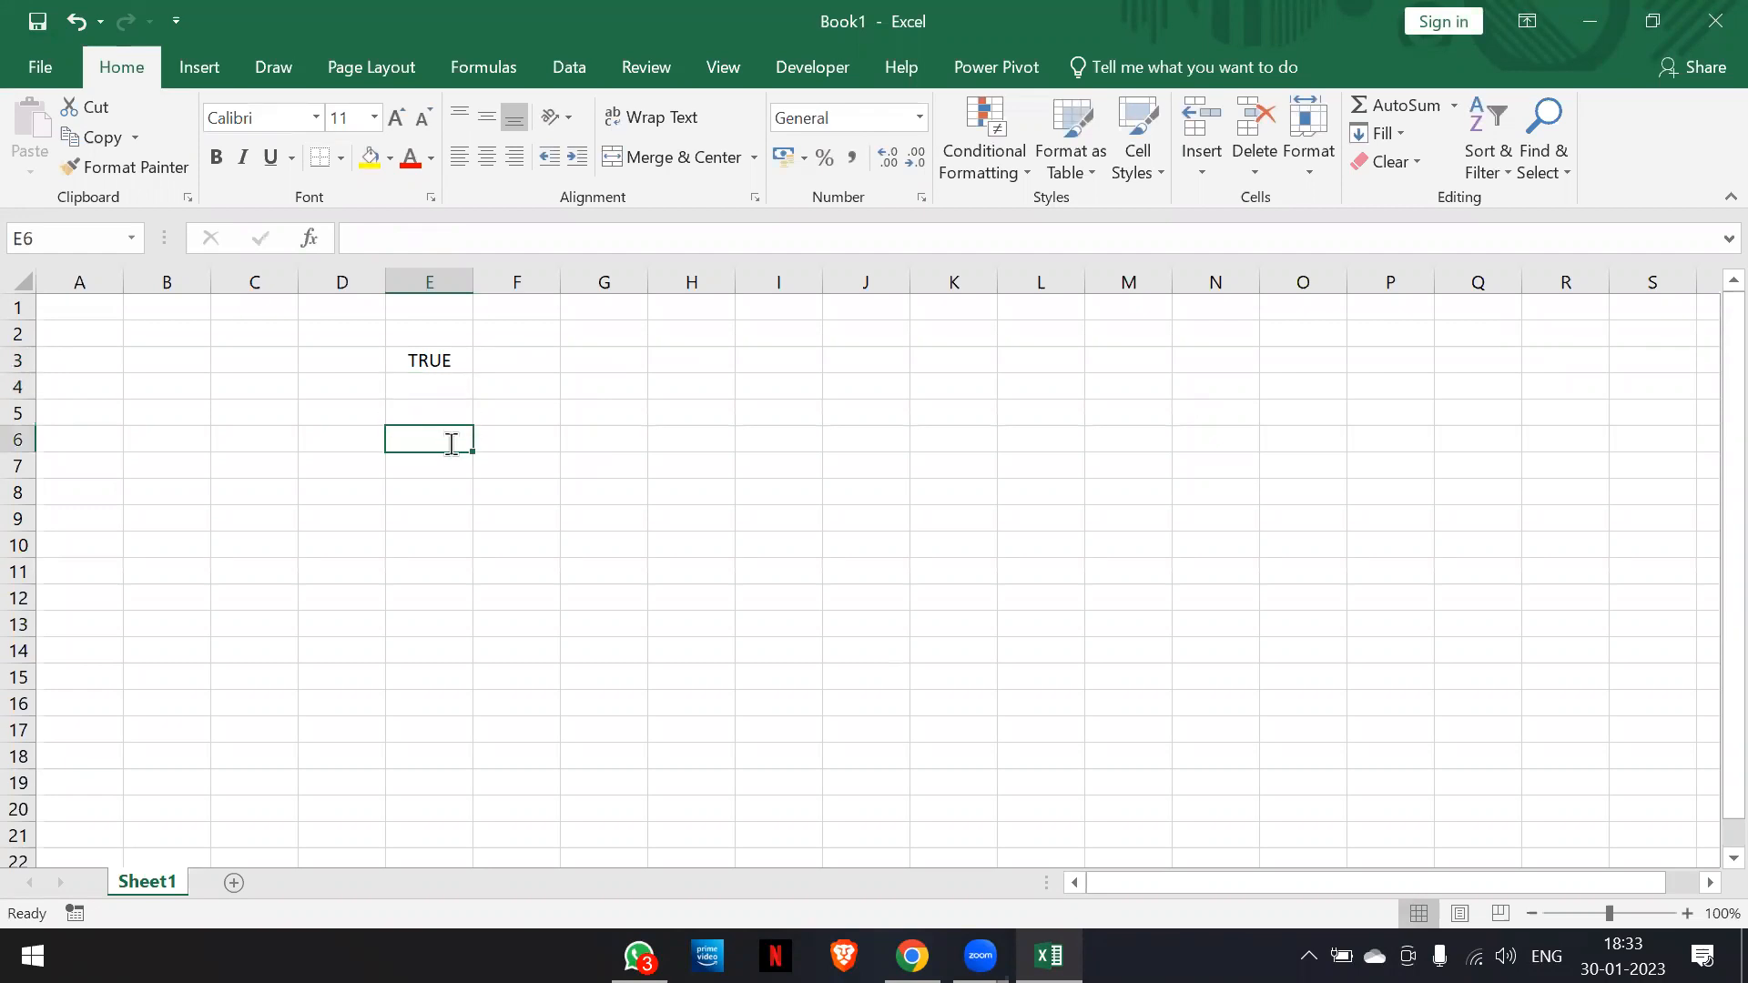
text(=1)
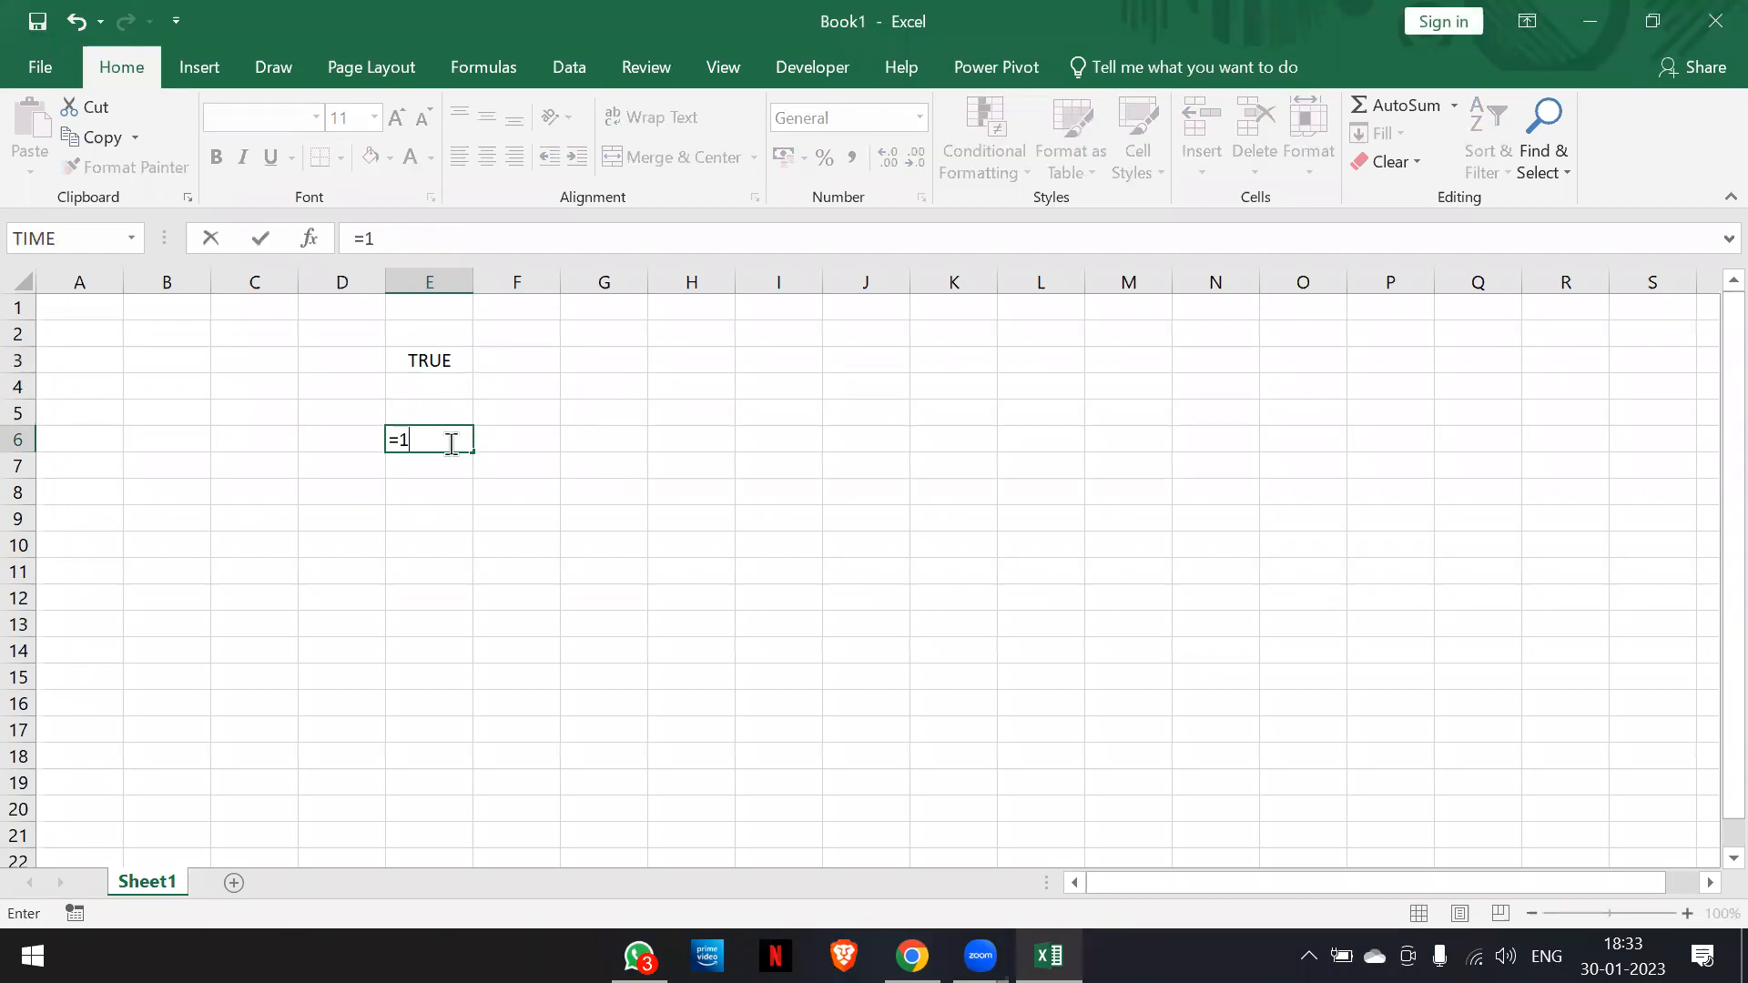
text(00!=100)
key(Return)
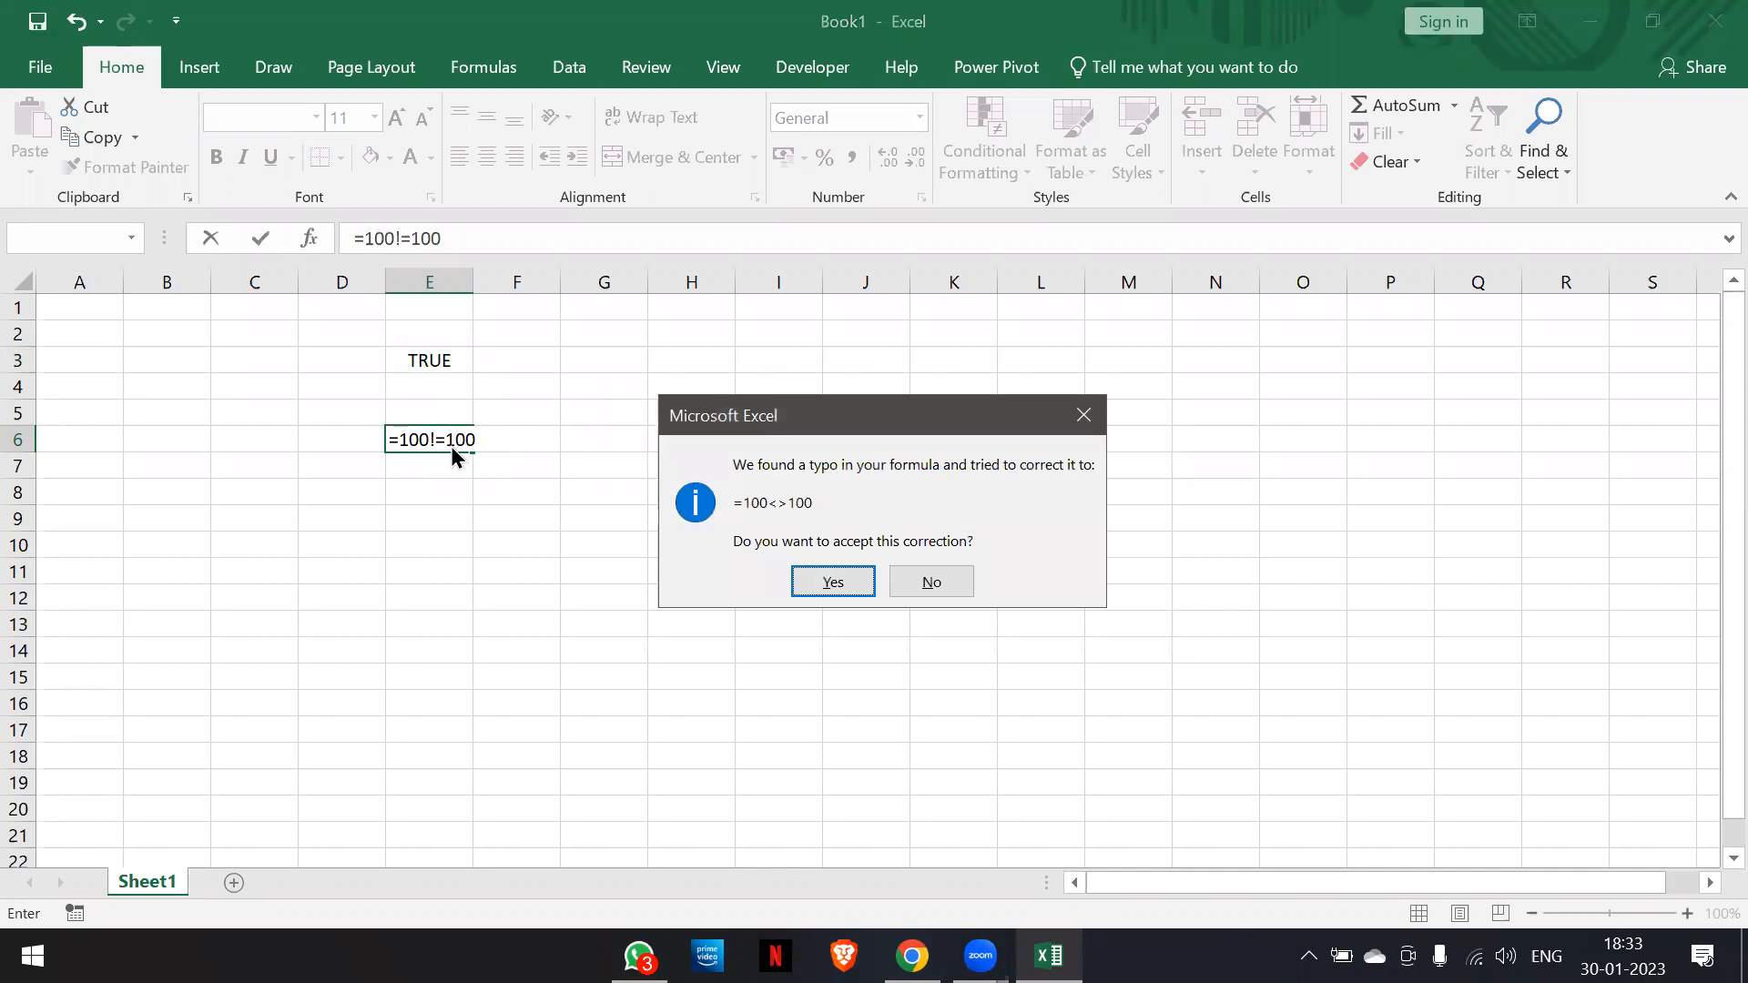
key(Escape)
key(Return)
key(BackSpace)
key(BackSpace)
text(<>)
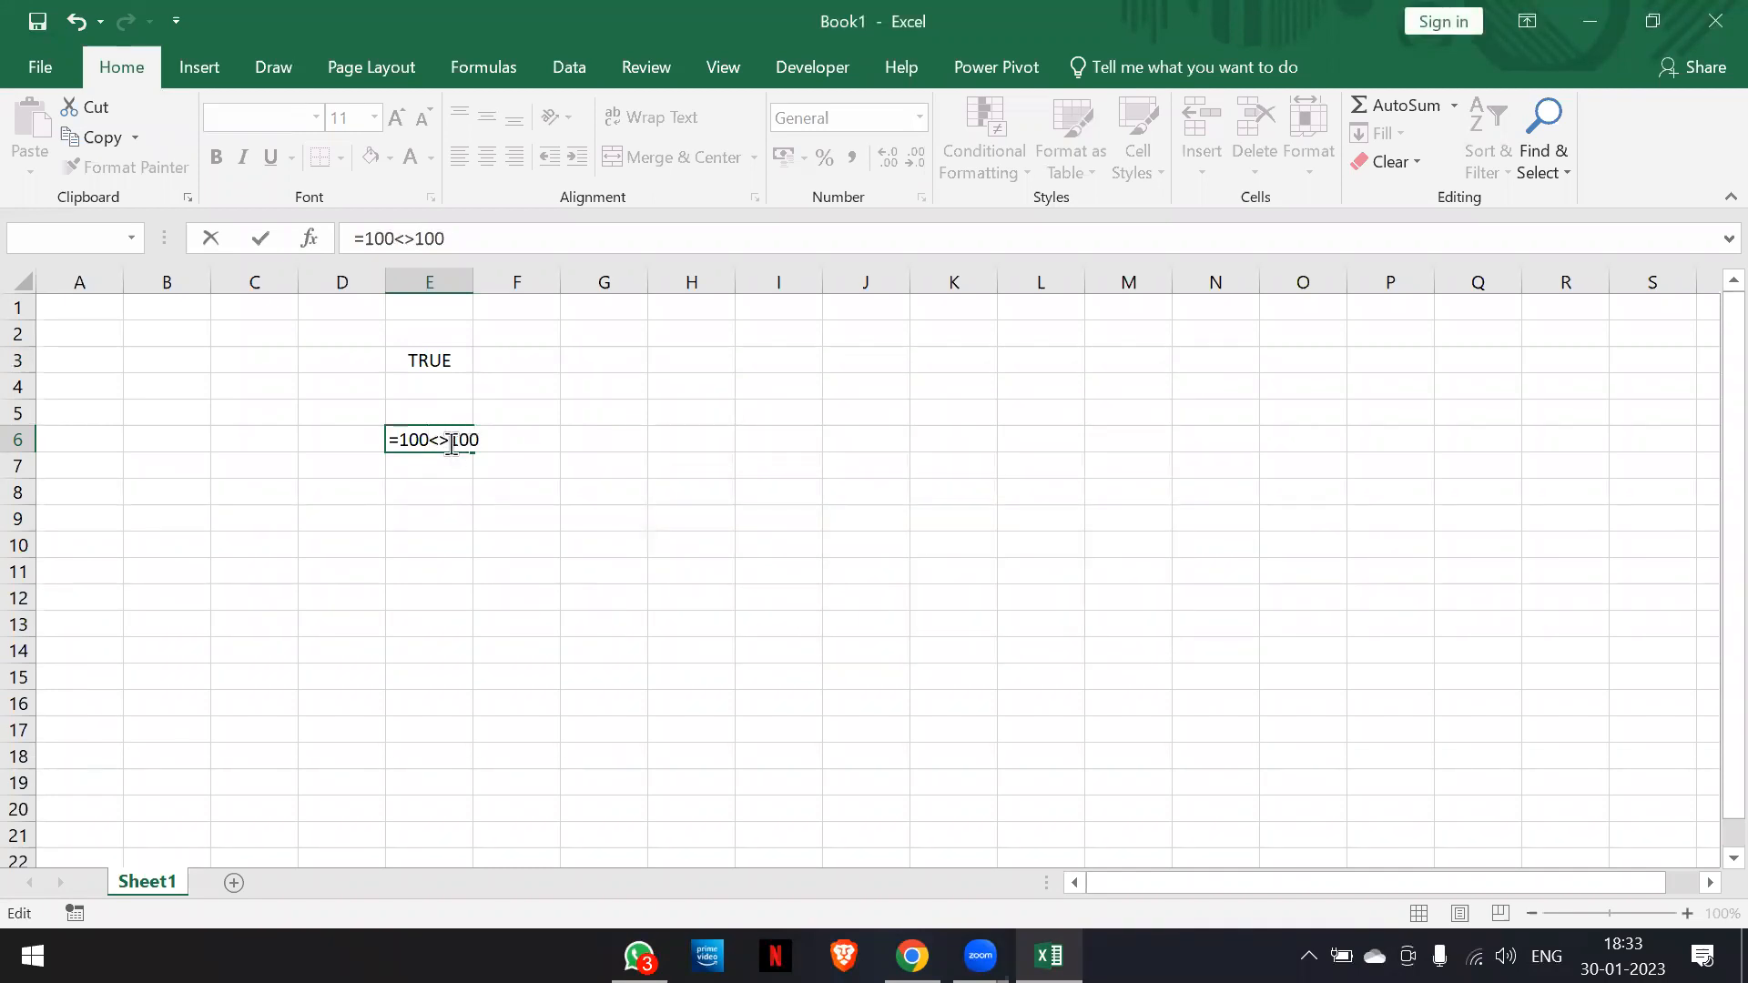
key(Return)
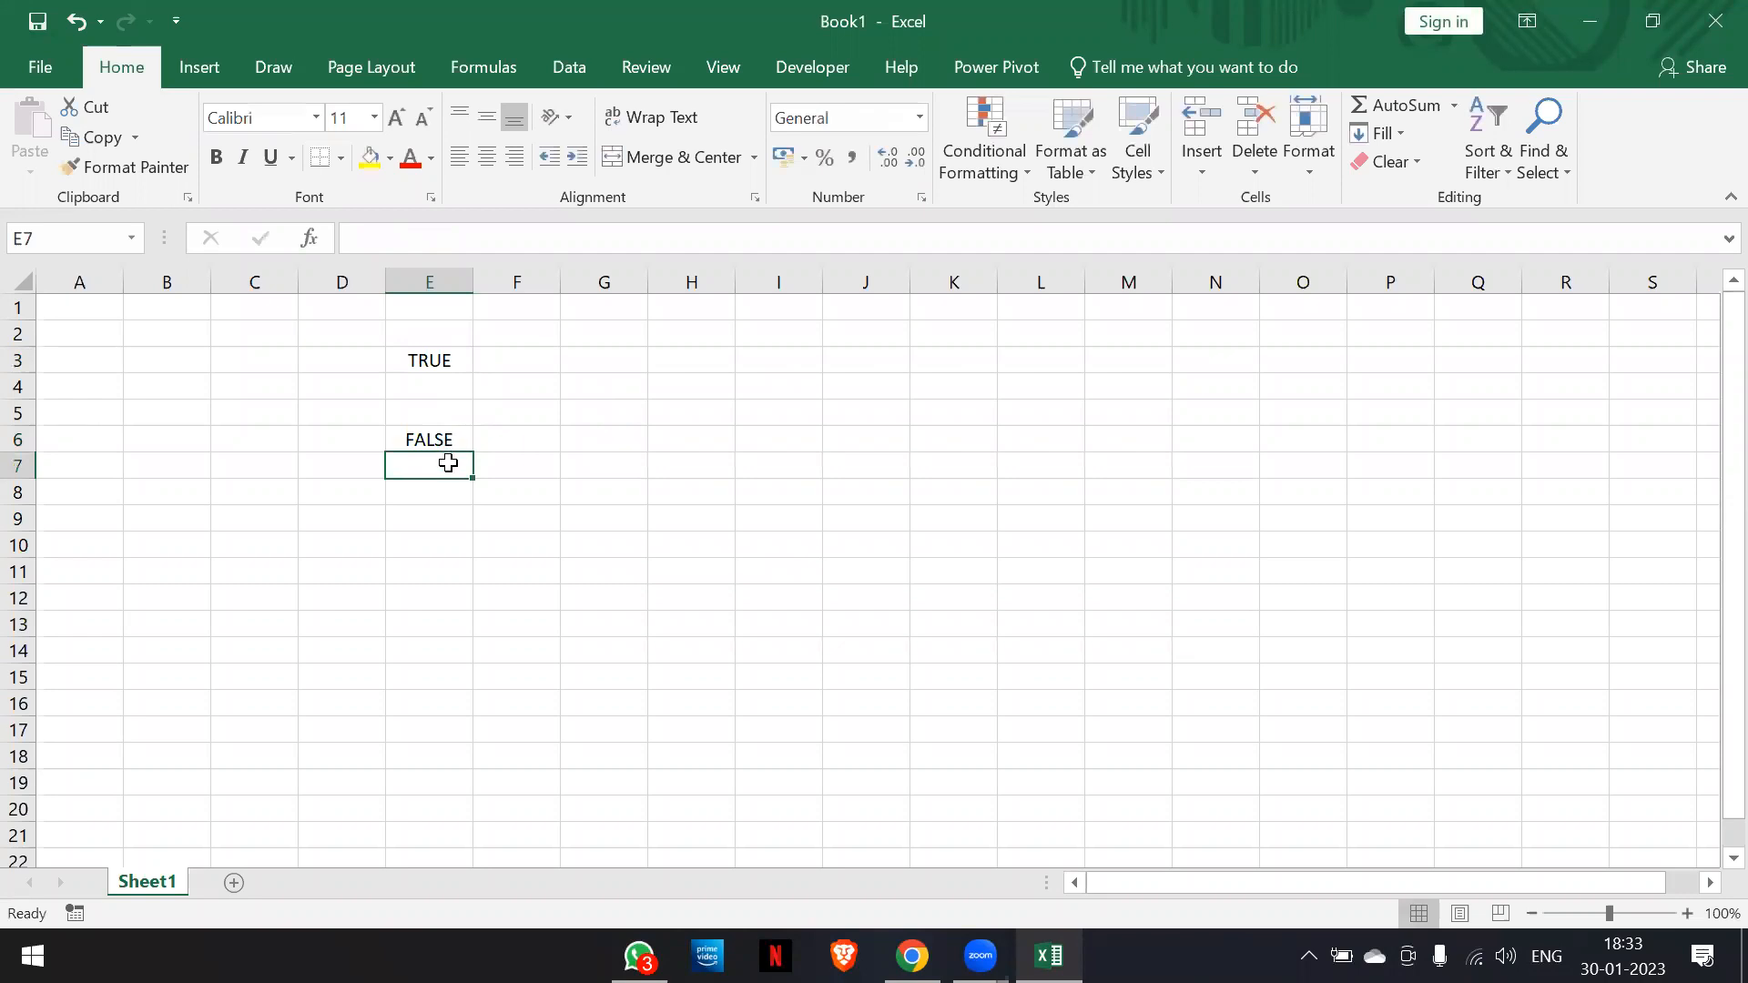
Examine the comparison formulas in cells E3 and E6
click(441, 442)
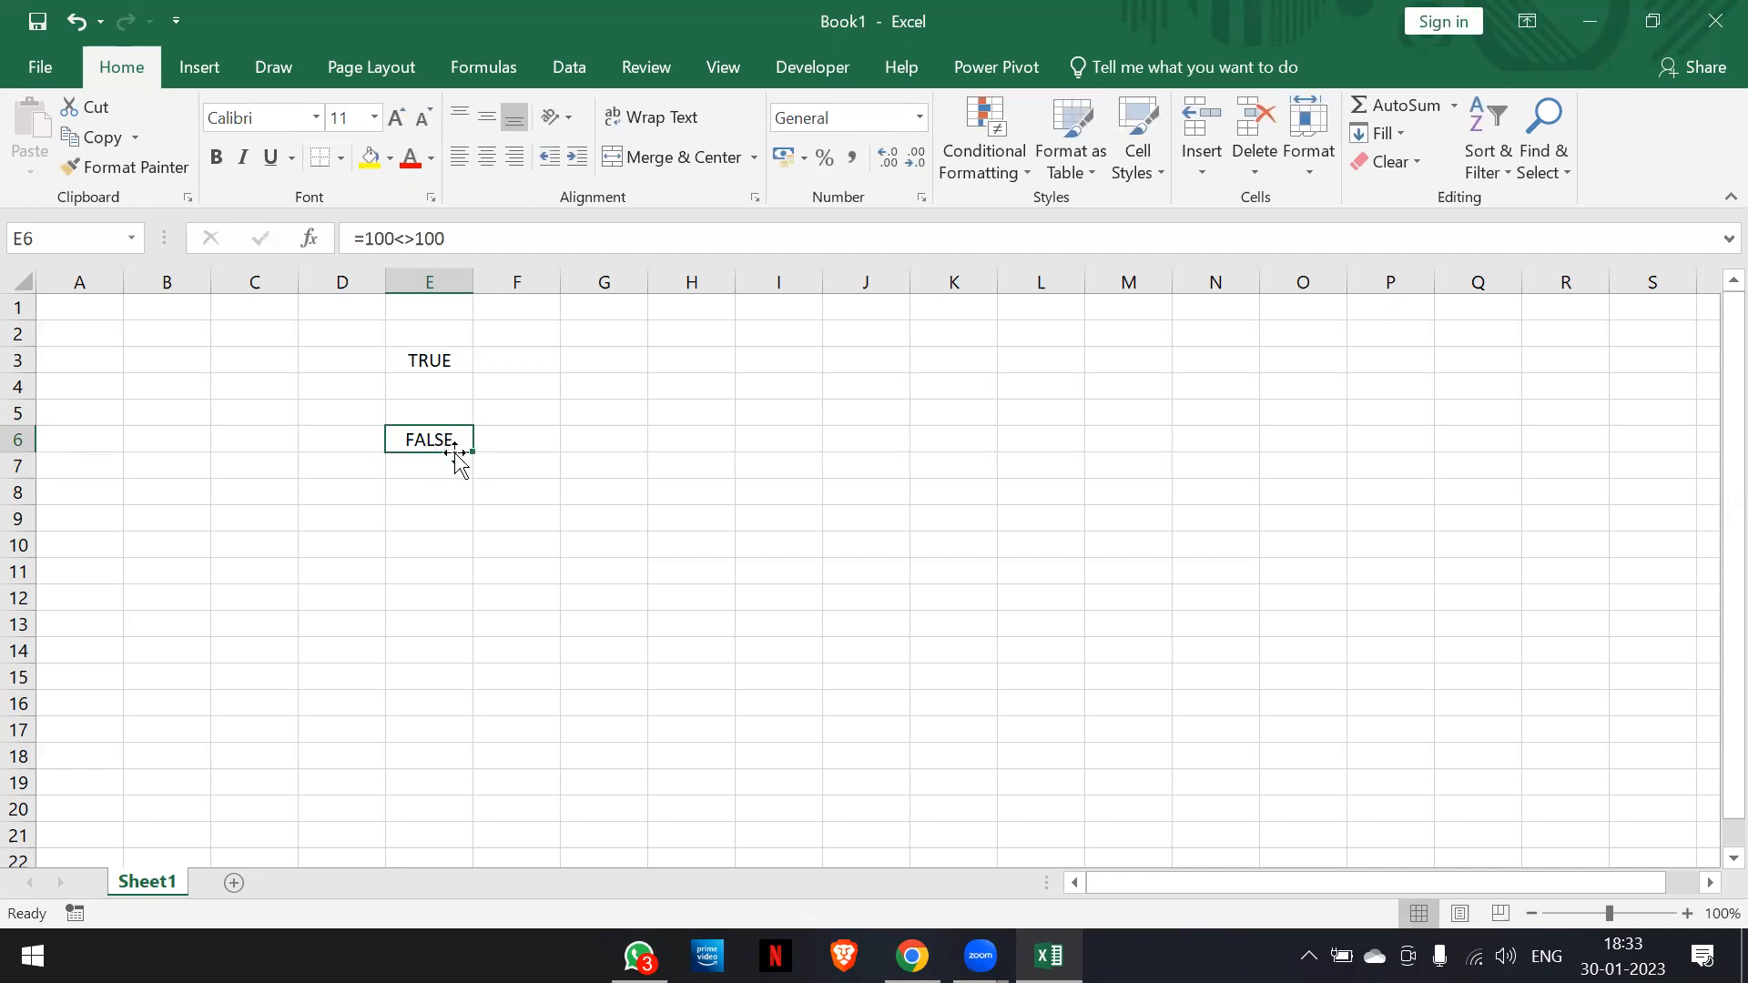
click(453, 357)
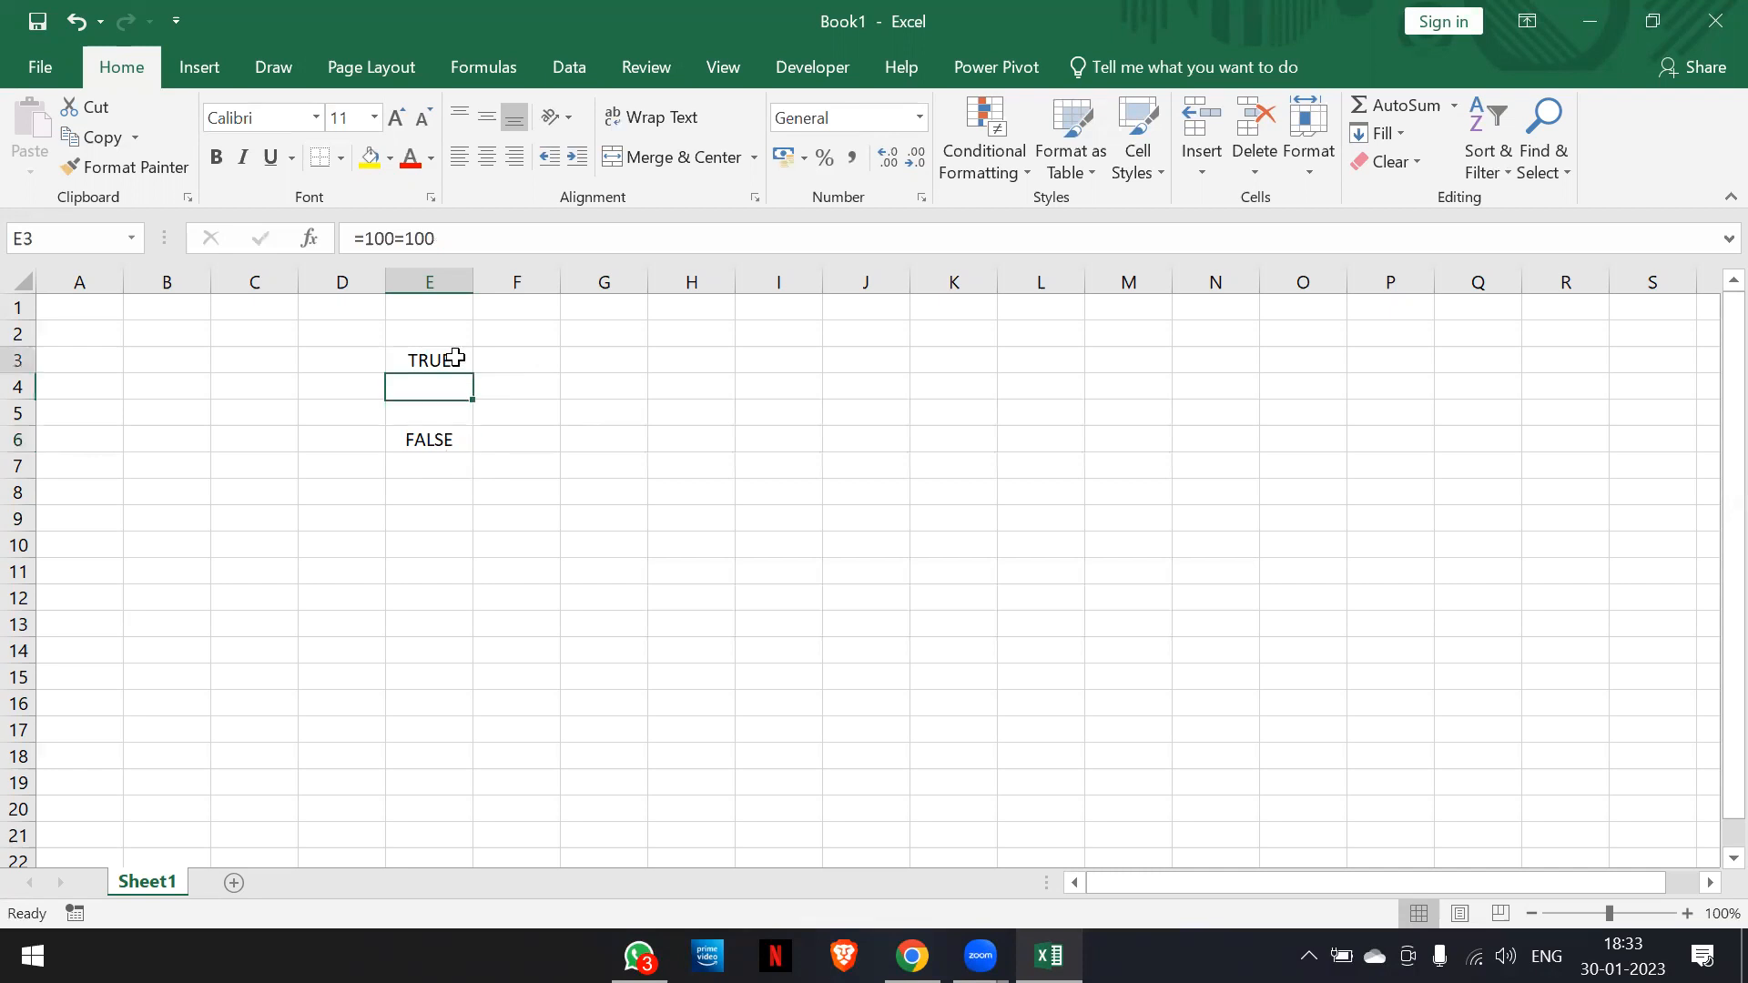
click(439, 435)
click(435, 357)
click(433, 435)
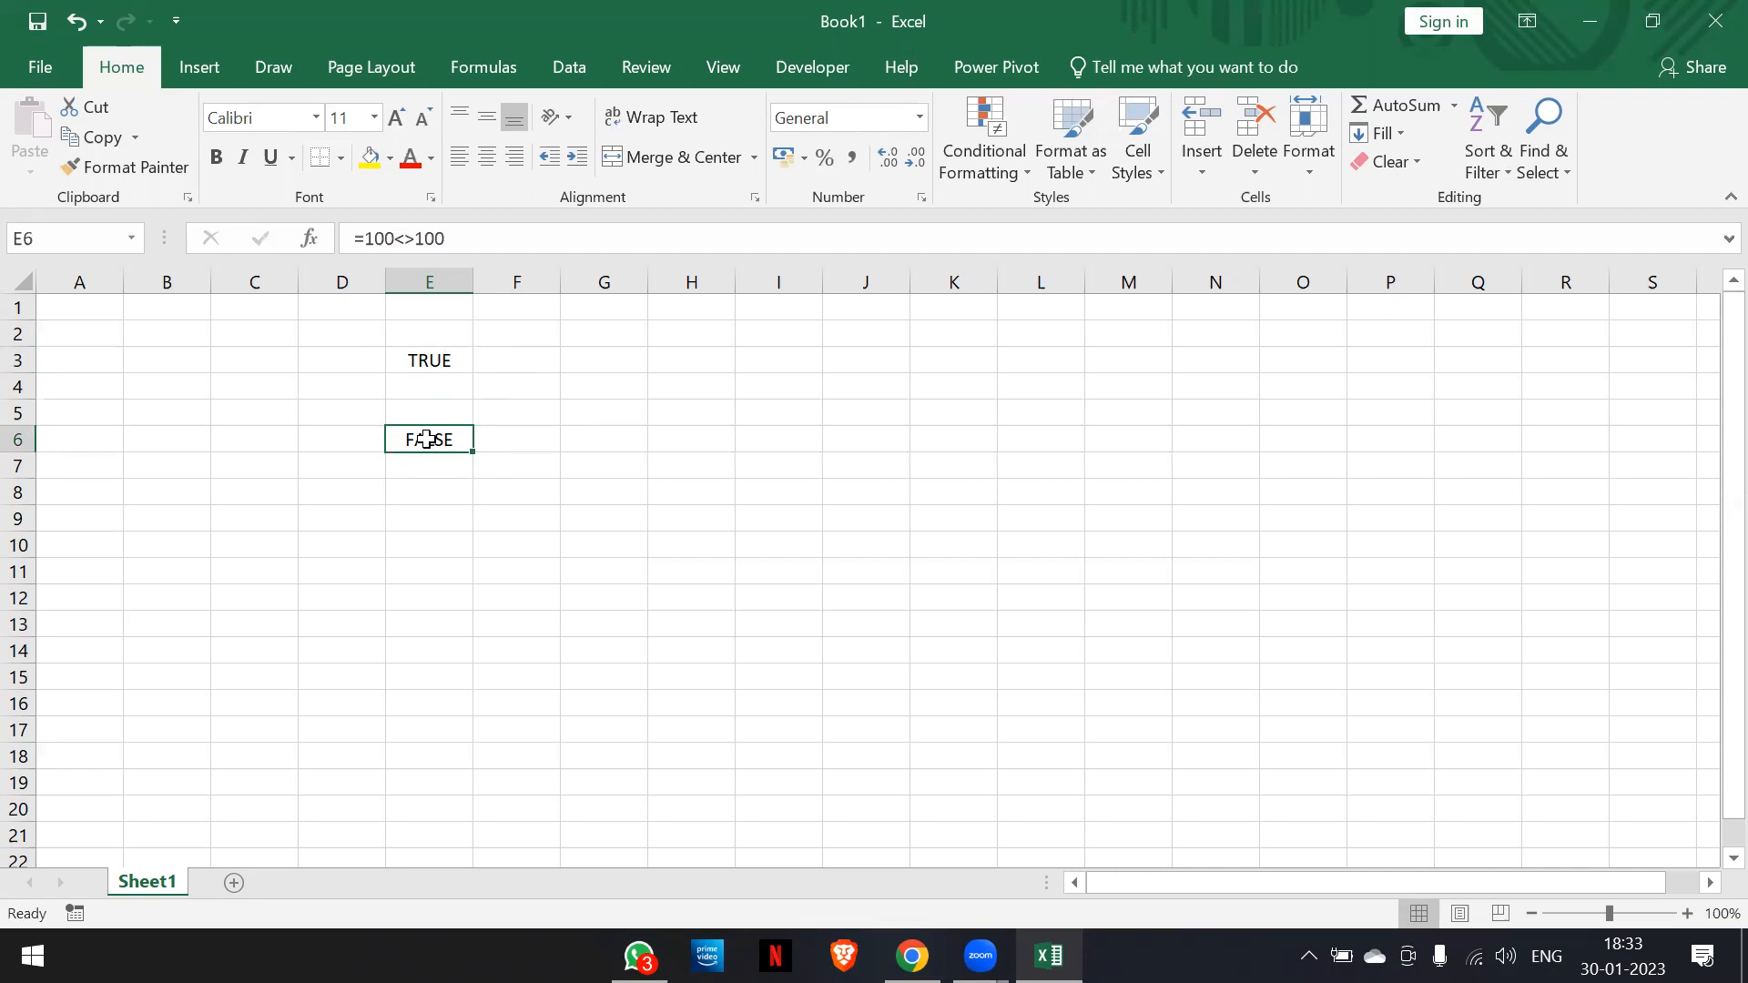
click(490, 500)
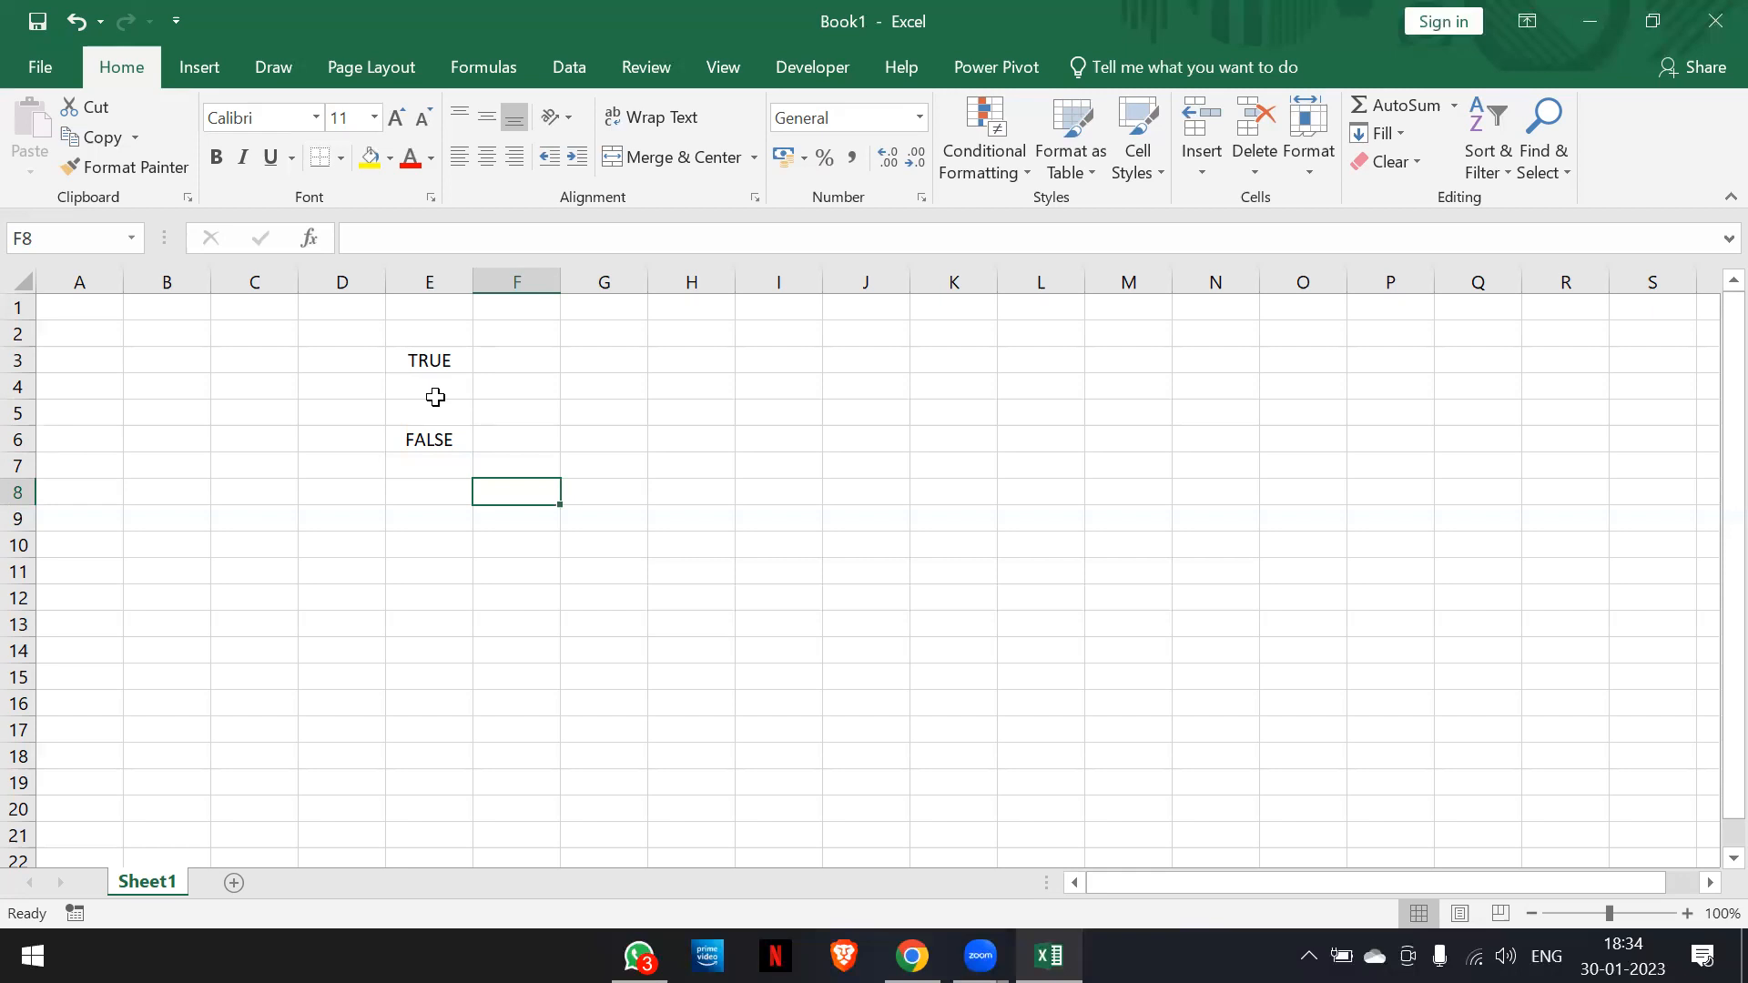
Clear the range E2:E8 and enter 100 in cell E4
drag(394, 329, 425, 503)
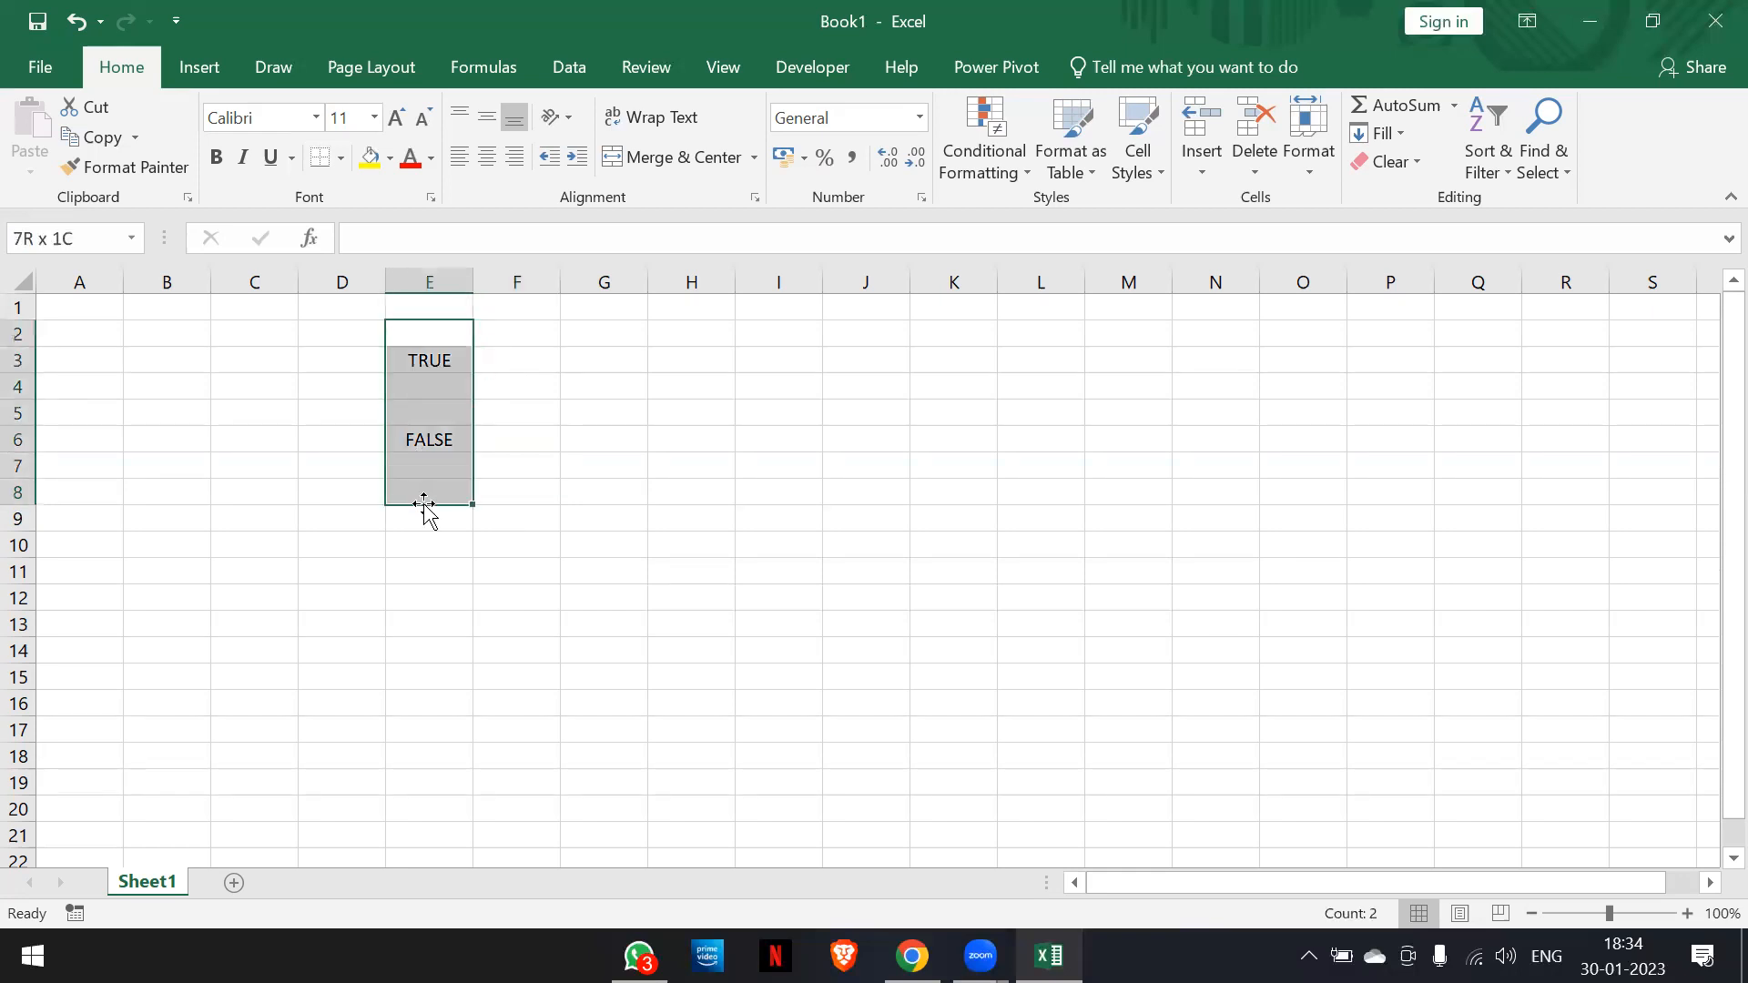
key(Delete)
key(Down)
key(Down)
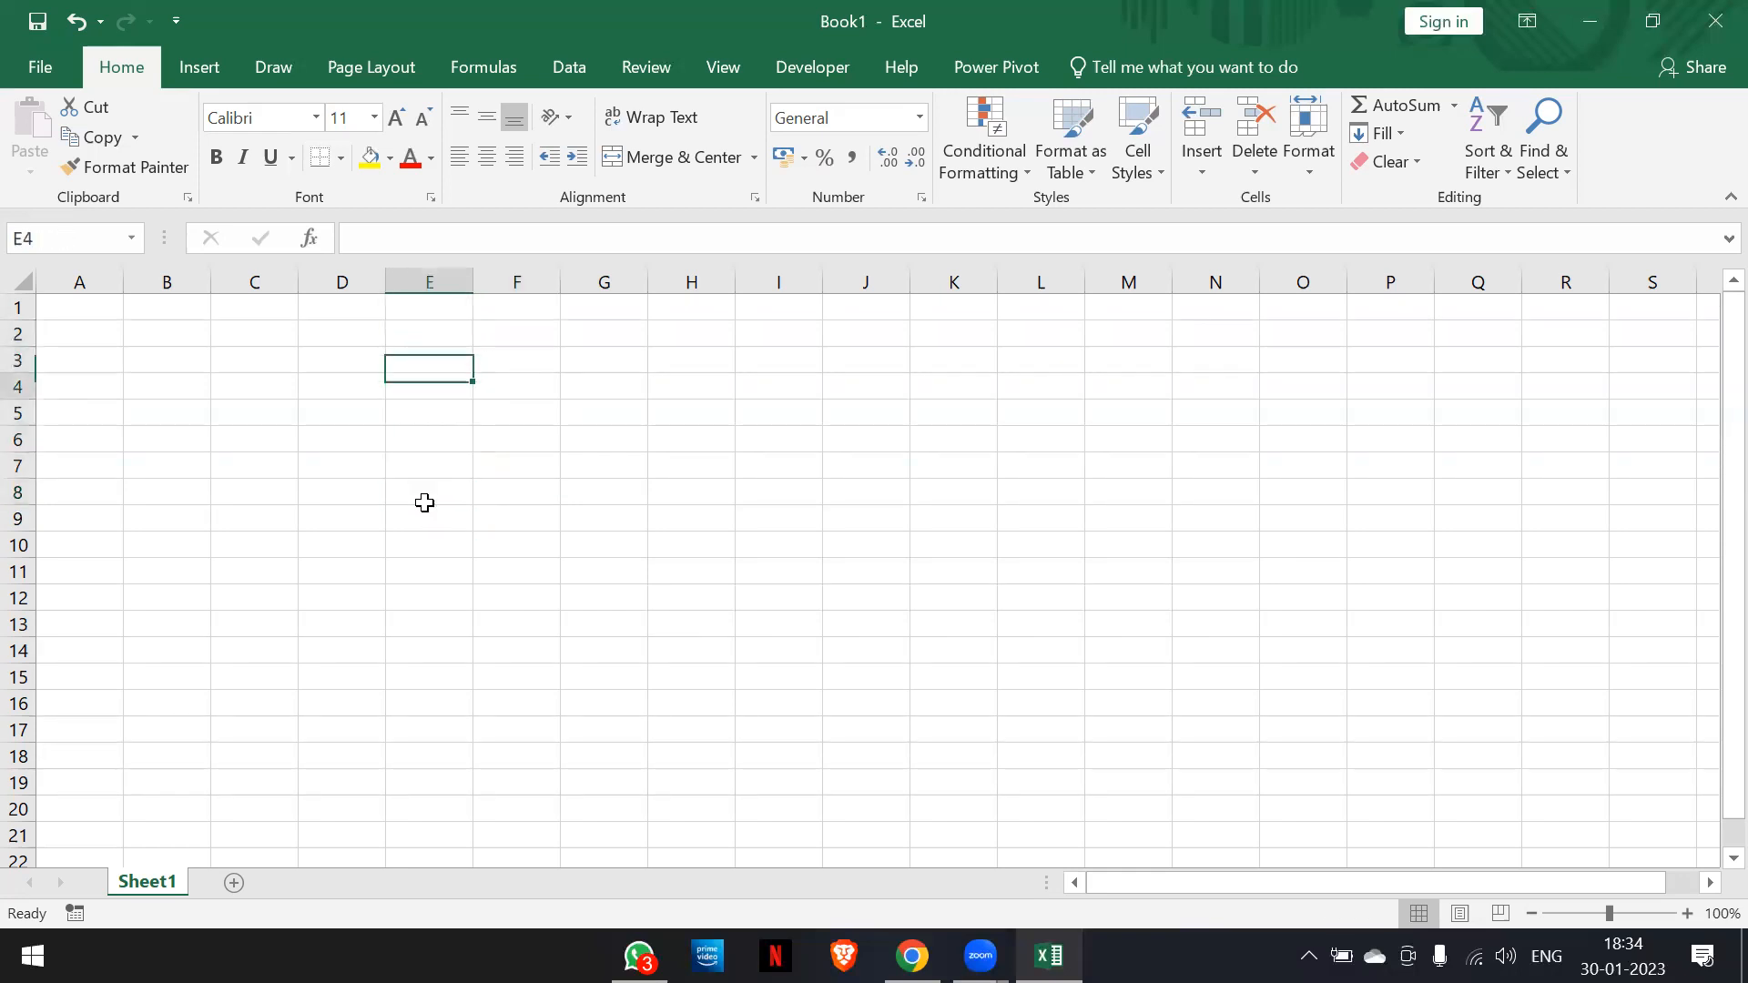
text(100)
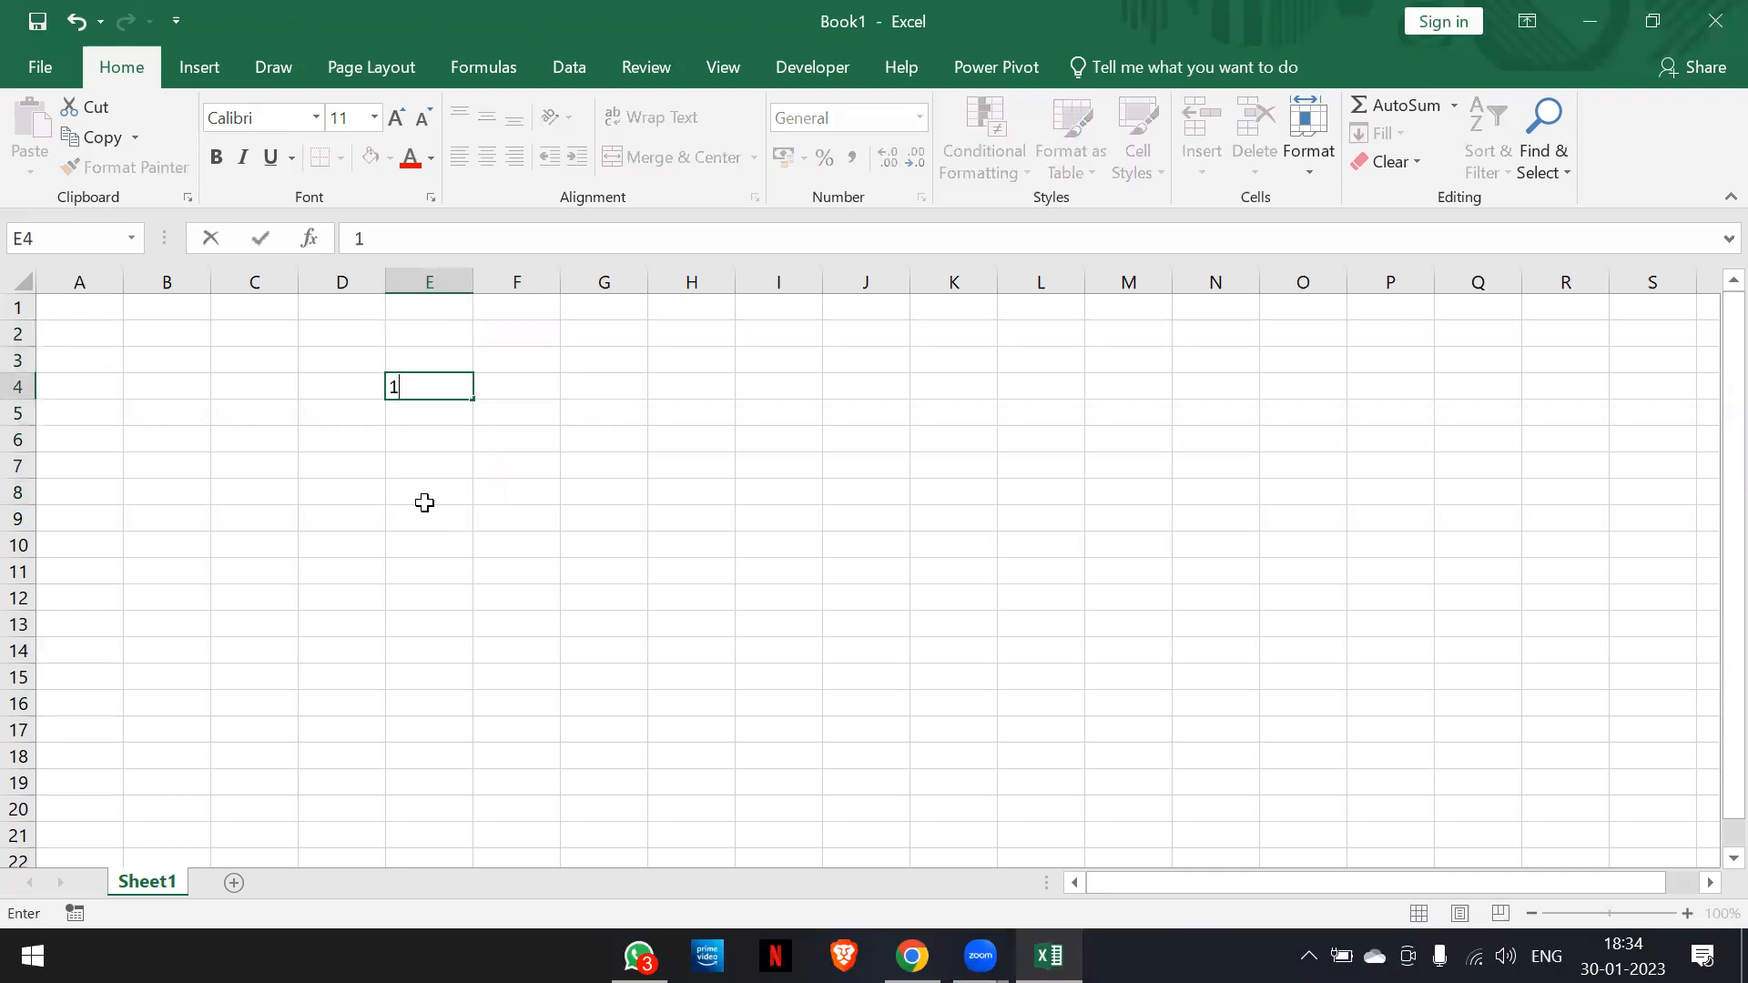
key(Return)
key(Up)
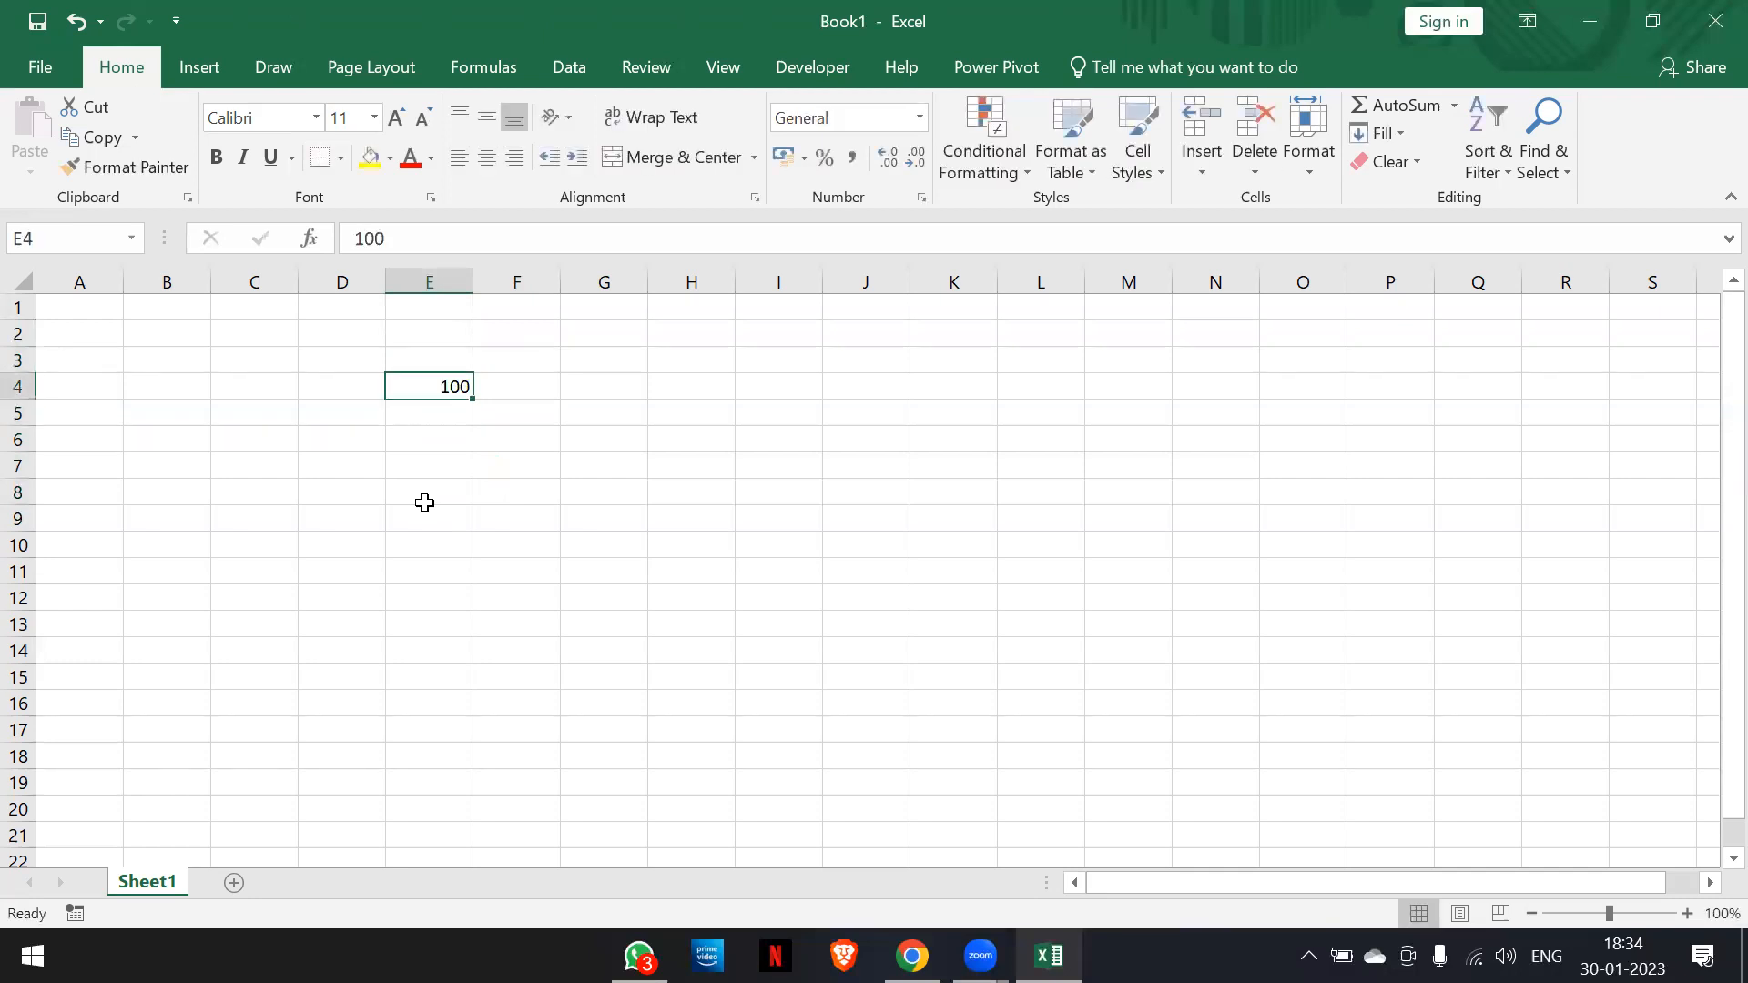
Begin a formula in cell G4
key(Right)
key(Right)
text(=)
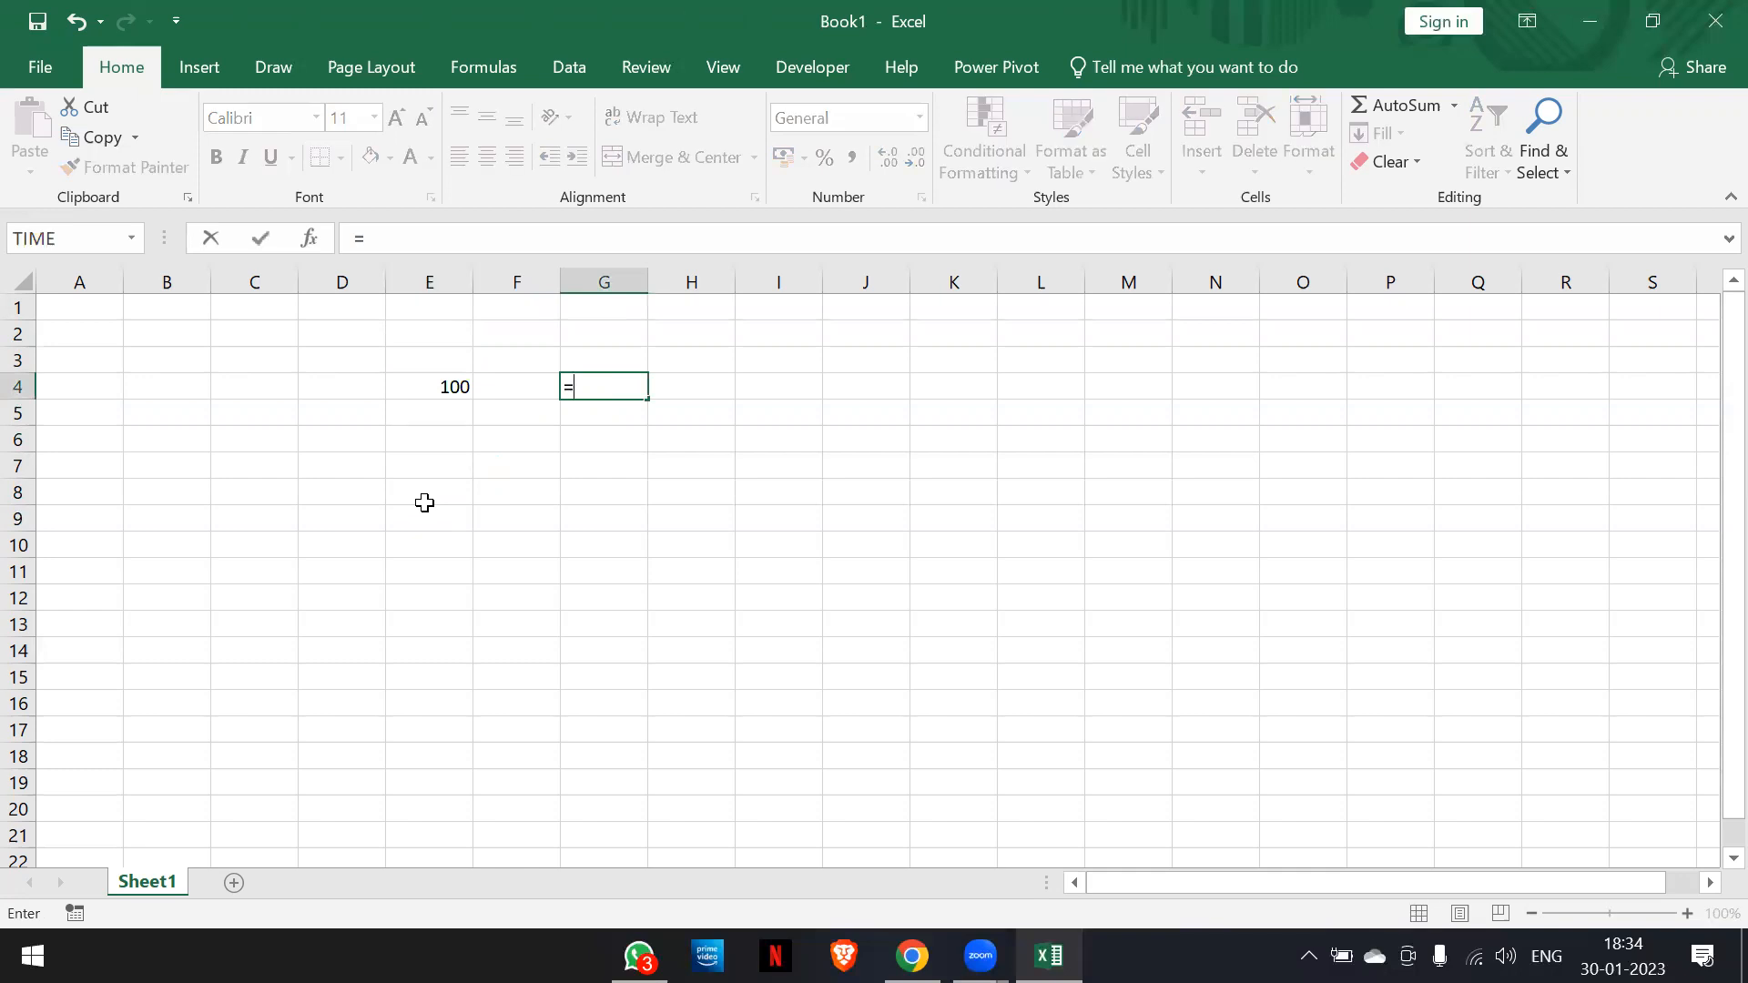
key(Left)
key(Left)
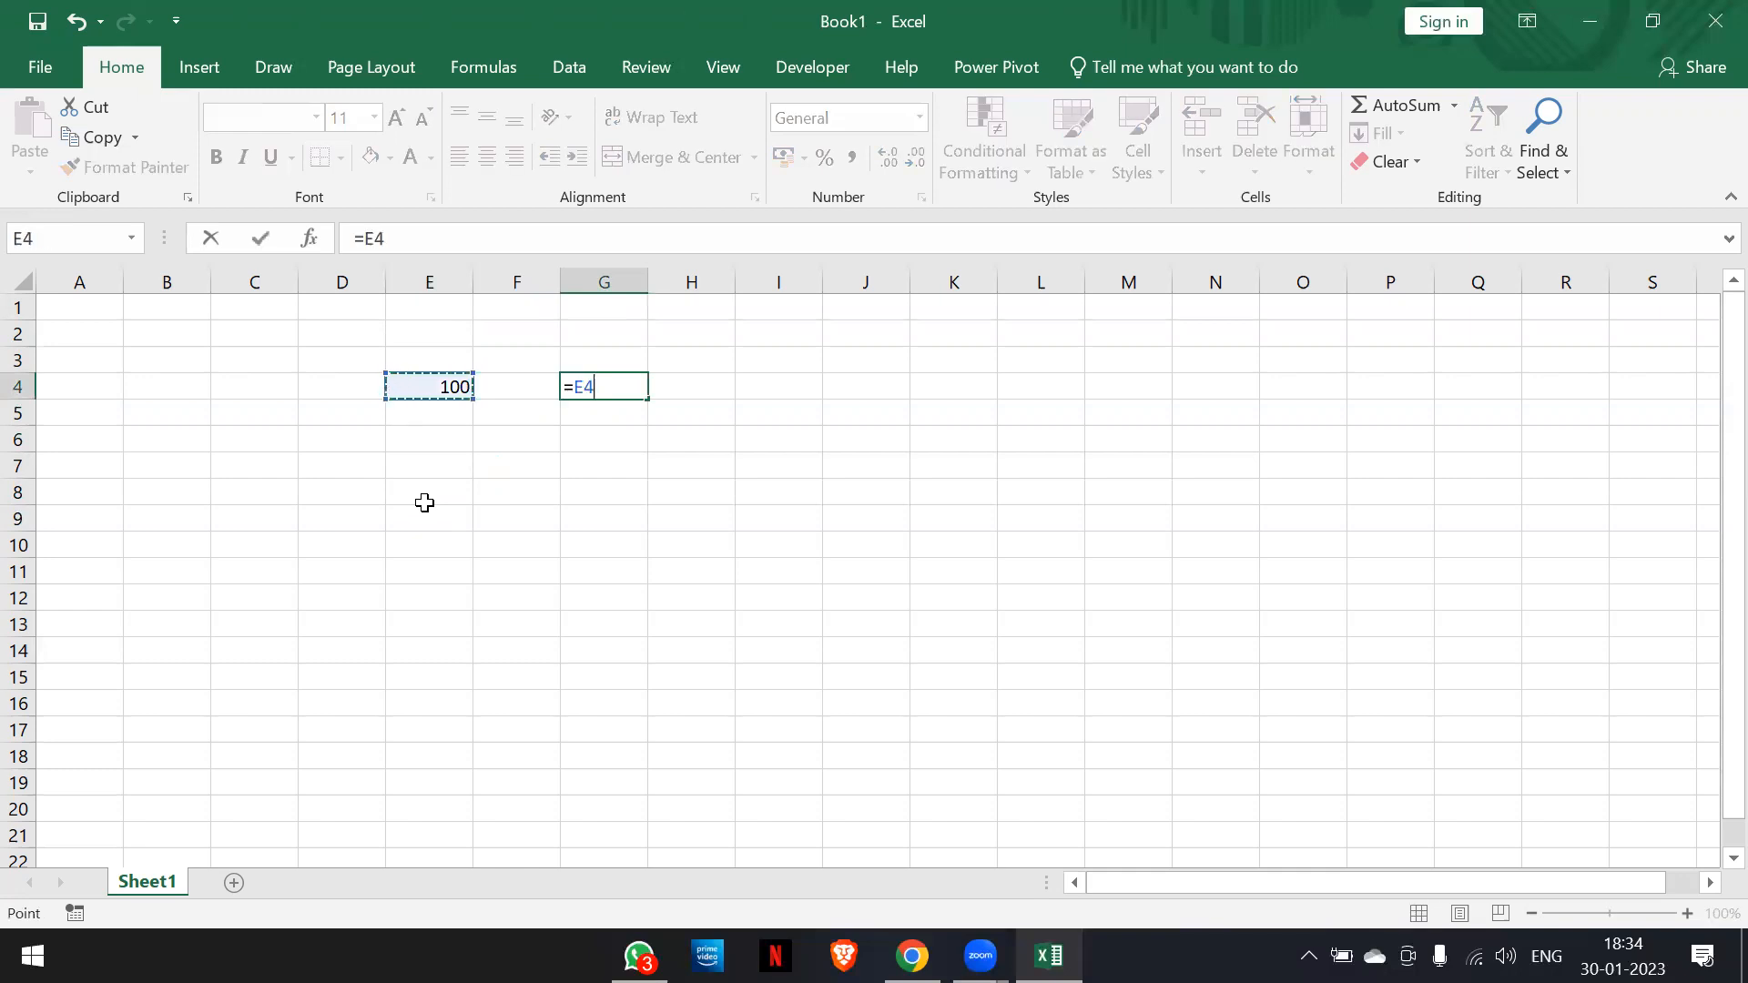
key(Right)
key(Right)
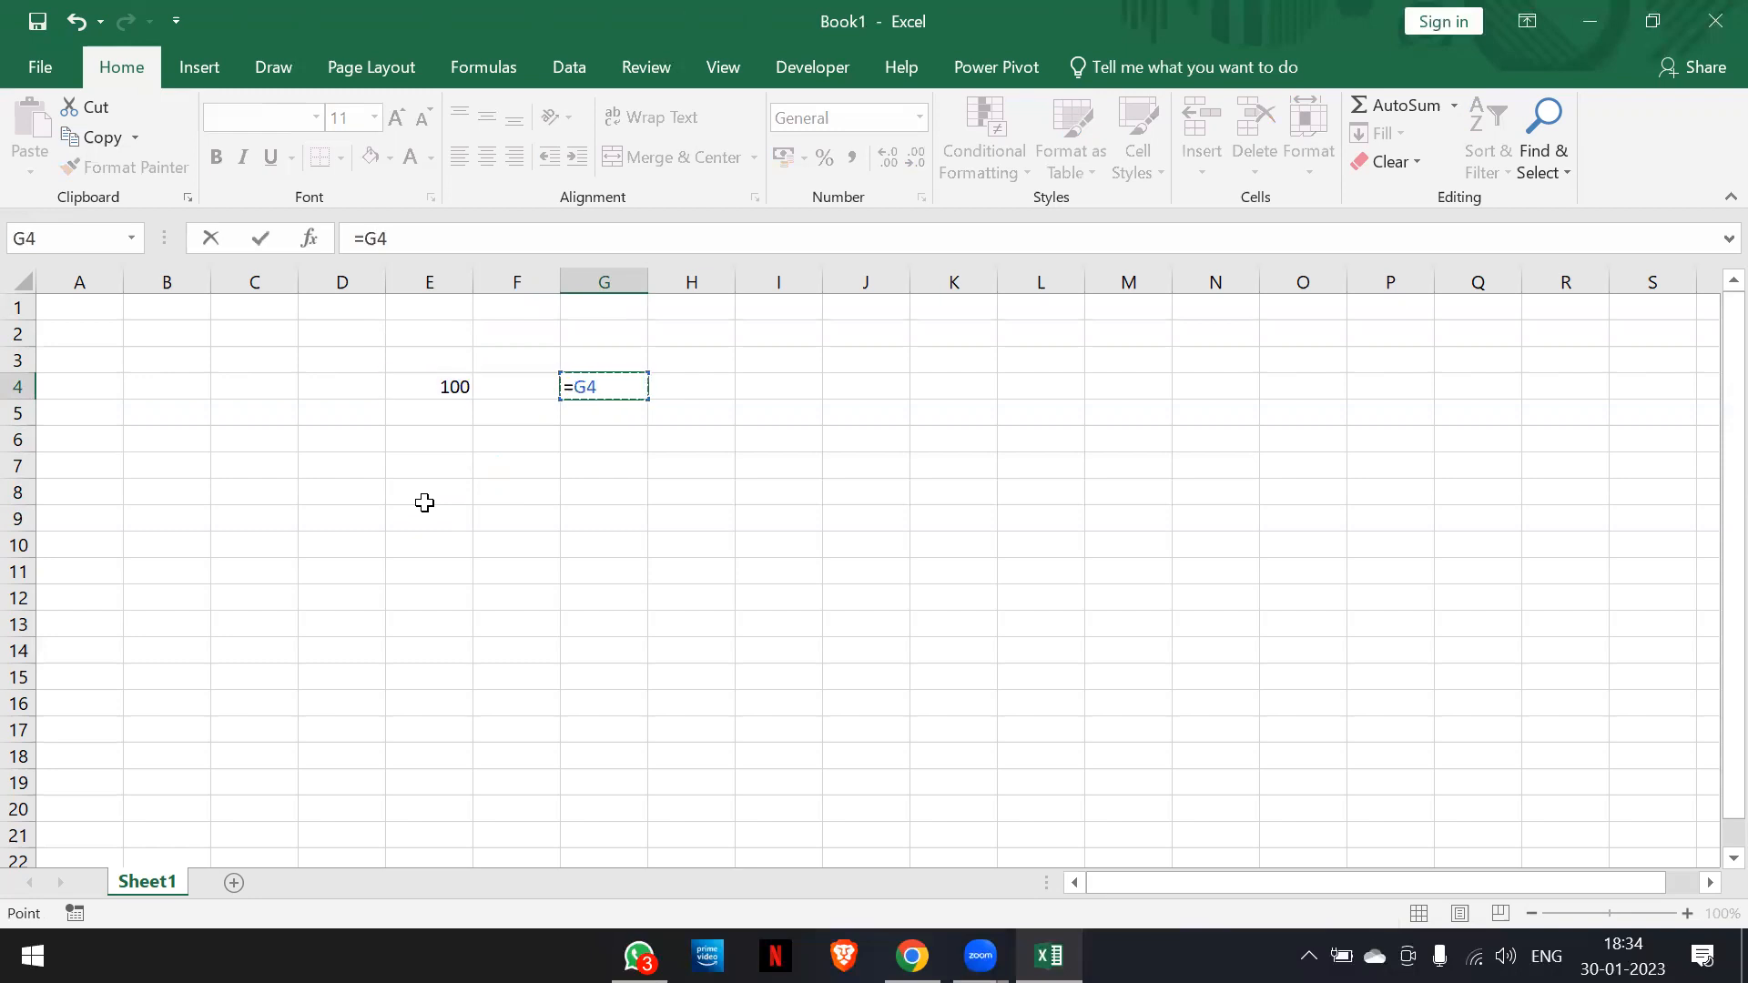
key(Left)
key(Left)
text(=100)
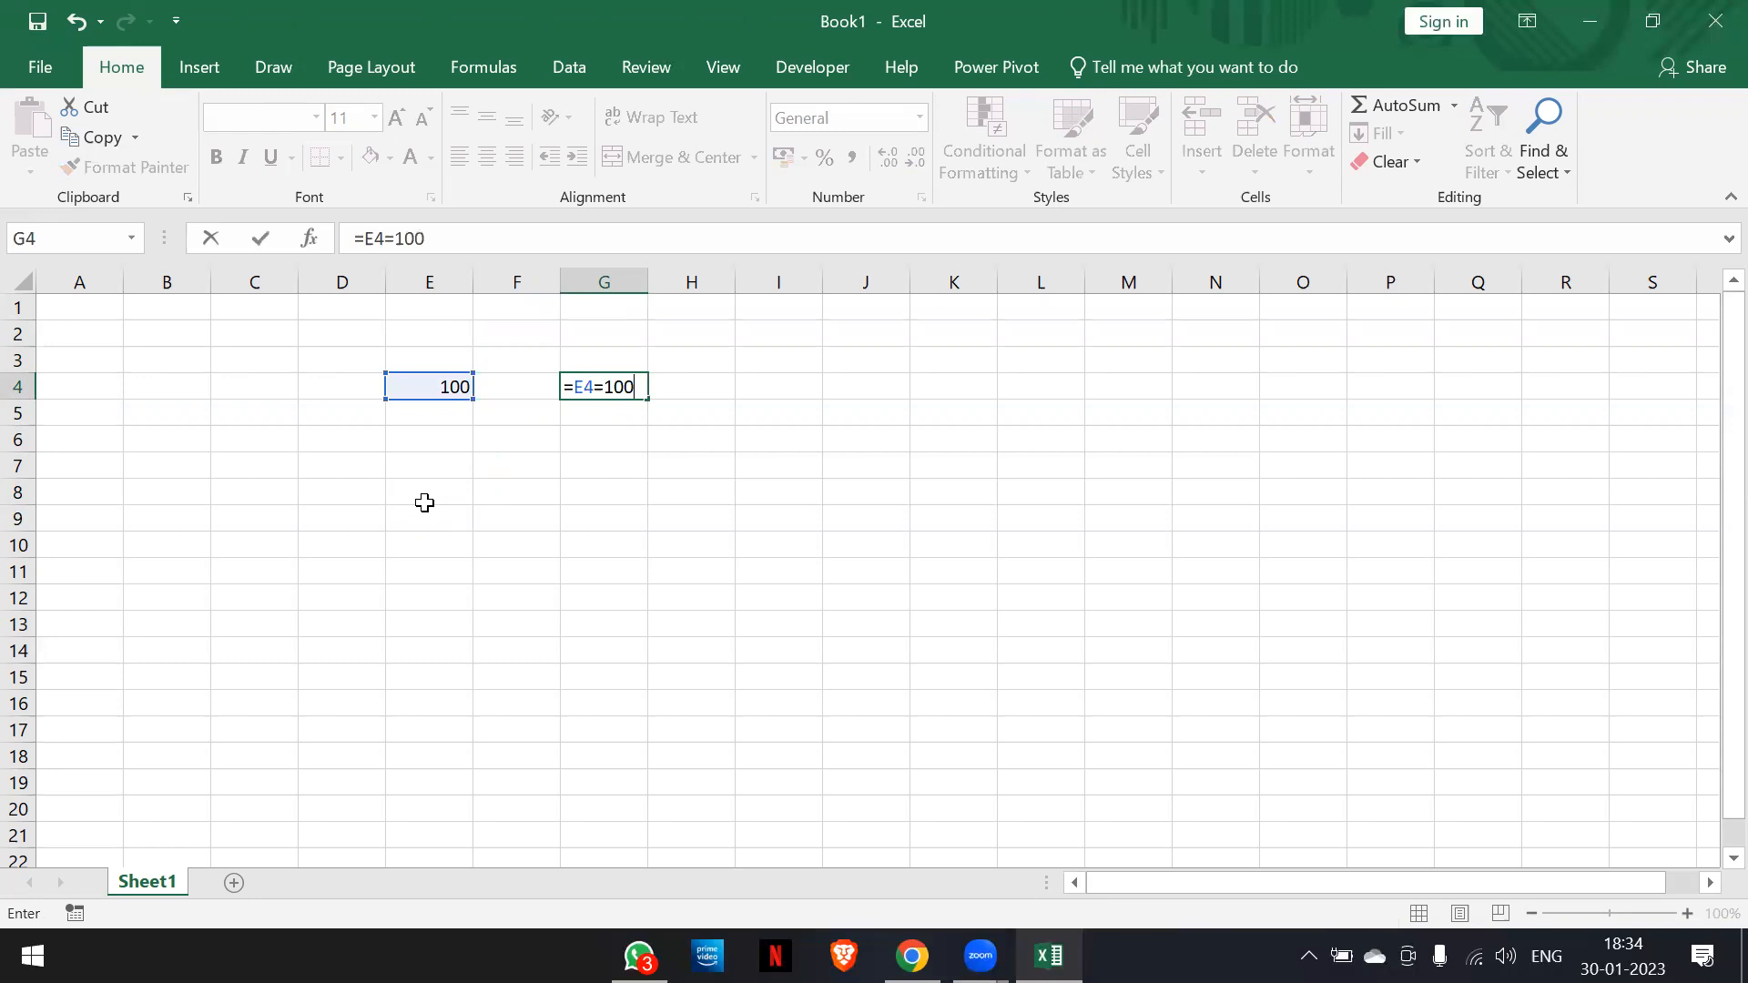
key(BackSpace)
key(BackSpace)
key(BackSpace)
key(BackSpace)
key(BackSpace)
key(BackSpace)
text(if)
key(BackSpace)
key(BackSpace)
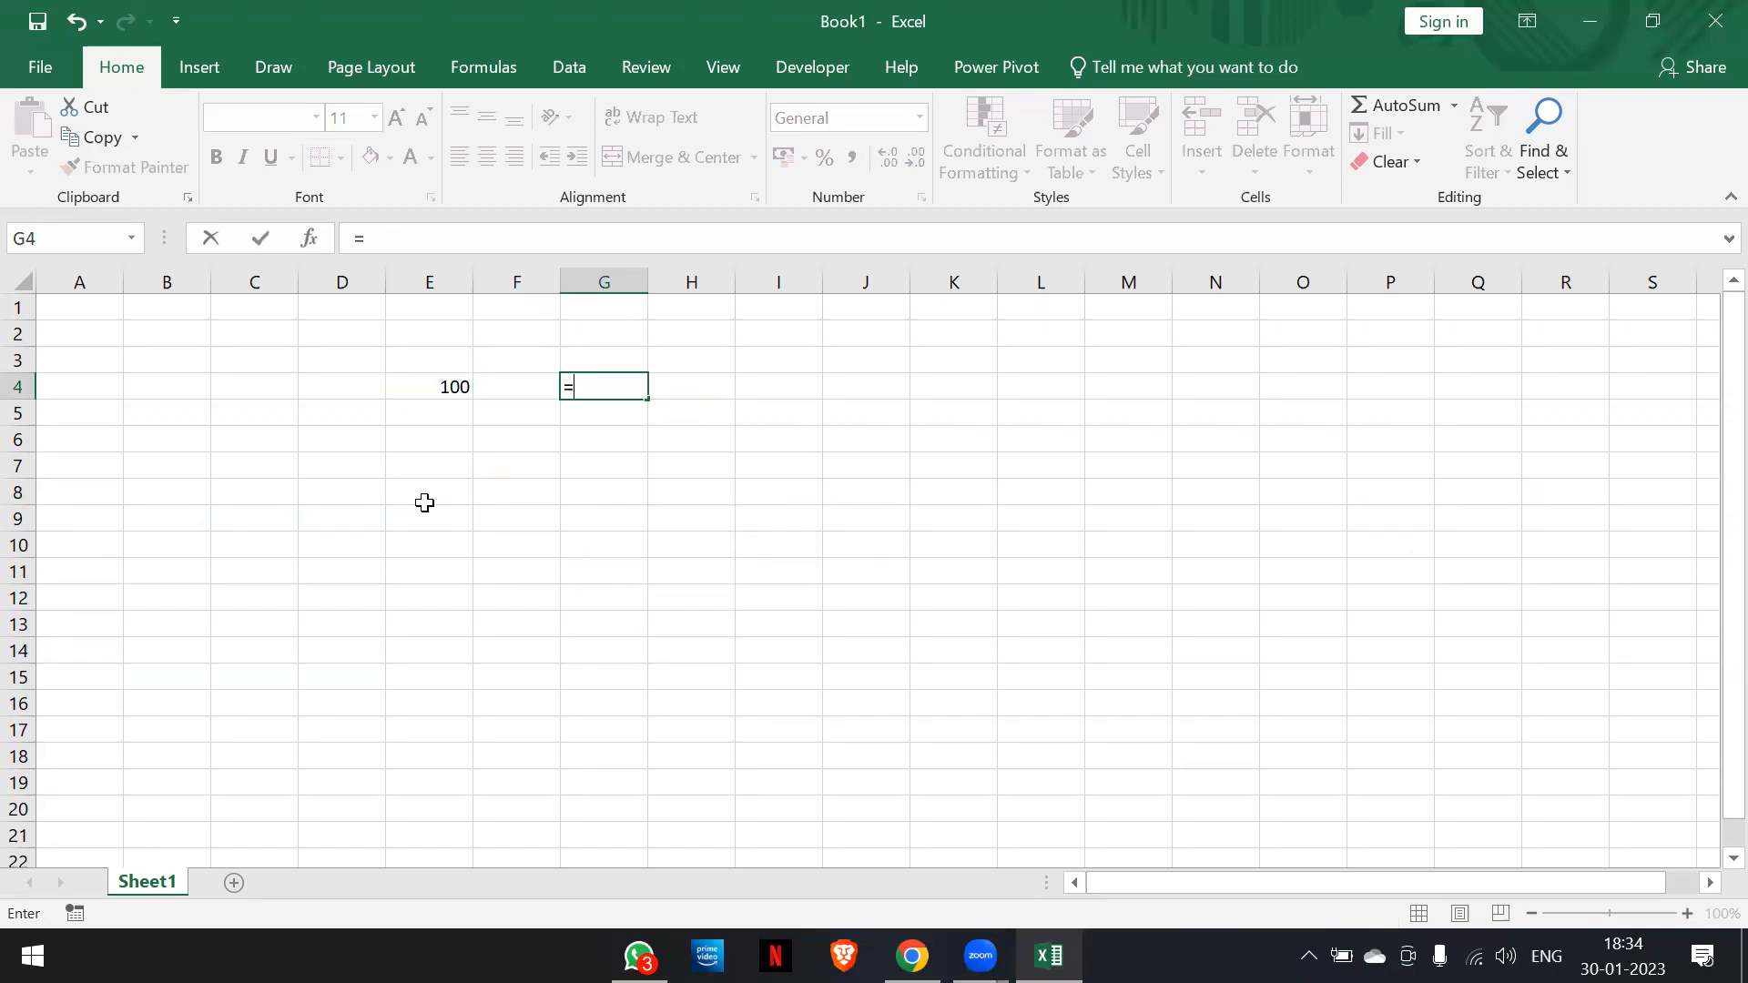
Complete the formula in G4 as =E4=100 to test the value in E4
key(Left)
key(Left)
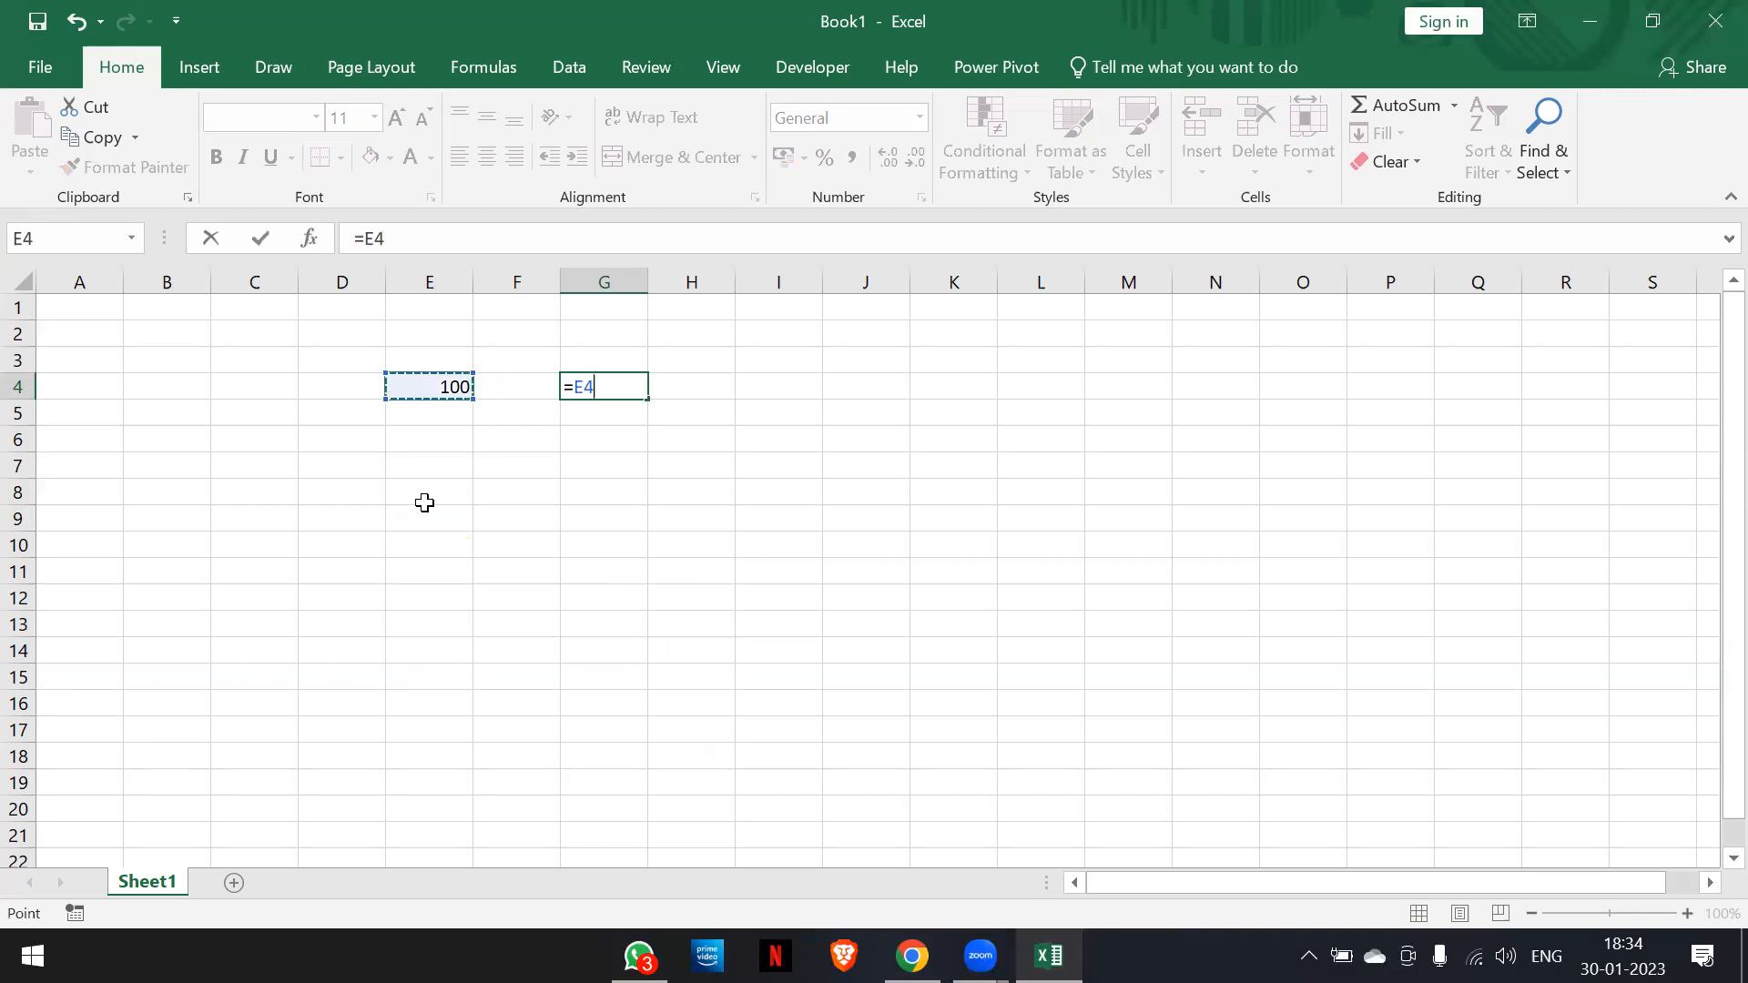
text(=100)
key(Return)
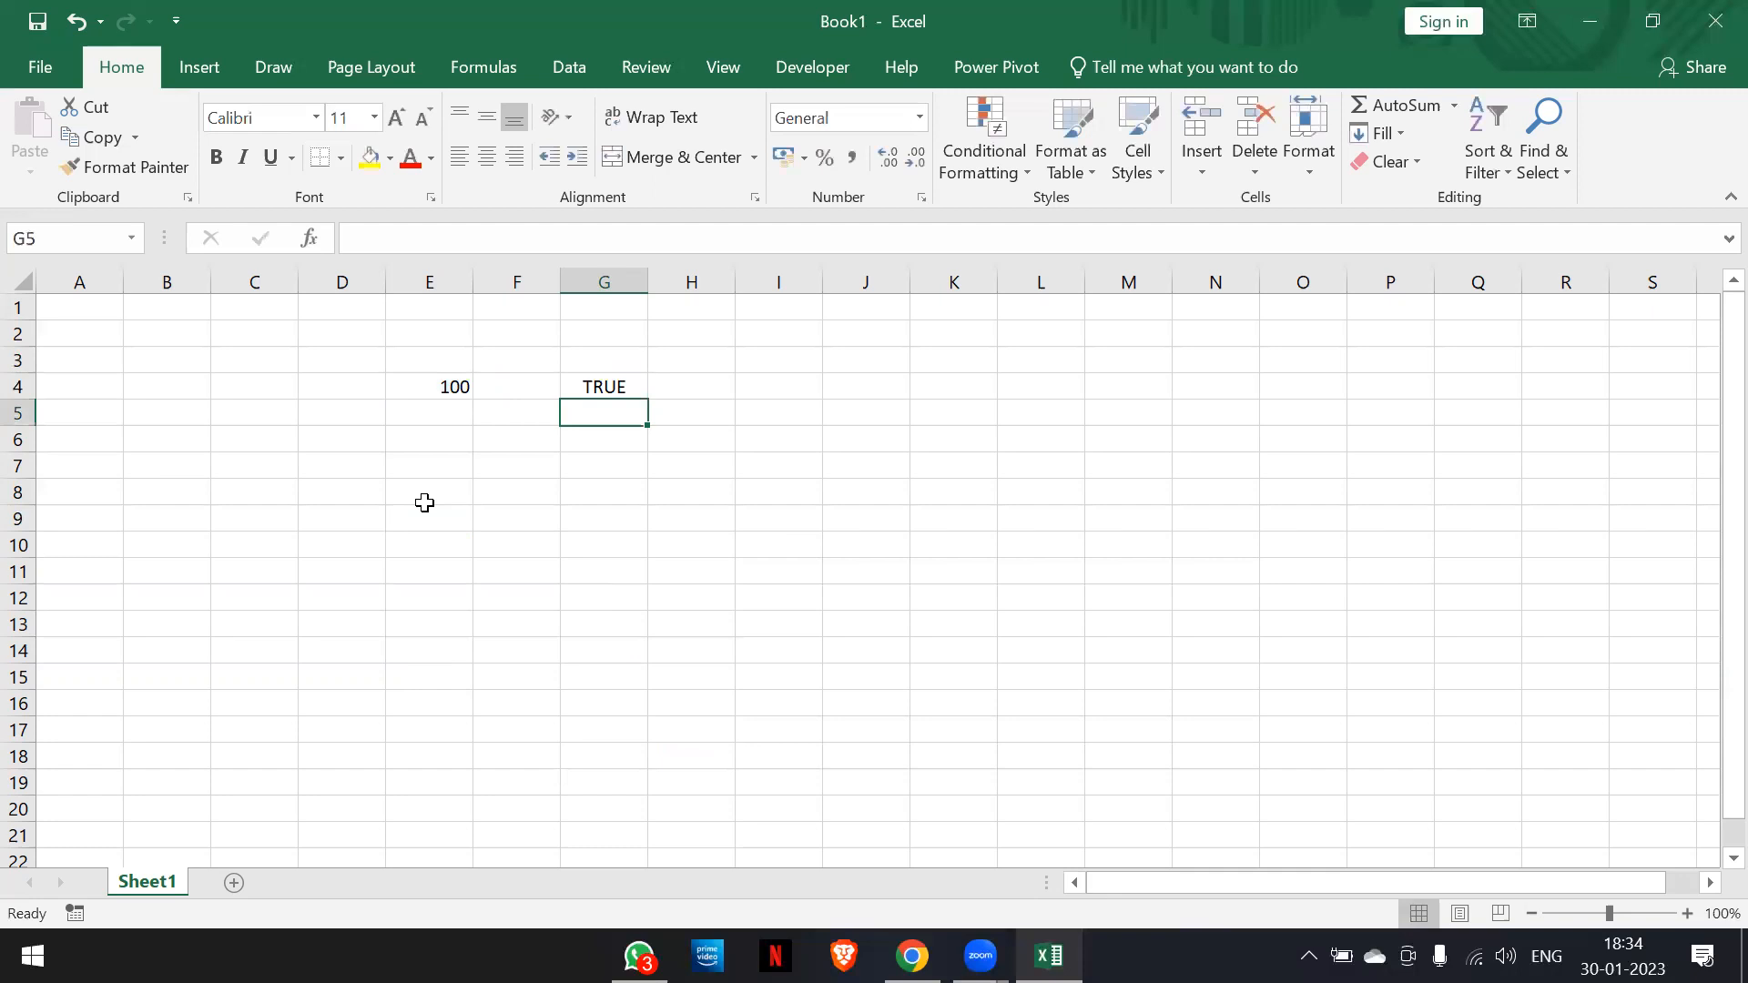
Enter the formula =IF(E4=100,"Yes","No") in cell H4
key(Up)
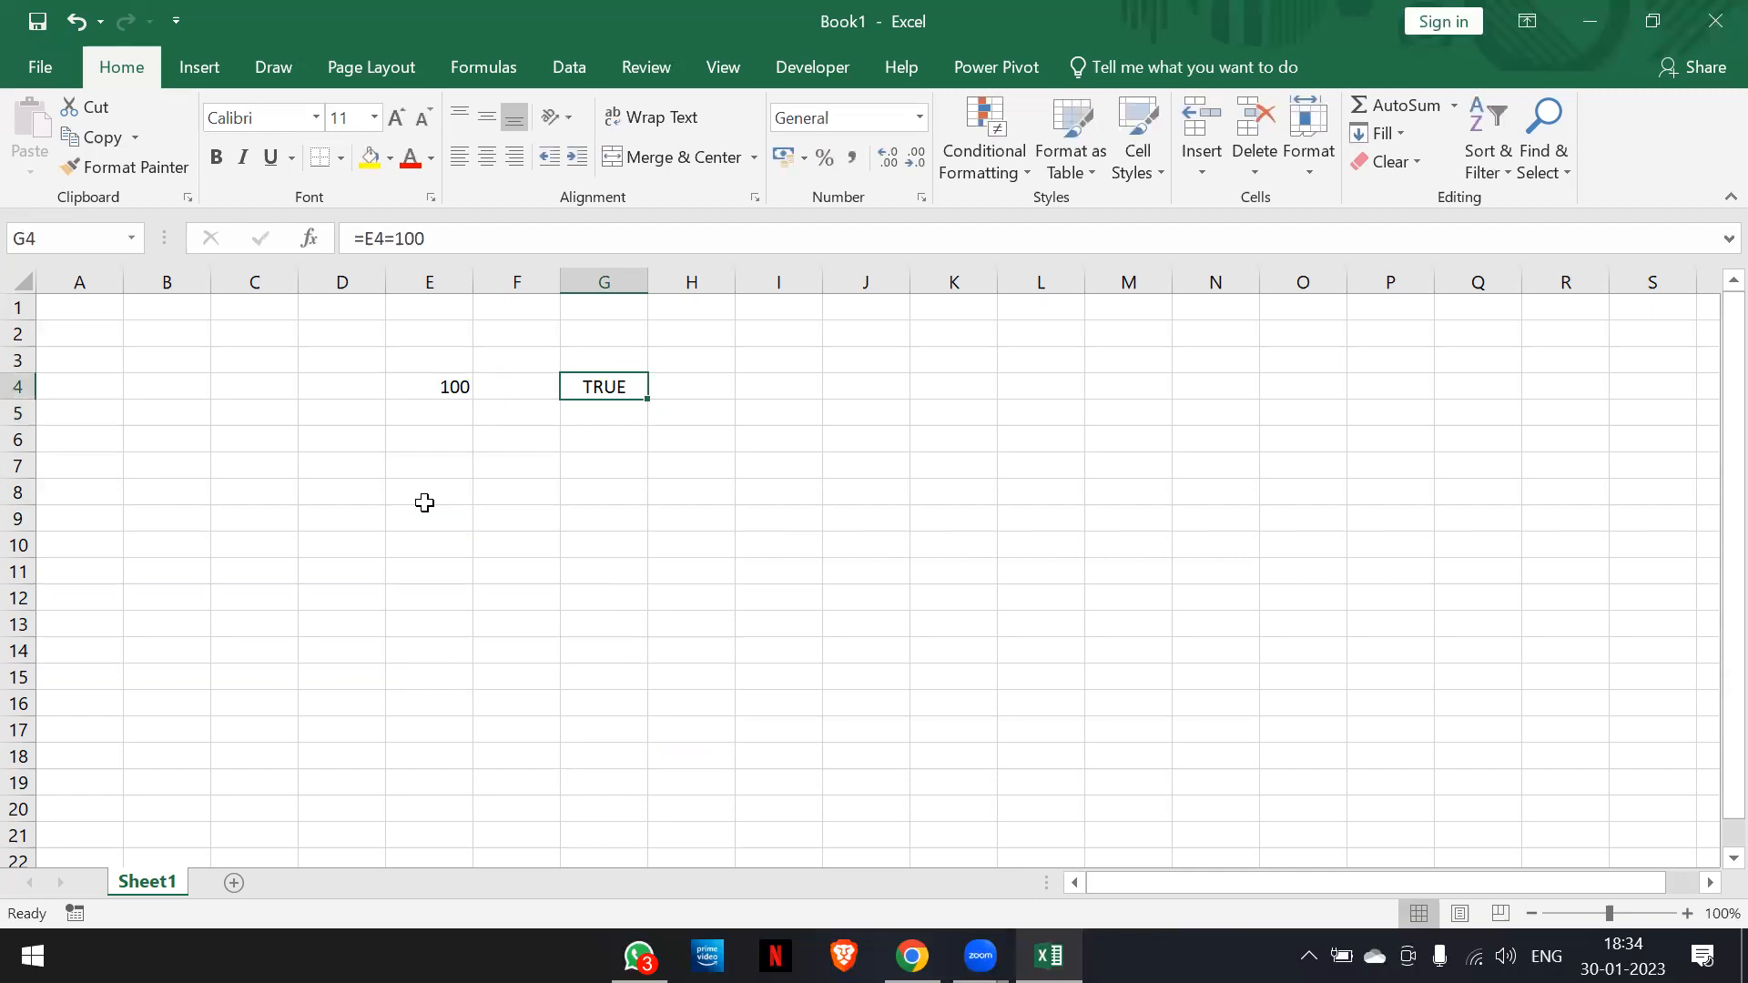
key(Right)
text(=)
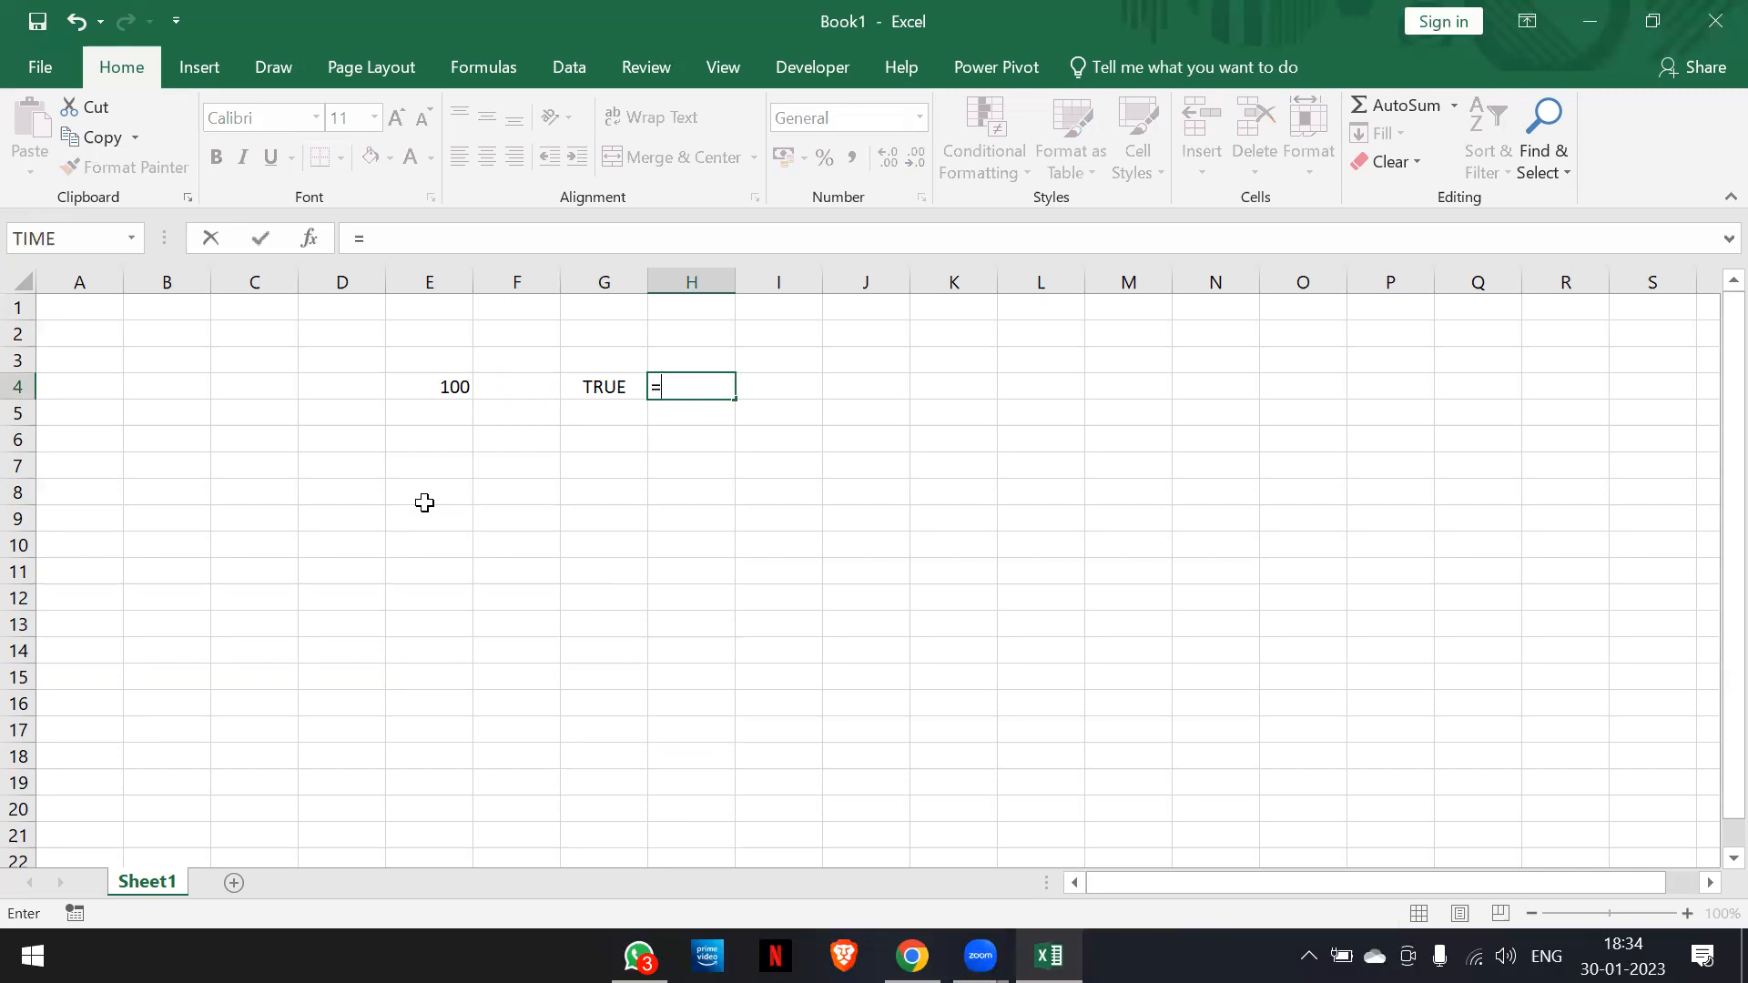
text(i)
key(Tab)
key(Left)
key(Left)
key(Left)
text(=100)
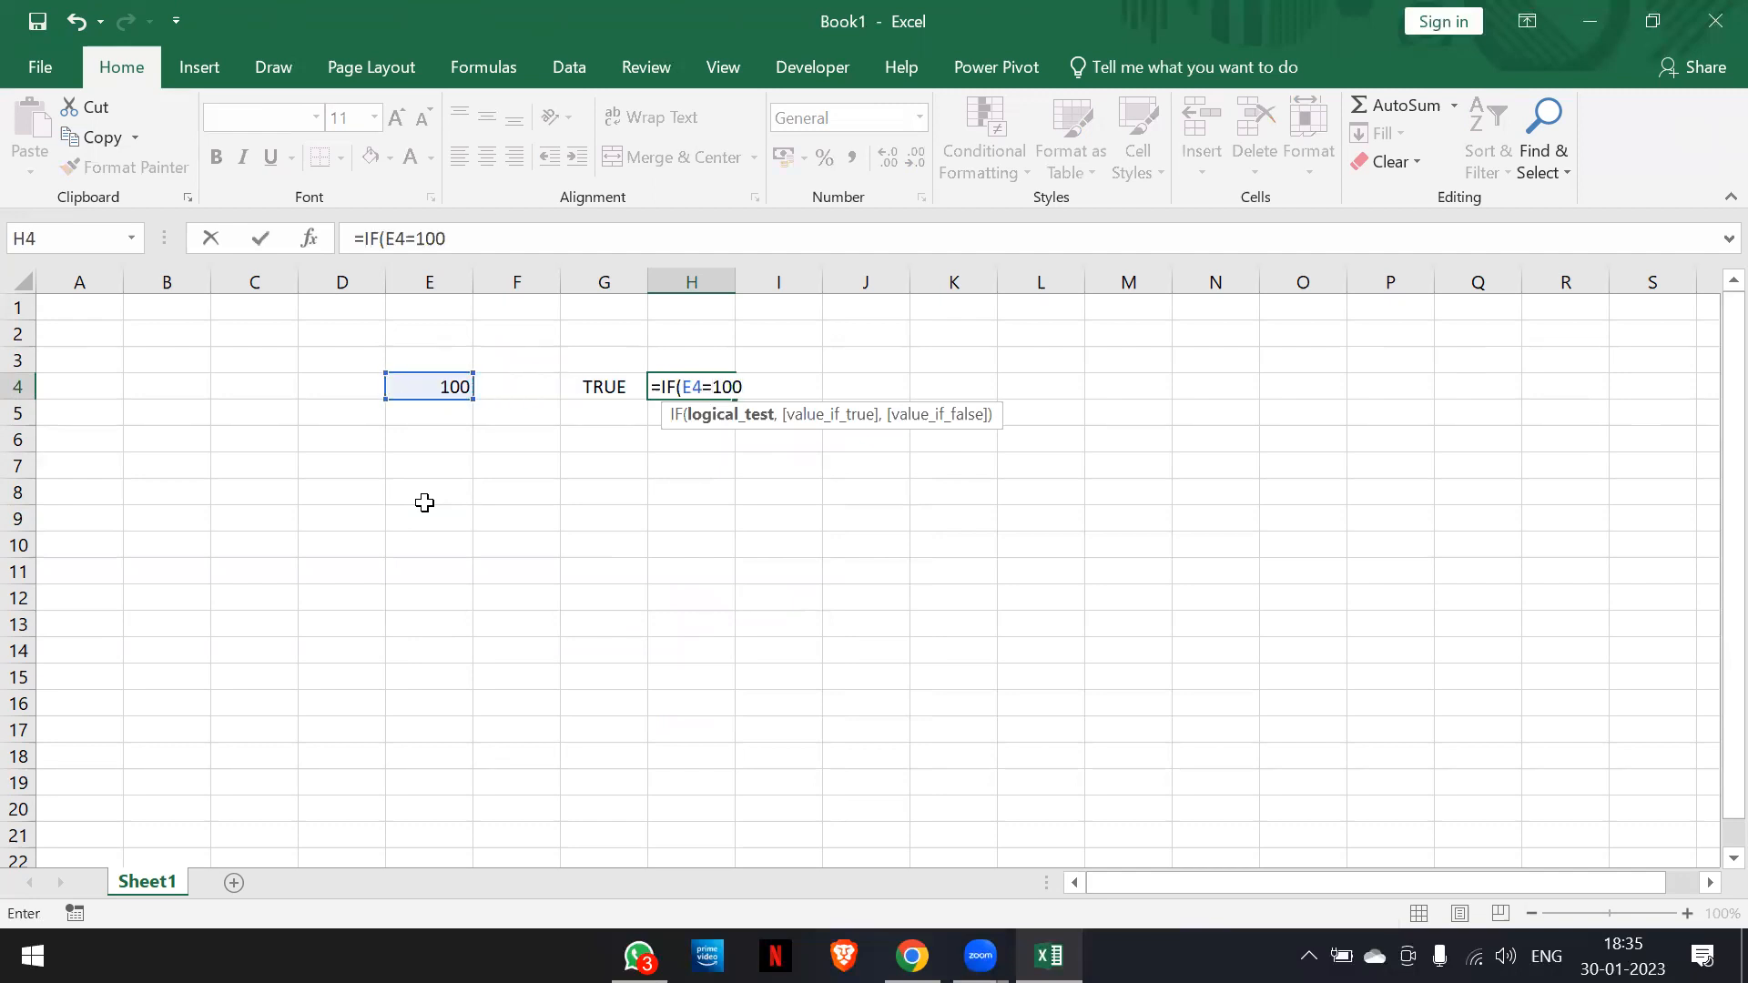
text(,")
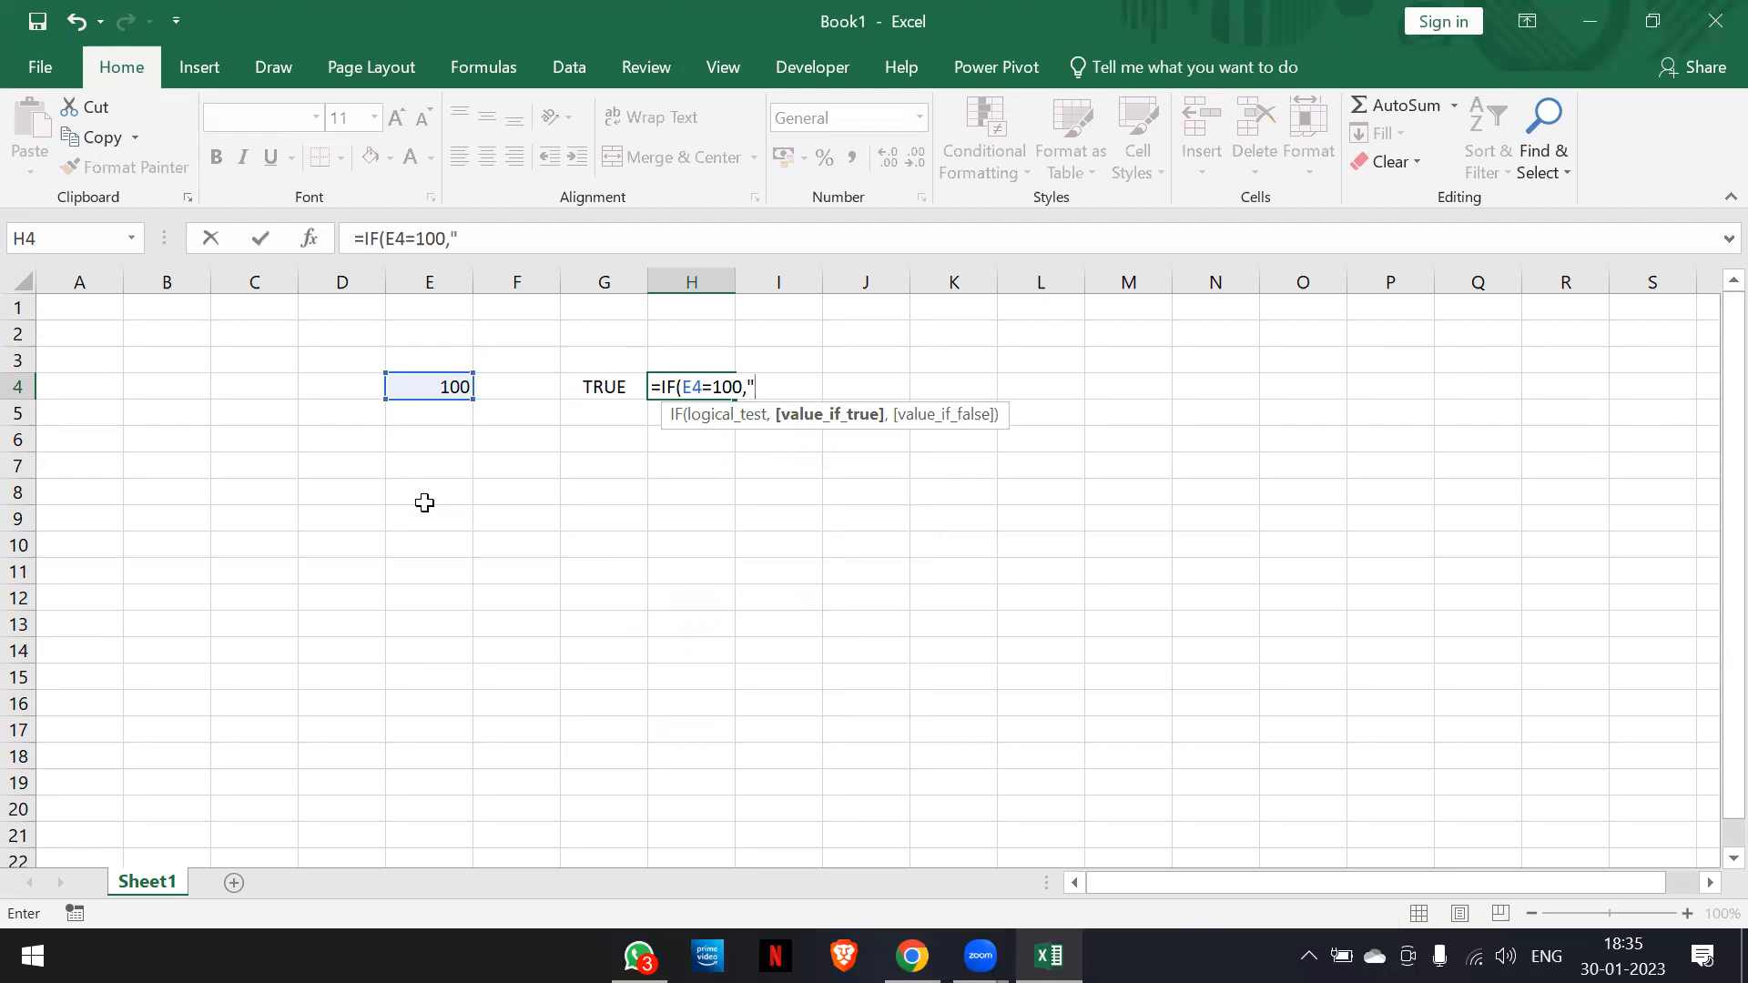
text(Yes","No")
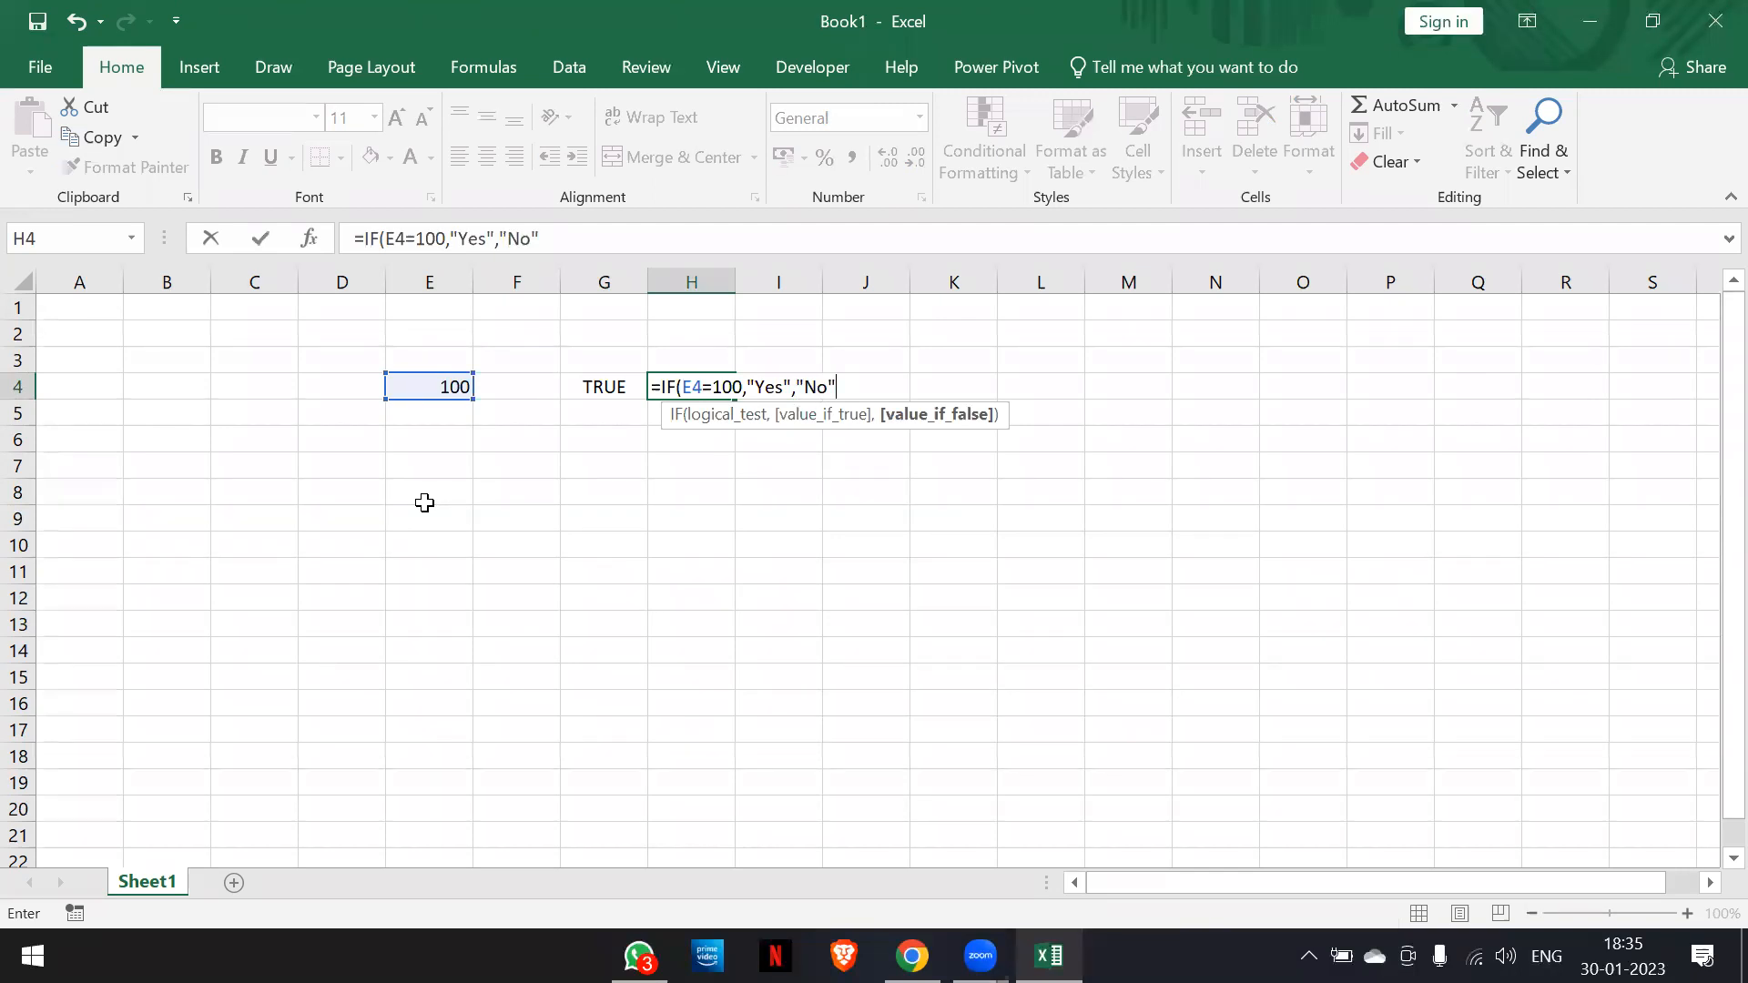
text())
key(Return)
key(Up)
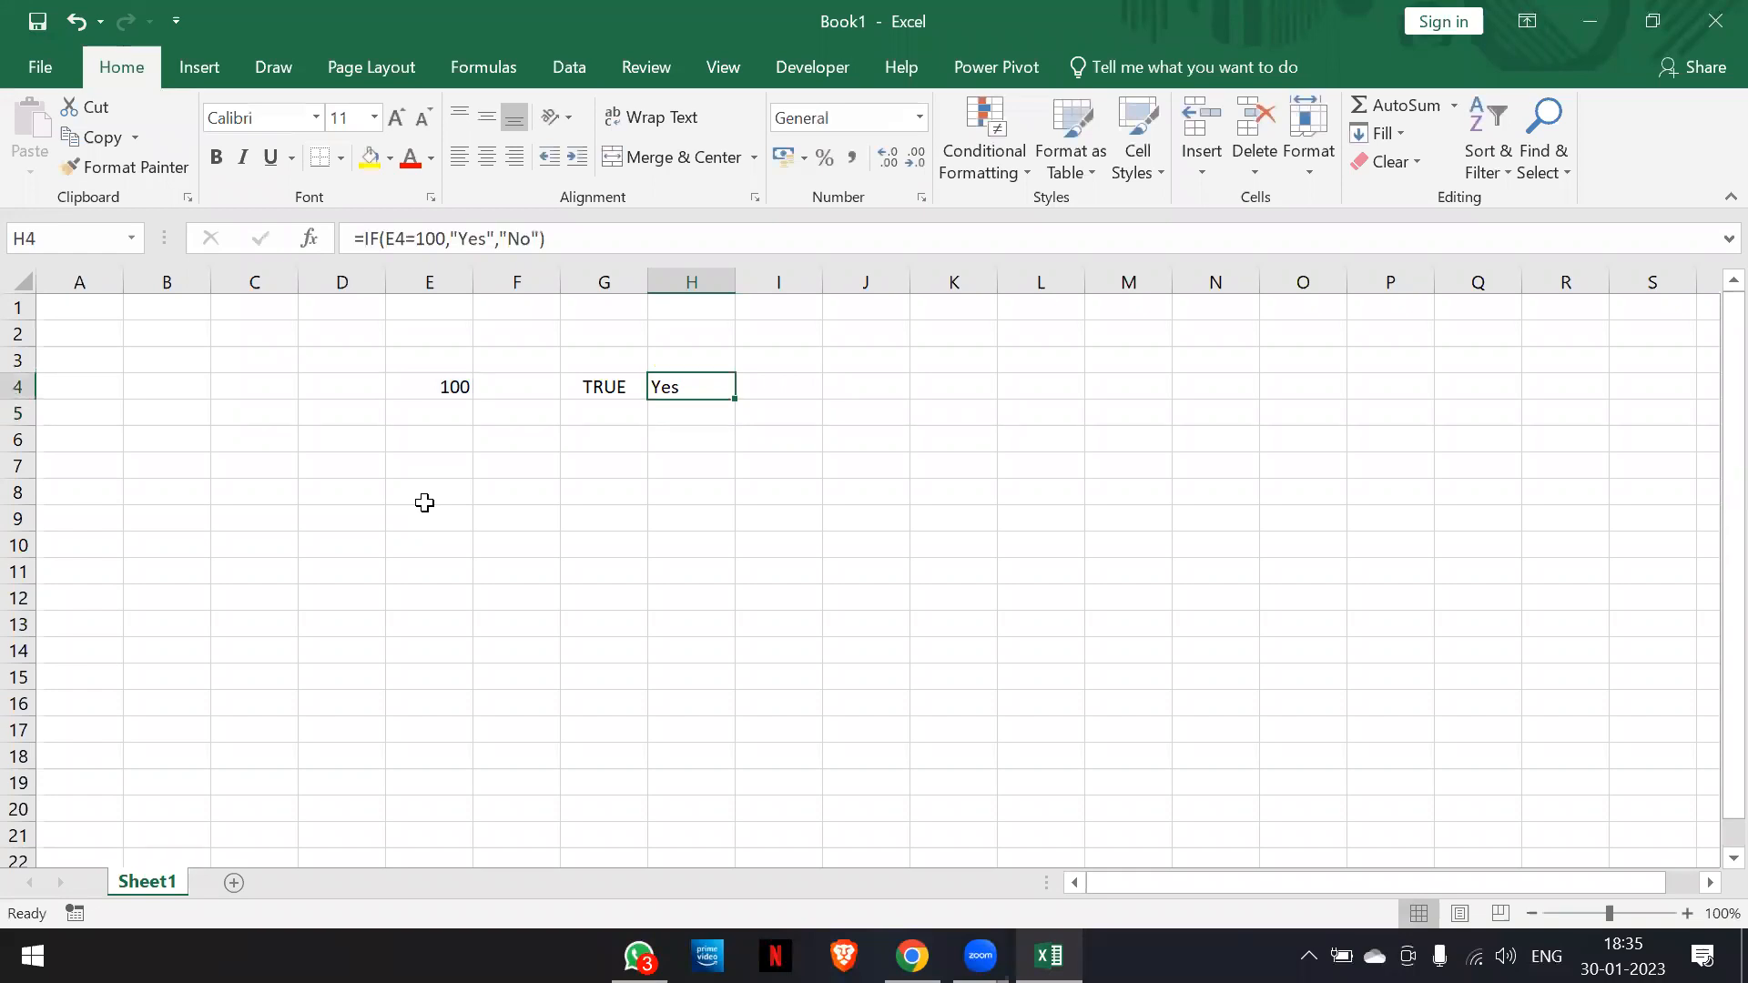
Compare the logical test in G4 with the IF formula in H4 and their input value in E4
key(Left)
key(Right)
key(Left)
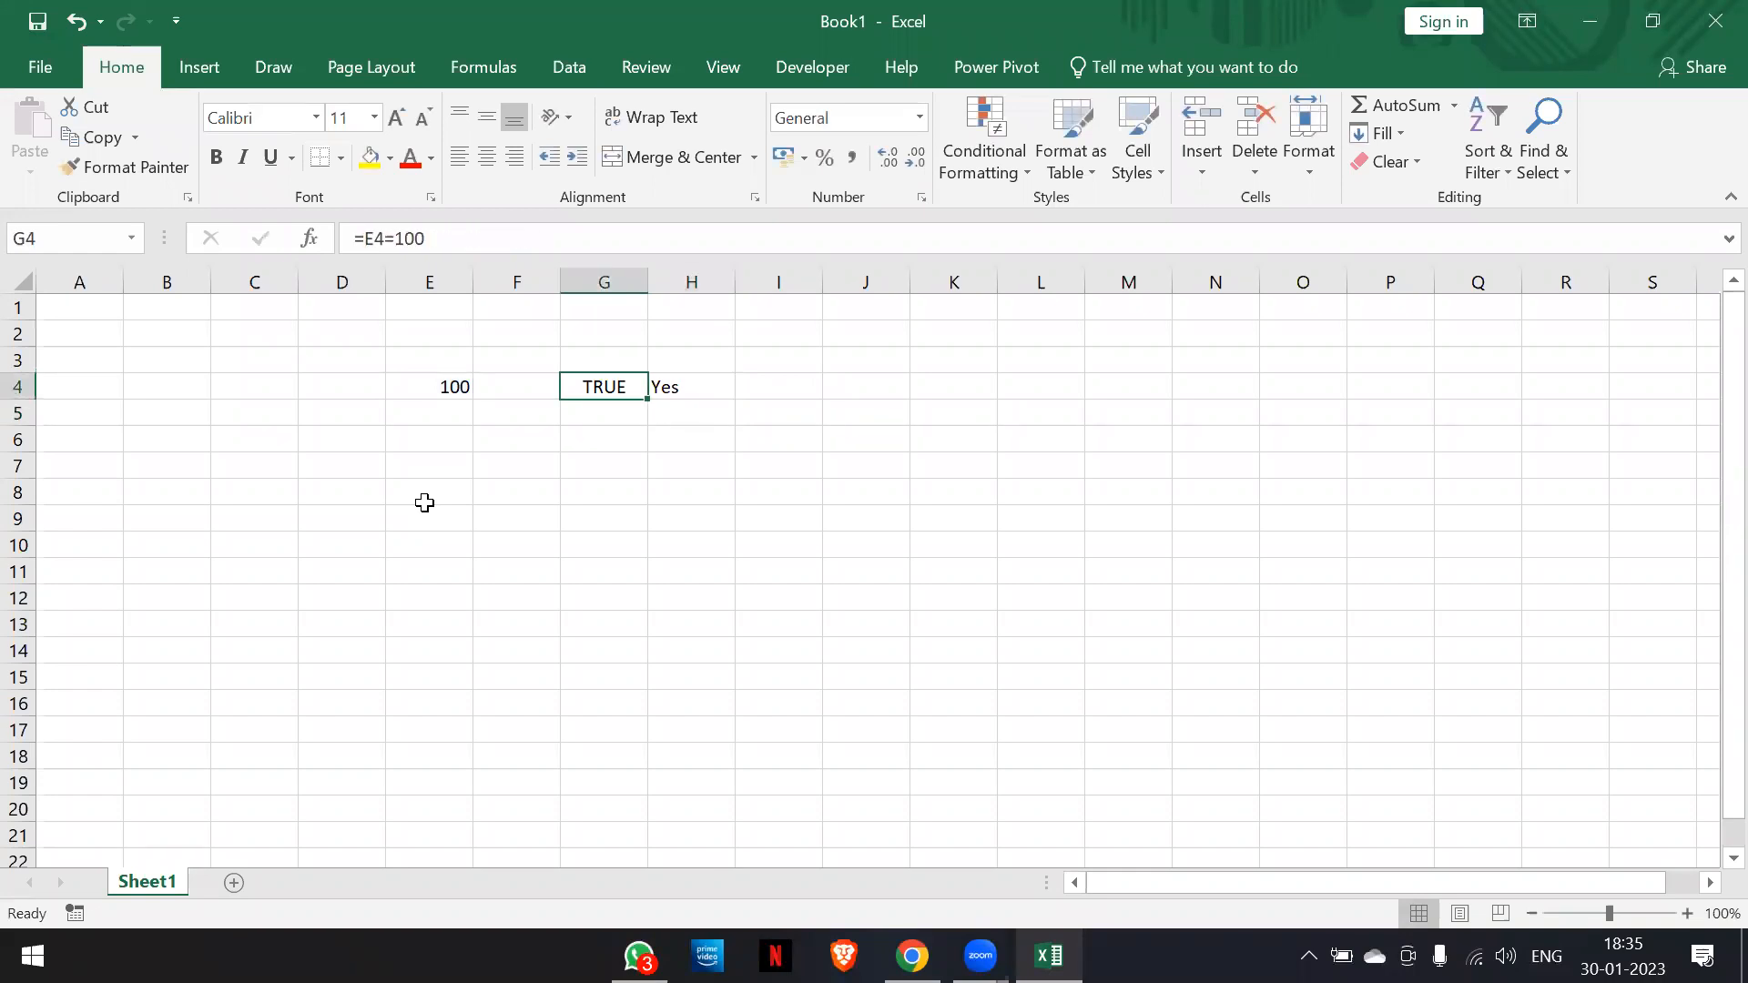
key(Left)
key(Left)
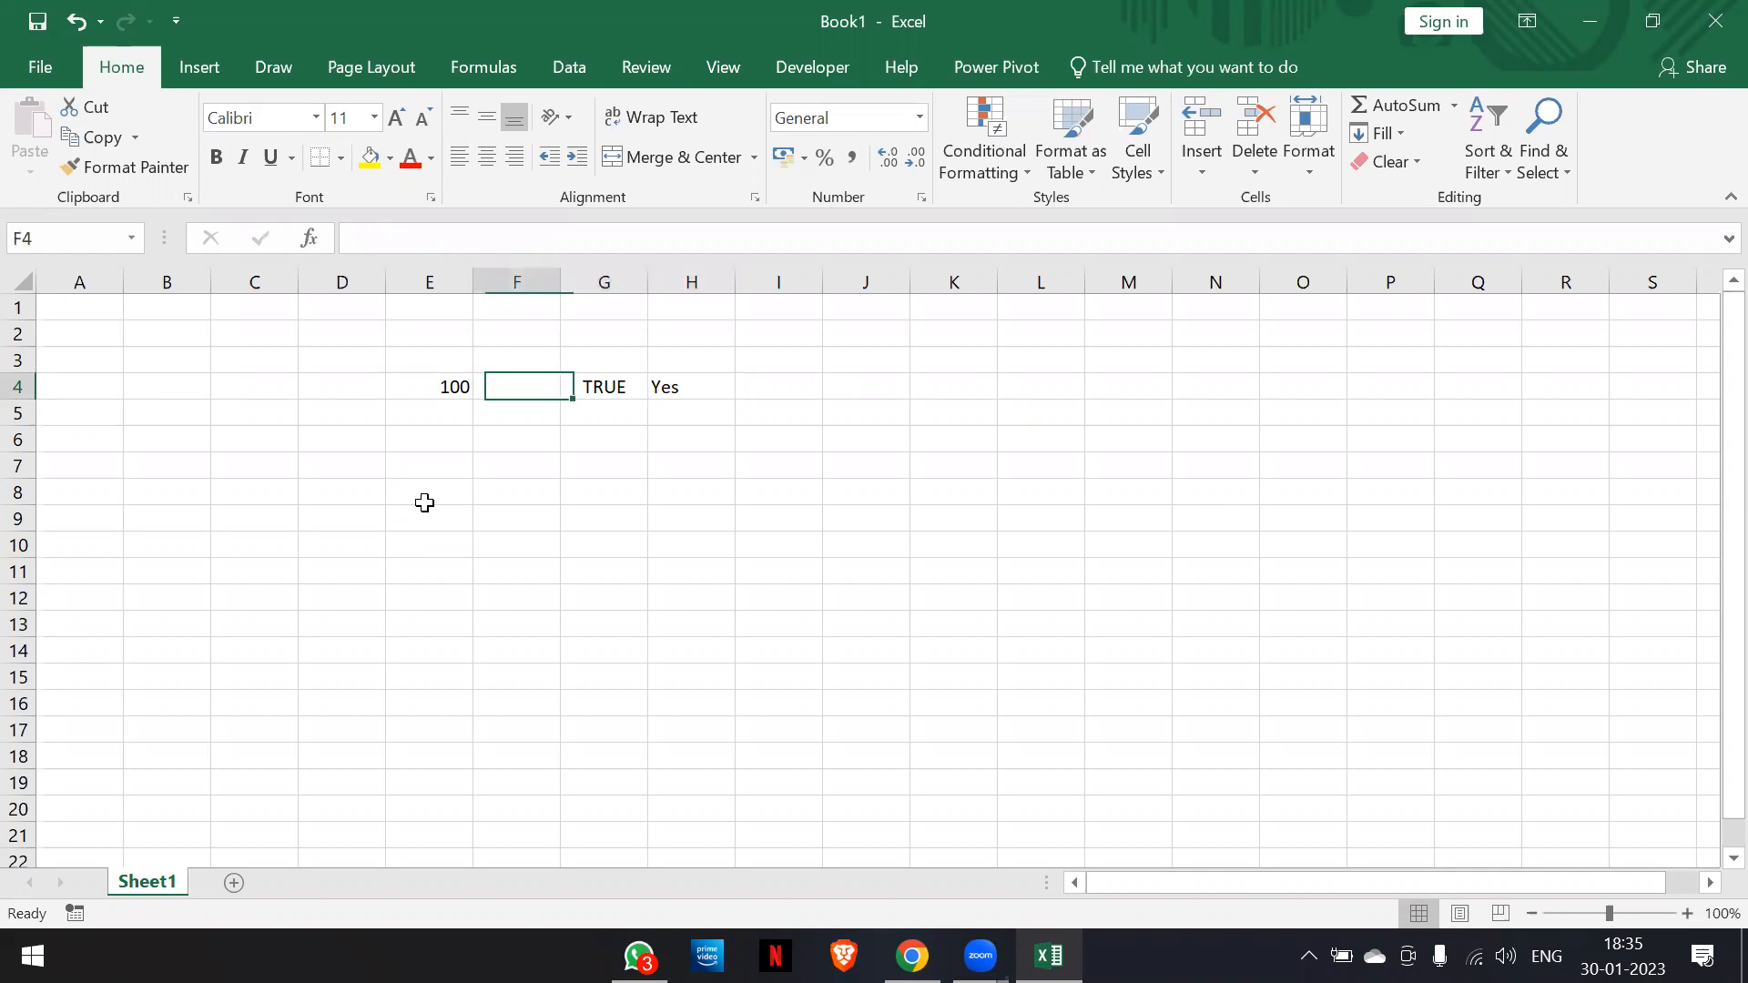
key(Right)
key(Right)
key(Right)
key(Left)
key(Right)
Change the value in cell E4 to 90 to test both formulas with a non-matching number
key(Left)
key(Left)
key(Left)
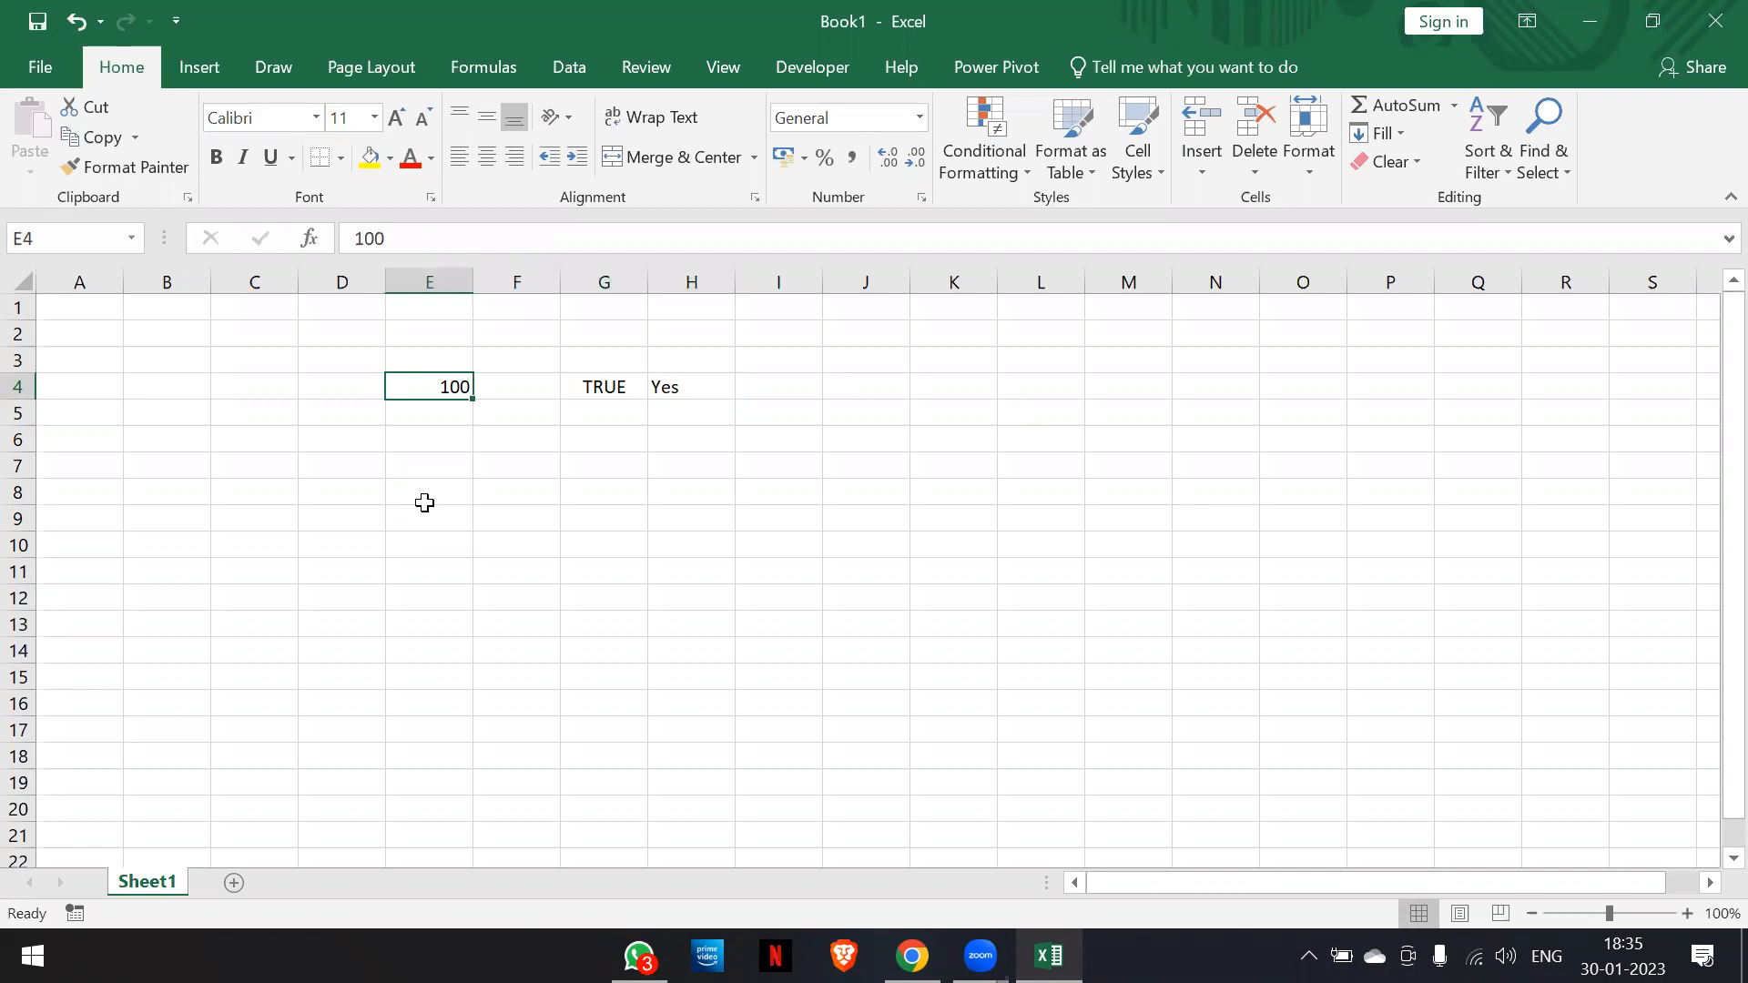
text(90)
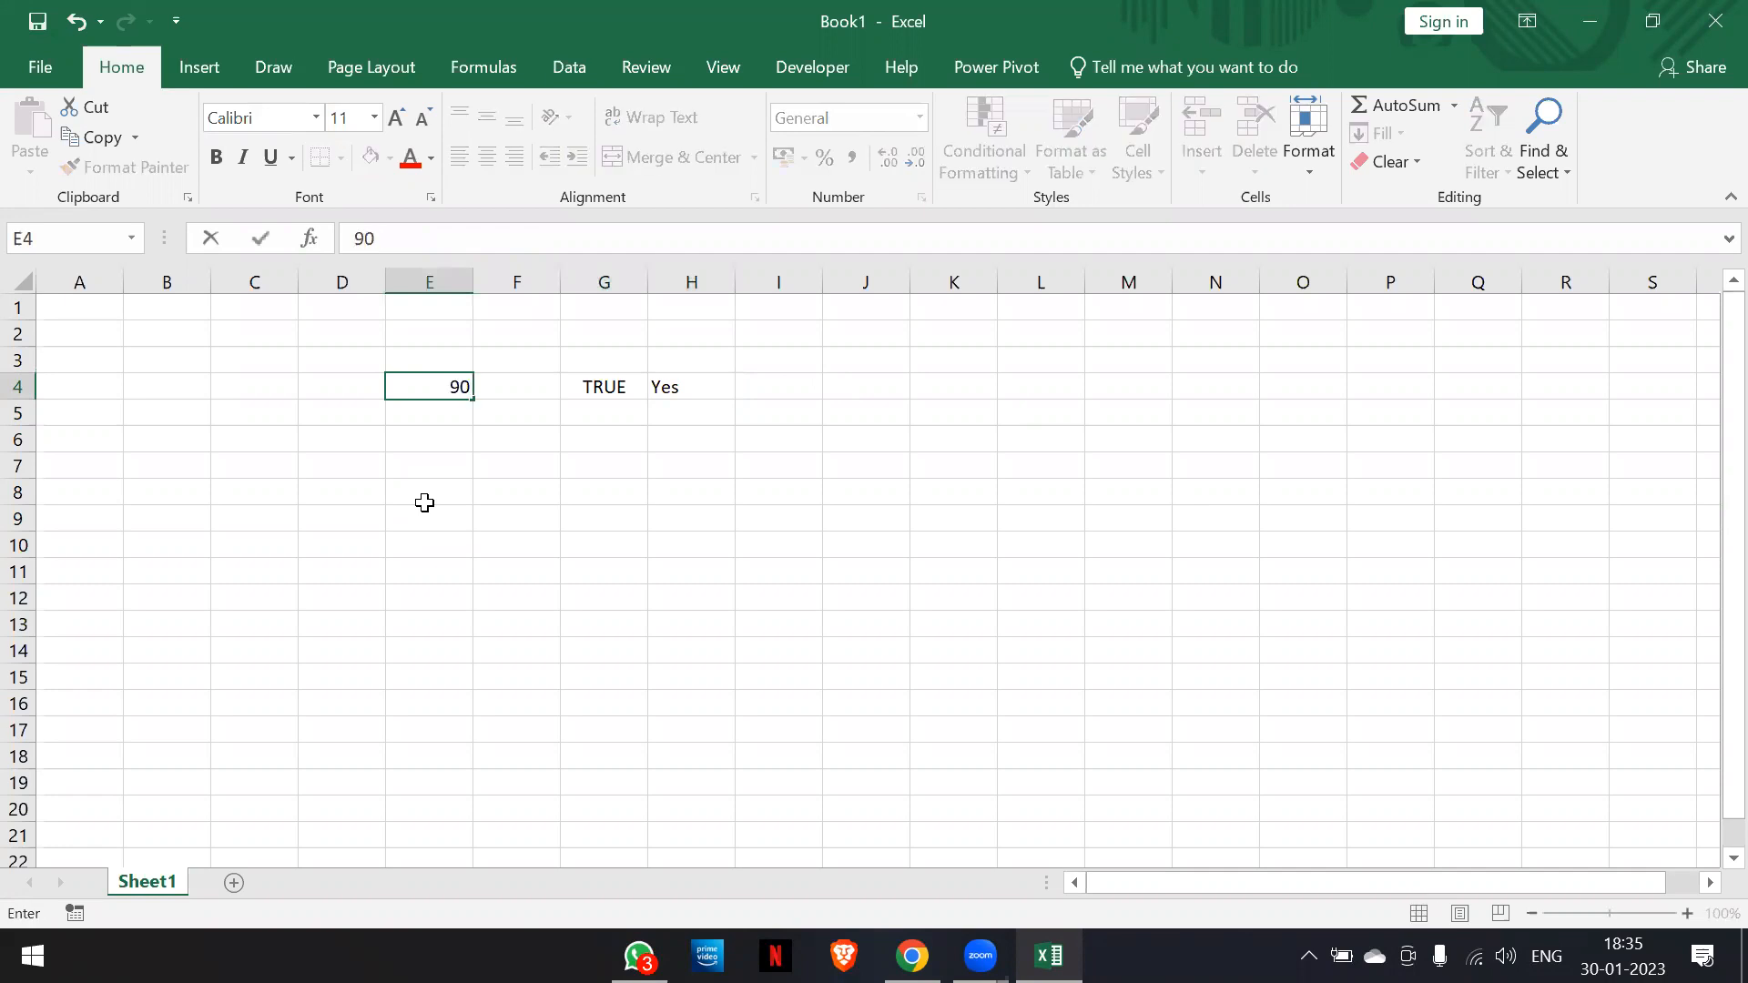
key(Return)
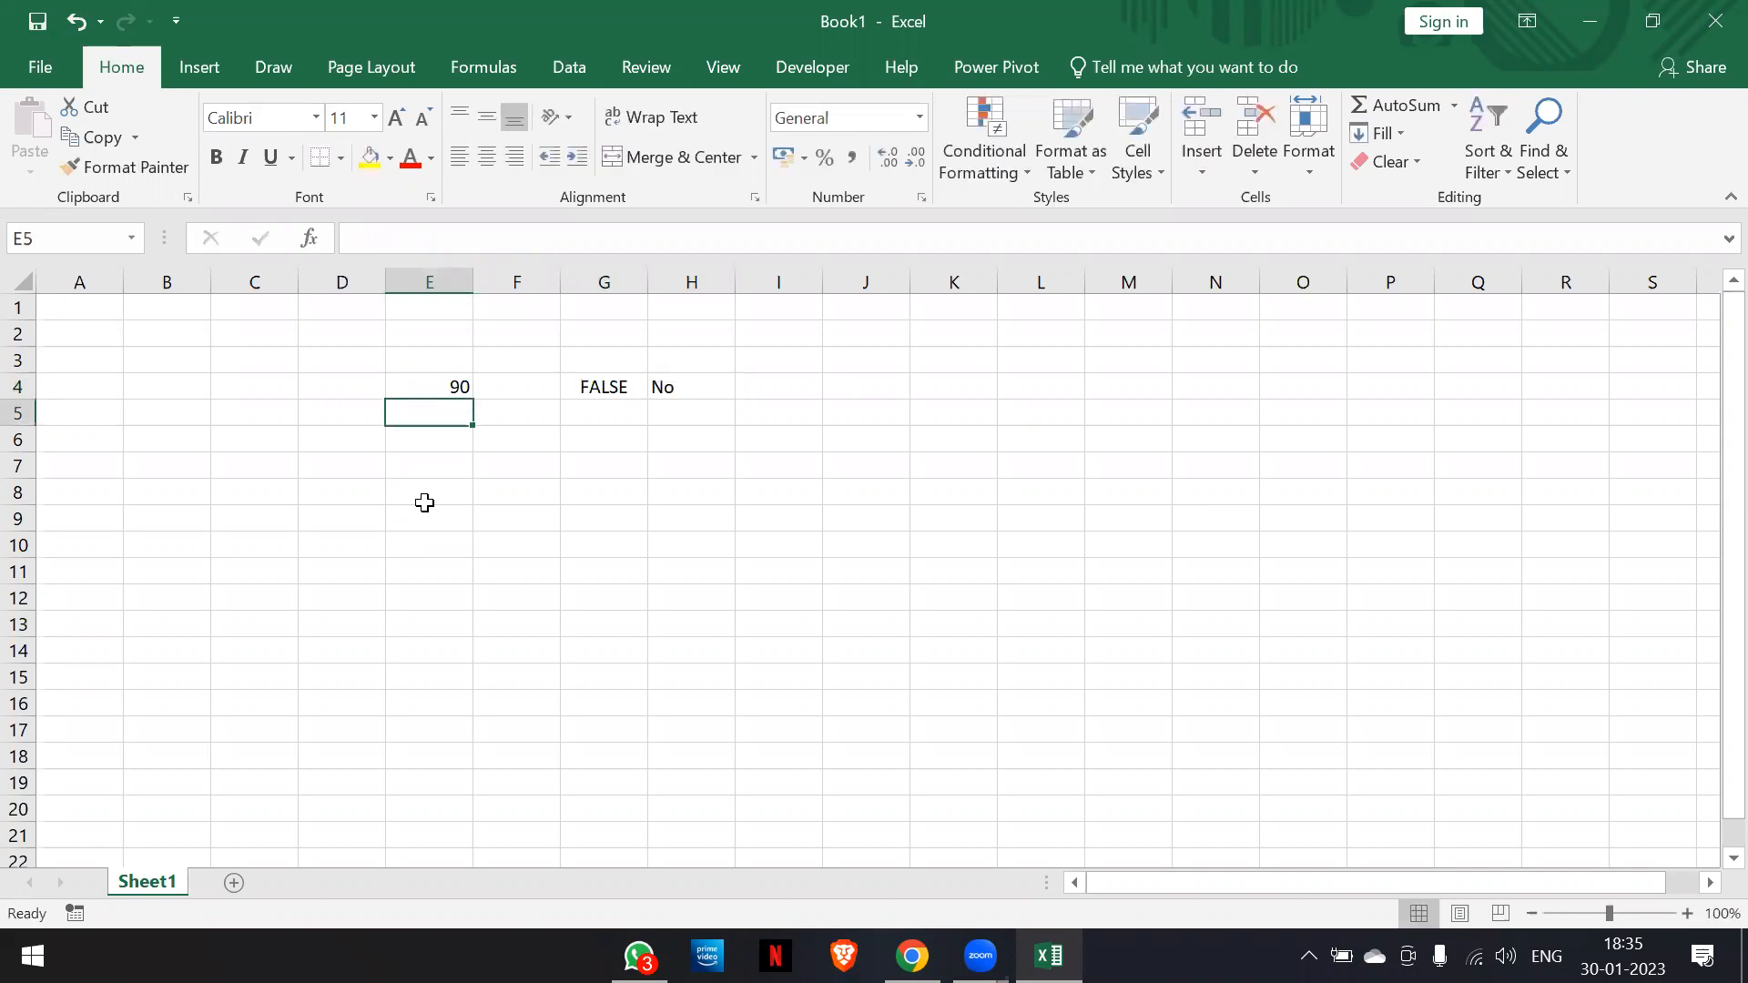
key(Up)
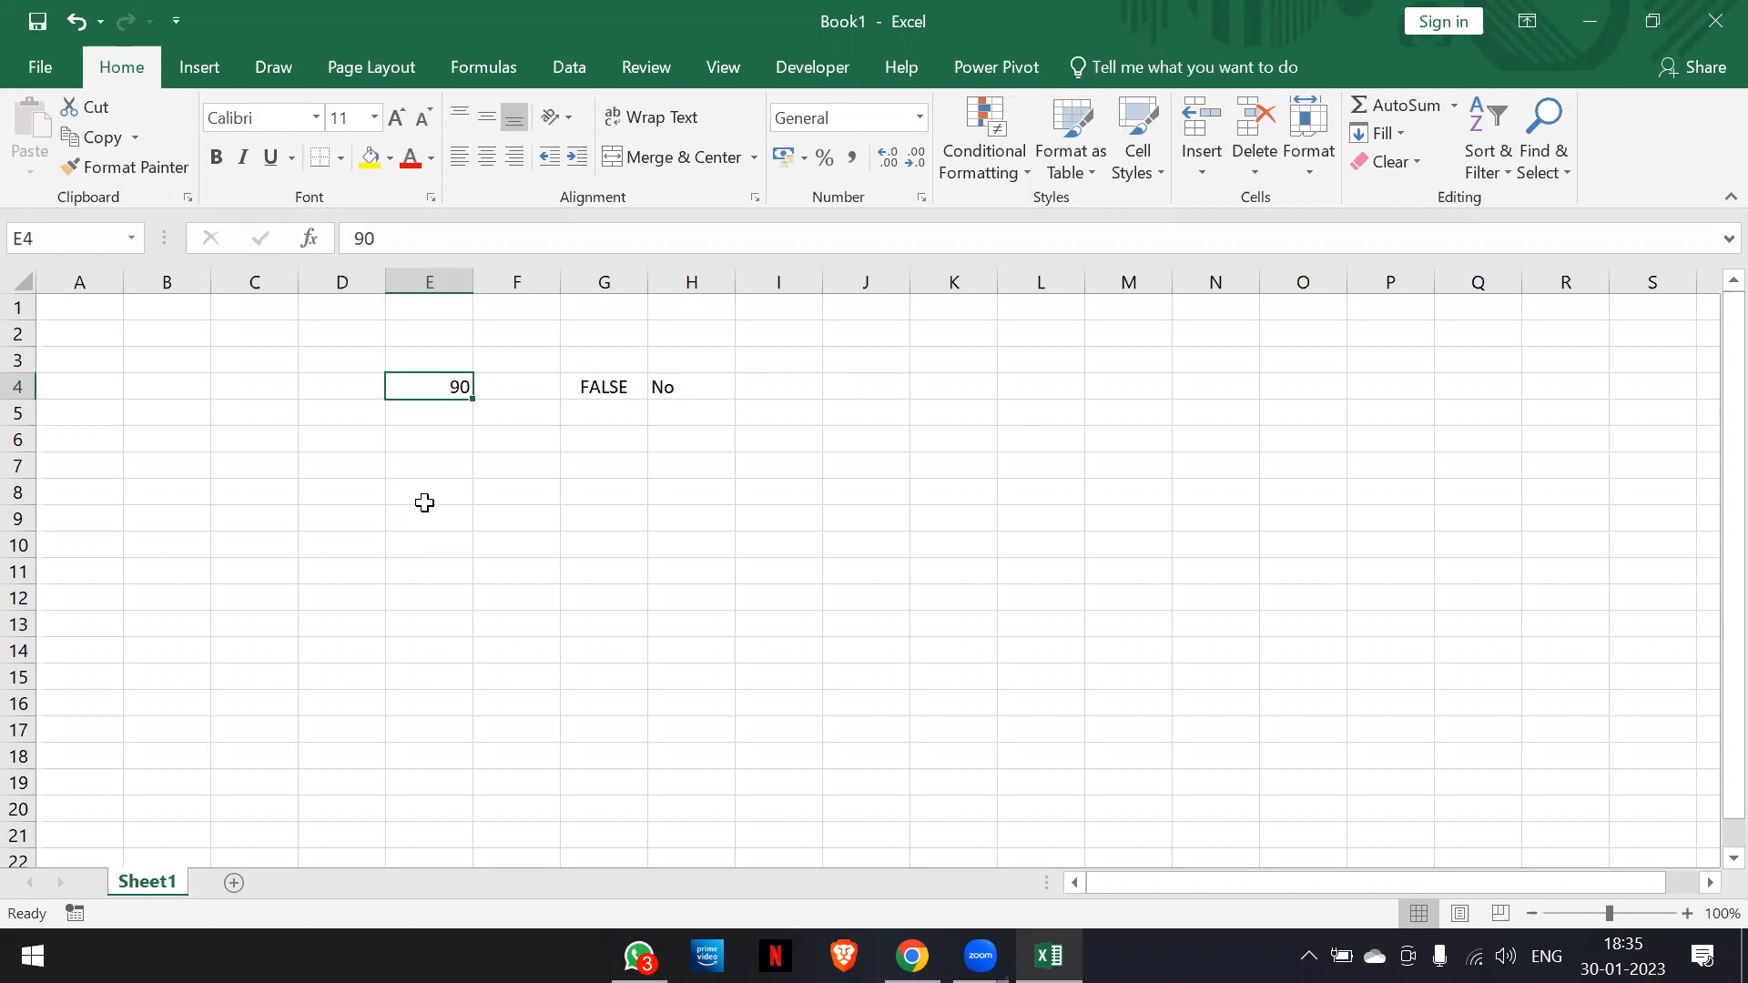
key(Down)
key(Down)
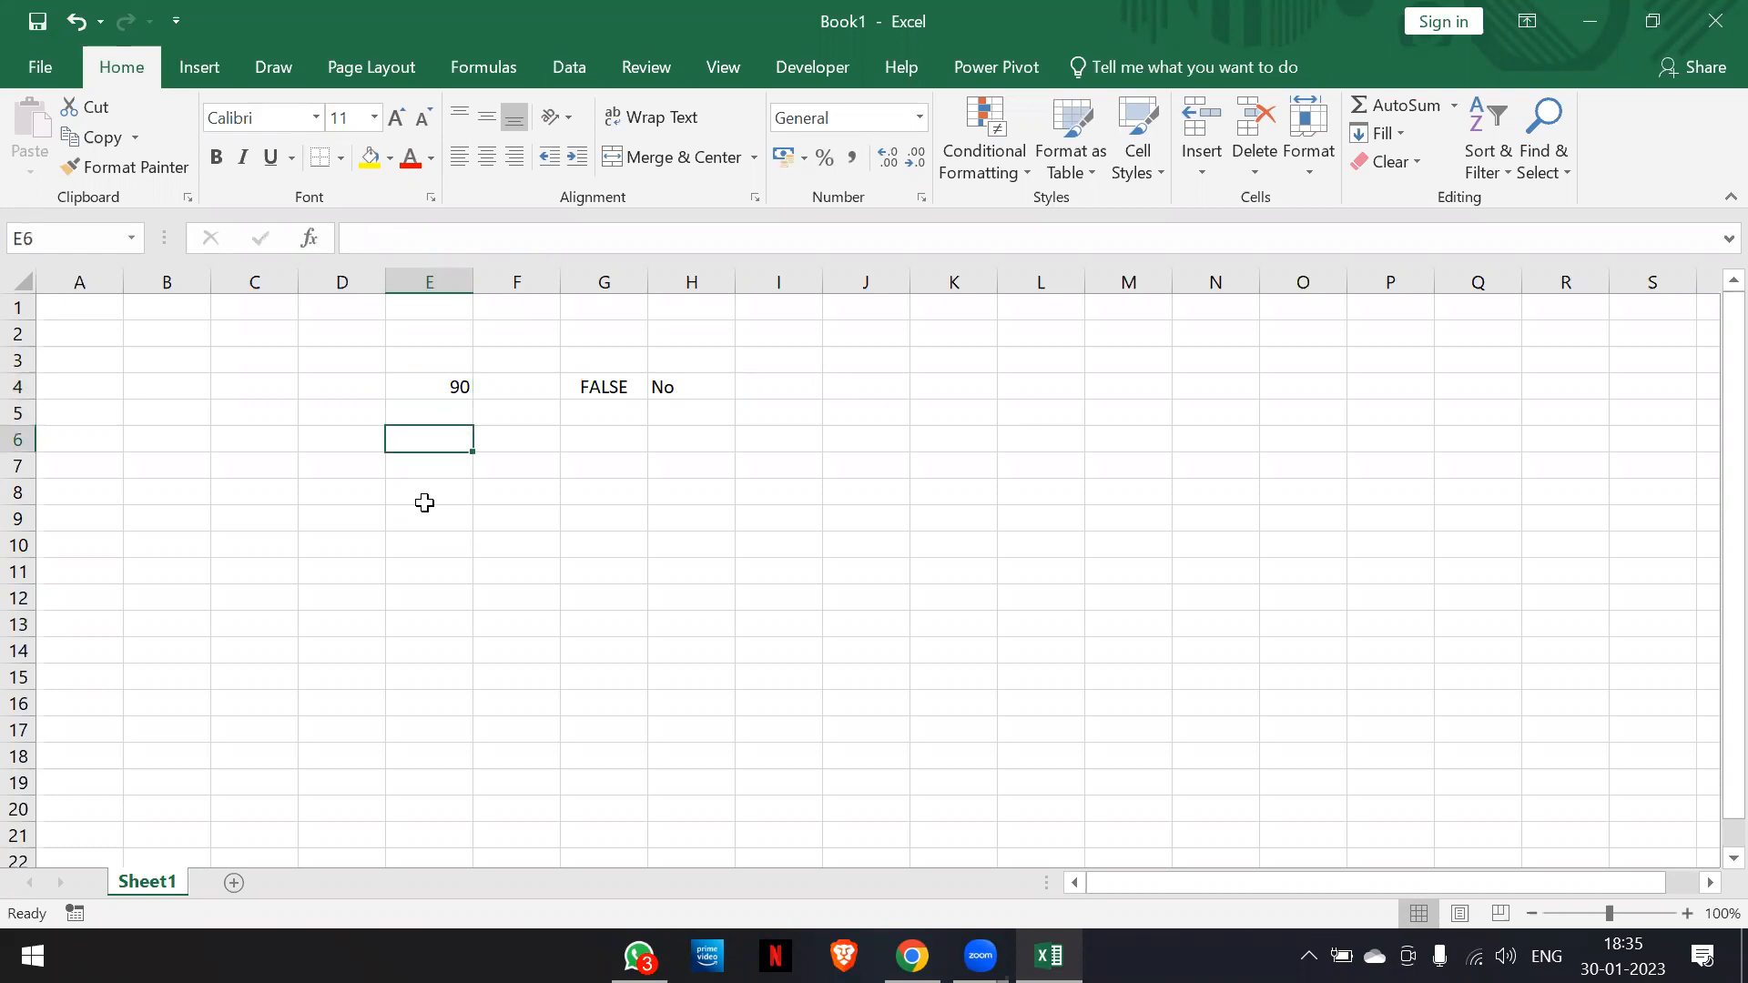
Enter 100 in cell E8 as the input value for a second IF example
key(Down)
key(Up)
key(Down)
key(Down)
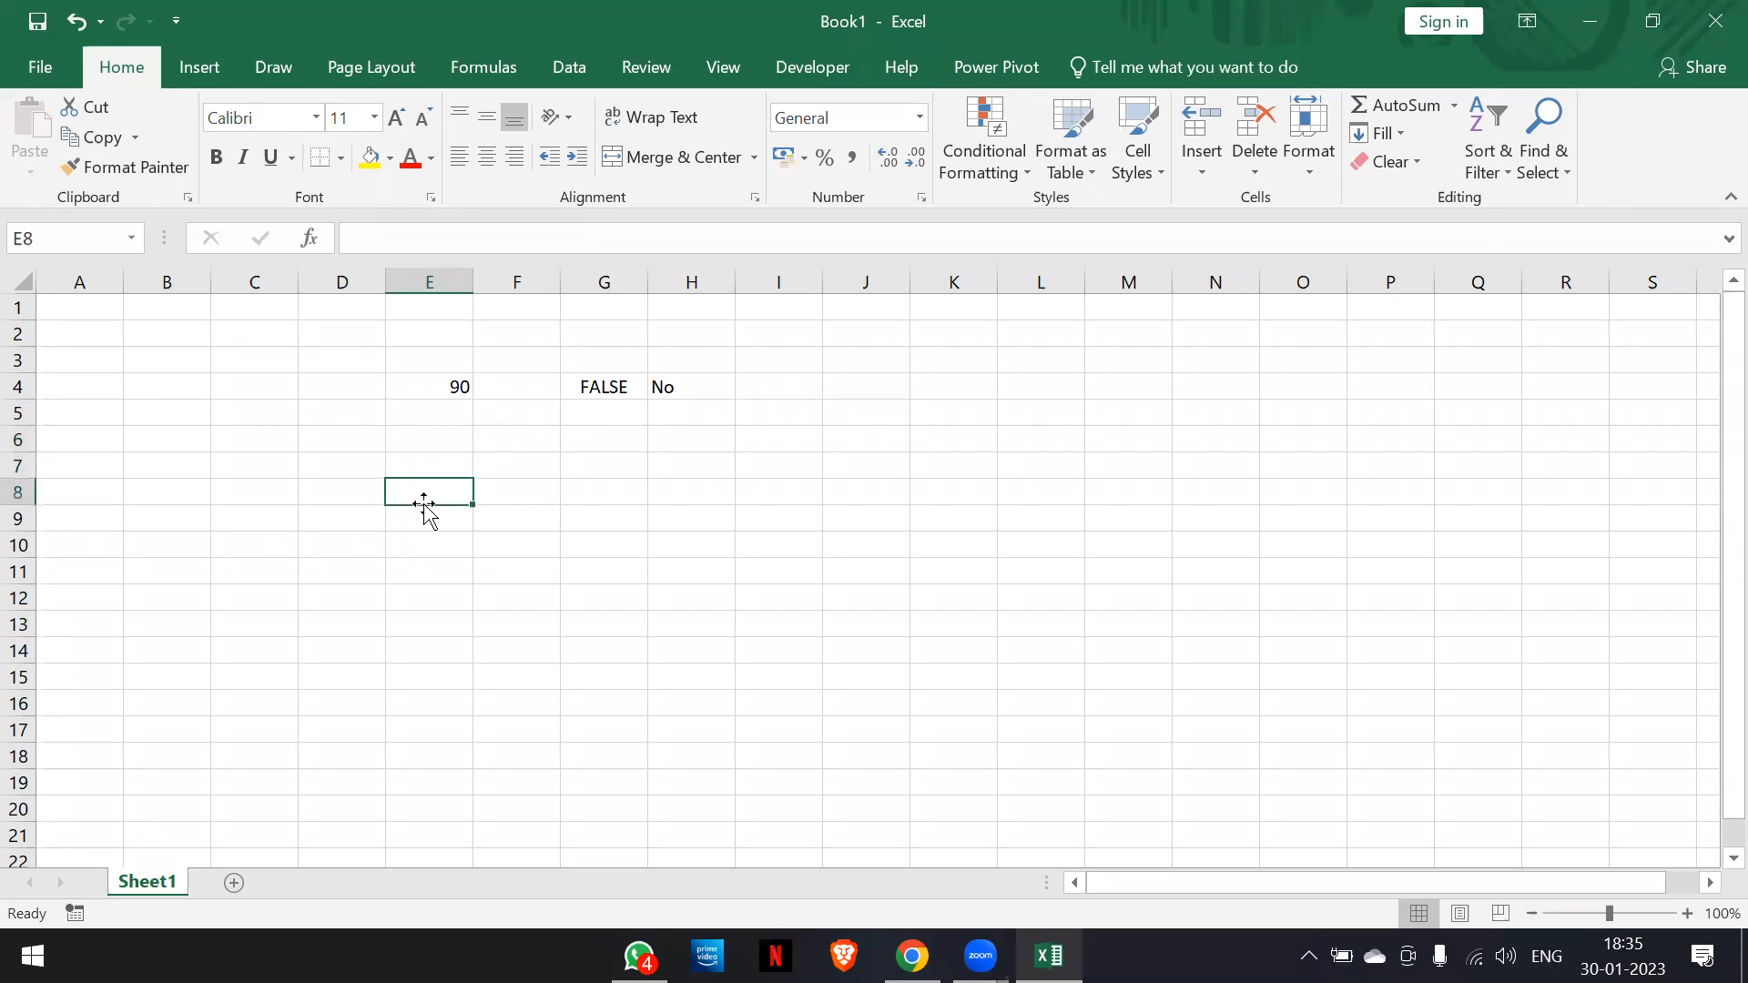
text(100)
key(Tab)
key(Tab)
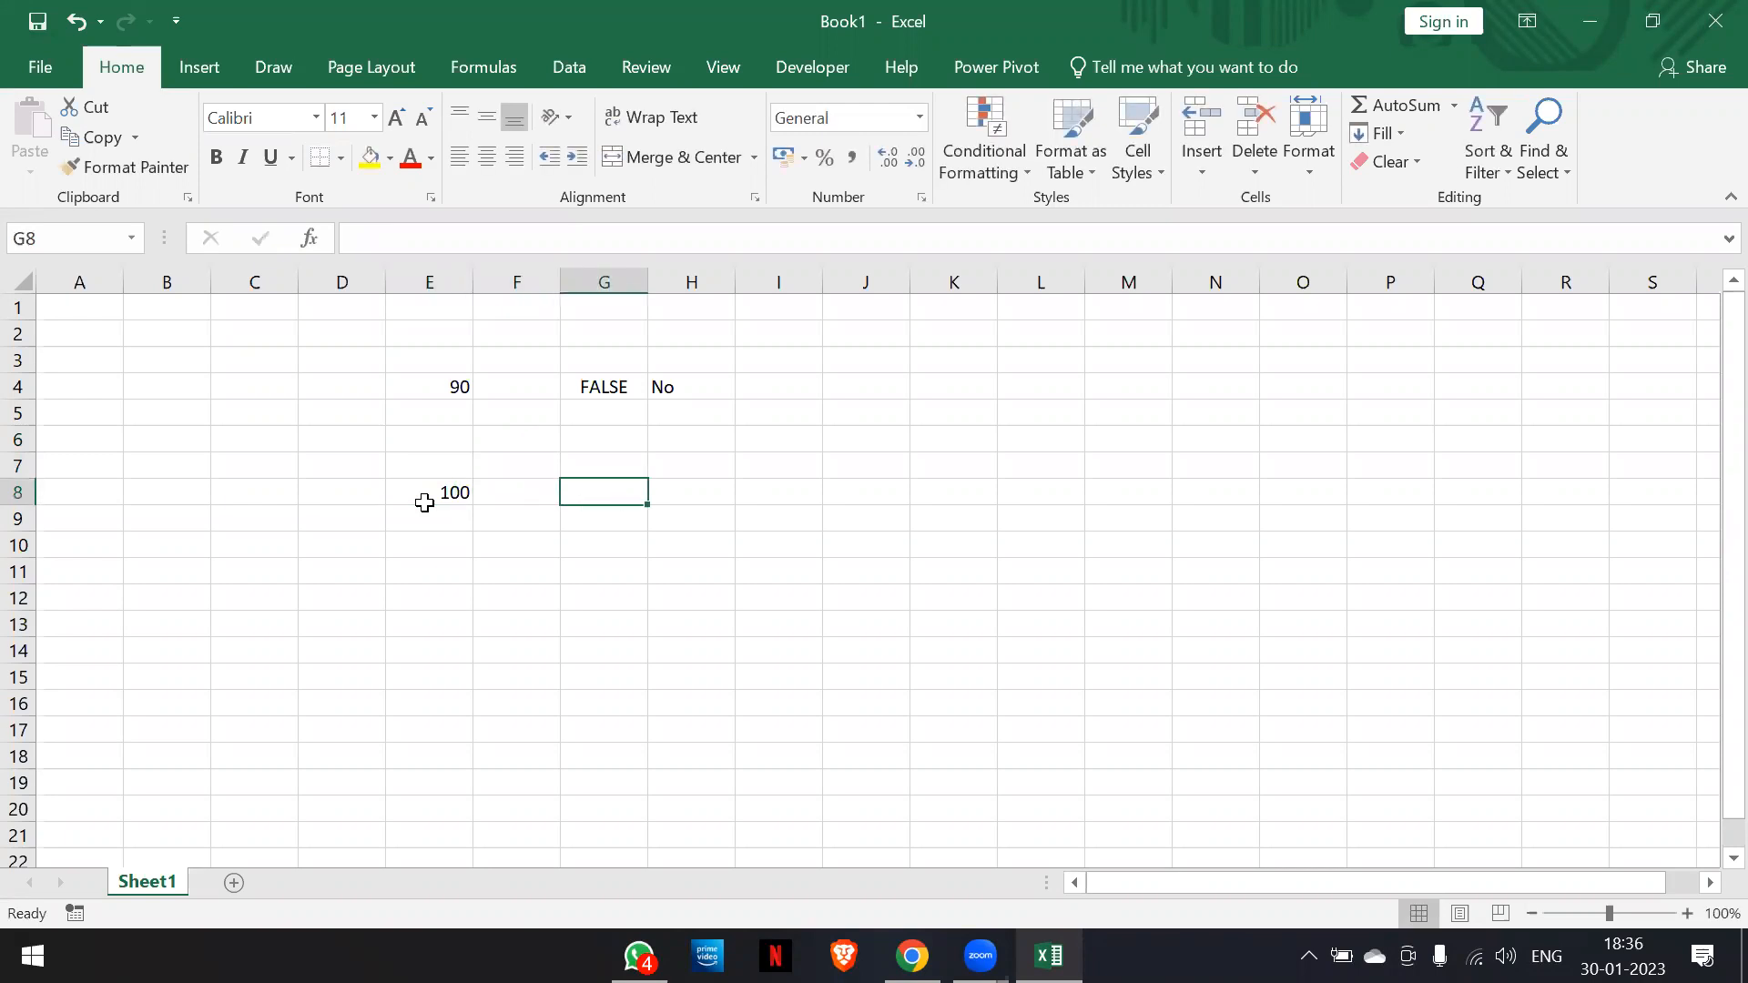
Start an IF formula in G8 that tests E8=100 and returns "Equal to 100" when true
text(=)
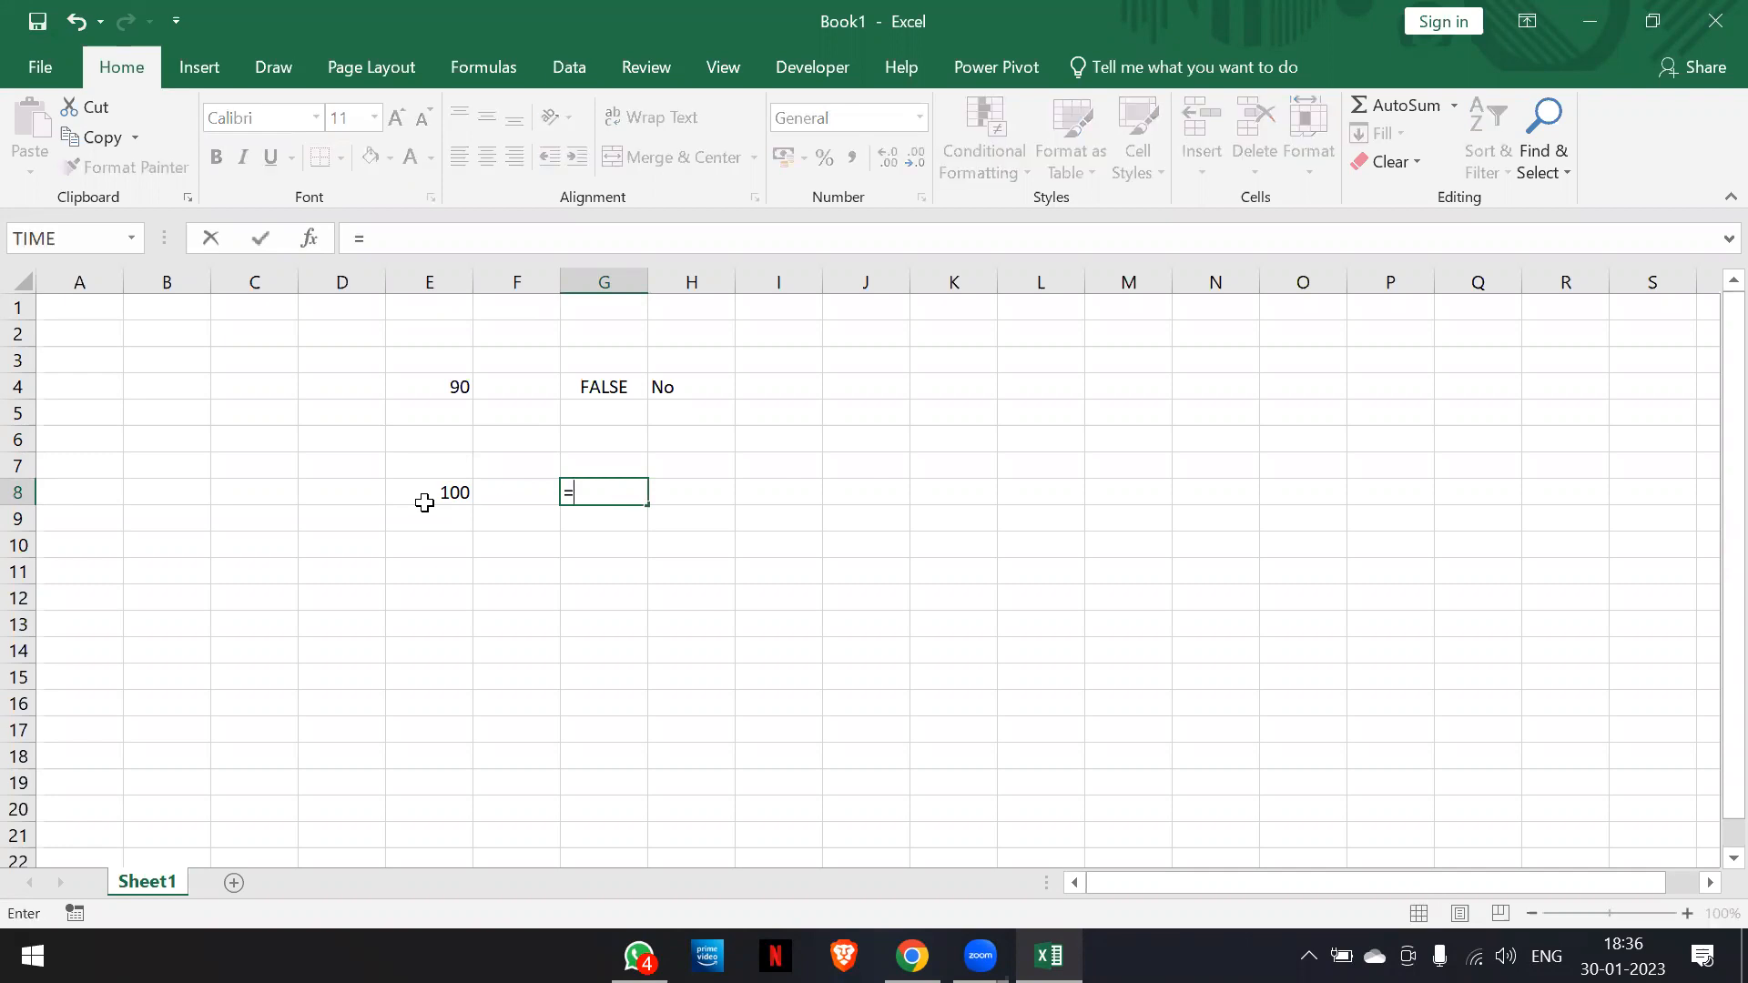
text(if)
key(Tab)
click(424, 499)
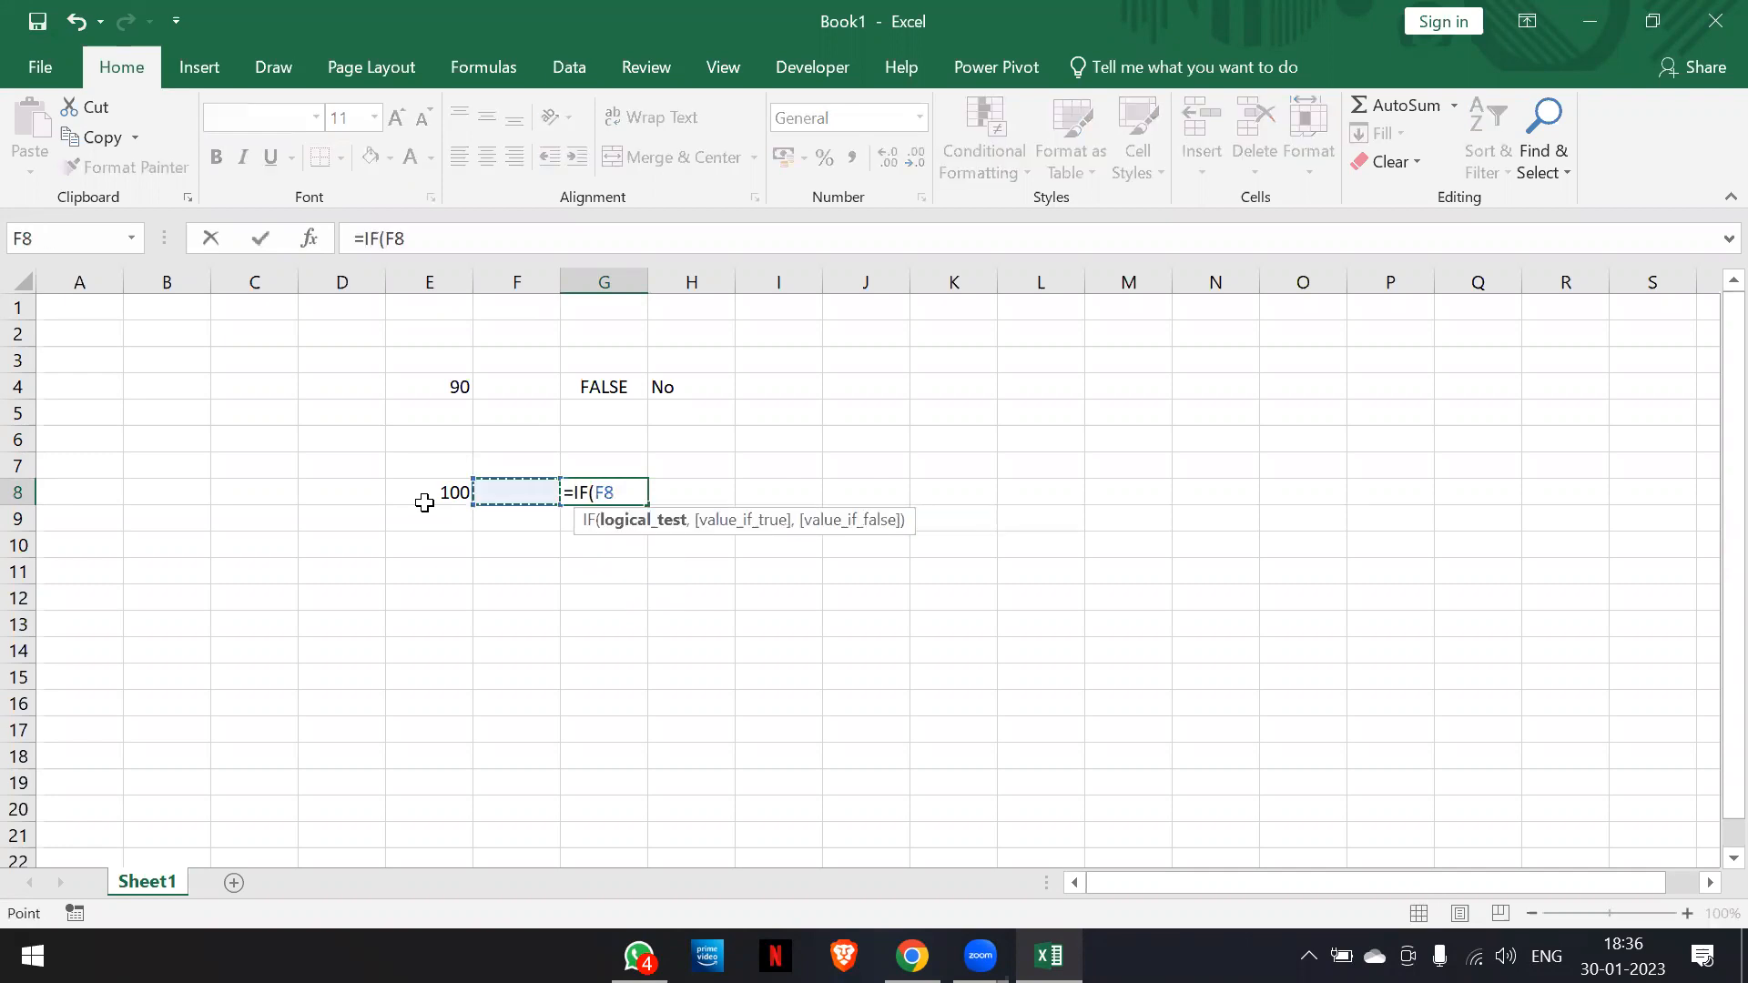
text(=100,")
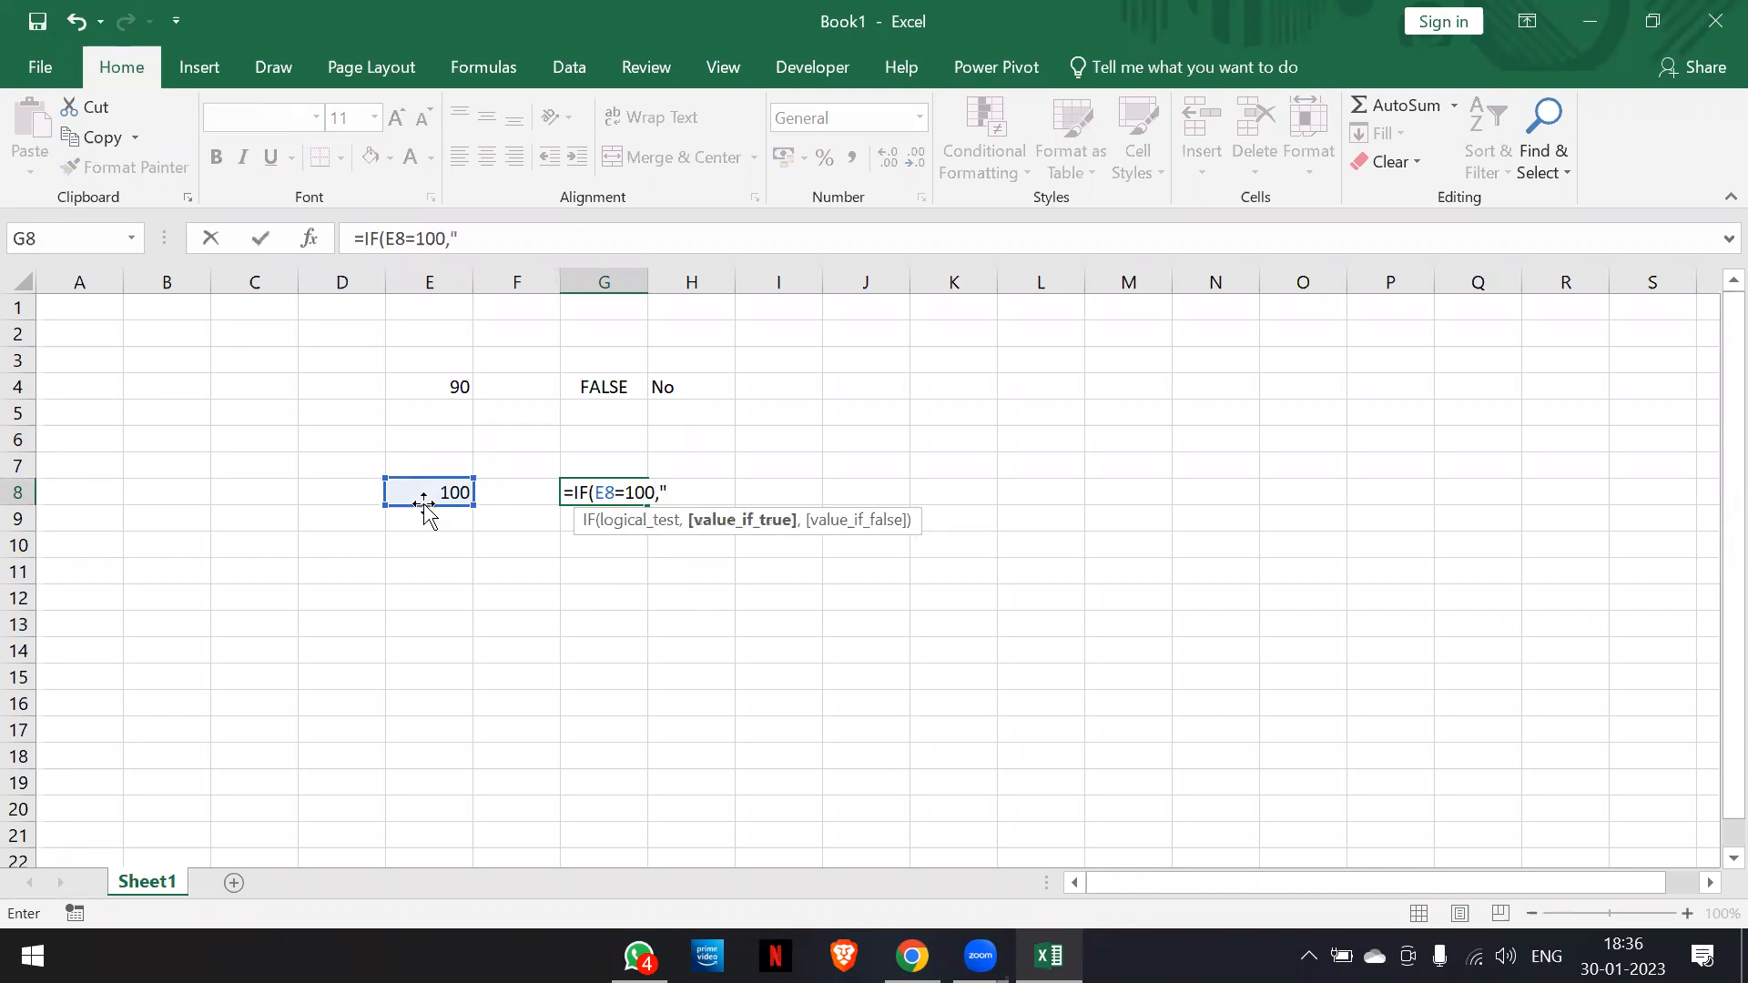
text(Equal to 100",)
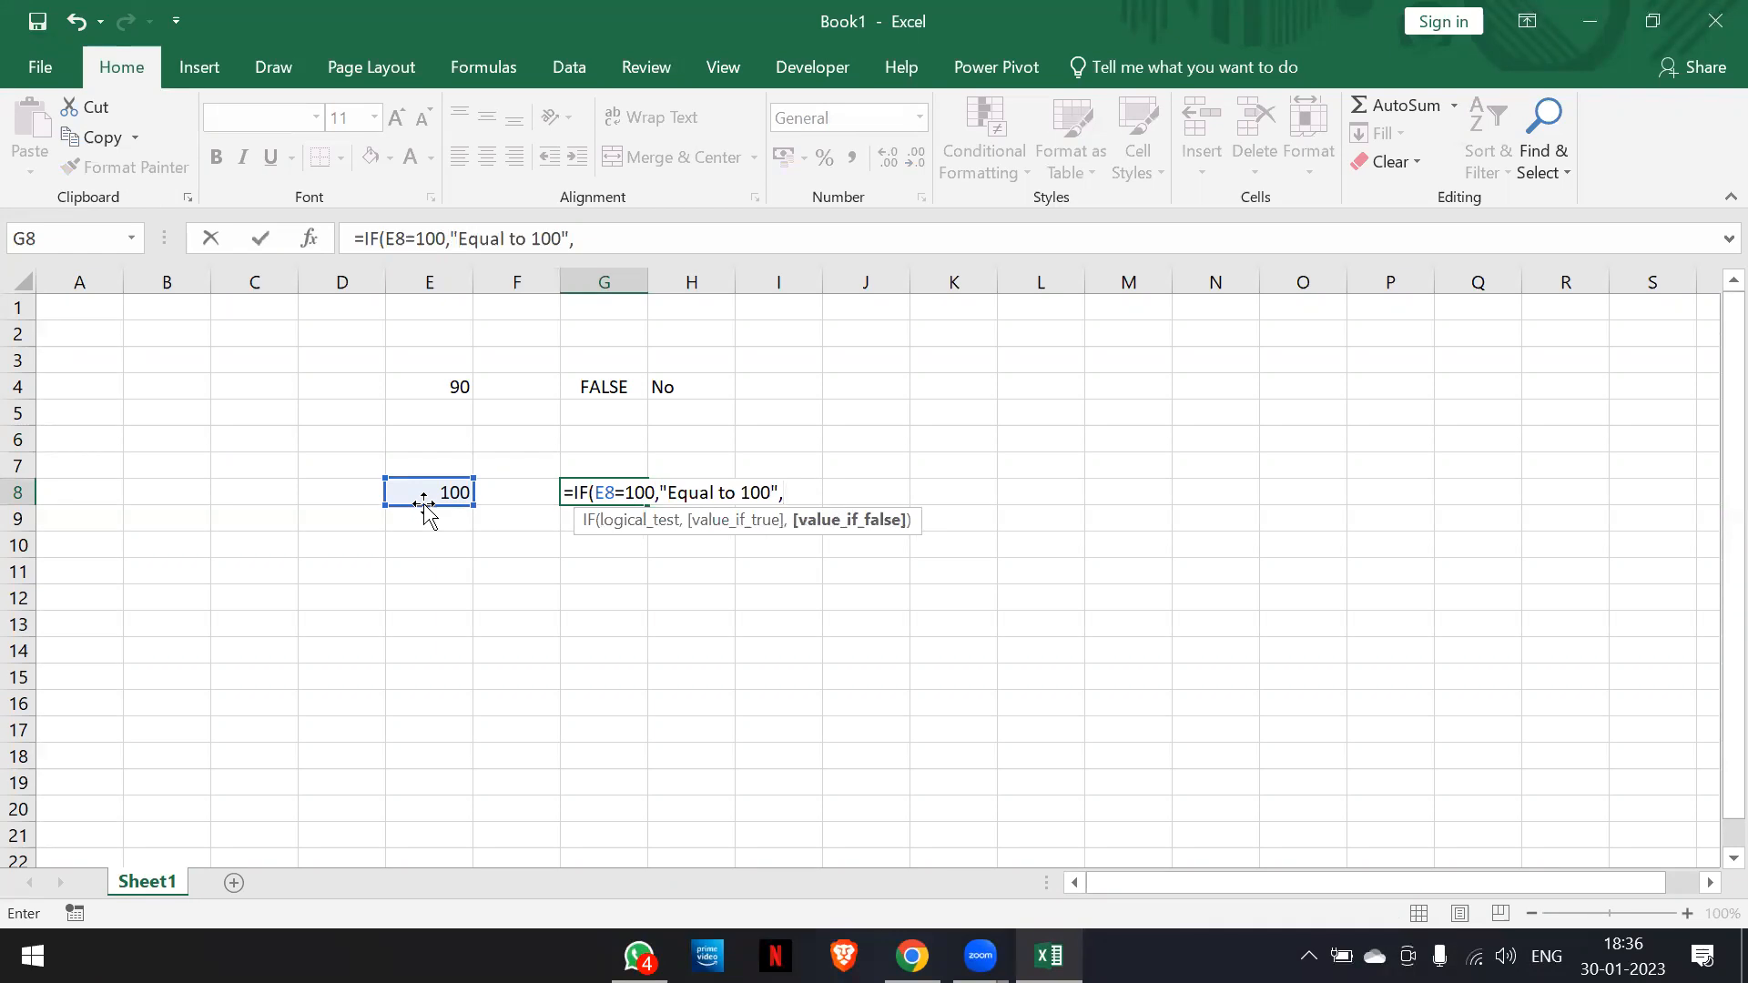
Complete the G8 formula with a nested IF testing E8<100, returning "Less than 100" if true and "More Than 100" otherwise
text(IF()
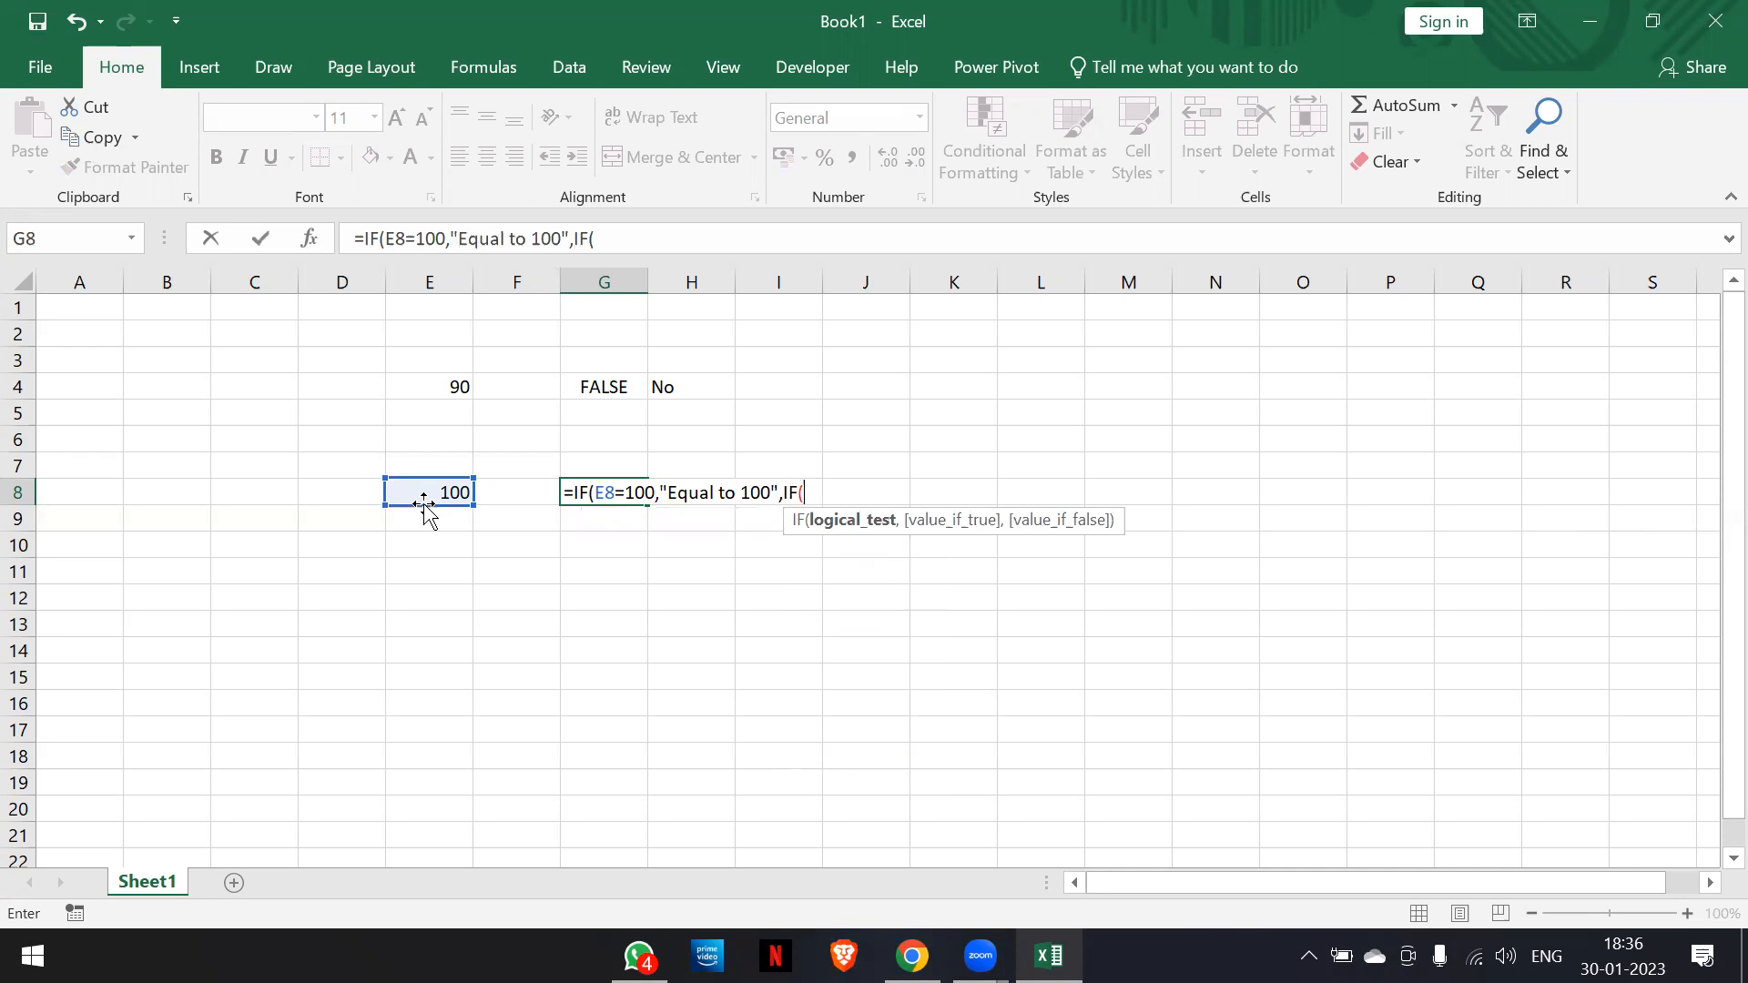
click(425, 503)
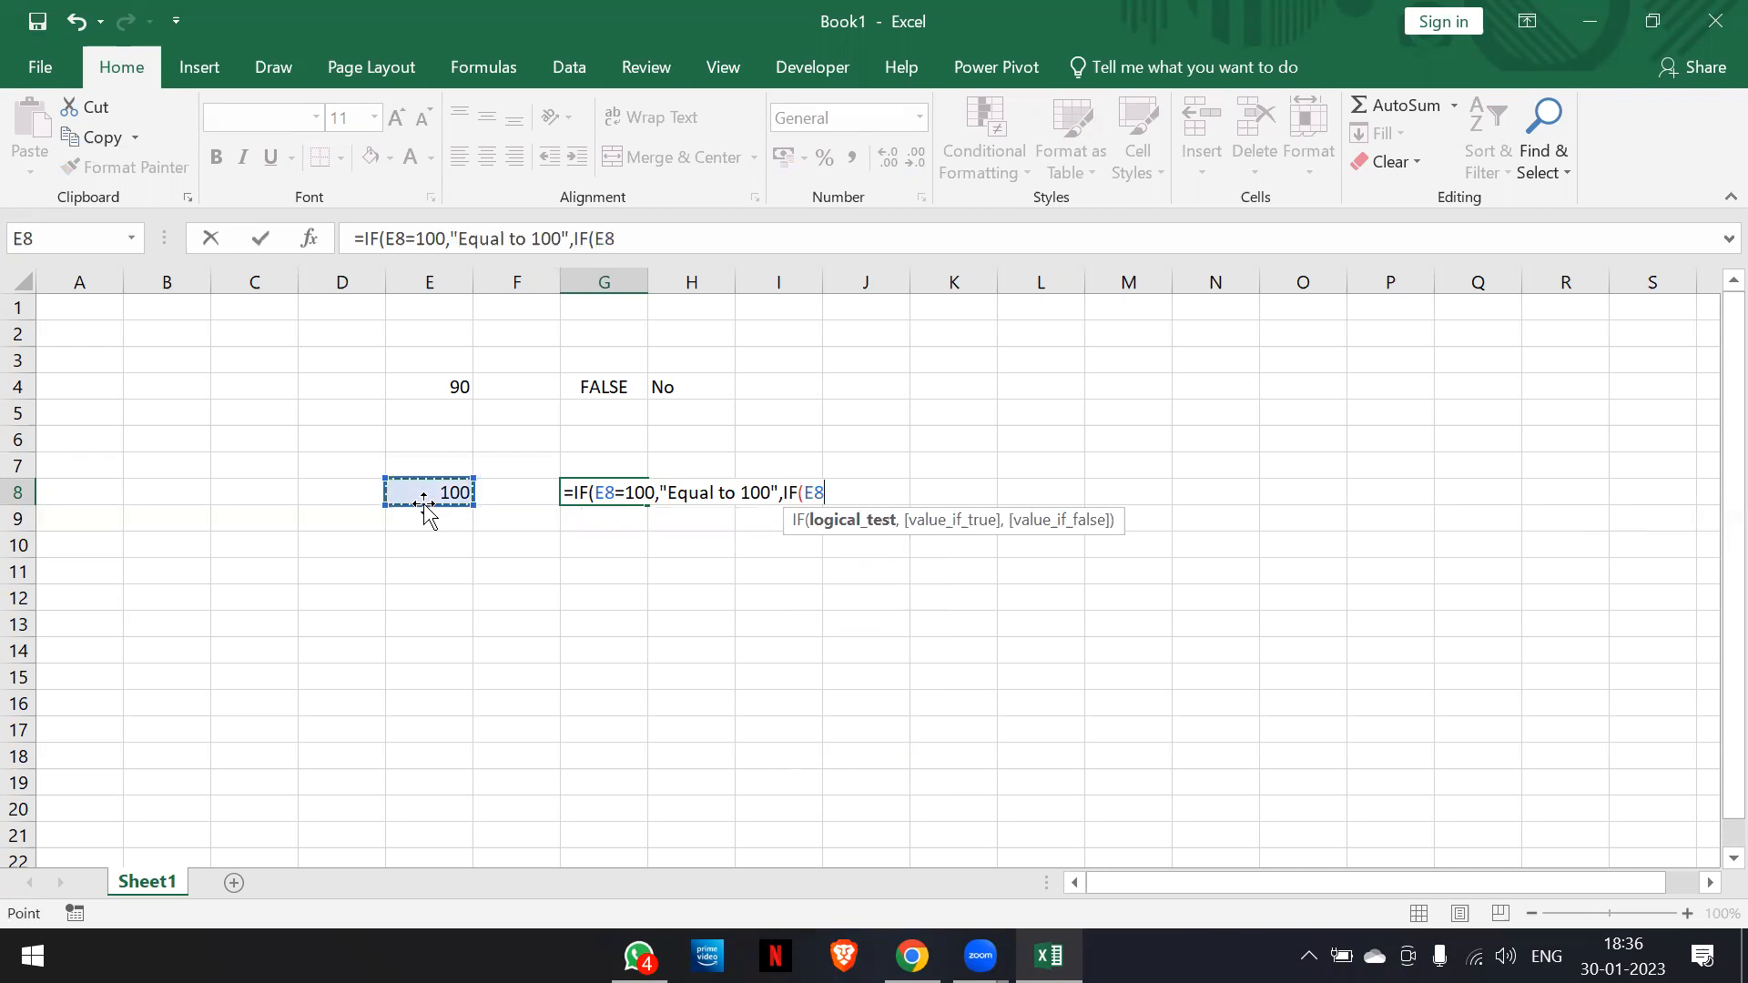
text(<100,"Le)
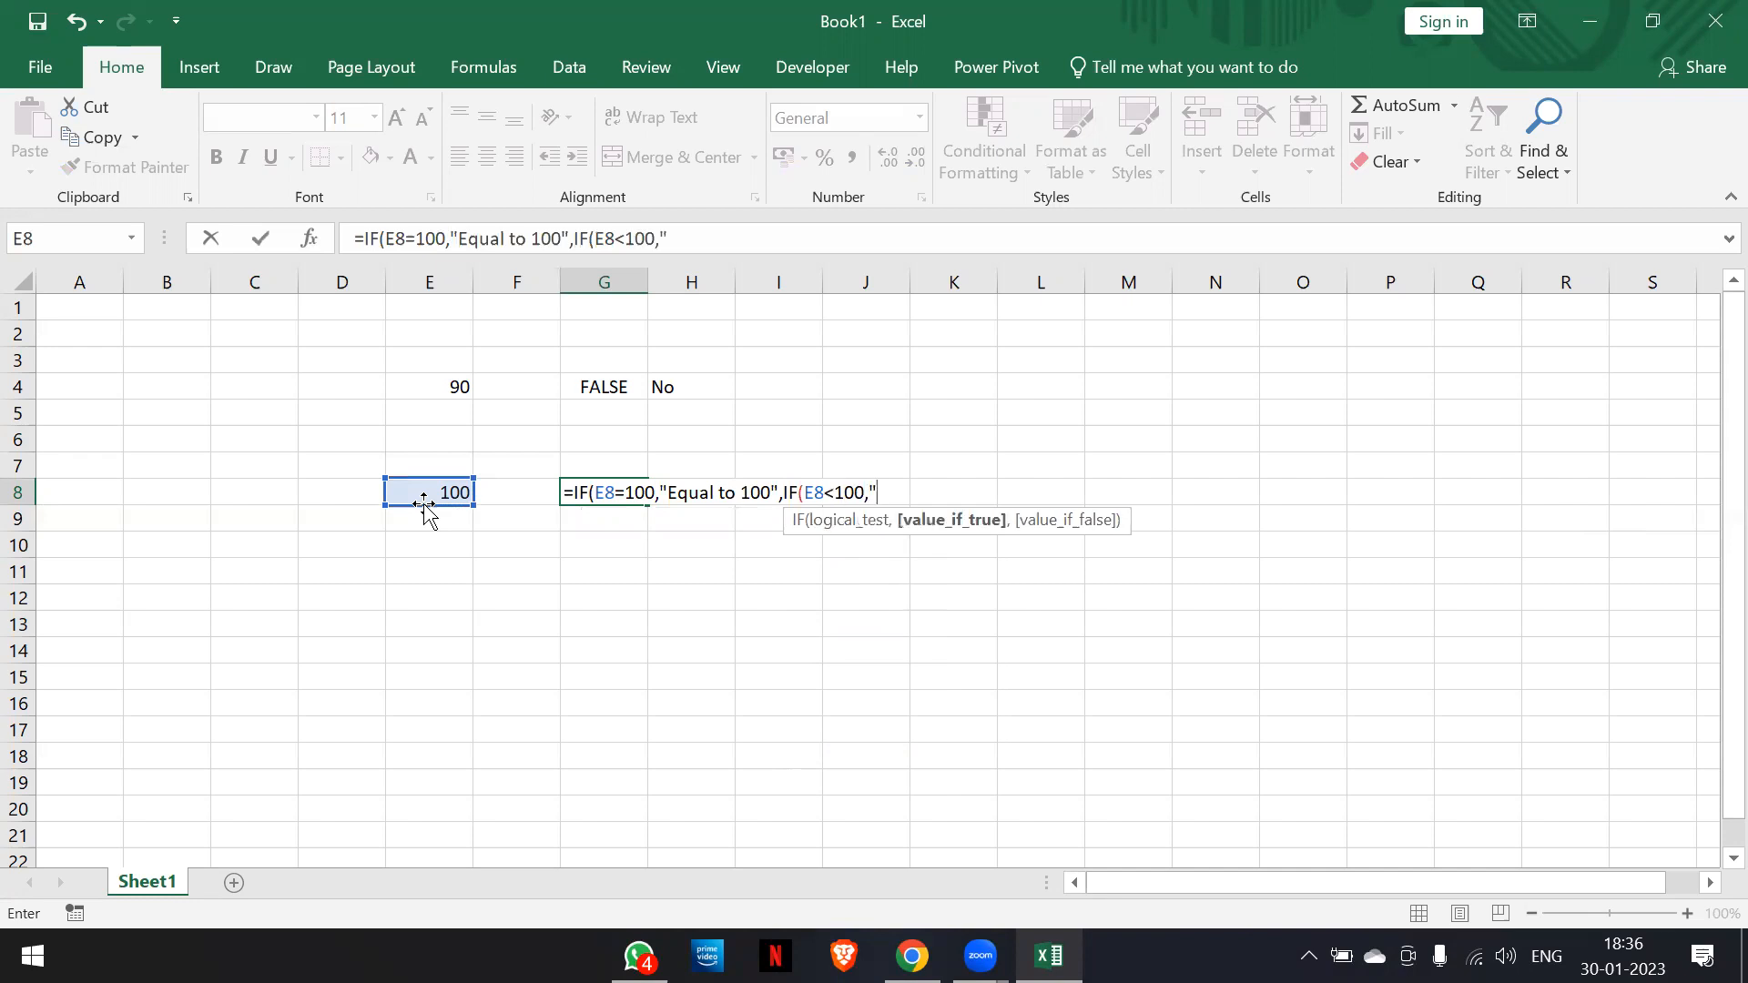
text(ss than 100")
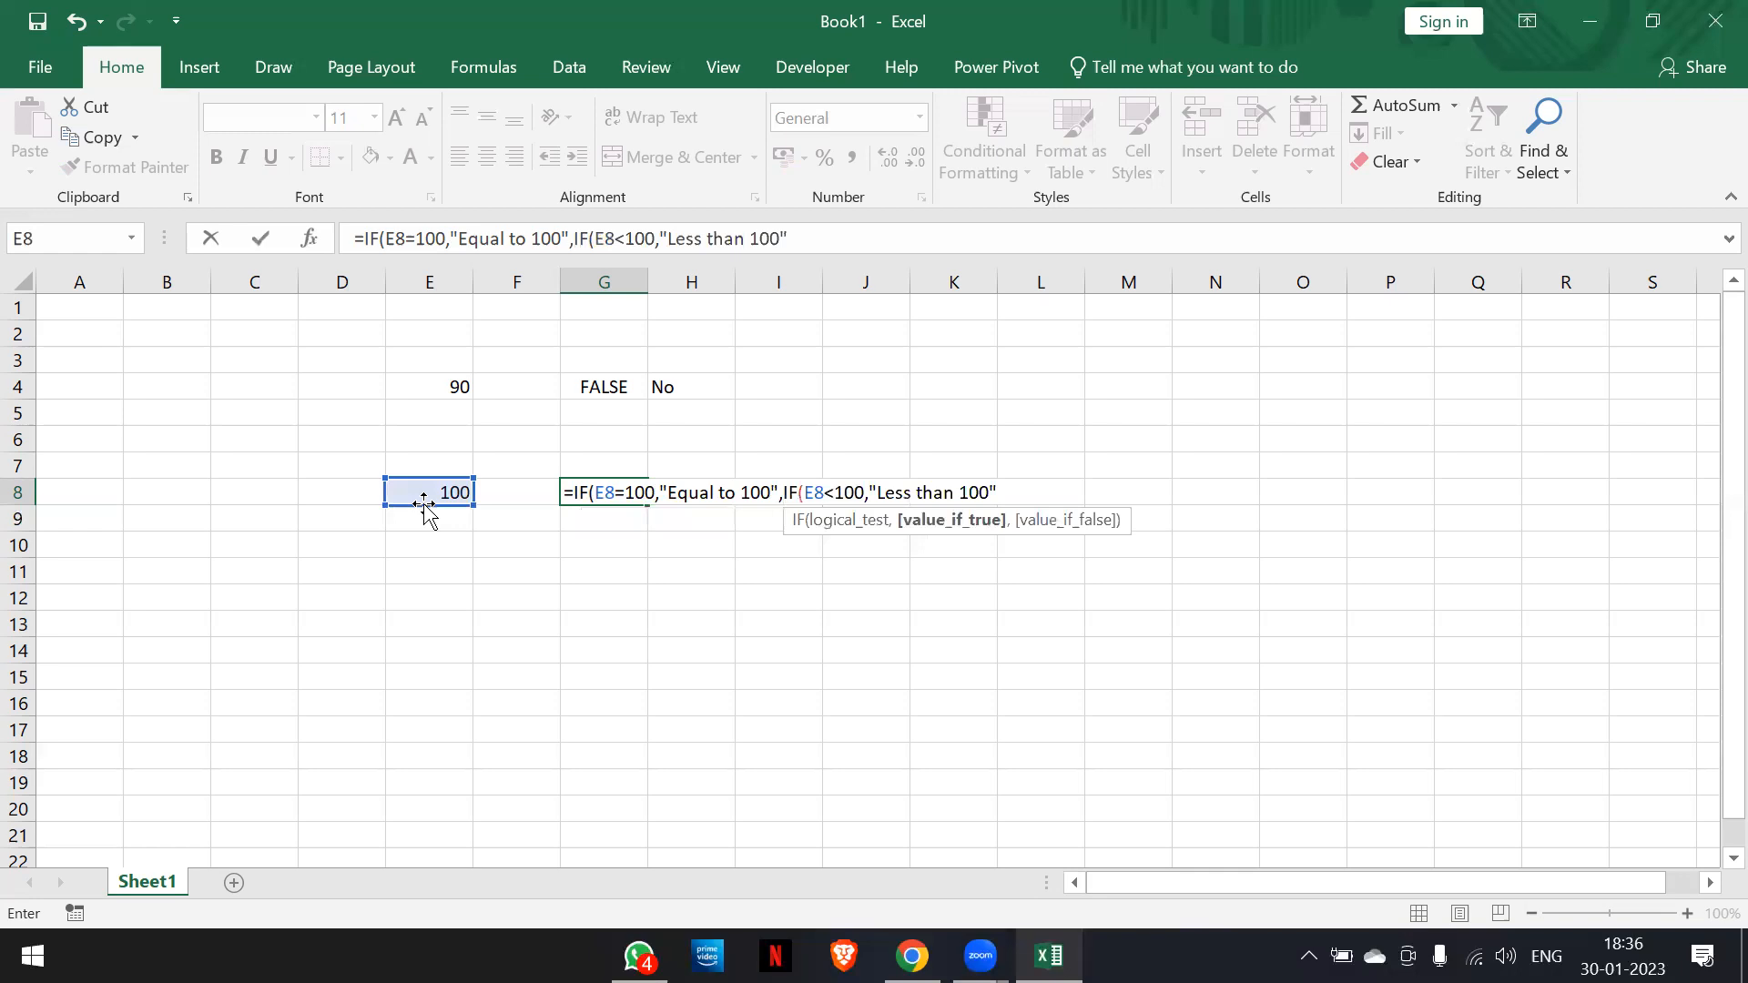
text(,)
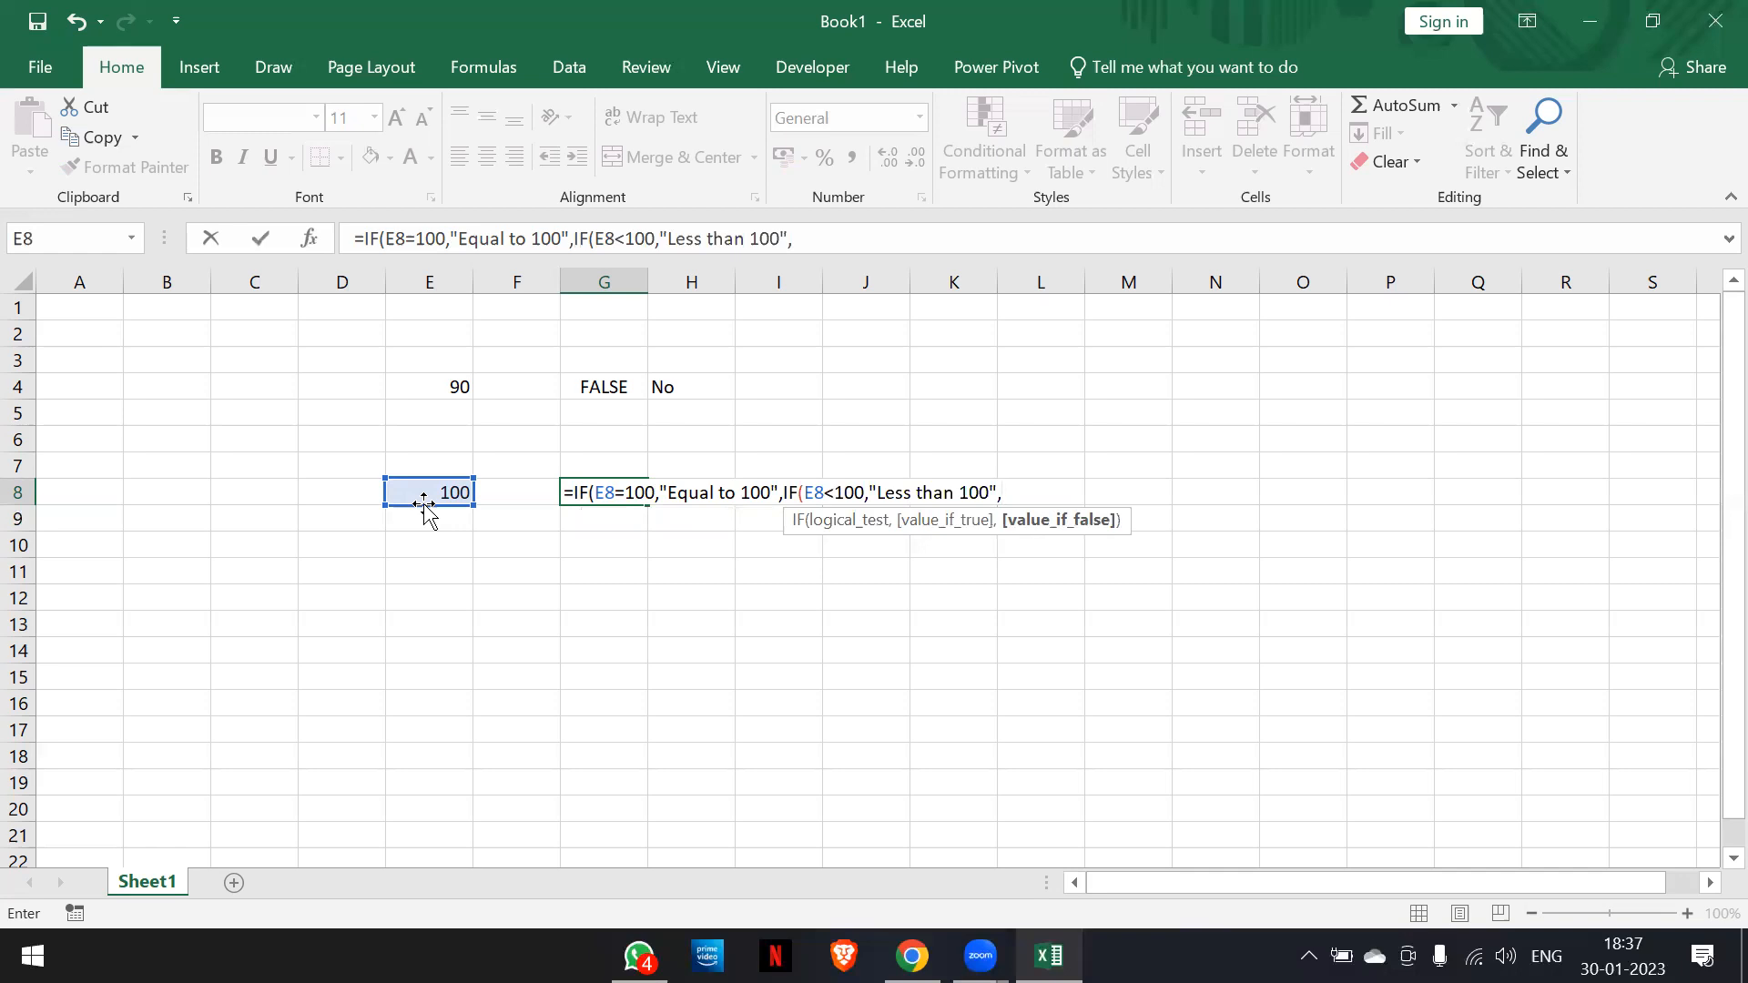
text("More Than 100"))
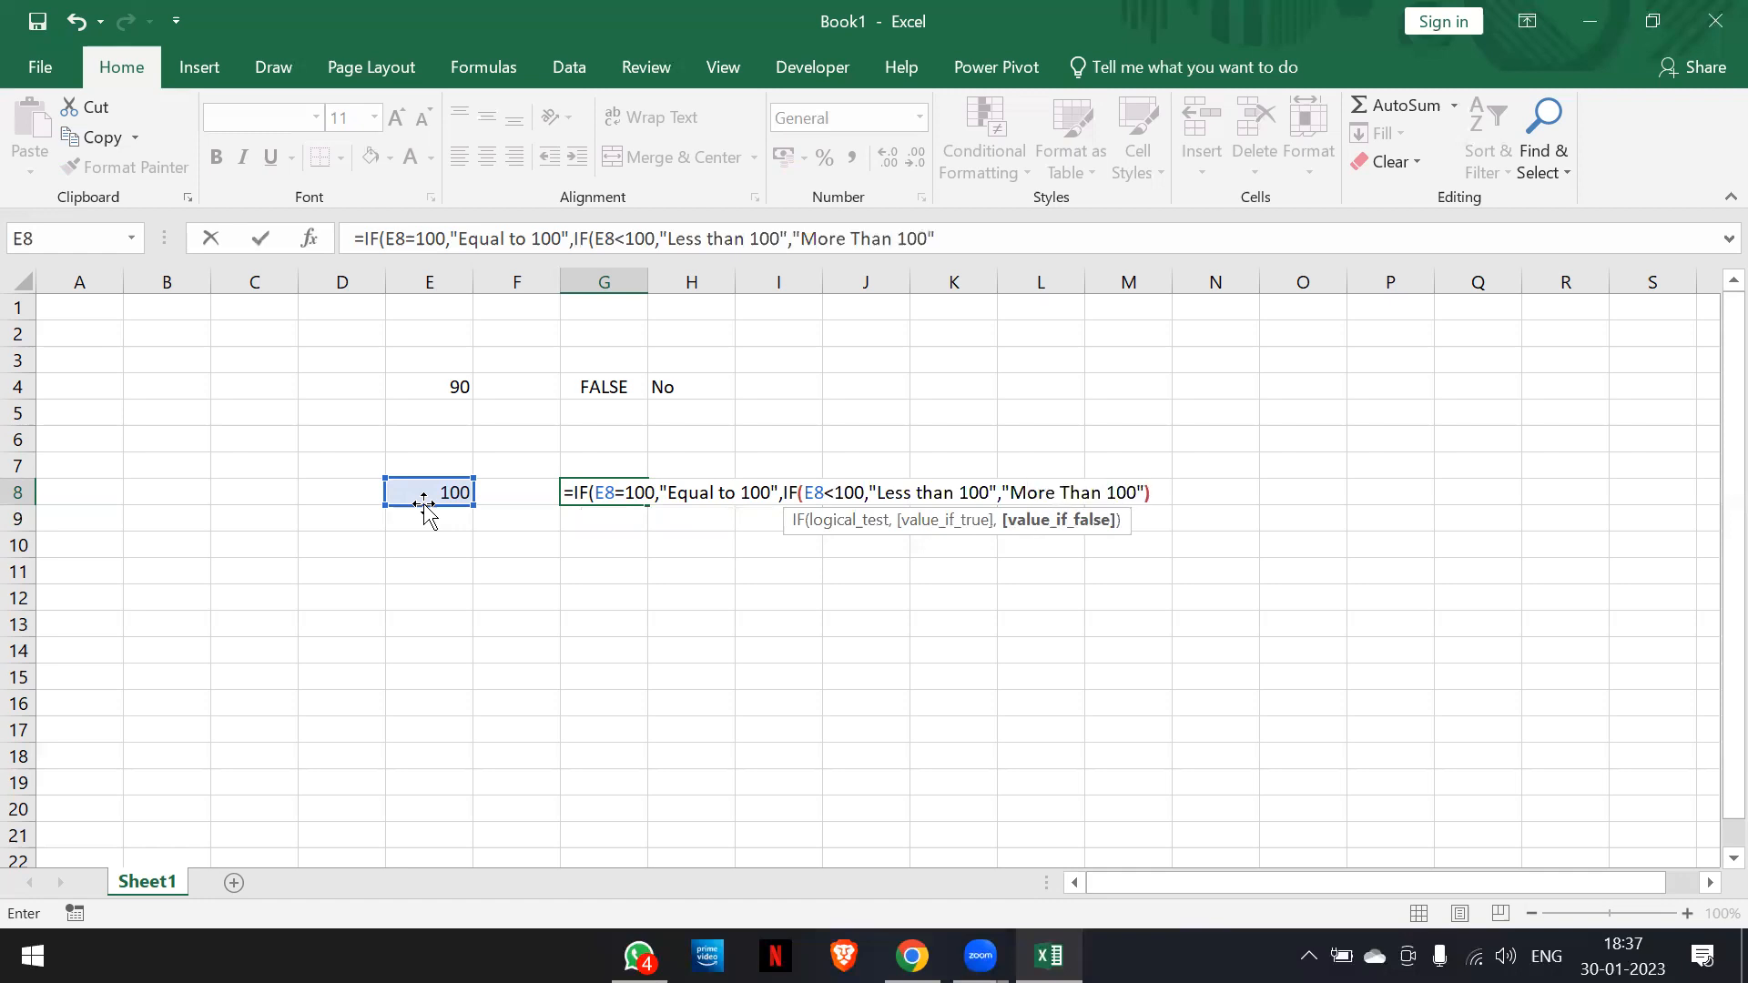
text())
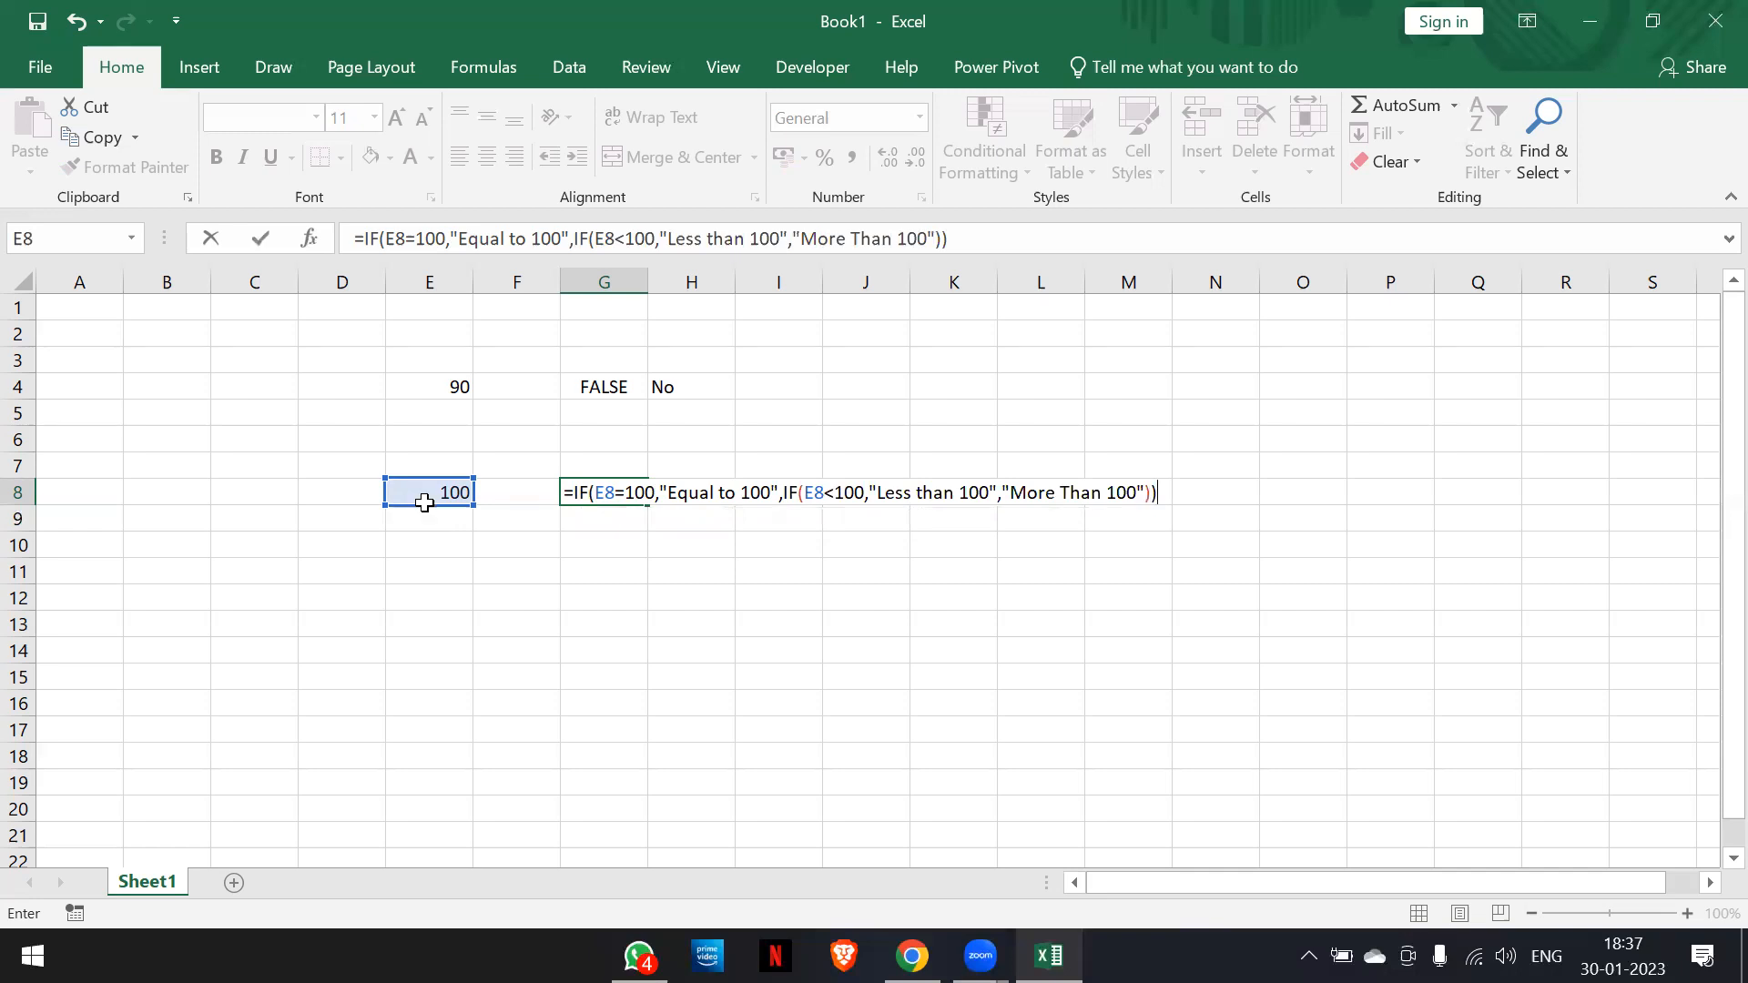
key(Return)
Select the input cell E8 and autofit the width of column G to its contents
key(Up)
key(Left)
click(424, 502)
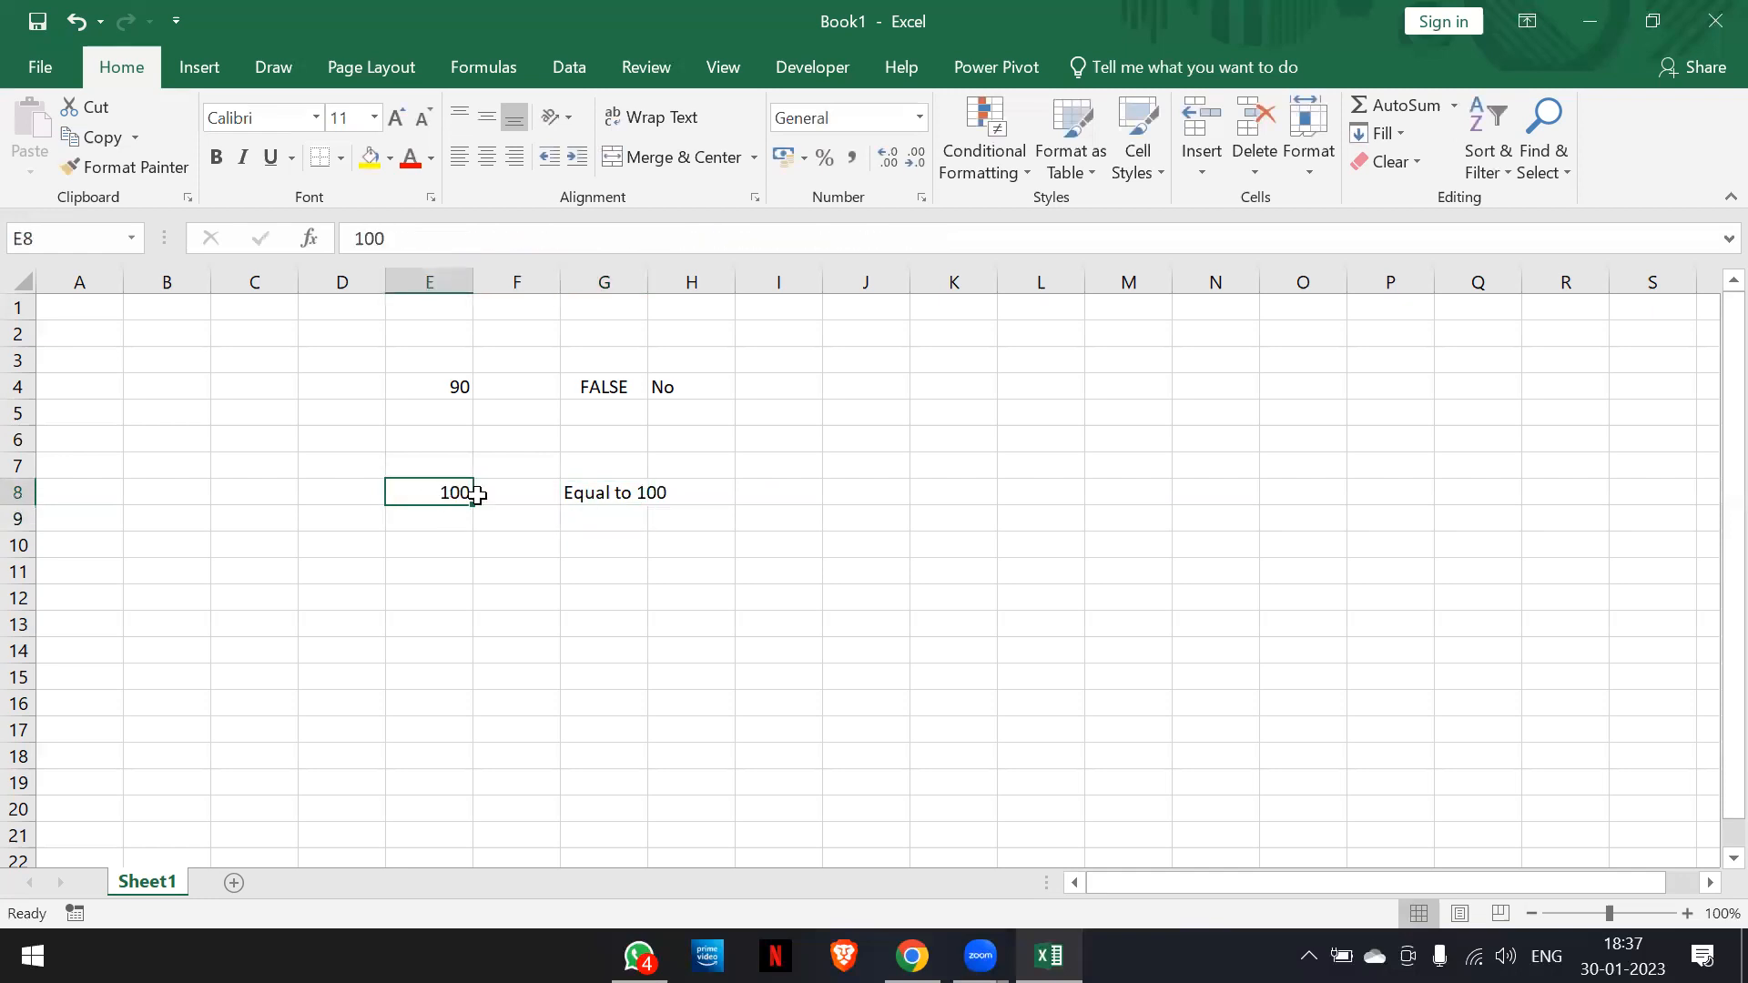
double_click(644, 284)
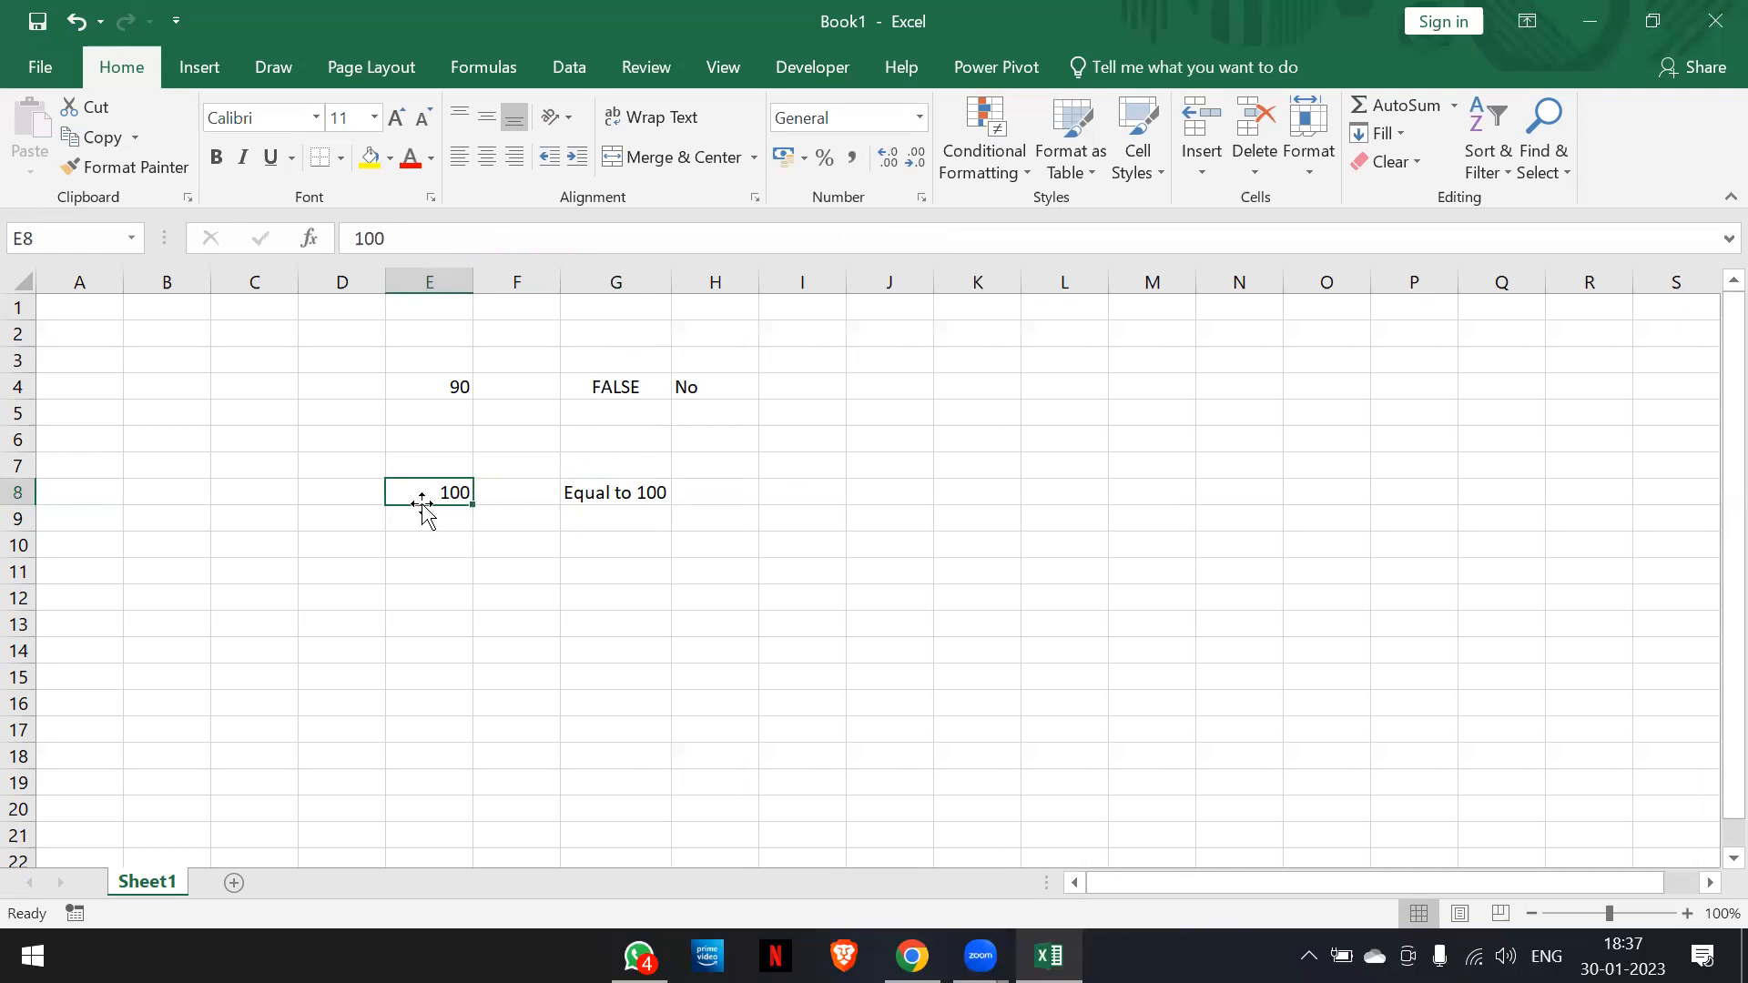
Test the nested IF formula by setting E8 to 90 and then to 150
text(90)
key(Return)
key(Up)
text(150)
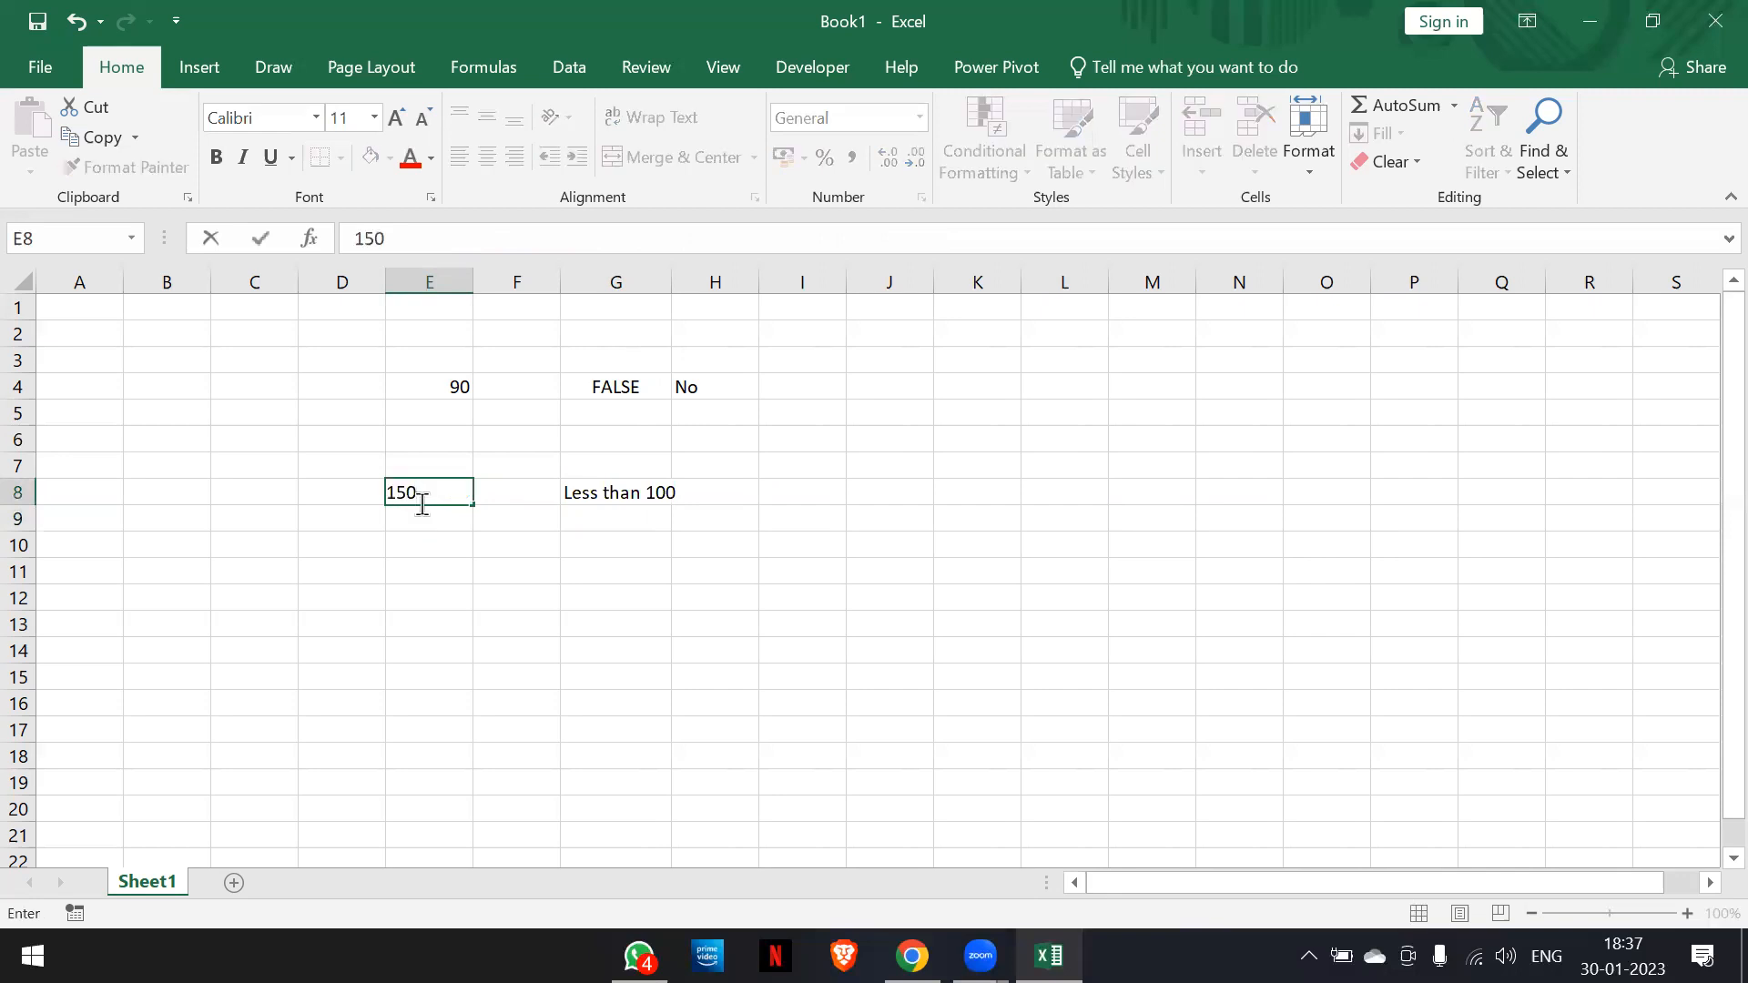
key(Return)
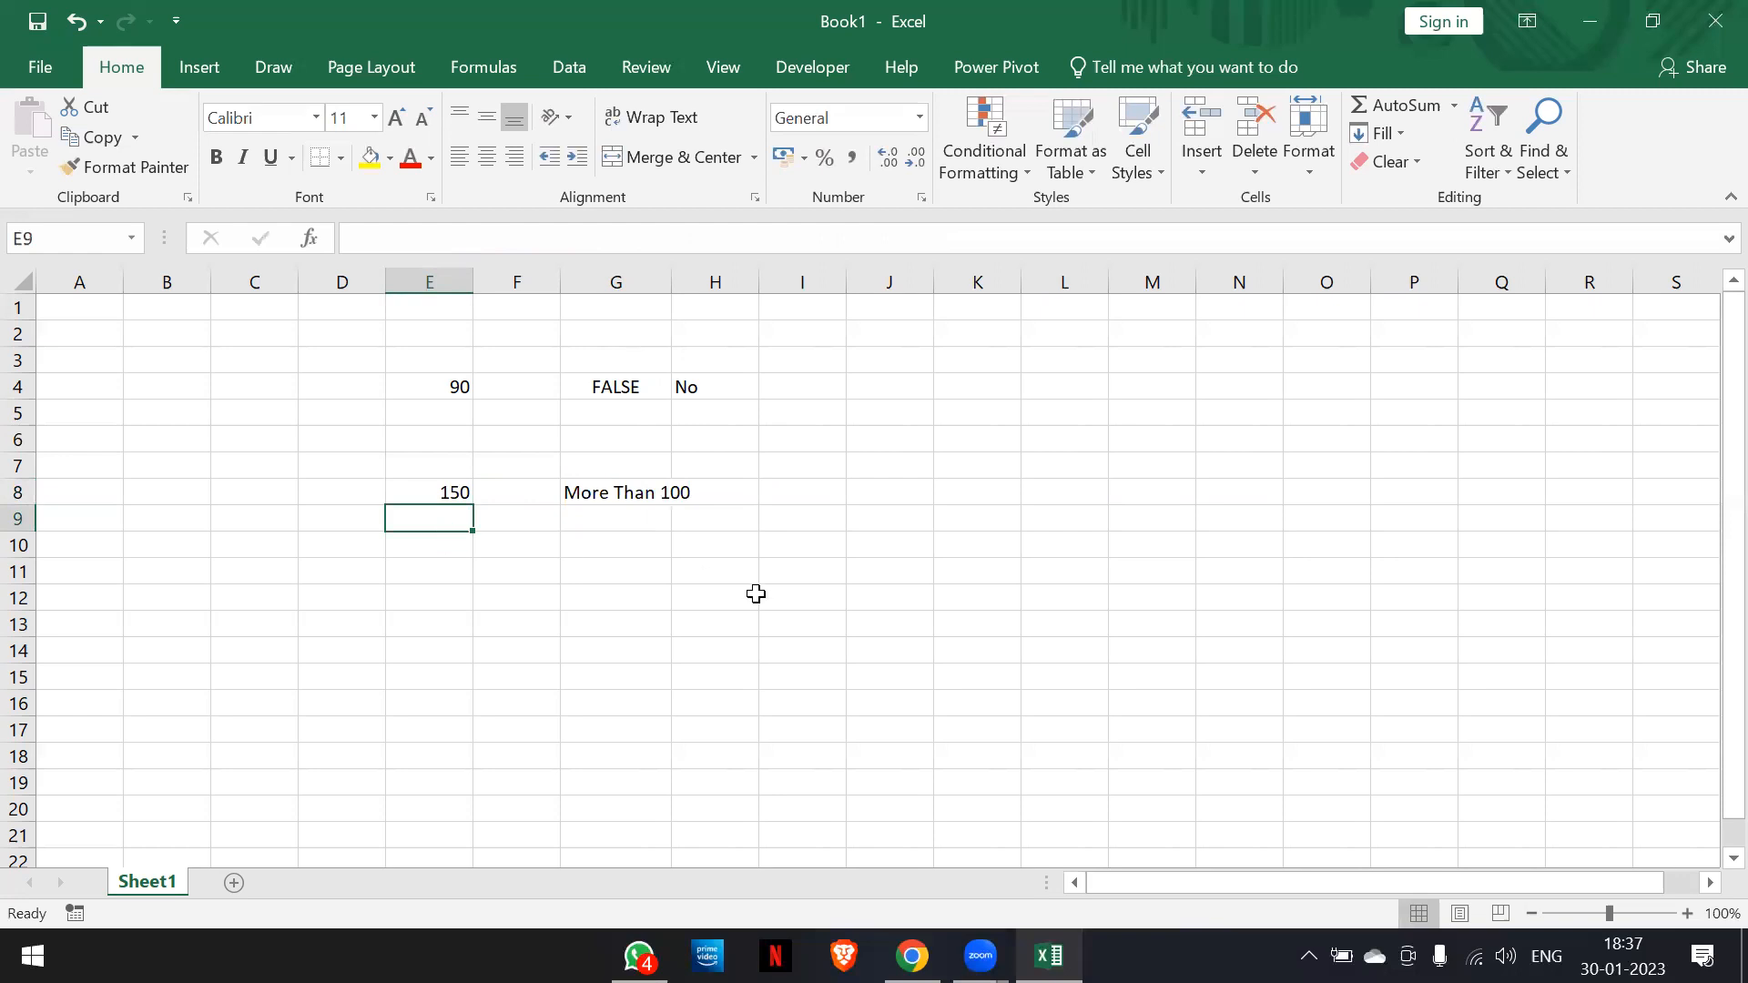
Clear the example cells in C2:I14 and close the Book1 workbook without saving
click(788, 652)
drag(337, 380, 284, 340)
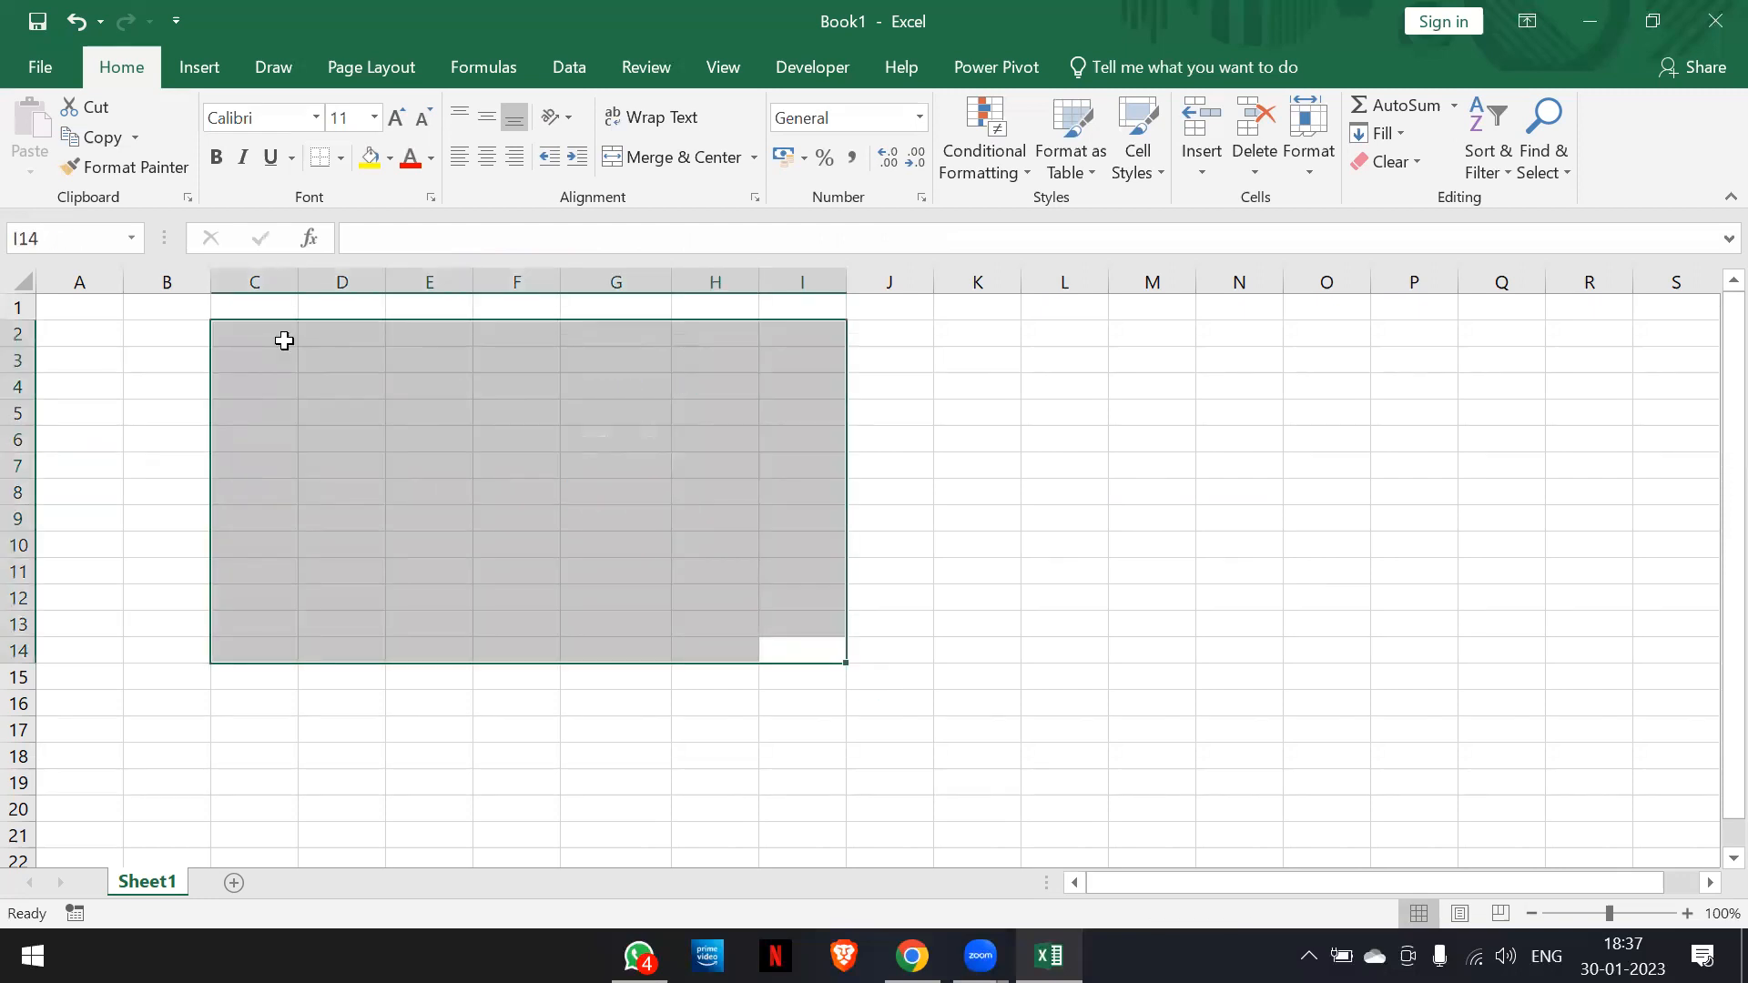
click(1716, 21)
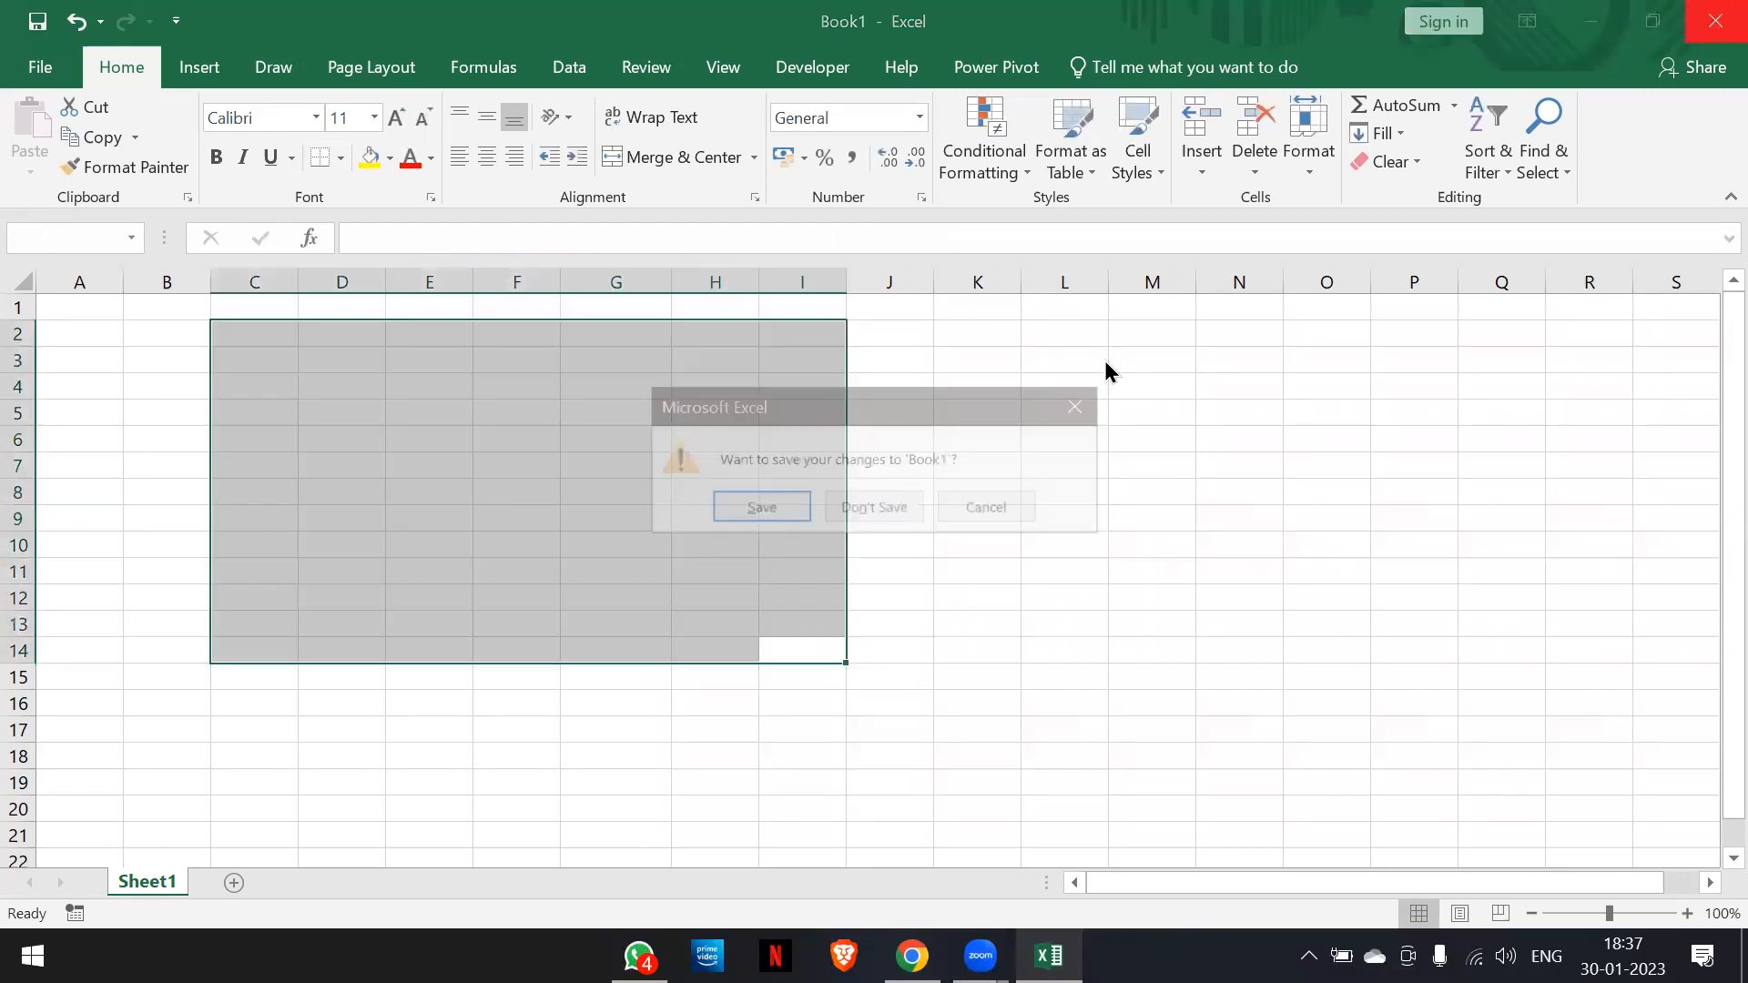
click(853, 510)
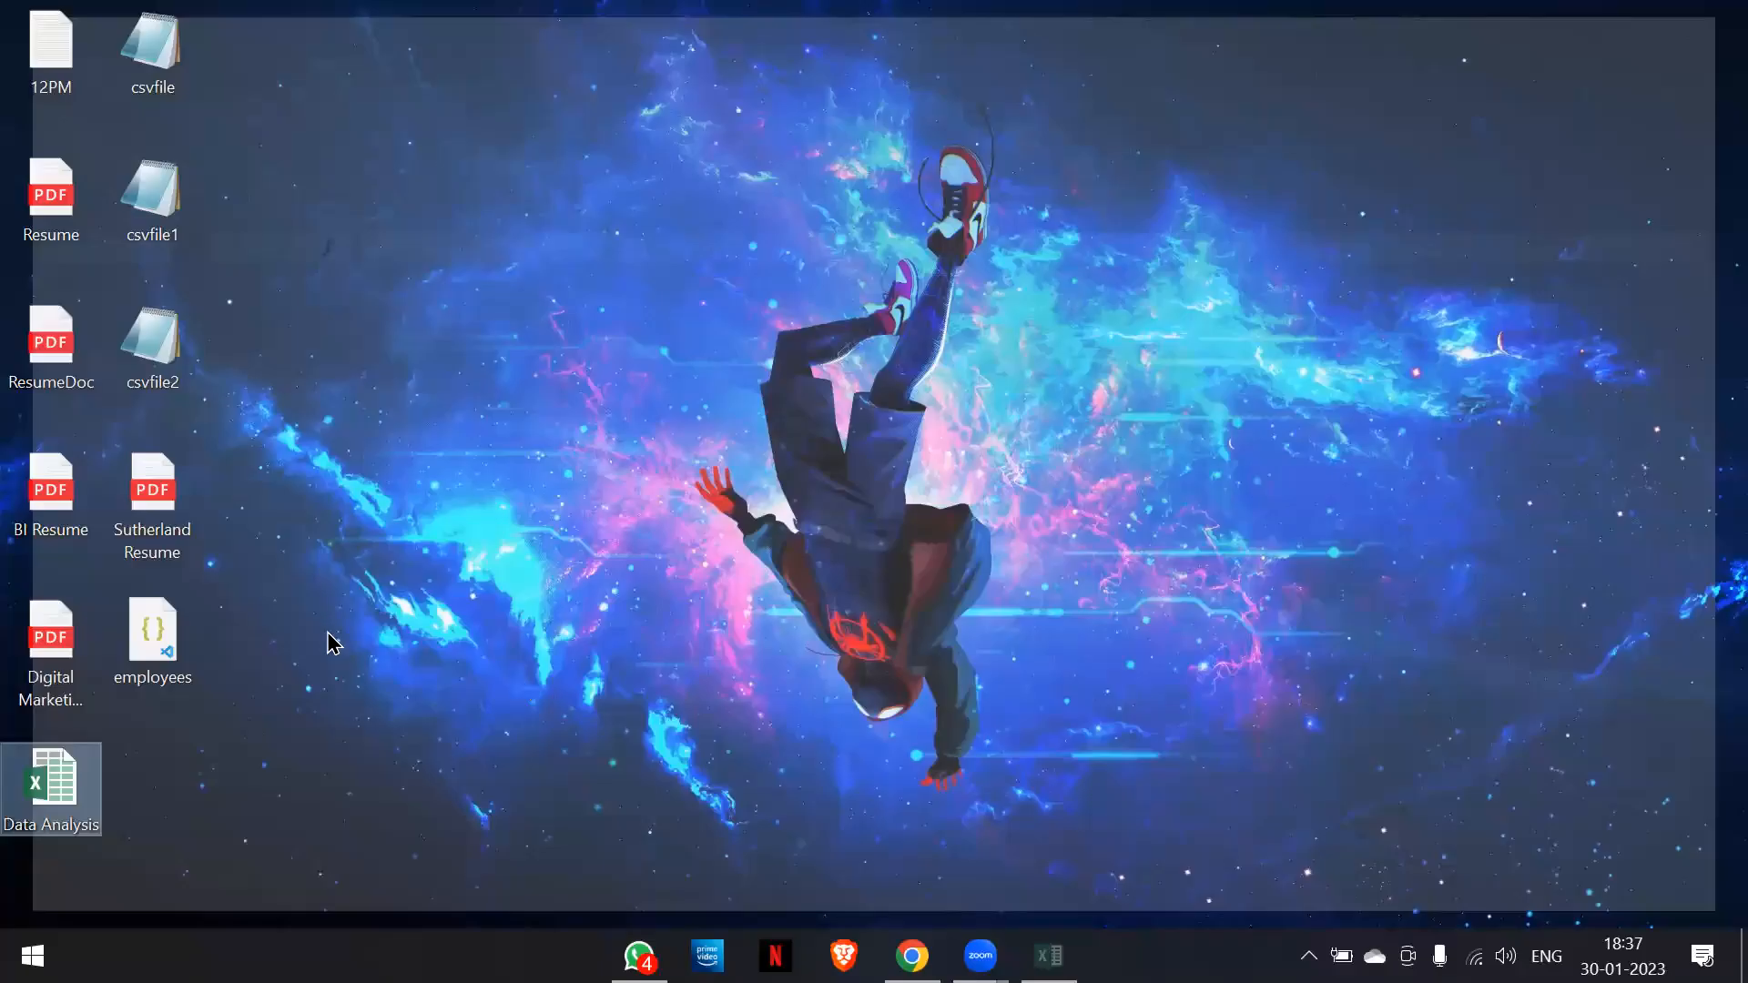
Open the Data Analysis workbook from the desktop and select cell J5, the Amount cell of the Sum row
double_click(83, 775)
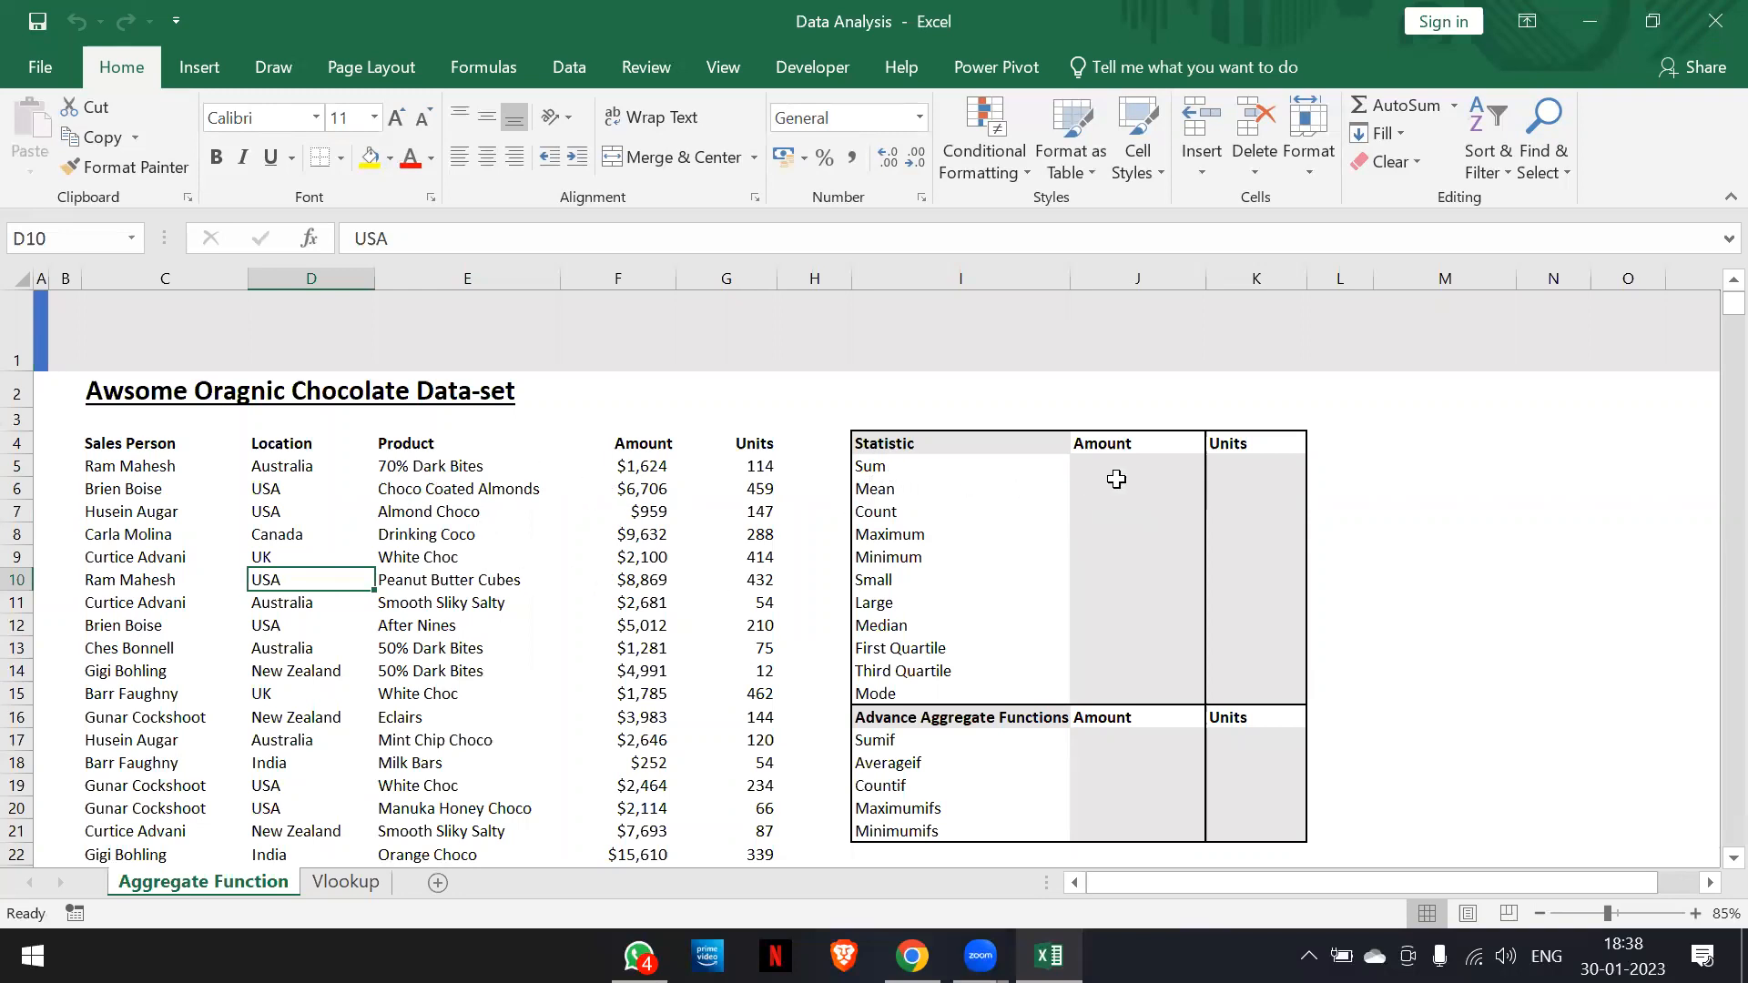
click(1116, 478)
click(1116, 463)
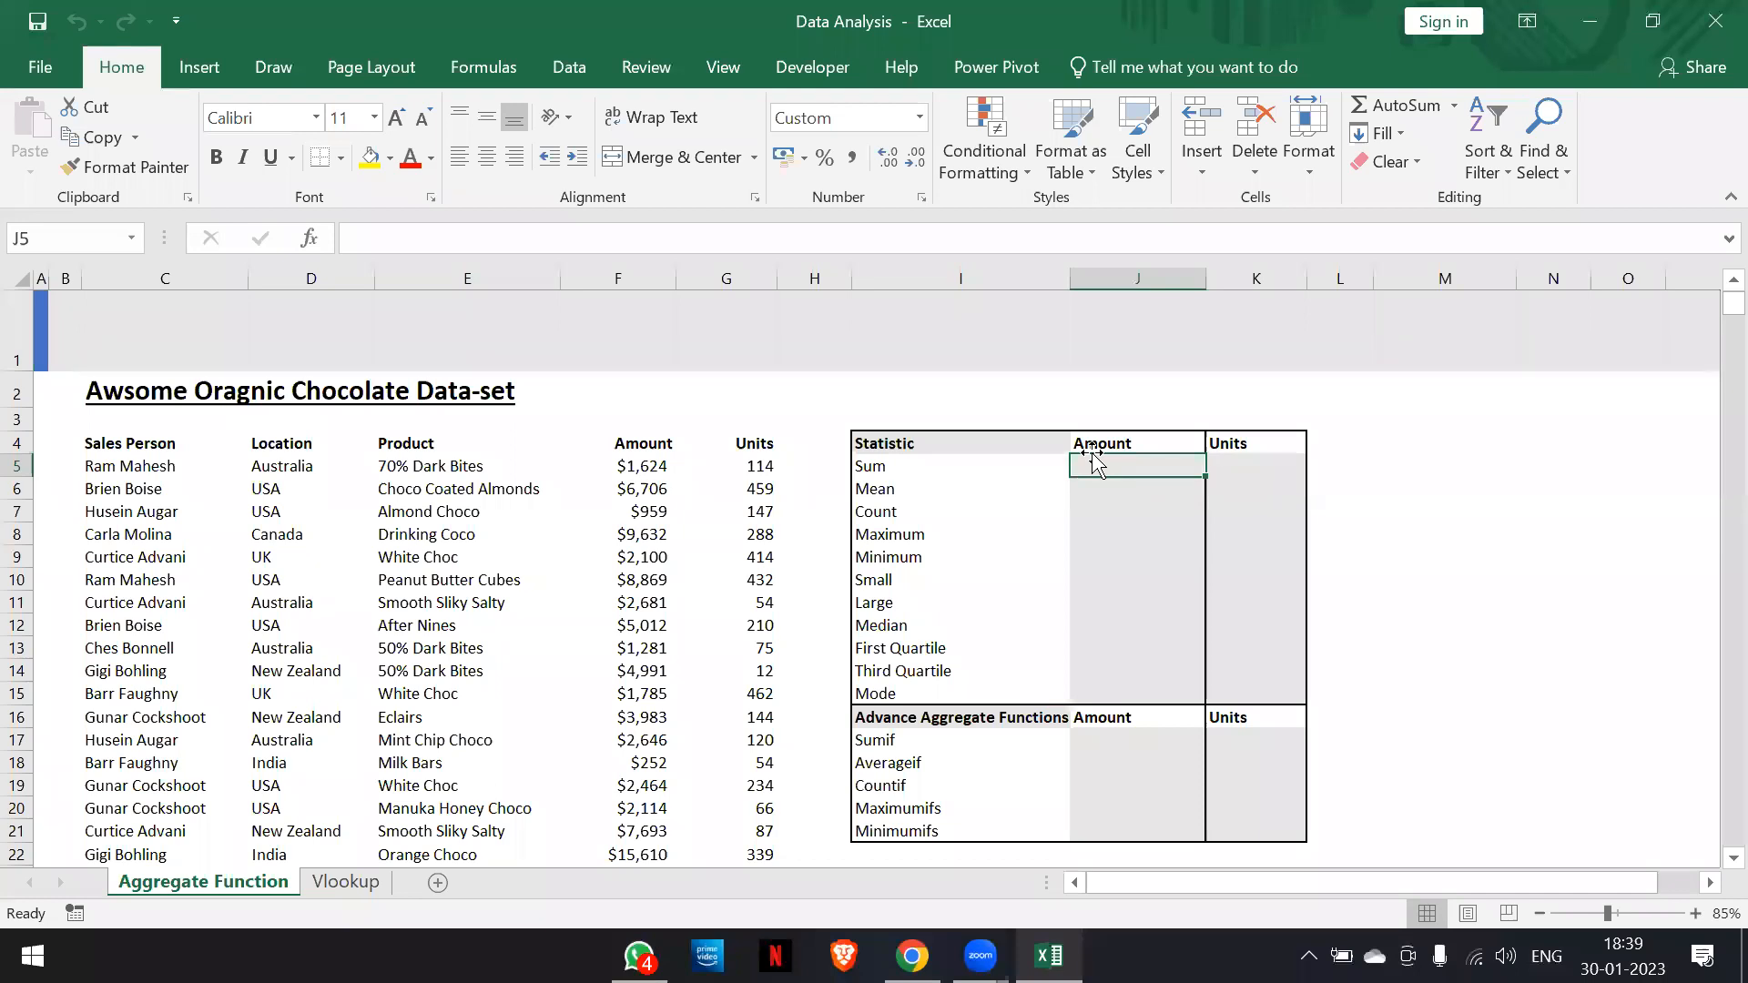
Enter the formula =SUM(F5:F304) in J5 to total the Amount column
text(=)
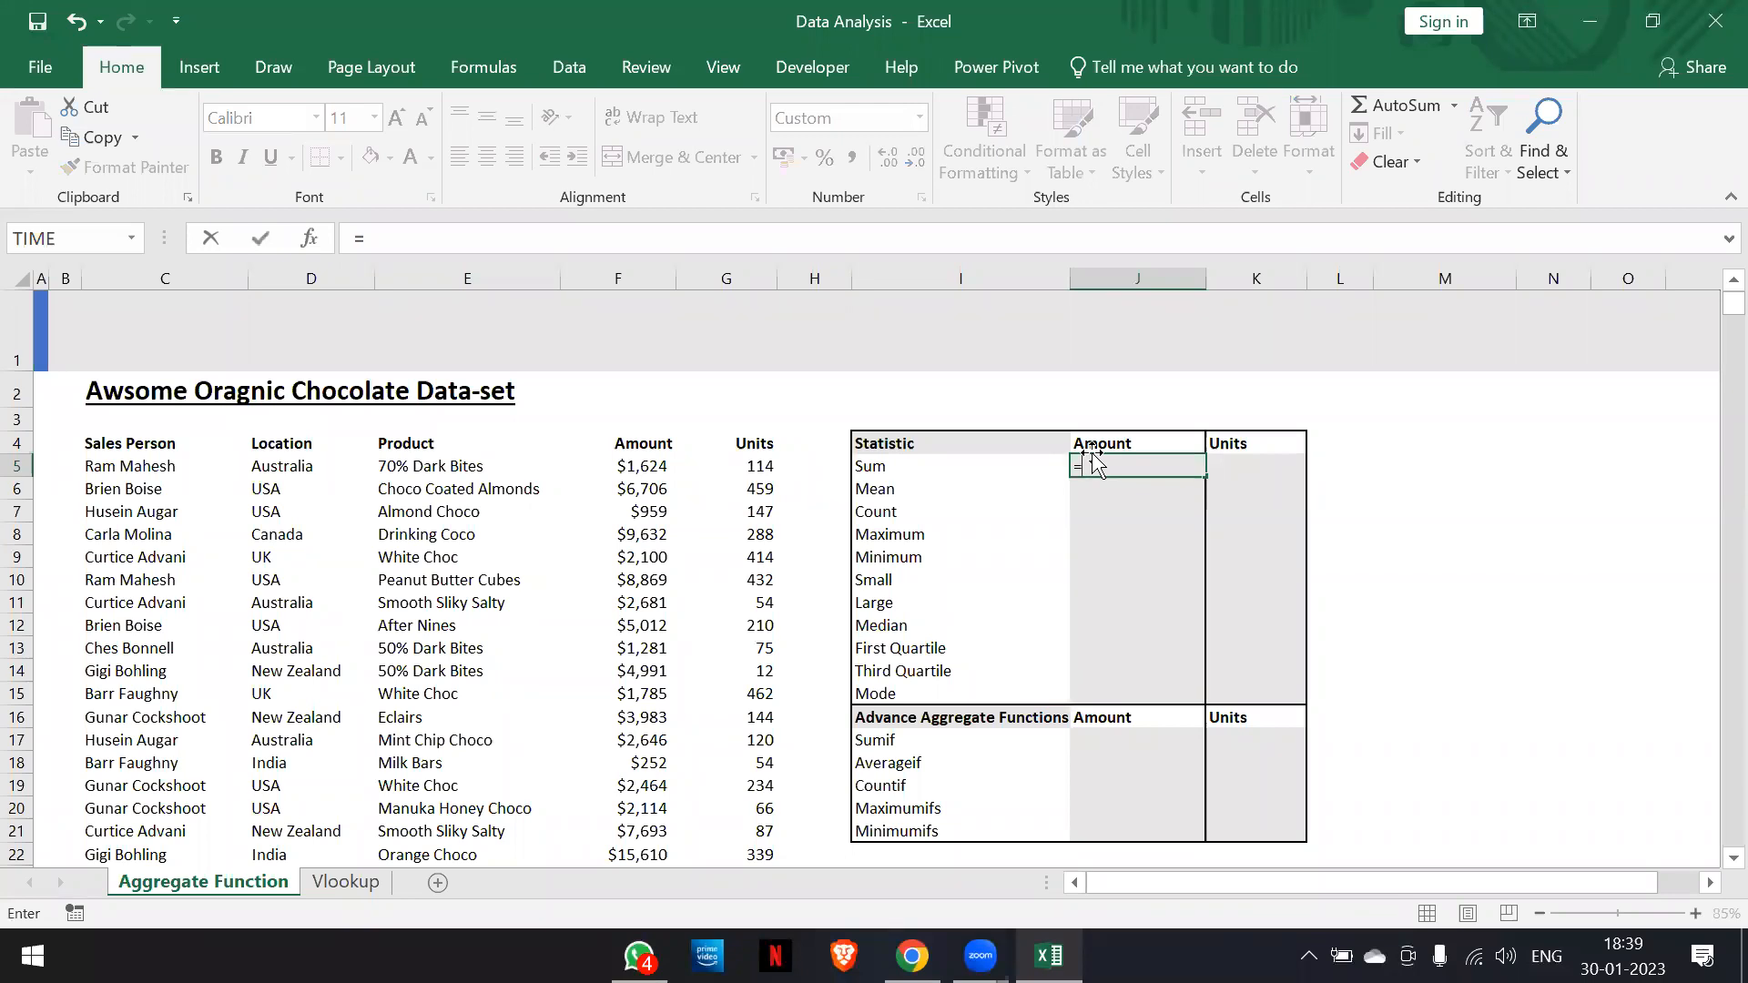
text(sum)
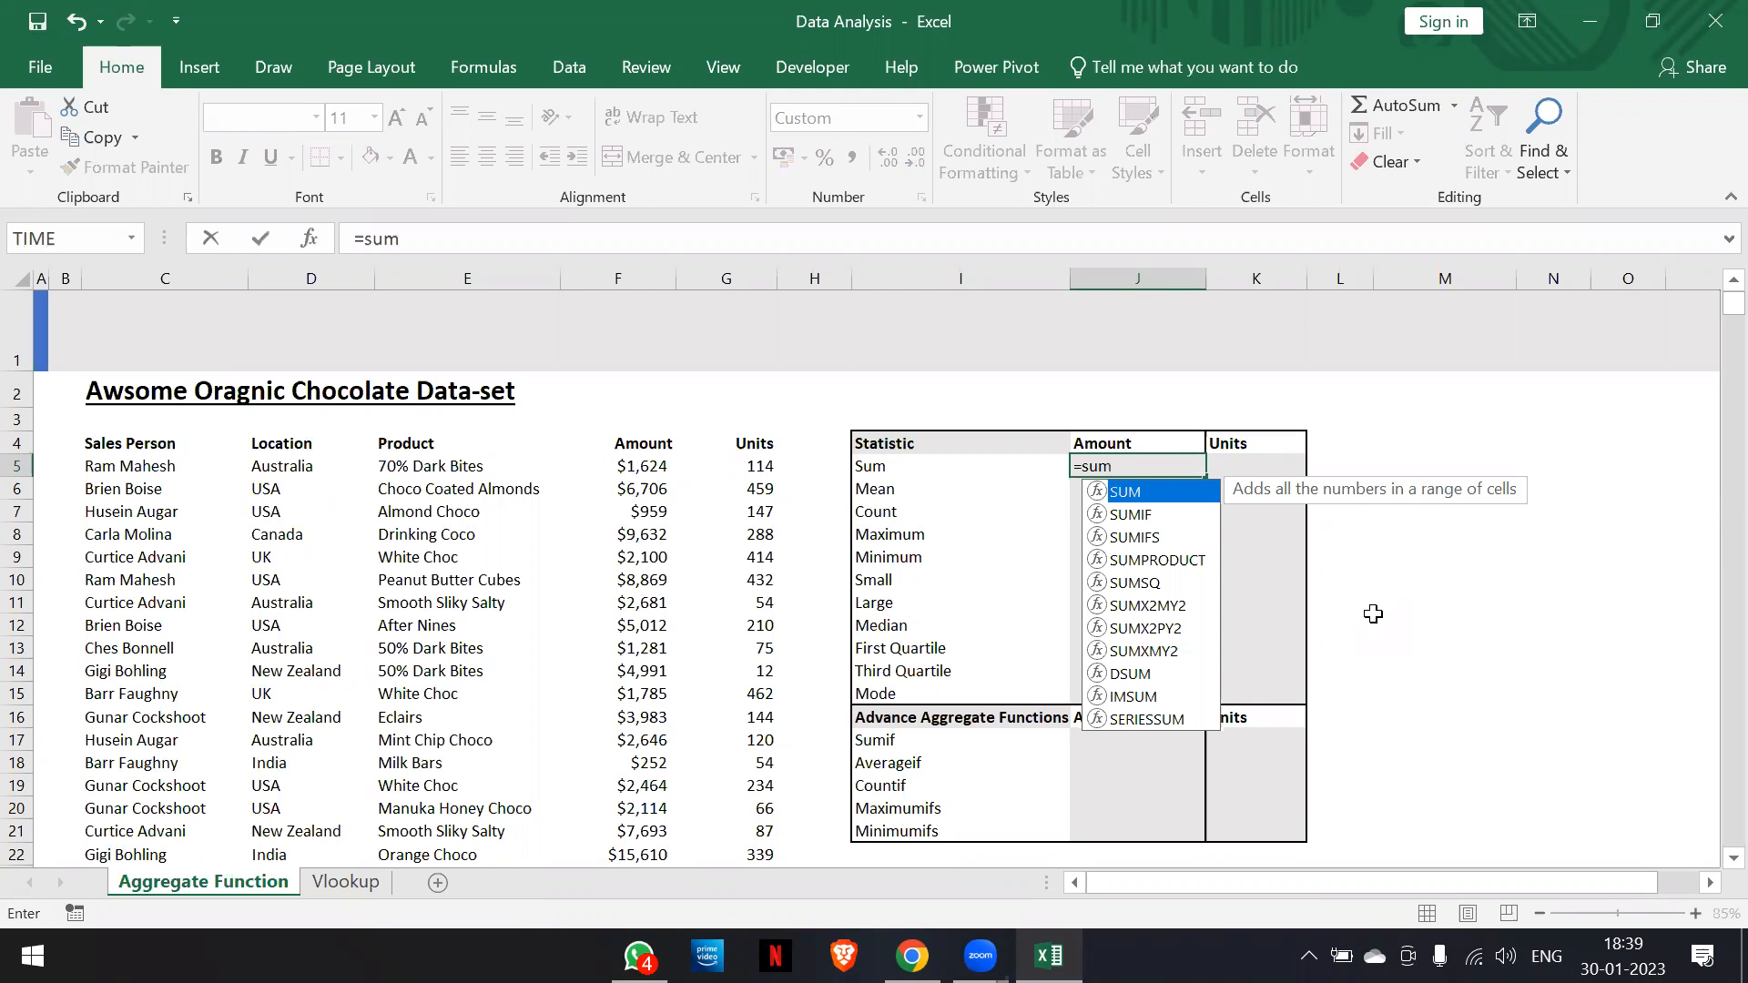
key(Tab)
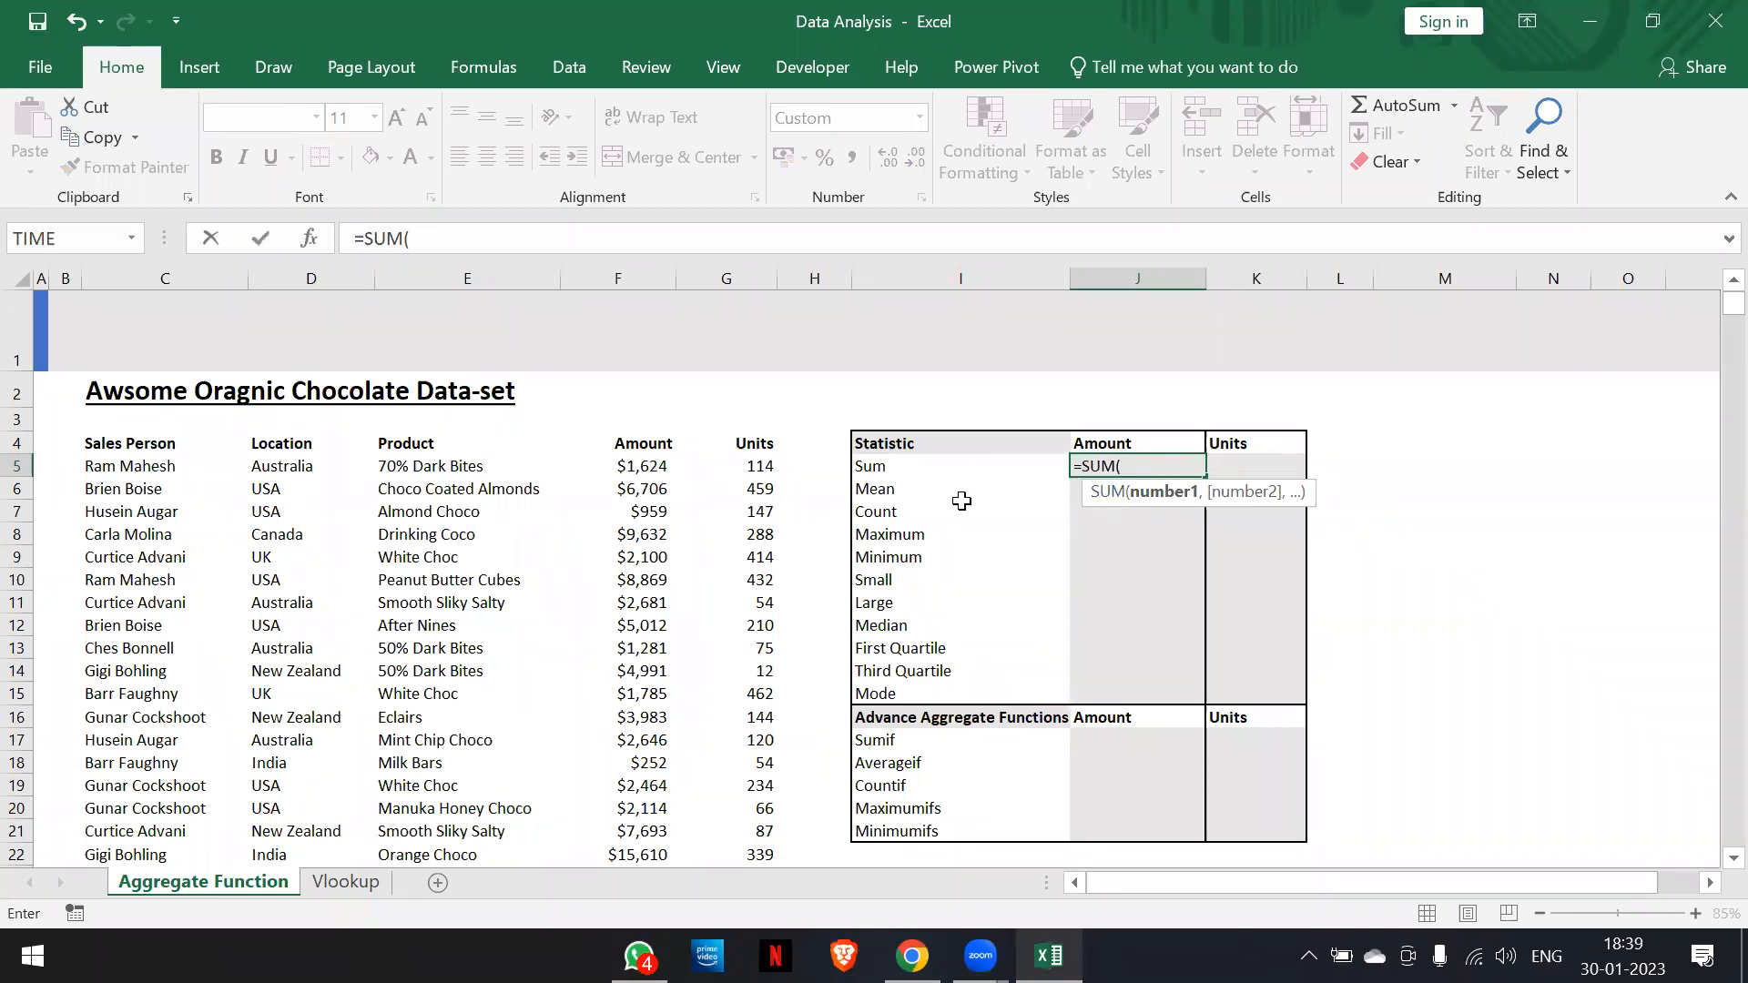
click(632, 470)
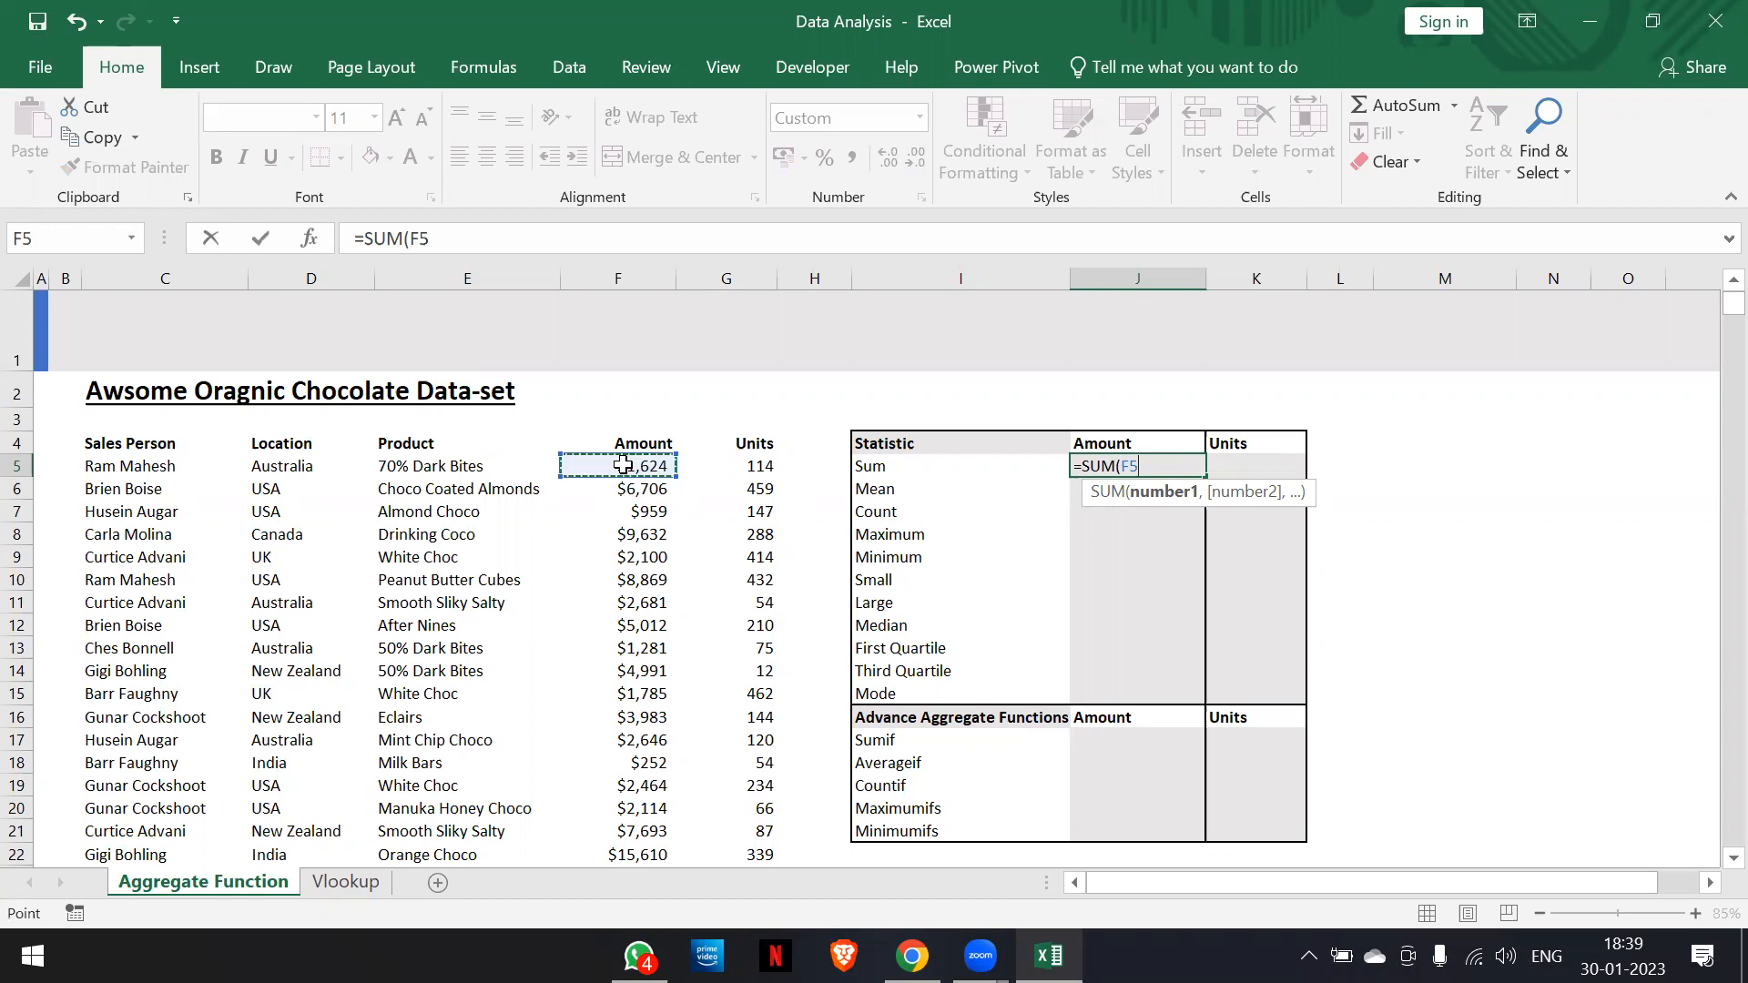
key(ctrl+shift+Down)
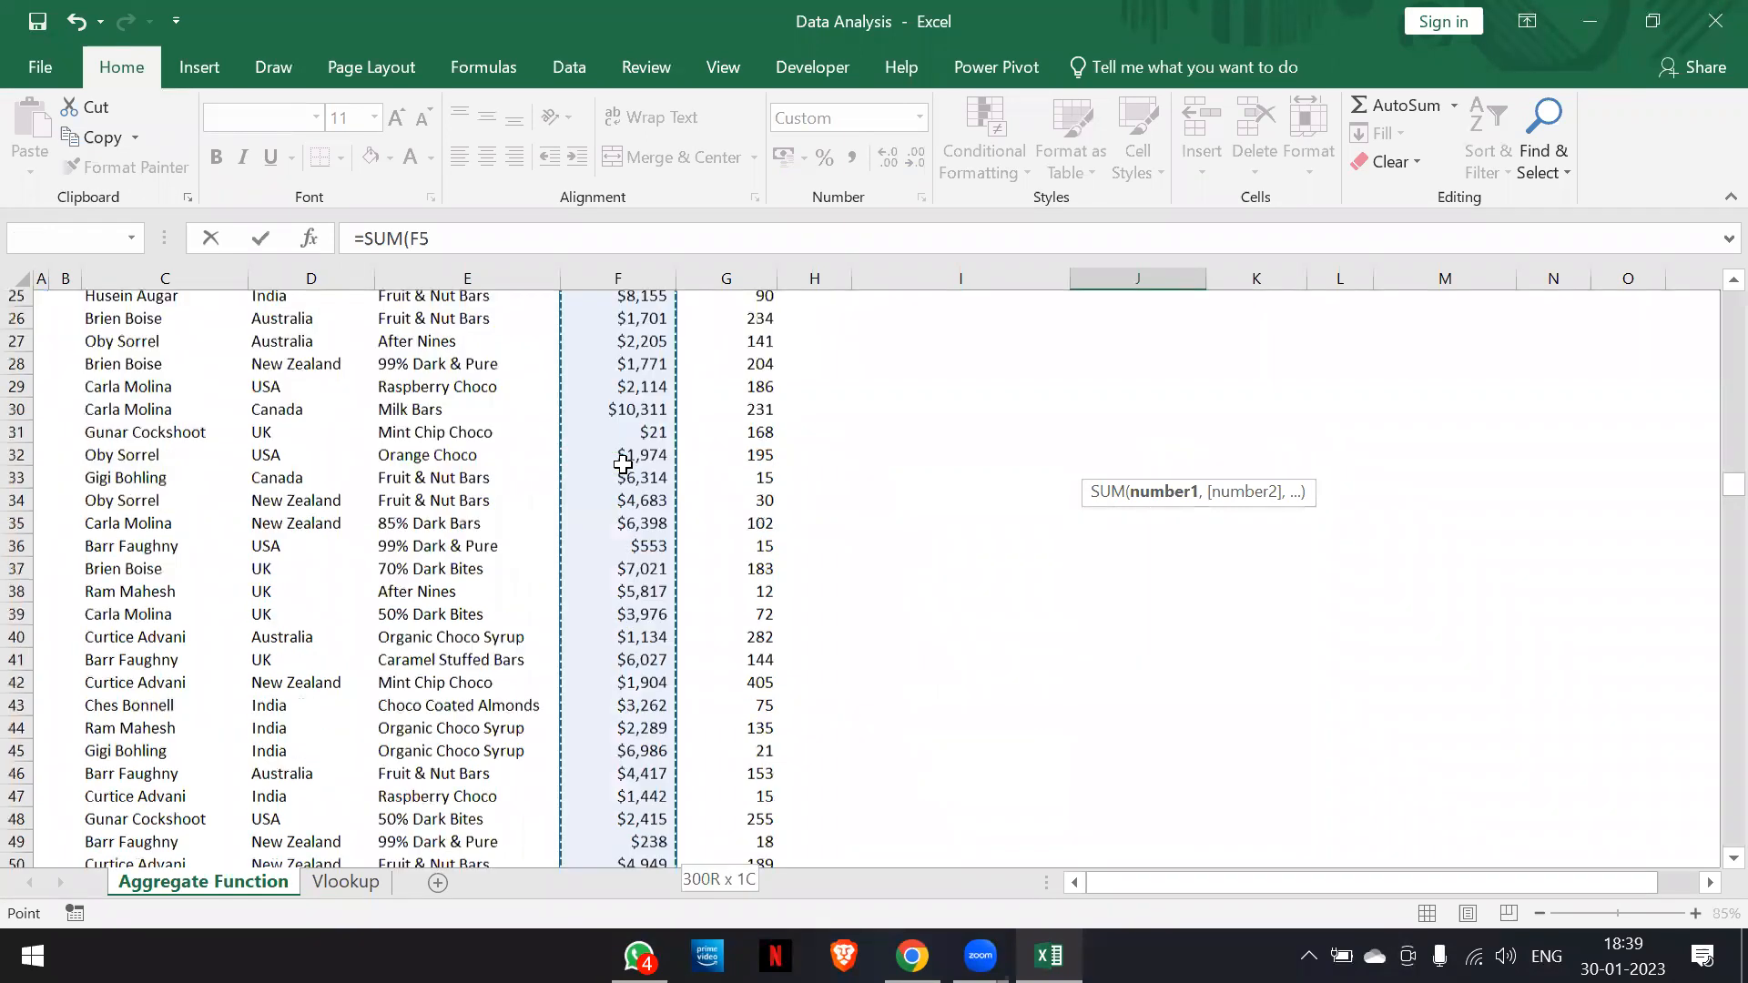
scroll(623, 465, up, 9)
scroll(623, 464, up, 20)
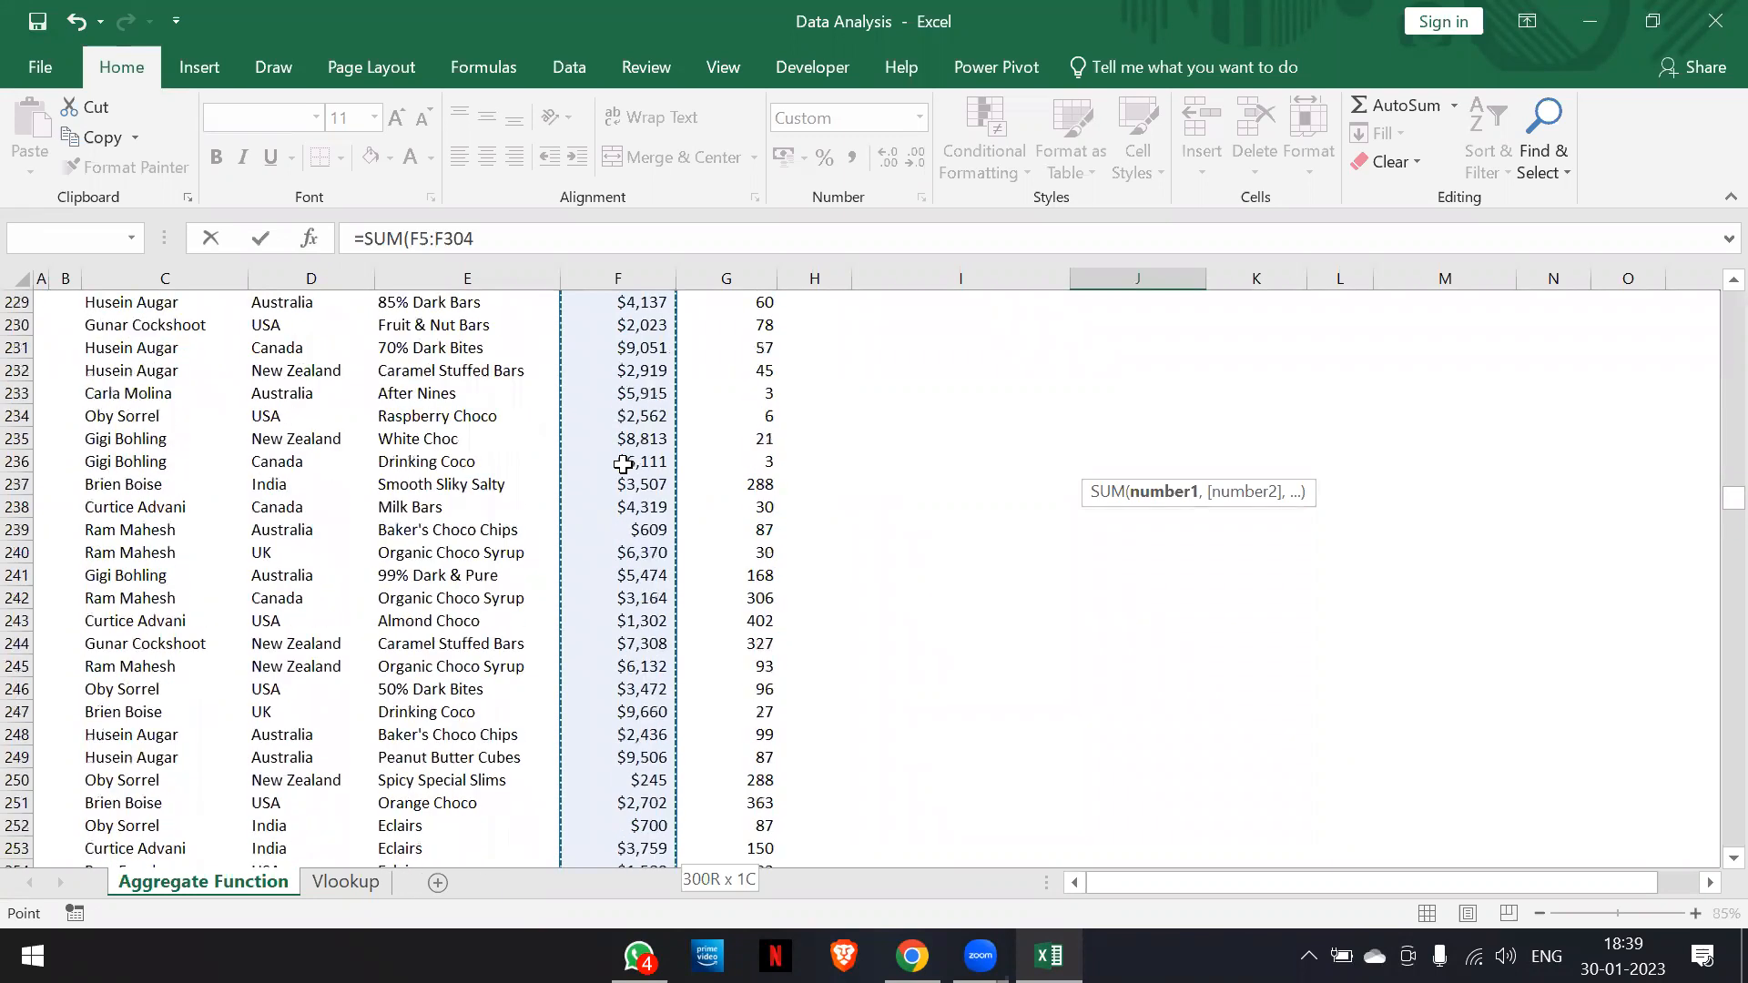
scroll(623, 464, up, 20)
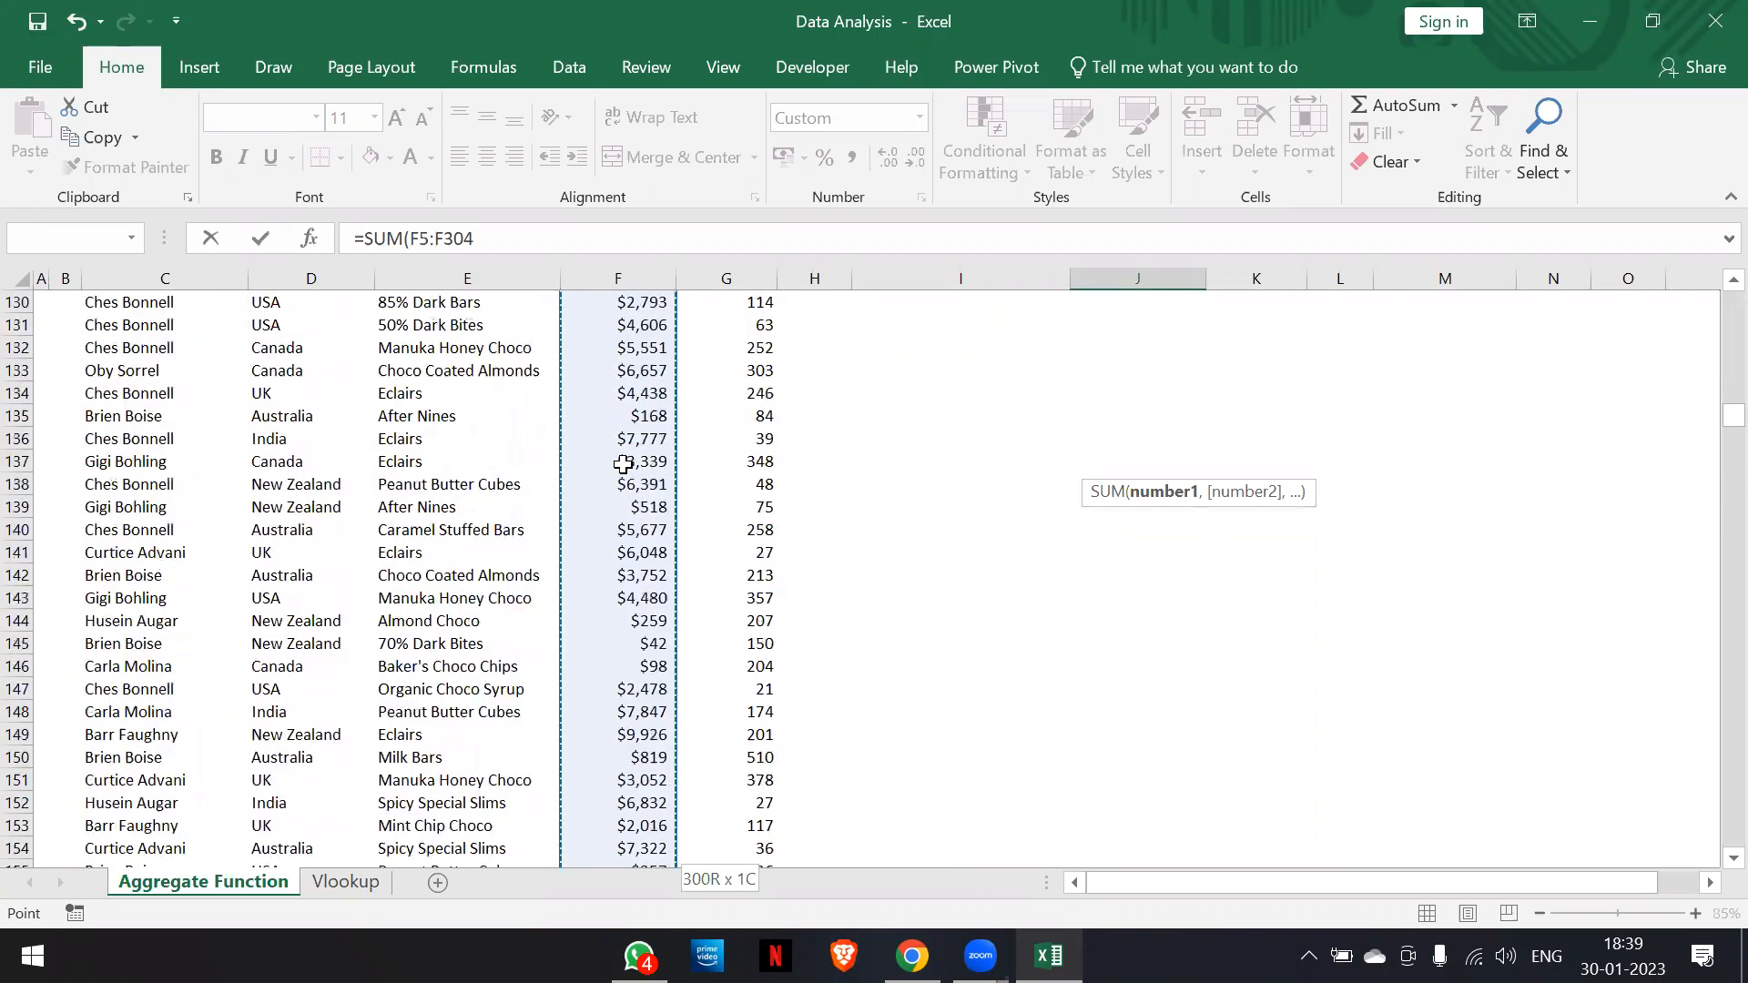
scroll(623, 464, up, 10)
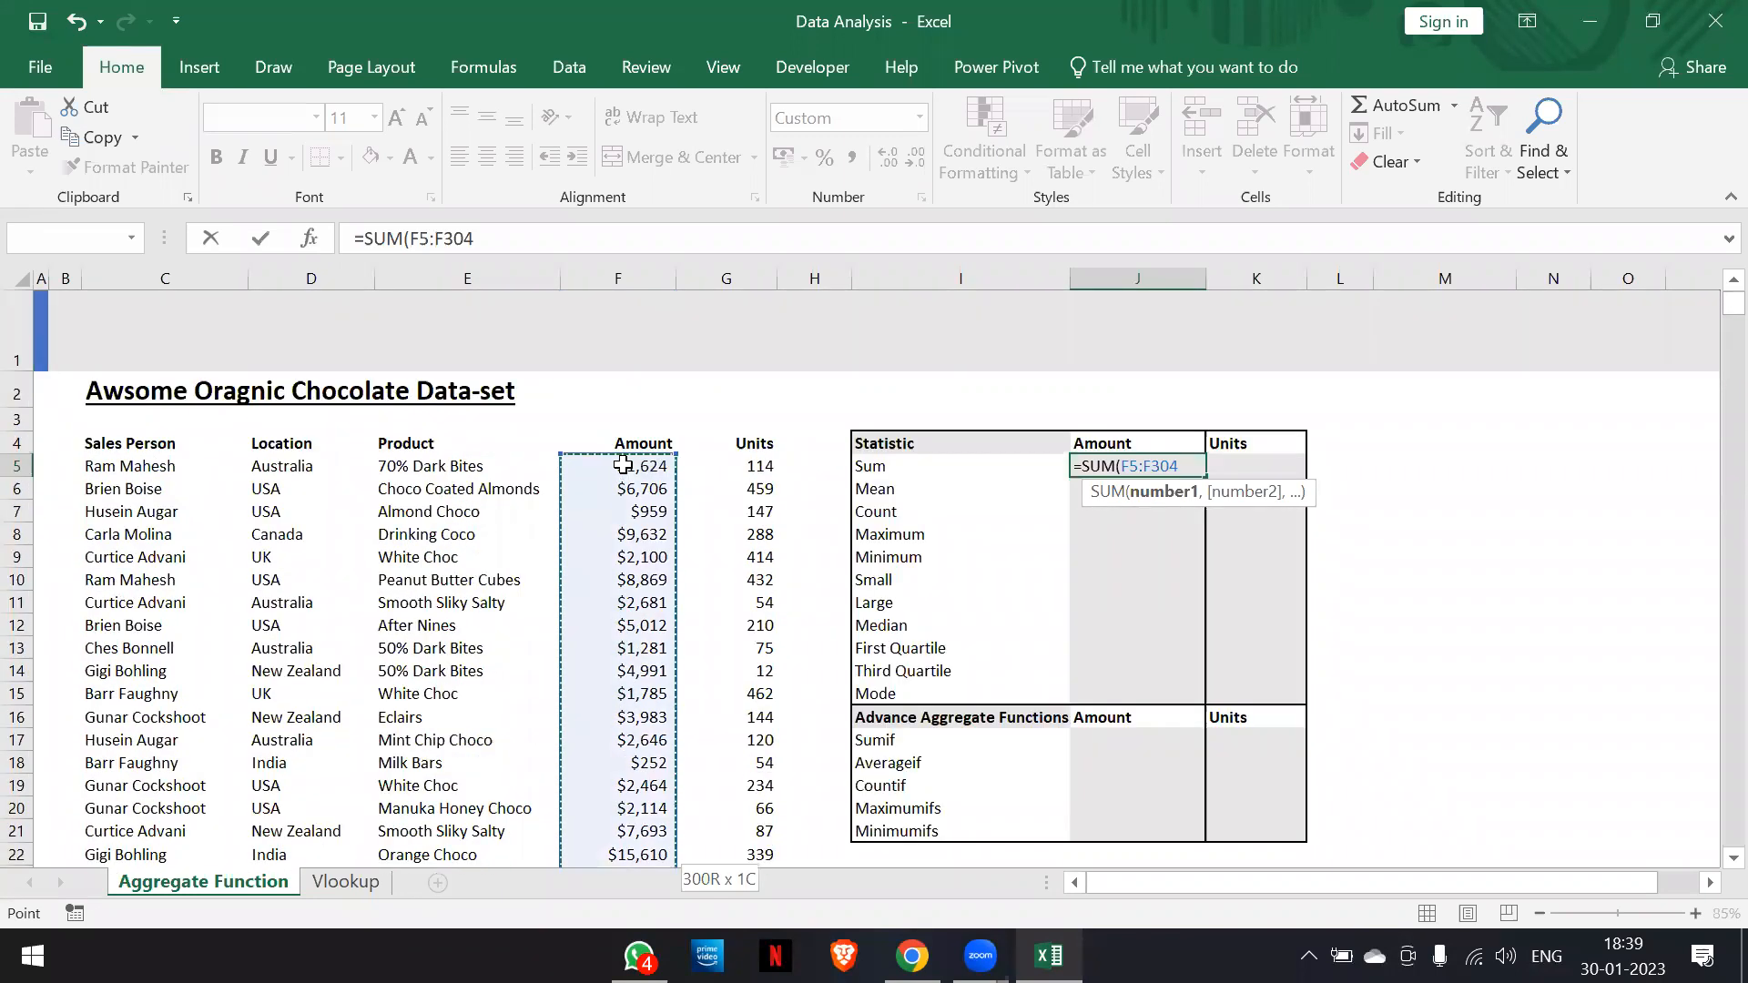
text())
key(Return)
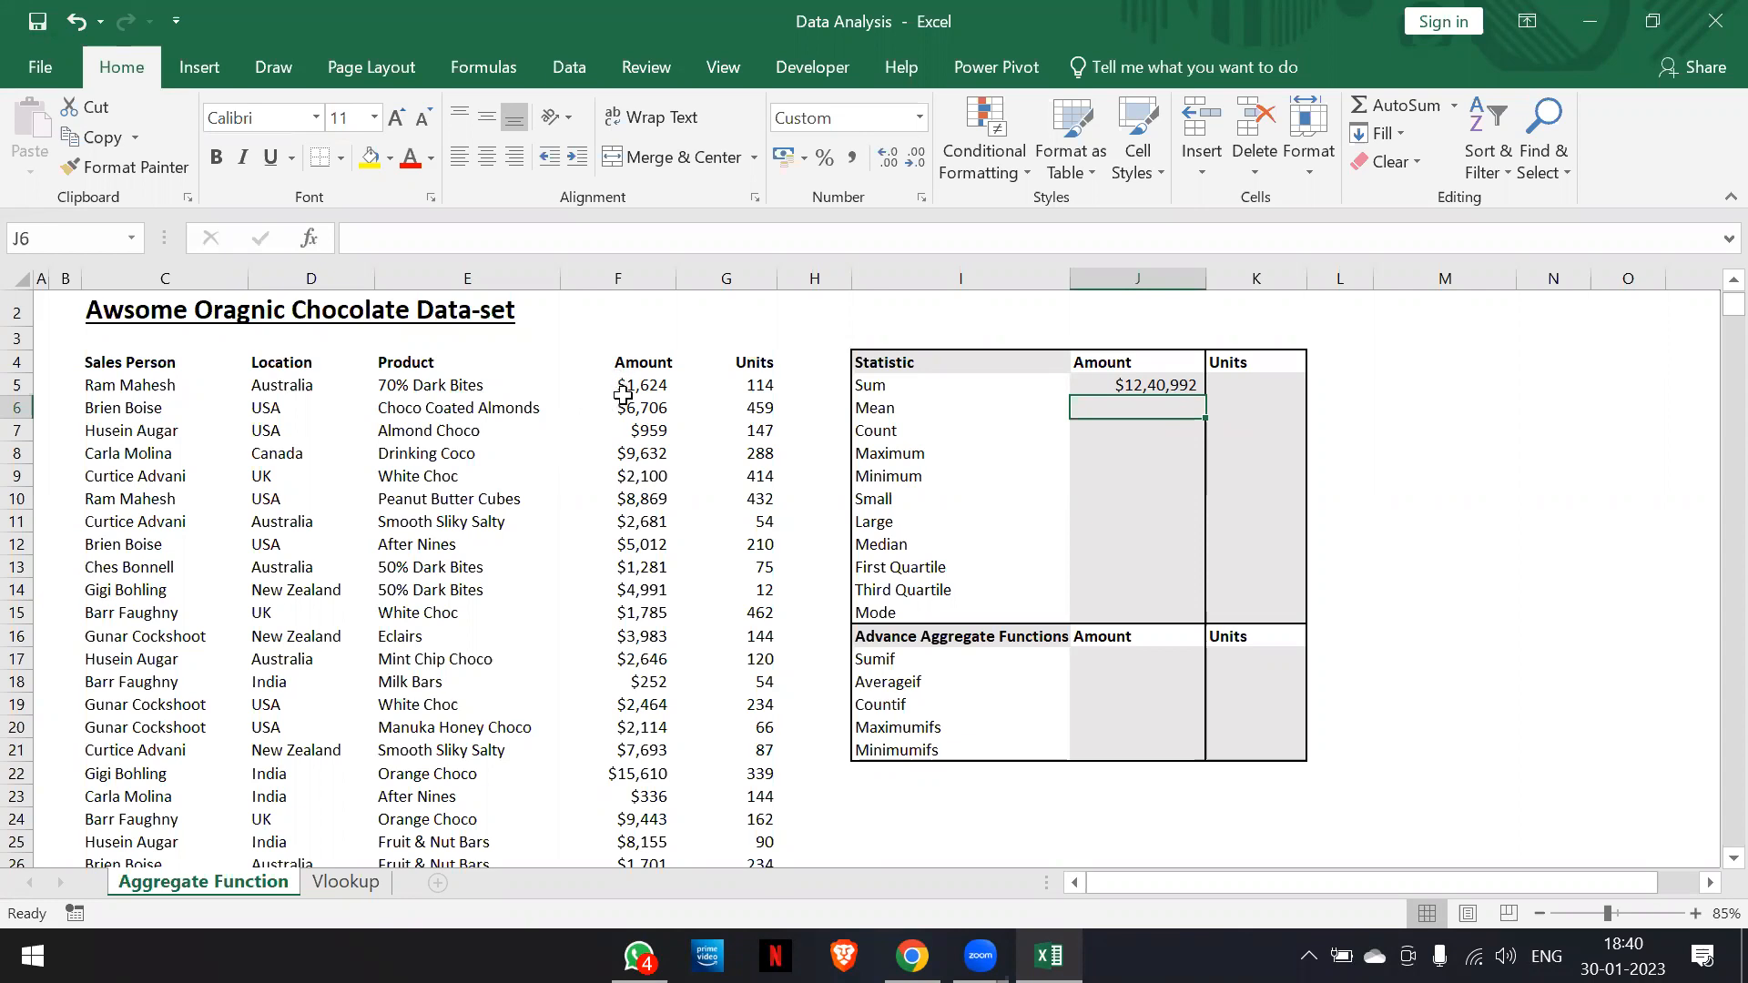
Enter the formula =SUM(G5:G304) in K5 to total the Units column
click(1271, 395)
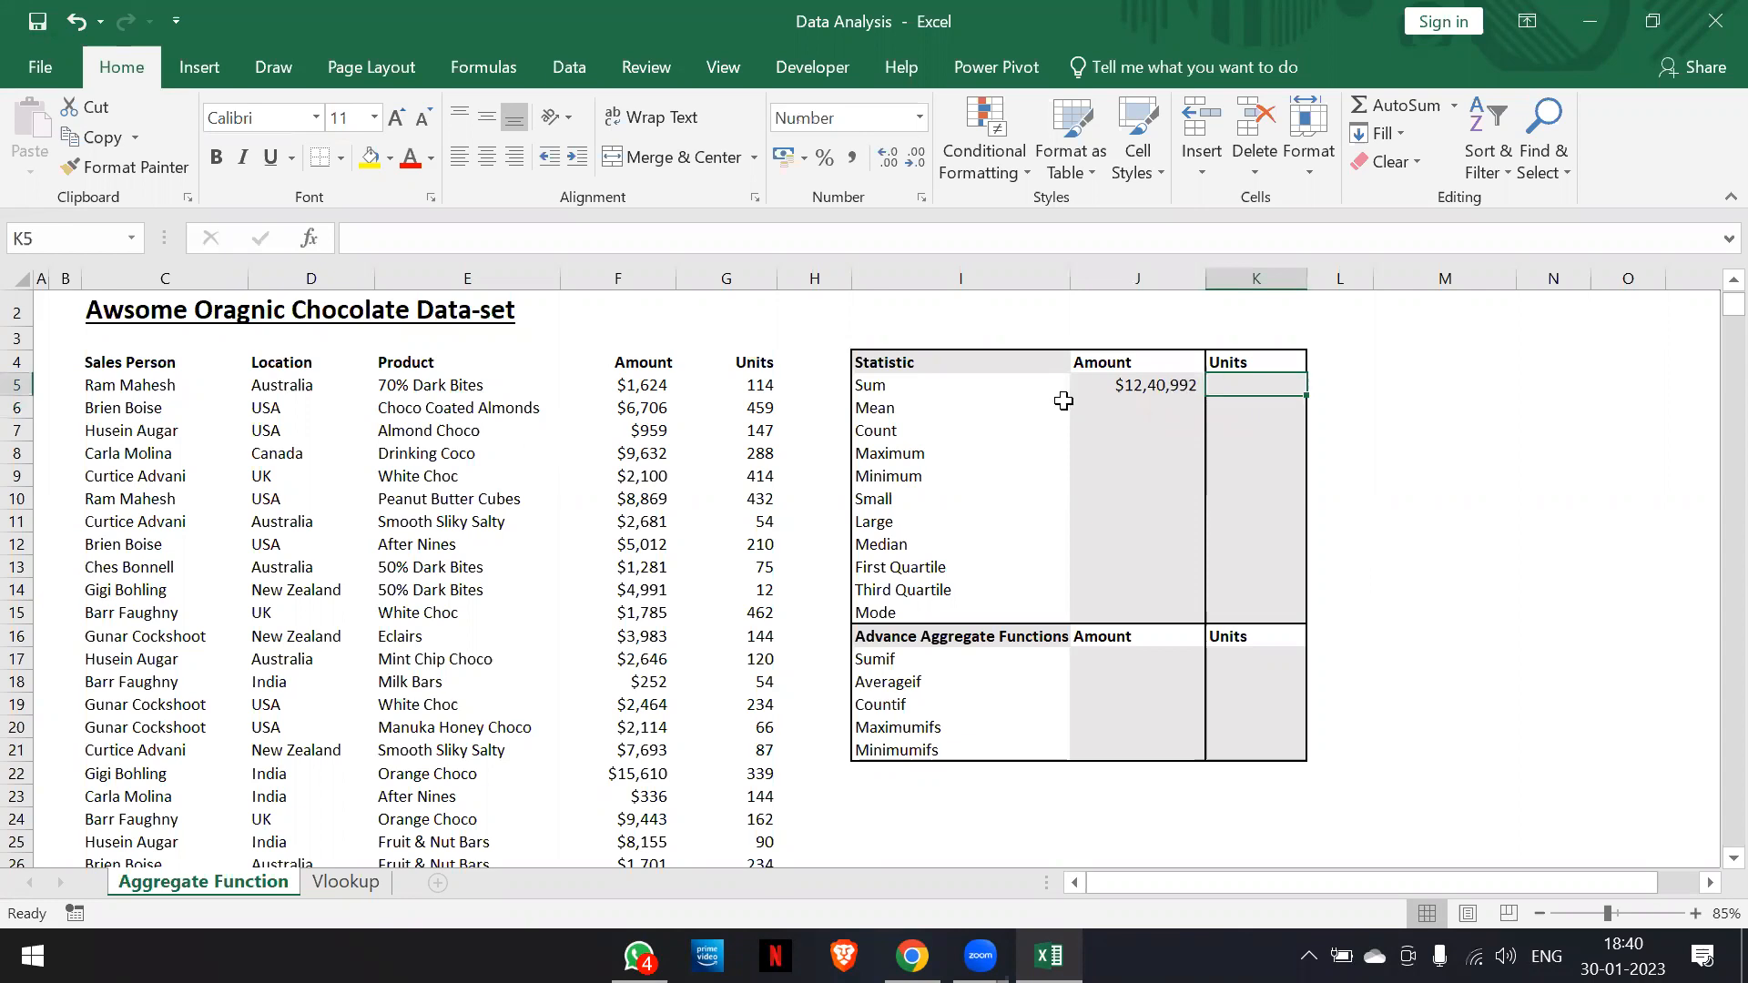
text(=su)
key(Tab)
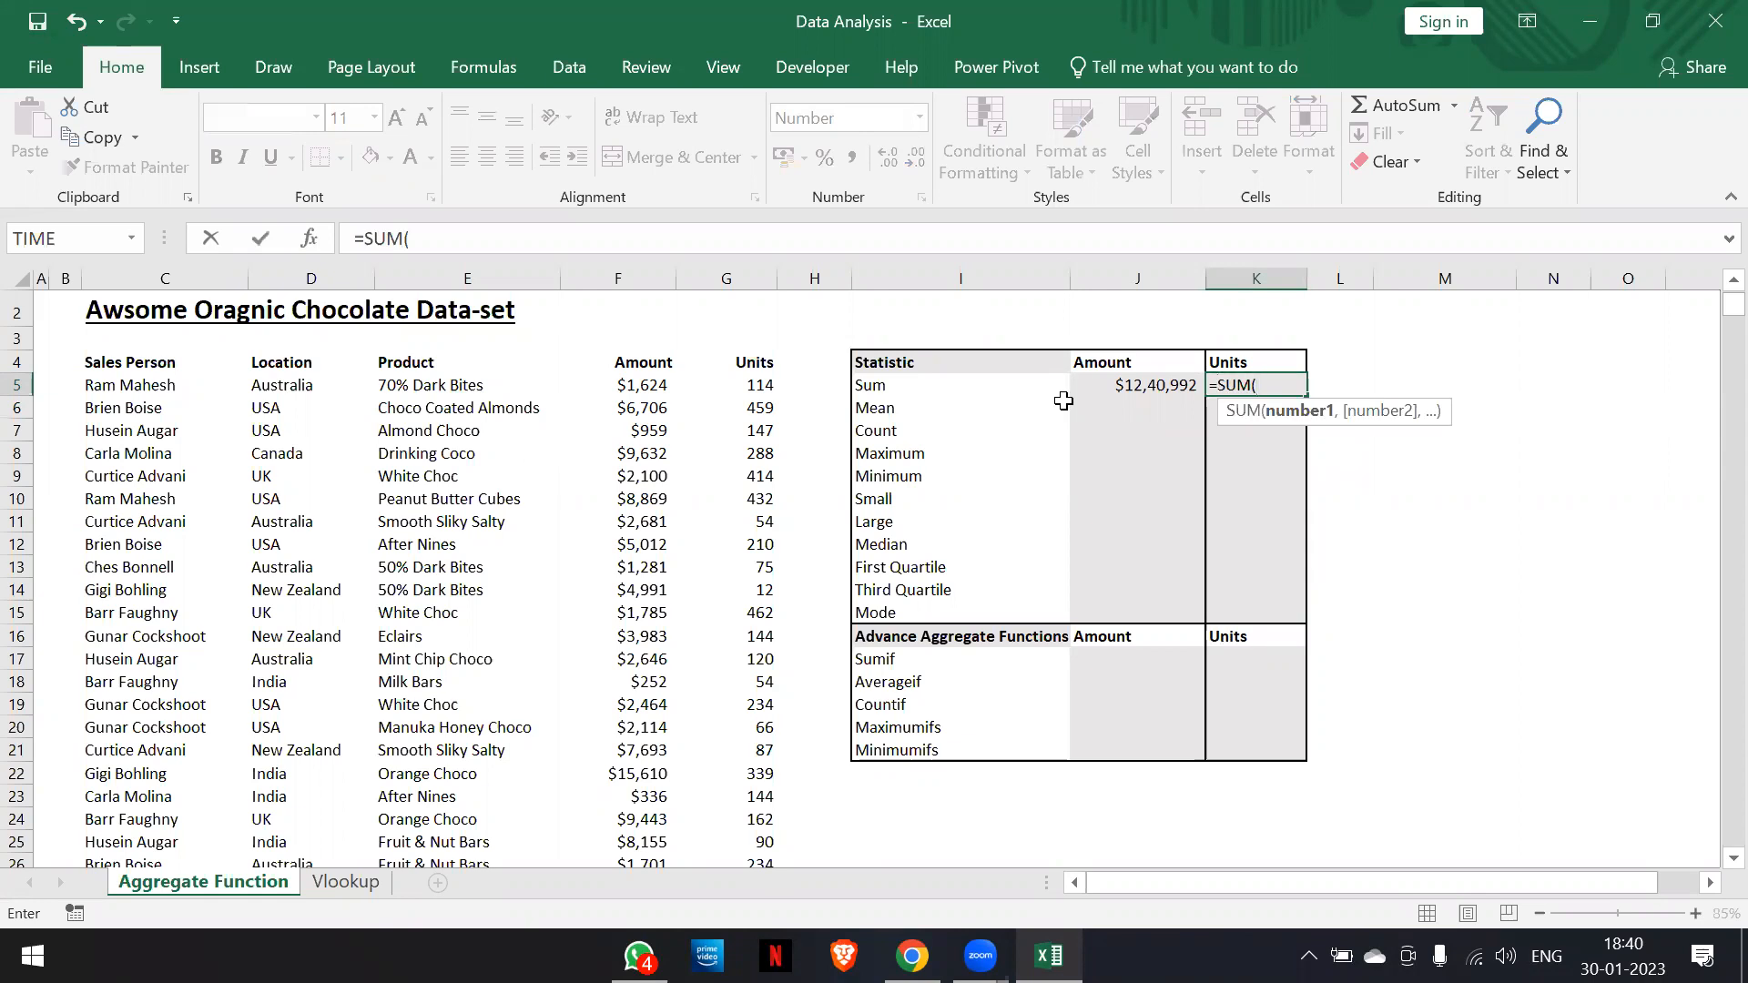
click(751, 385)
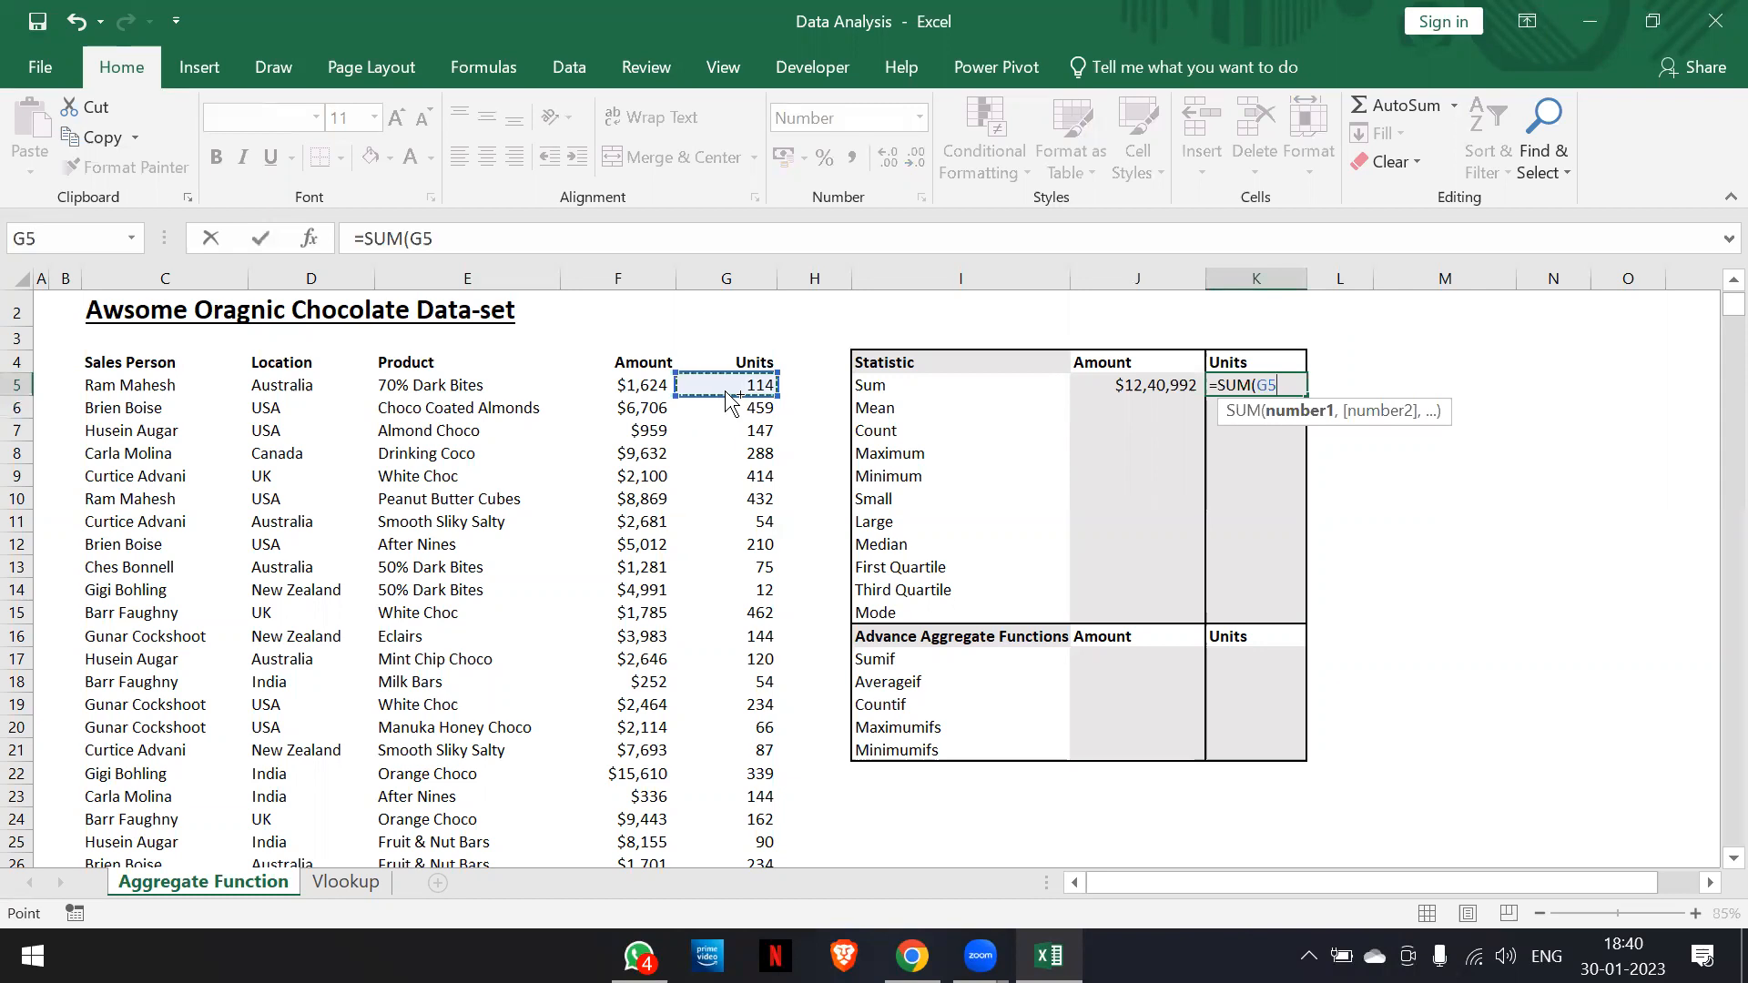
key(ctrl+shift+Down)
scroll(724, 390, up, 20)
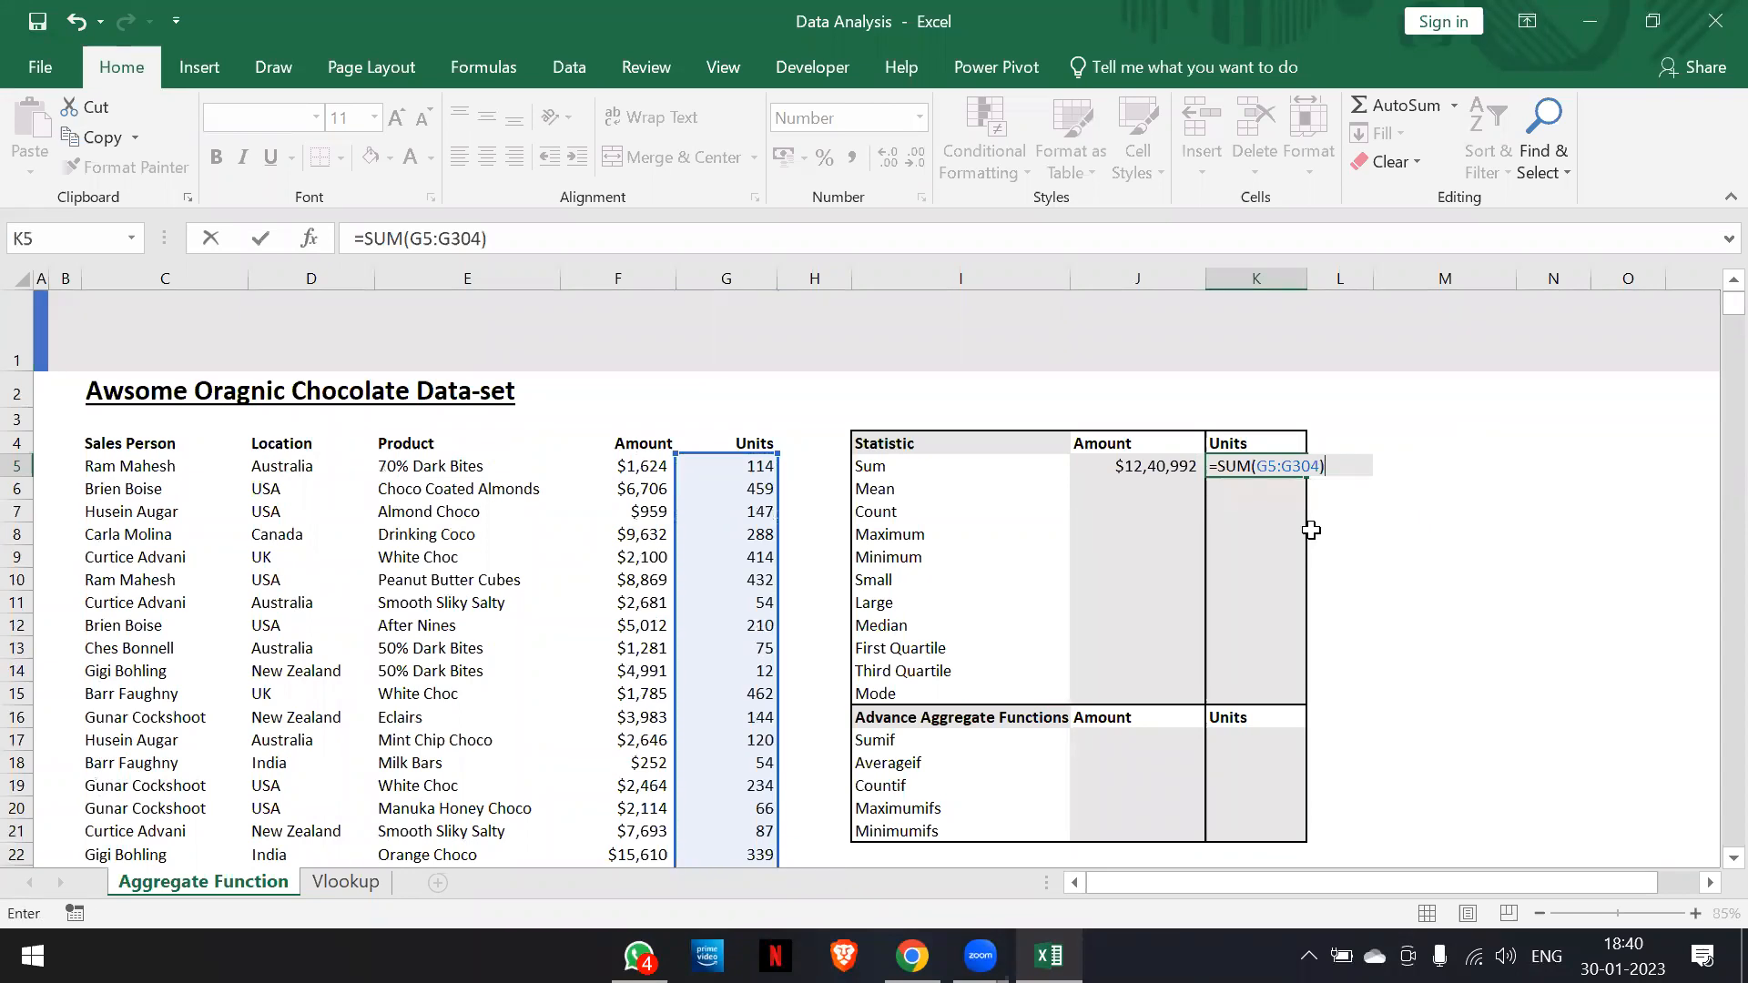
key(Return)
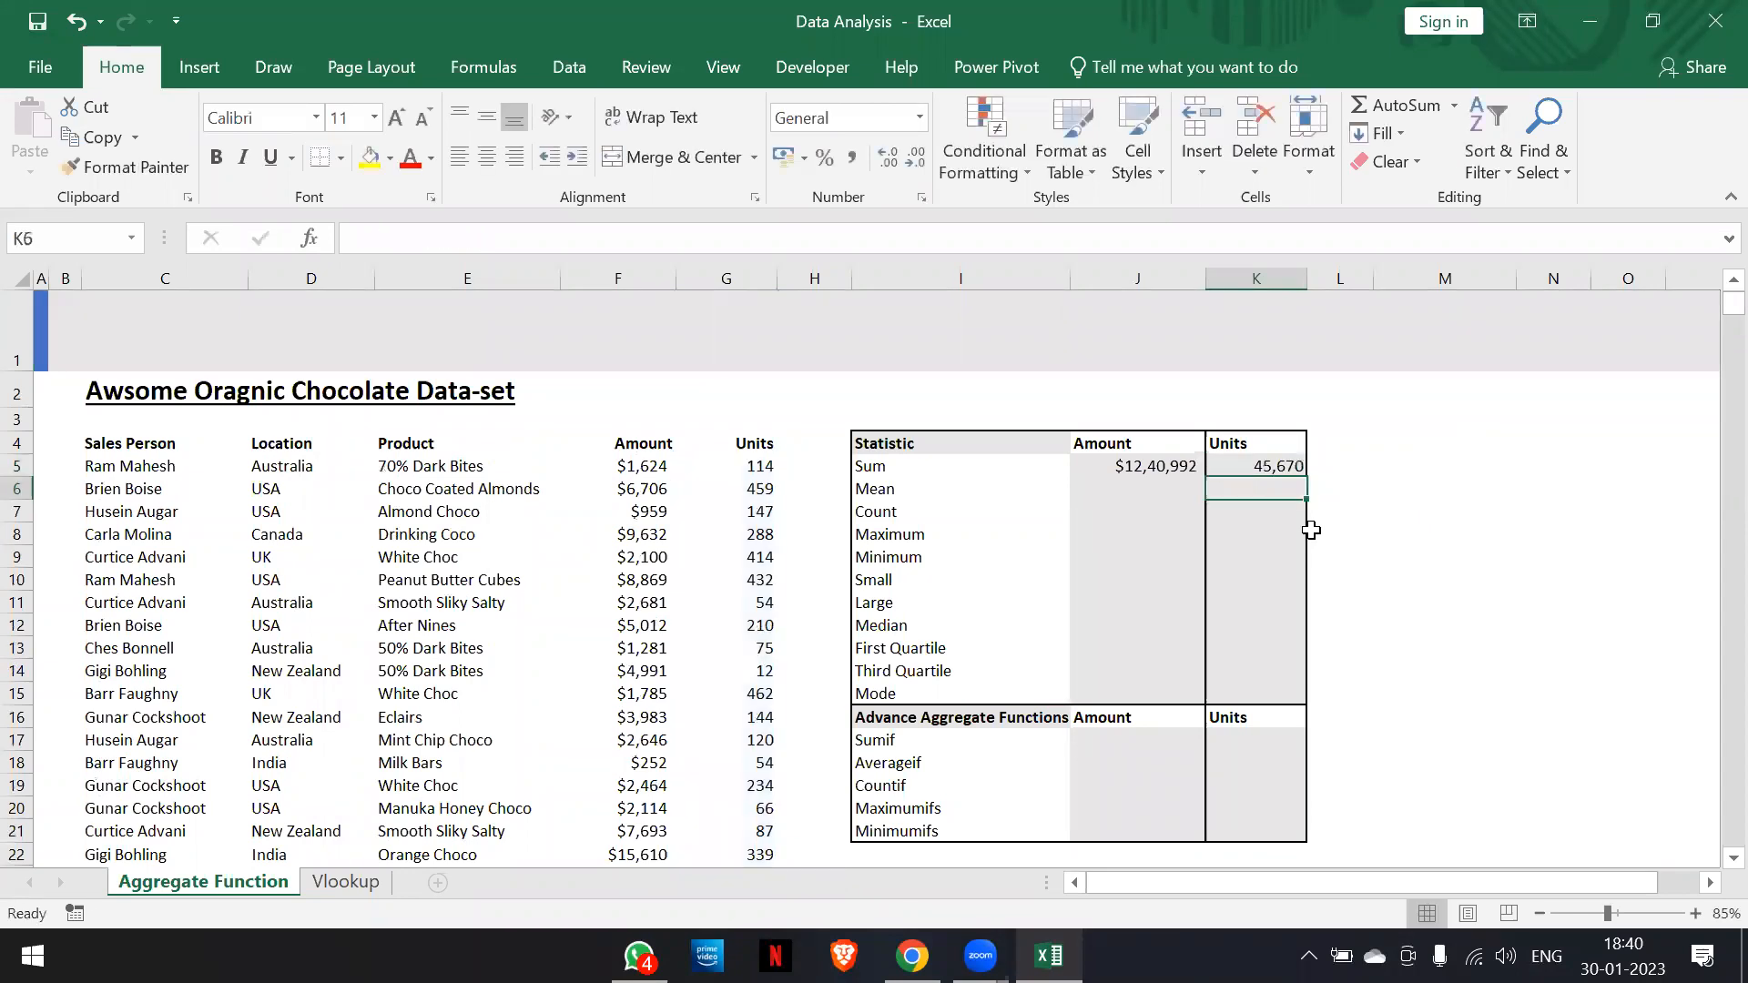
click(1258, 471)
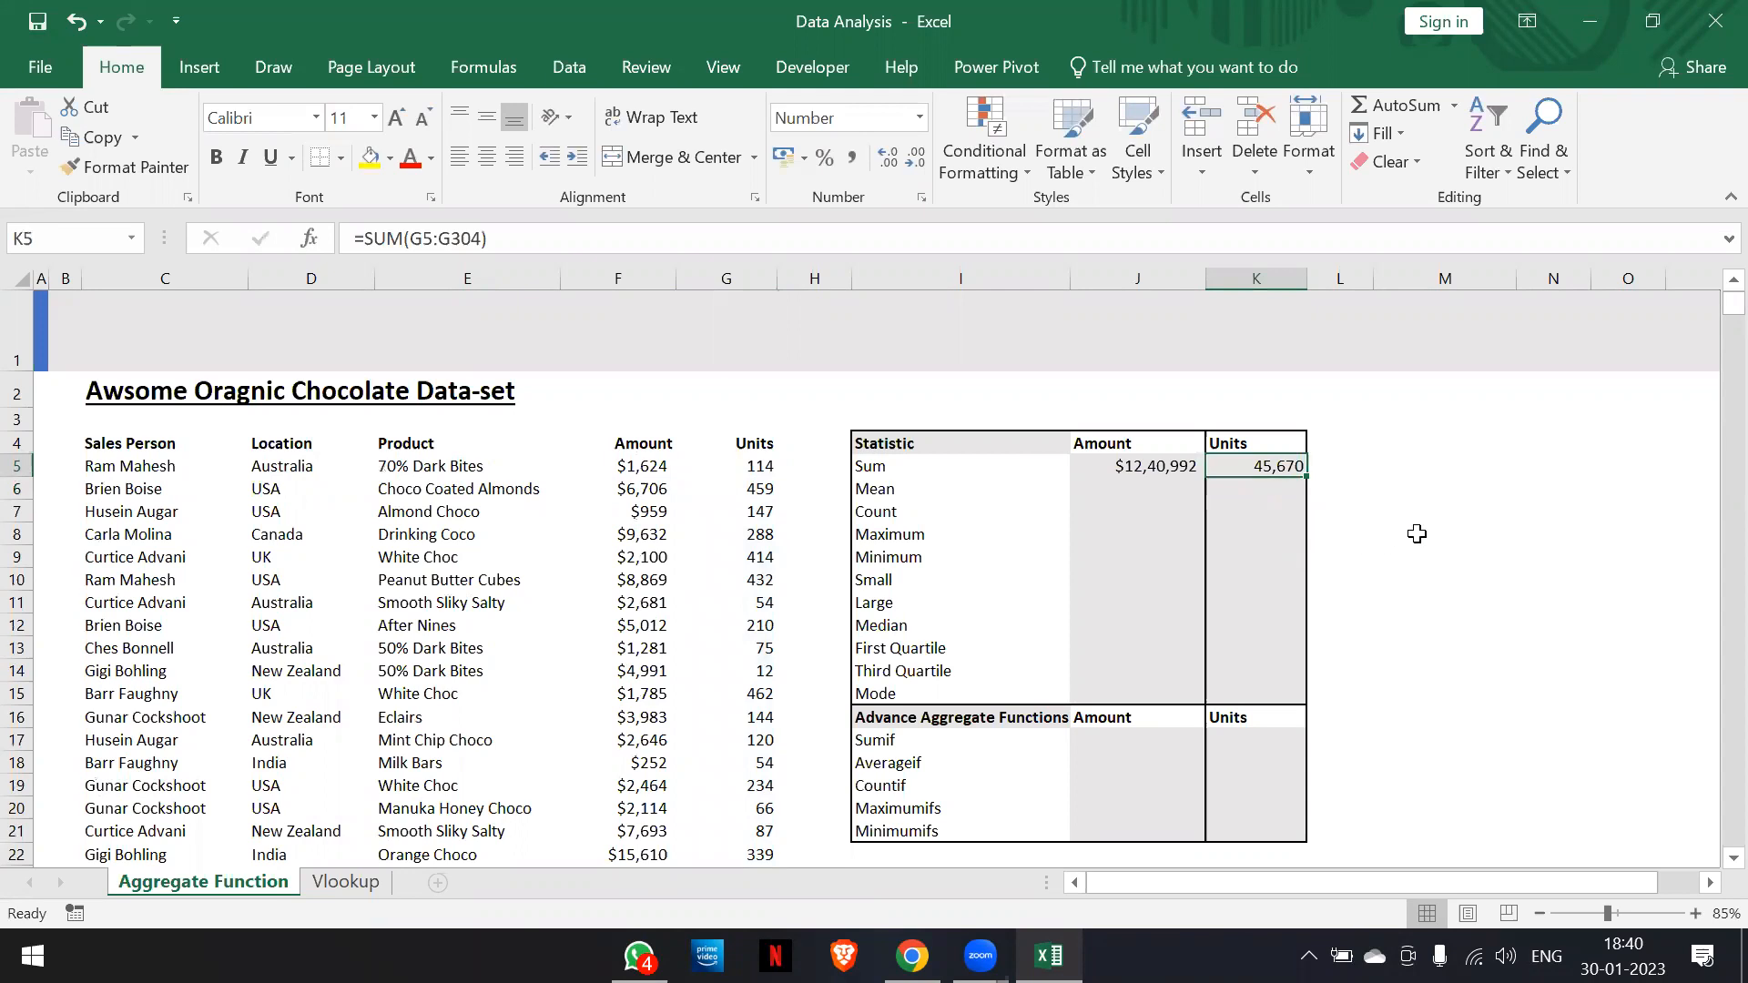
scroll(1417, 533, down, 1)
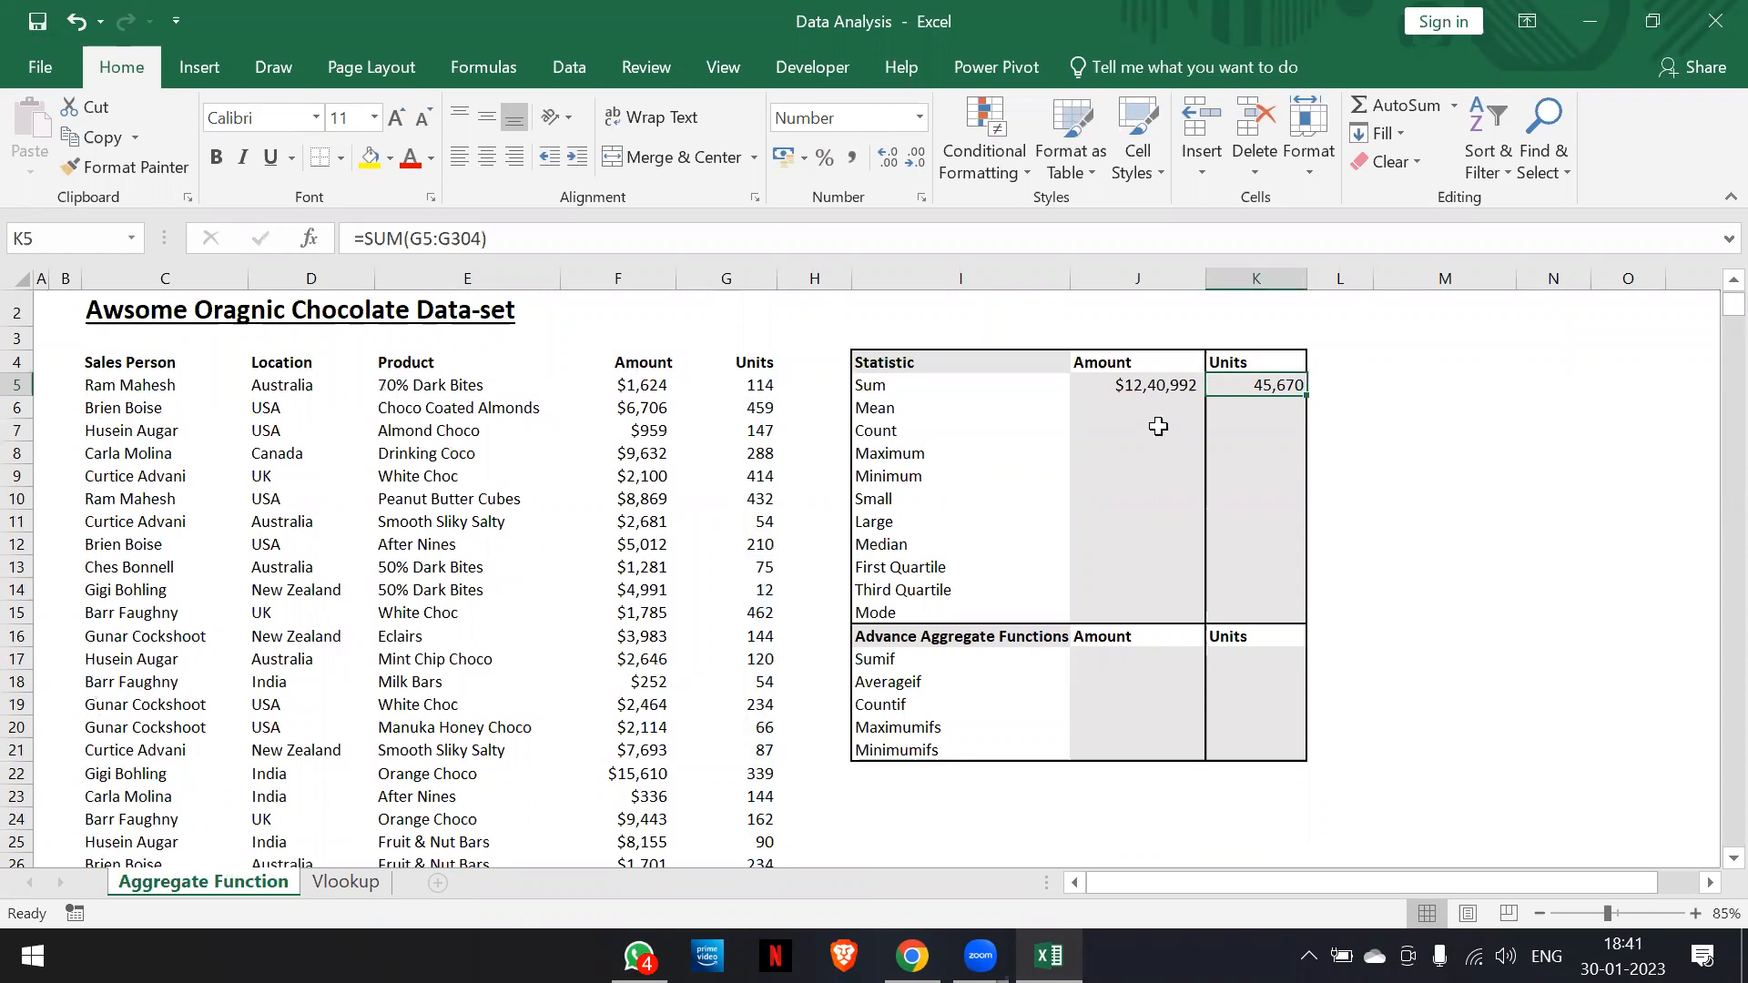
Enter the sample values 23, 34, 45, 67, 89 and 100 in cells N6 to N11
click(1116, 404)
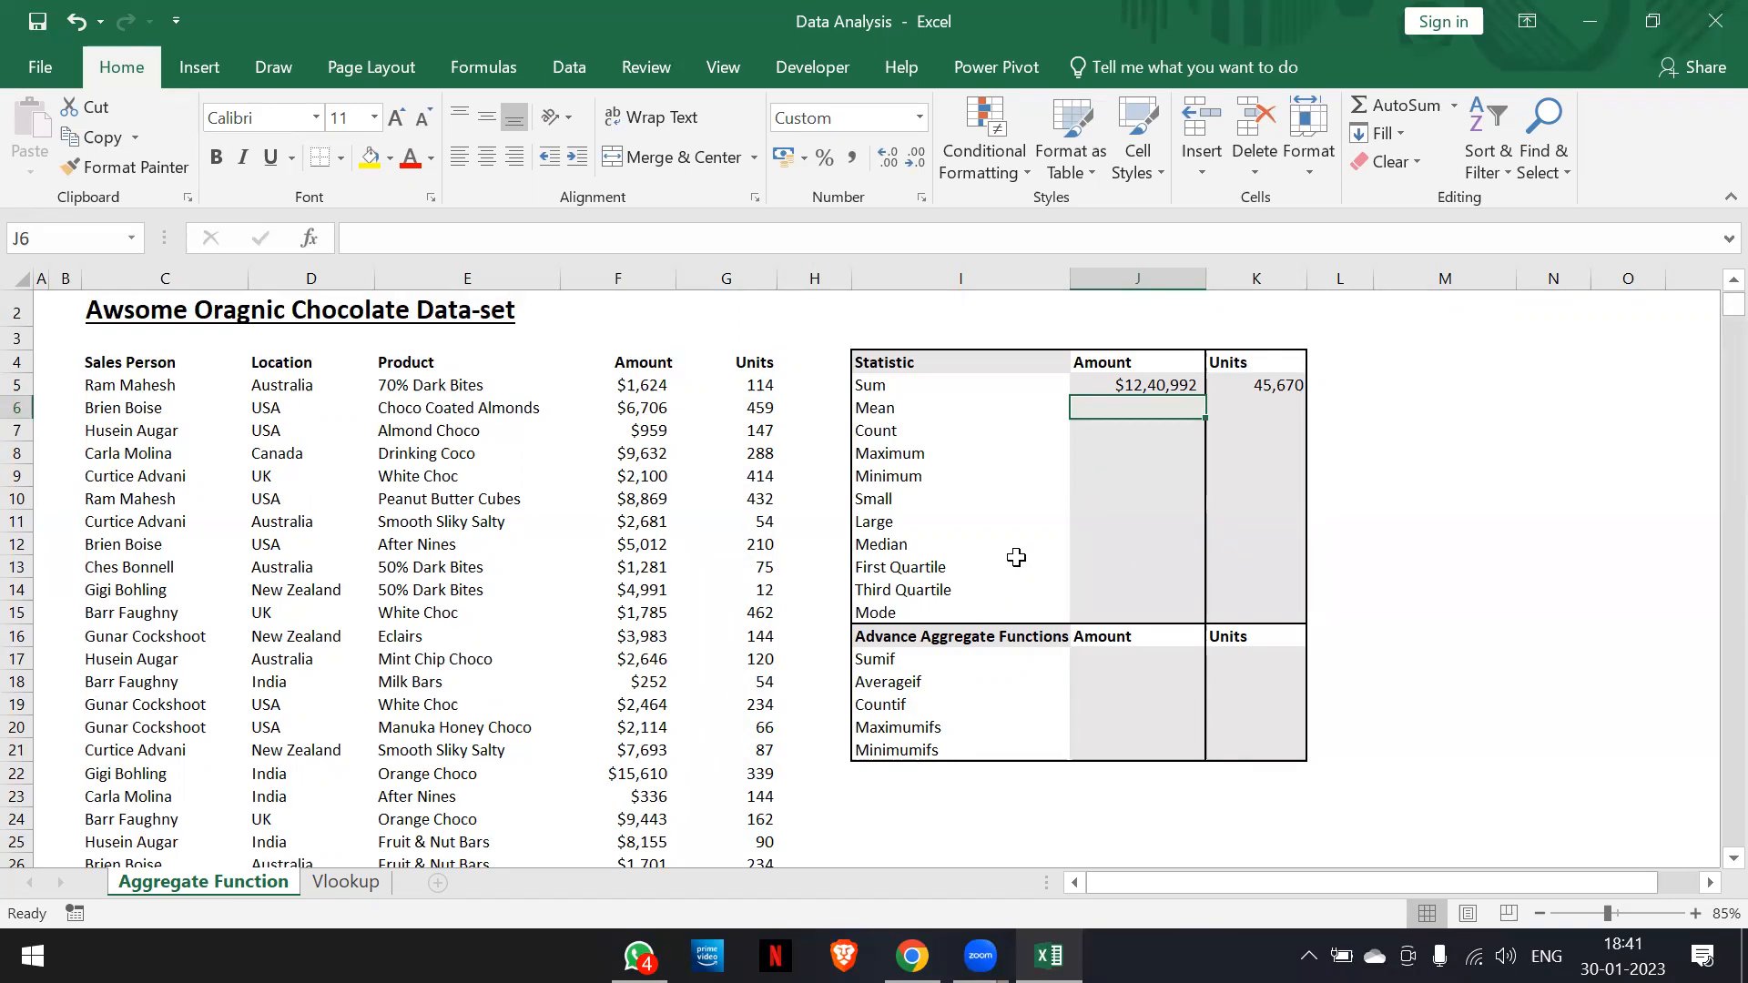
click(1425, 410)
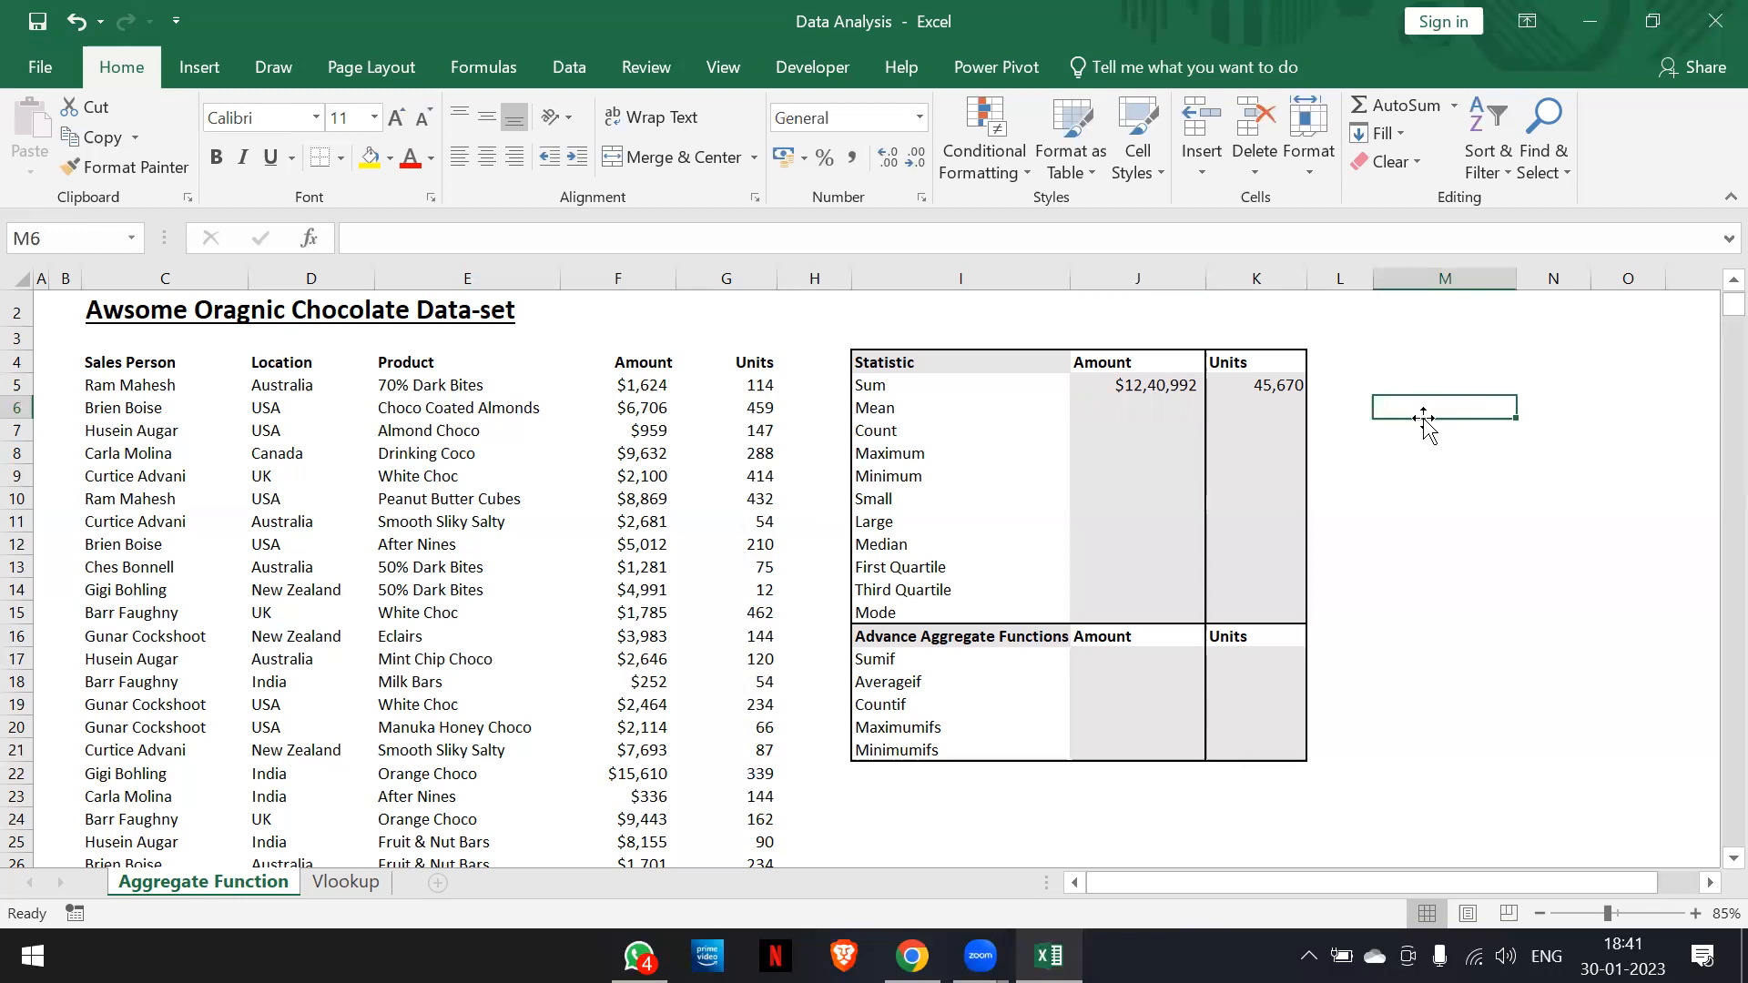
key(Right)
key(Left)
key(Right)
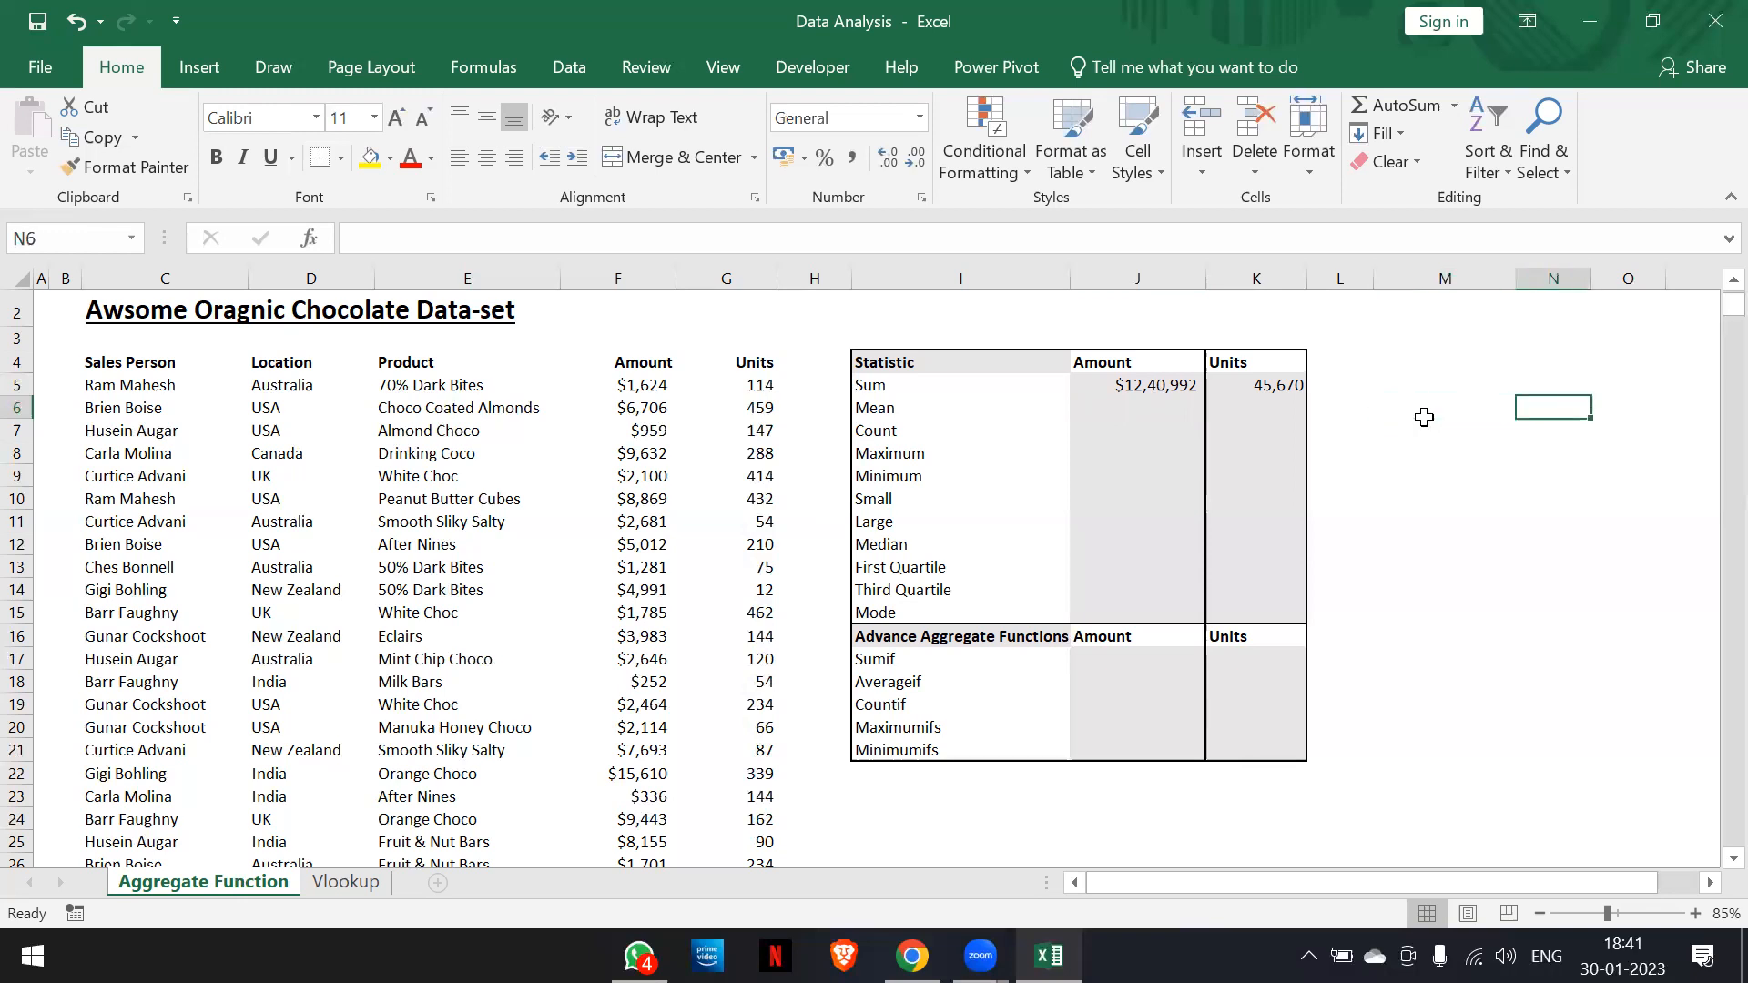
text(23)
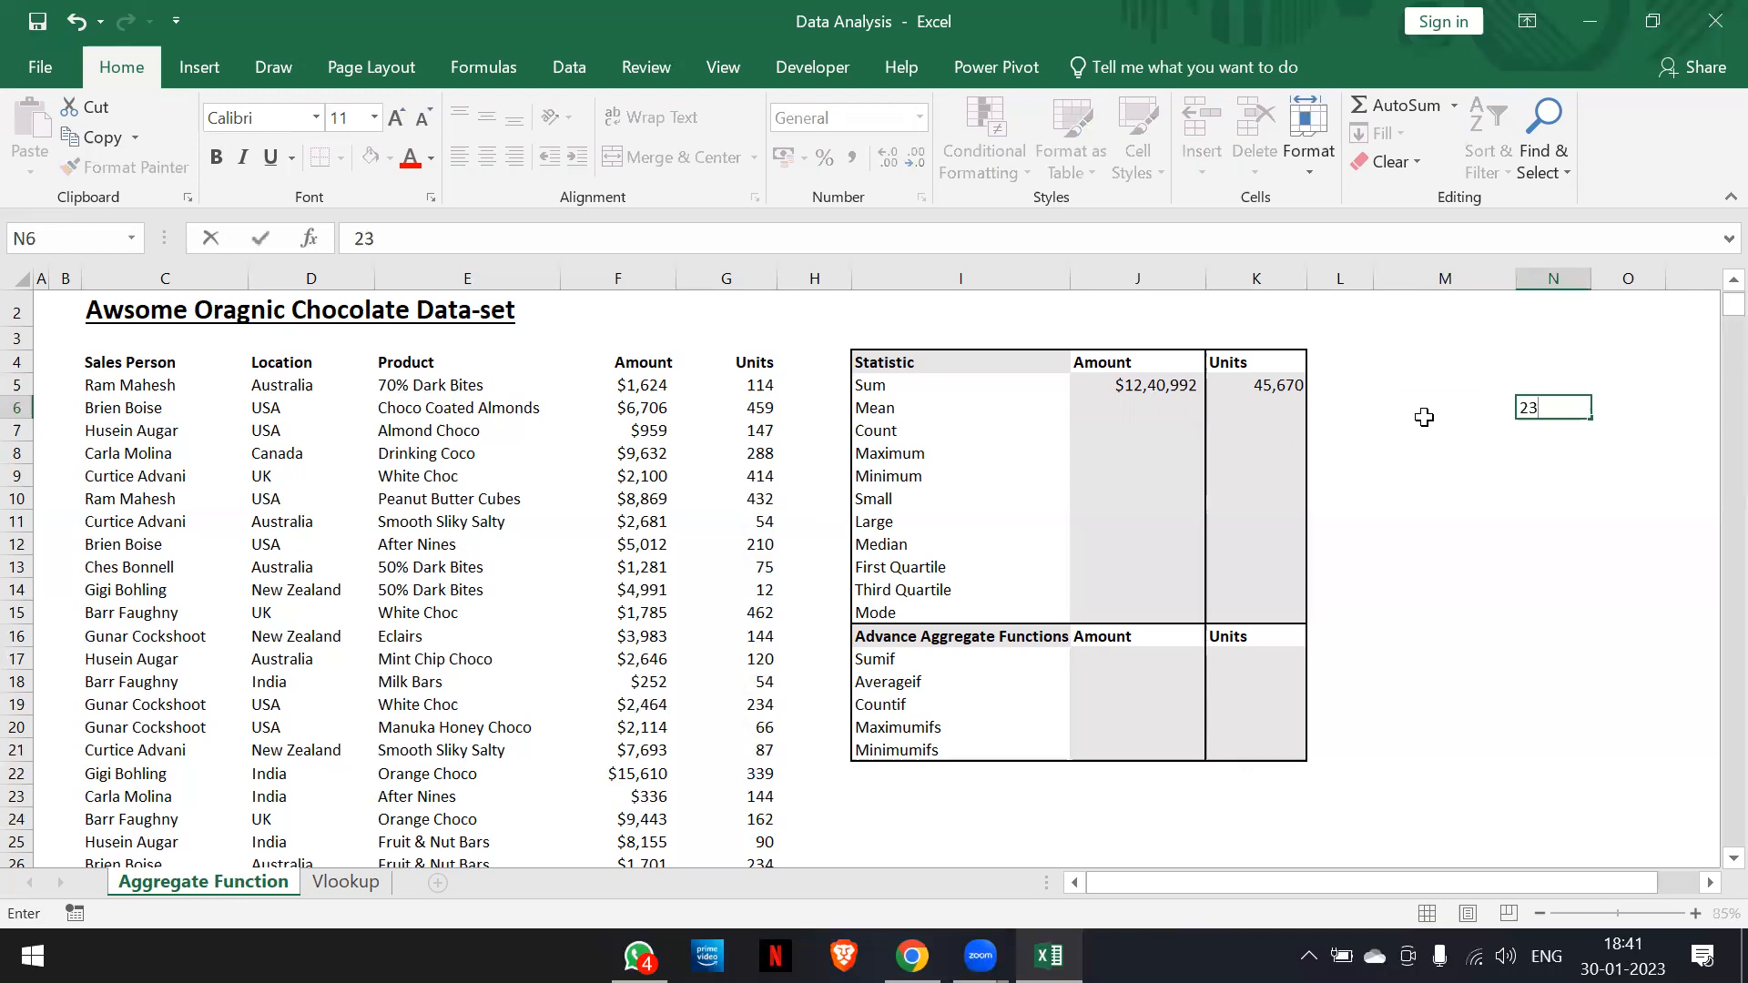
key(Return)
text(34)
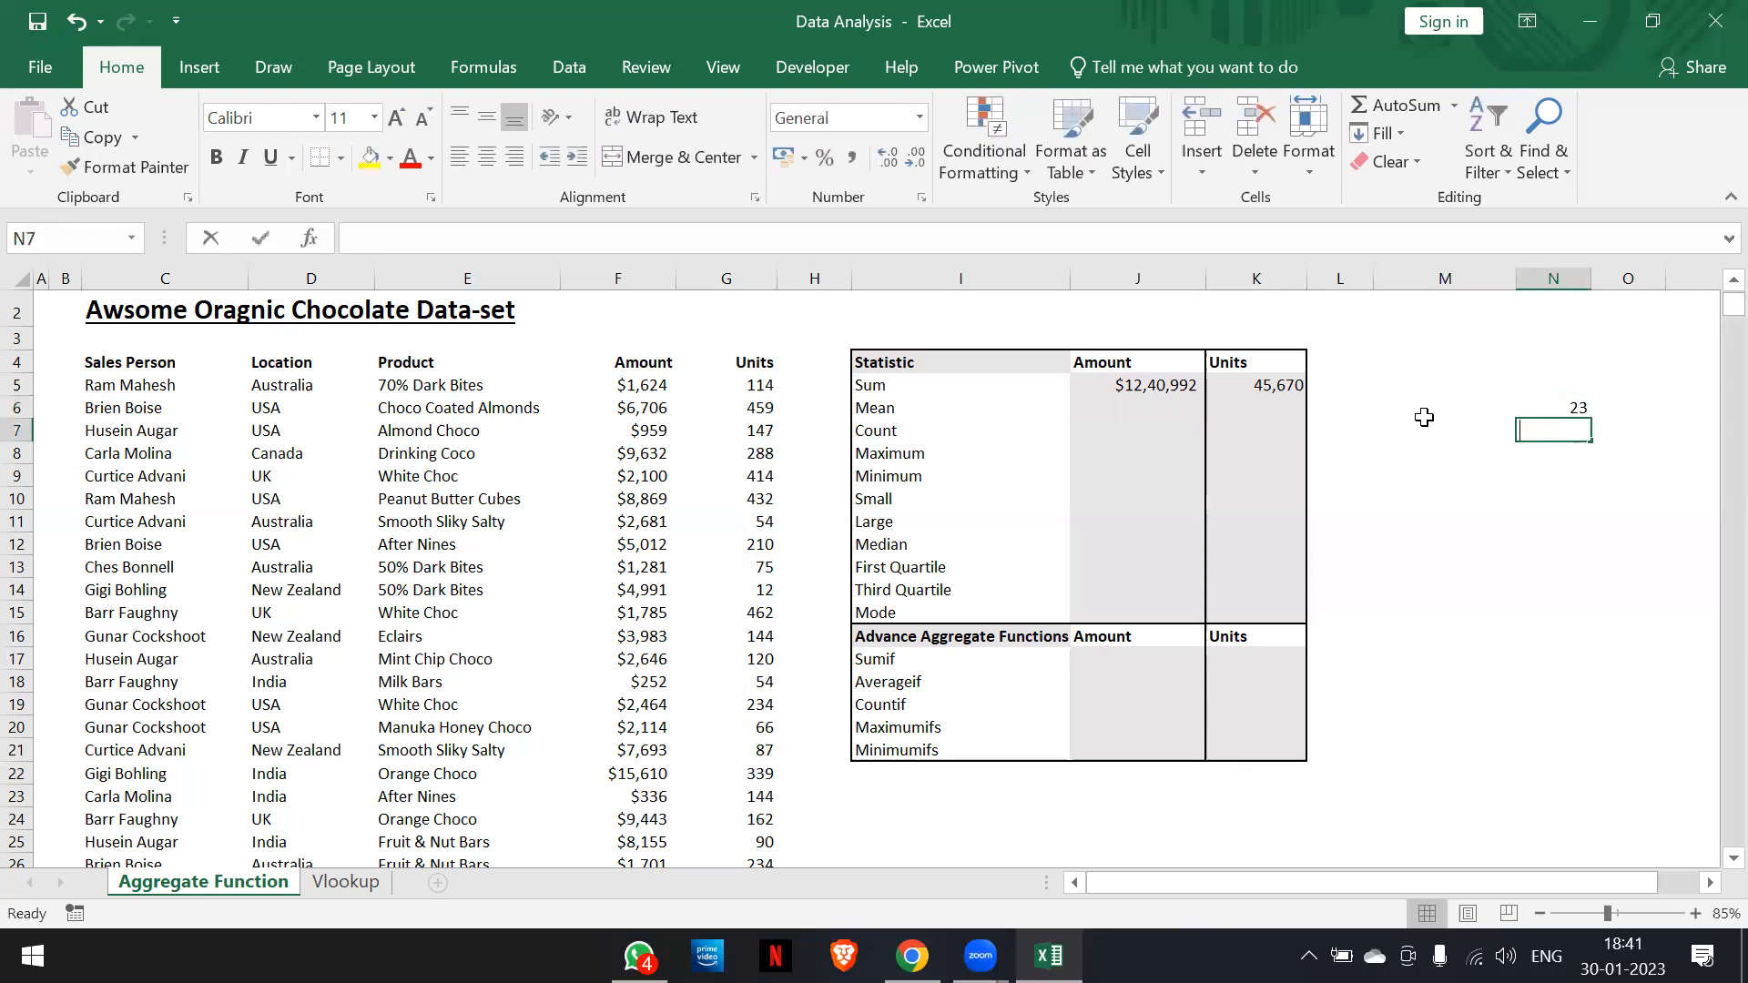
key(Return)
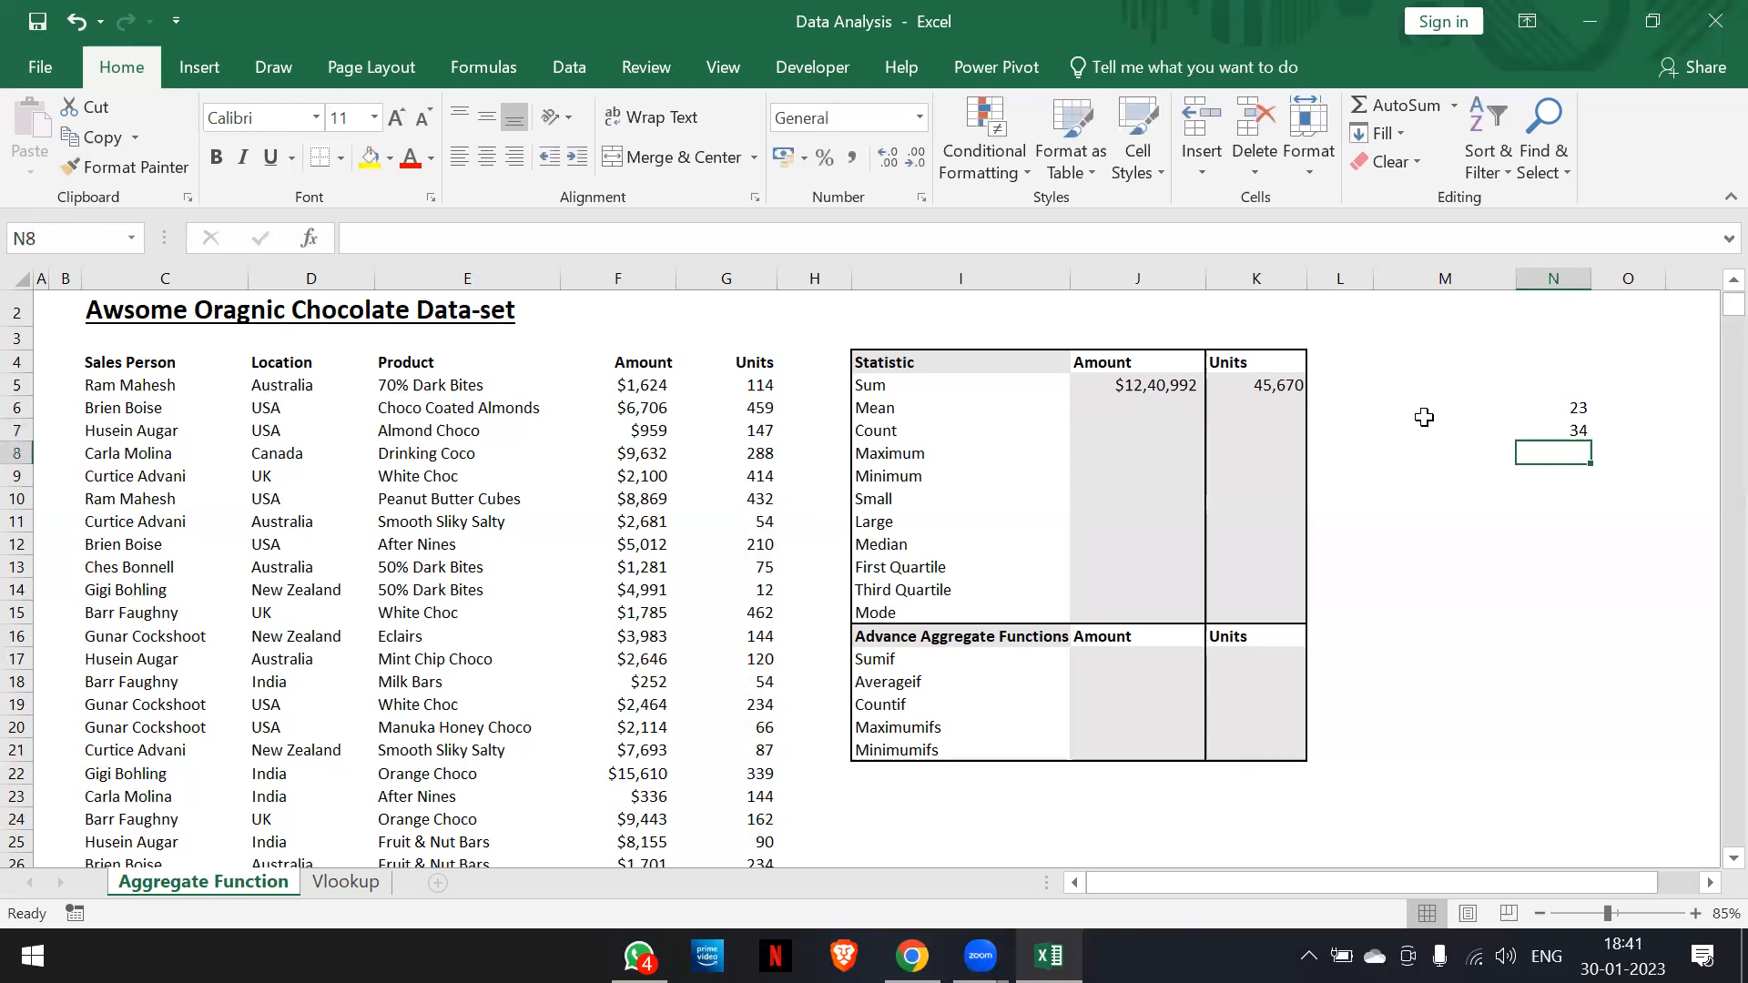
text(45)
key(Return)
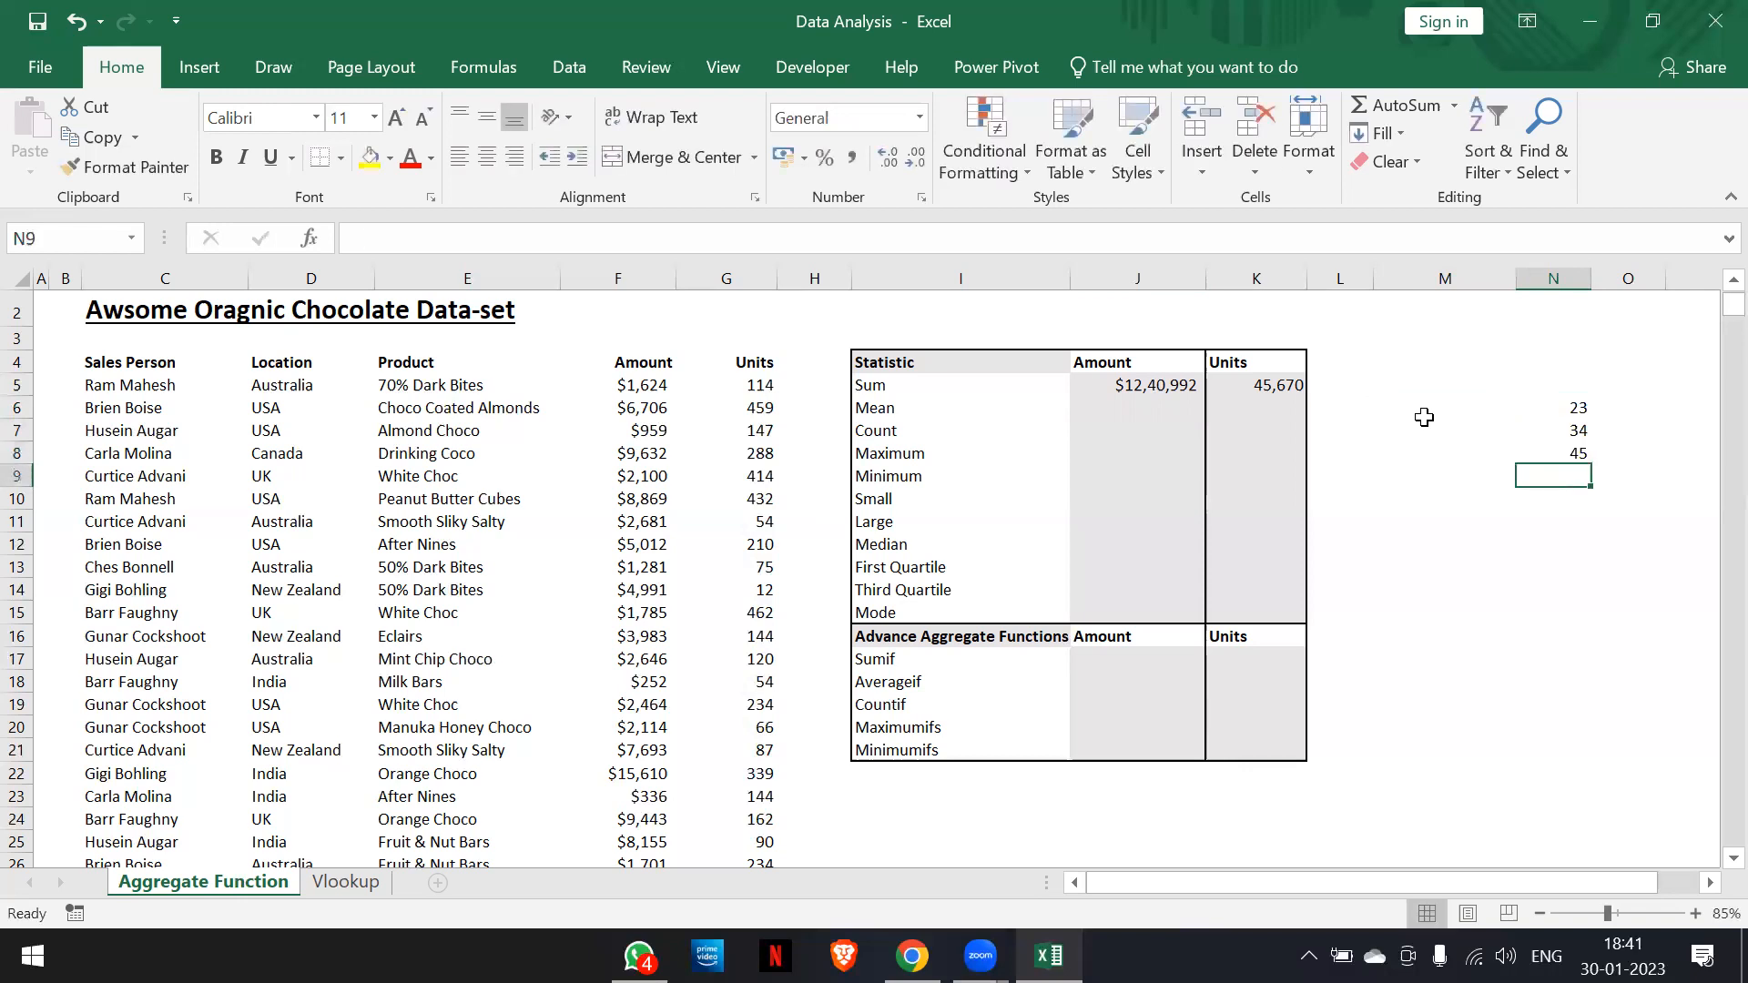
text(67)
key(Return)
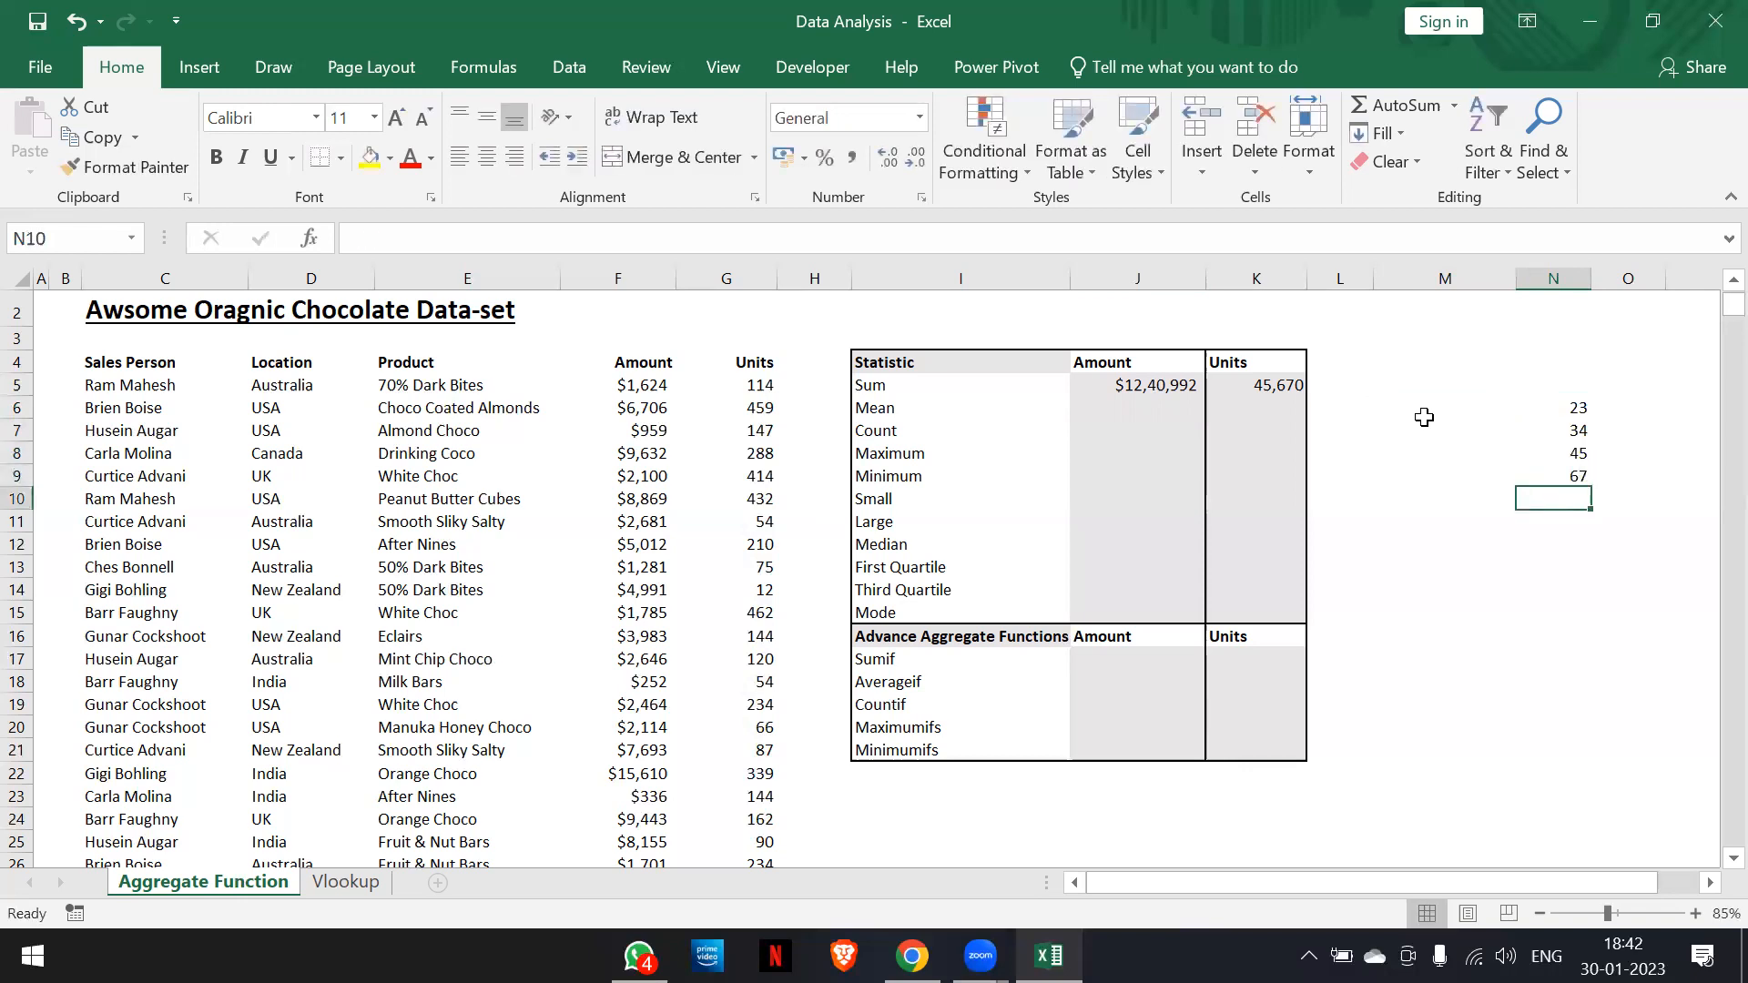
text(89)
key(Return)
text(100)
key(Return)
Go through the sample values in N6:N11 from first to last and back to examine their spread
key(Up)
key(Up)
key(Up)
key(Up)
key(Up)
key(Up)
key(Down)
key(Down)
key(Down)
key(Down)
key(Down)
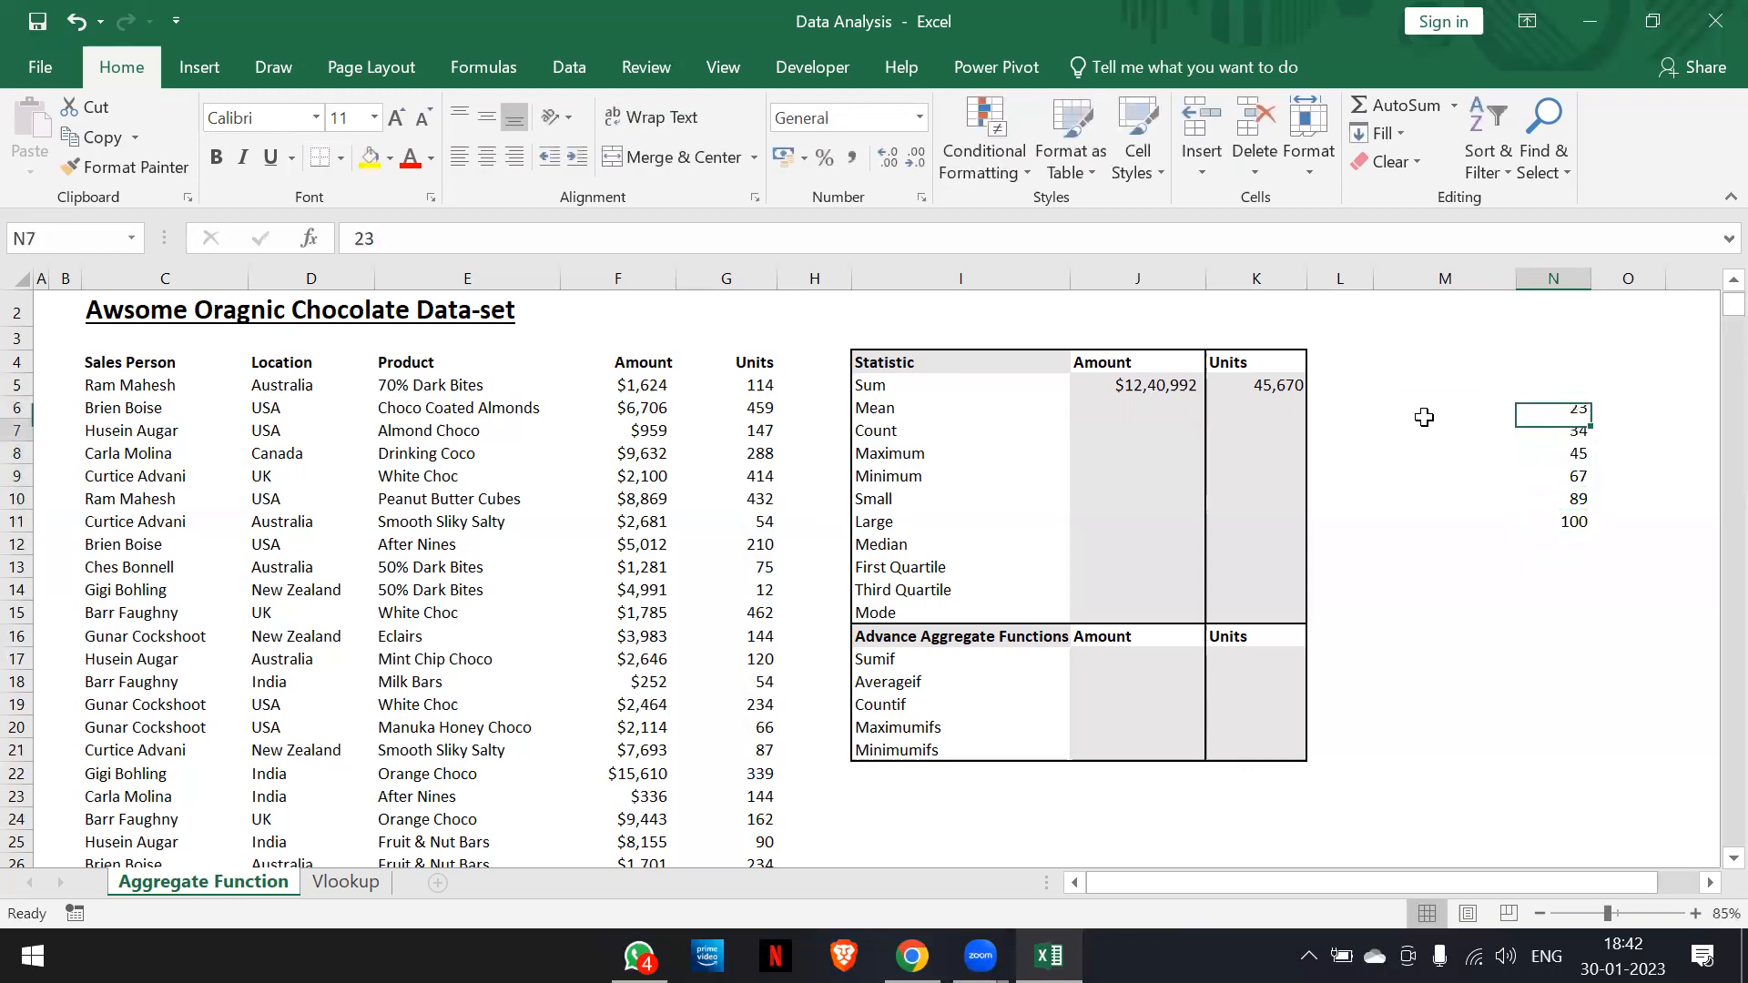
key(Up)
key(Up)
key(Up)
key(Up)
key(Up)
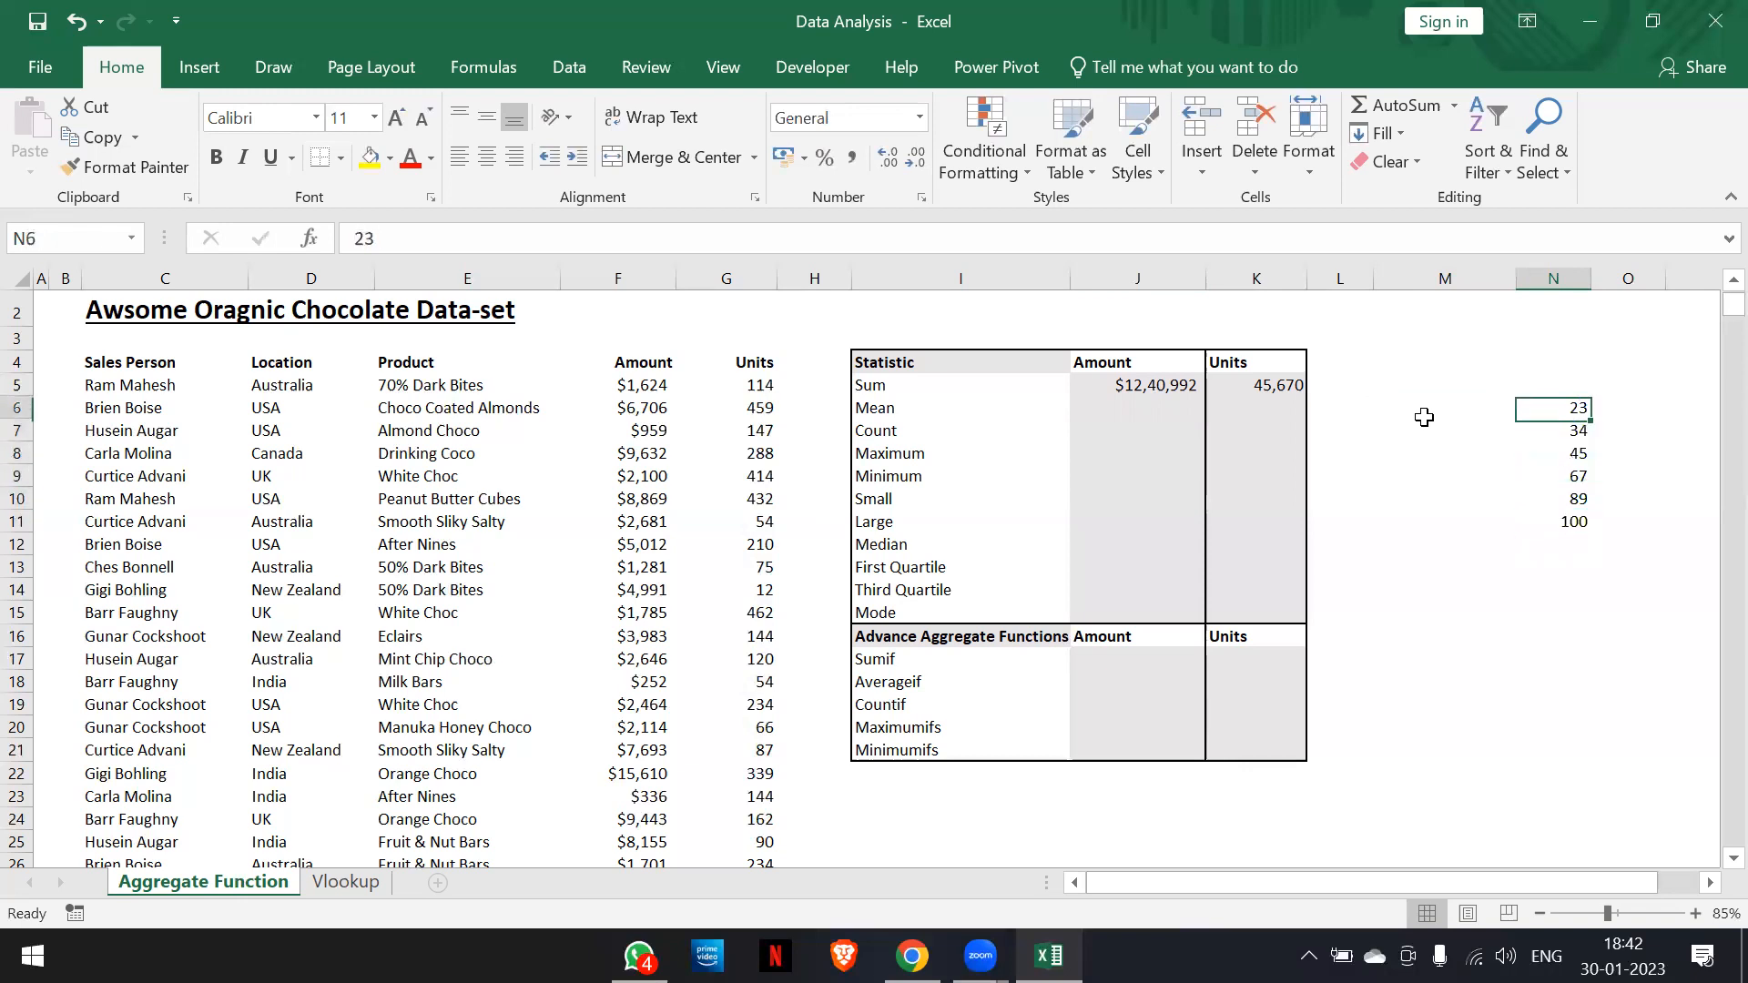
key(Down)
key(Down)
key(Down)
key(Down)
key(Down)
key(Up)
key(Up)
key(Up)
key(Up)
key(Up)
key(Up)
key(Down)
key(Down)
key(Down)
key(Down)
key(Down)
key(Down)
Add the outlier value 1000 in N12 beneath the sample values
key(Down)
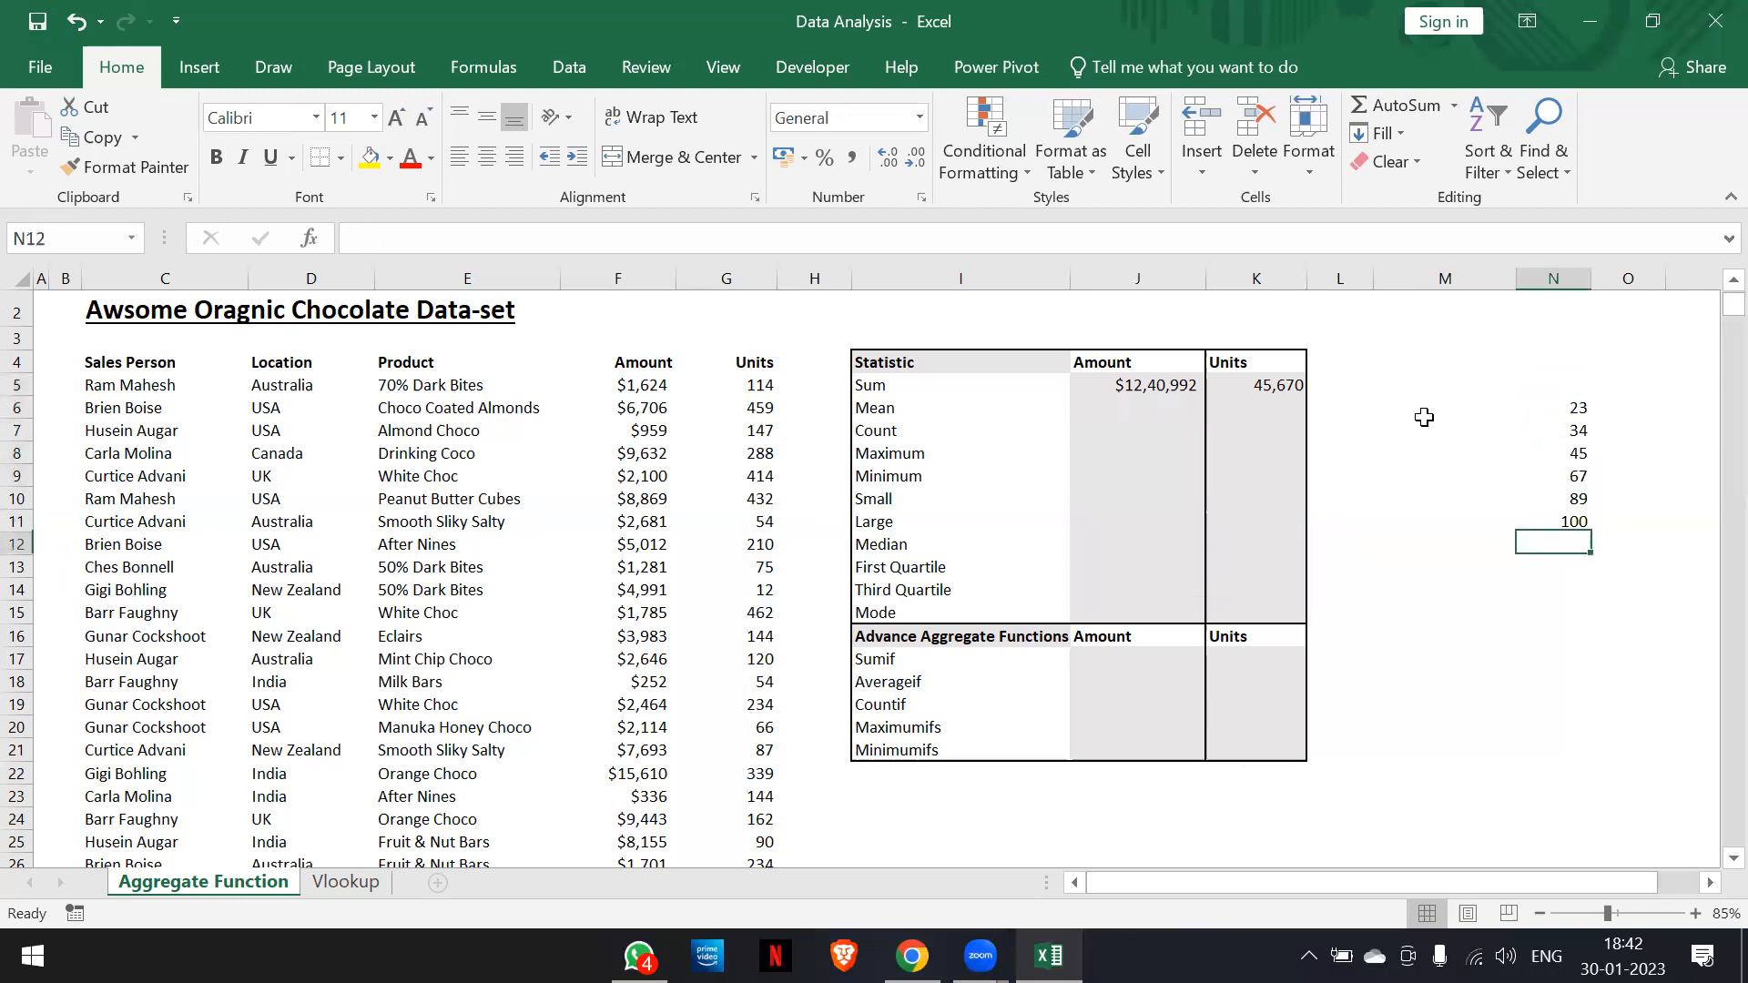
text(1000)
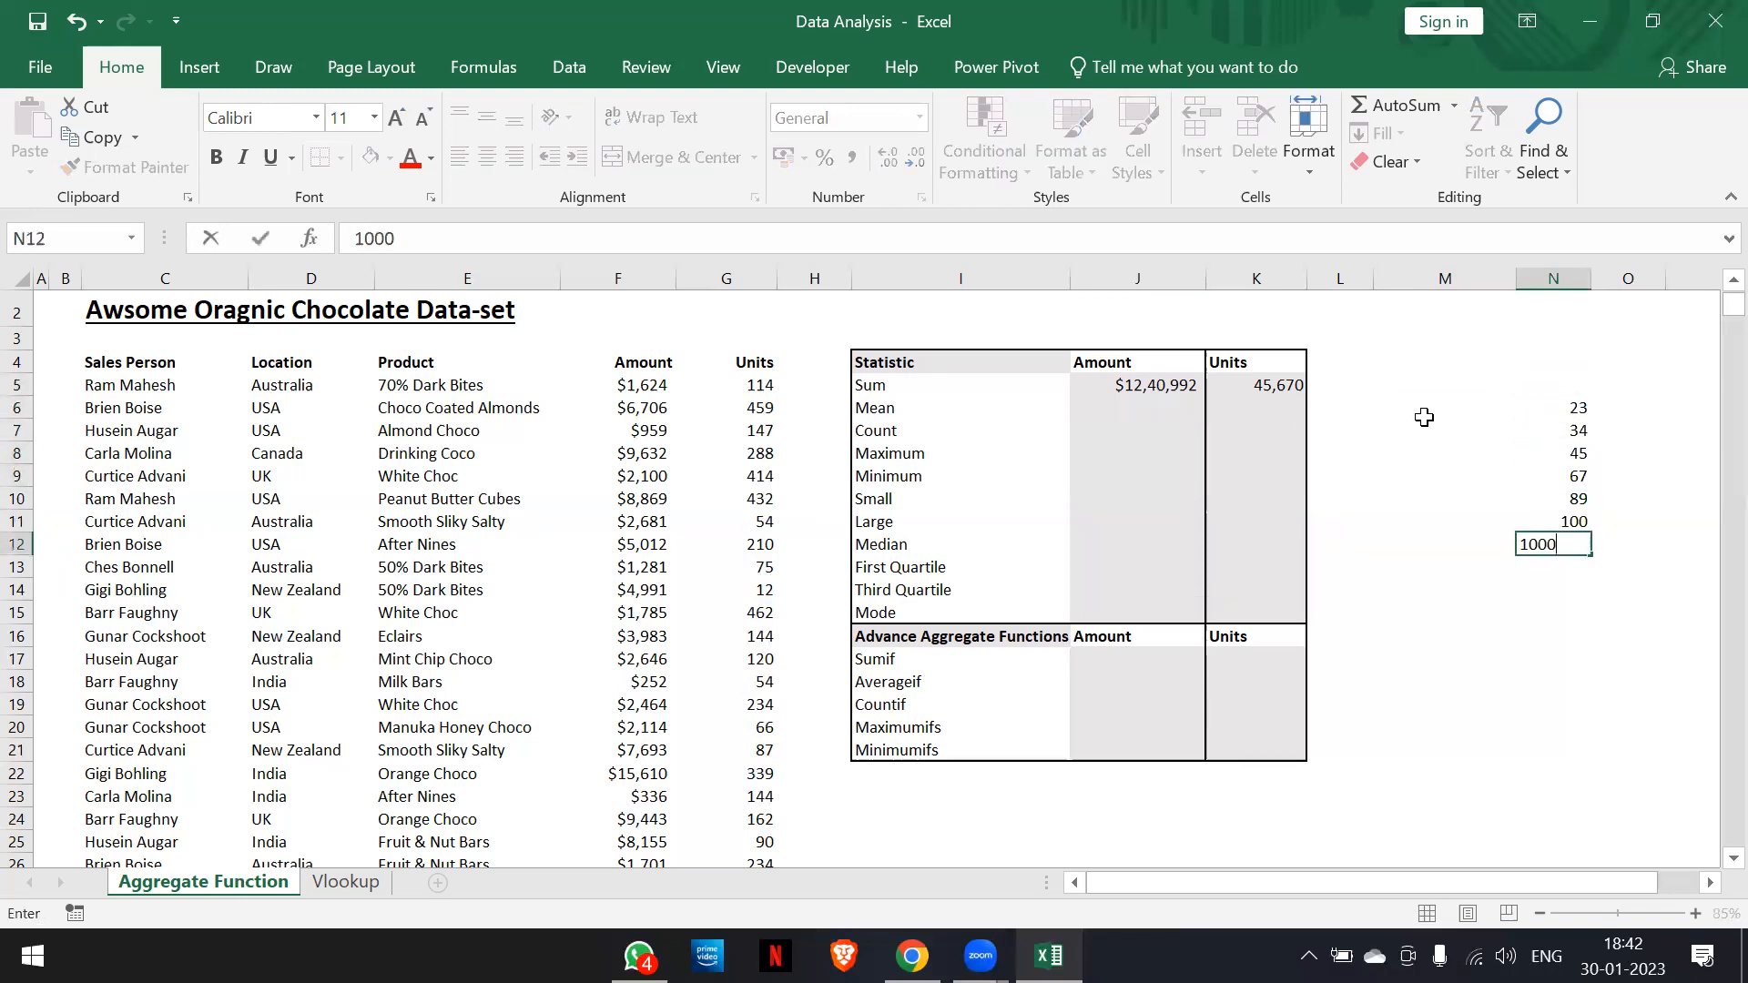
key(Return)
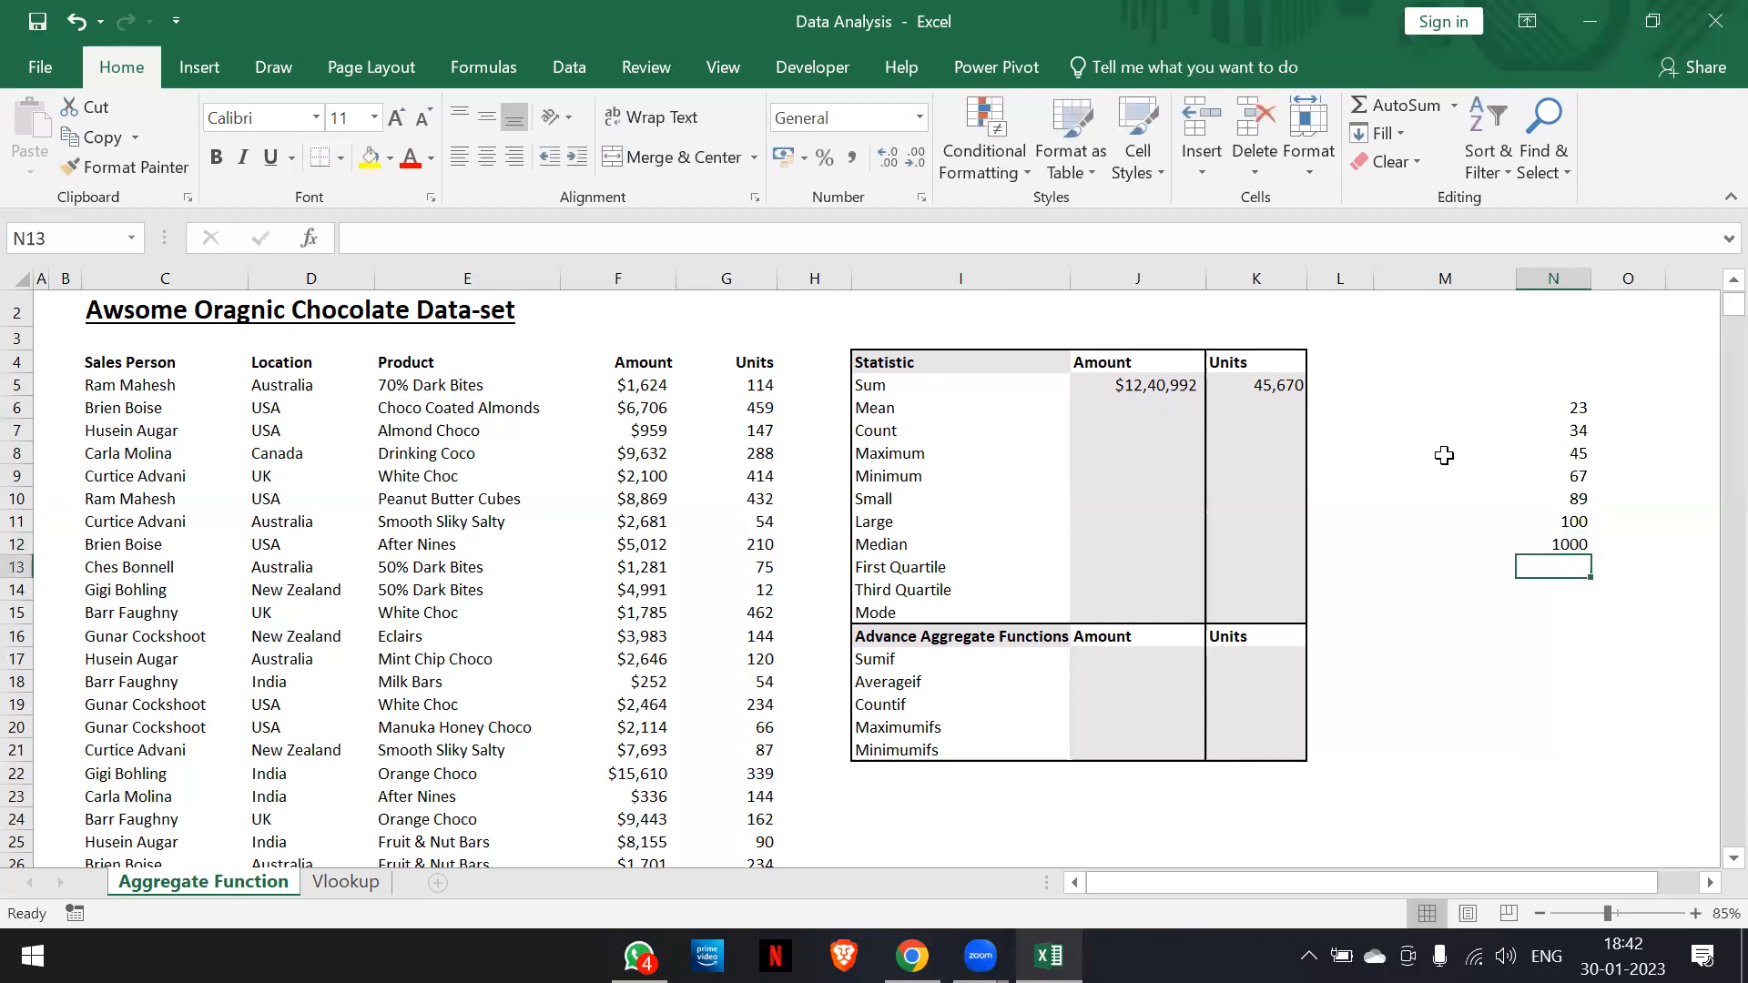
click(1552, 546)
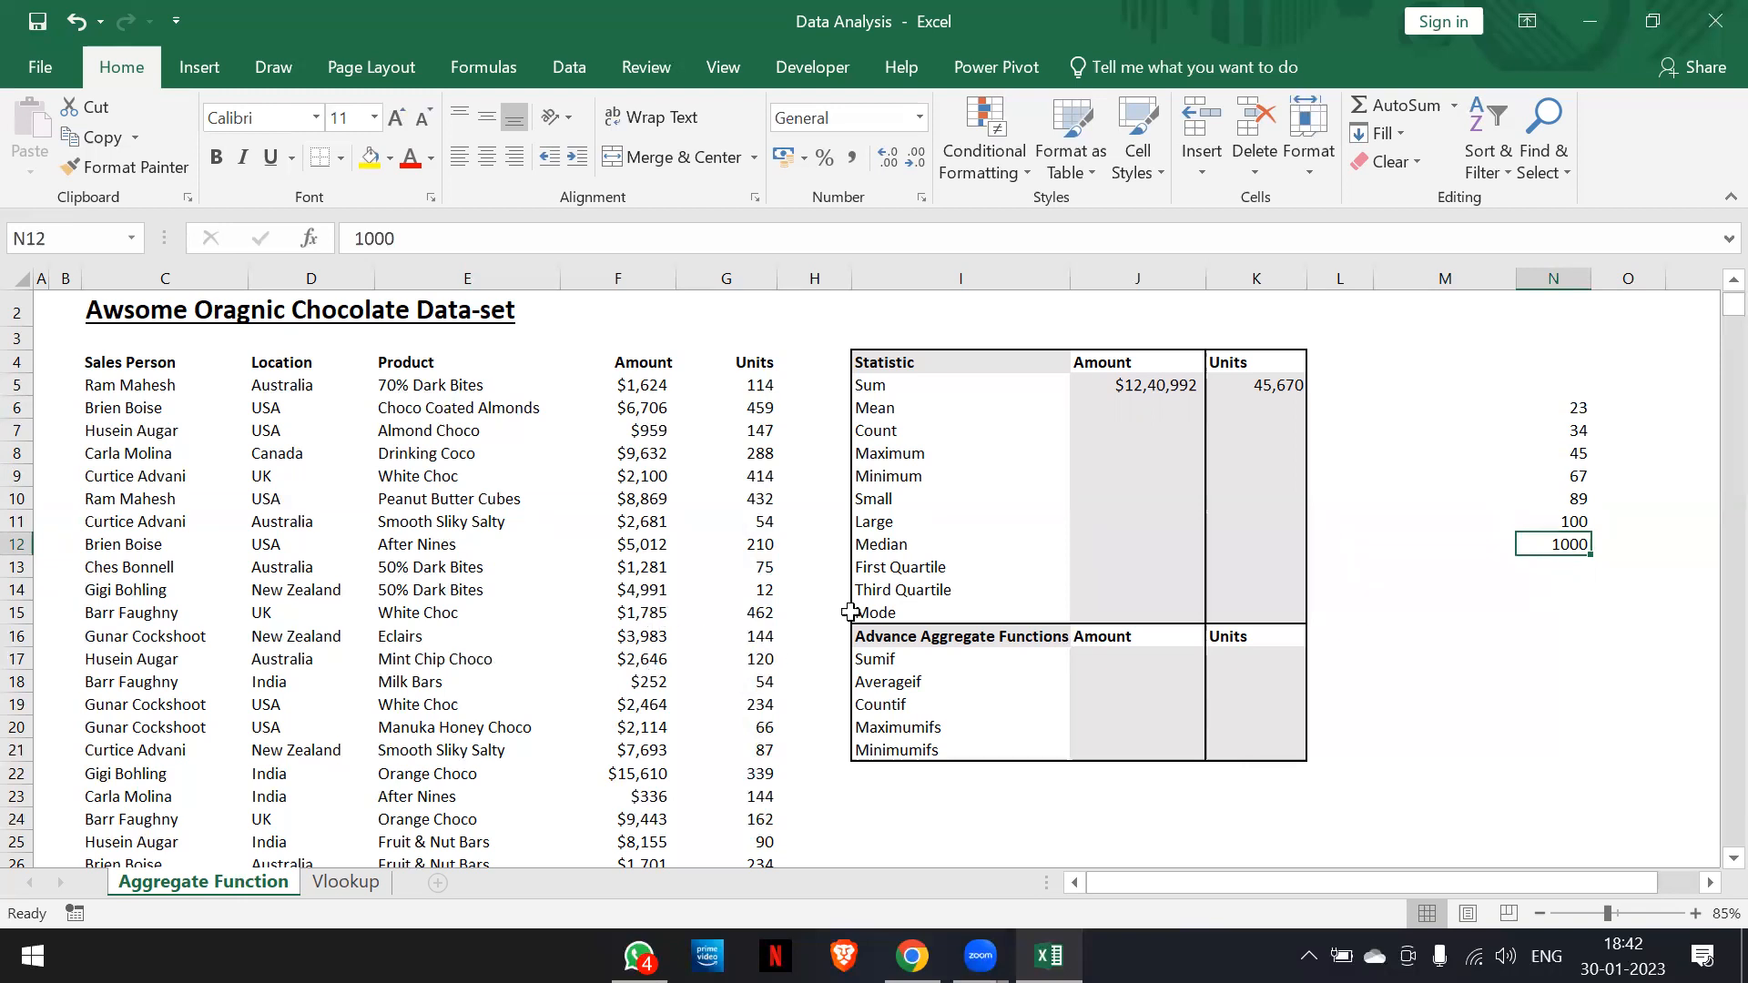
click(1113, 407)
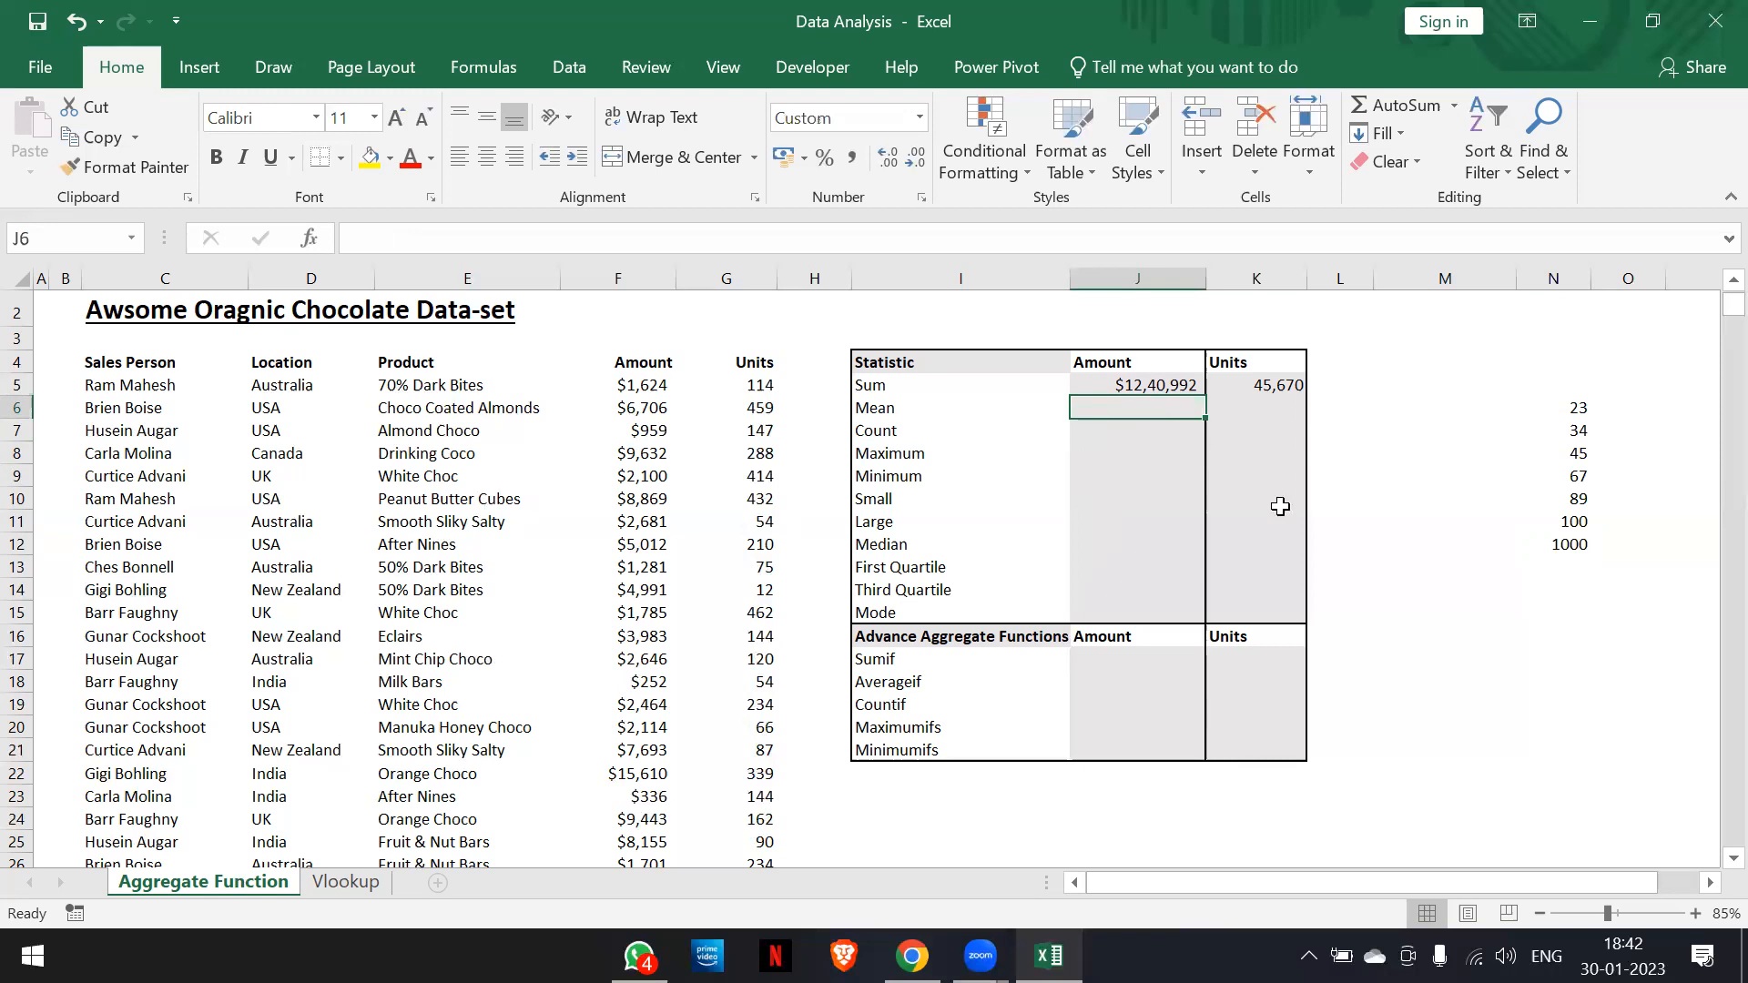
Clear the sample values in N6:N12
scroll(1561, 510, right, 3)
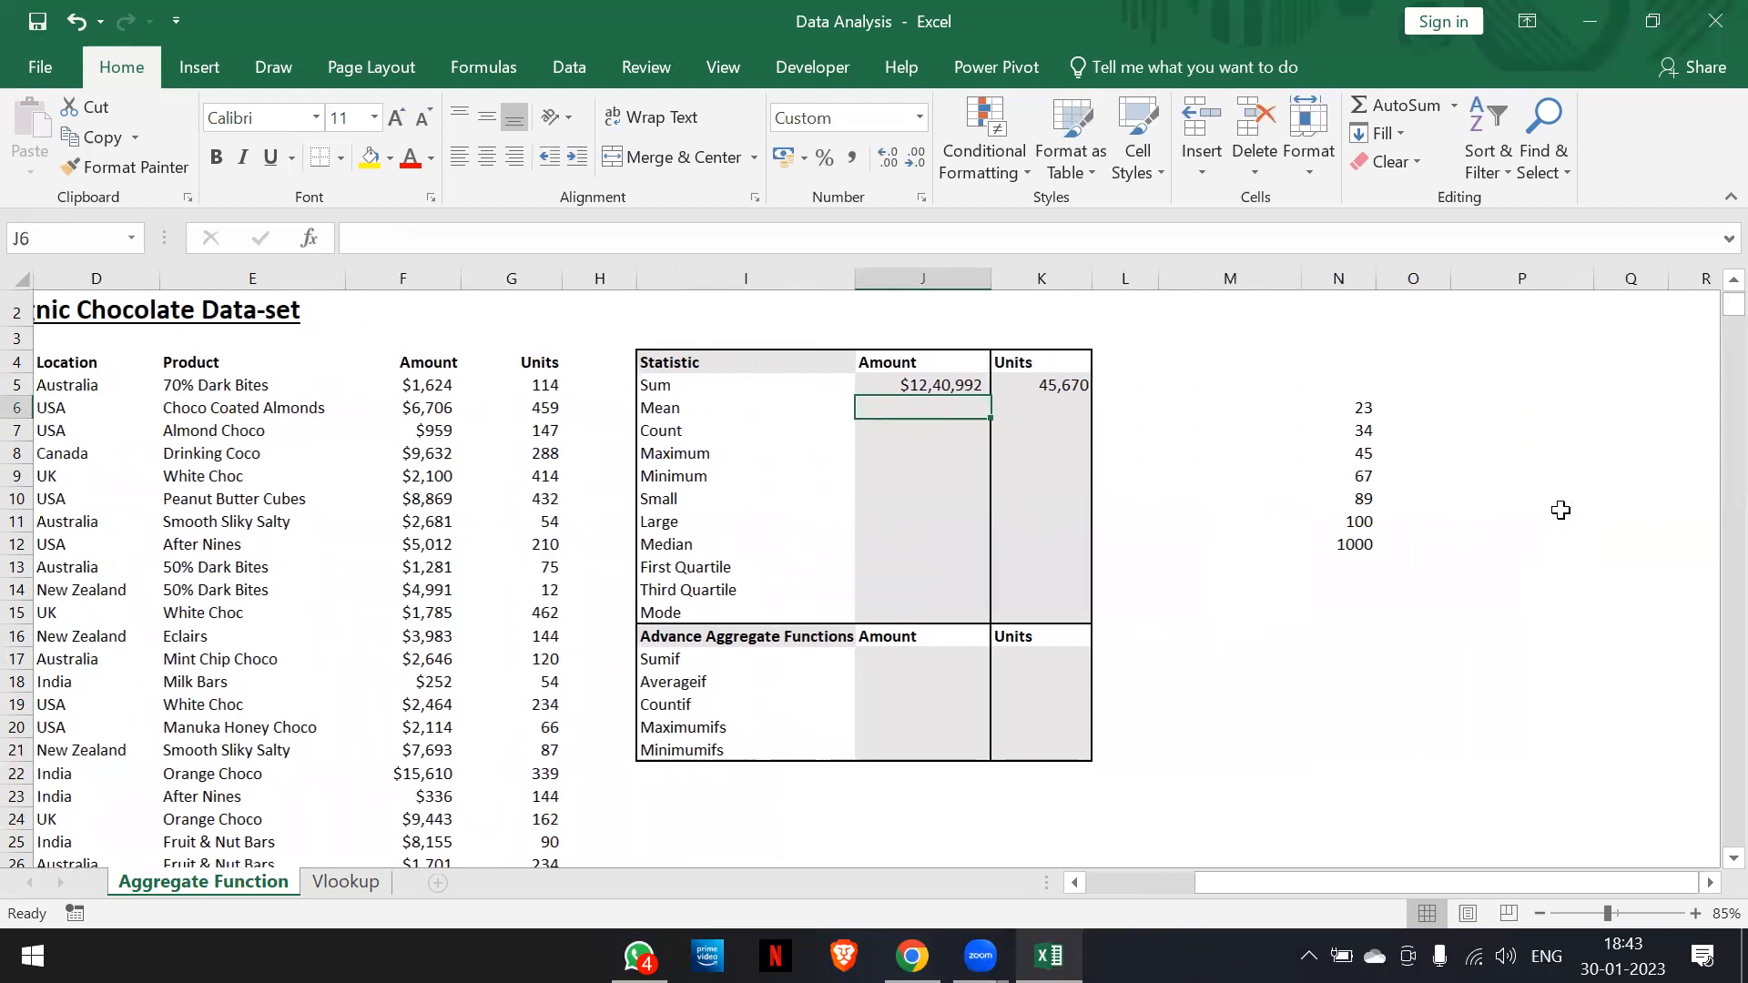
click(1552, 519)
drag(1356, 404, 1366, 543)
key(Delete)
key(Down)
key(Down)
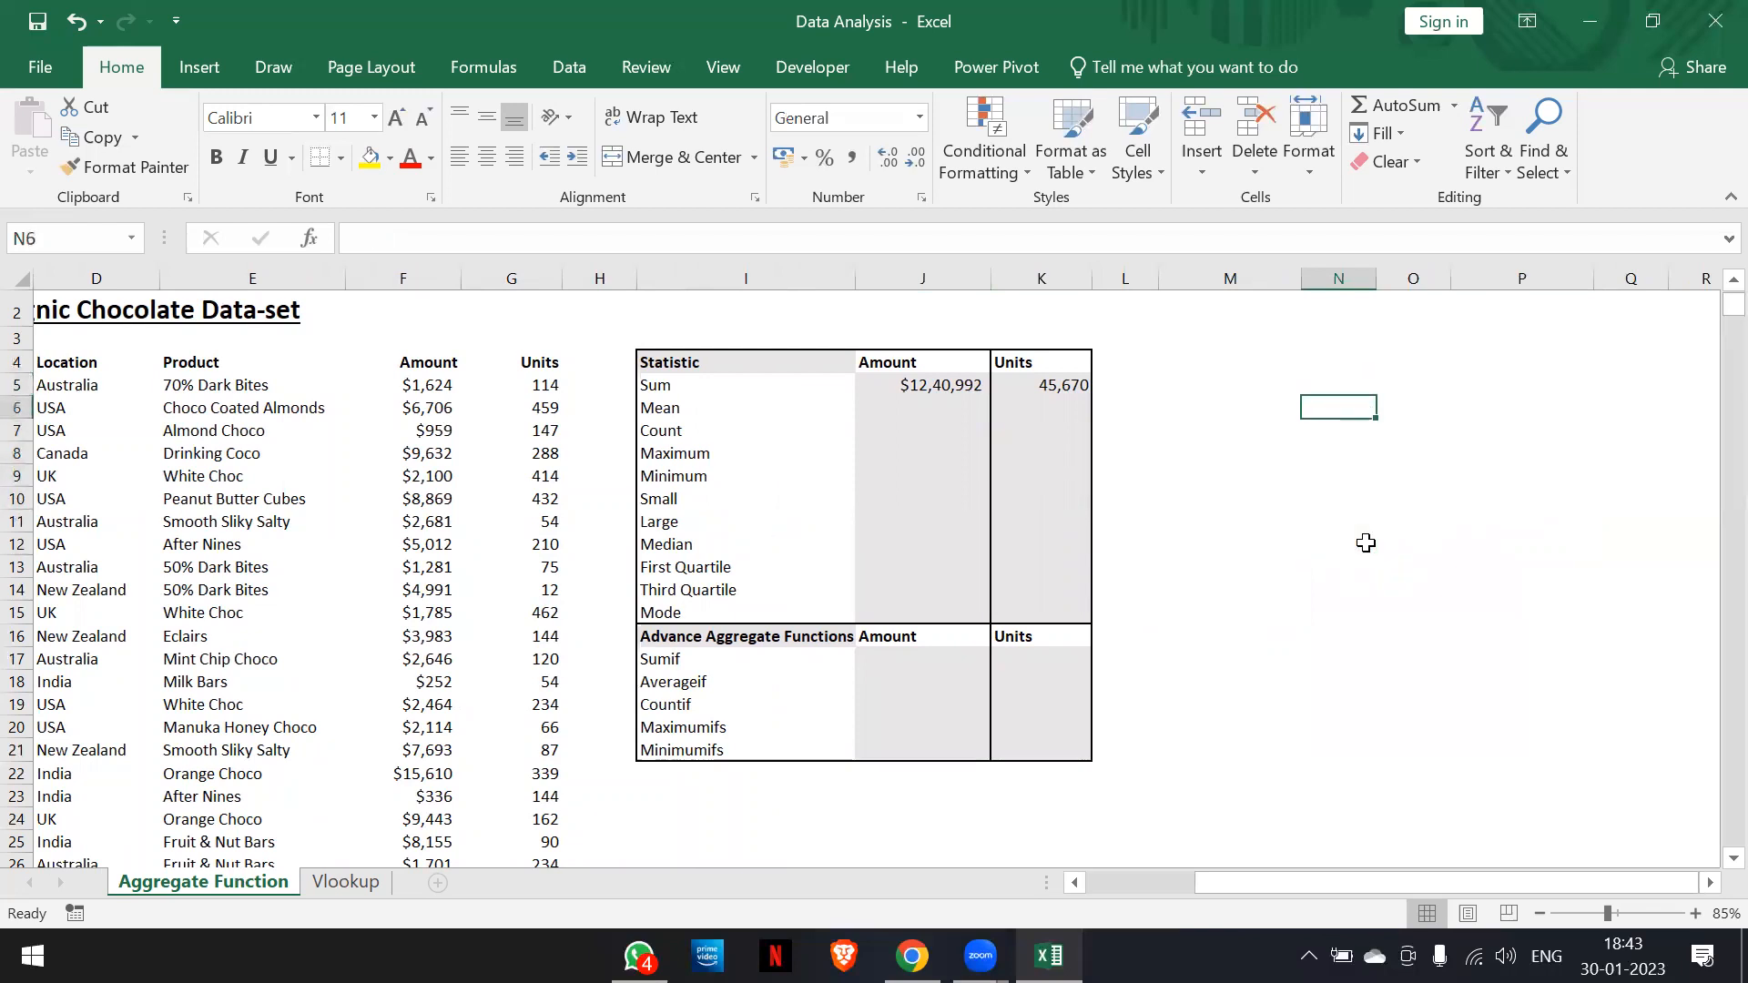
Enter the new sample values 11, 14, 16, 19, 24 and 26 in cells N6 to N11
text(1)
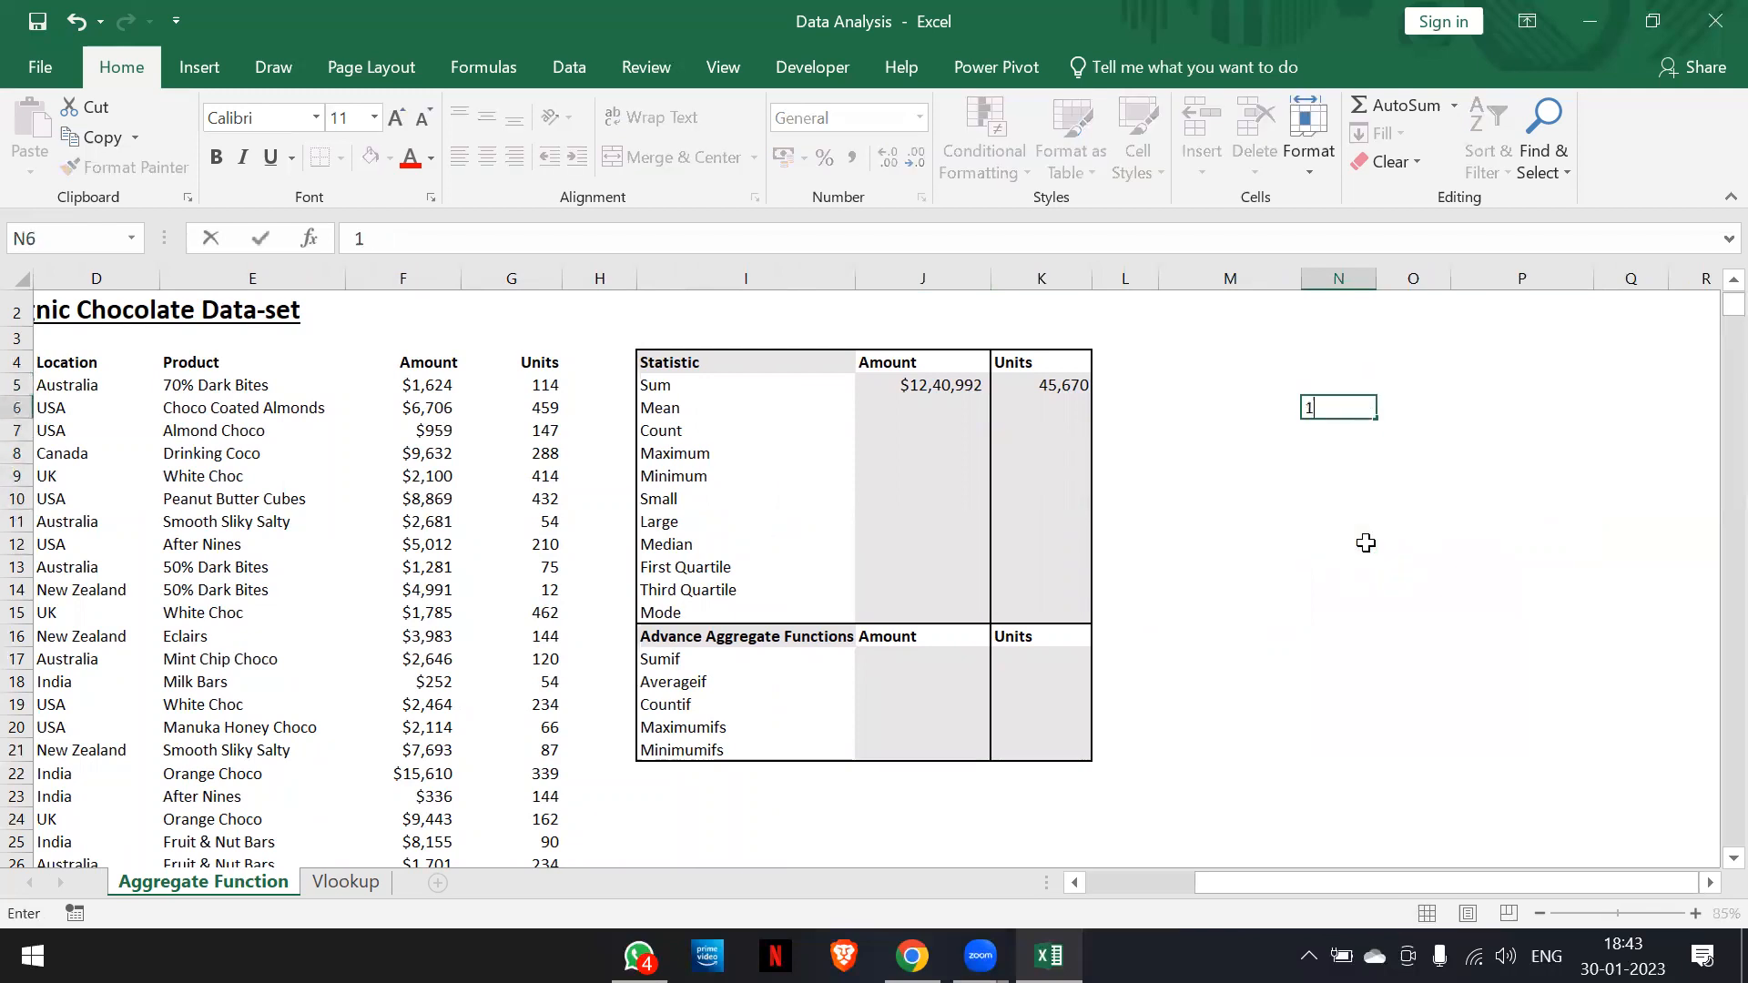
text(1)
key(Return)
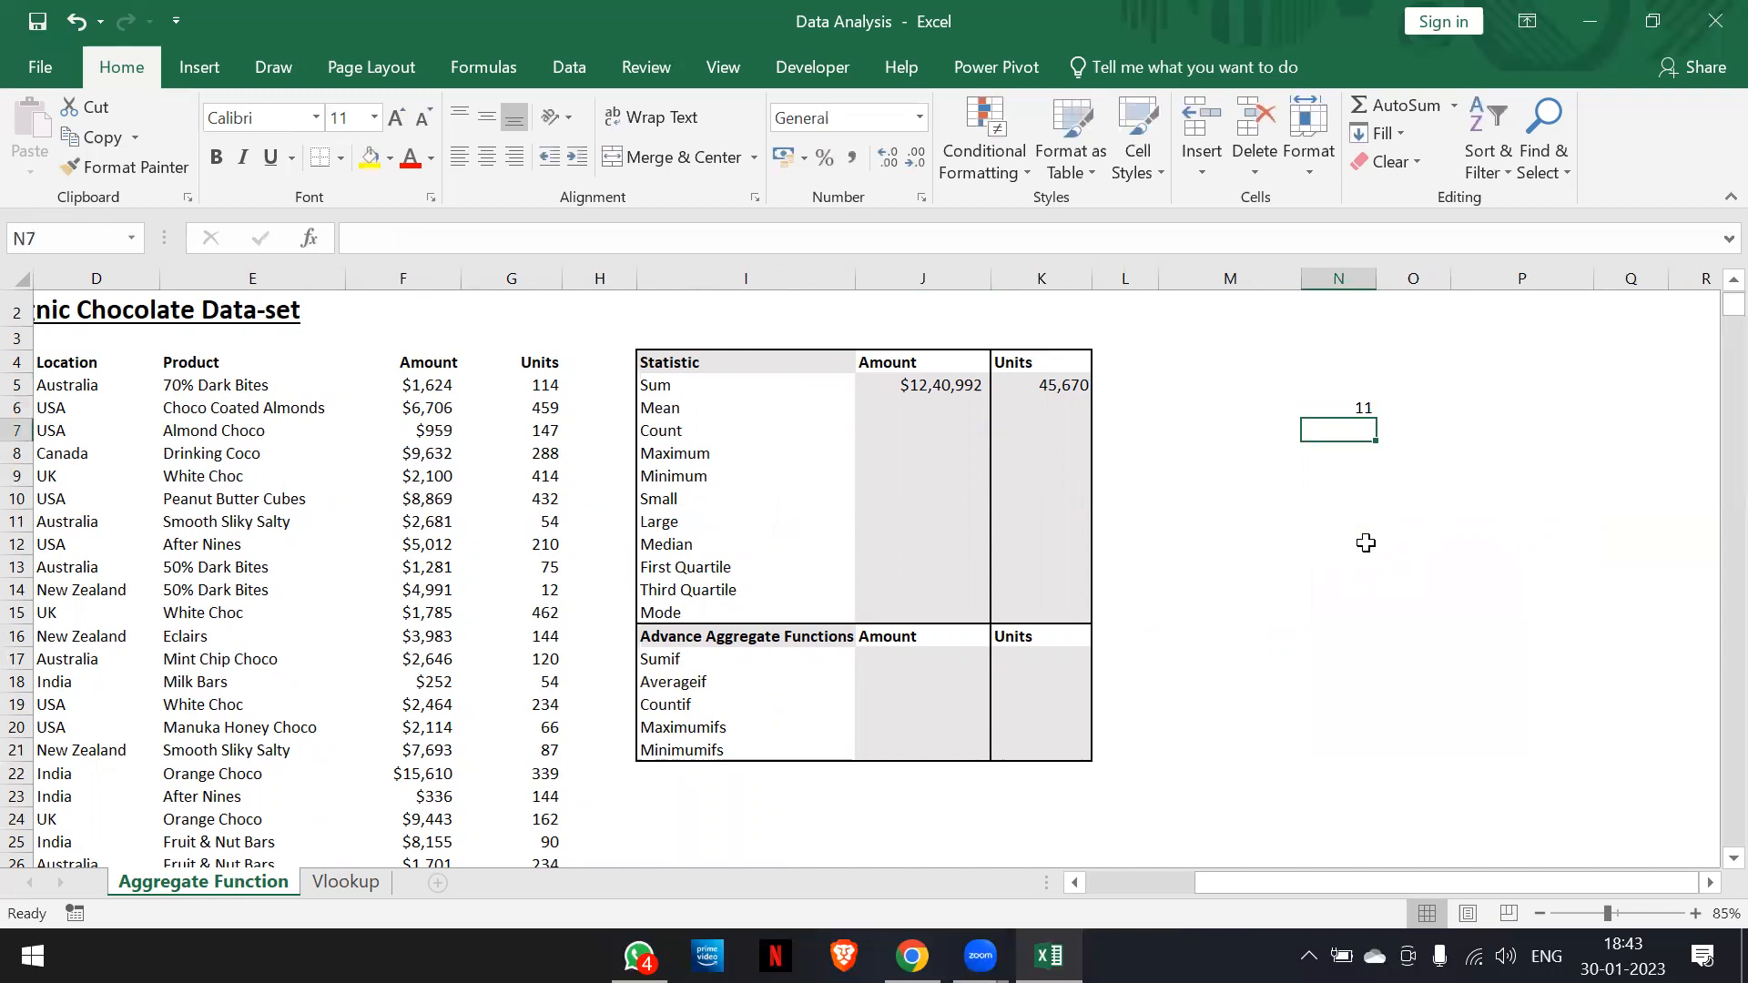
text(14)
key(Return)
text(16)
key(Return)
text(19)
key(Return)
text(2)
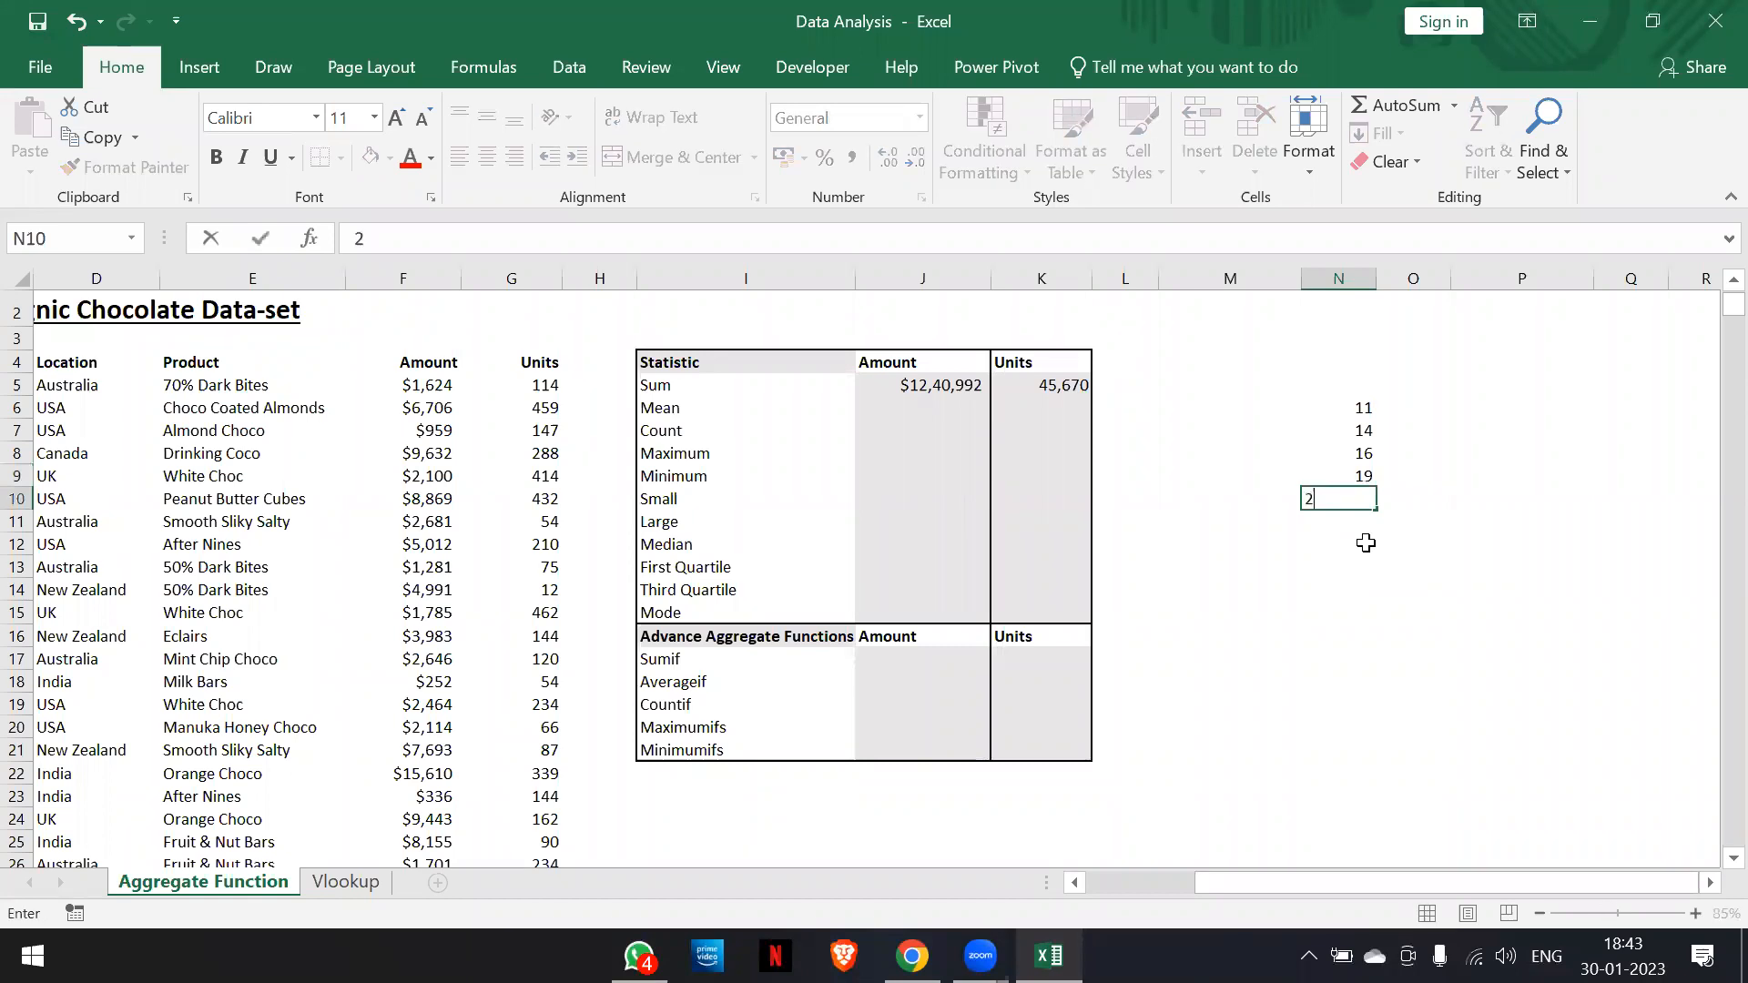
text(4)
key(Return)
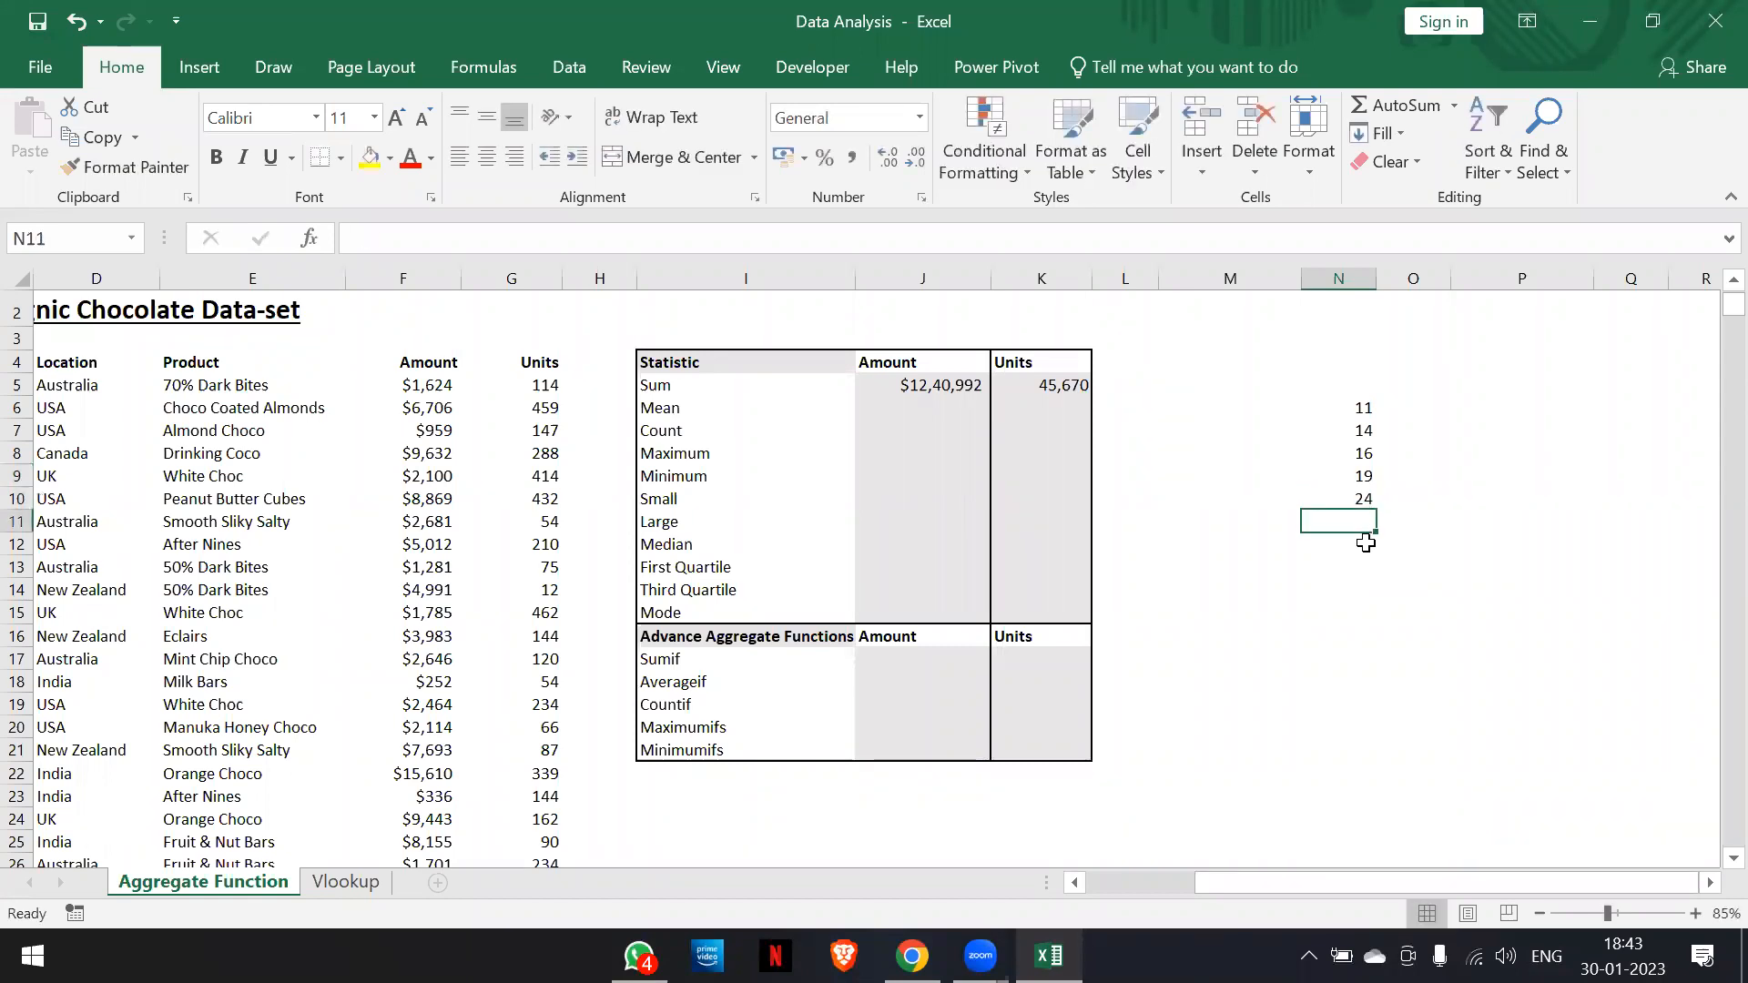
text(26)
key(Return)
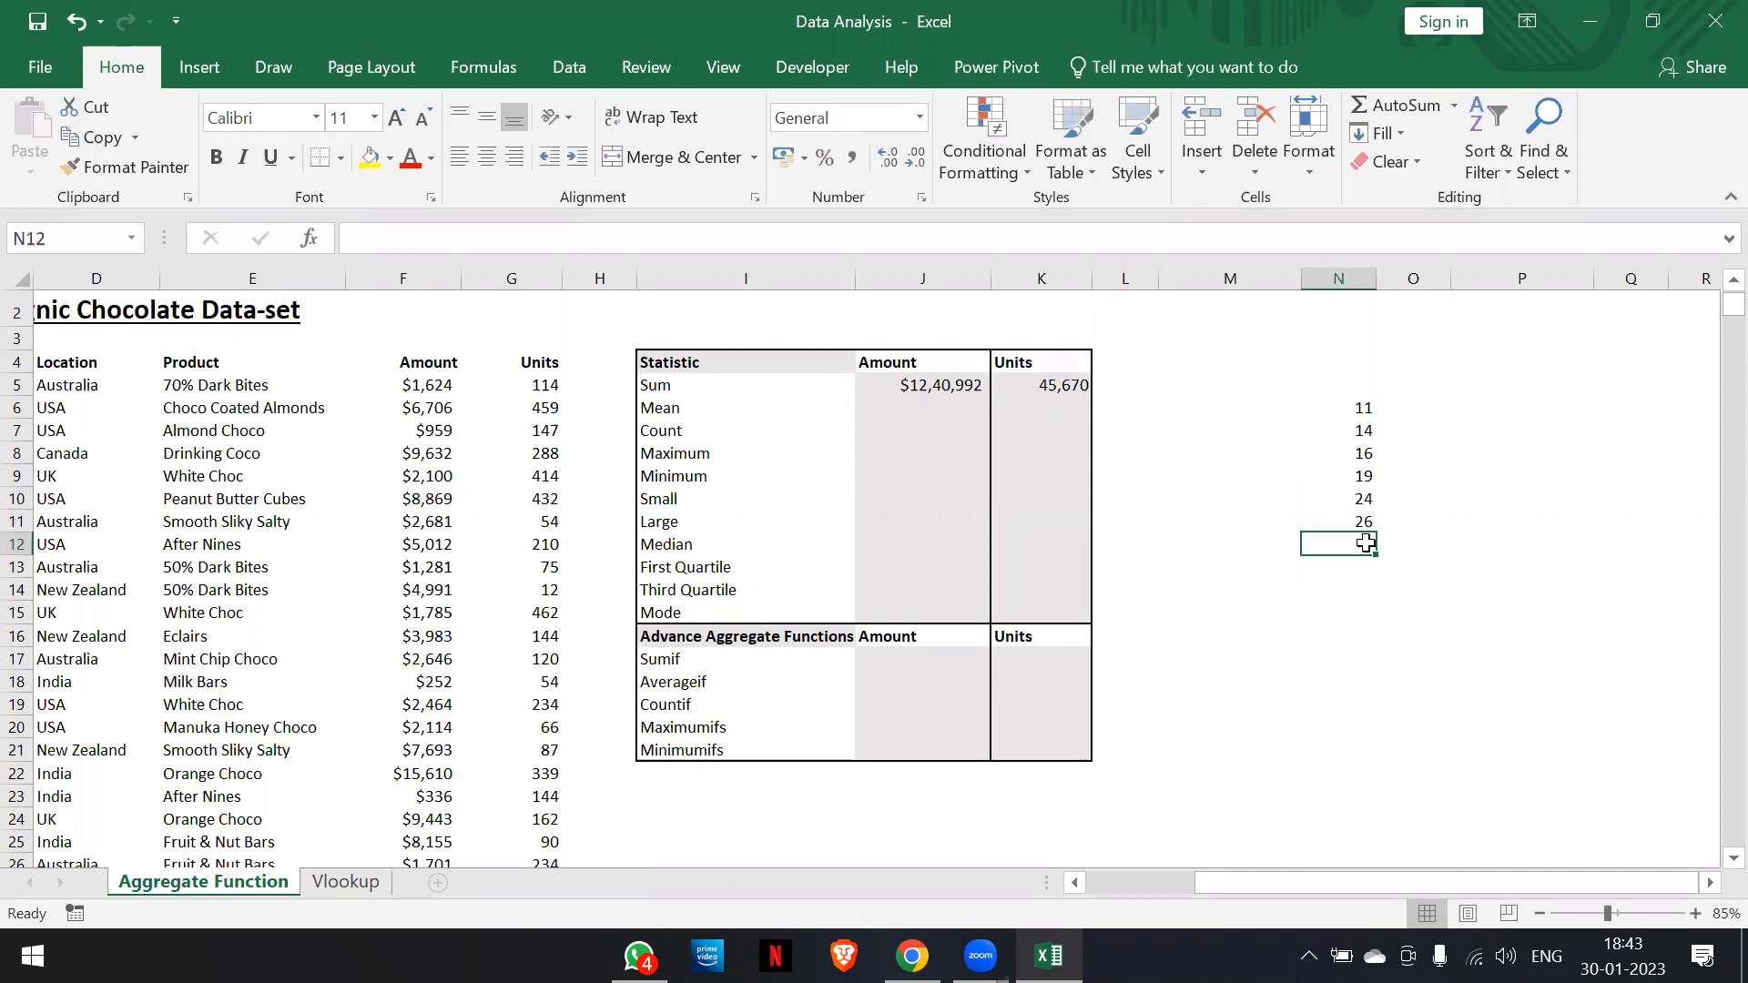
Step through the new sample values in N6:N11 to examine their order and progression
key(Up)
key(Up)
key(Up)
key(Up)
key(Up)
key(Up)
key(Down)
key(Down)
key(Down)
key(Down)
key(Up)
key(Up)
key(Up)
key(Down)
key(Down)
key(Down)
key(Down)
key(Down)
key(Down)
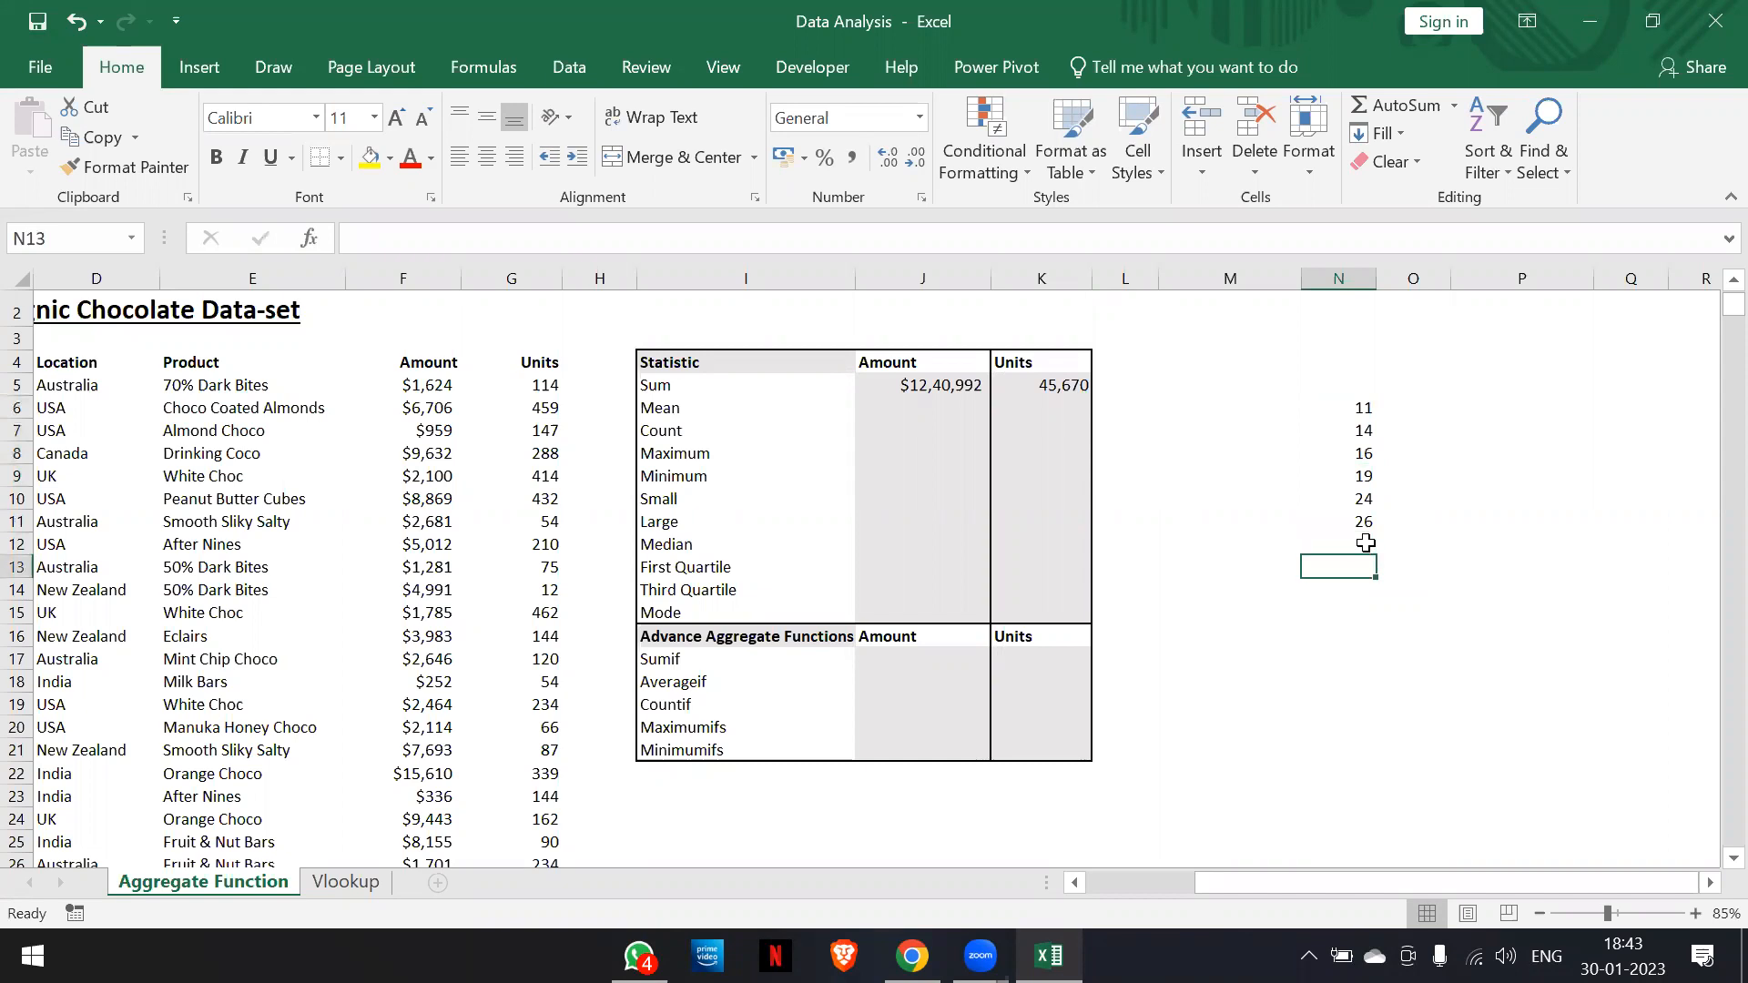
Calculate the mean of the sample values with =AVERAGE(N6:N11) in N13
text(+m)
key(BackSpace)
key(Escape)
text(=averageo)
key(BackSpace)
key(Tab)
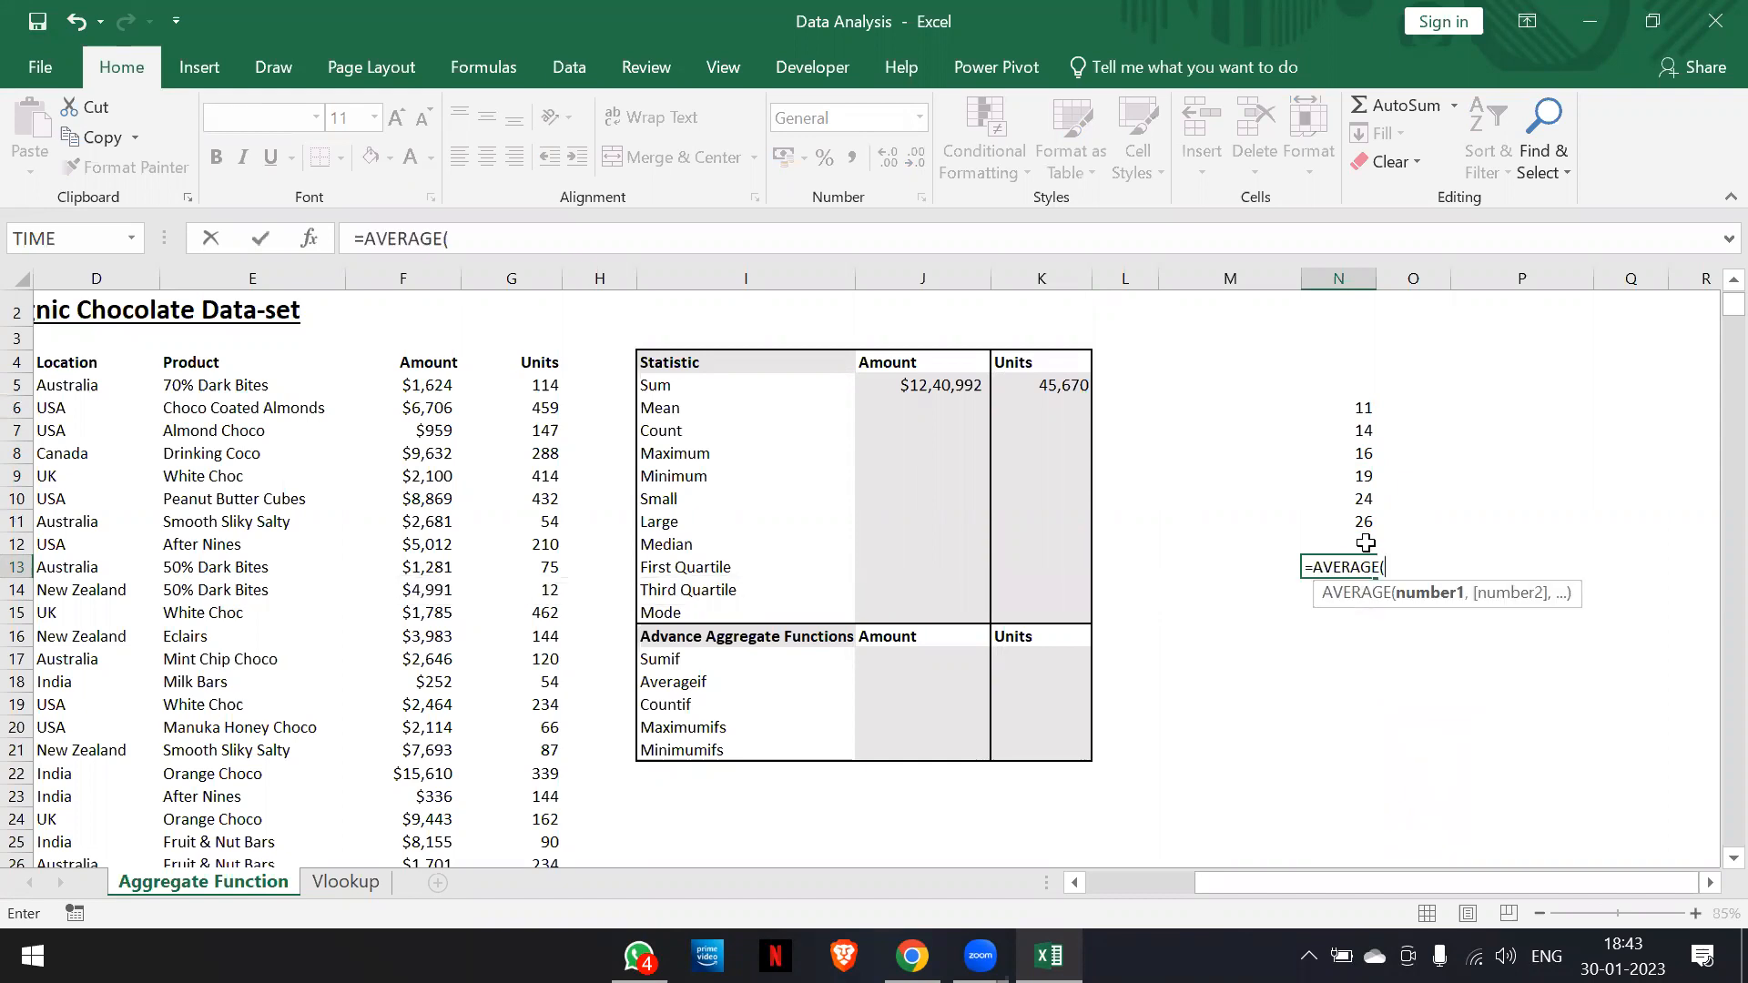
key(Up)
key(Up)
key(Up)
key(Up)
key(Up)
key(Up)
key(Up)
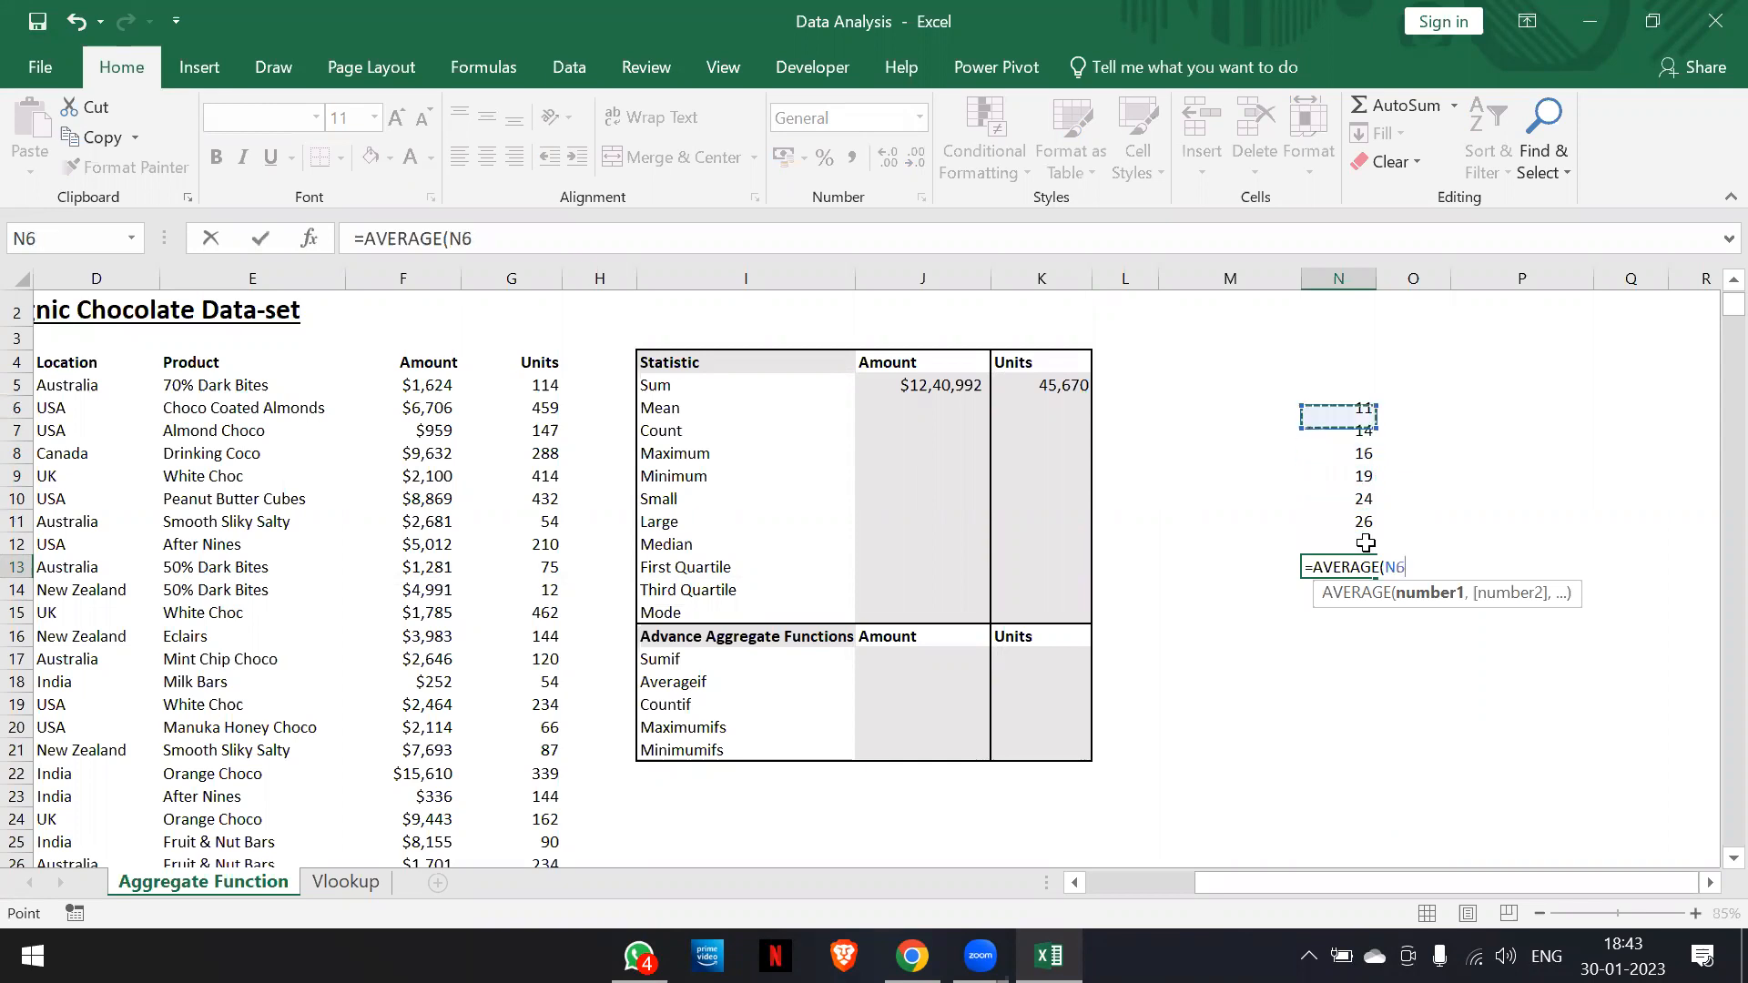
key(shift+Down)
key(shift+Down)
key(shift+Down)
key(shift+Down)
key(shift+Down)
text())
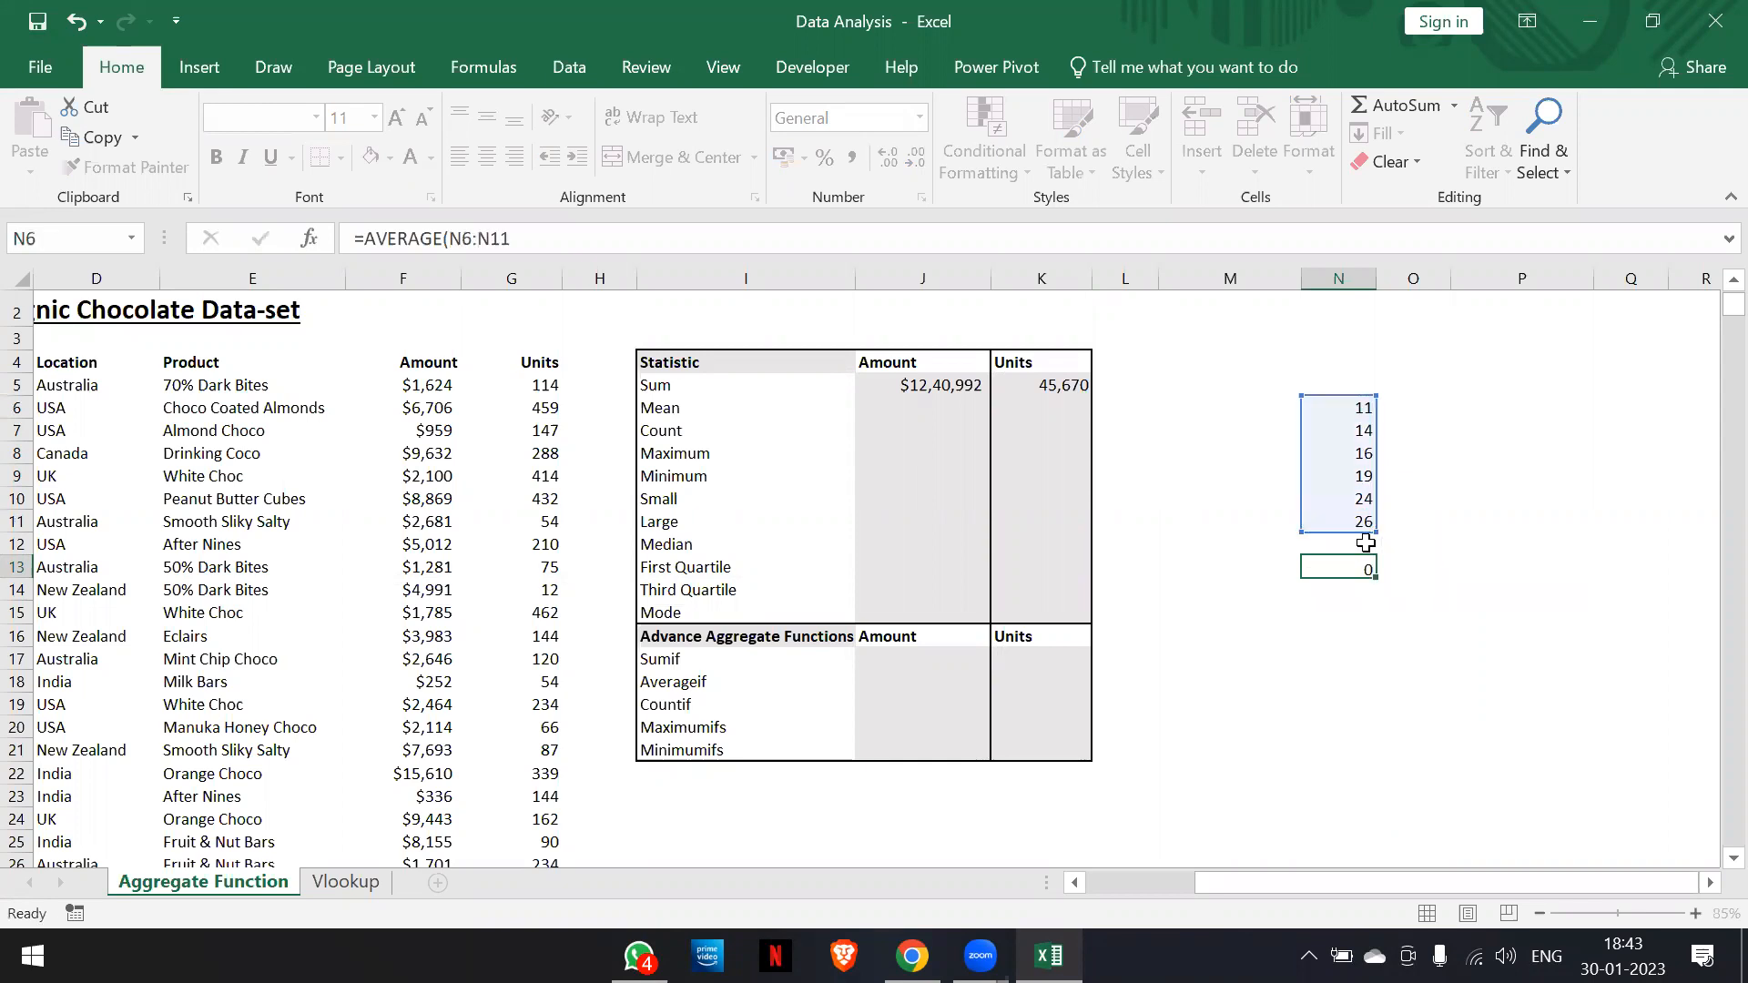
key(ctrl+Return)
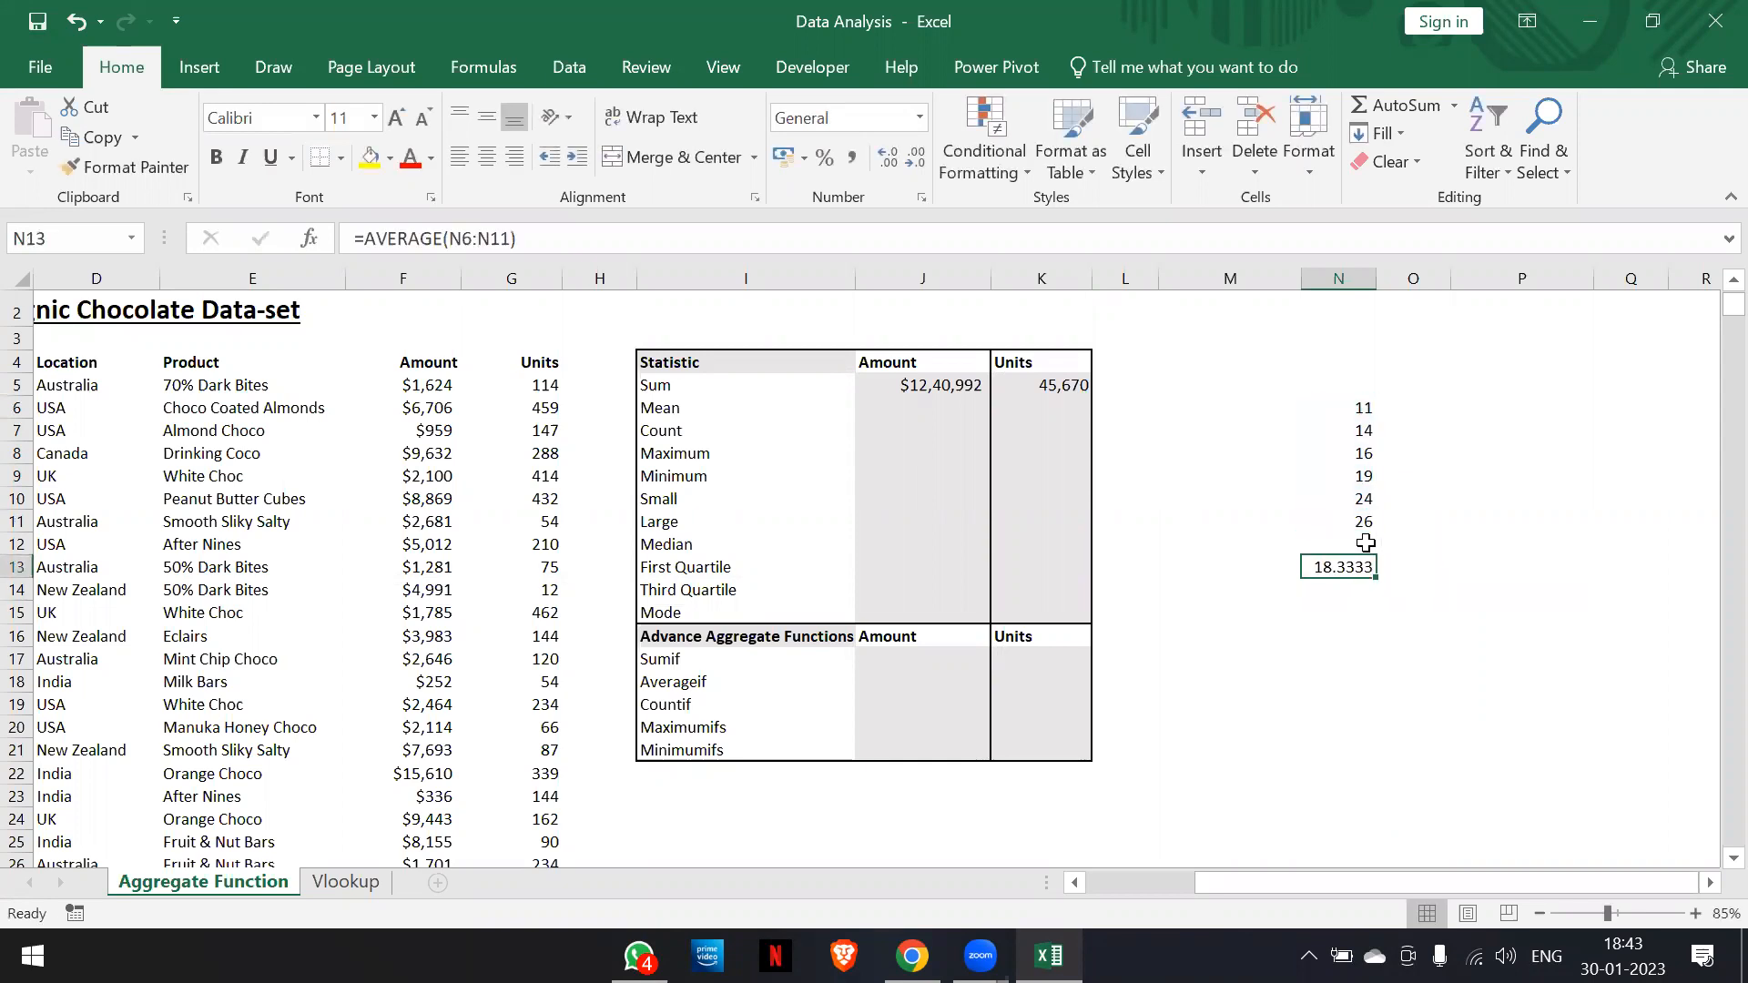
Calculate the median of the sample values with =MEDIAN(N6:N12) in O13
key(Right)
key(Right)
key(Left)
key(Right)
key(Left)
text(=median)
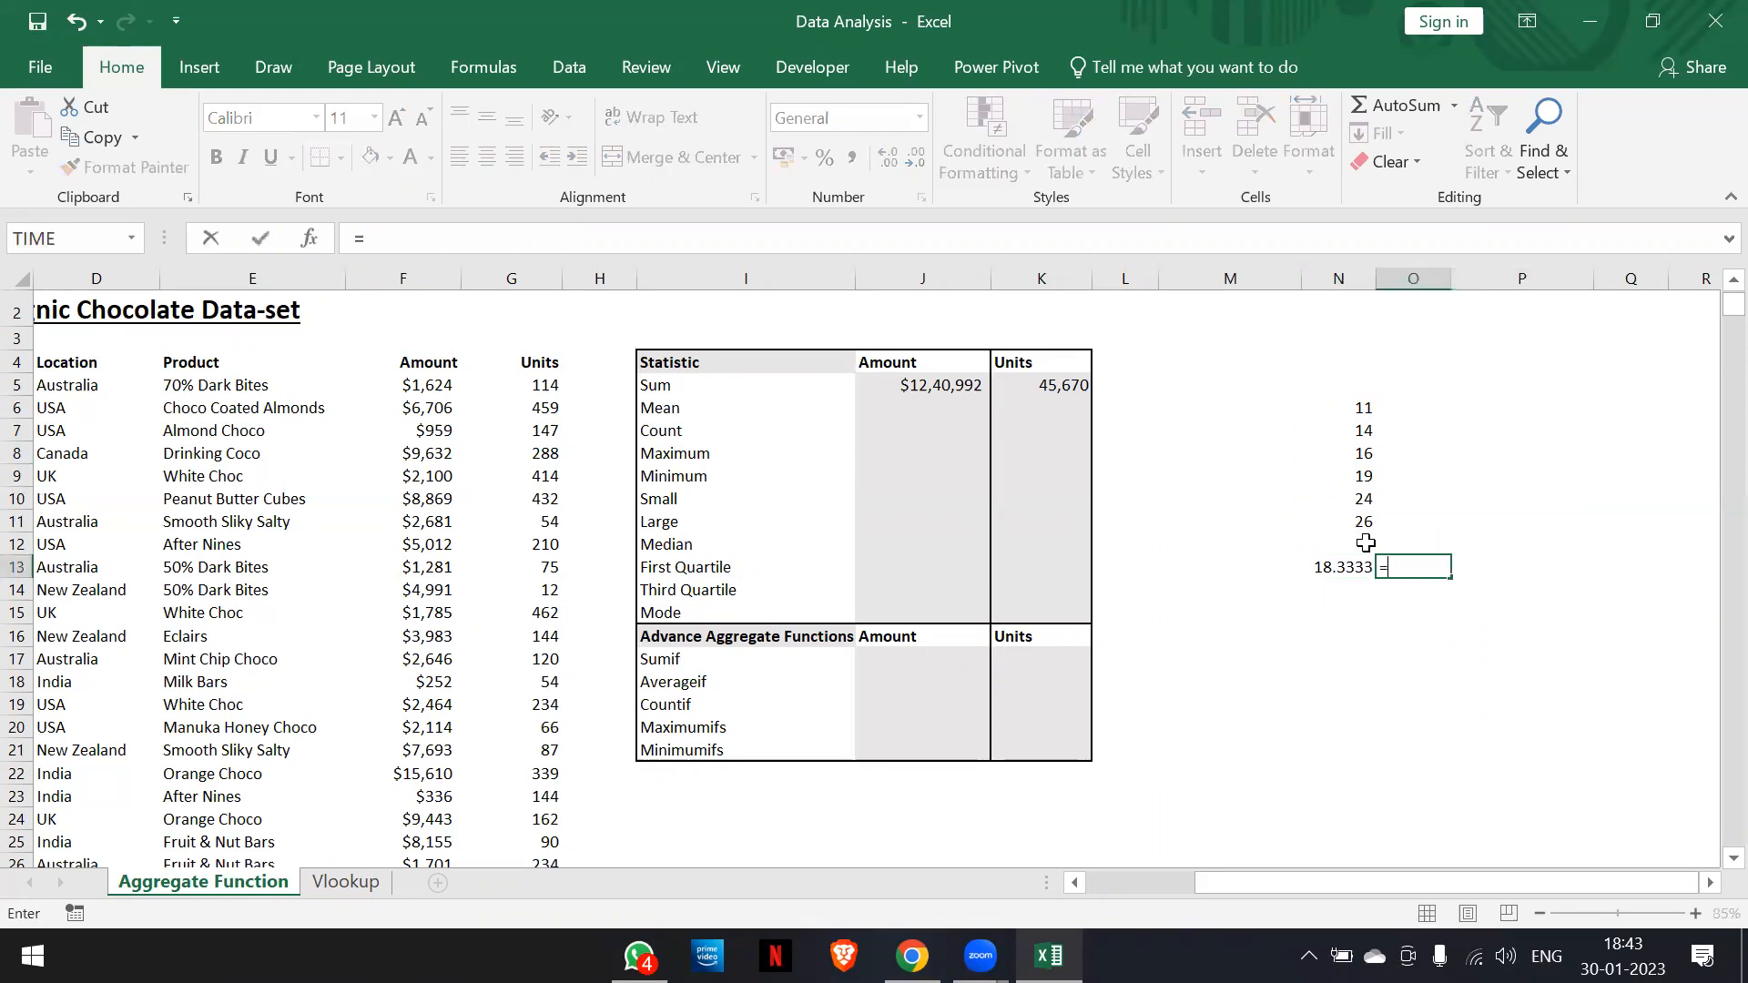
key(Tab)
key(Left)
key(Up)
key(shift+Up)
key(shift+Up)
key(shift+Up)
key(shift+Up)
key(shift+Up)
key(shift+Up)
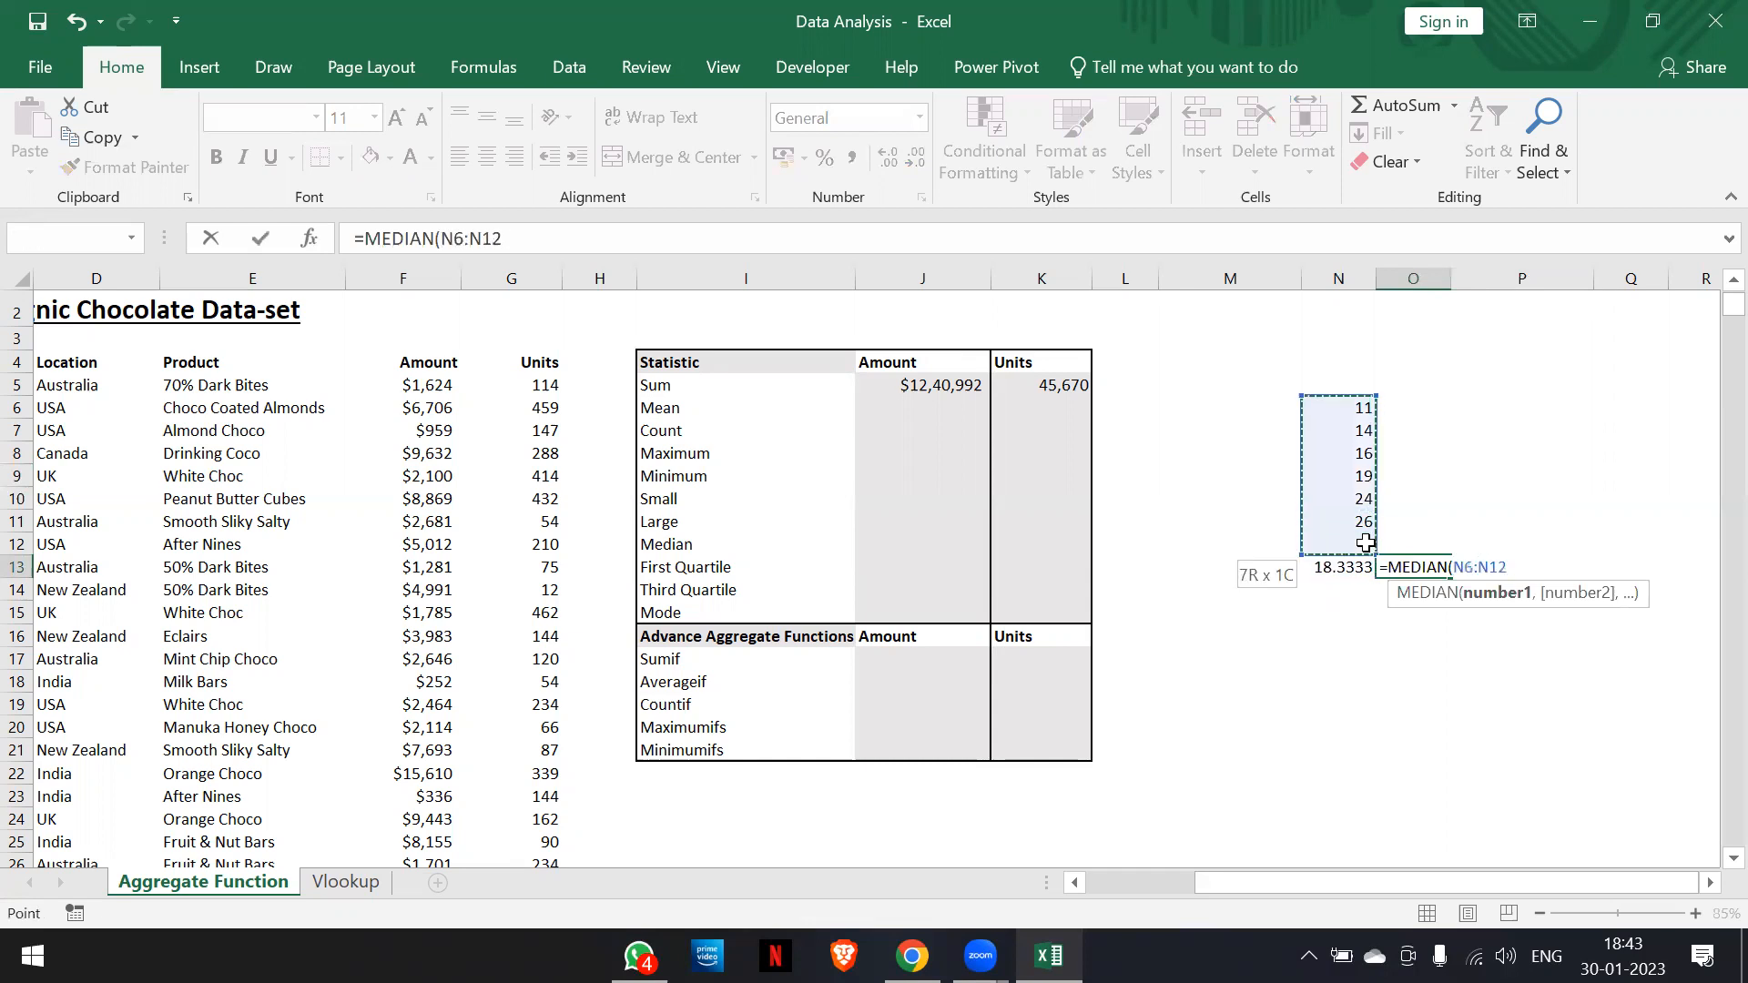
key(Return)
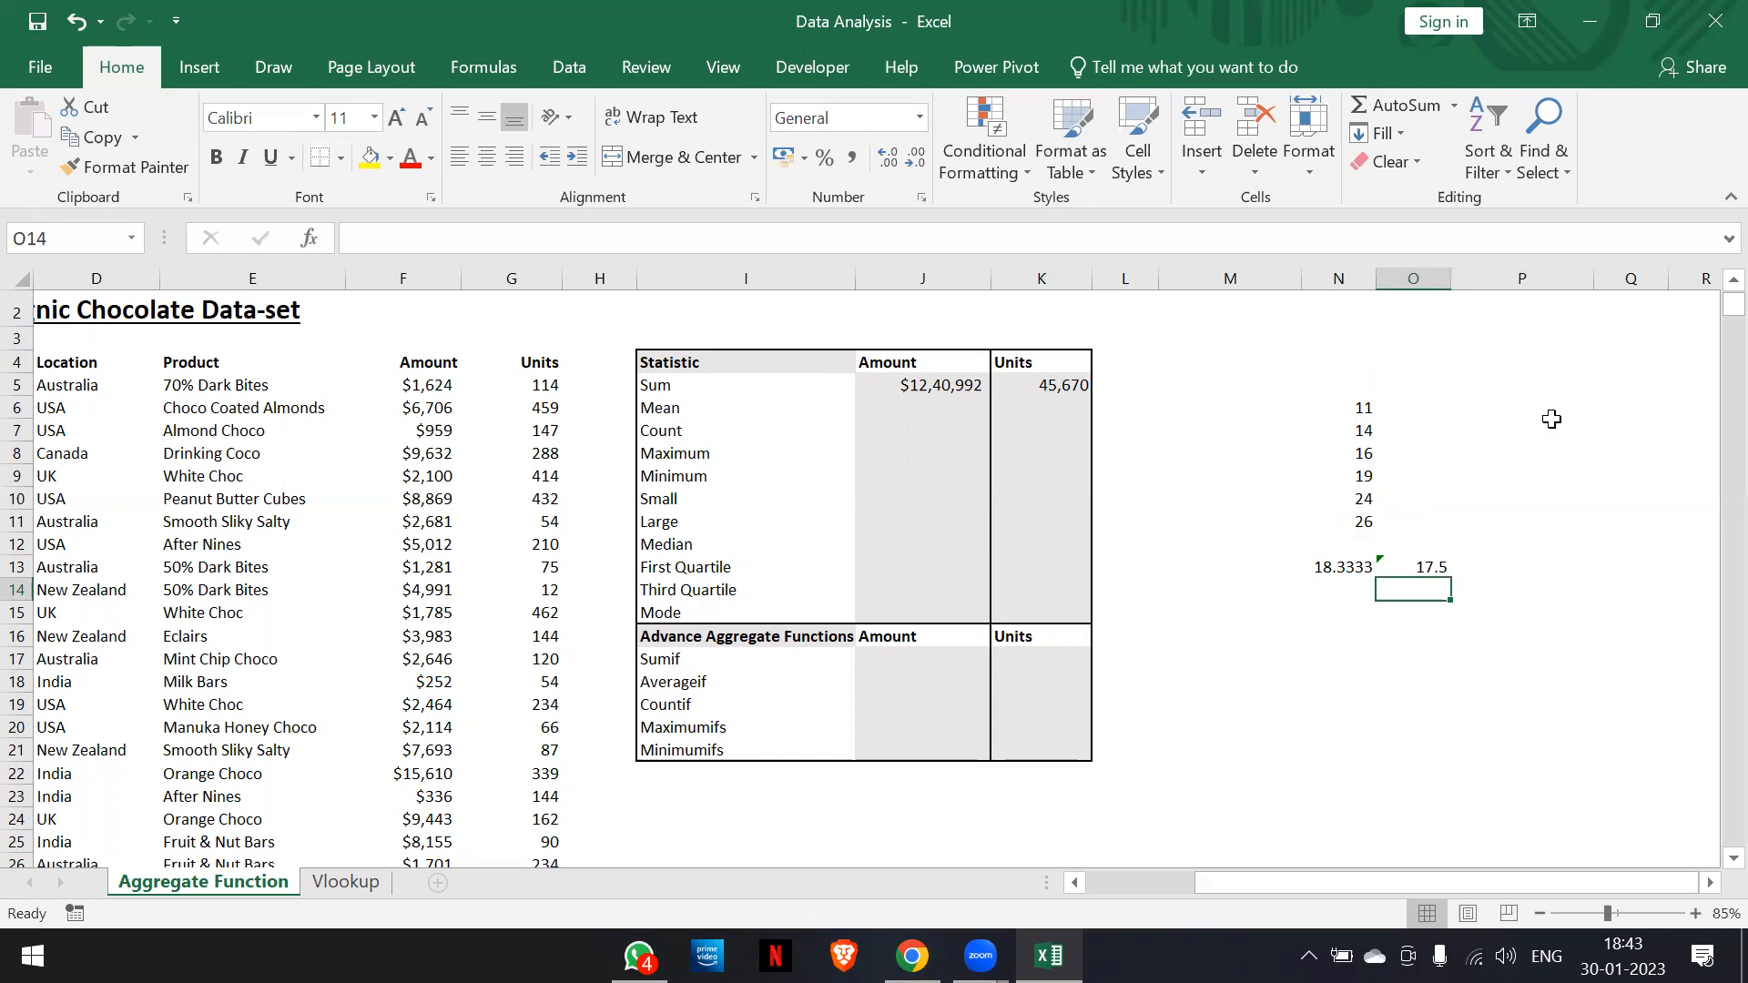
Delete the two largest sample values, 26 and 24, from cells N11 and N10
click(1351, 521)
key(Delete)
key(Up)
key(Delete)
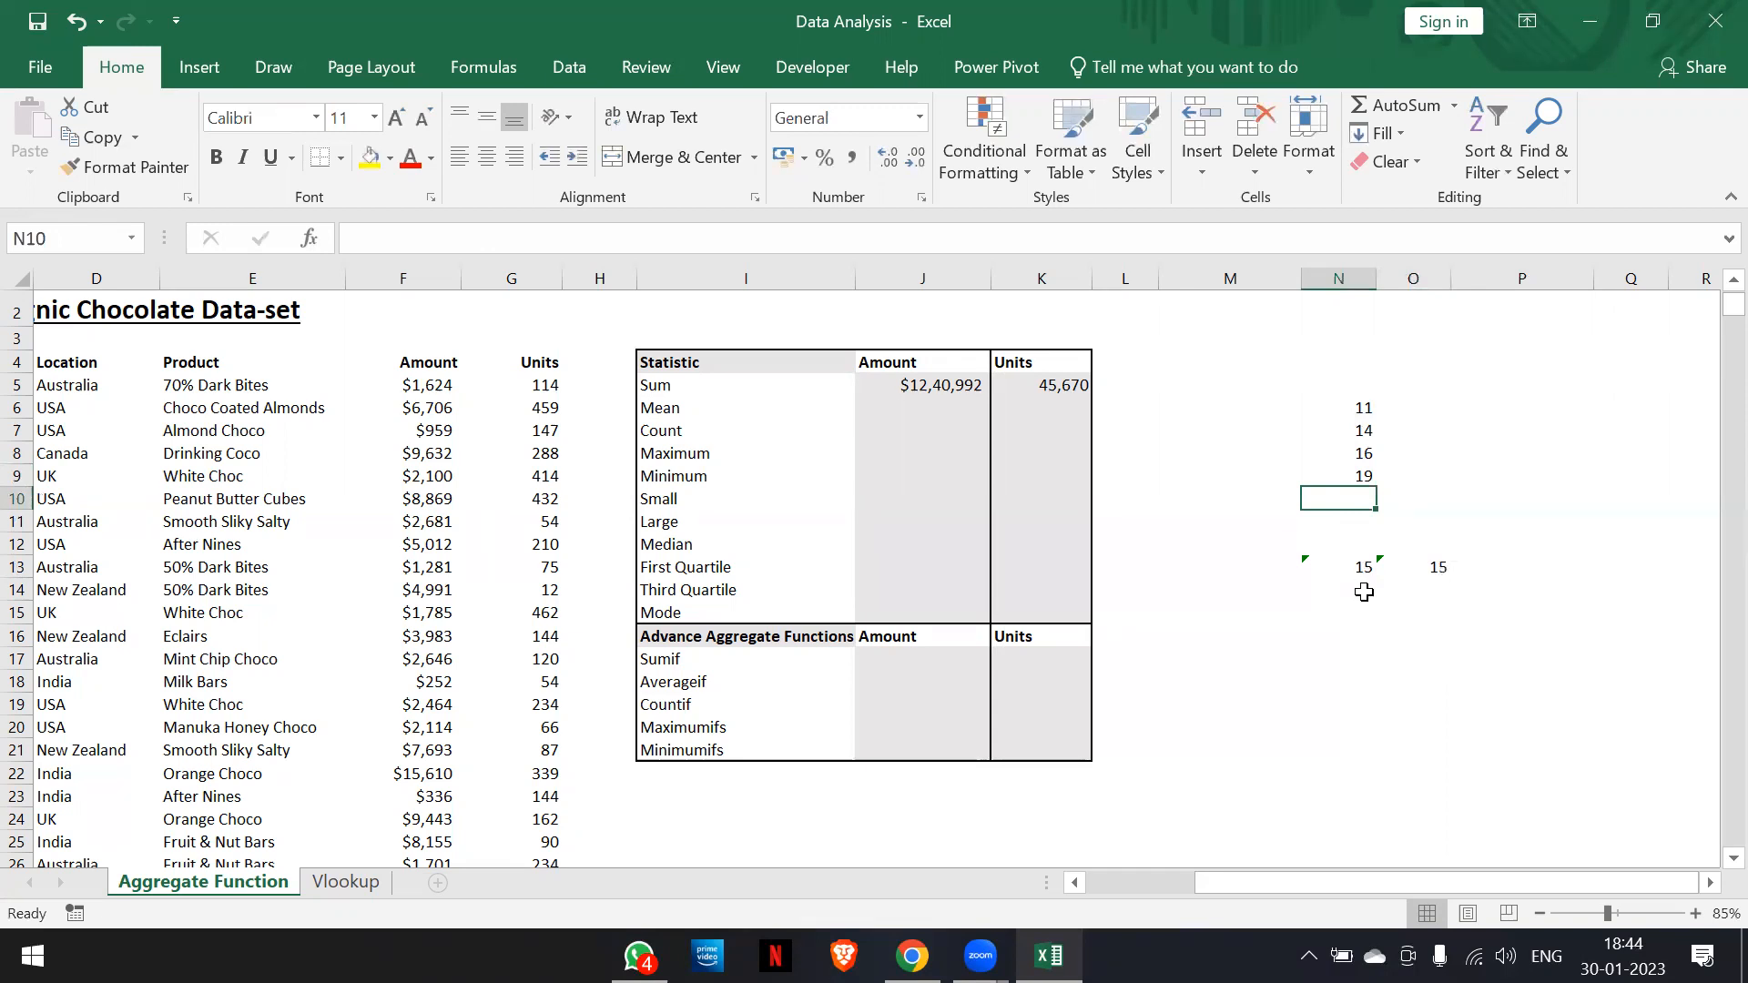
Clear the remaining sample values in N6:N9 and the mean and median formulas in N13:O13
key(shift+Up)
key(shift+Up)
key(shift+Up)
key(shift+Up)
key(Delete)
key(Down)
key(Down)
key(Down)
key(shift+Right)
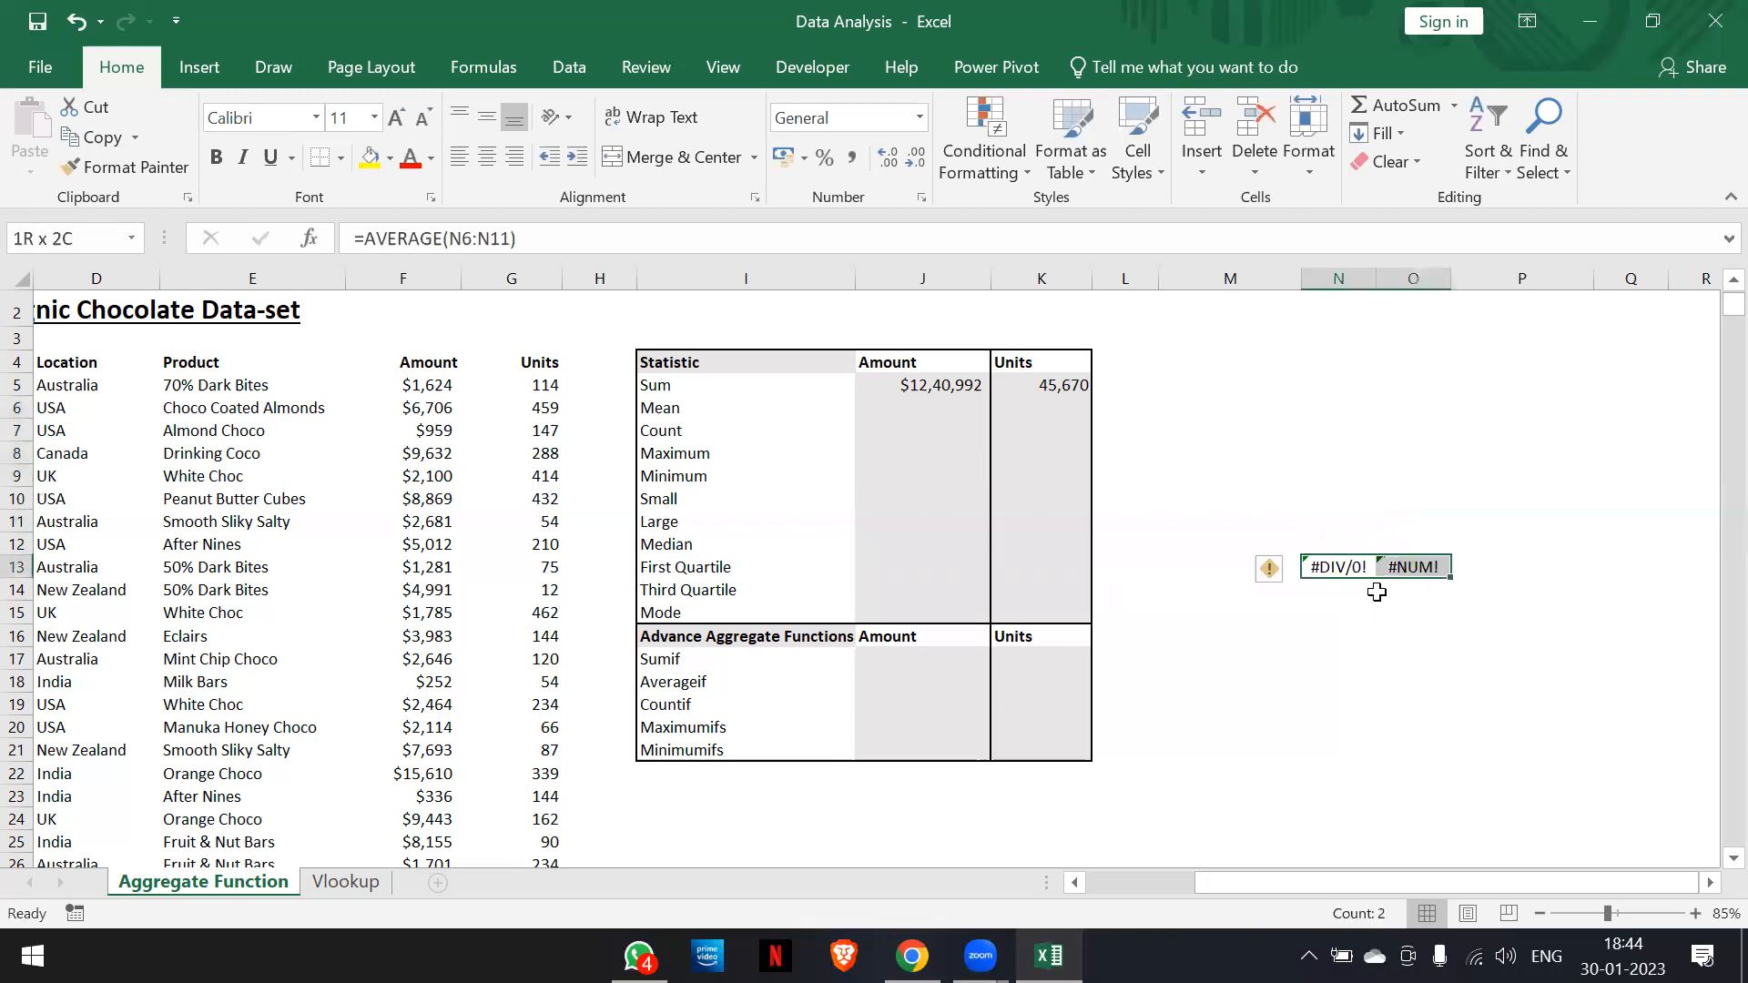
key(Delete)
Calculate the mean of the Amount column with =AVERAGE(F5:F304) in J6 of the statistics table
key(Left)
key(Left)
key(Left)
key(Left)
key(Up)
key(Up)
key(Up)
key(Up)
key(Up)
key(Up)
key(Up)
key(Up)
key(Down)
text(=)
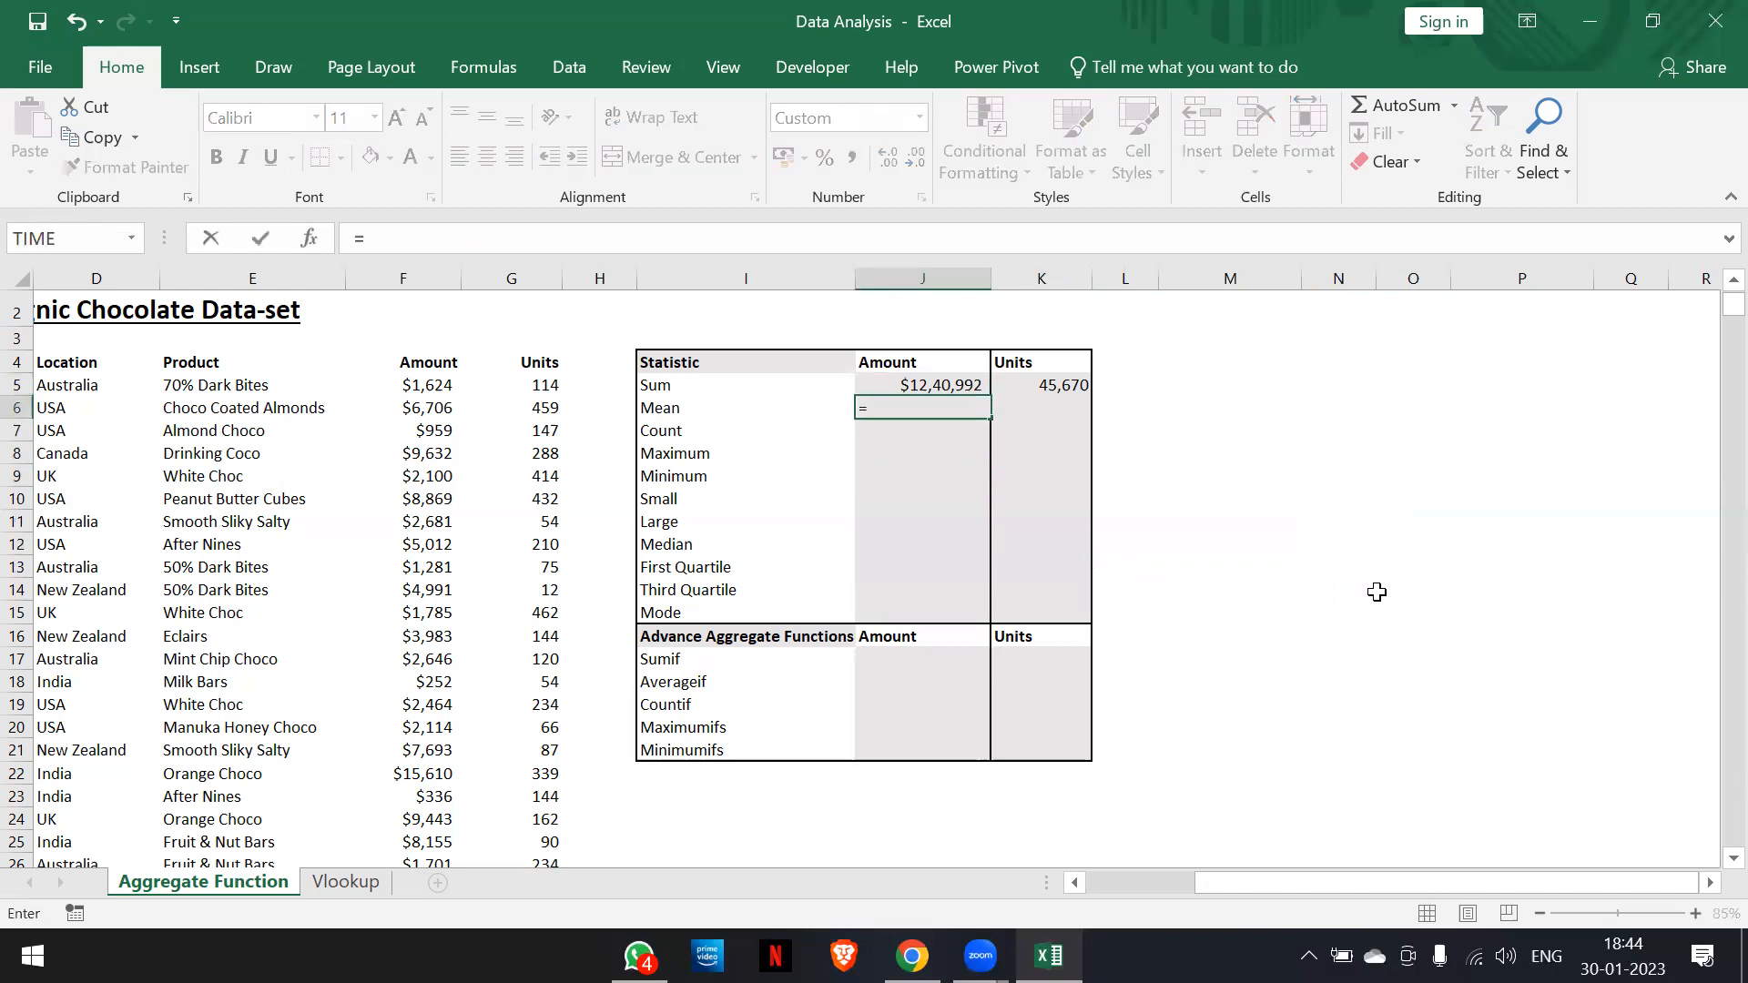
text(averagwe)
key(BackSpace)
key(BackSpace)
text(e)
key(Tab)
key(Left)
key(Left)
key(Left)
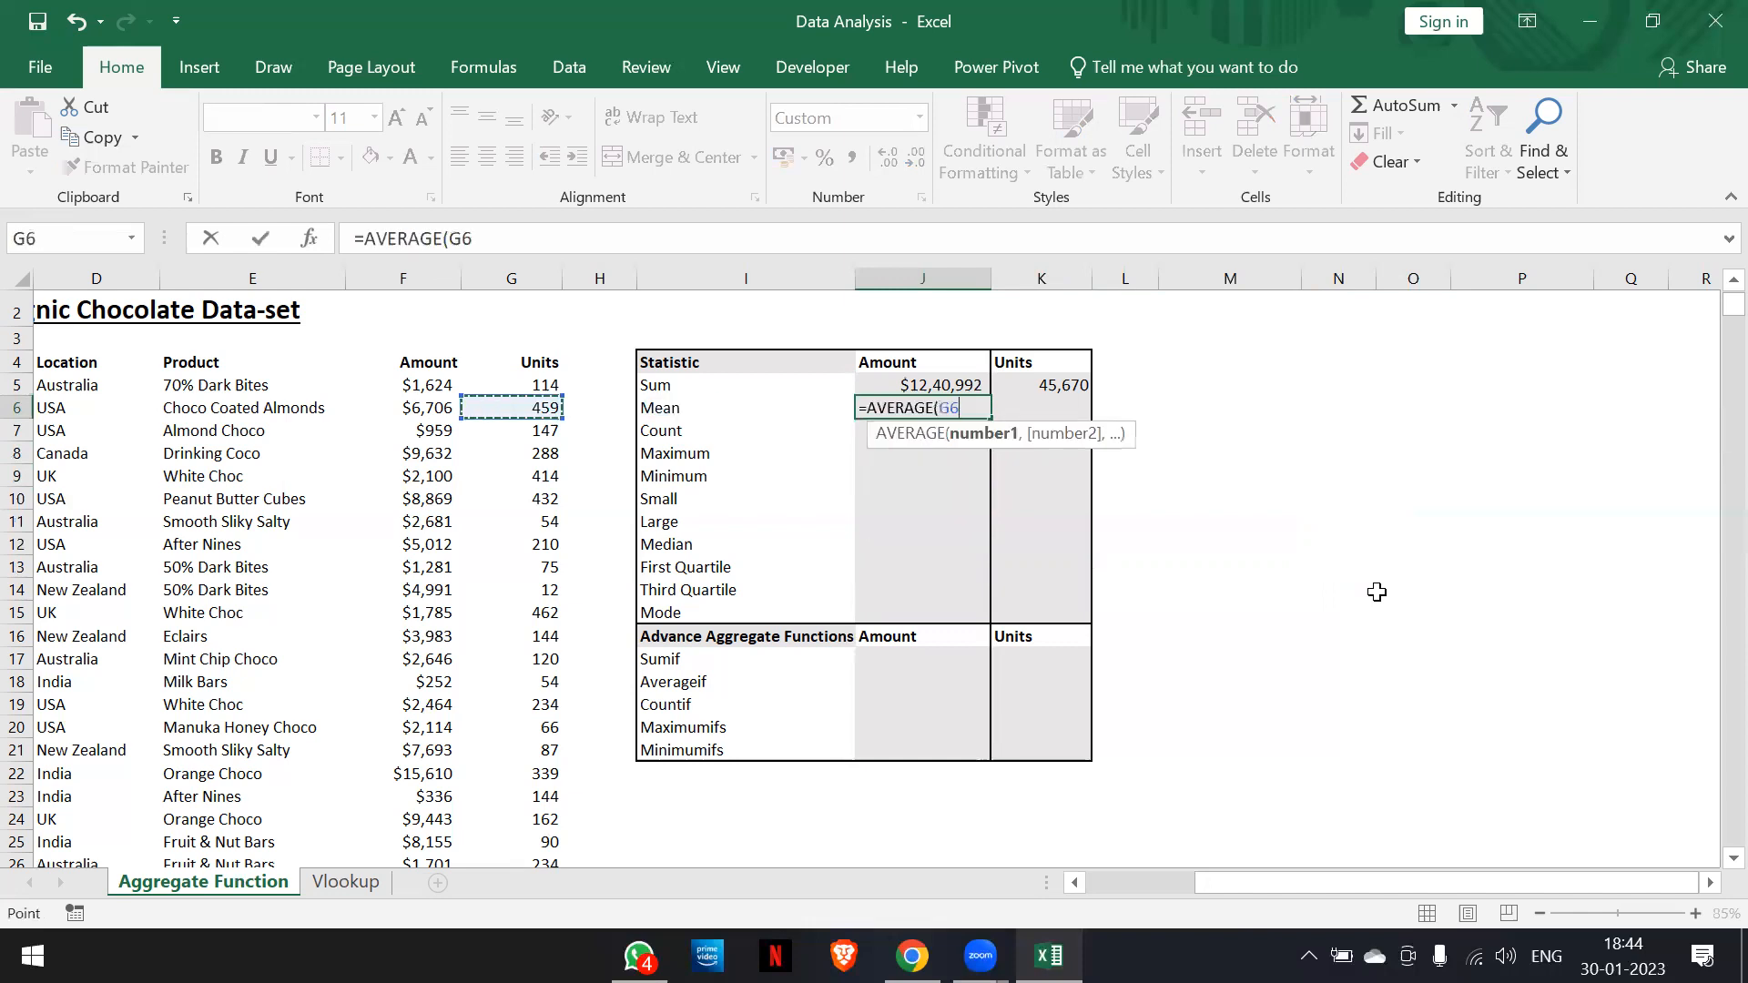
key(Left)
key(Up)
key(ctrl+shift+Down)
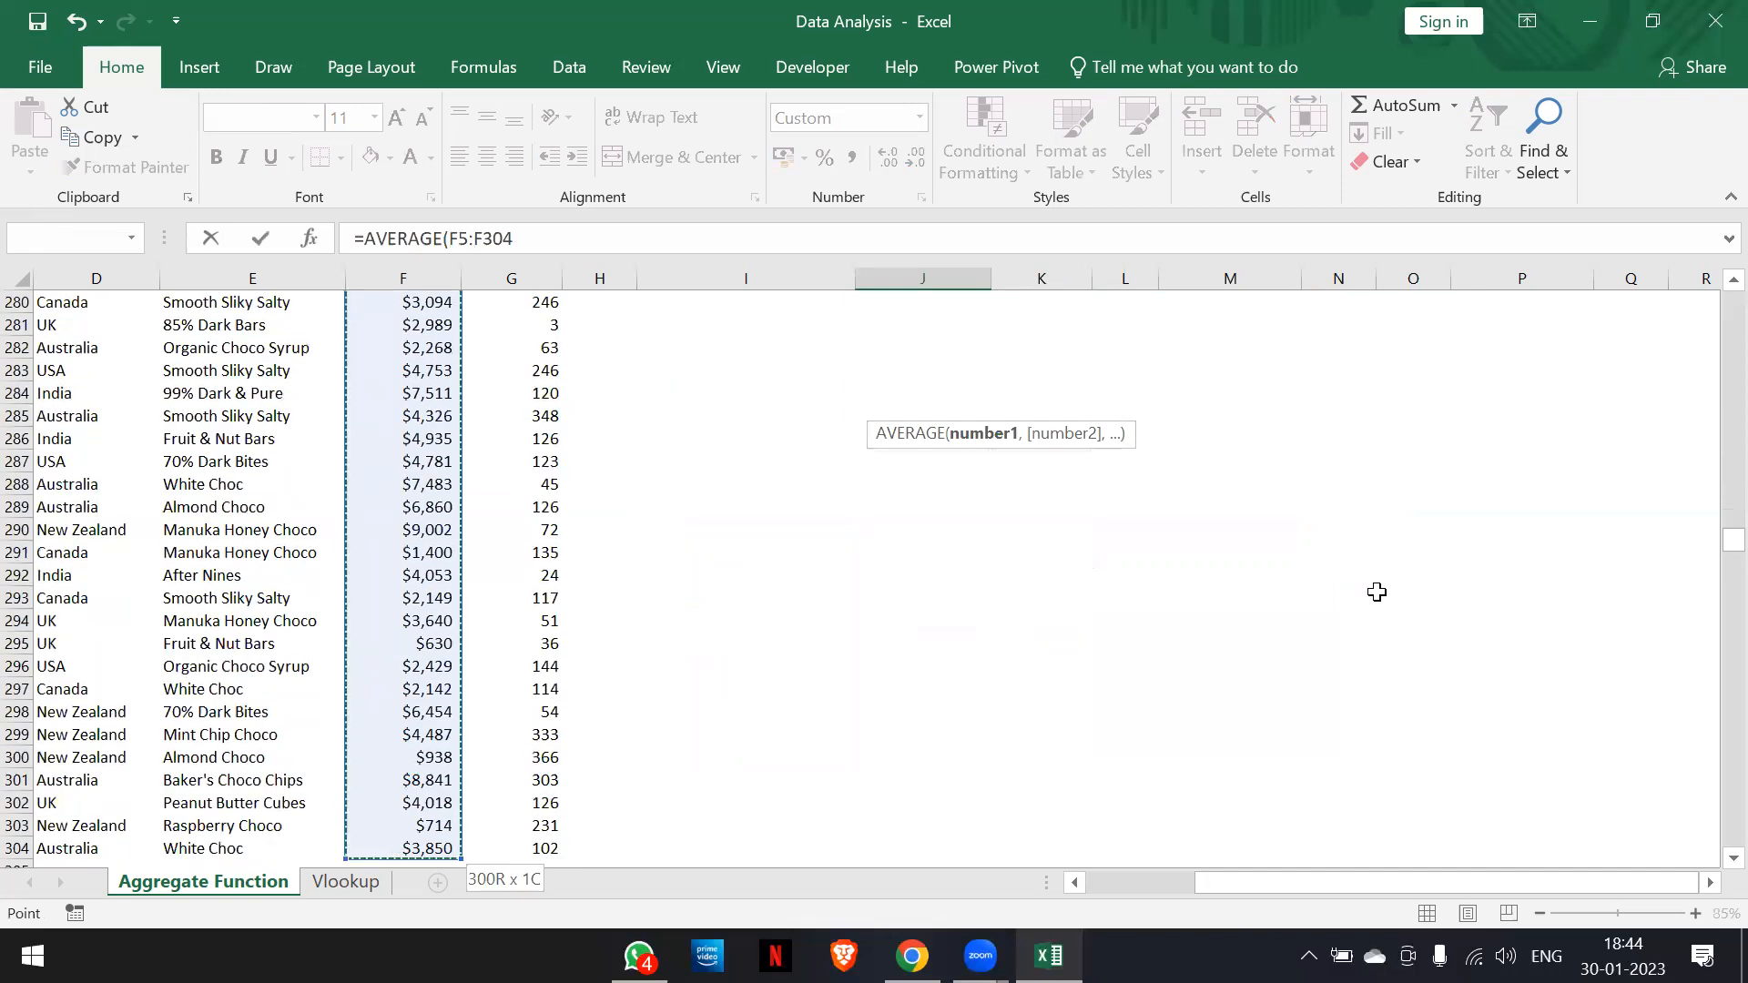
text())
key(Escape)
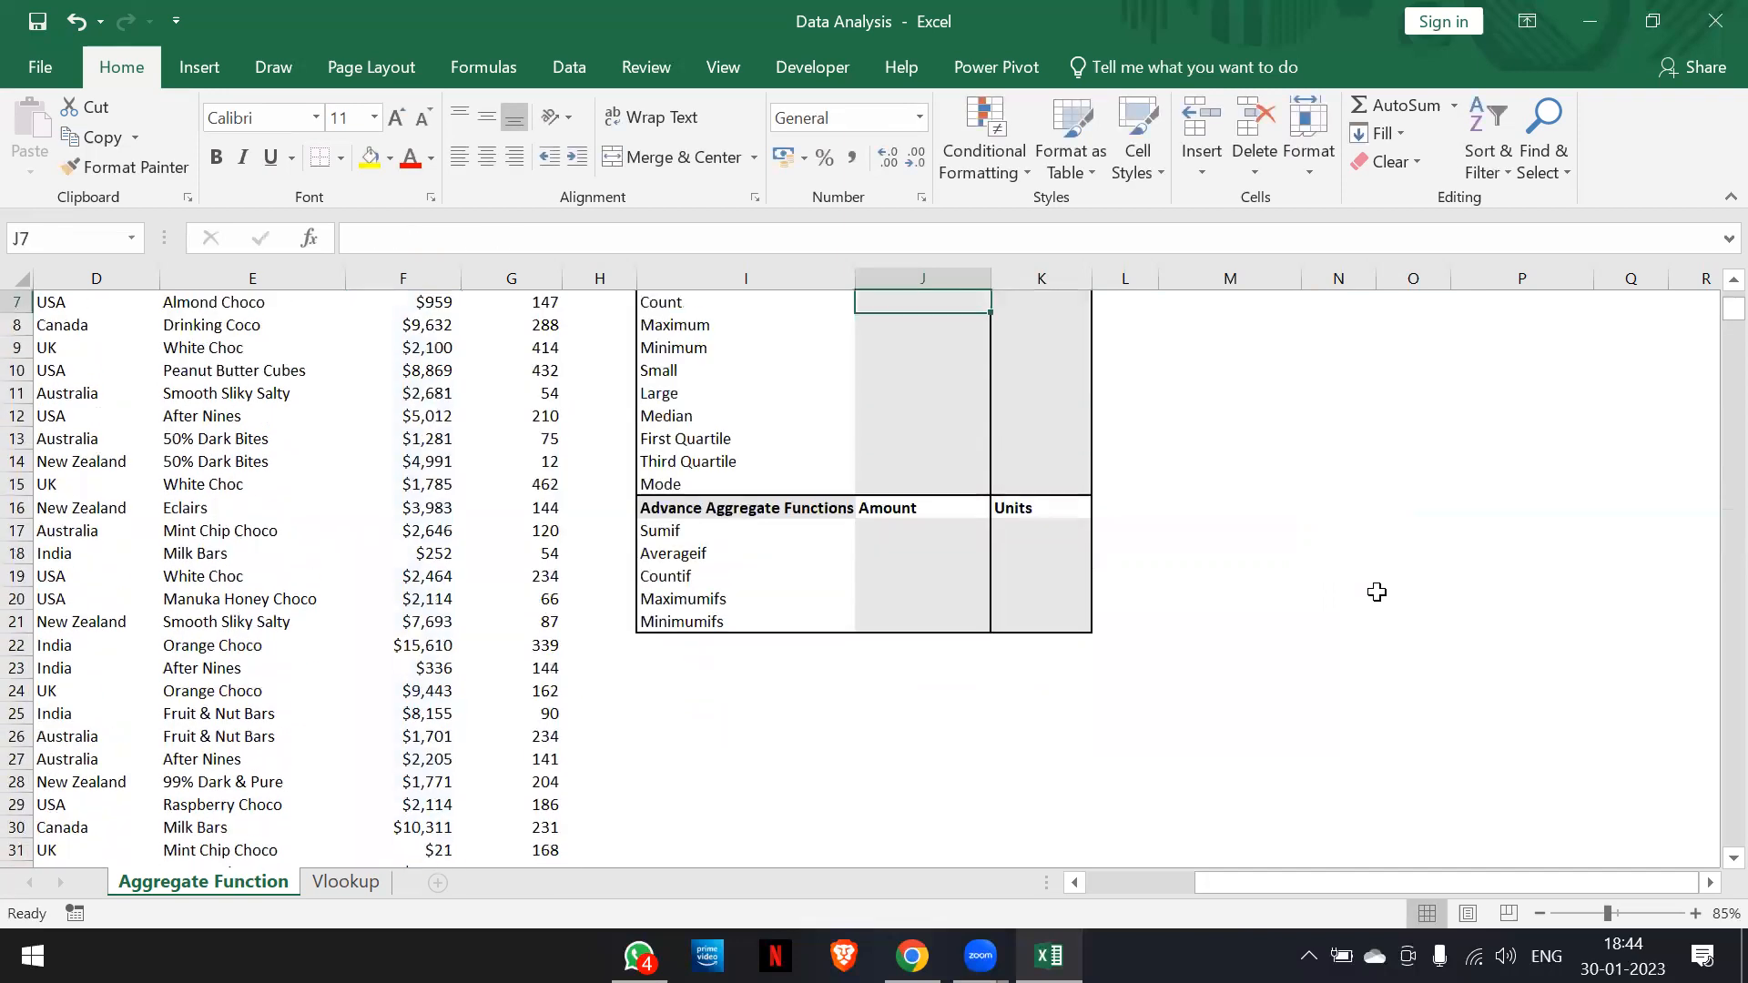
scroll(1377, 592, up, 2)
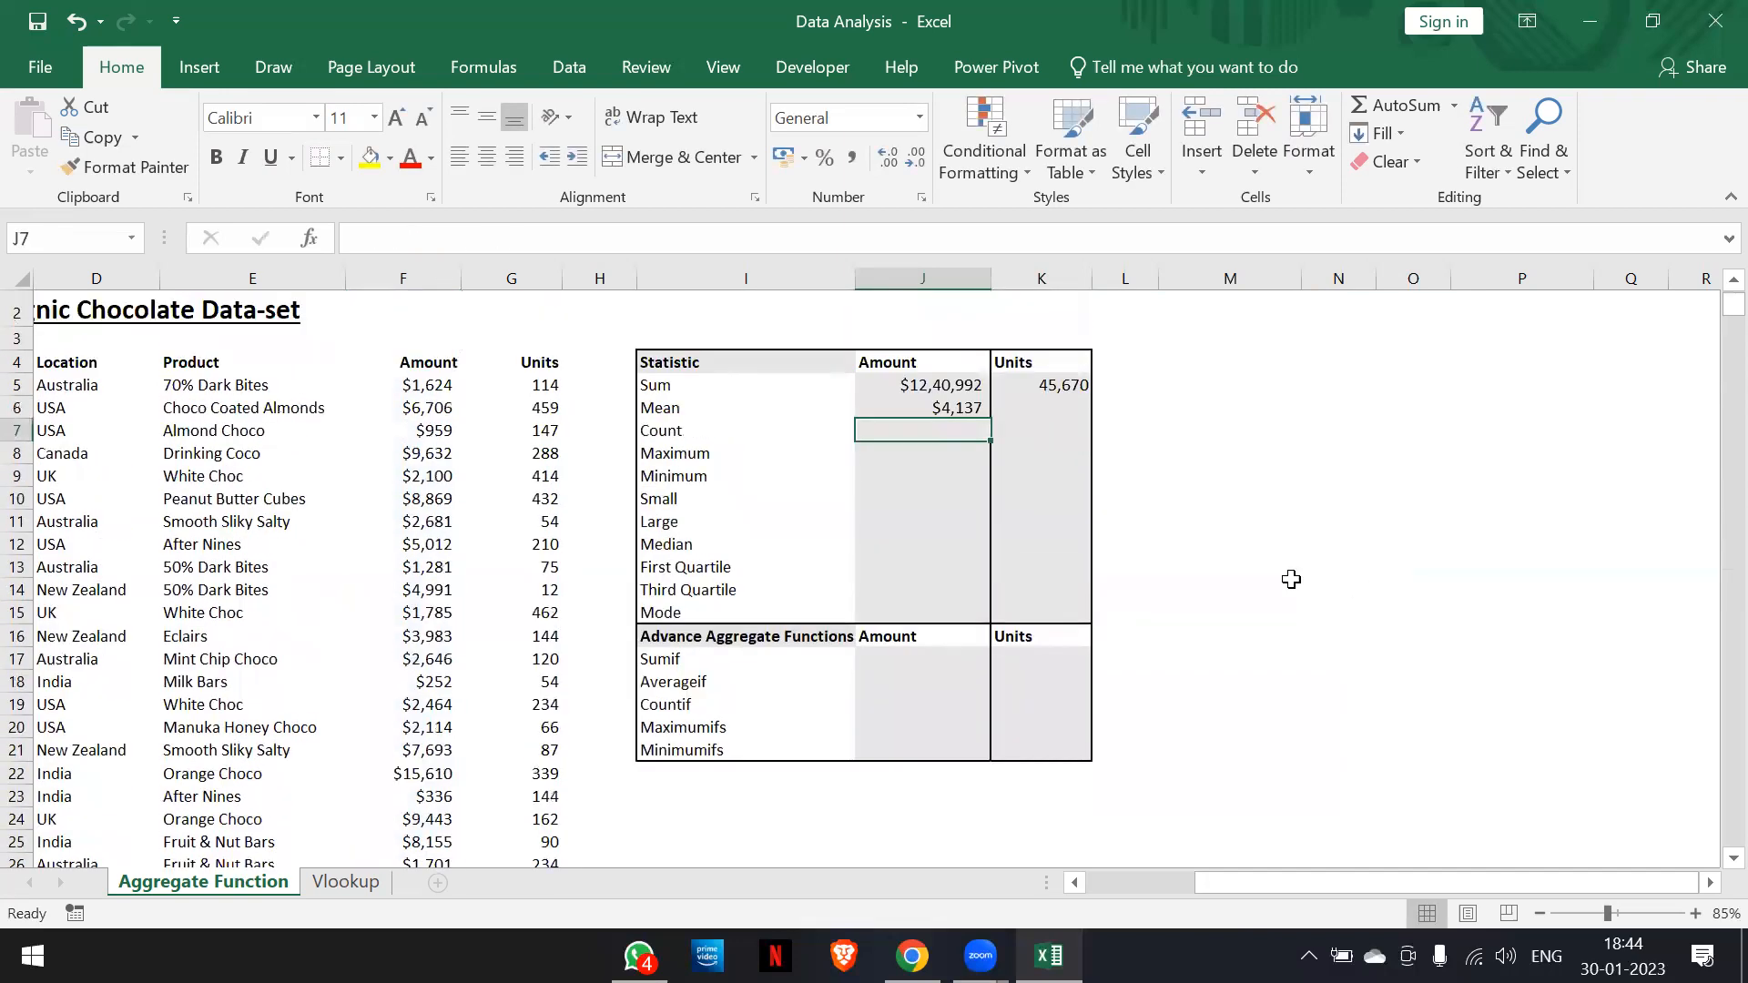
click(956, 409)
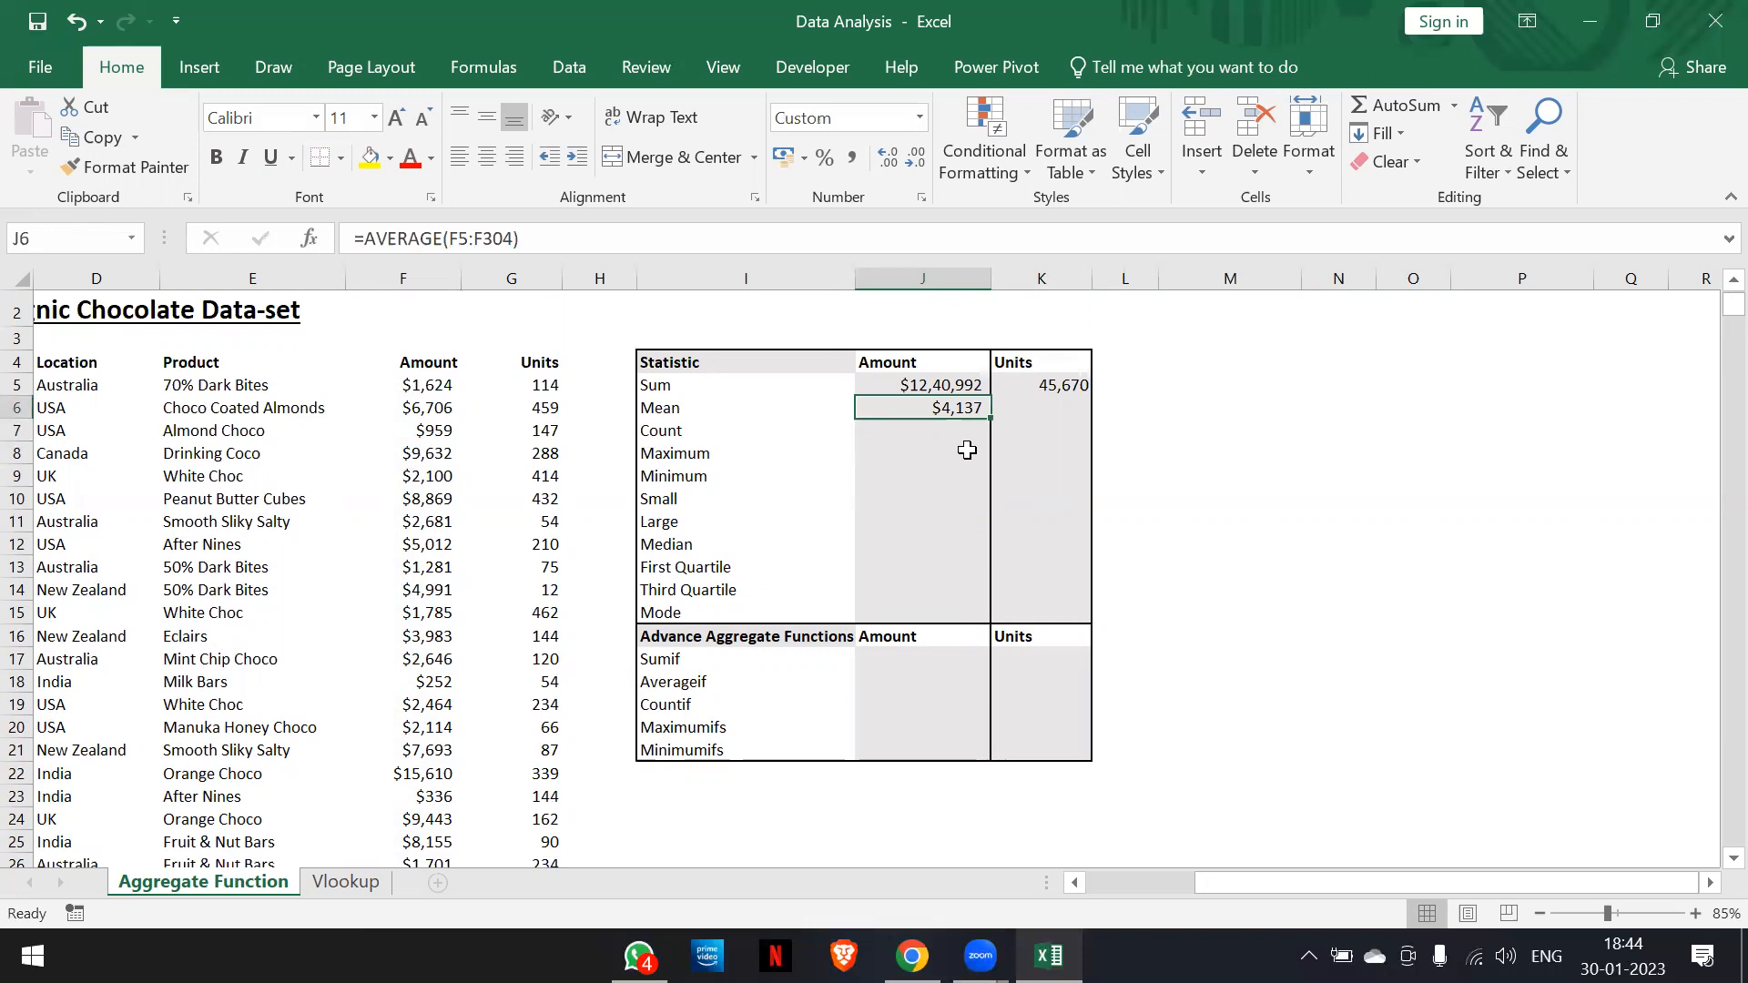
Calculate the mean of the Units column with =AVERAGE(G5:G304) in K6 of the statistics table
click(1019, 410)
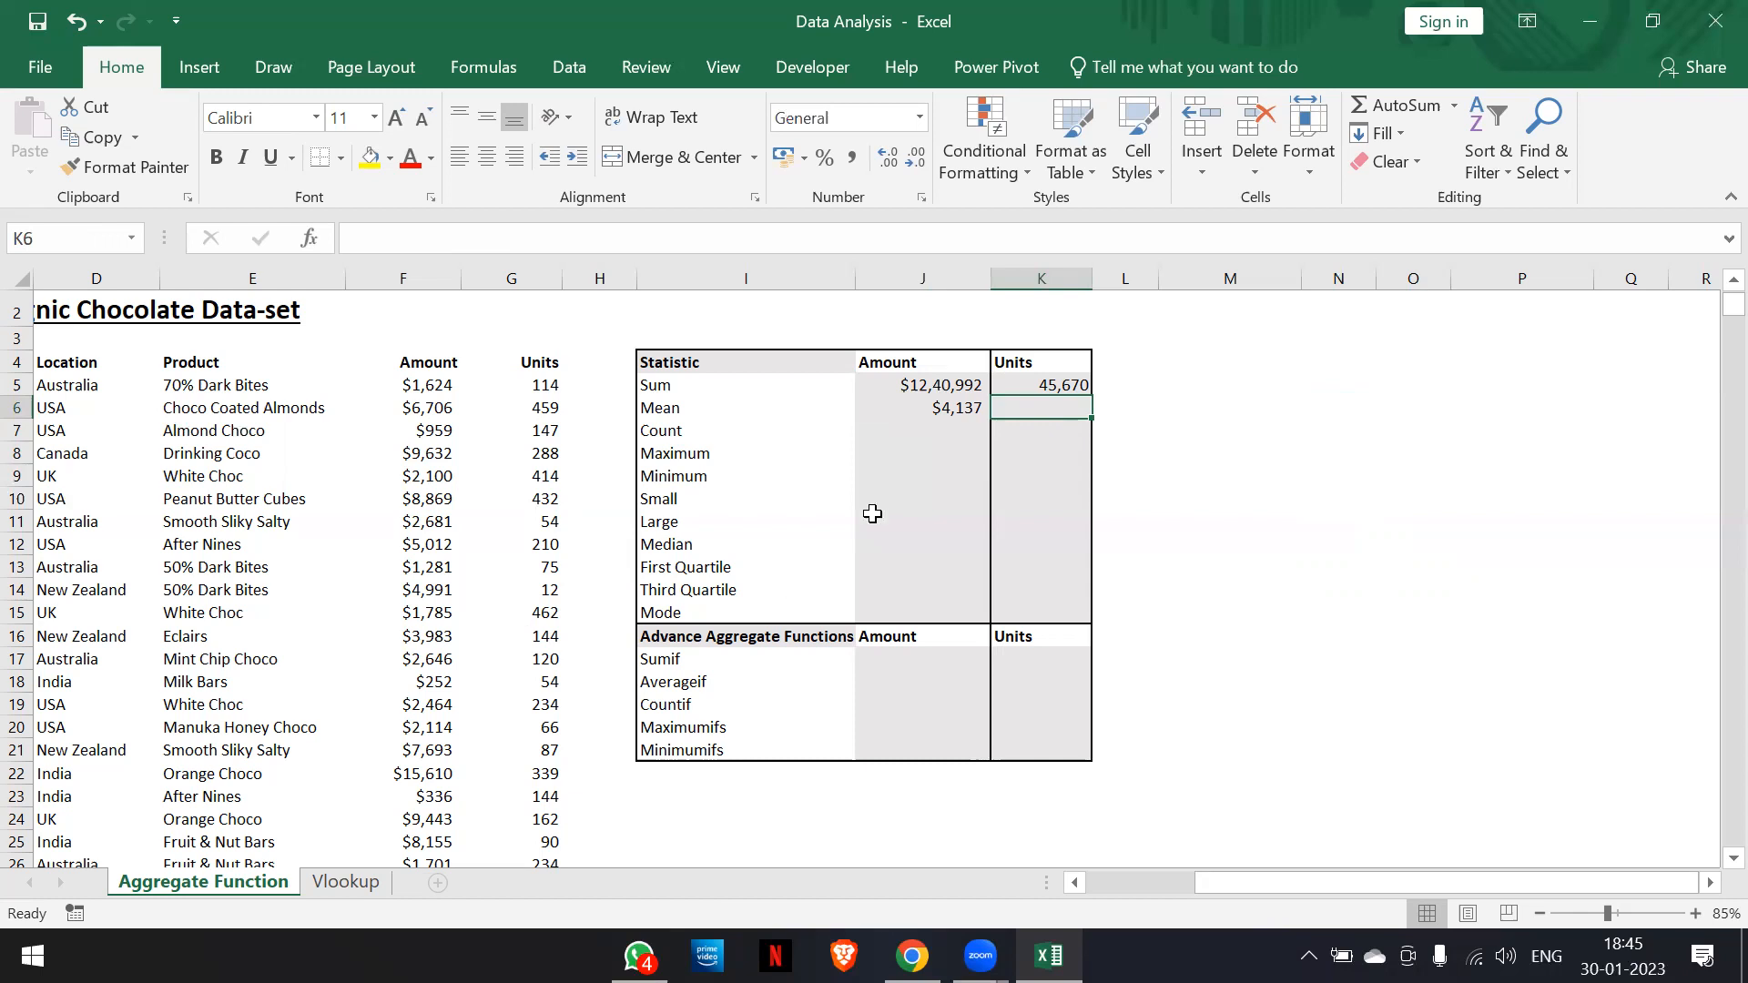
text(=average)
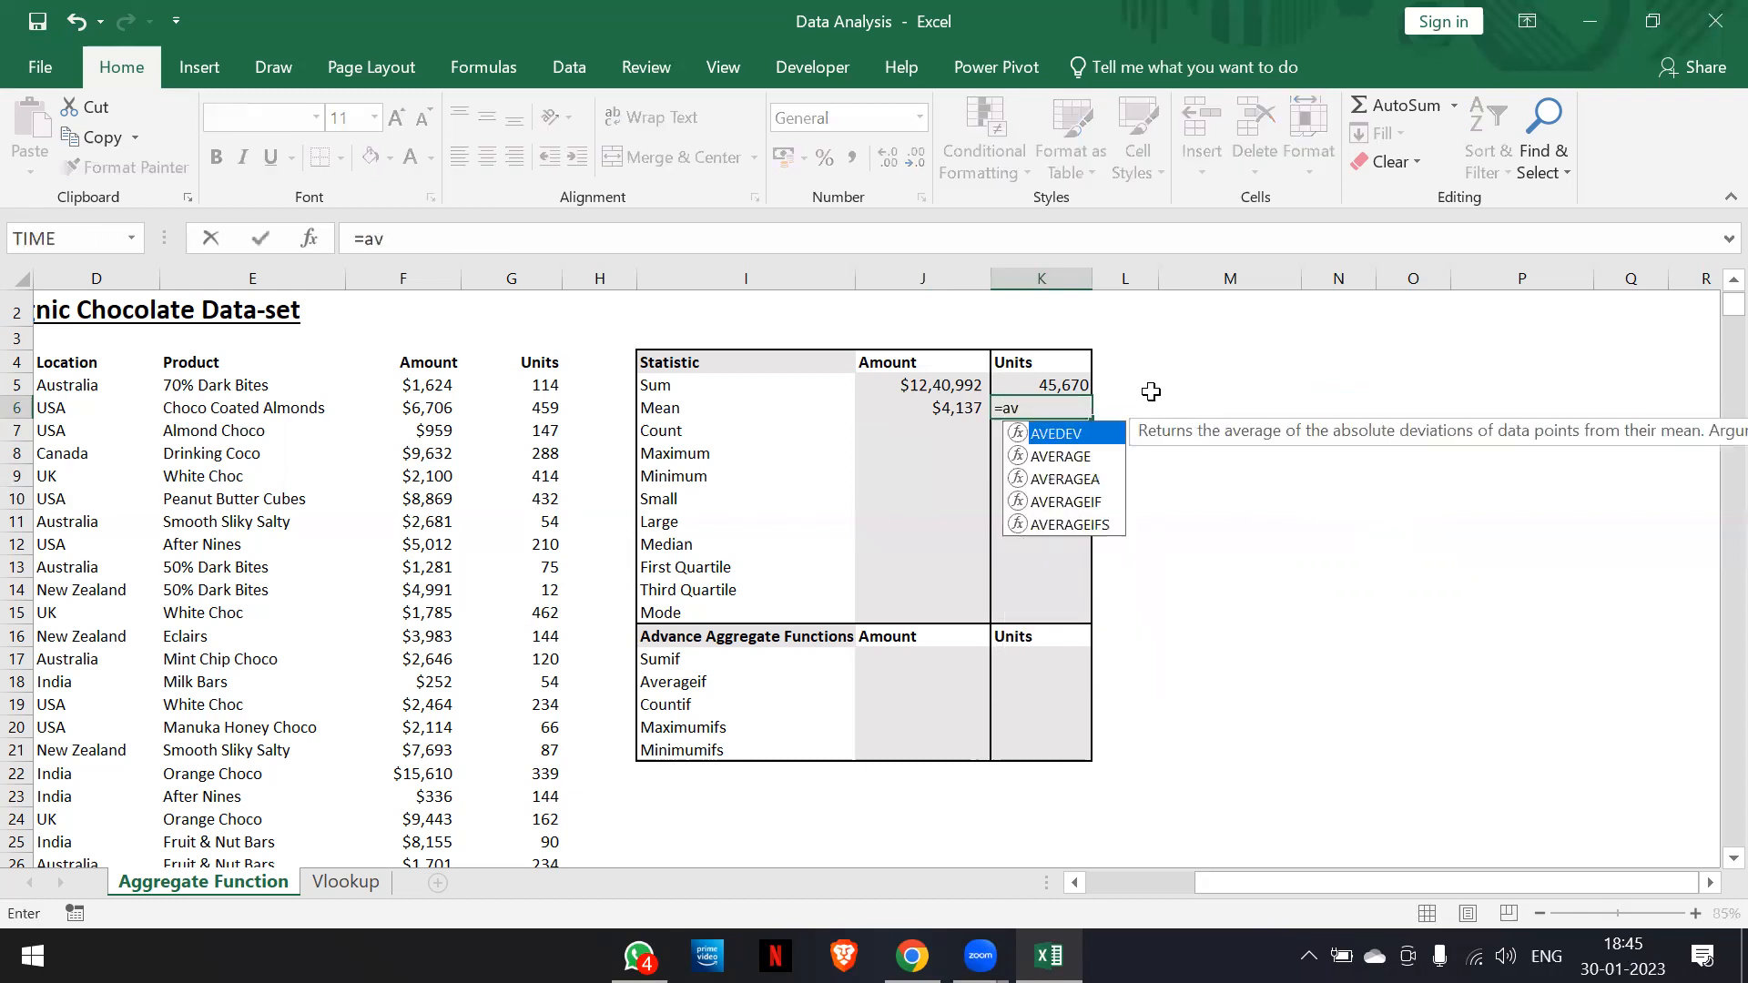
key(Tab)
key(Left)
key(Left)
key(Left)
key(Left)
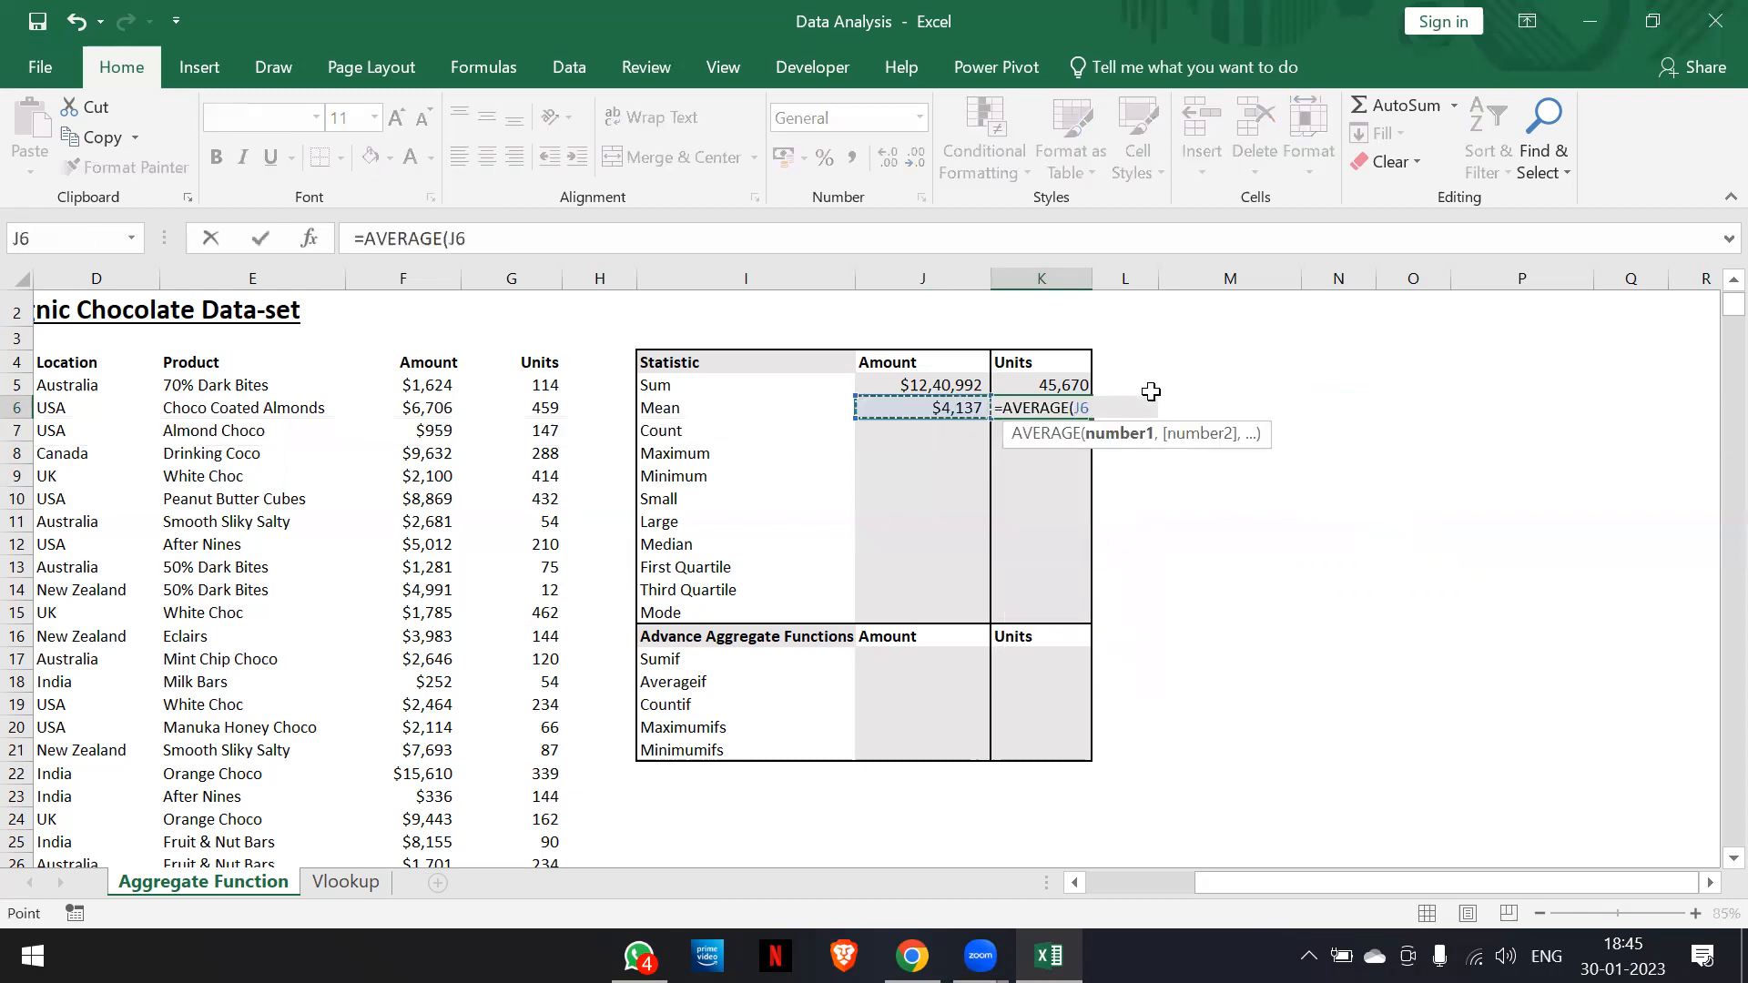
key(Up)
key(ctrl+shift+Down)
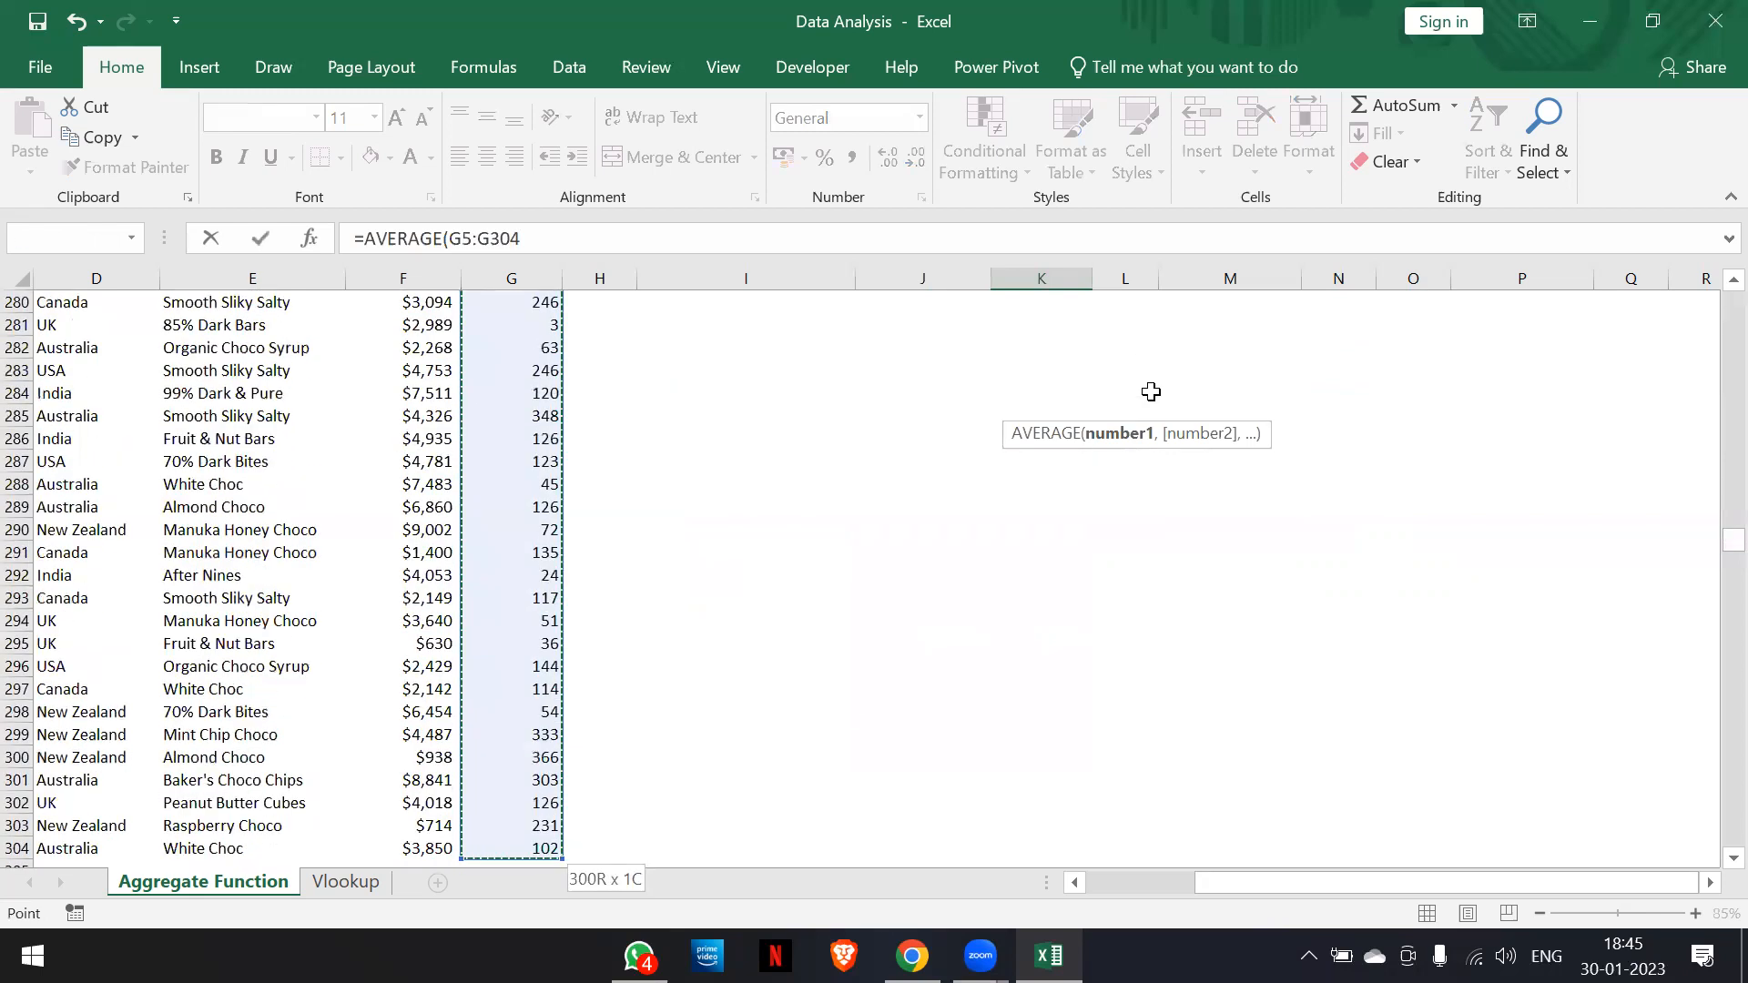
text())
key(Return)
scroll(1151, 392, up, 2)
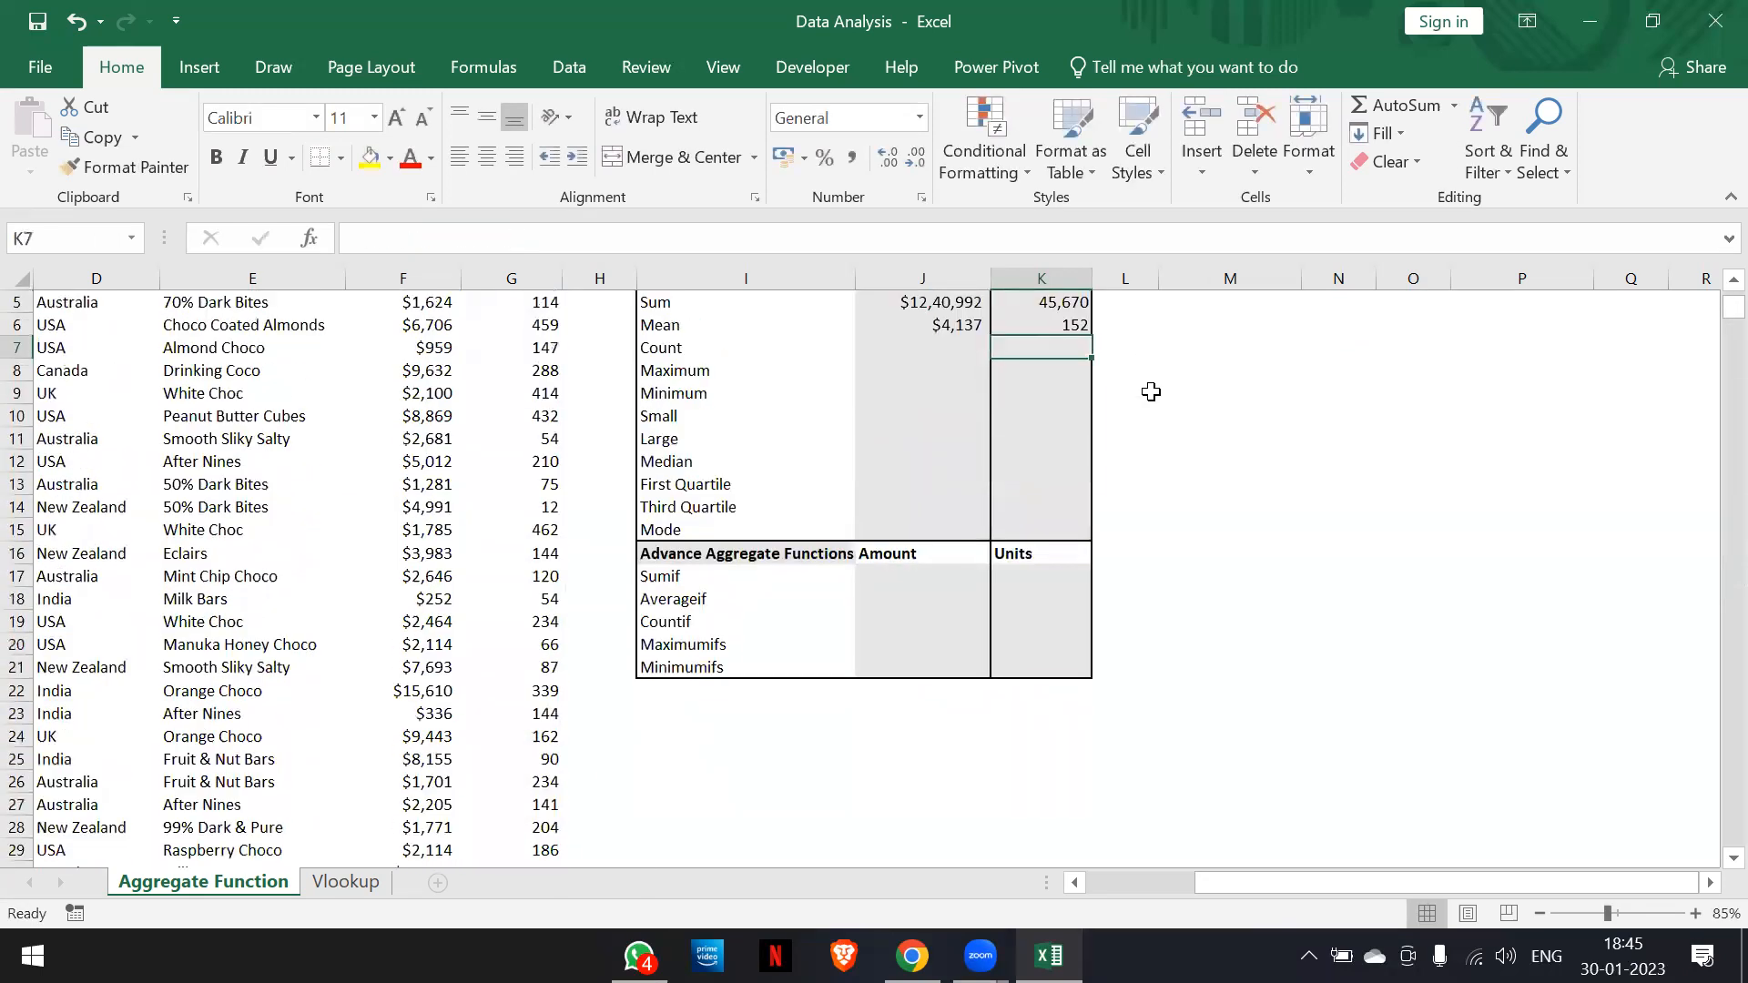
click(1082, 490)
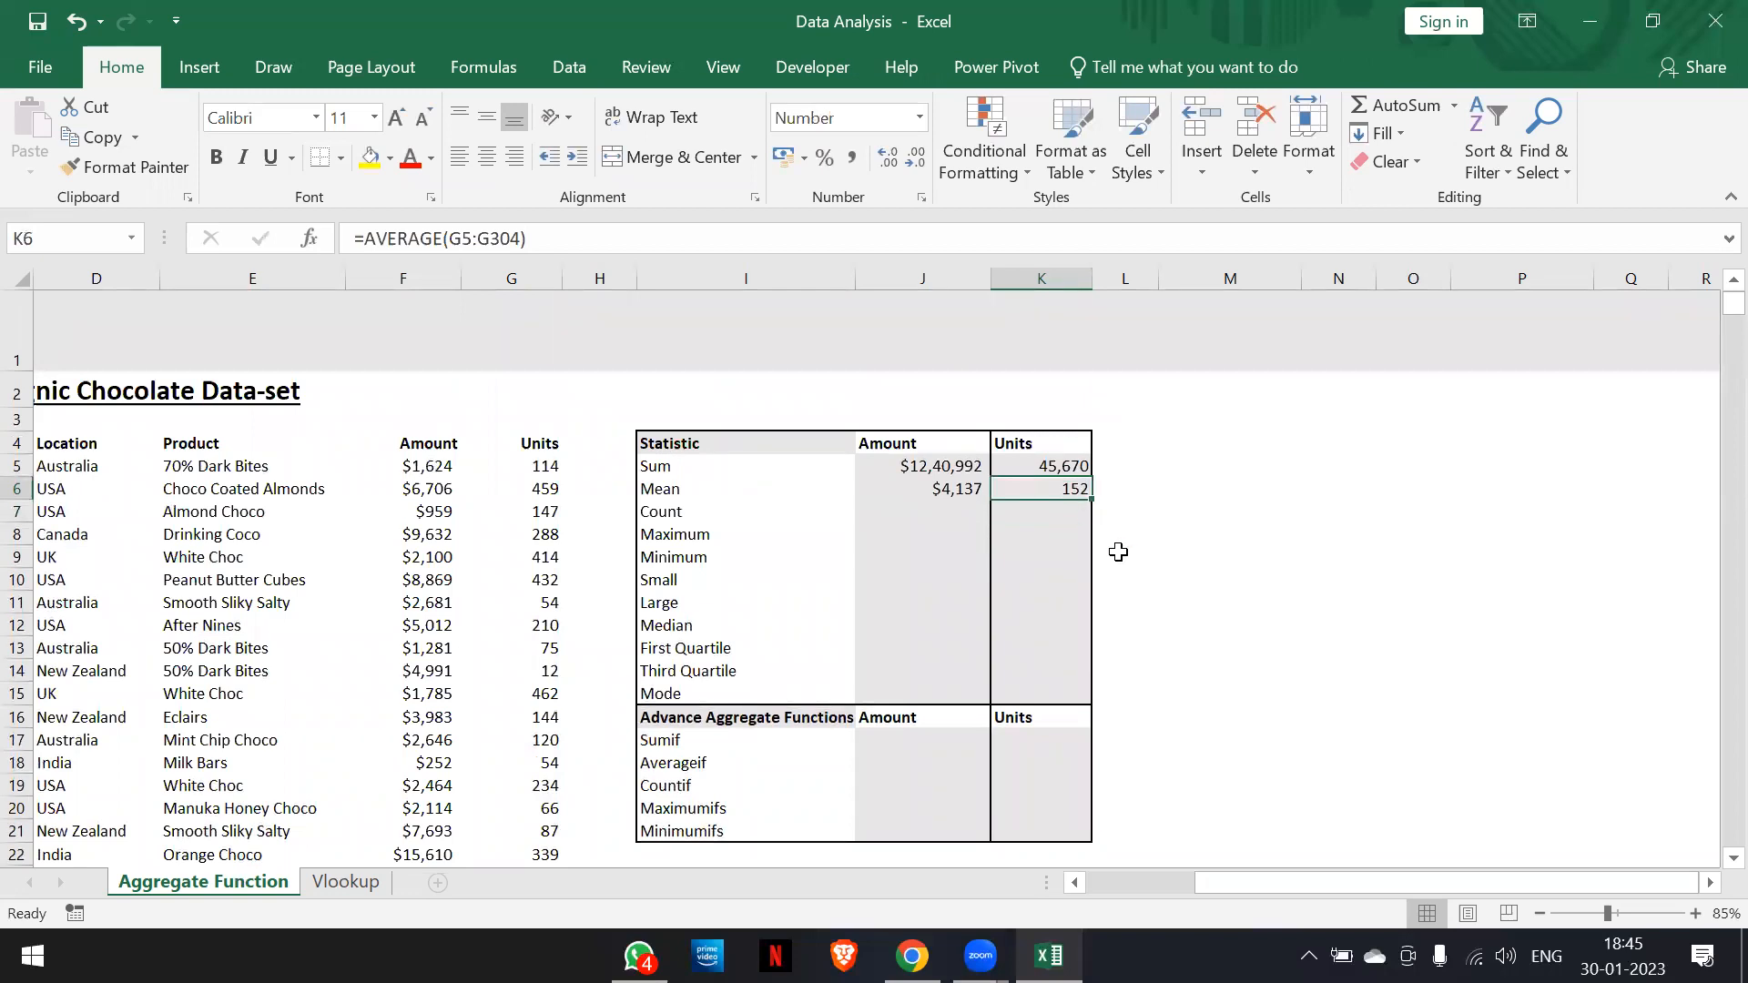
Count the numeric entries of the Amount column with =COUNT(F5:F304) in the spare cell O5
key(Down)
key(Left)
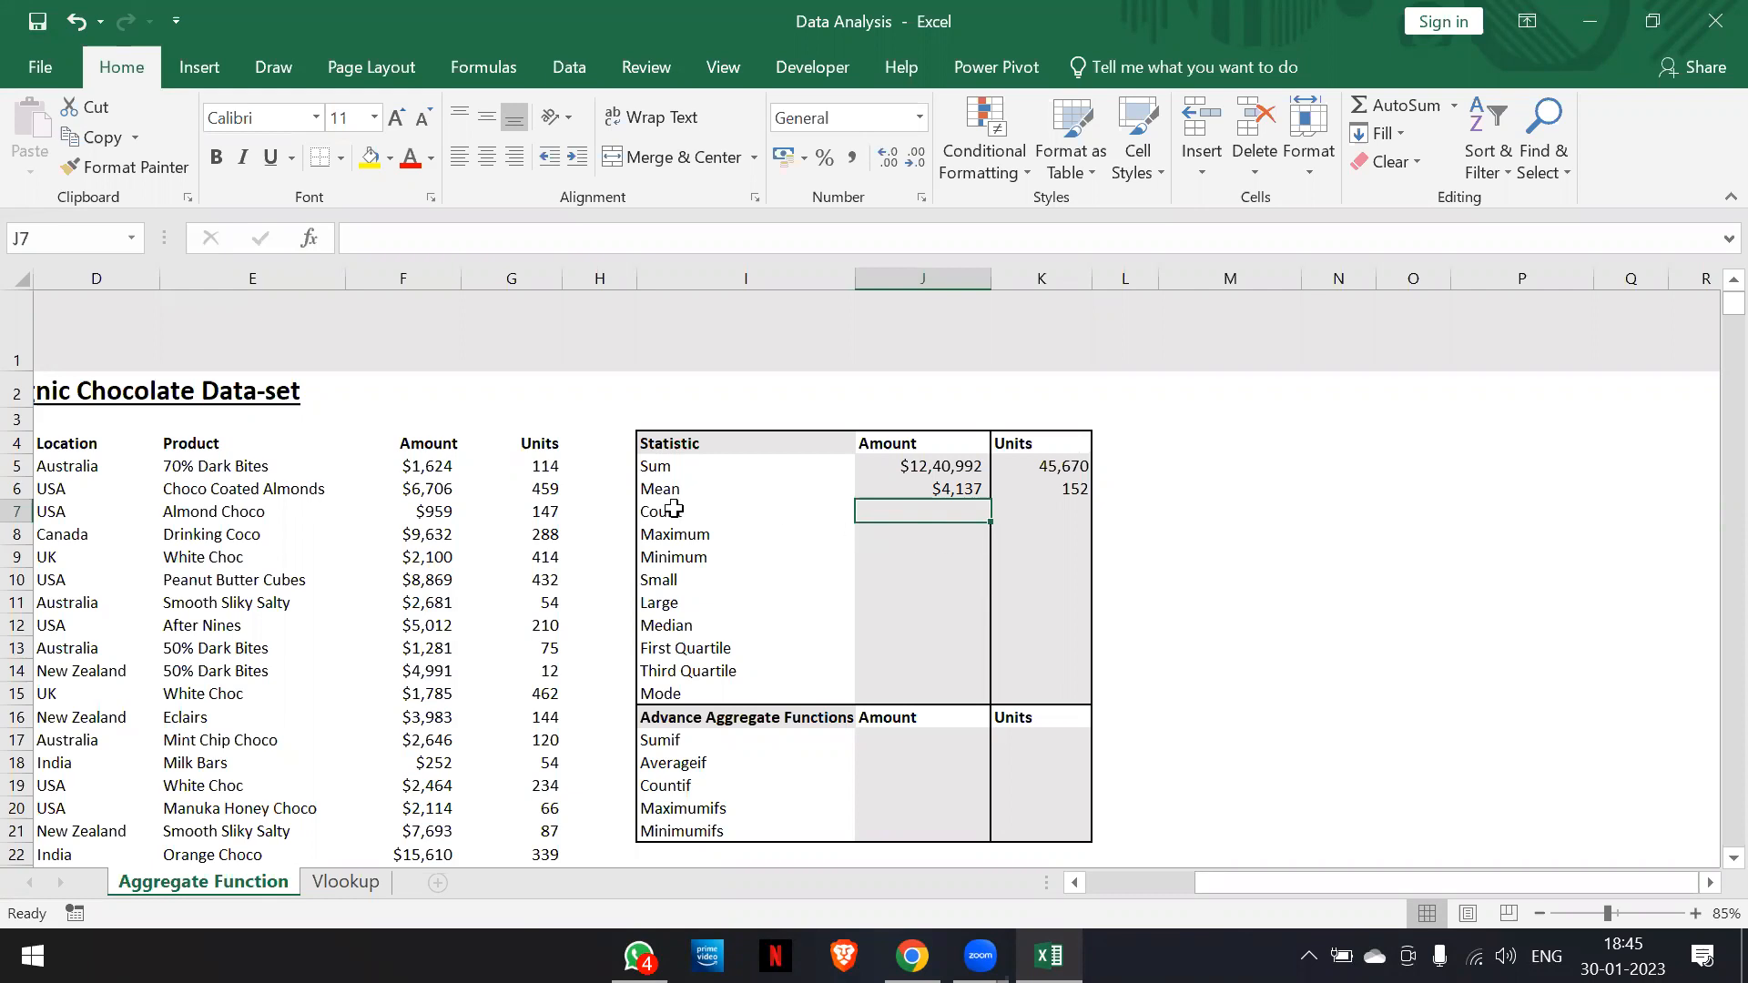
click(1329, 464)
key(Right)
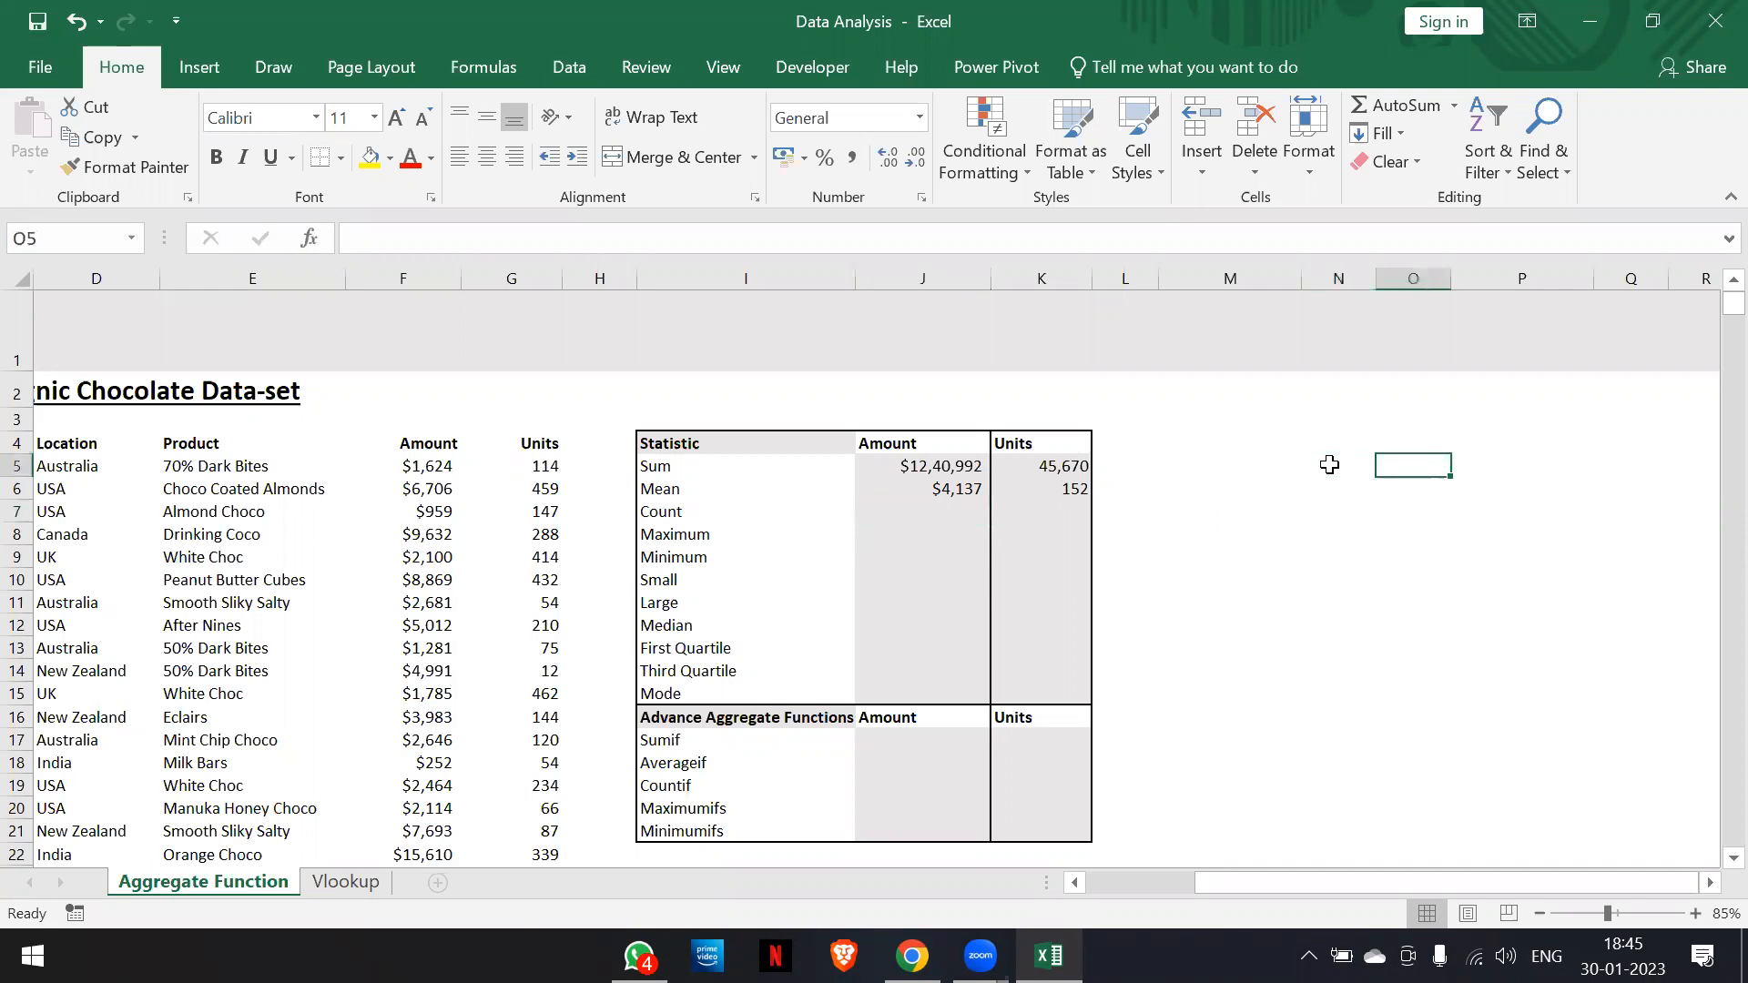
text(=count)
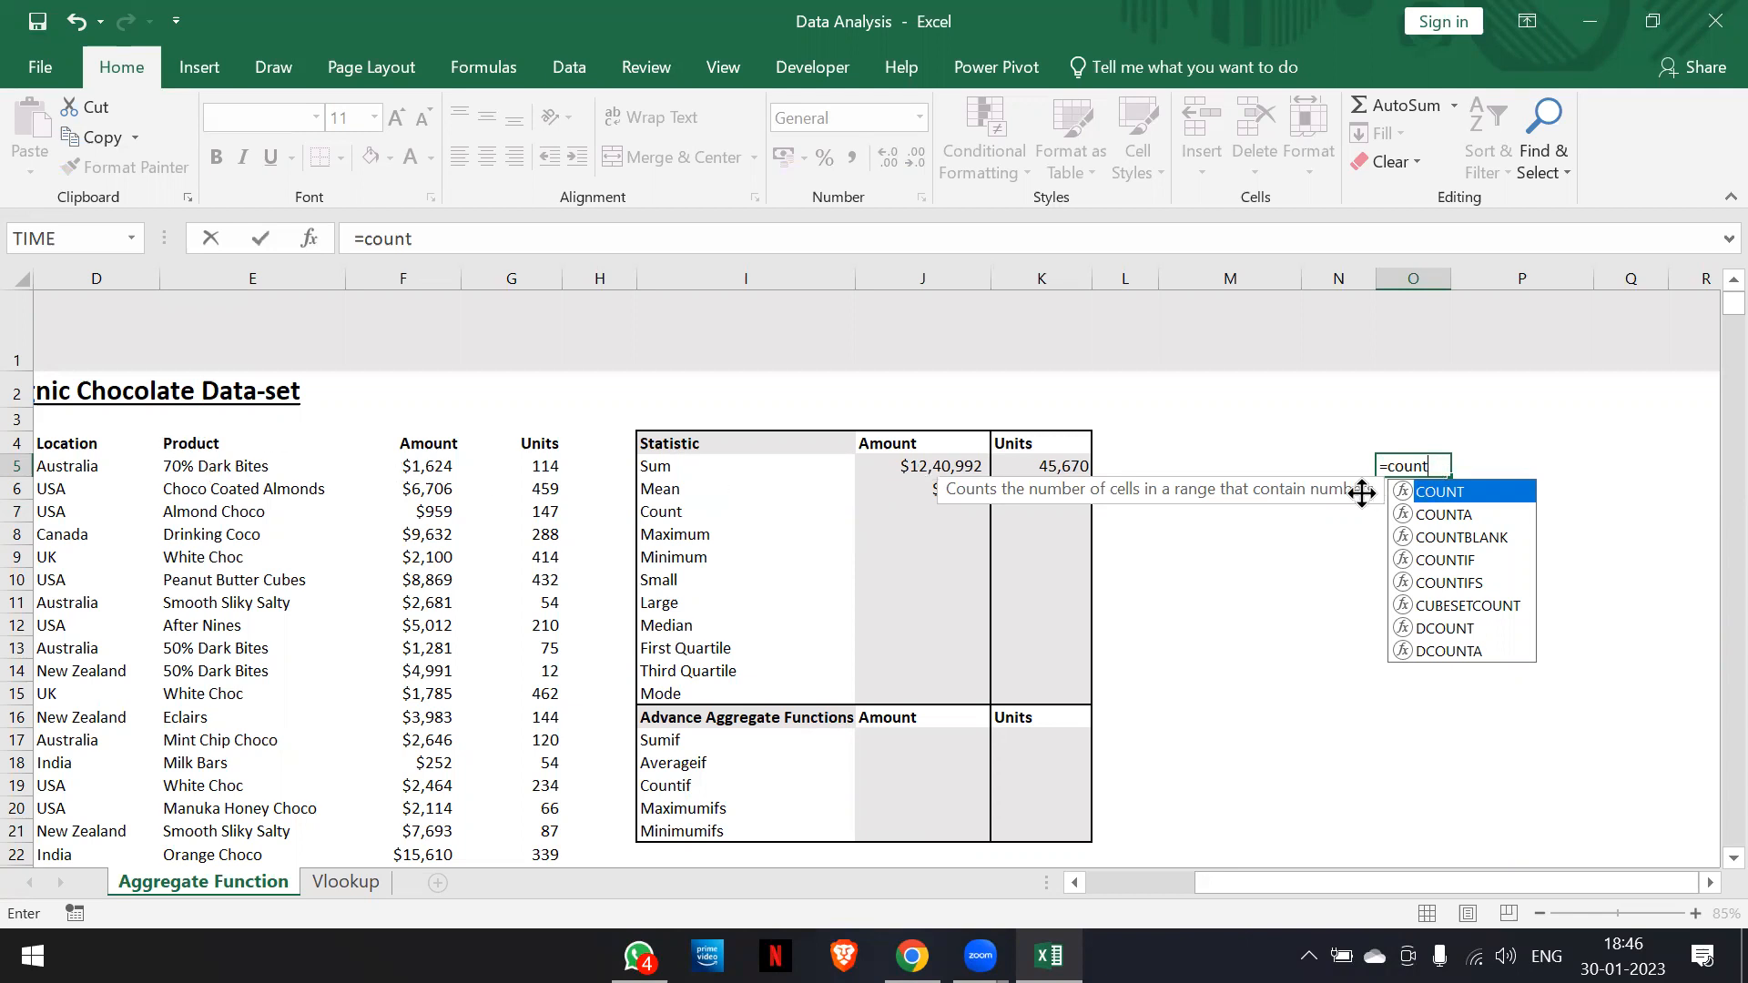
key(Tab)
key(Left)
key(Left)
key(Left)
key(Left)
key(Left)
key(Left)
key(Left)
key(Left)
key(Left)
key(ctrl+shift+Down)
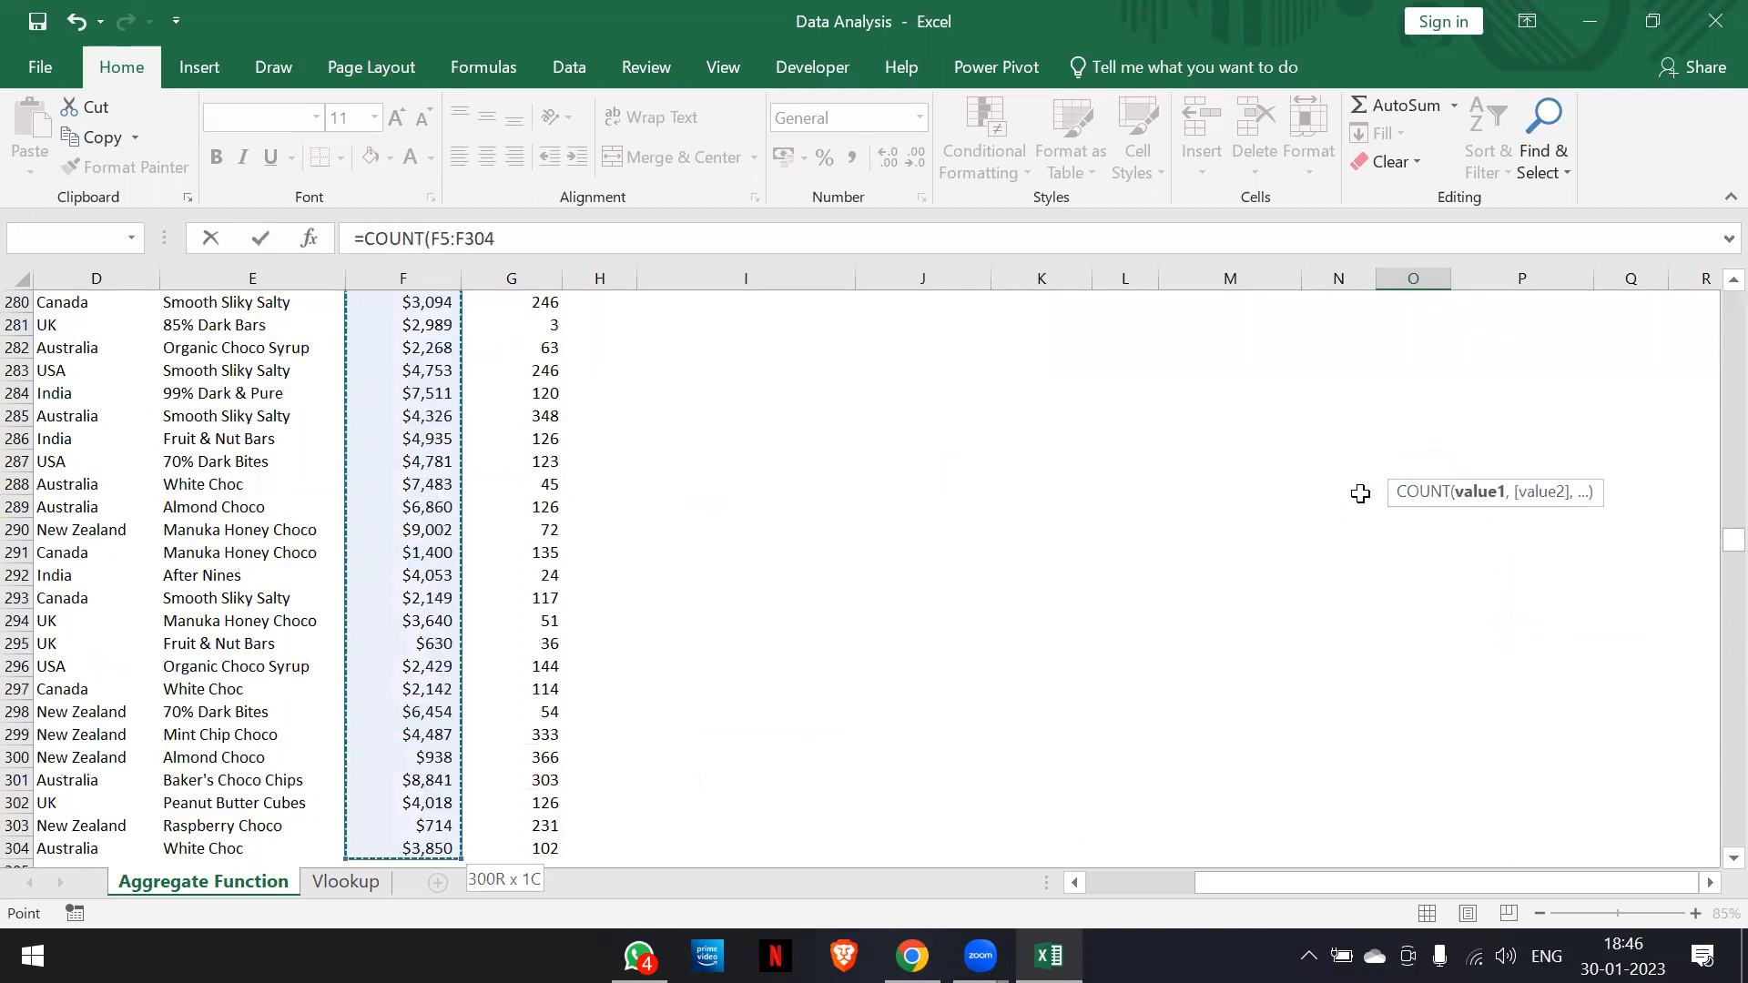
text())
scroll(1360, 493, up, 6)
scroll(1360, 493, up, 20)
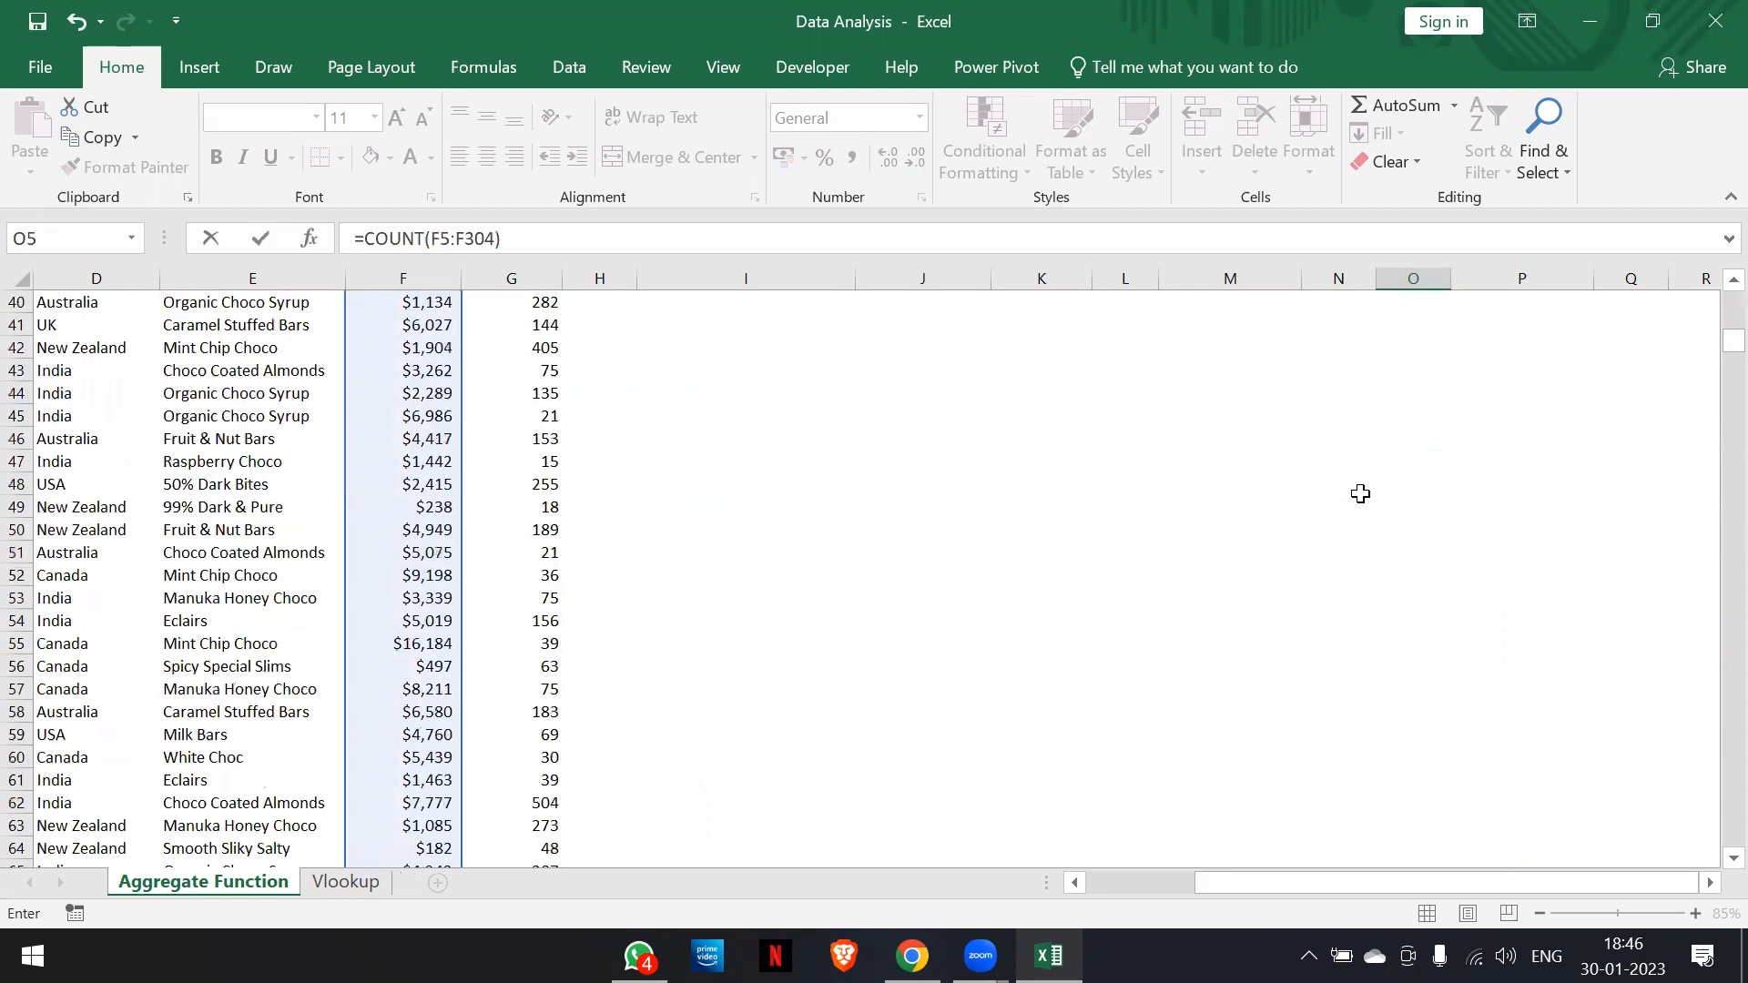
click(1360, 493)
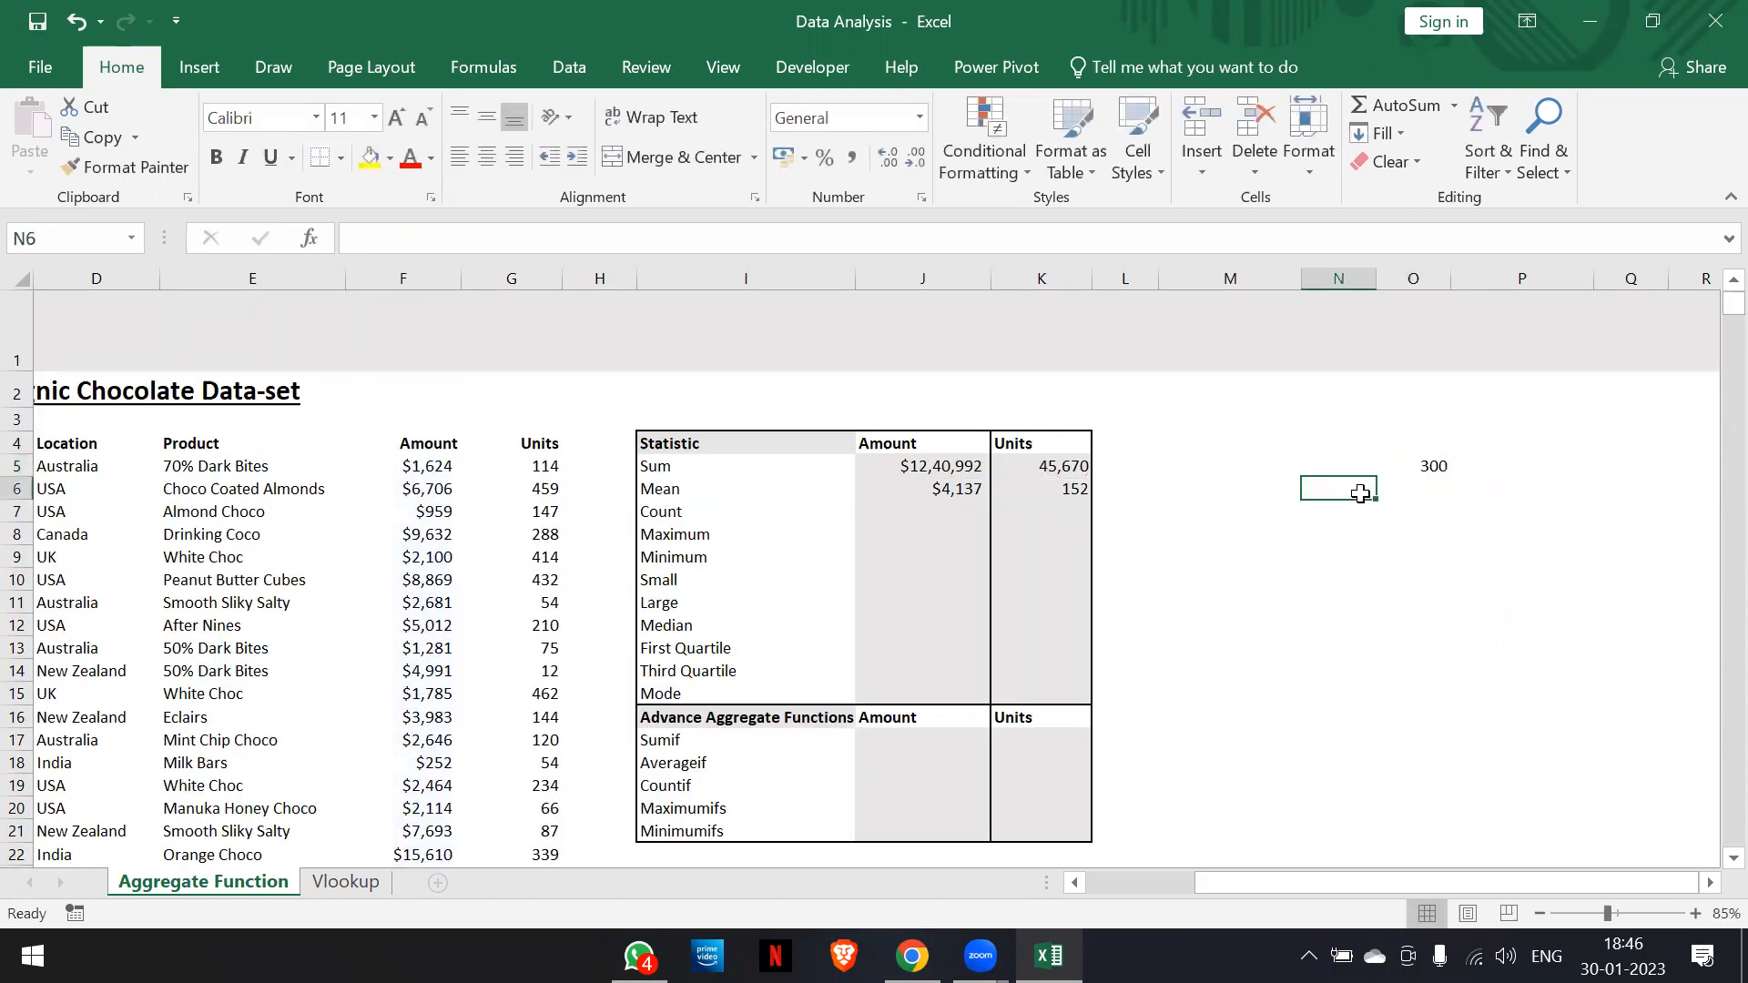
click(1435, 465)
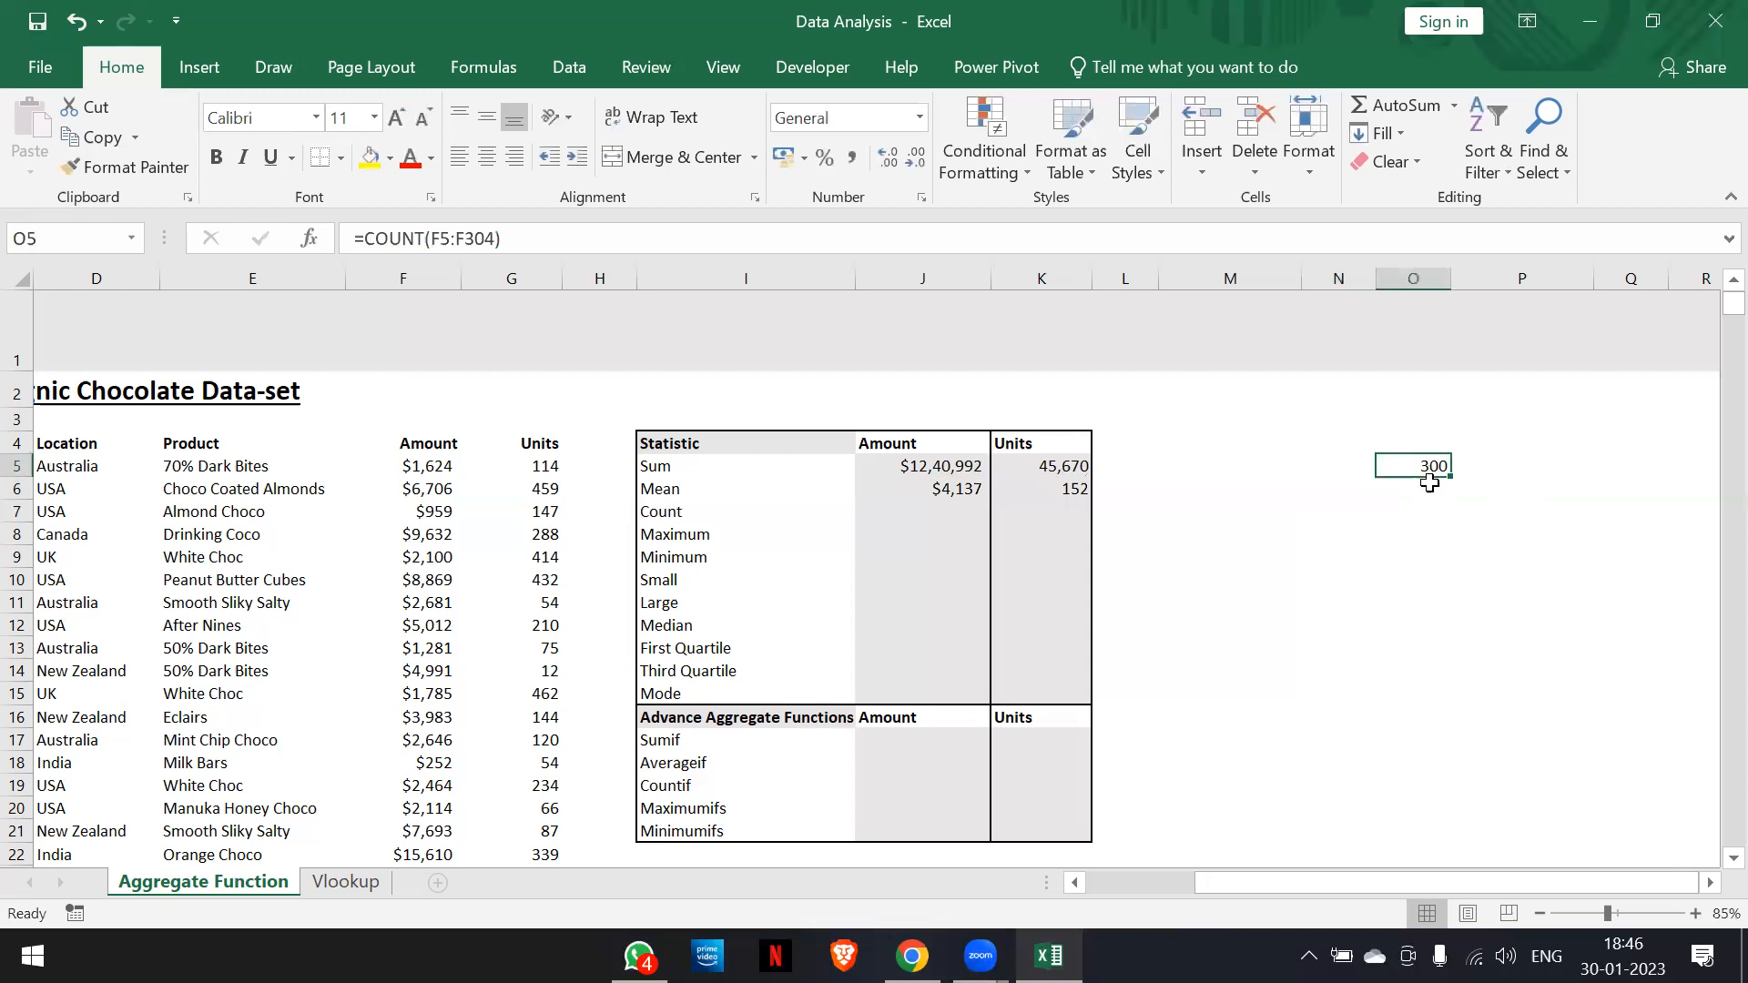
Apply COUNT to the text entries of the Product column with =COUNT(E5:E304) in O6
click(1428, 489)
text(=)
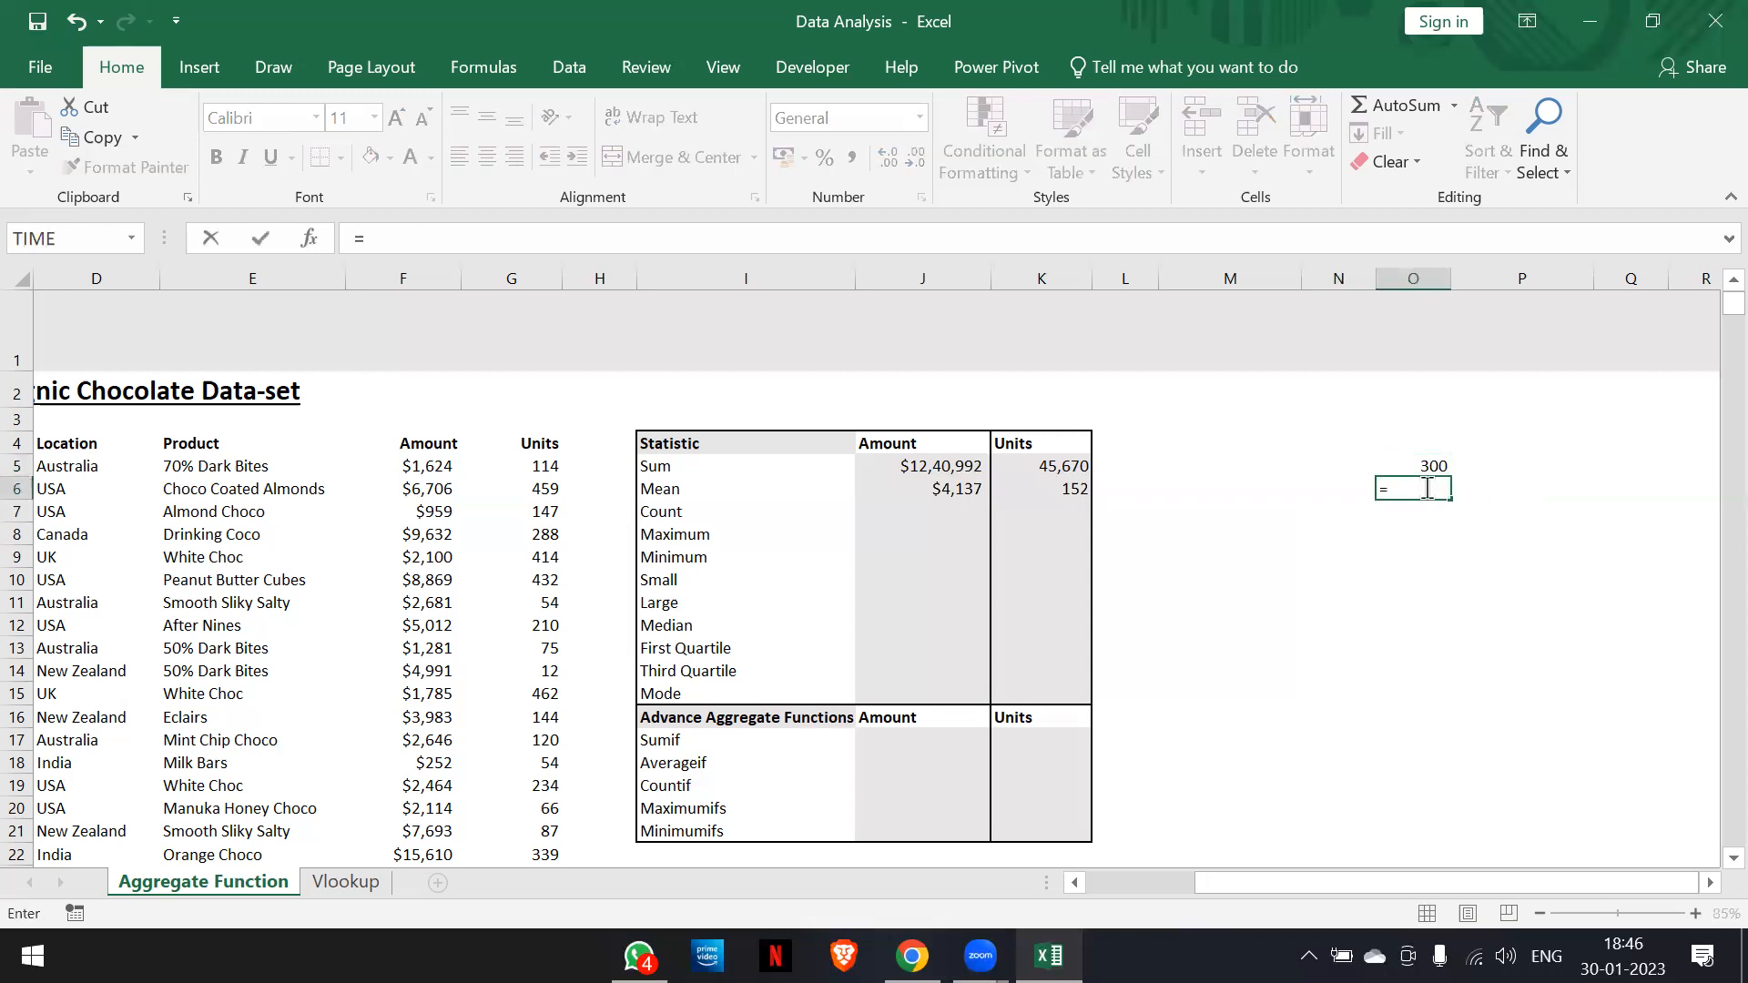
text(count)
key(Tab)
key(Left)
key(Left)
key(Left)
key(Left)
key(Left)
key(Left)
key(Left)
key(Left)
key(Left)
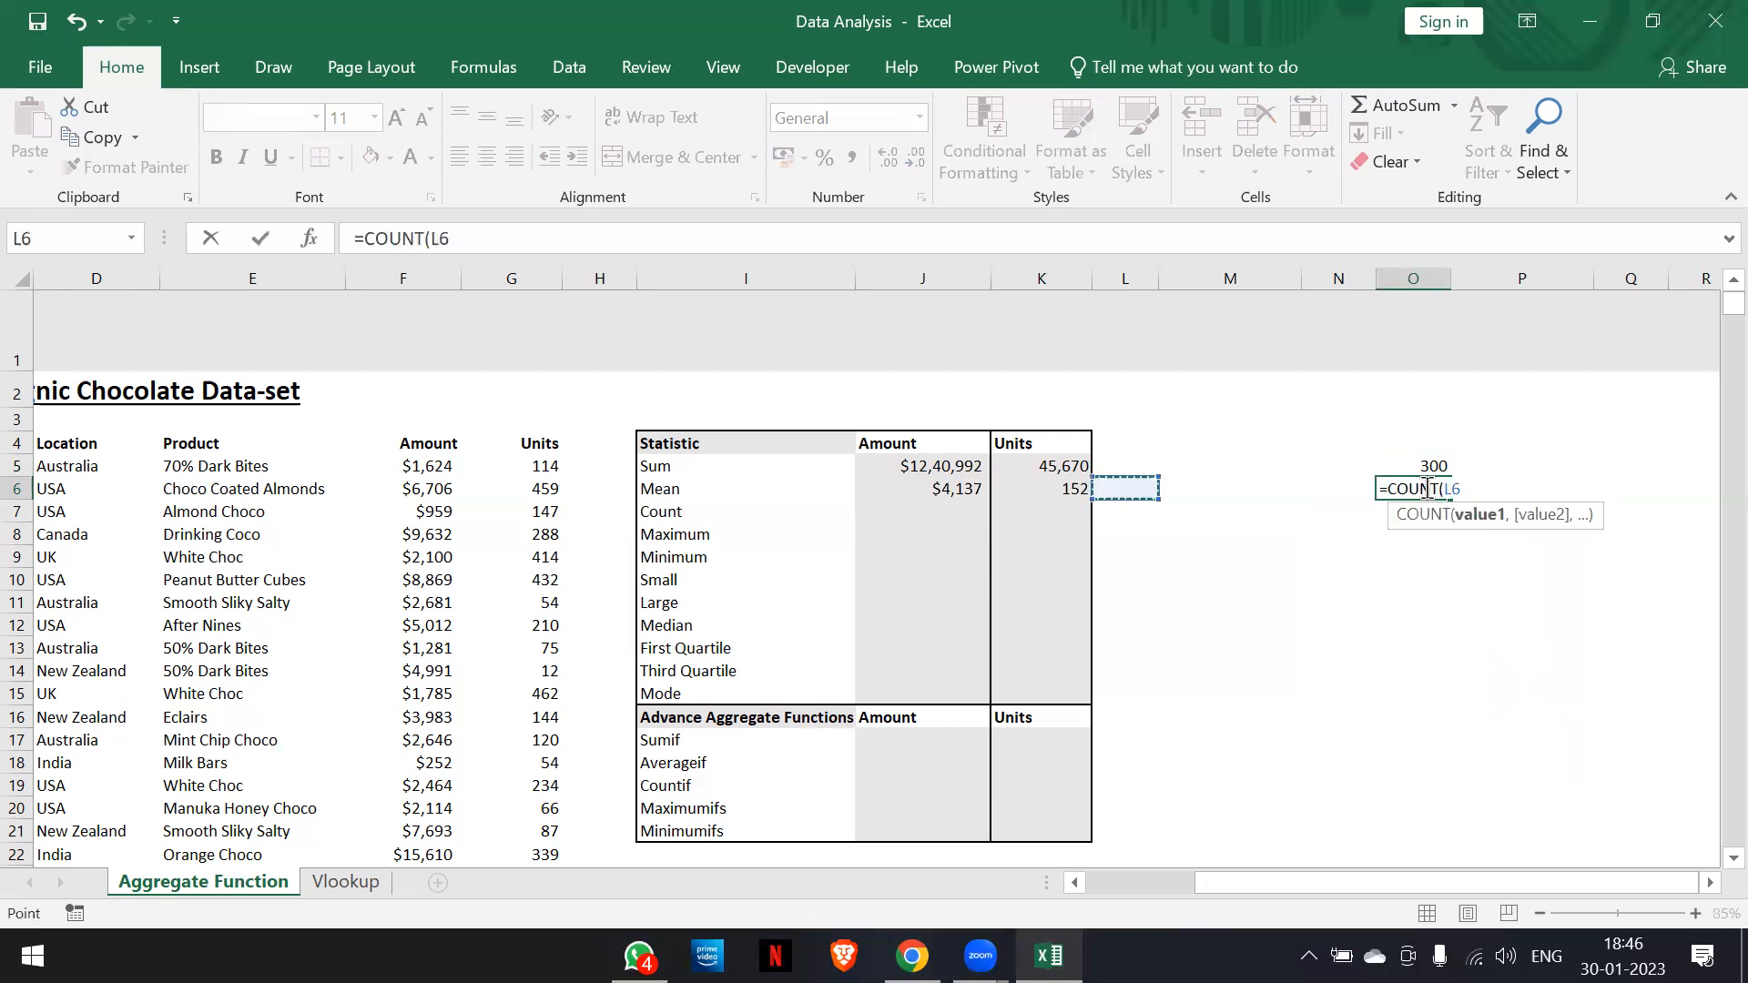
key(Left)
key(Left)
key(Up)
key(Right)
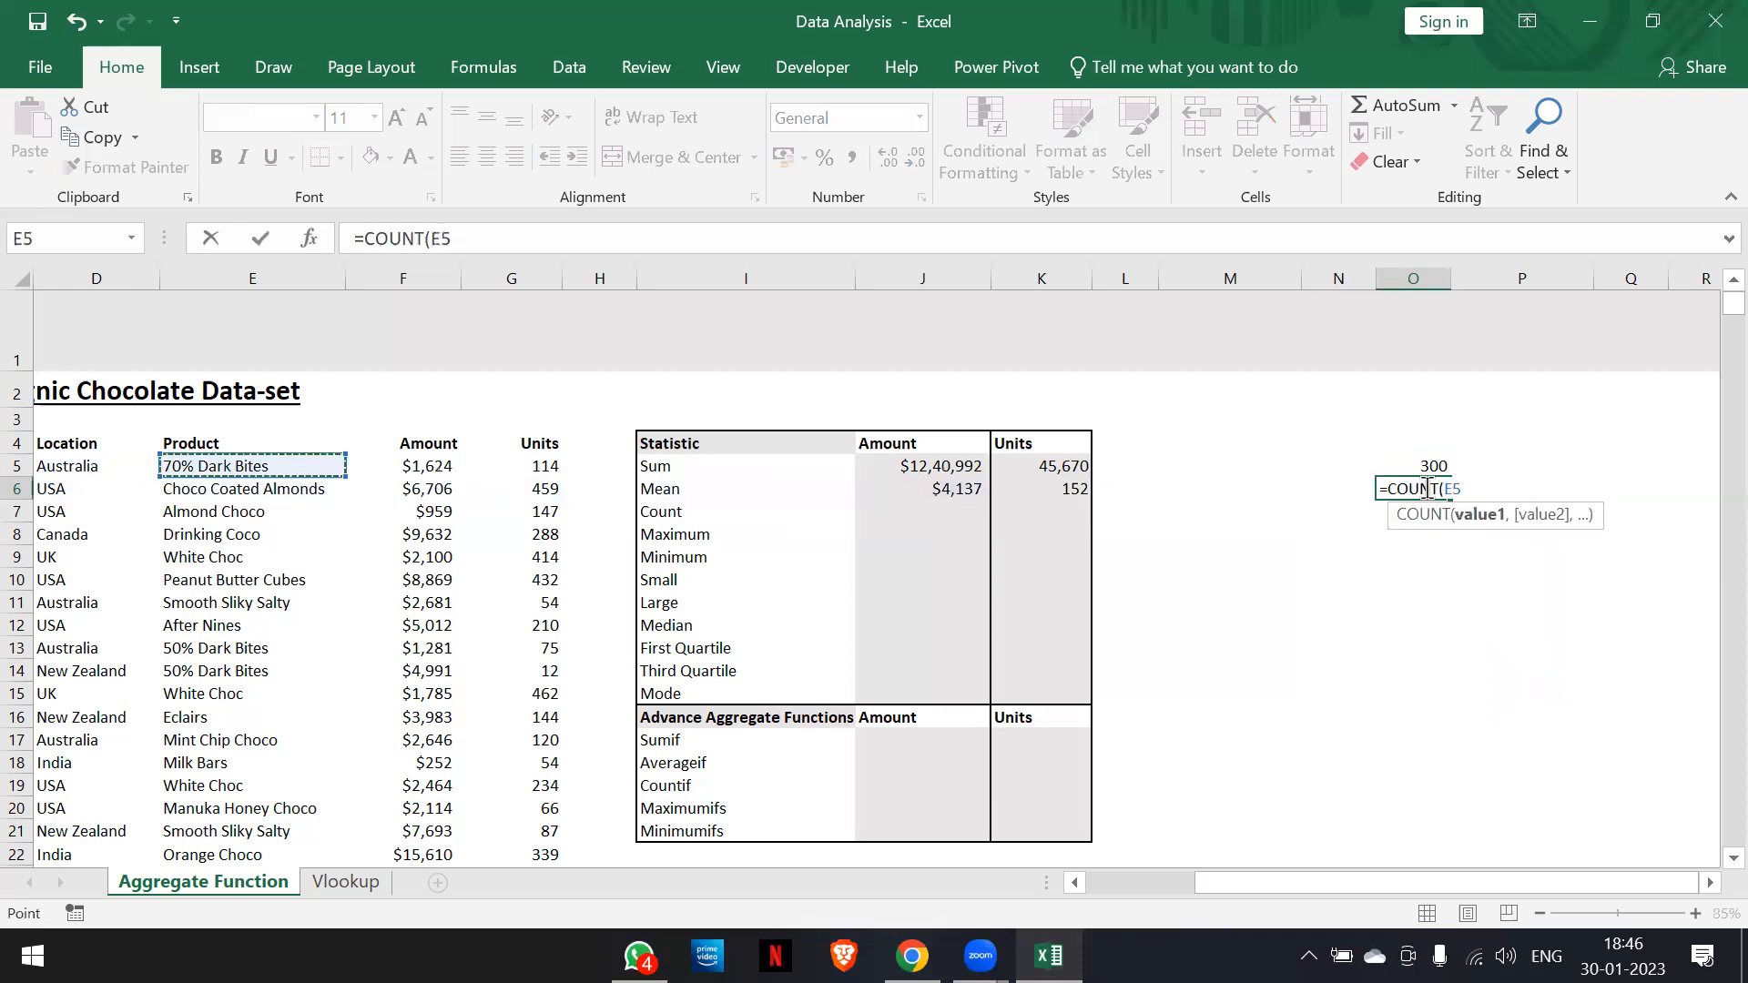
key(ctrl+shift+Down)
key(Return)
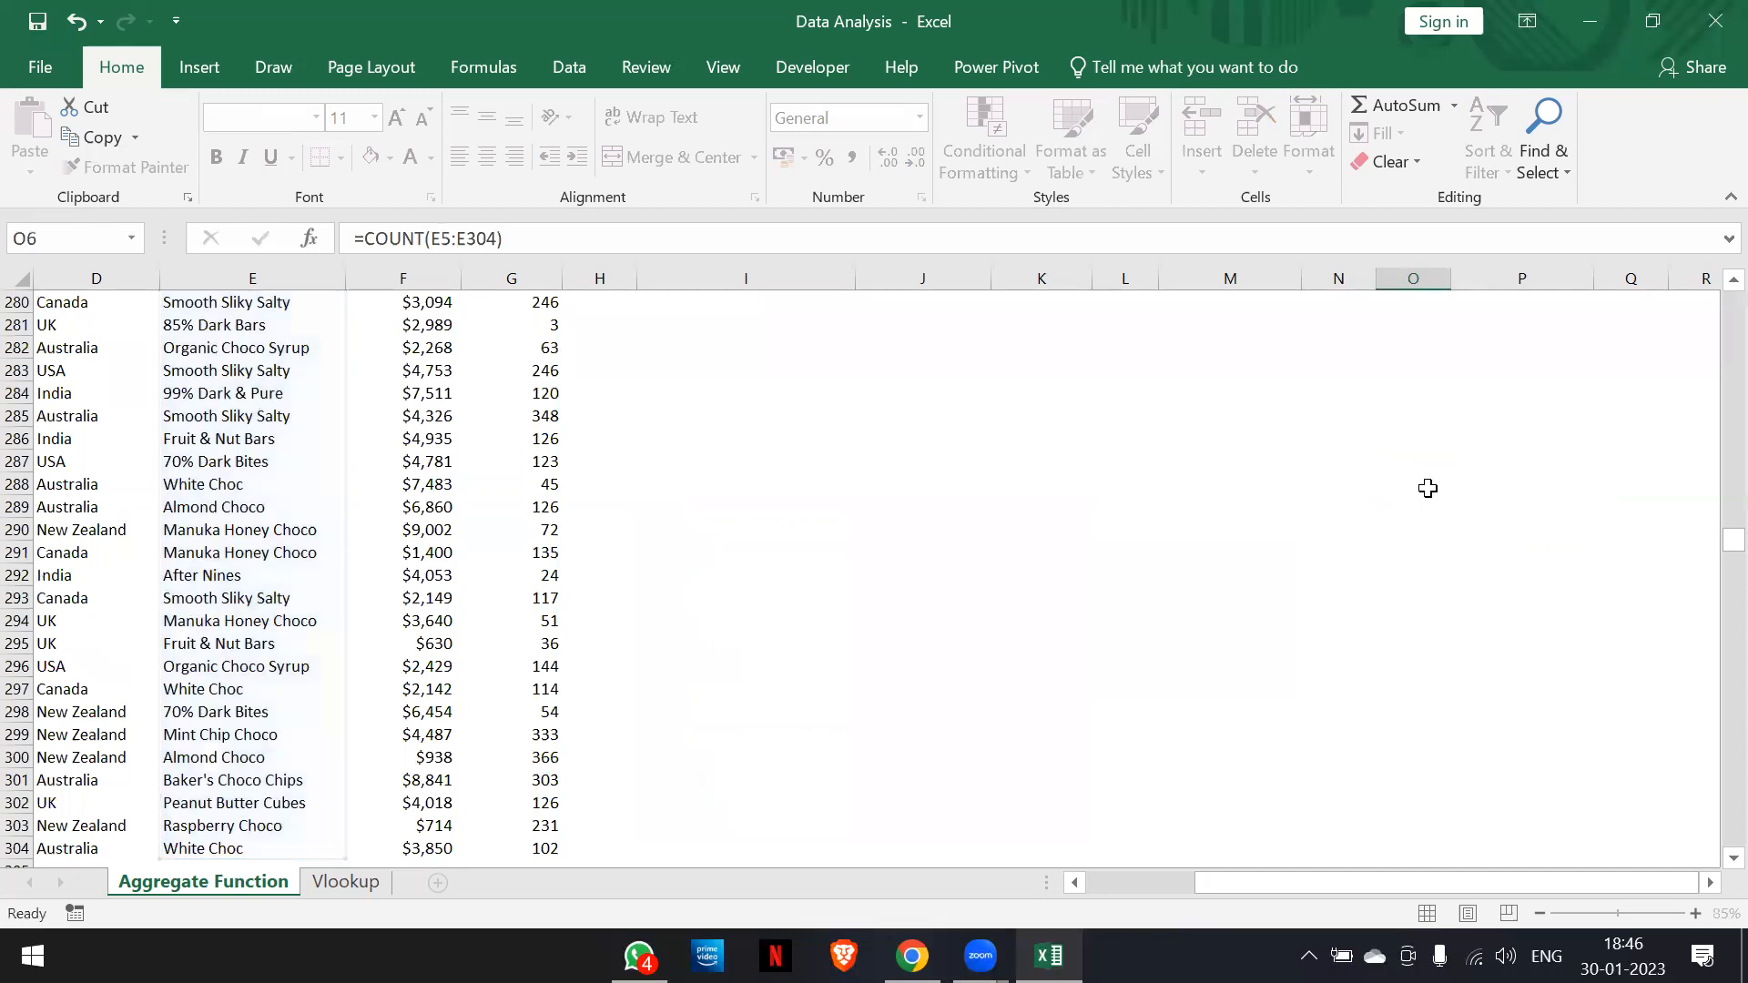
click(1432, 489)
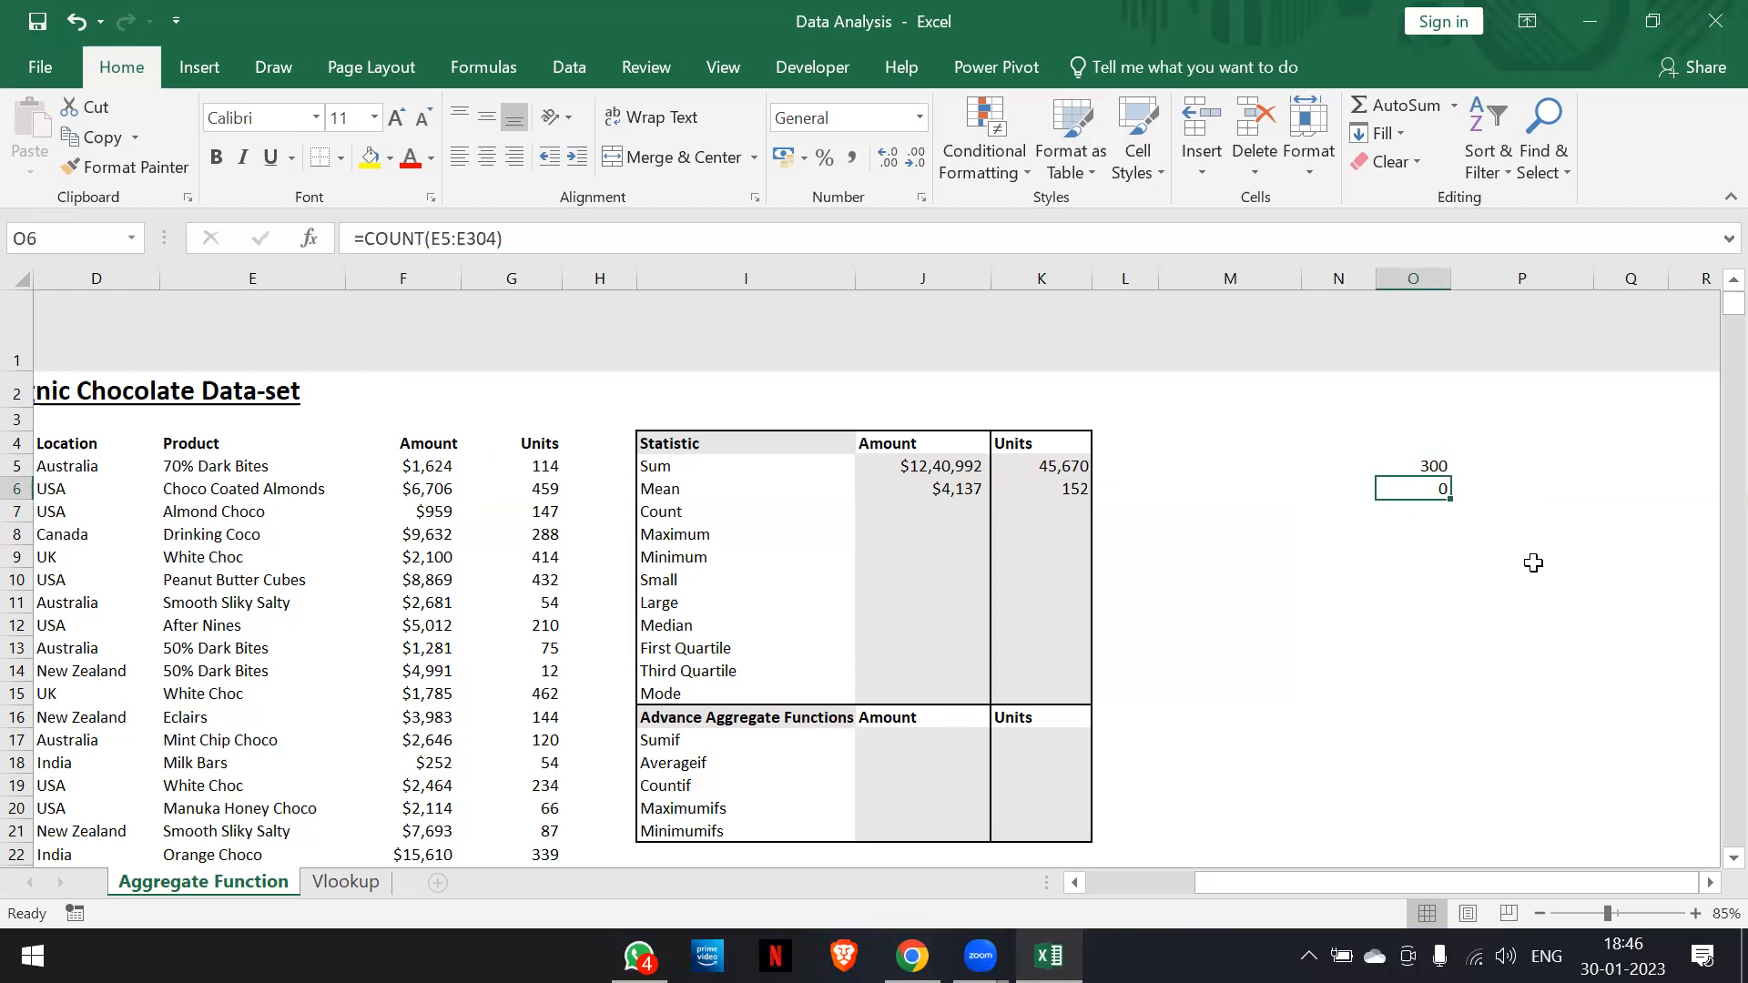
key(Down)
text(=cou)
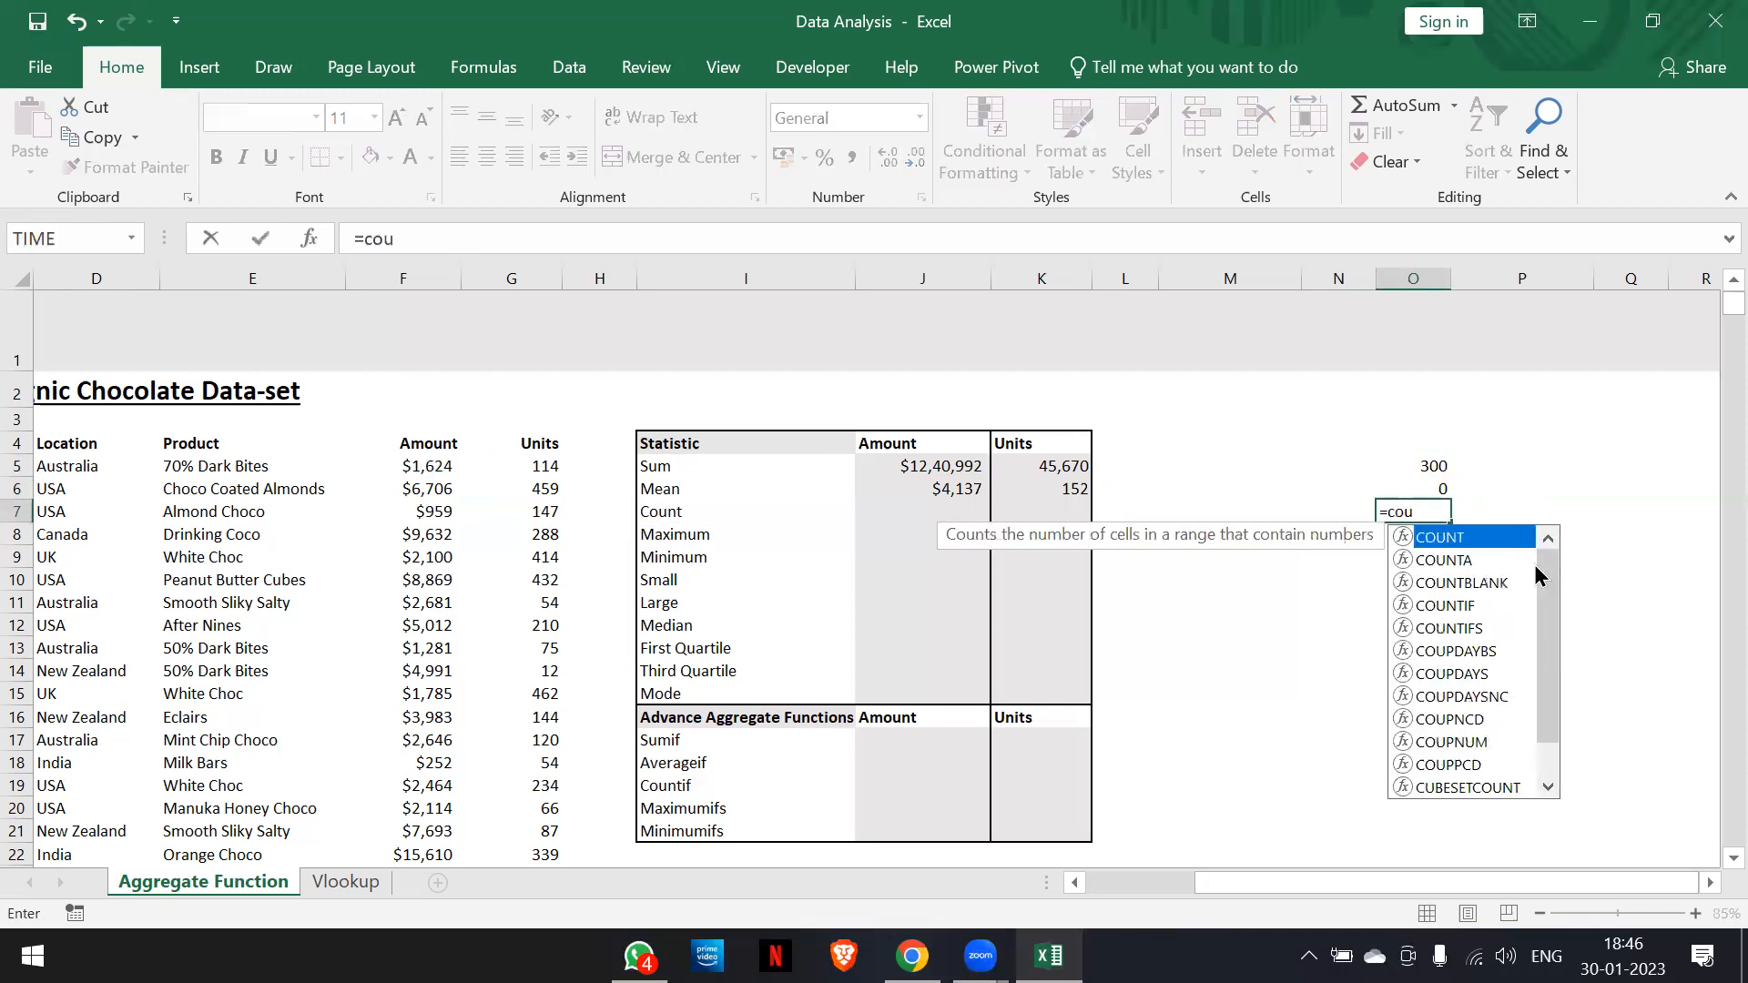
text(nta)
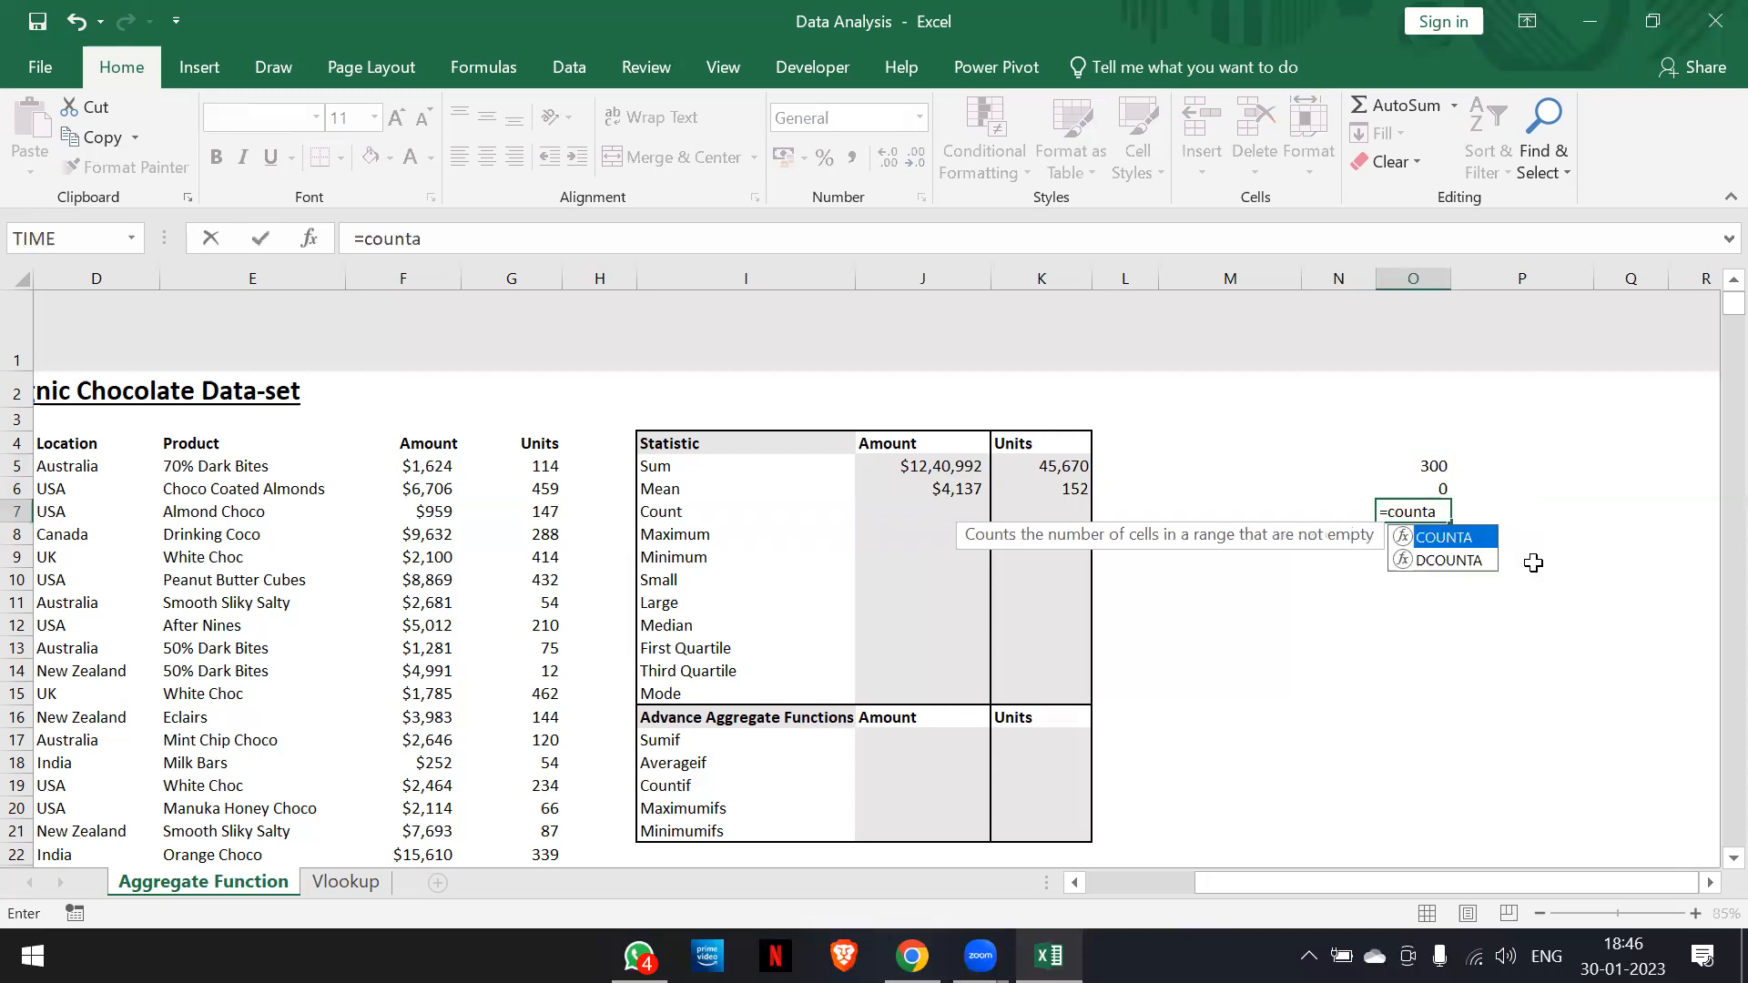
key(Tab)
key(Left)
key(Left)
key(Left)
key(Left)
key(Left)
key(Left)
key(Left)
key(Left)
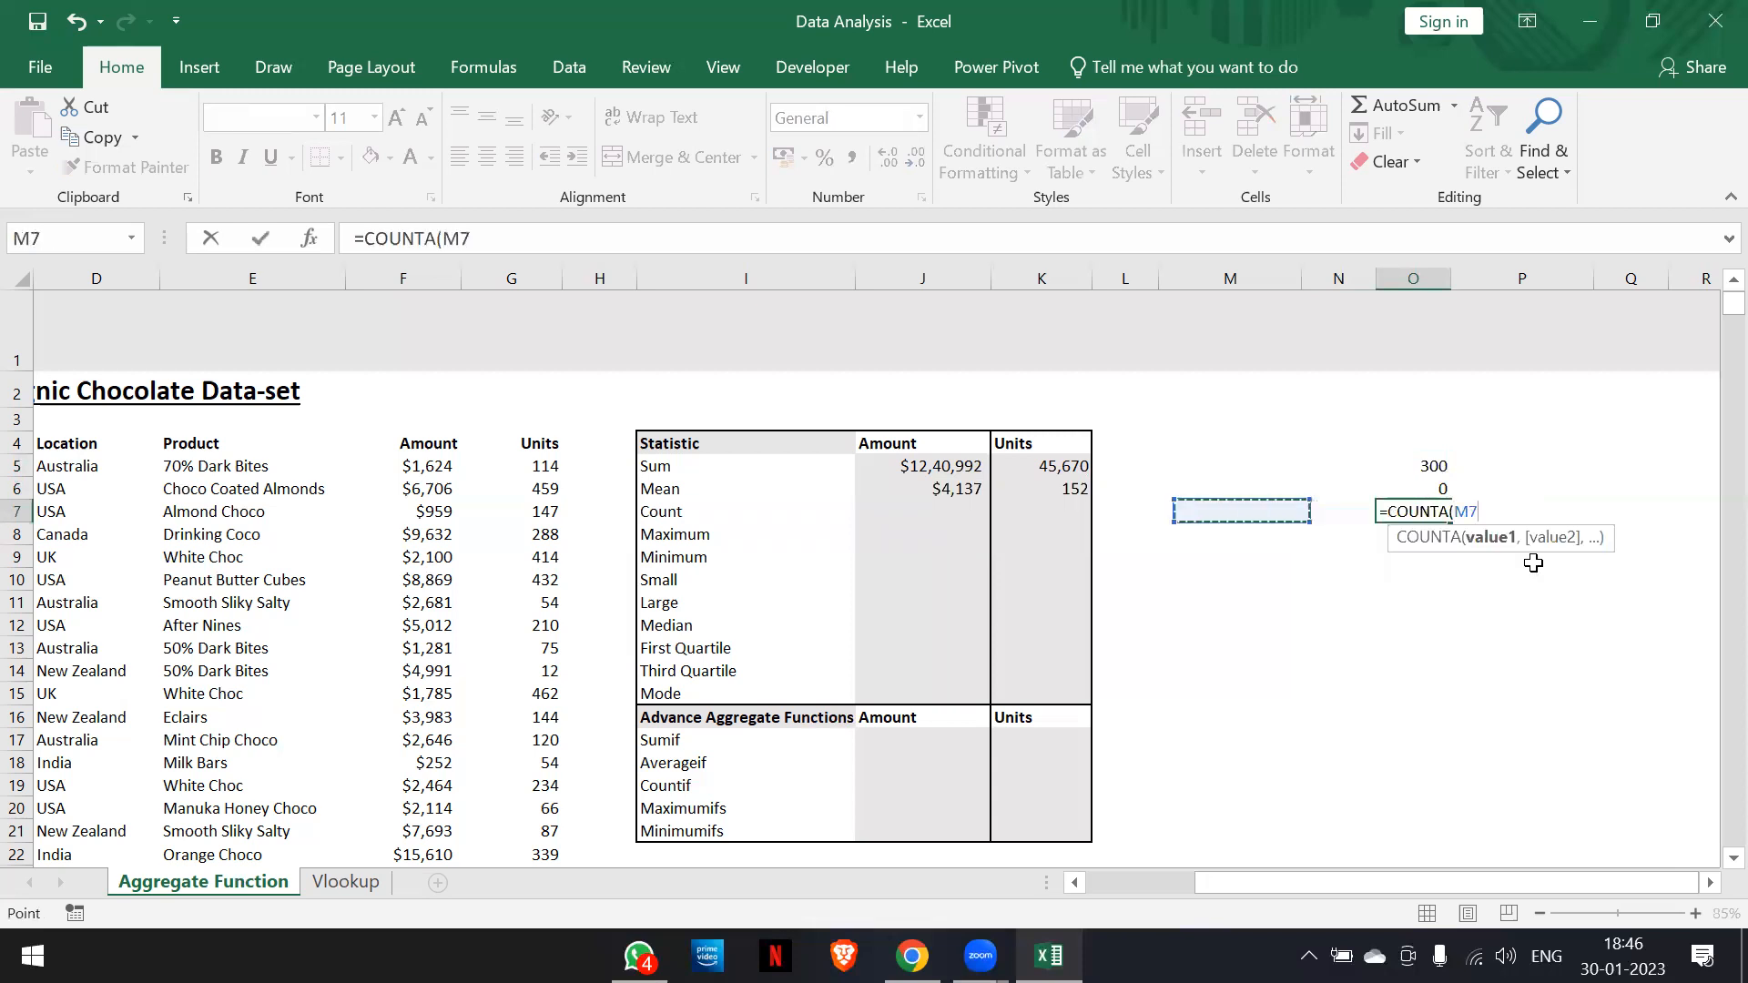
key(Left)
key(Escape)
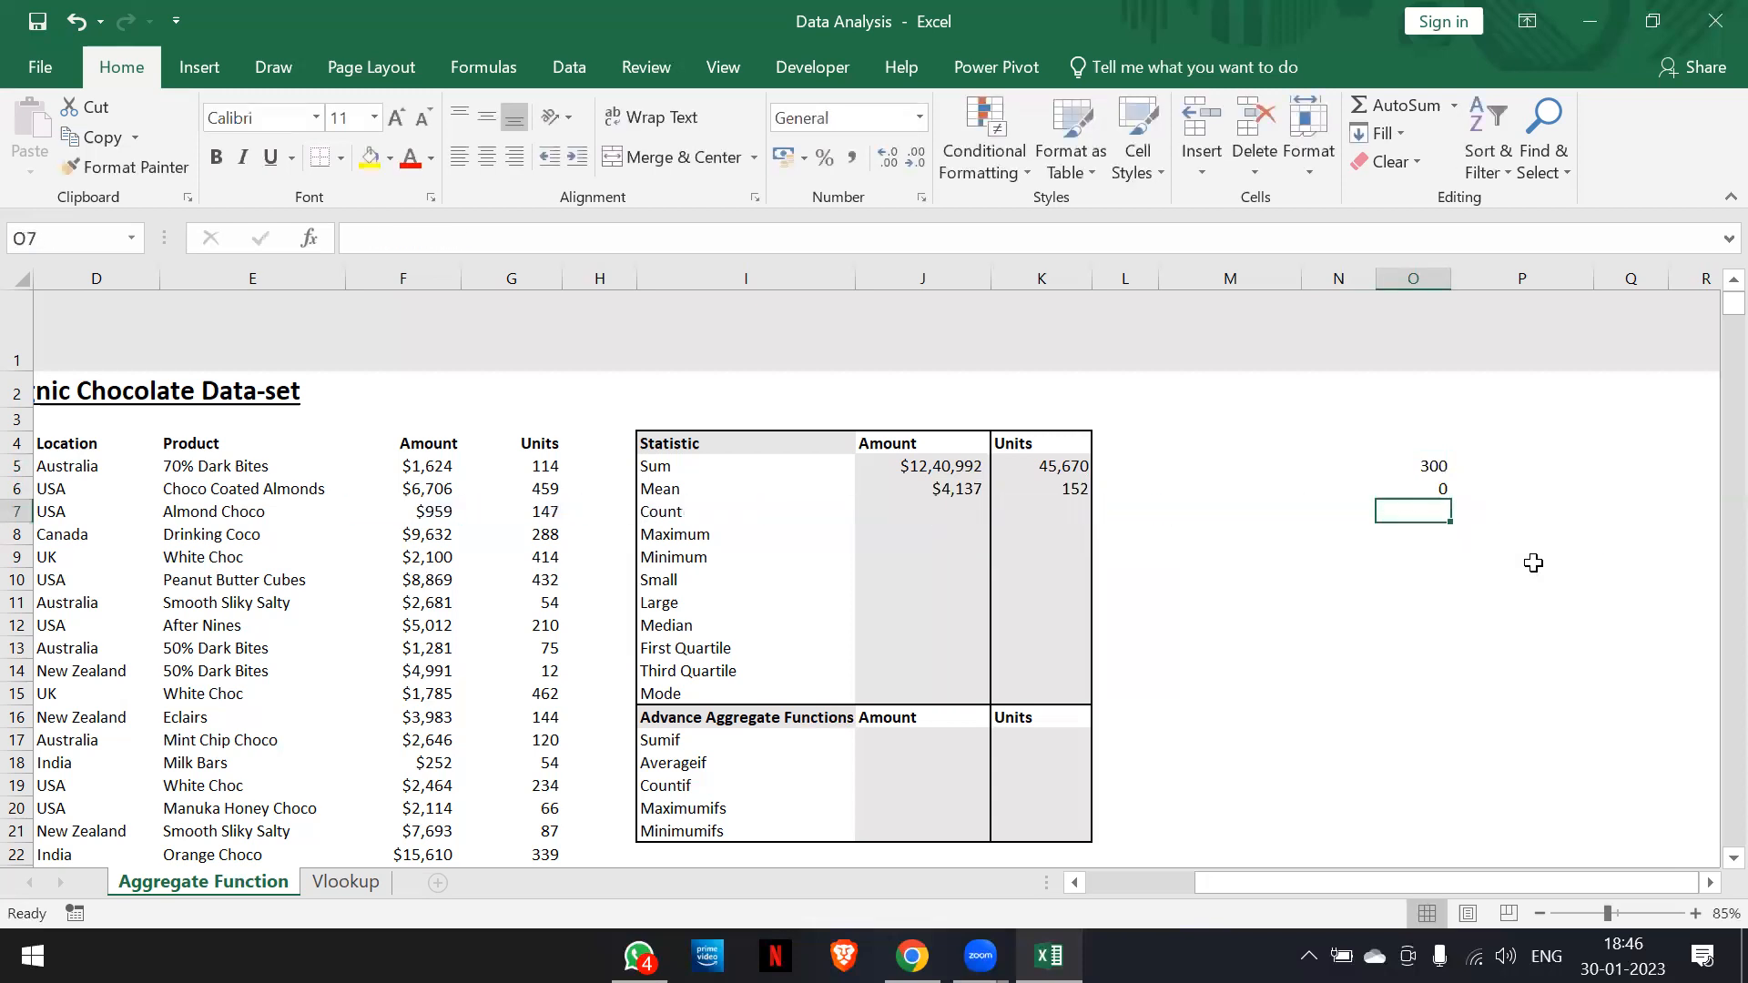
Count the text entries of the Product column with =COUNTA(E5:E304) in the spare cell O7
text(=count)
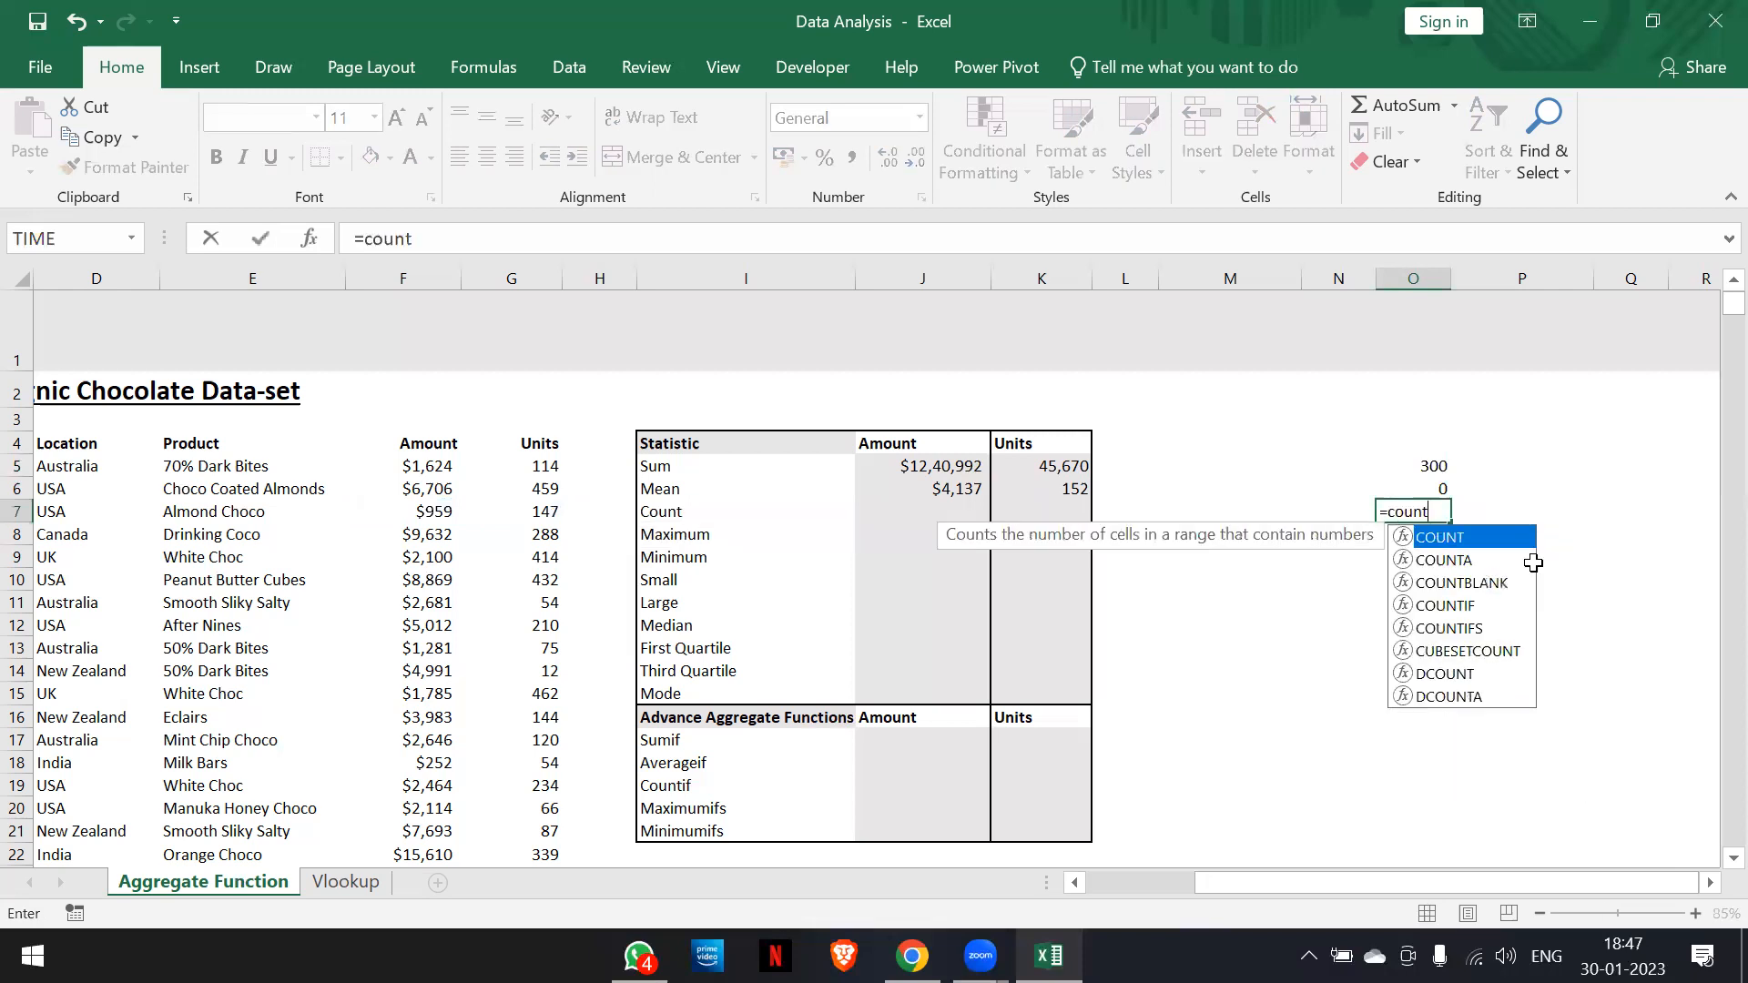
key(Tab)
key(BackSpace)
text(a)
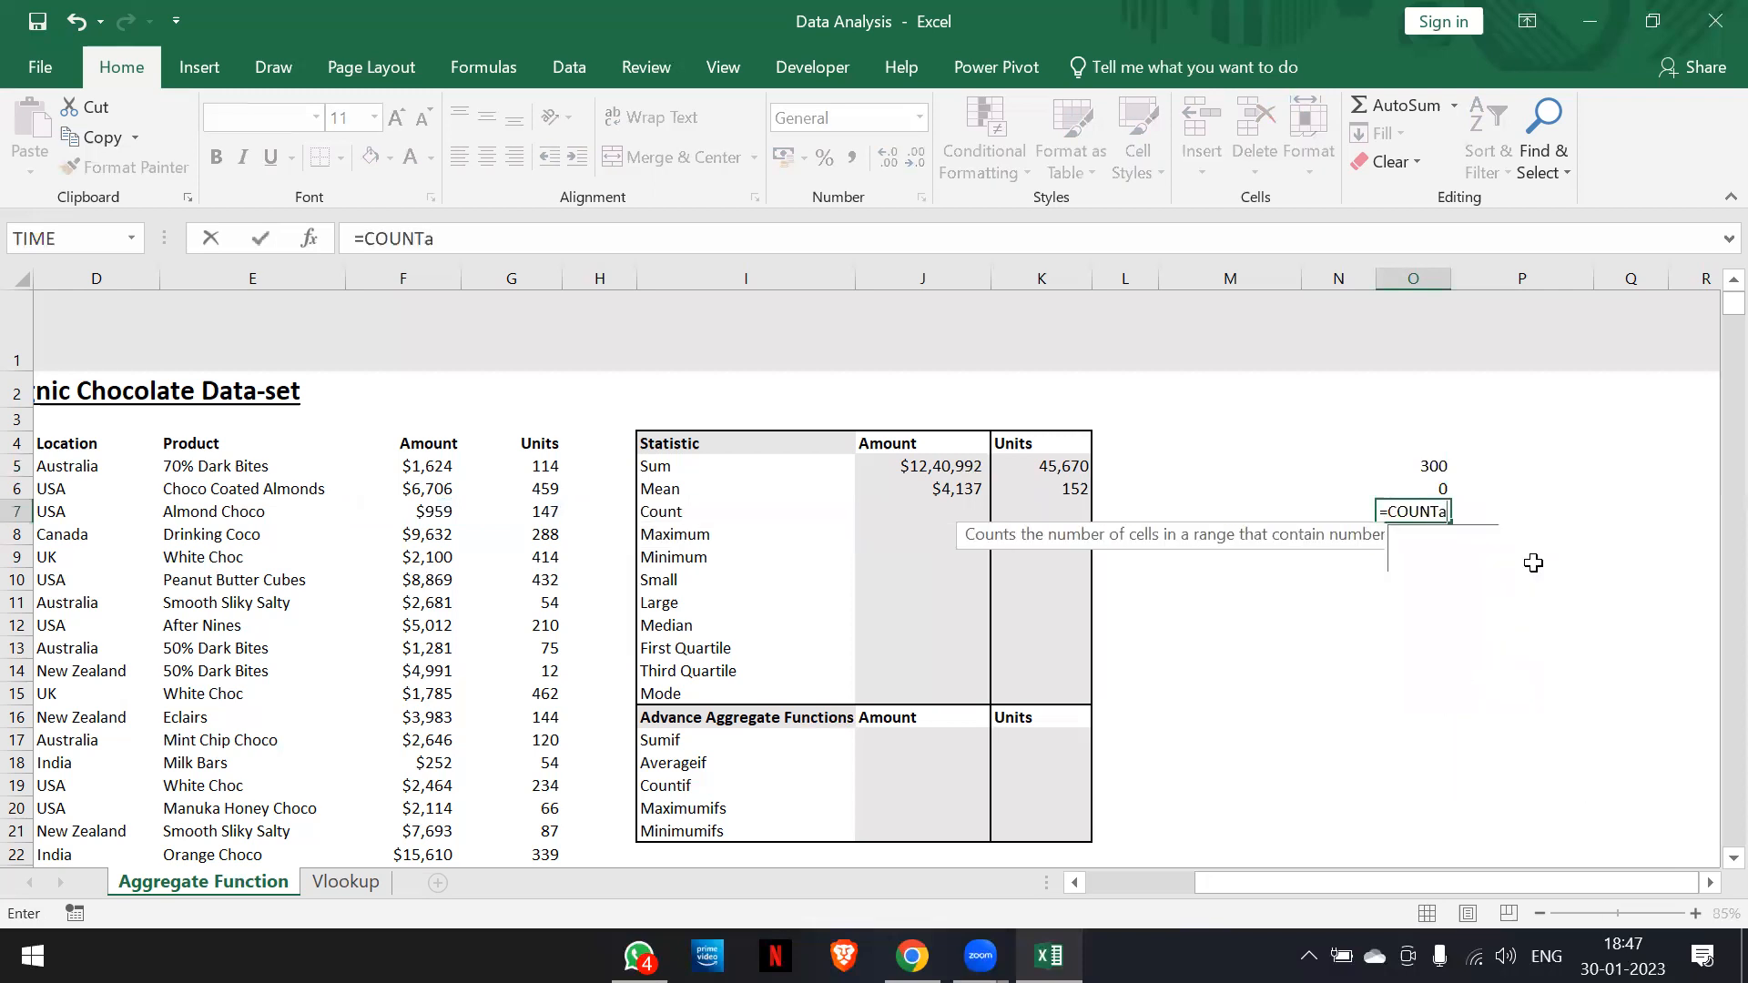
key(Tab)
key(Left)
key(Left)
key(Left)
key(Left)
key(Left)
key(Left)
key(Left)
key(Left)
key(Left)
key(Left)
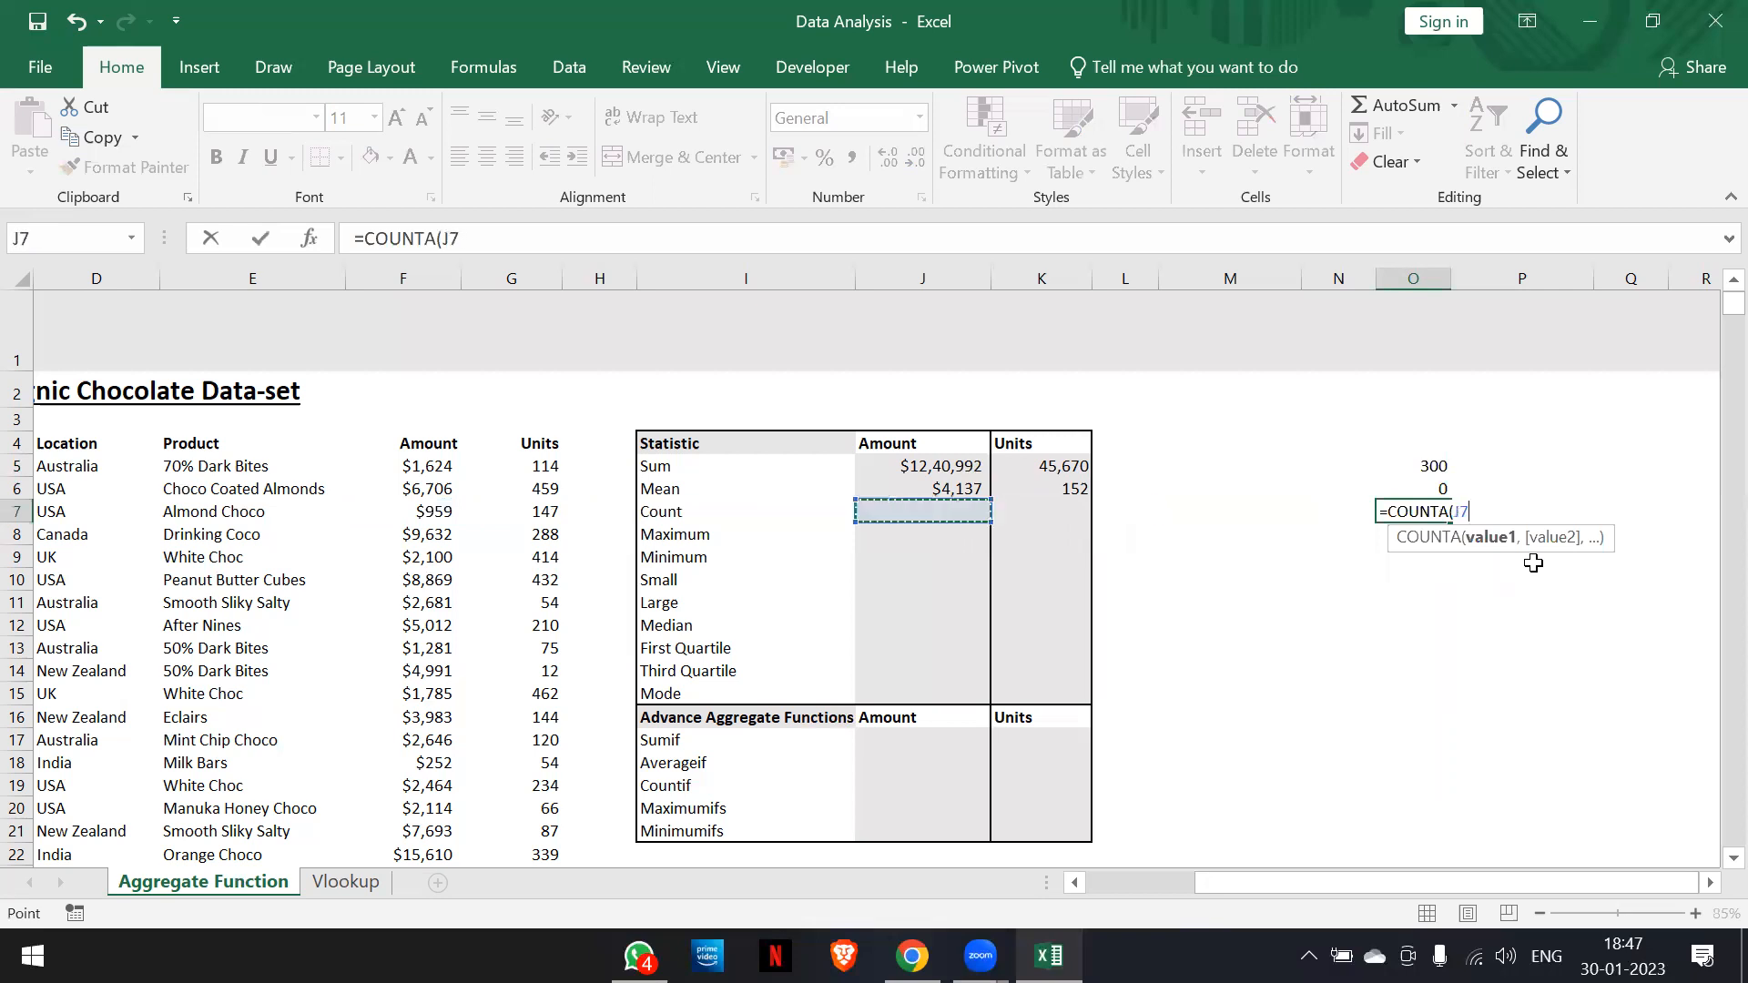
key(Up)
key(Up)
key(Up)
key(Down)
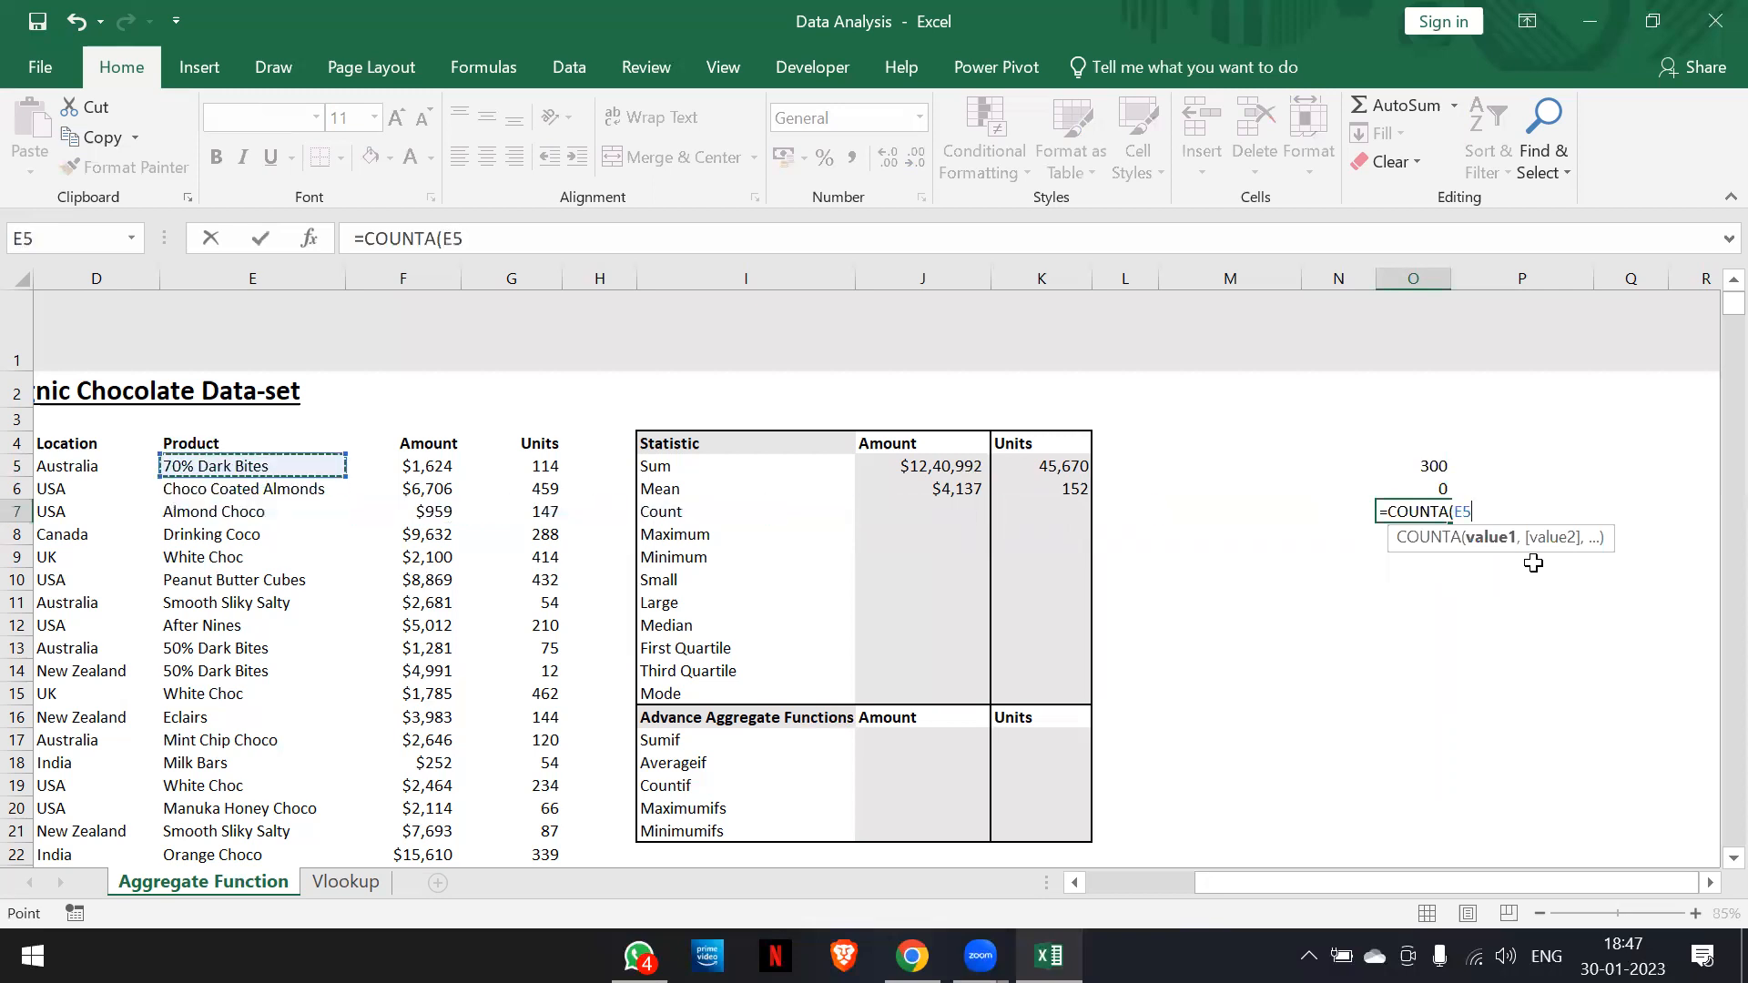
key(ctrl+shift+Down)
text())
key(Return)
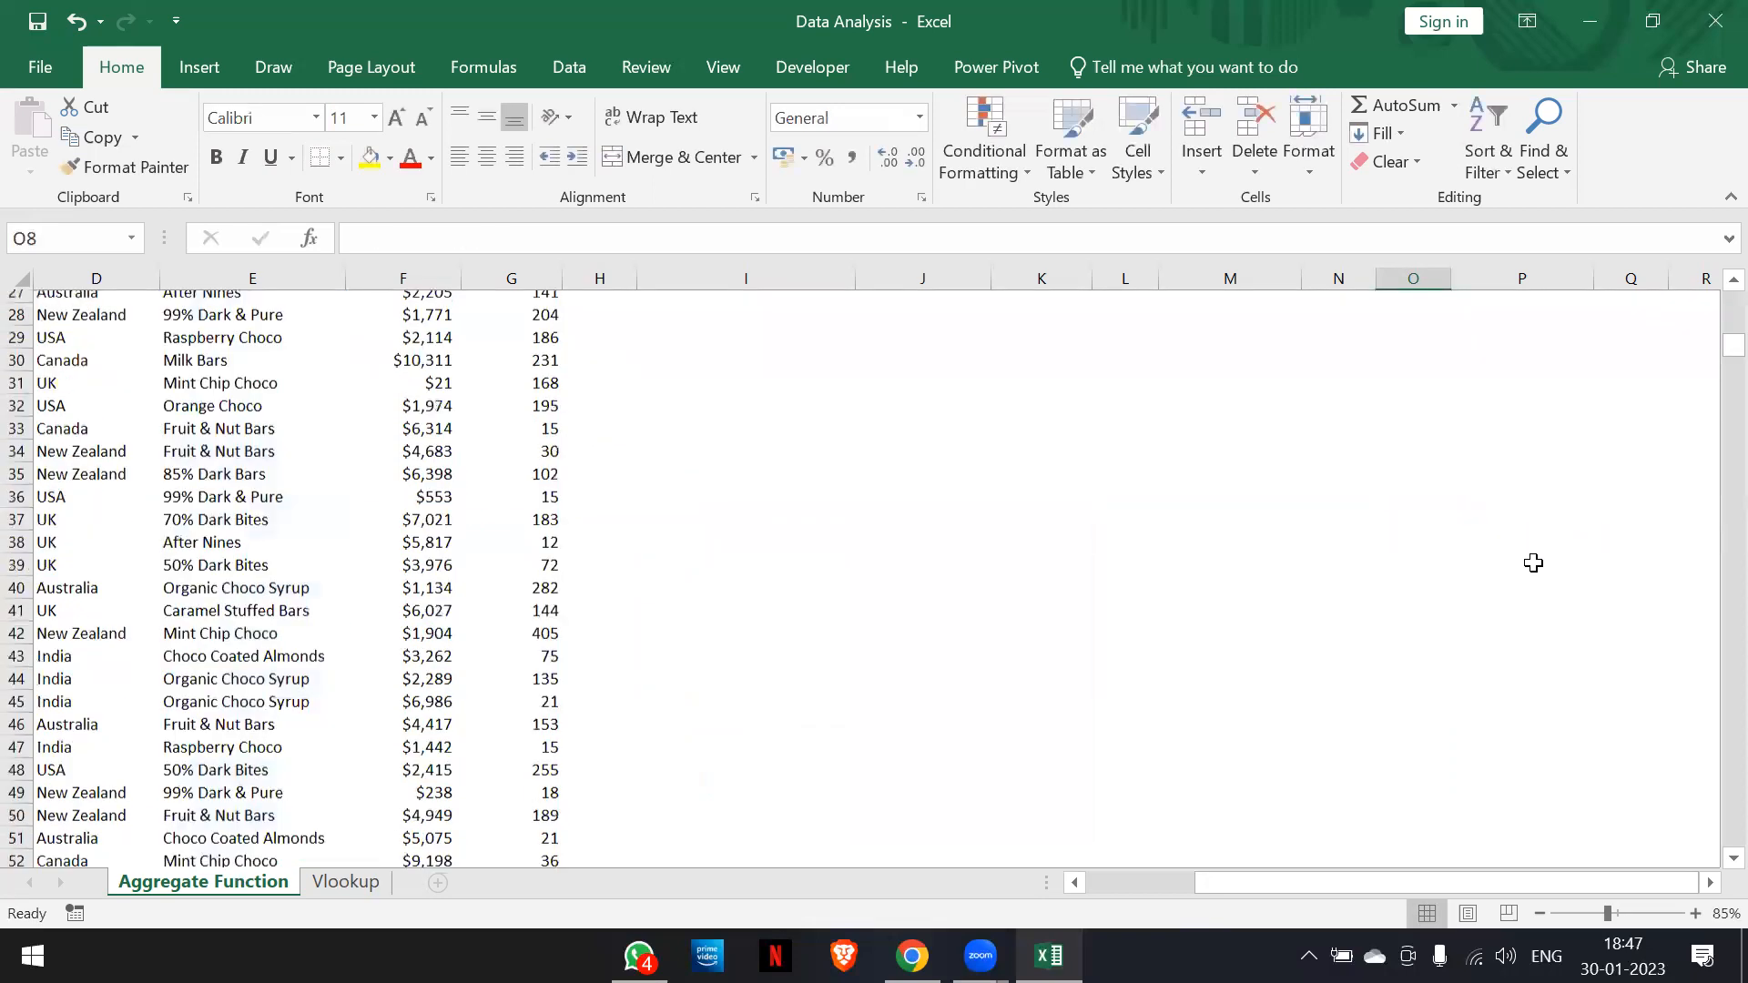
scroll(1533, 563, up, 1)
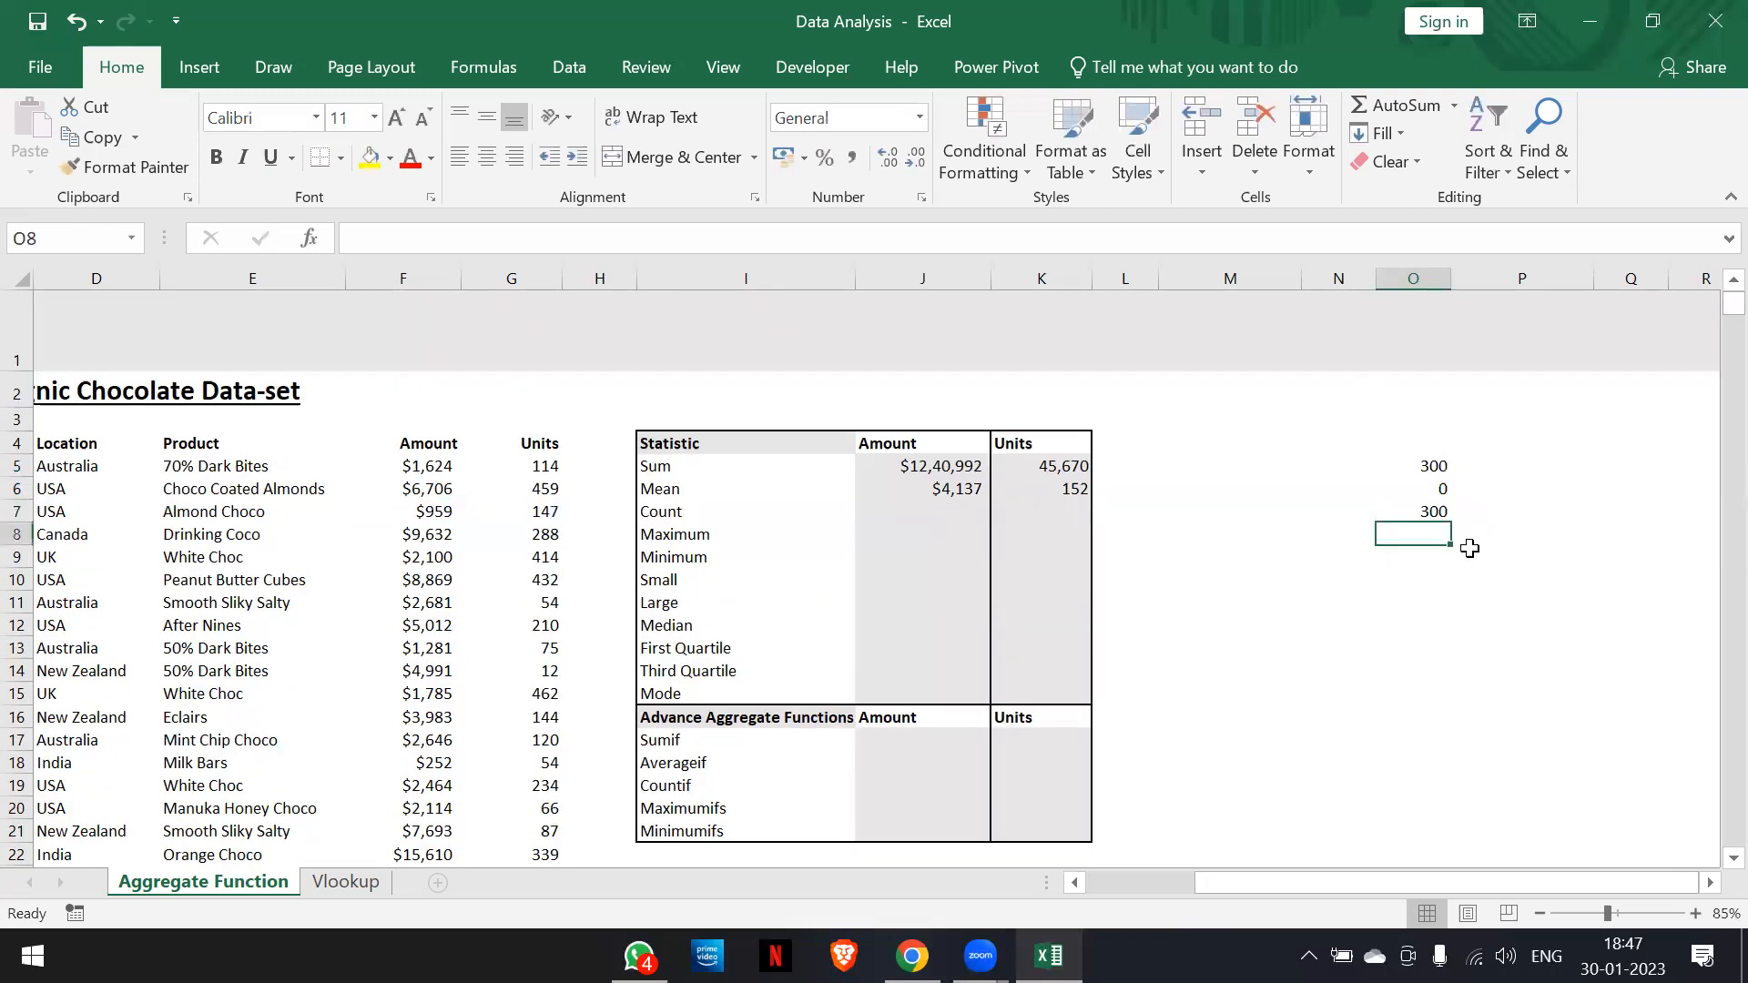
Clear the COUNT and COUNTA example formulas from the spare cells O5:O7
click(1427, 513)
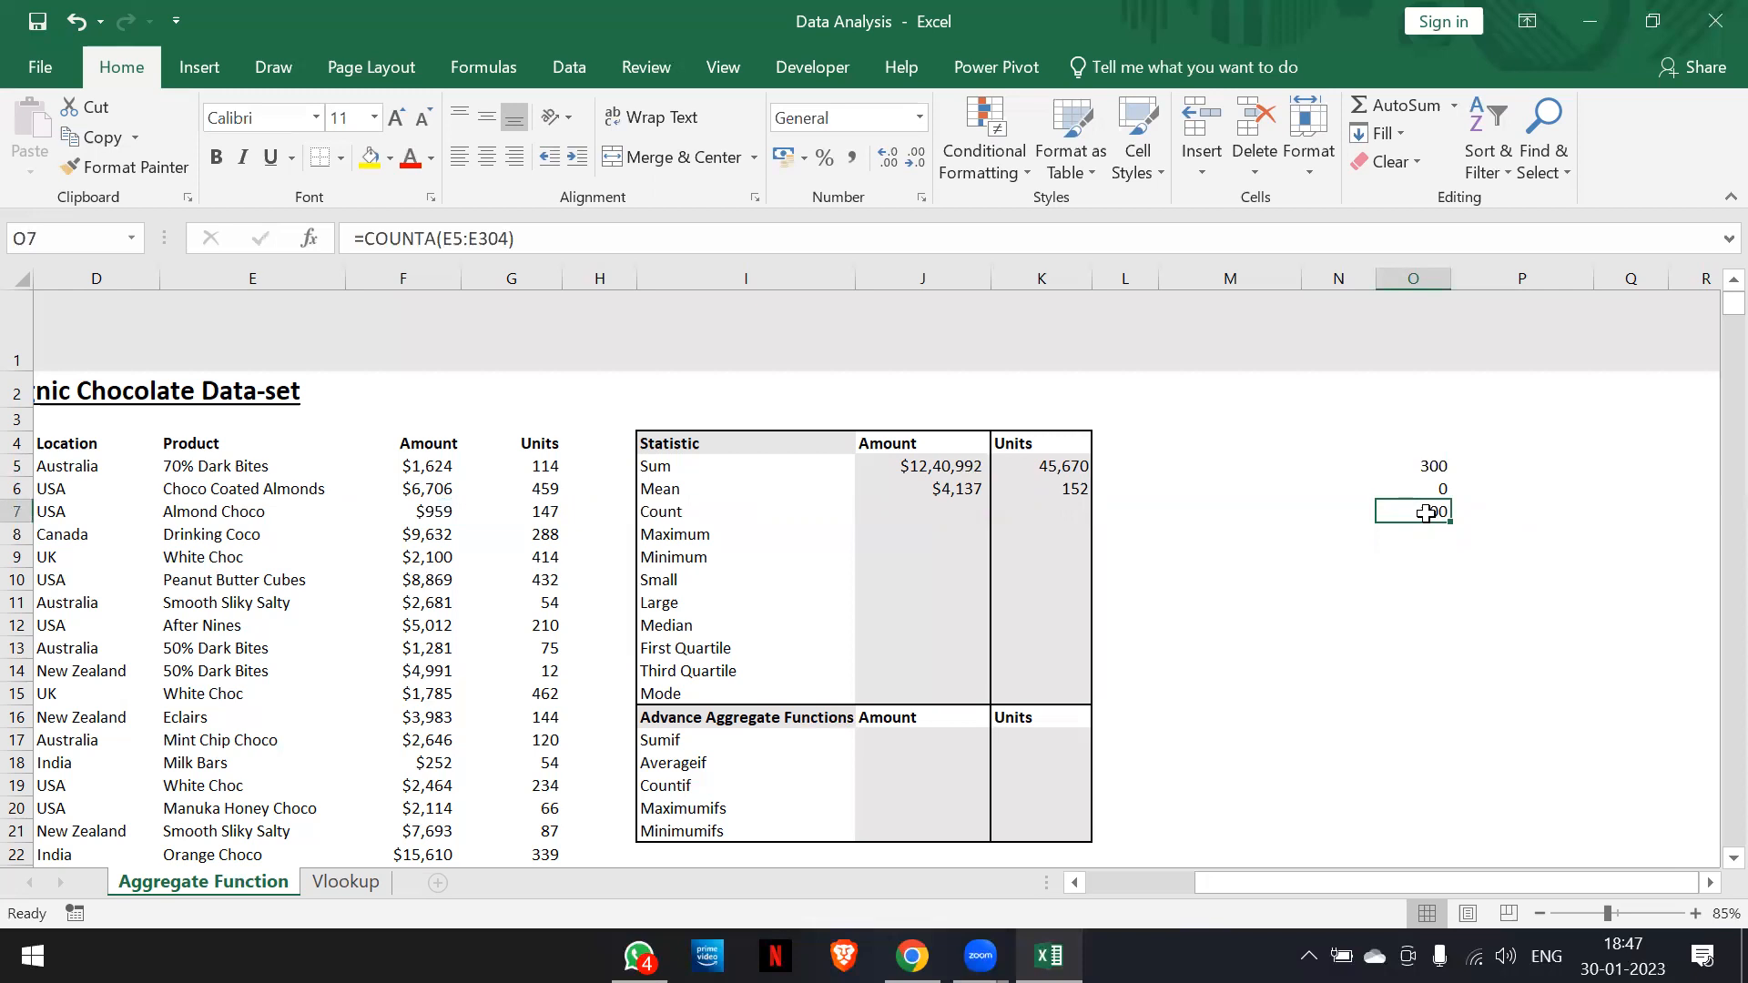
key(Up)
key(Up)
key(shift+Down)
key(shift+Down)
key(Delete)
Count the Amount column's entries with =COUNT(F5:F304) in J7 of the statistics table
key(Left)
key(Down)
key(Left)
key(Left)
key(Left)
key(Left)
key(Down)
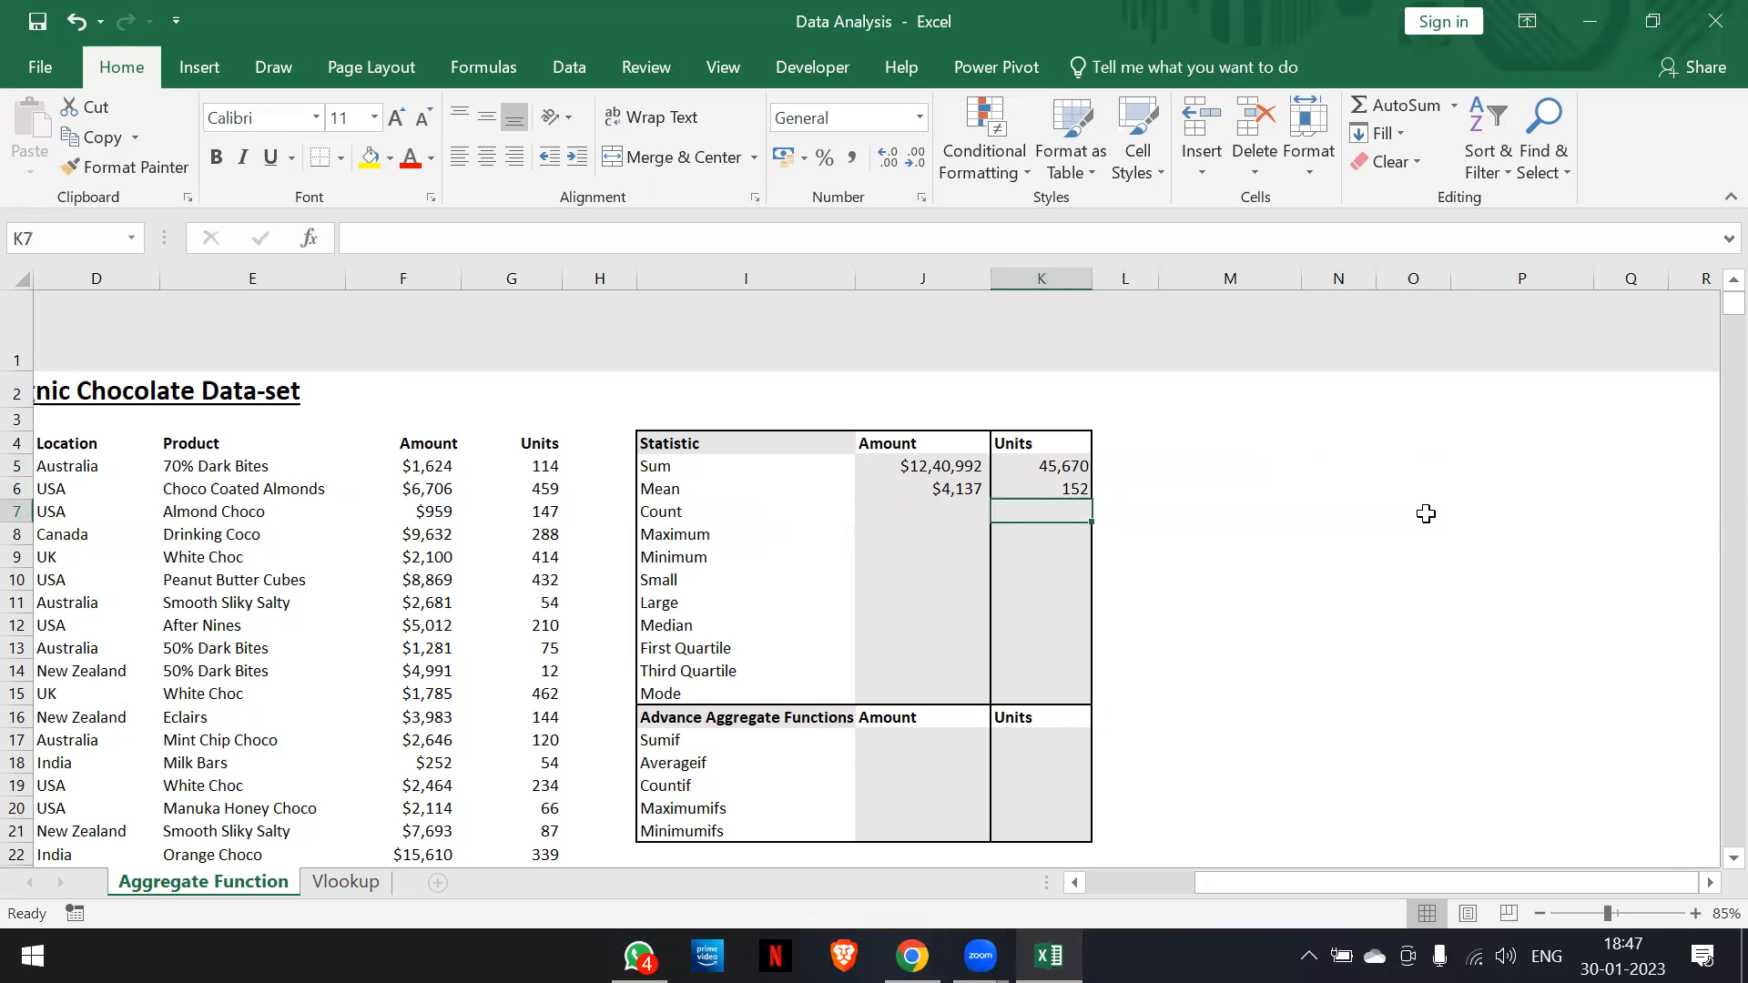
text(=count)
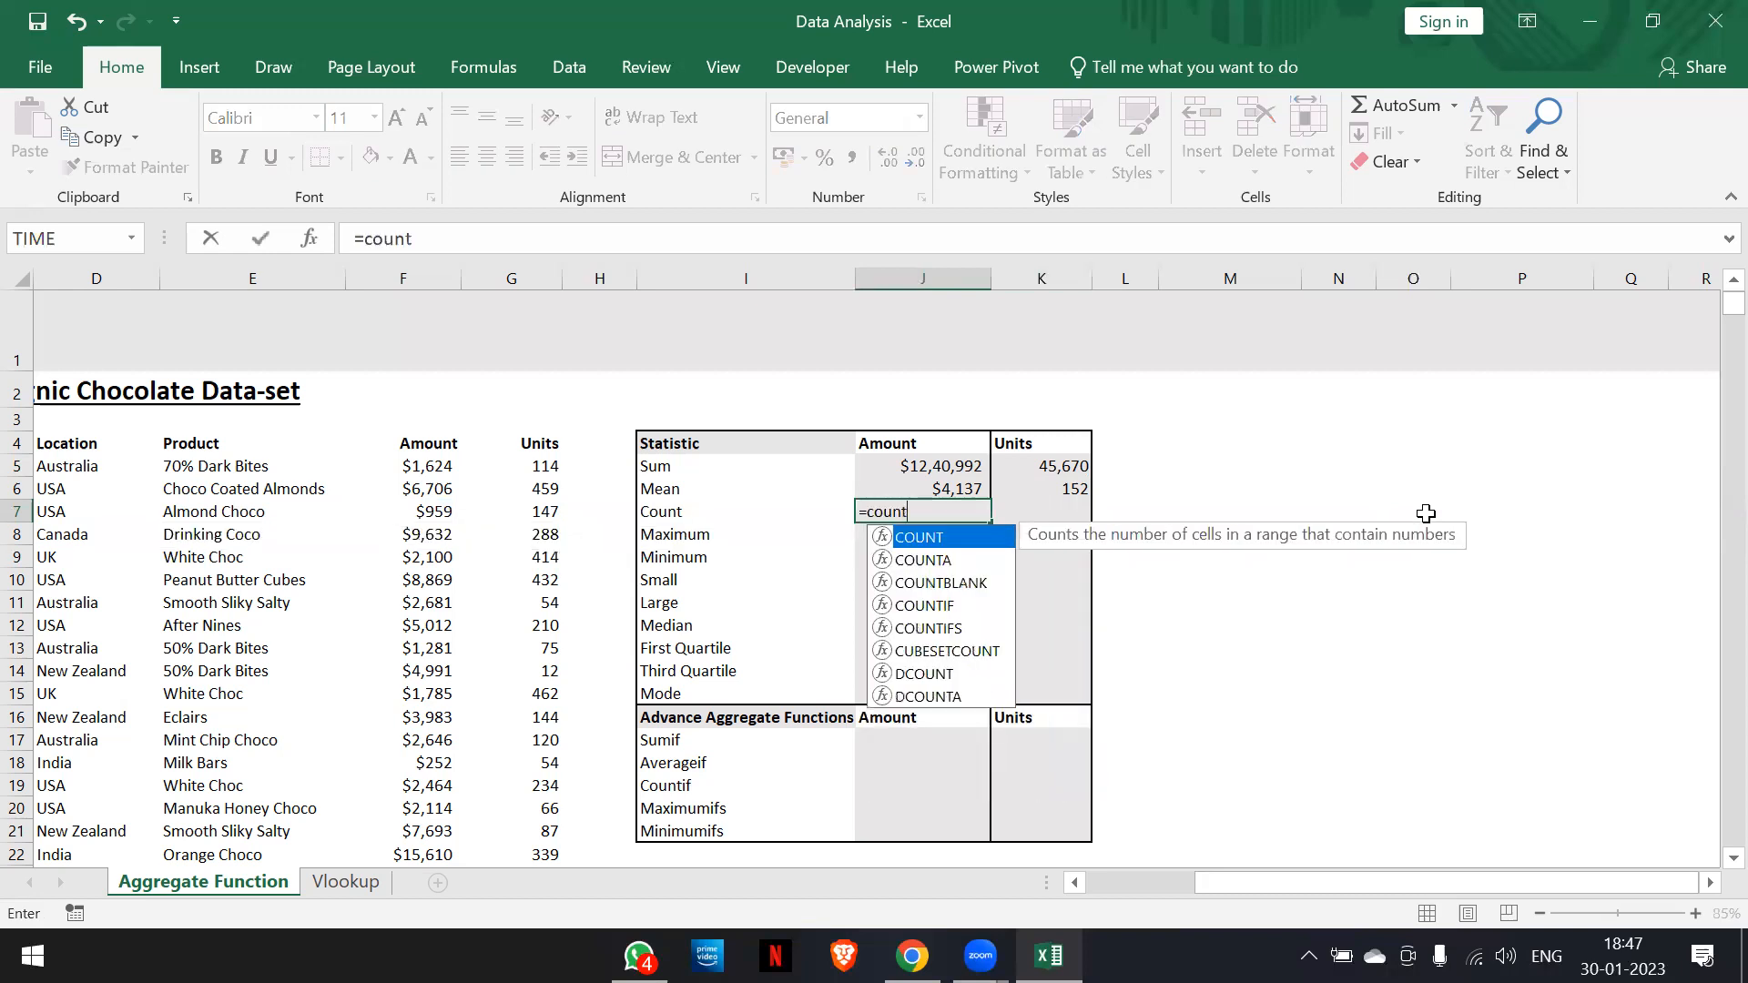
key(Tab)
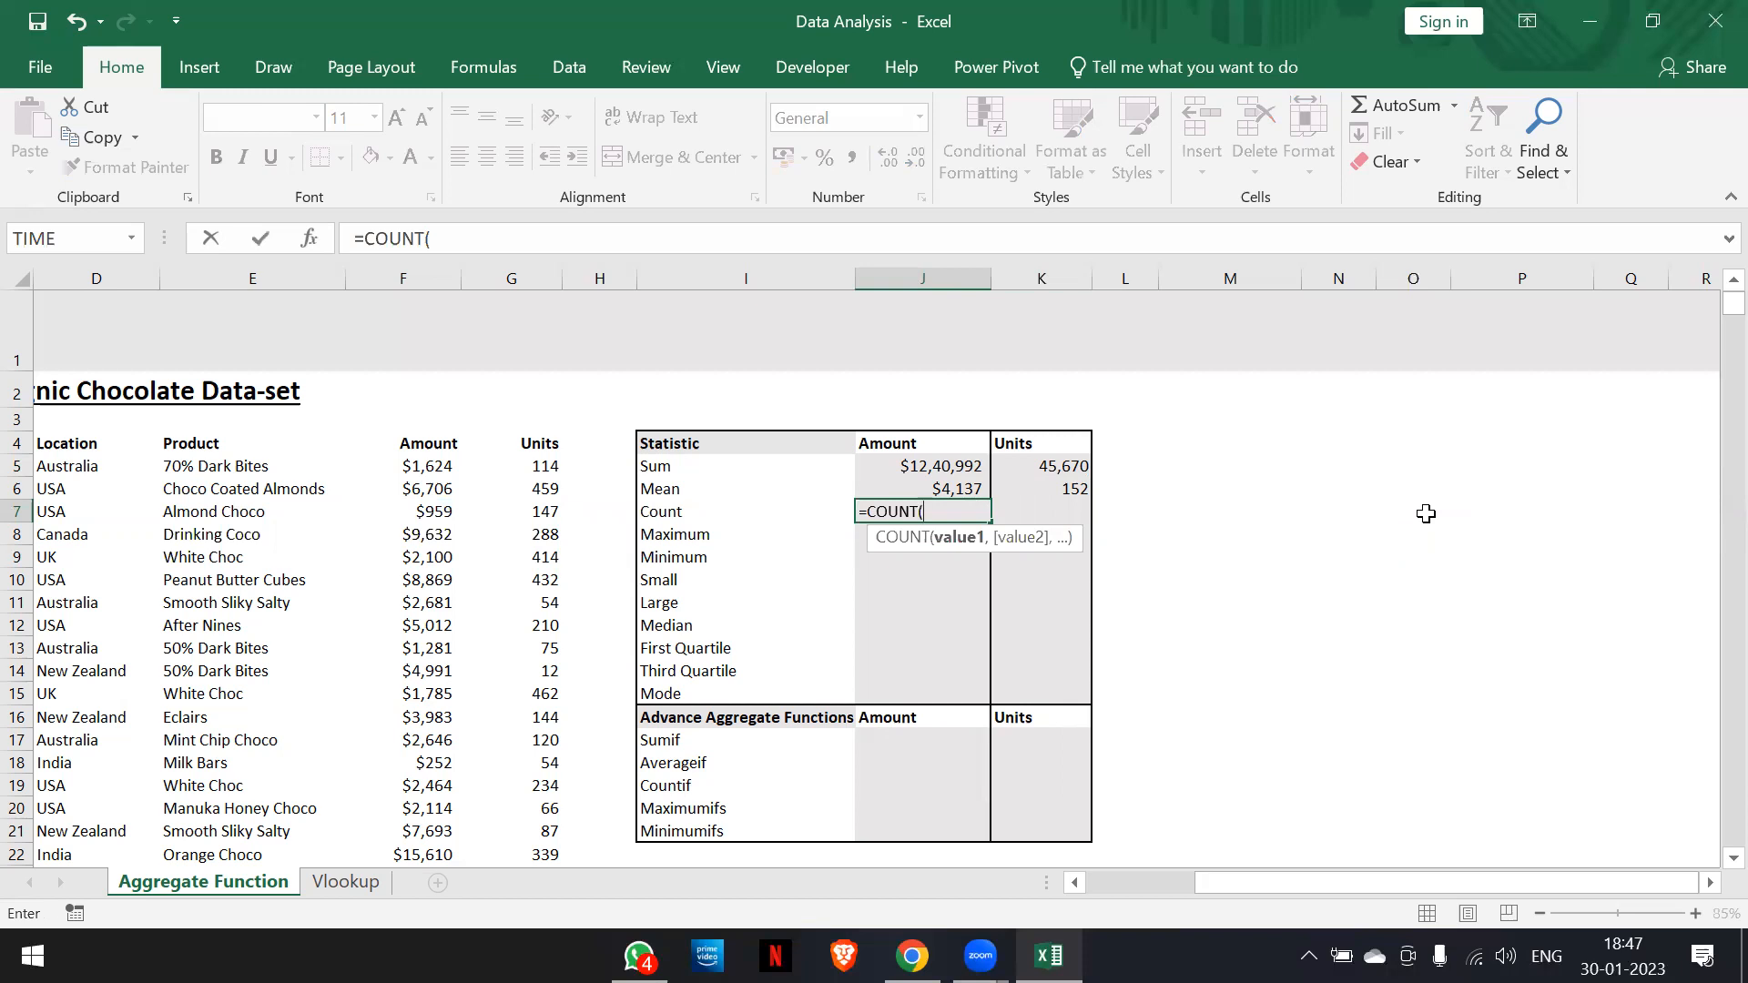
key(Left)
key(Left)
key(Left)
key(Left)
key(Up)
key(Up)
key(ctrl+shift+Down)
text())
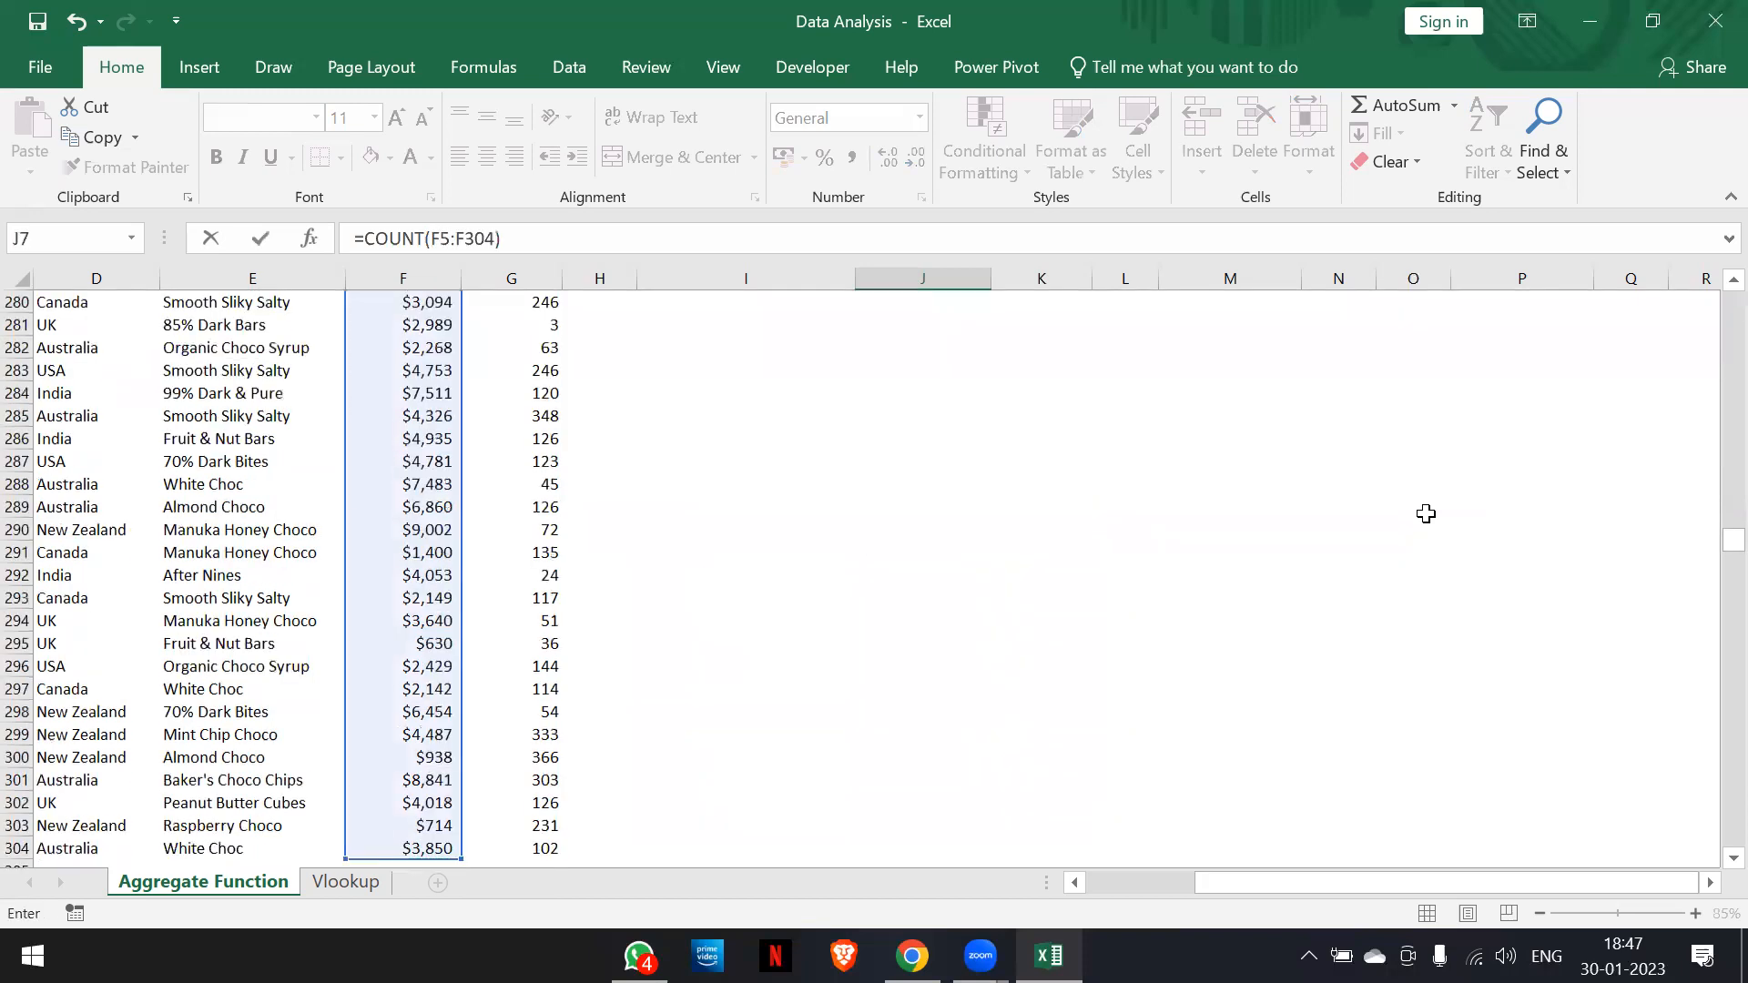
key(Return)
scroll(1426, 514, up, 3)
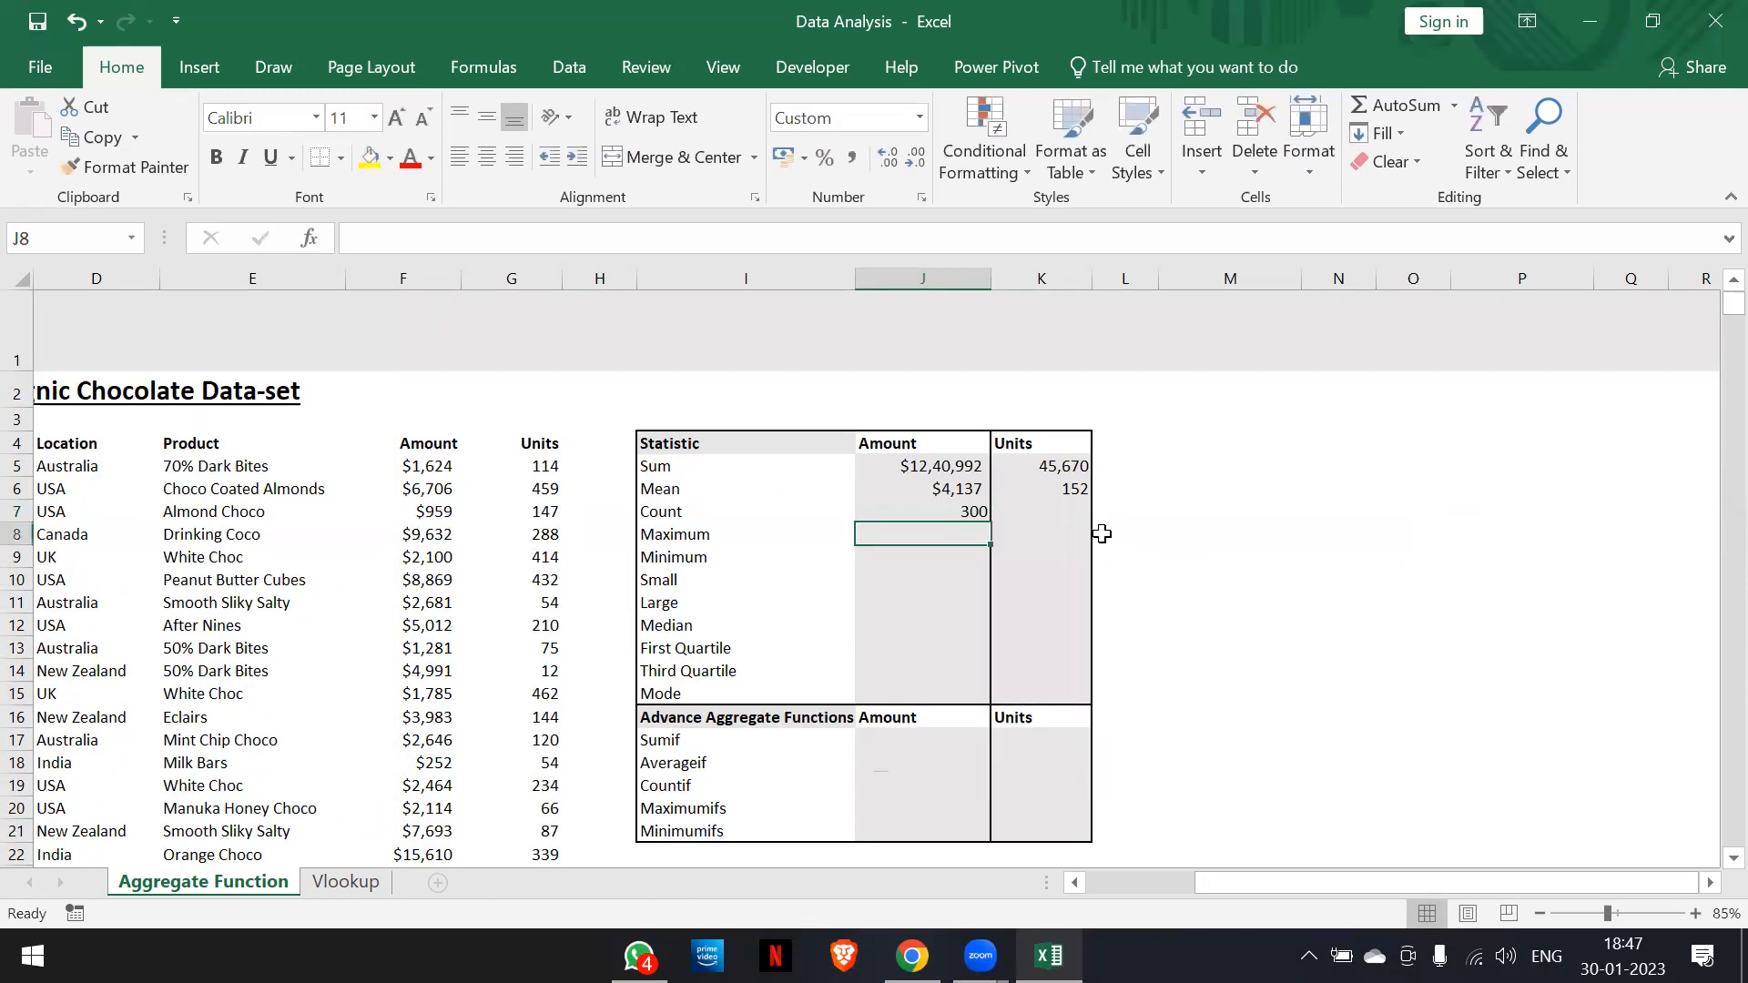
Count the Units column's entries with =COUNT(G5:G304) in K7 of the statistics table
click(1062, 508)
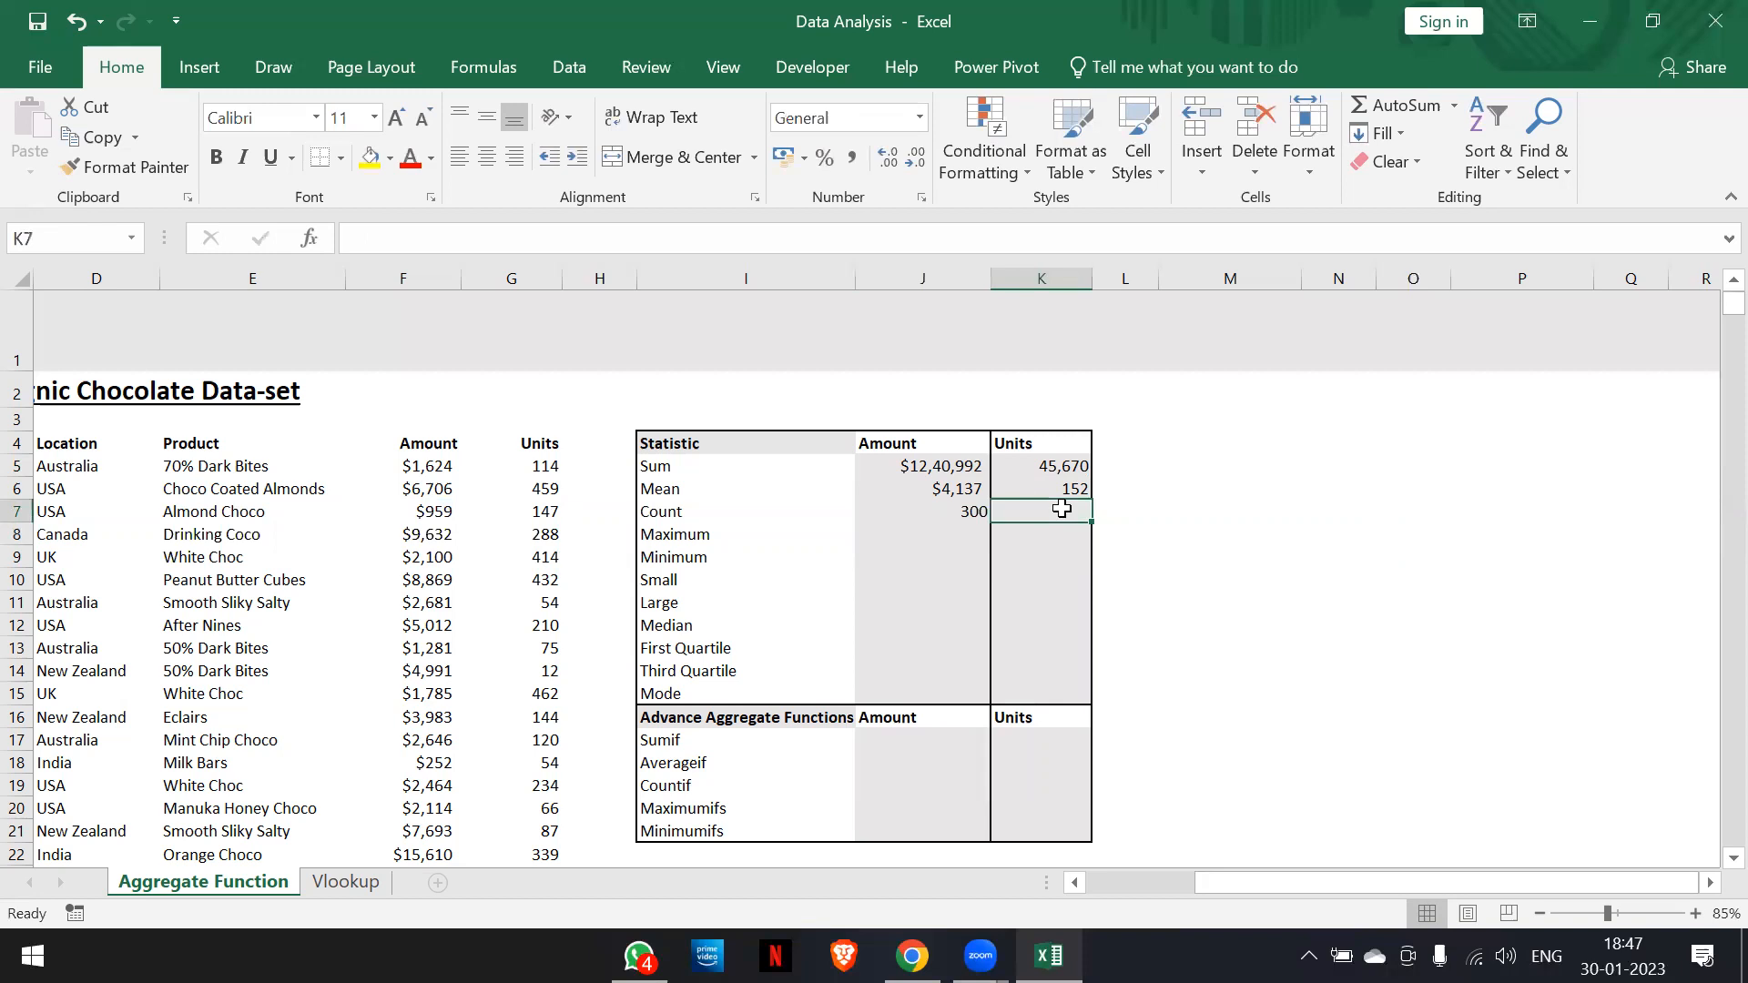
text(=count)
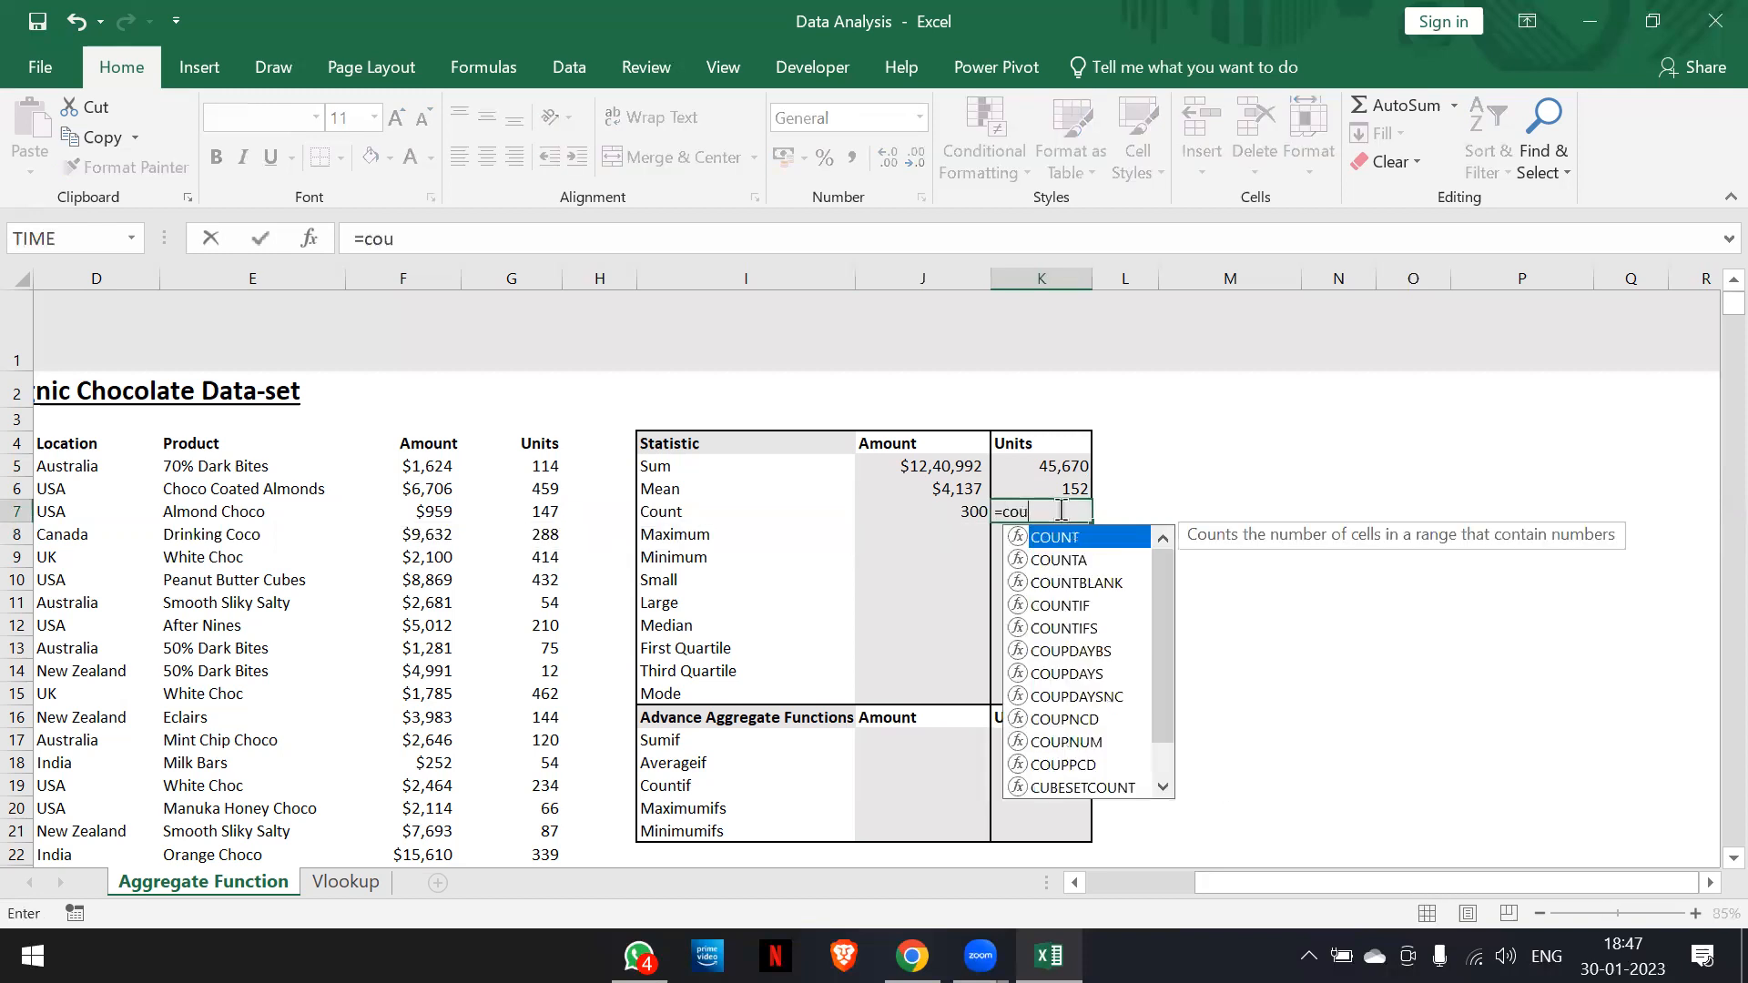
key(Tab)
key(Left)
key(Left)
key(Left)
key(Left)
key(Up)
key(Up)
key(ctrl+shift+Down)
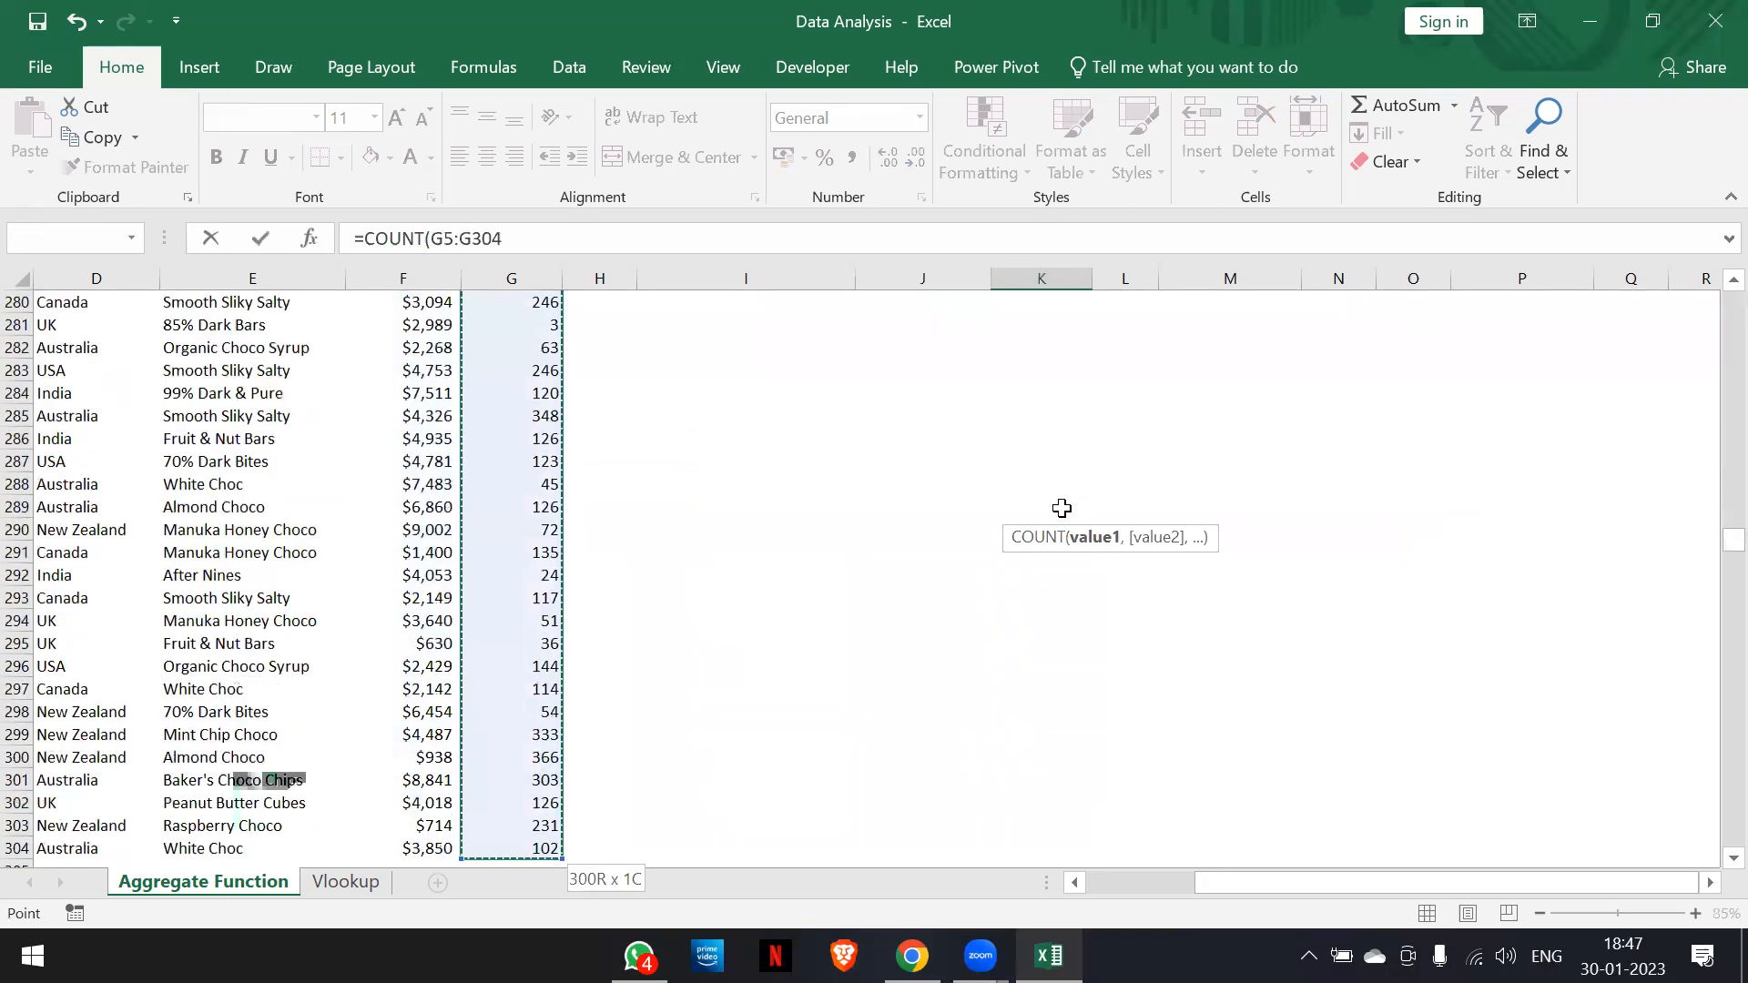
text())
key(Return)
scroll(1062, 508, up, 2)
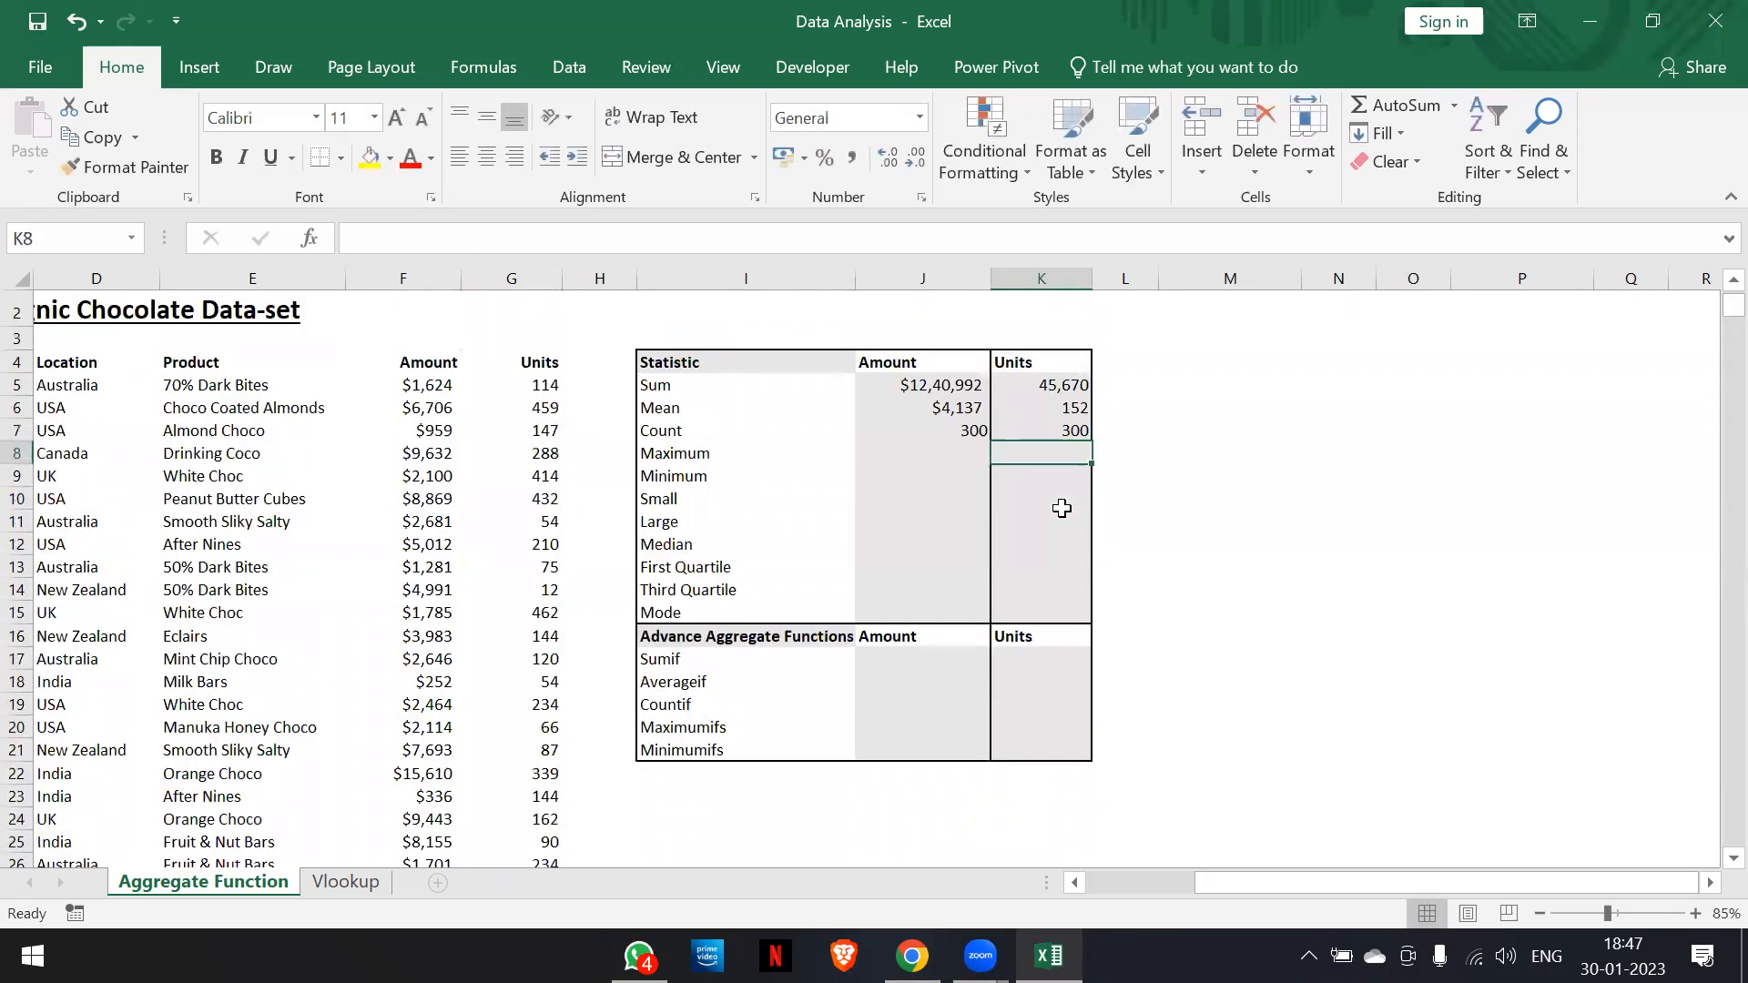
click(1065, 514)
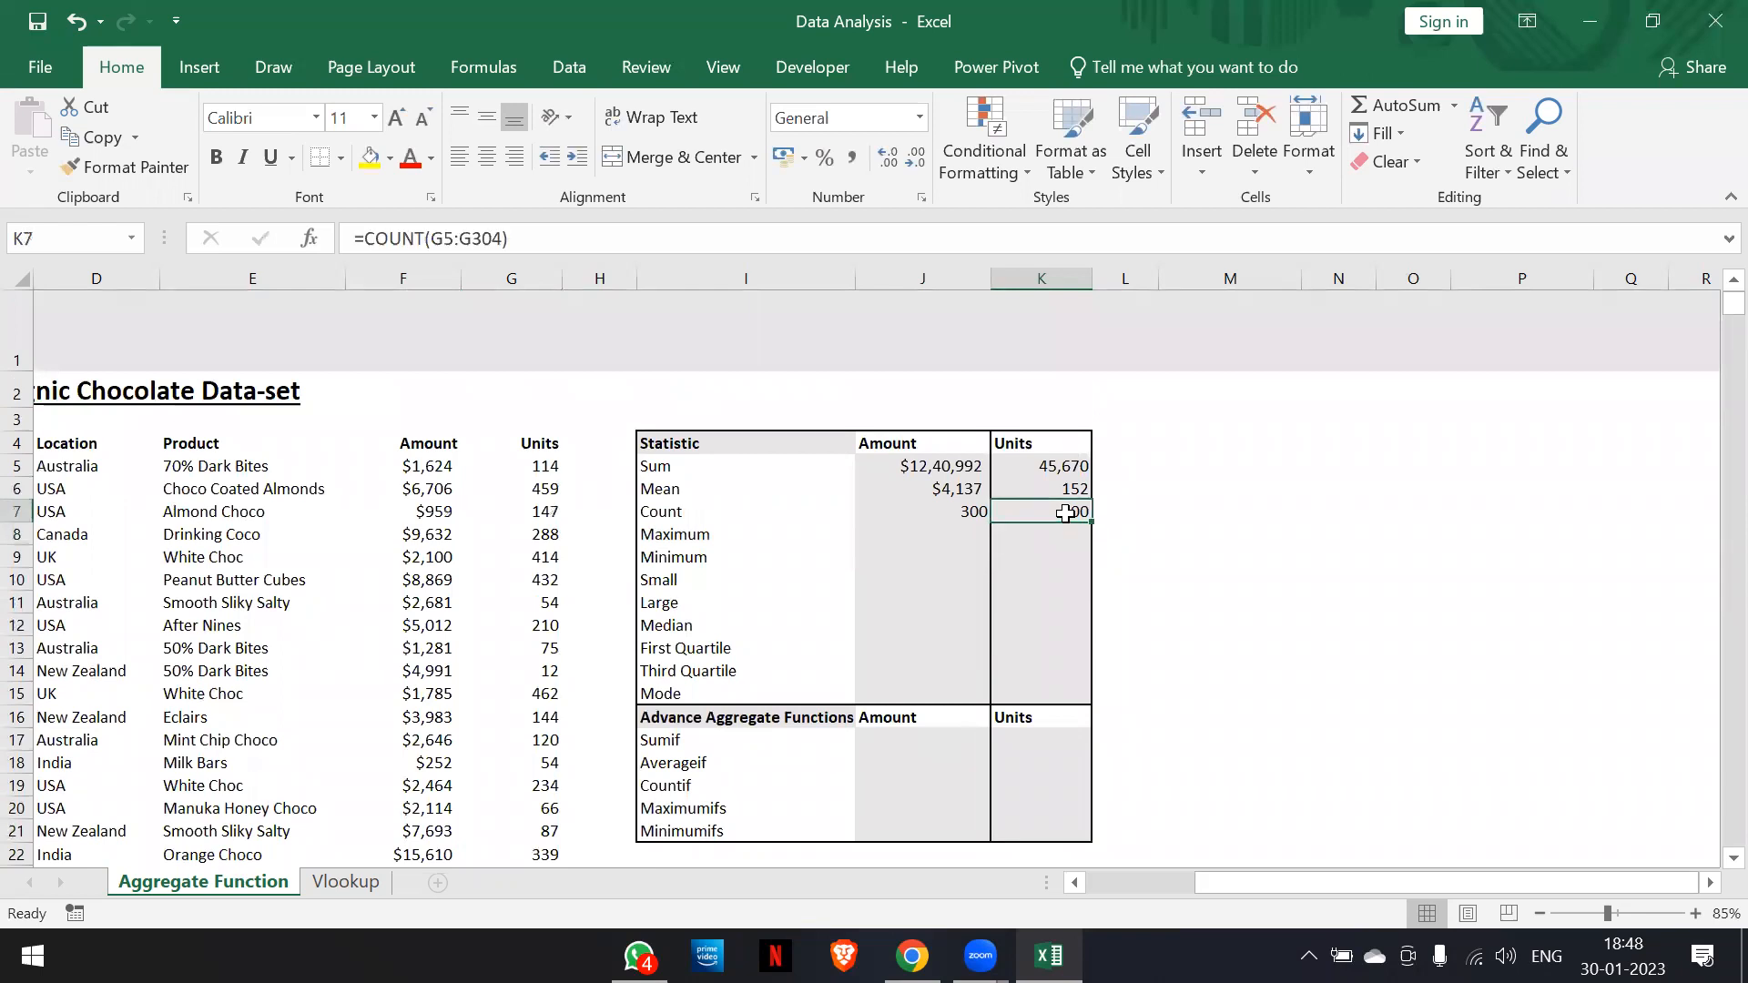
Select the Amount values F5:F304 to examine the extent of the column
click(947, 536)
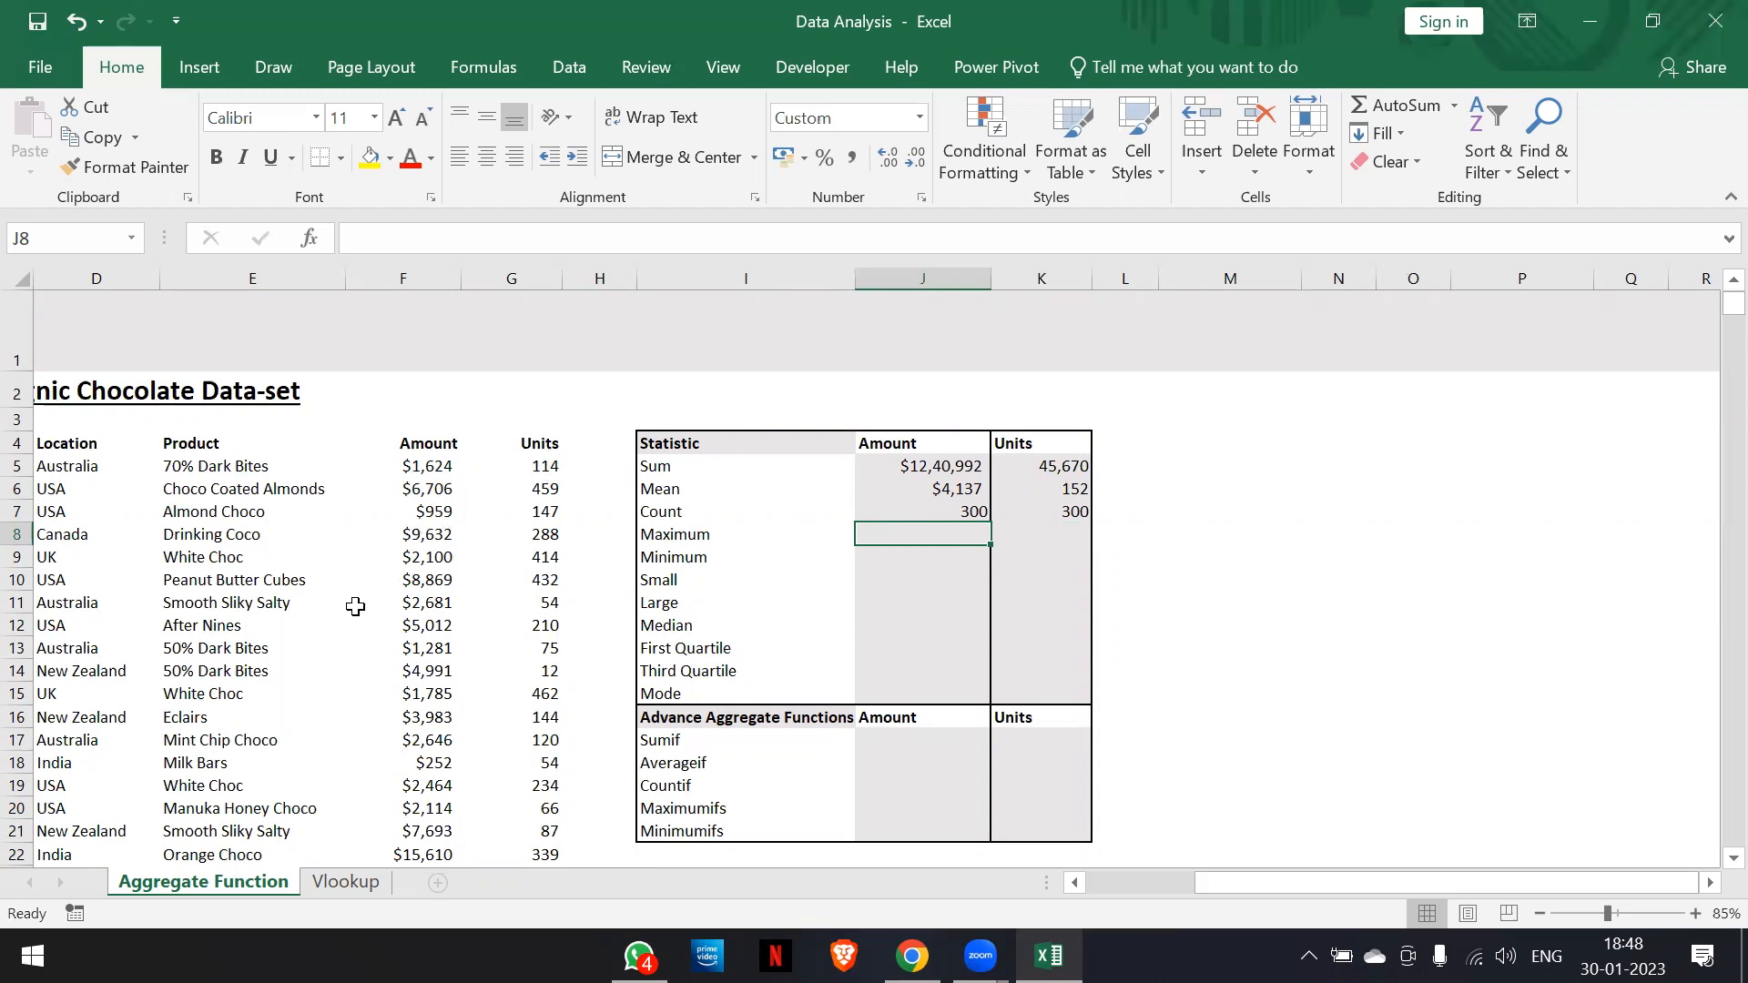
click(415, 473)
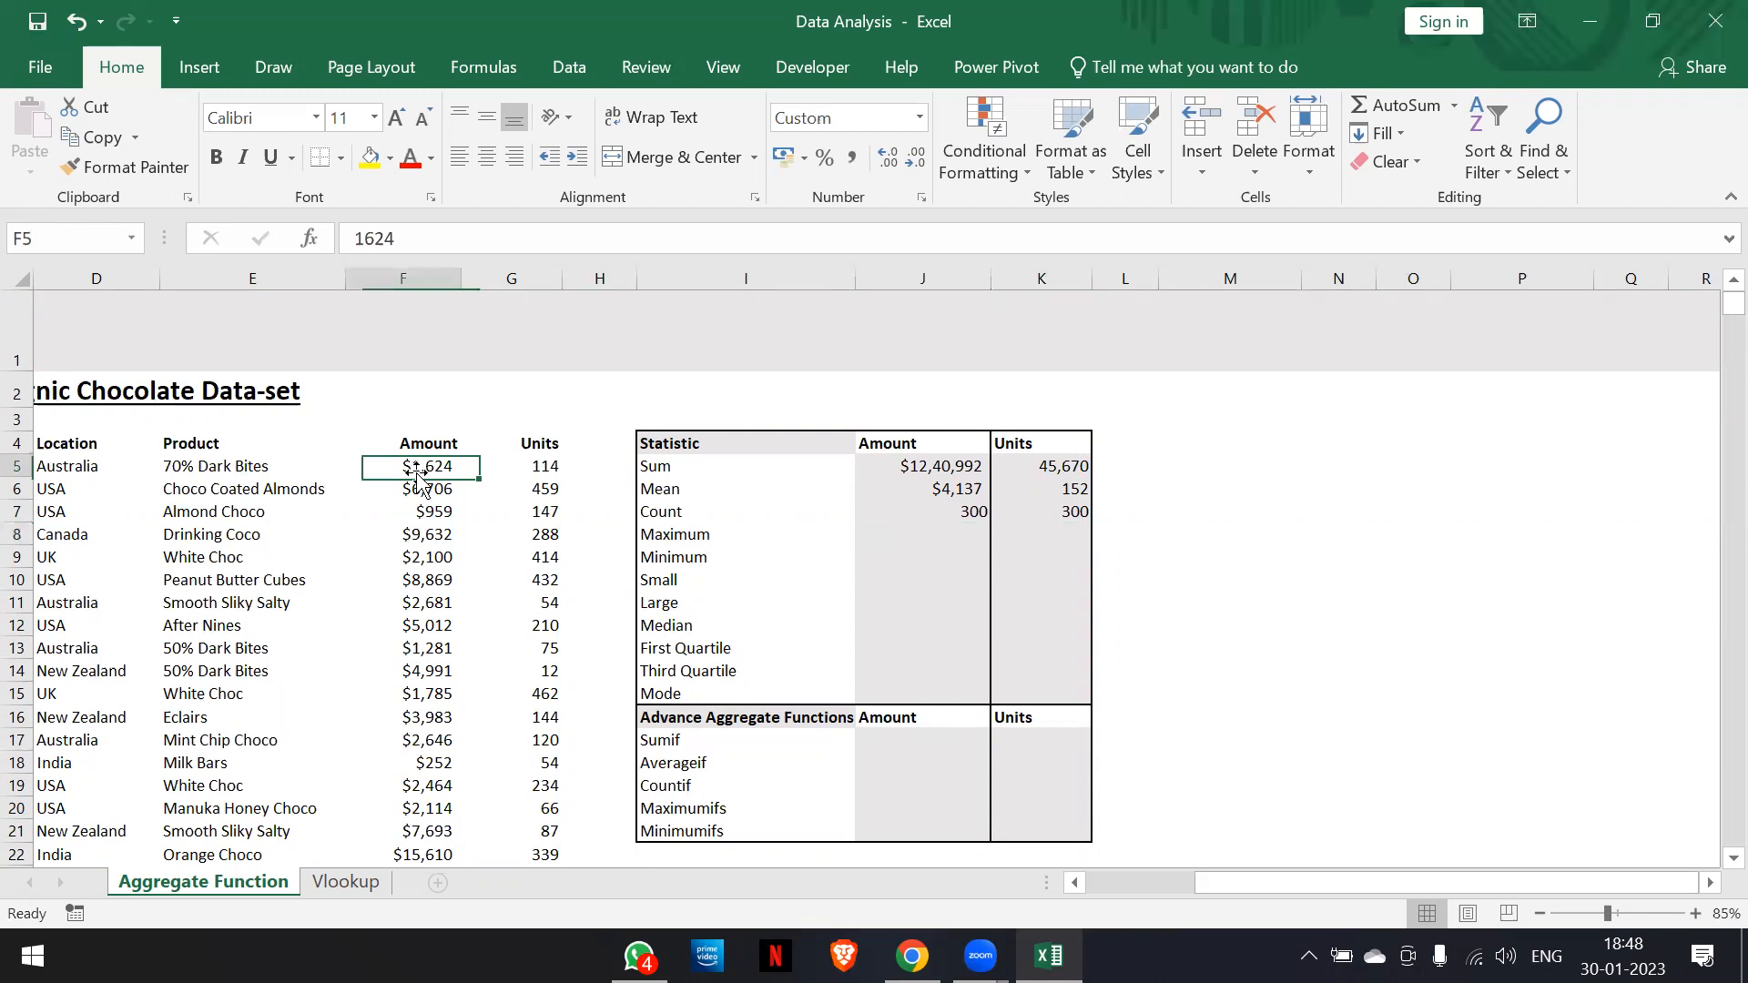
key(ctrl+shift+Down)
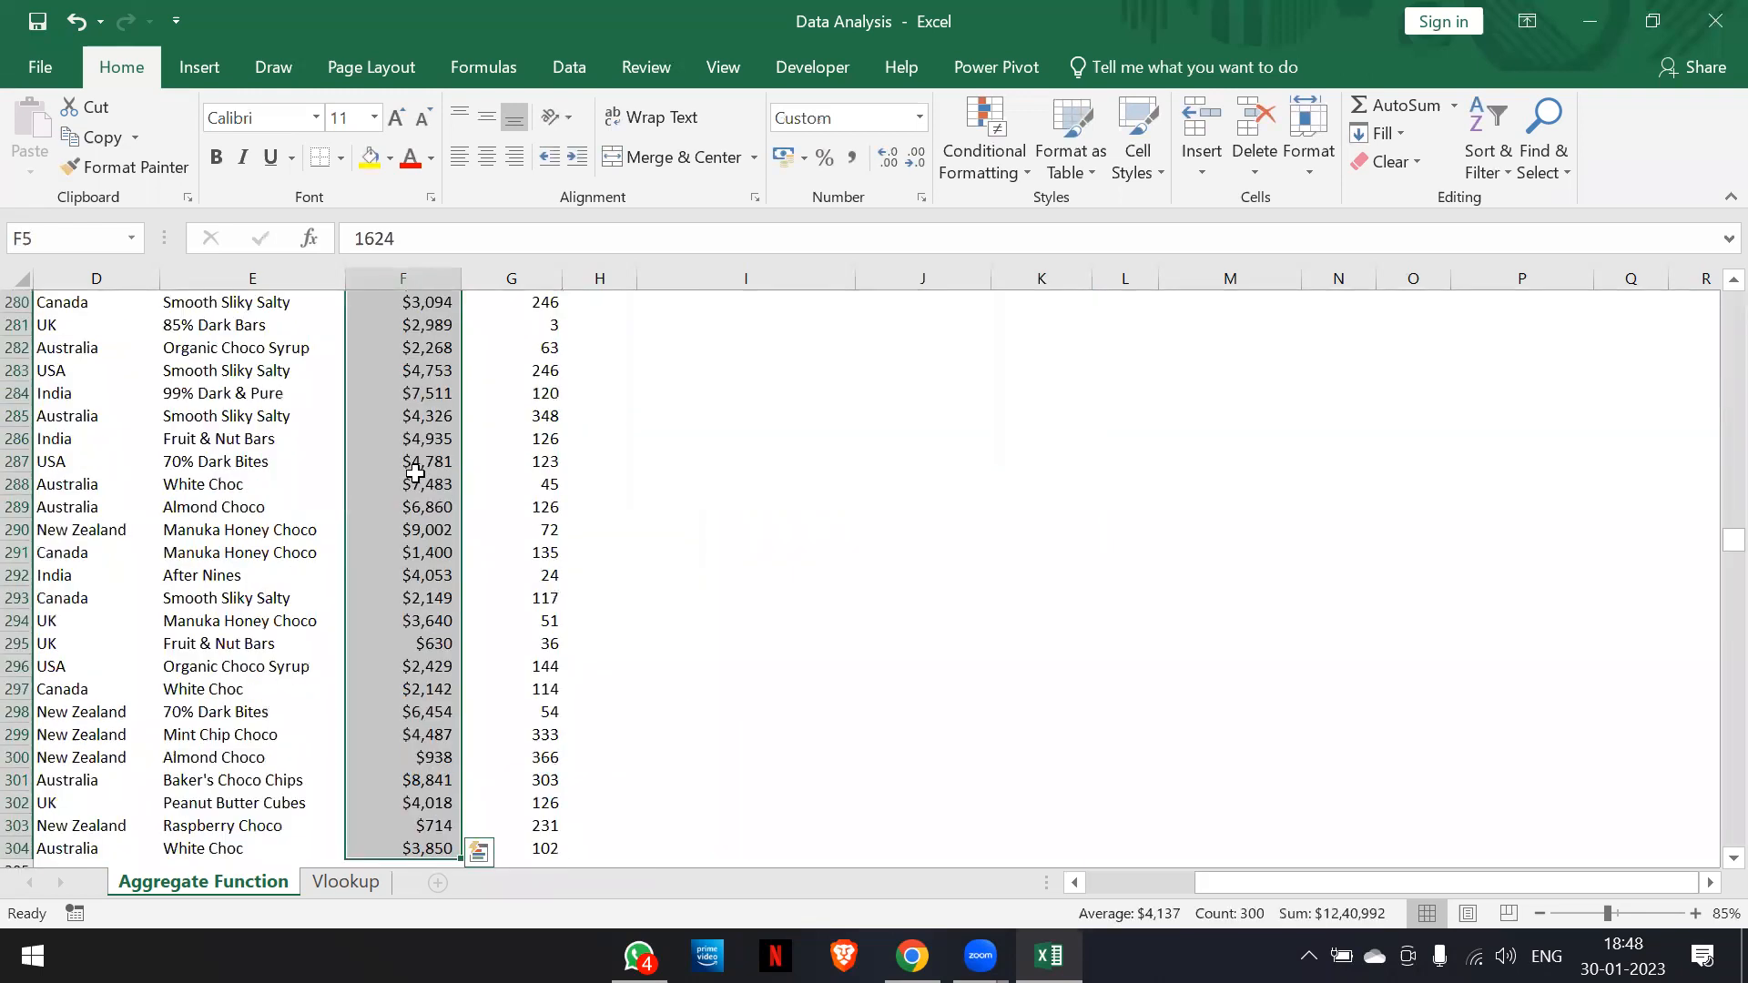
scroll(415, 472, up, 20)
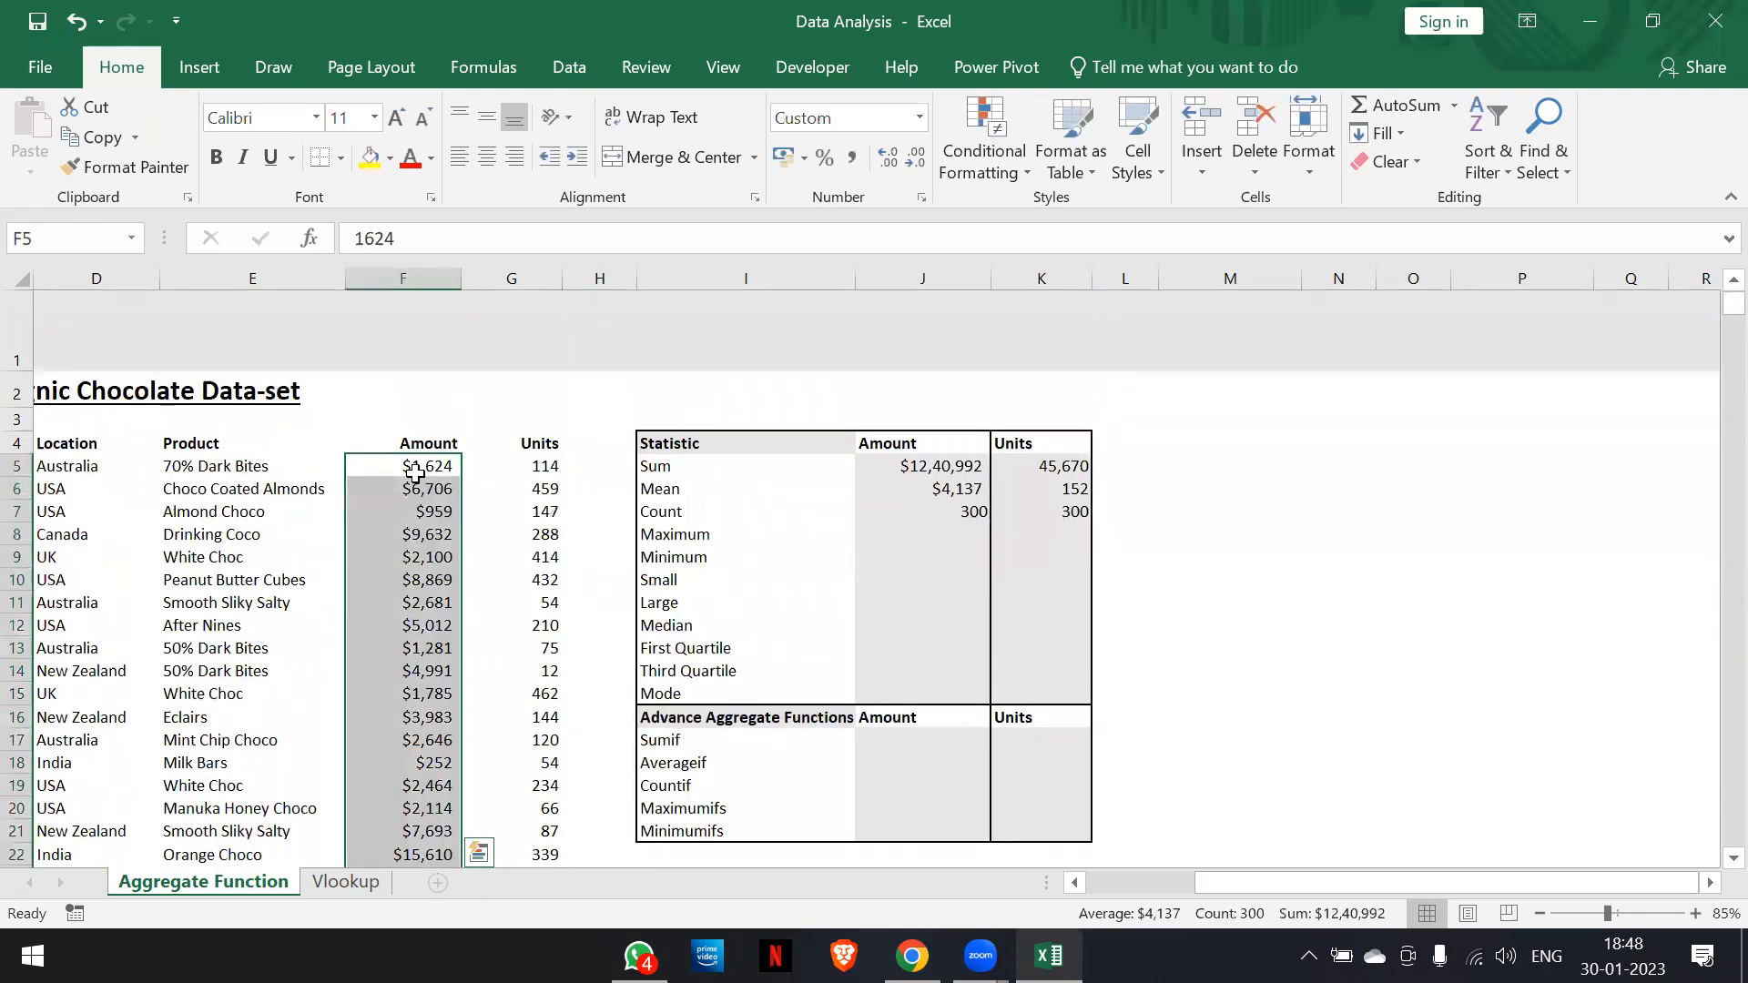
click(415, 472)
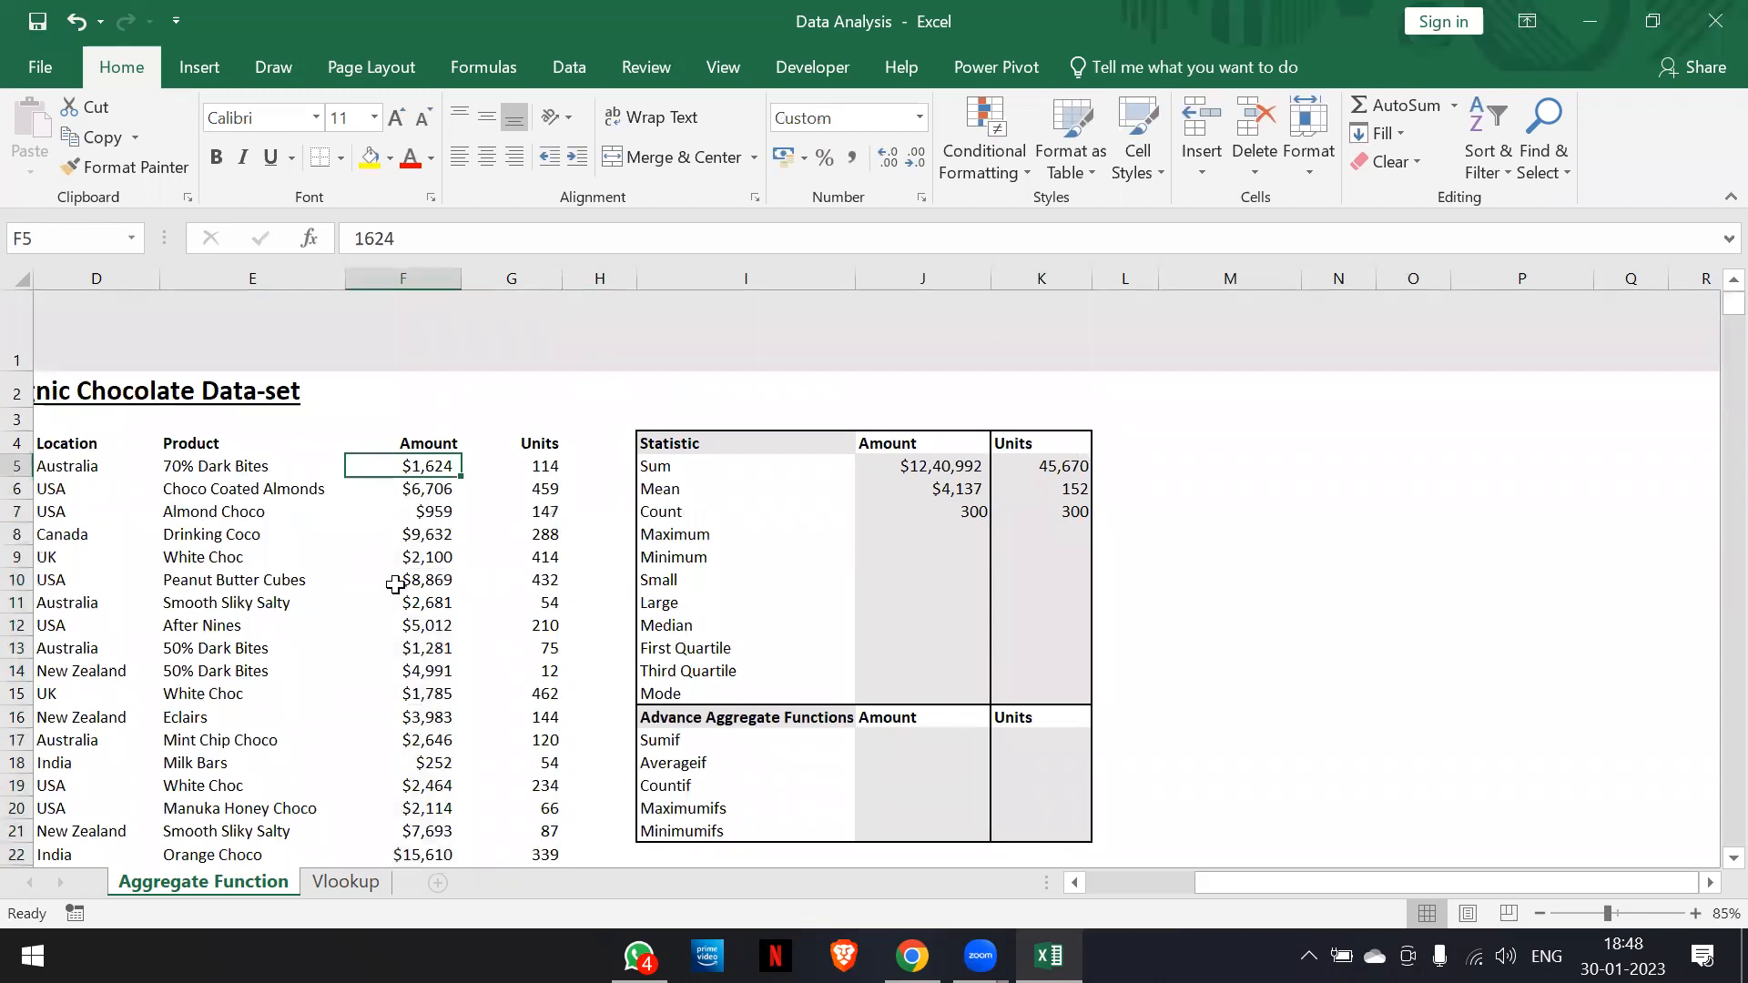
Convert the chocolate data range C4:G304 into a table, keeping the first row as headers
scroll(394, 585, left, 3)
click(253, 607)
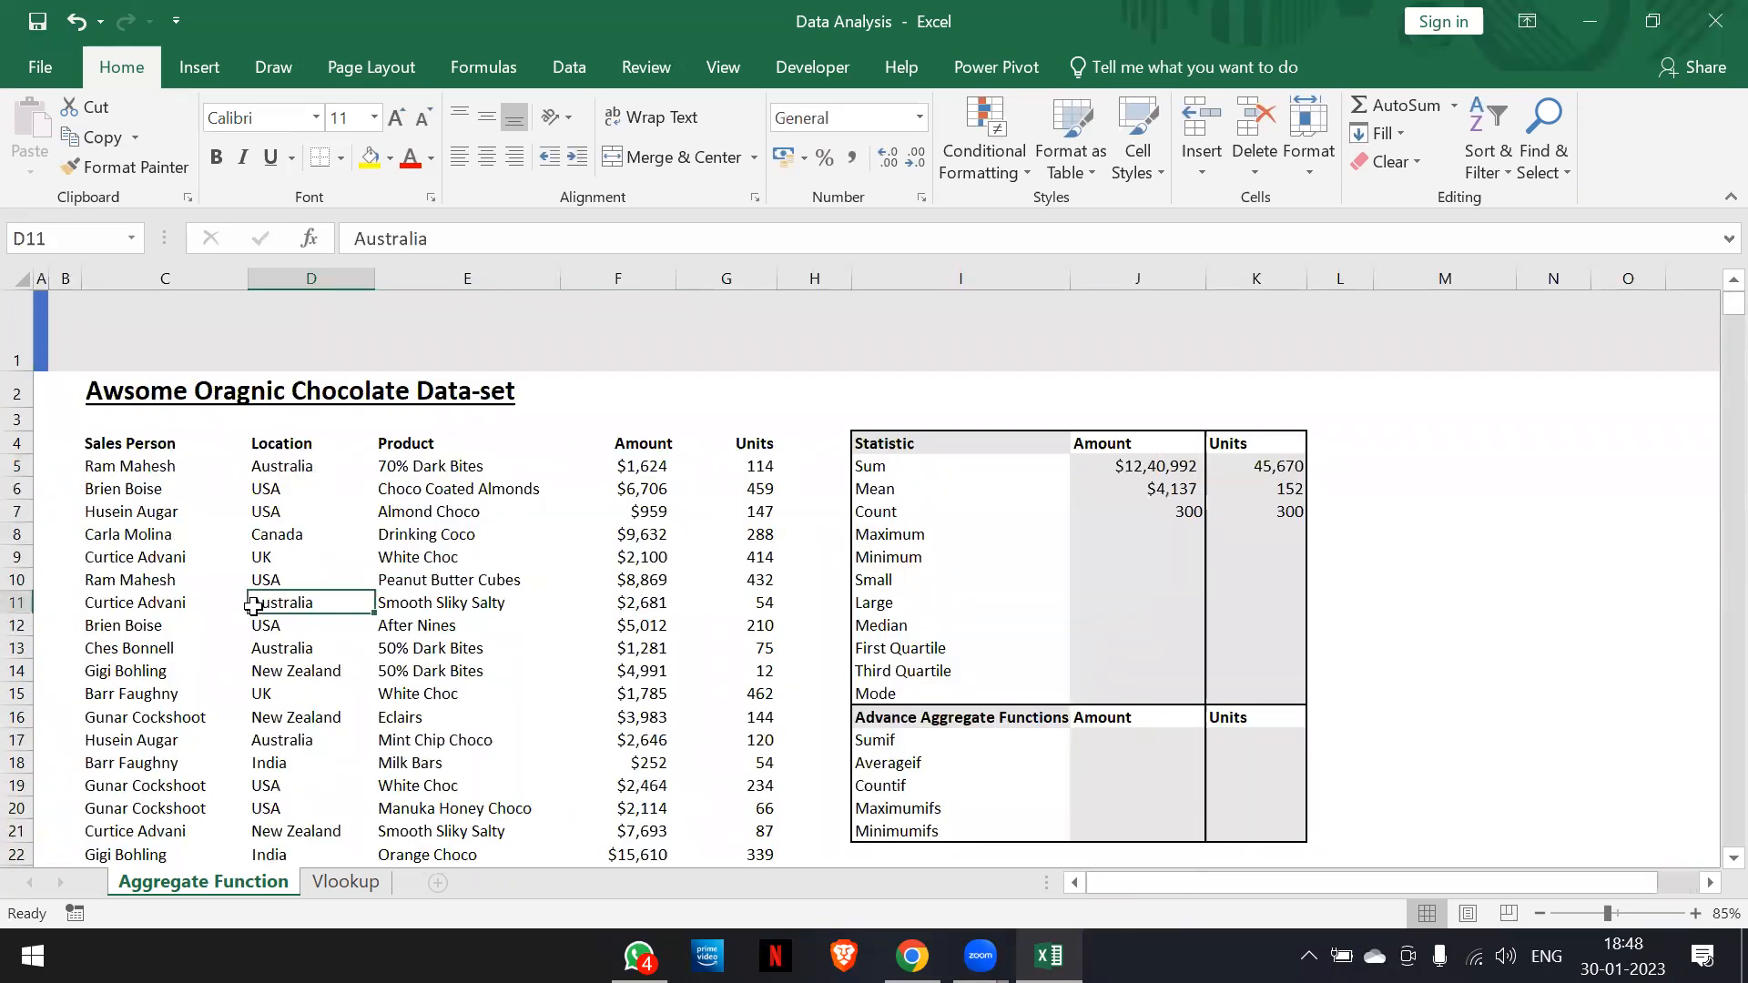
key(ctrl+a)
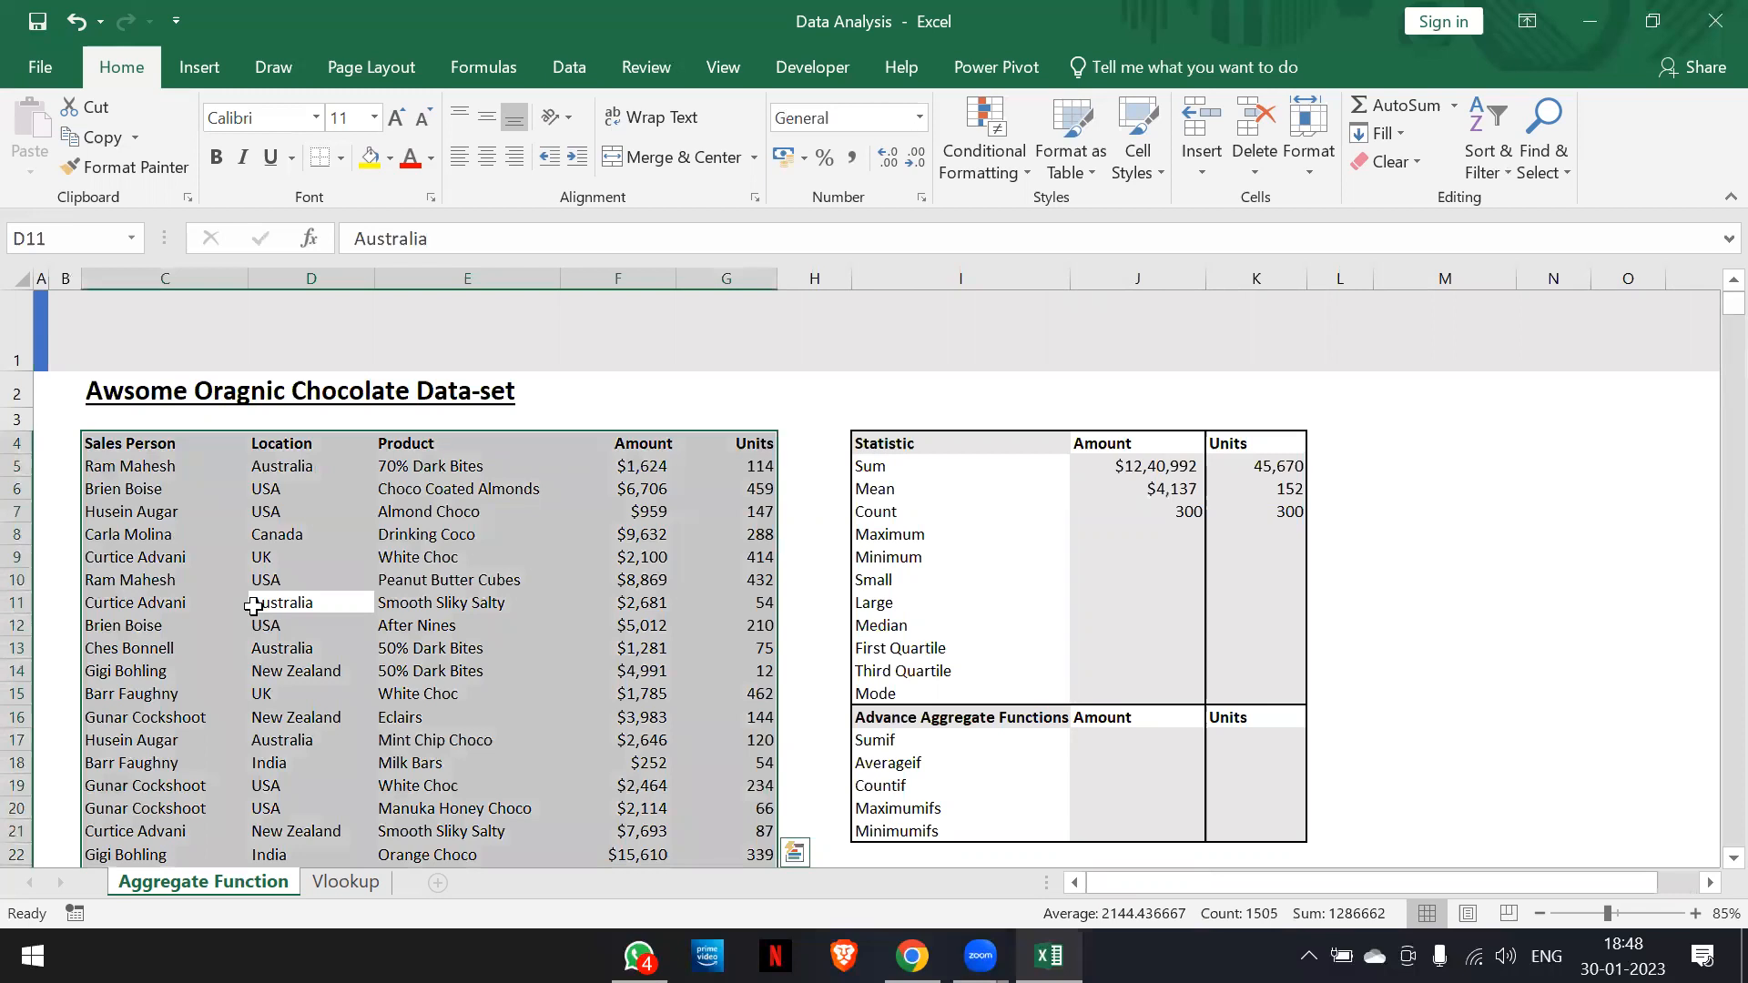
key(ctrl+t)
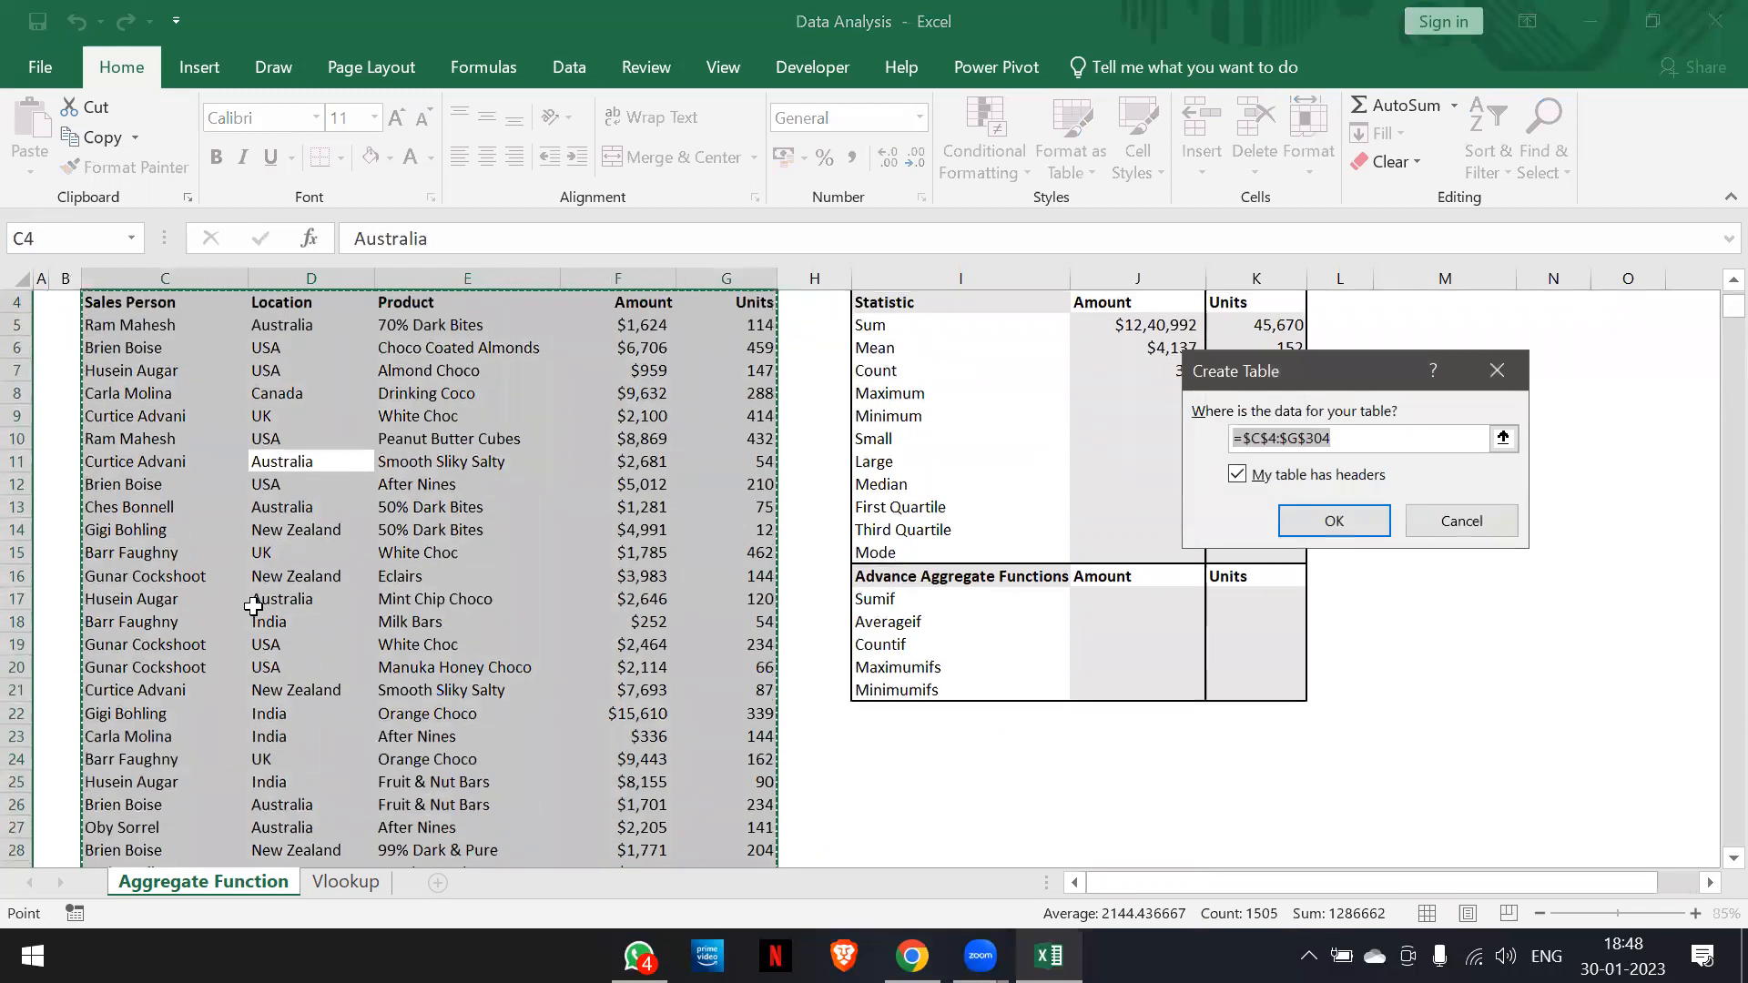
key(Escape)
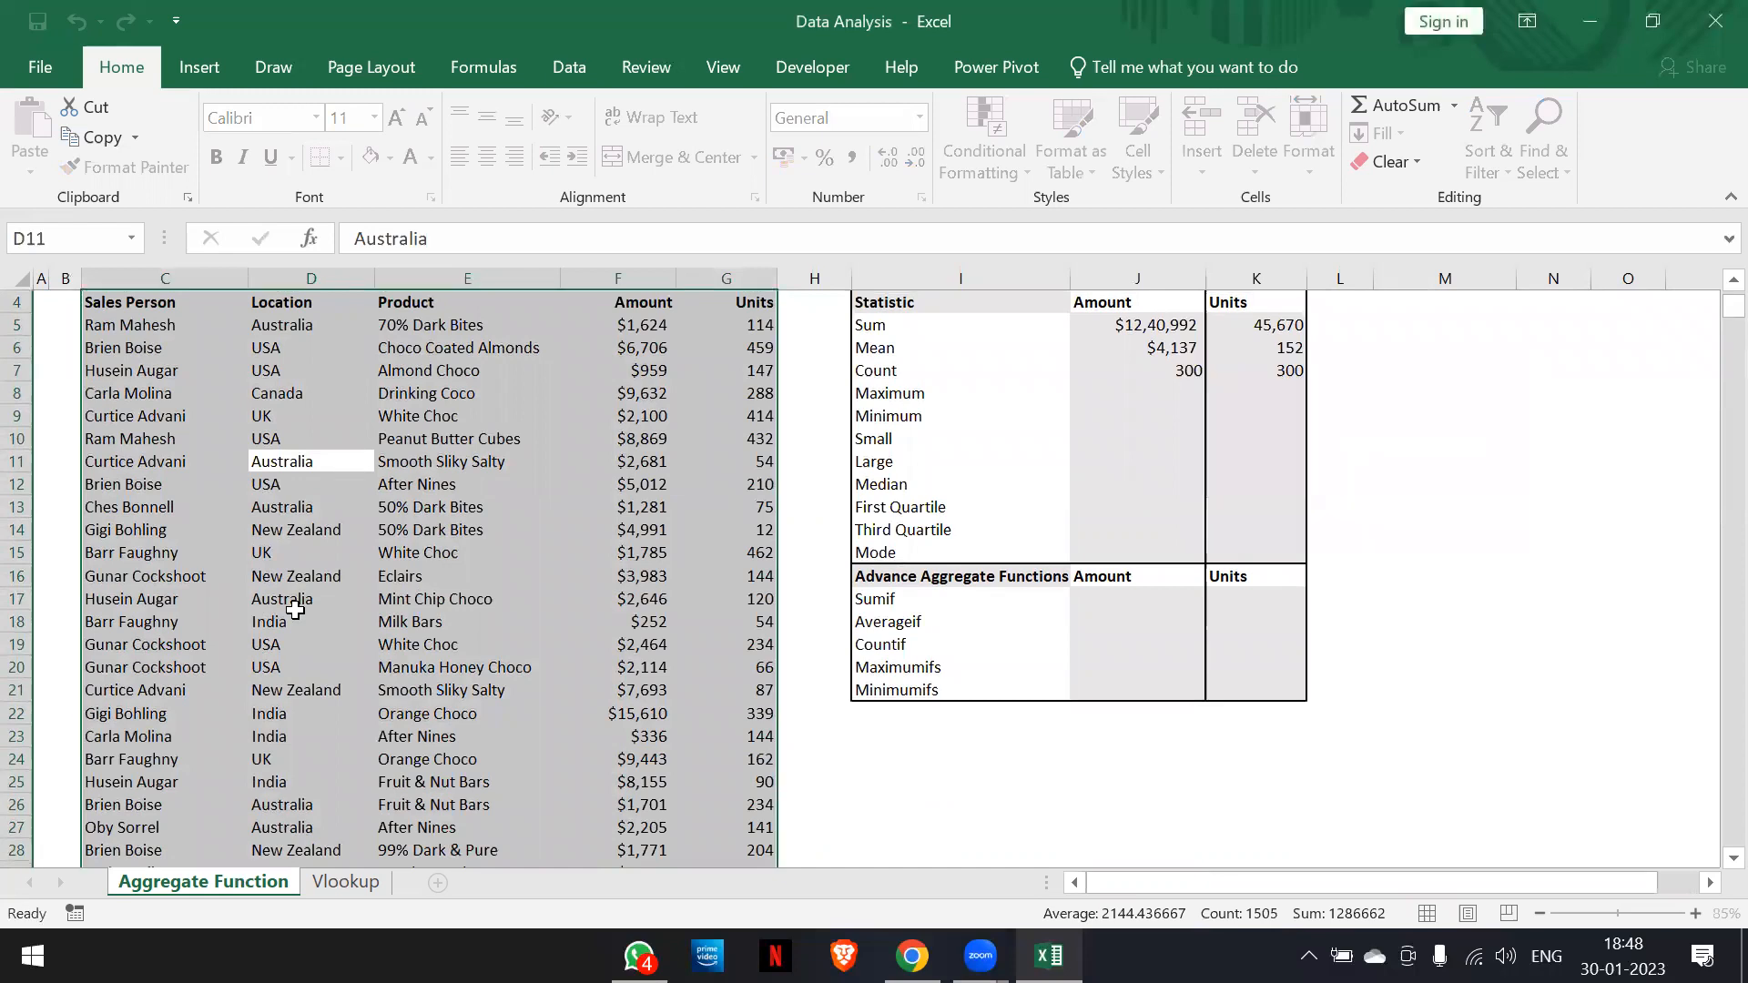
click(295, 614)
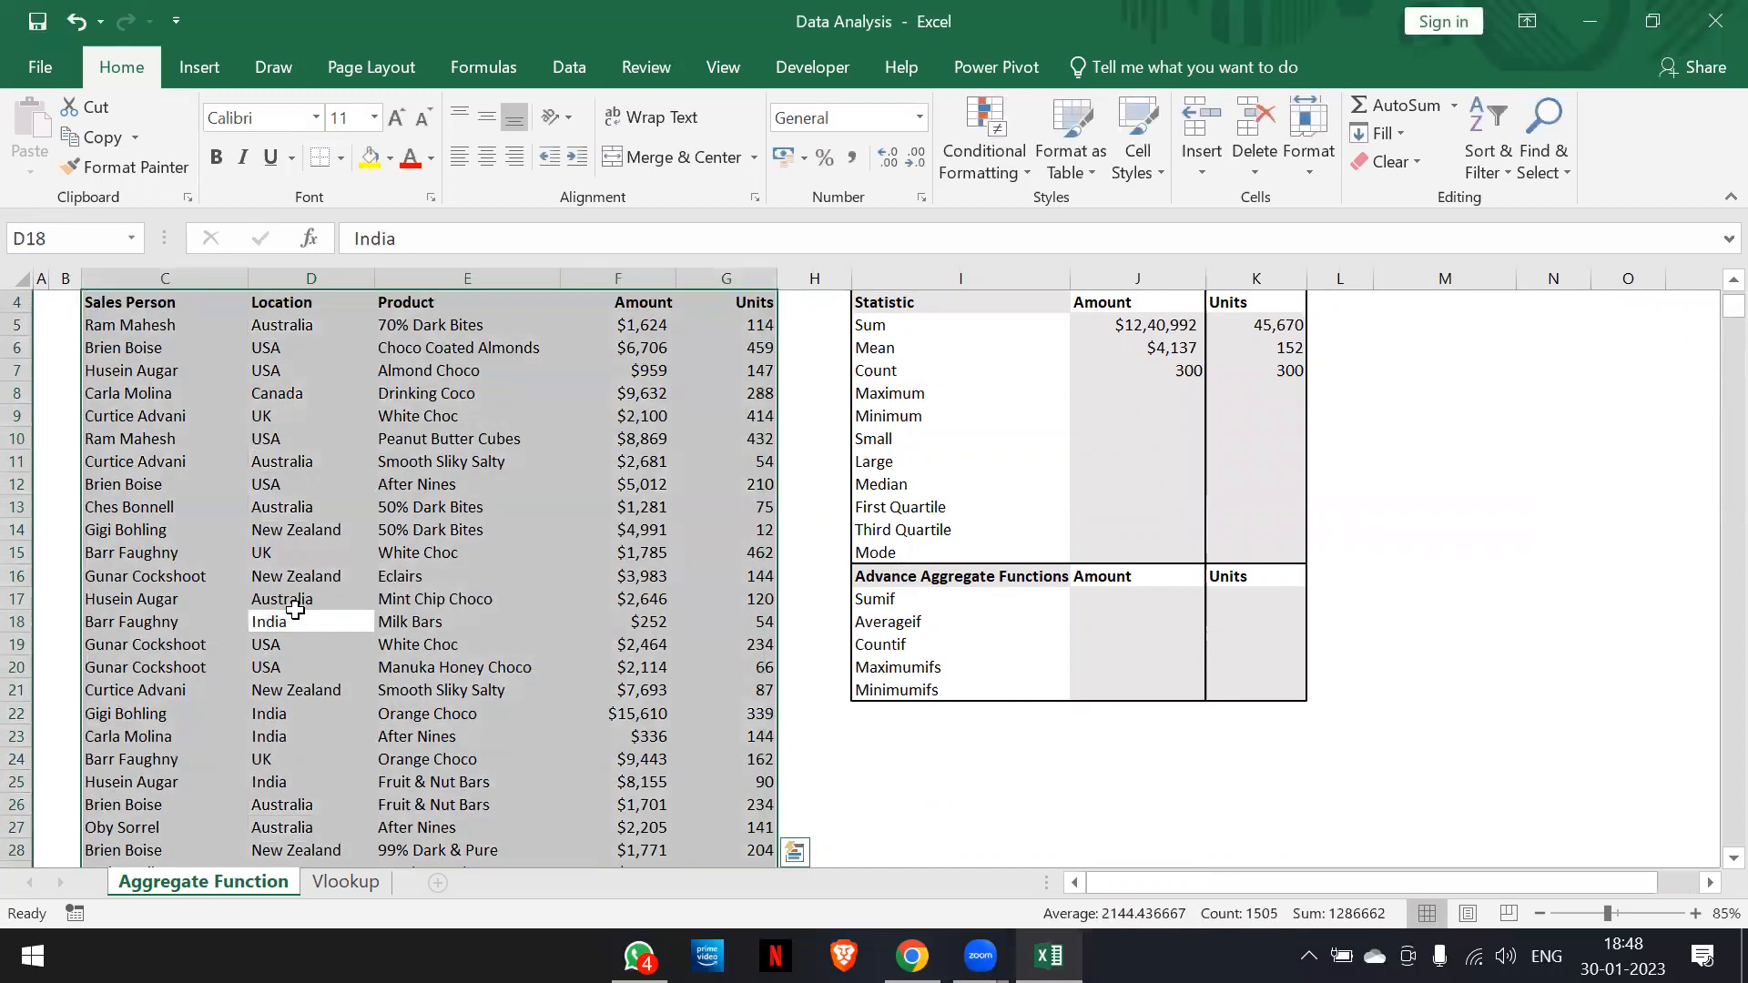
scroll(295, 610, up, 1)
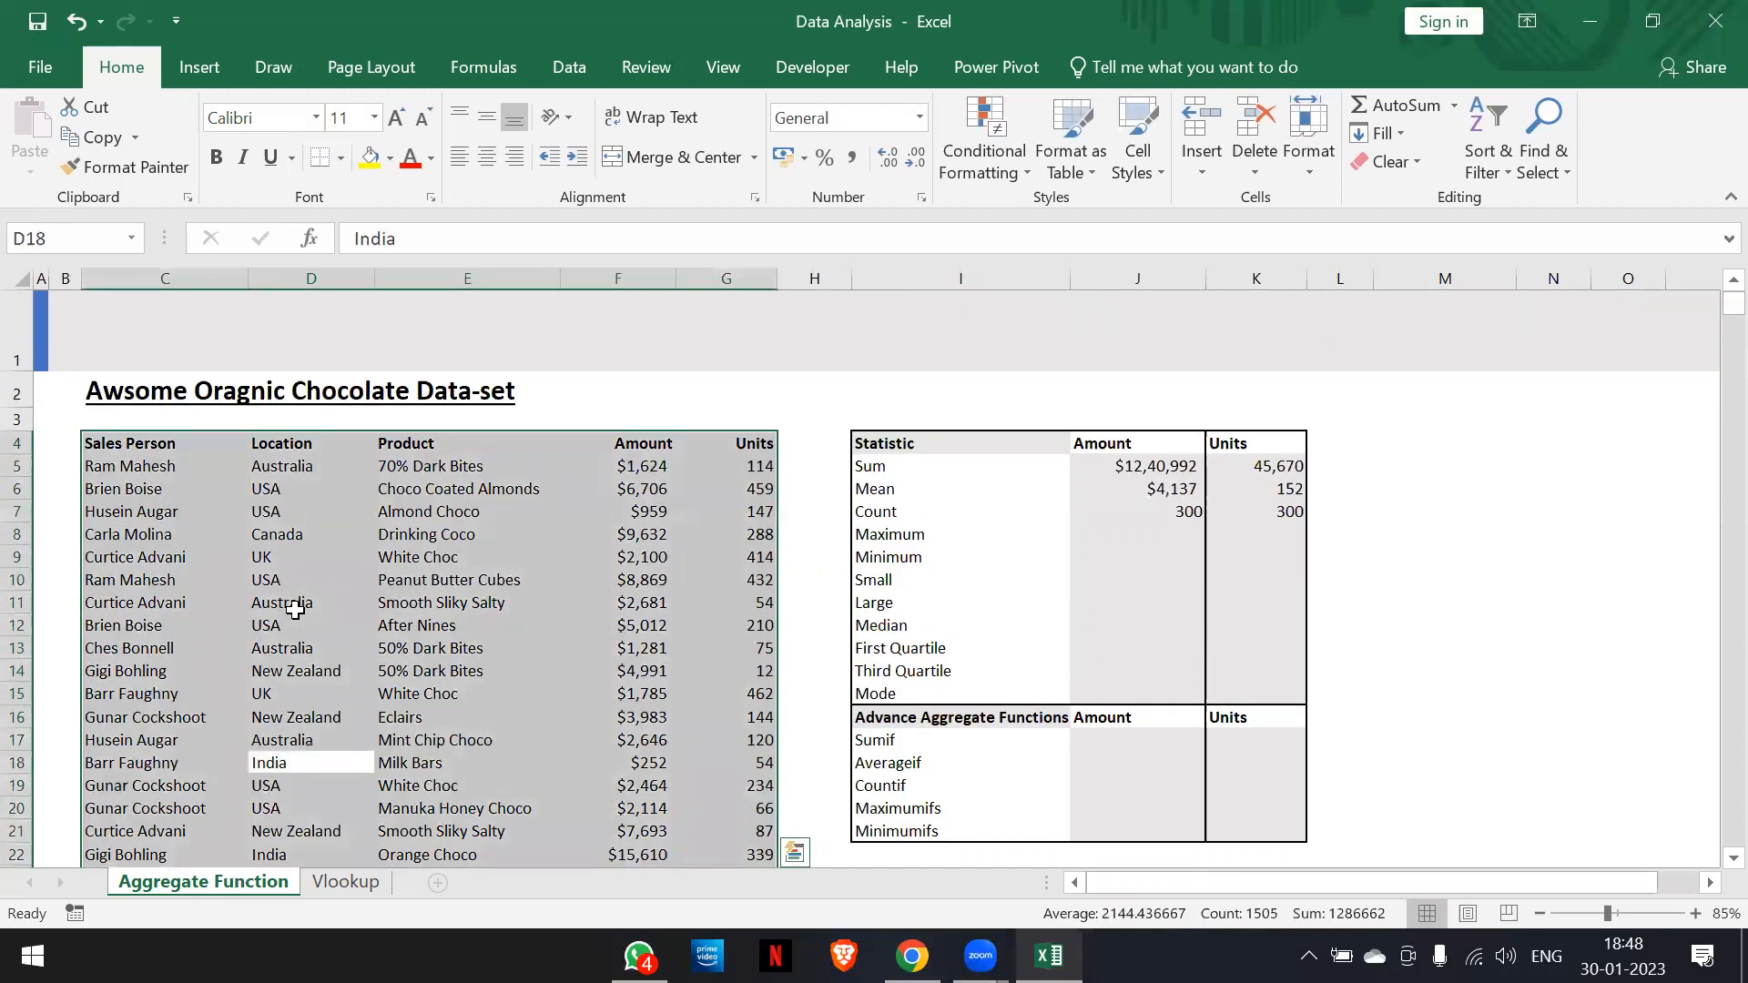
key(ctrl+t)
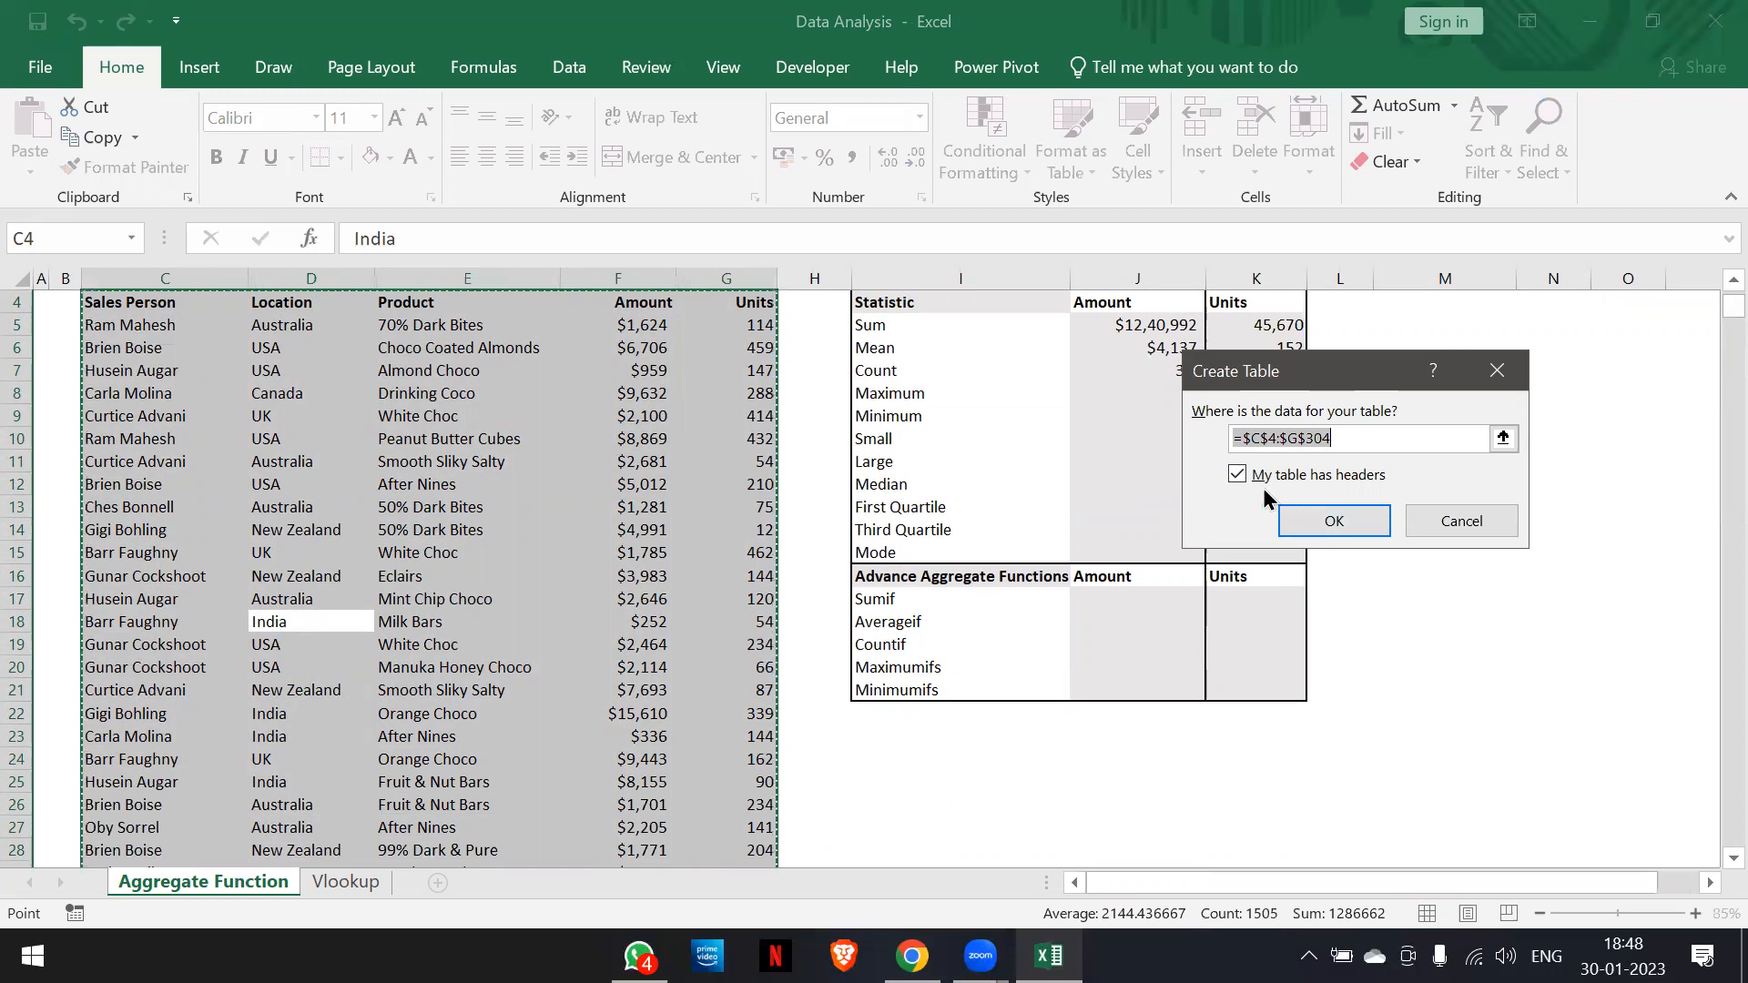
click(1331, 515)
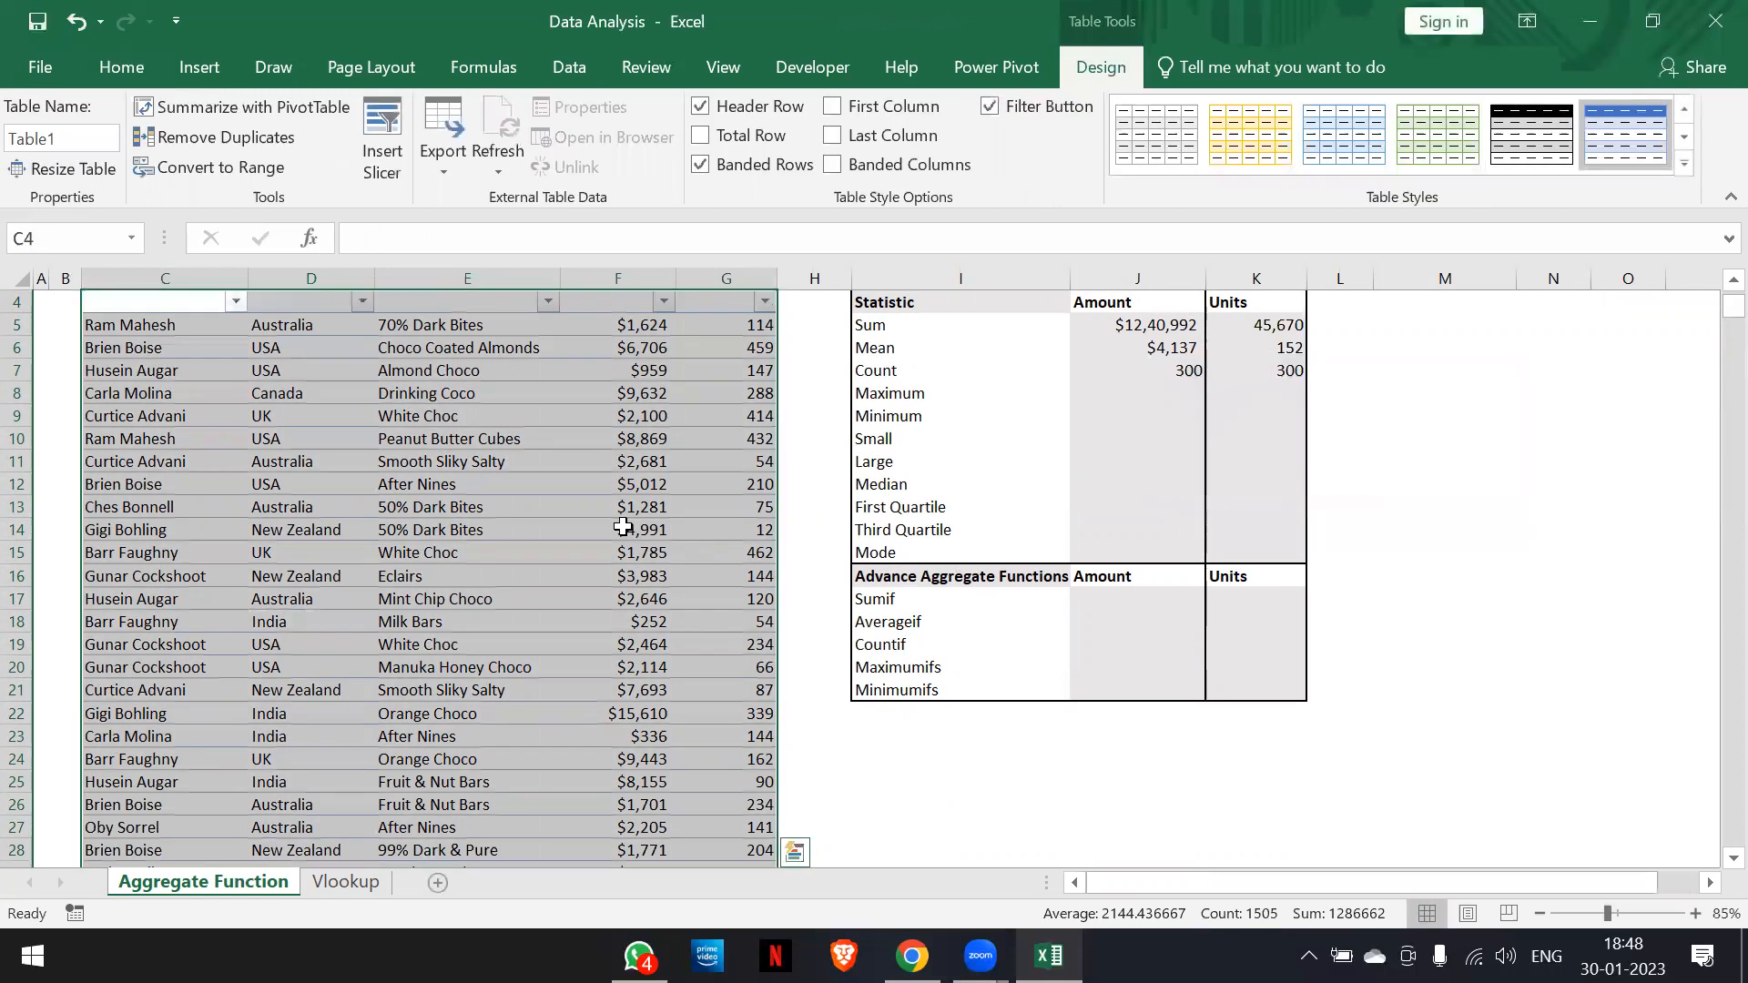
scroll(623, 526, up, 1)
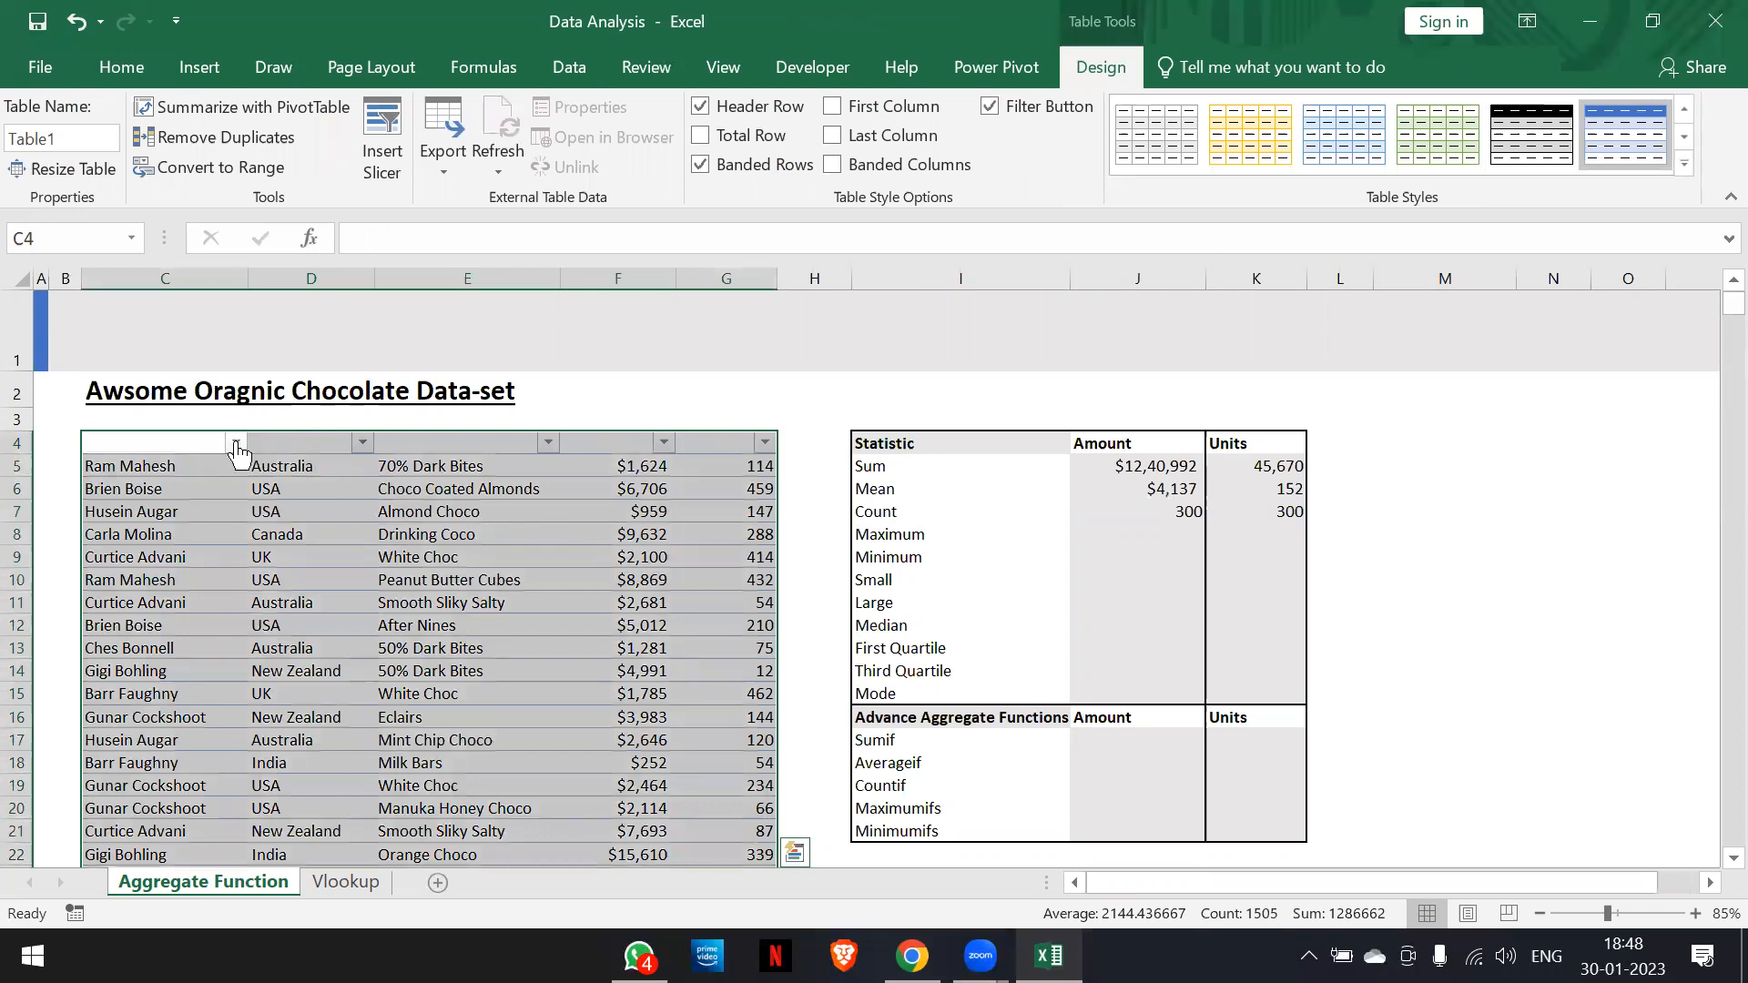
Select the header cells C4:G4 of the chocolate data table for font formatting
click(146, 66)
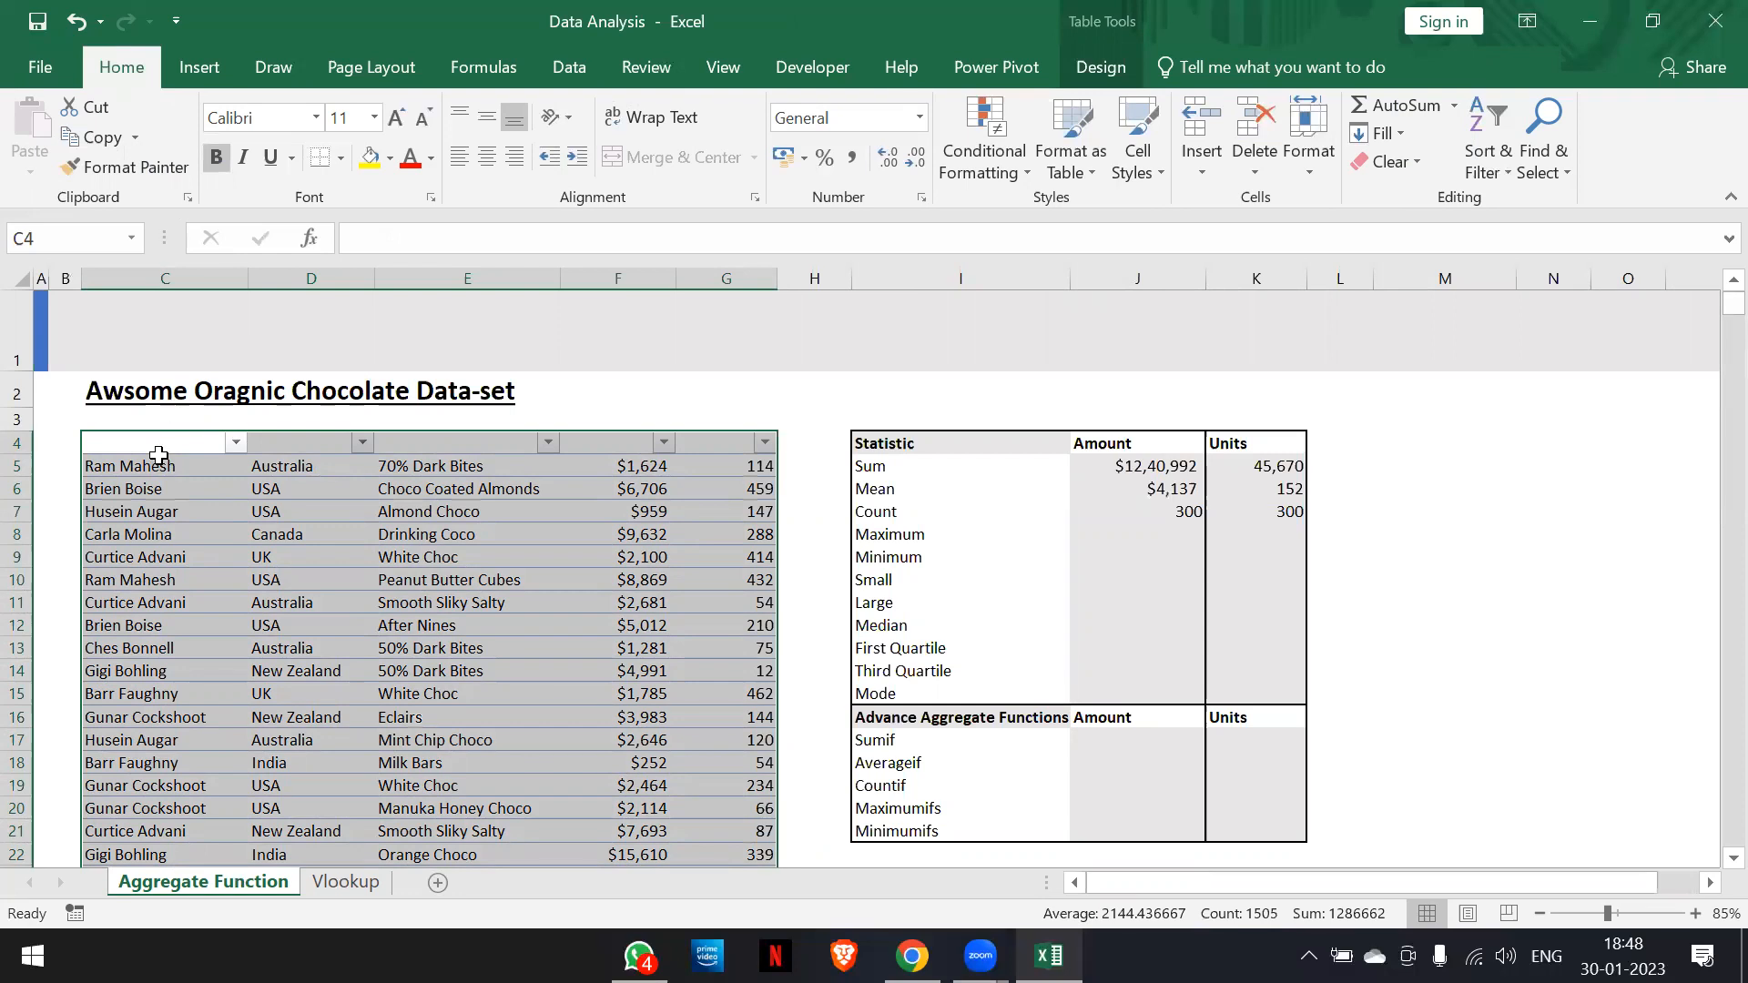
click(159, 442)
key(shift+Right)
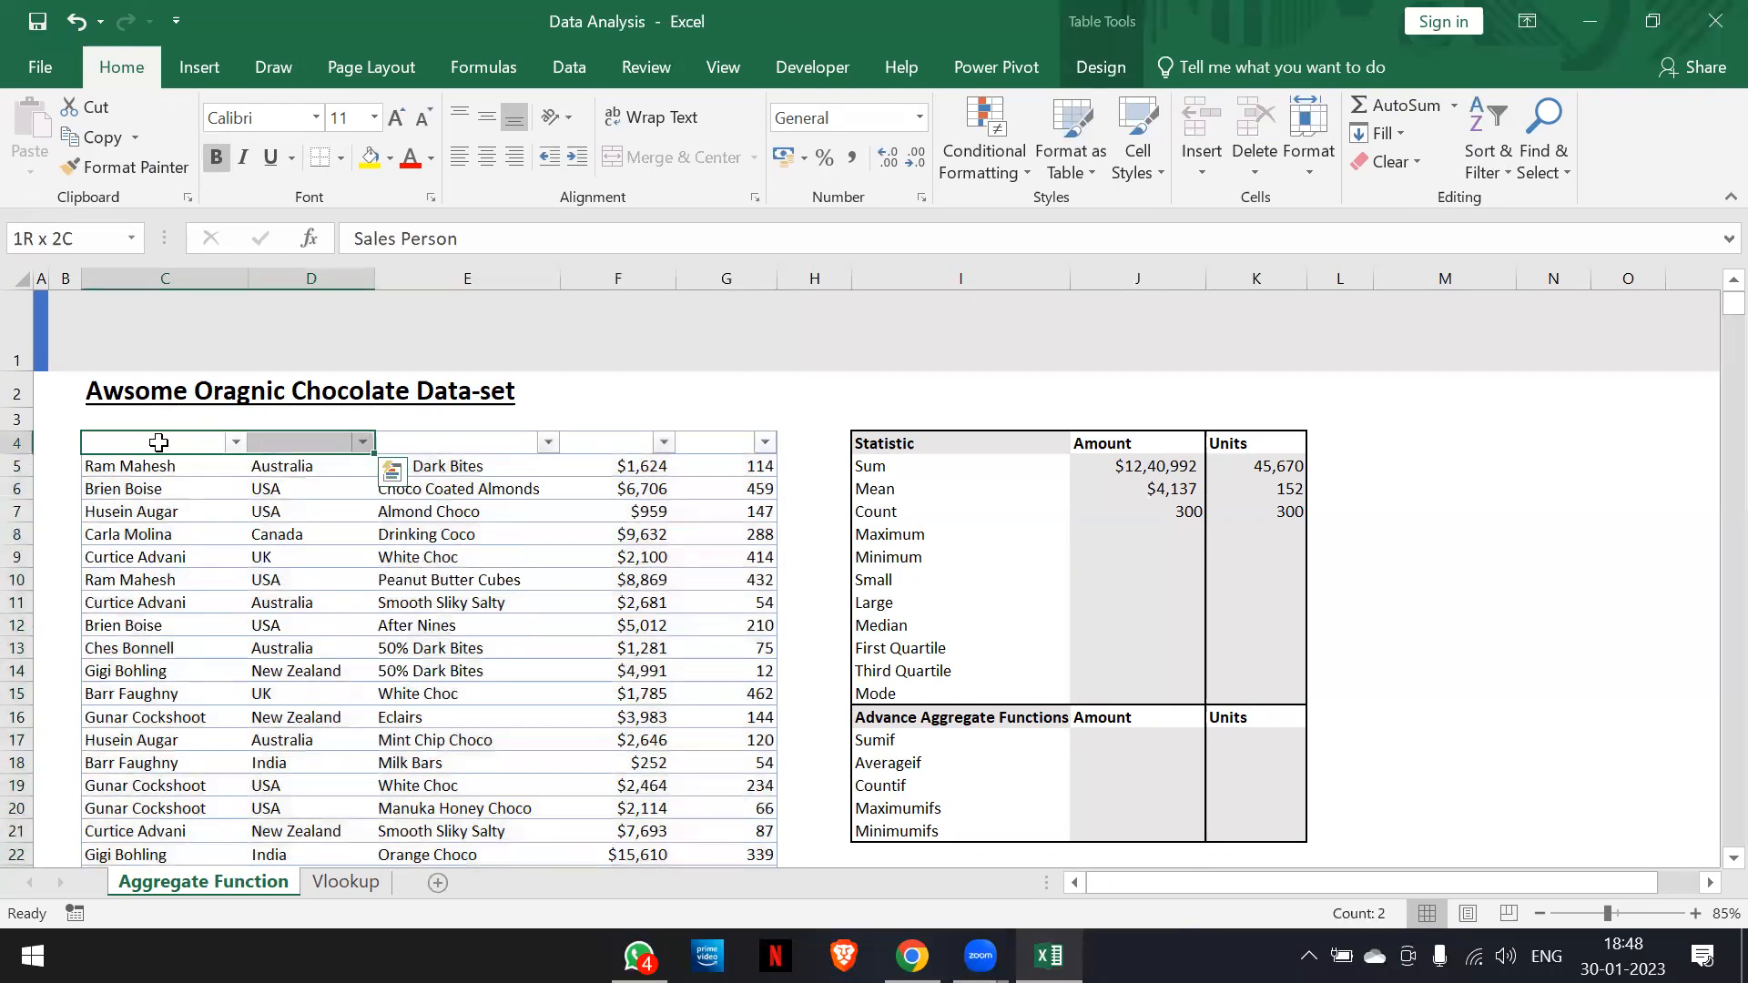
key(ctrl+q)
key(Right)
key(Right)
key(Escape)
key(shift+Right)
key(shift+Right)
key(shift+Right)
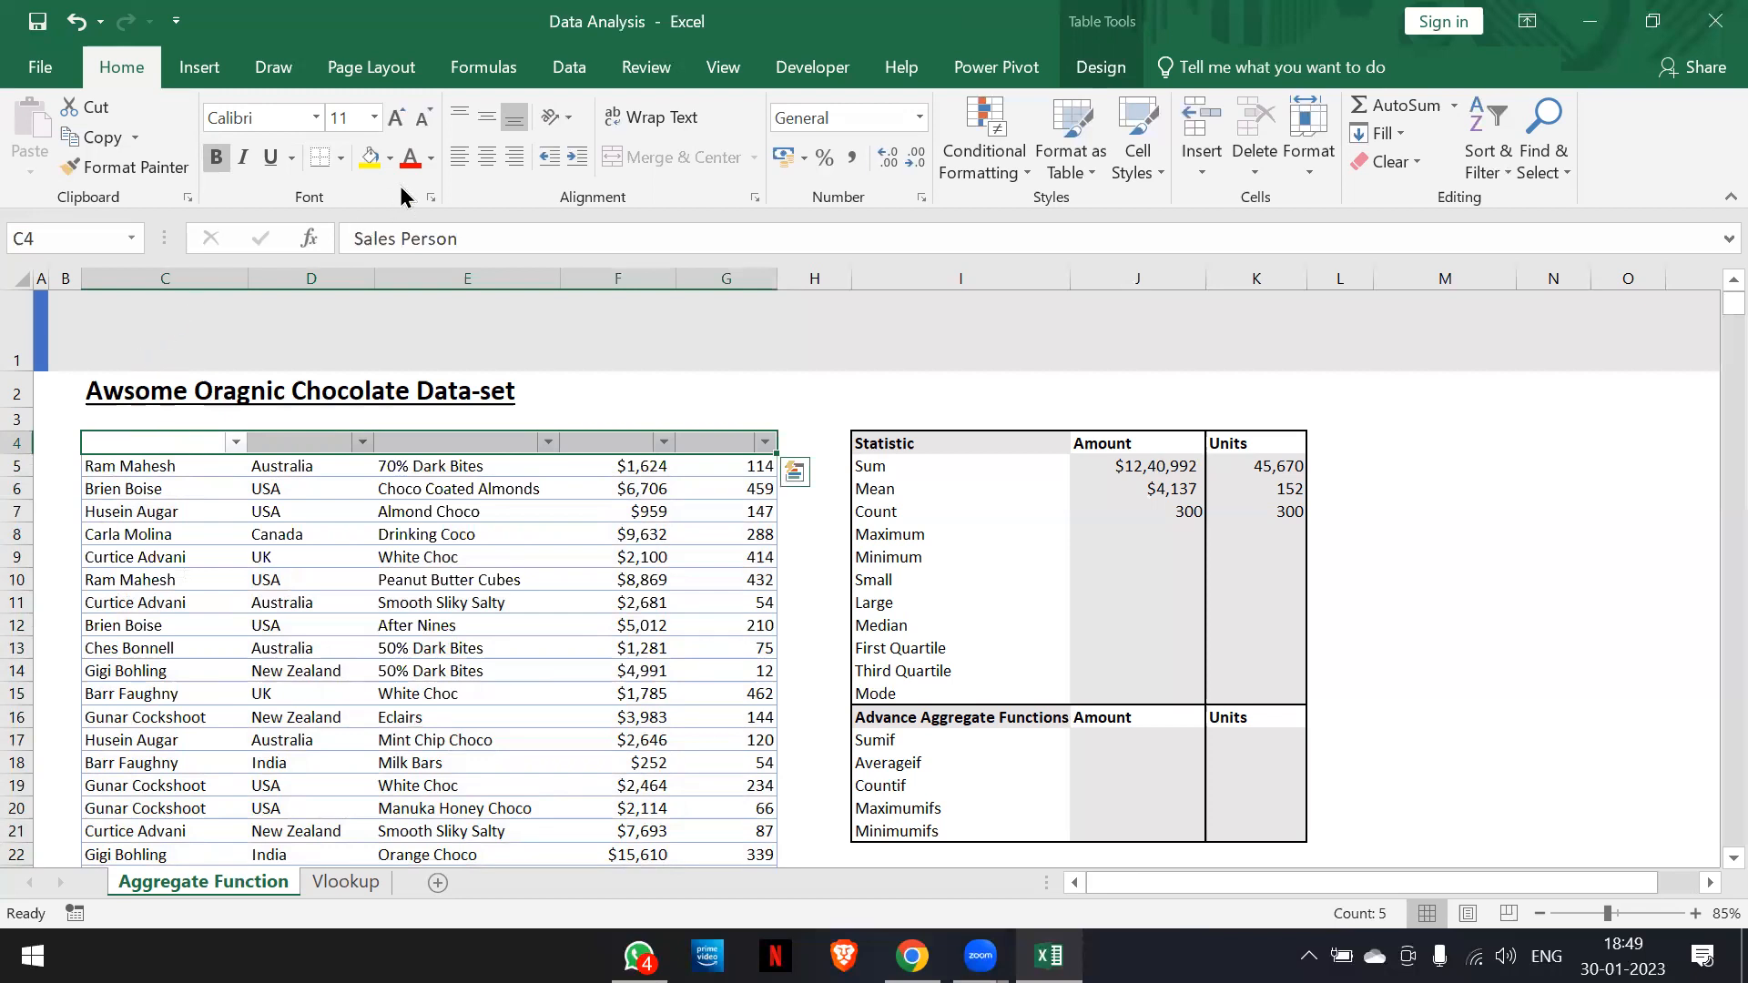
click(429, 160)
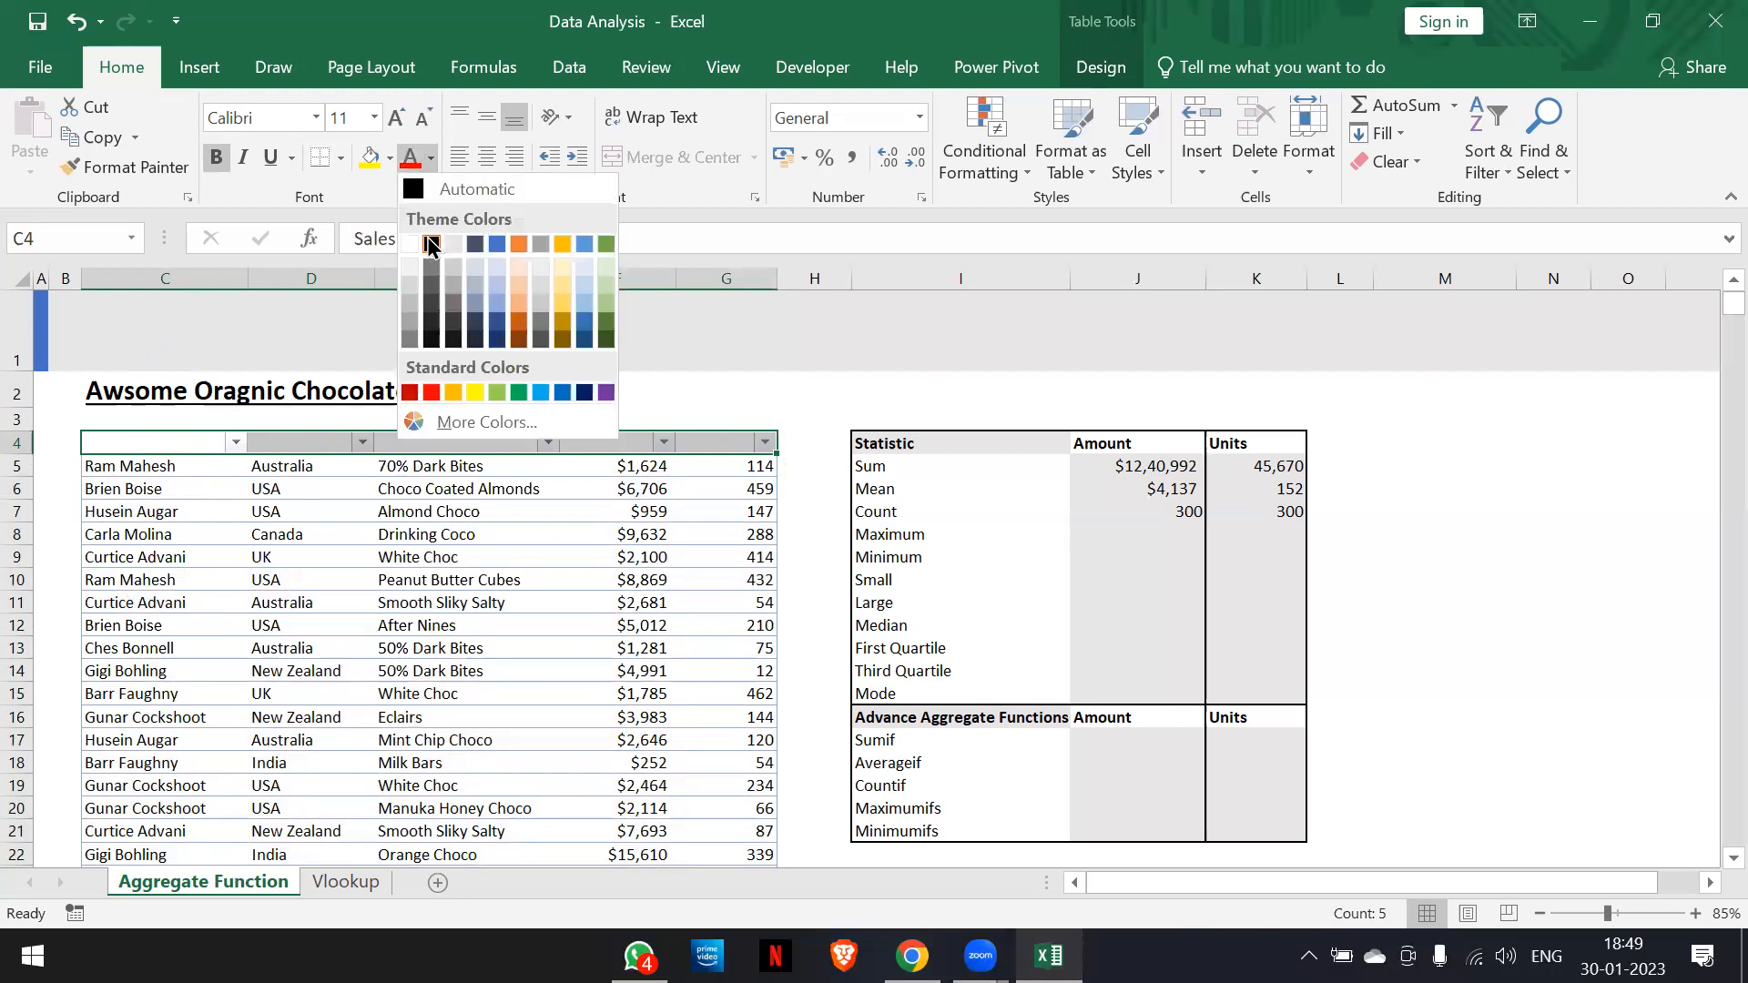
click(410, 242)
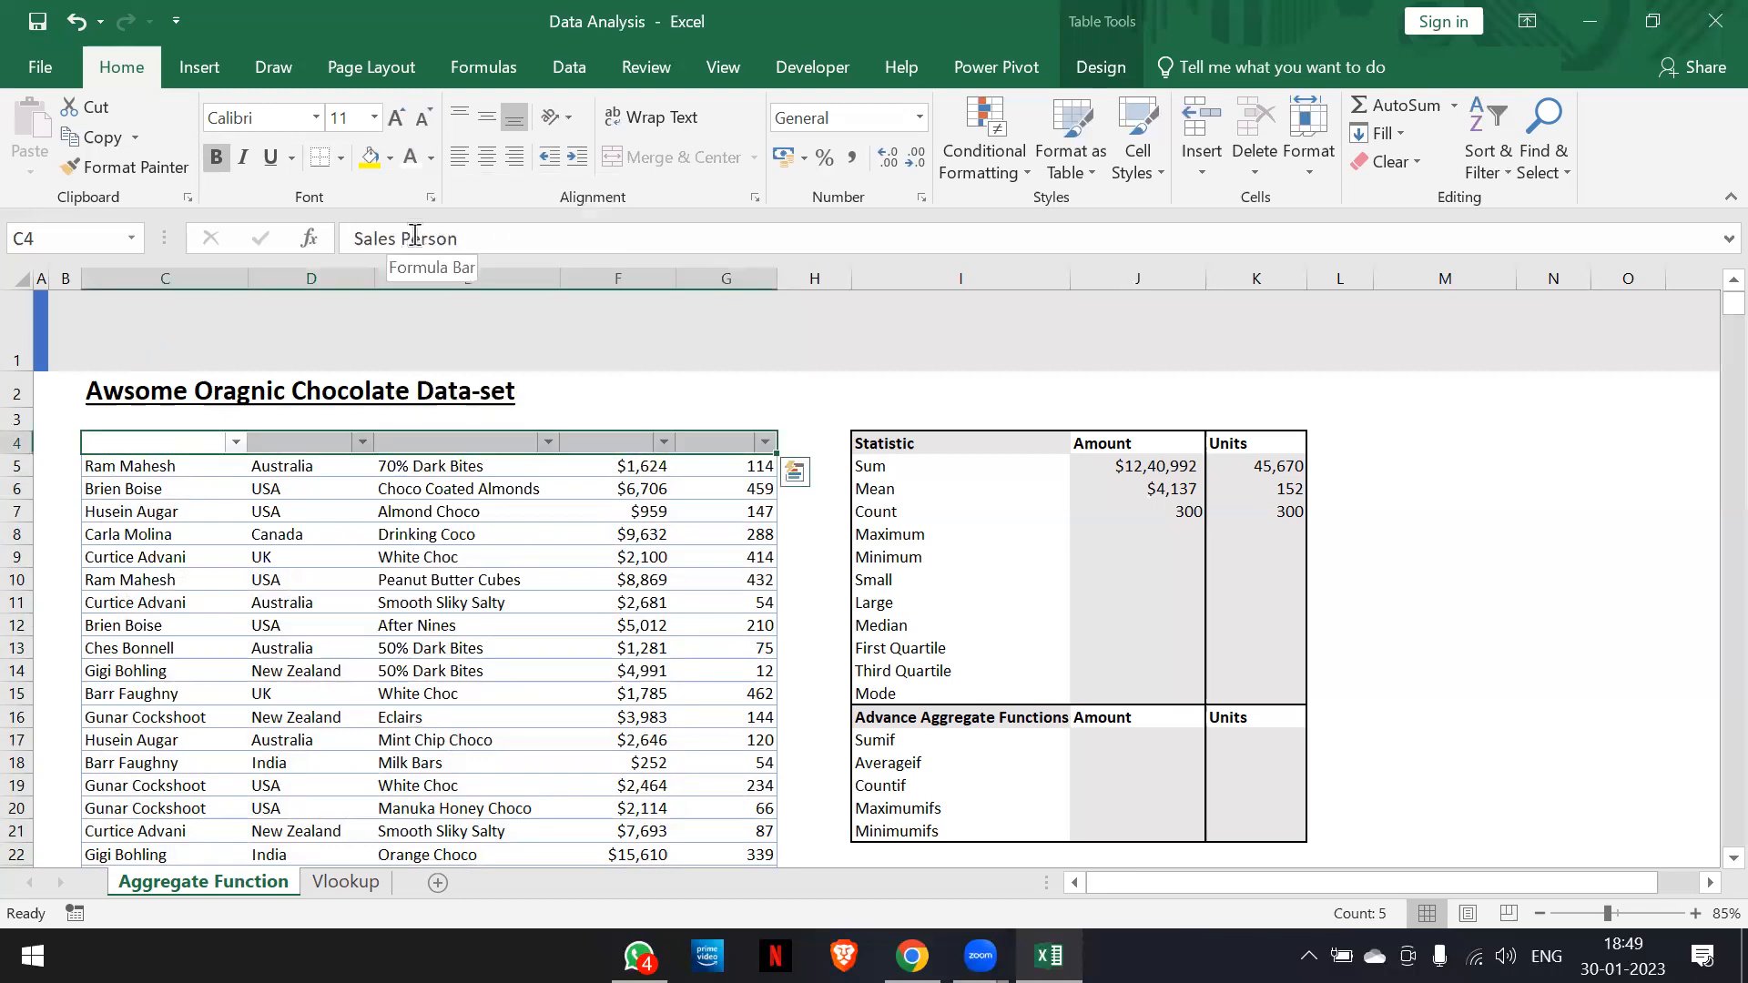
click(430, 162)
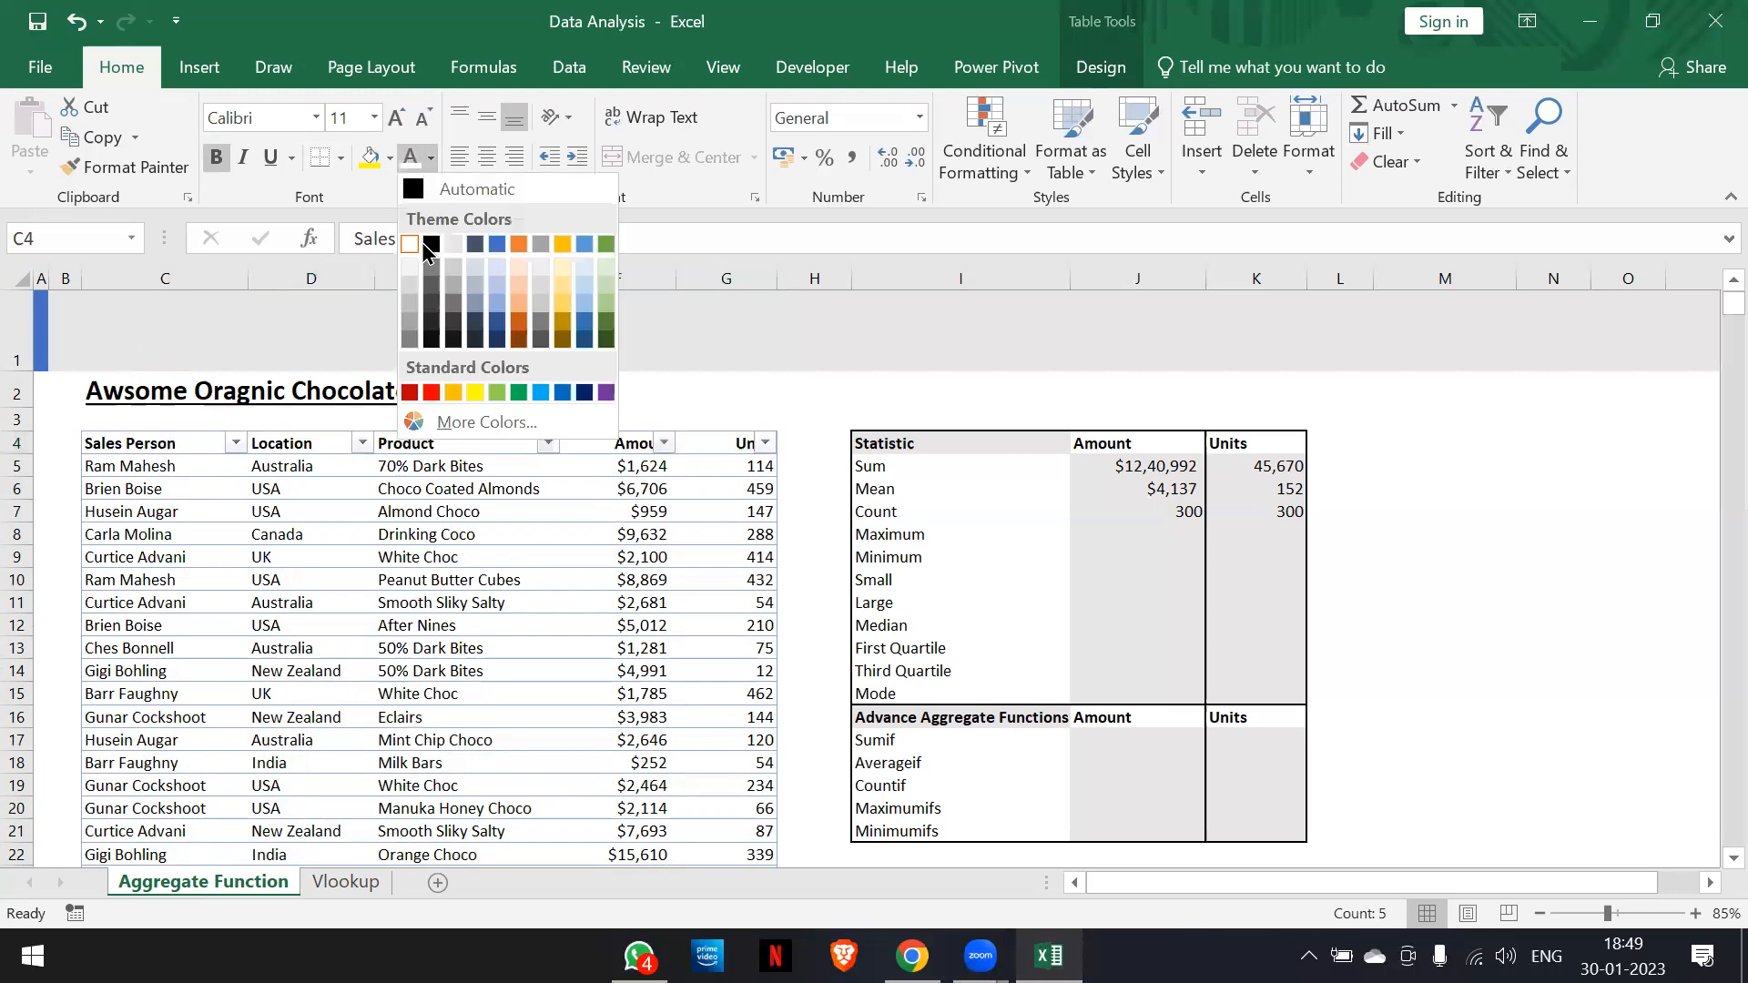
click(421, 242)
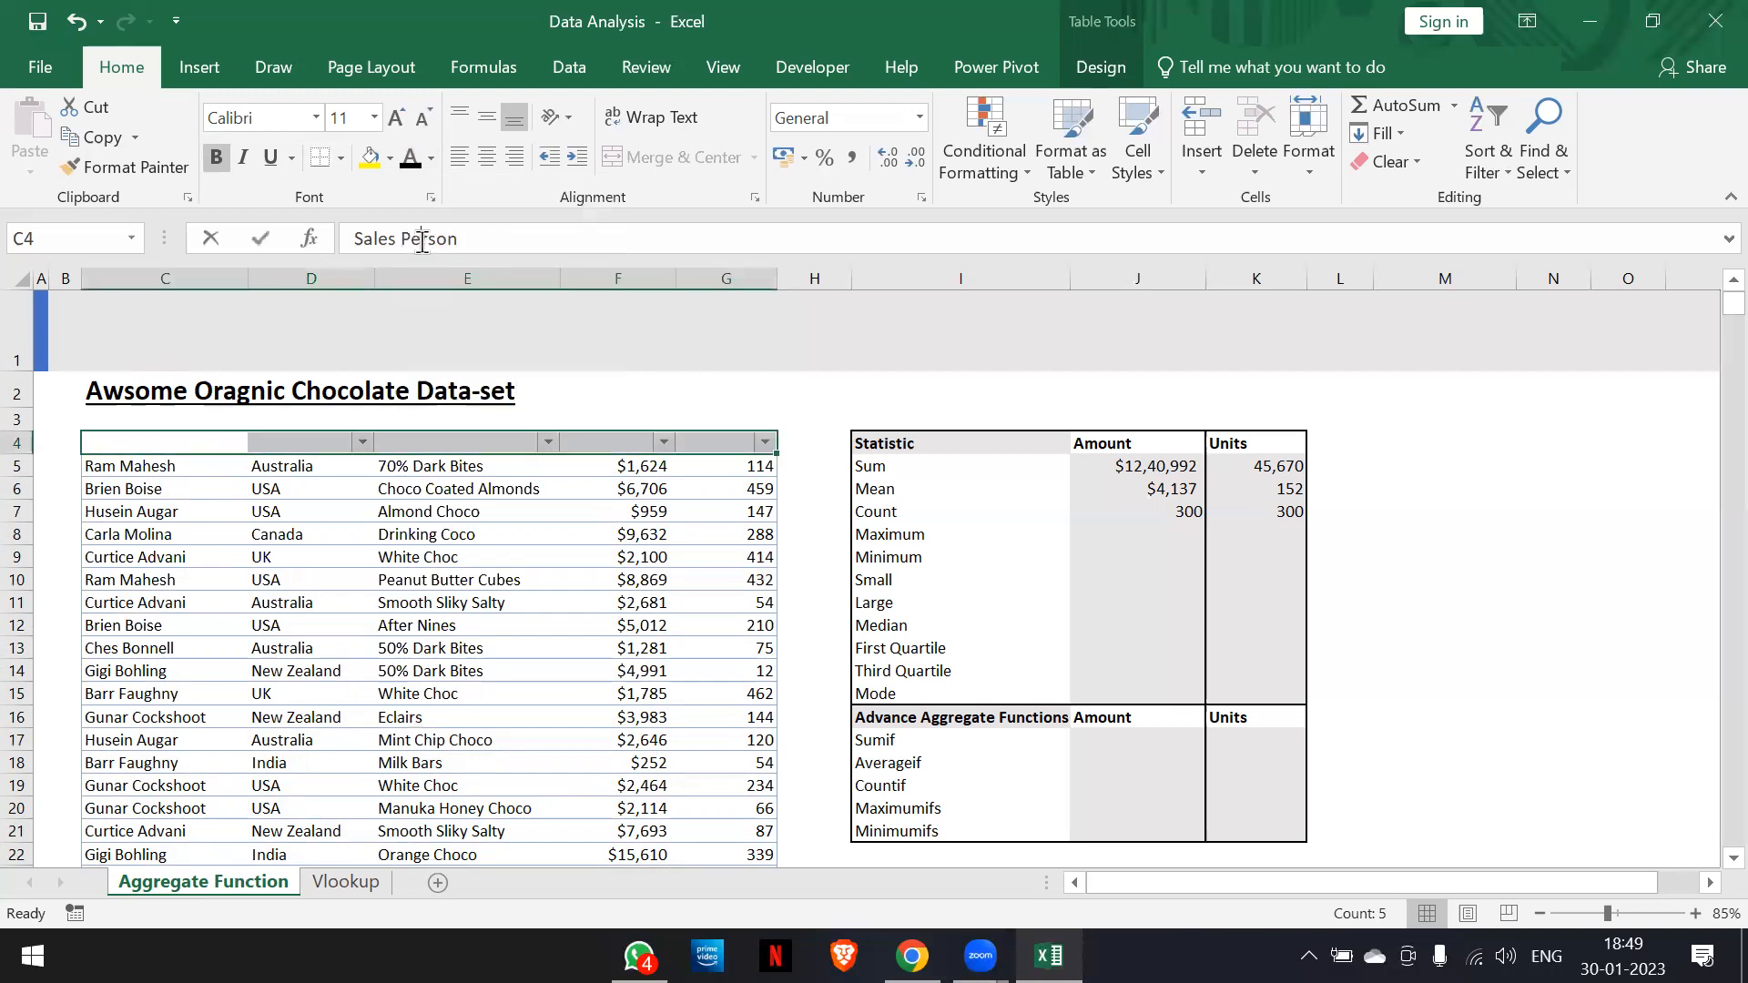
click(430, 160)
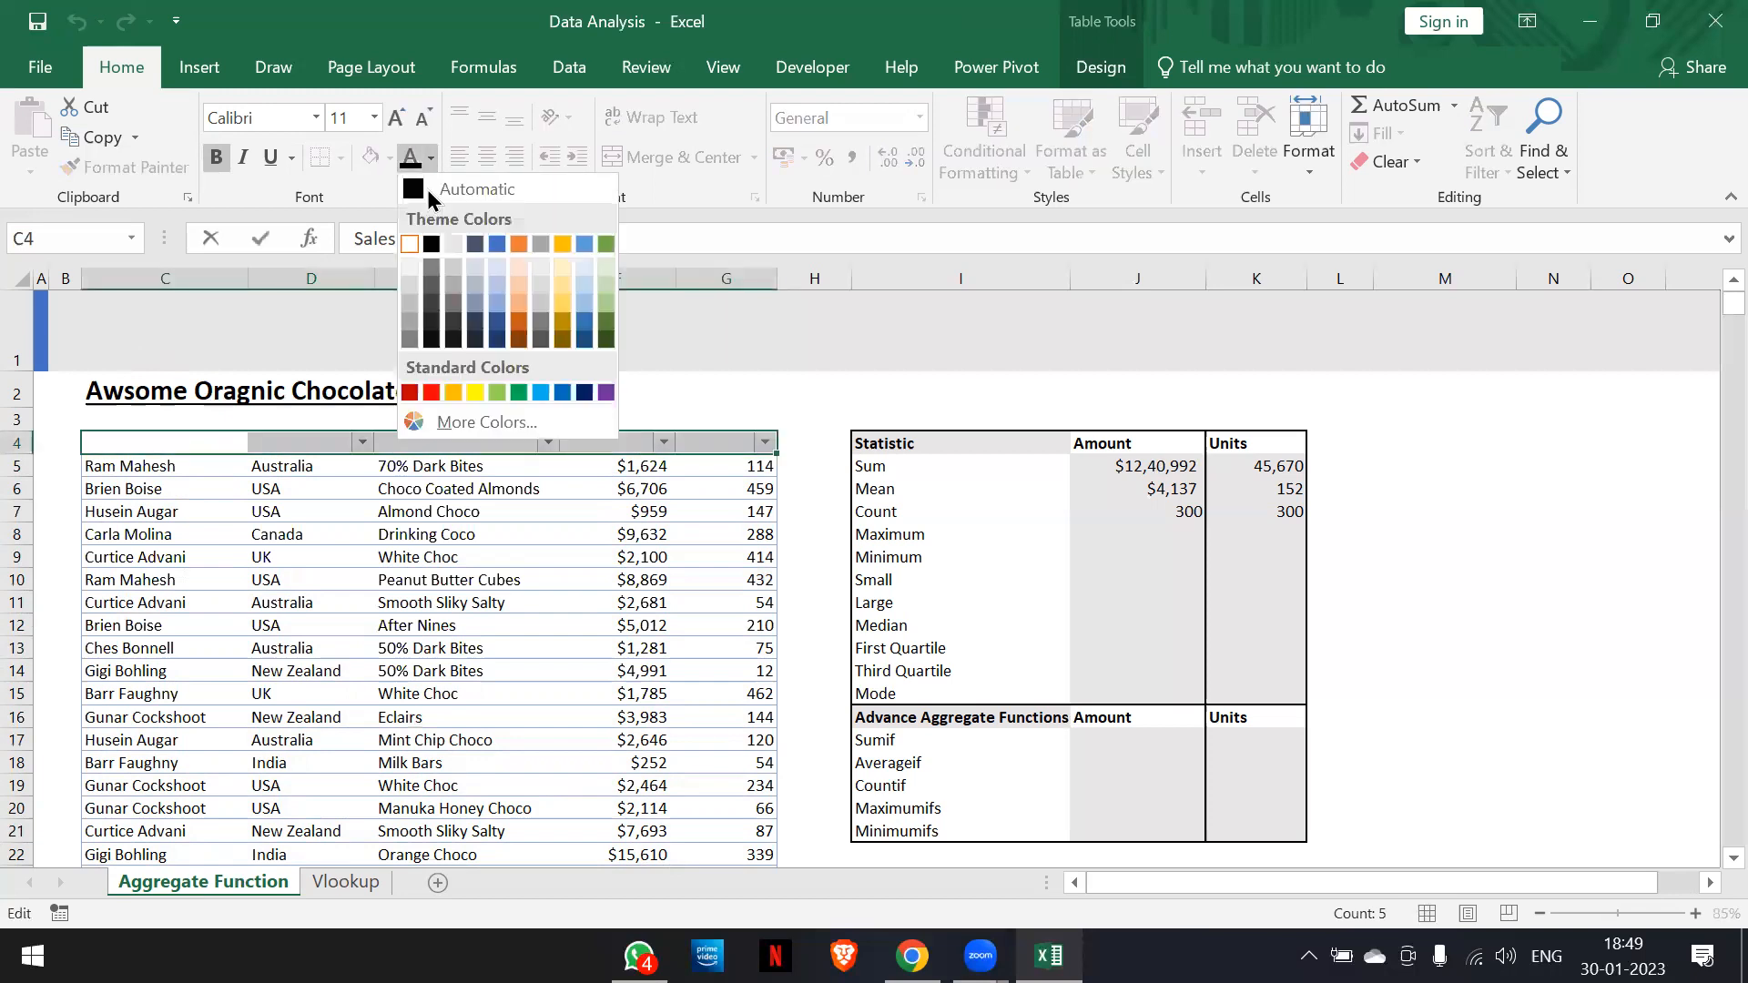
click(409, 246)
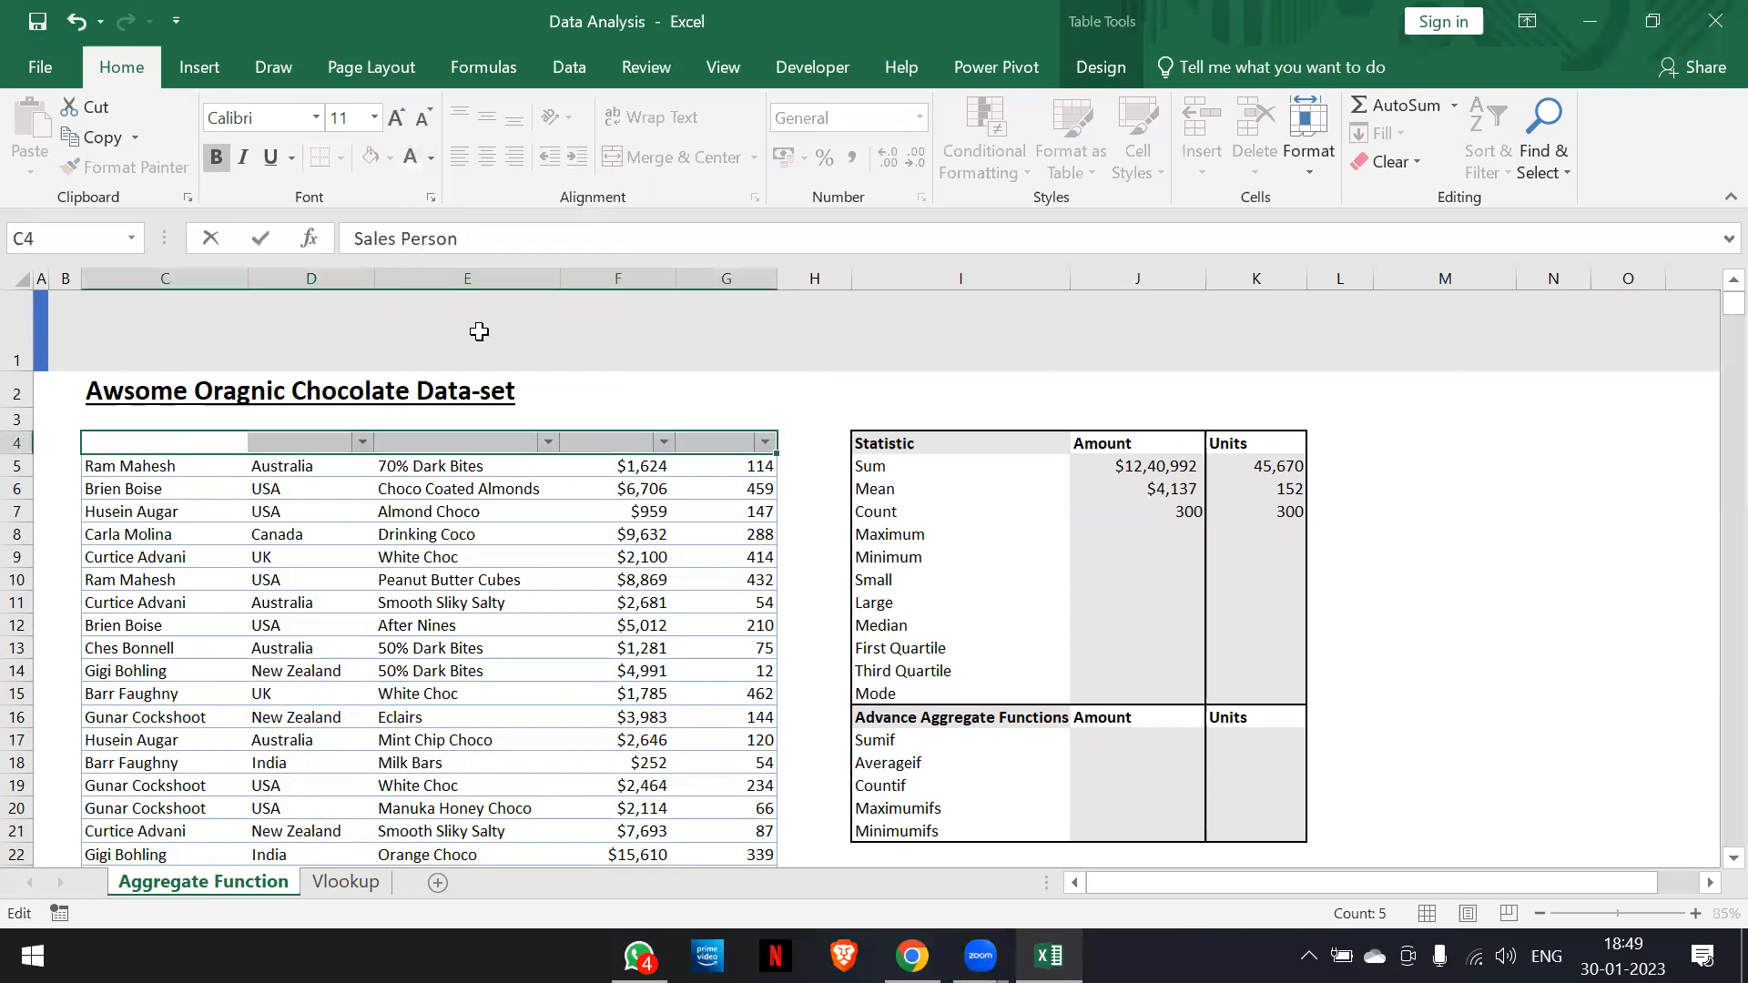
Set the font colour of the header cells C4:G4 to black
click(429, 159)
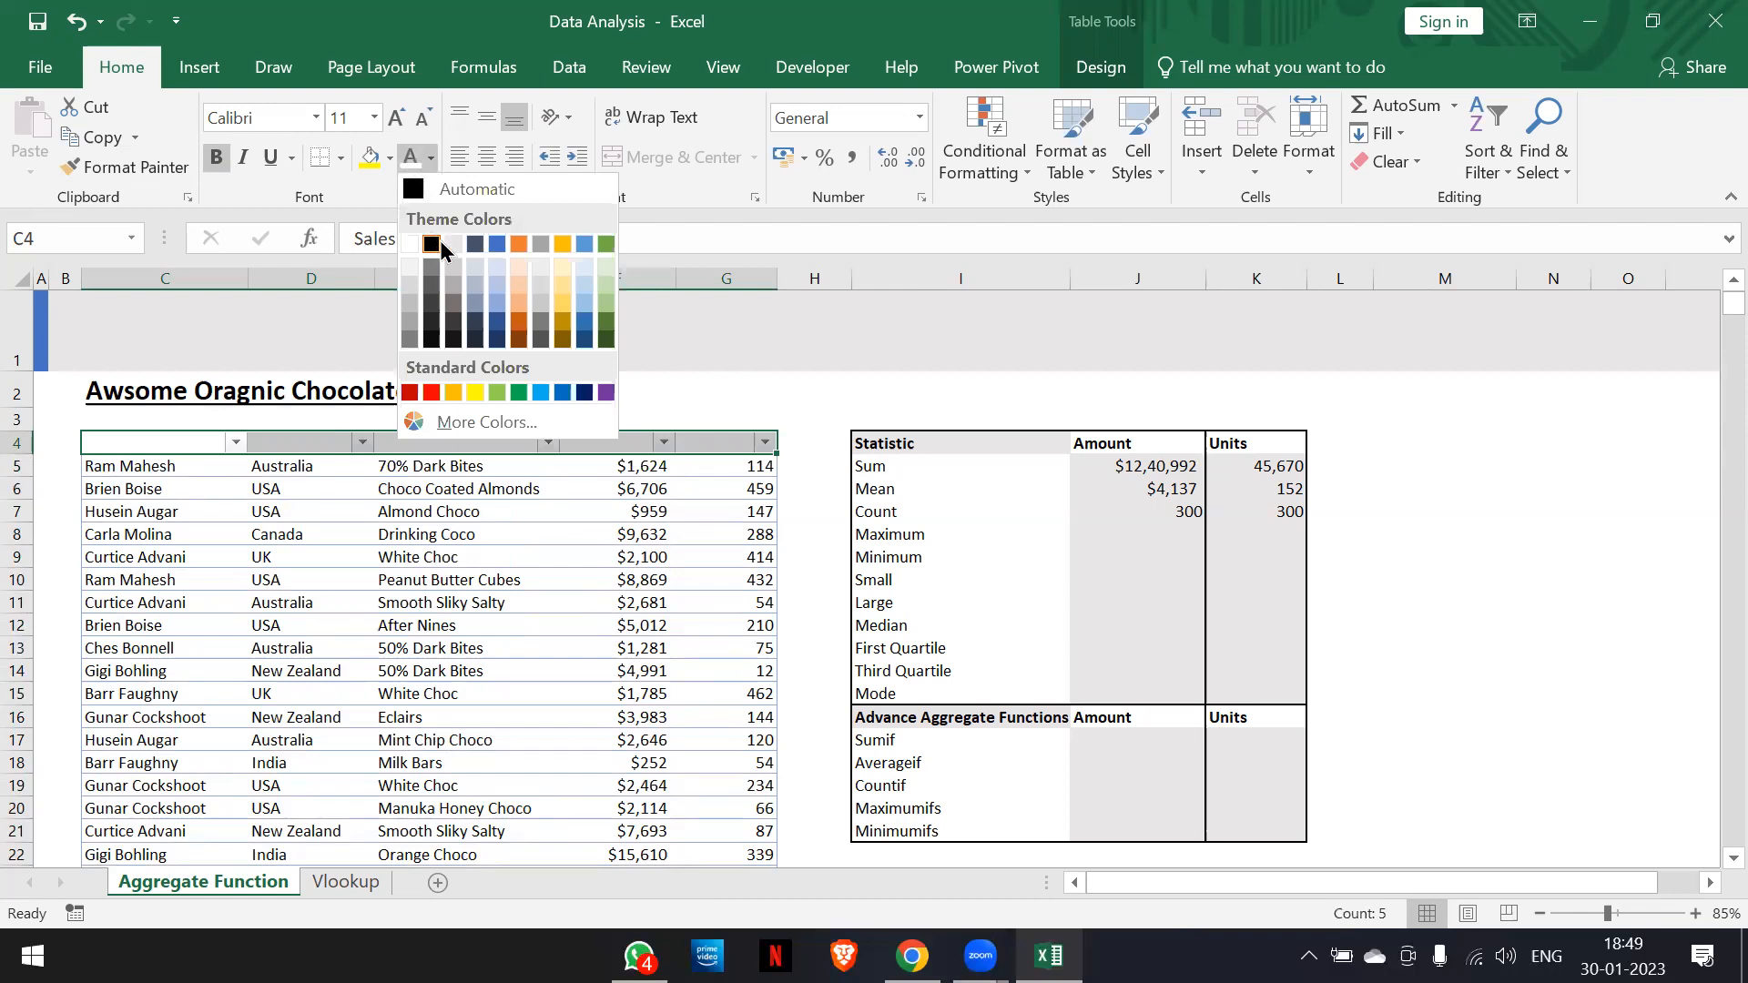
click(432, 324)
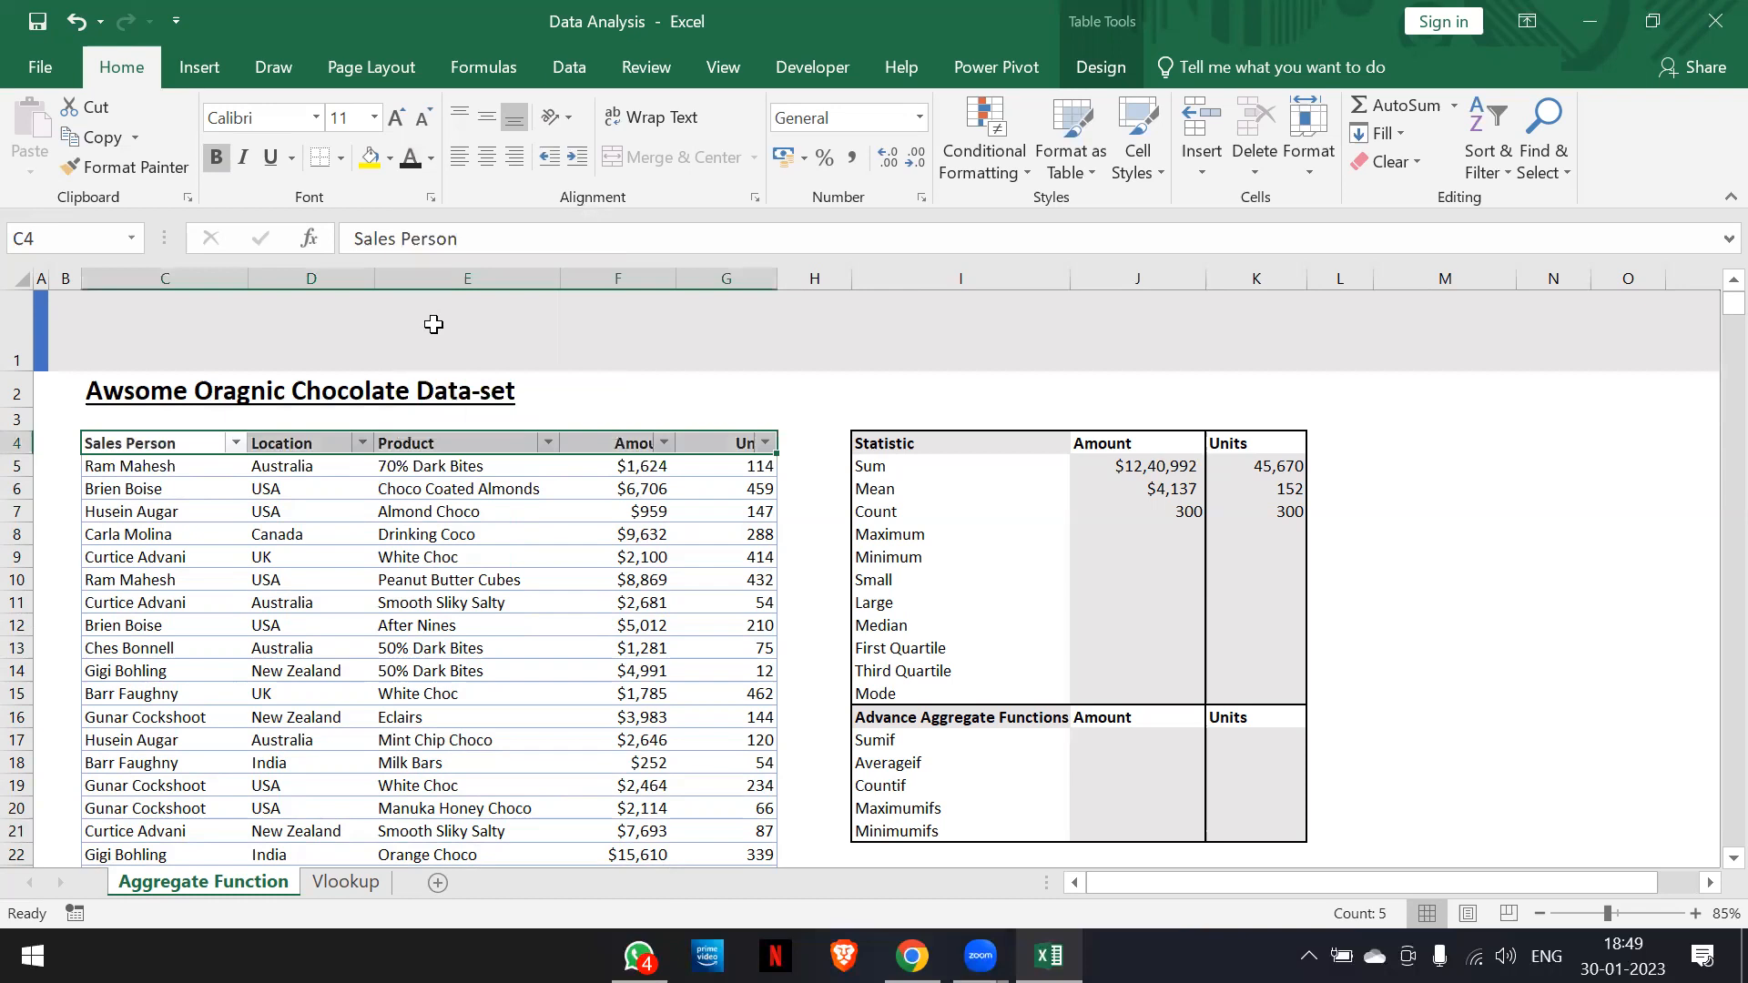
click(433, 324)
click(625, 388)
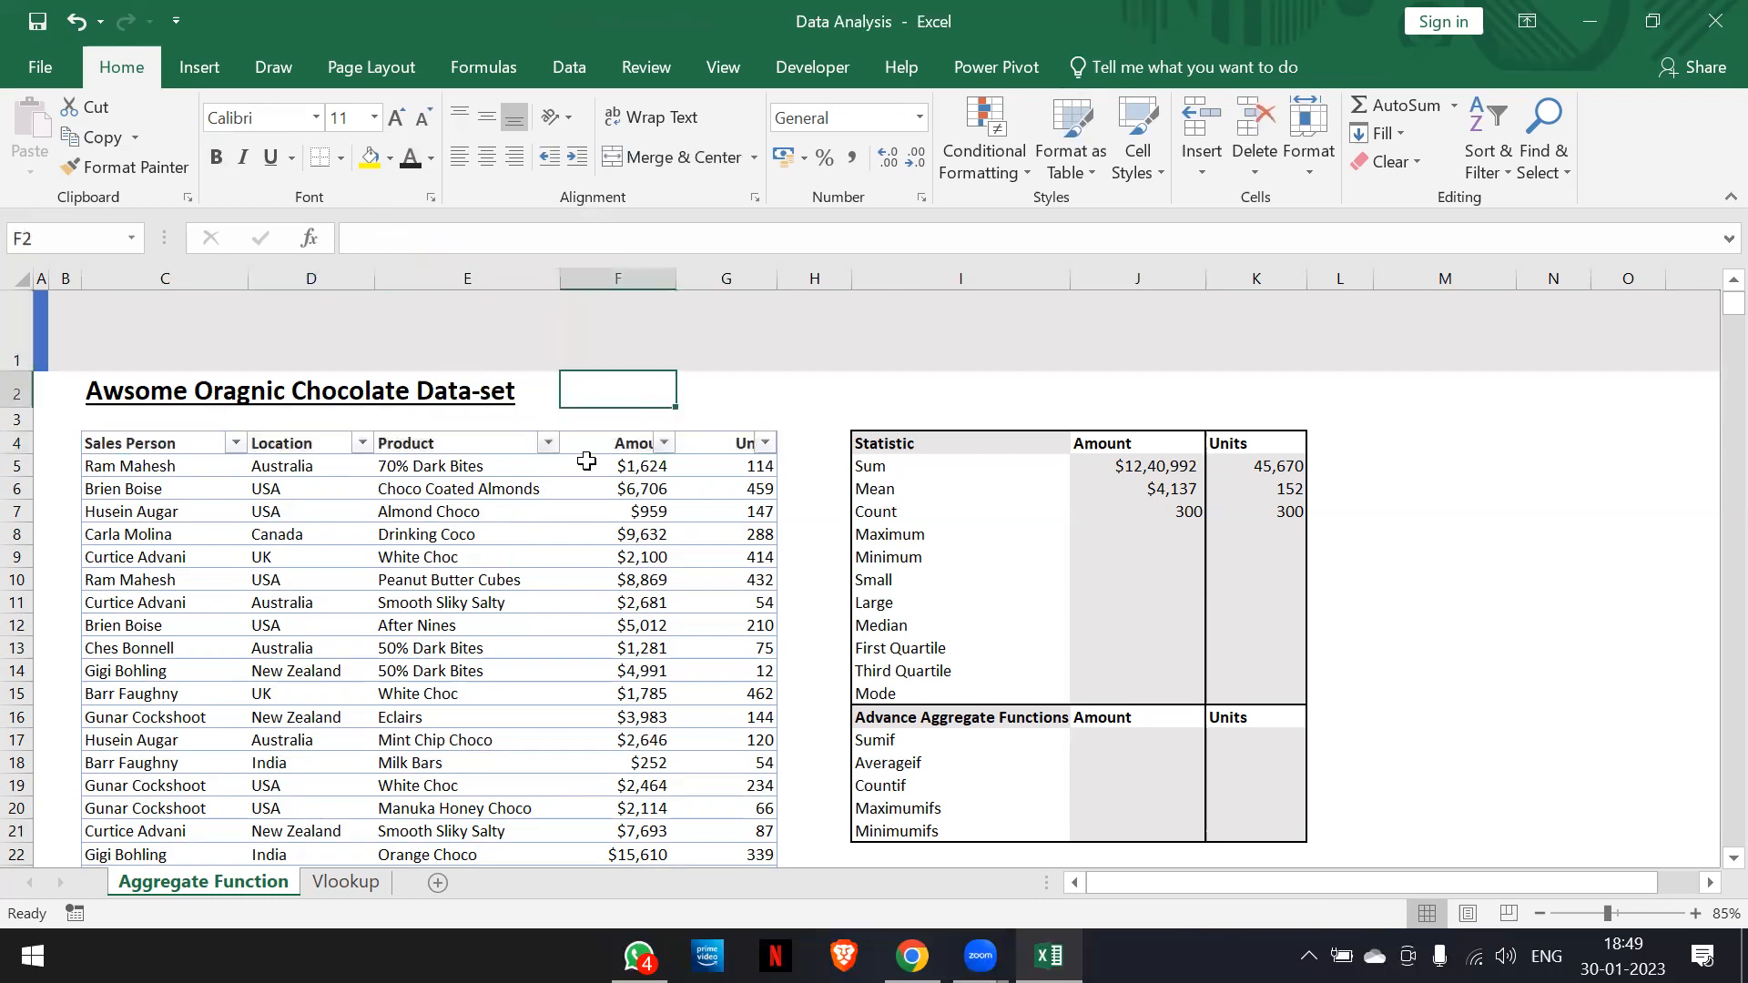
Rename the chocolate data table as cds
click(557, 508)
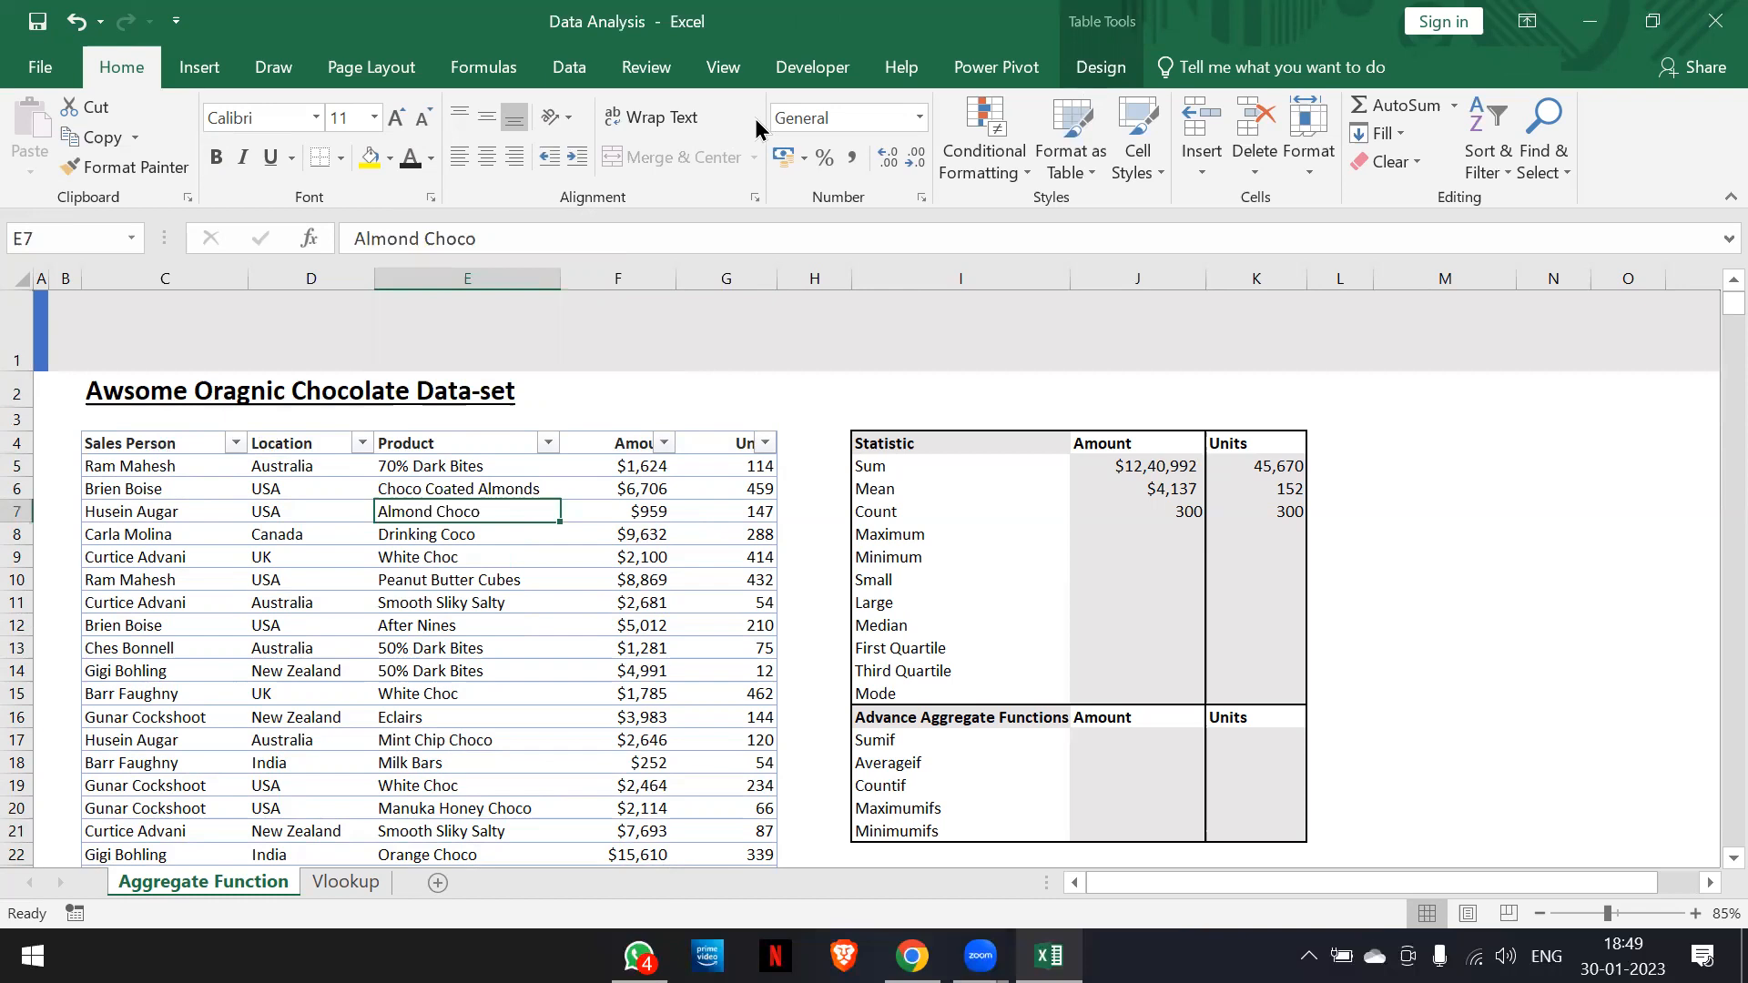
click(1087, 69)
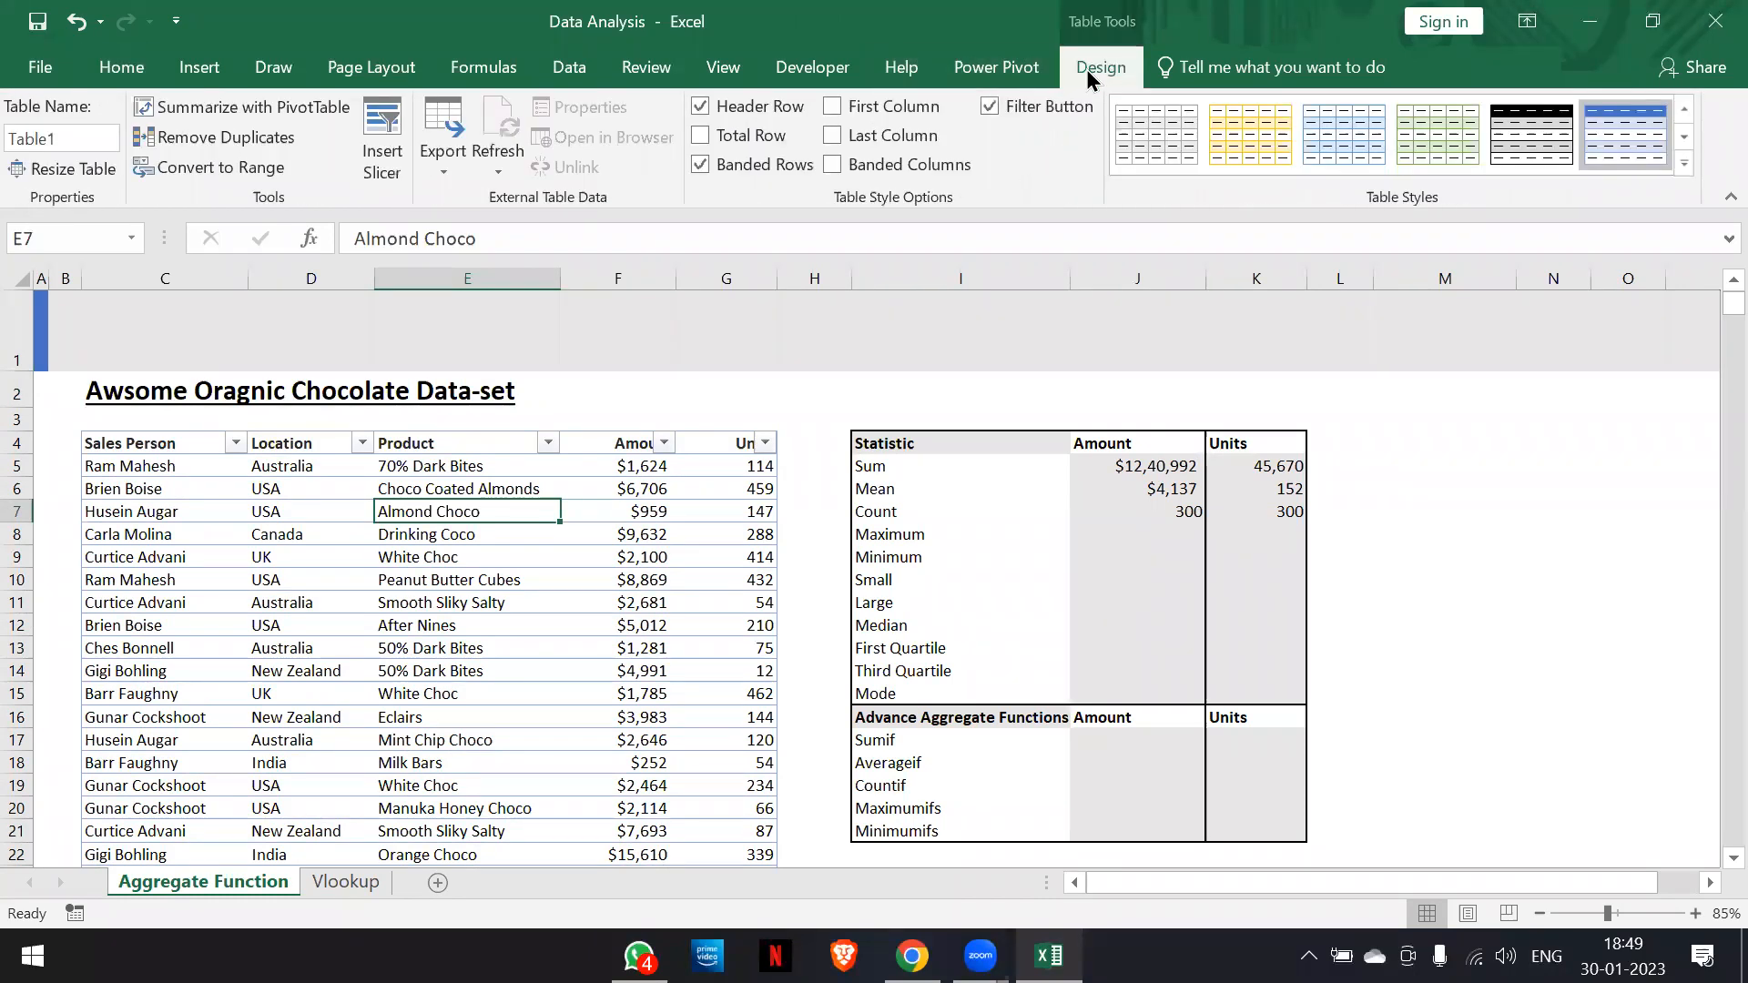
double_click(57, 138)
key(BackSpace)
text(cds)
click(601, 536)
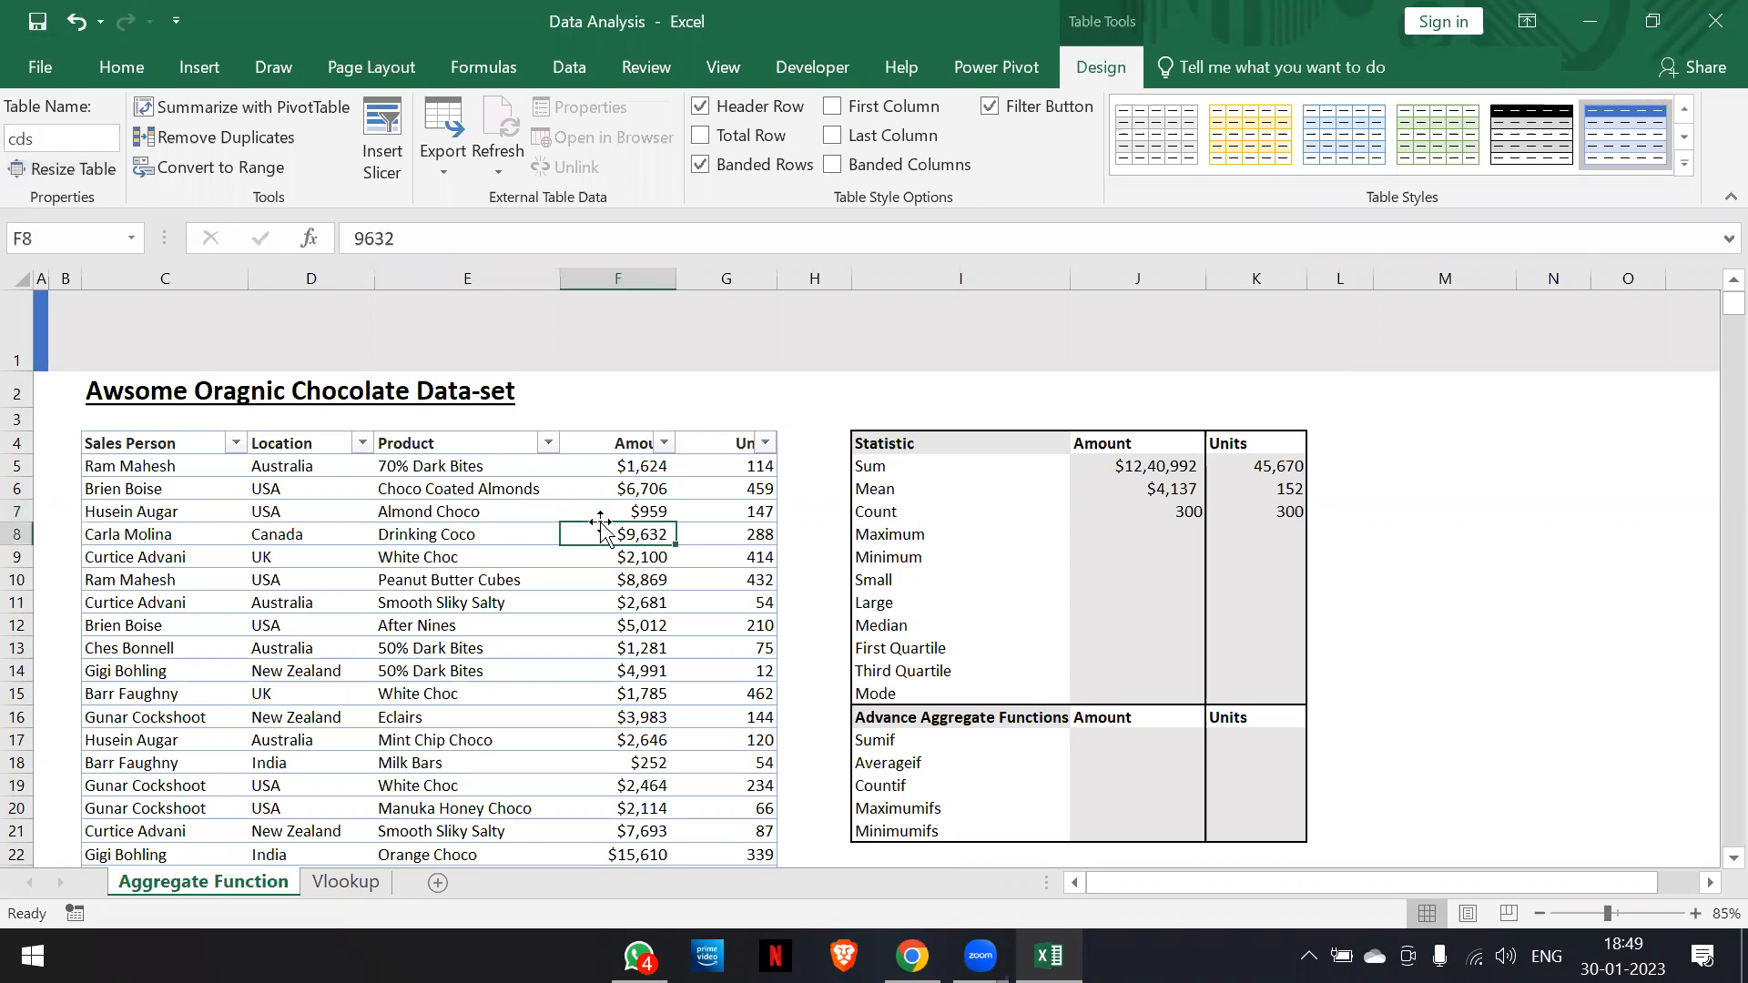
Try the structured reference =cds[Amount] in J8 of the statistics table, and discard the entry
click(1171, 529)
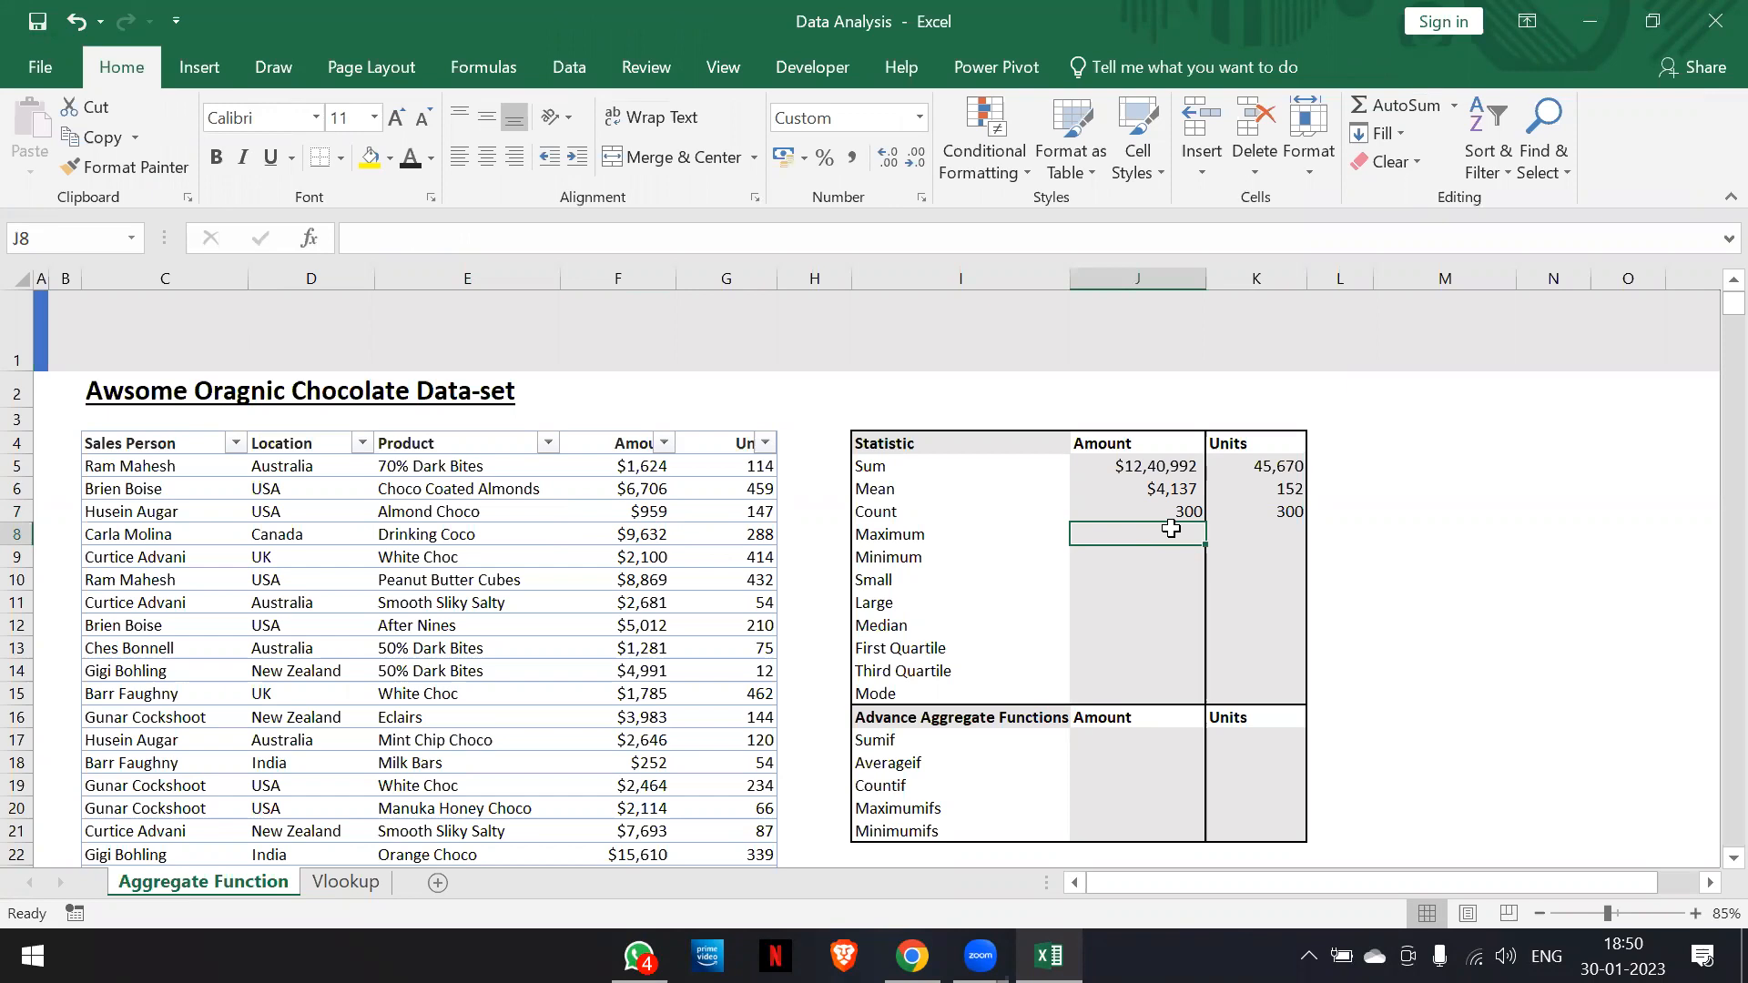
text(=)
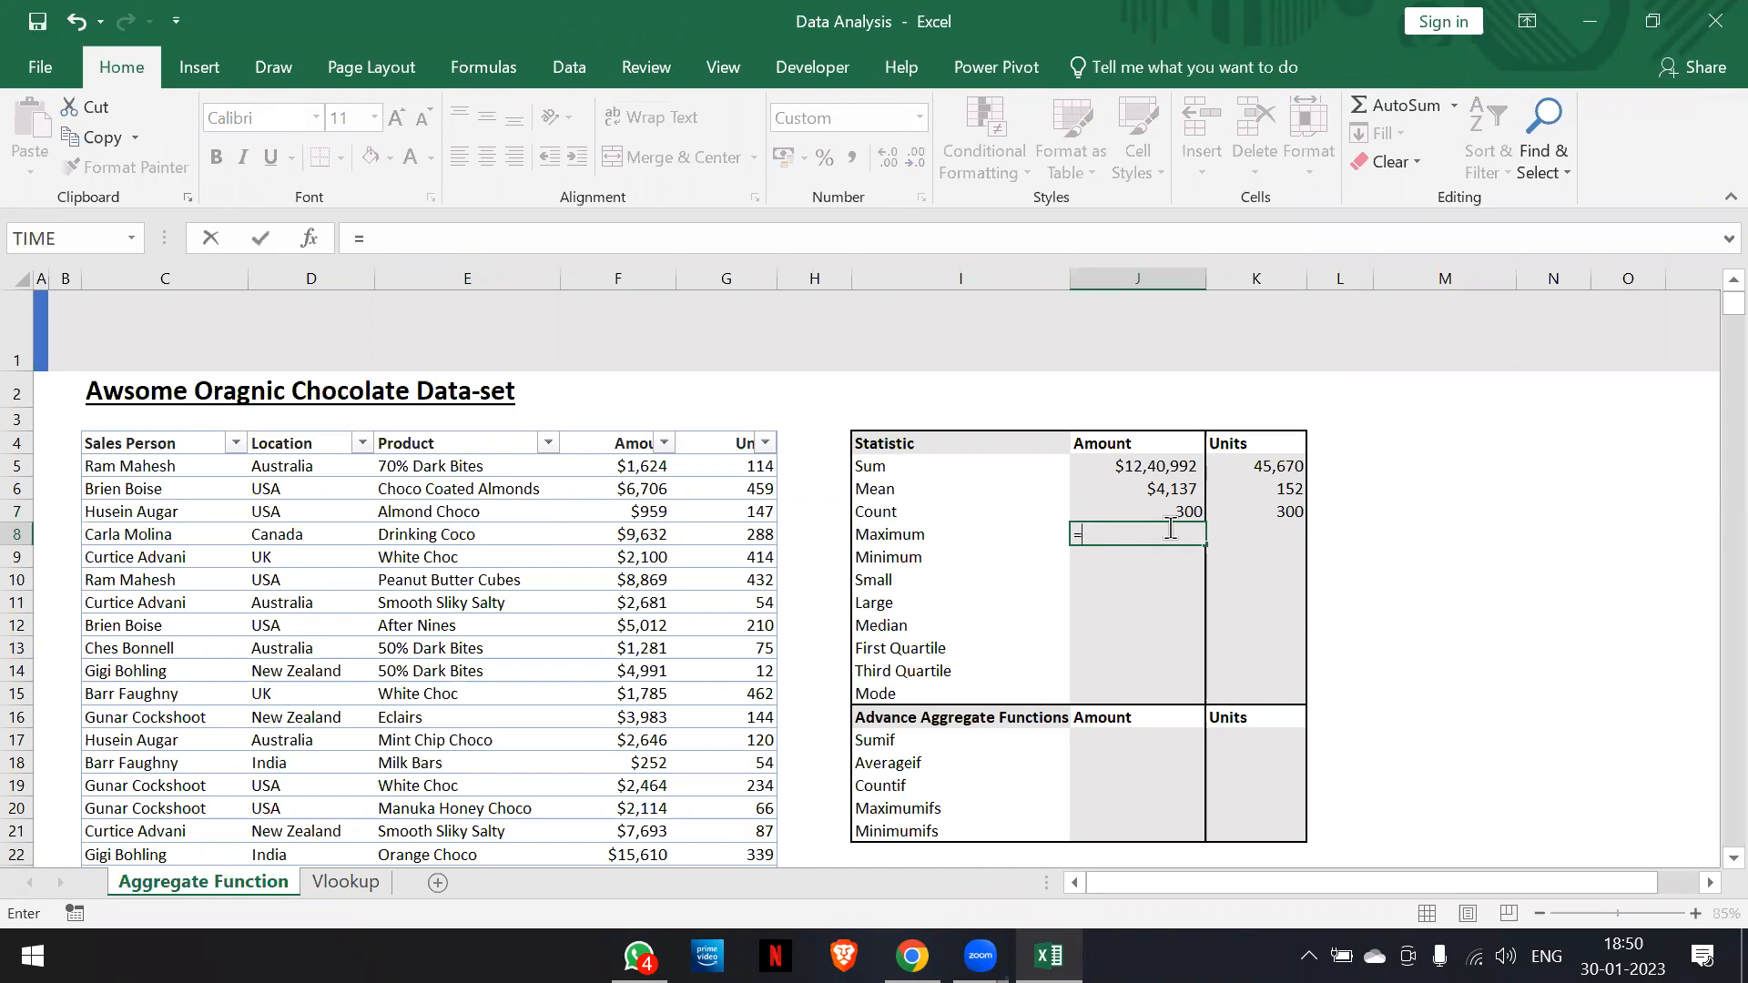
key(Escape)
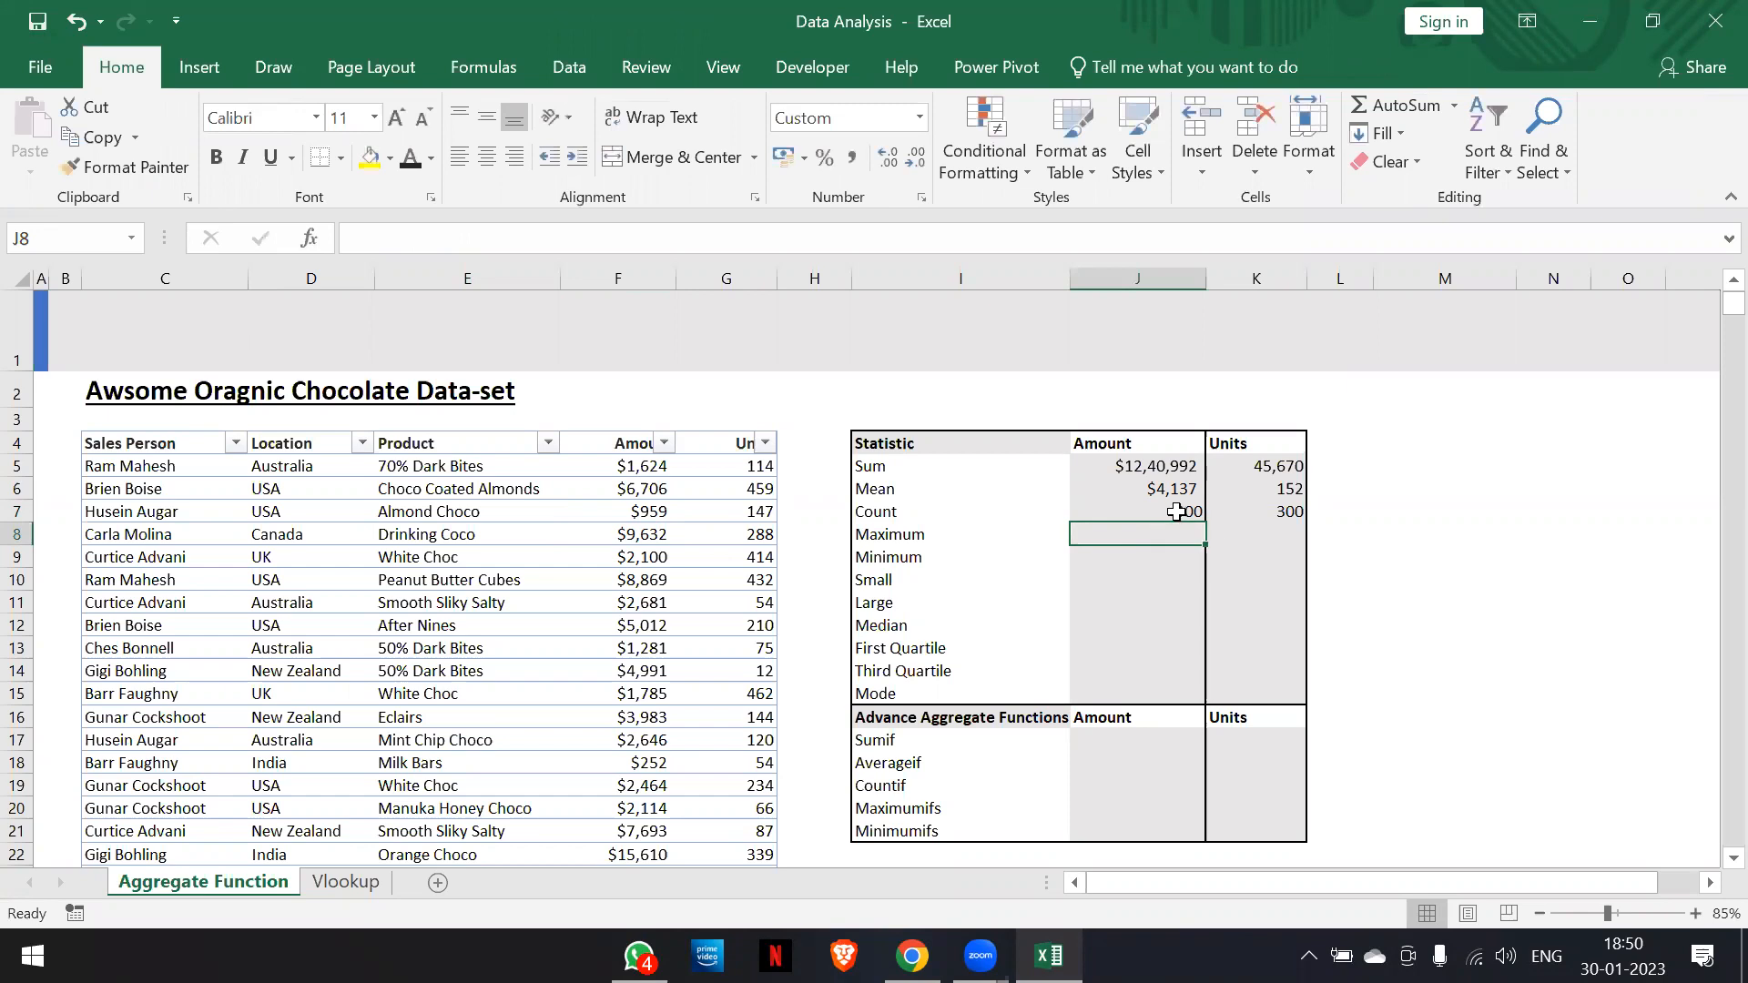
text(=)
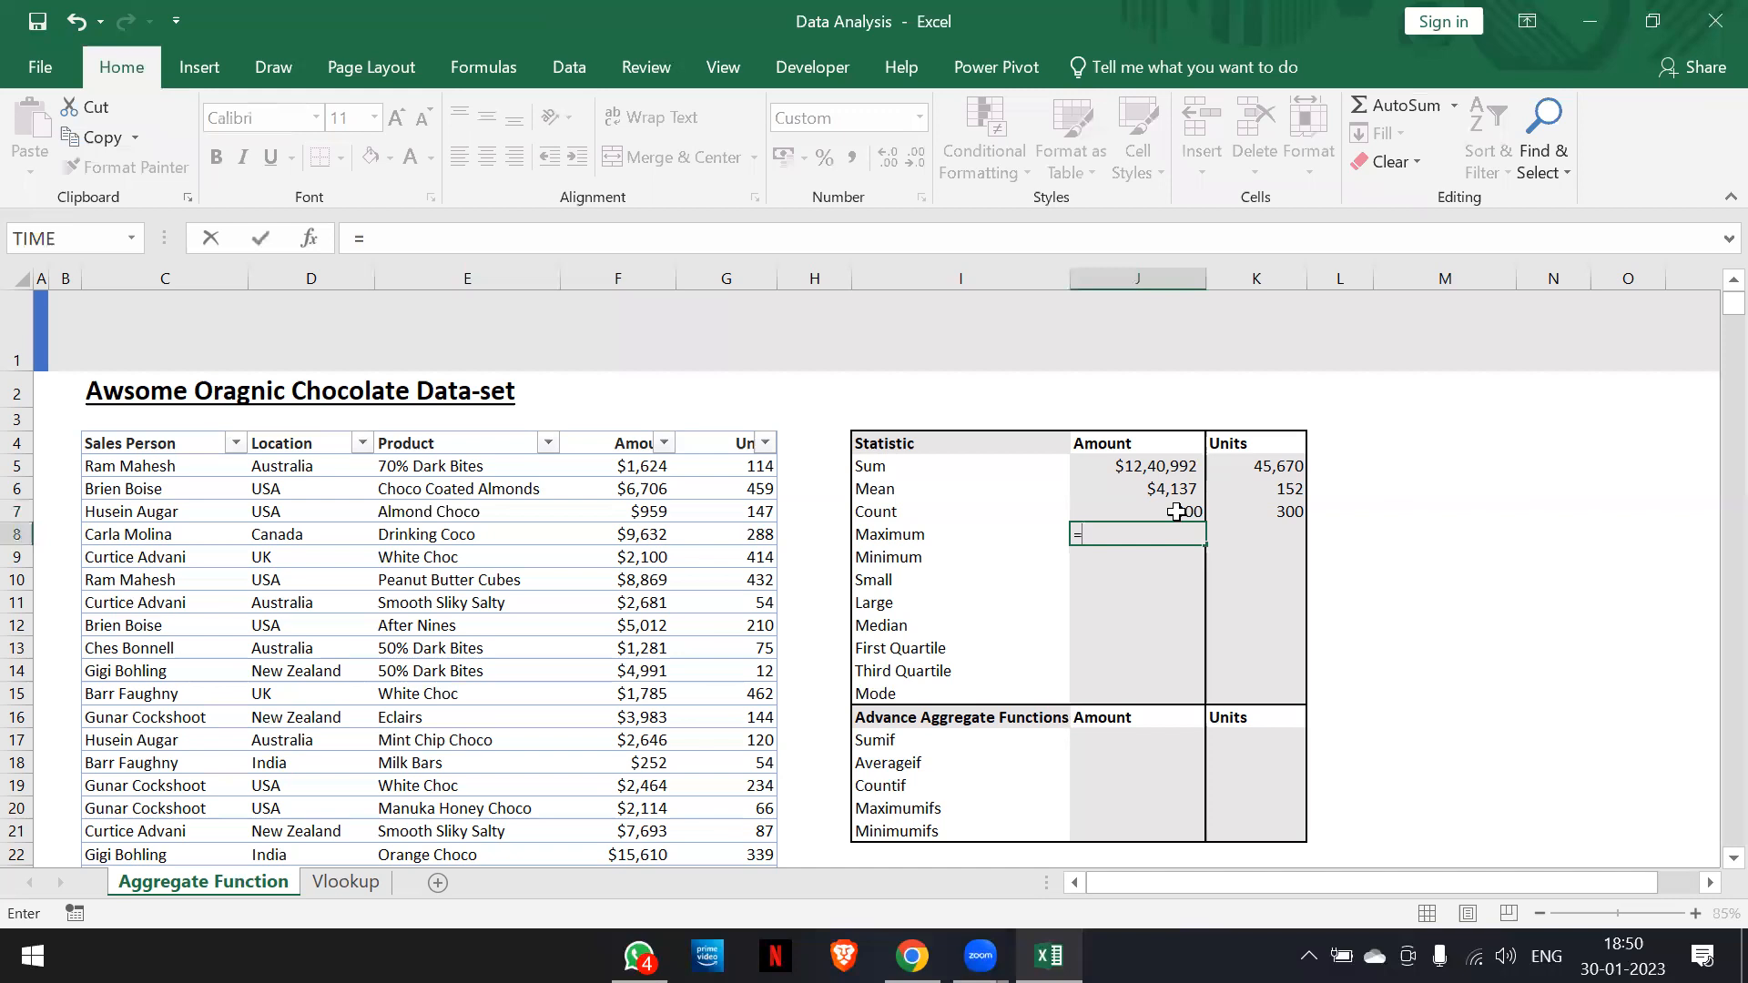
text(cds)
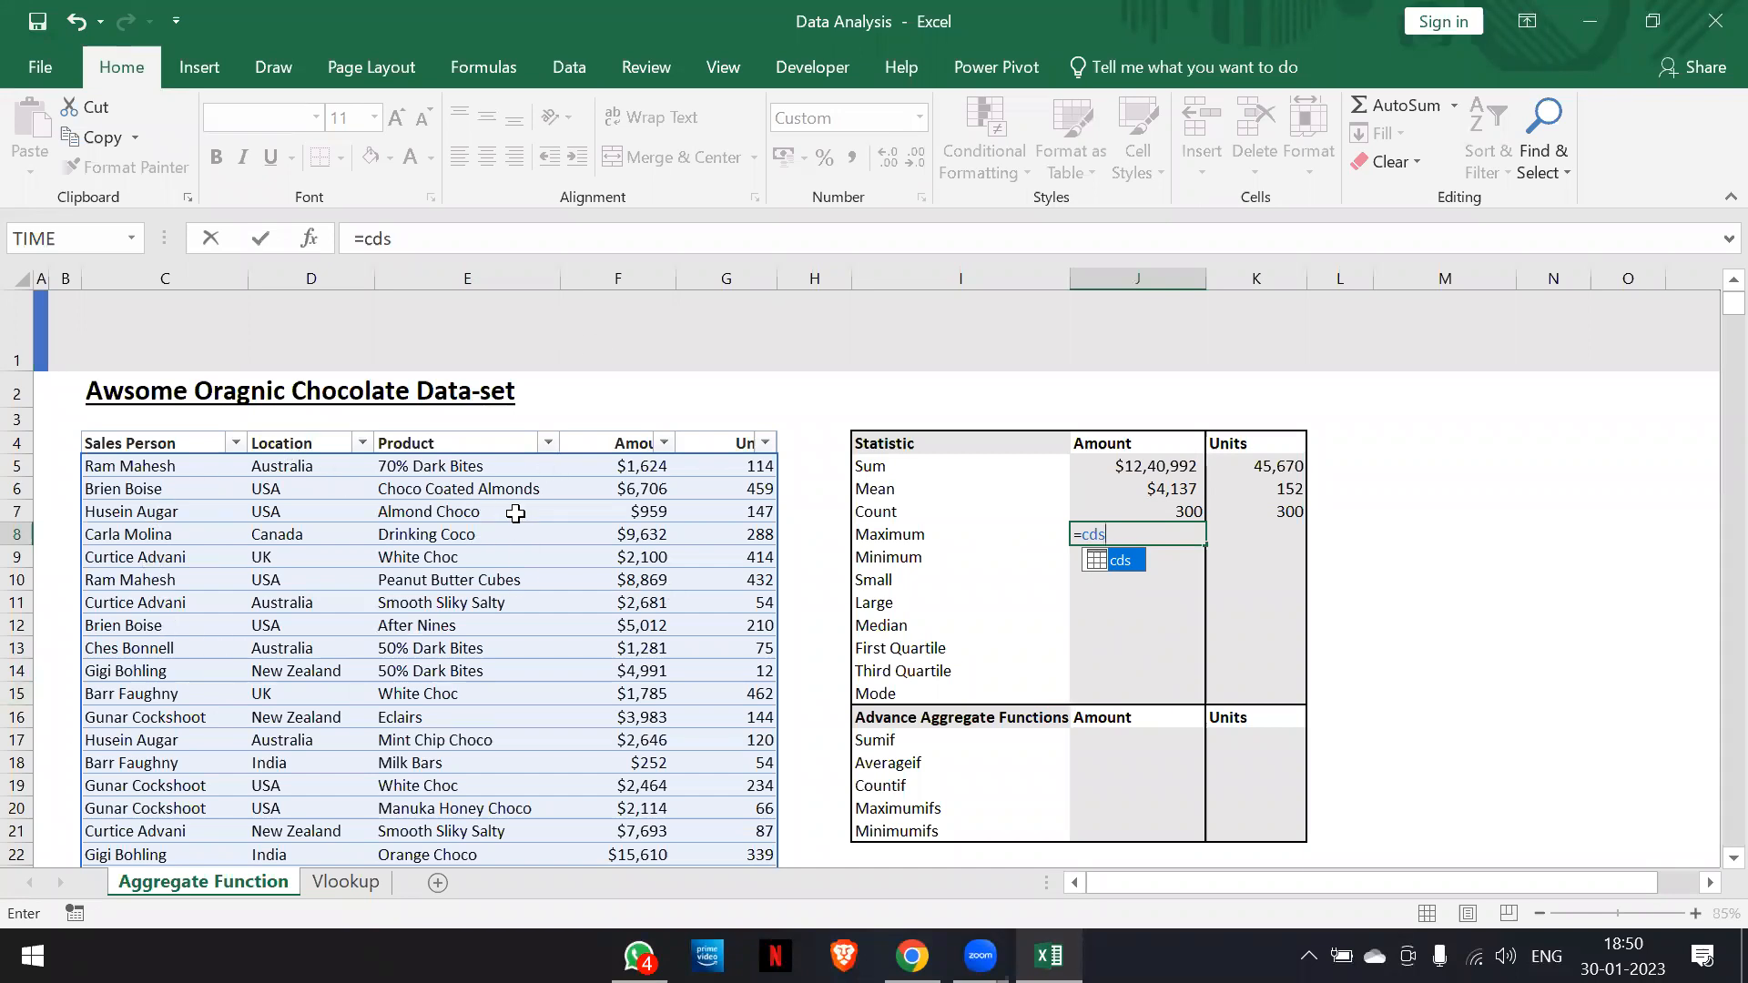
text([)
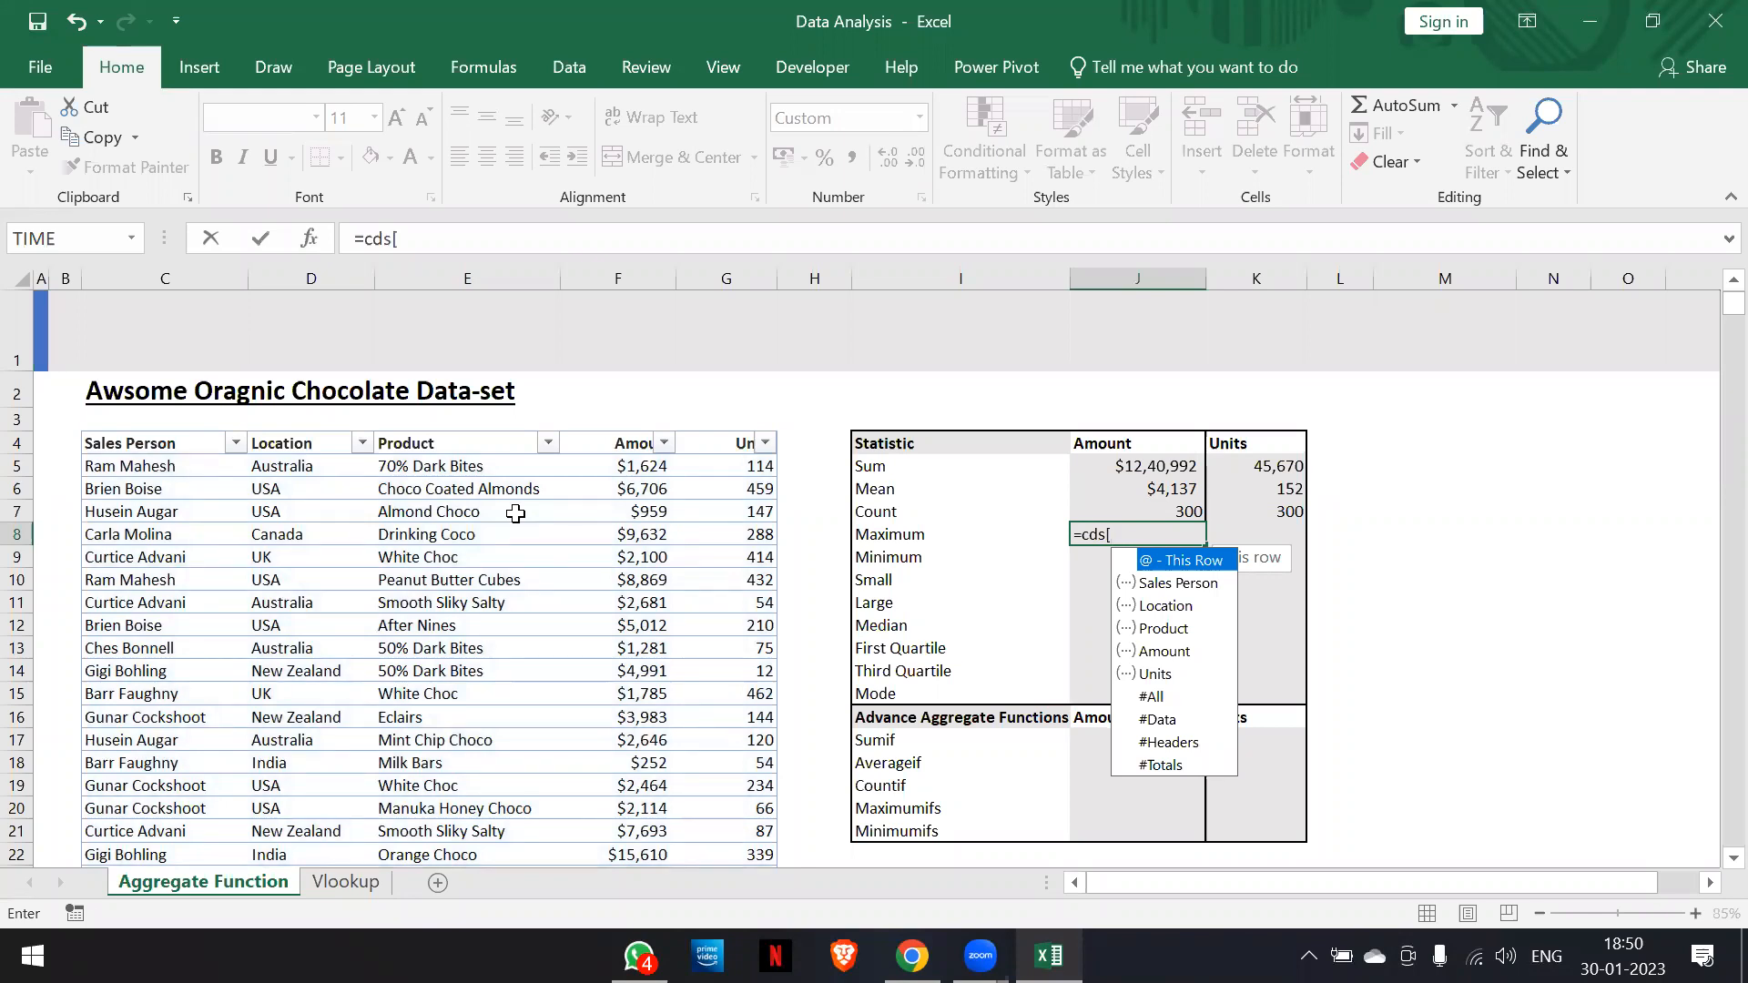
text(Amount)
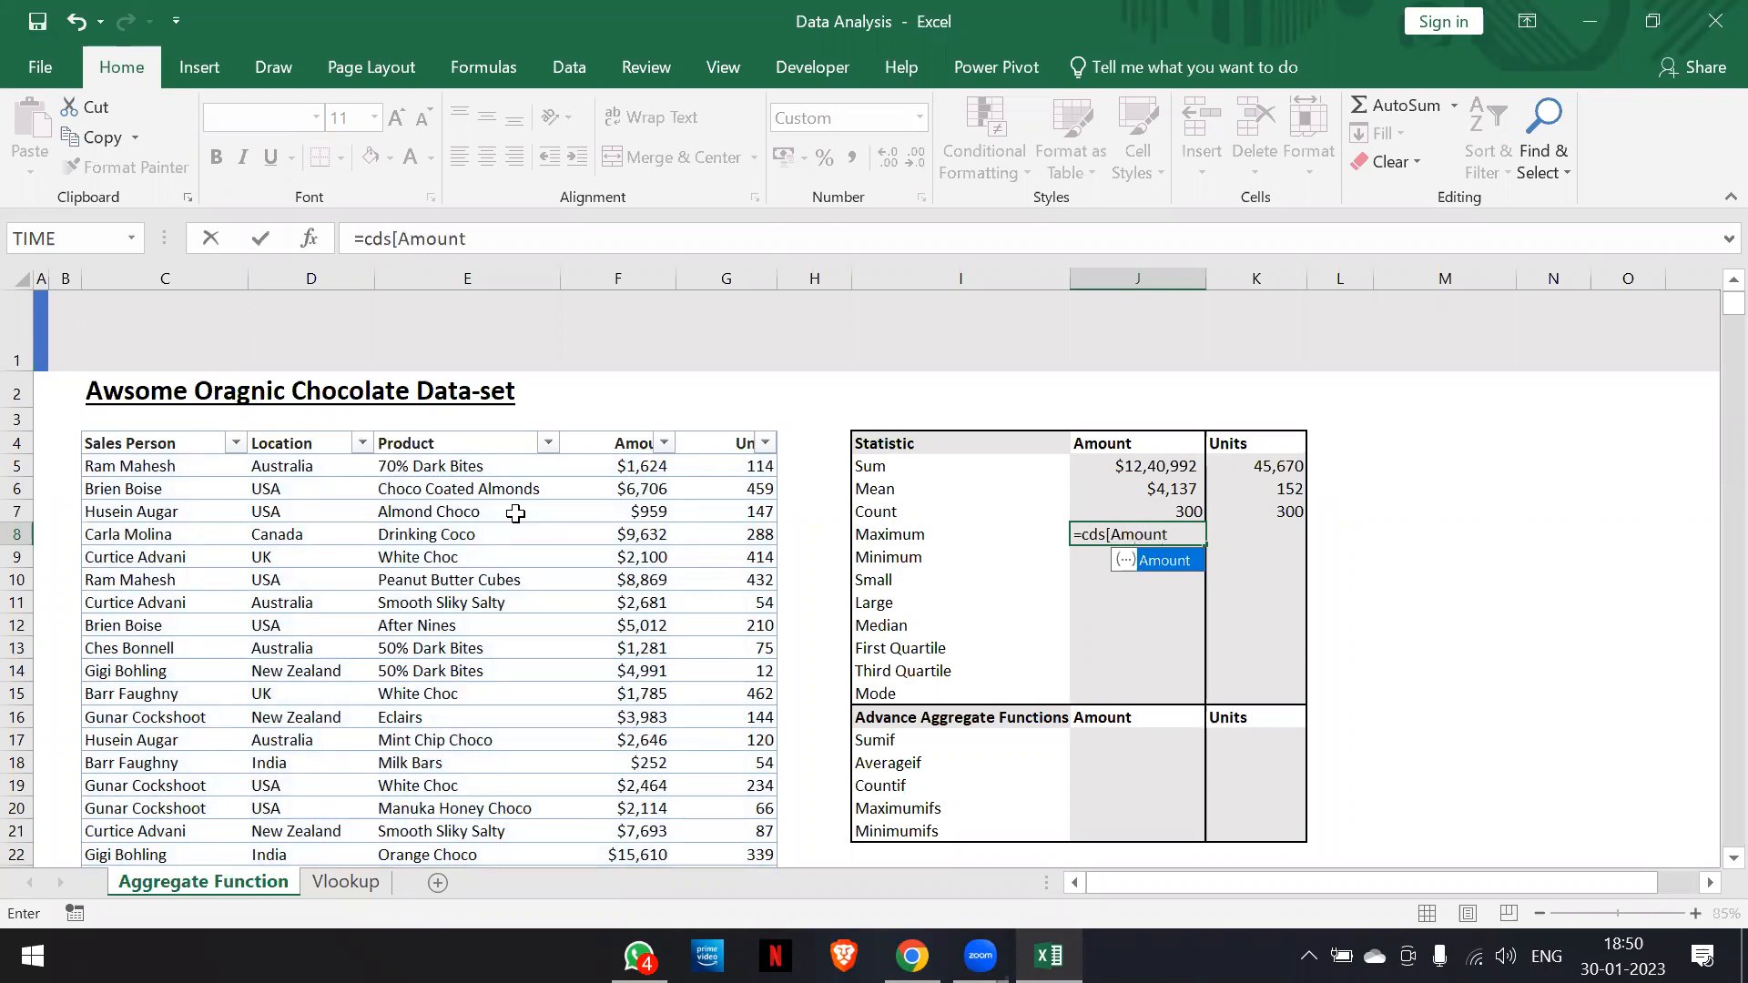
text(])
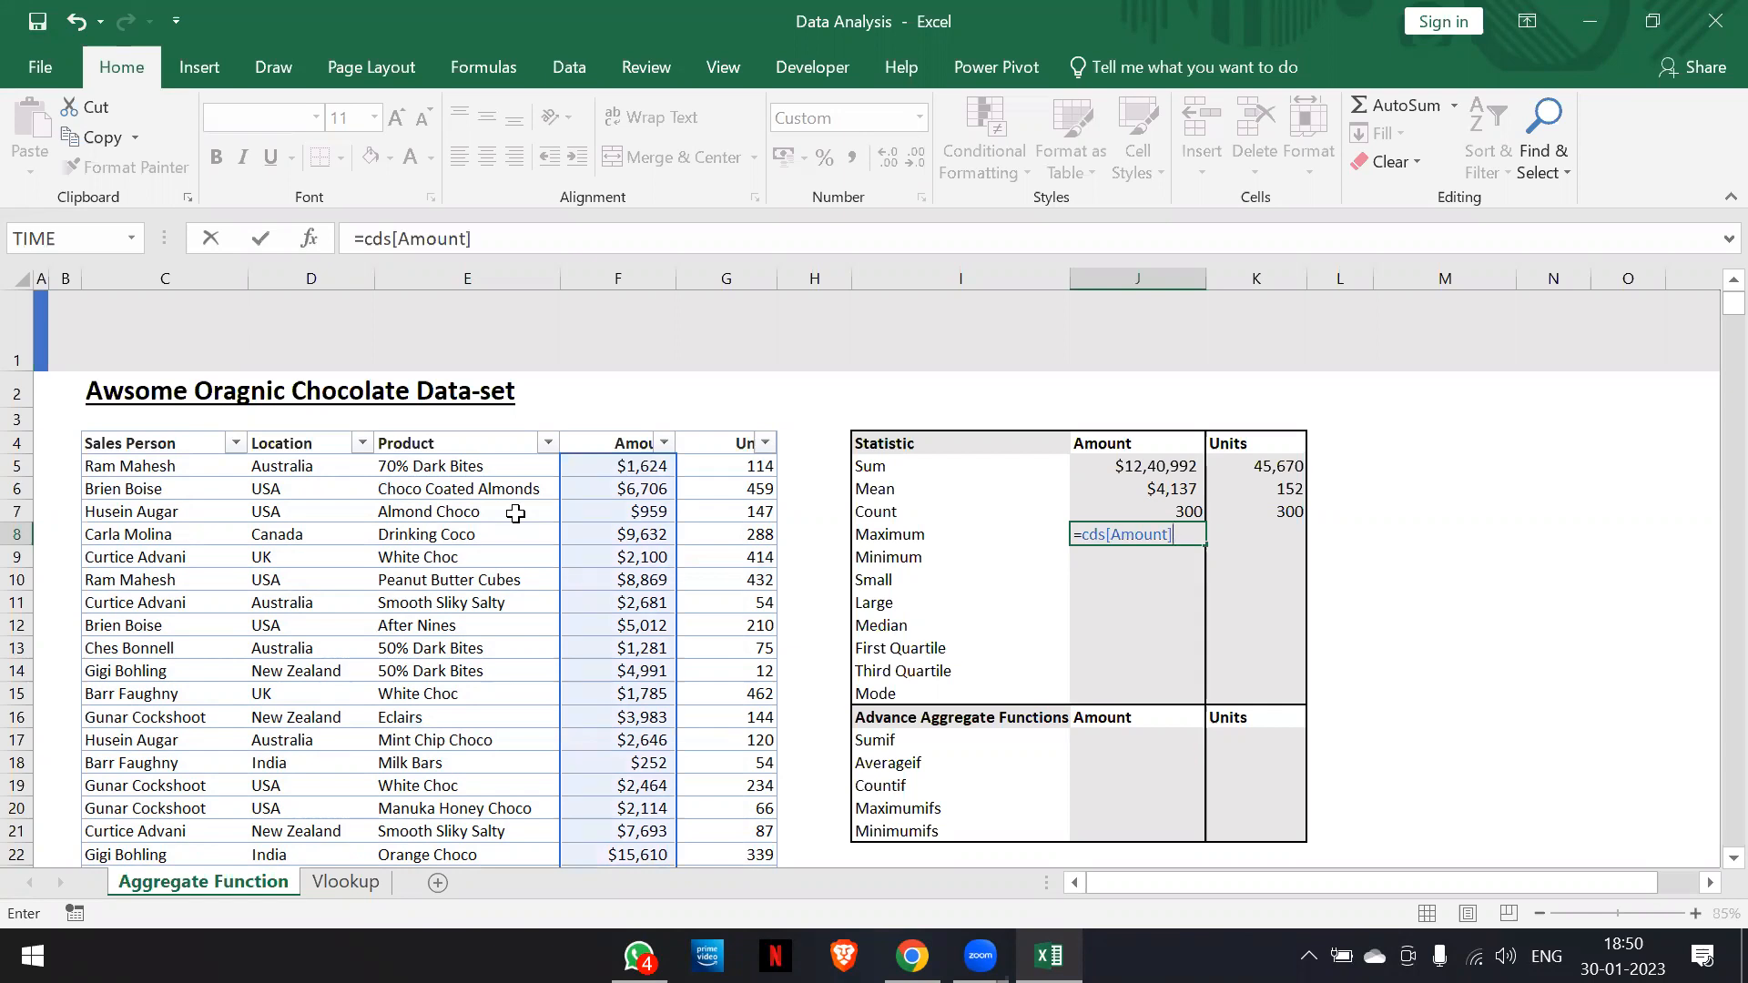
key(BackSpace)
key(BackSpace)
key(BackSpace)
key(BackSpace)
key(Escape)
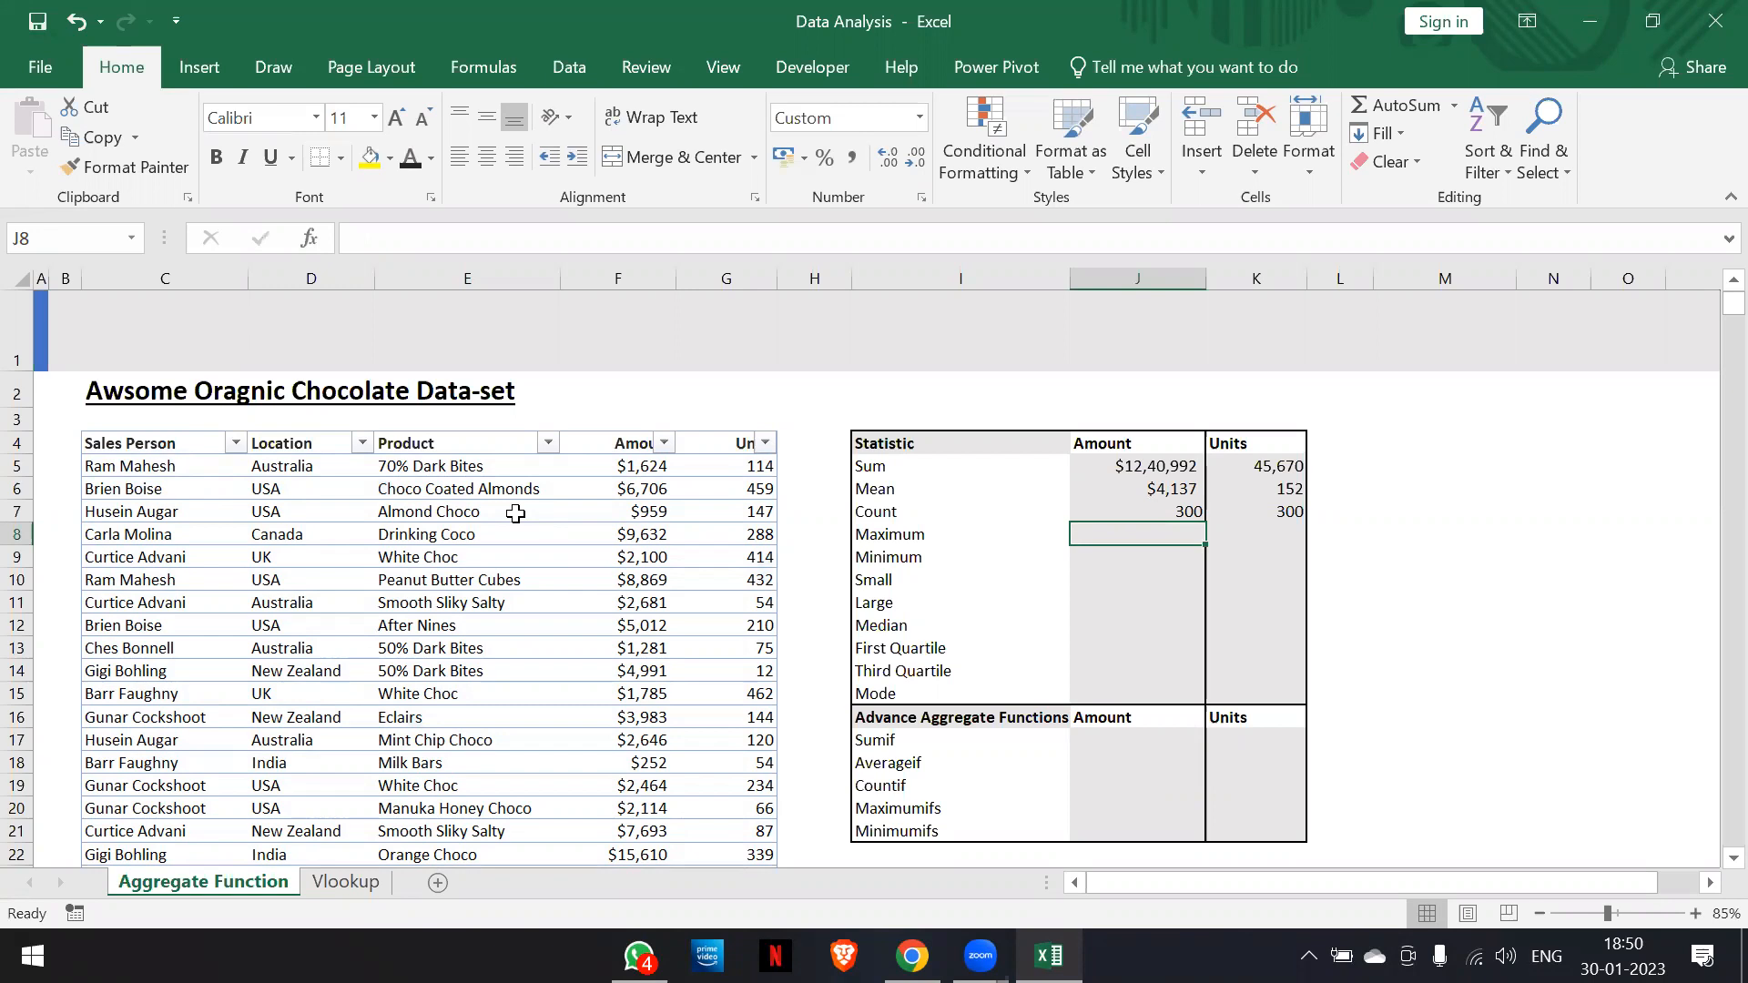
Find the maximum amount with =MAX(cds[Amount]) in J8 of the statistics table
text(=max)
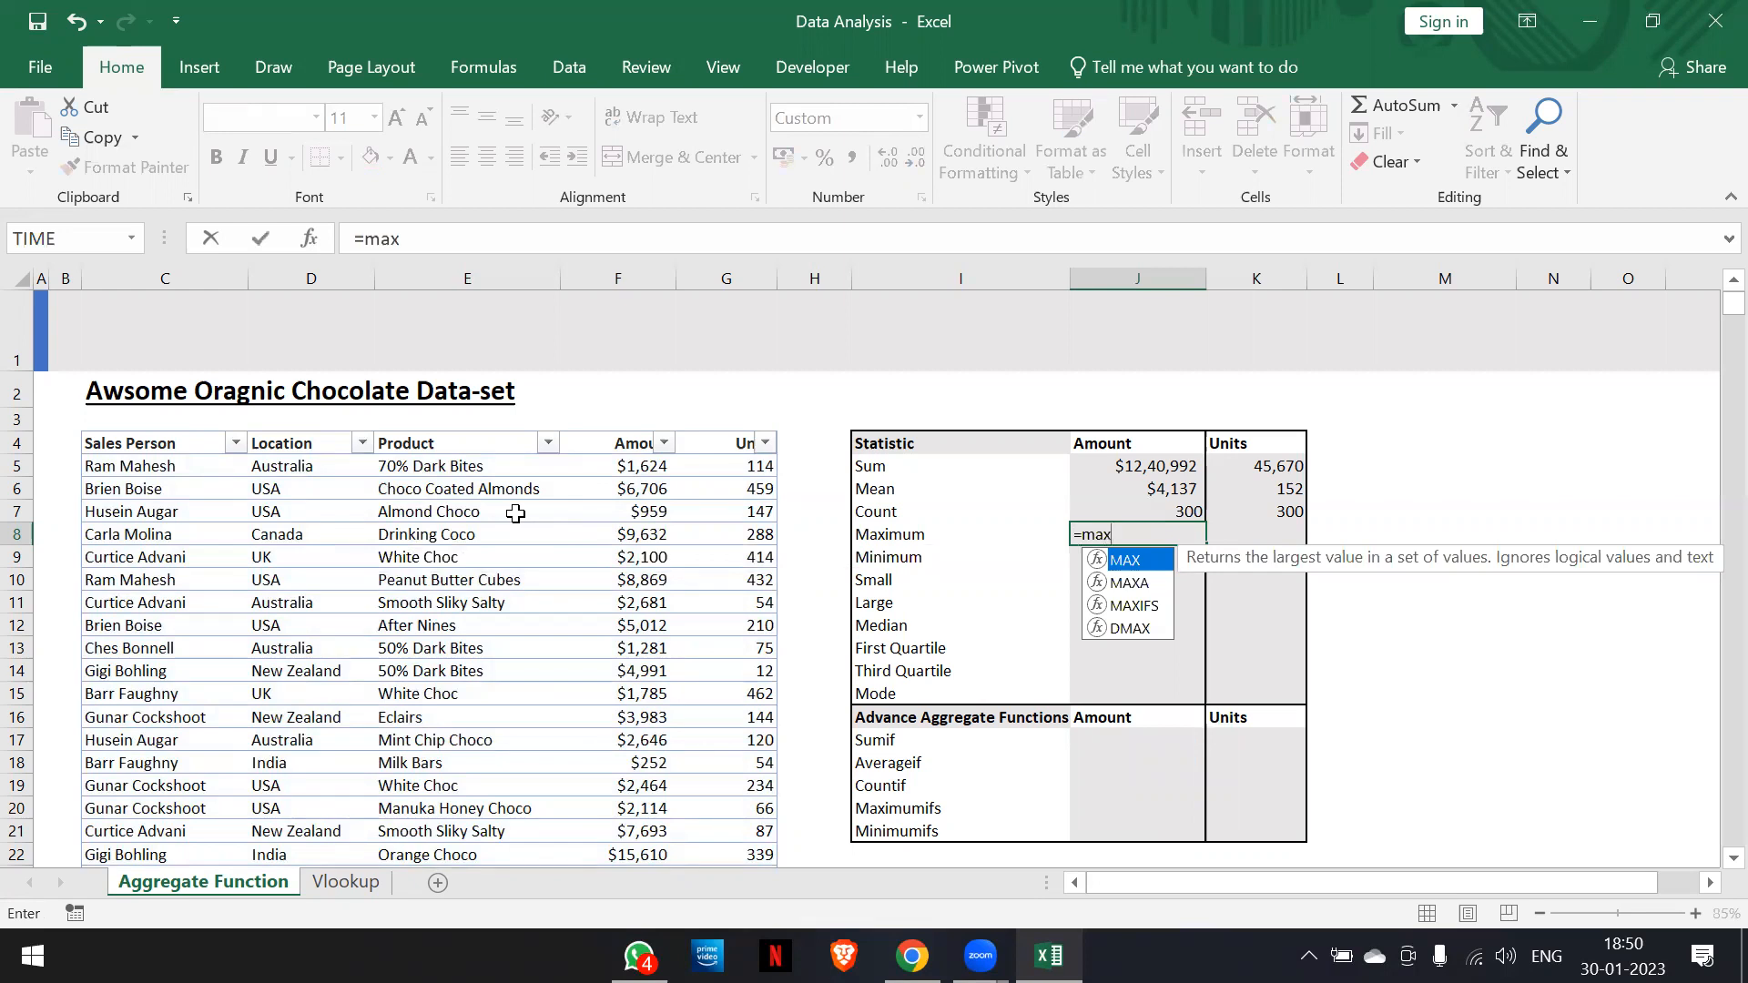
key(Tab)
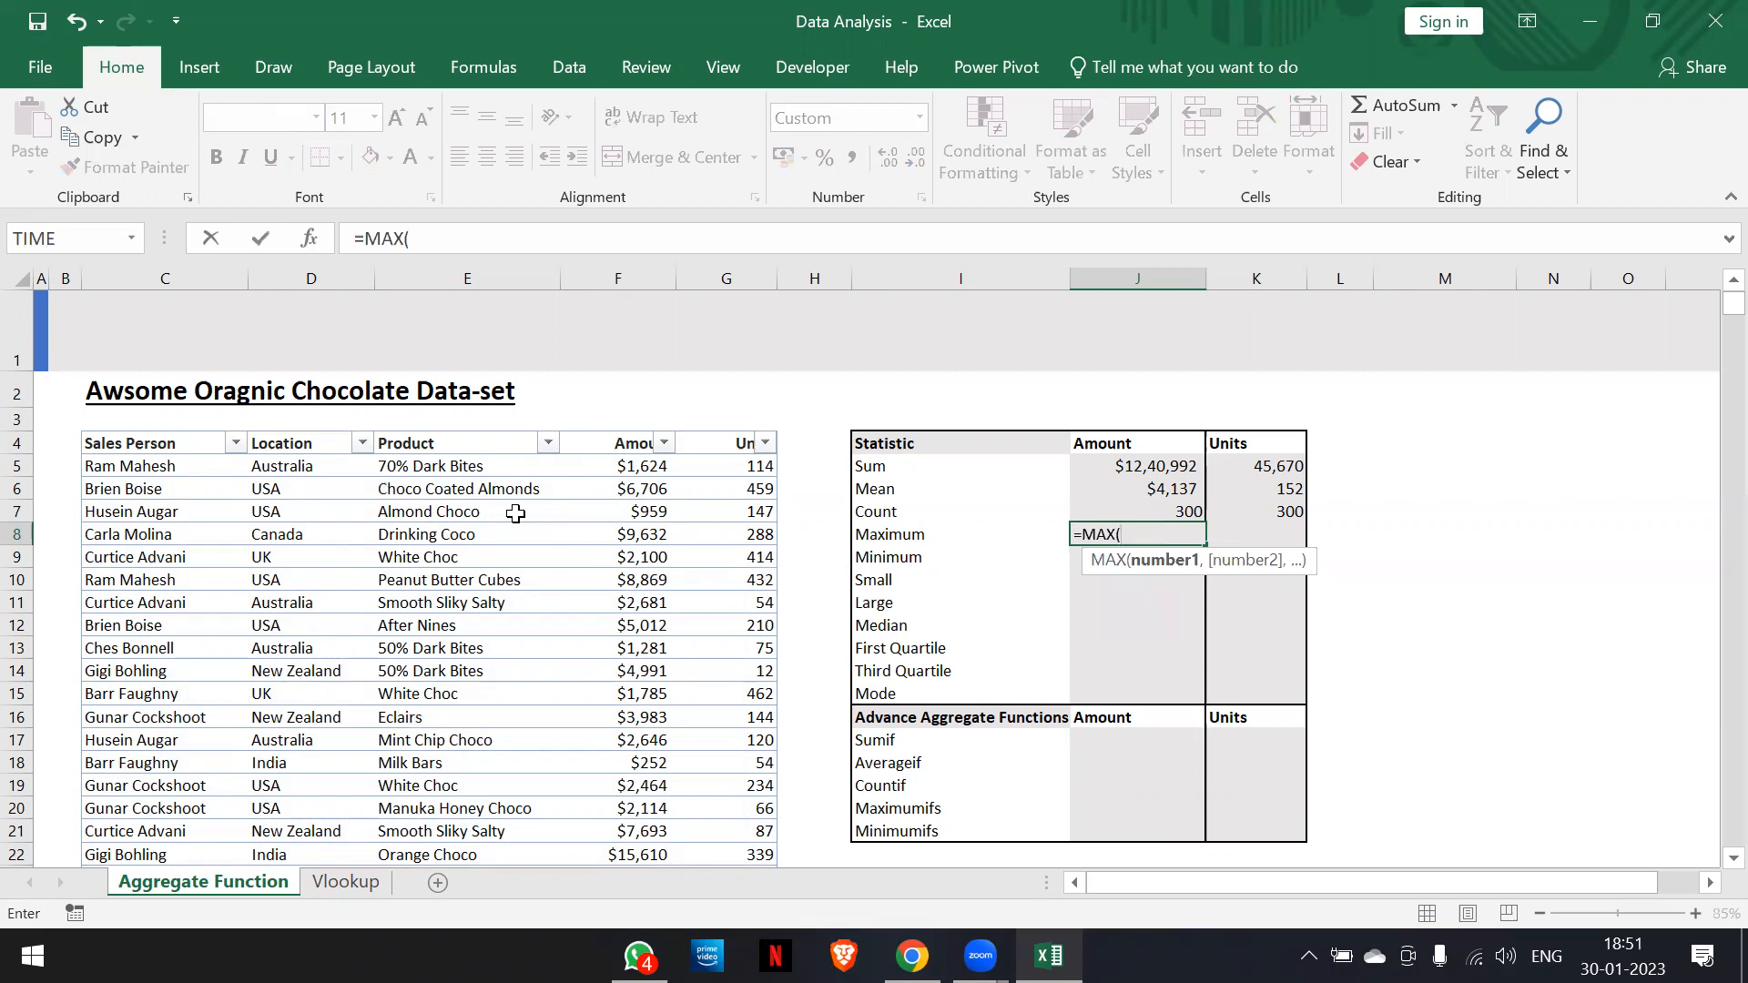
text(cds)
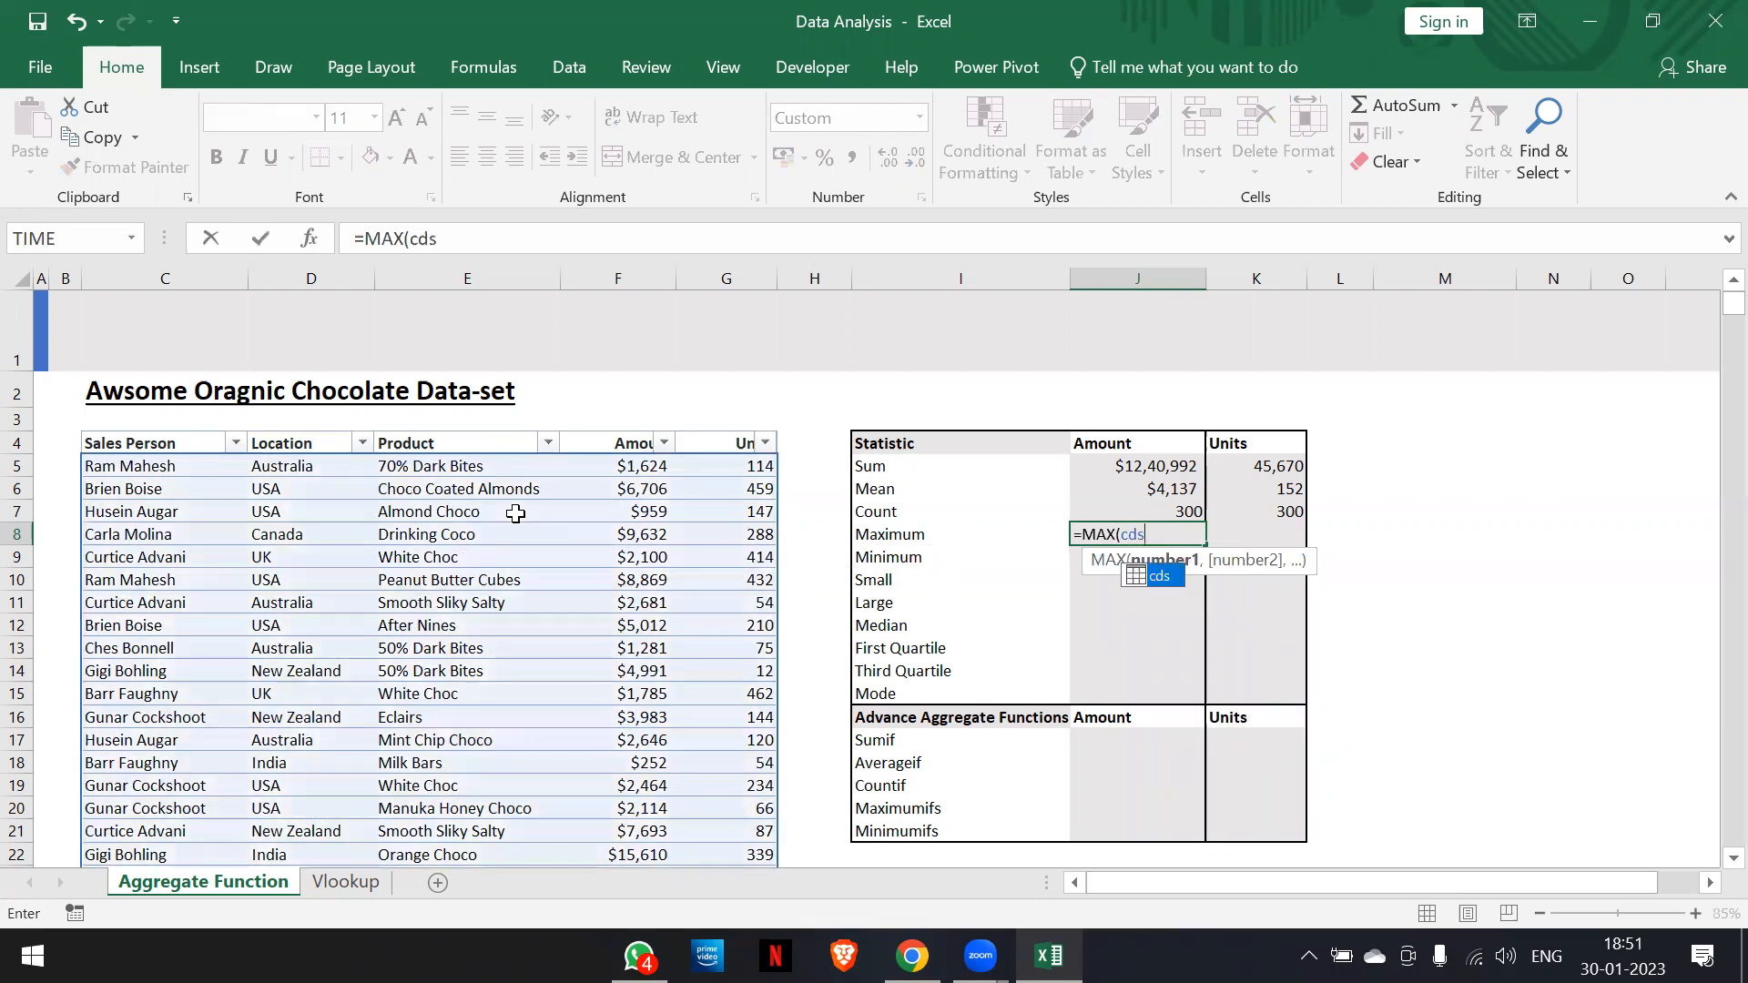
text([)
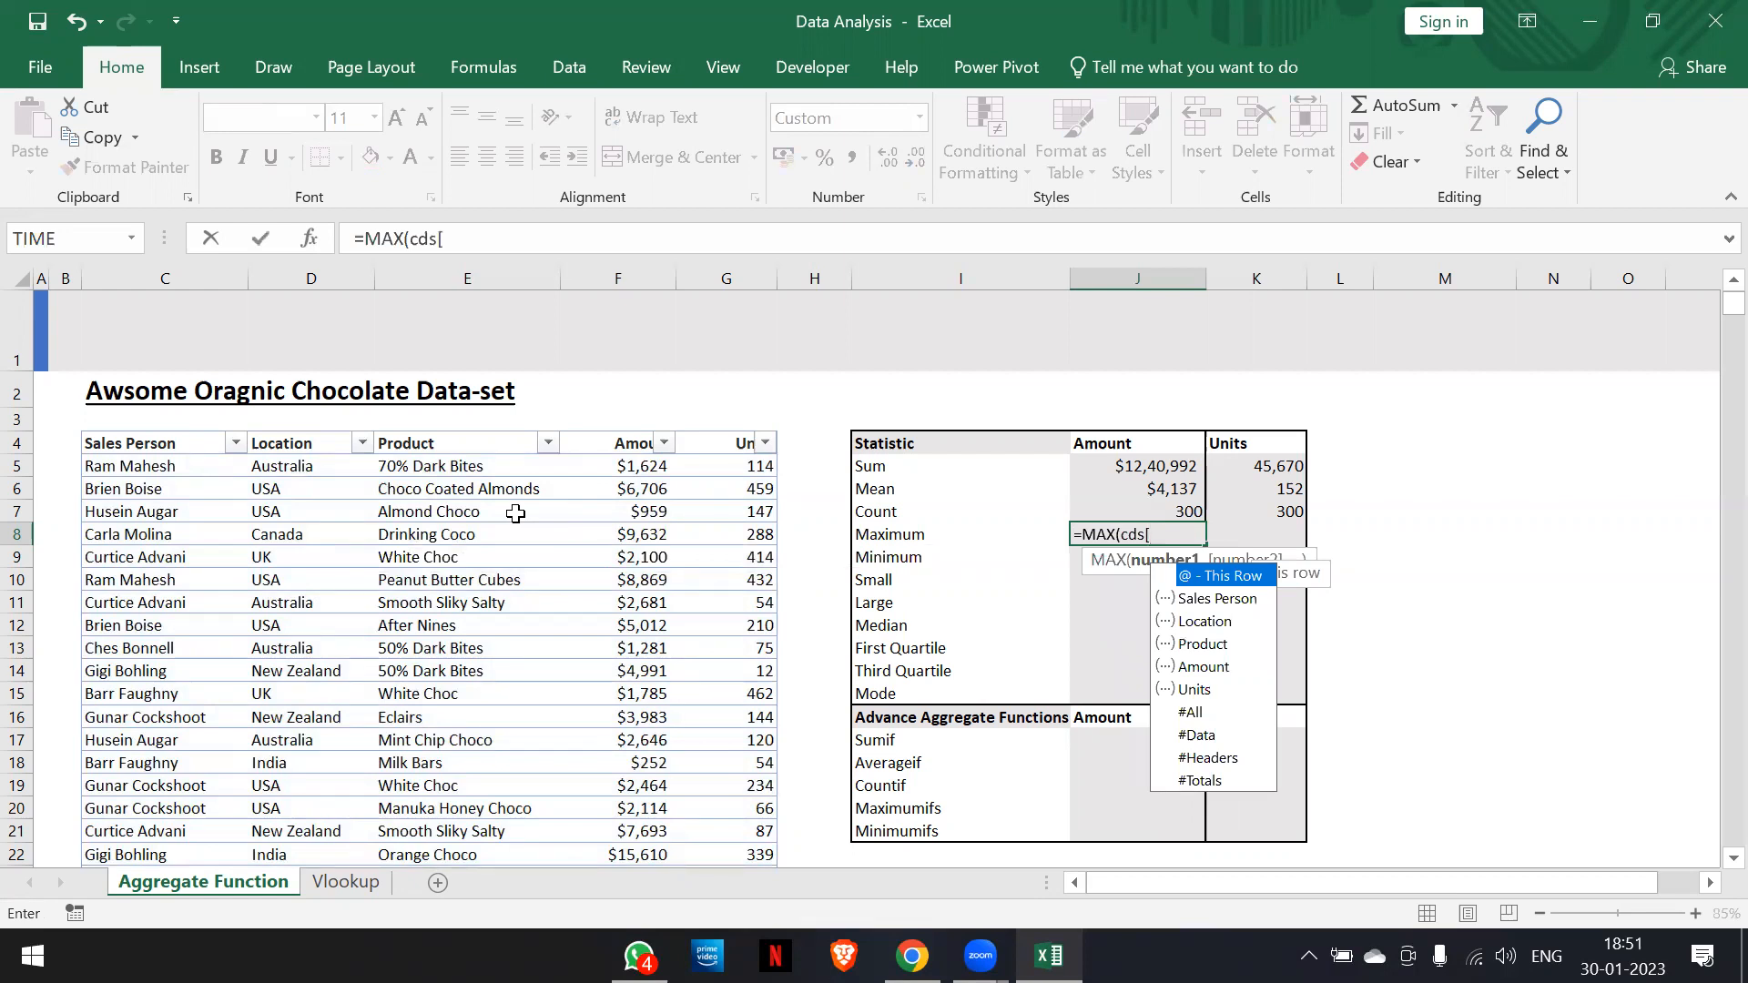
text(Amount)
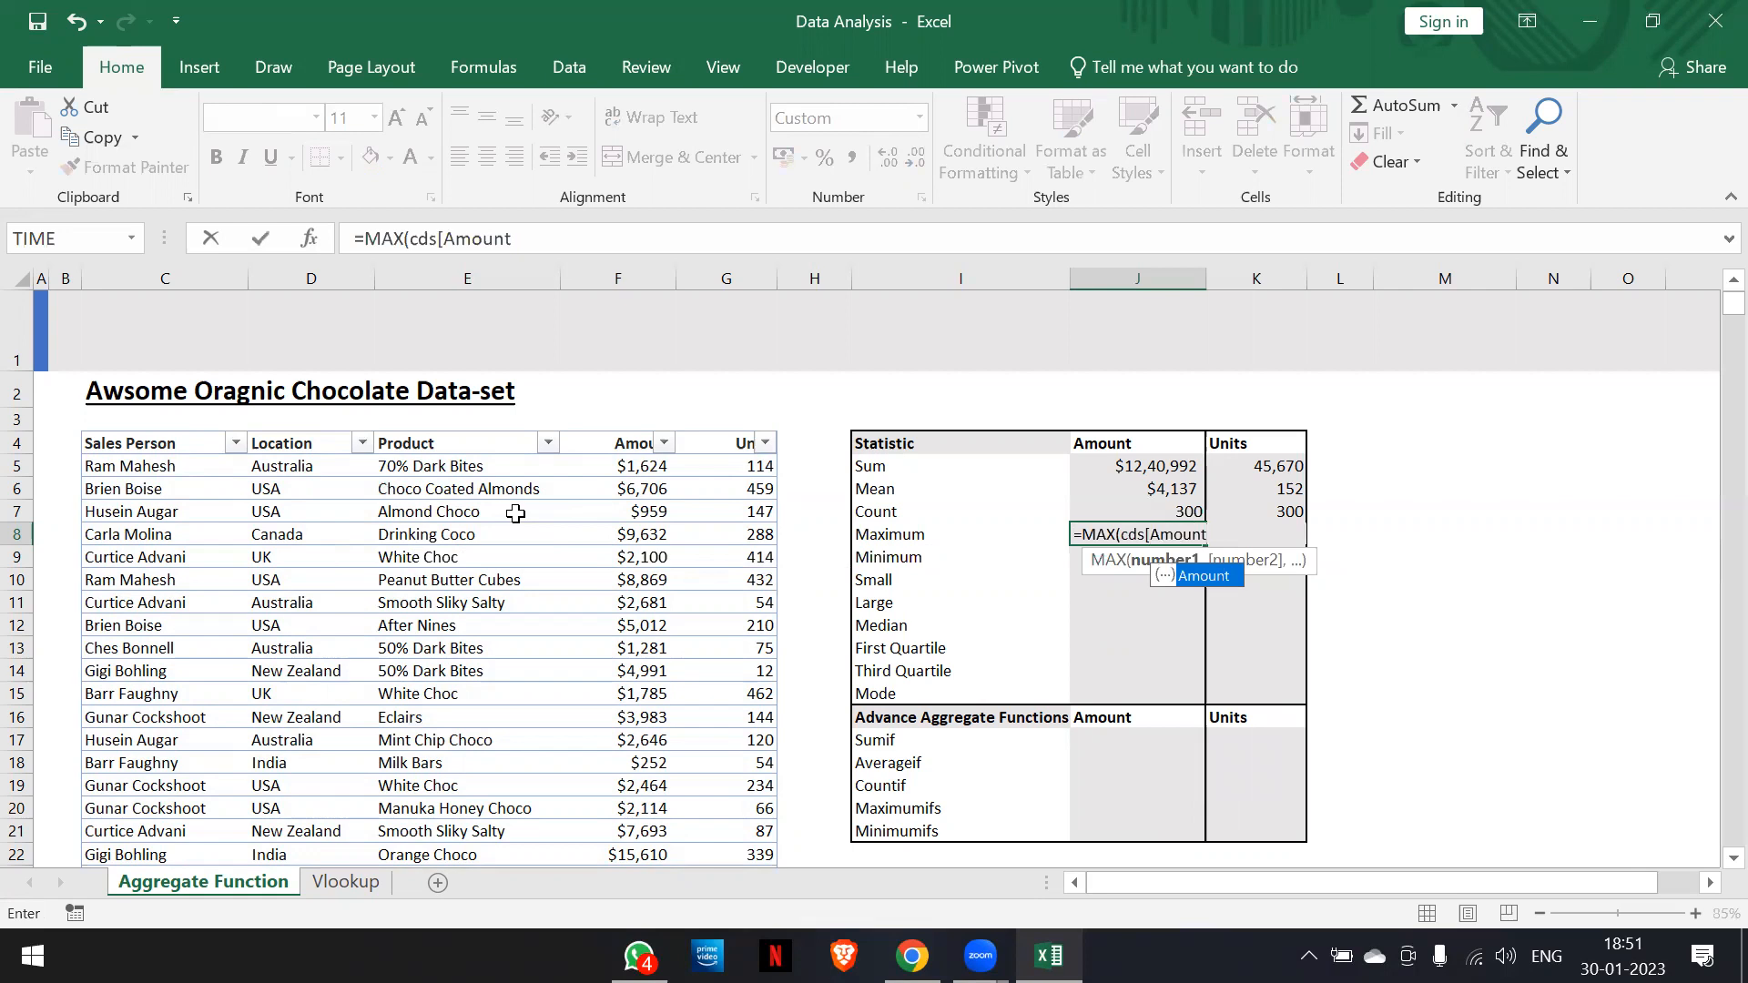
text(])
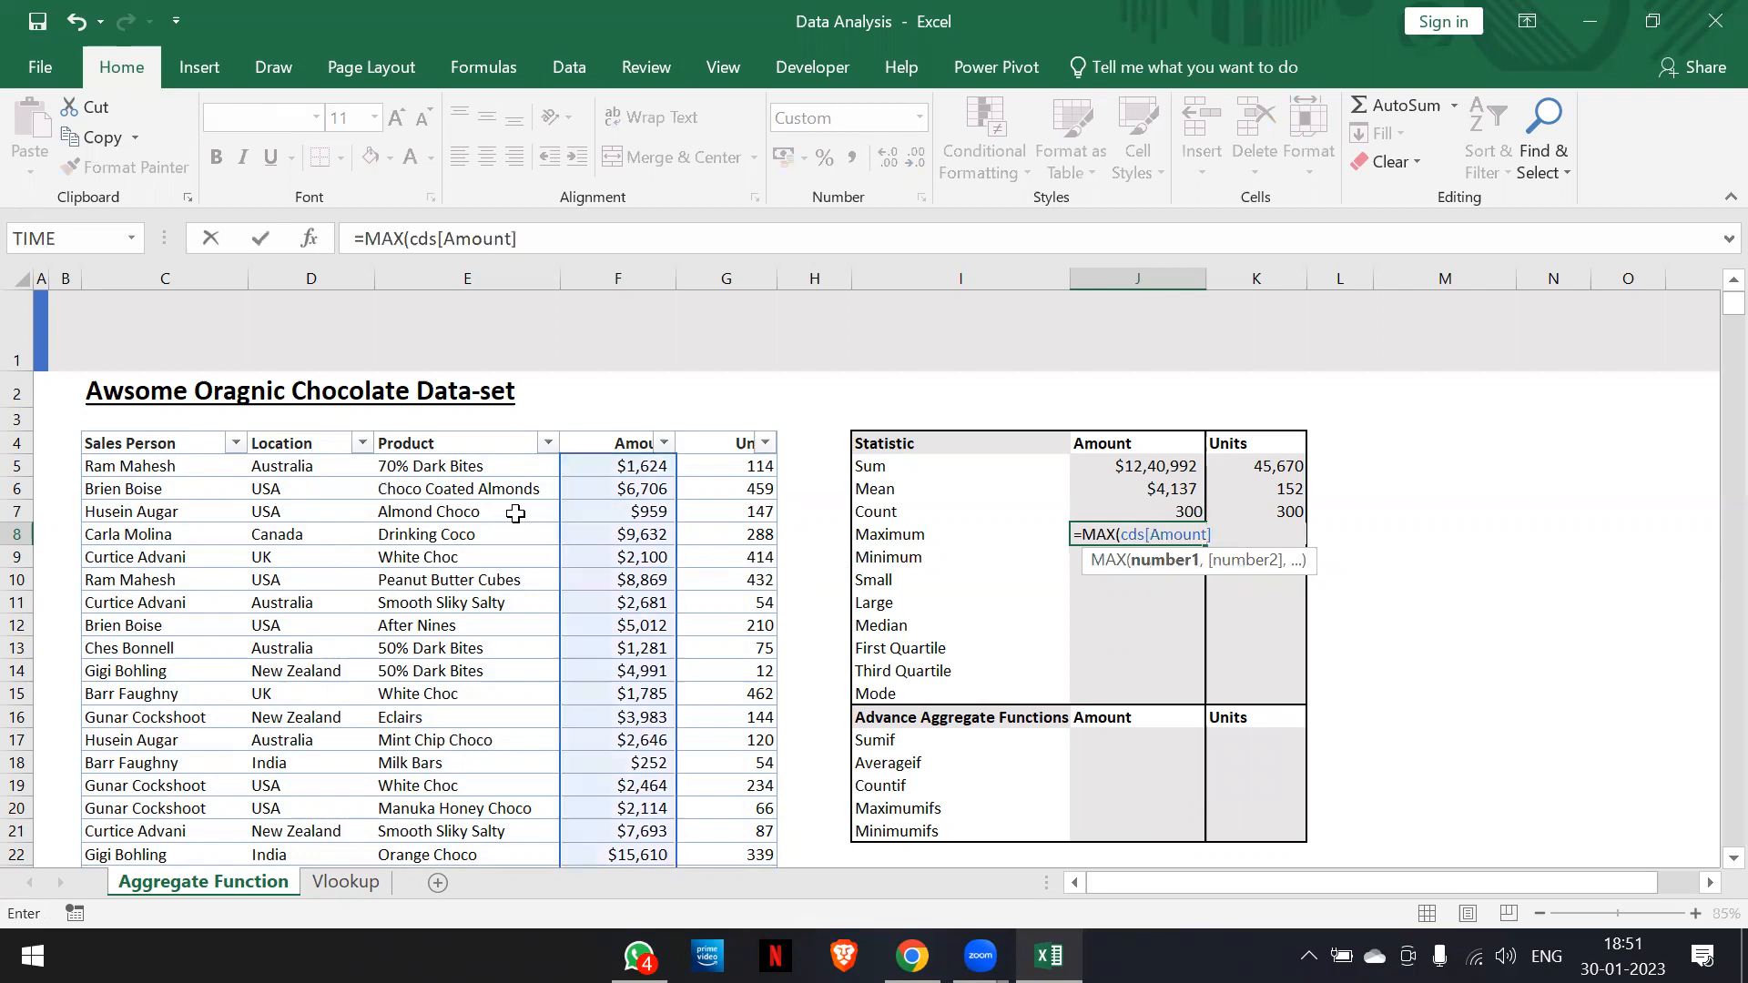
text())
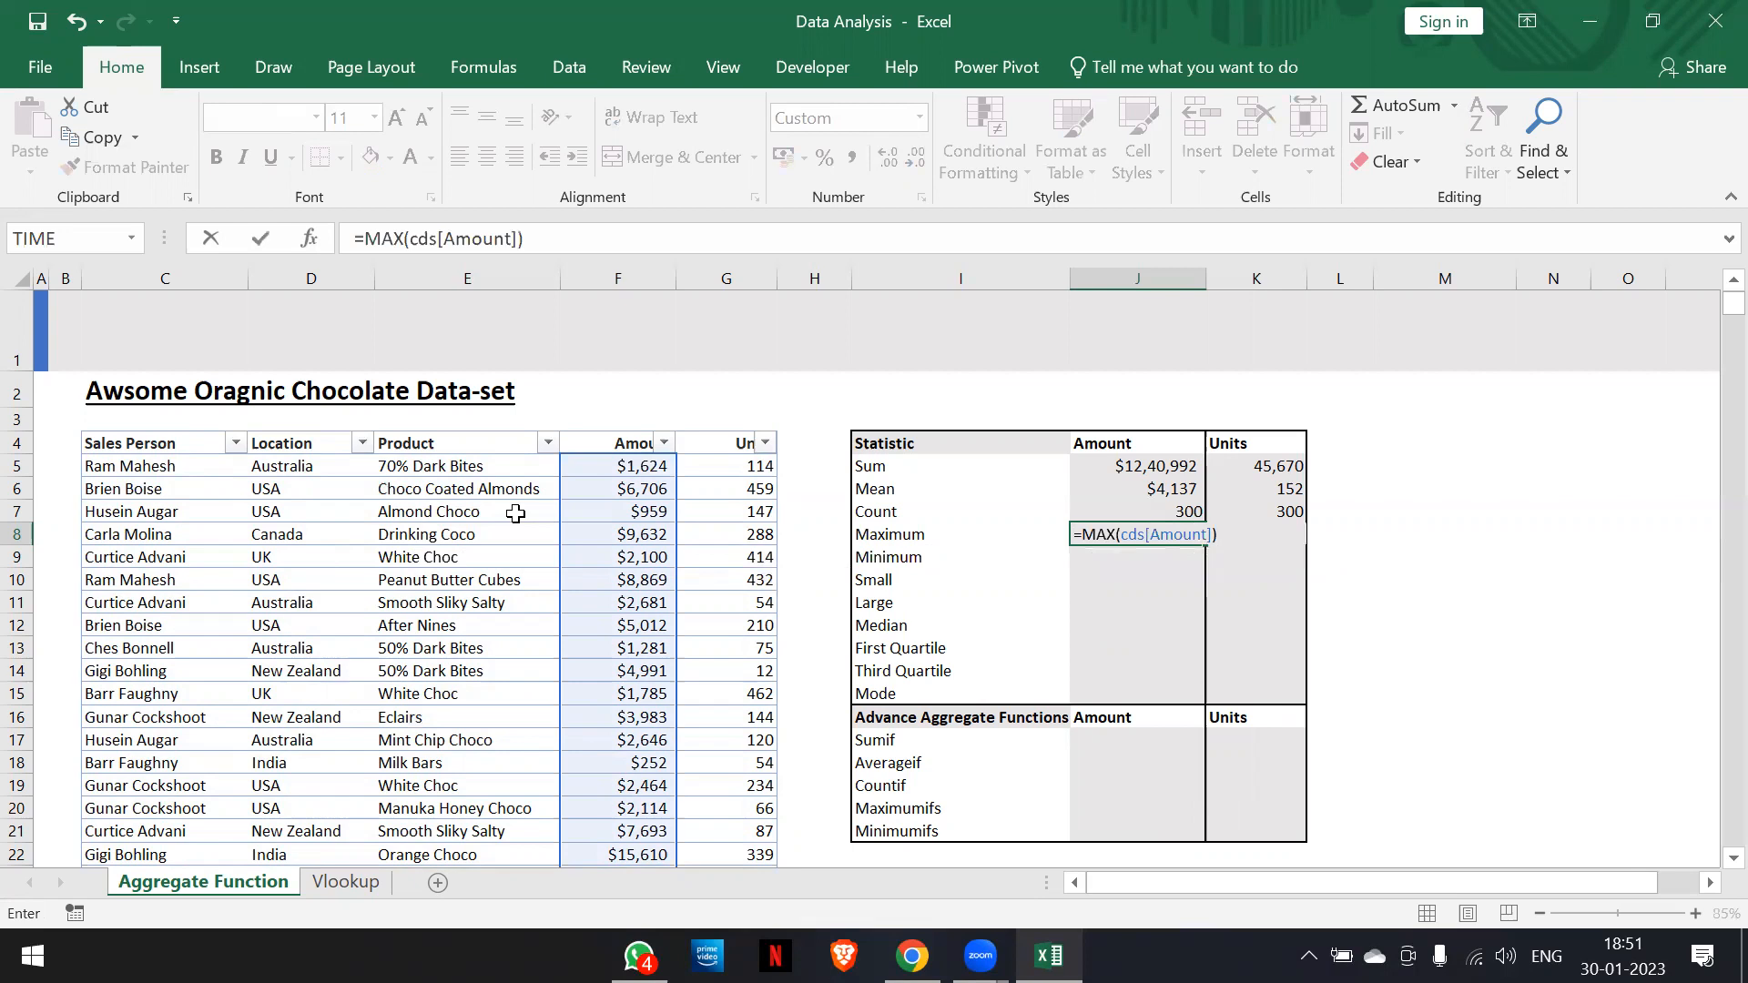
key(Return)
key(Up)
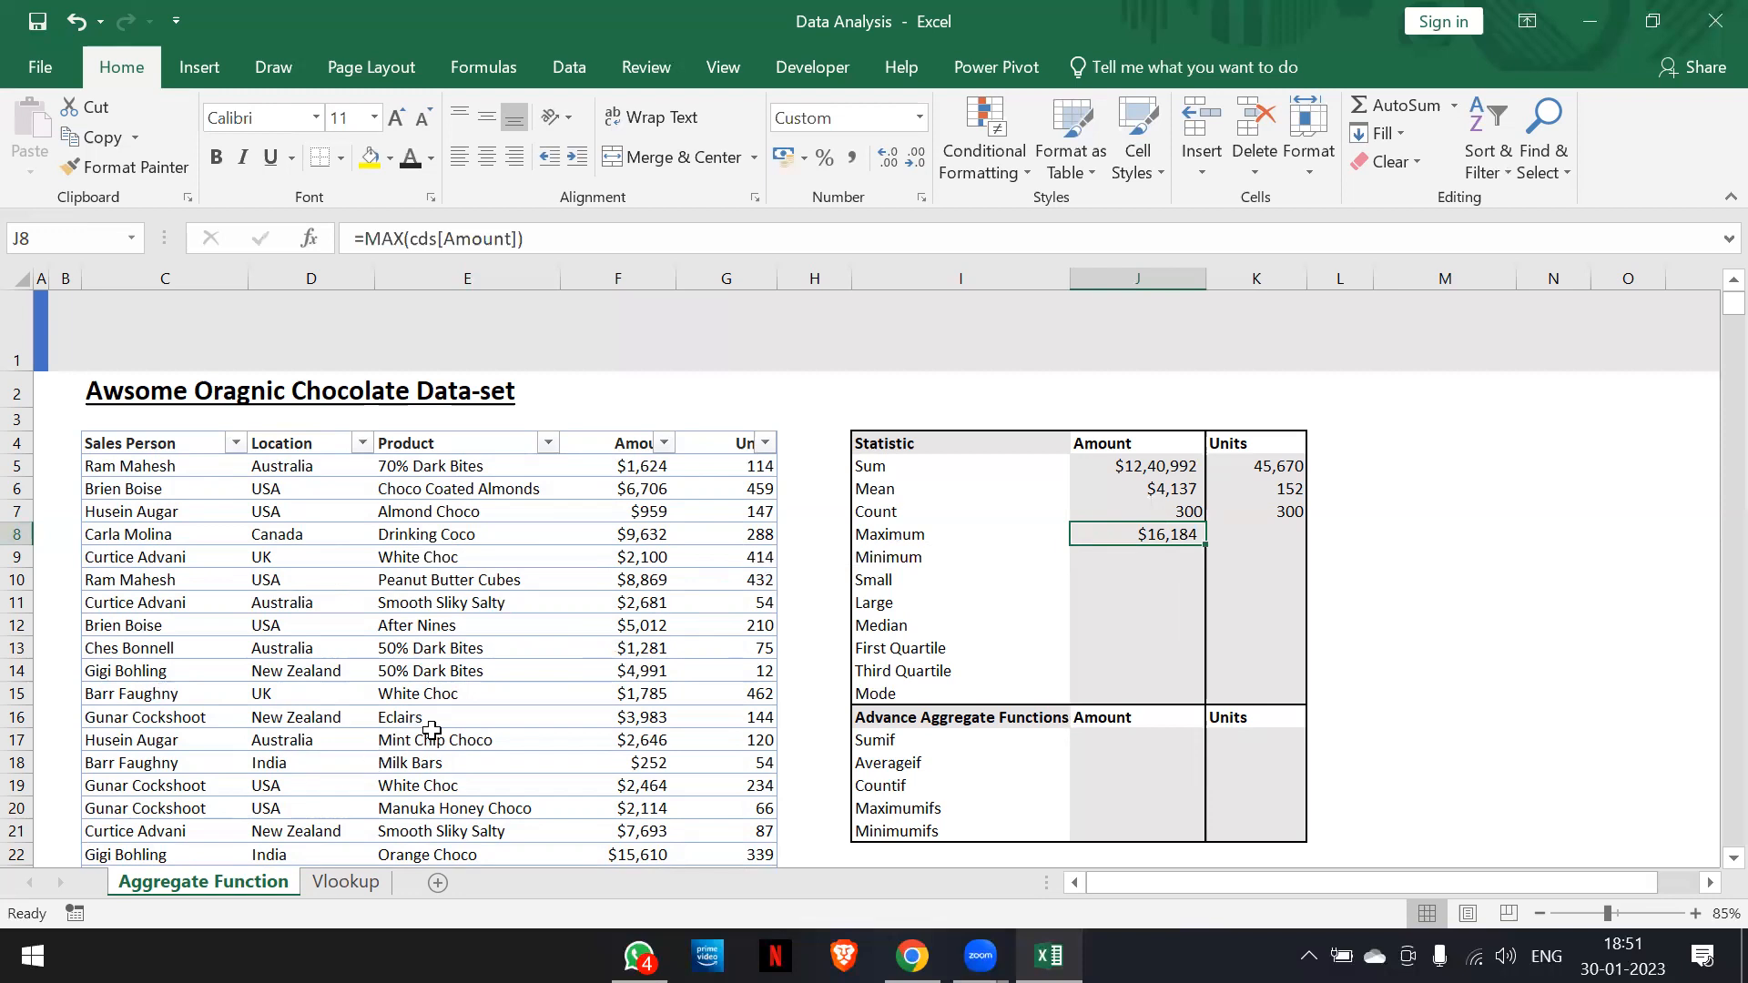
Sort the Amount column from largest to smallest to check the maximum, and undo the sort
click(669, 449)
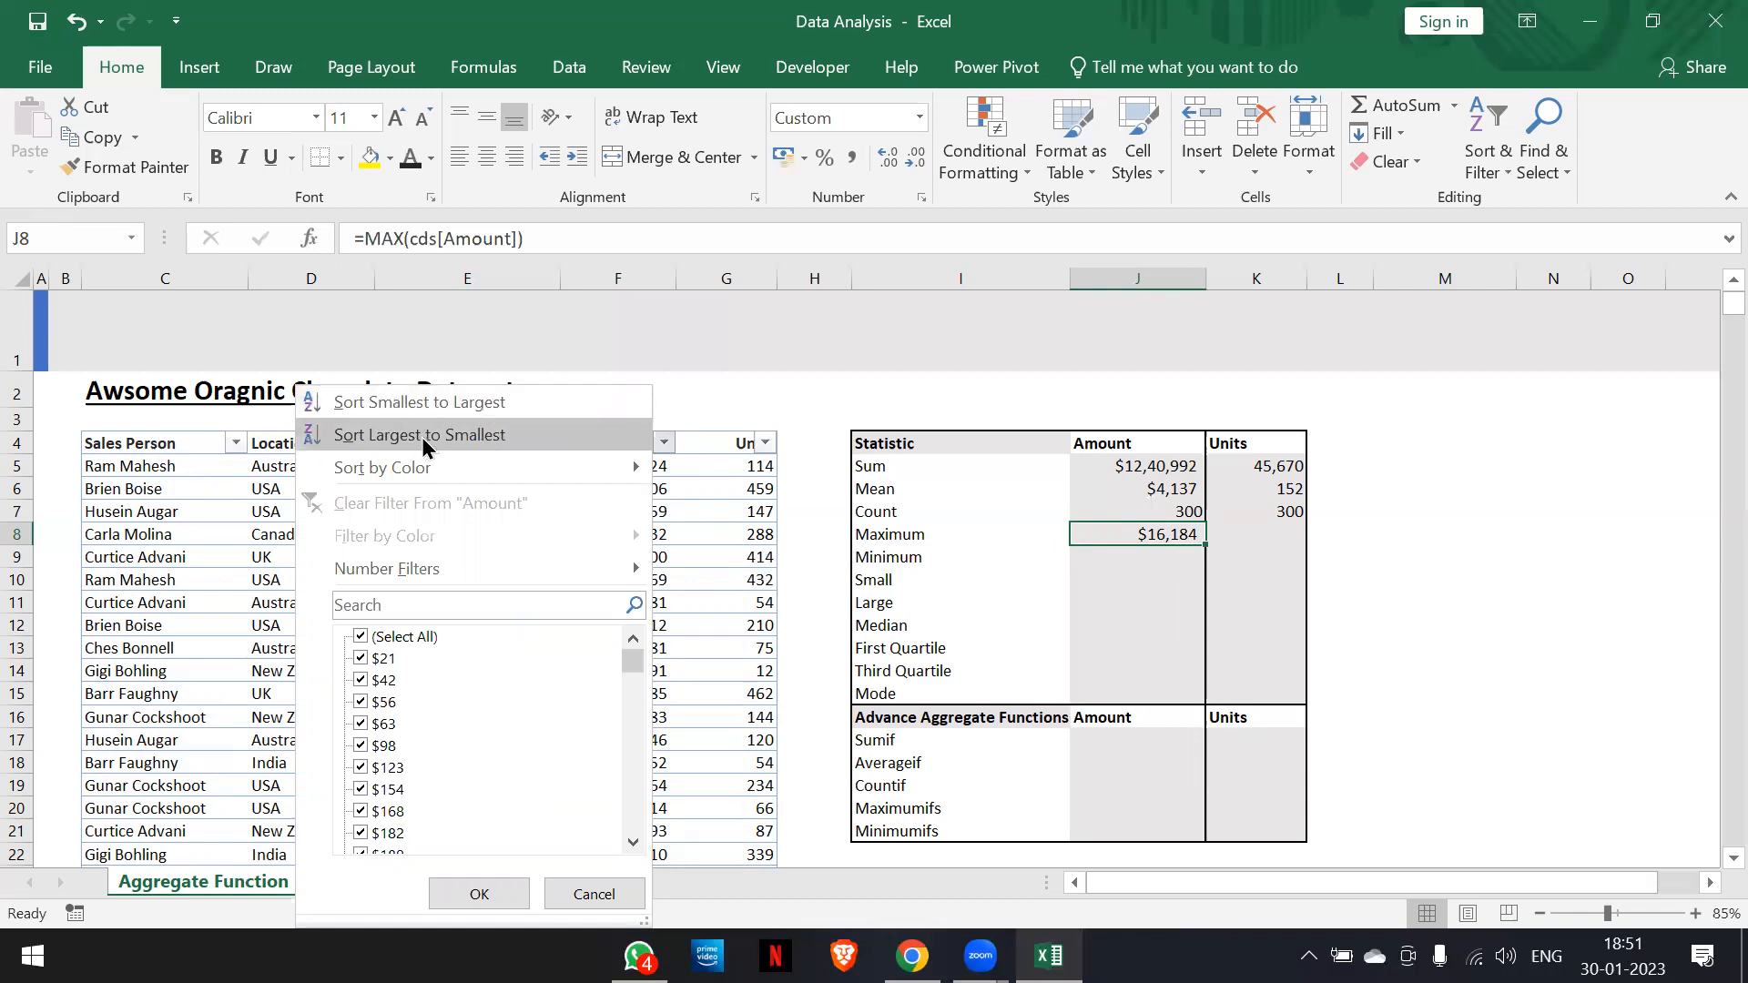
click(478, 437)
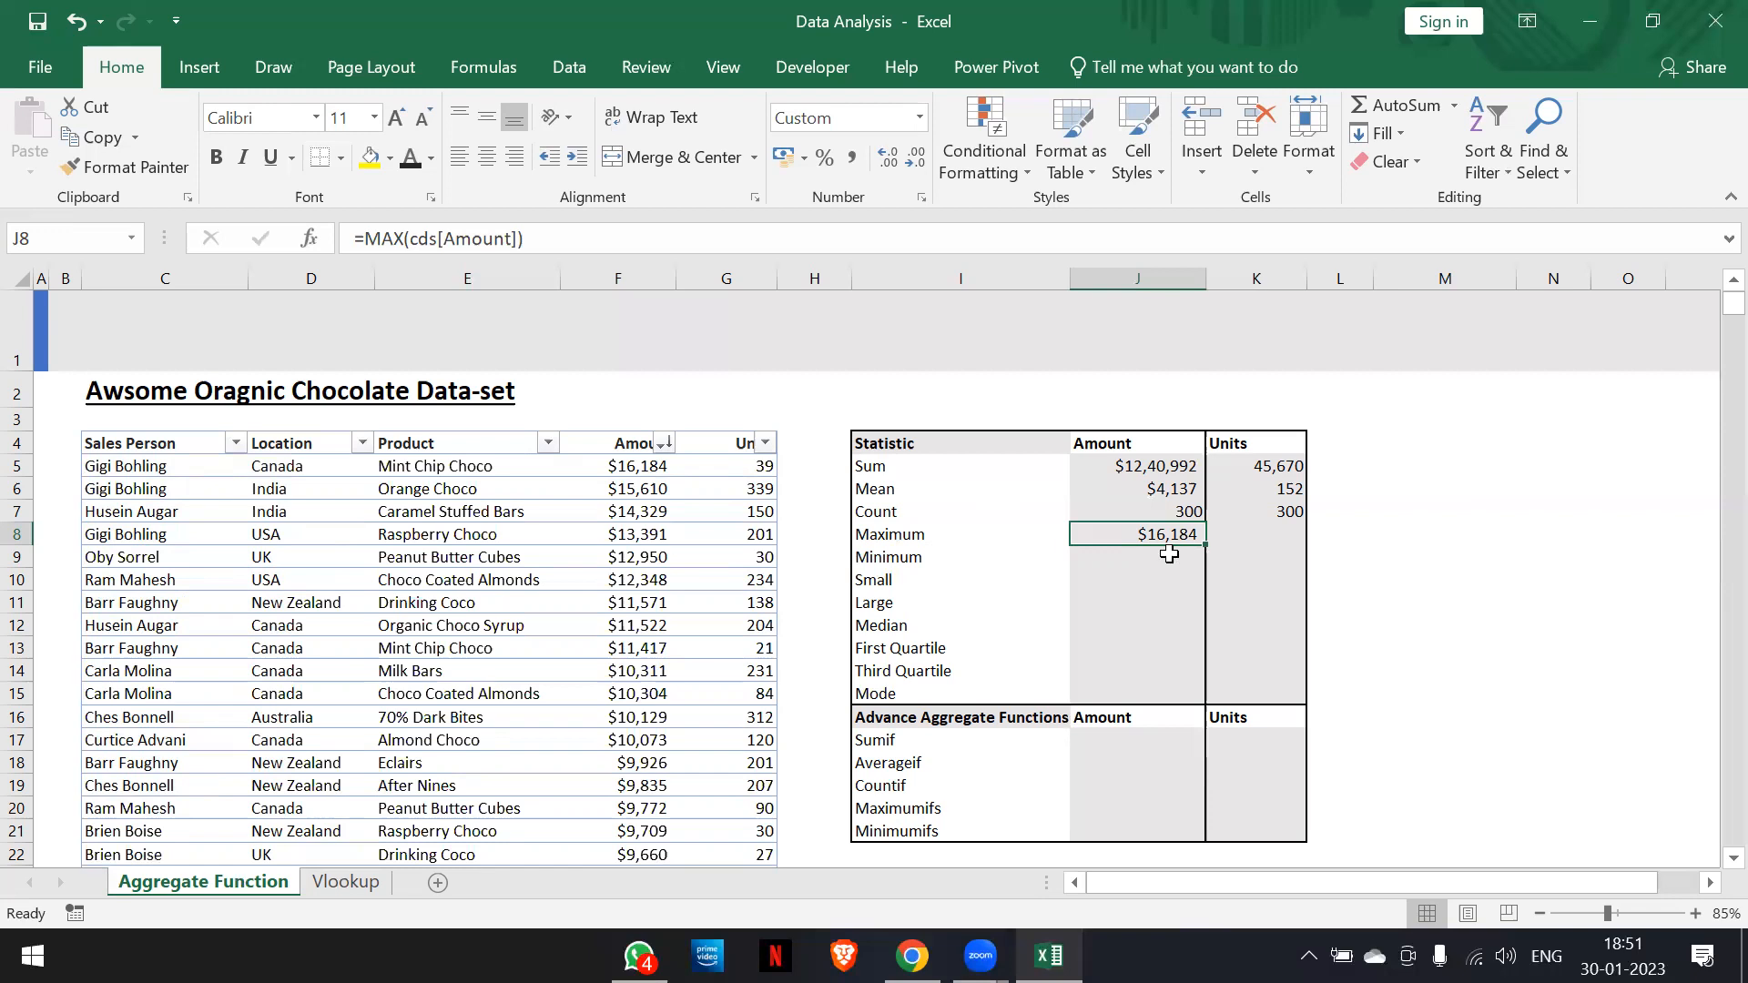
key(ctrl+z)
Clear the maximum amount formula from J8 of the statistics table
key(Down)
key(Right)
key(Right)
key(Right)
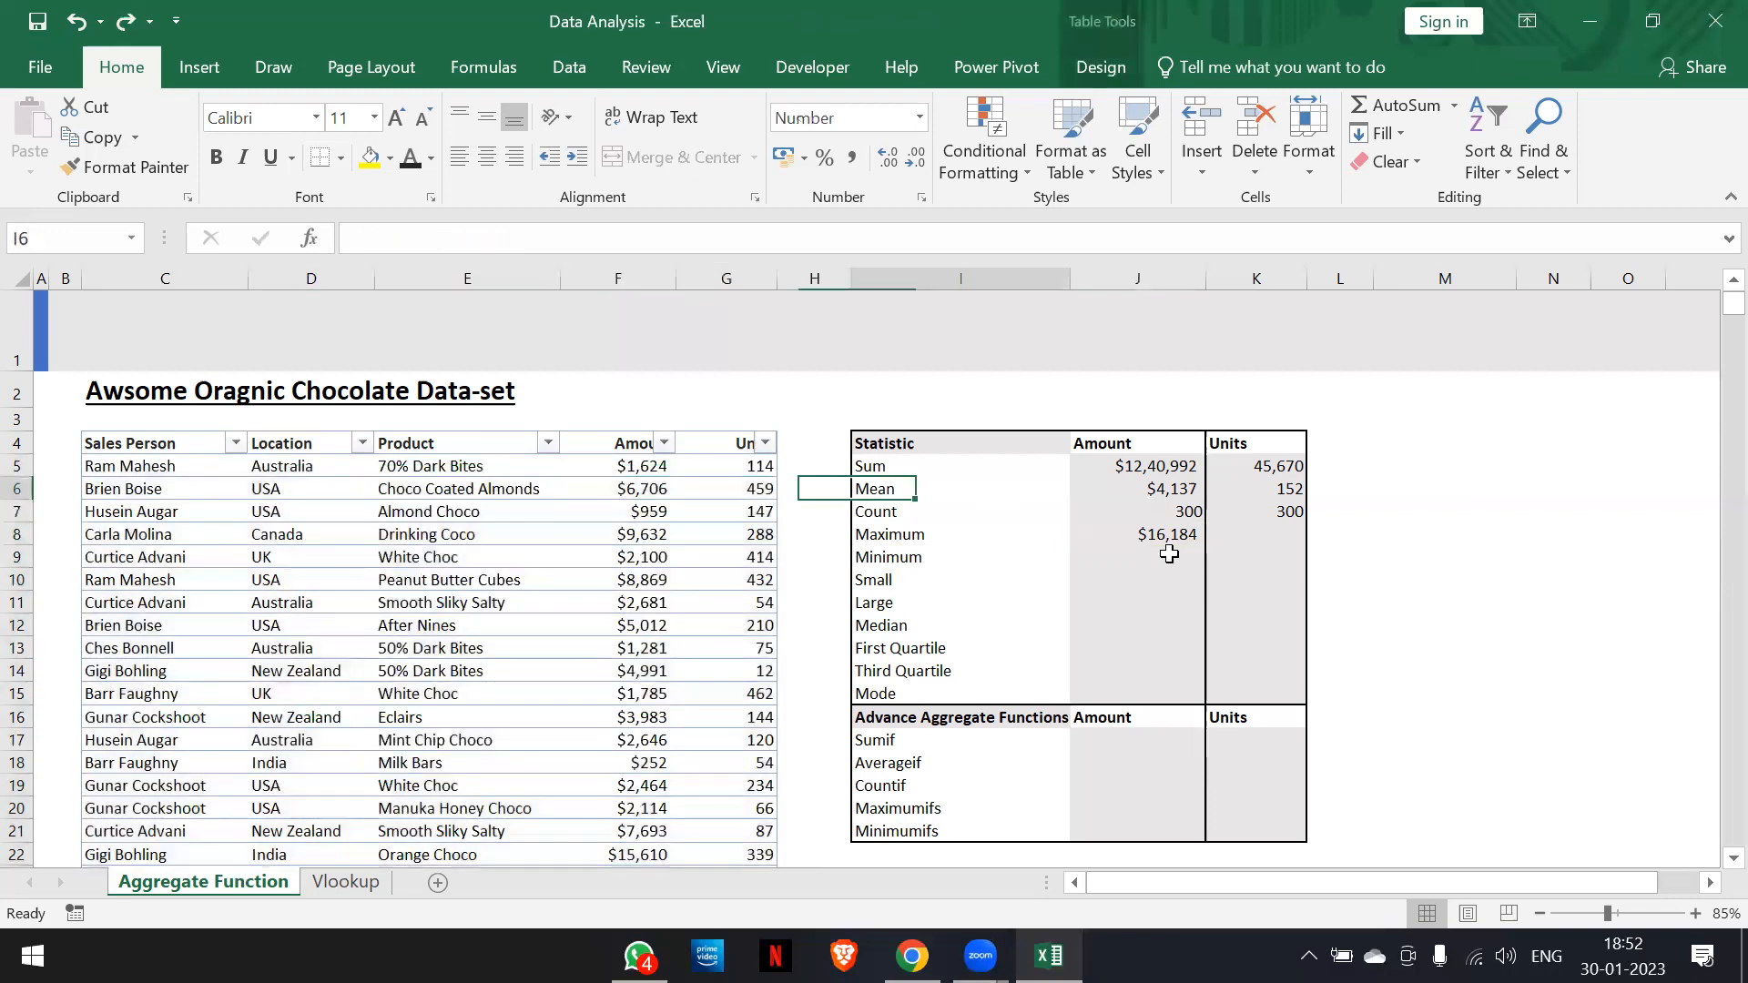
key(Right)
key(Down)
key(Down)
key(Delete)
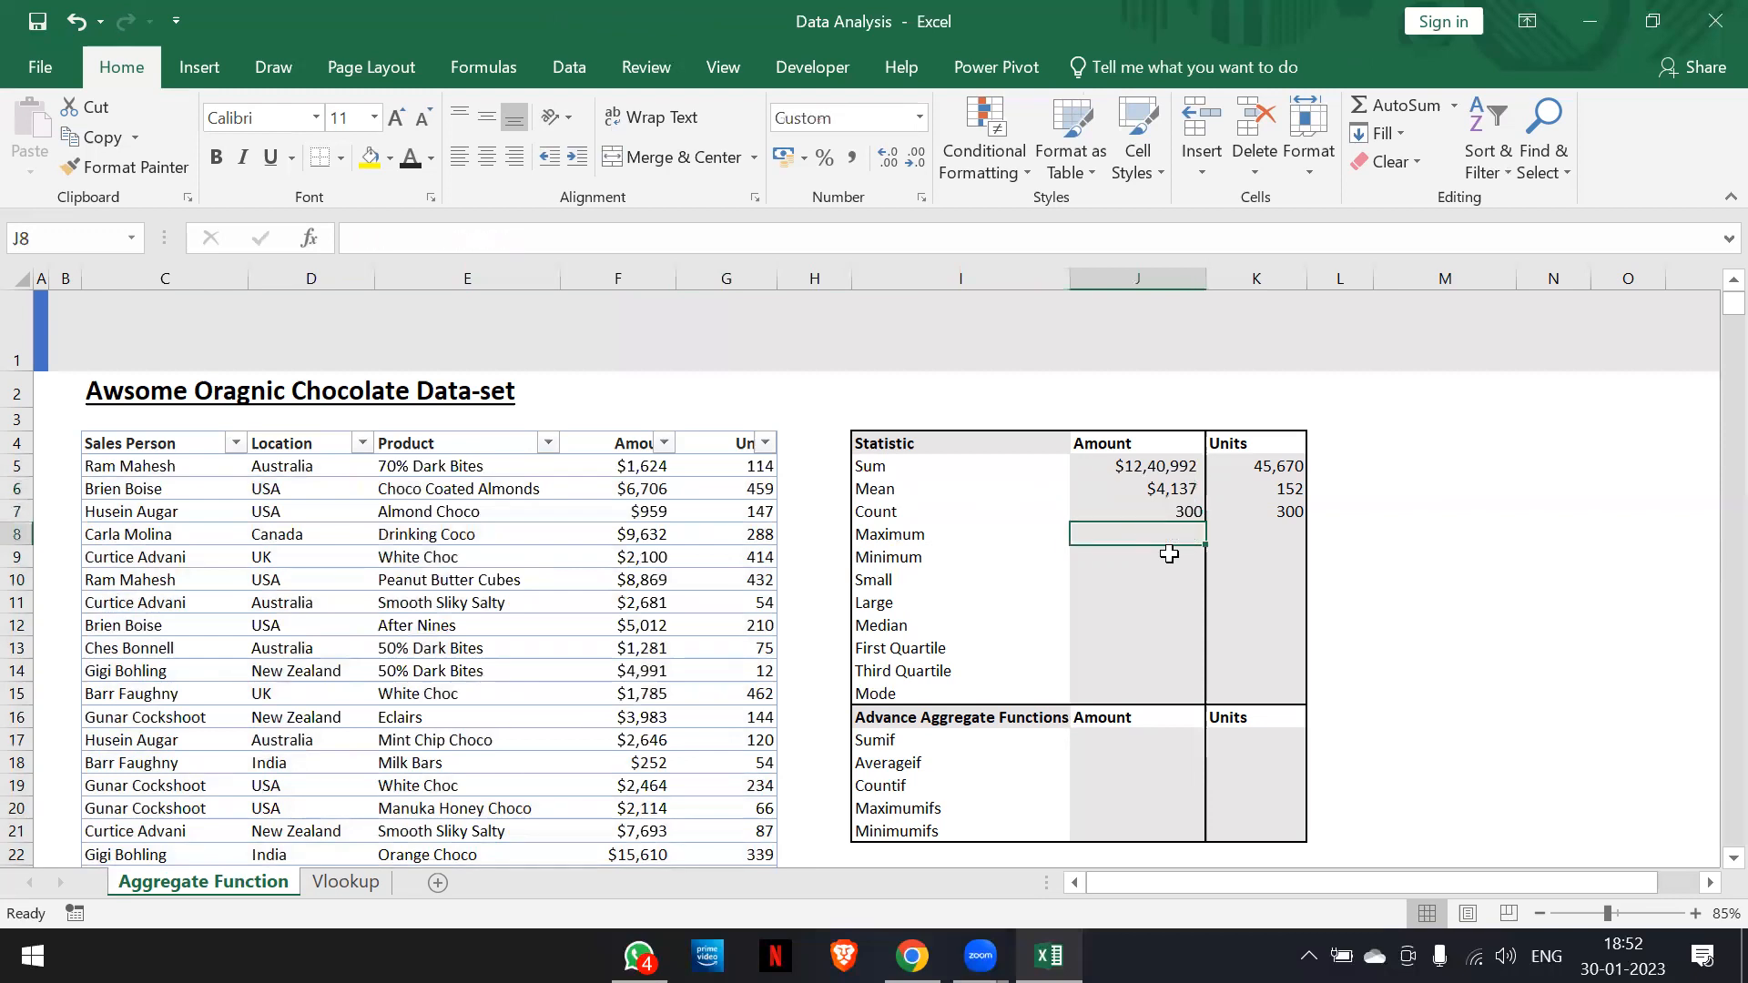
Enter =MAX(cds[Amount]) in J8 to find the maximum amount
text(=)
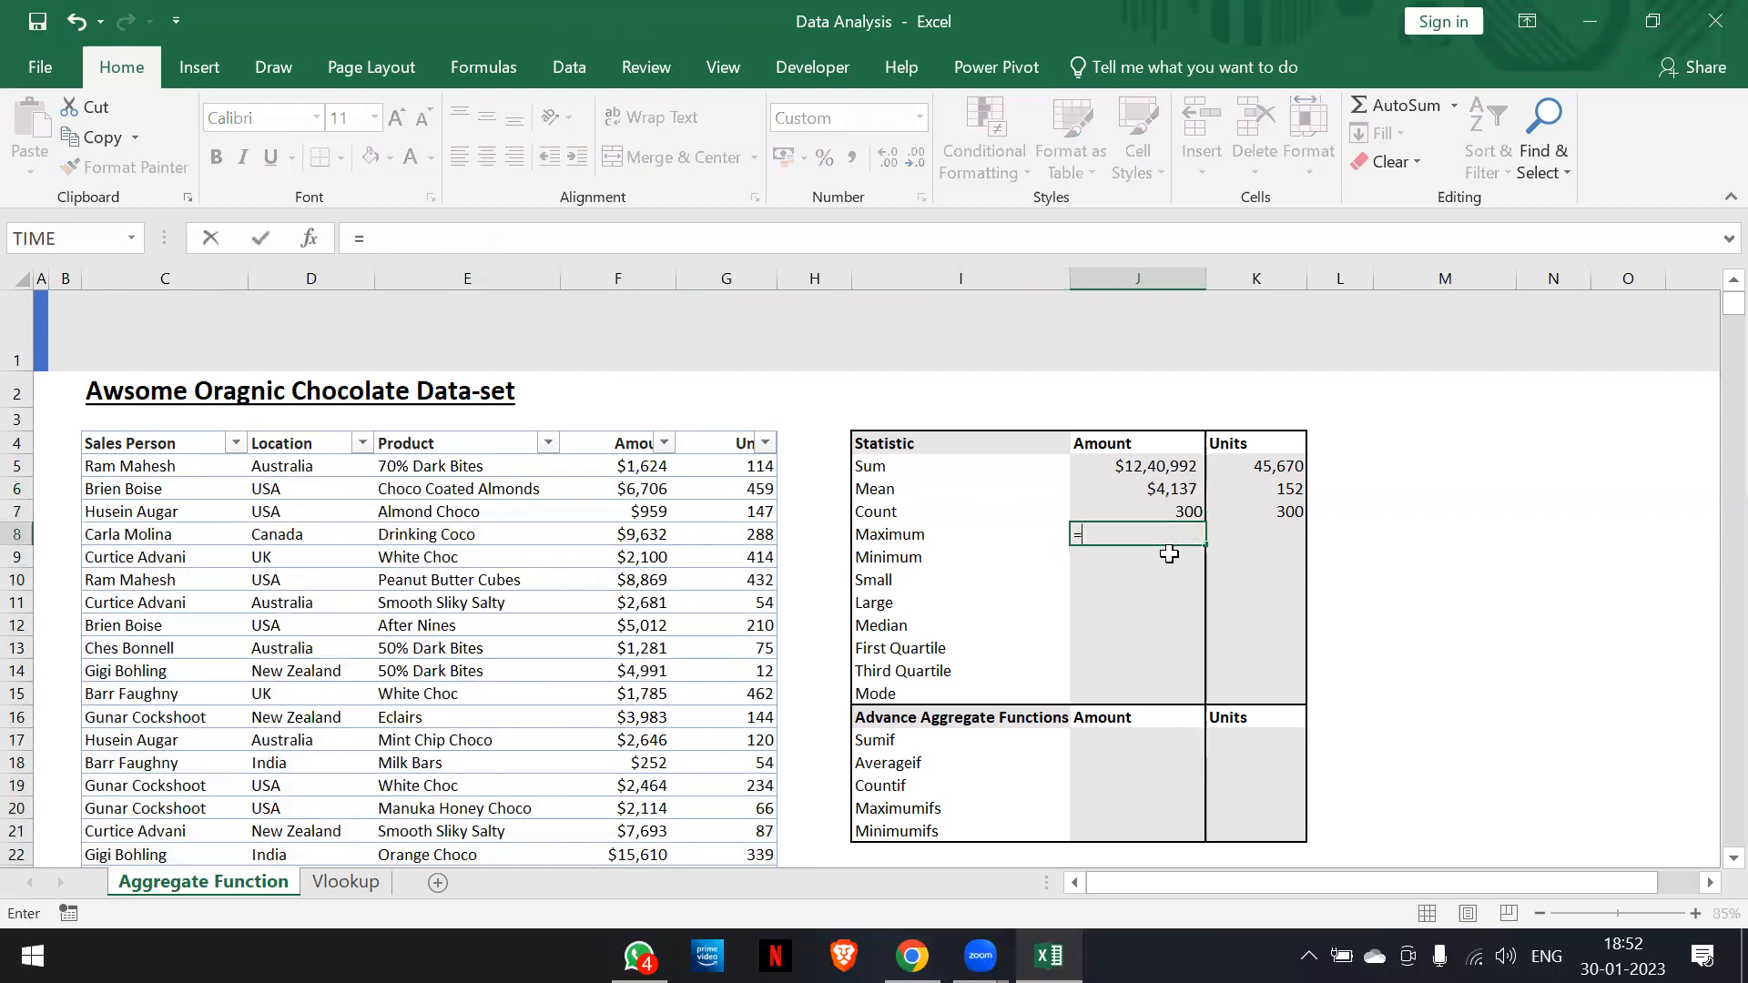
text(max)
key(Tab)
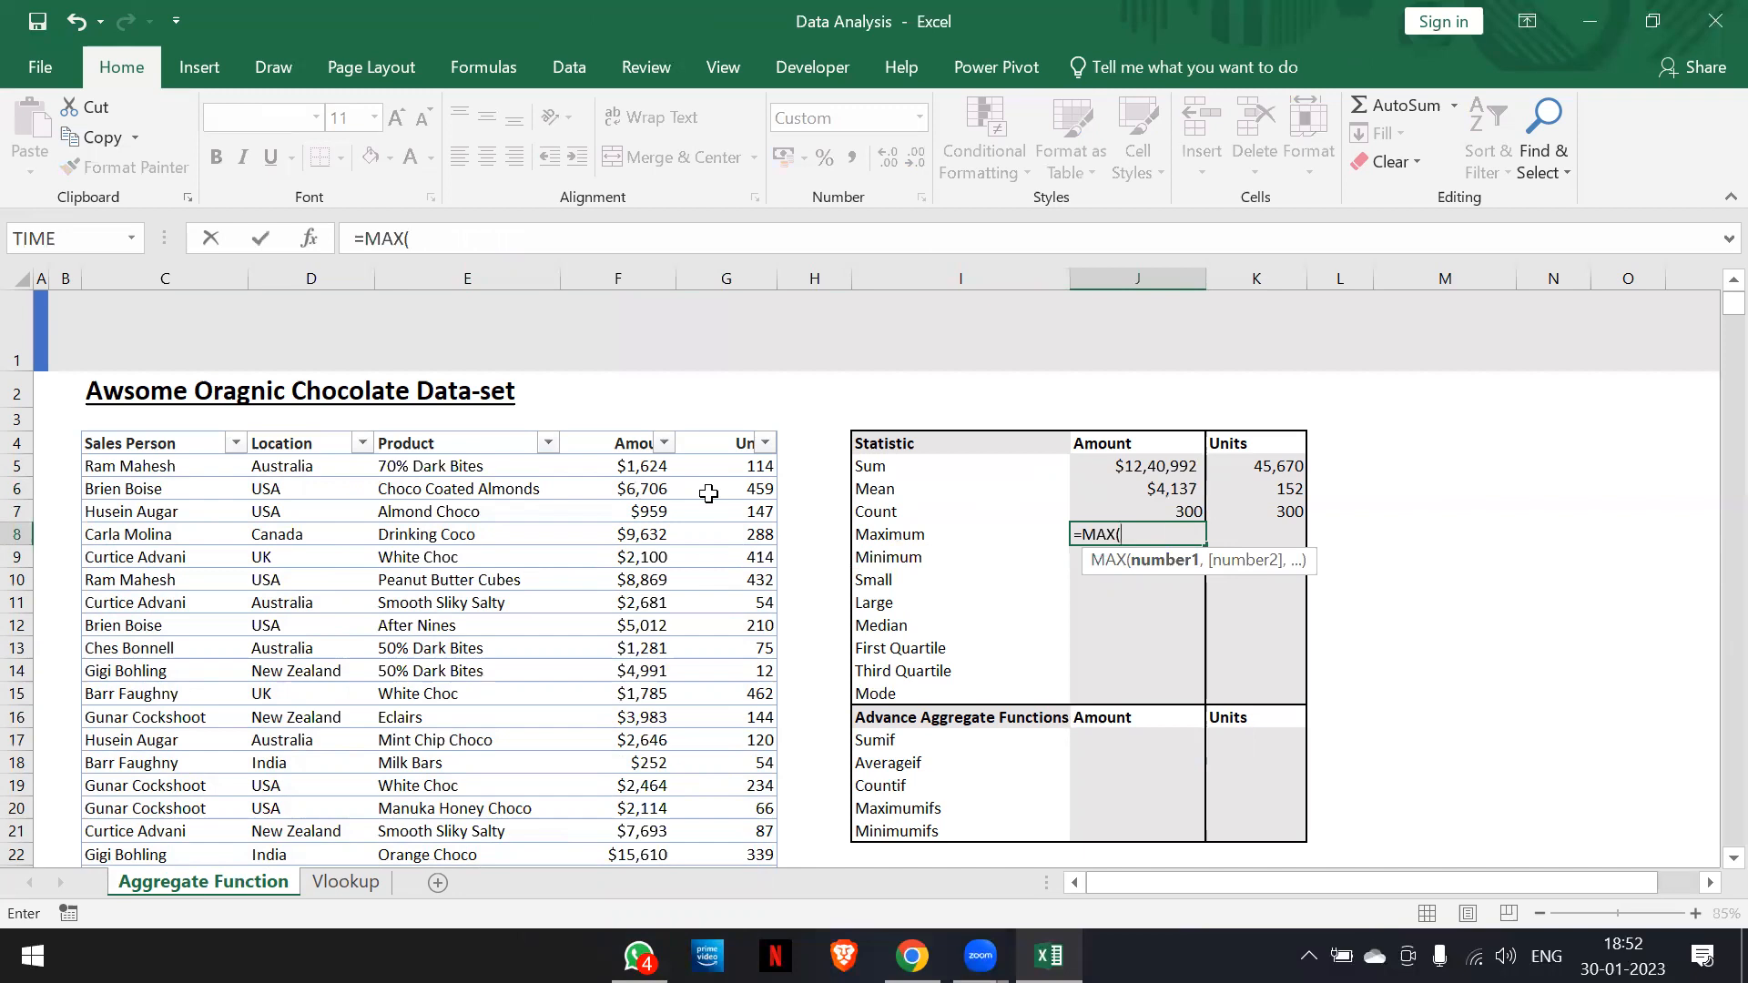
text(cds)
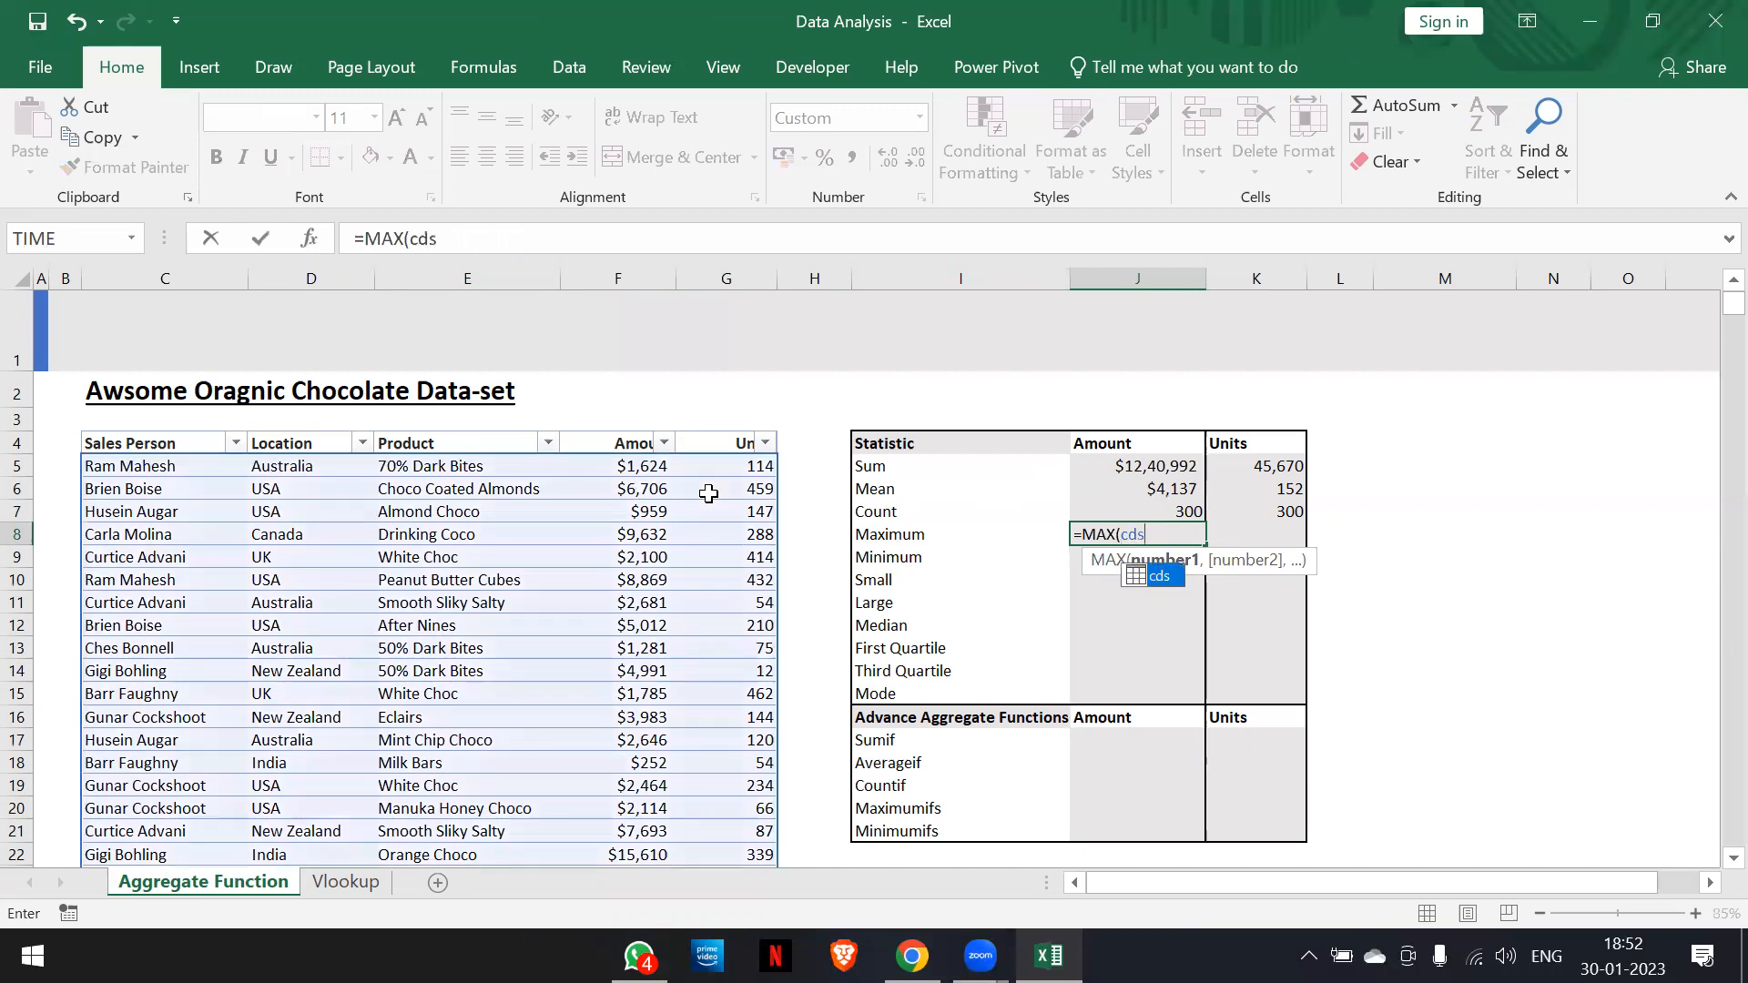
text([)
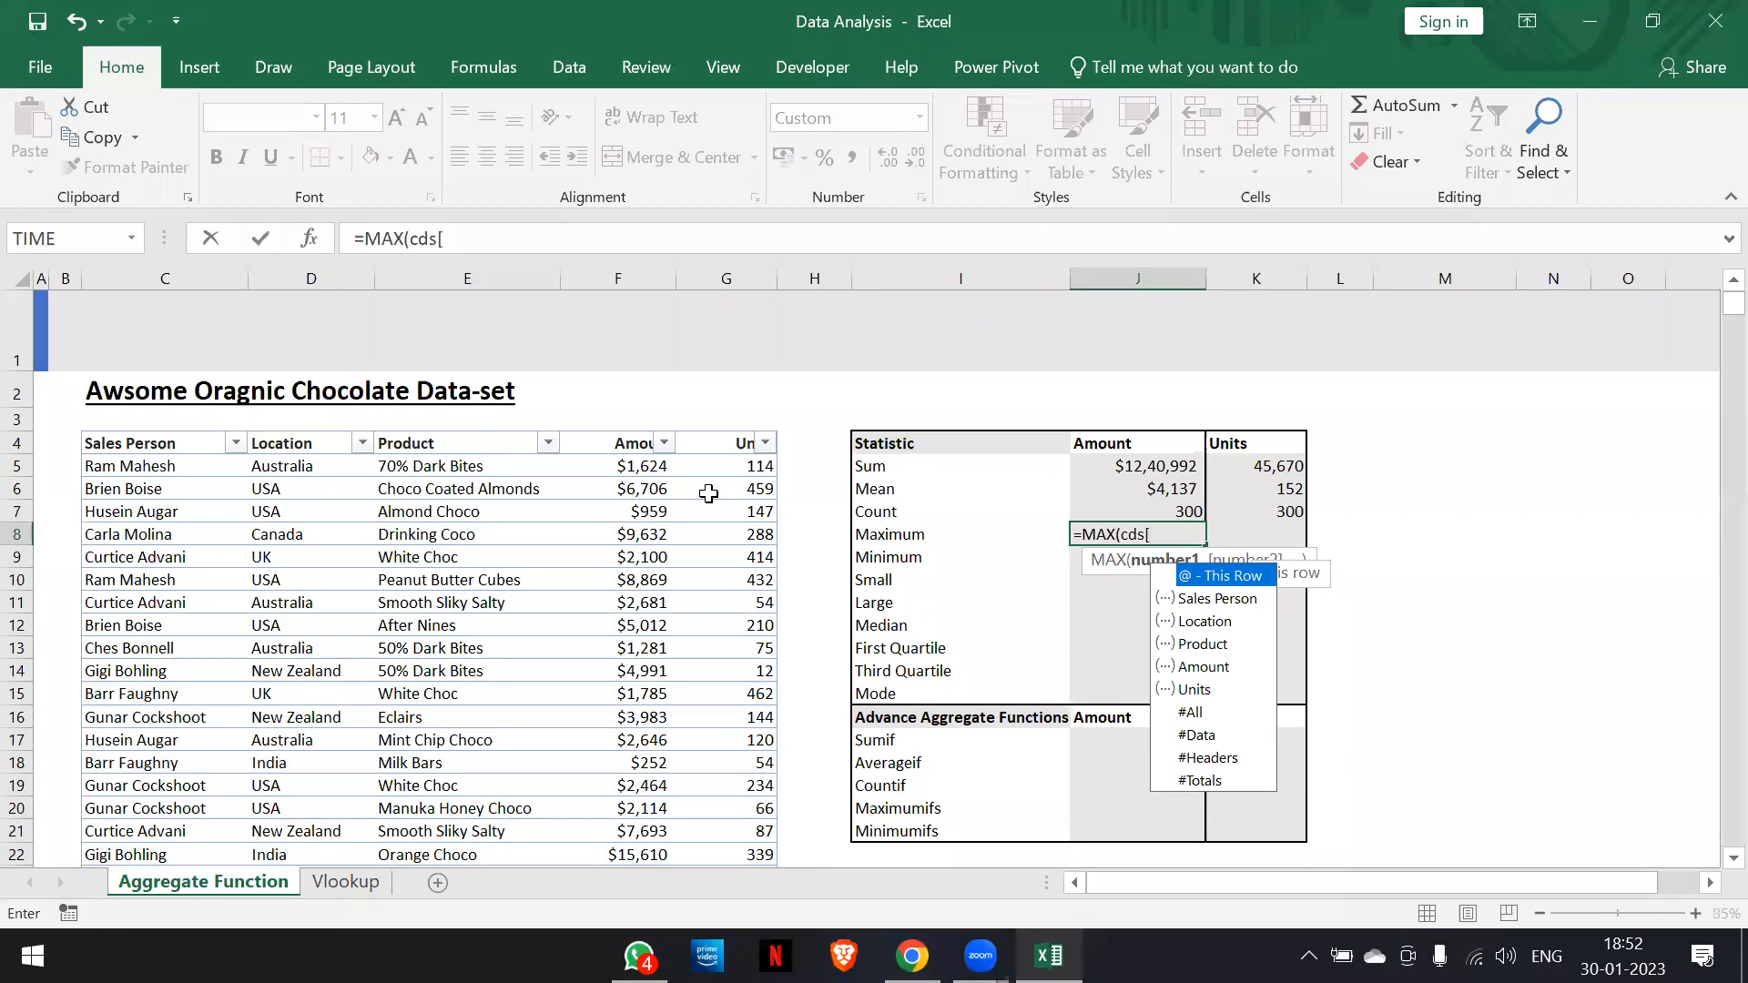
text(Amount)
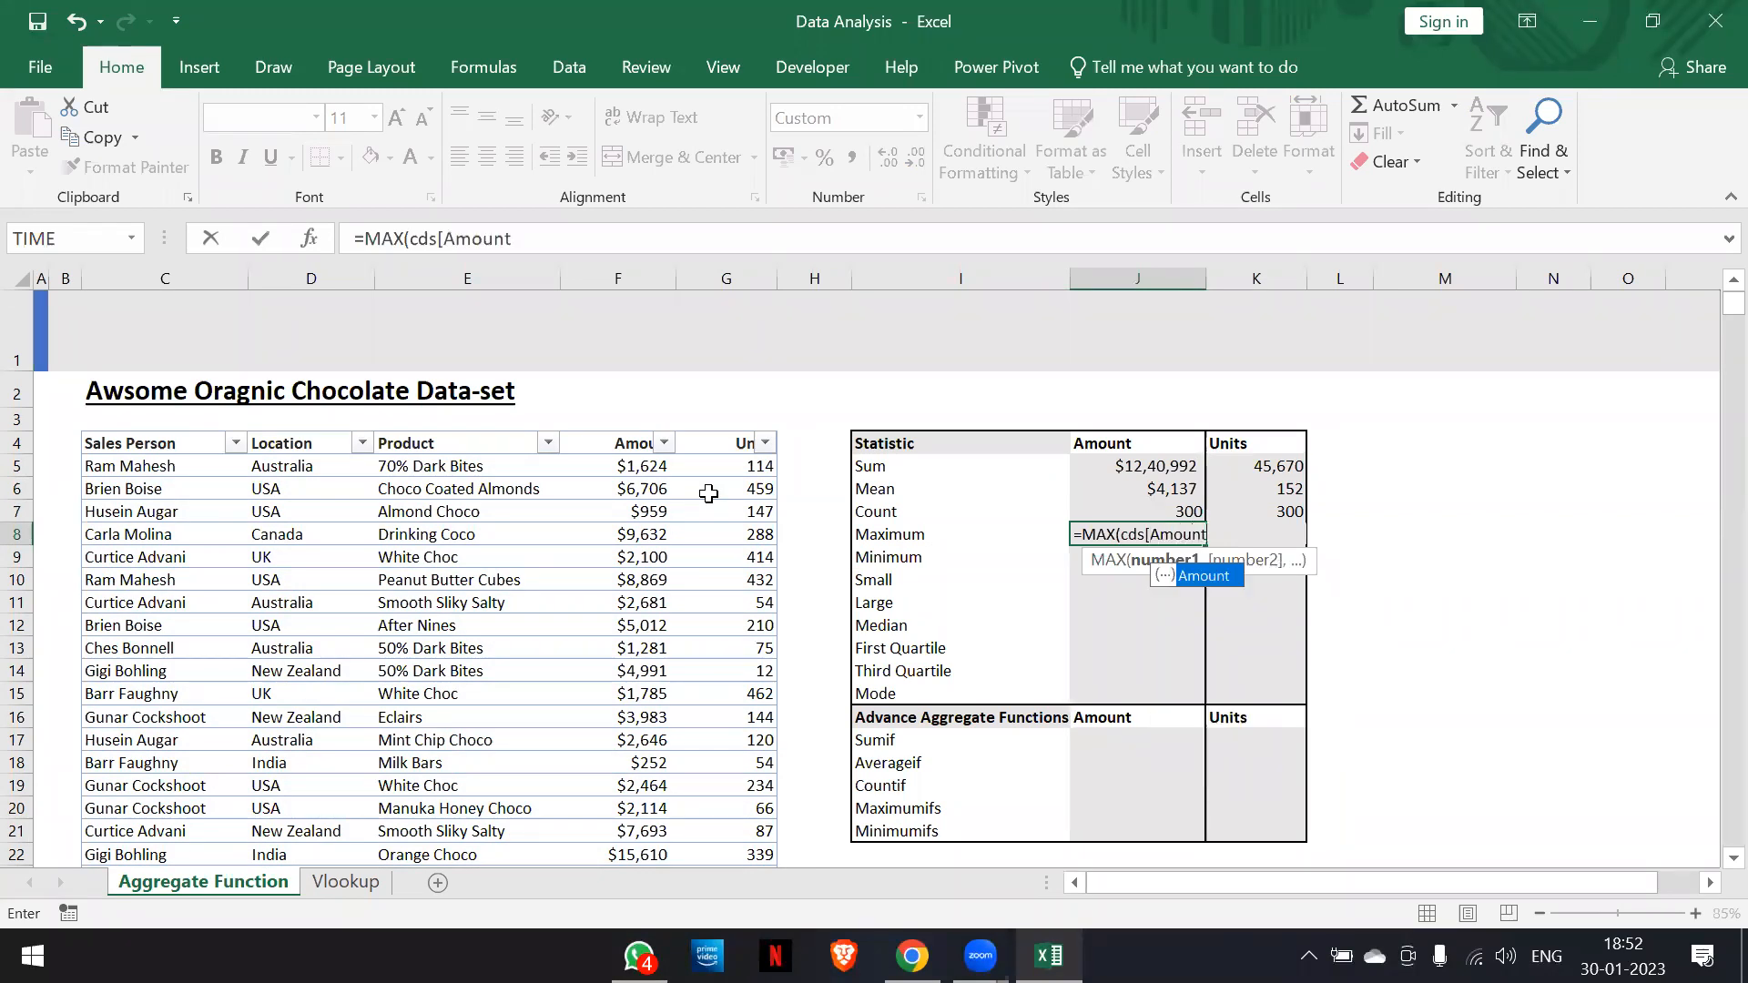
key(Tab)
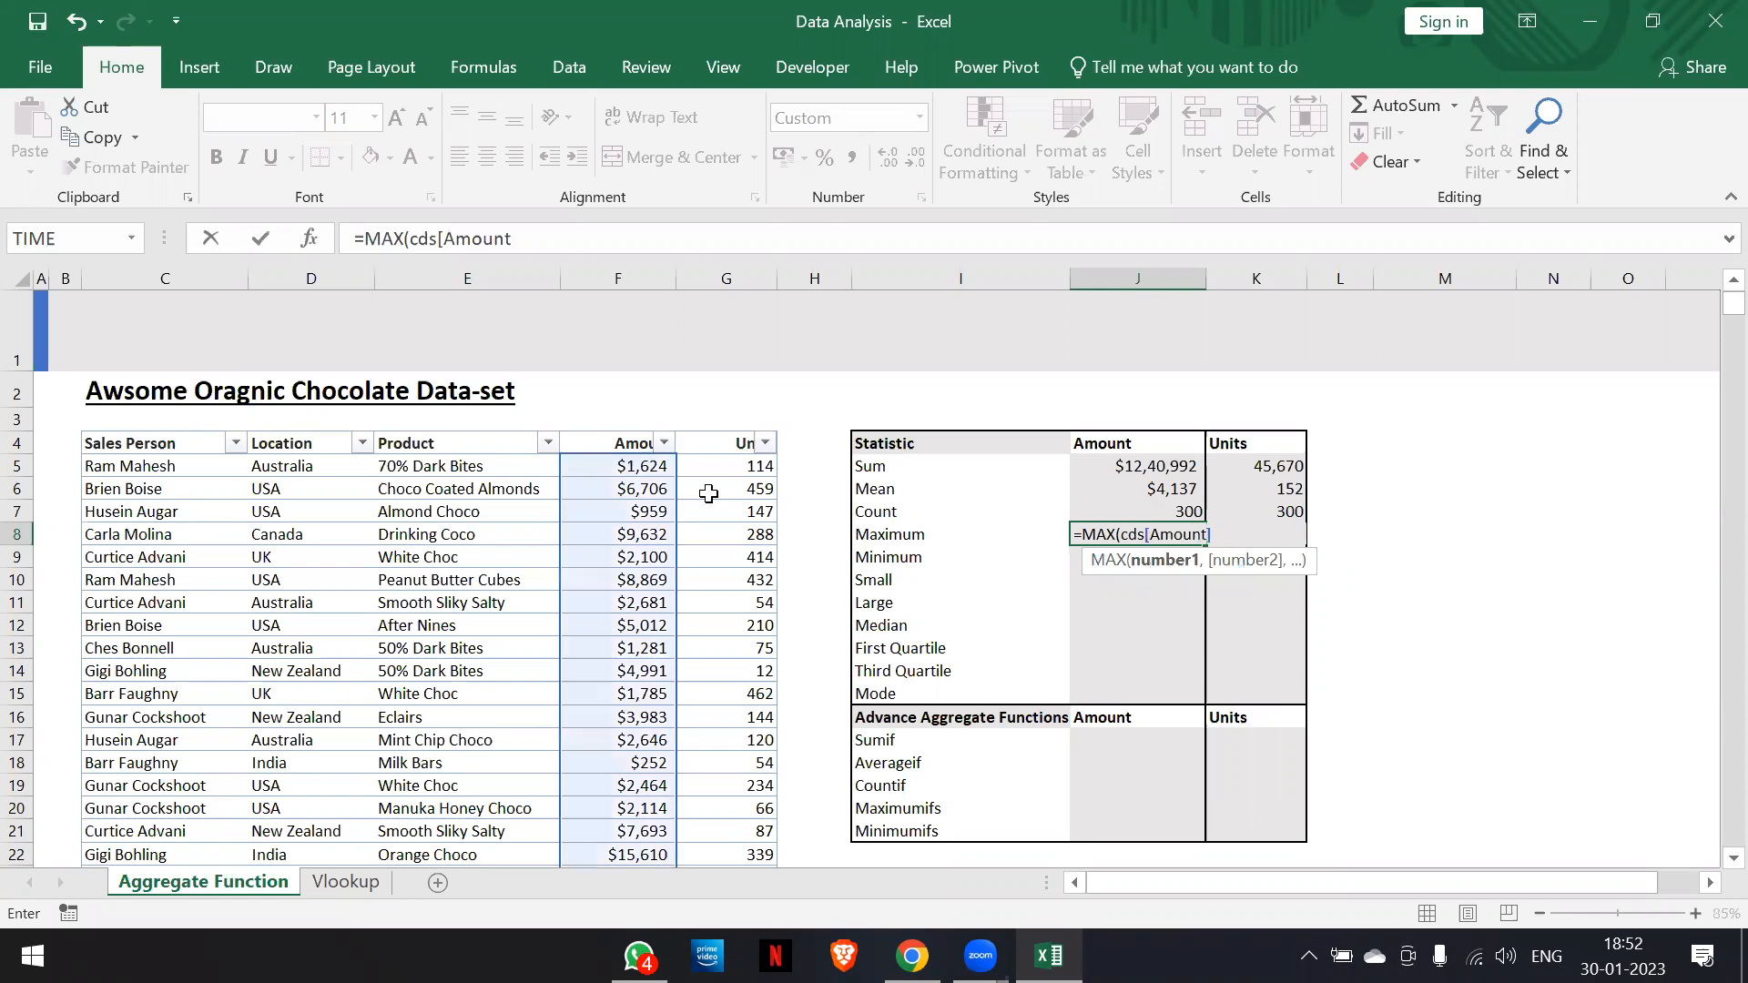
text())
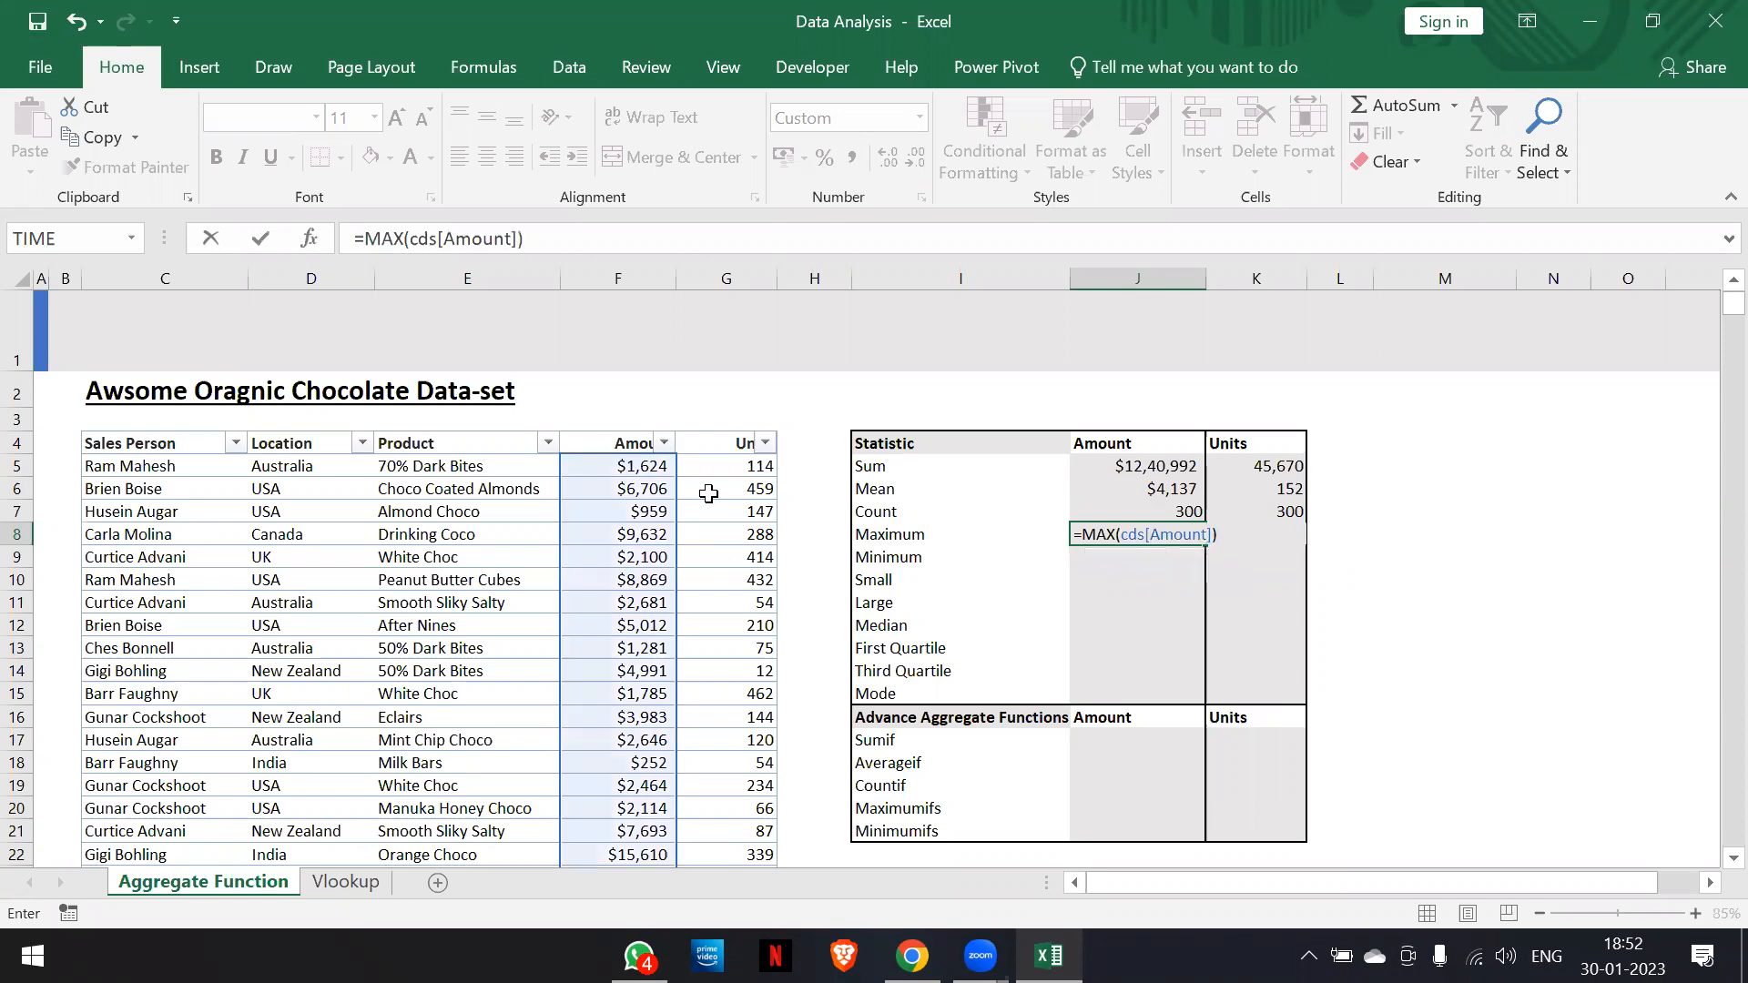
key(Return)
key(Up)
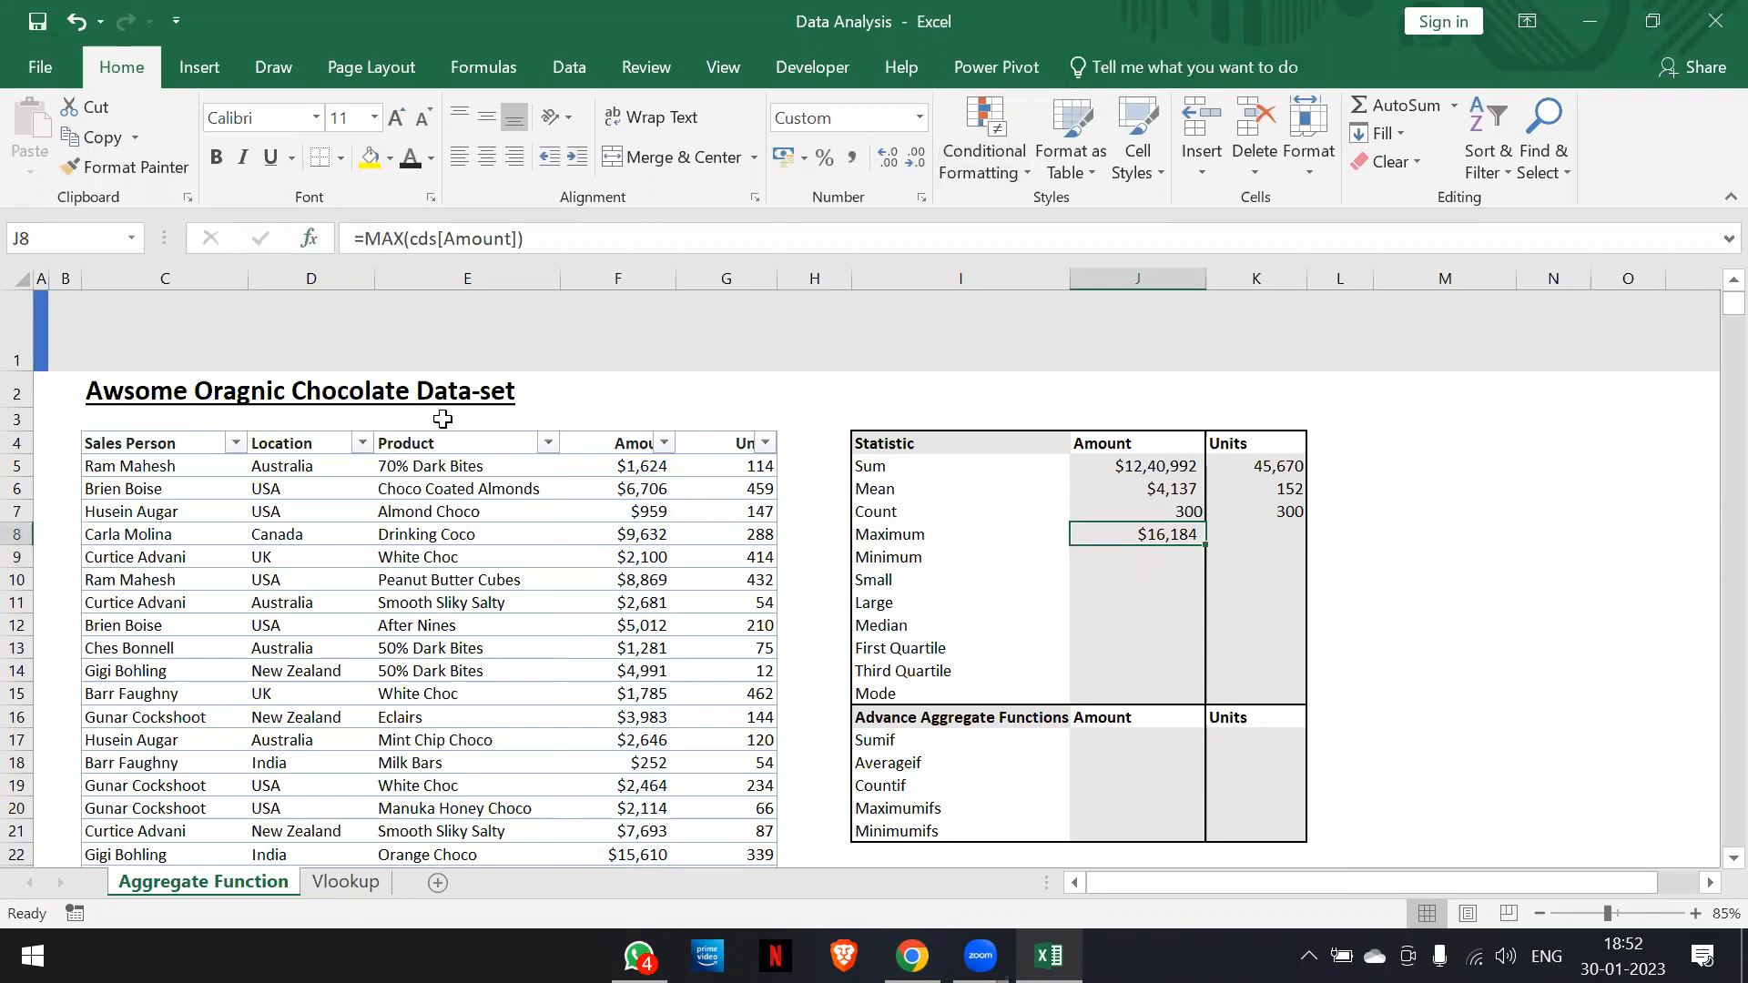
Check the chocolate data table's name in its design properties
click(361, 582)
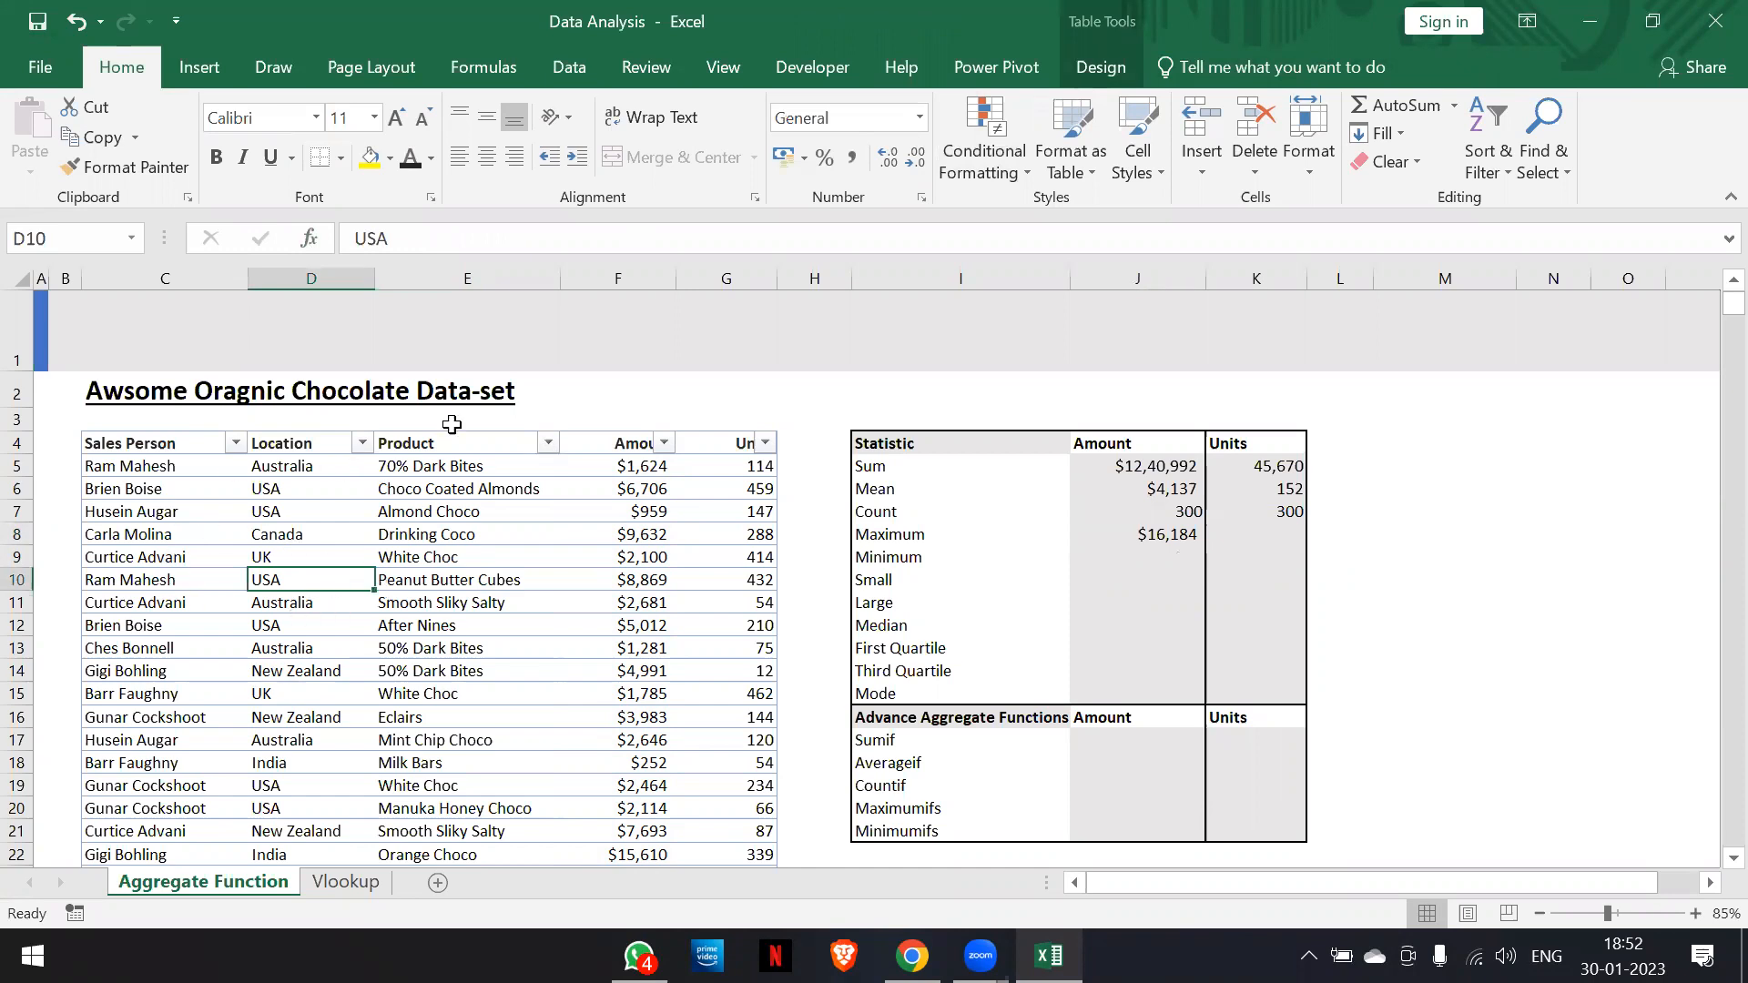
click(526, 542)
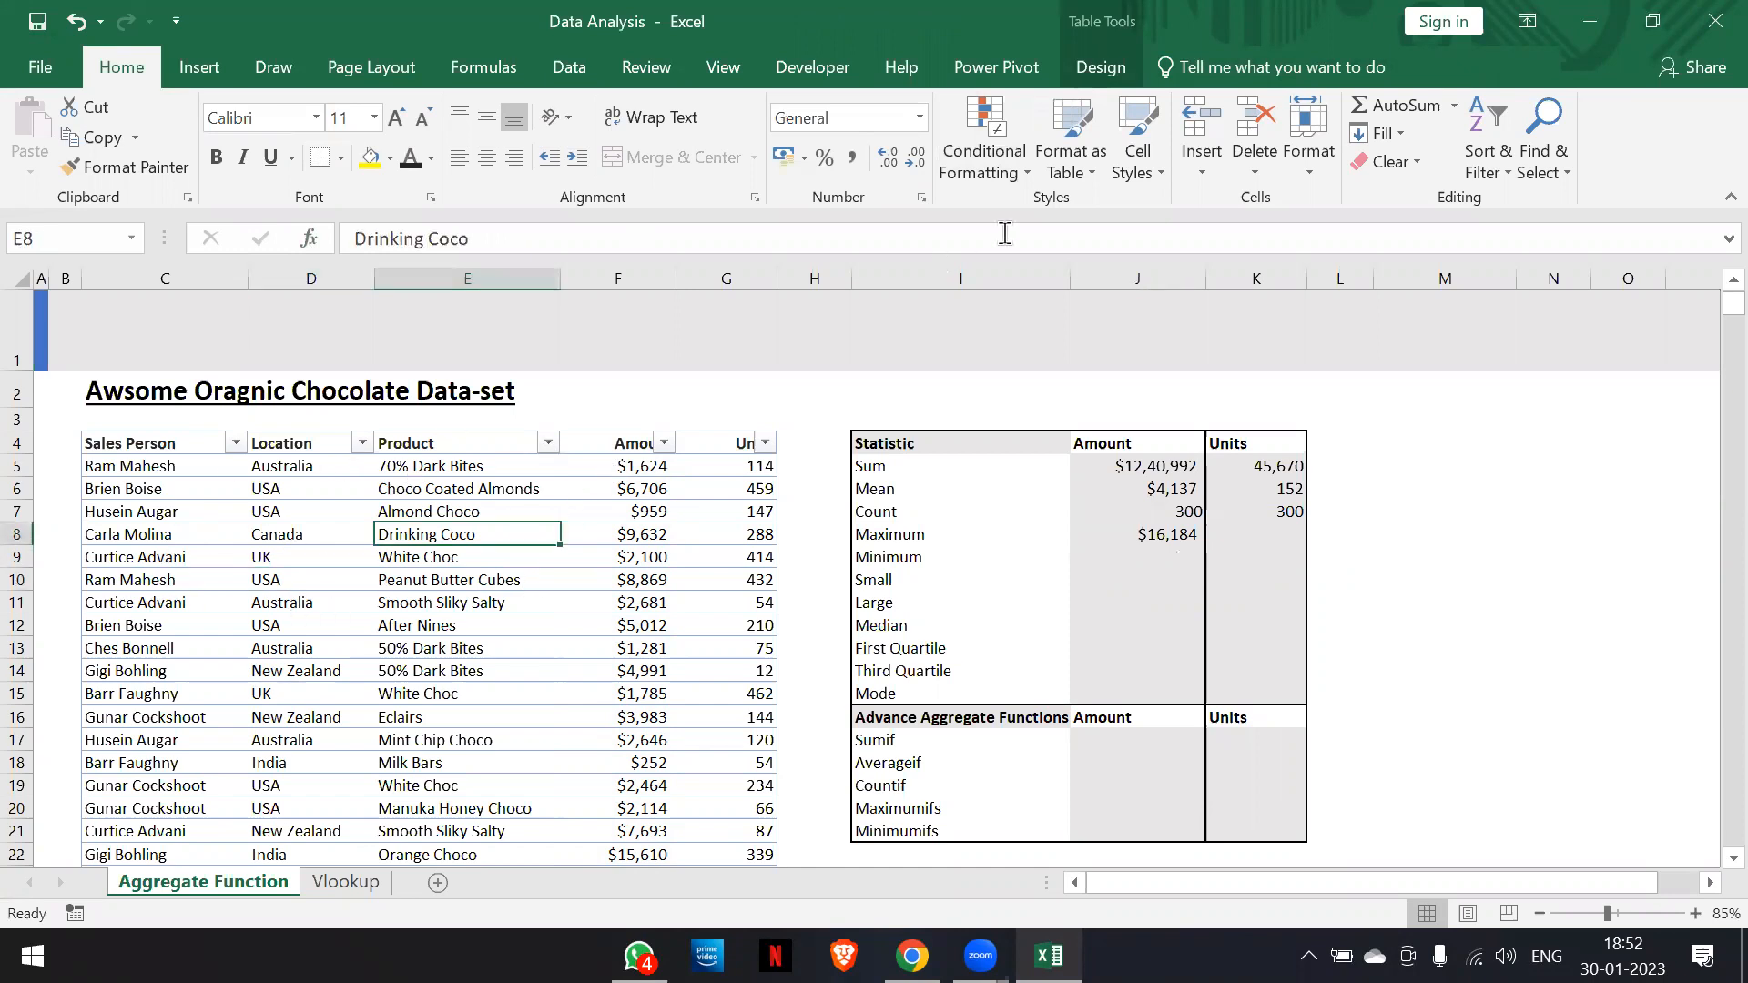
click(1102, 69)
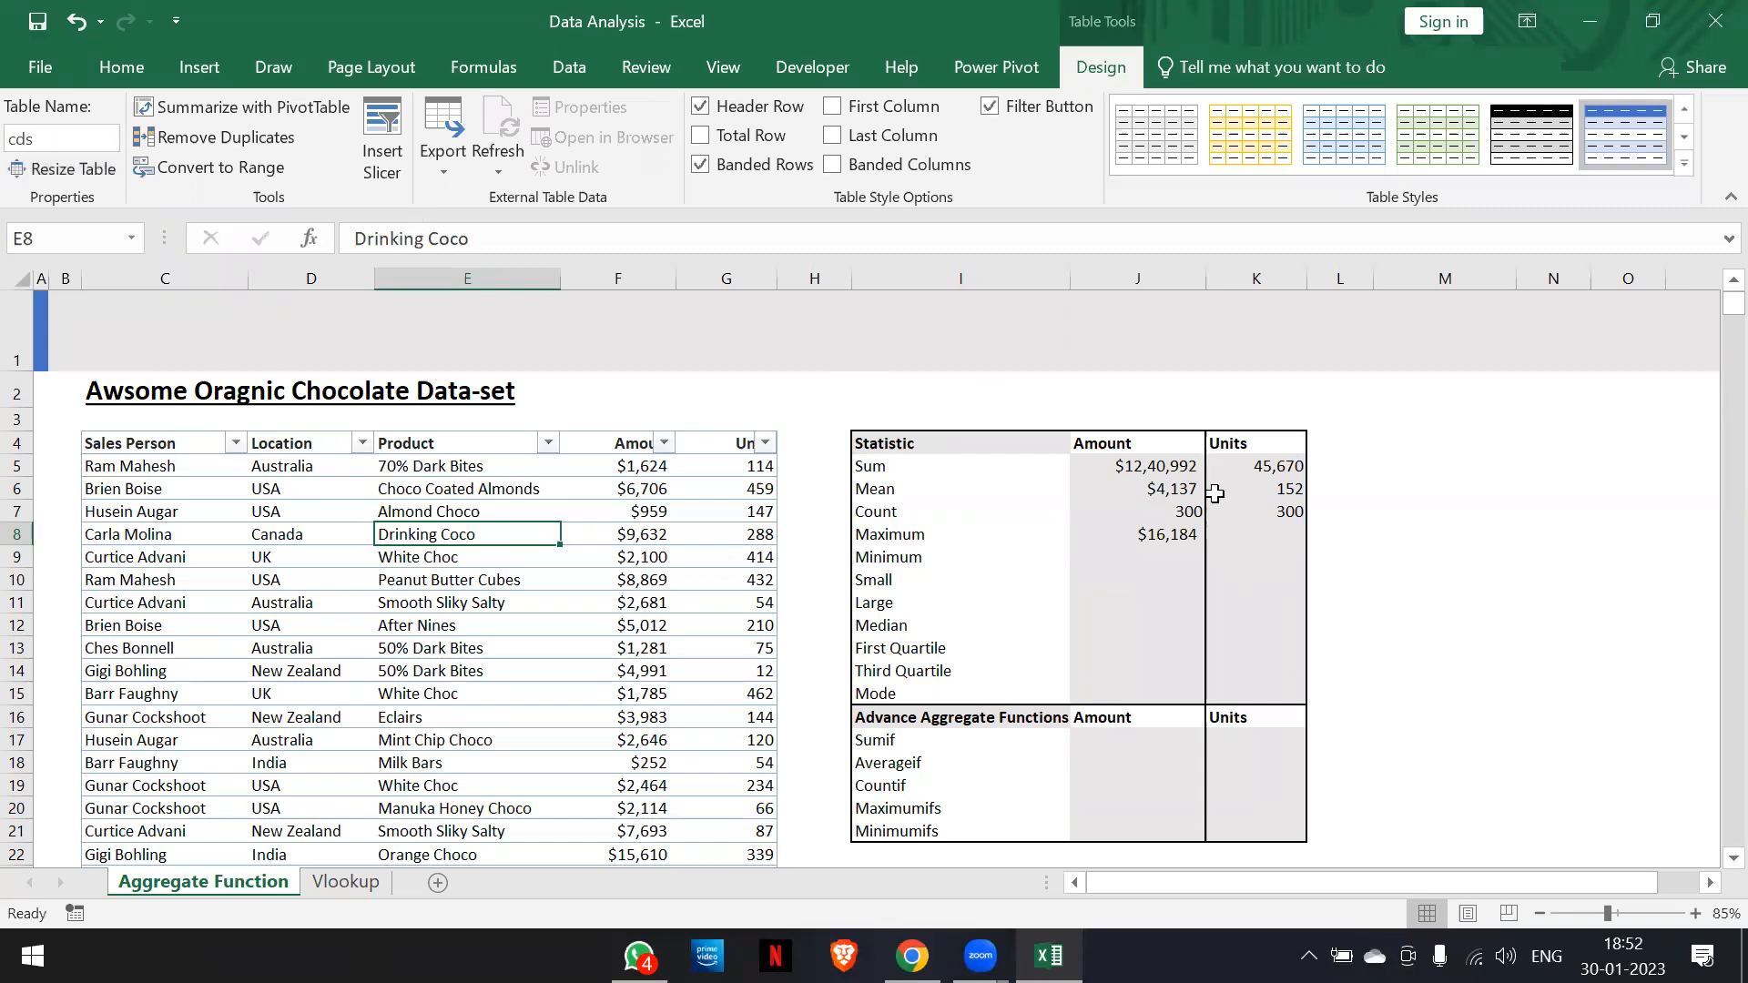
Find the maximum units with =MAX(cds[Units]) in K8 of the statistics table
click(1271, 535)
text(=)
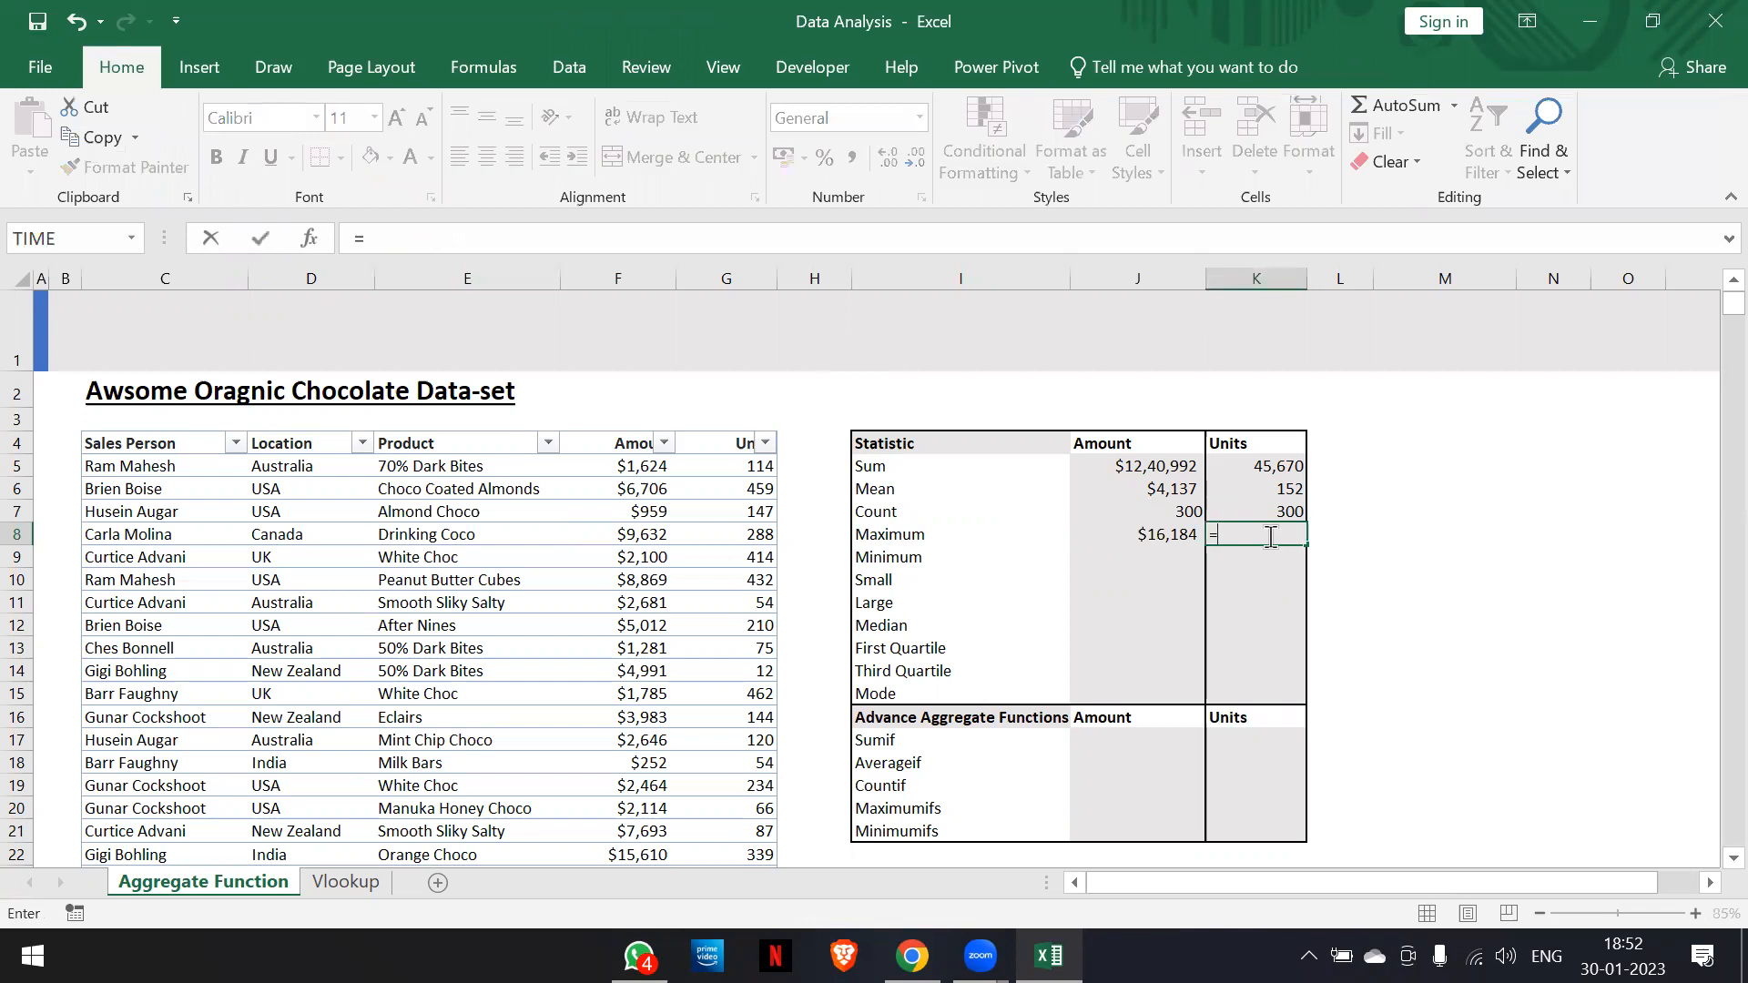
text(MAX()
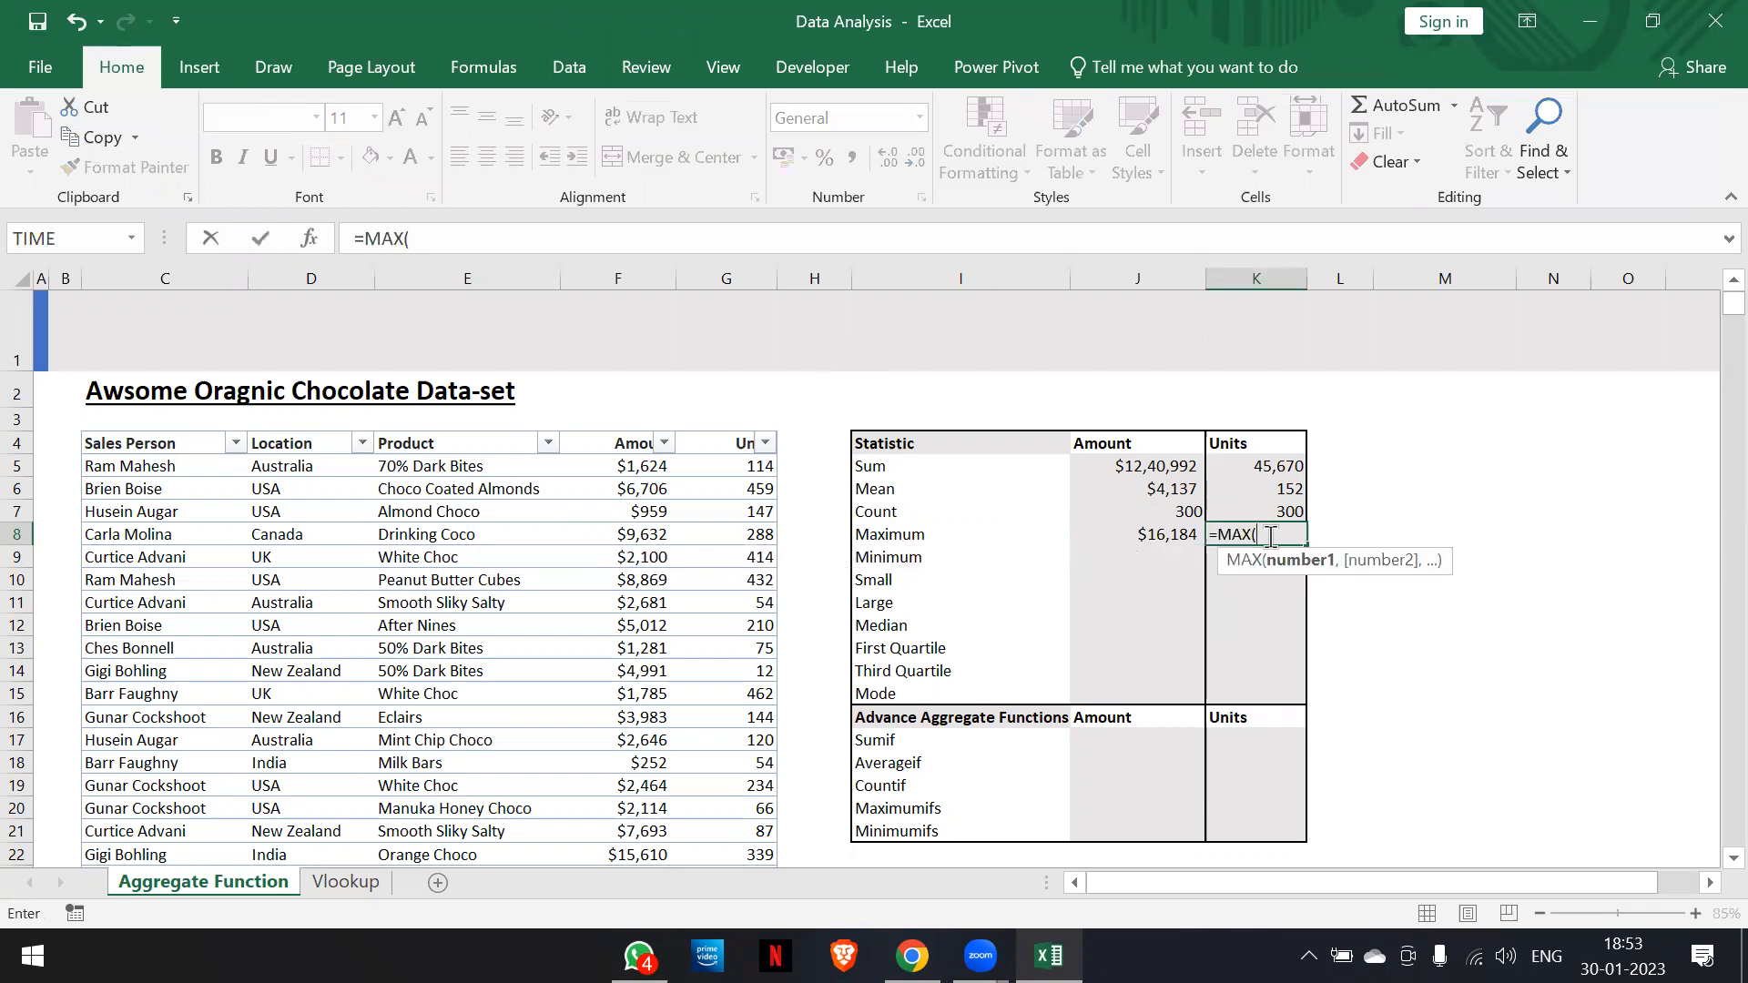
text(cds)
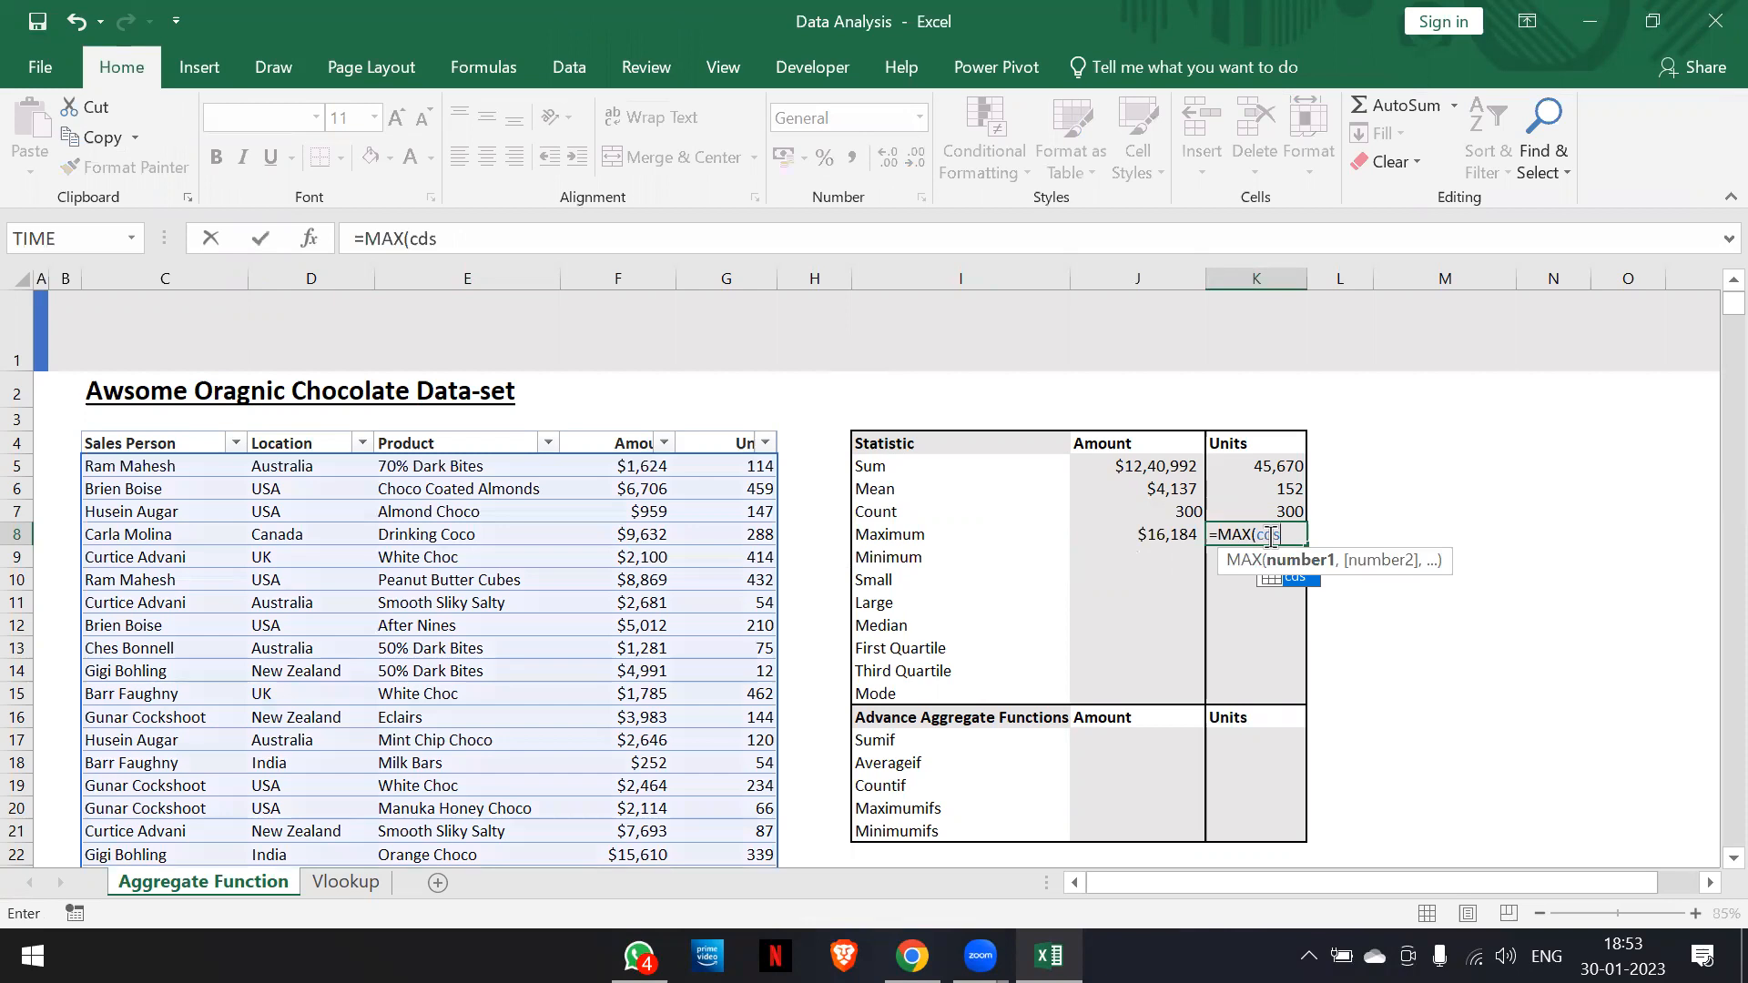
text([)
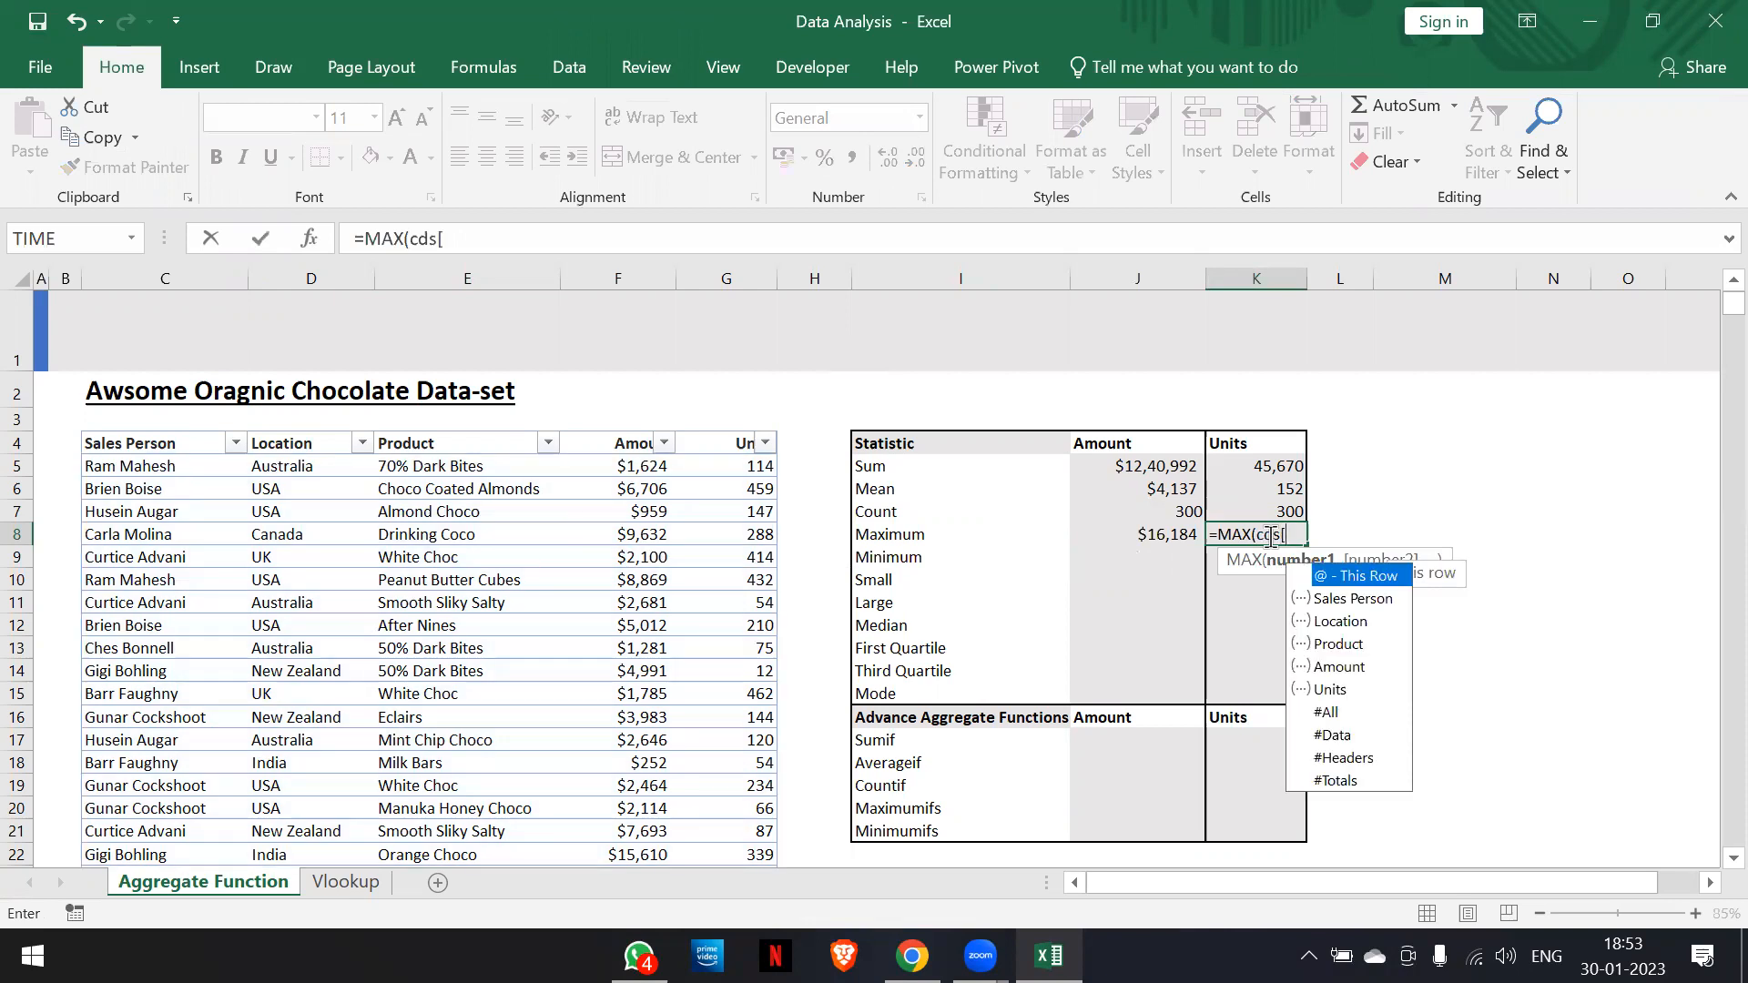
text(Units])
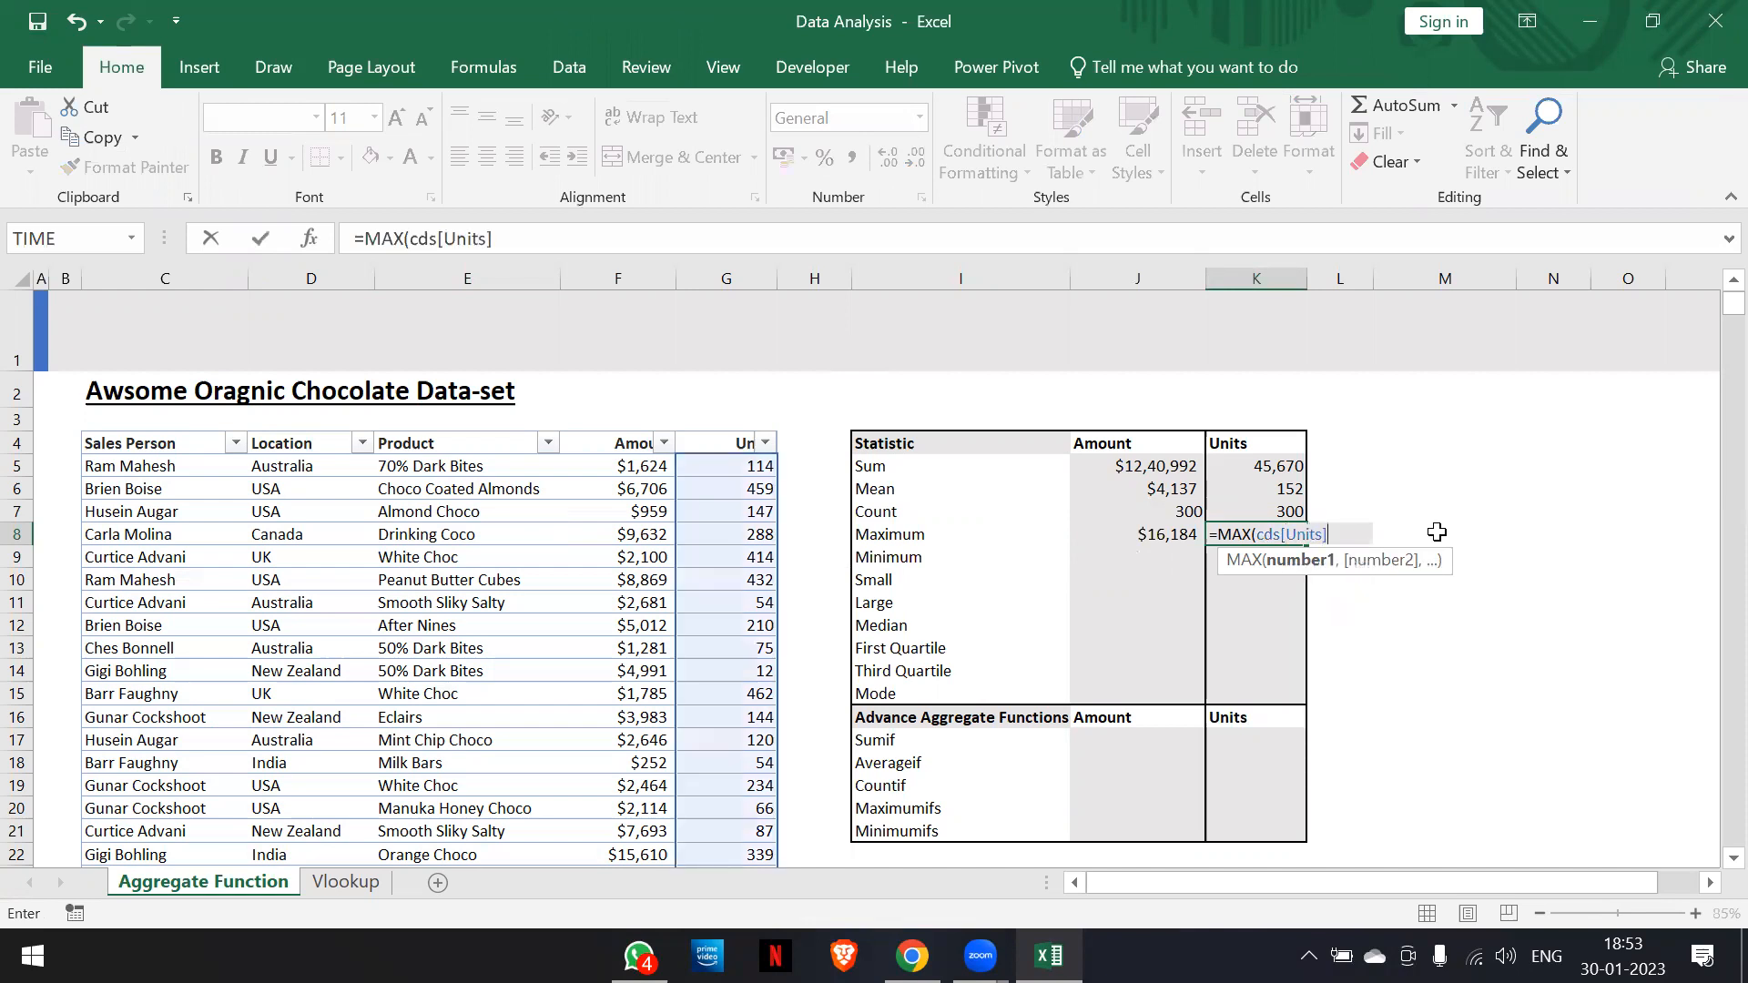
text())
key(ctrl+Return)
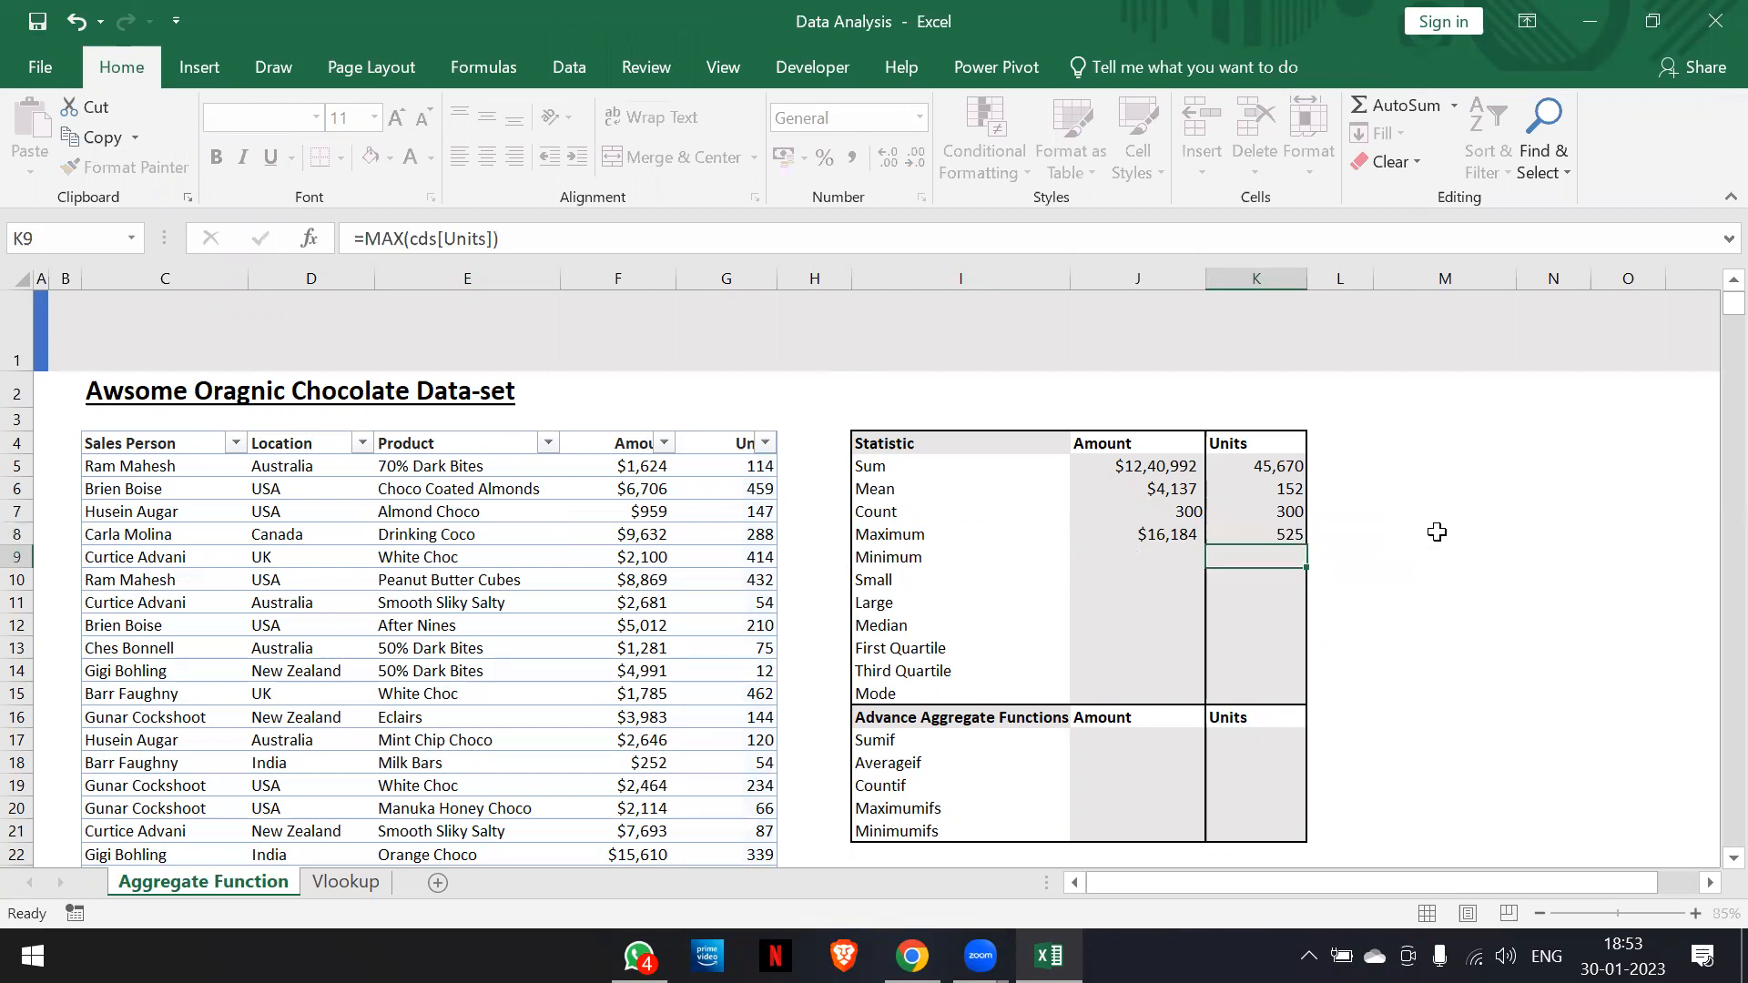
Sort the Units column from largest to smallest to check the maximum, and undo the sort
click(765, 456)
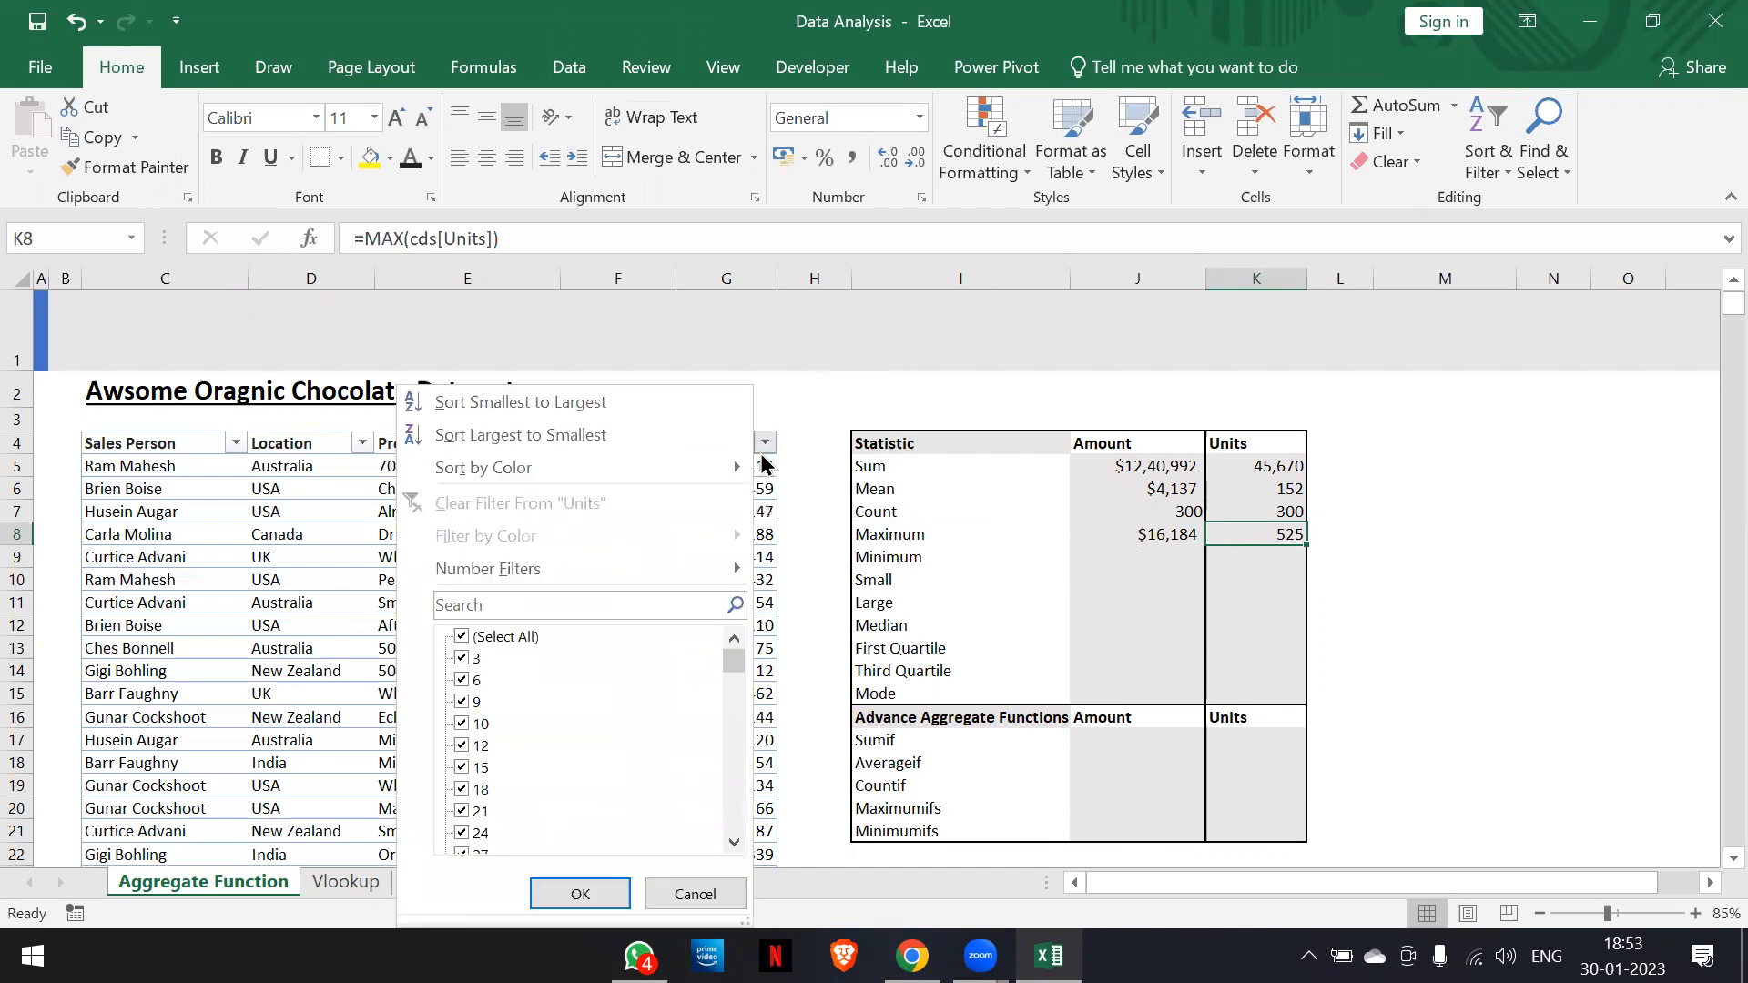
click(614, 441)
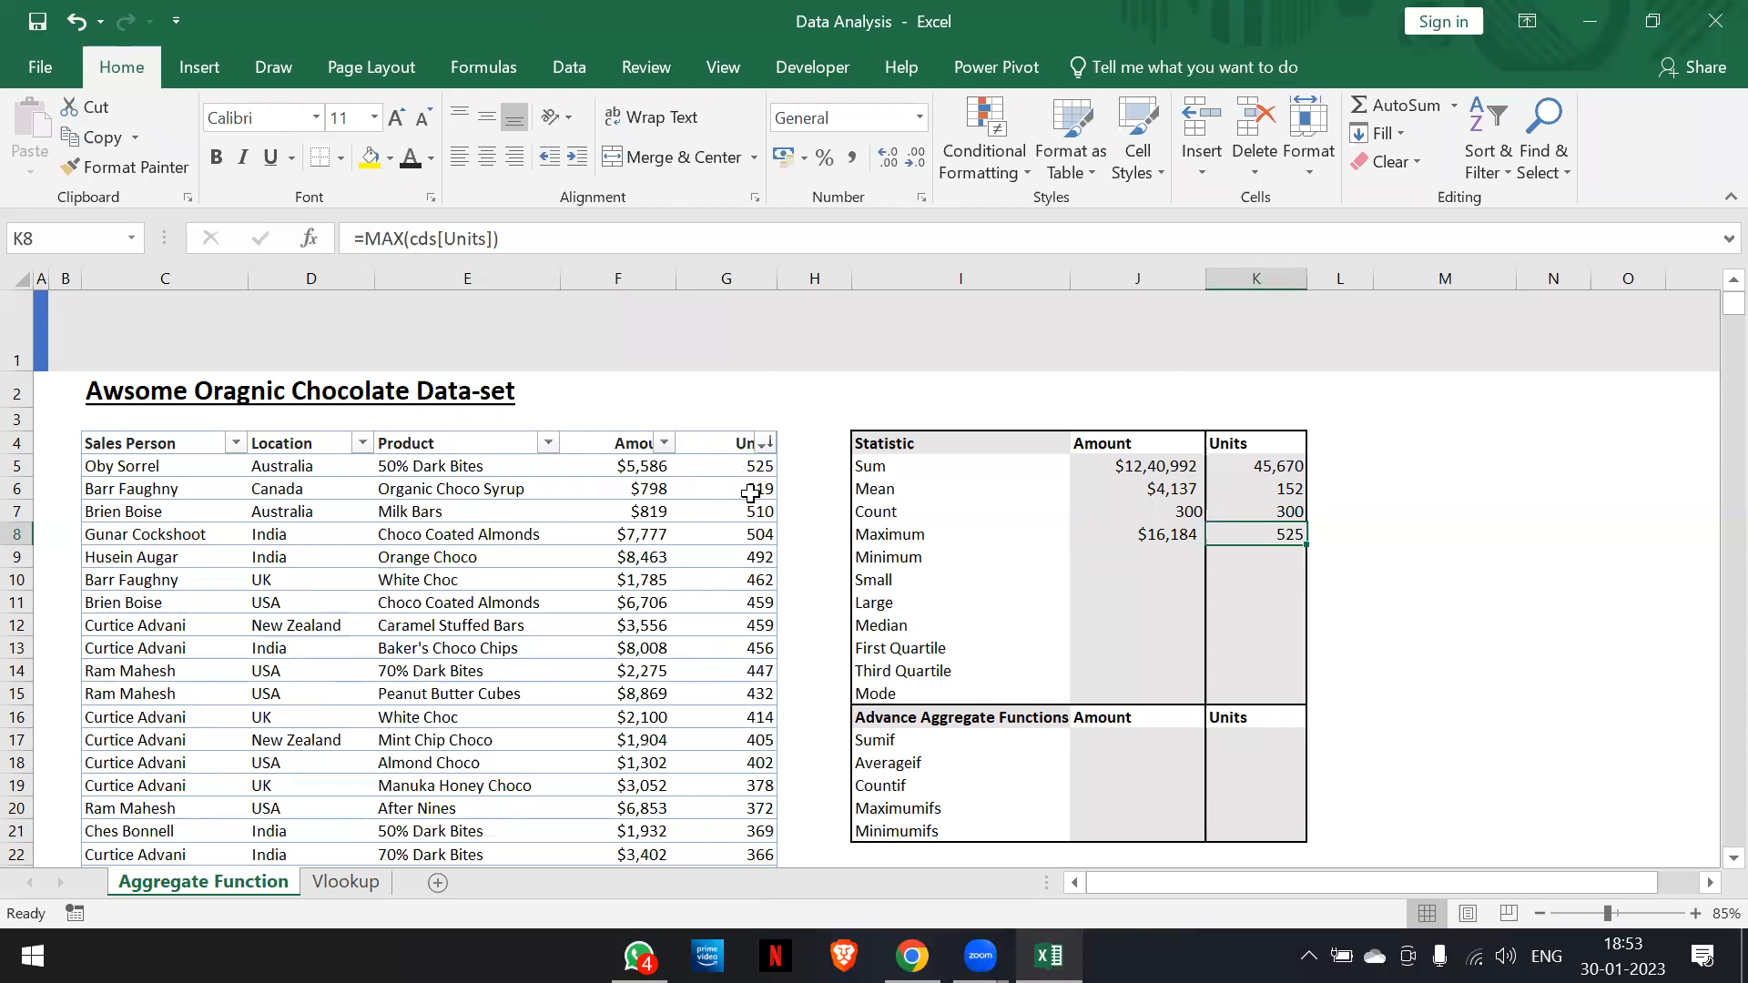
key(ctrl+z)
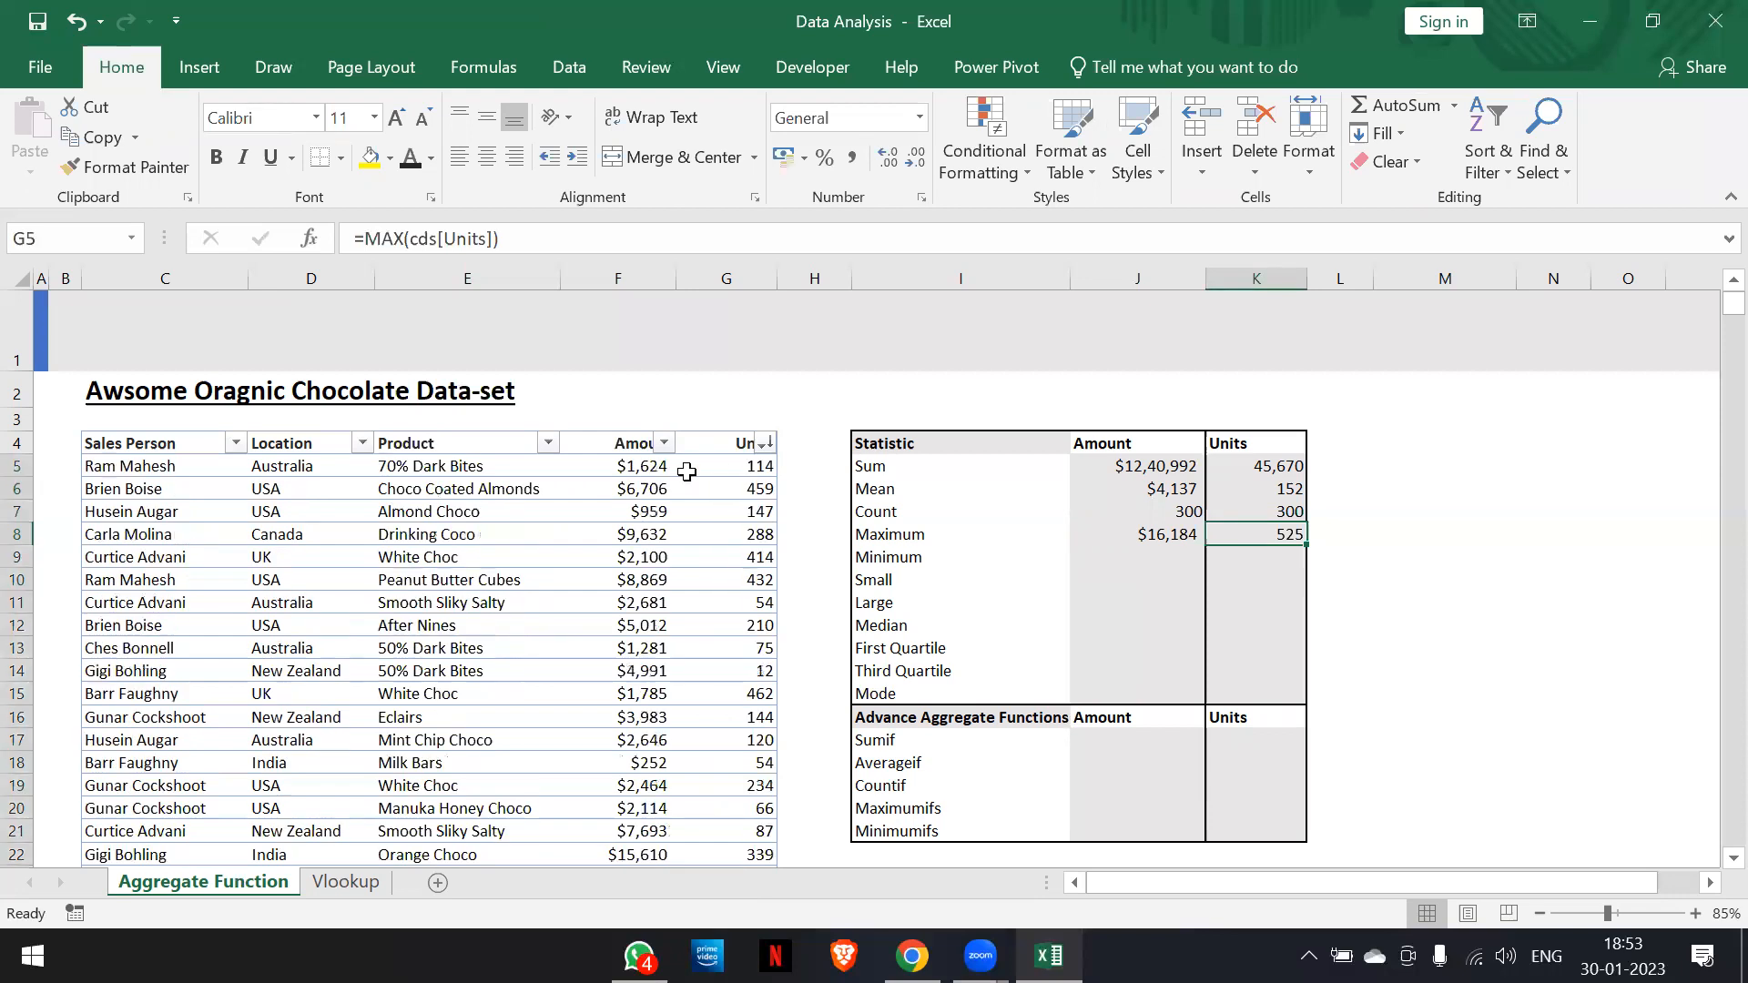
click(1140, 561)
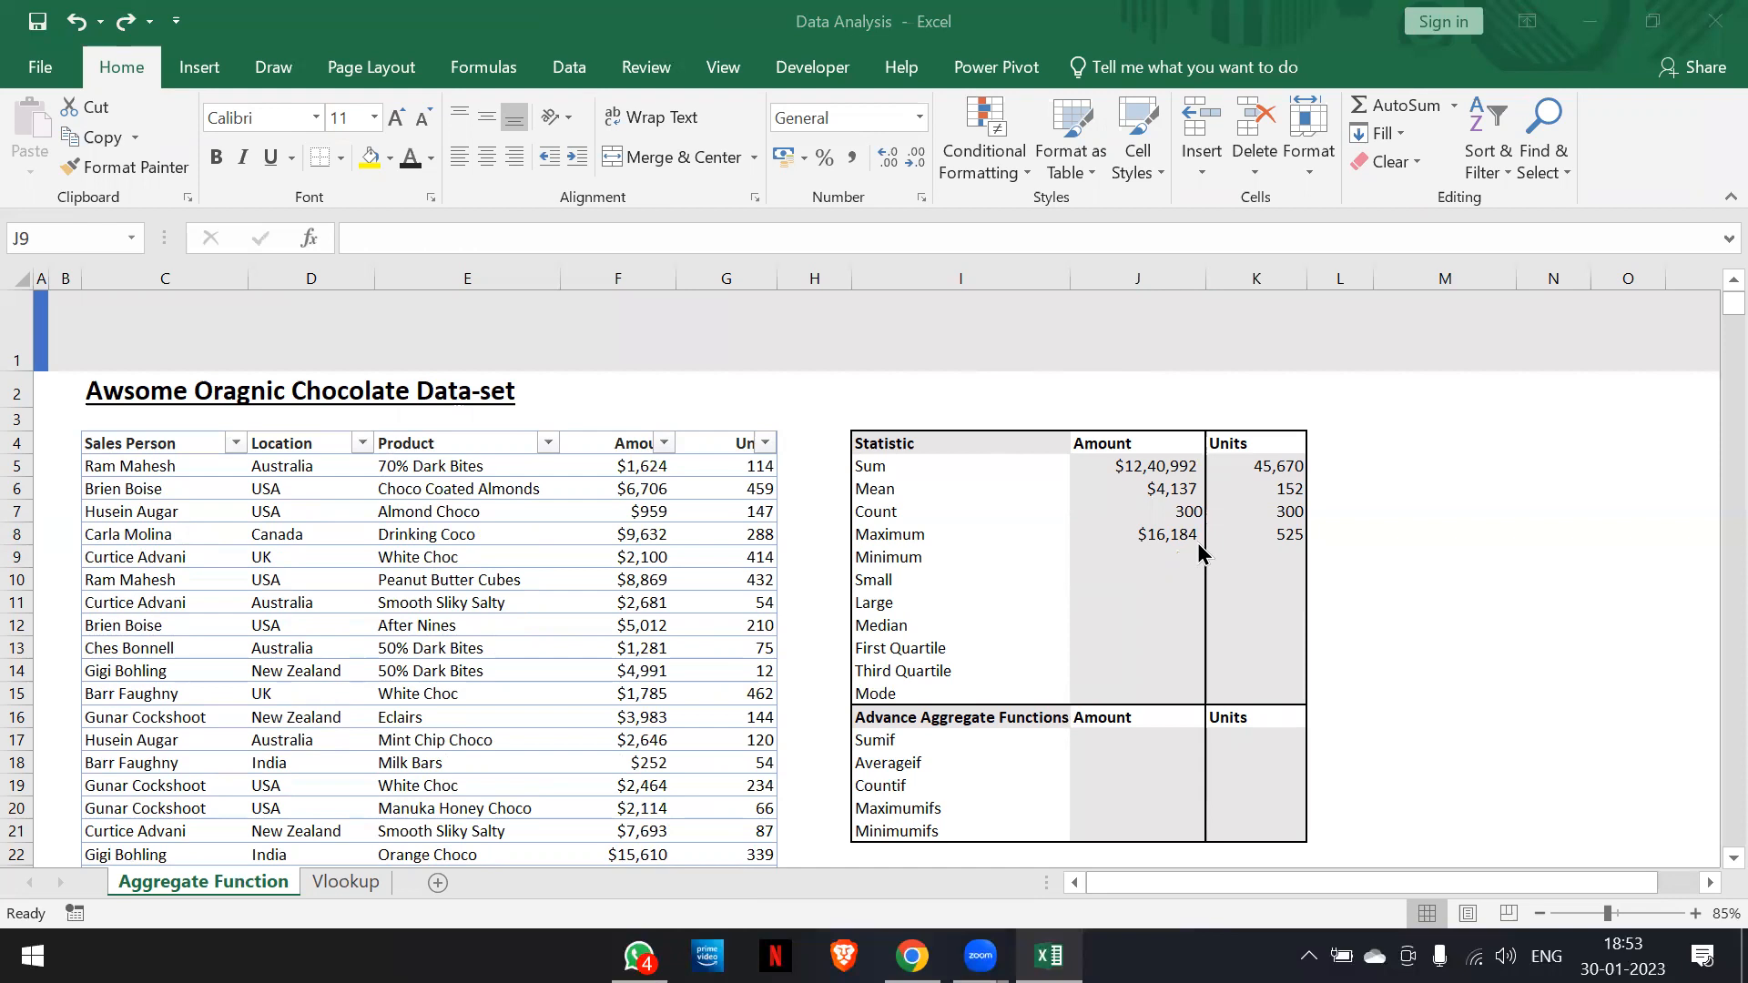
click(1136, 548)
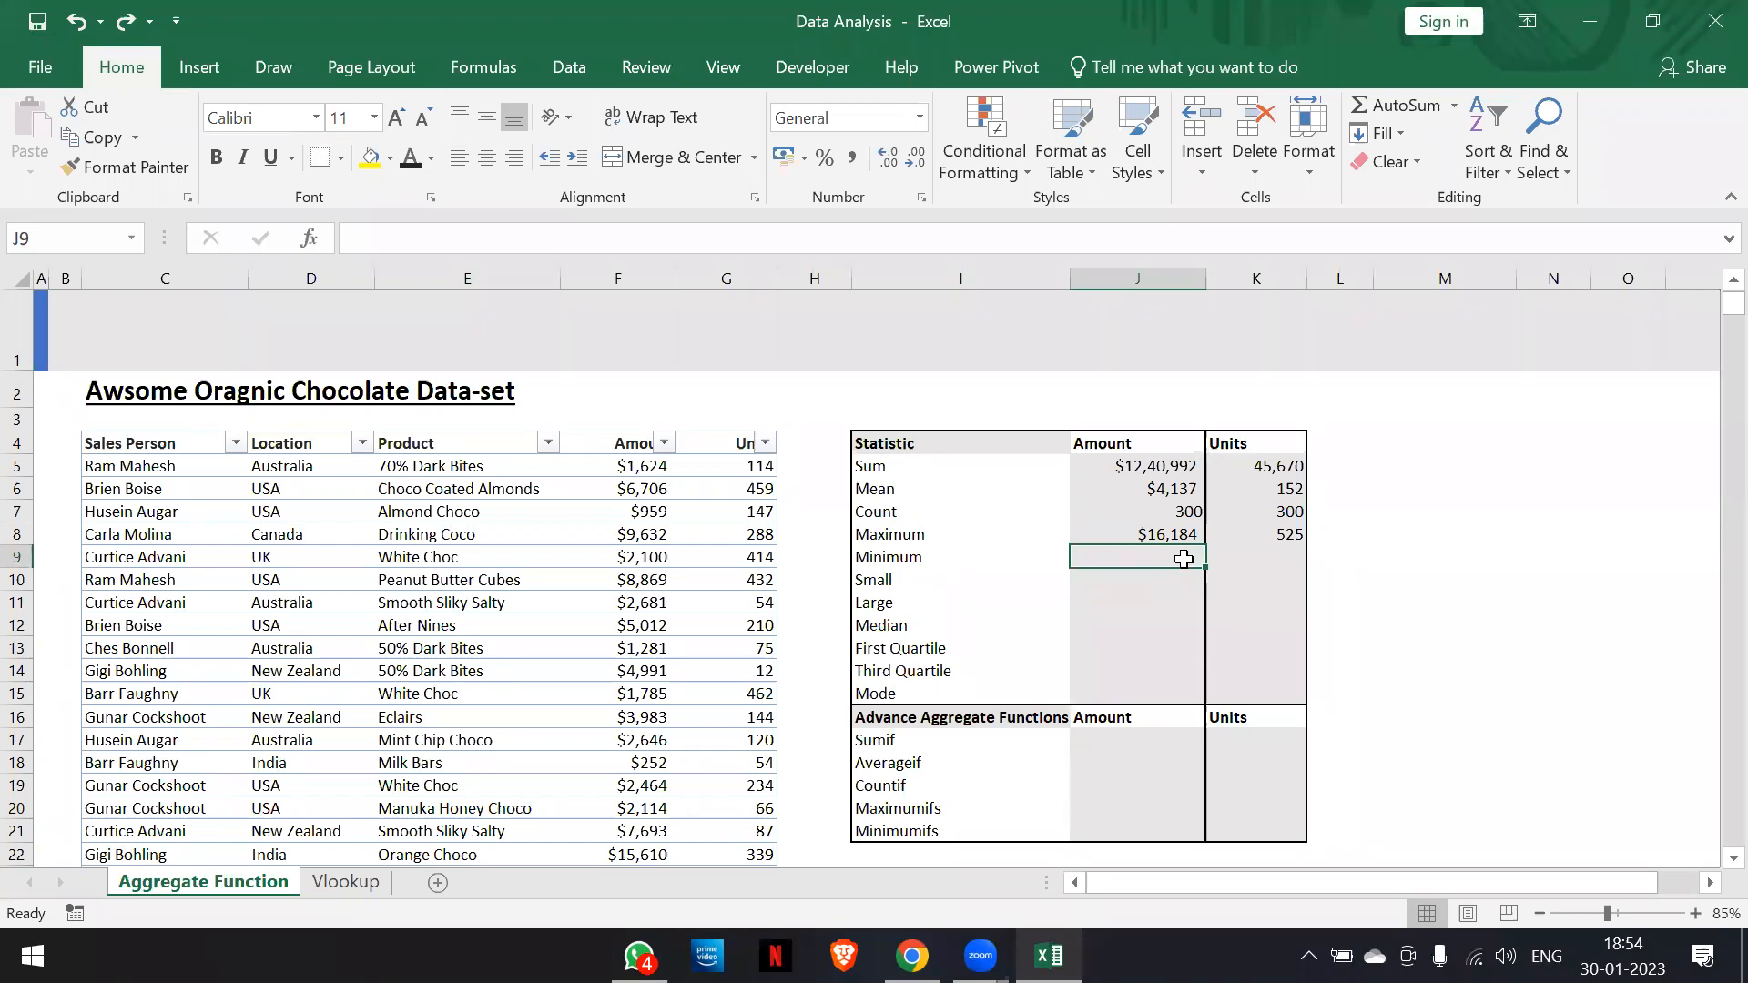
click(364, 492)
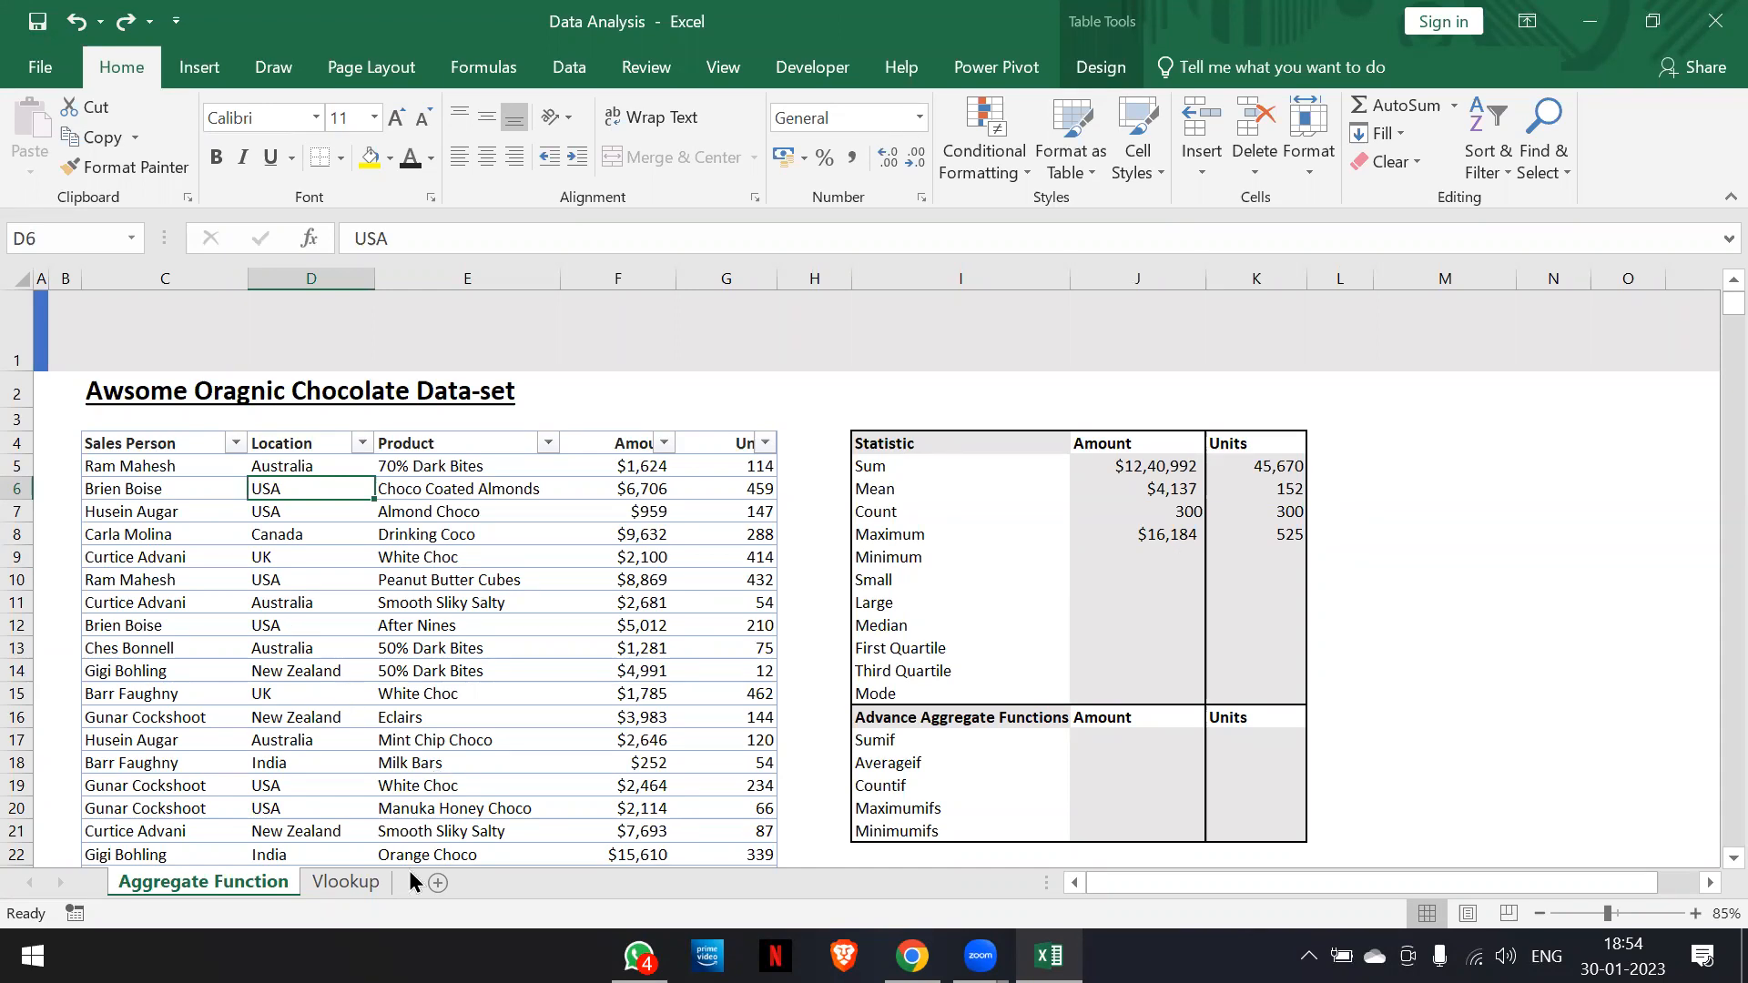
Add a blank worksheet and move it behind the Vlookup sheet
click(438, 883)
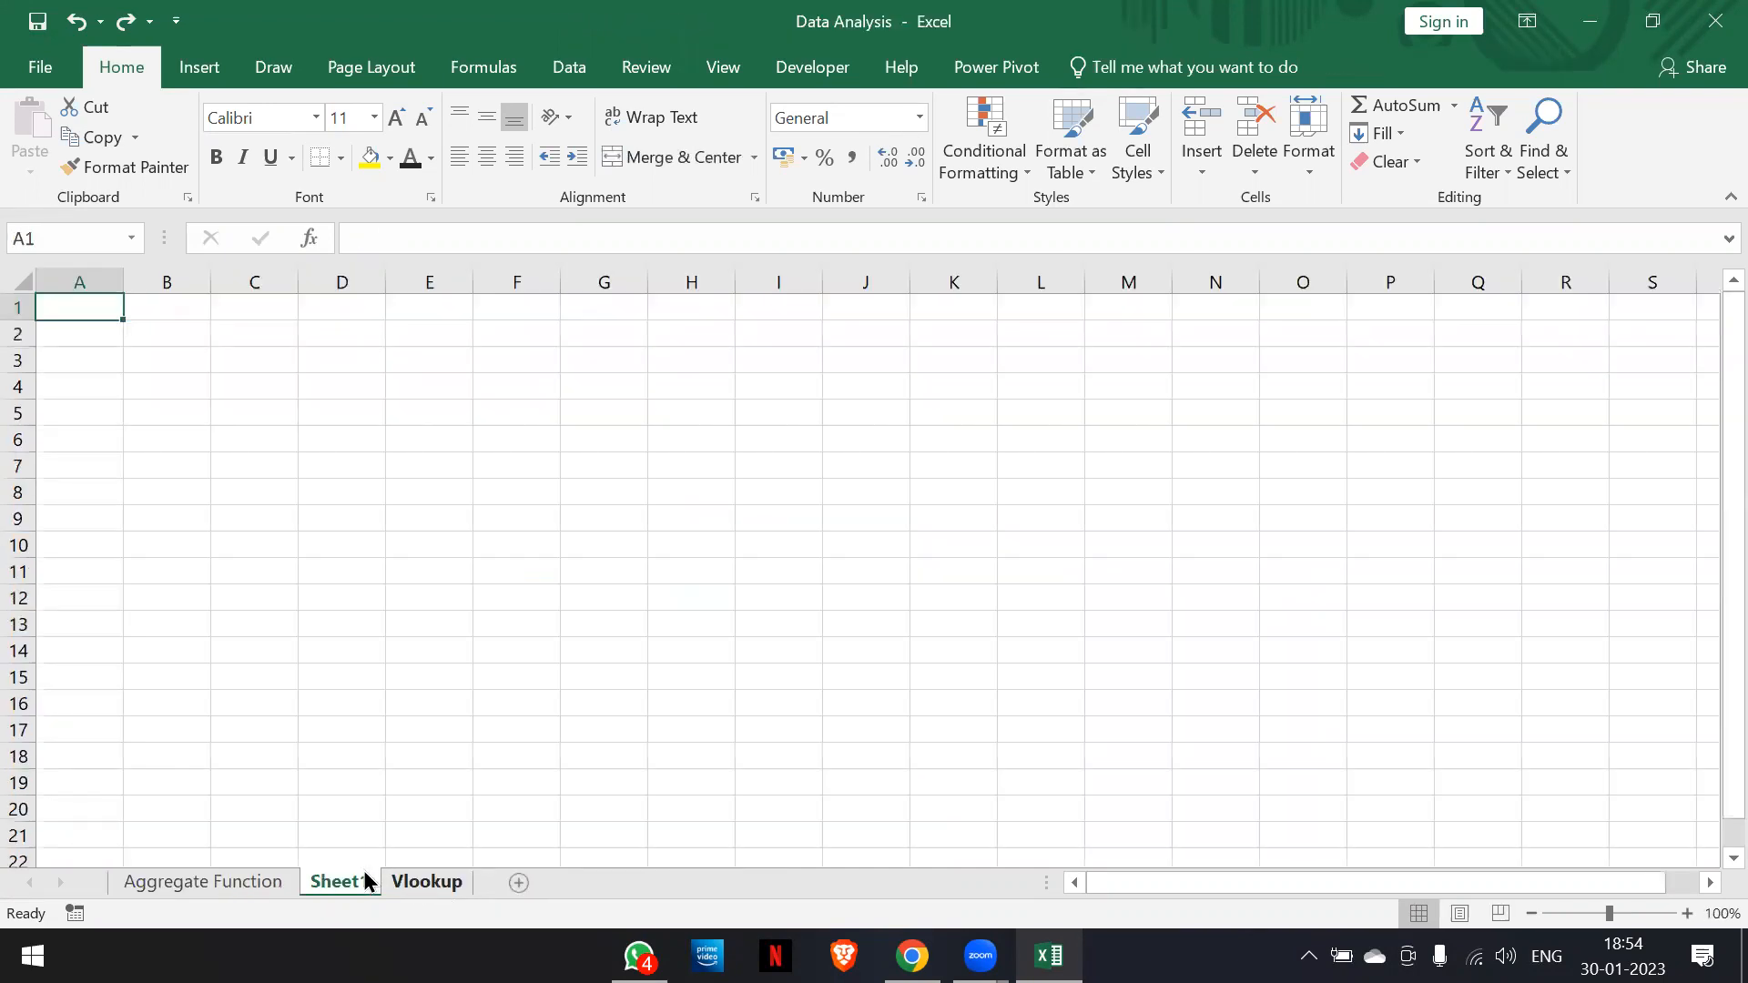
double_click(340, 880)
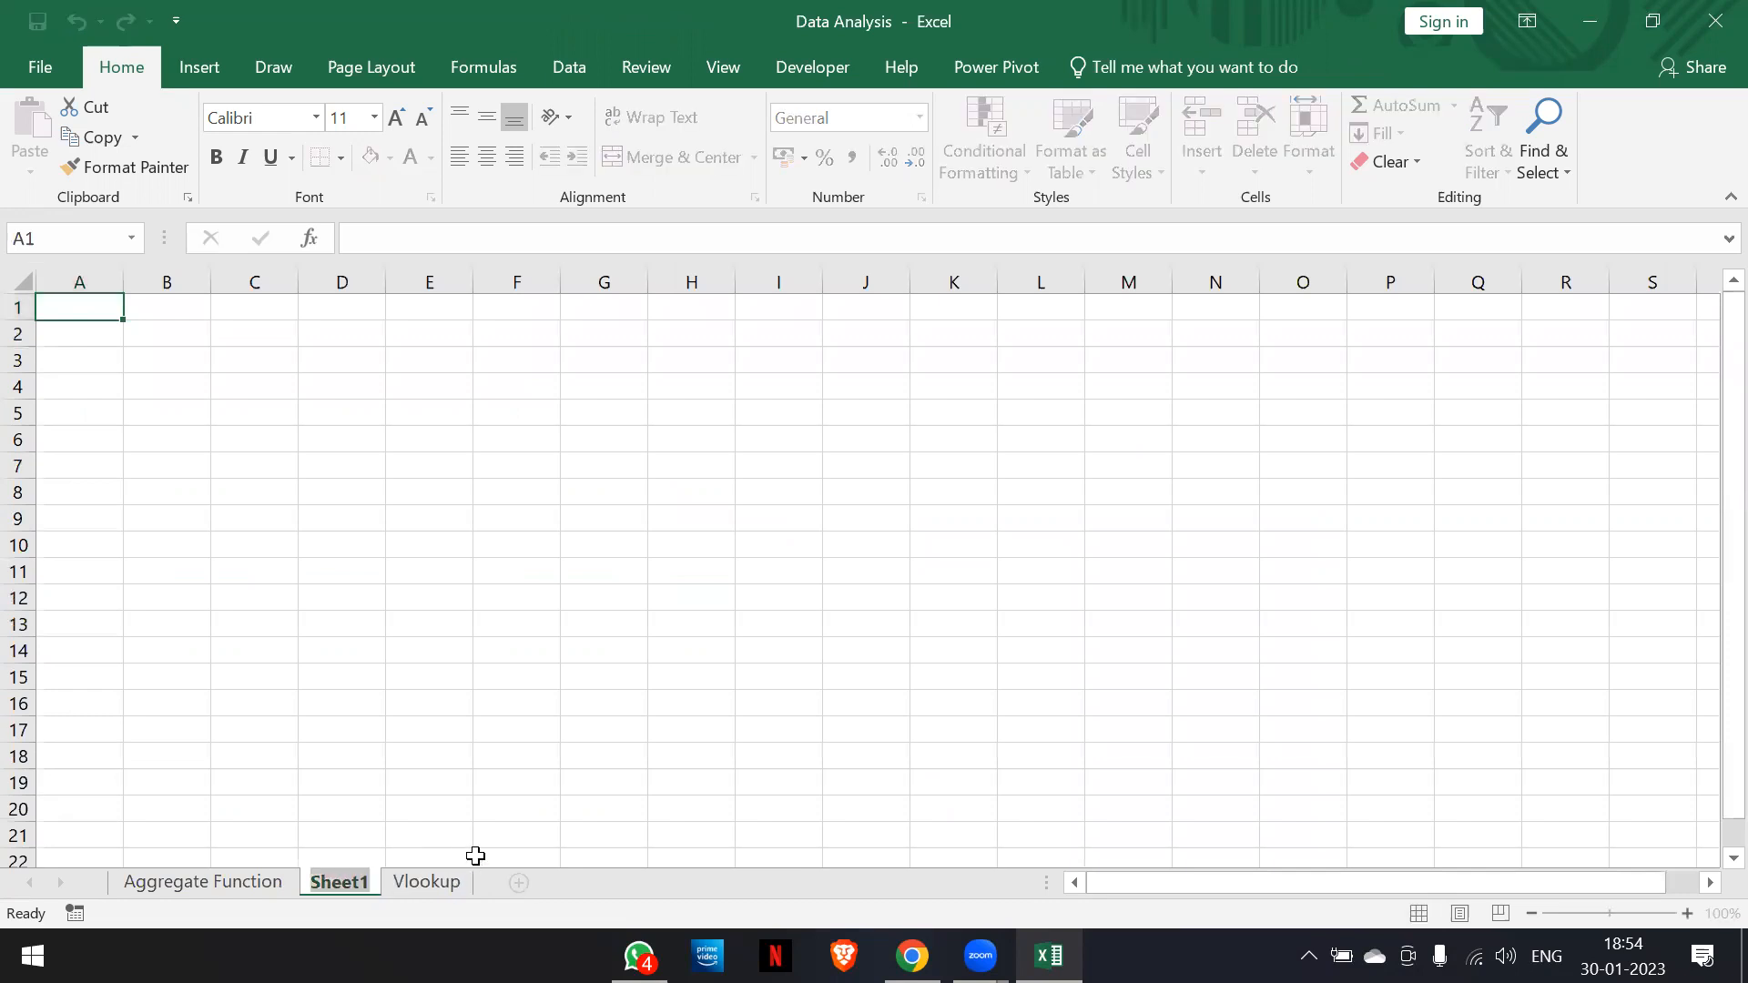
key(Return)
drag(336, 884, 490, 885)
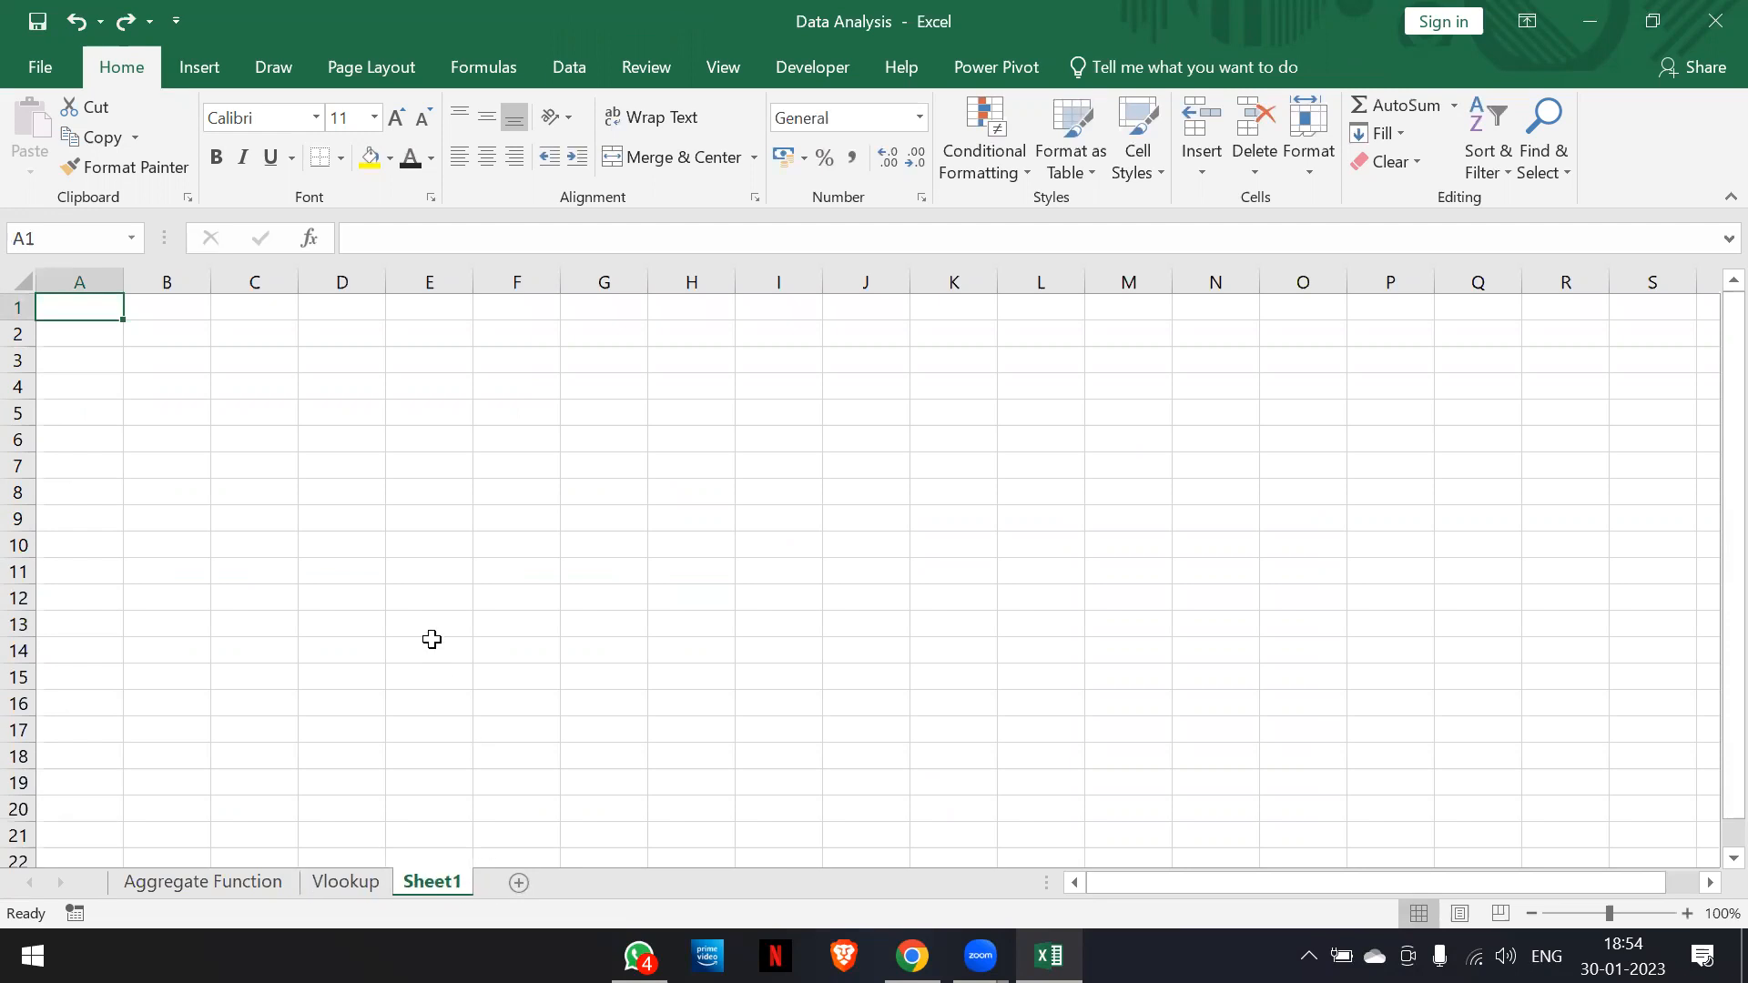
Total the chocolate table's amounts from the new sheet with =SUM(cds[Amount]) in G6
click(575, 443)
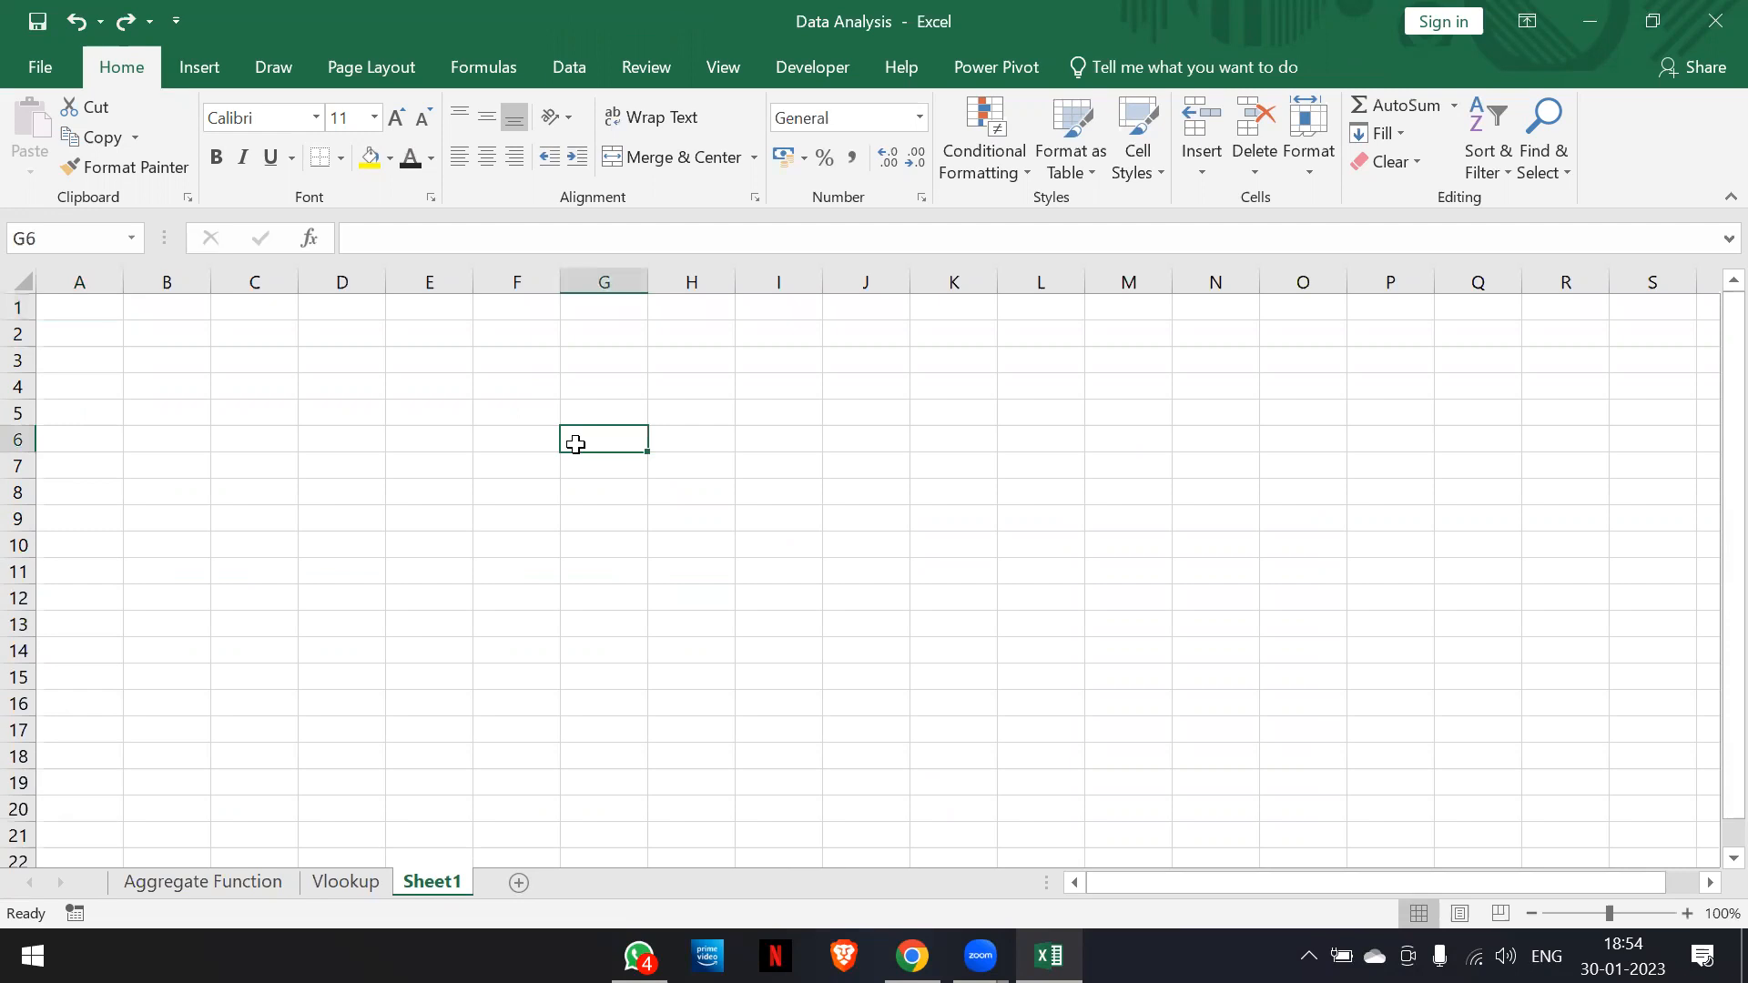
text(=SUM()
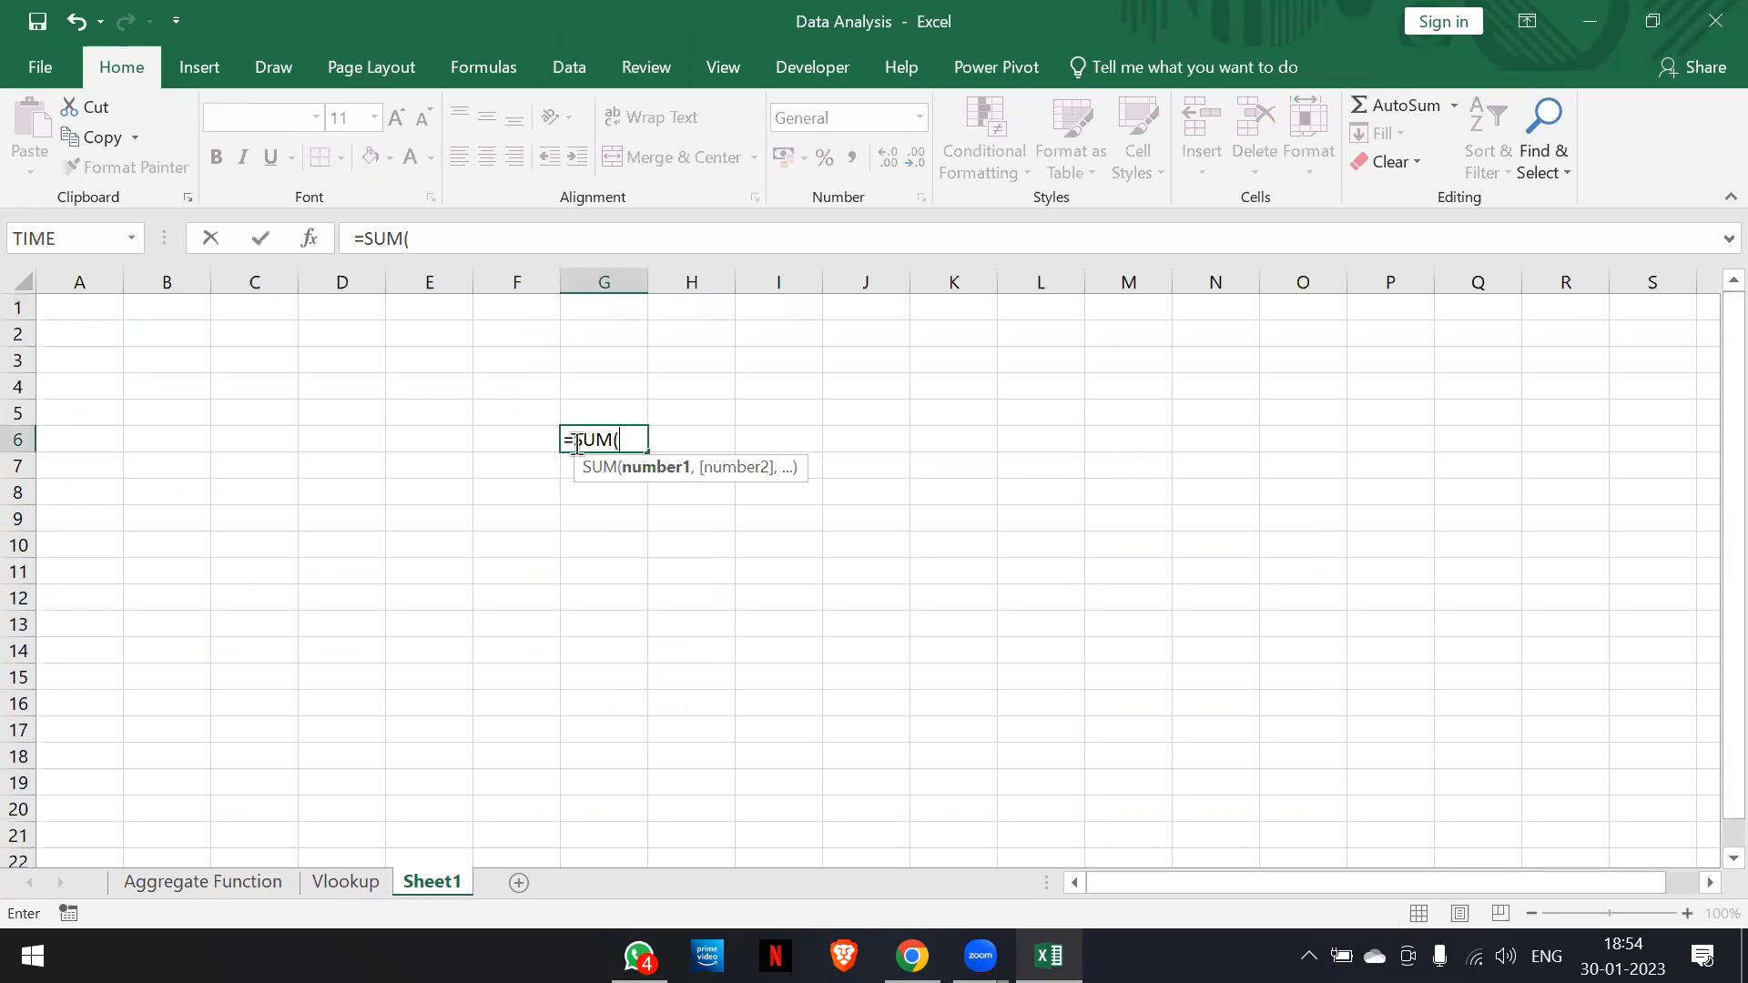
text(cds[Amou)
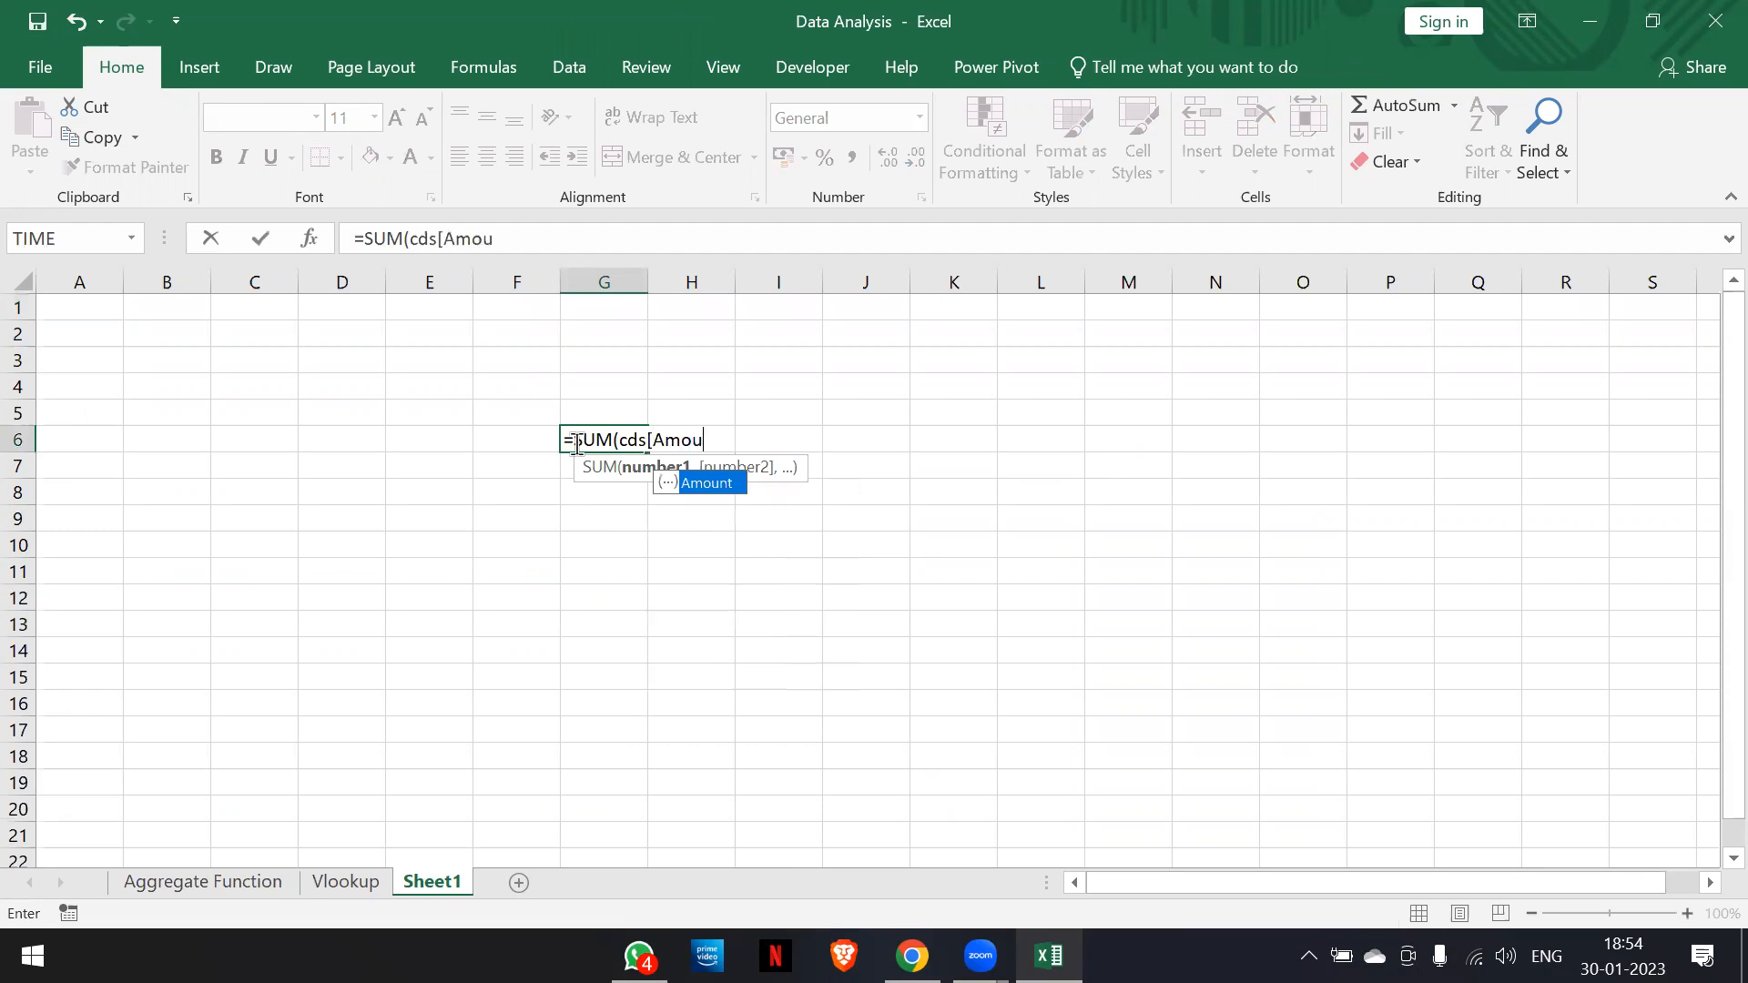
text(nt]))
key(Return)
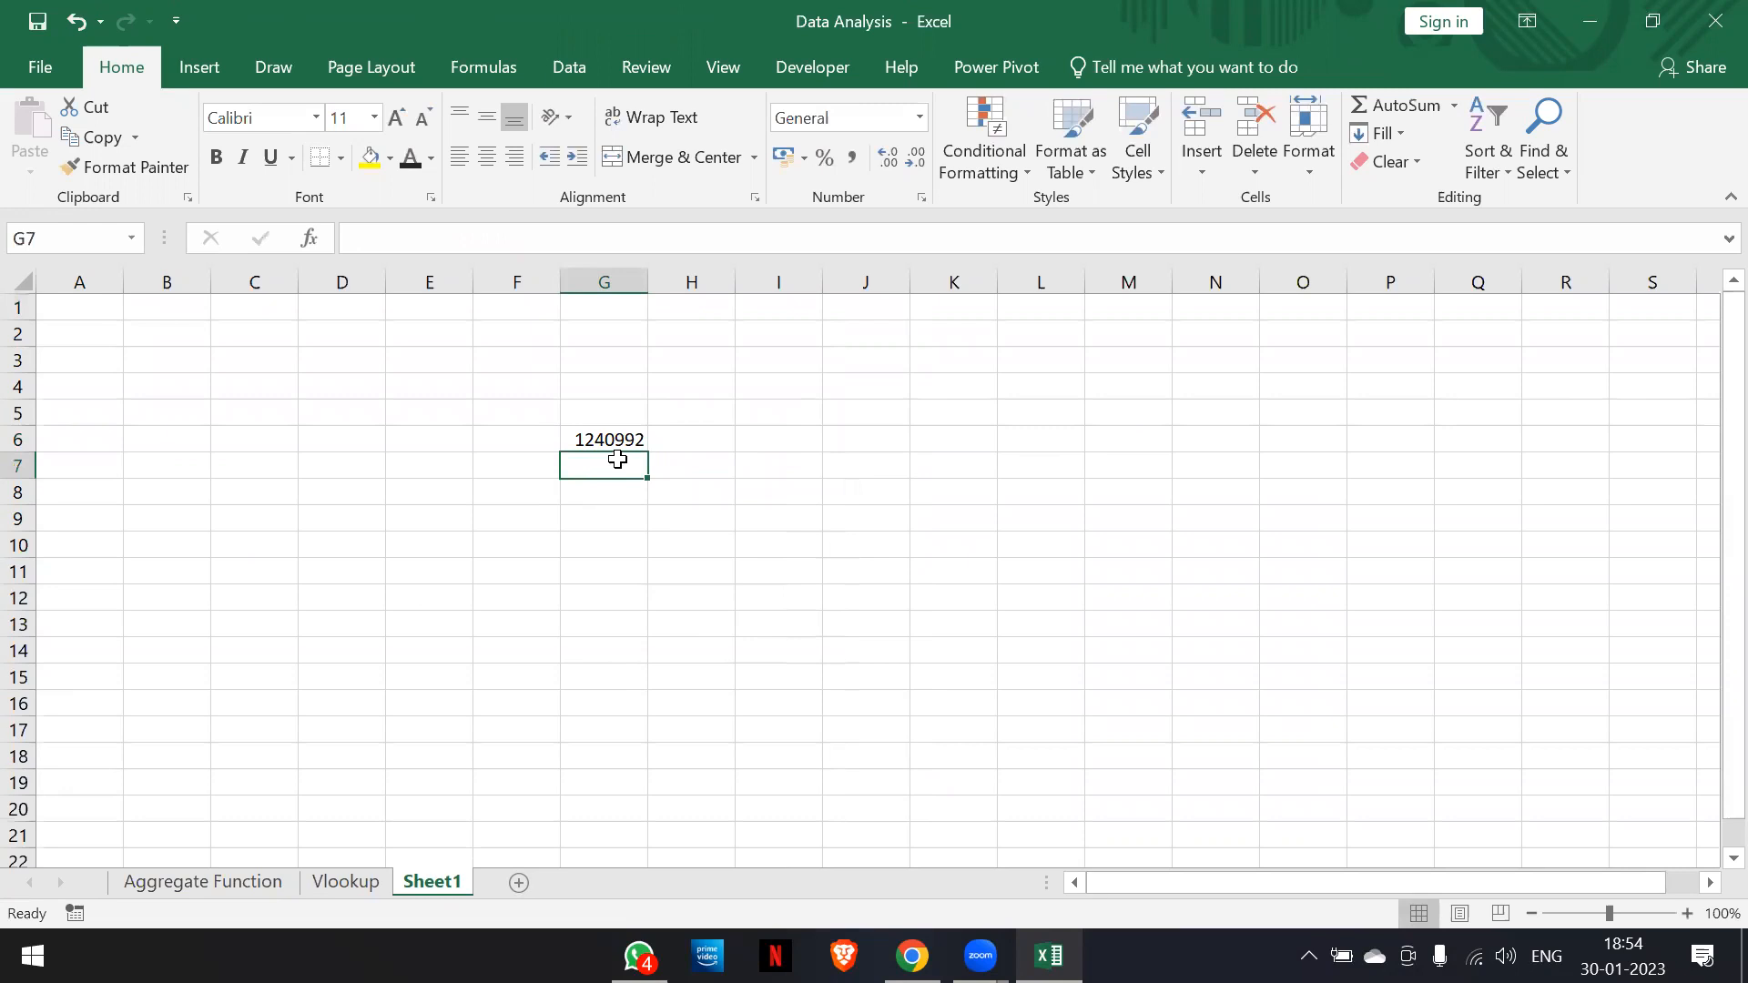
Delete the Sheet1 worksheet permanently and return to the Aggregate Function sheet
click(222, 894)
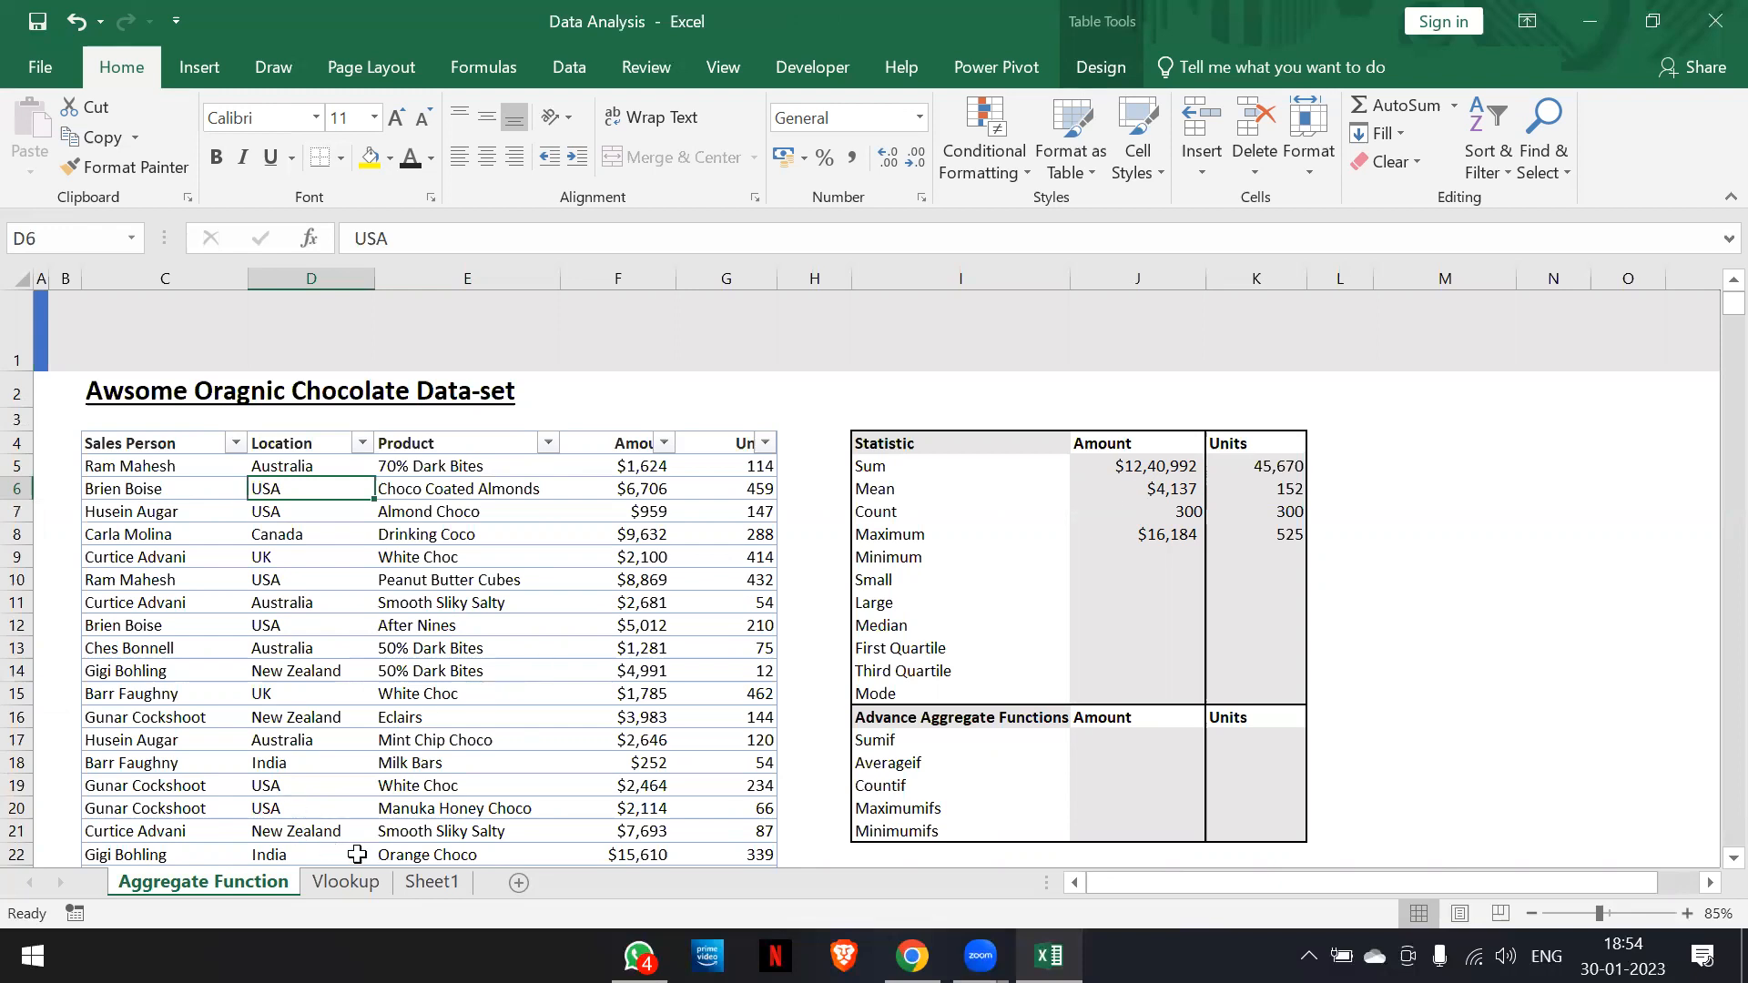
right_click(423, 892)
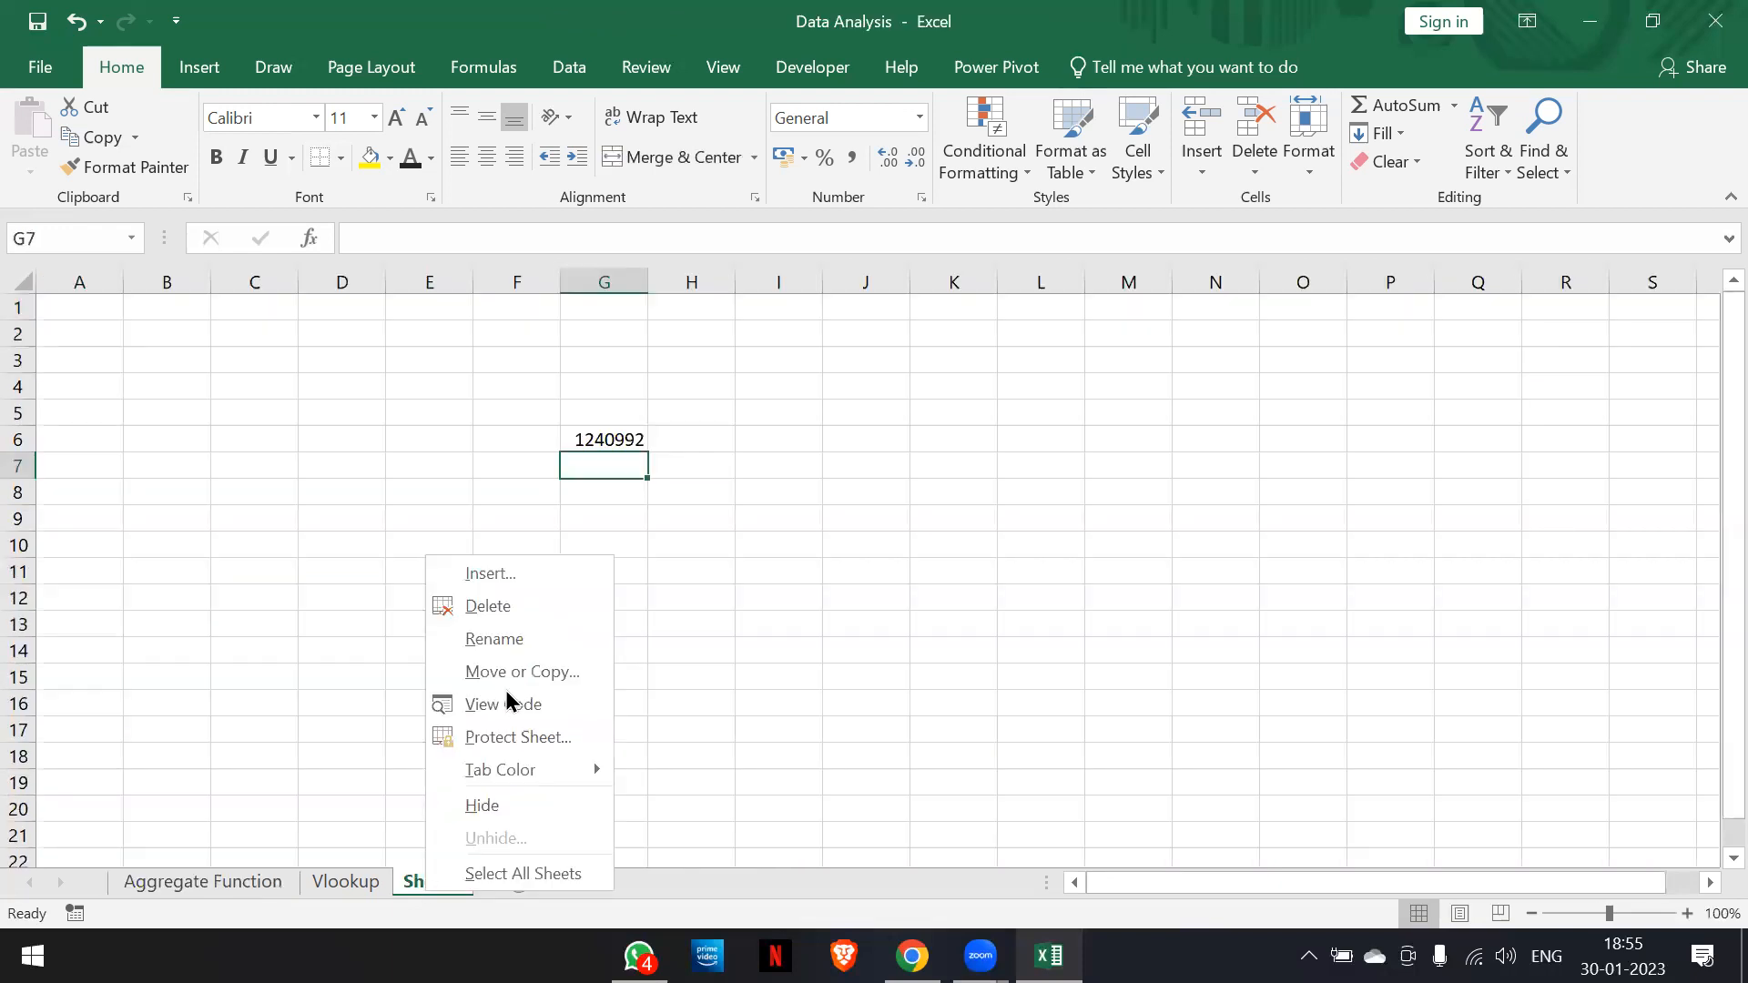
click(499, 610)
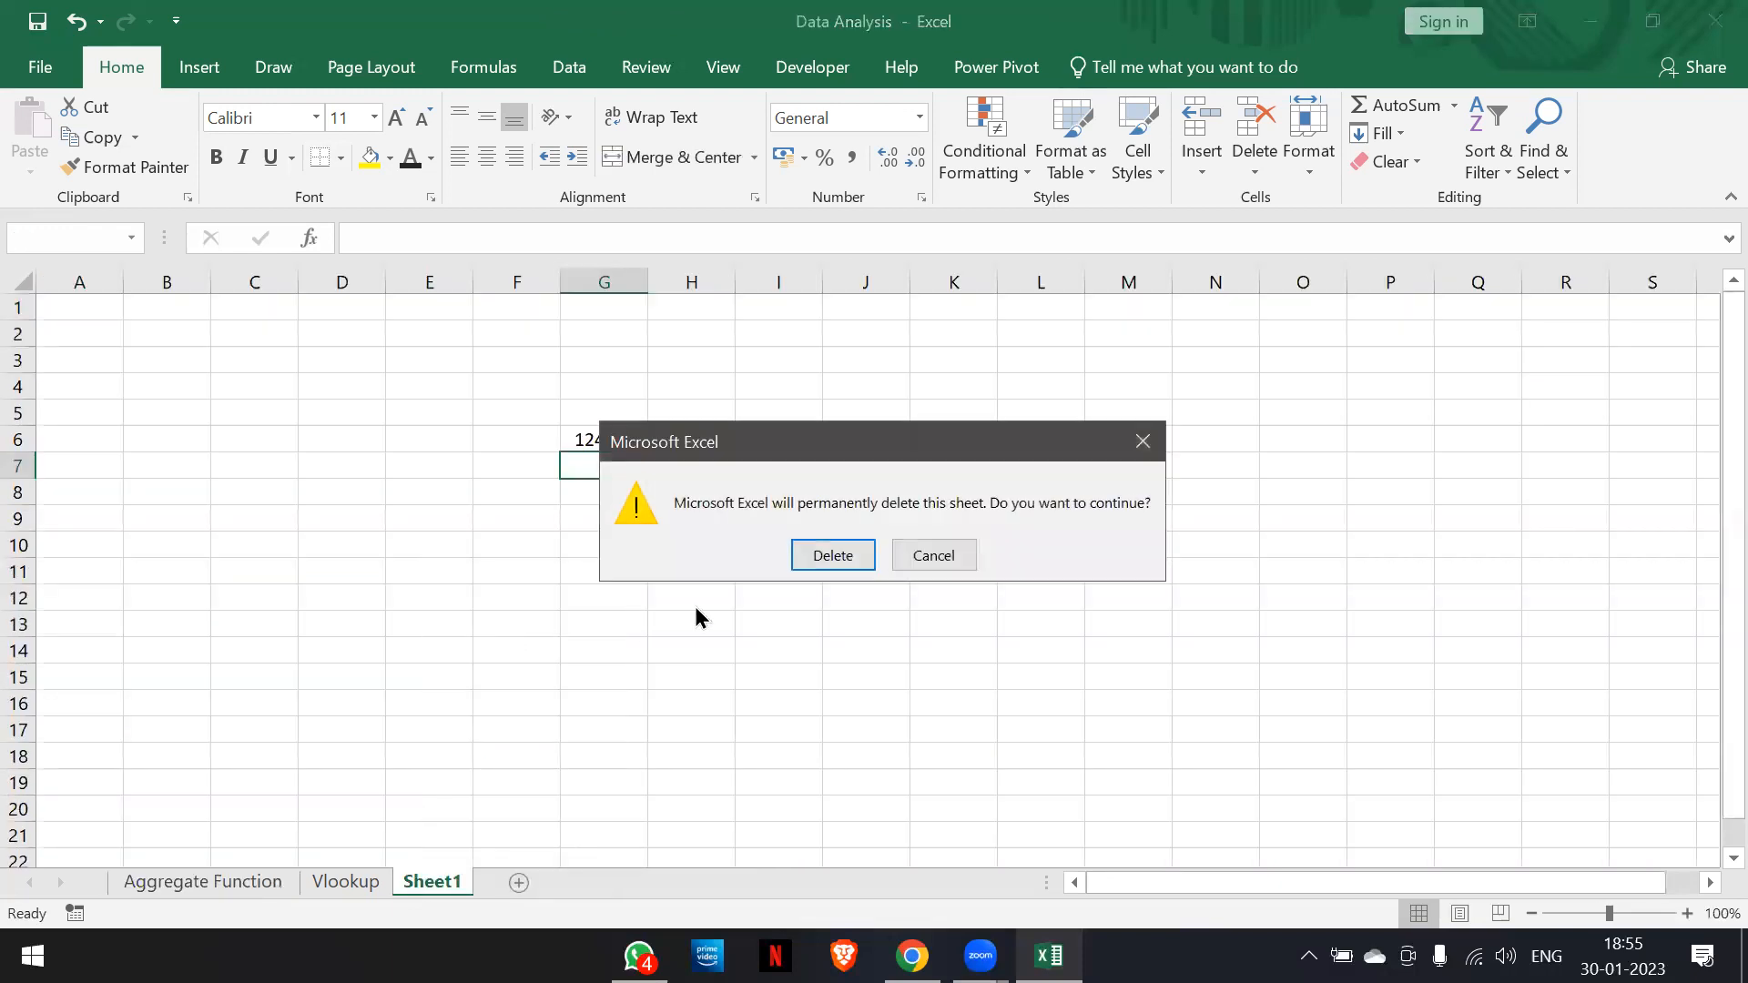
click(828, 557)
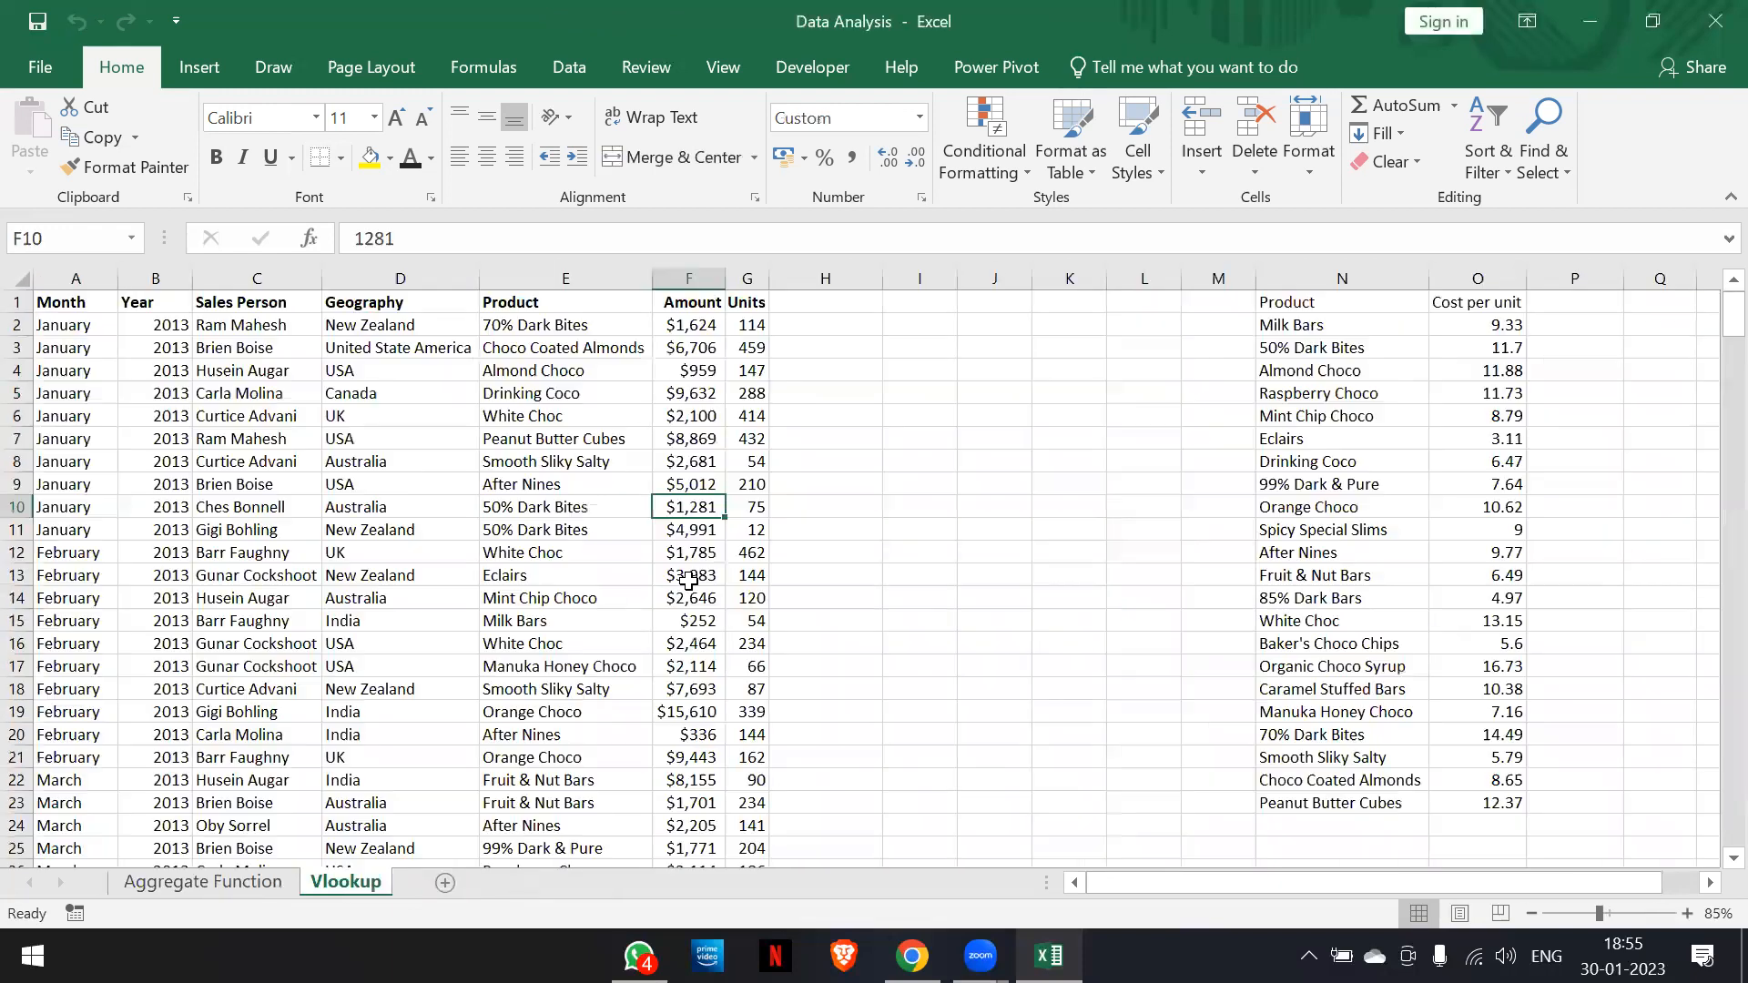
click(248, 878)
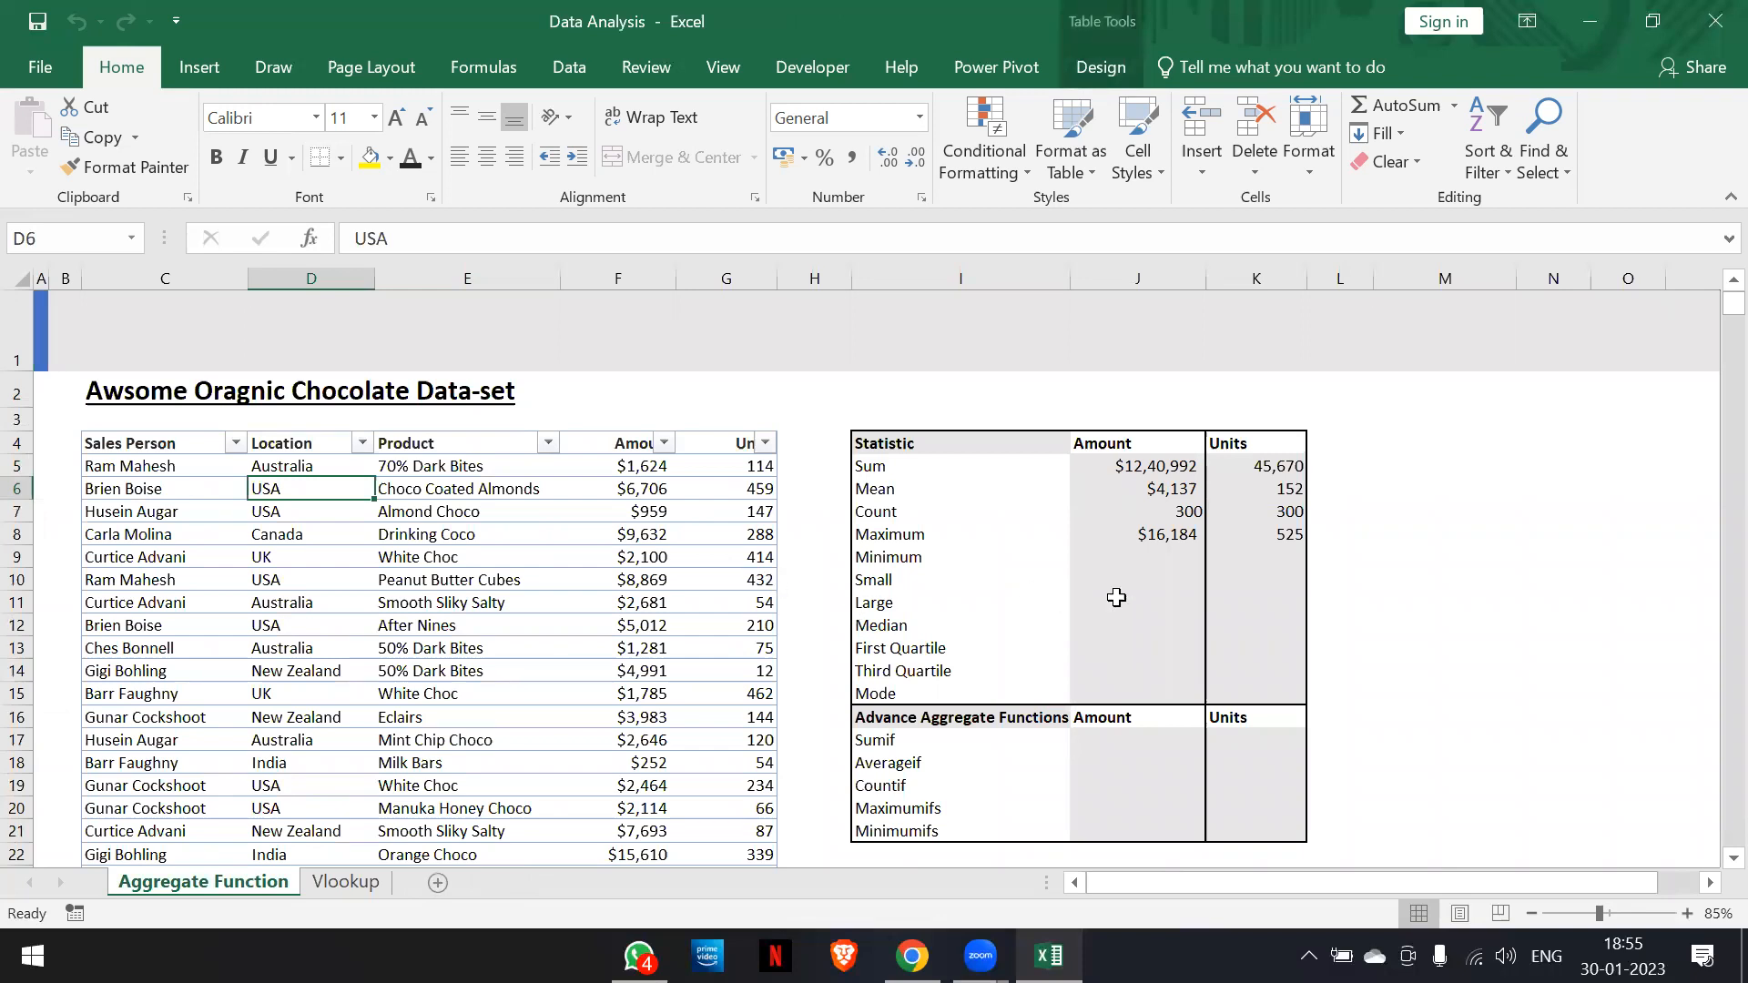
Find the minimum amount with =MIN(cds[Amount]) in J9 of the statistics table
click(1167, 563)
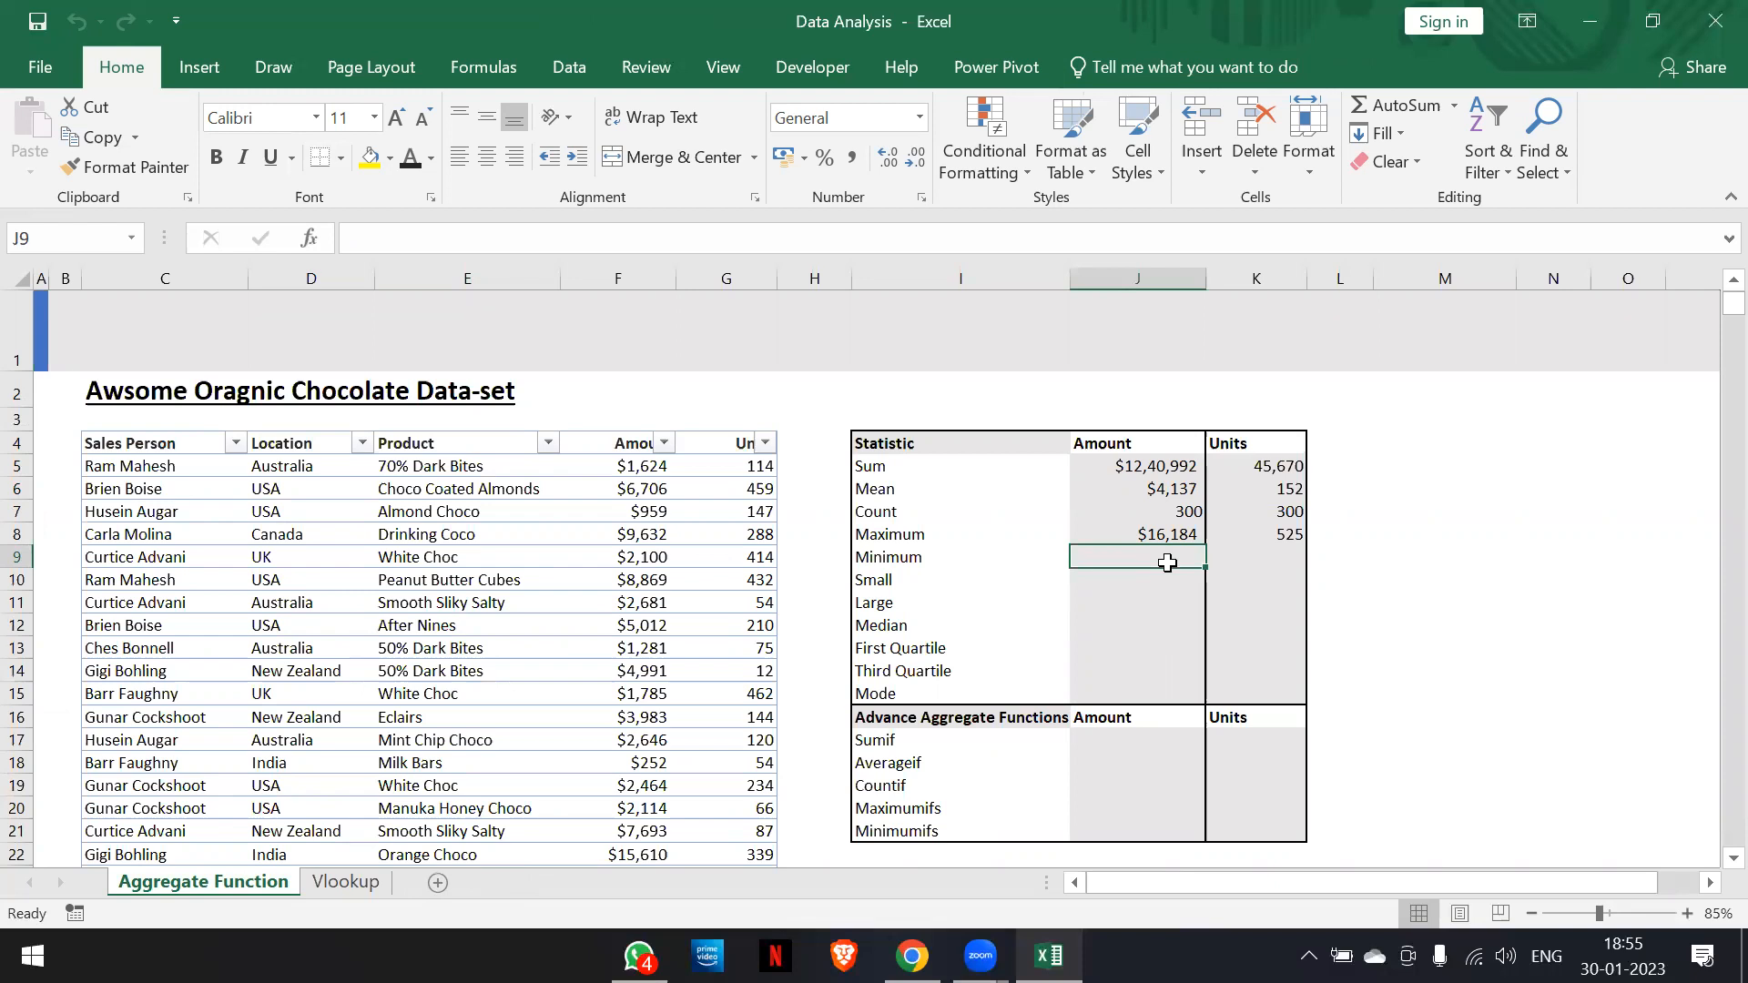
text(=min)
key(Tab)
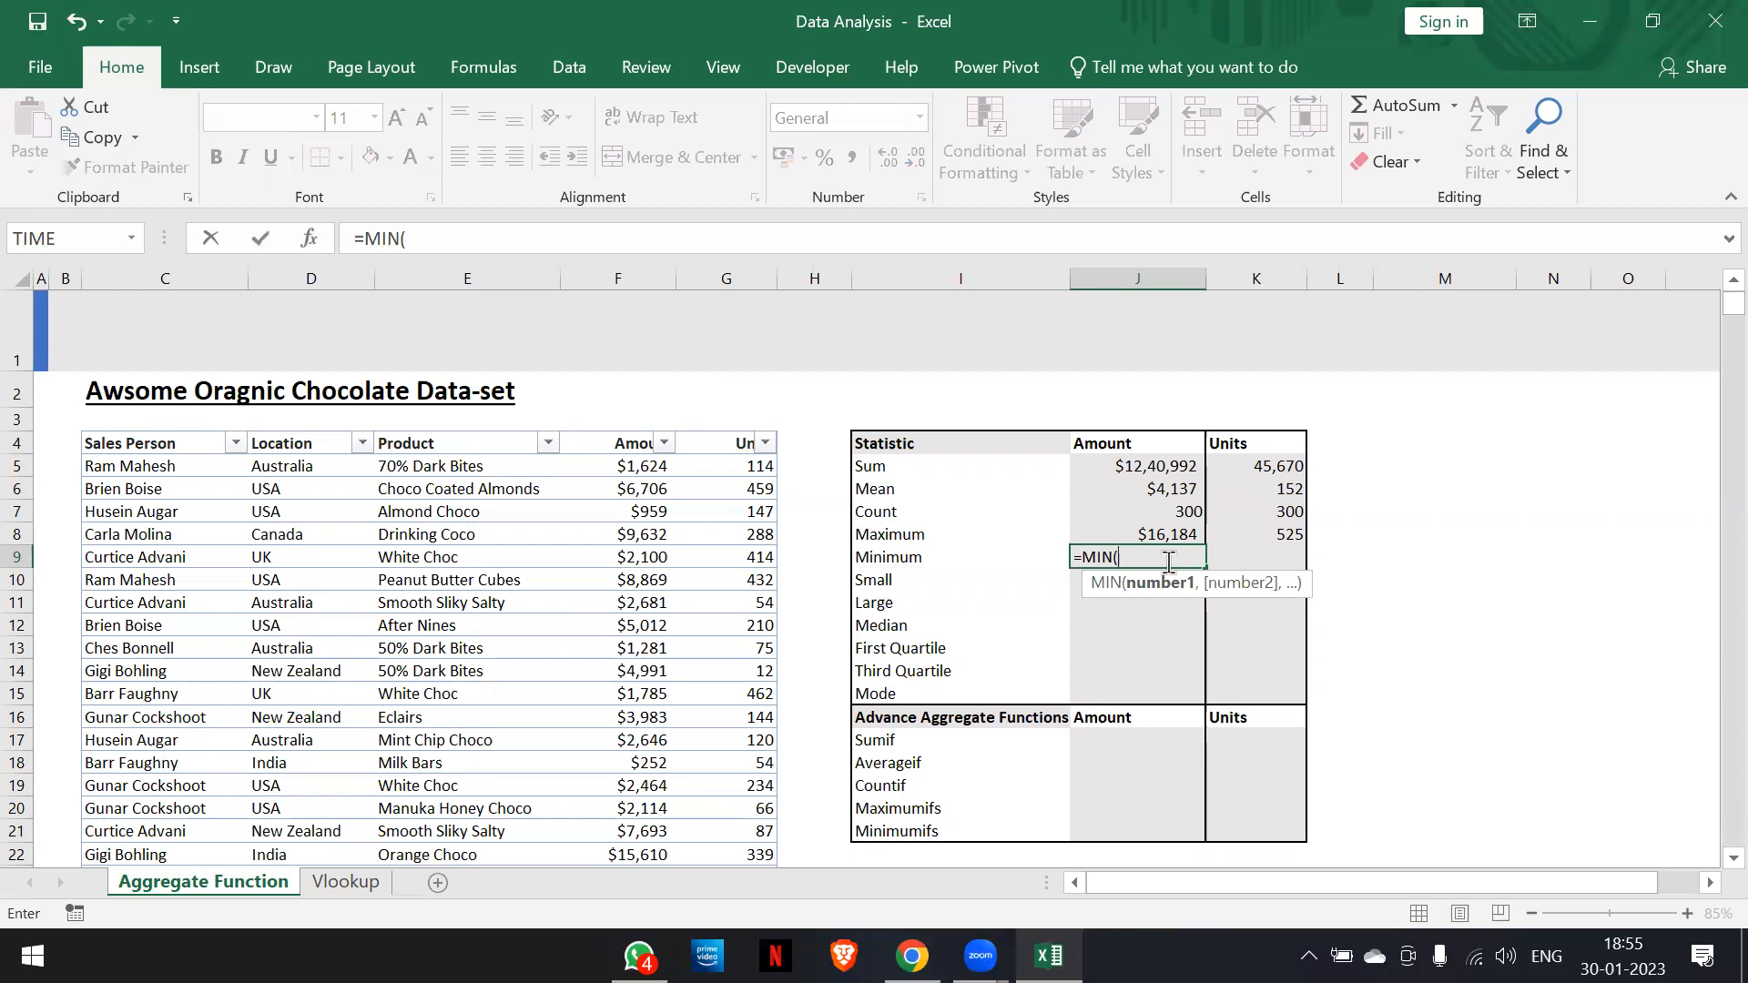
text(cds)
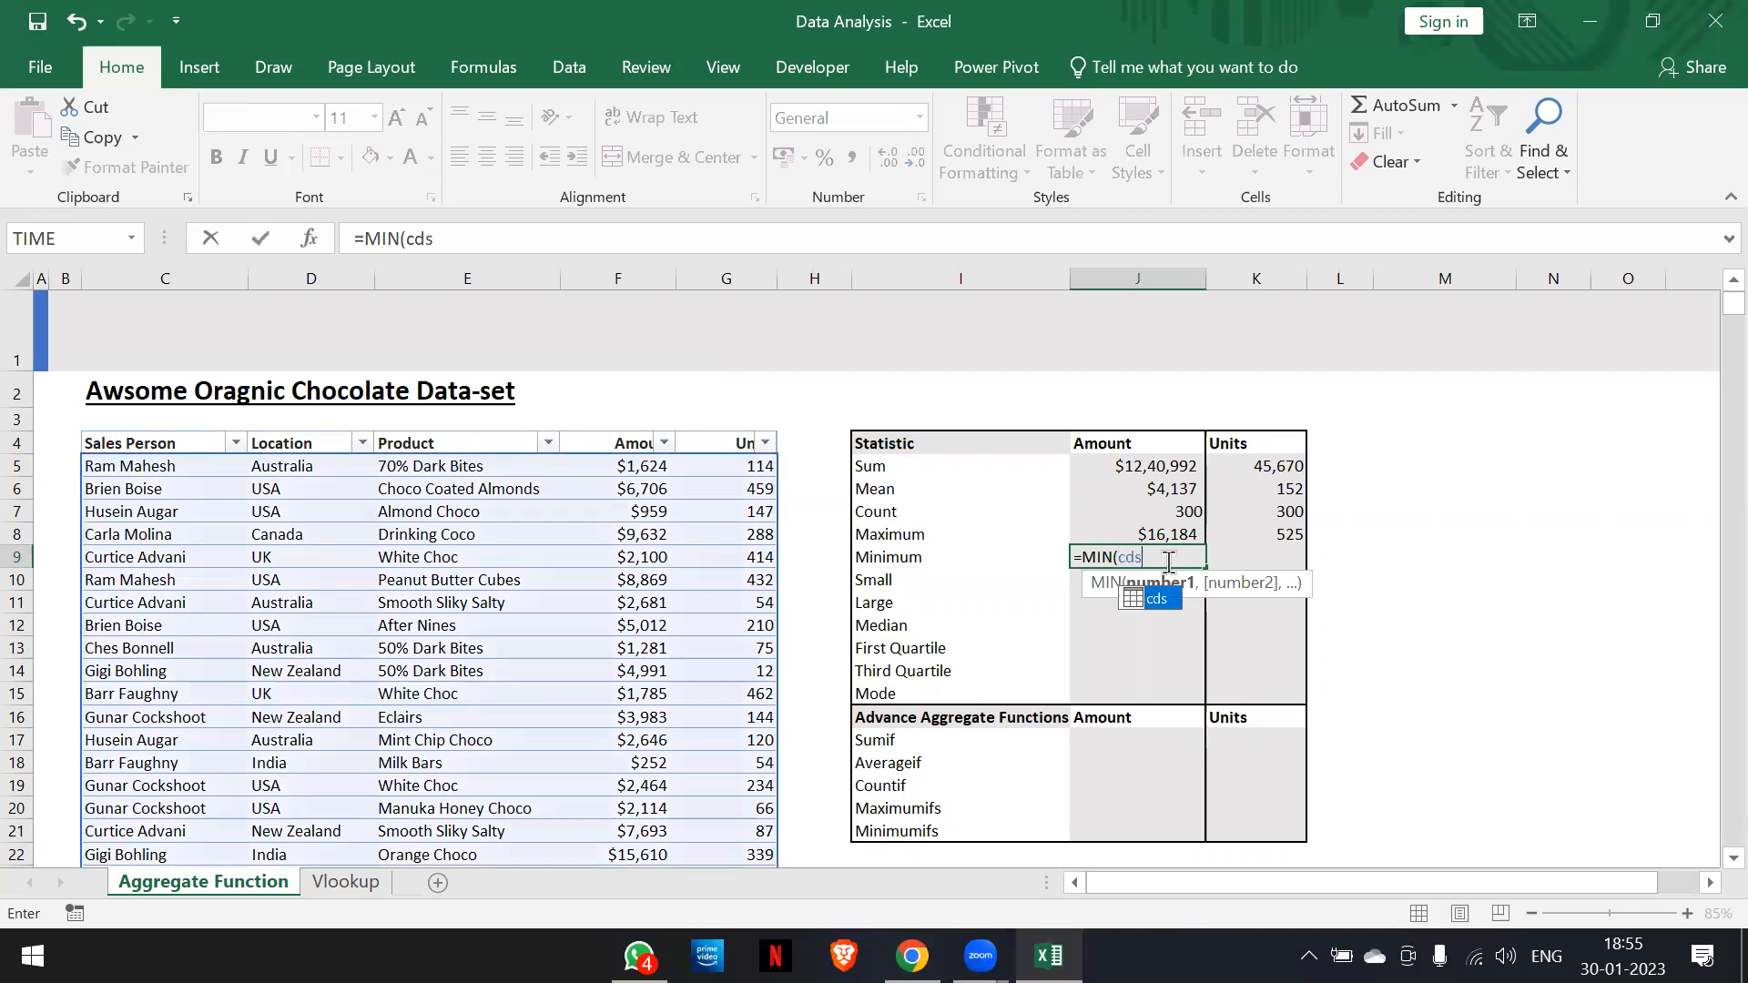
text([Amou)
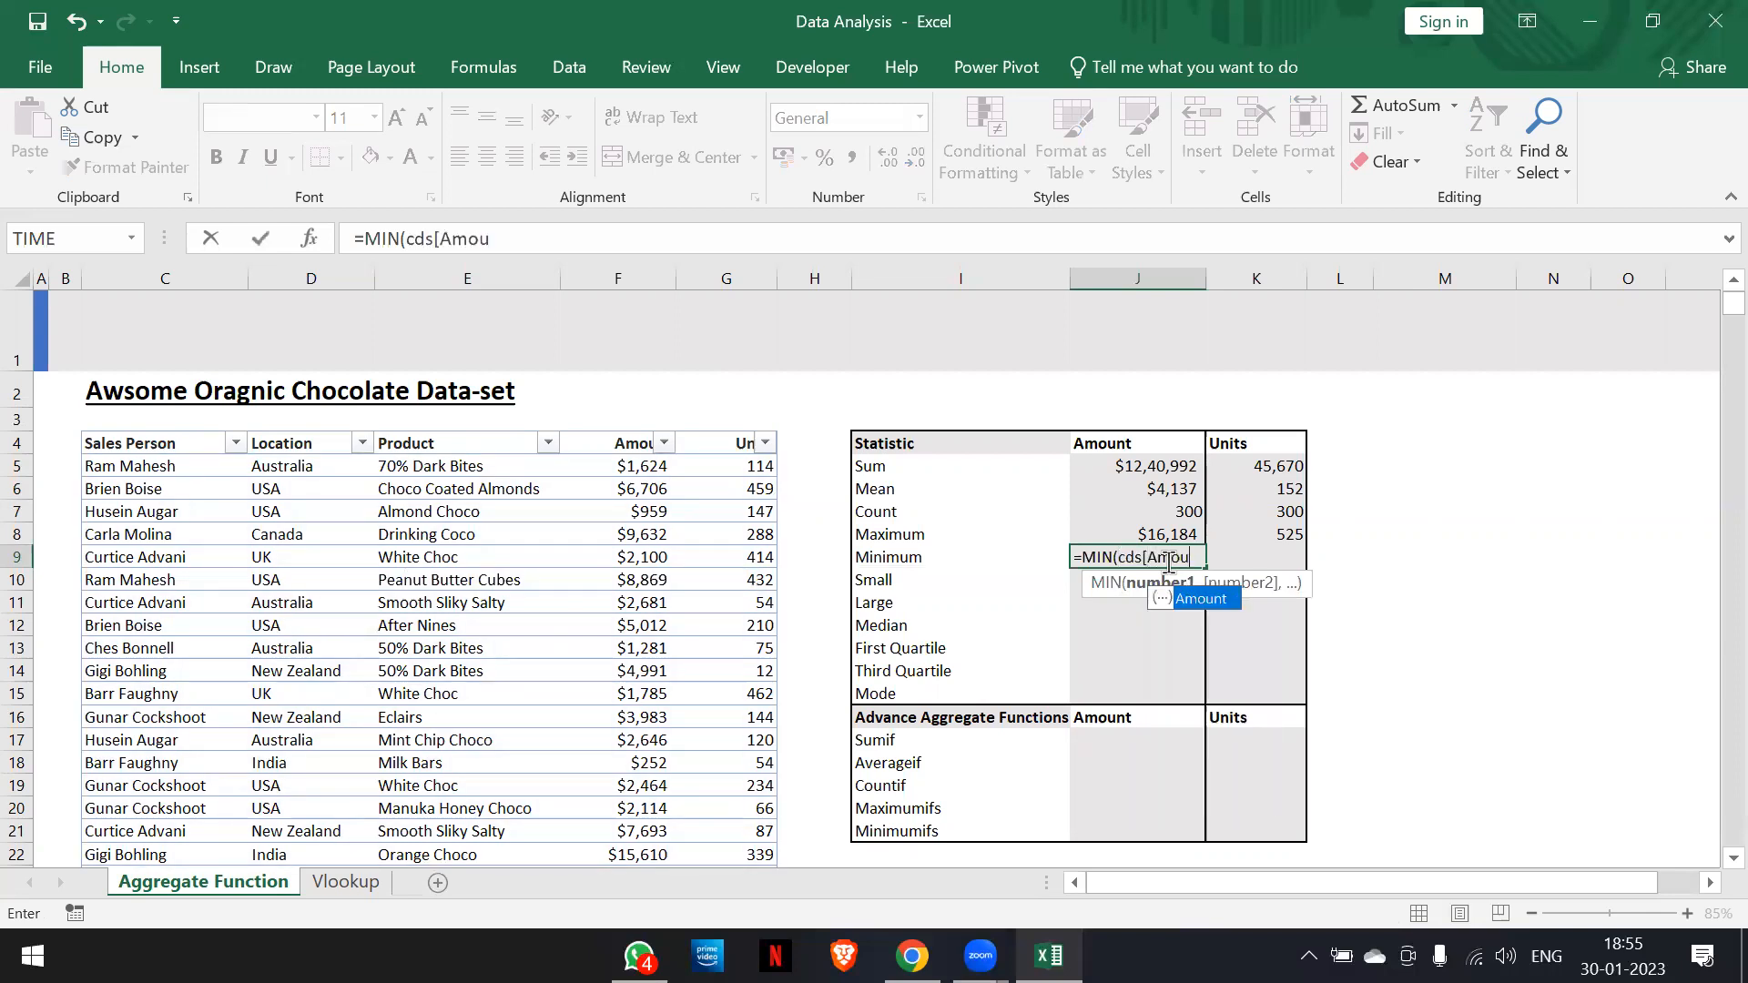
text(unt]))
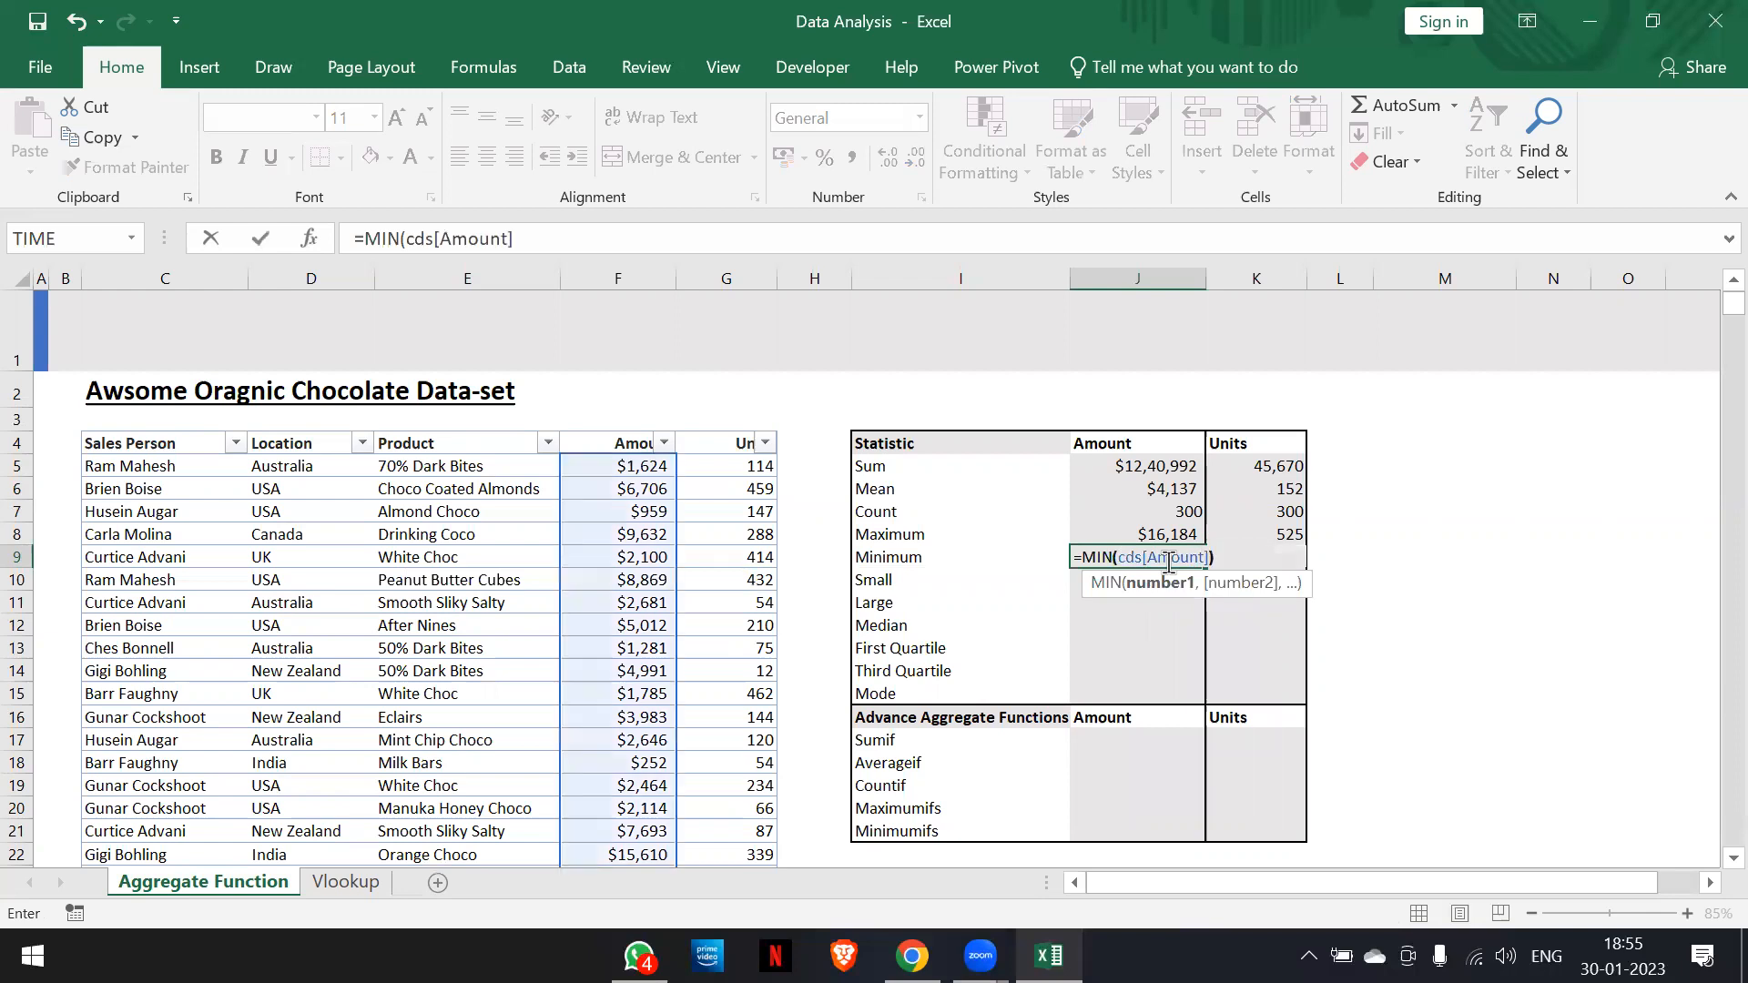
key(Return)
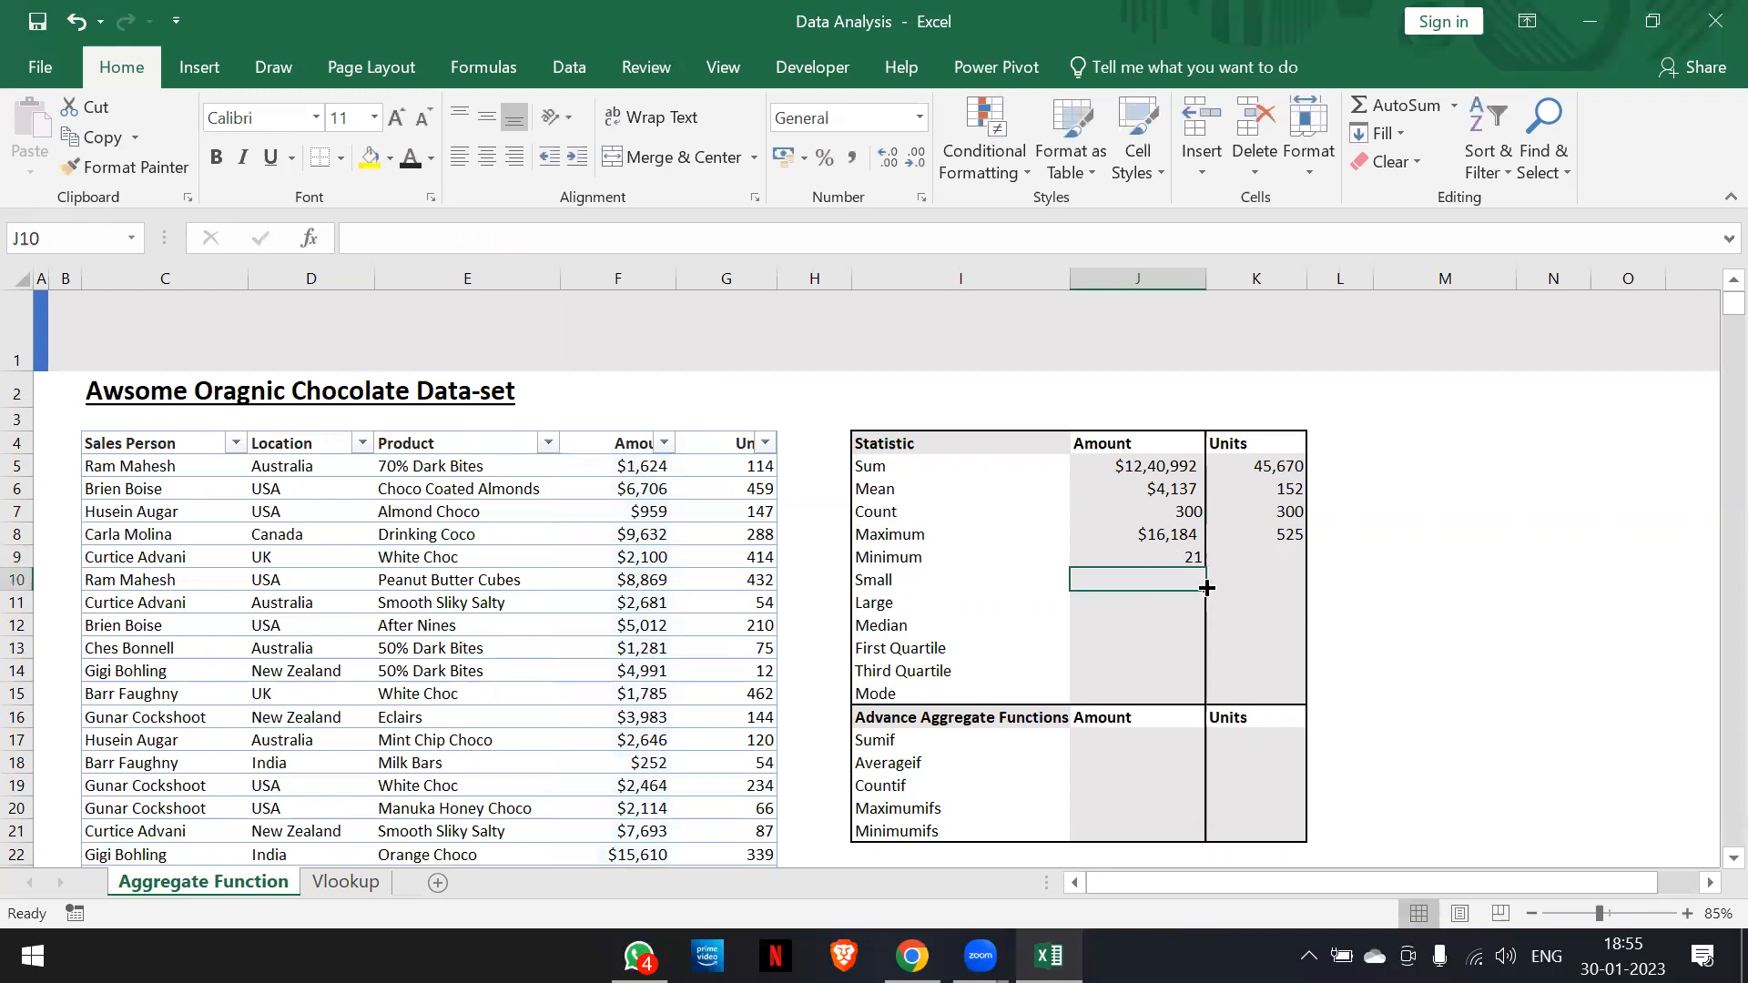
Calculate the minimum Units in cell K9 with the formula =MIN(cds[Units])
click(1149, 556)
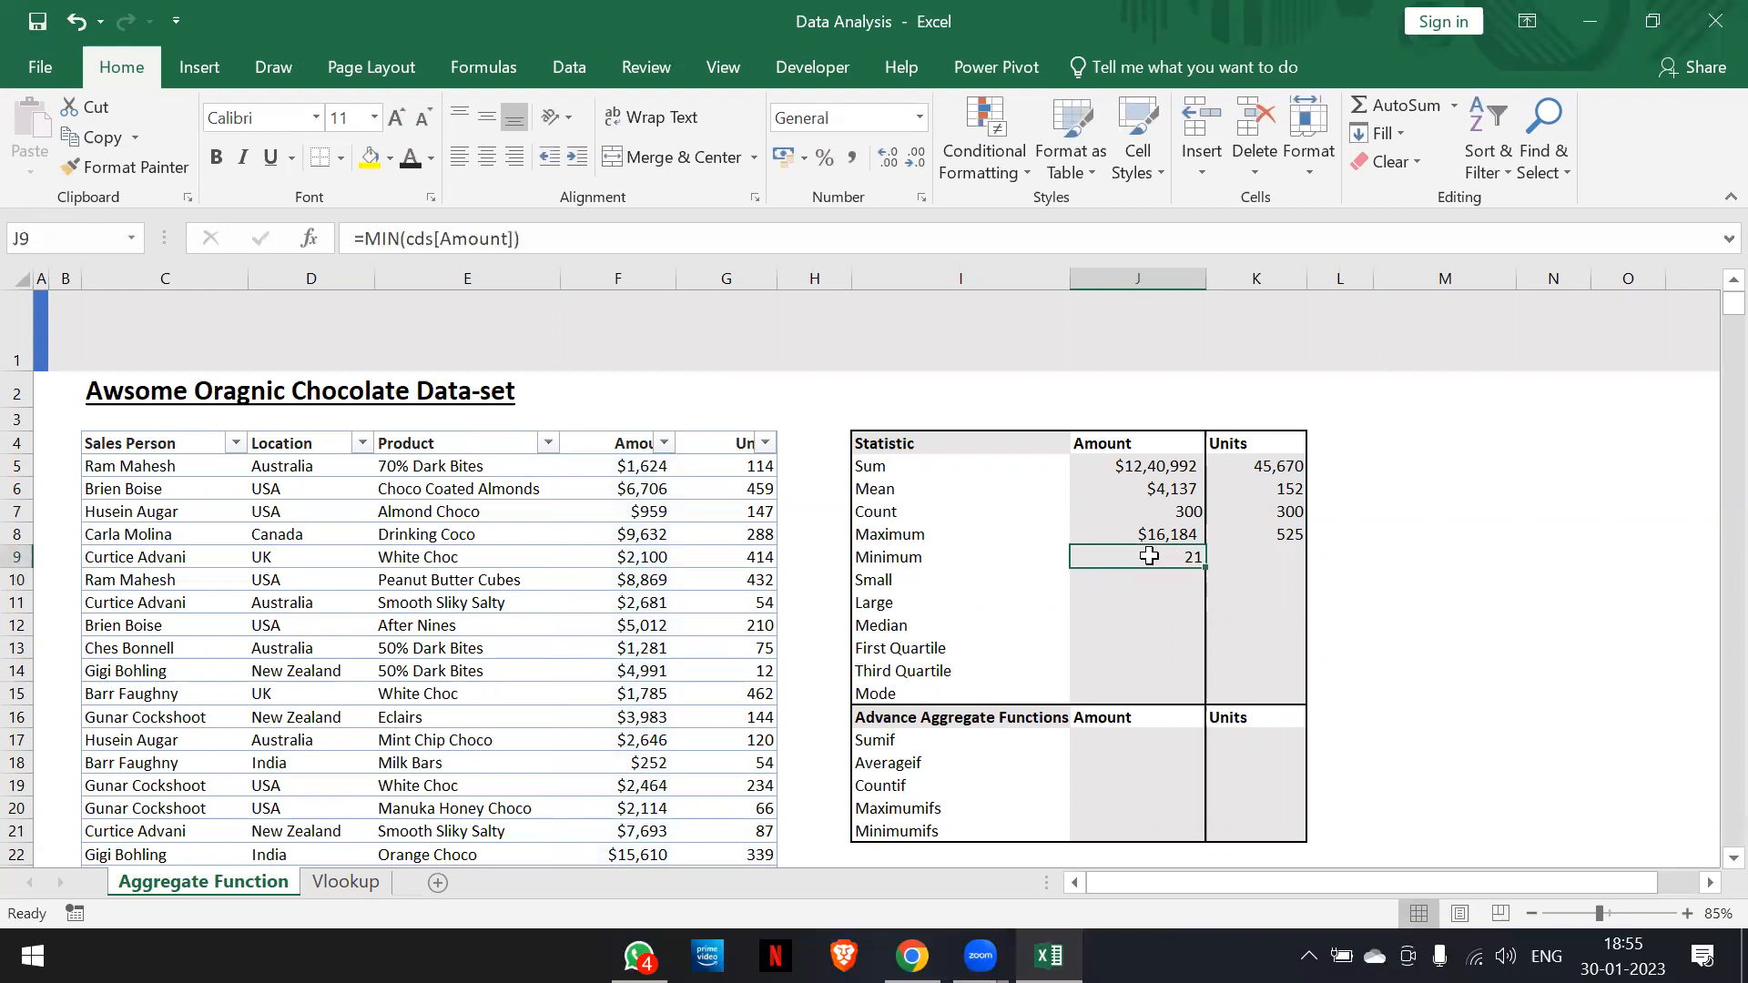
key(Right)
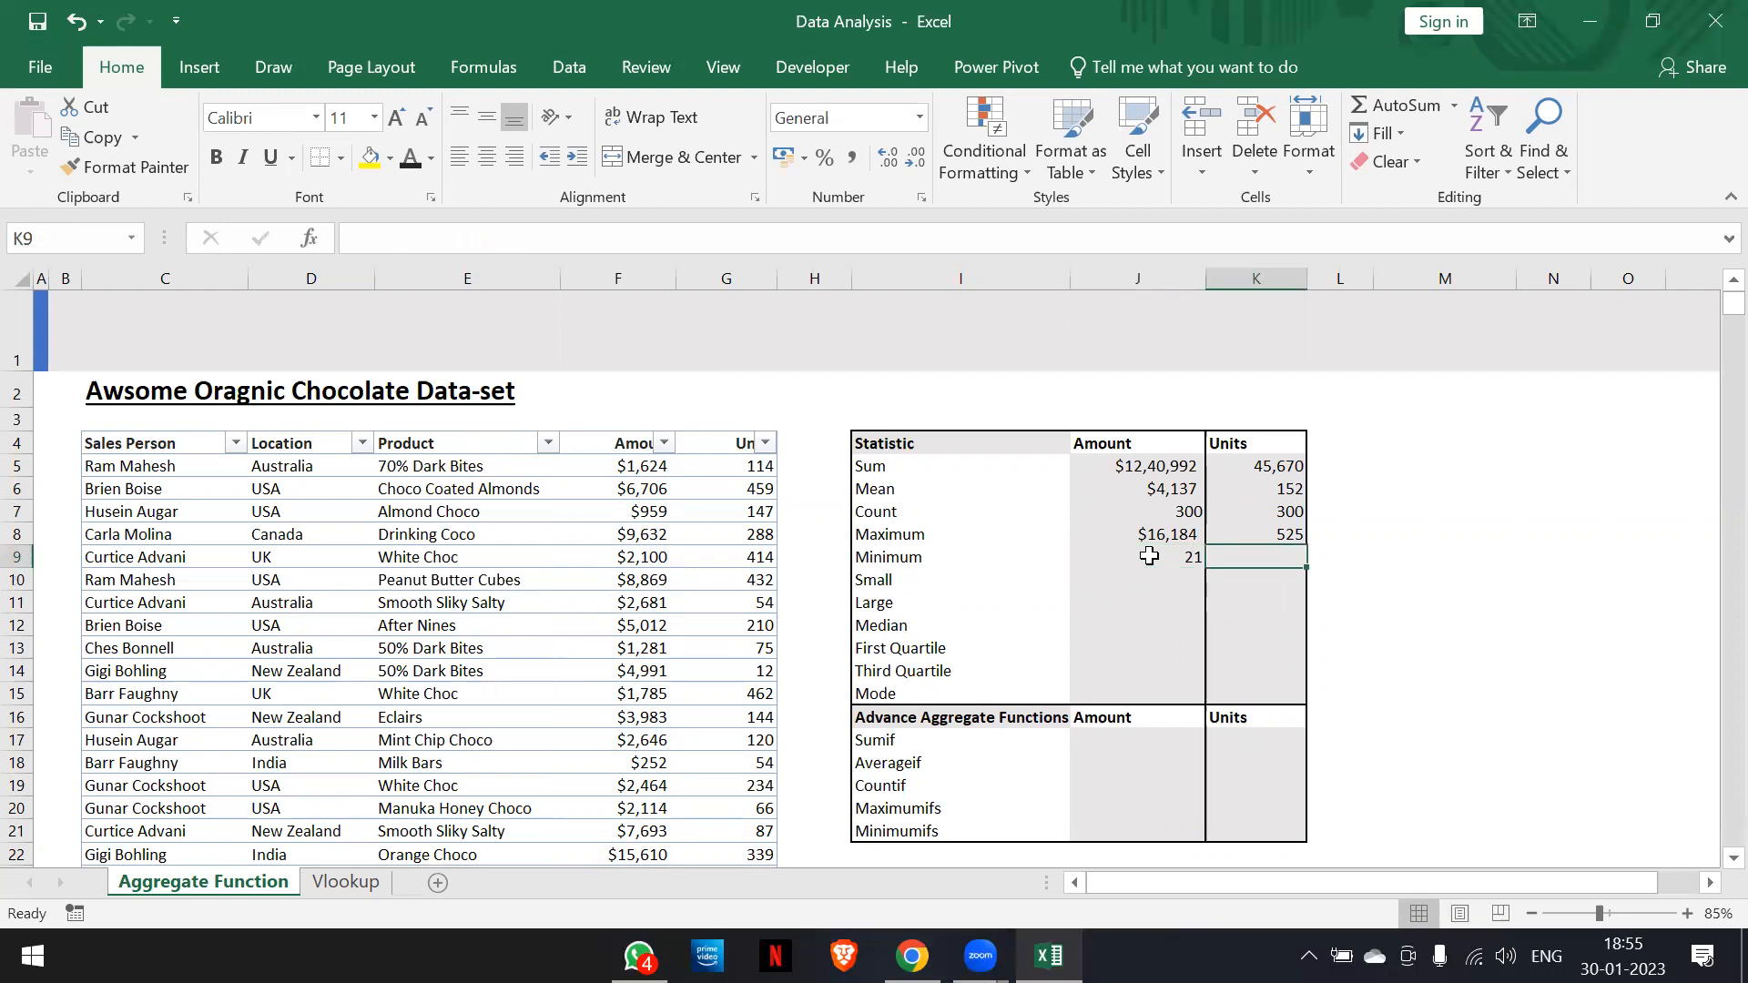
click(1149, 555)
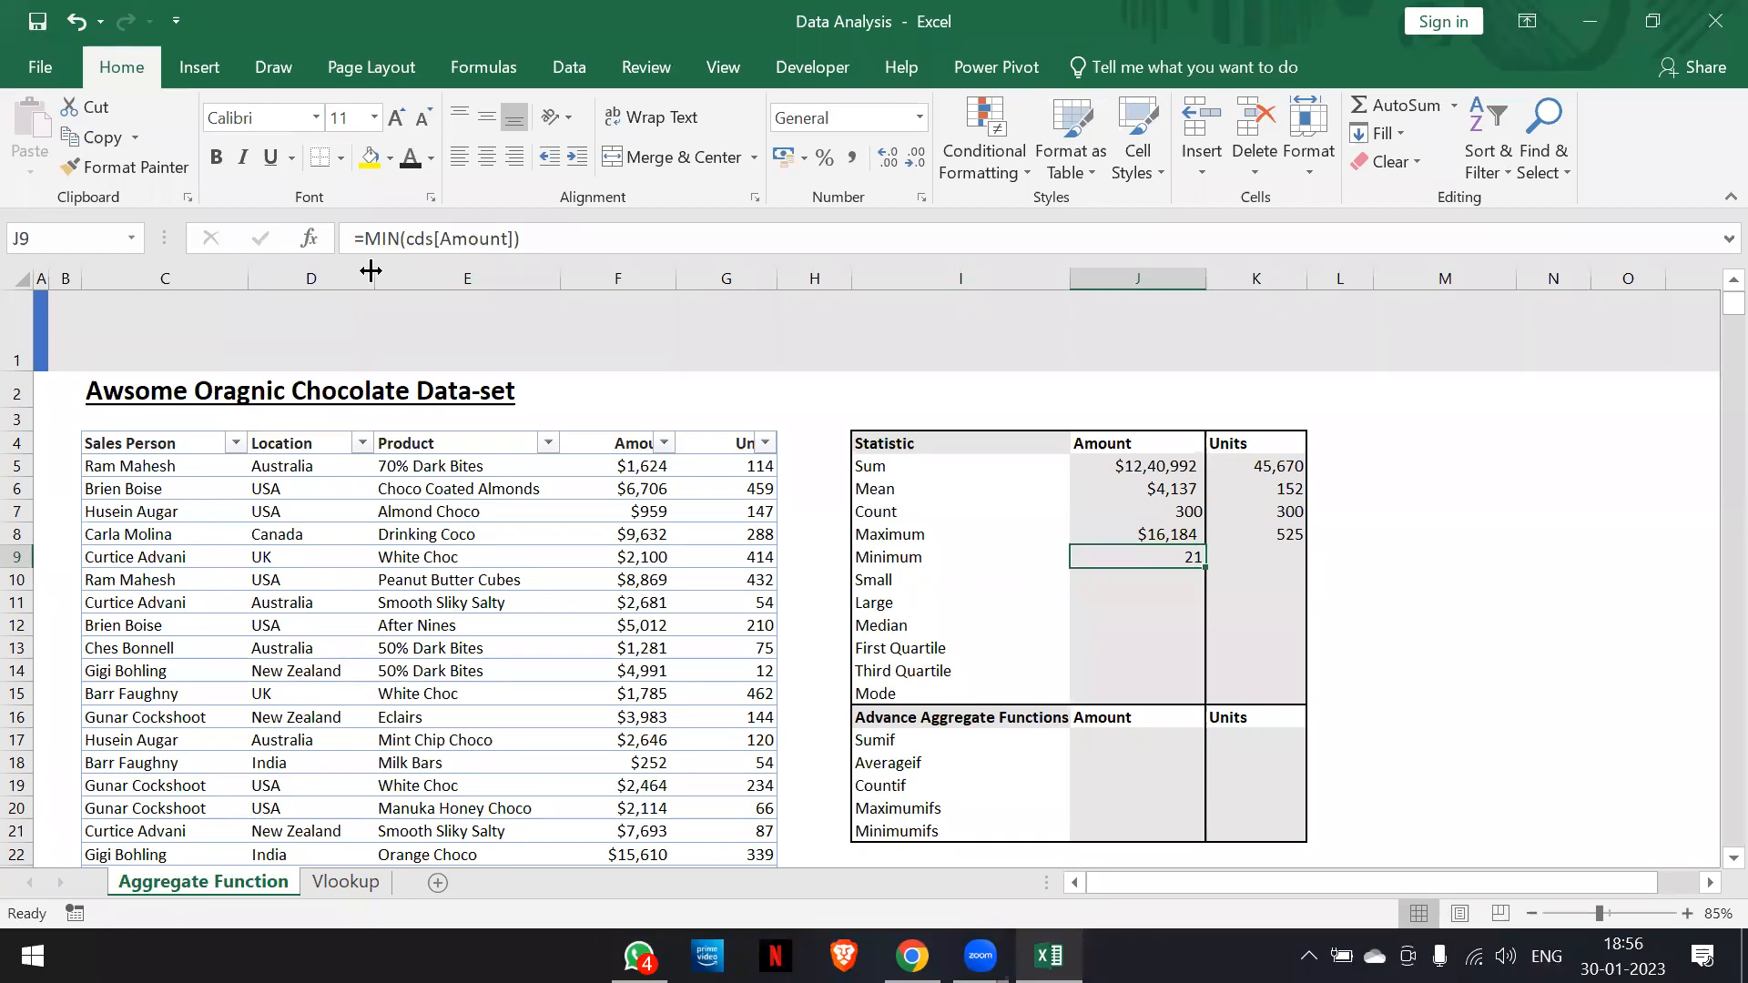
key(Right)
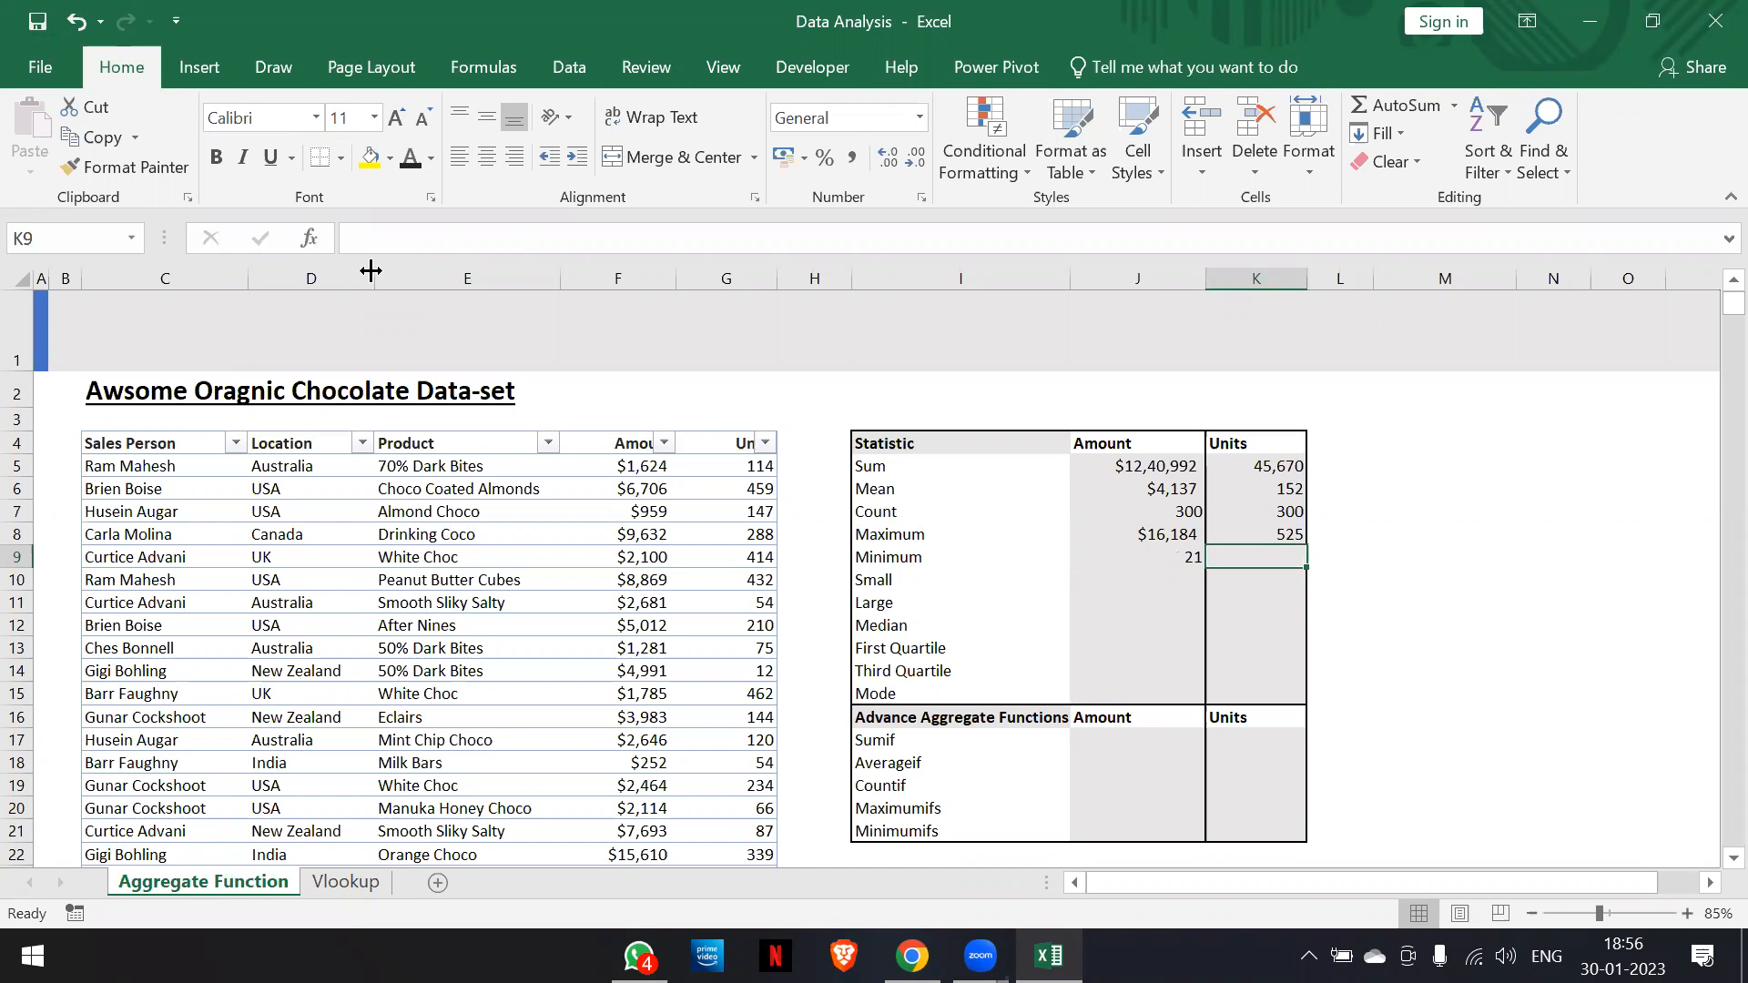
text(=min)
key(Tab)
text(cds)
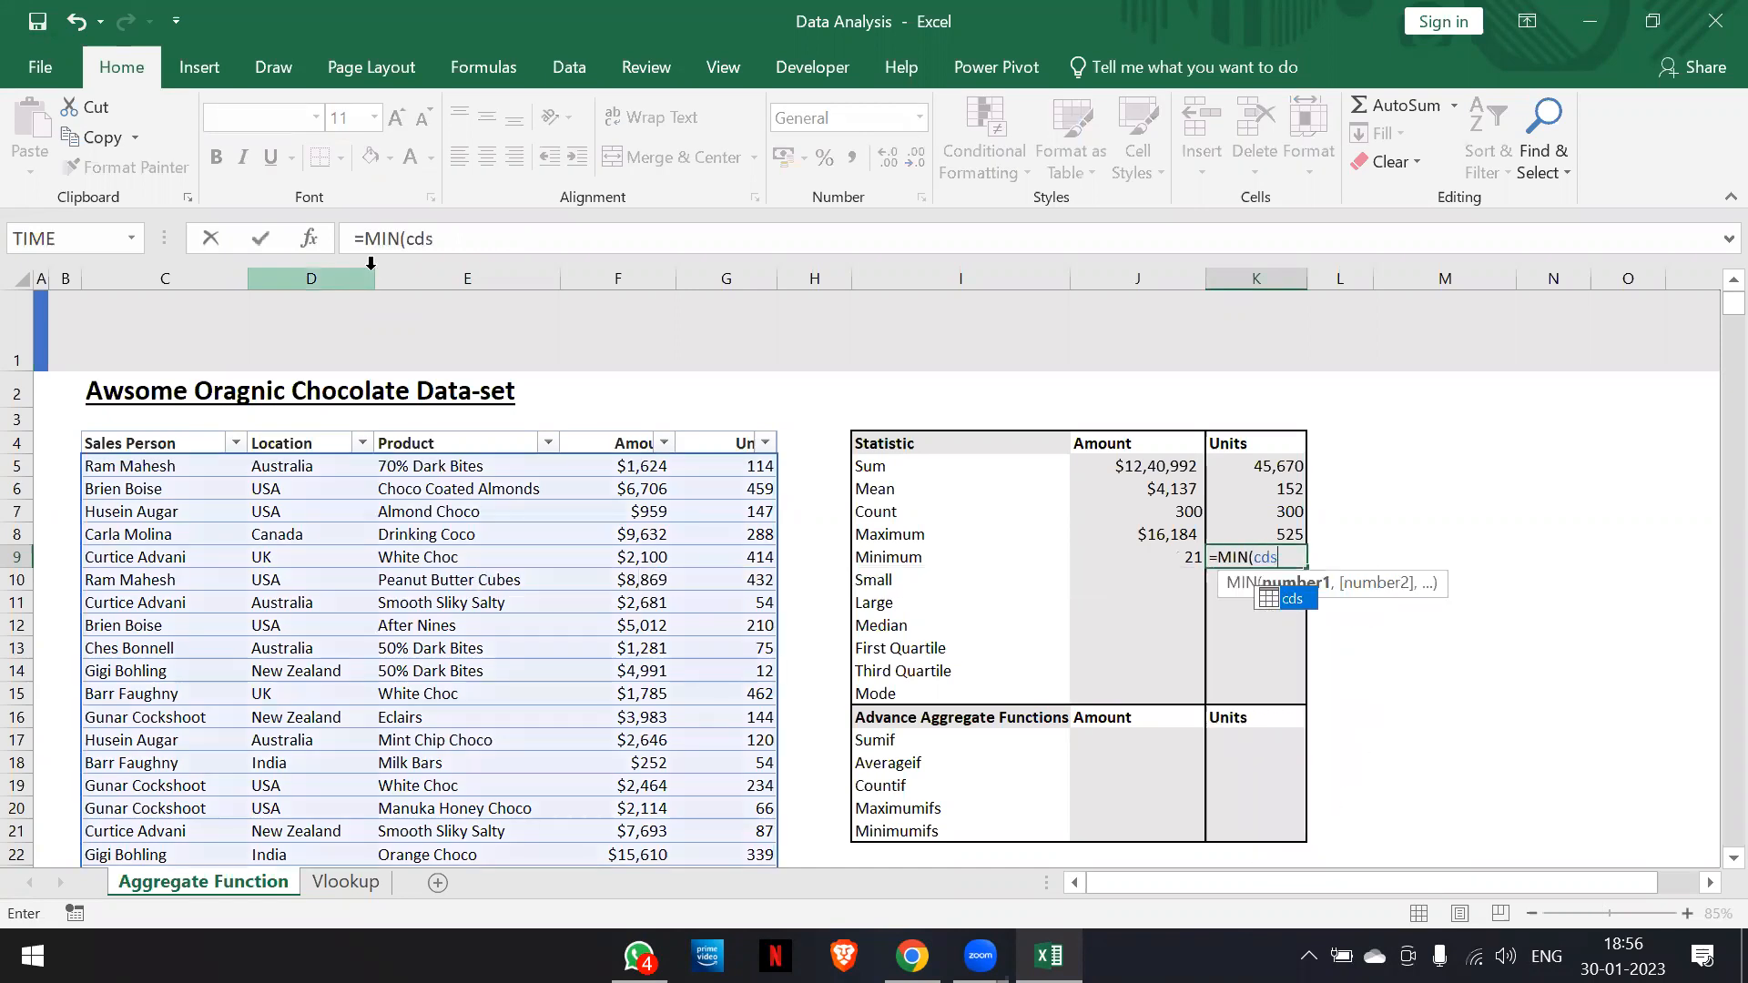
text([Units)
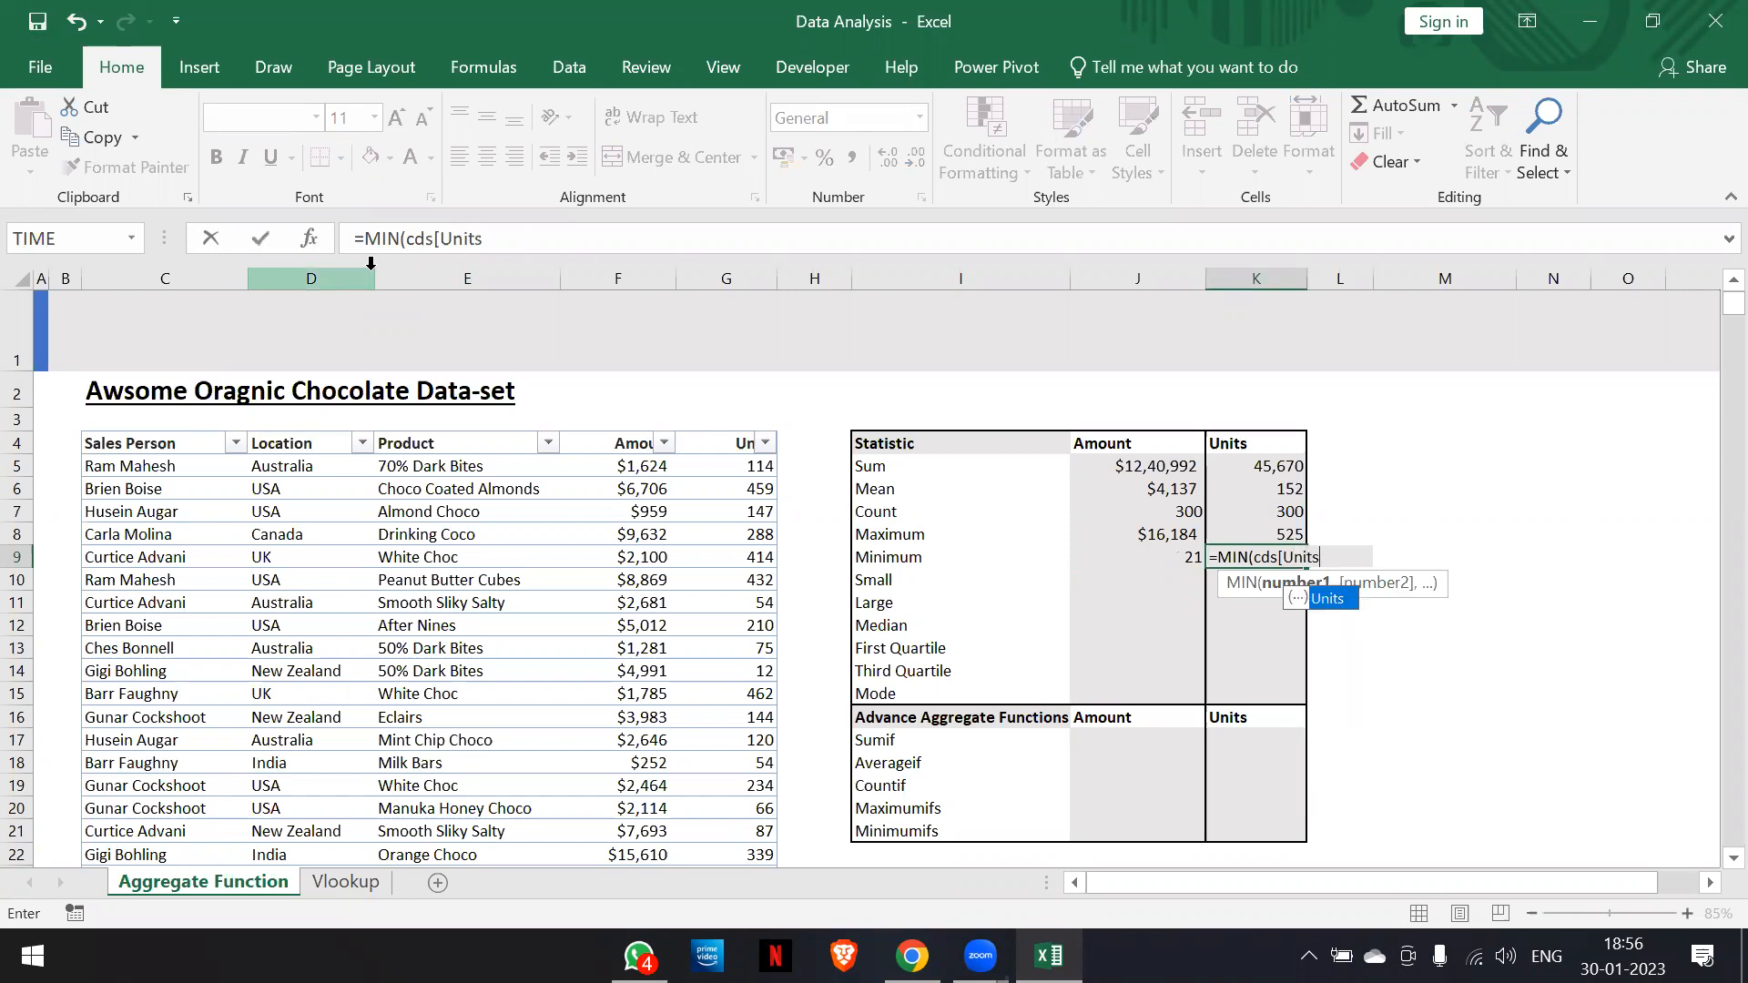
text(]))
key(ctrl+Return)
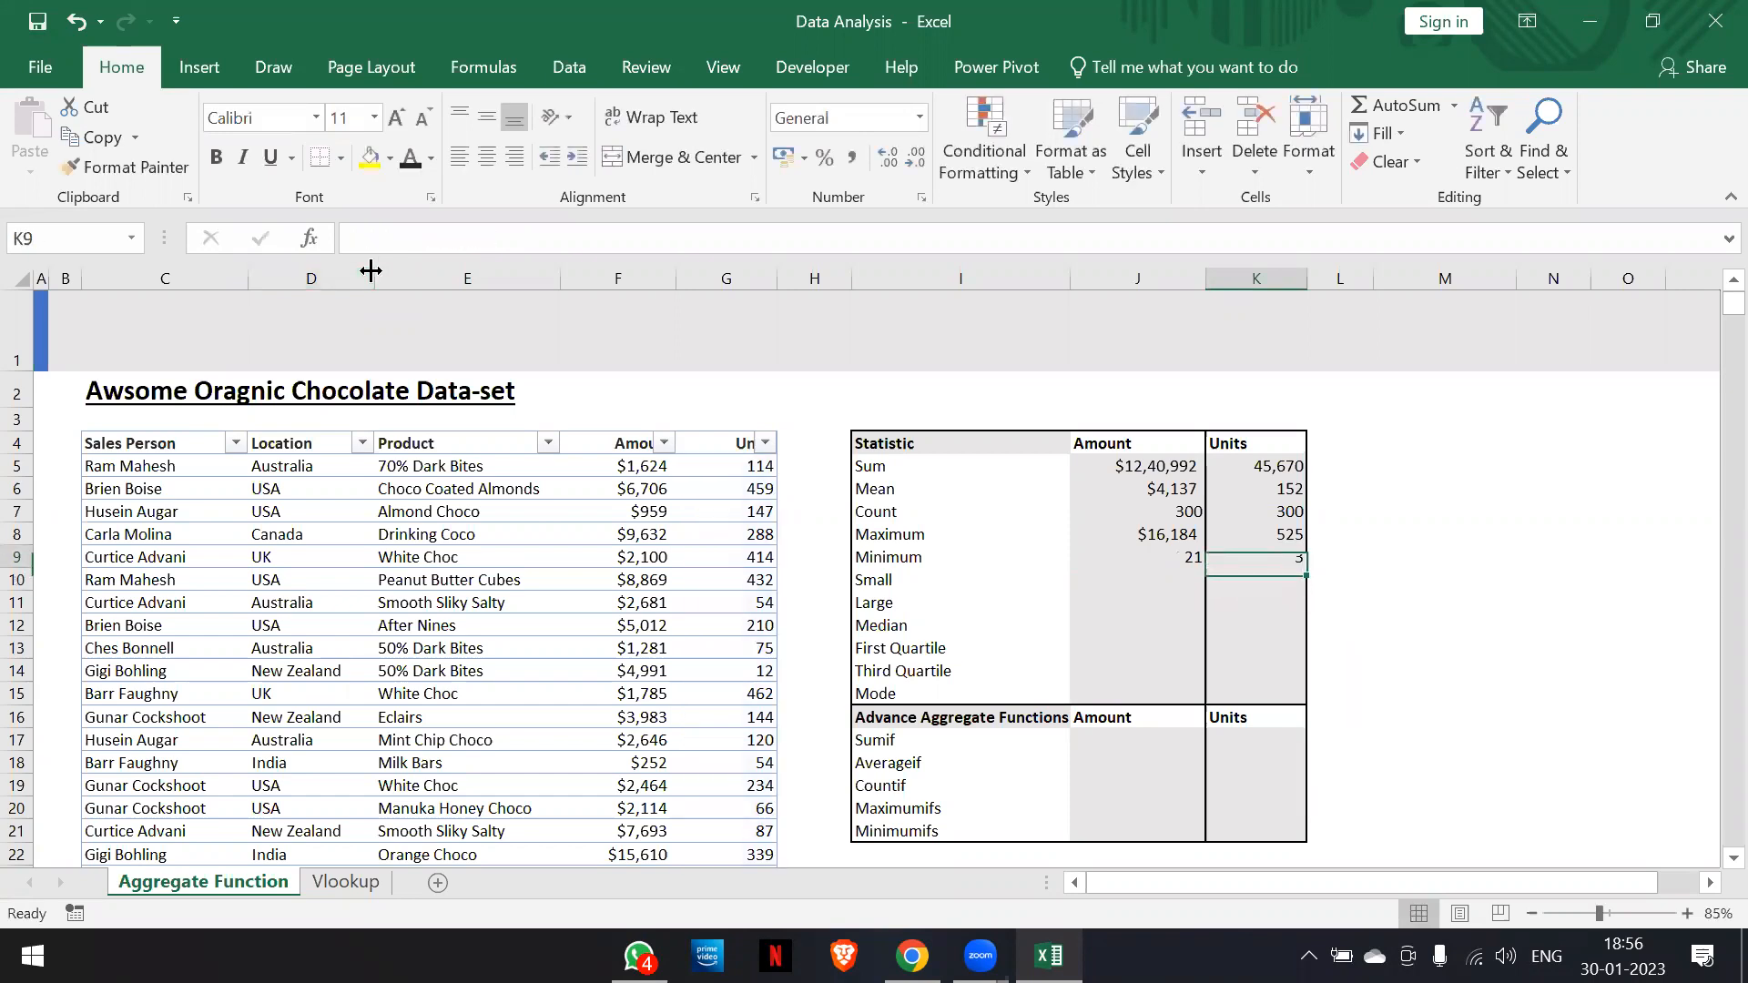
key(Down)
key(Up)
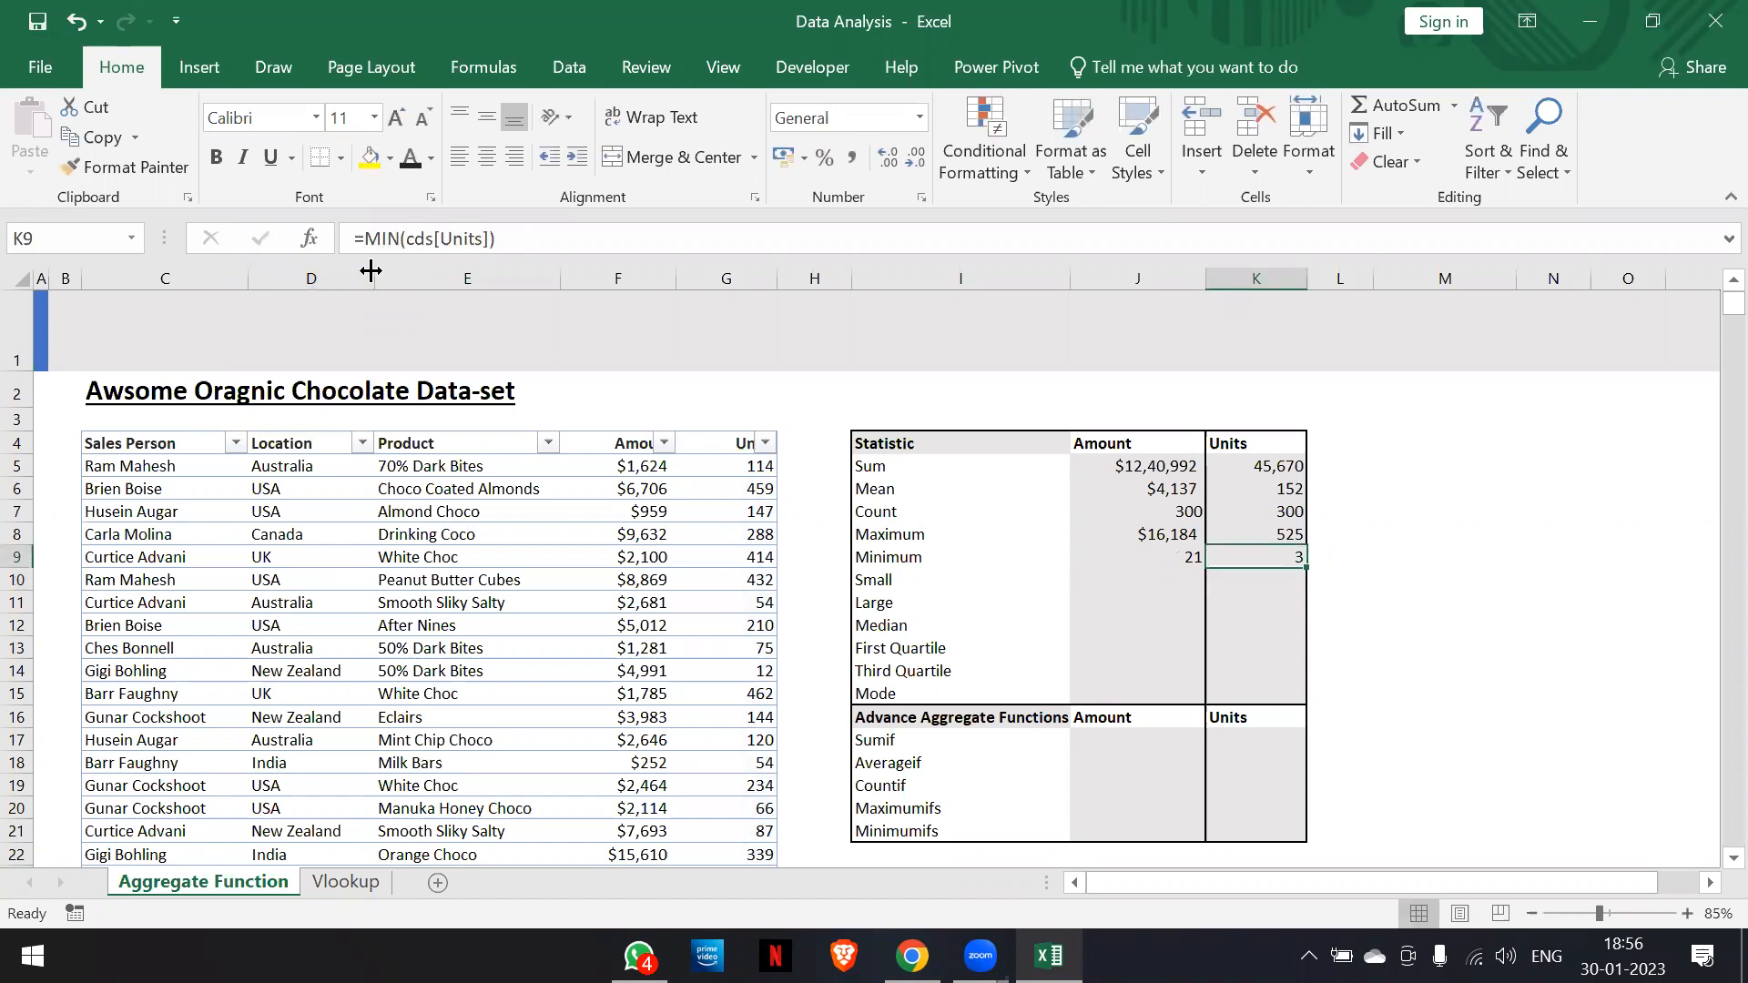
key(Up)
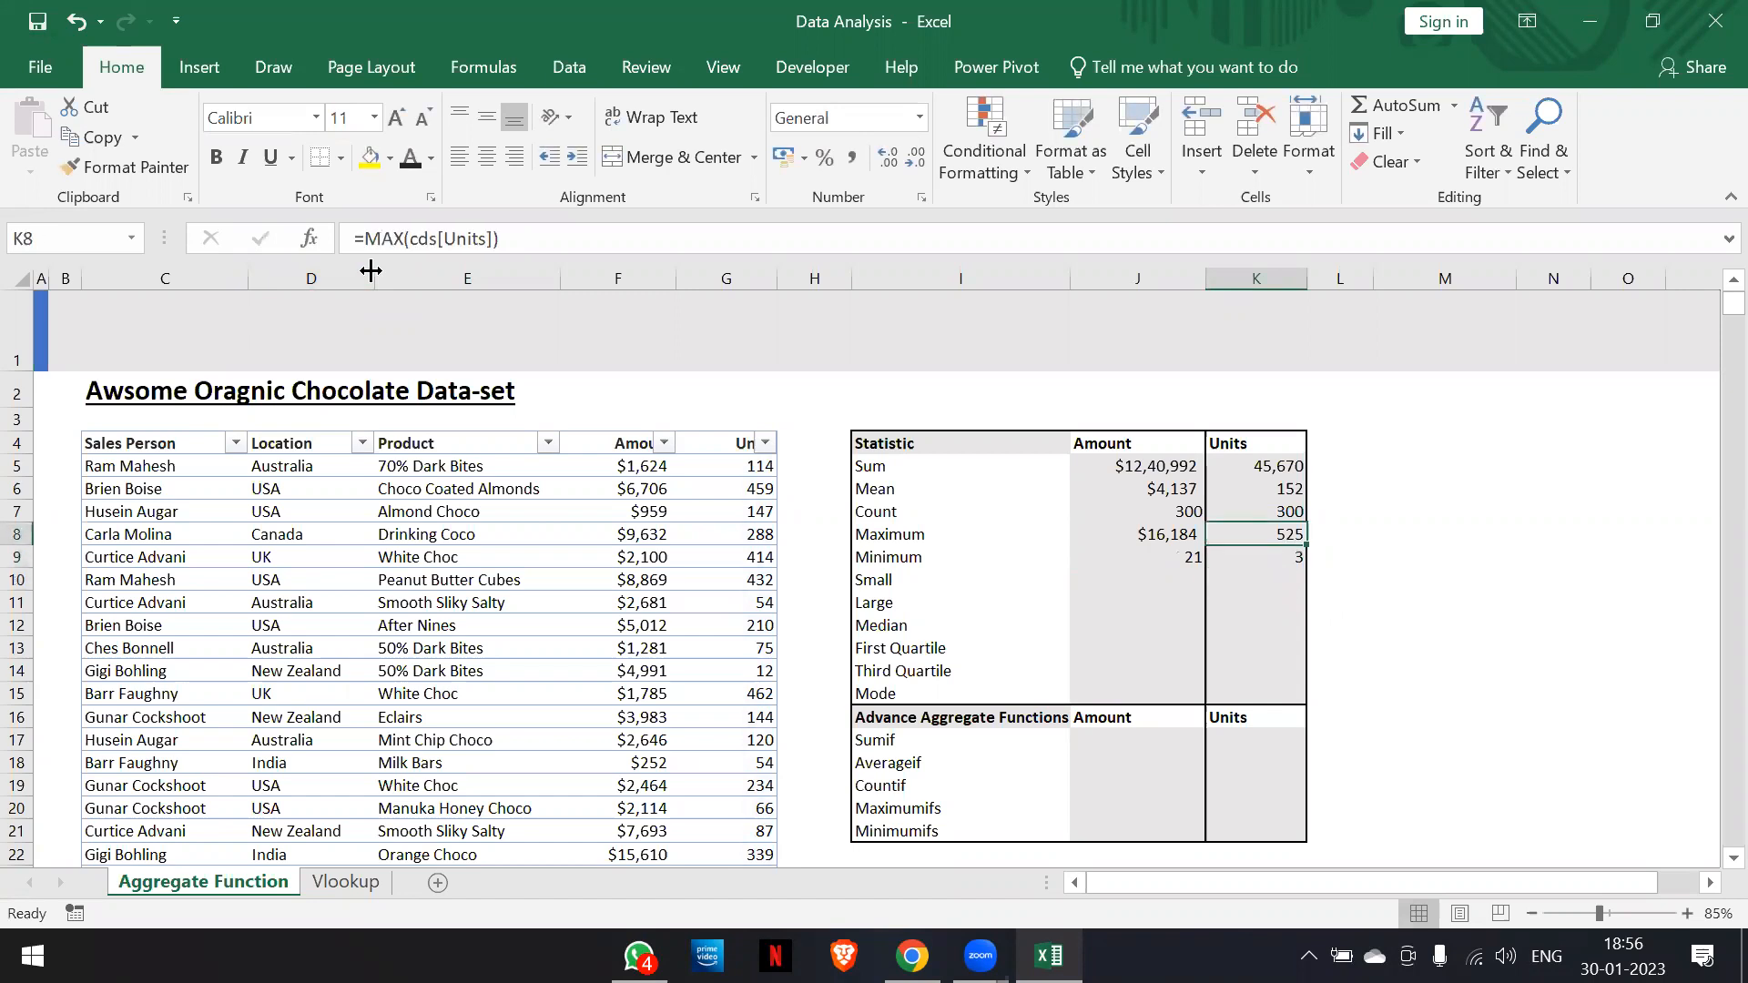
key(Left)
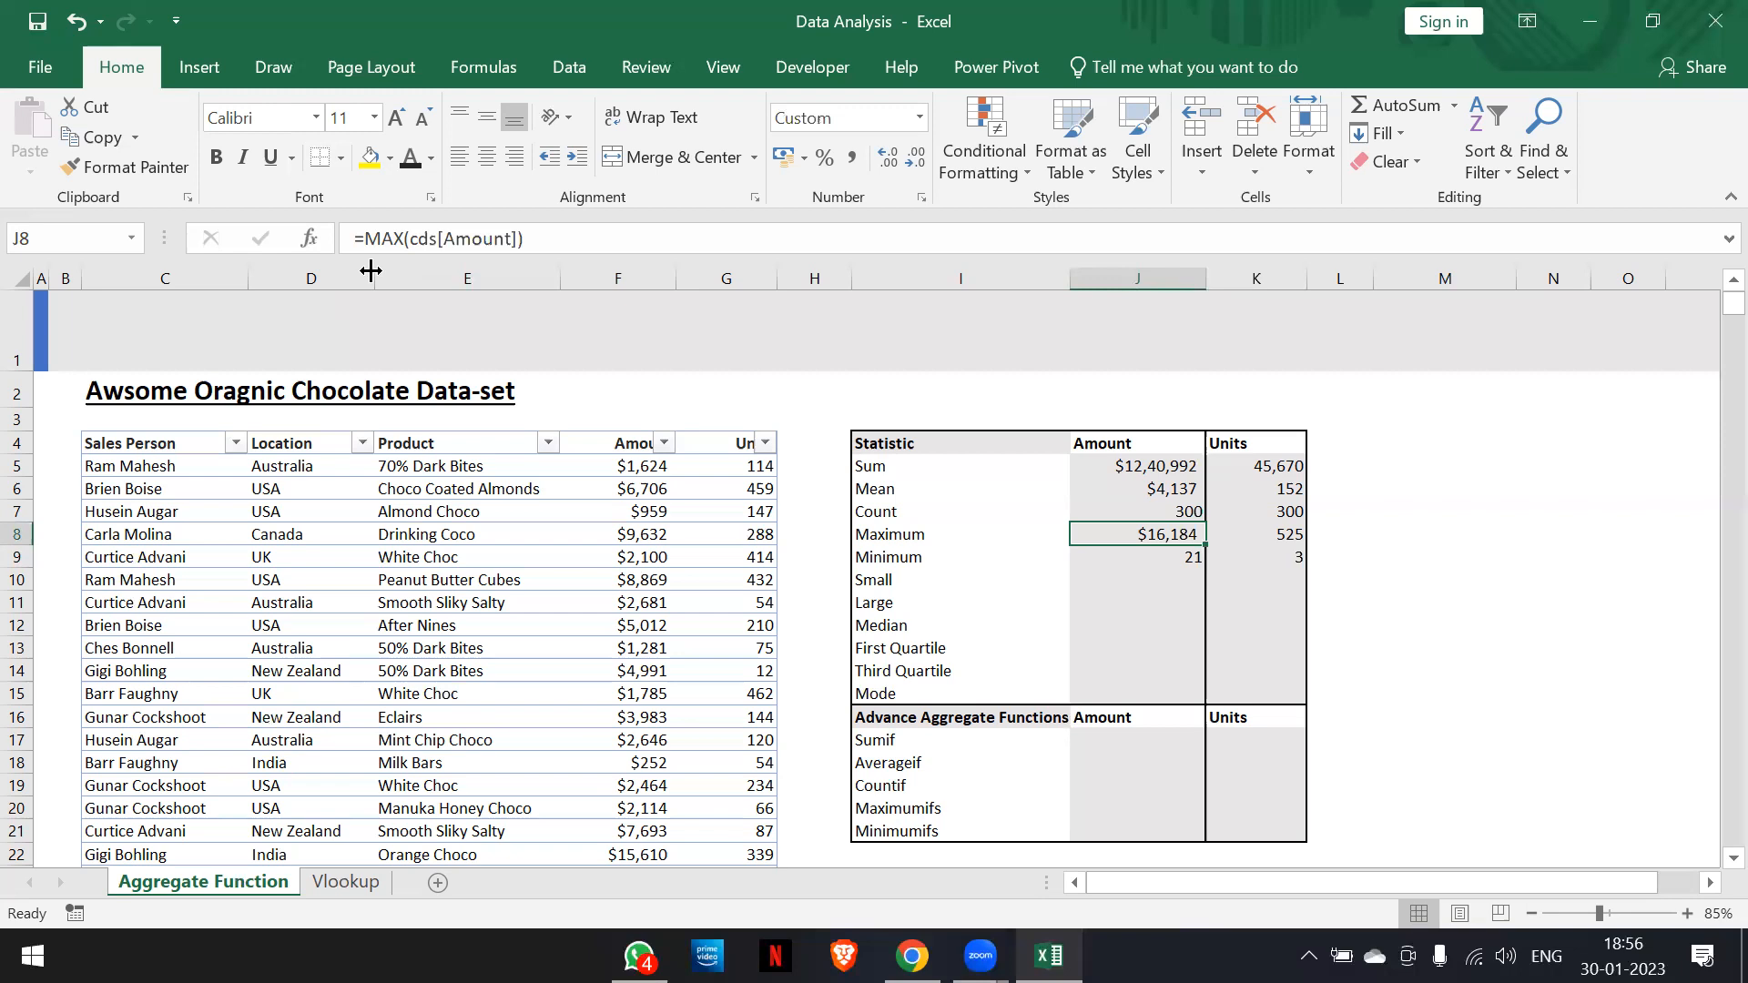
key(Down)
key(Down)
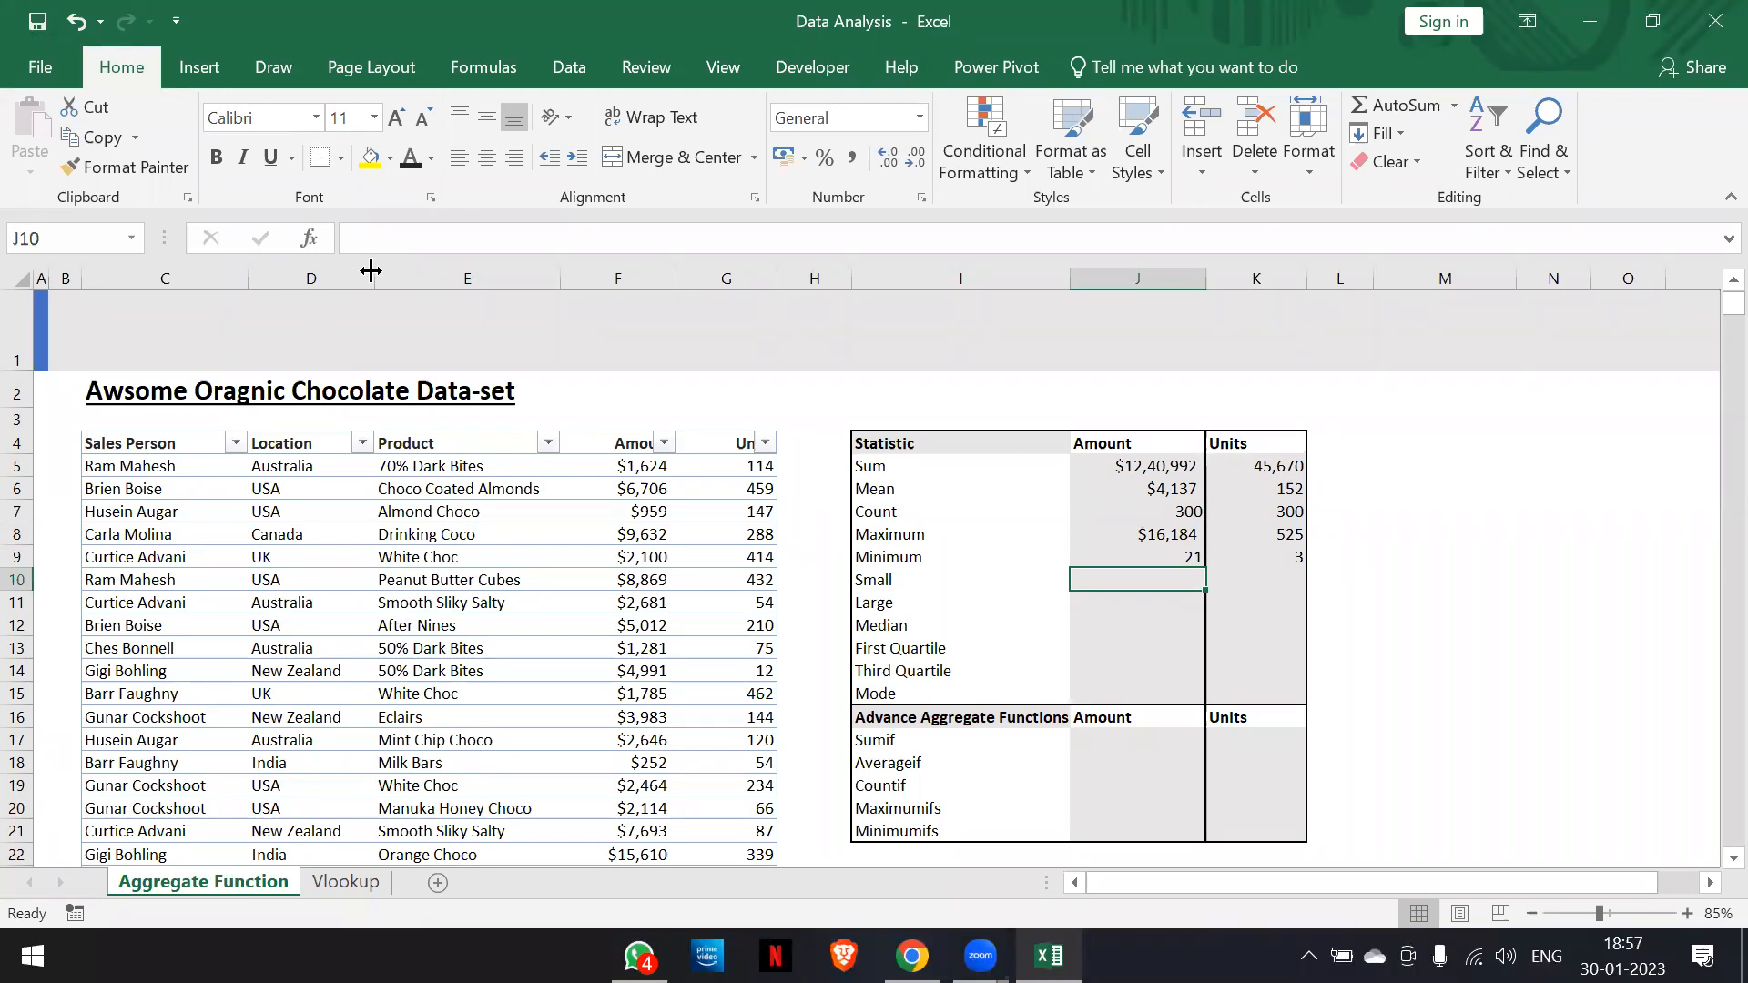
key(Left)
key(Right)
key(Left)
key(Right)
key(Left)
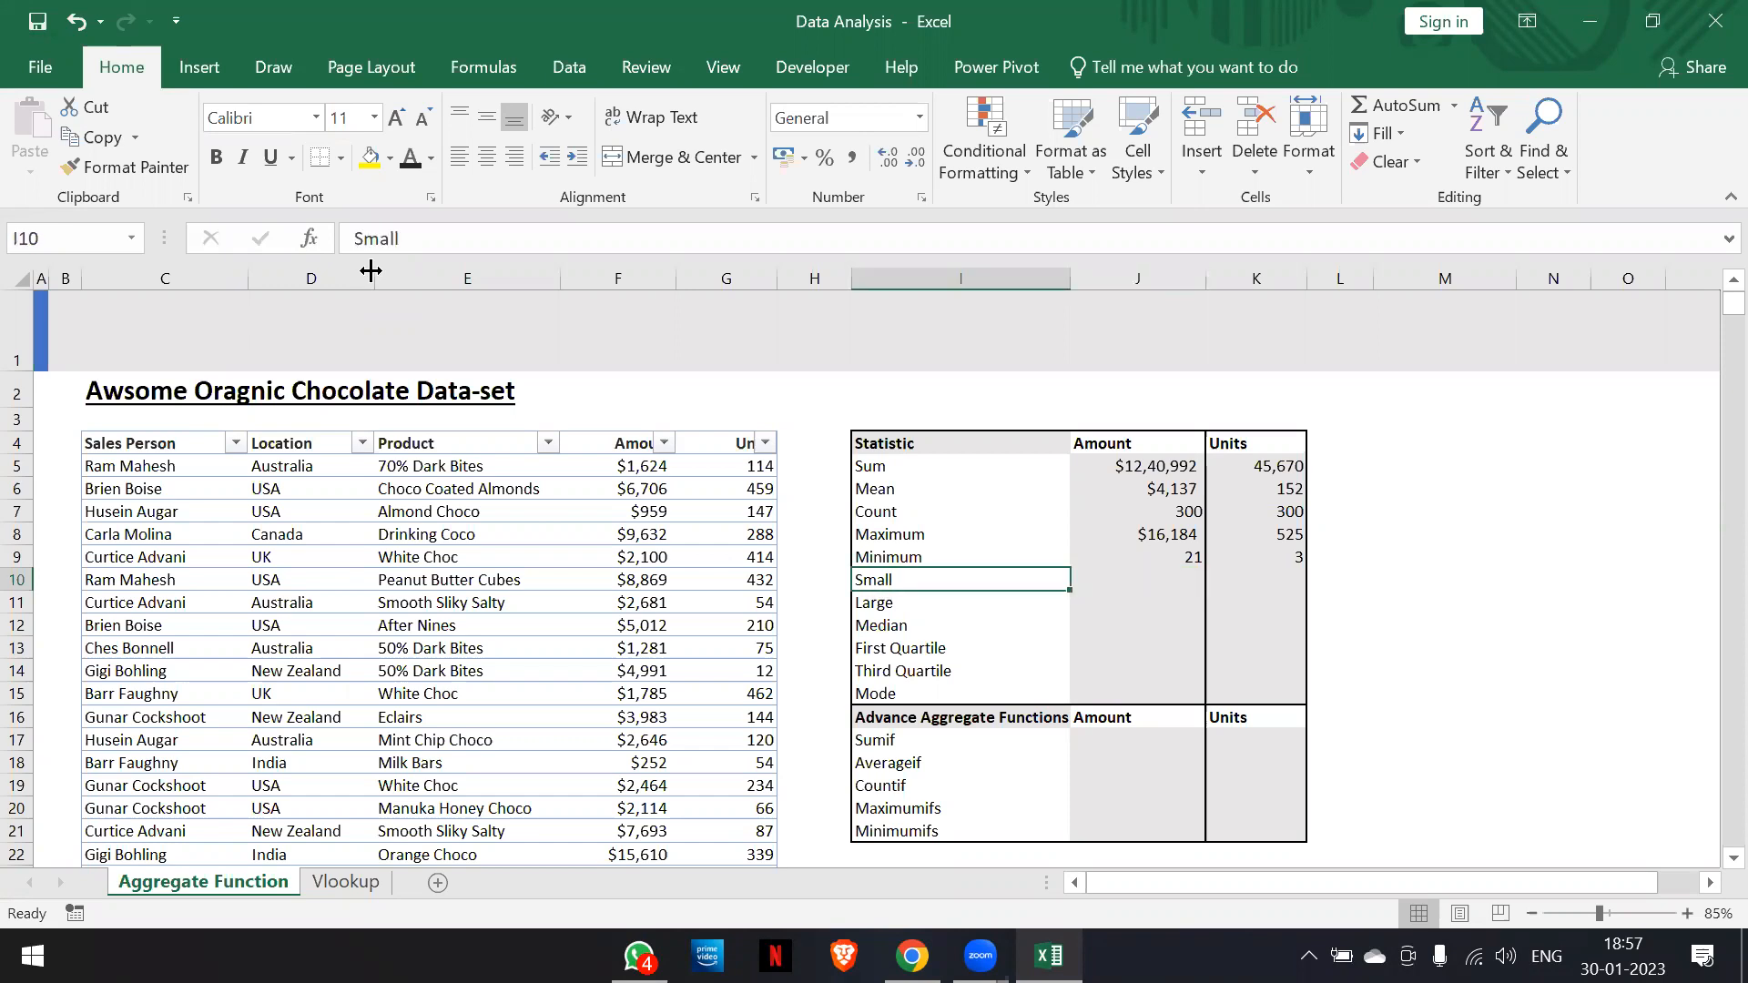
key(Right)
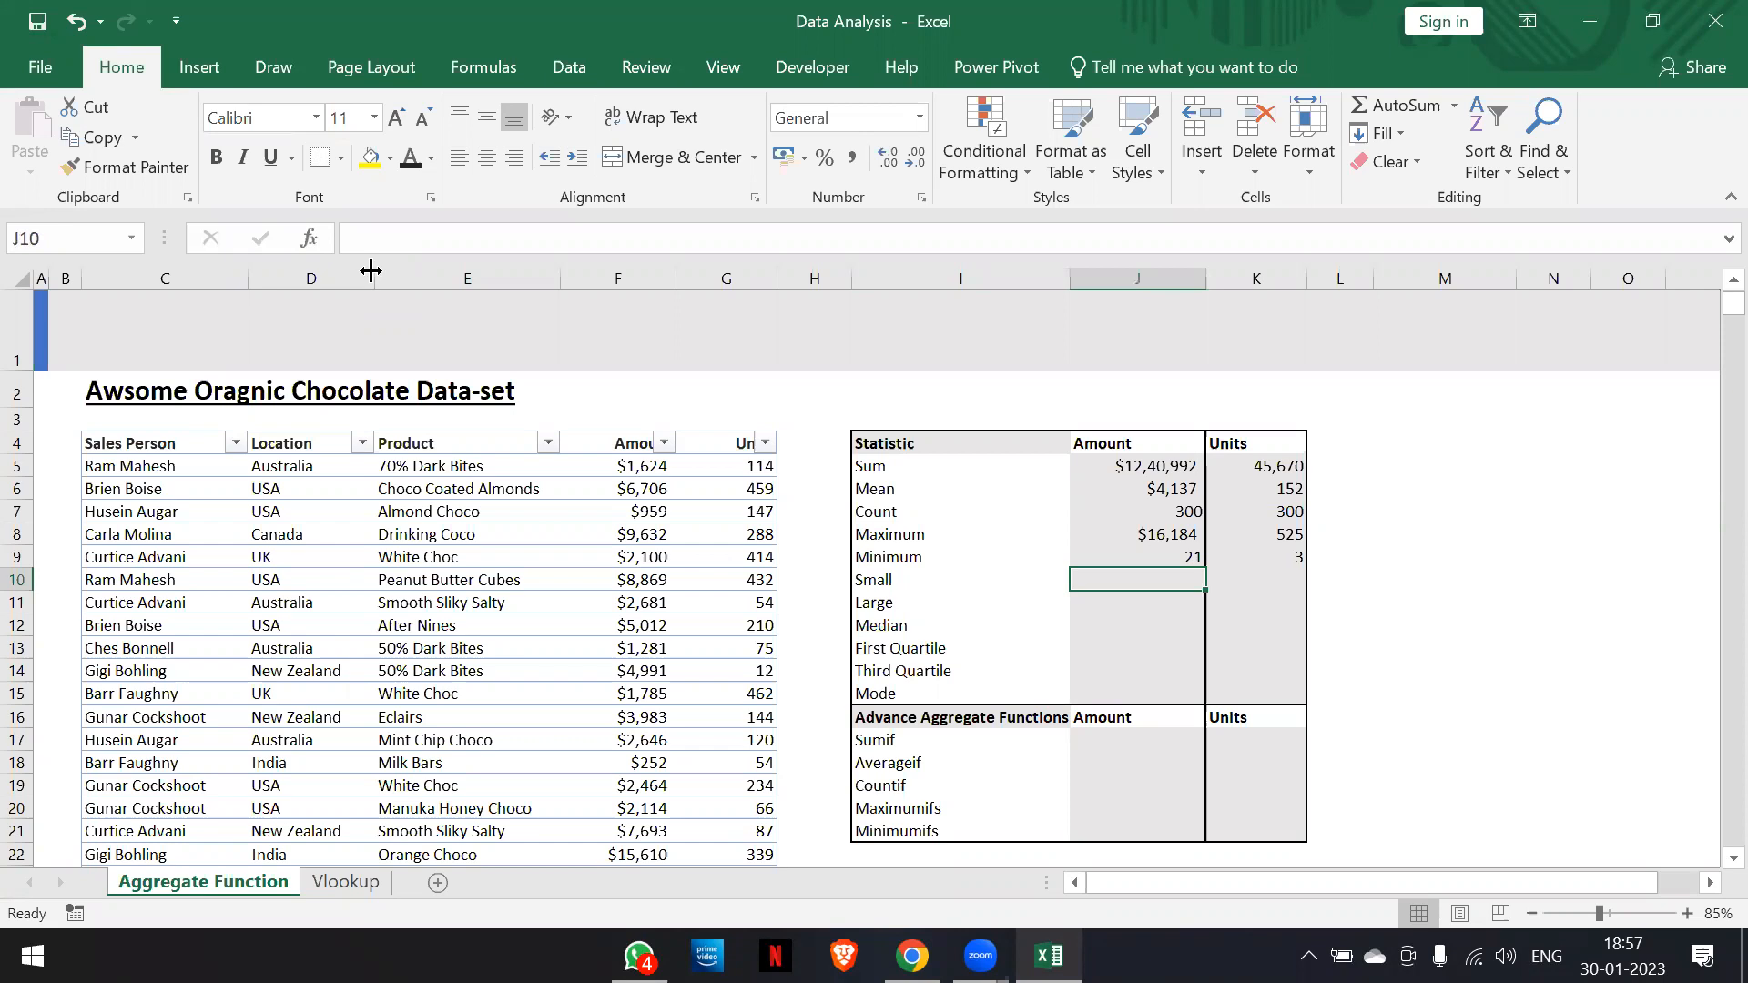
key(Up)
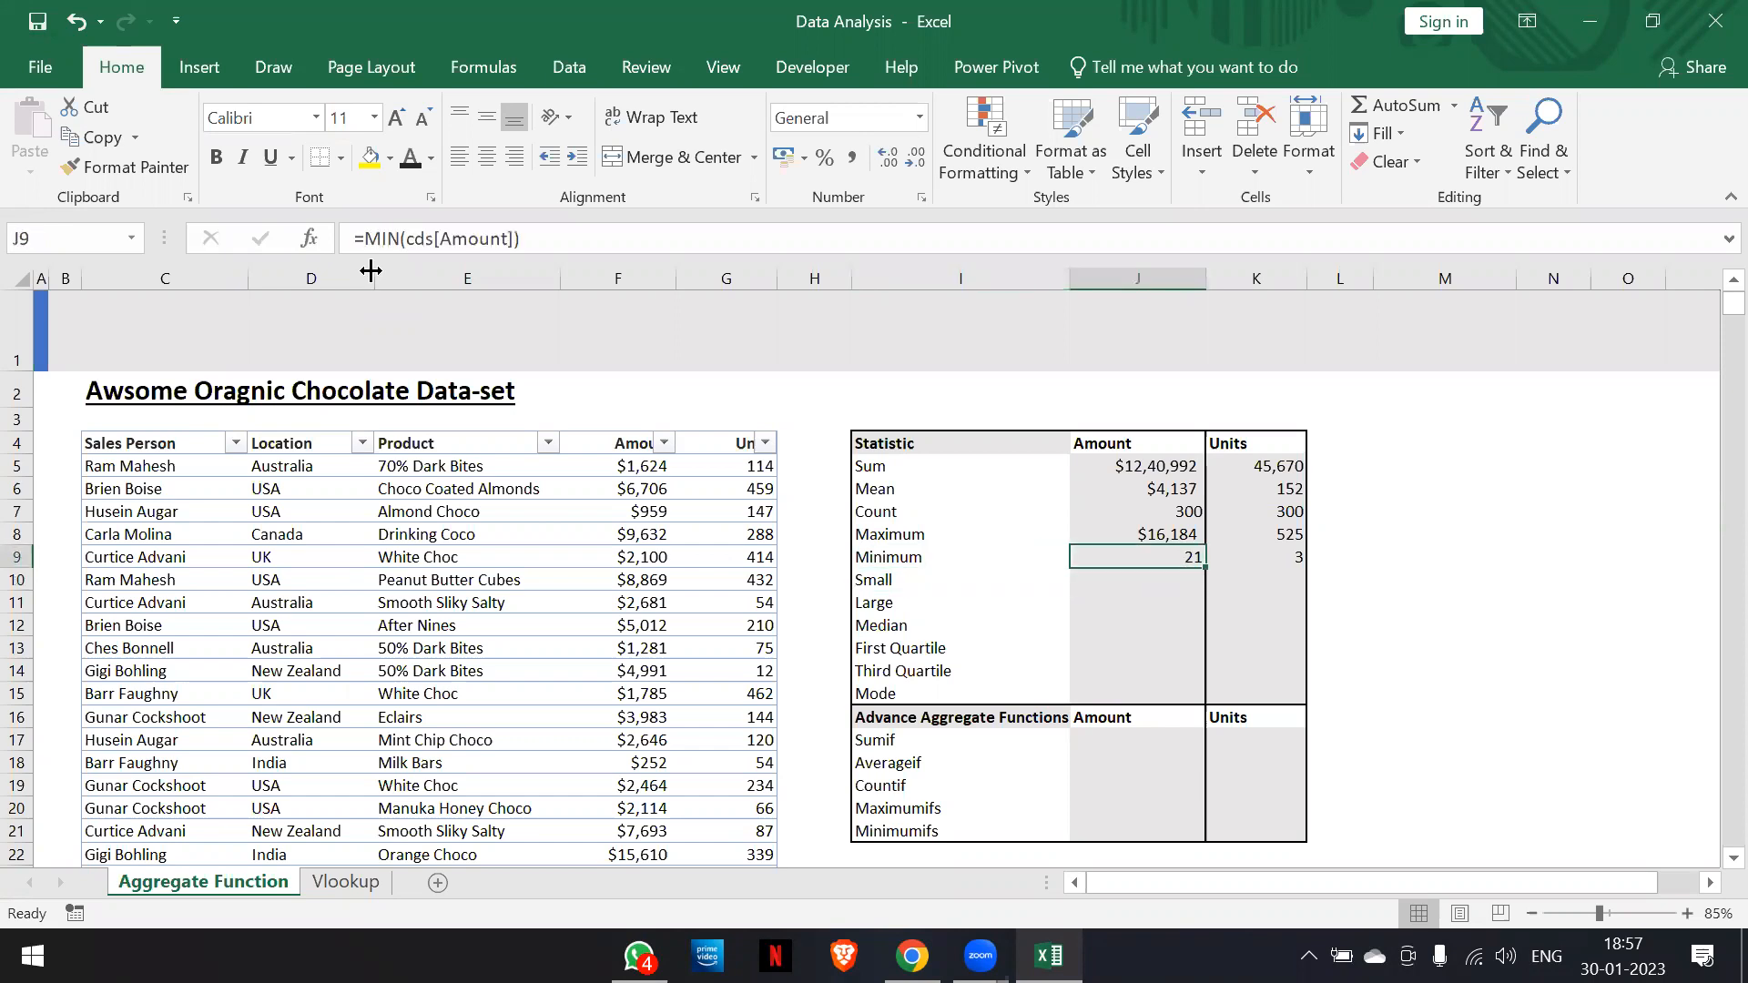
key(Down)
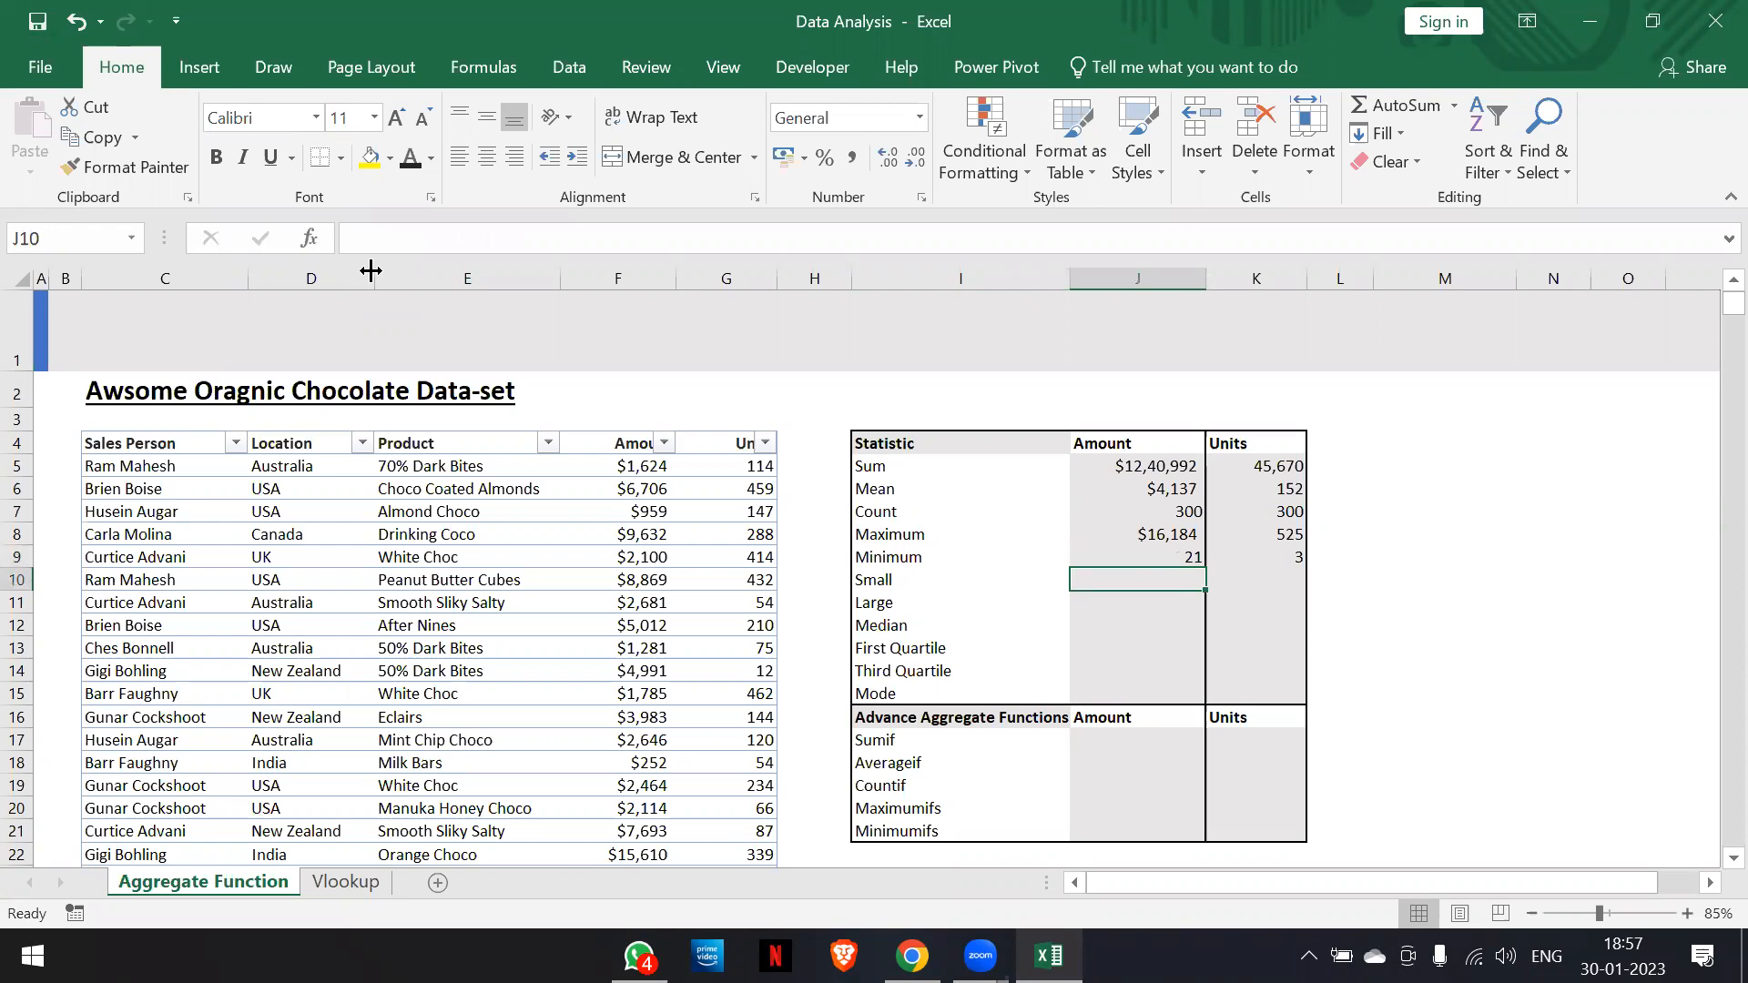
key(Left)
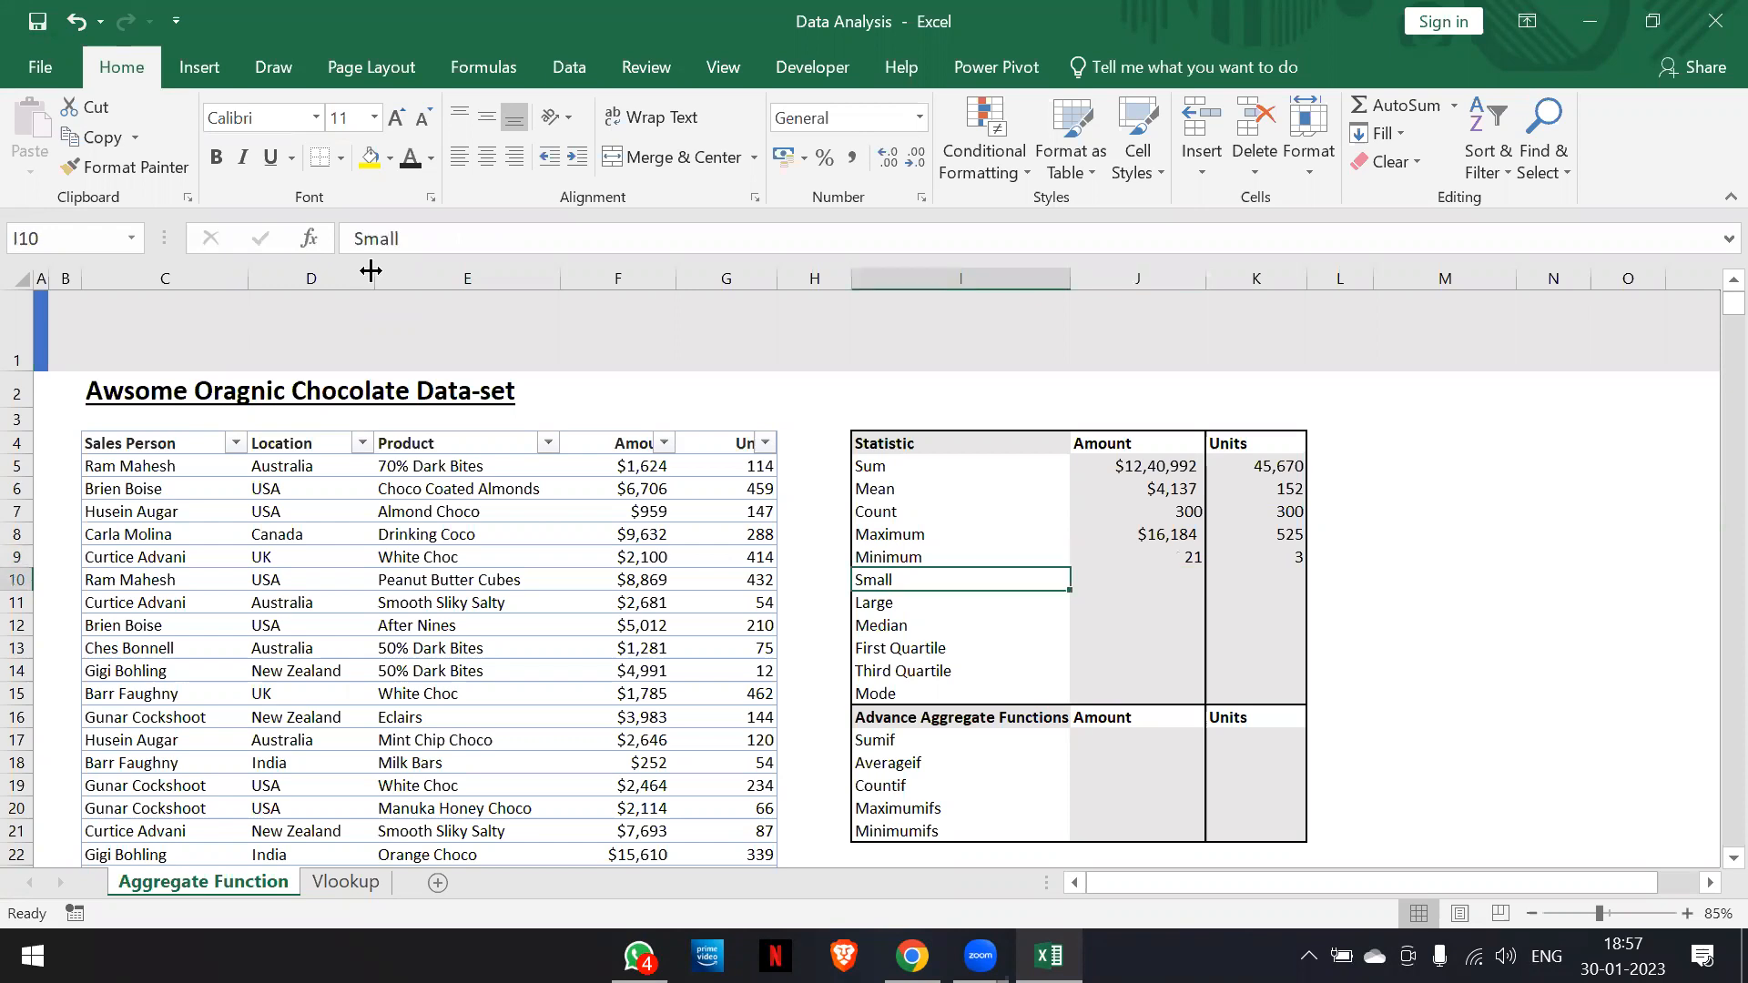
Enter the formula =SMALL(cds[Amount],1) in cell J10, in the Small row's Amount column
key(Right)
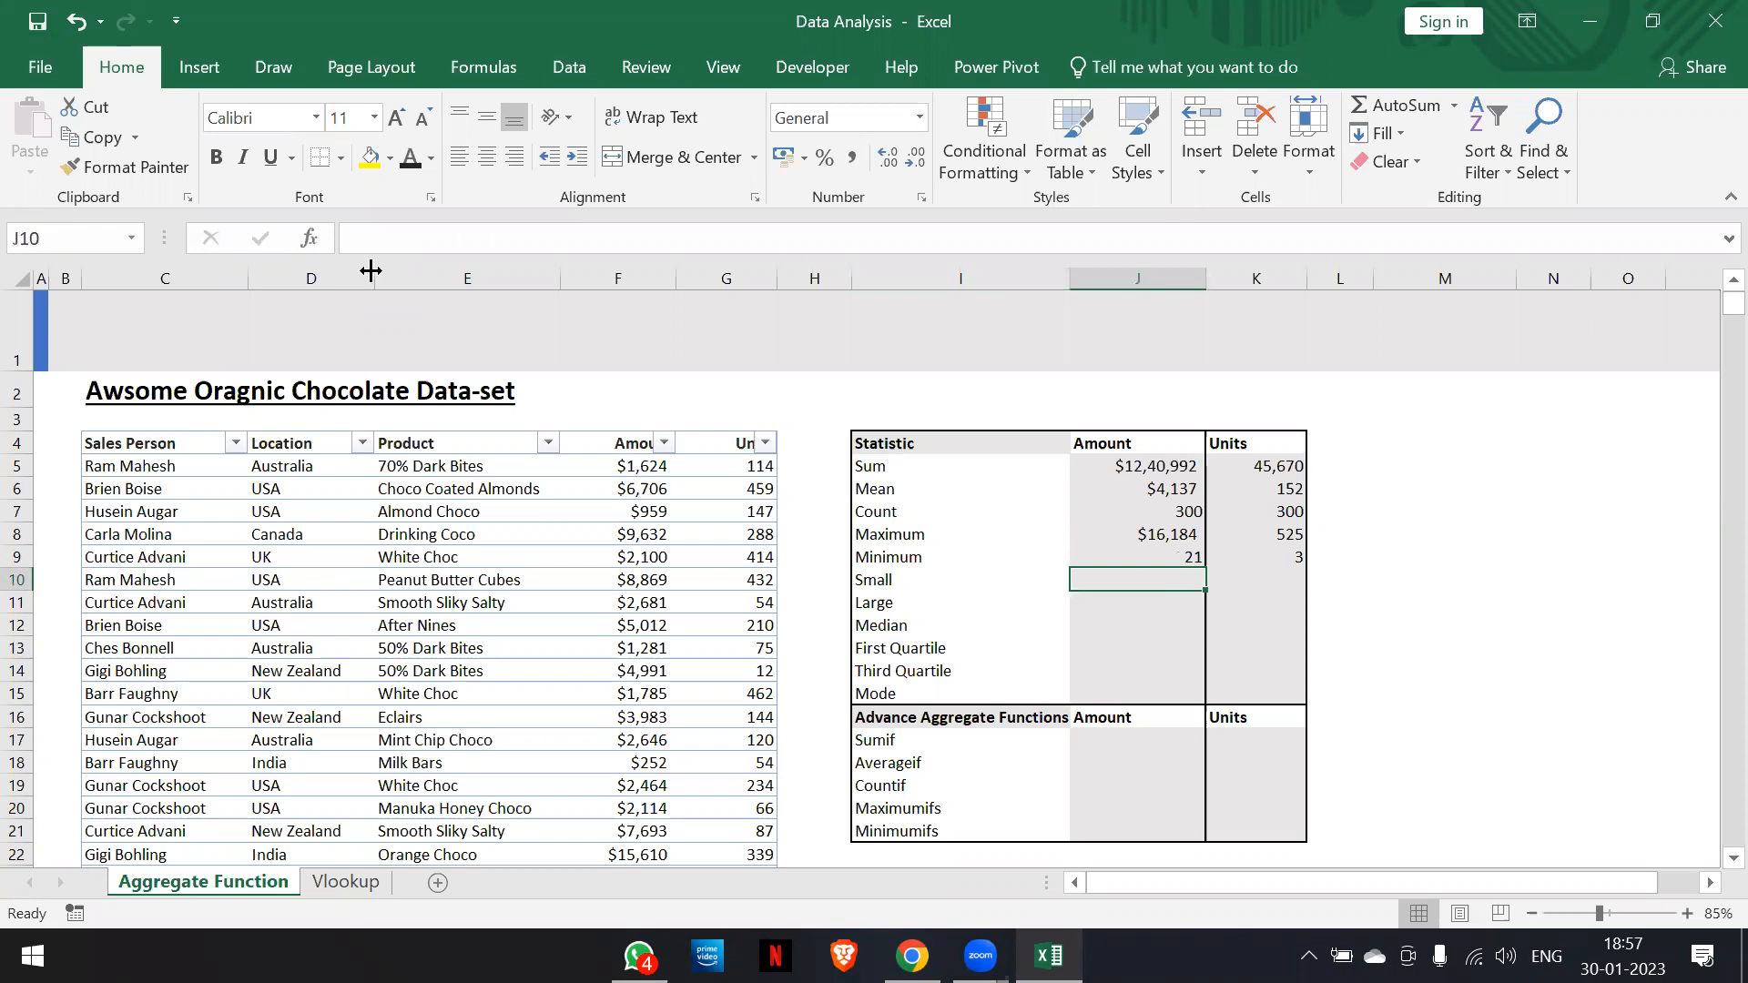
text(=smal)
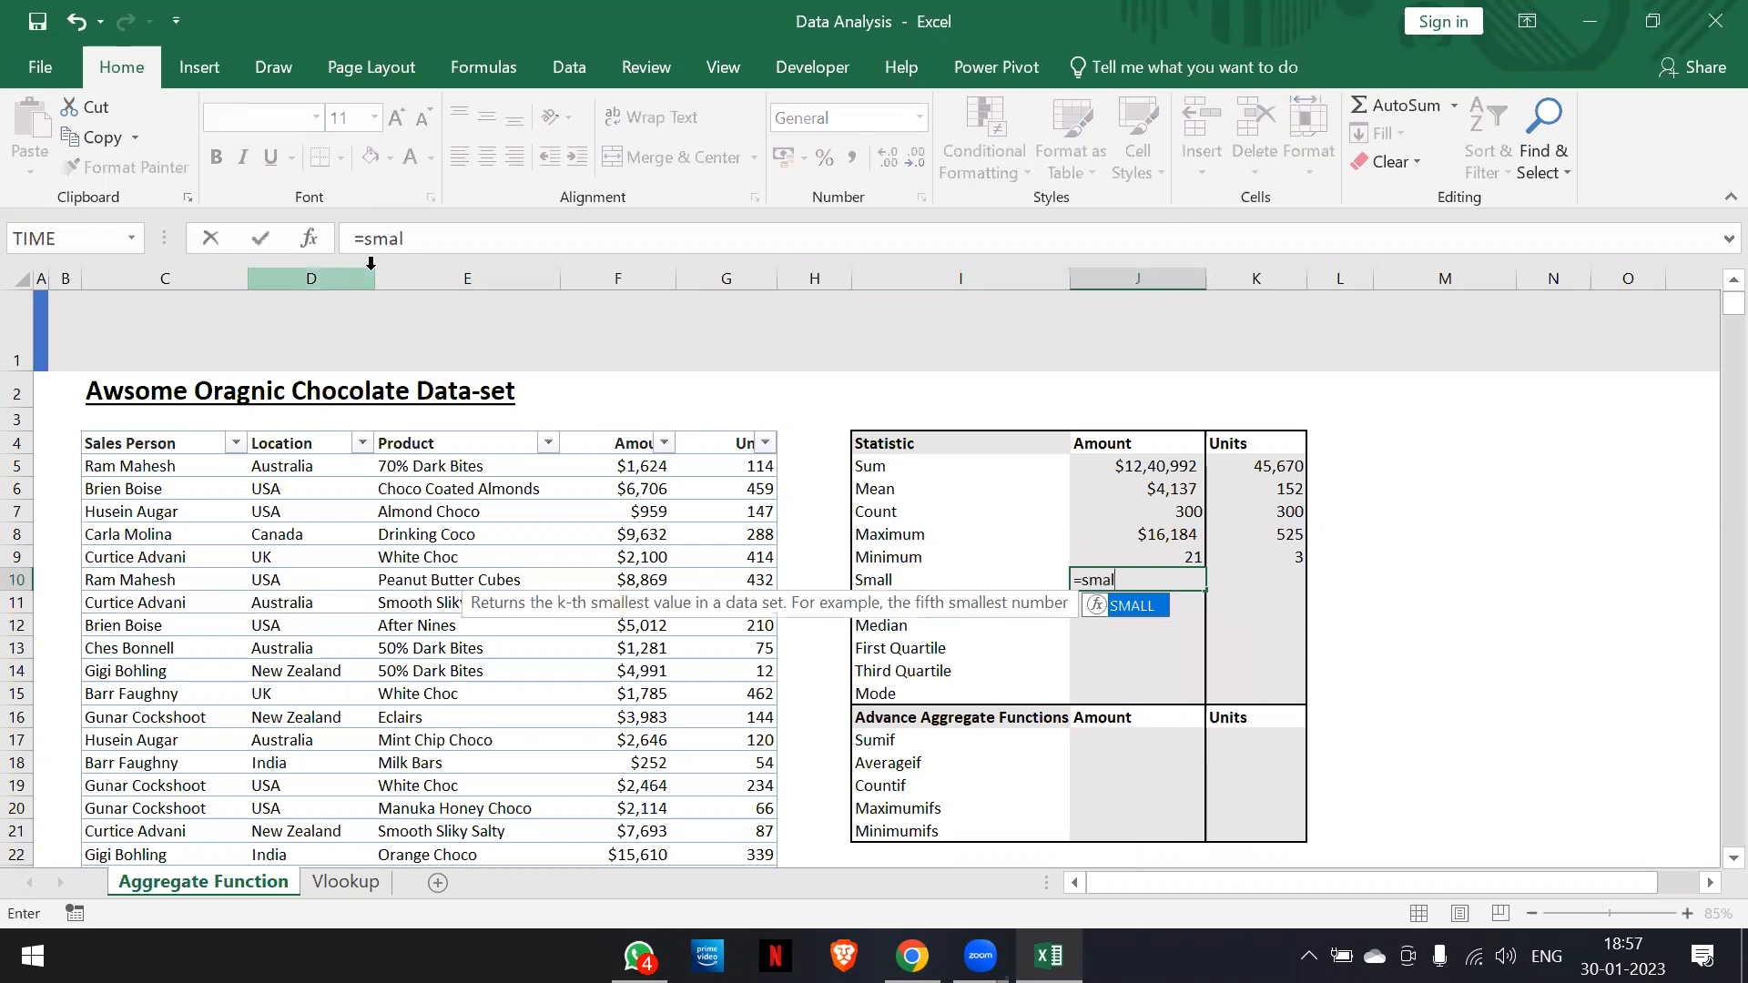
key(Tab)
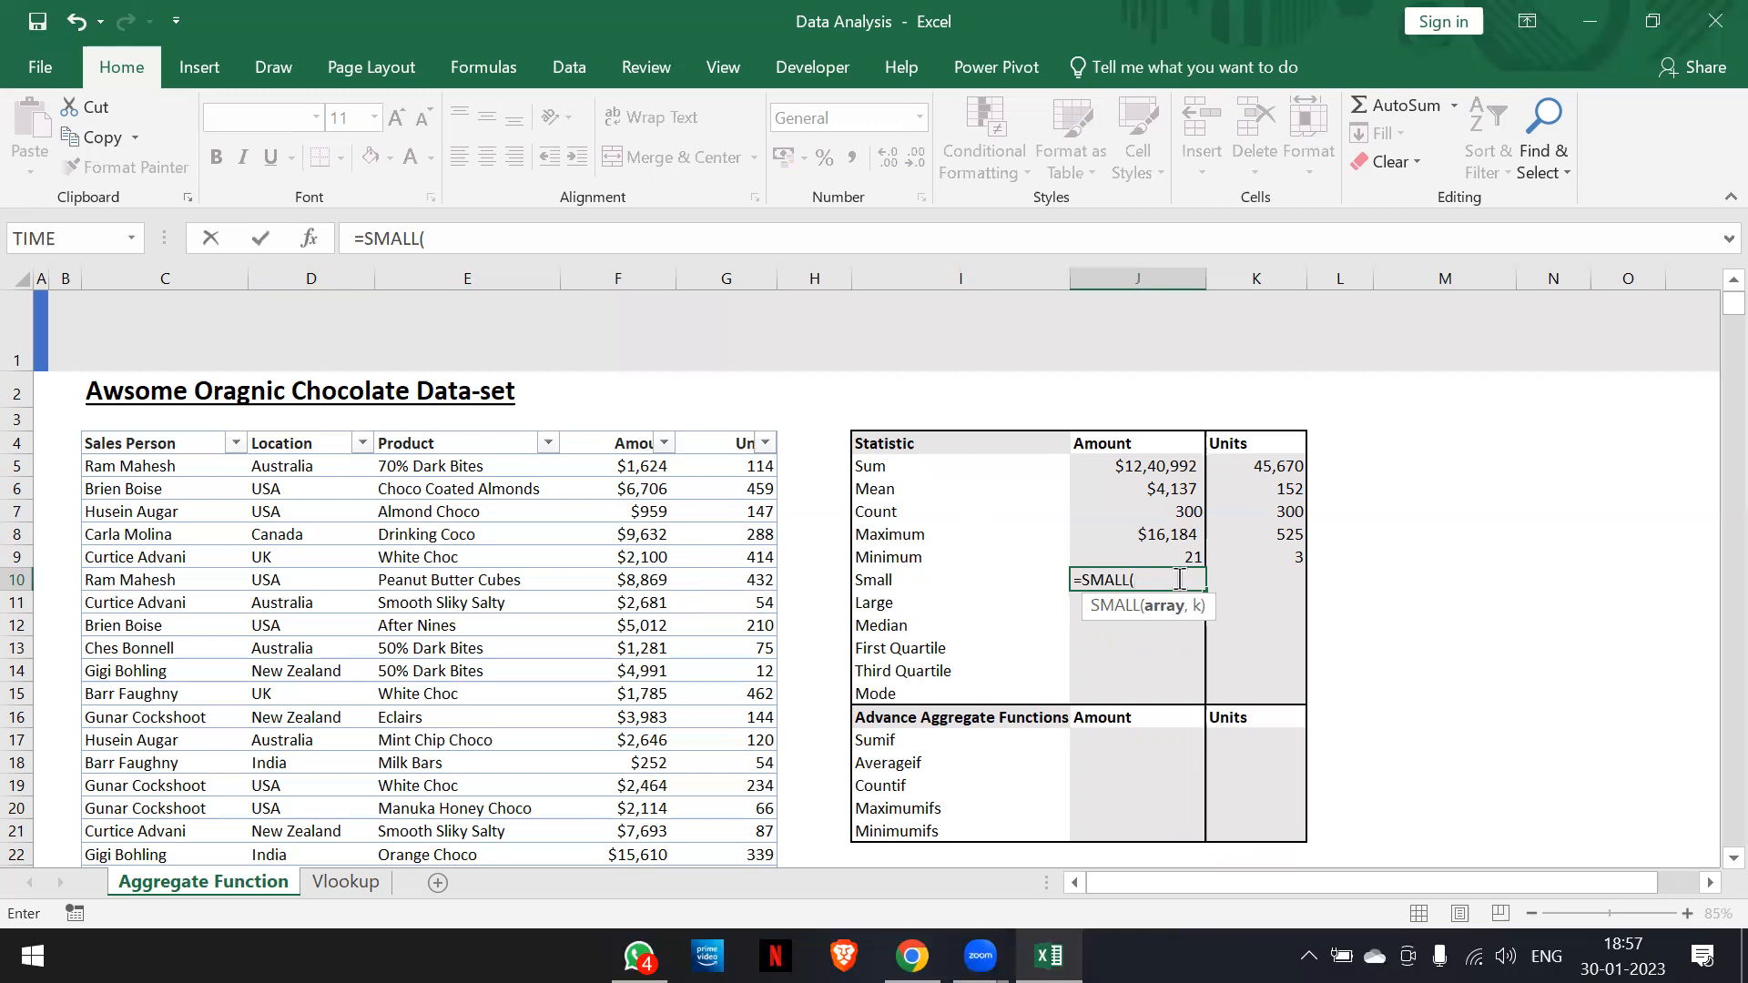
text(cd)
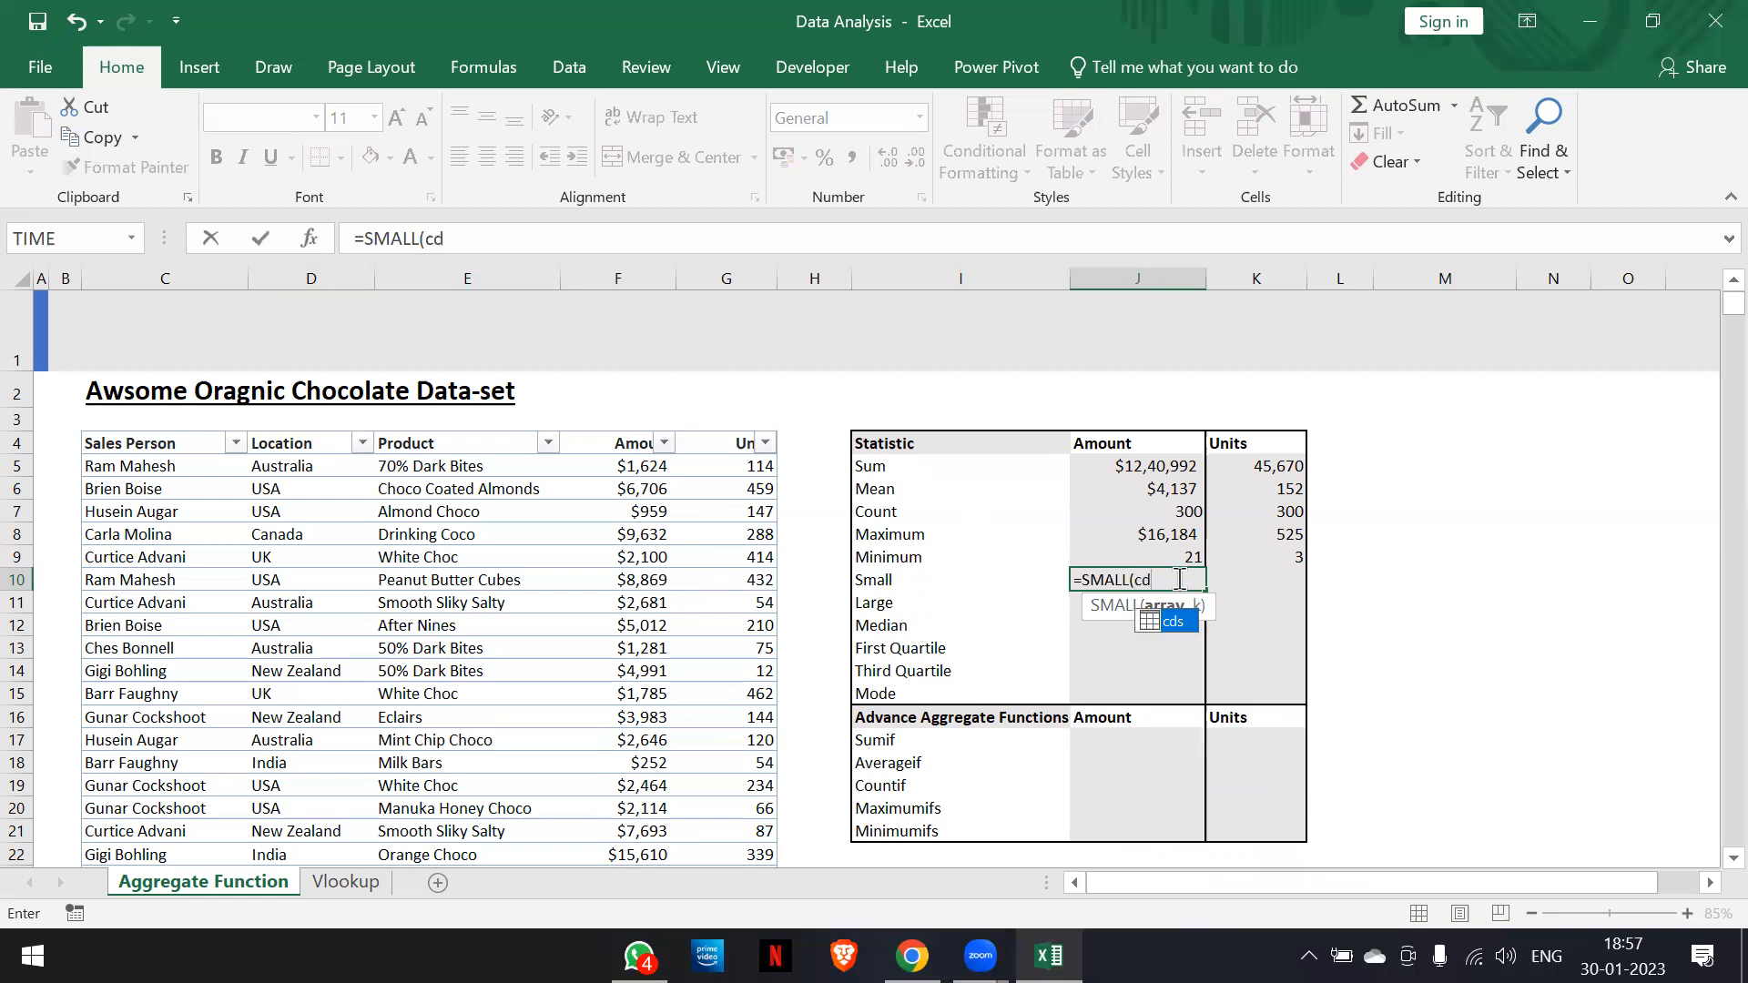
text(s[Amou)
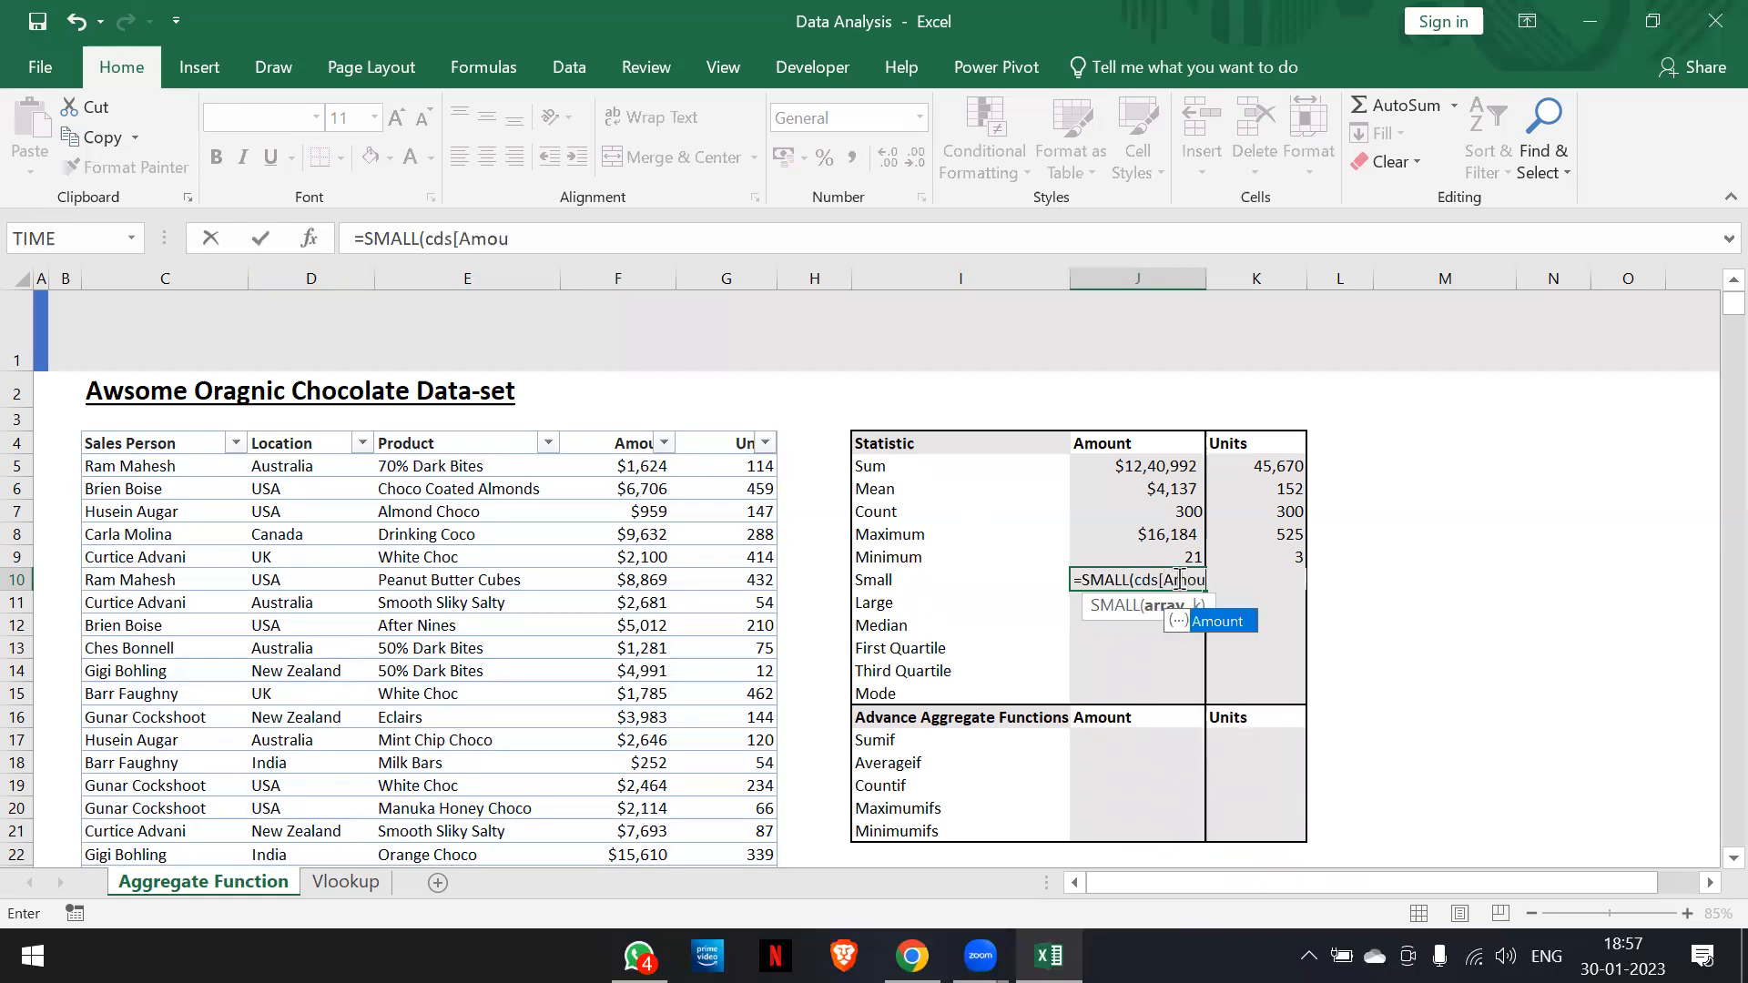
key(Tab)
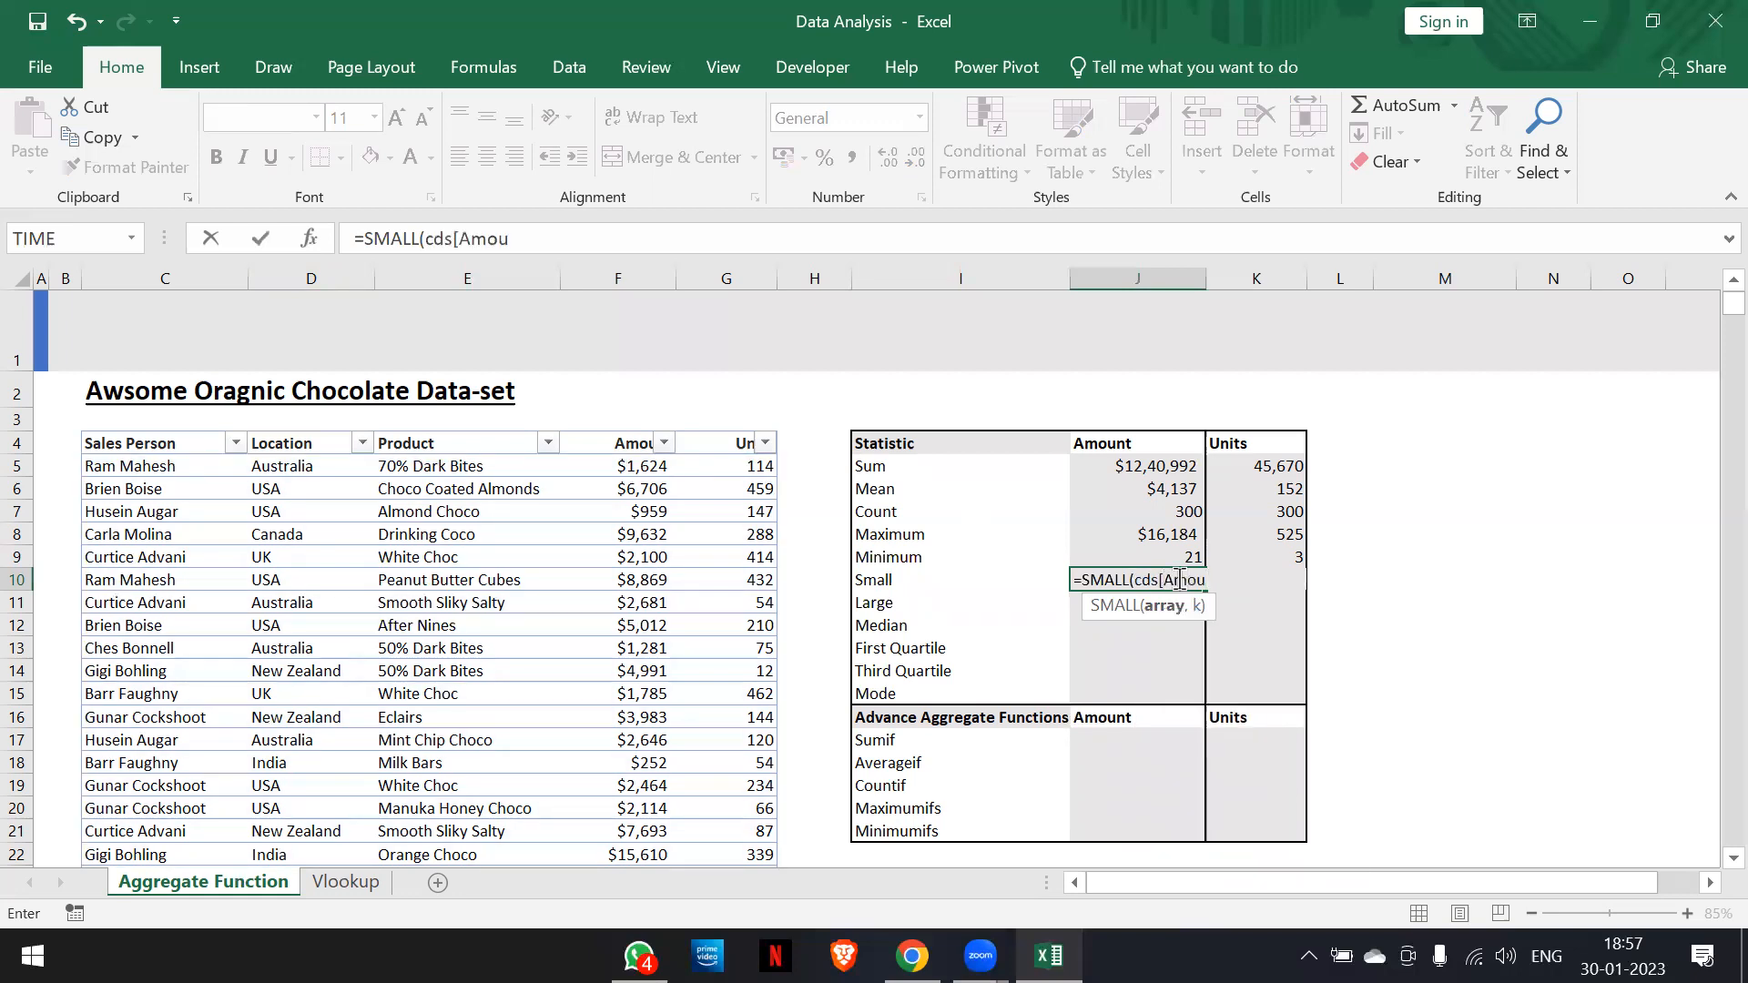
text(],)
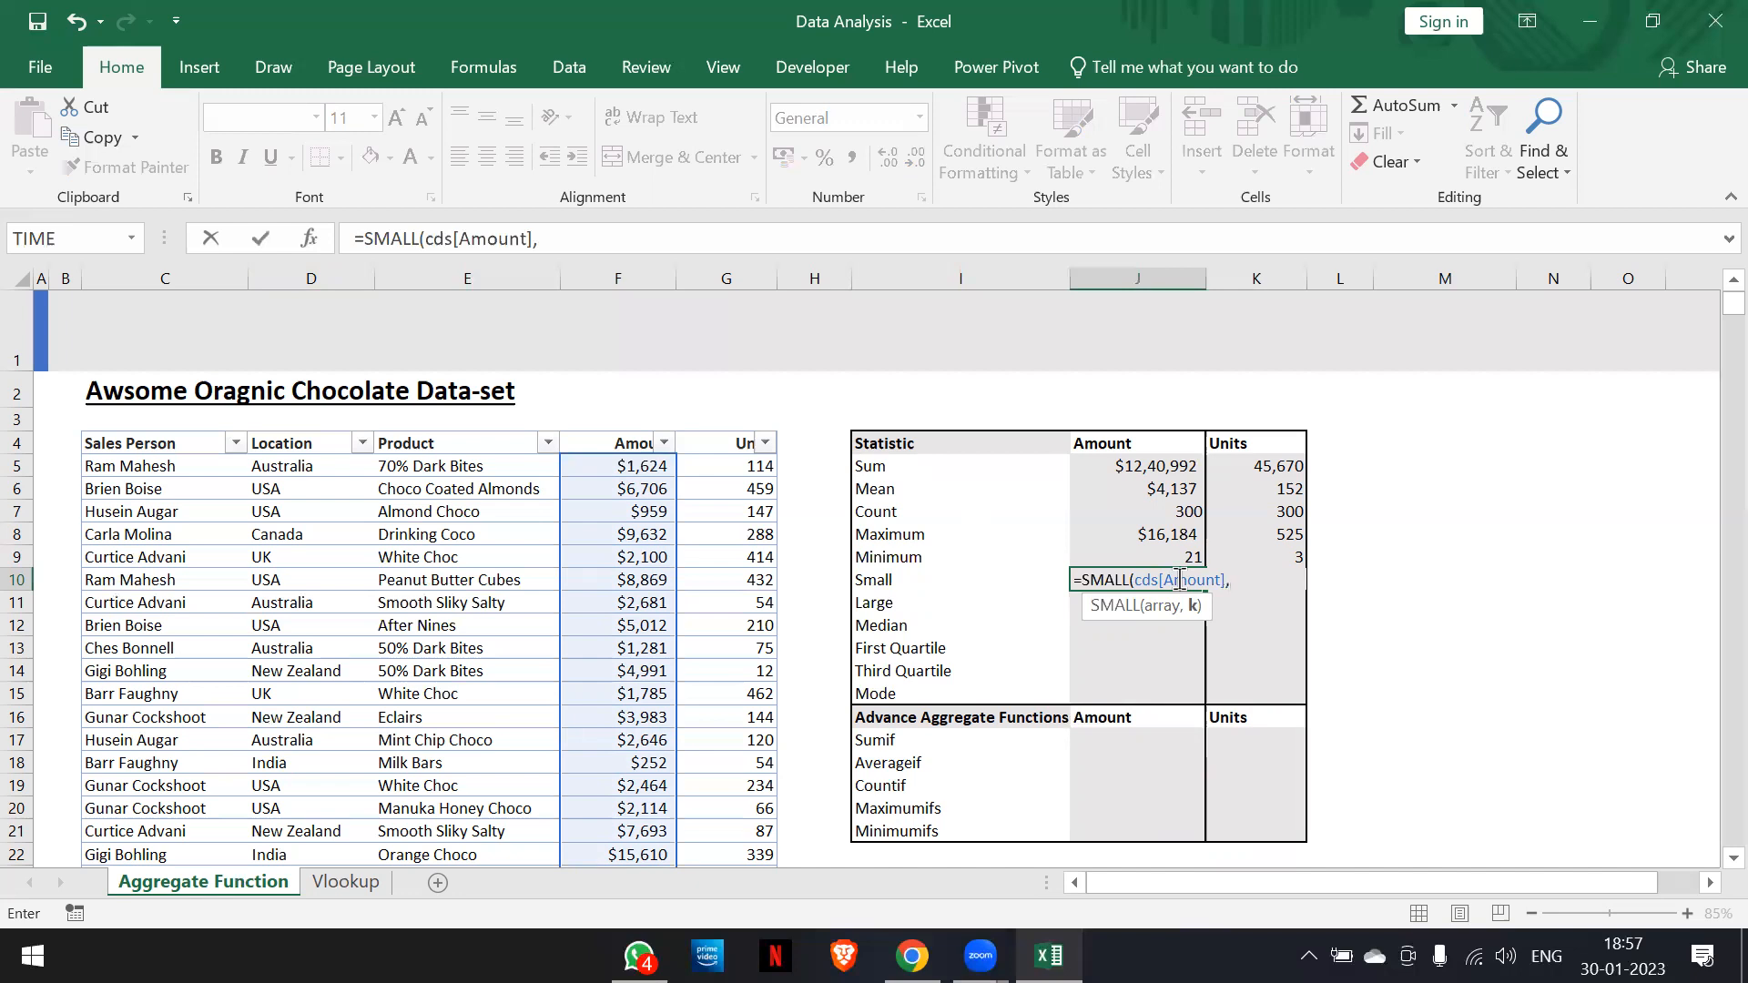
text(1))
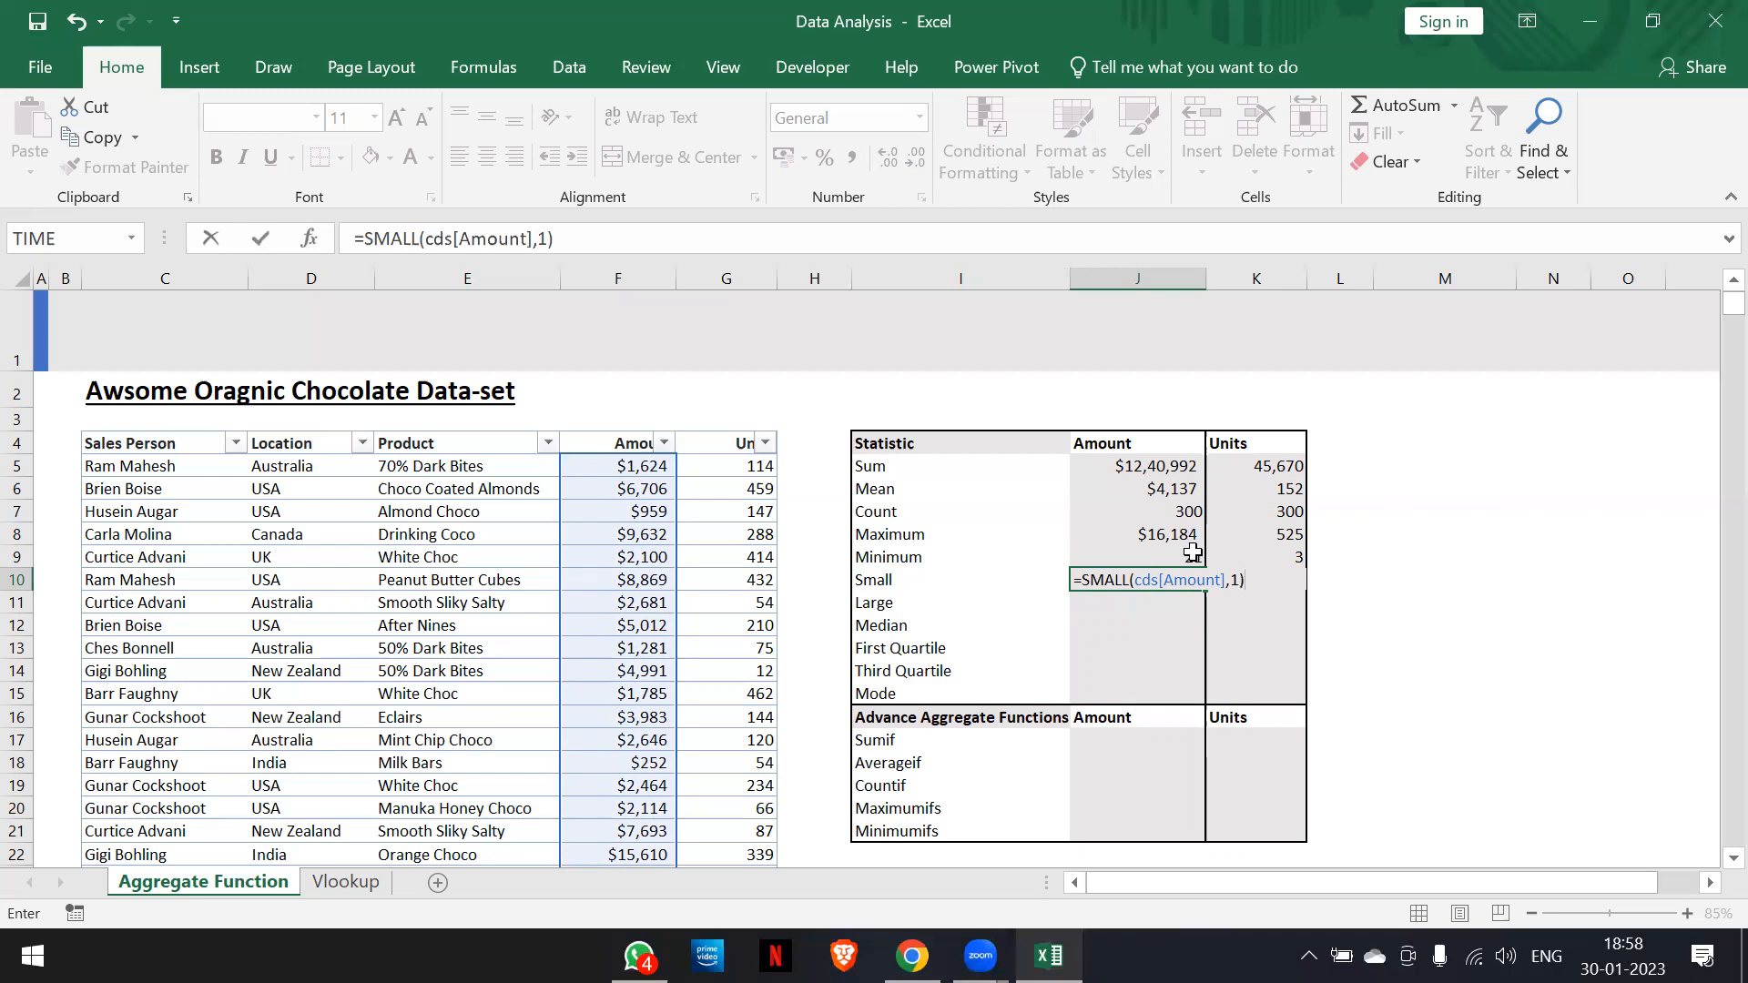
key(Return)
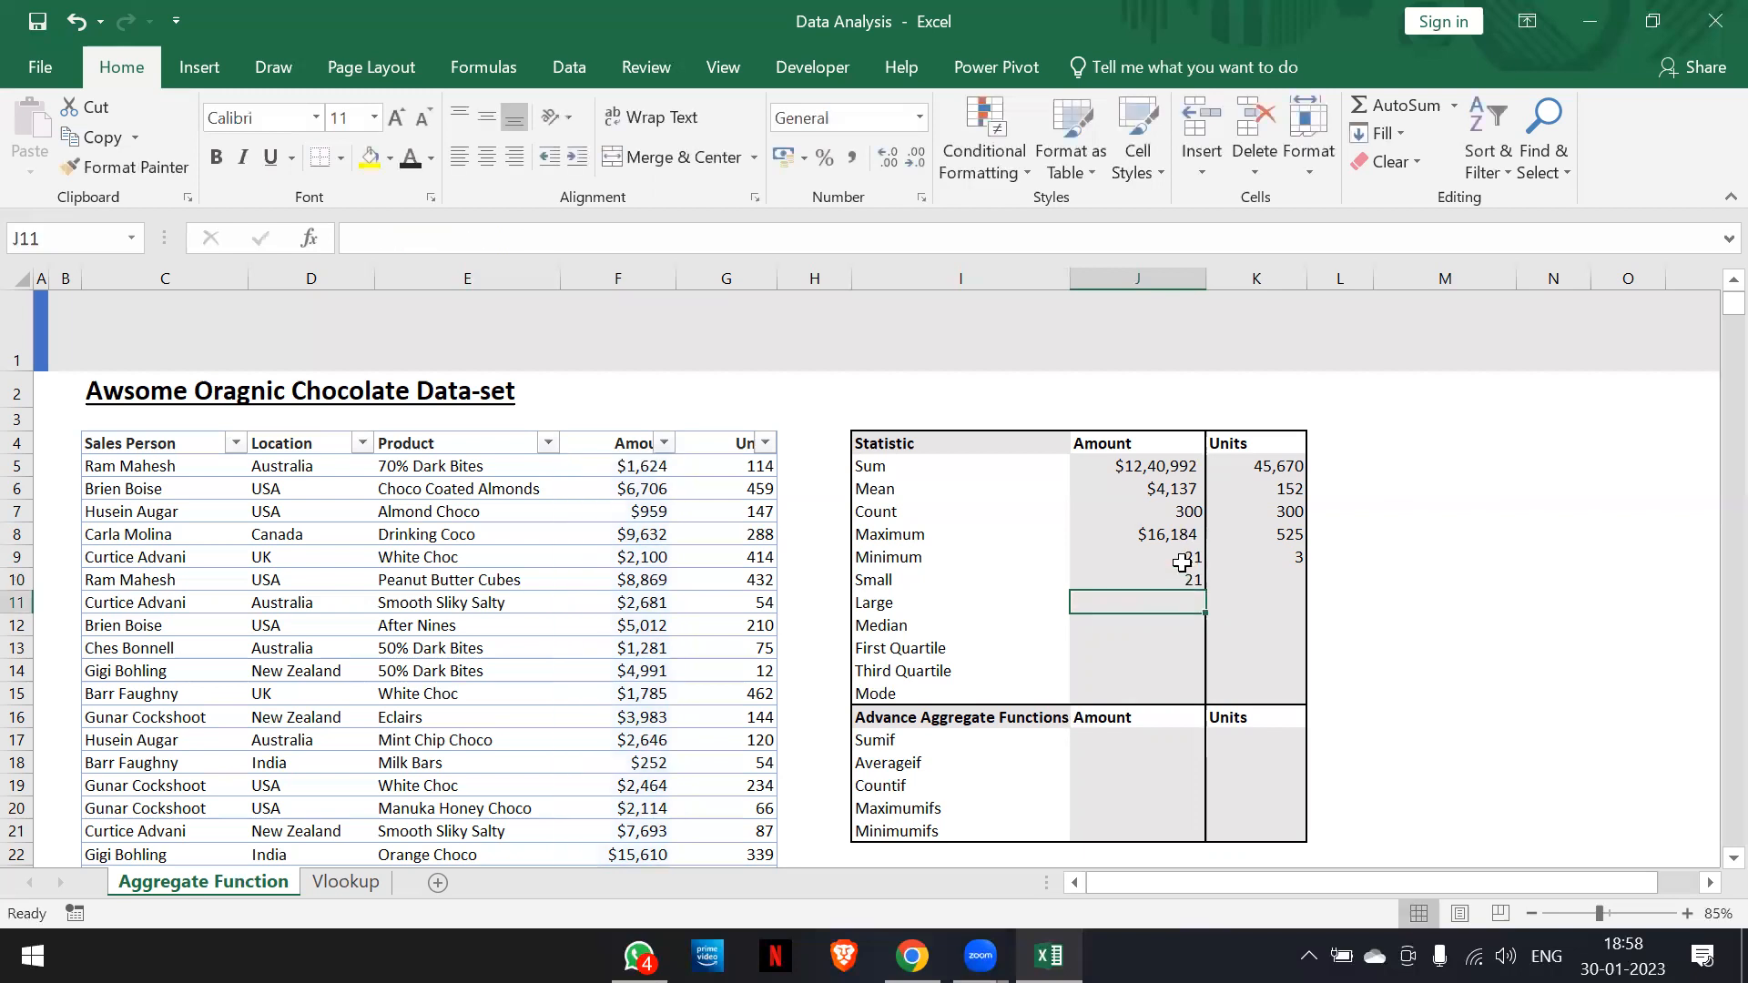
Change the k argument of the SMALL formula in cell J10 to 2 for the second-smallest amount
click(1182, 584)
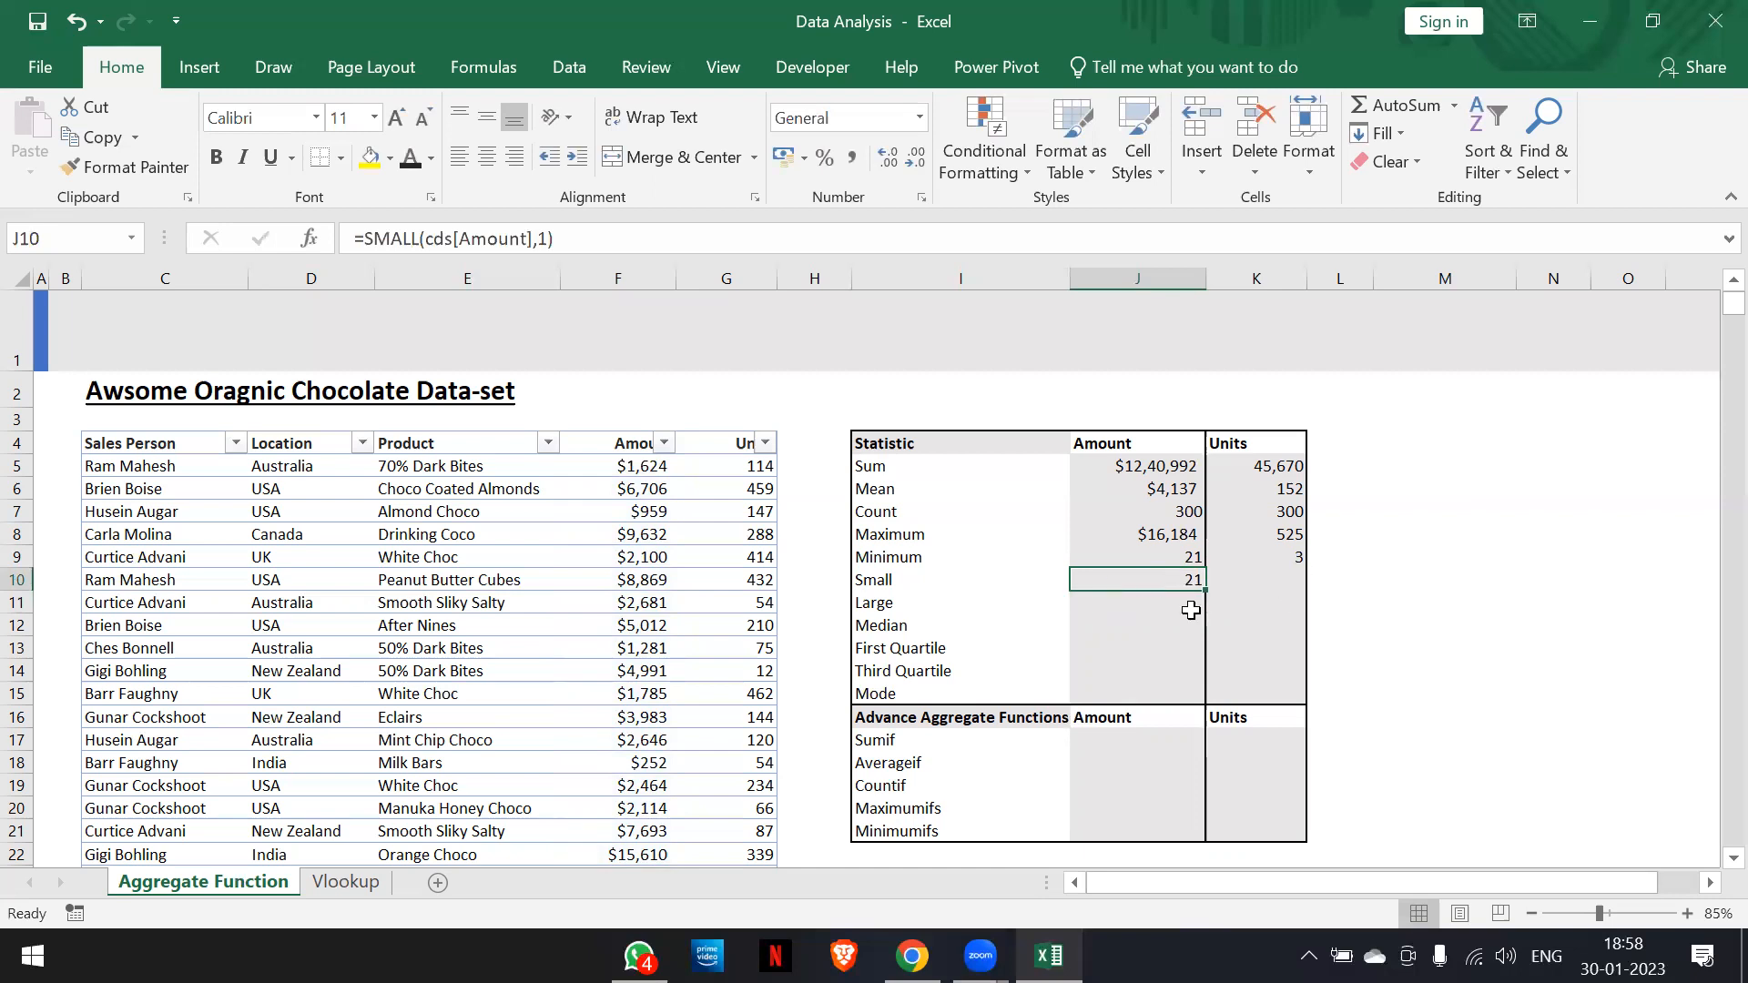
click(1174, 550)
click(1157, 576)
key(F2)
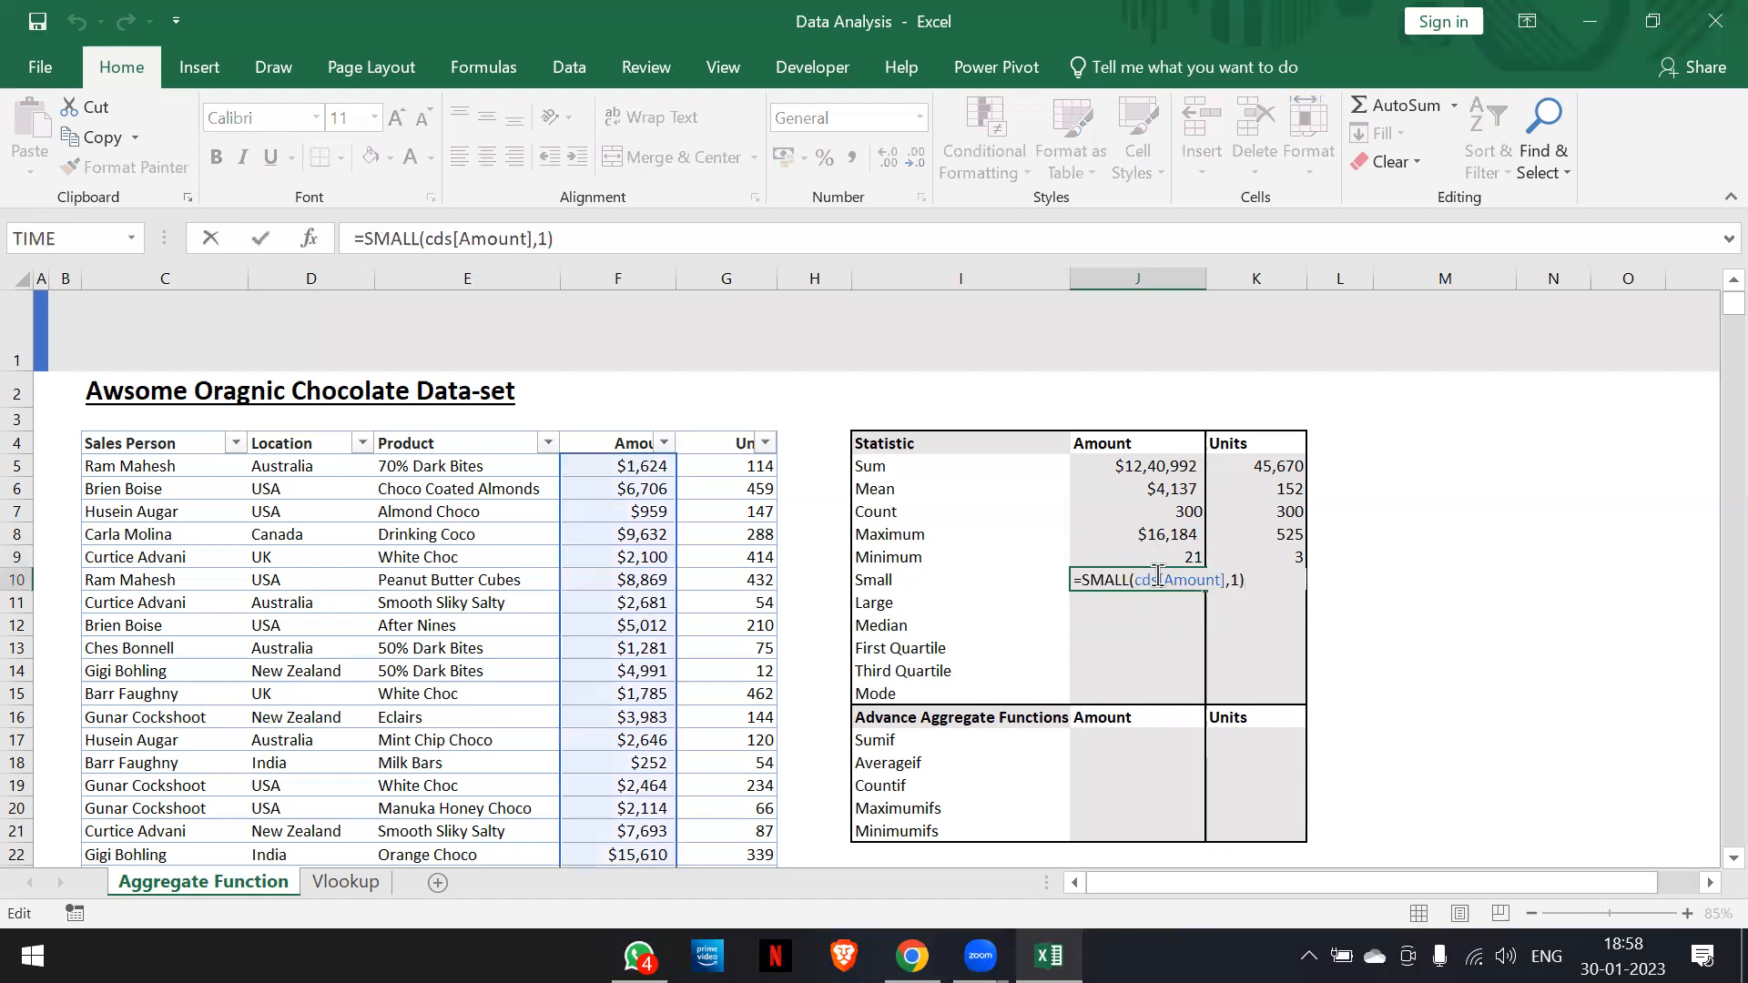
key(Escape)
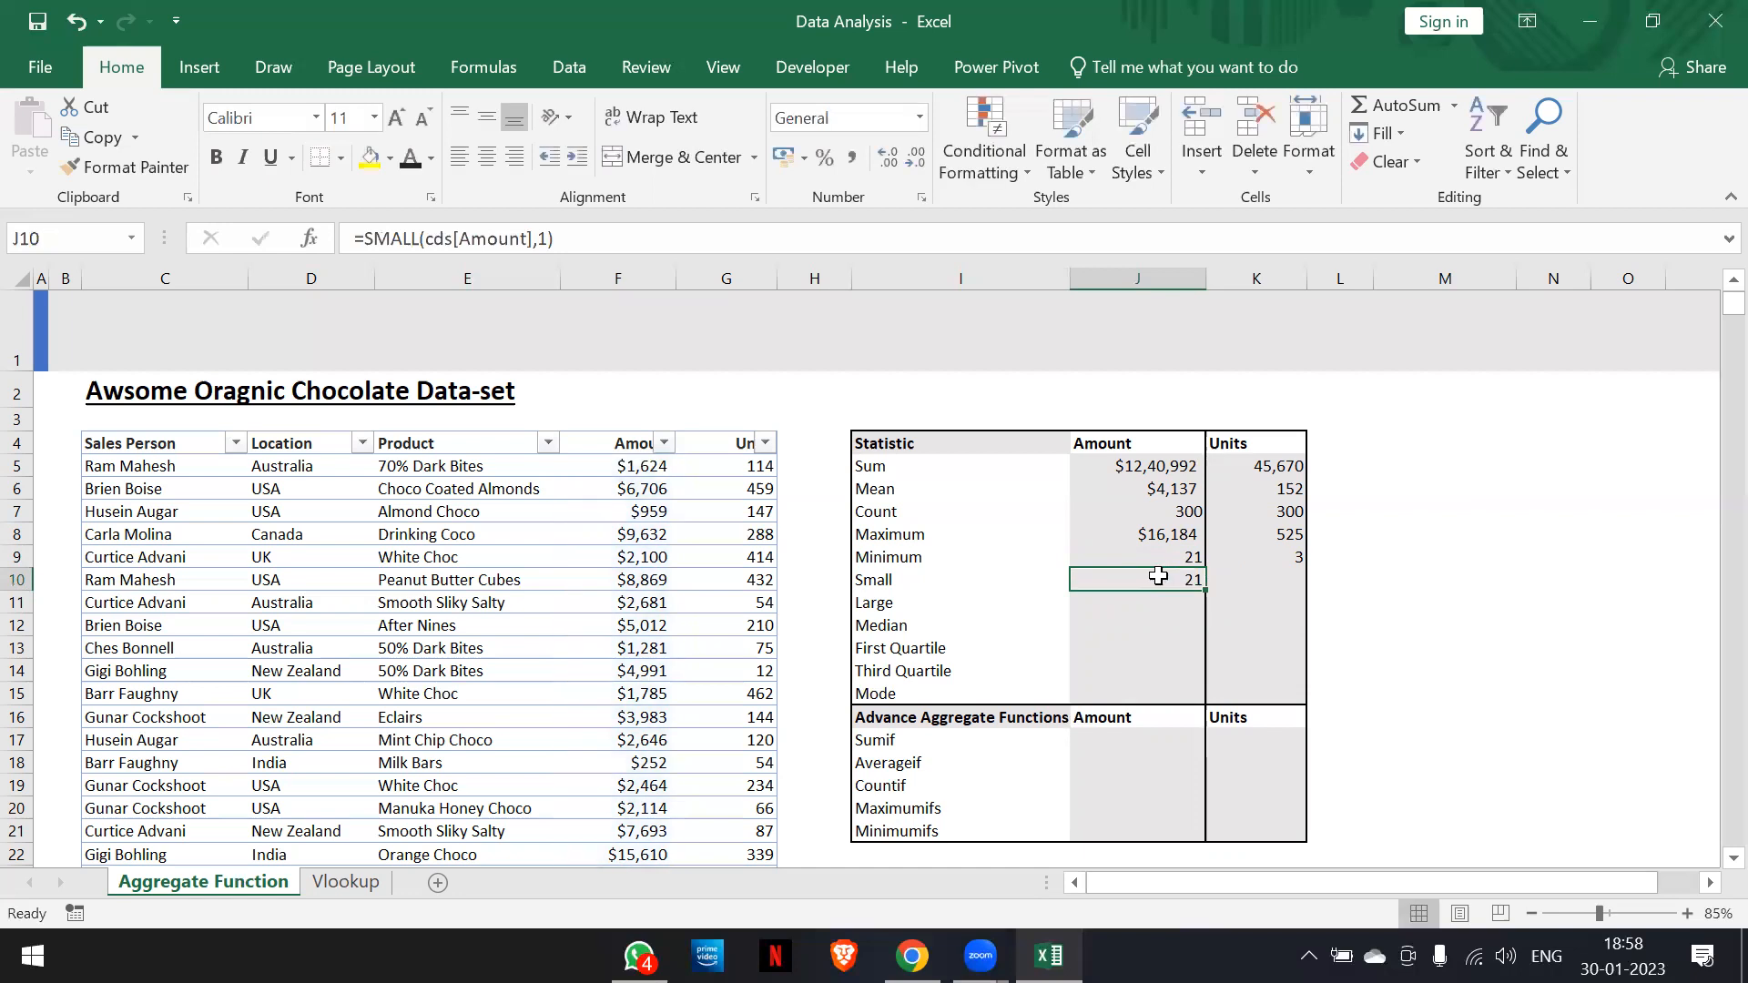
key(F2)
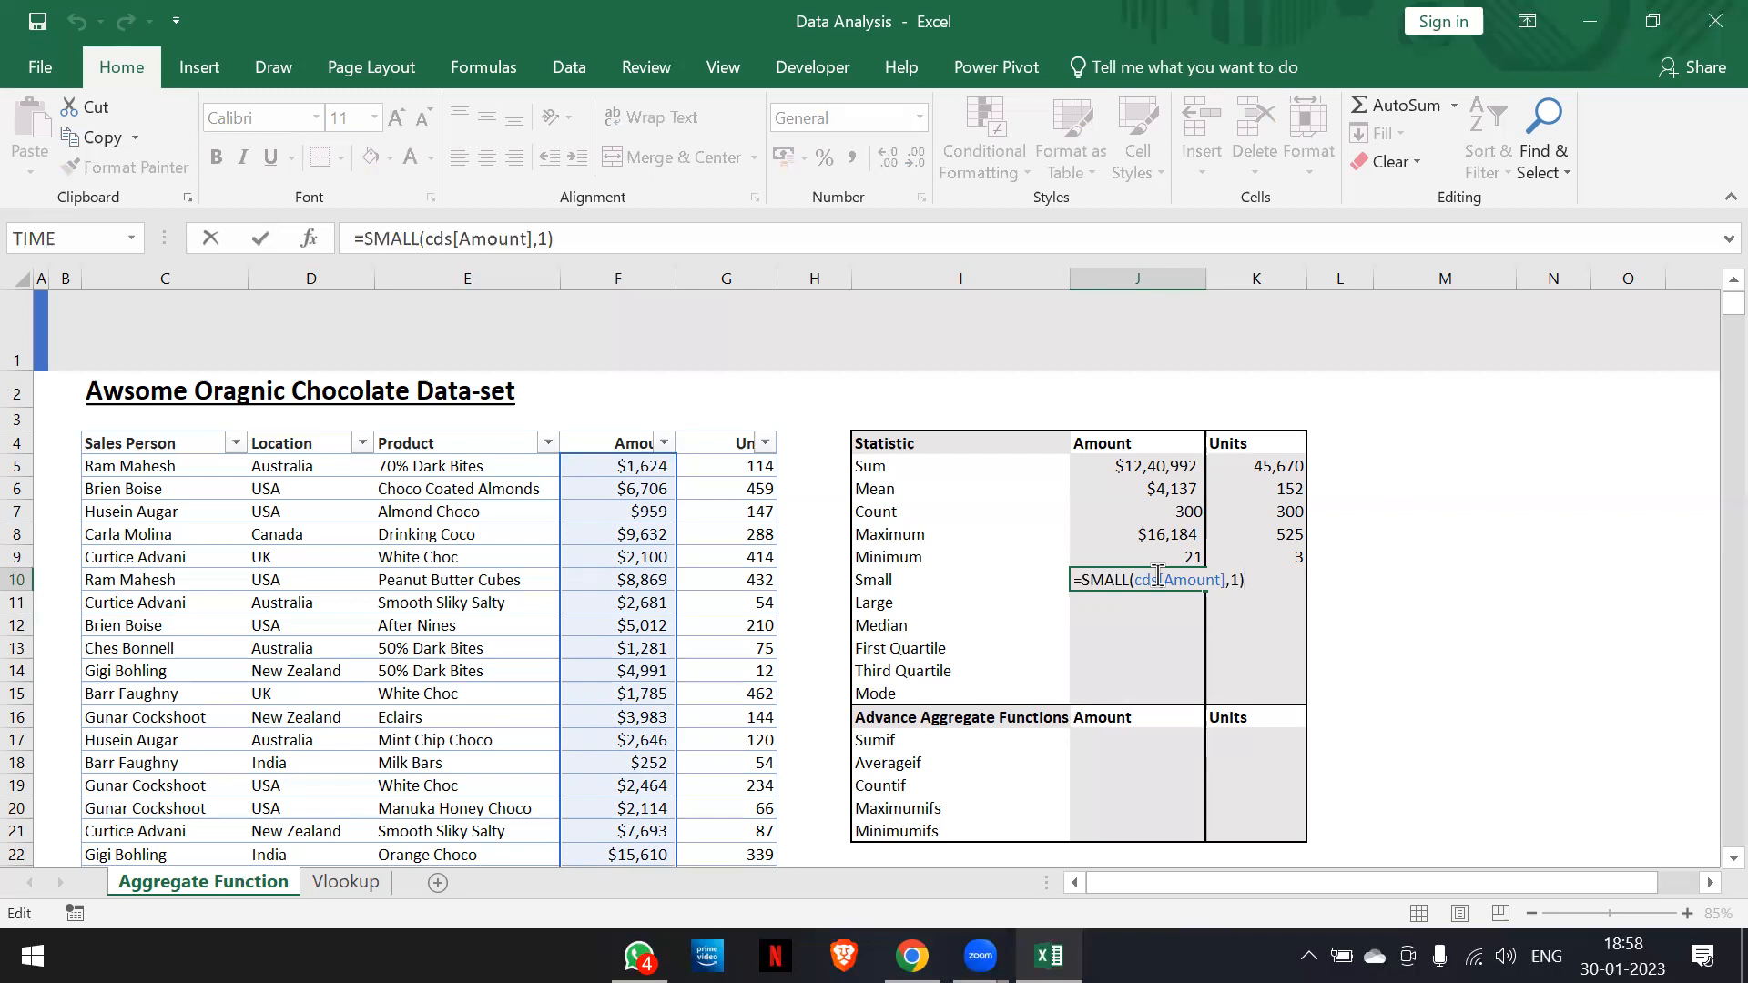
key(Left)
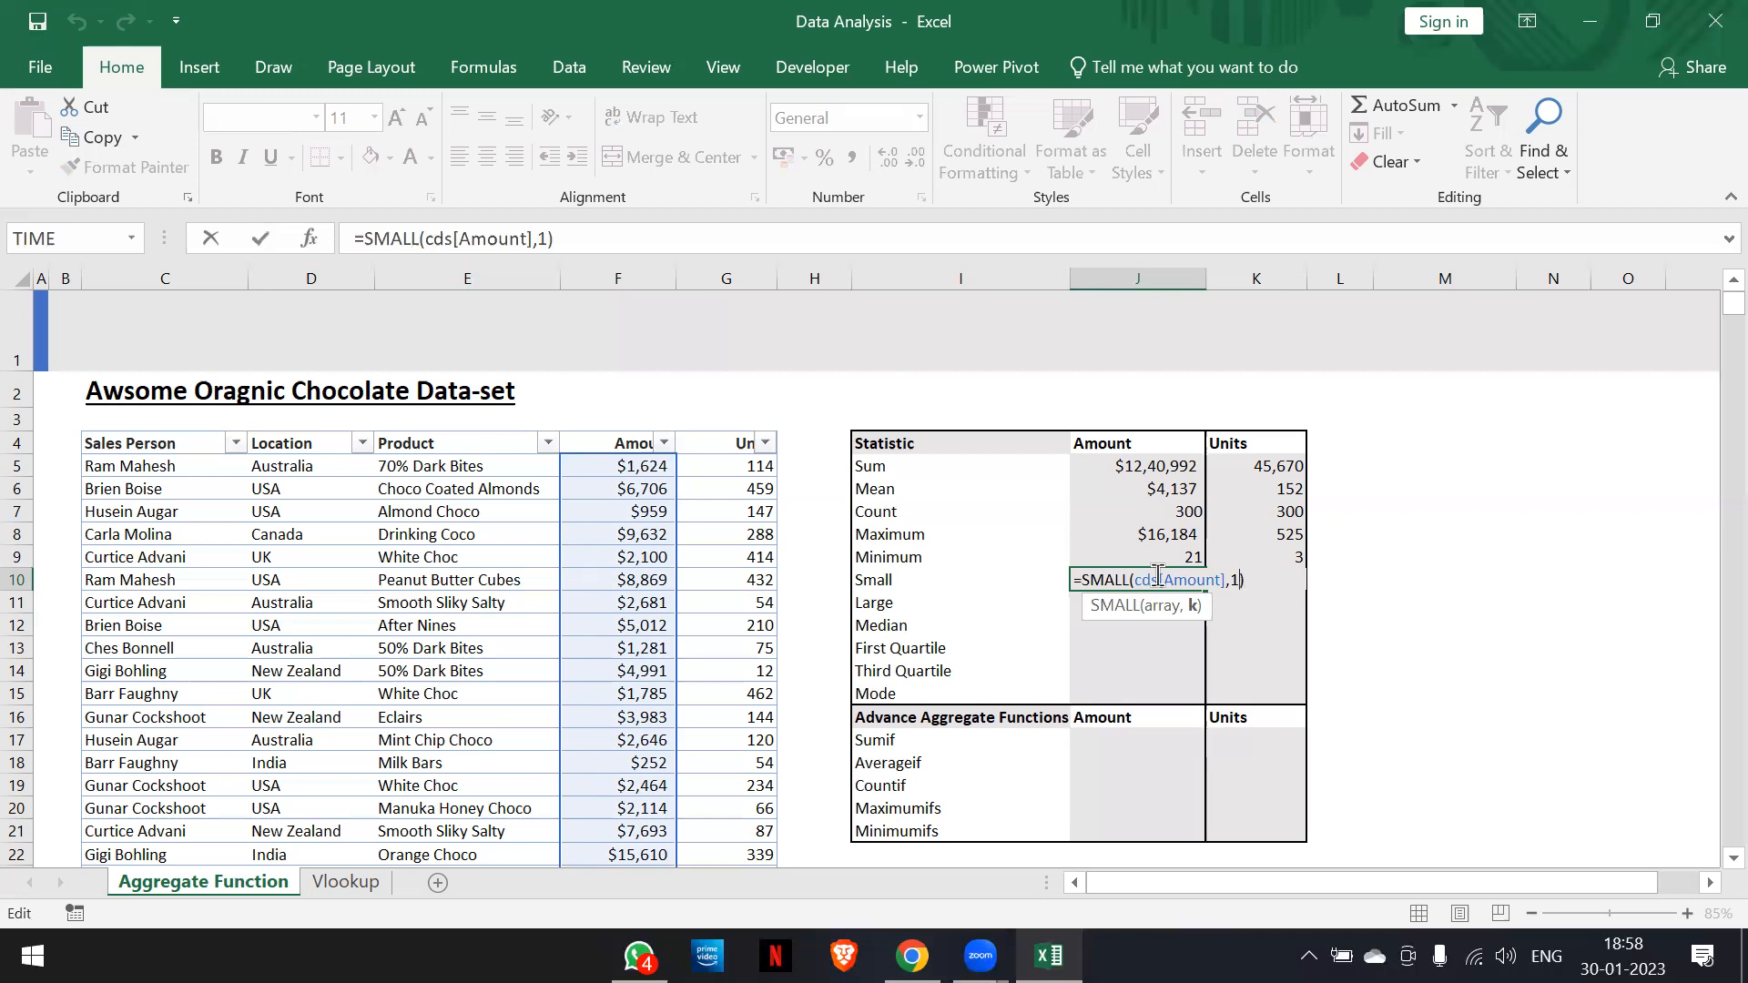
key(BackSpace)
text(2)
key(Return)
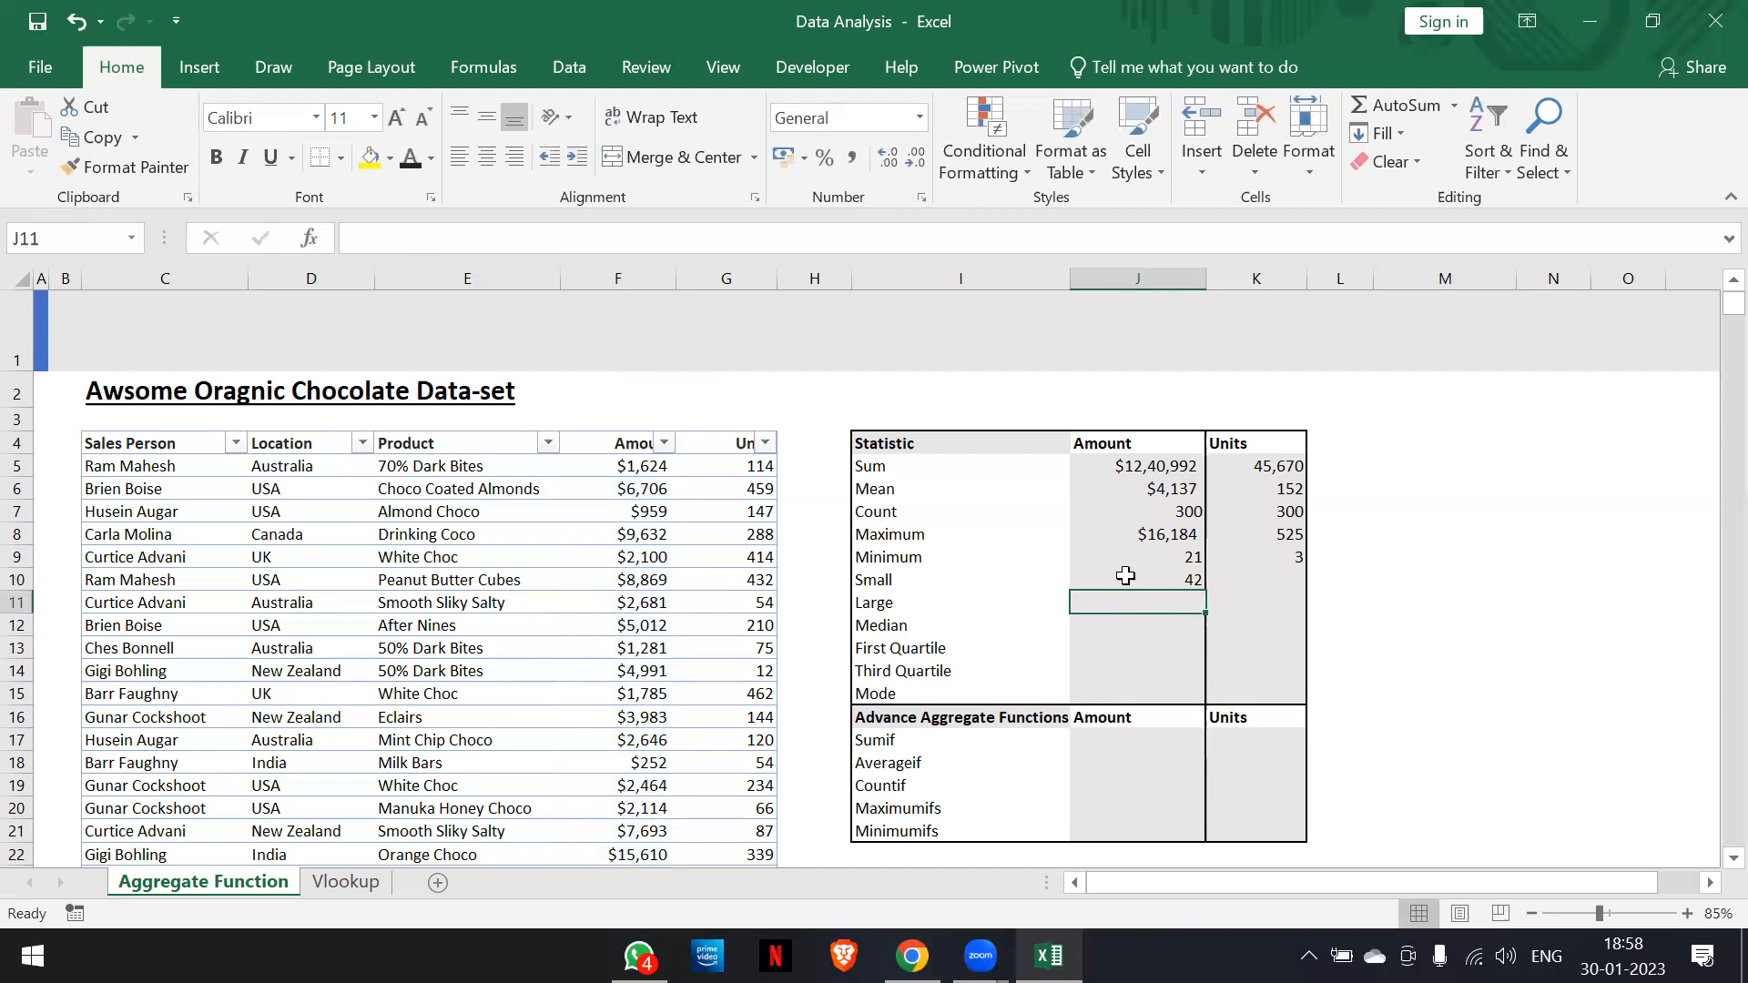
Sort the data table by Amount from smallest to largest to check the SMALL result, and undo the sort
click(664, 444)
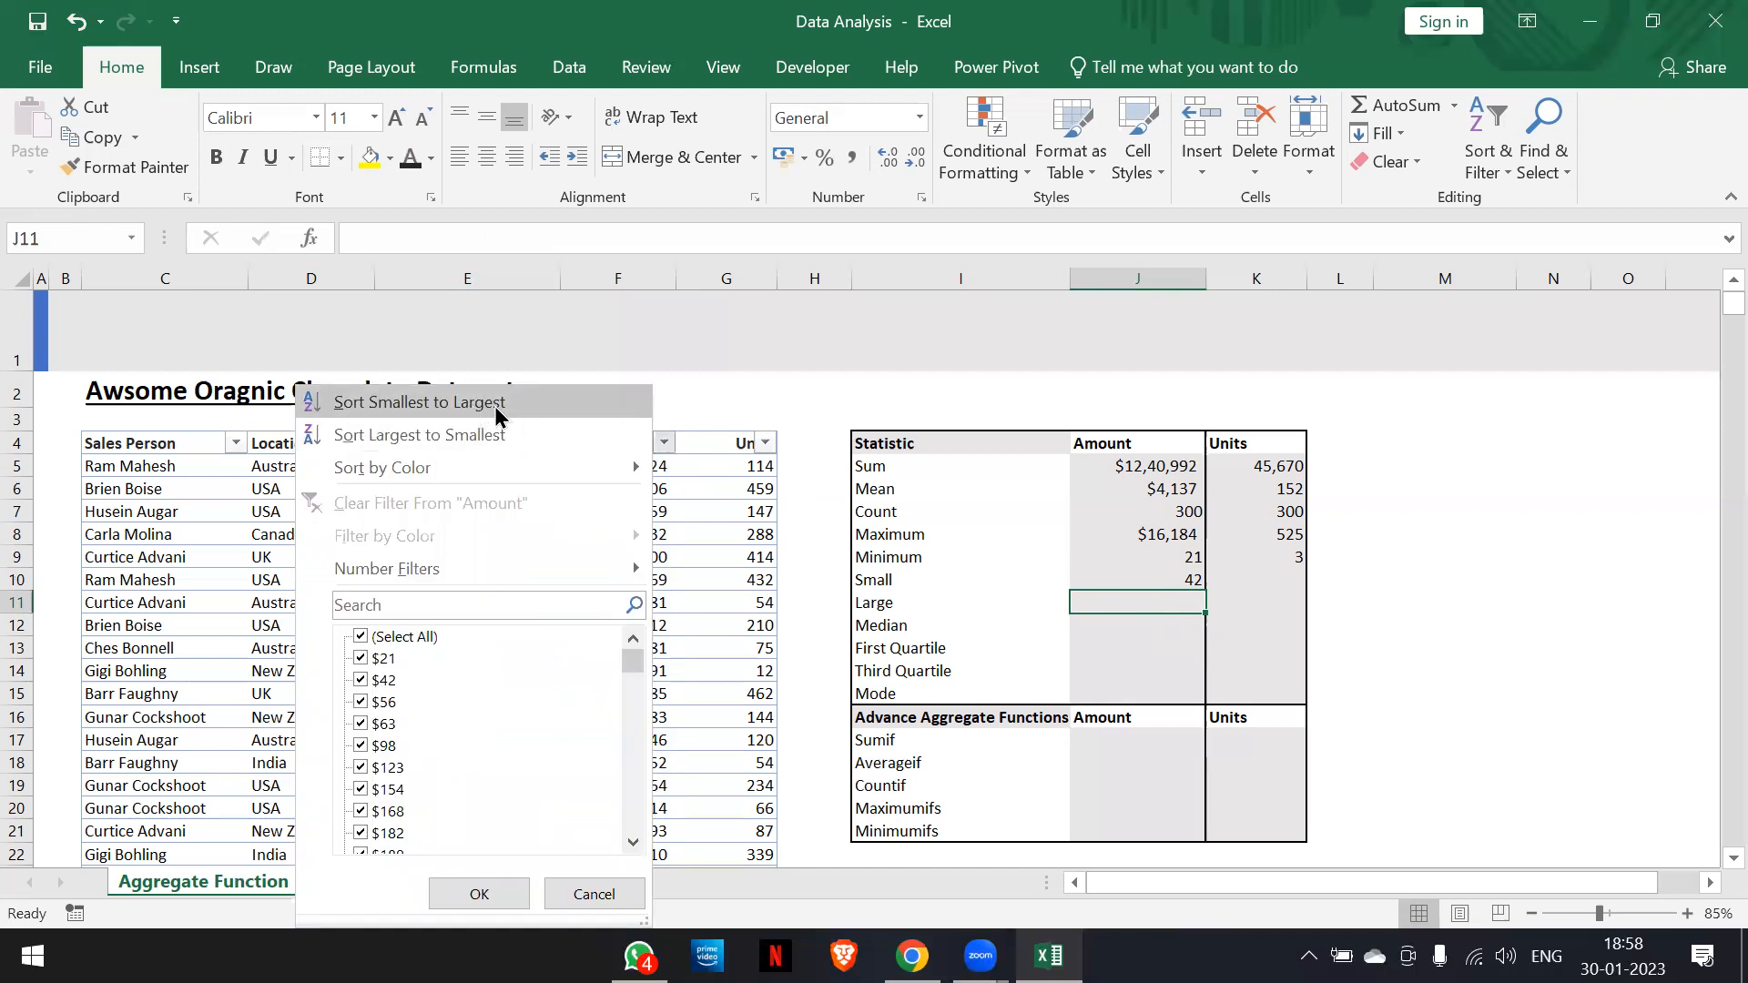
click(495, 404)
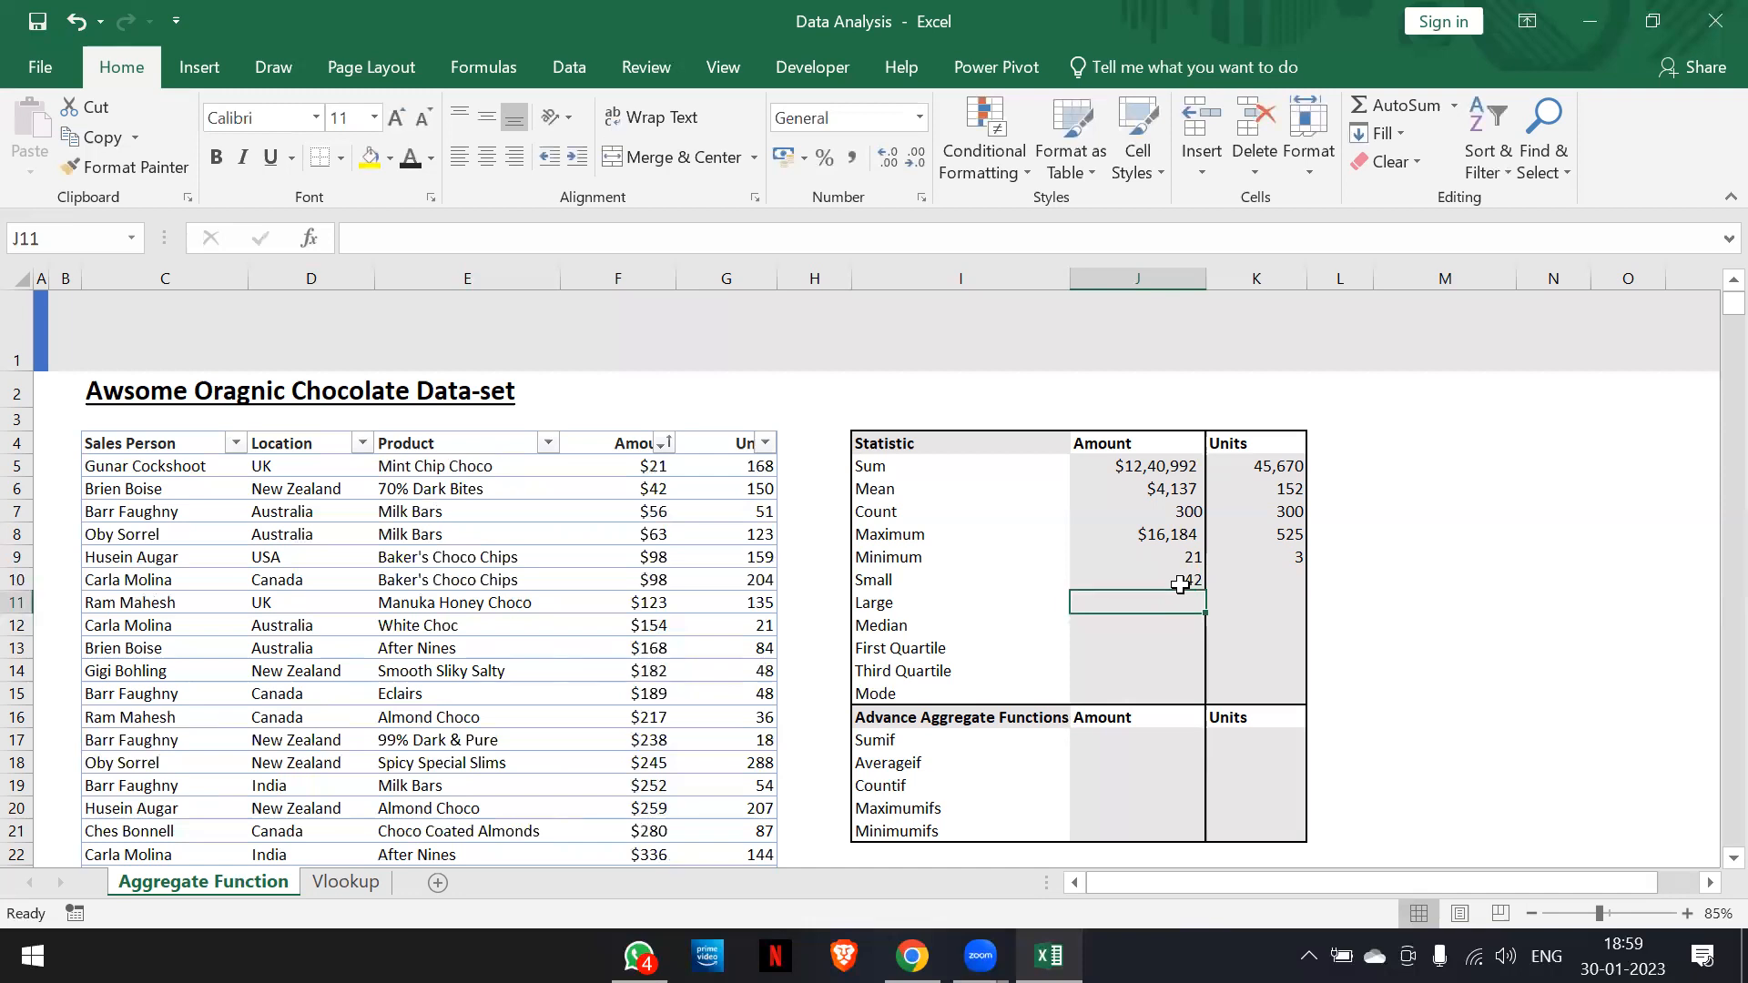
key(ctrl+z)
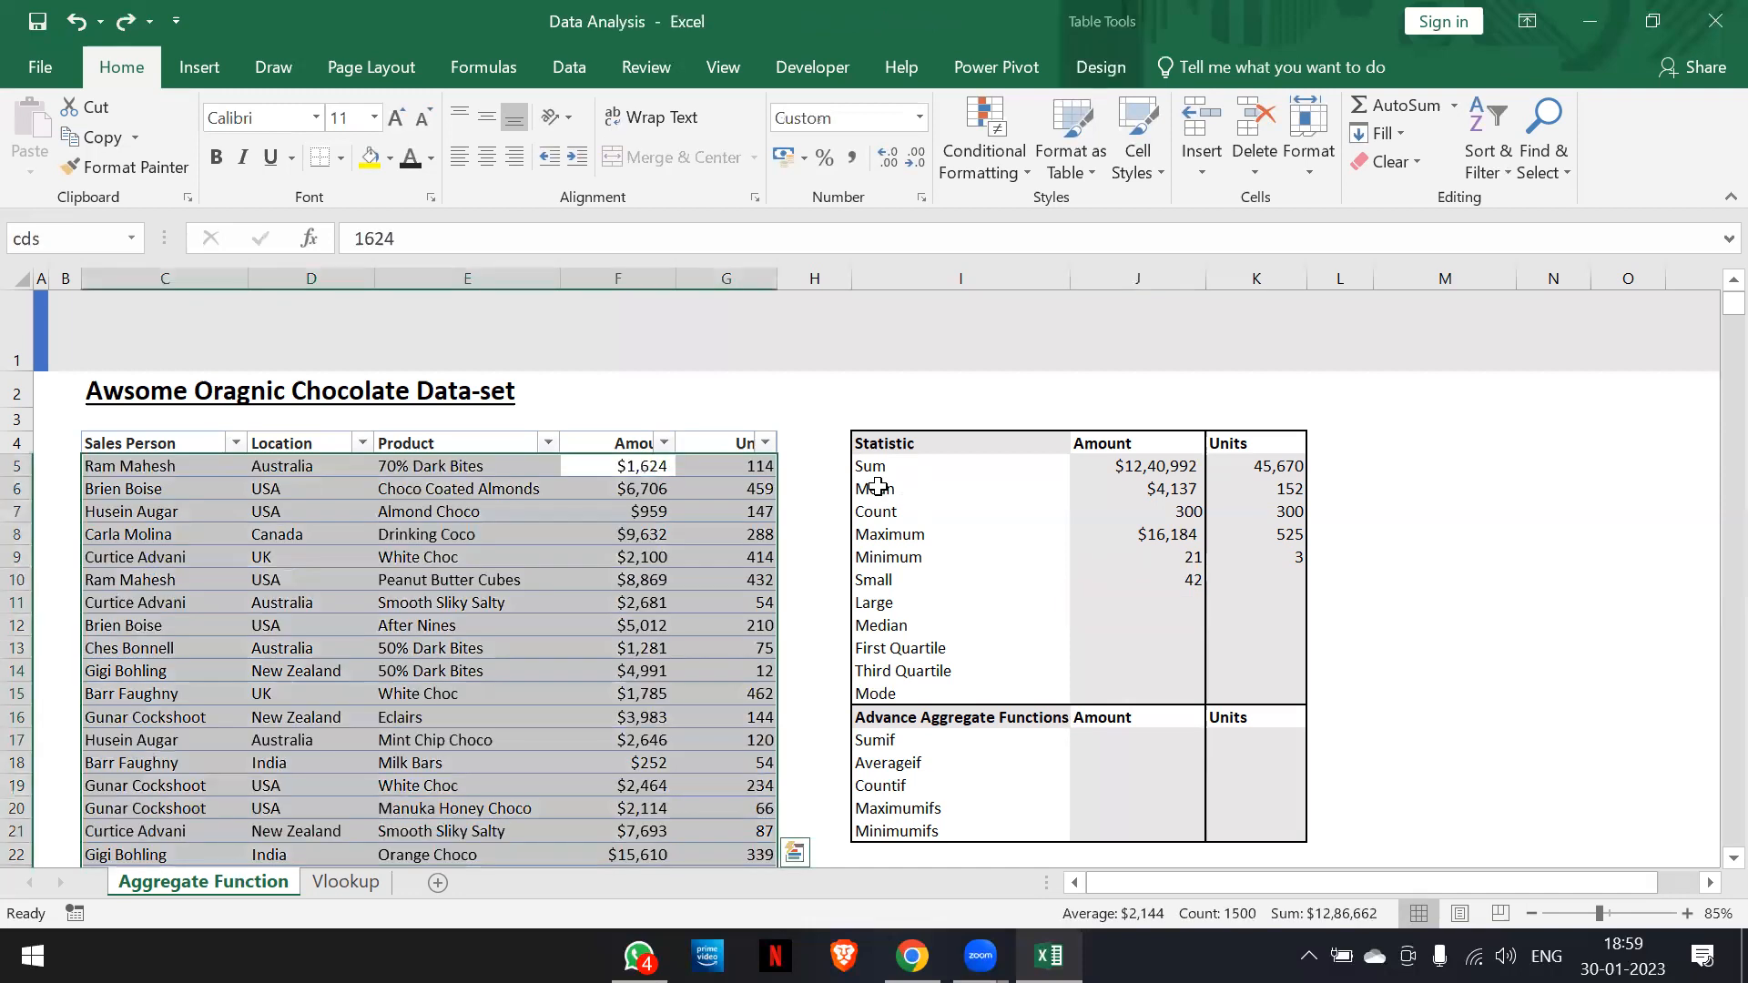
Calculate the second-smallest Units value in cell K10 with the formula =SMALL(cds[Units],2)
click(1275, 579)
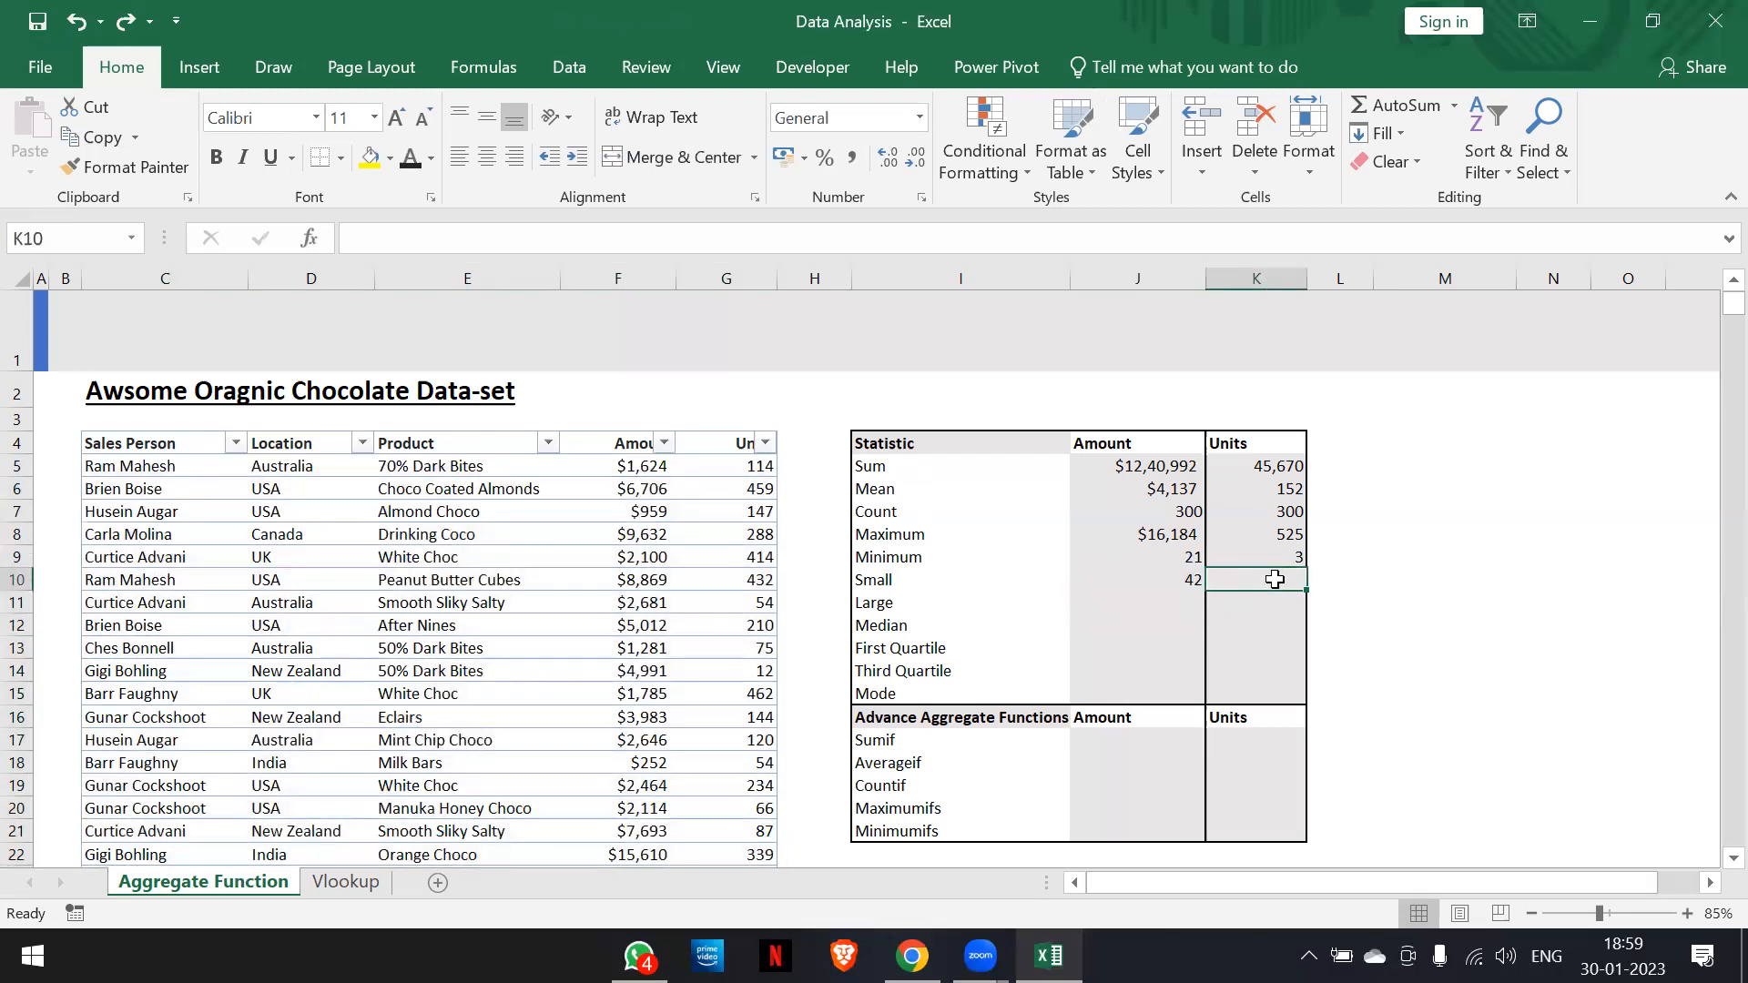
text(=small)
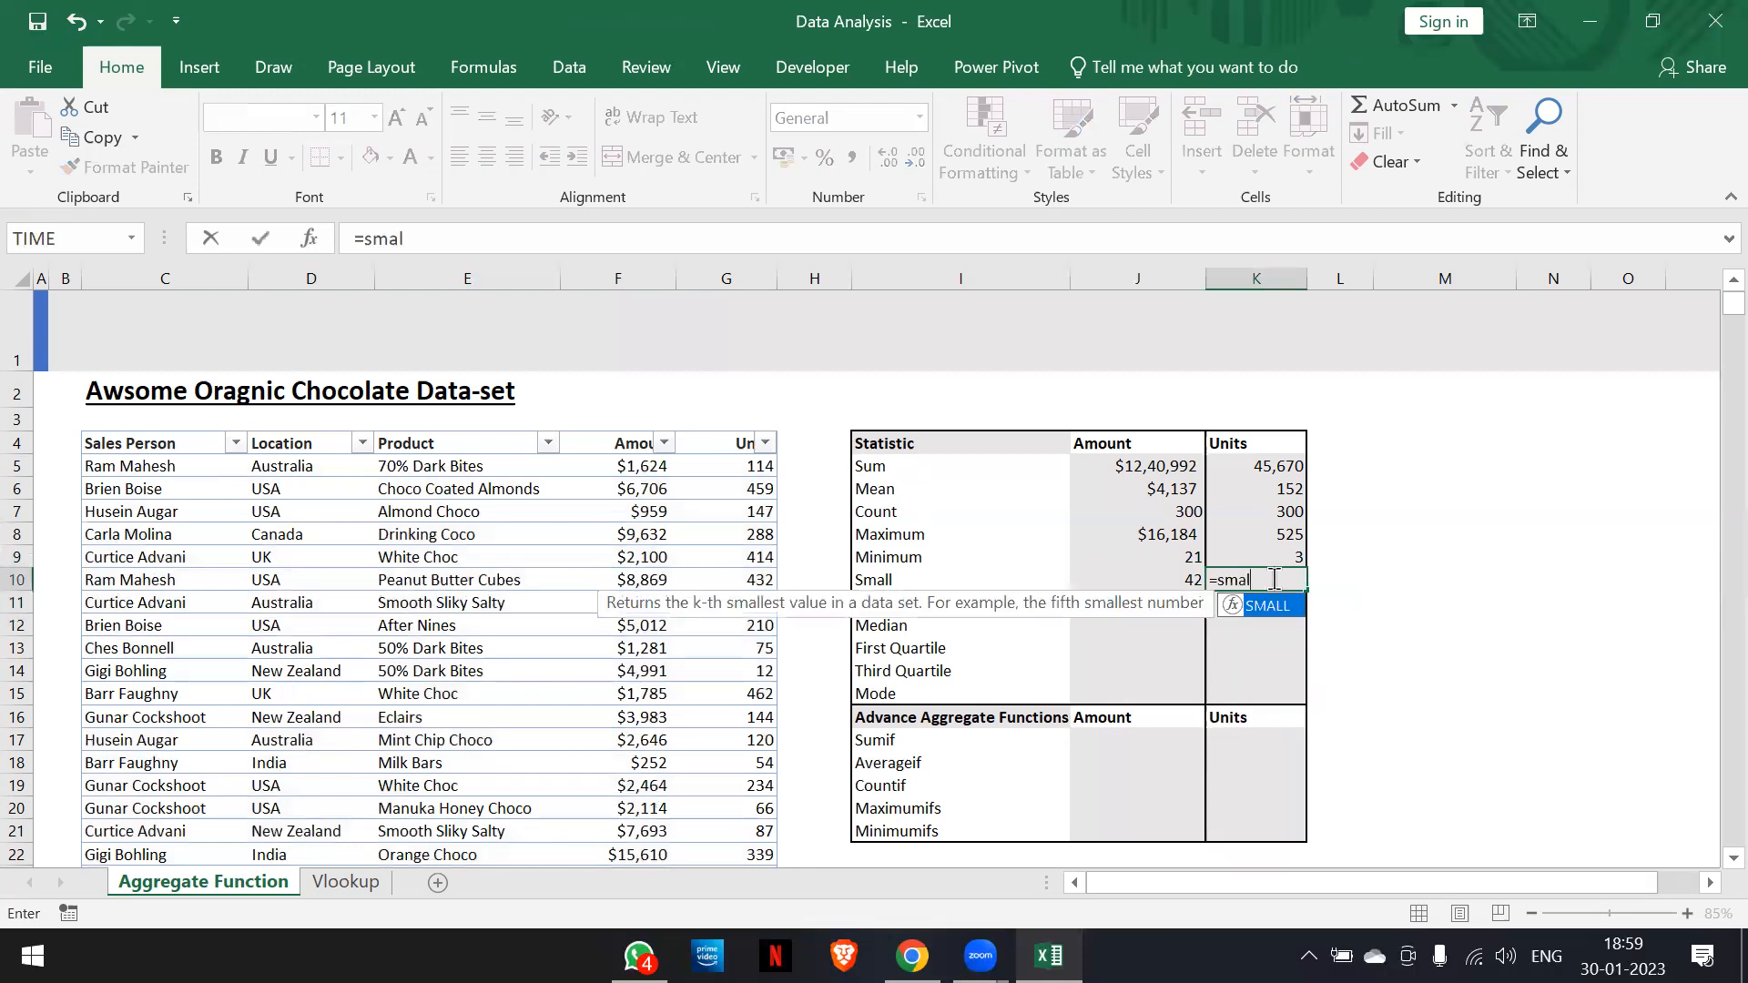
key(Tab)
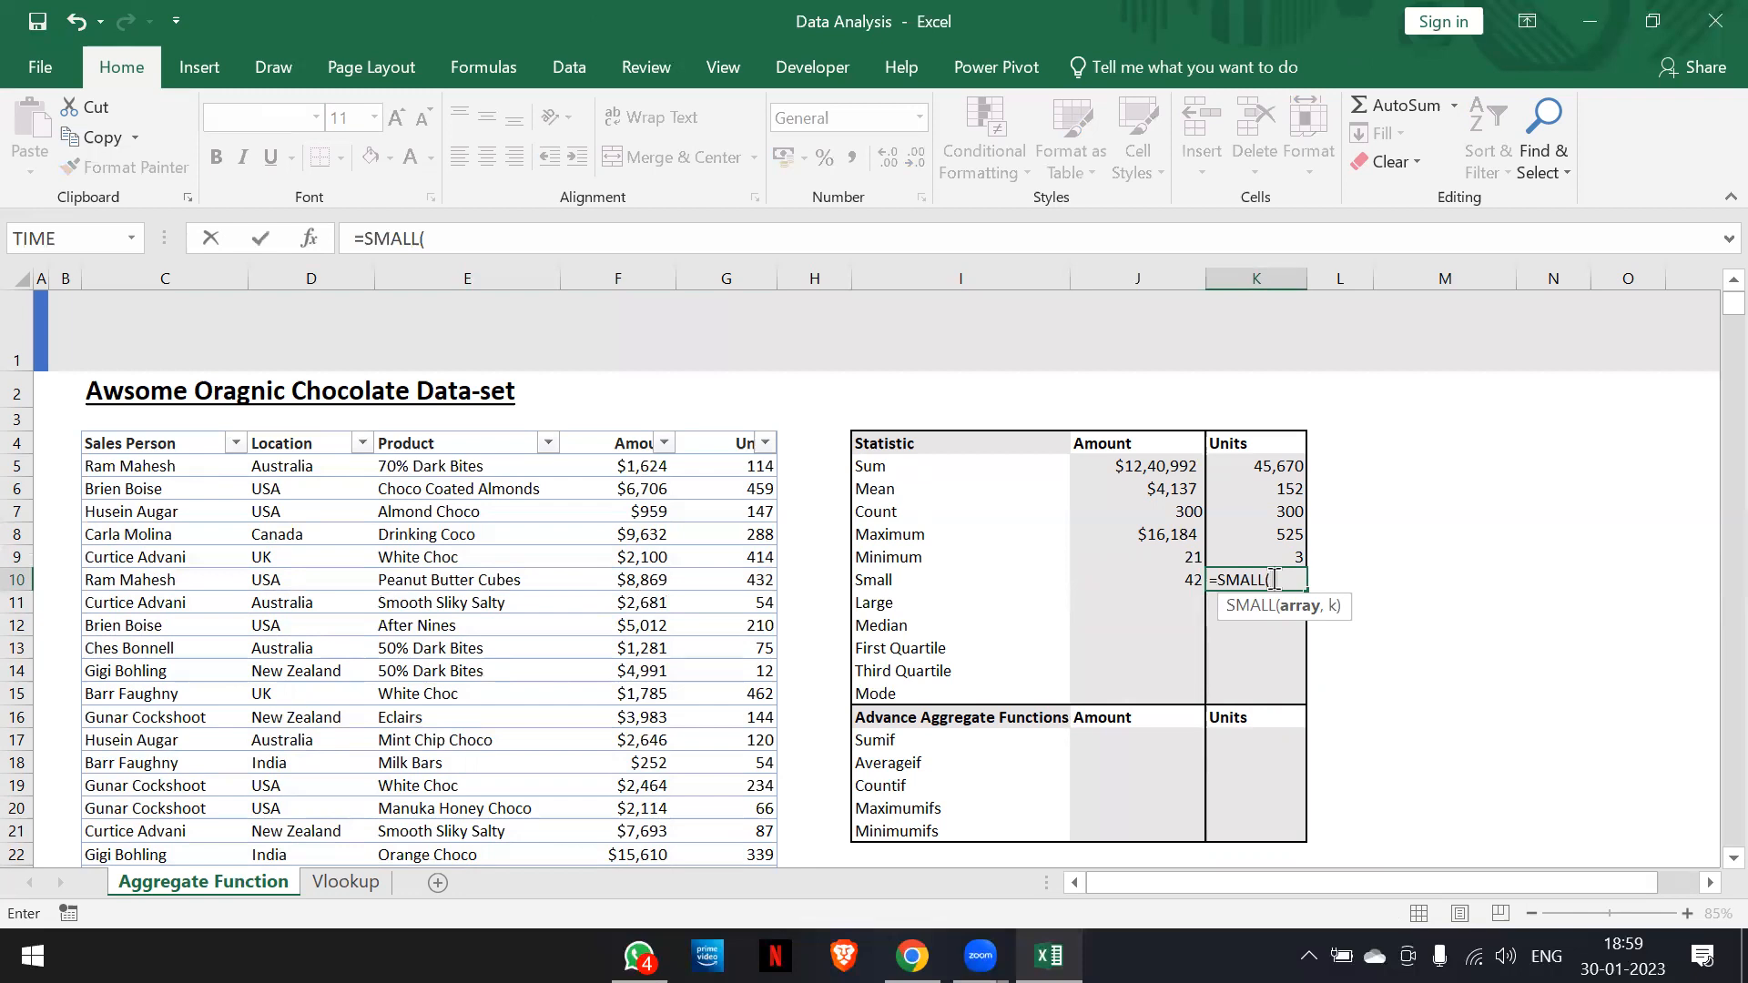
text(cds)
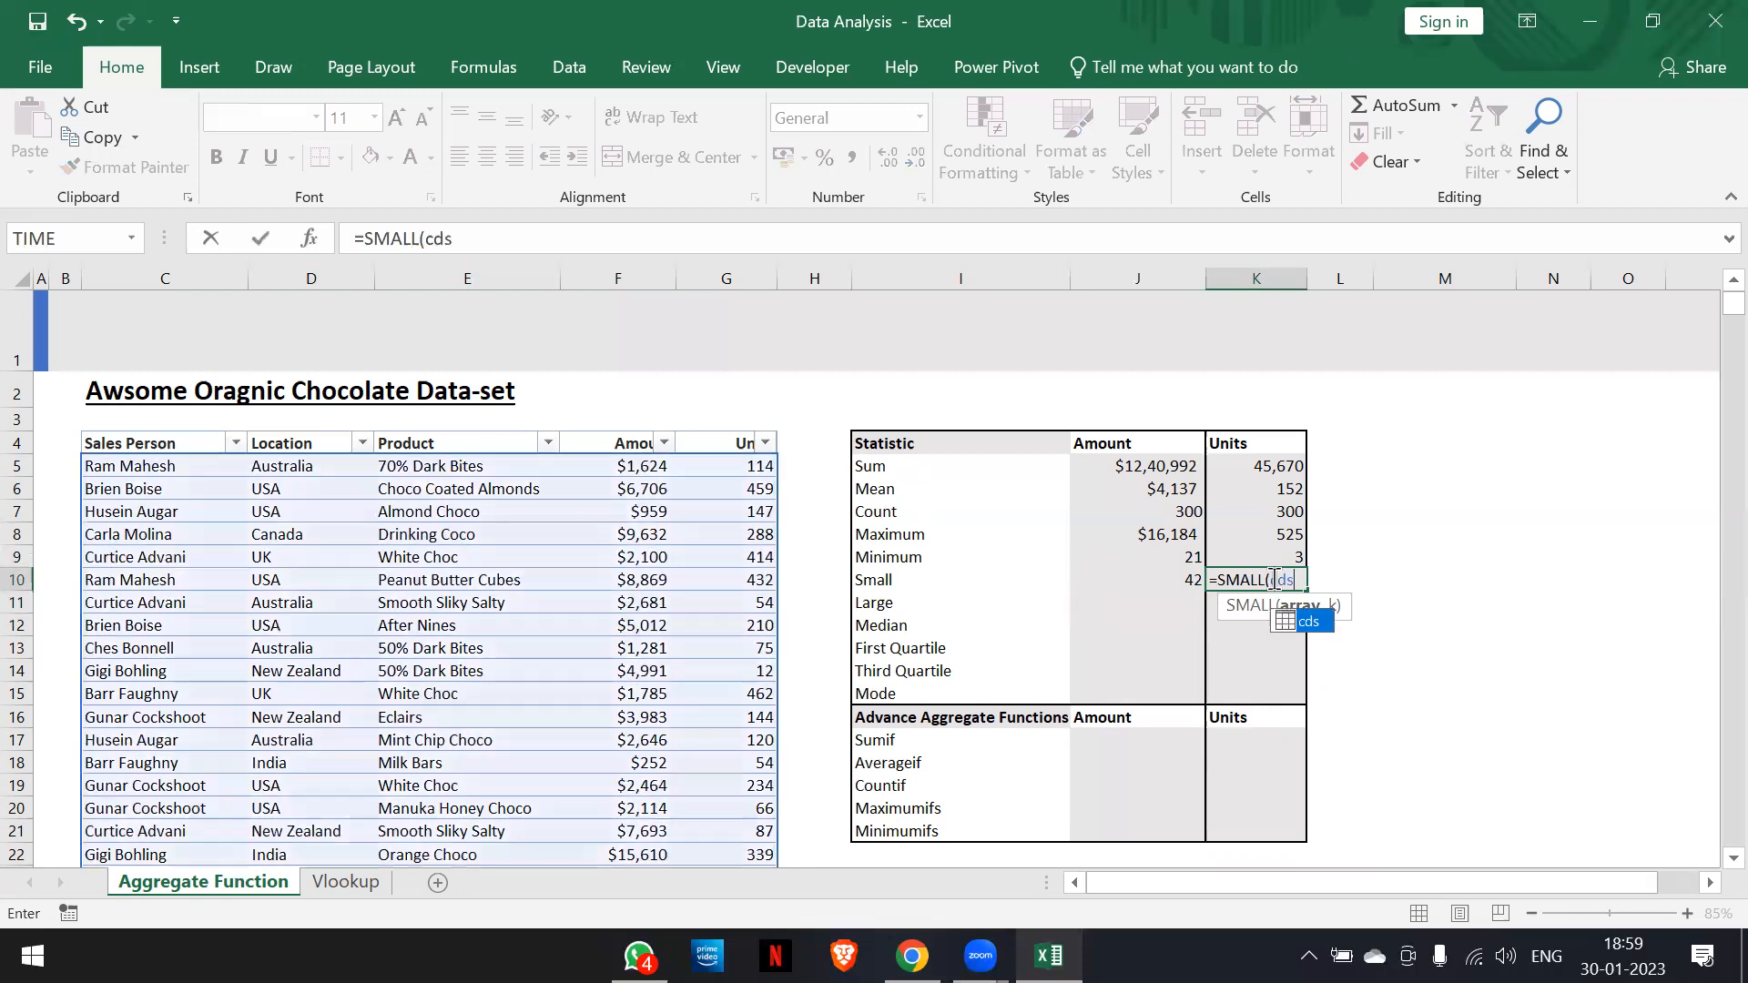
text([Unit)
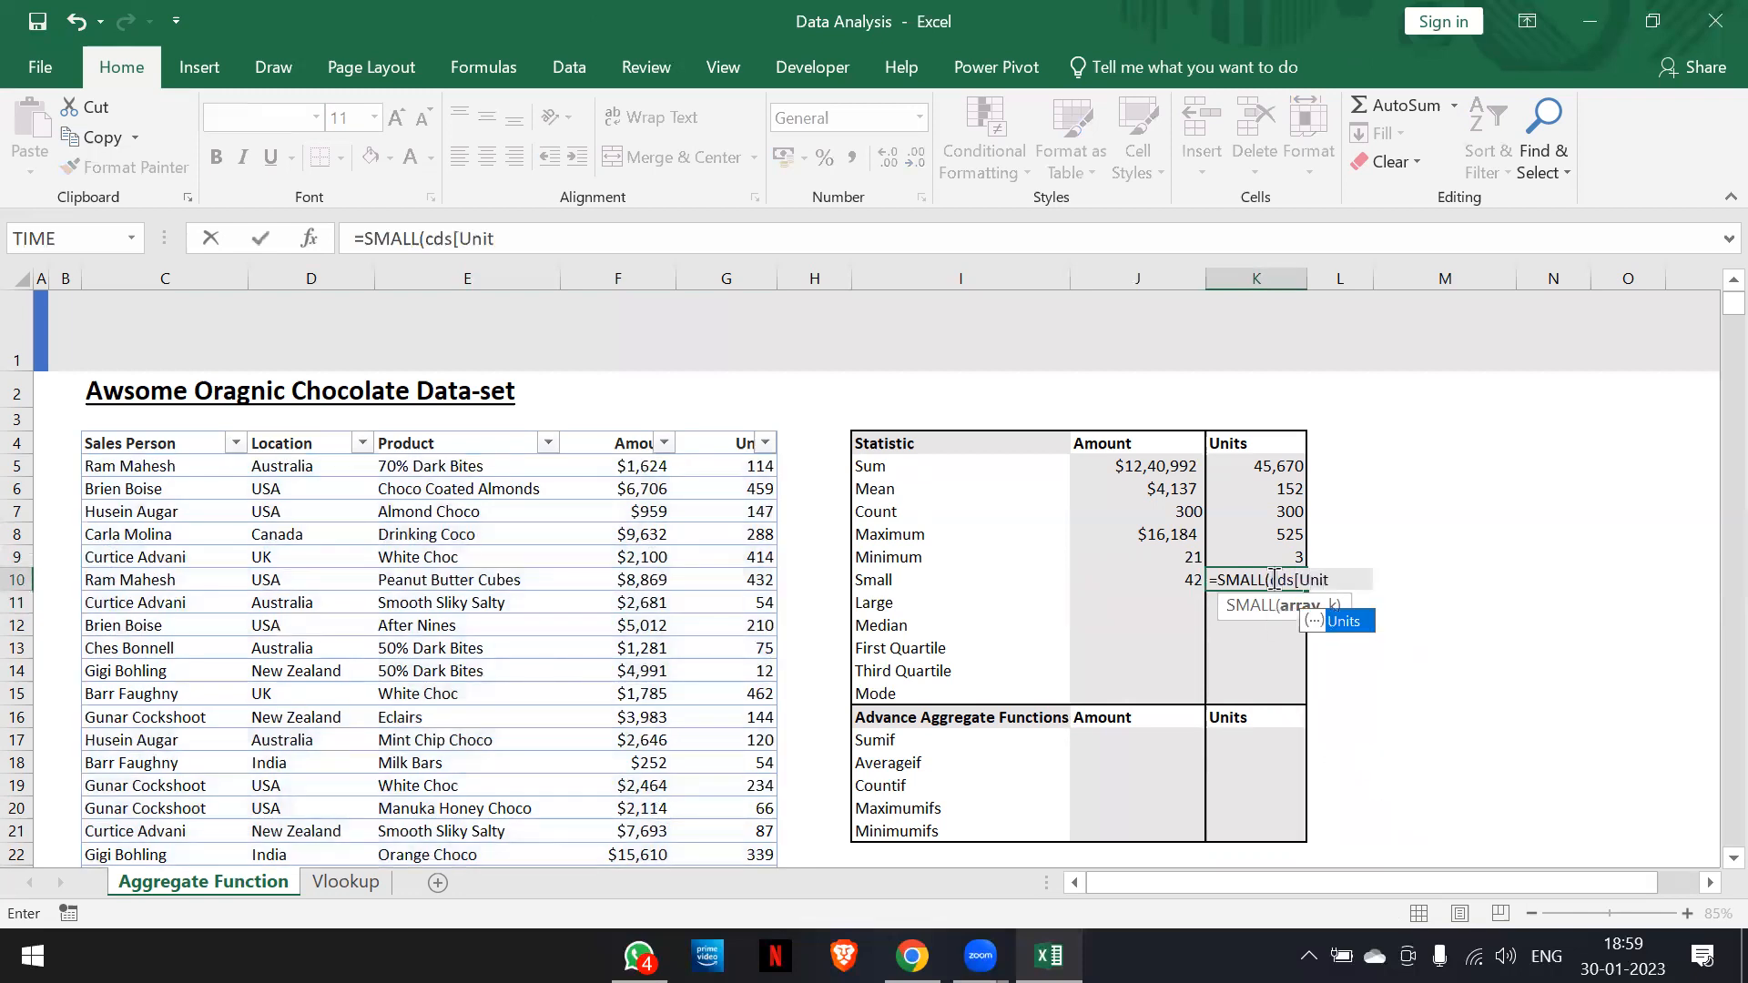
text(s],)
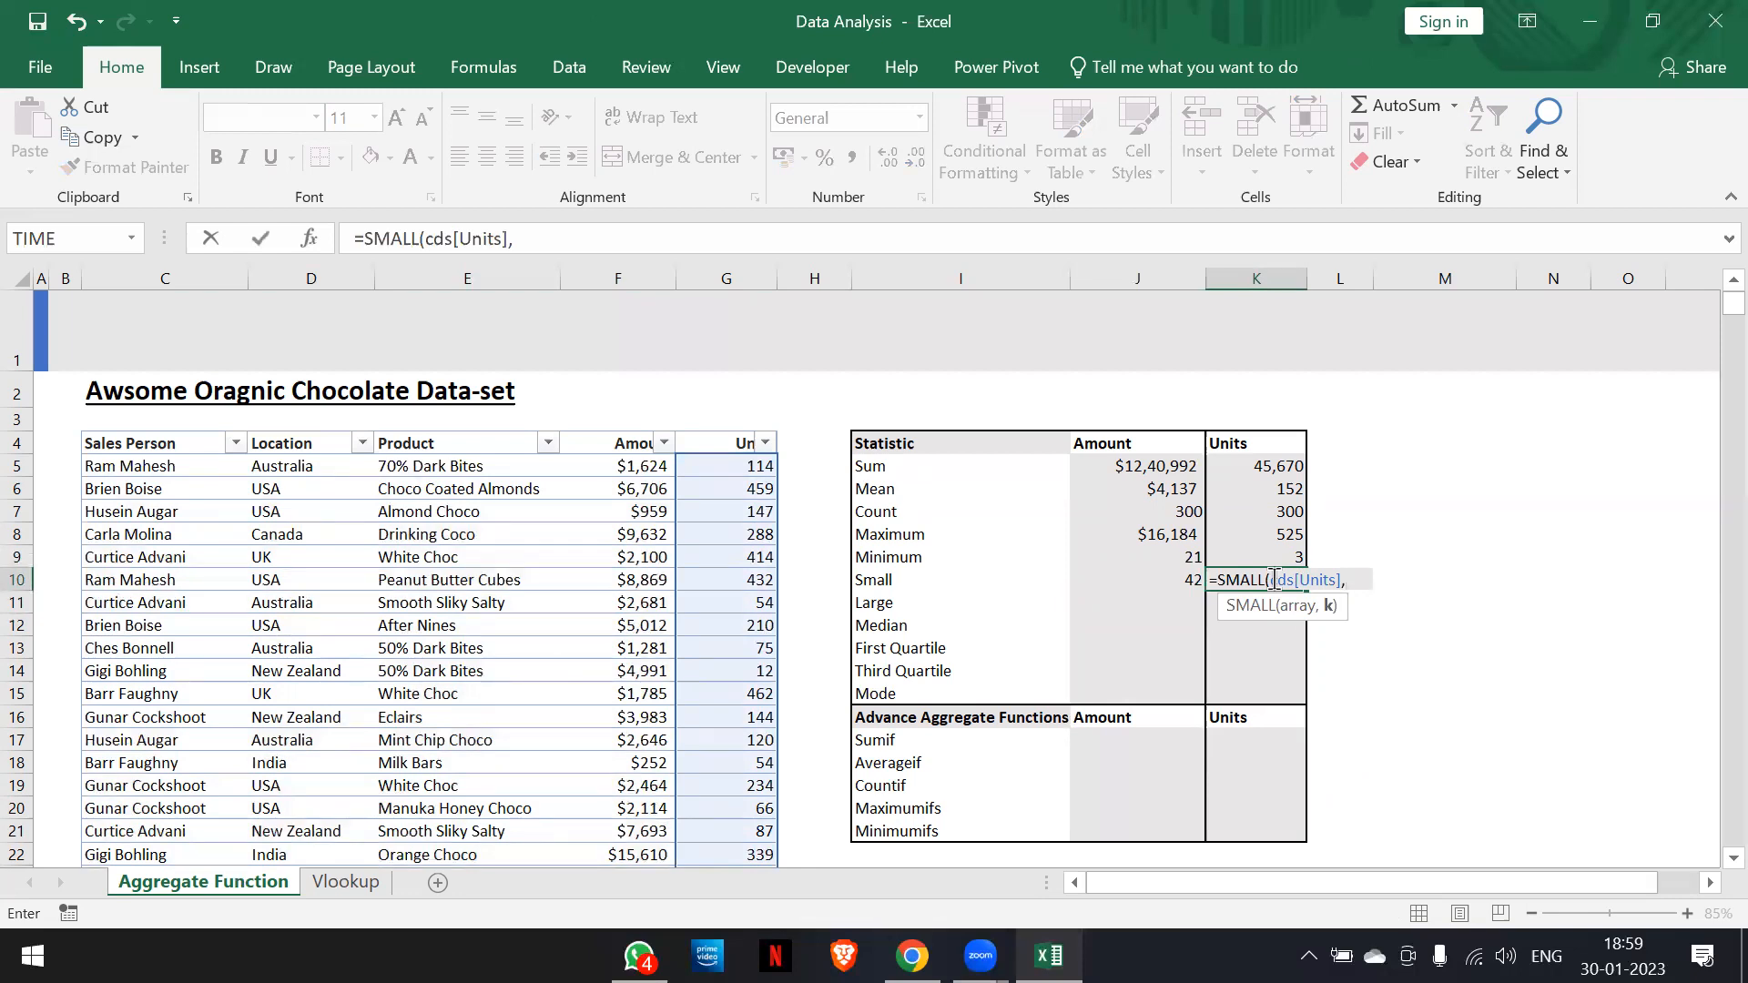
text(2)
key(BackSpace)
text(3))
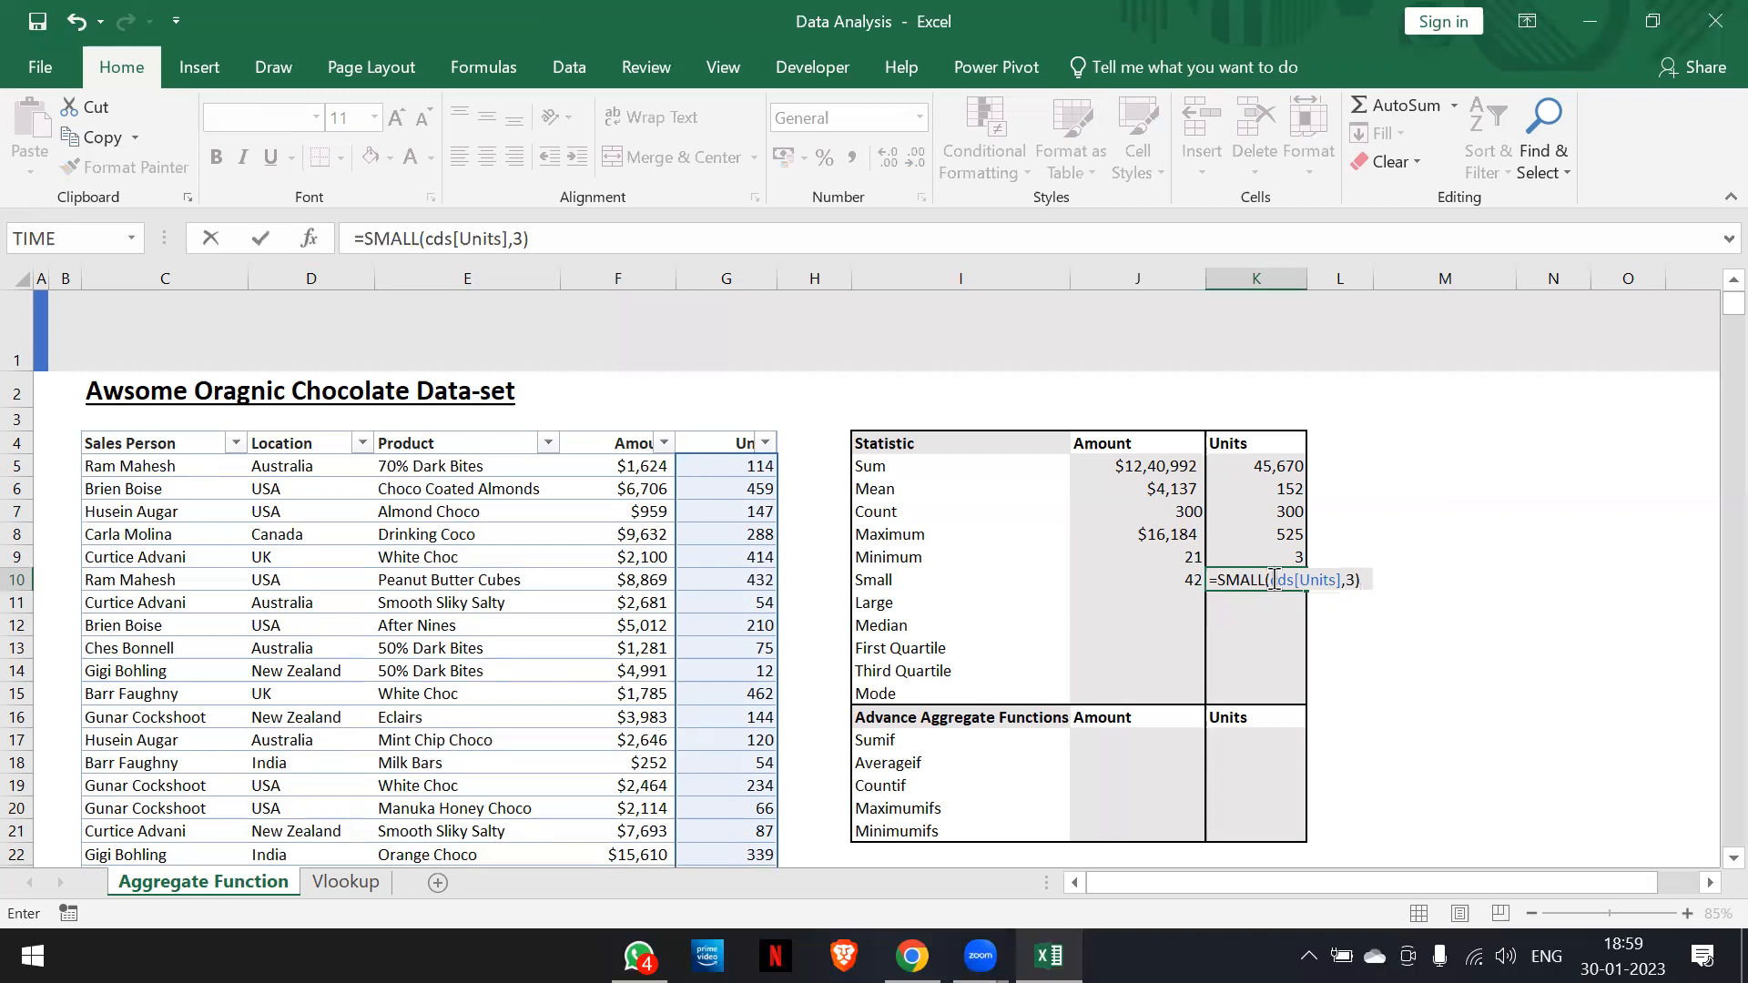
key(BackSpace)
key(BackSpace)
text(2))
key(Return)
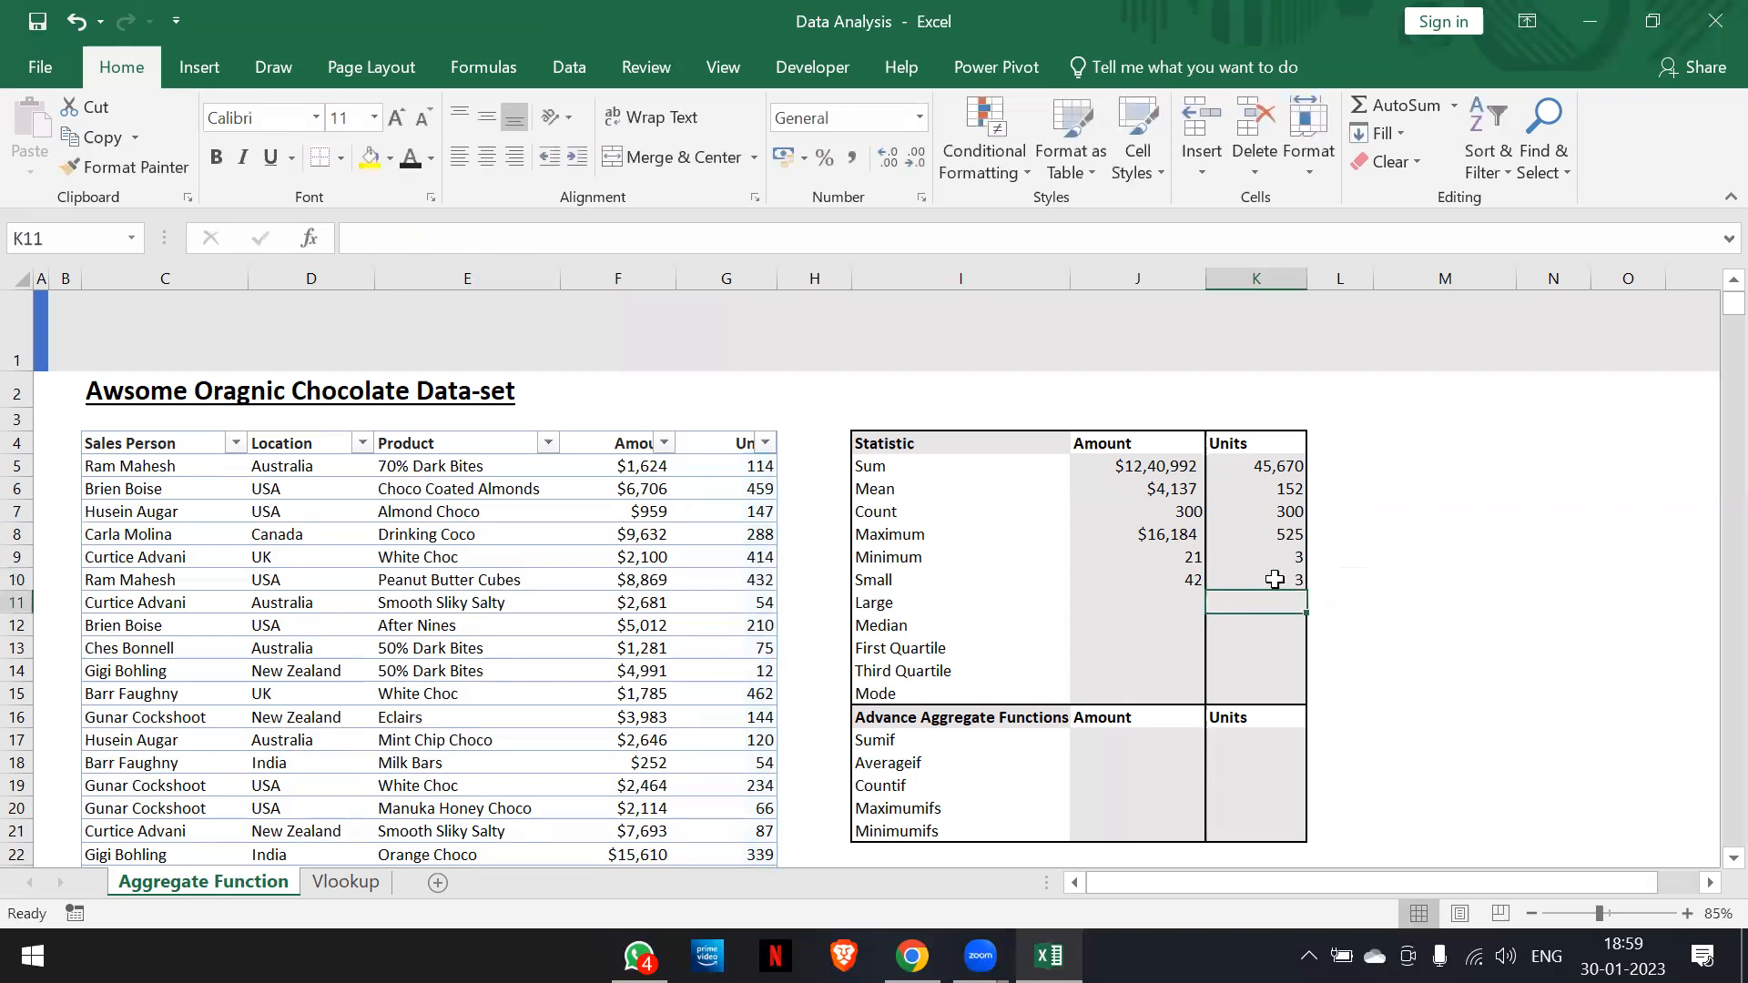
Sort the data table by Units from smallest to largest and change the k argument of the SMALL formula in cell K10 to 5
click(765, 442)
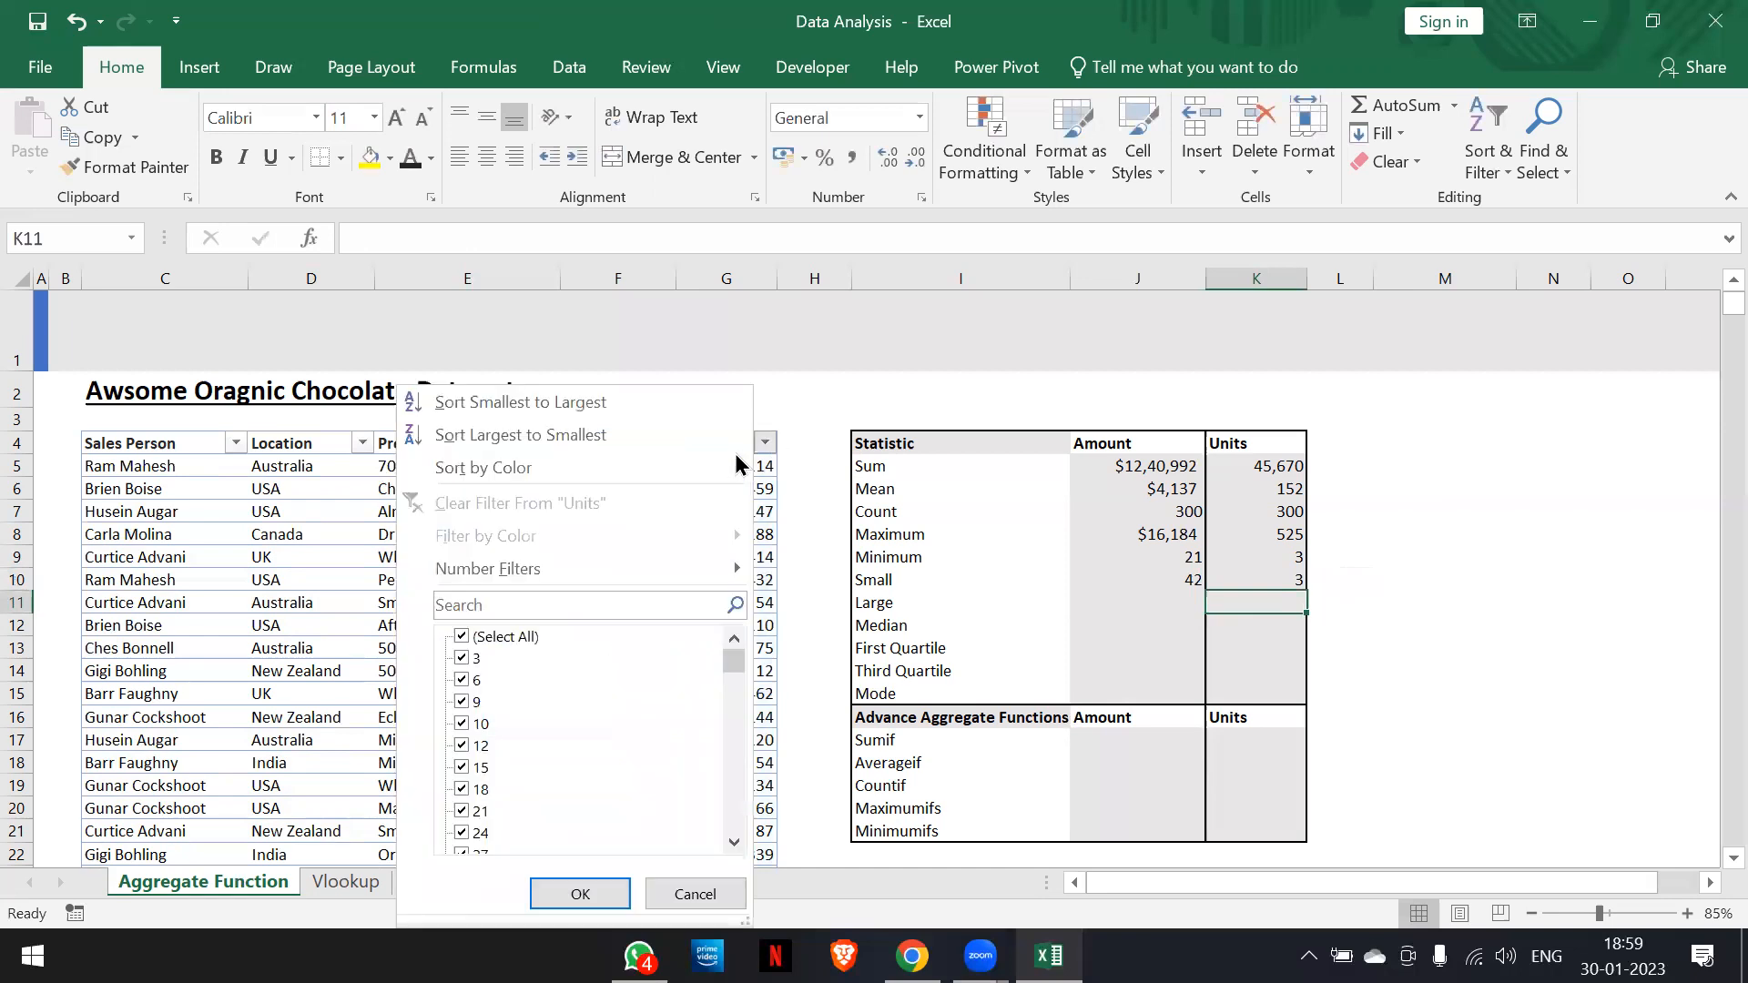
click(687, 405)
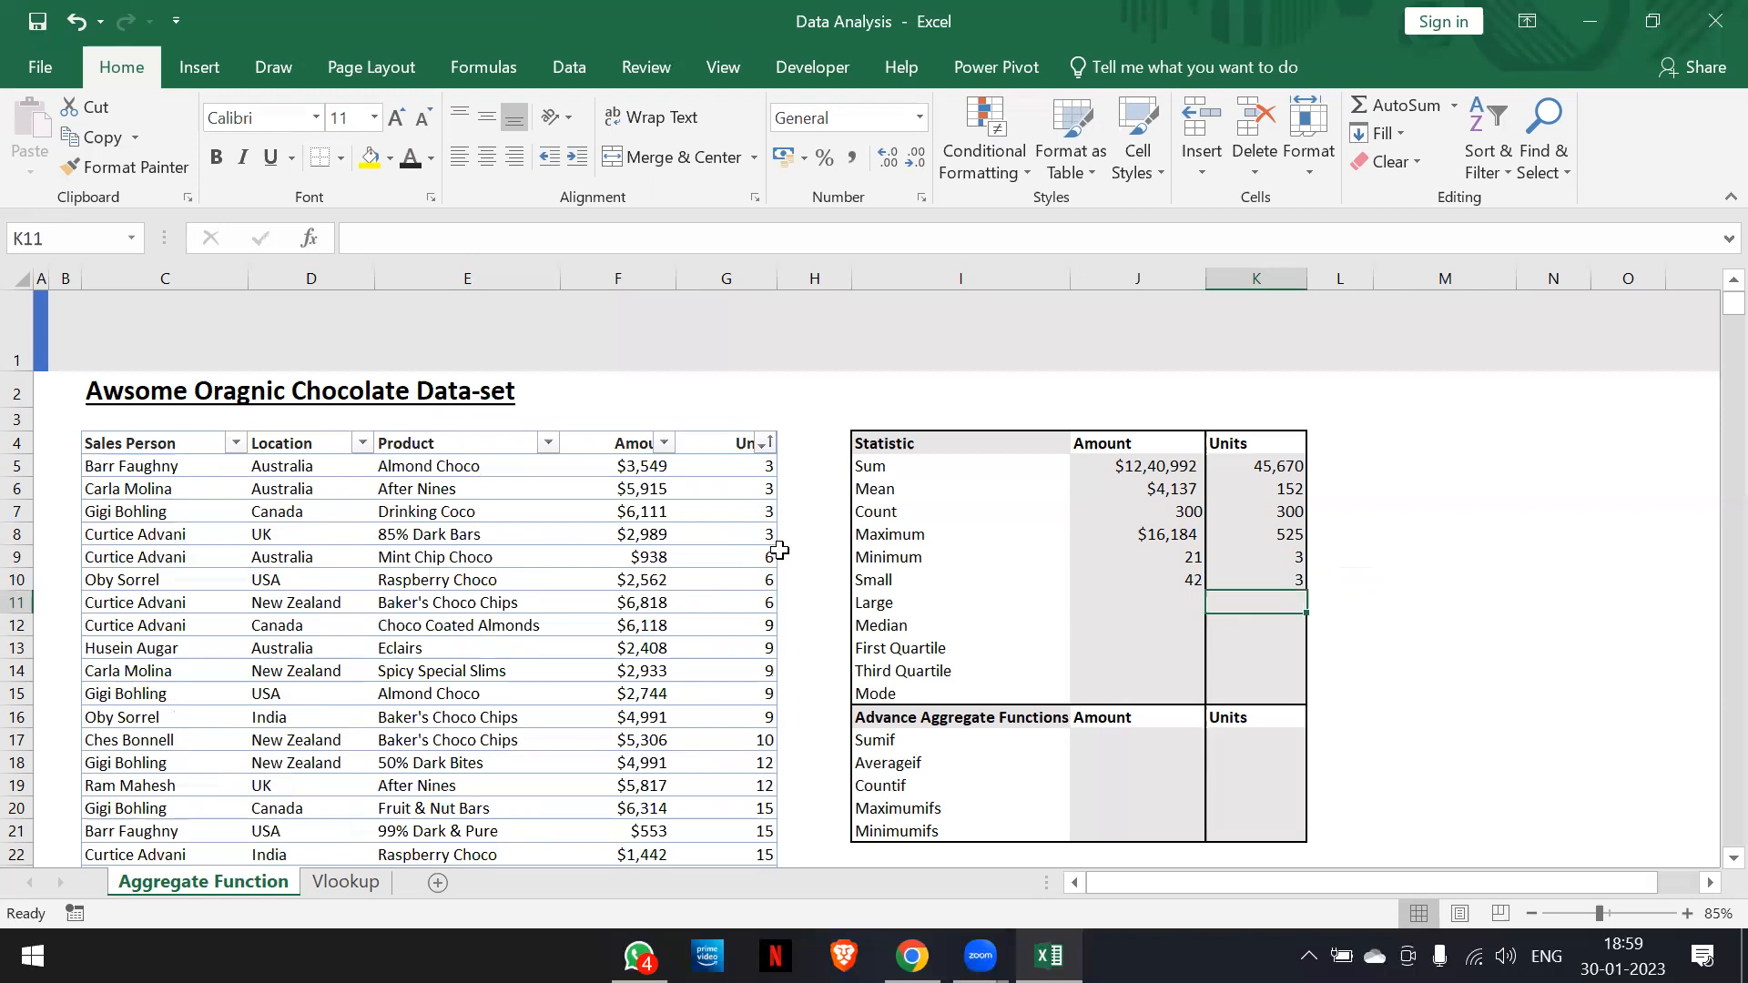
click(1290, 581)
double_click(1290, 581)
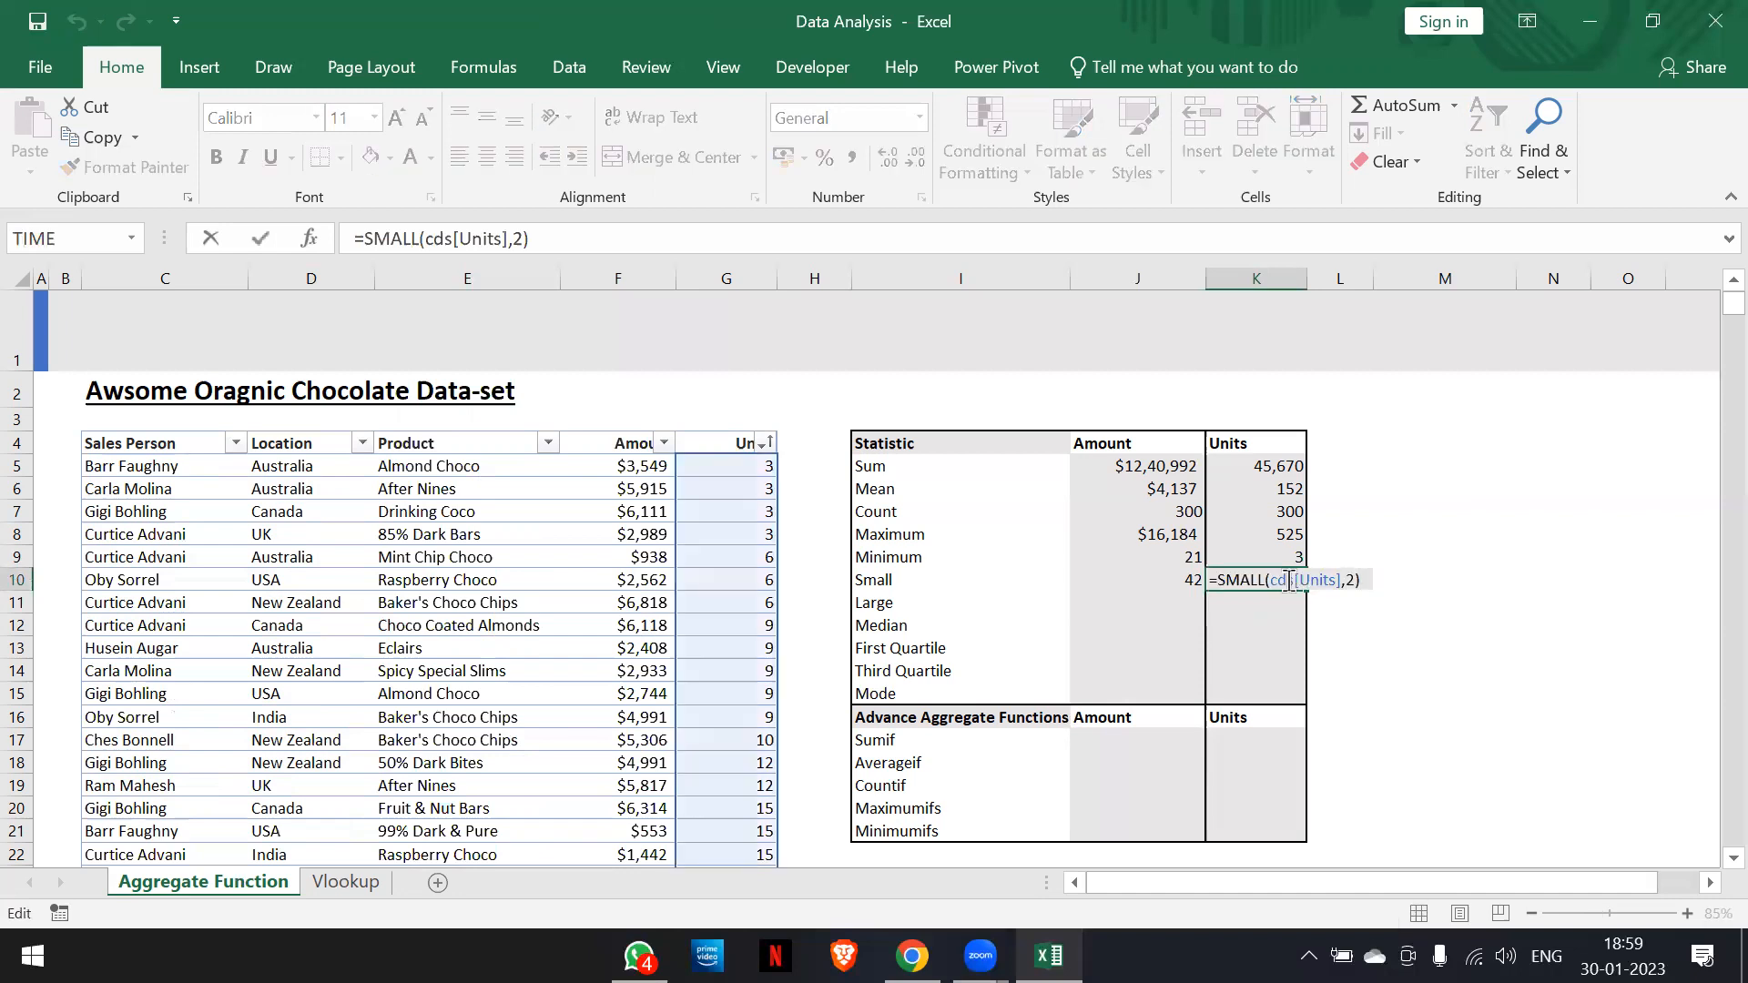
key(End)
key(BackSpace)
text(3)
key(Return)
Set the k argument of the SMALL formula in cell K10 back to 2
click(1290, 580)
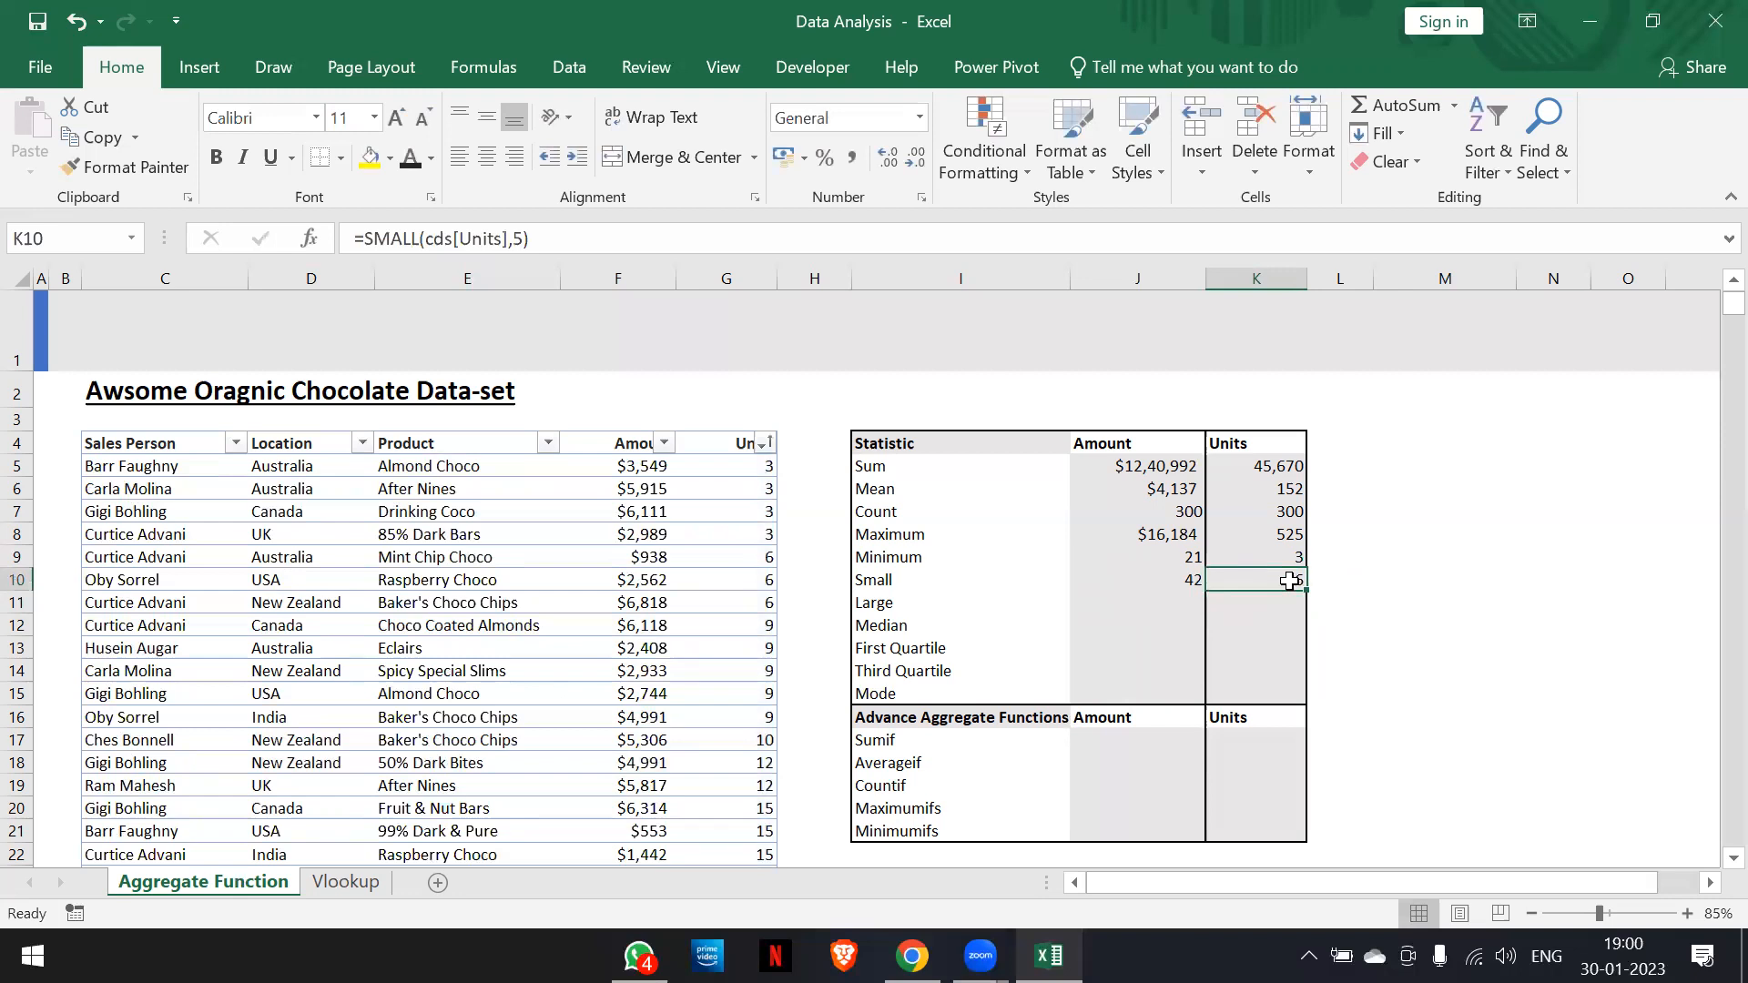
double_click(1290, 581)
key(End)
key(BackSpace)
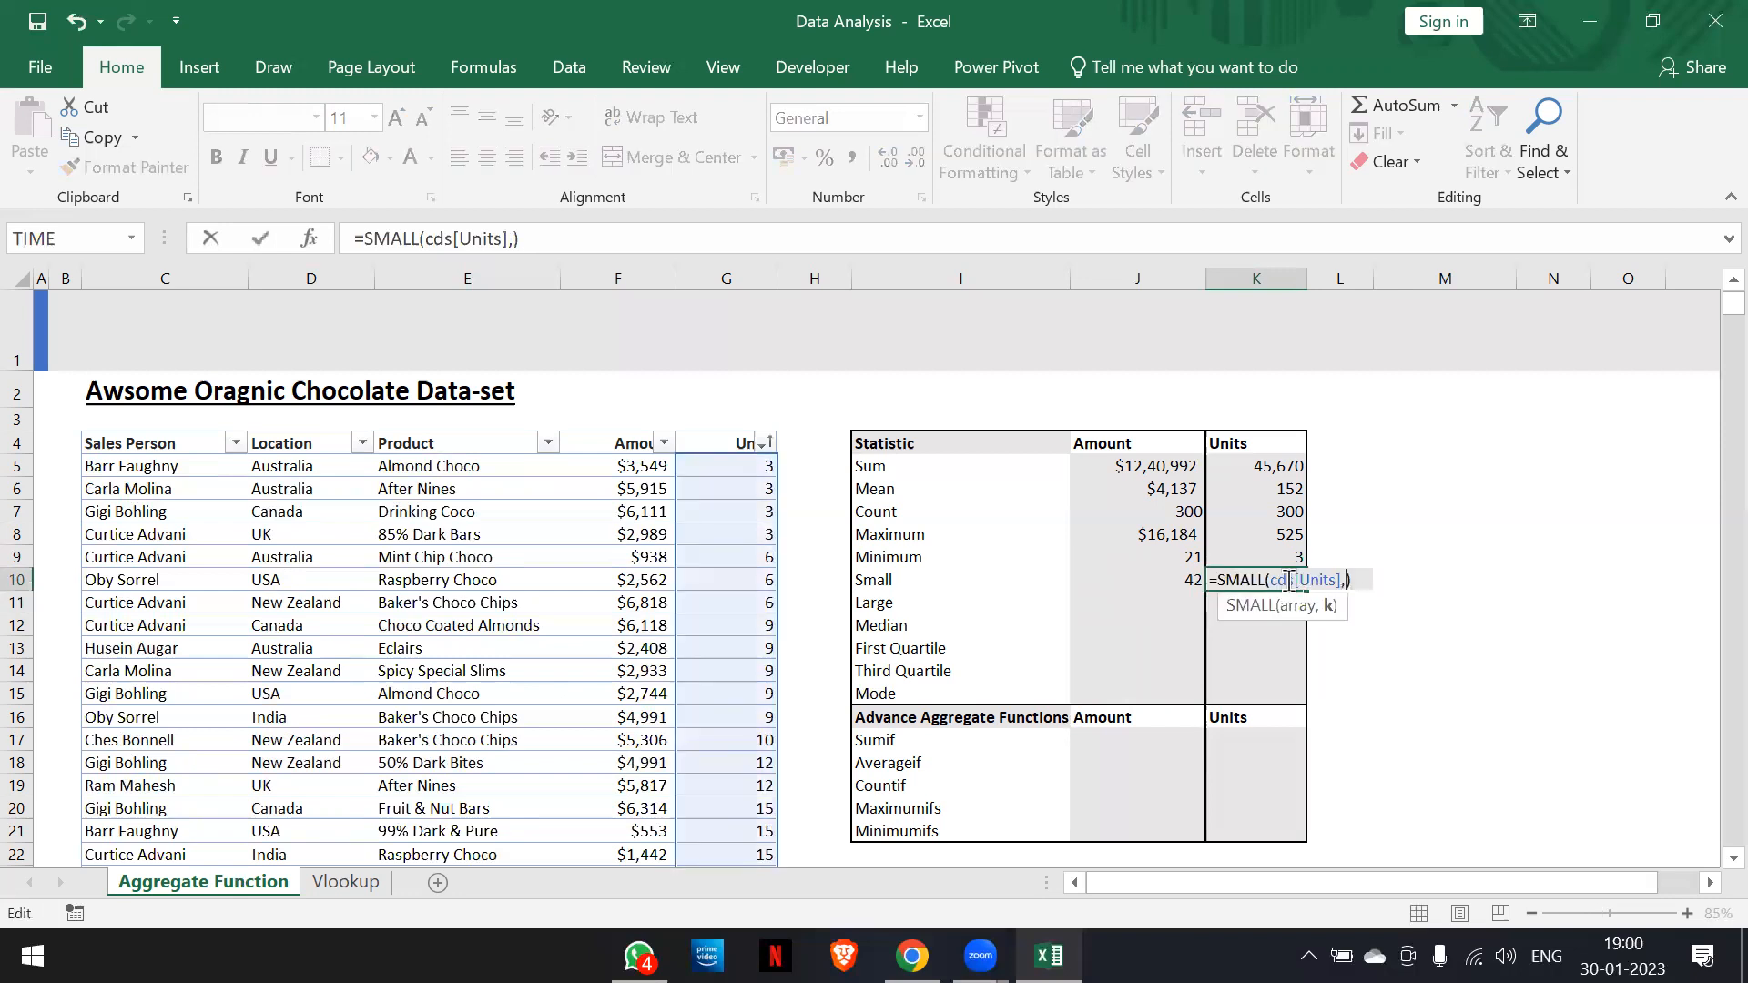
text(2)
key(Return)
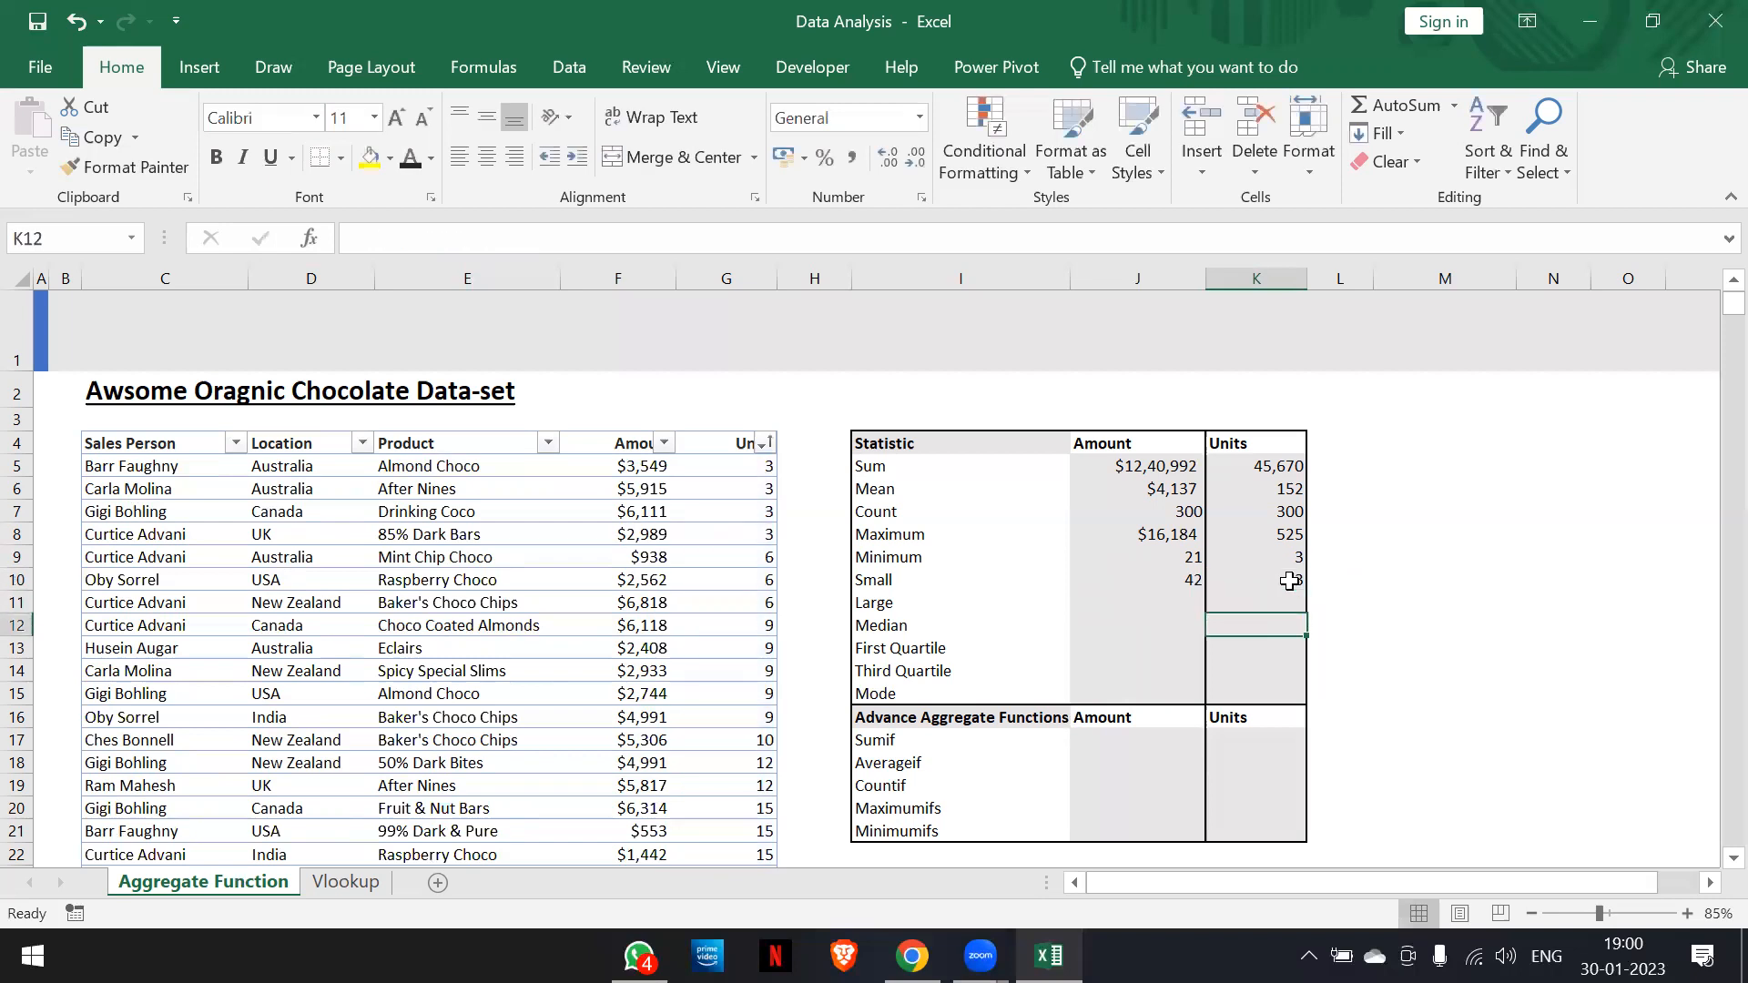
Calculate the second-largest Amount in cell J11 with the formula =LARGE(cds[Amount],2)
key(Left)
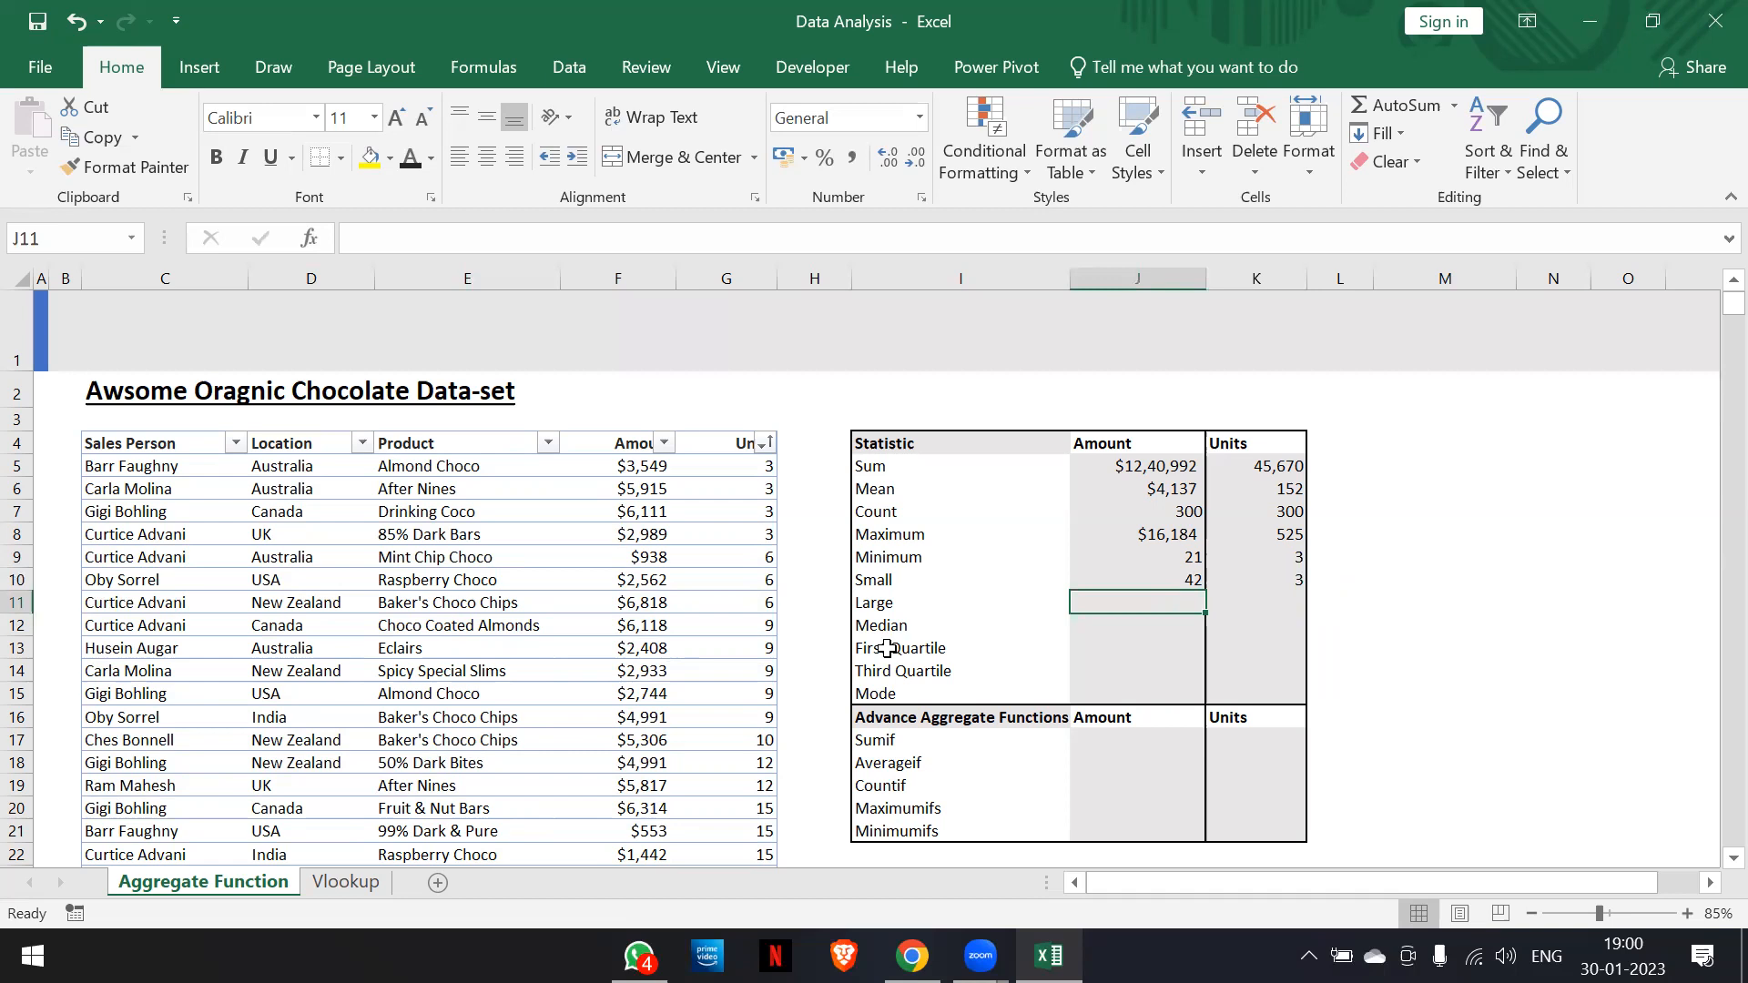
text(=large)
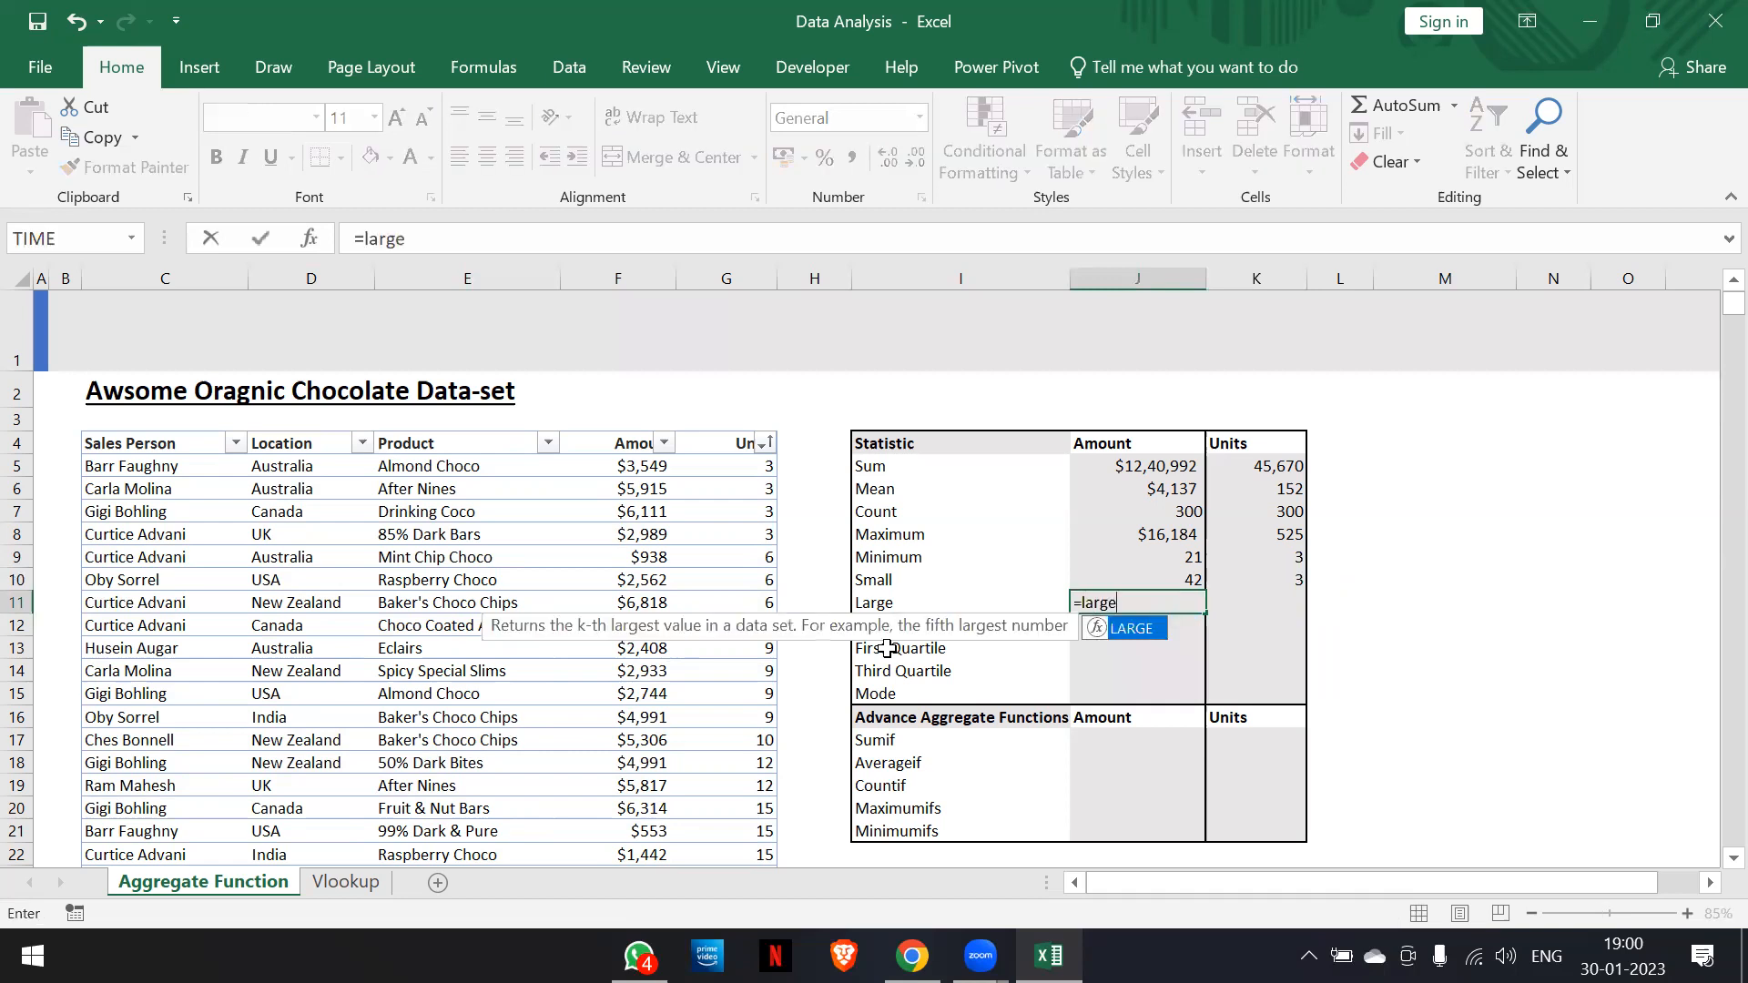
key(Tab)
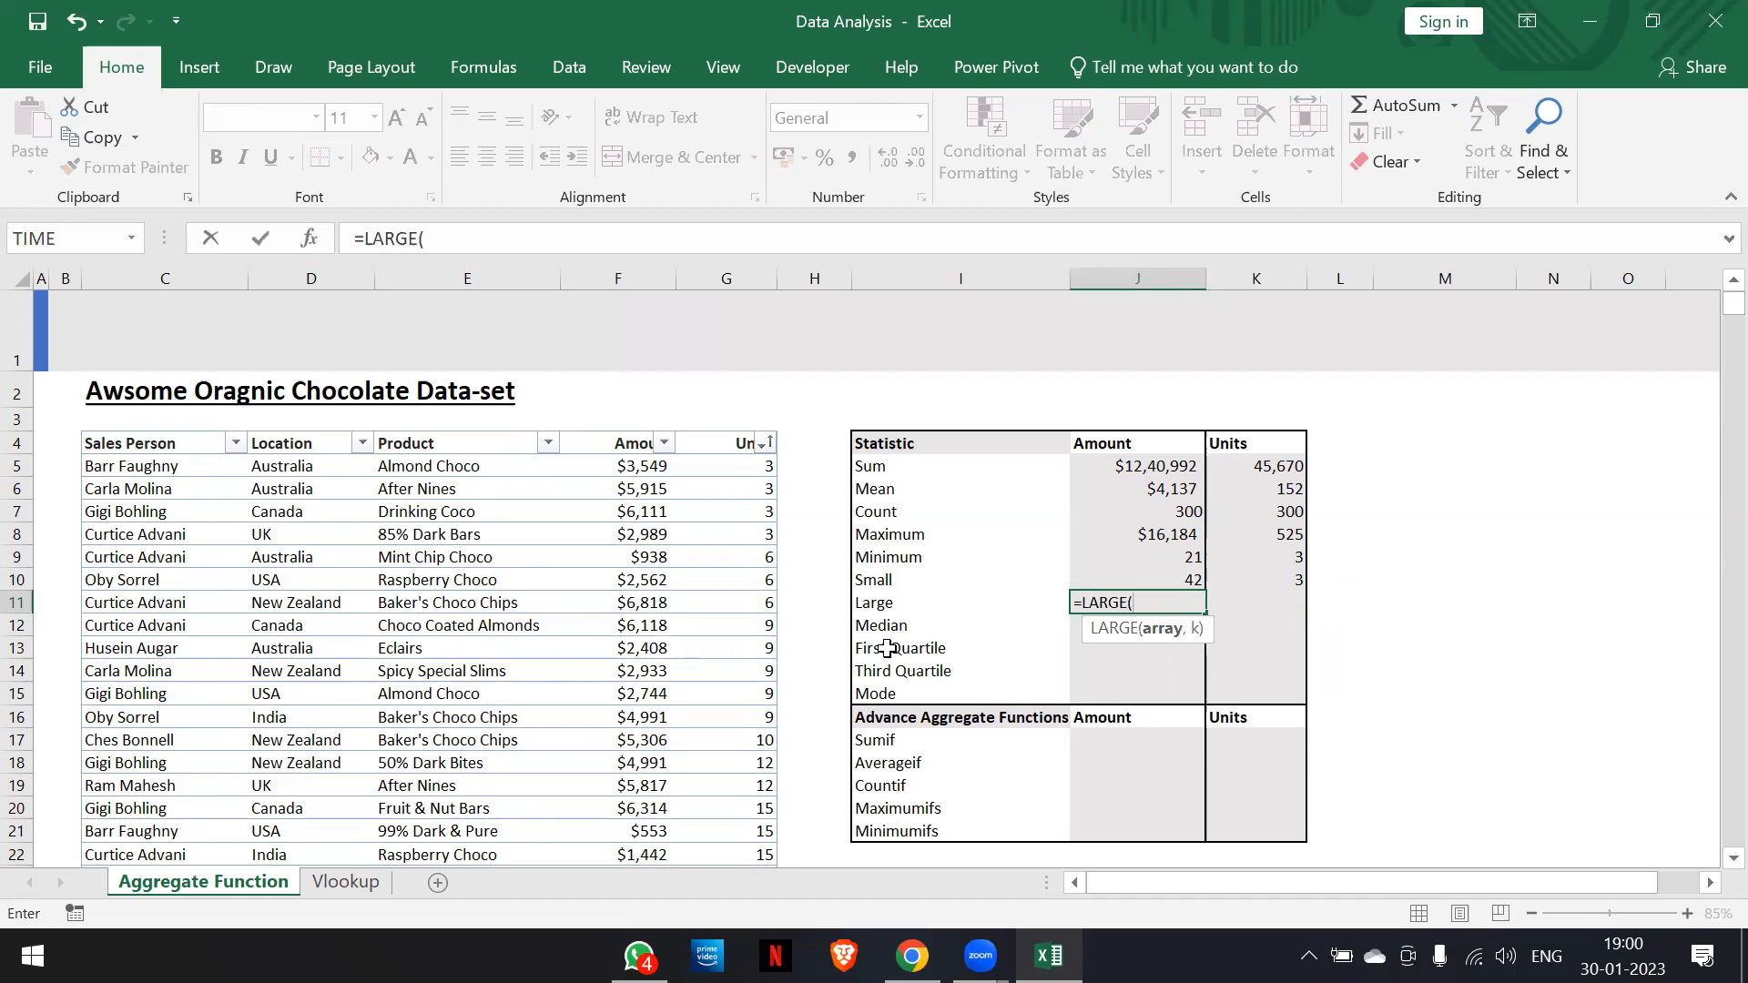
text(cds)
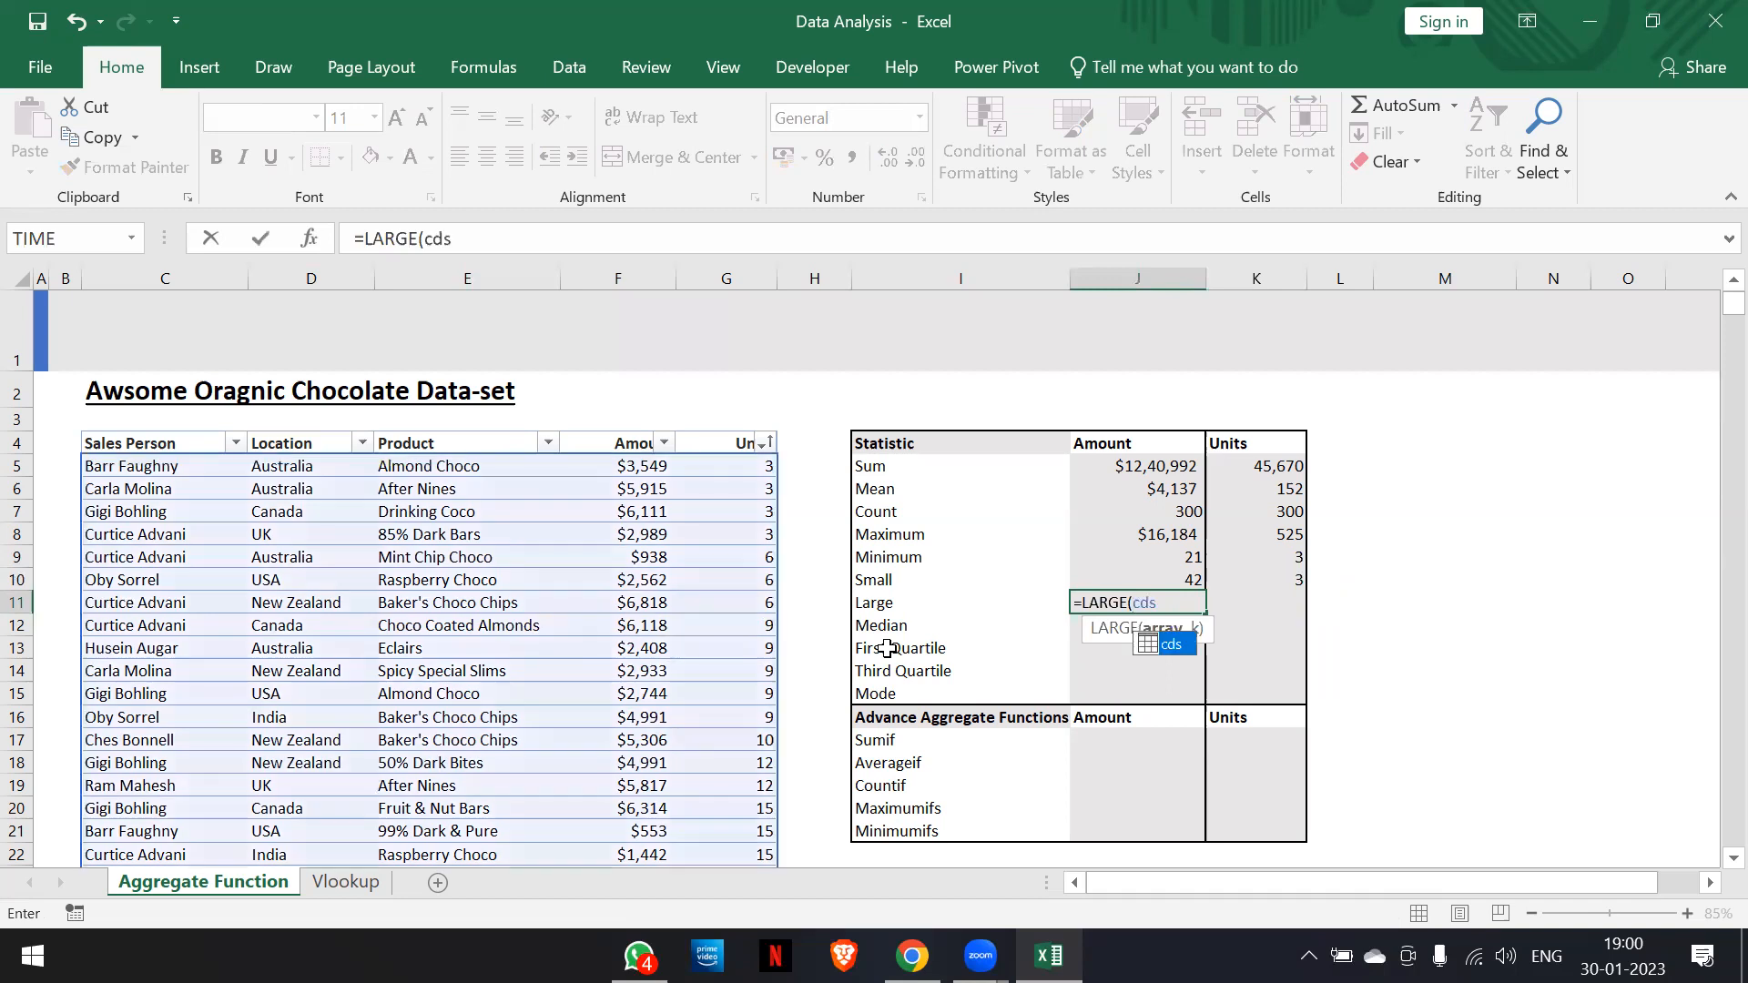
text([Am)
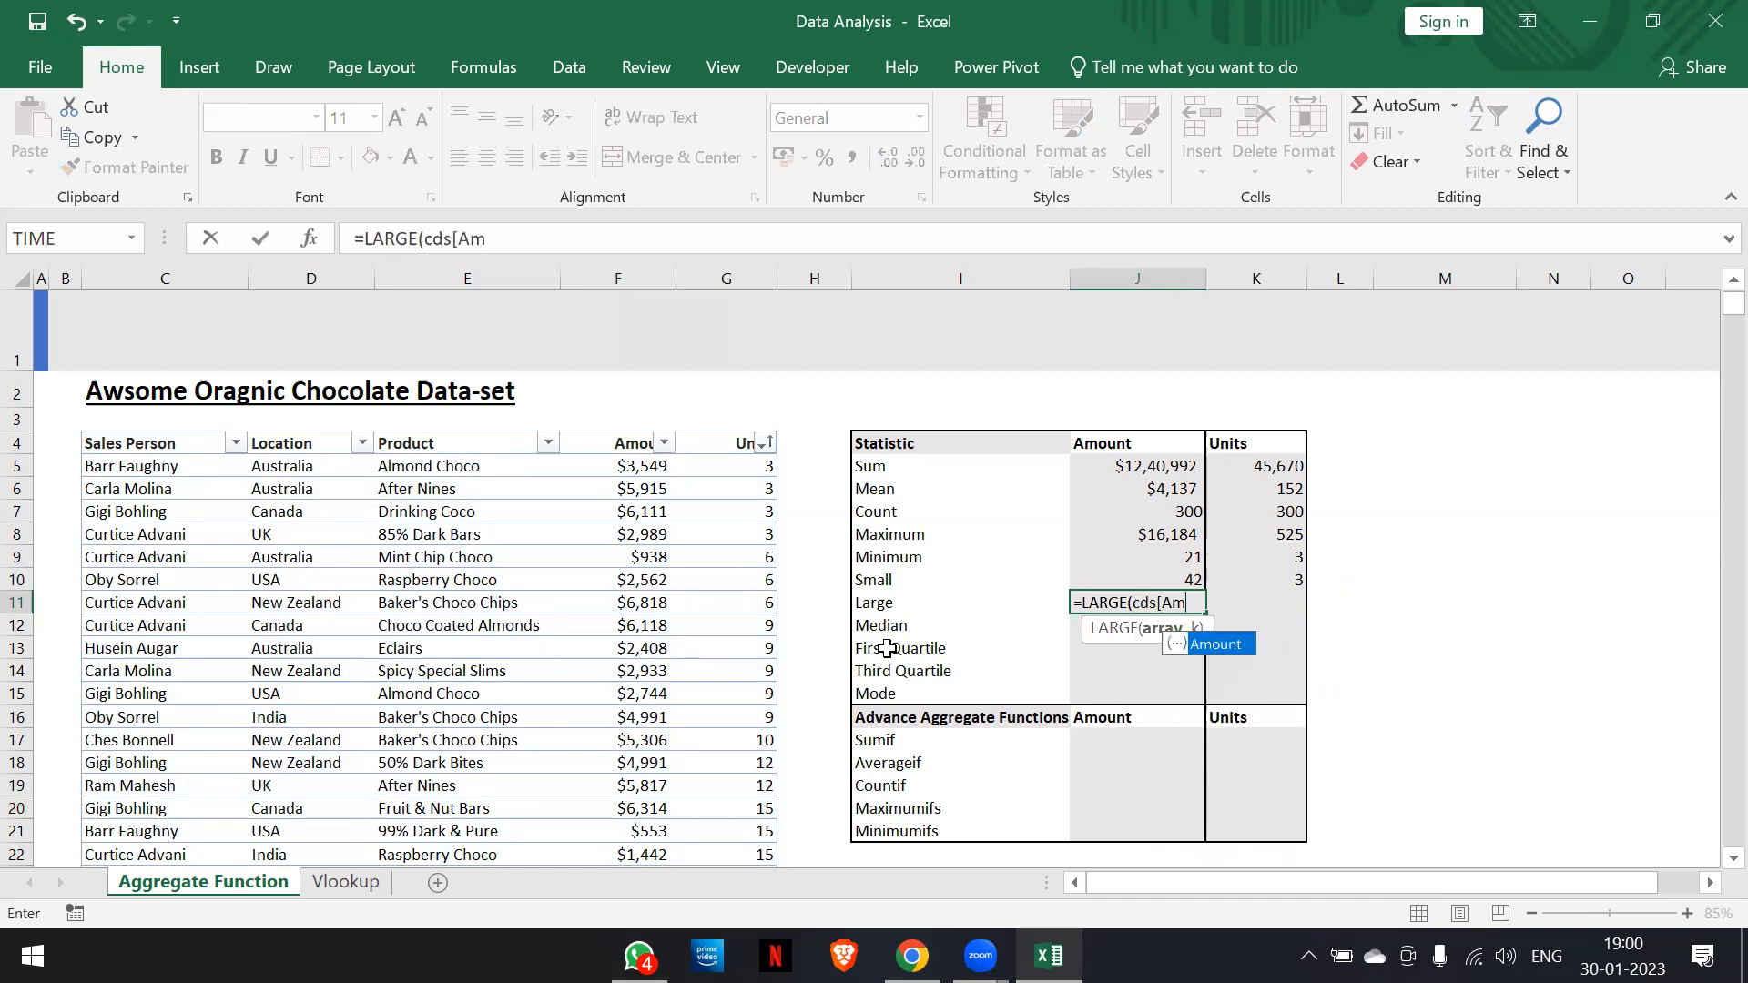
text(ount],)
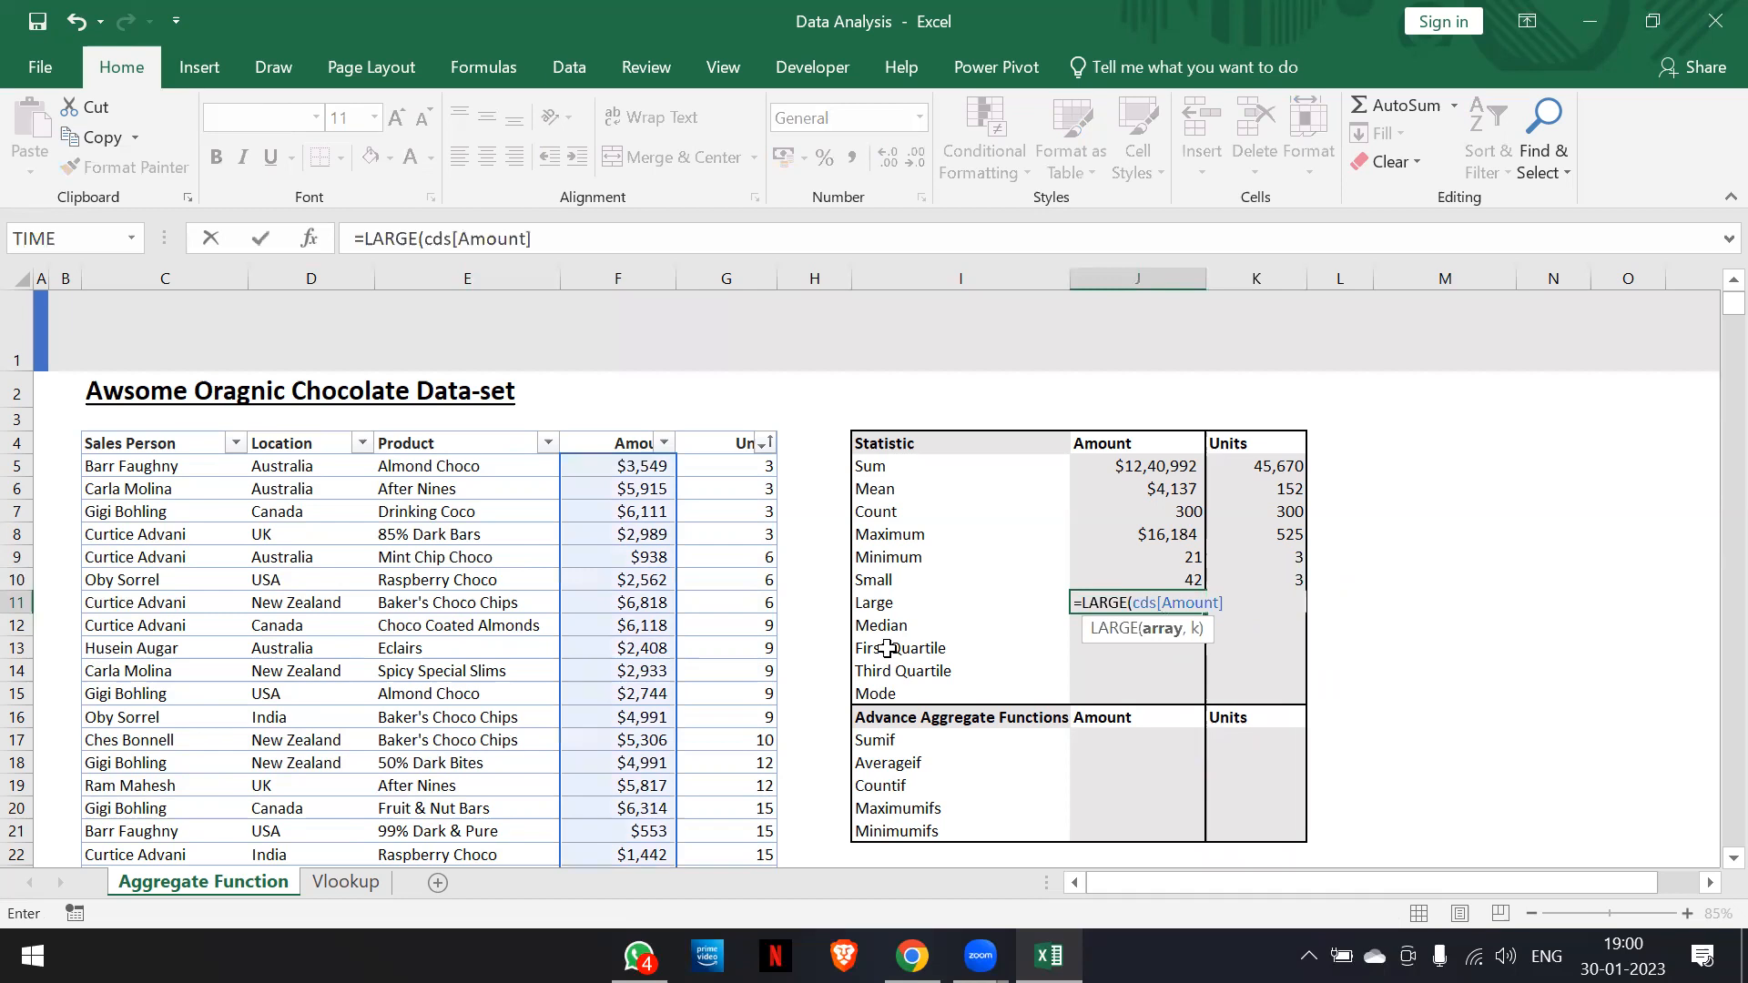
text(2))
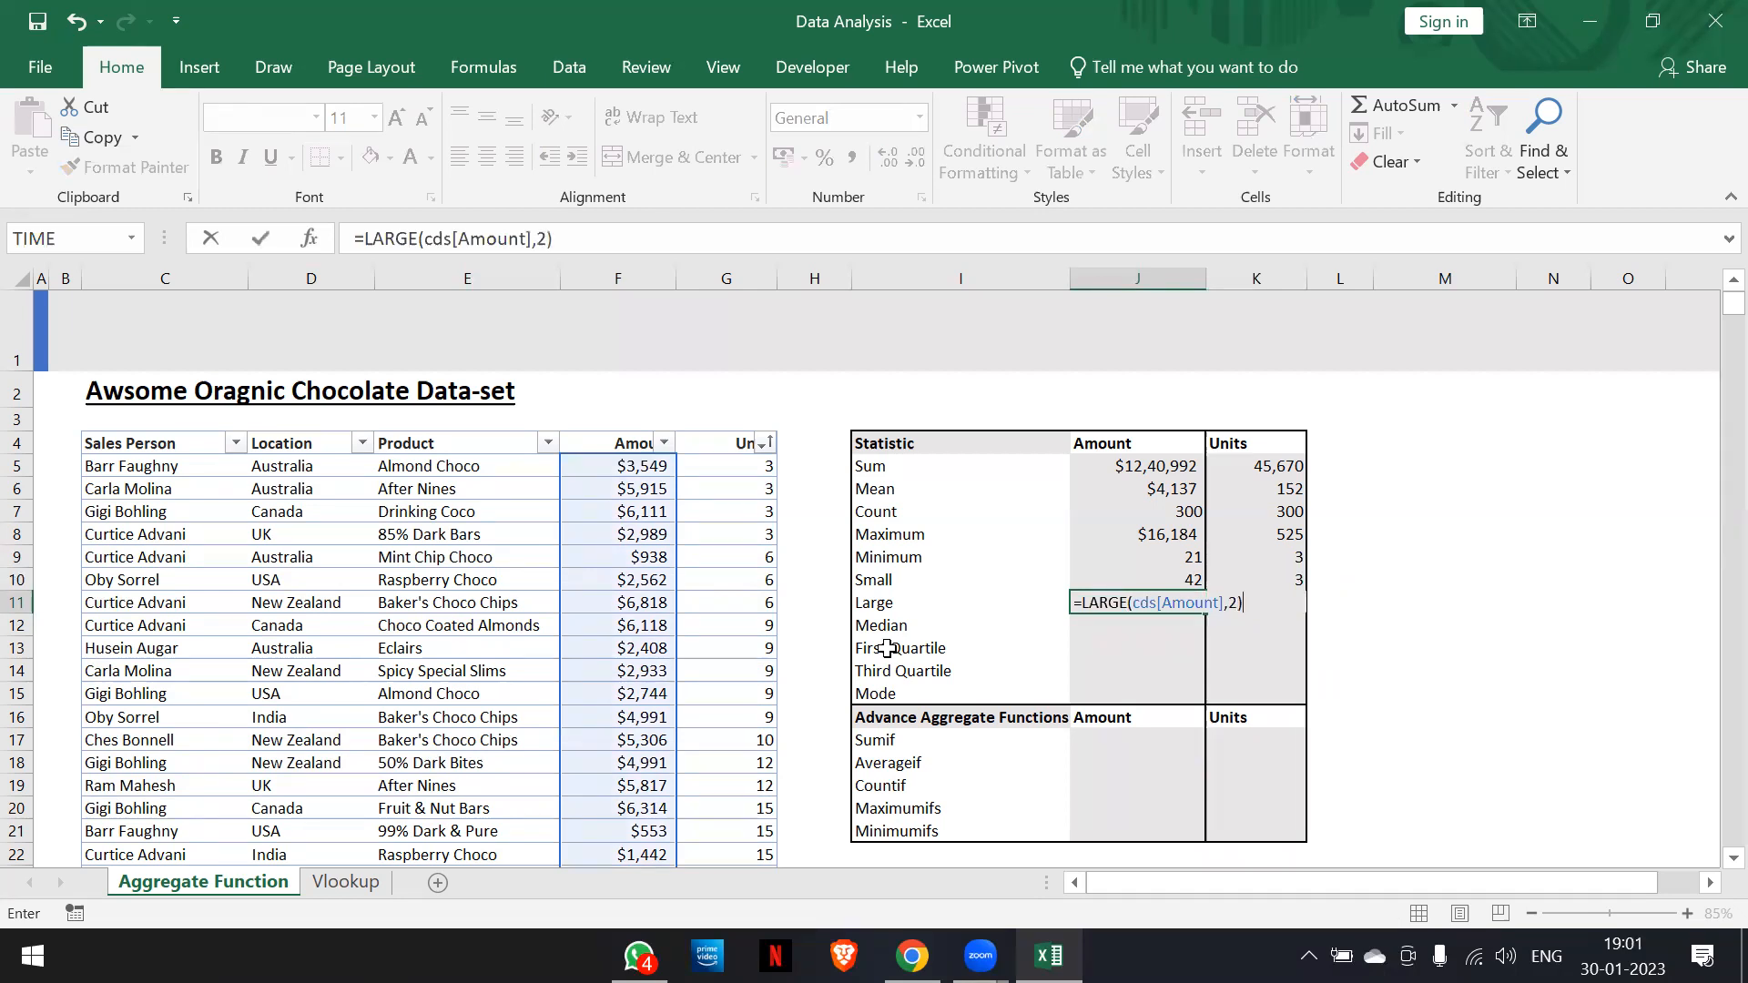
key(Return)
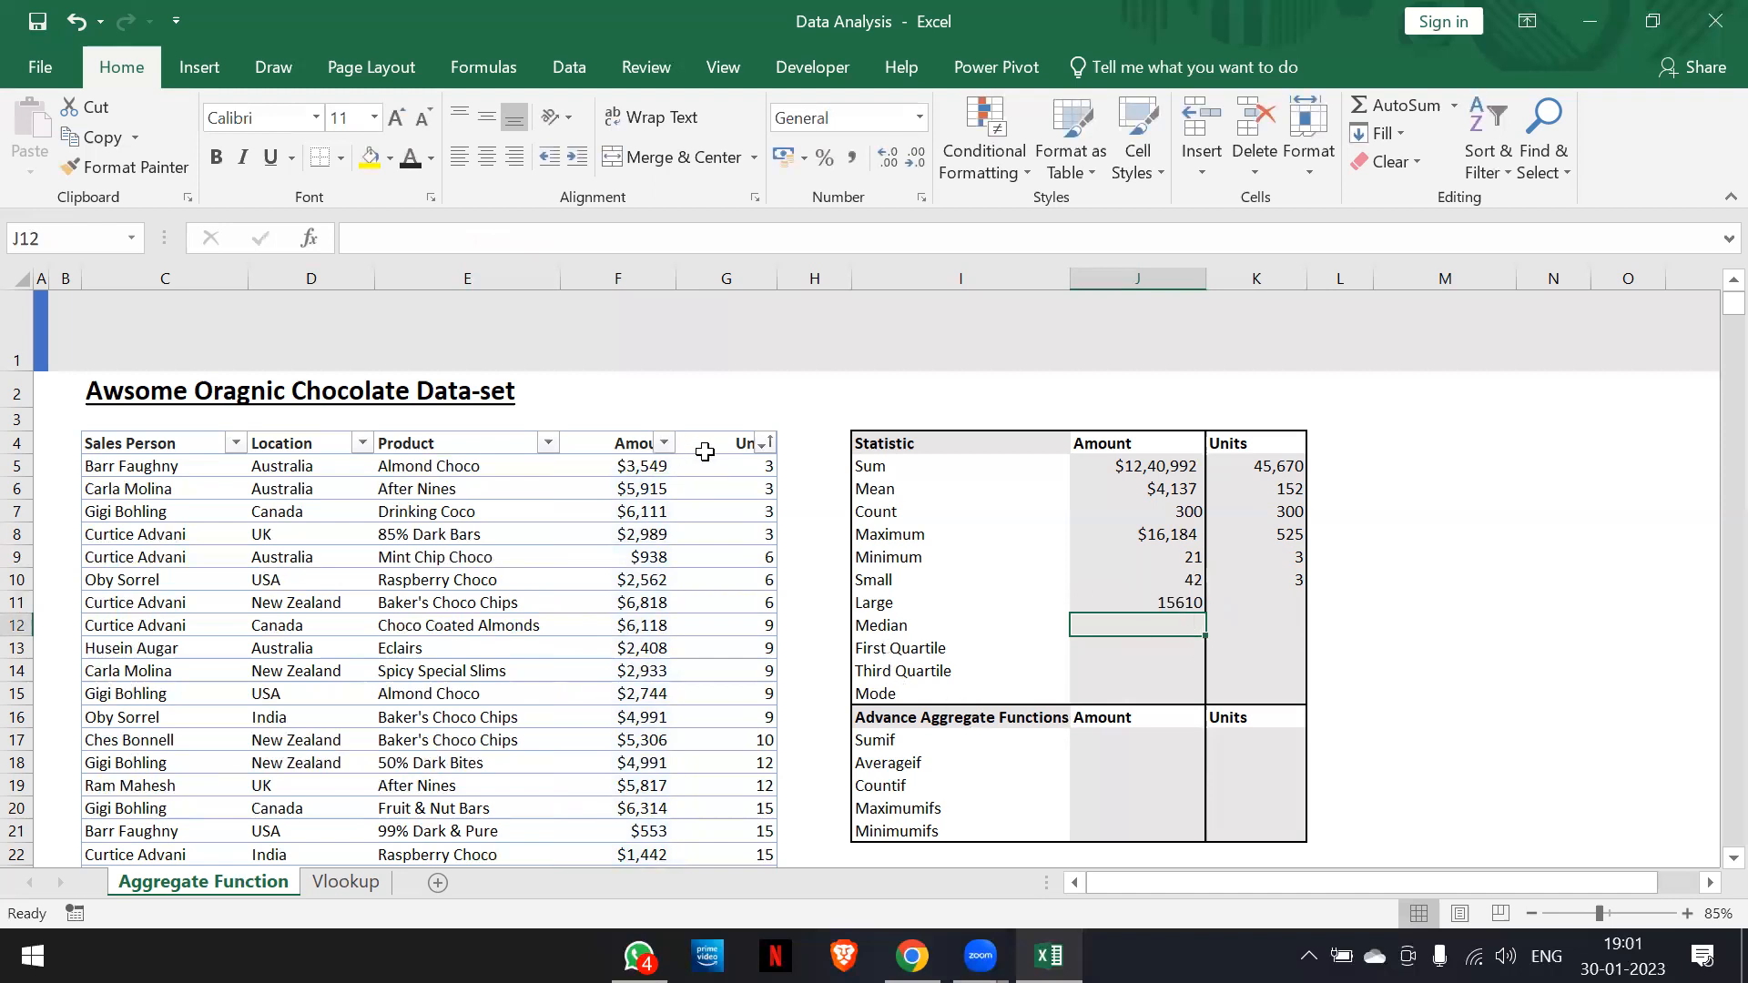
Sort the data table by Amount from largest to smallest and check it against the LARGE formula in cell J11
click(762, 445)
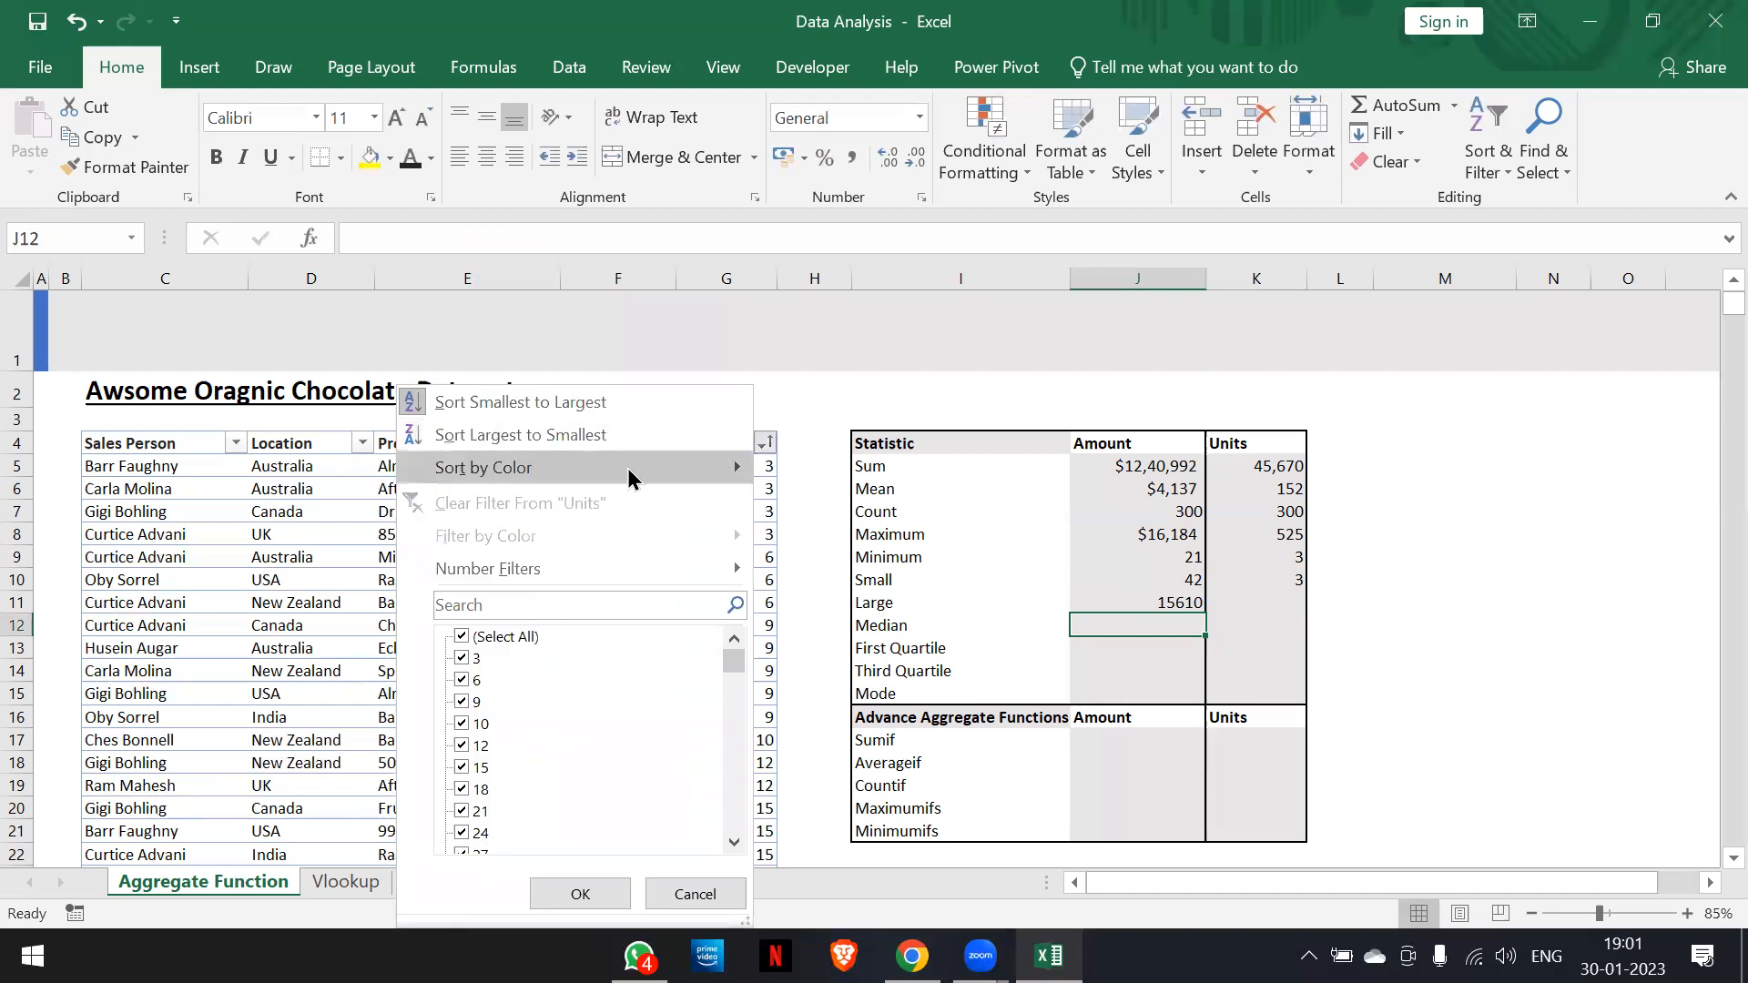
click(785, 433)
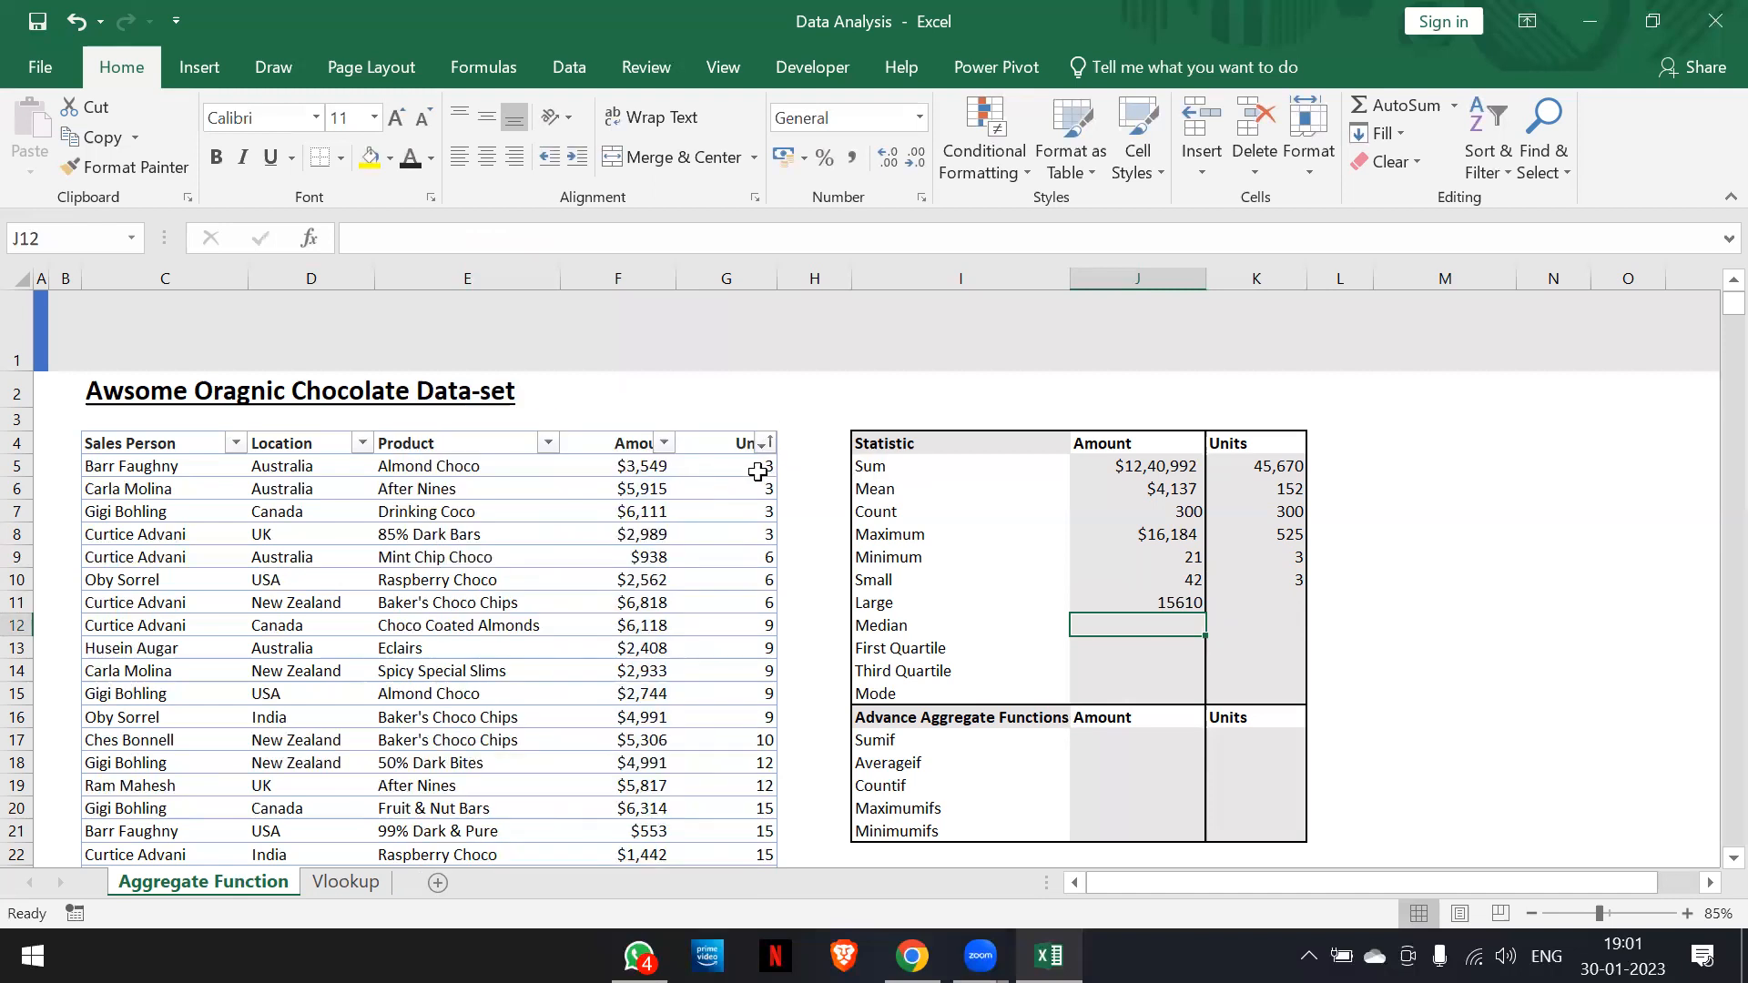
click(664, 444)
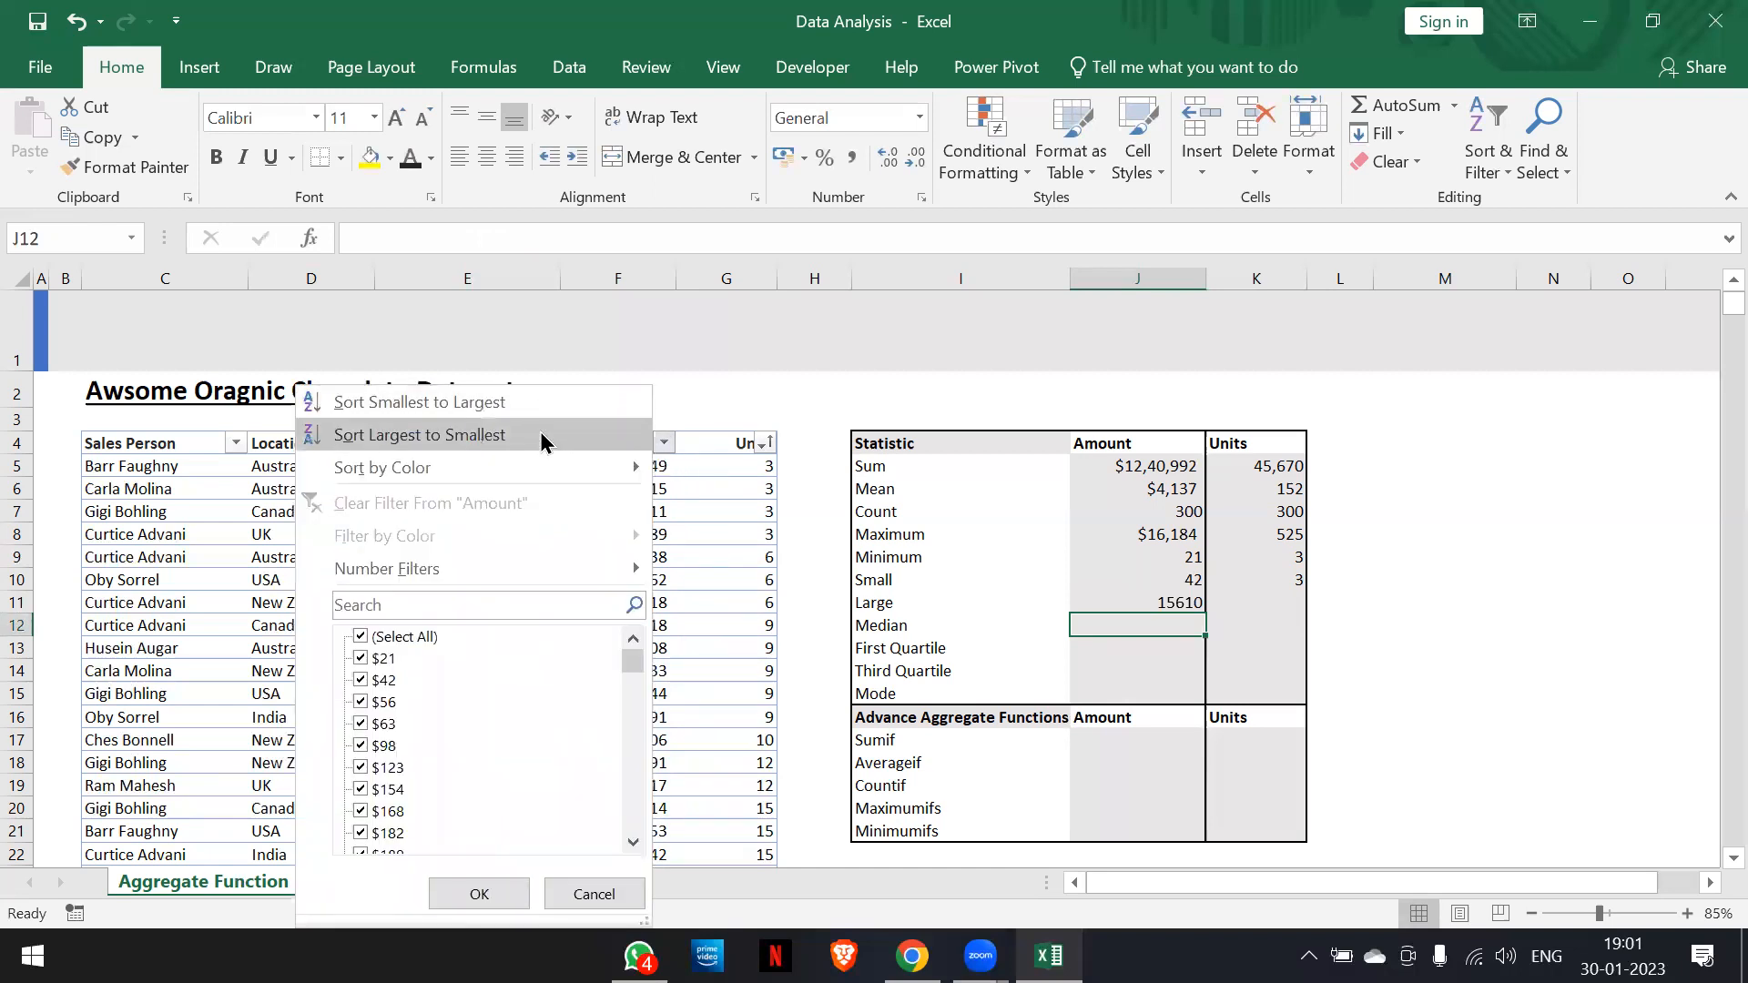
click(543, 437)
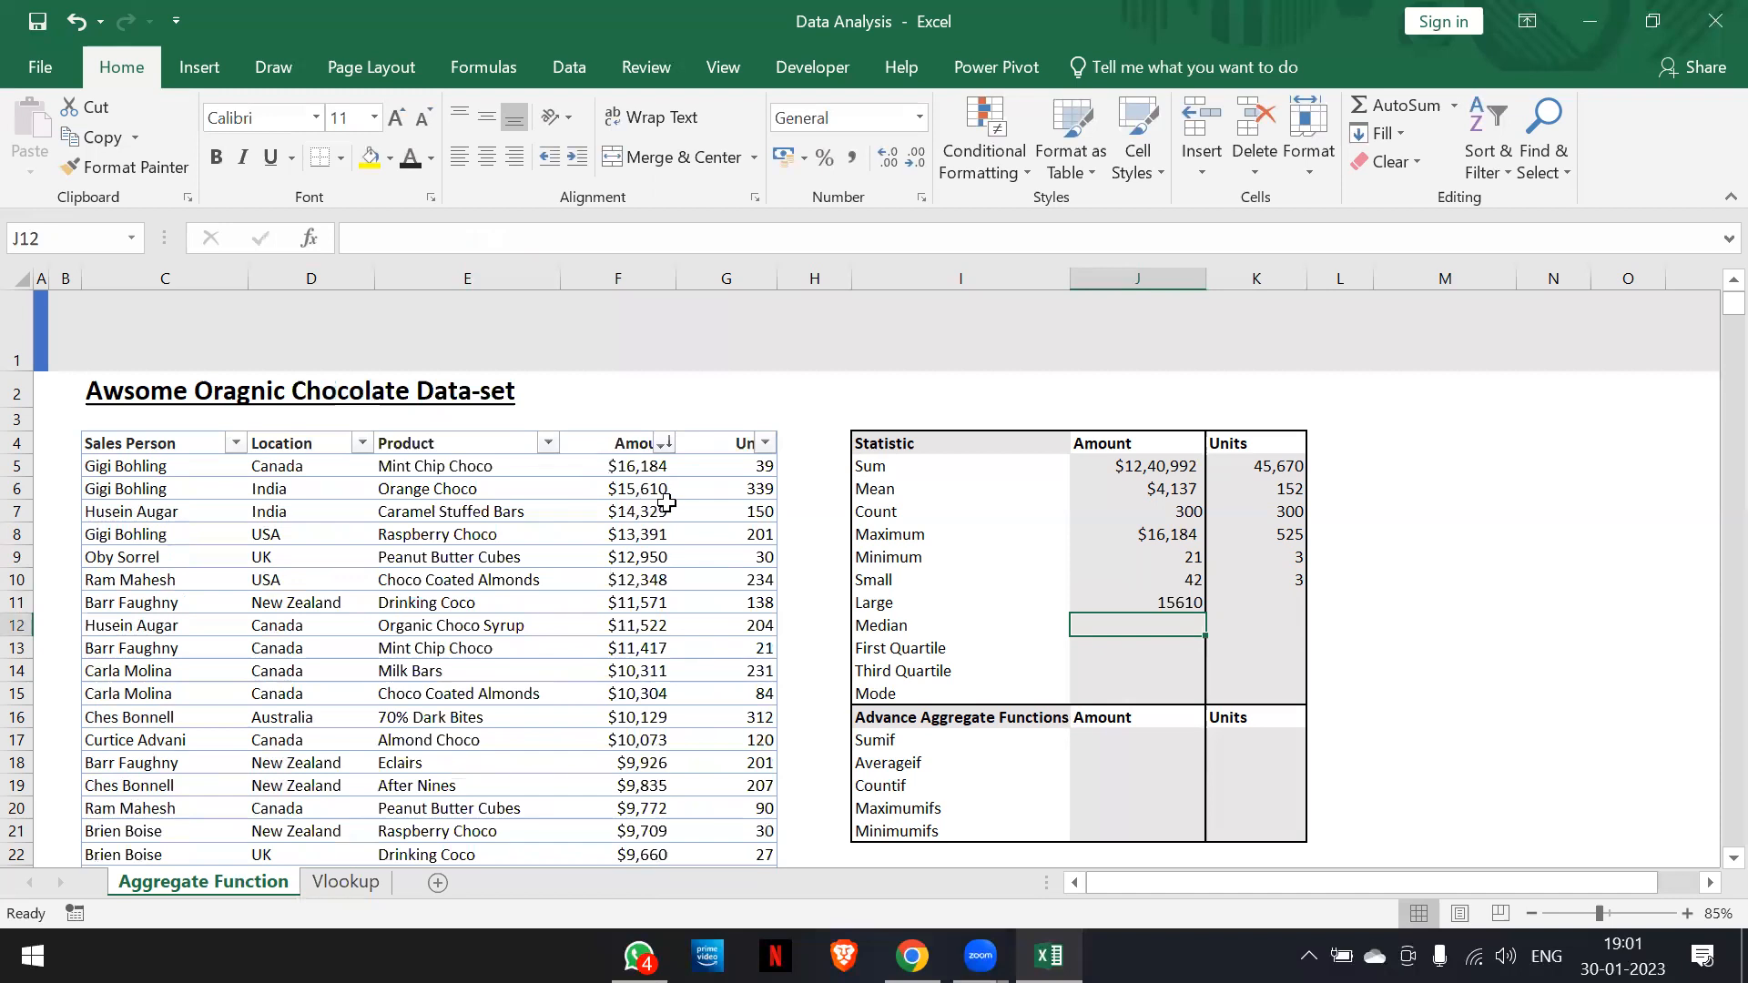
click(1185, 596)
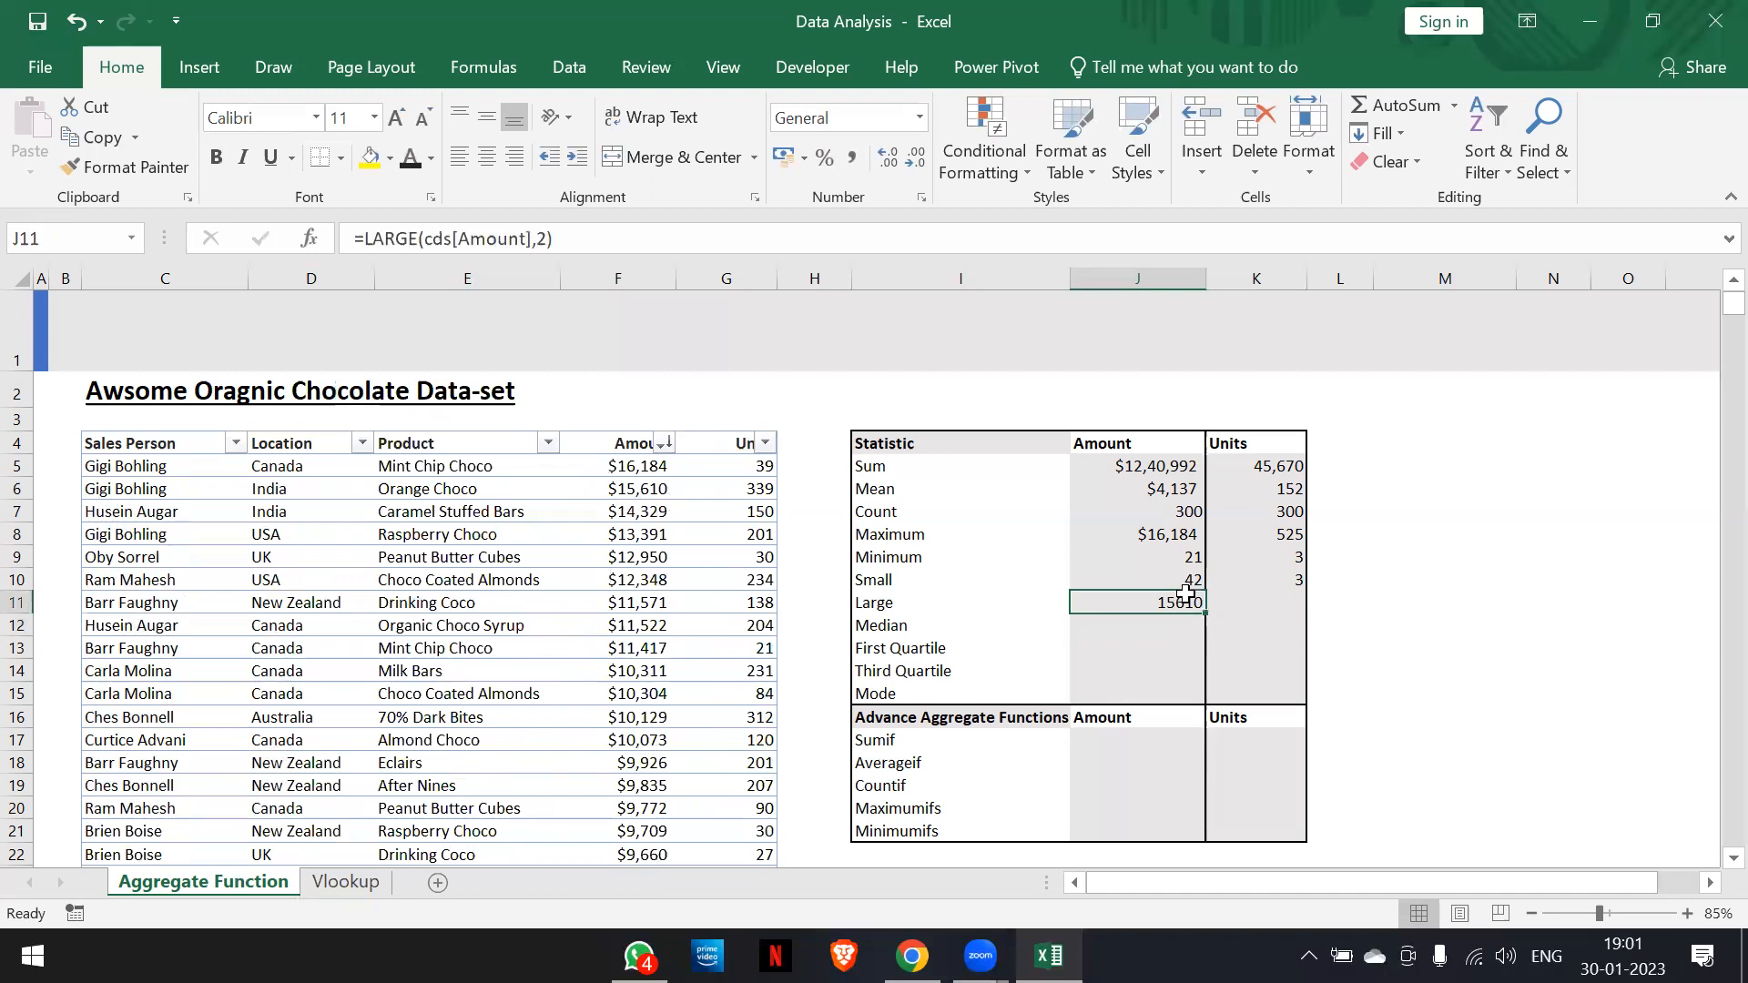
Calculate the second-largest Units value in cell K11 with the formula =LARGE(cds[Units],2)
click(1256, 603)
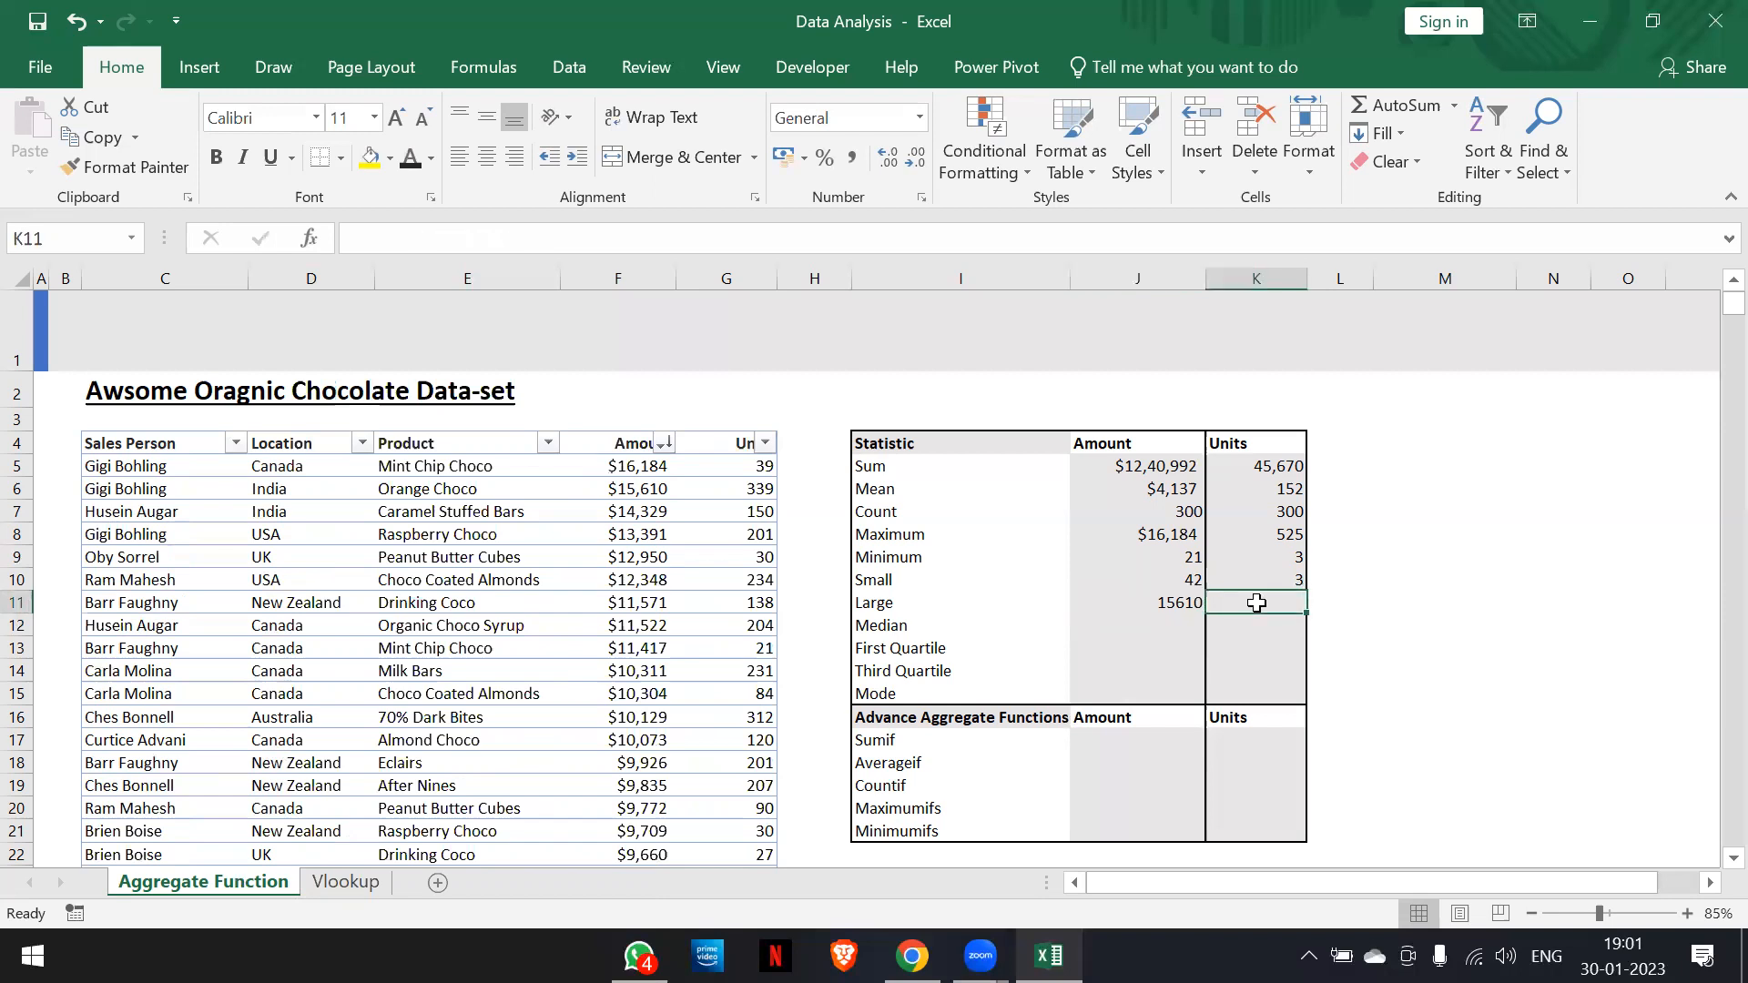
text(=)
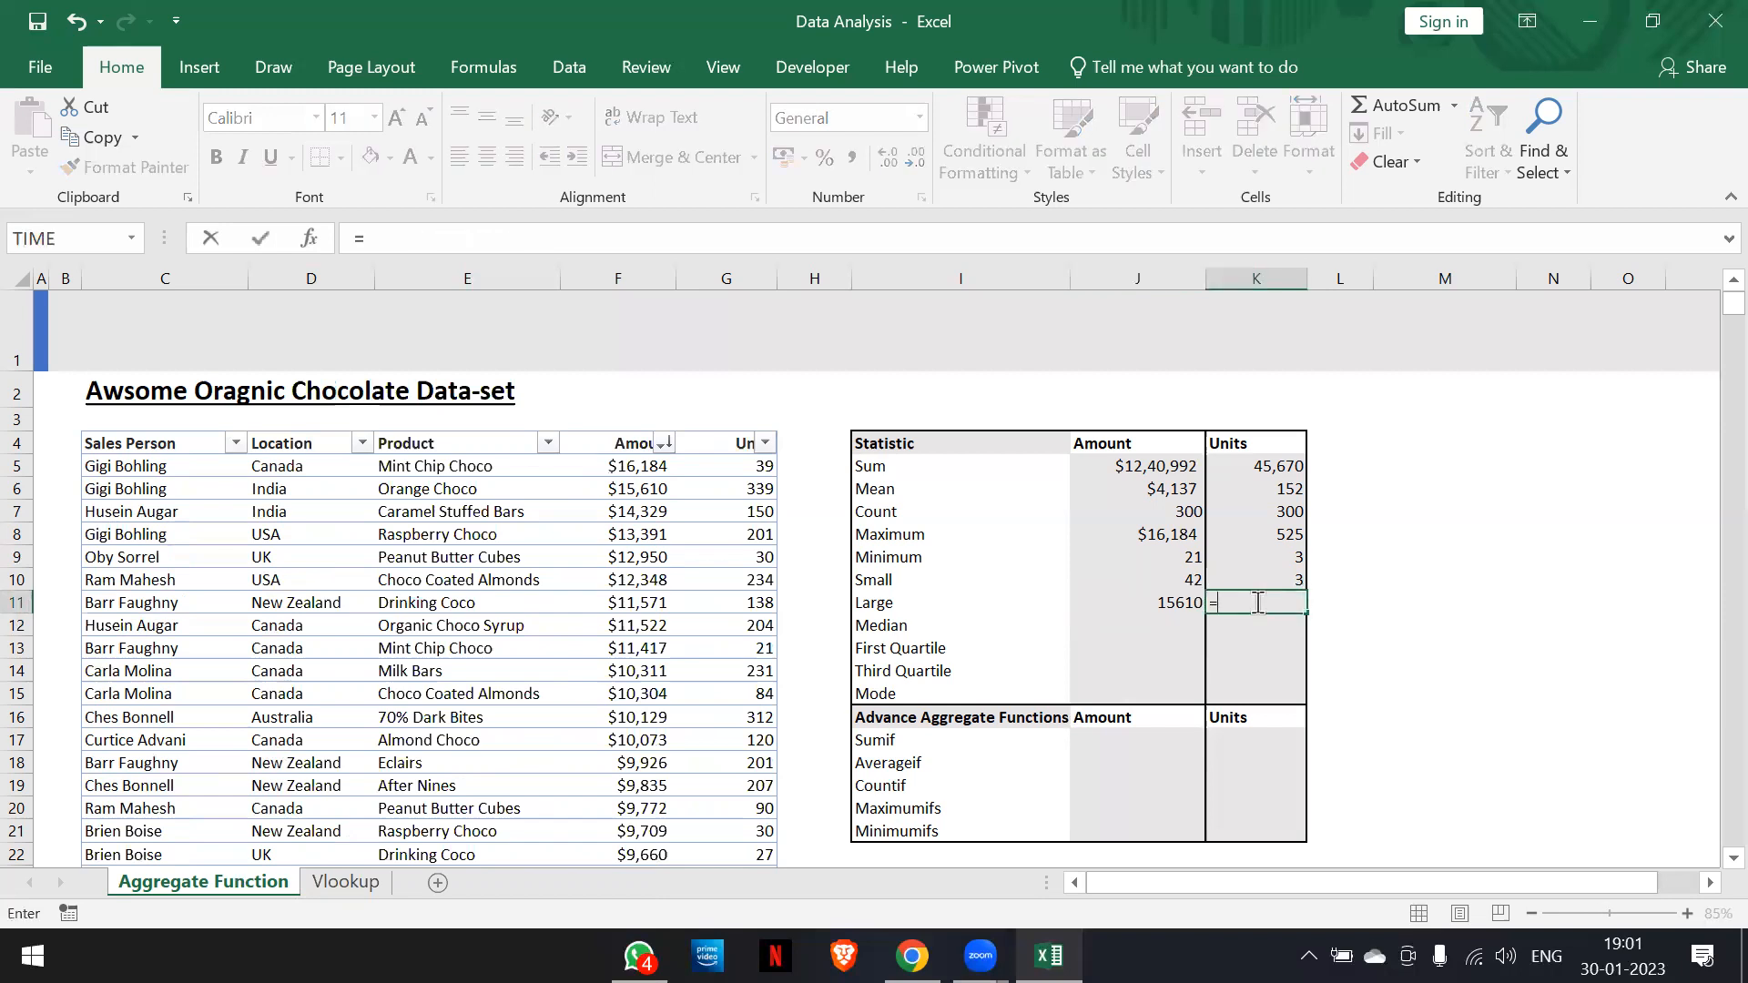
text(smal)
key(BackSpace)
key(BackSpace)
key(BackSpace)
key(BackSpace)
text(l)
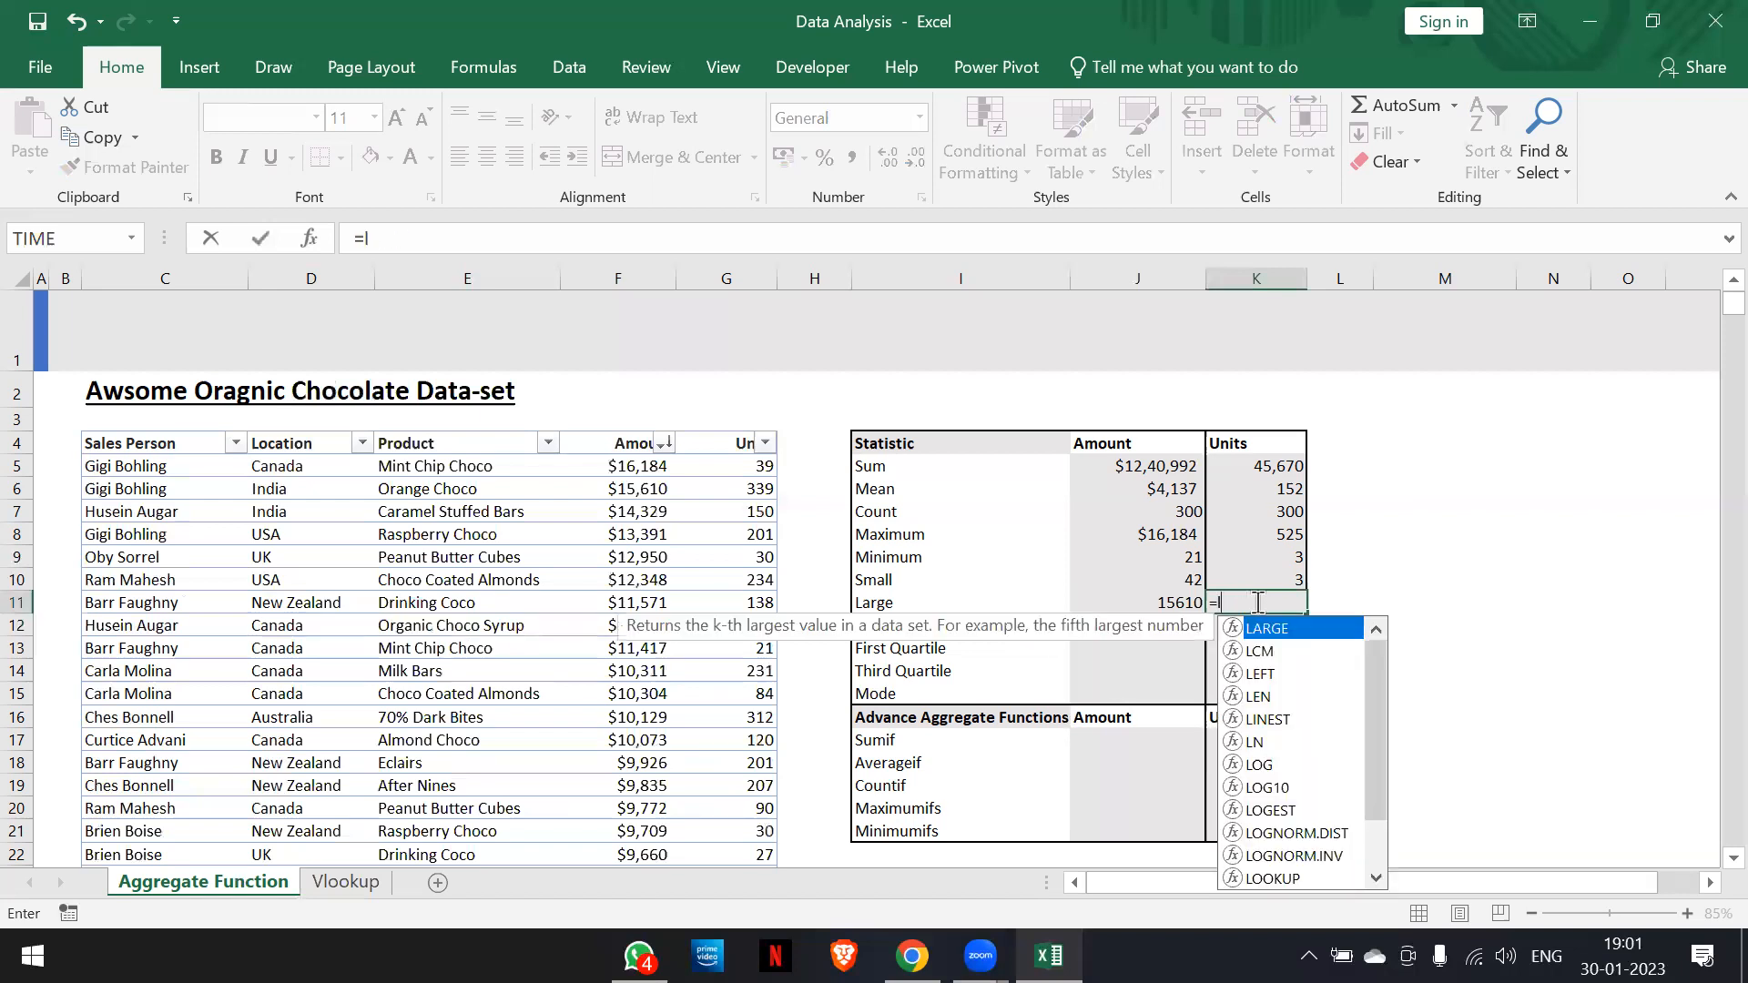
text(arge)
key(Tab)
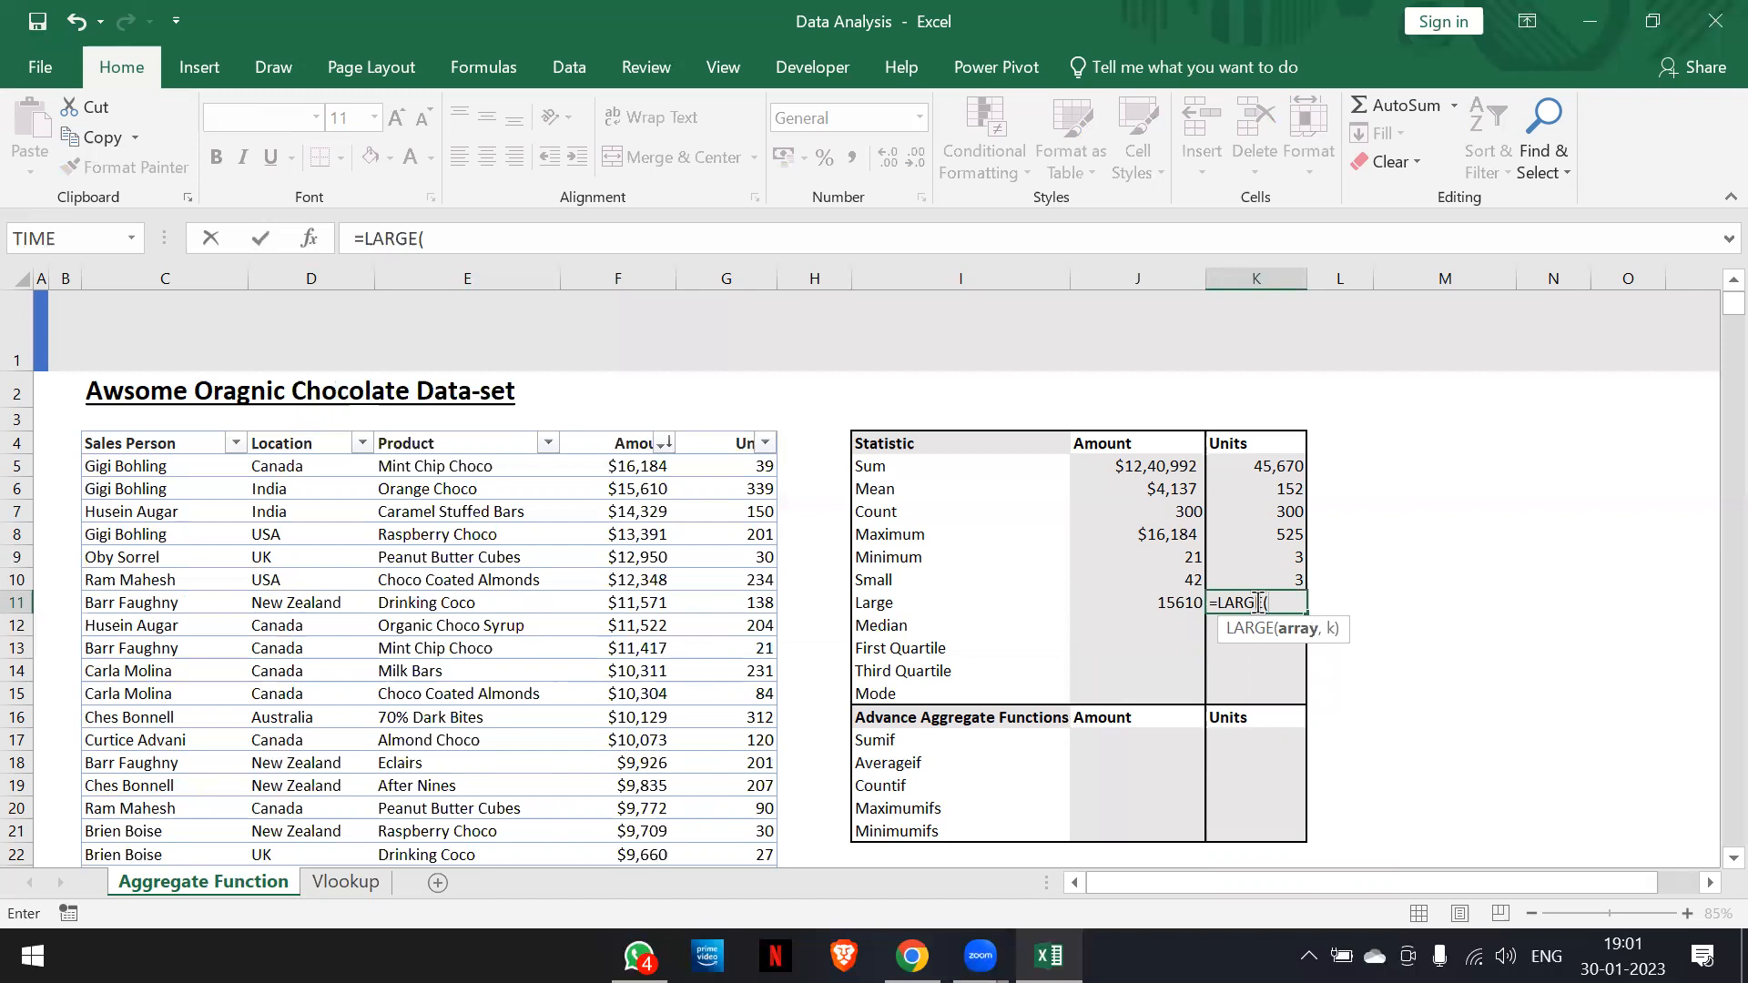
text(cds)
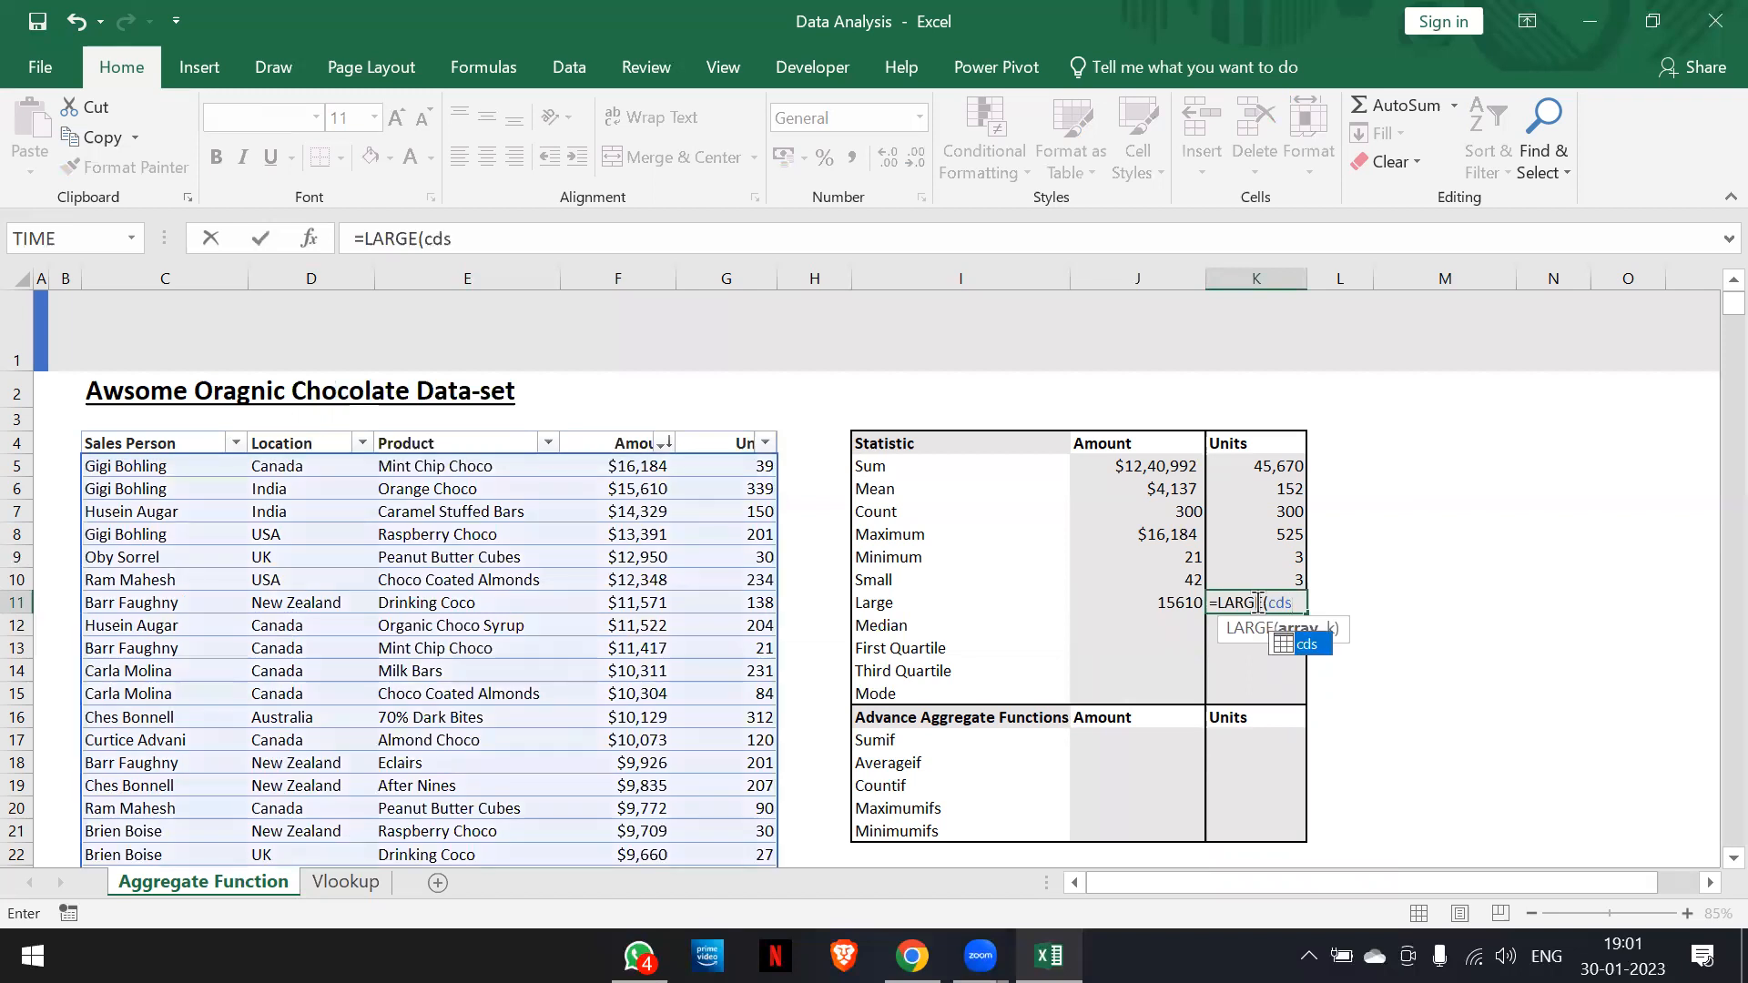
text([Units)
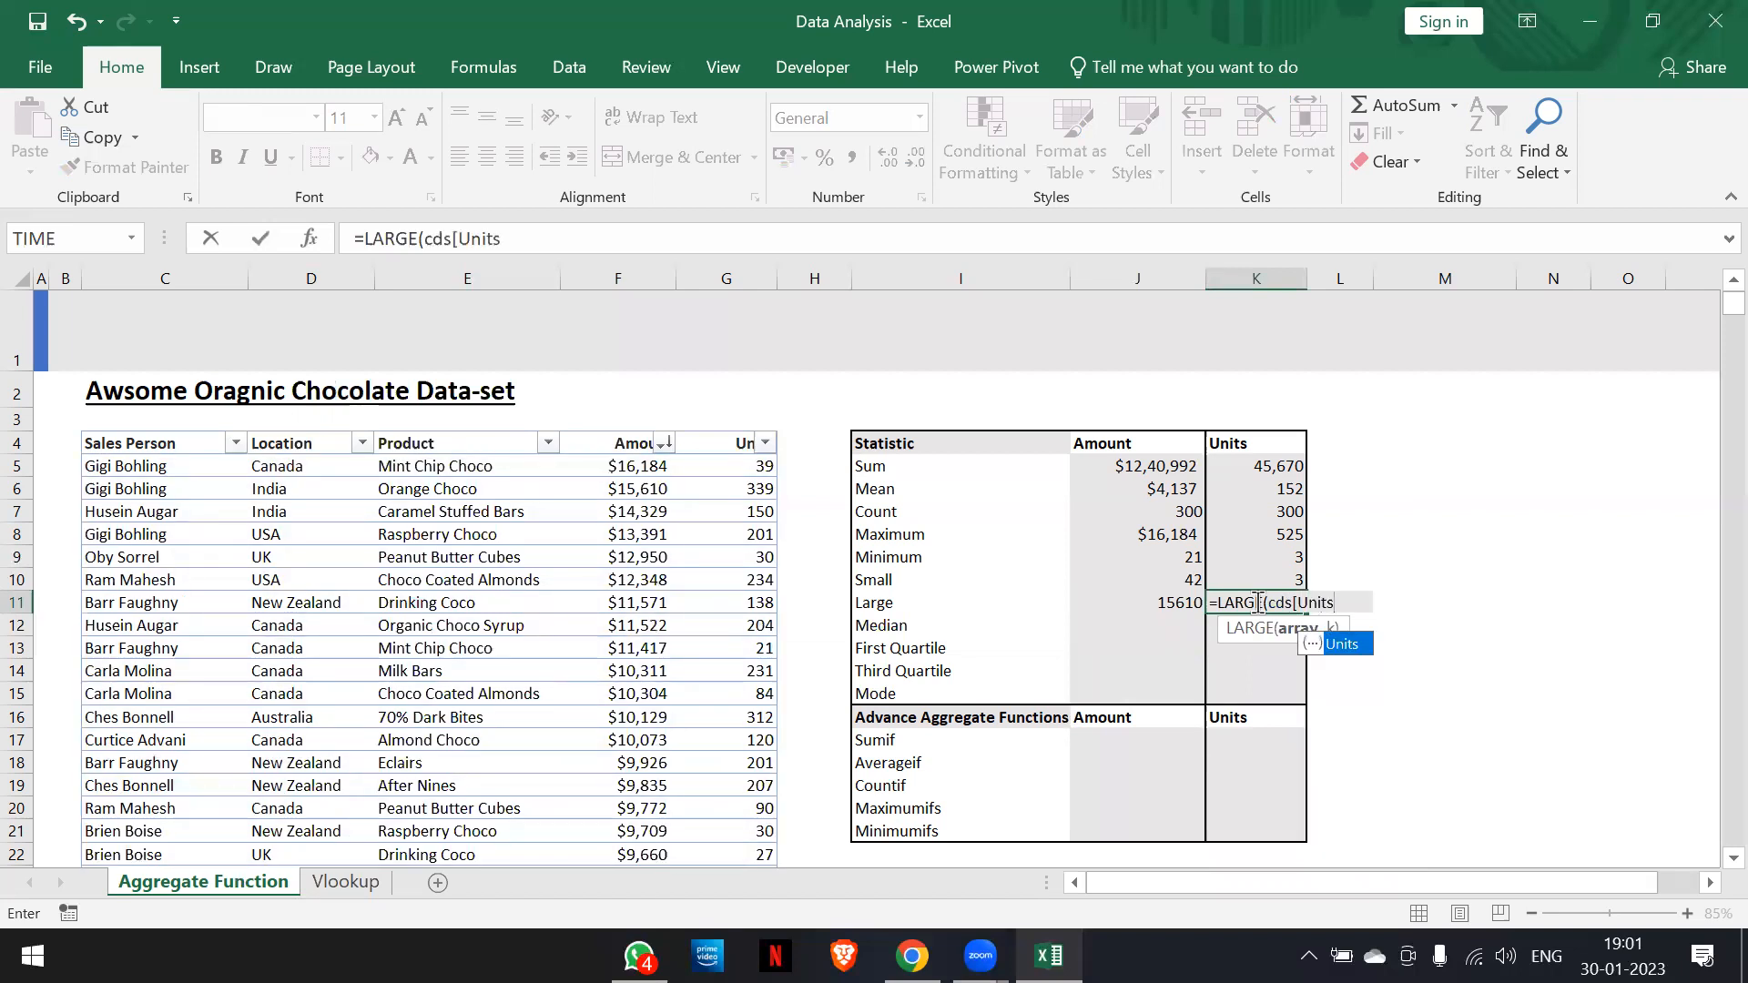
key(Tab)
text(,2))
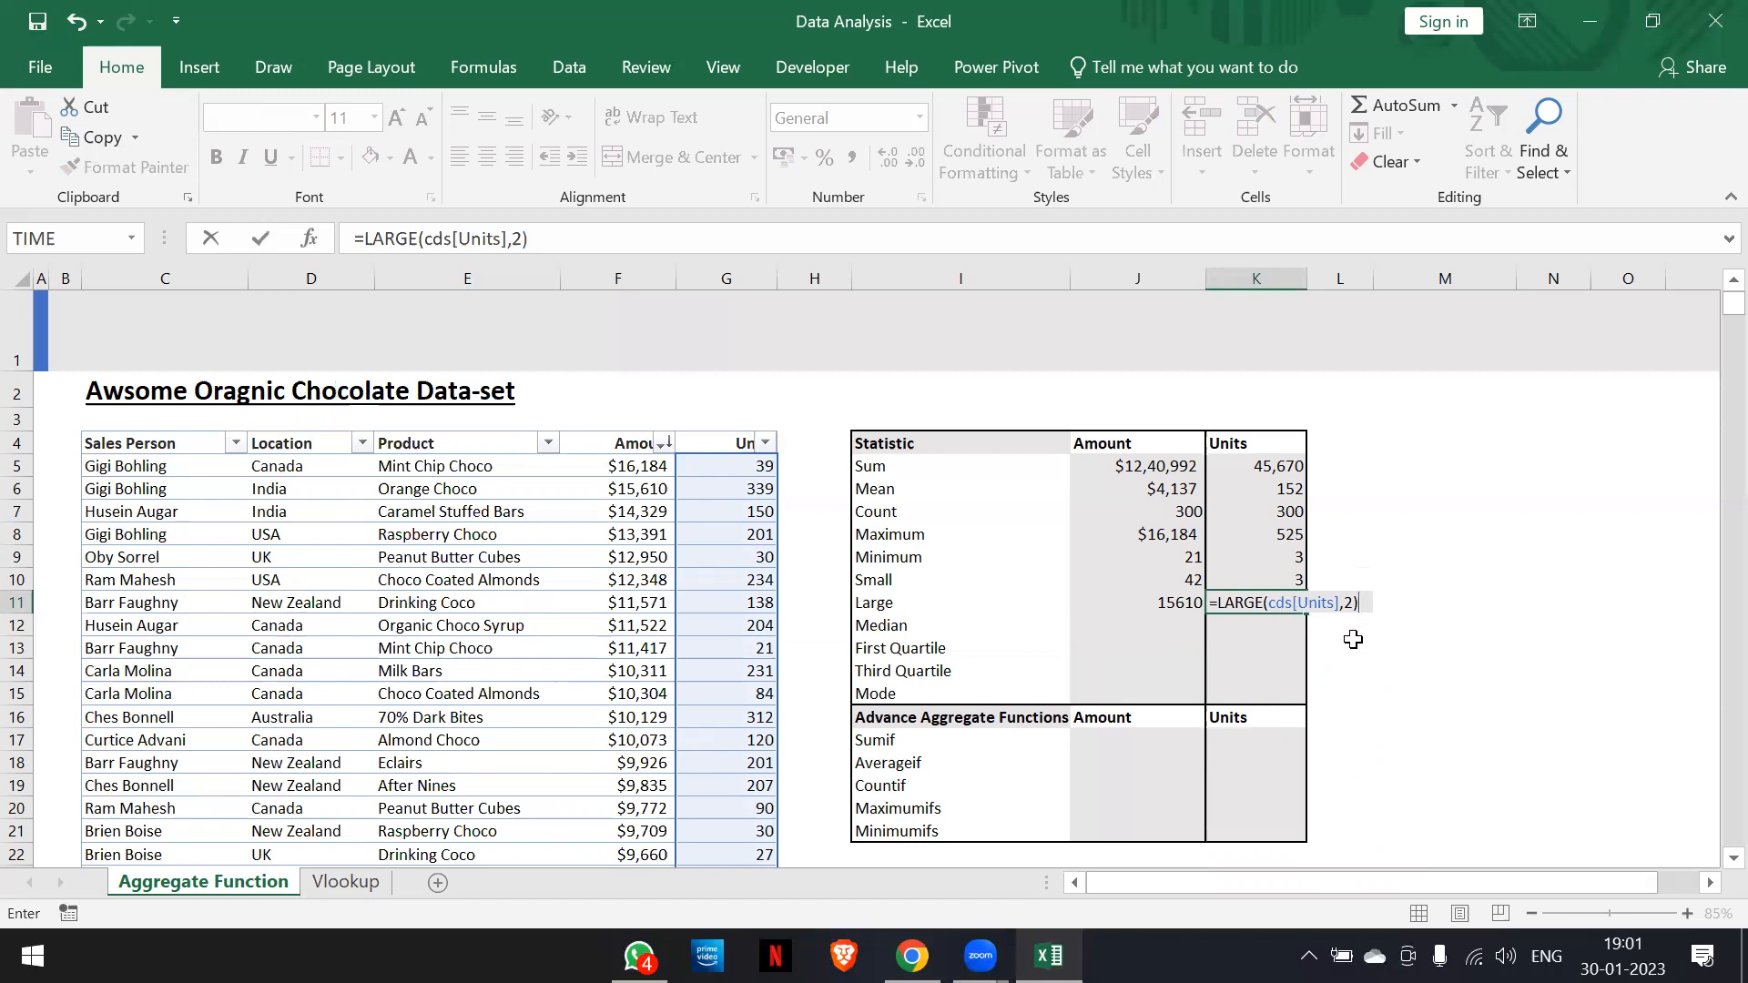
key(Return)
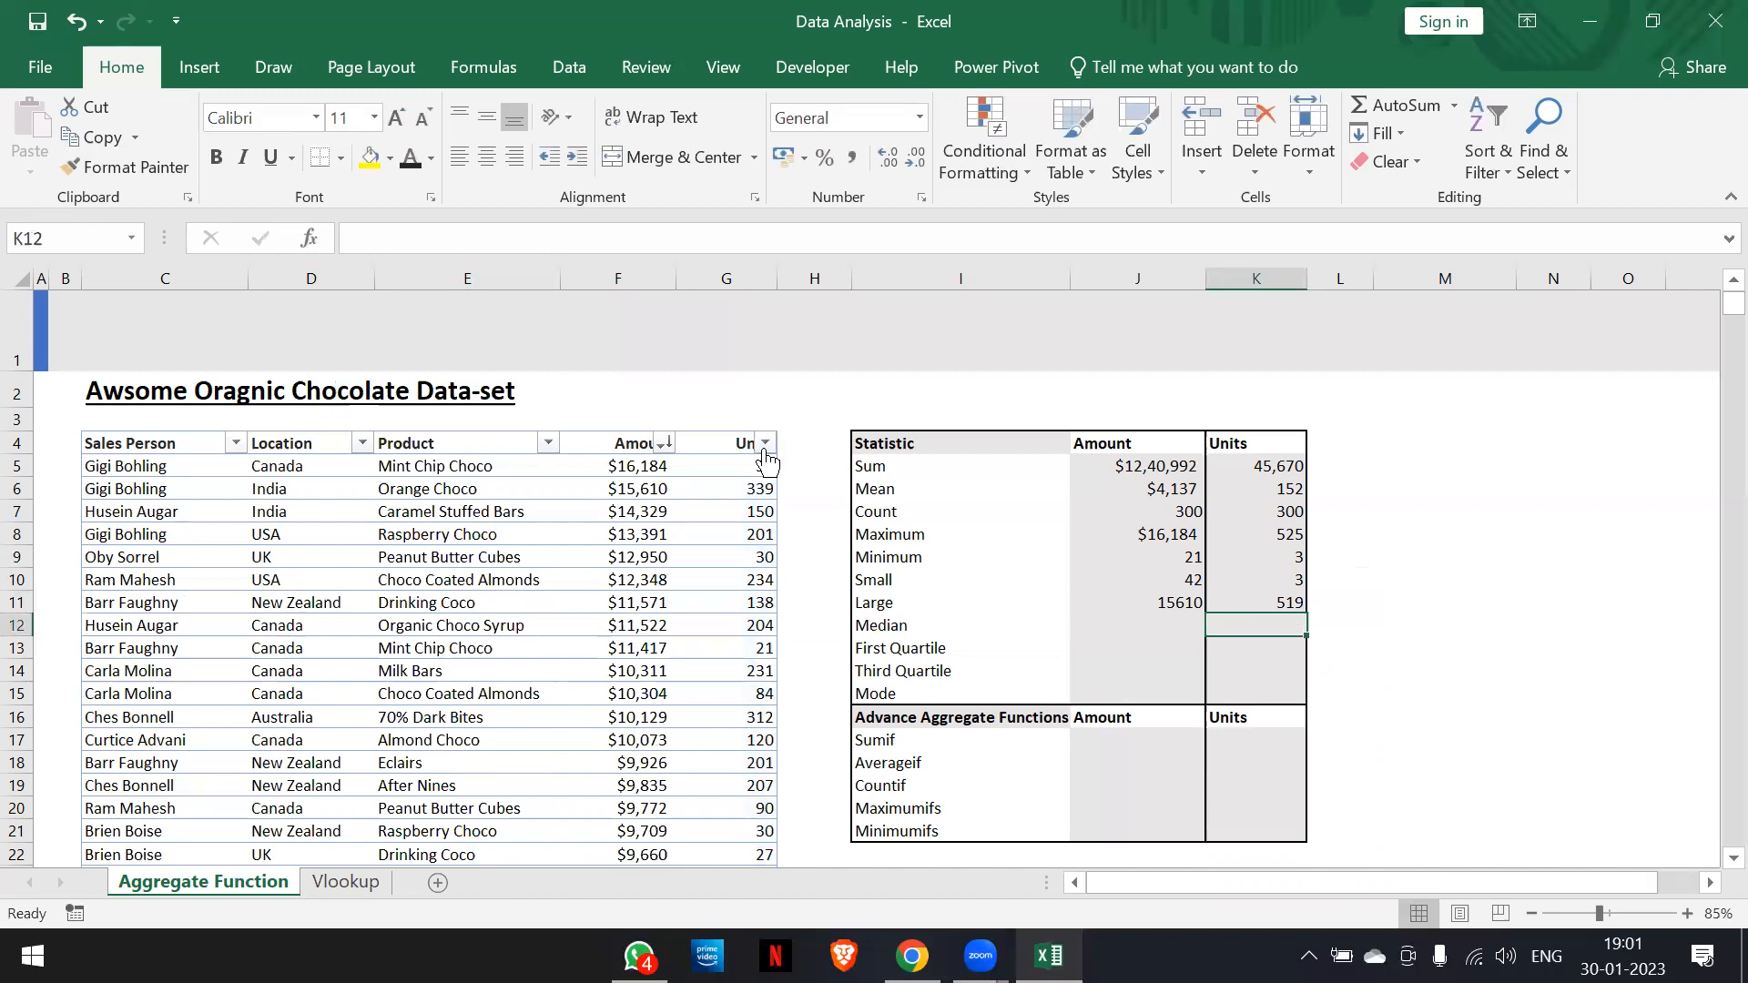
Sort the data table by Units from largest to smallest
click(664, 446)
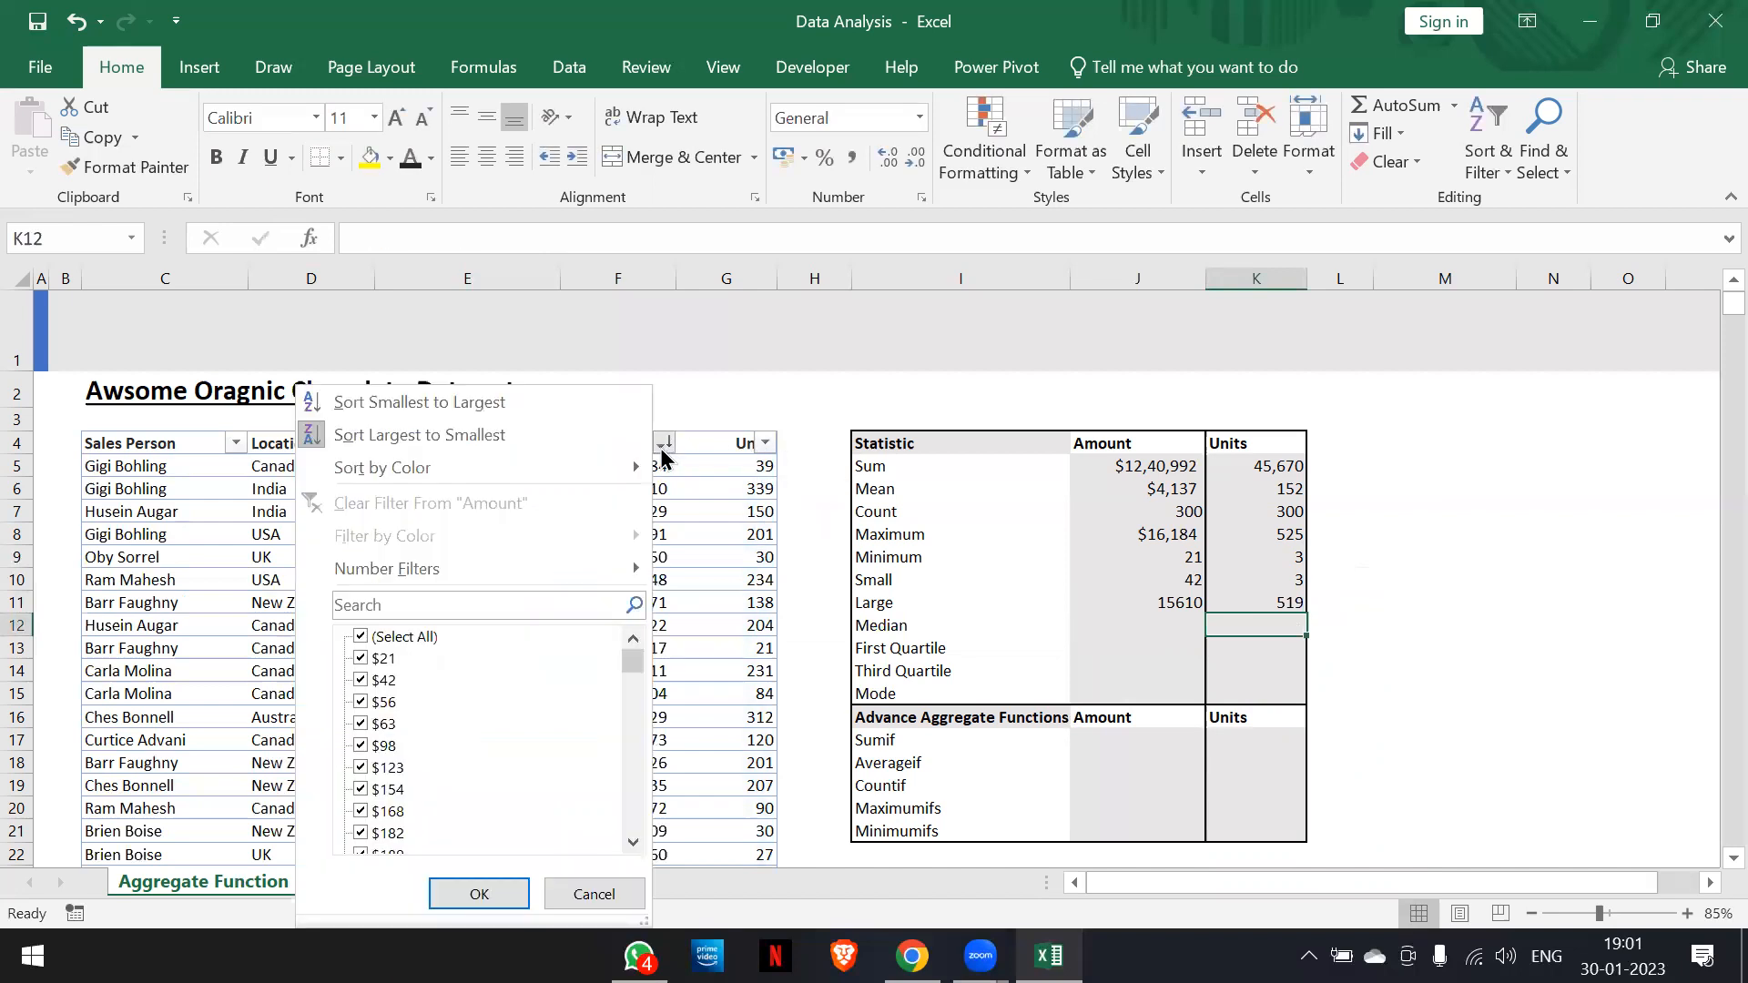
click(664, 446)
click(766, 445)
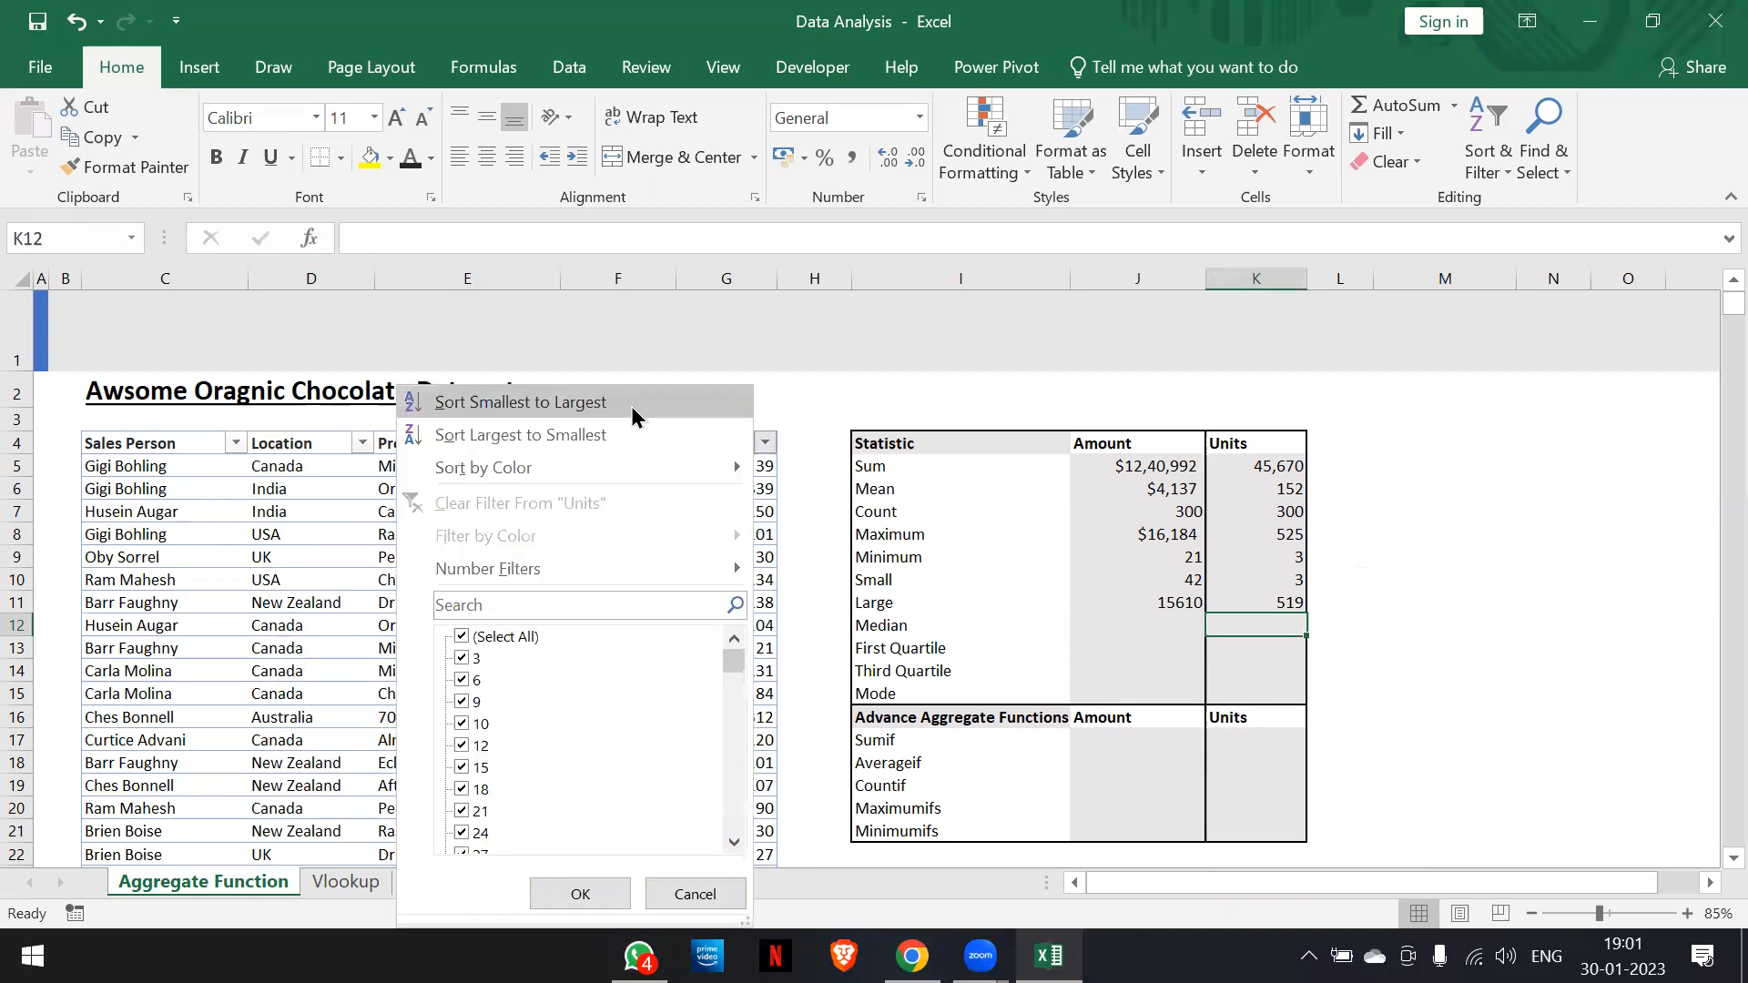
click(631, 436)
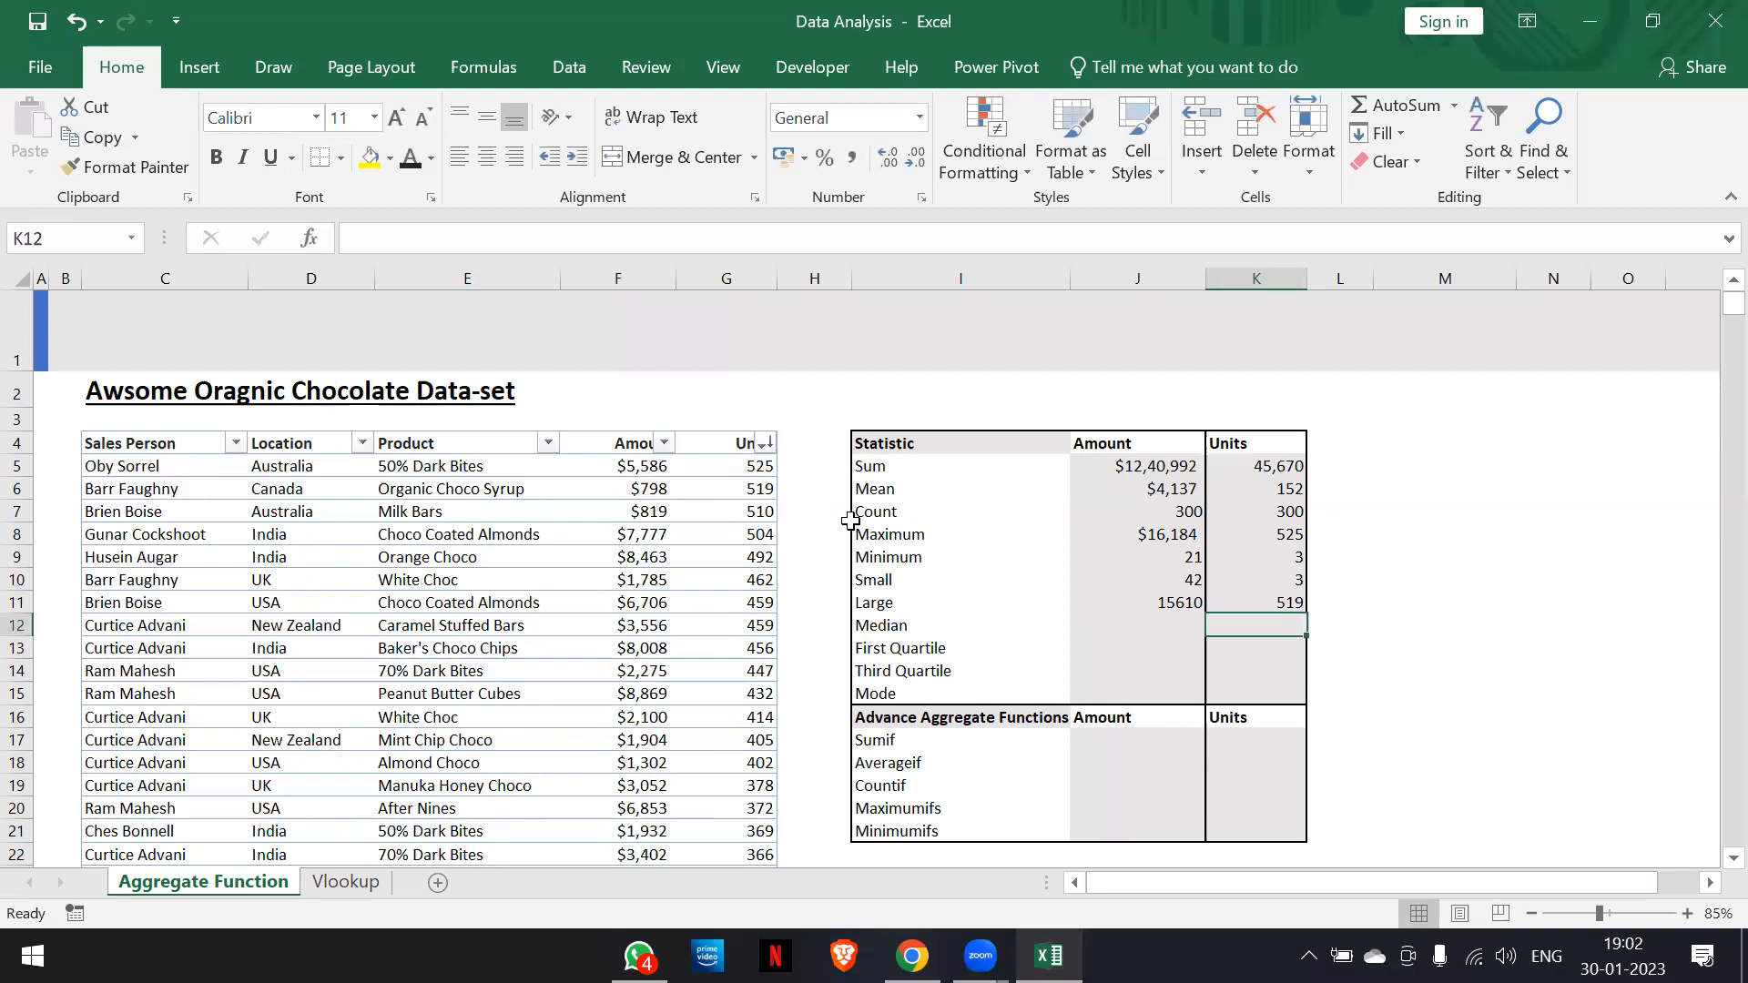
Calculate the median Amount in cell J12 with the formula =MEDIAN(cds[Amount])
click(1165, 635)
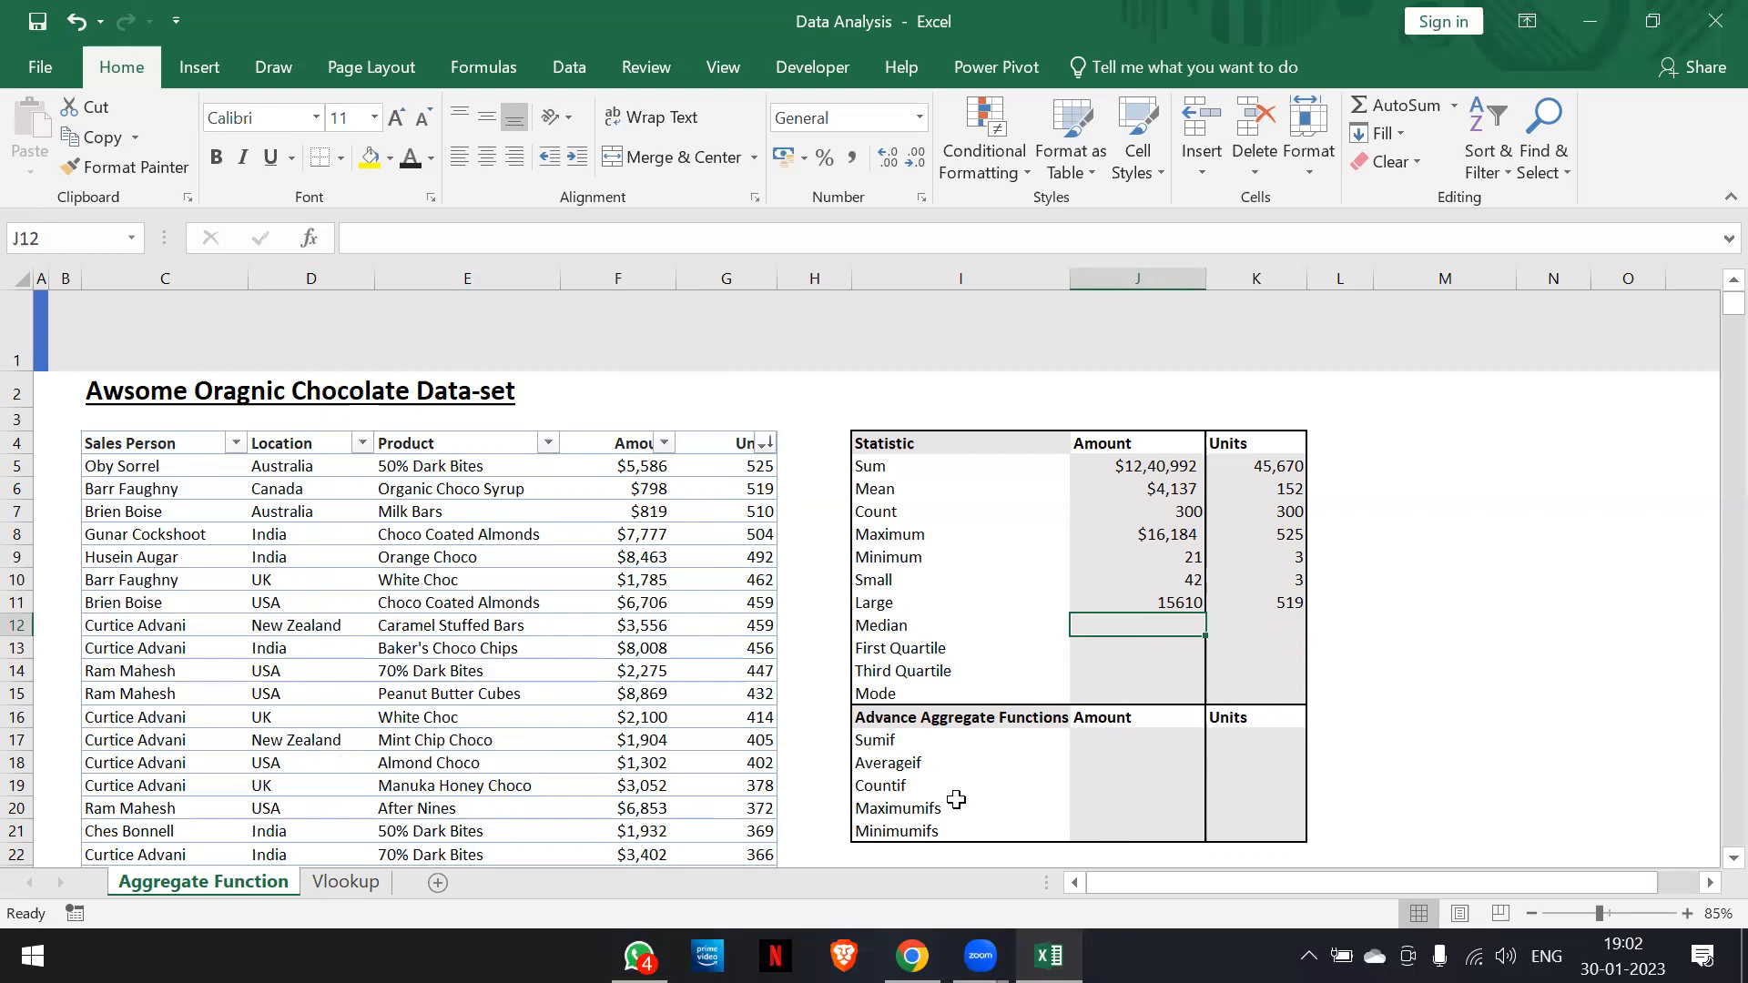
key(XF86AudioRaiseVolume)
text(=media)
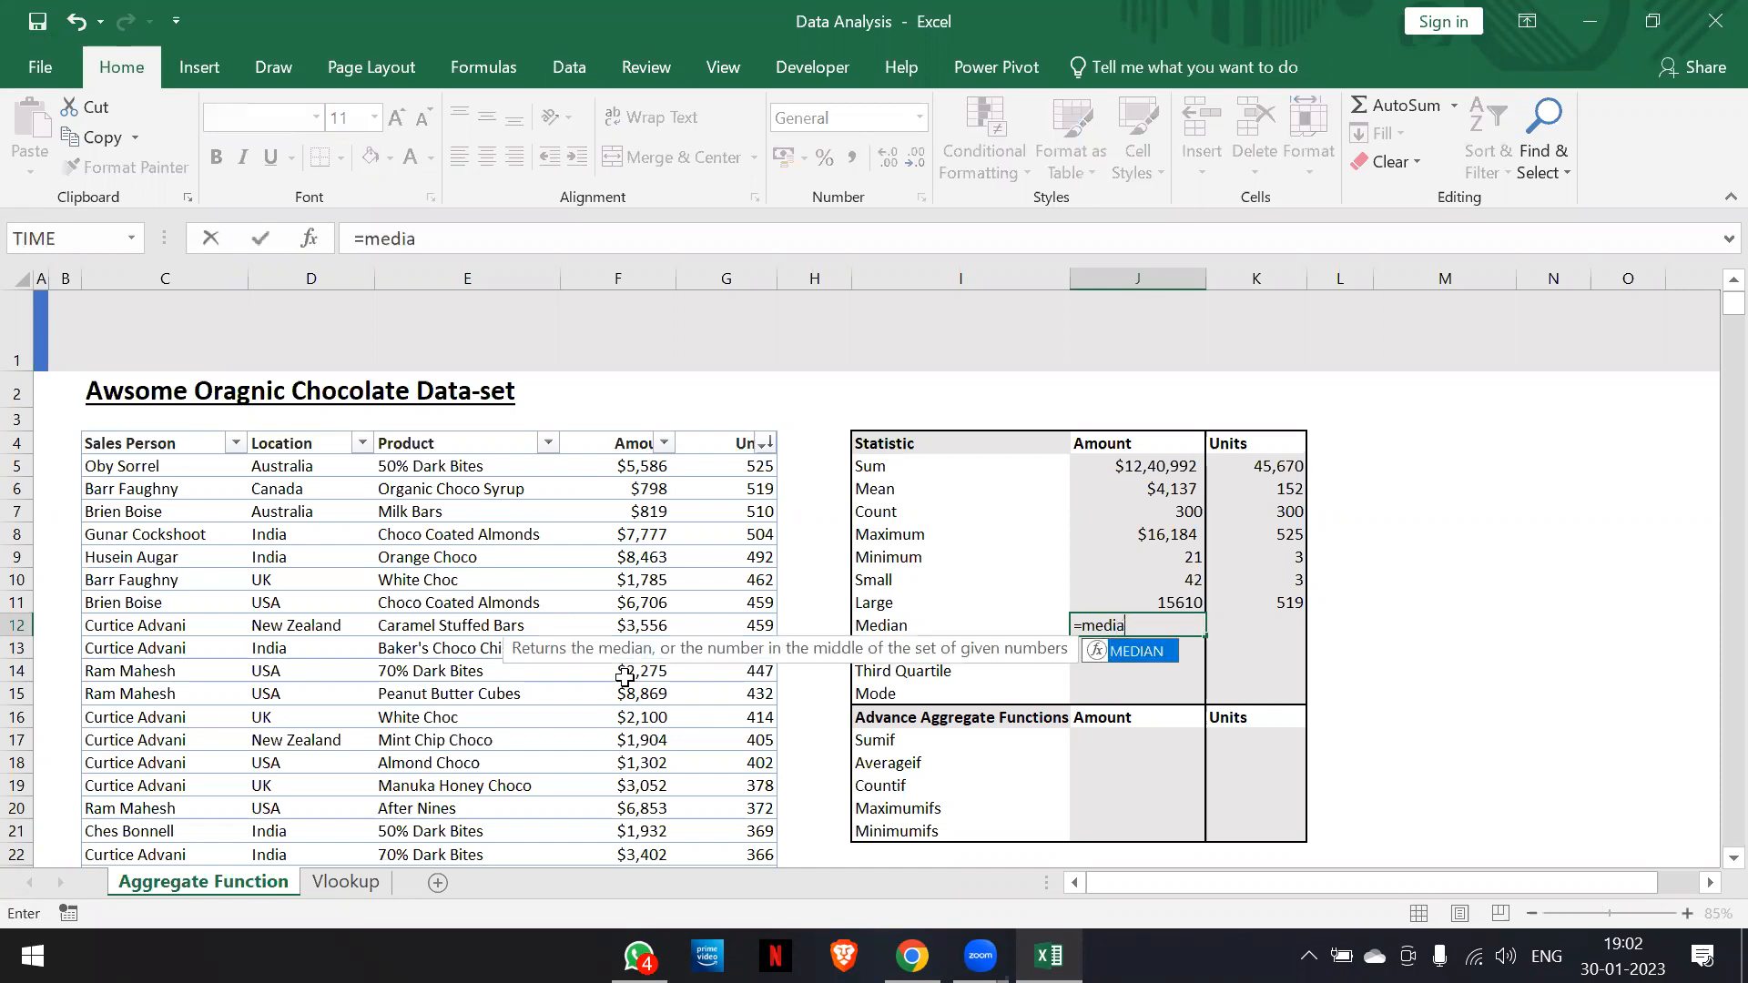
key(Tab)
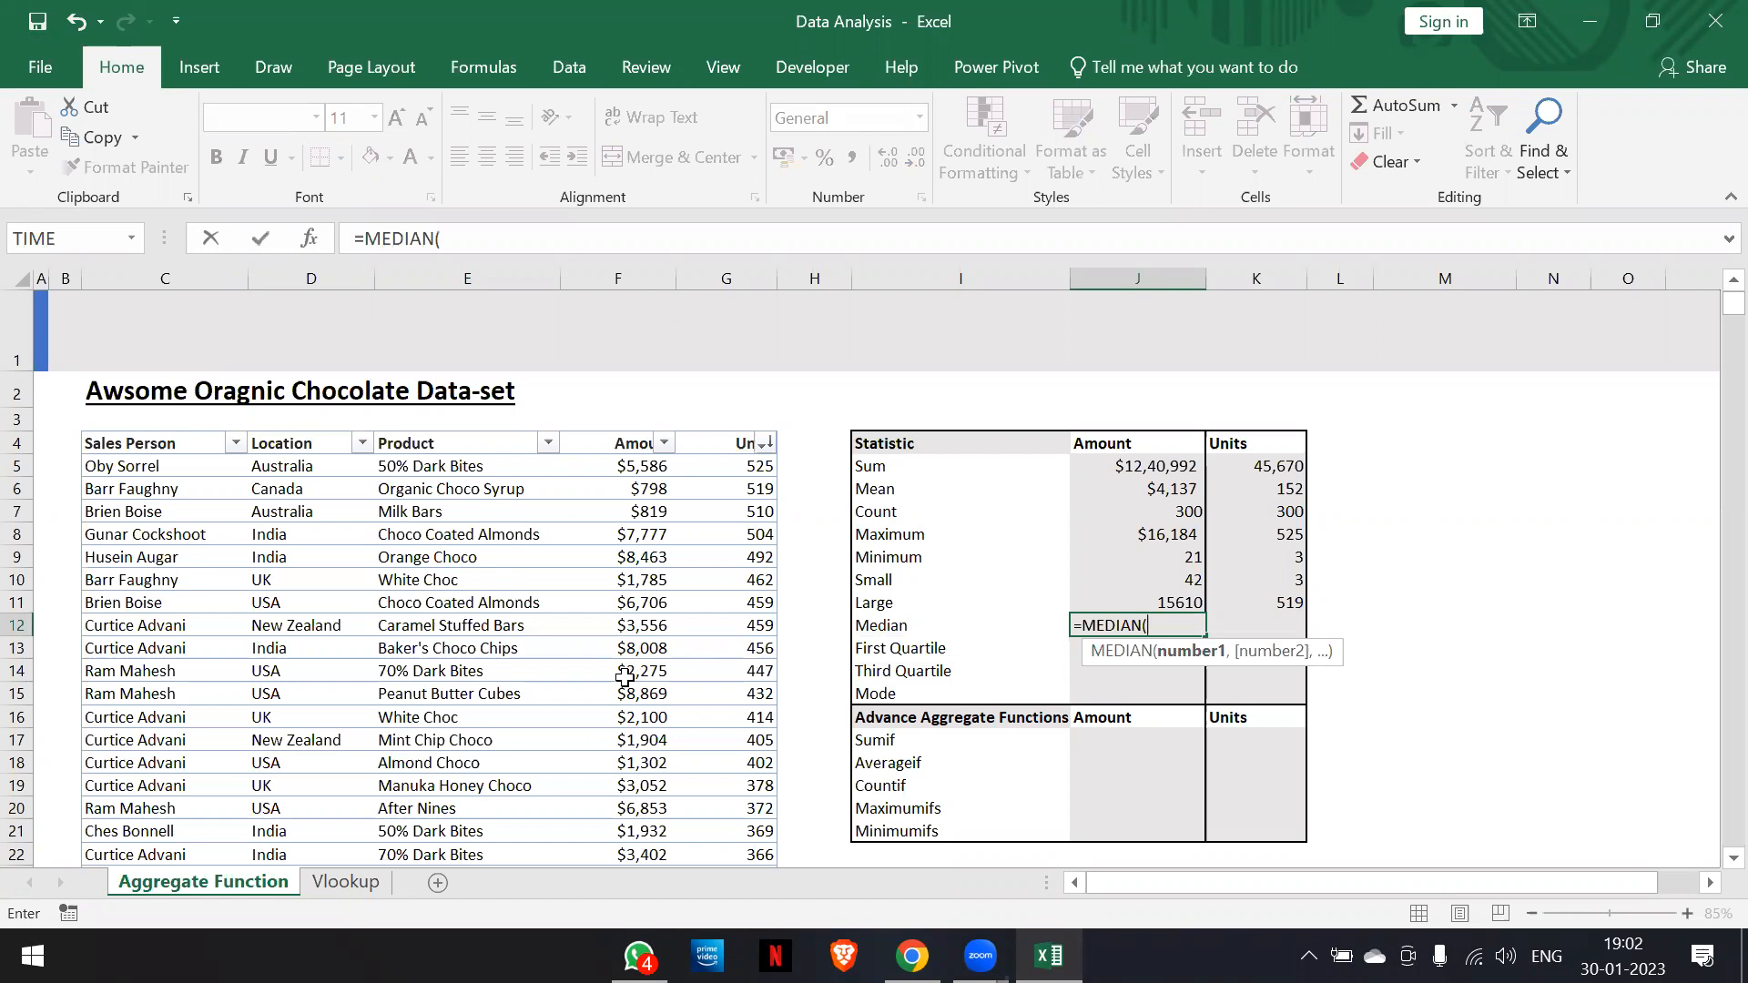
text(cds[)
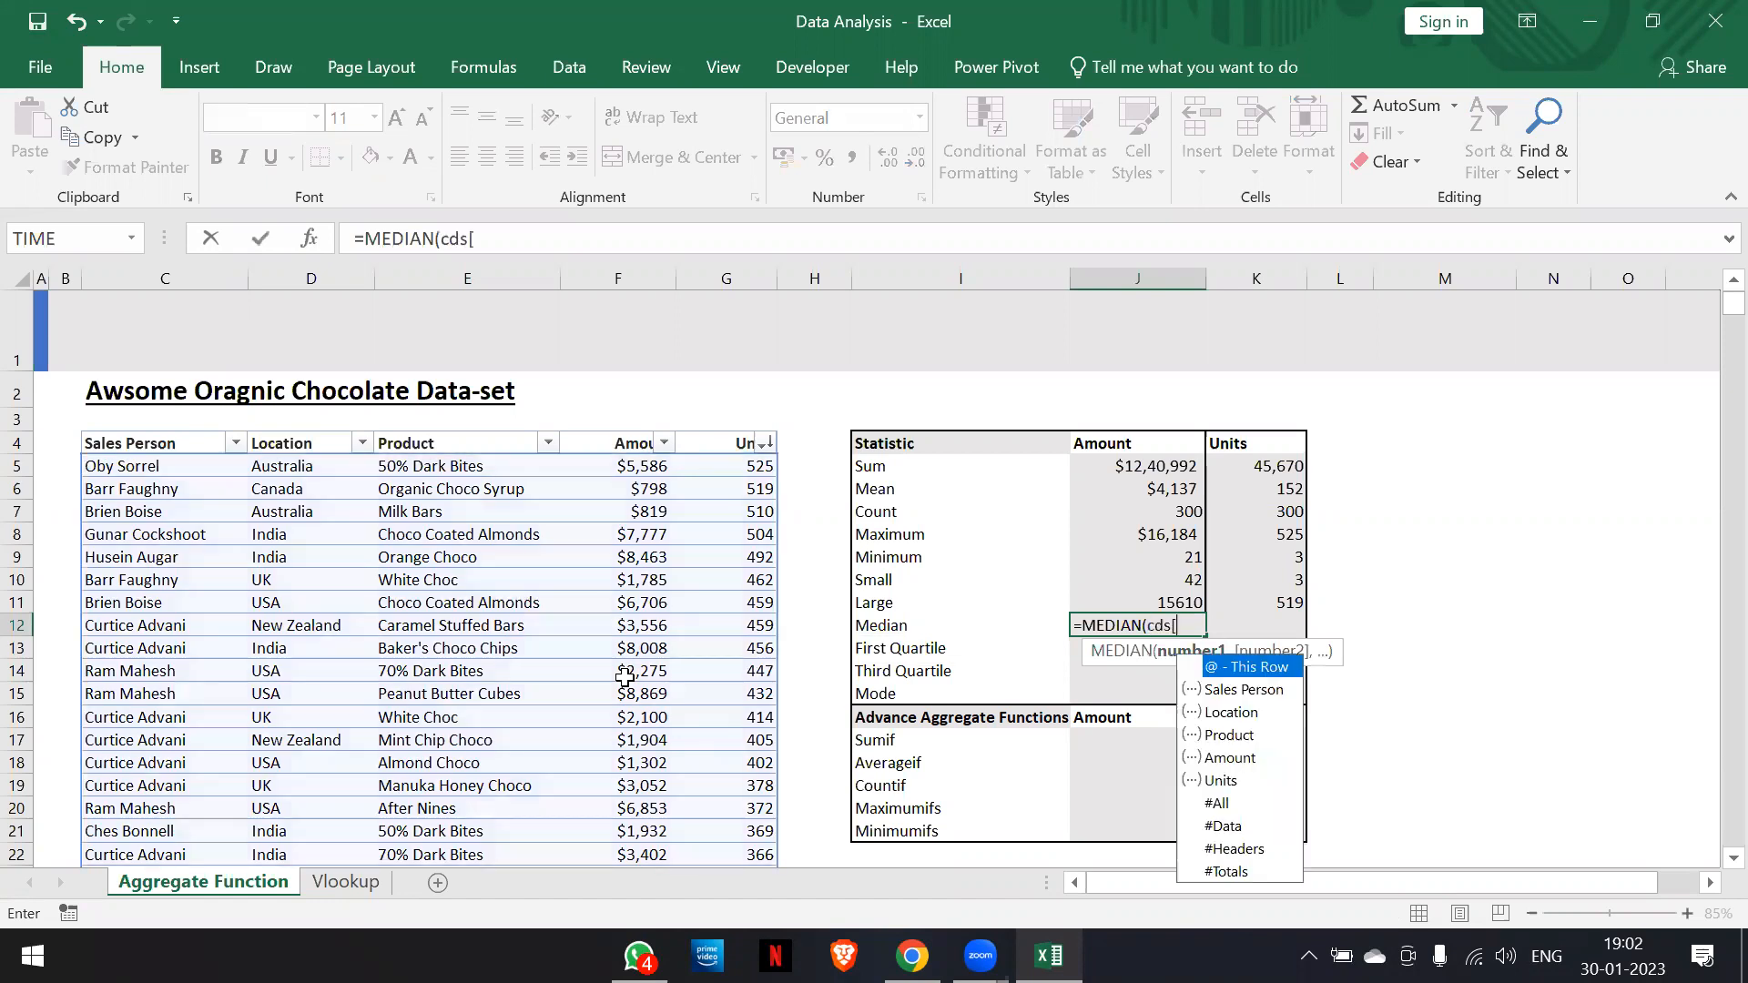
text(Amou)
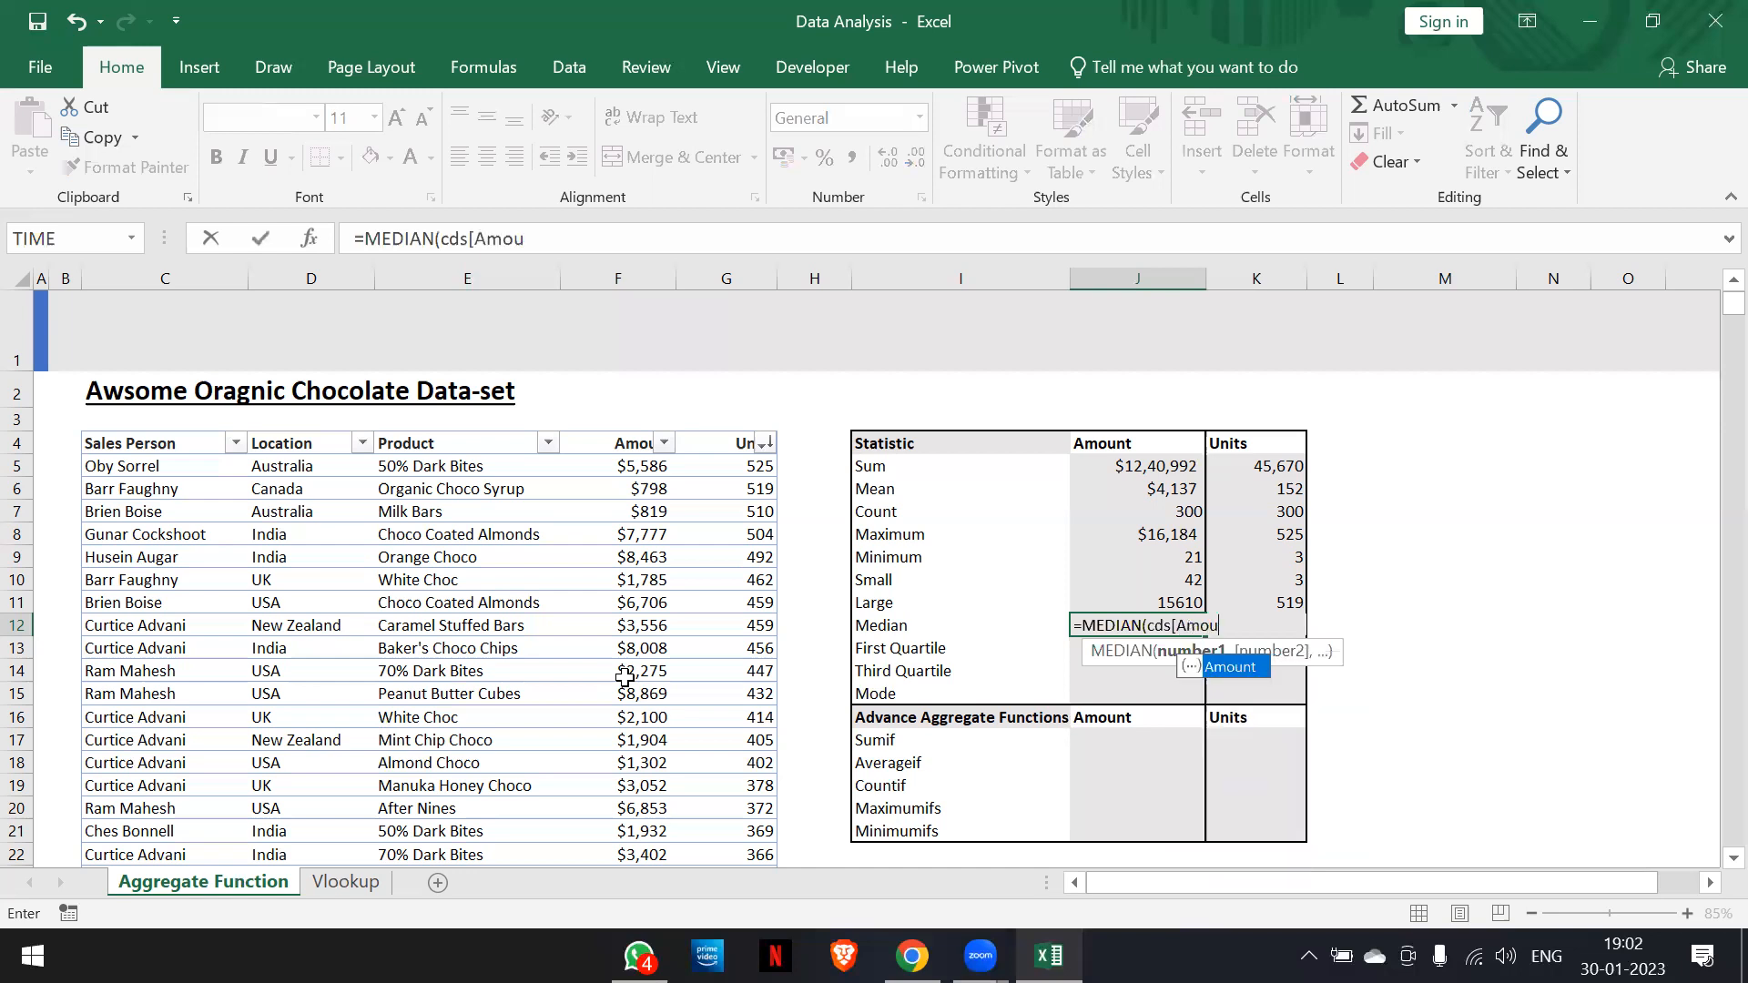
text(nt]))
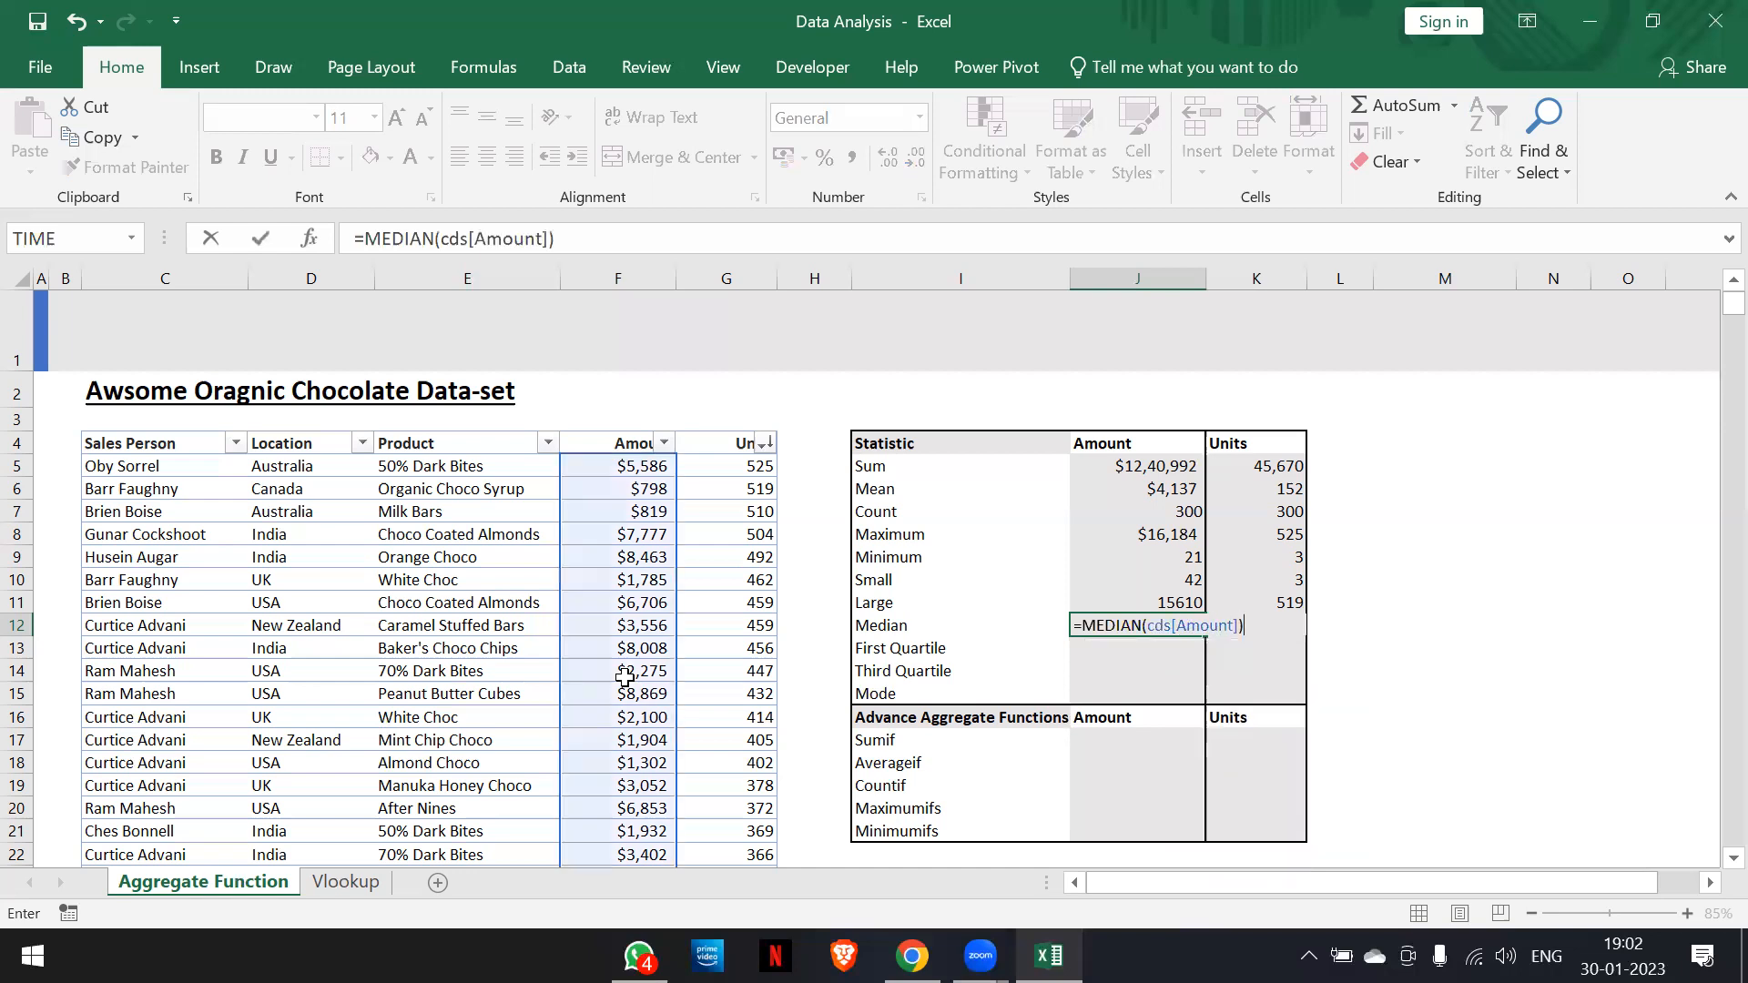
key(Return)
key(Up)
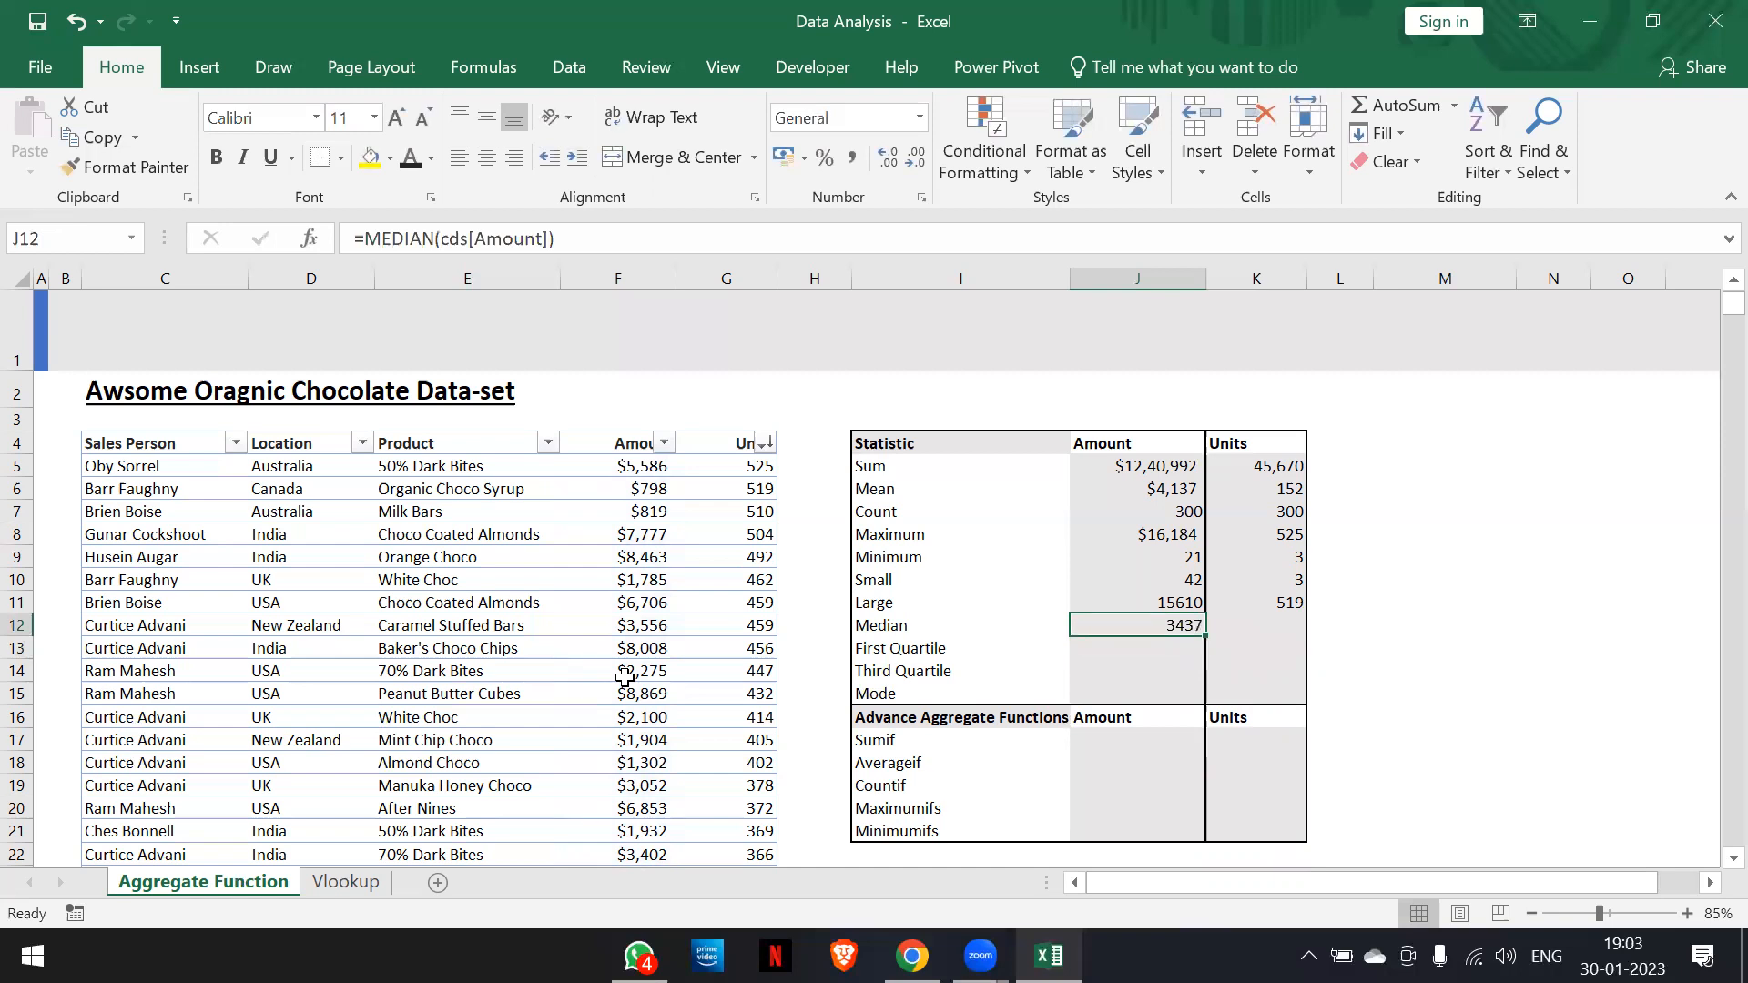
key(Up)
key(Down)
Calculate the median Units value in cell K12 with the formula =MEDIAN(cds[Units])
key(Right)
text(=)
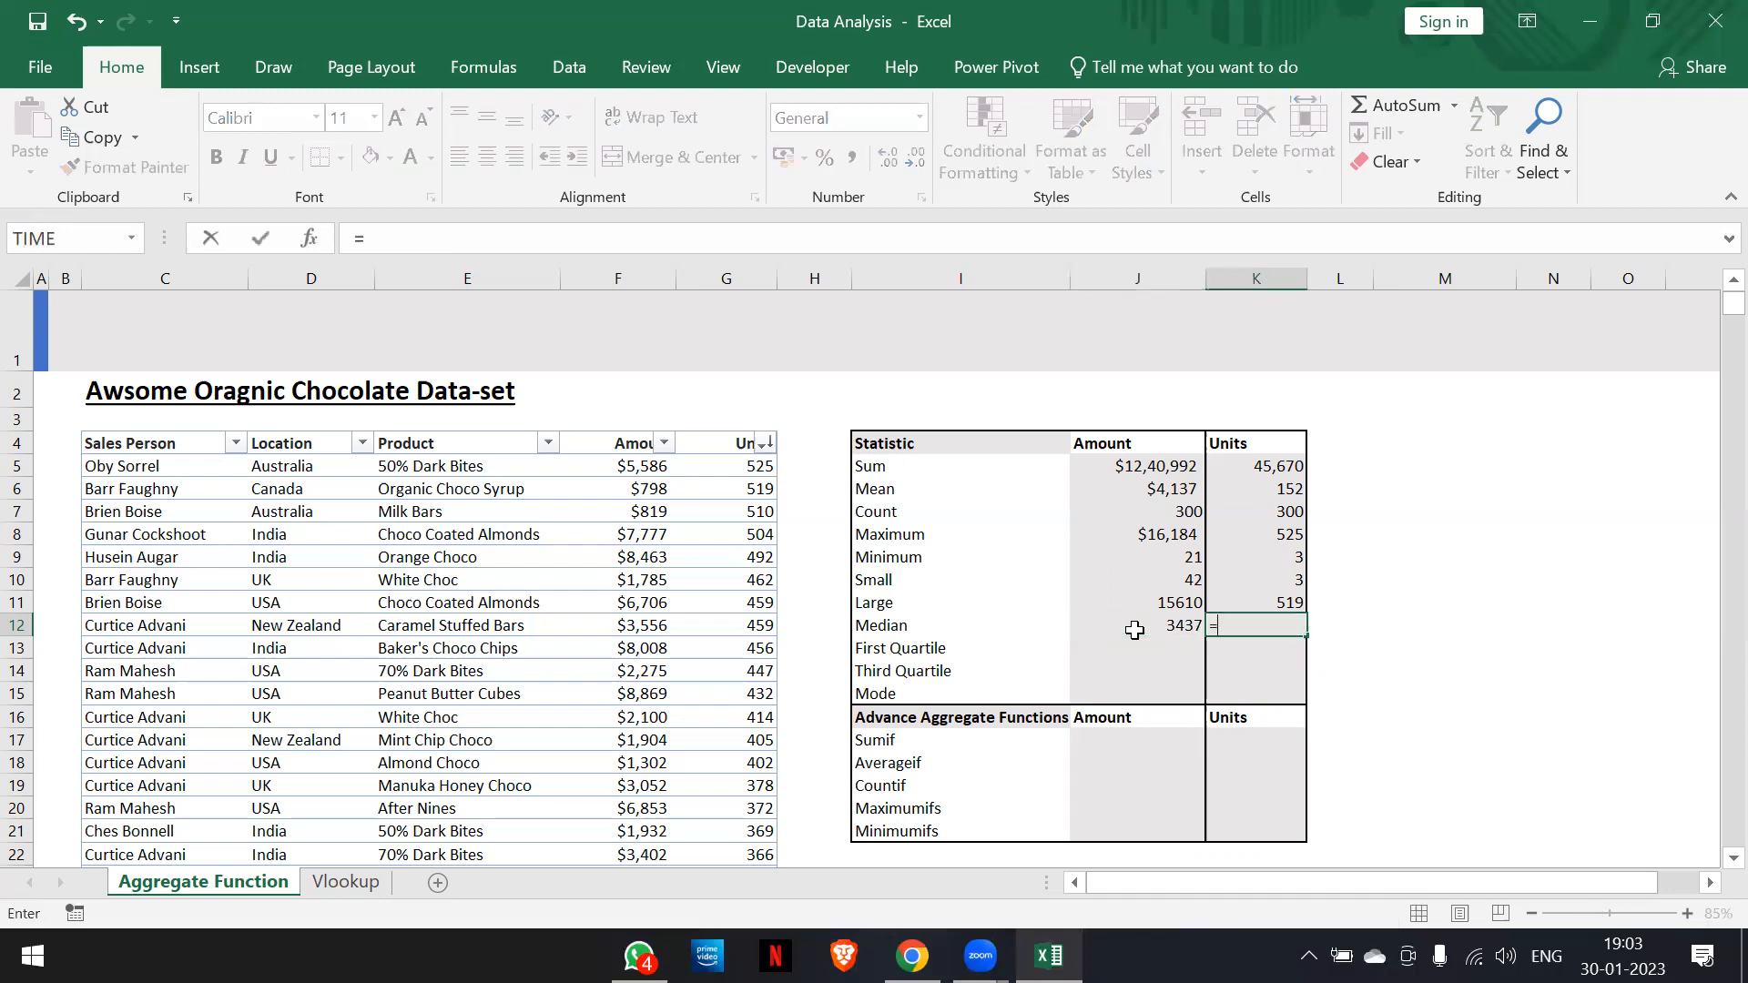
text(med)
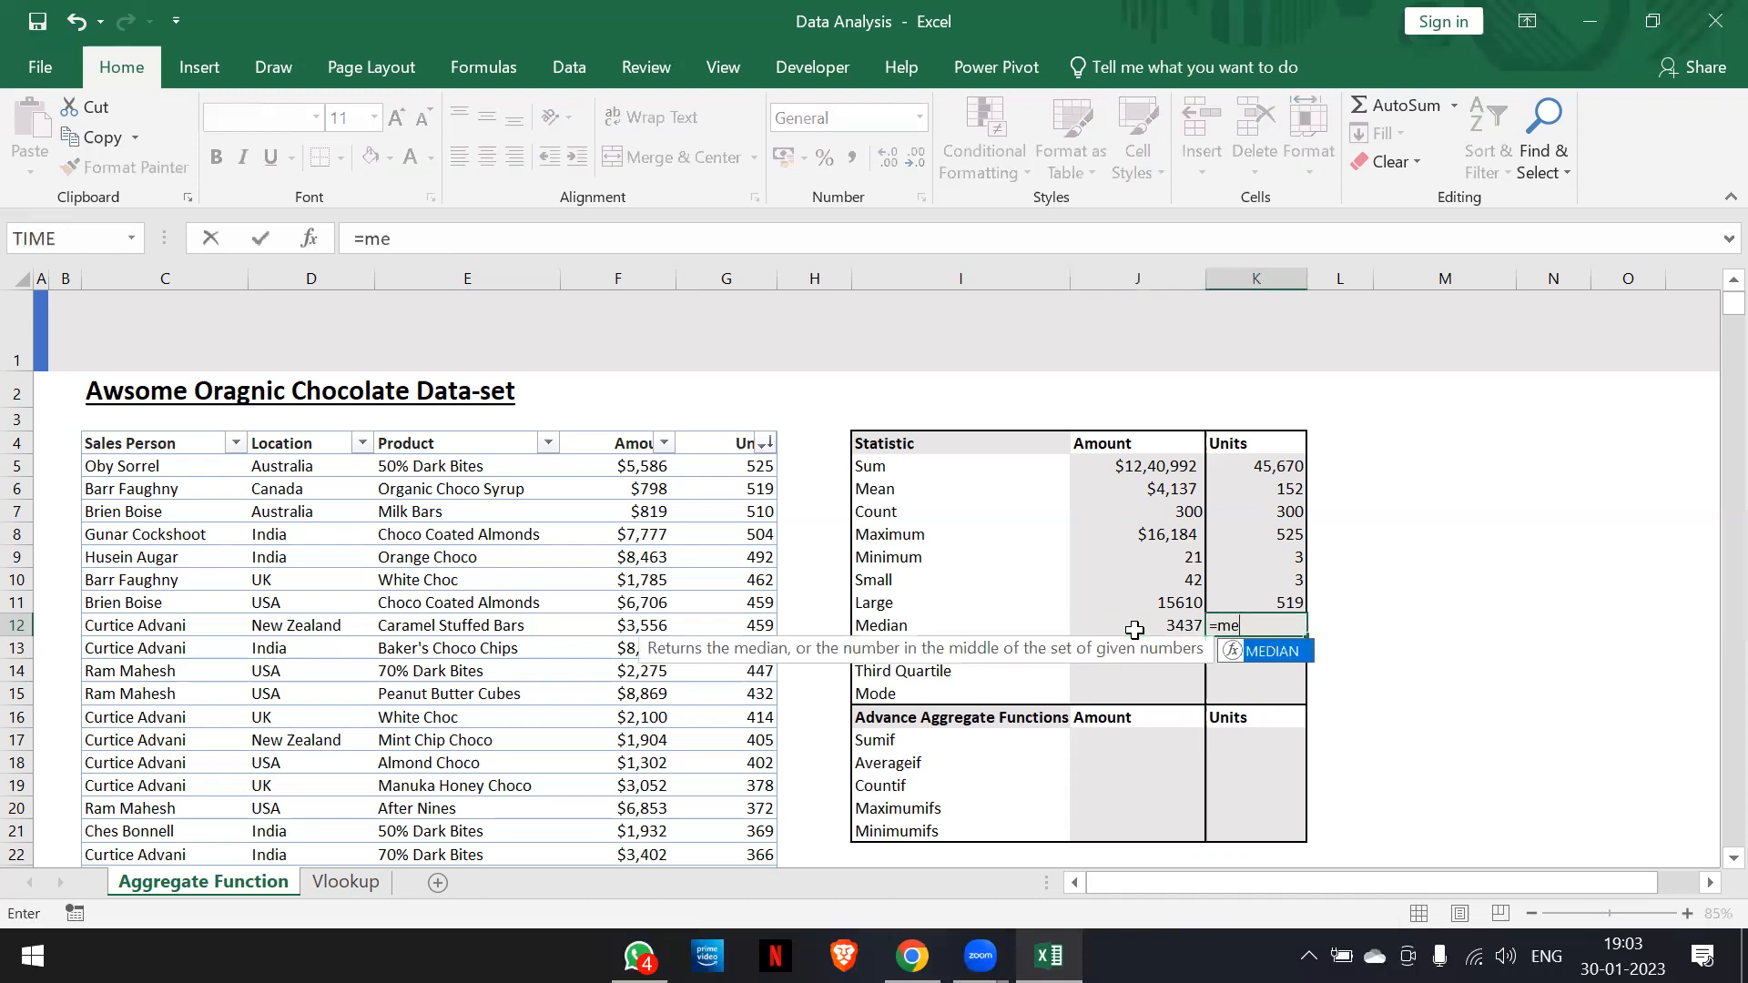
key(Tab)
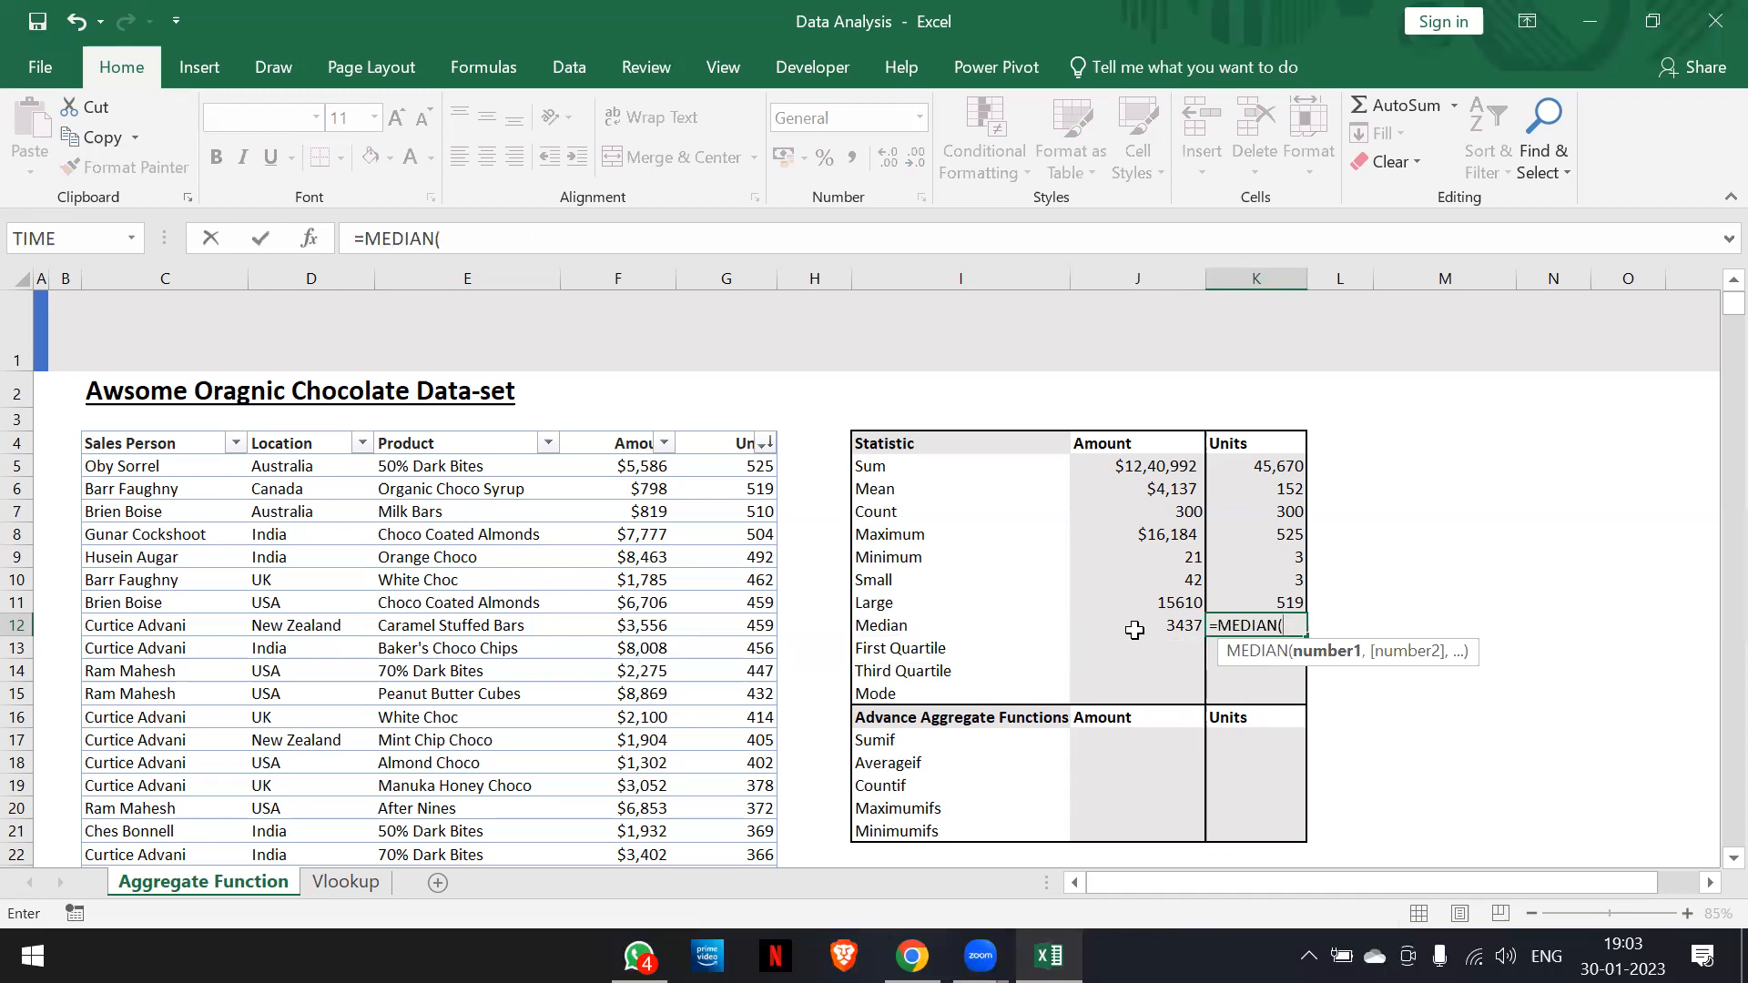
text(cds)
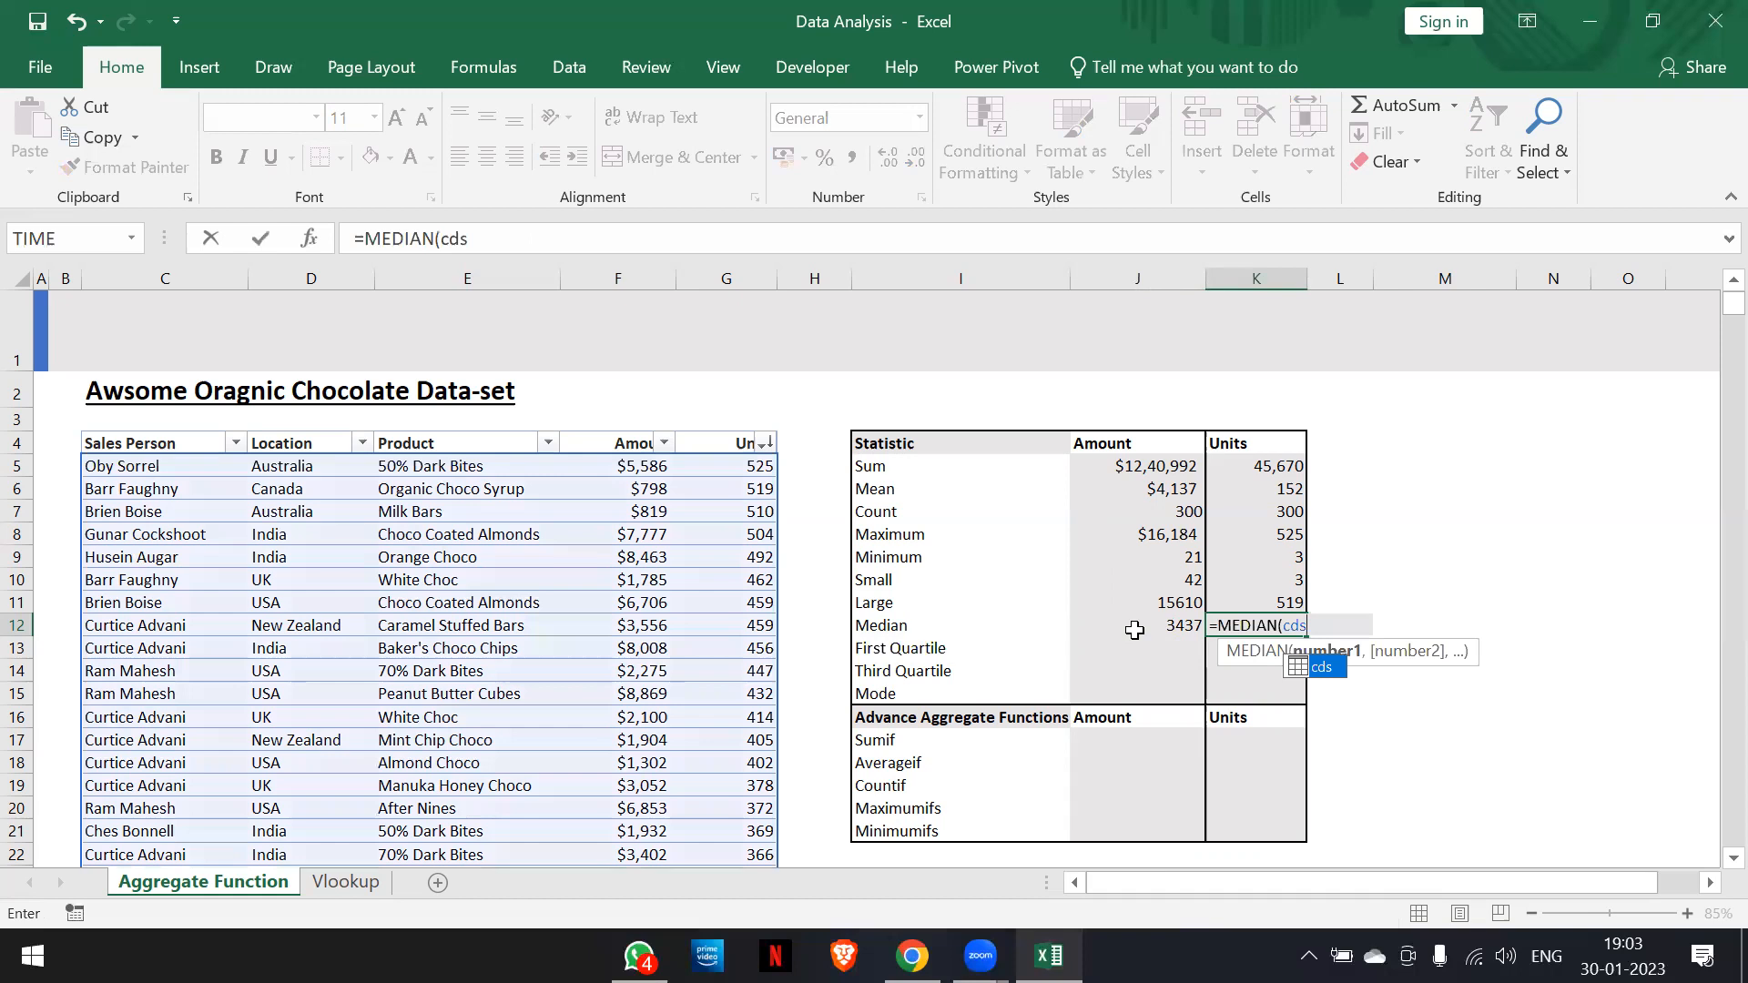
text([Units)
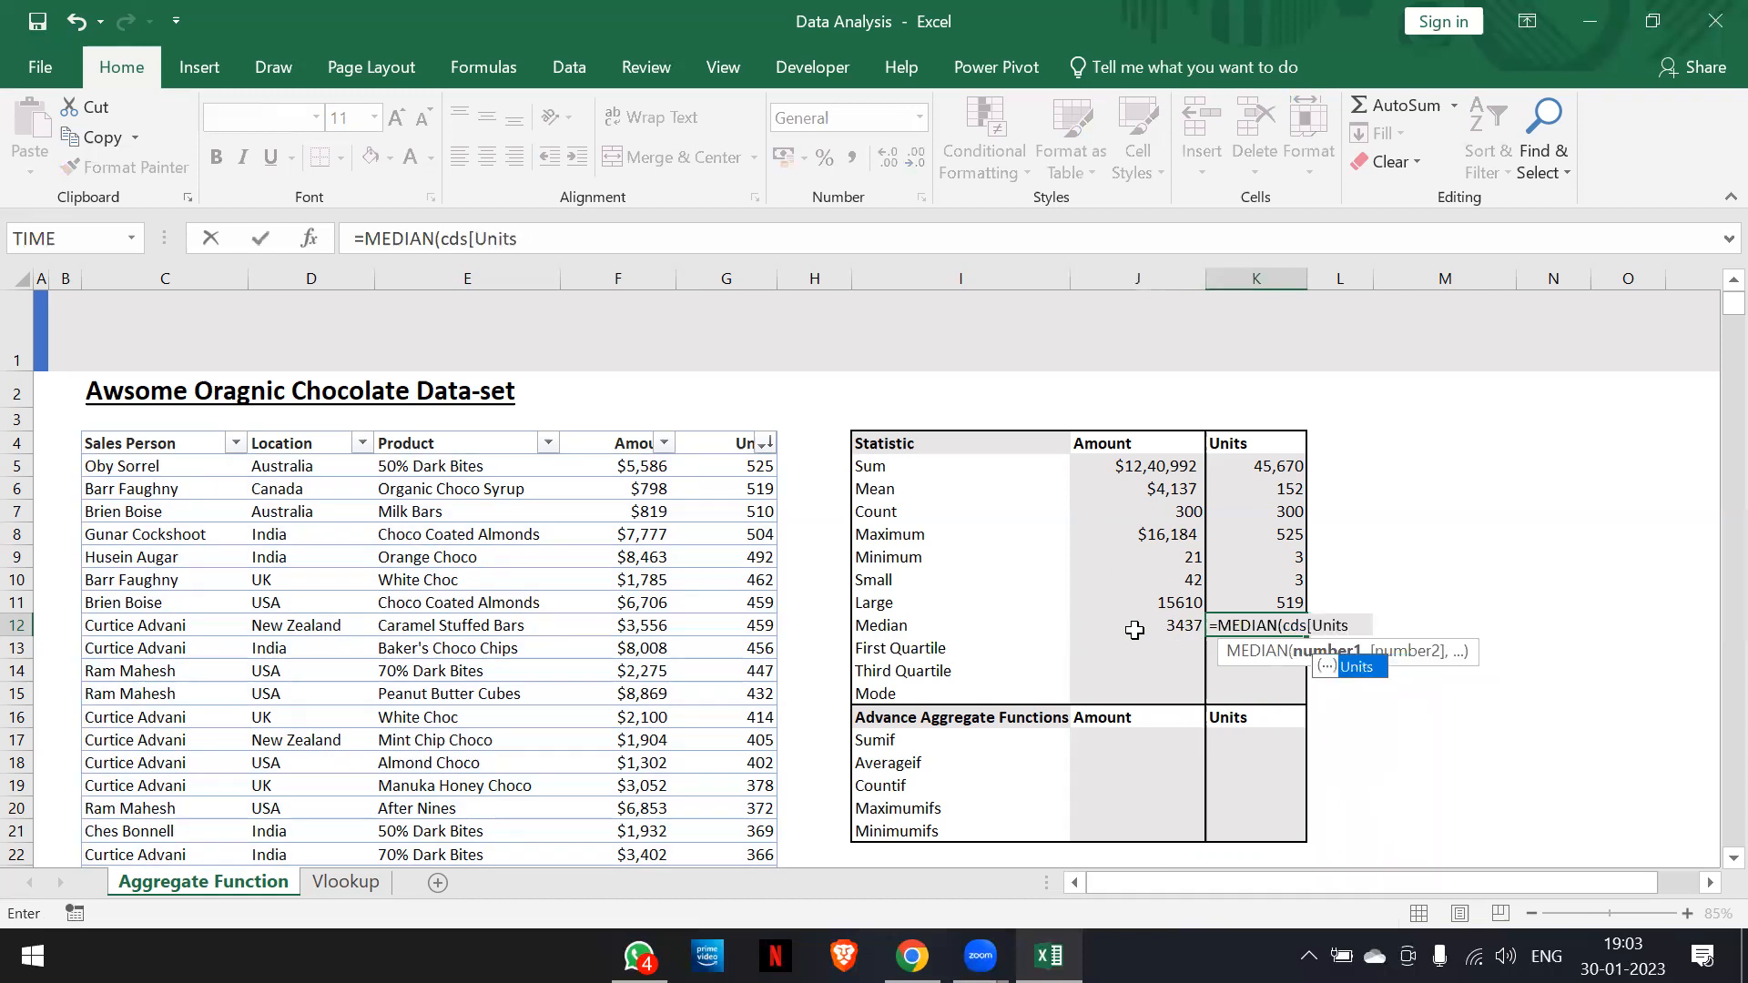
text(}0)
key(BackSpace)
key(BackSpace)
text(]))
key(Return)
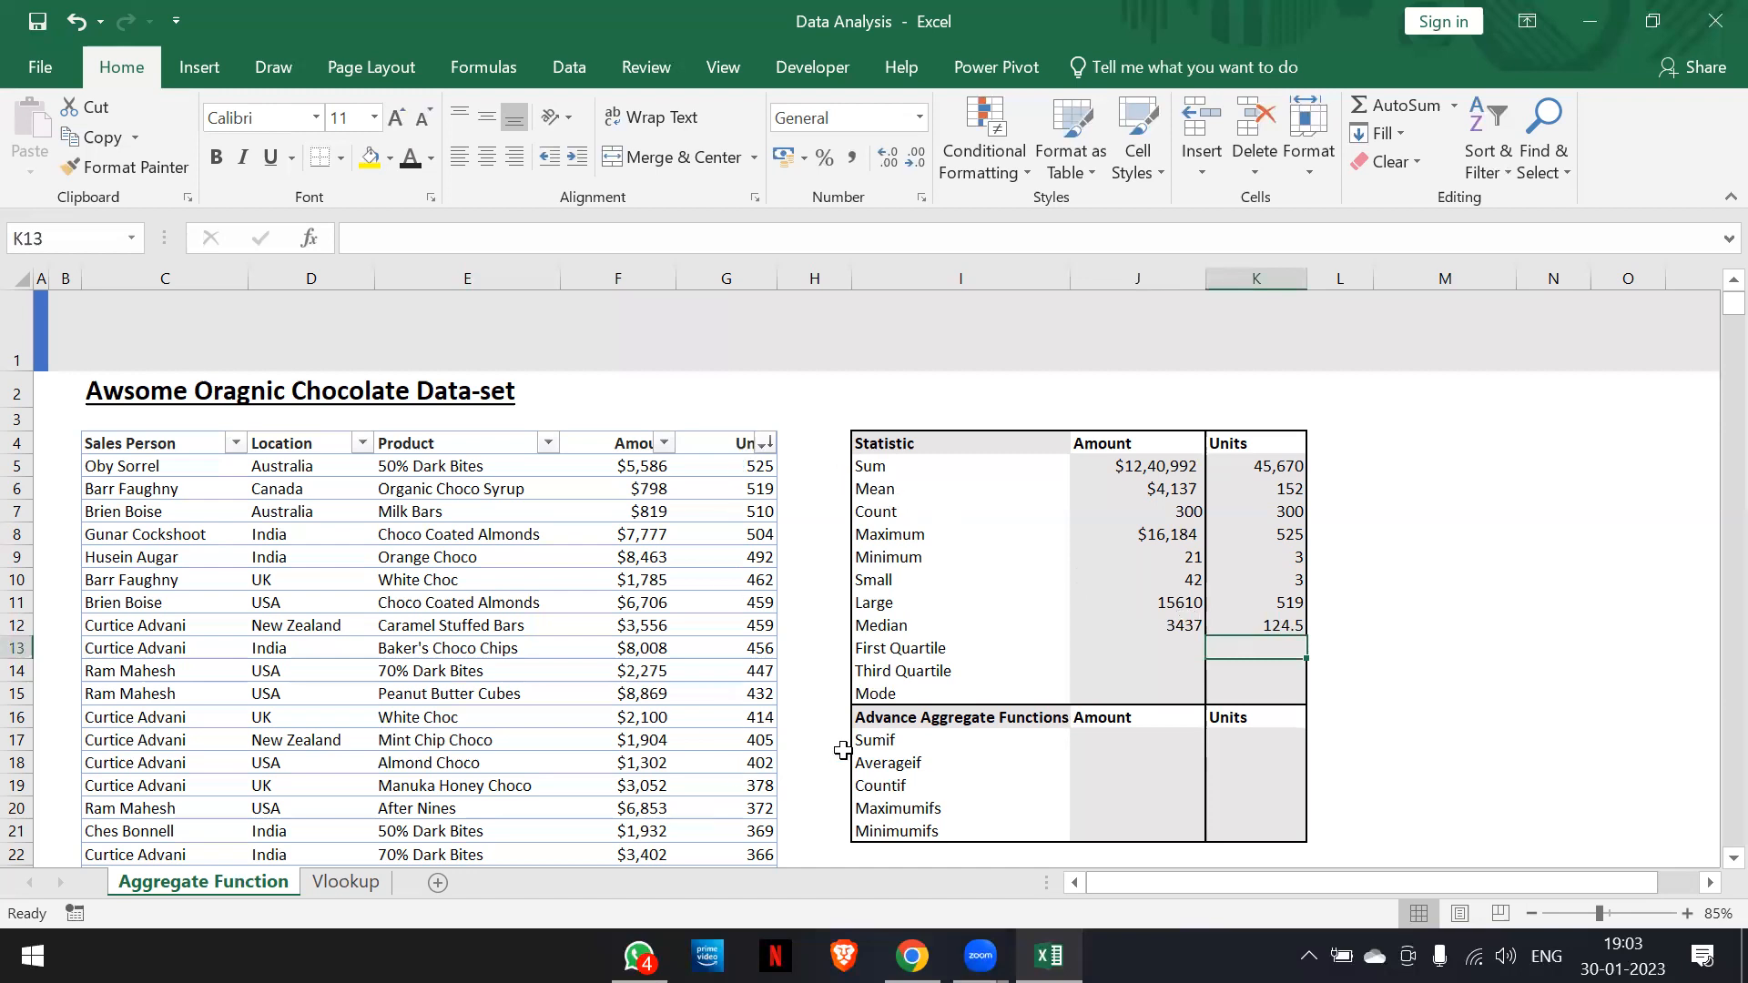
Enter the formula =PERCENTILE.EXC(cds[Amount],2) in cell J13 for the first quartile of Amount
click(1129, 648)
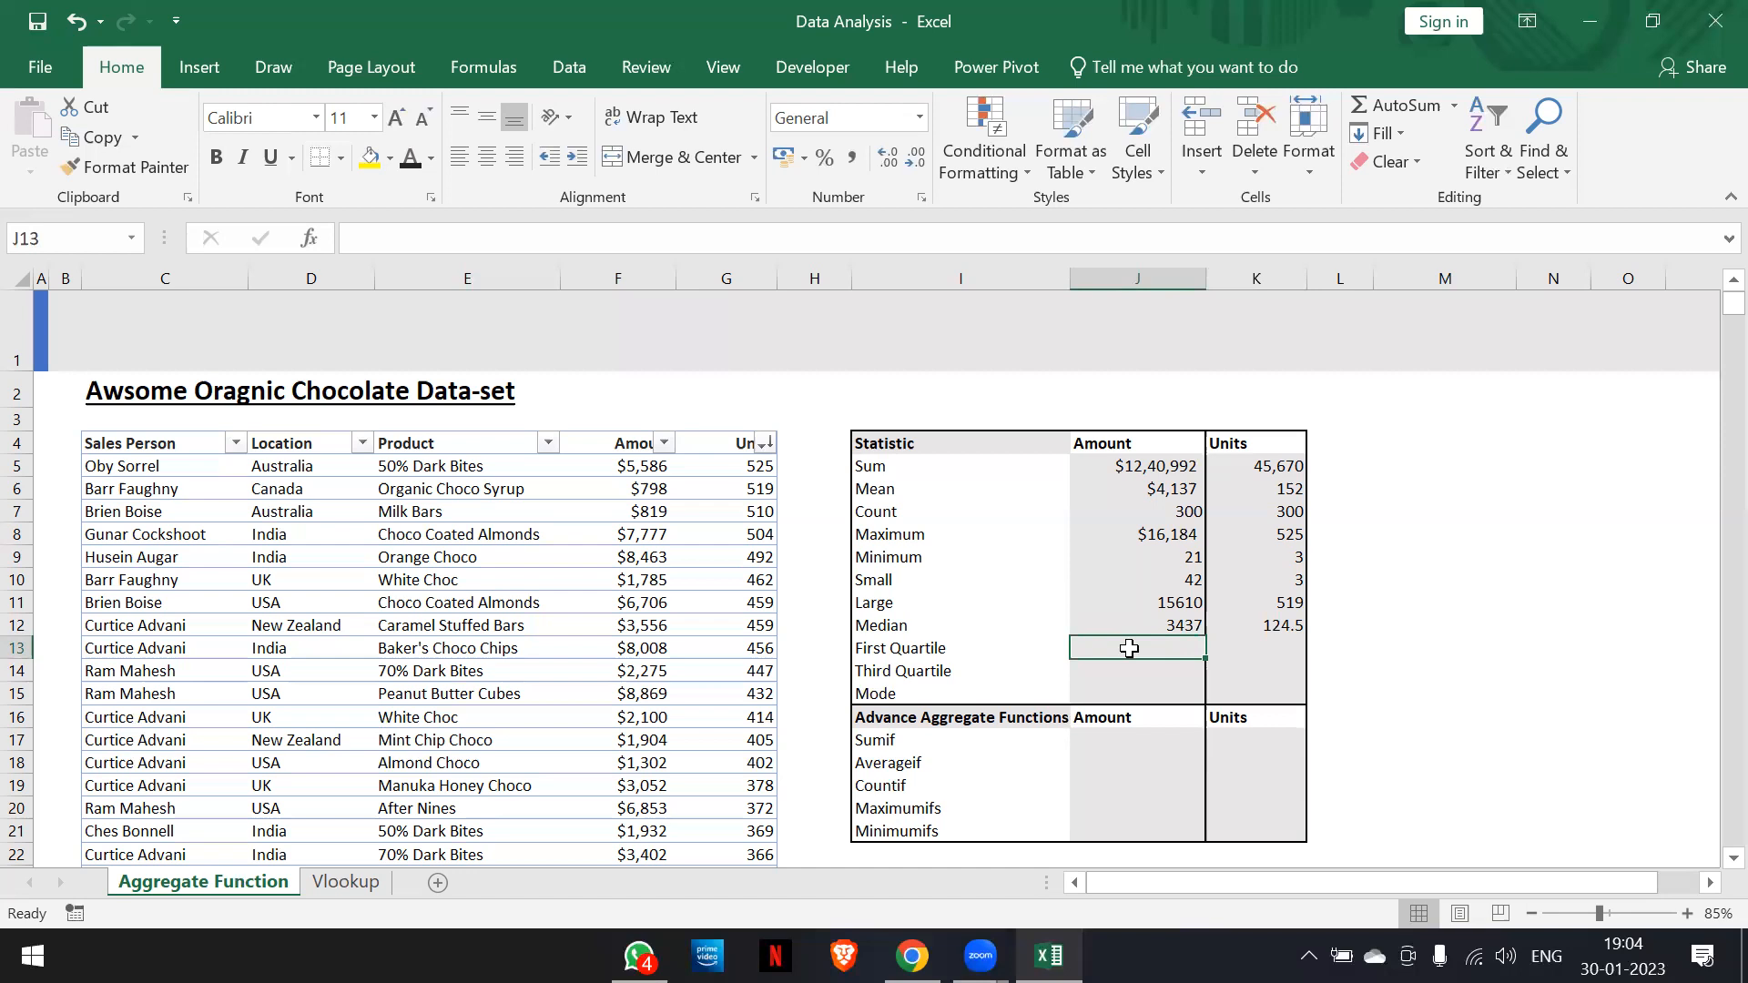
key(Left)
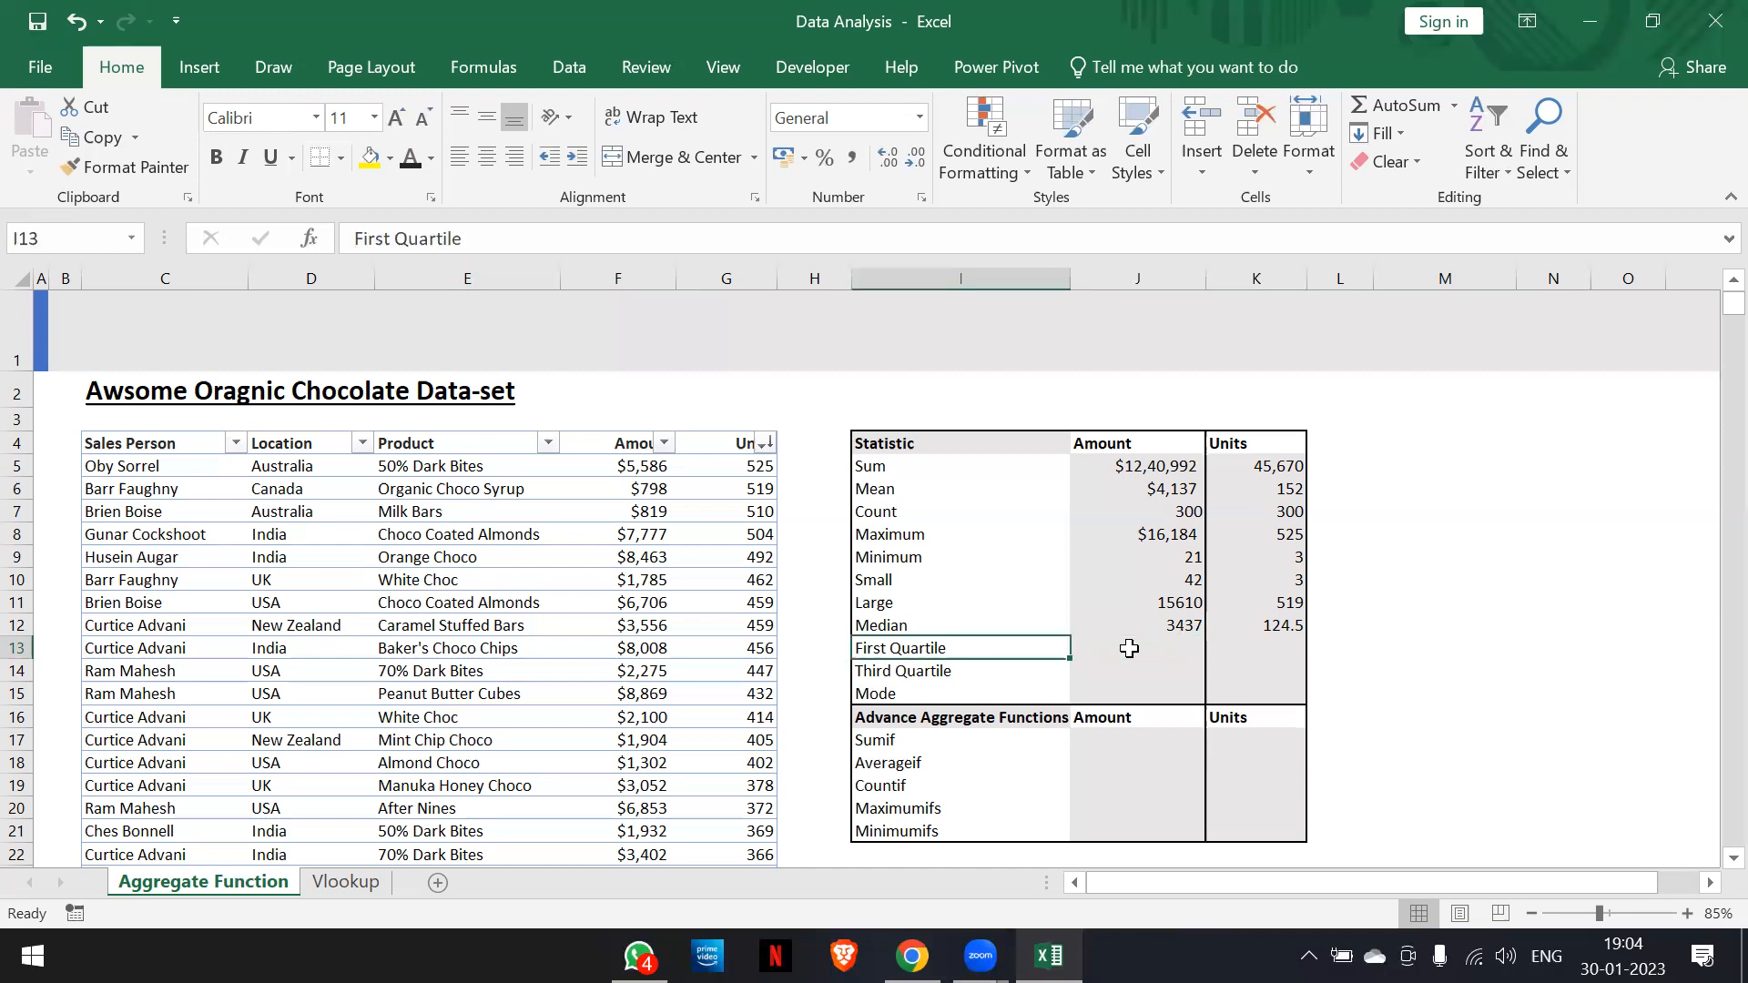
click(1129, 647)
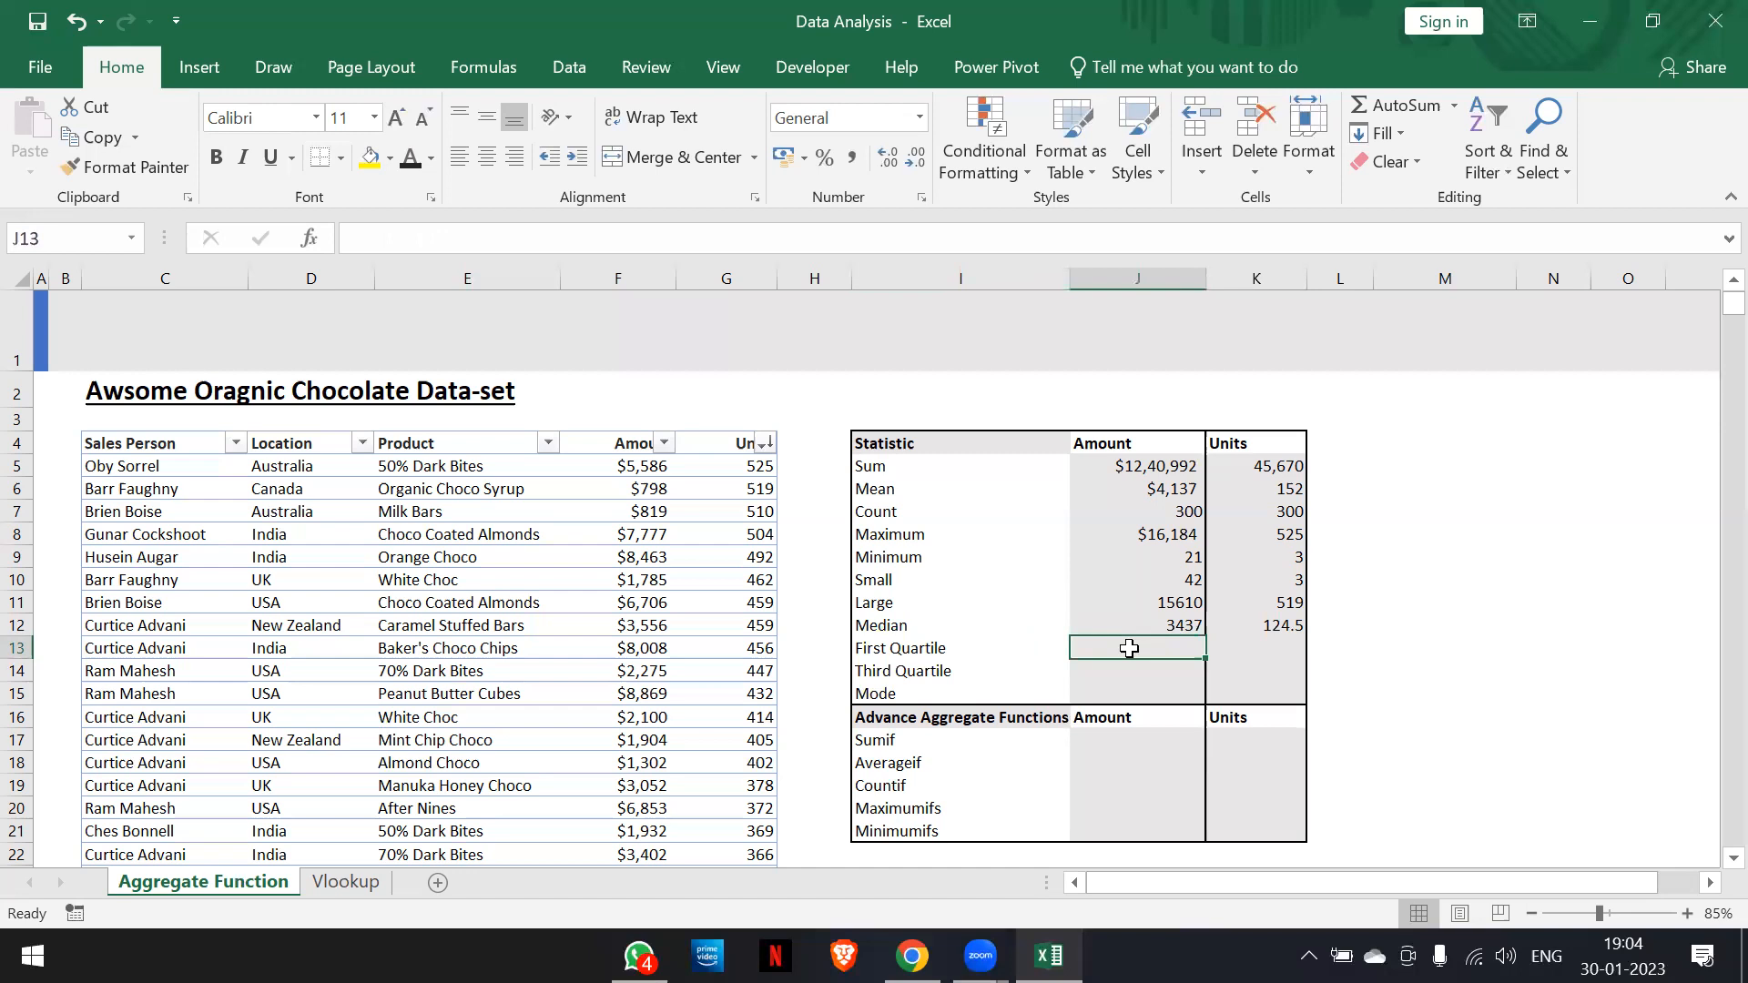
text(=)
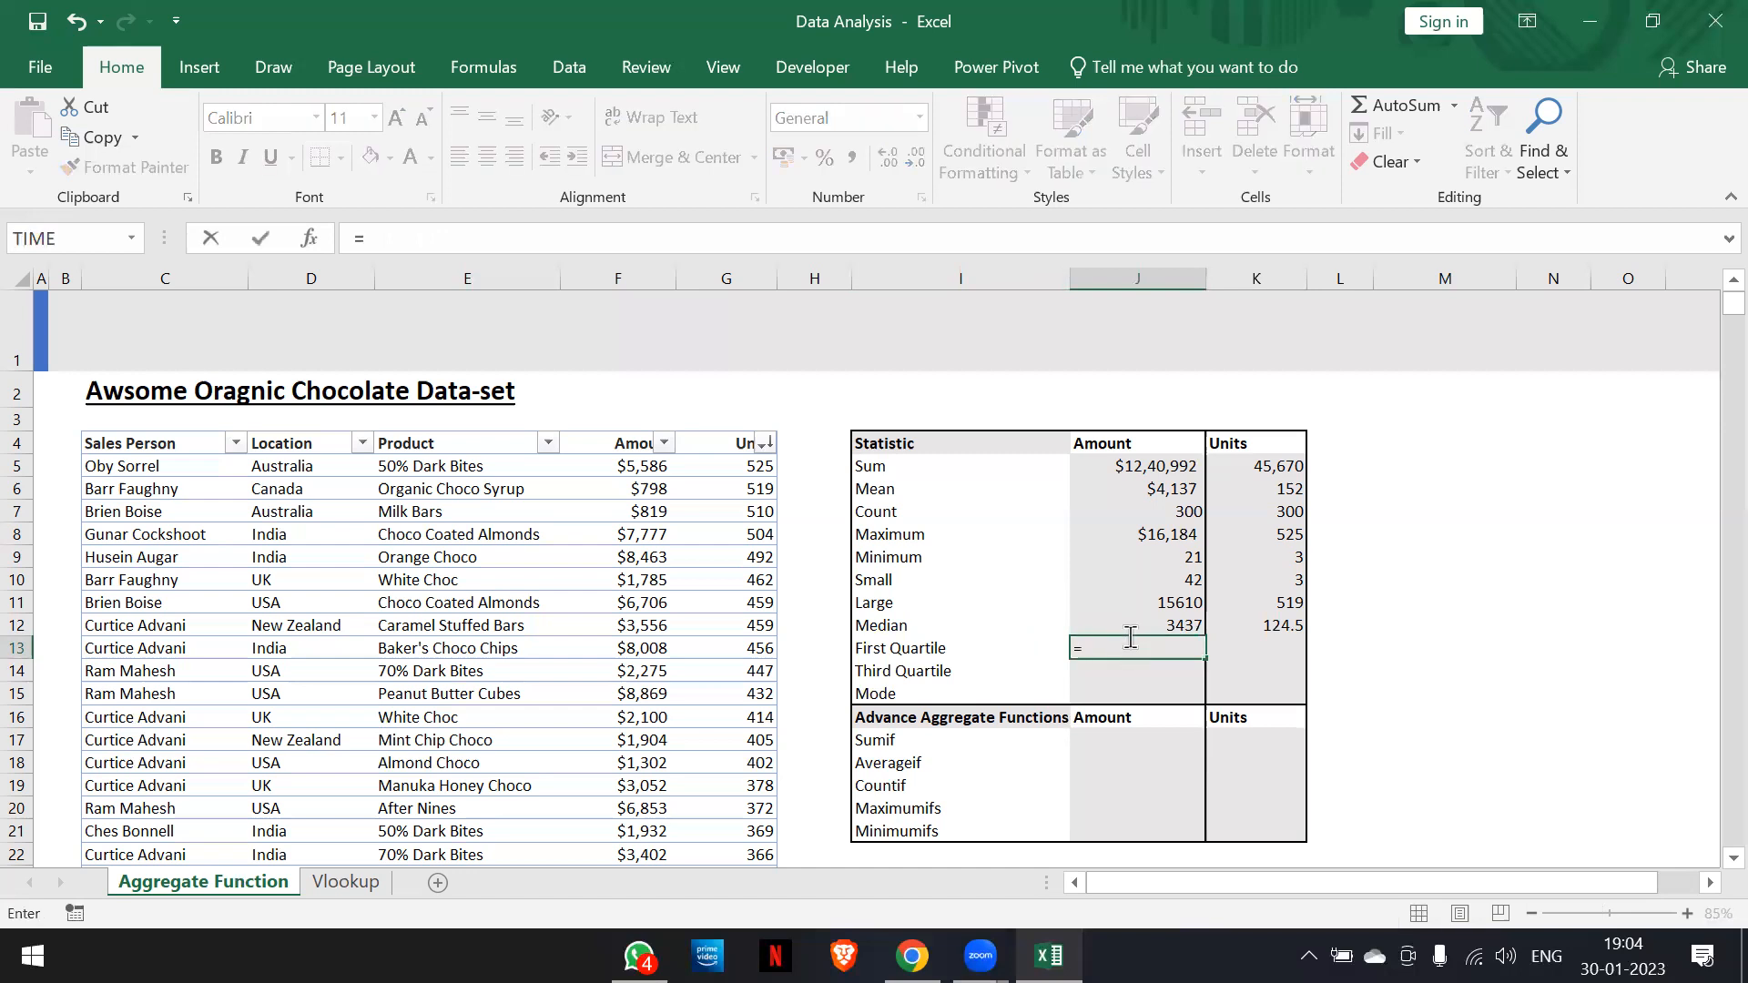
text(per)
key(Tab)
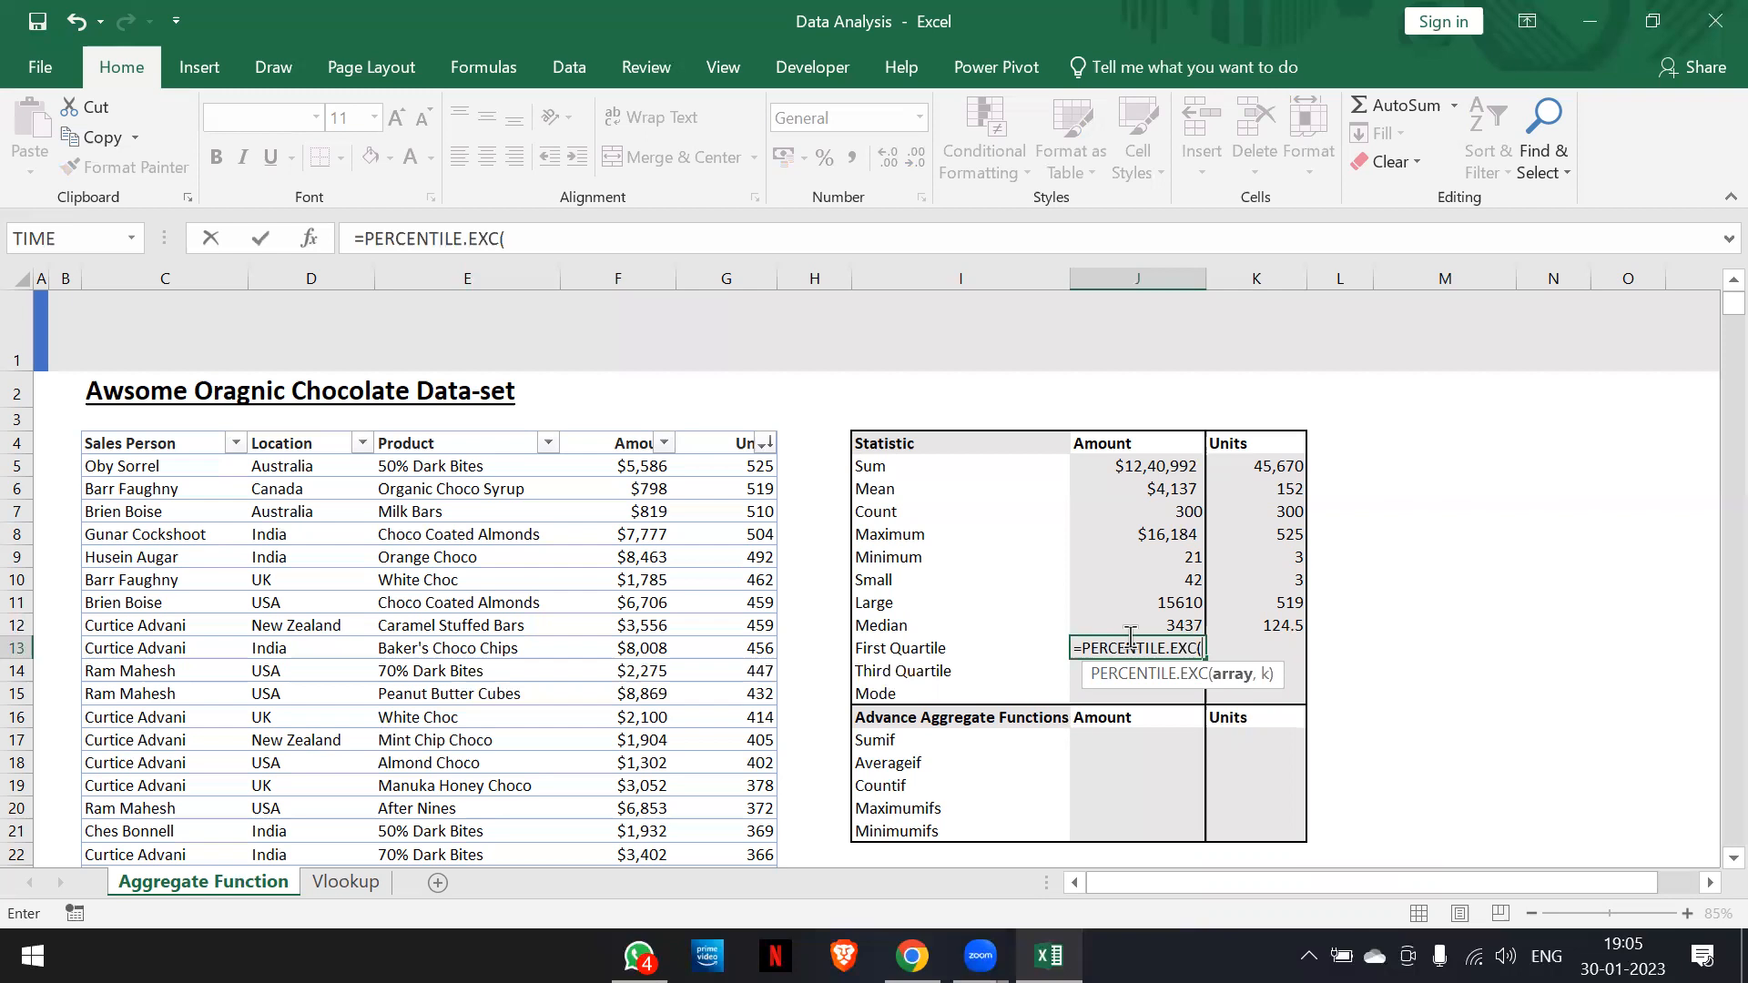
text(cds)
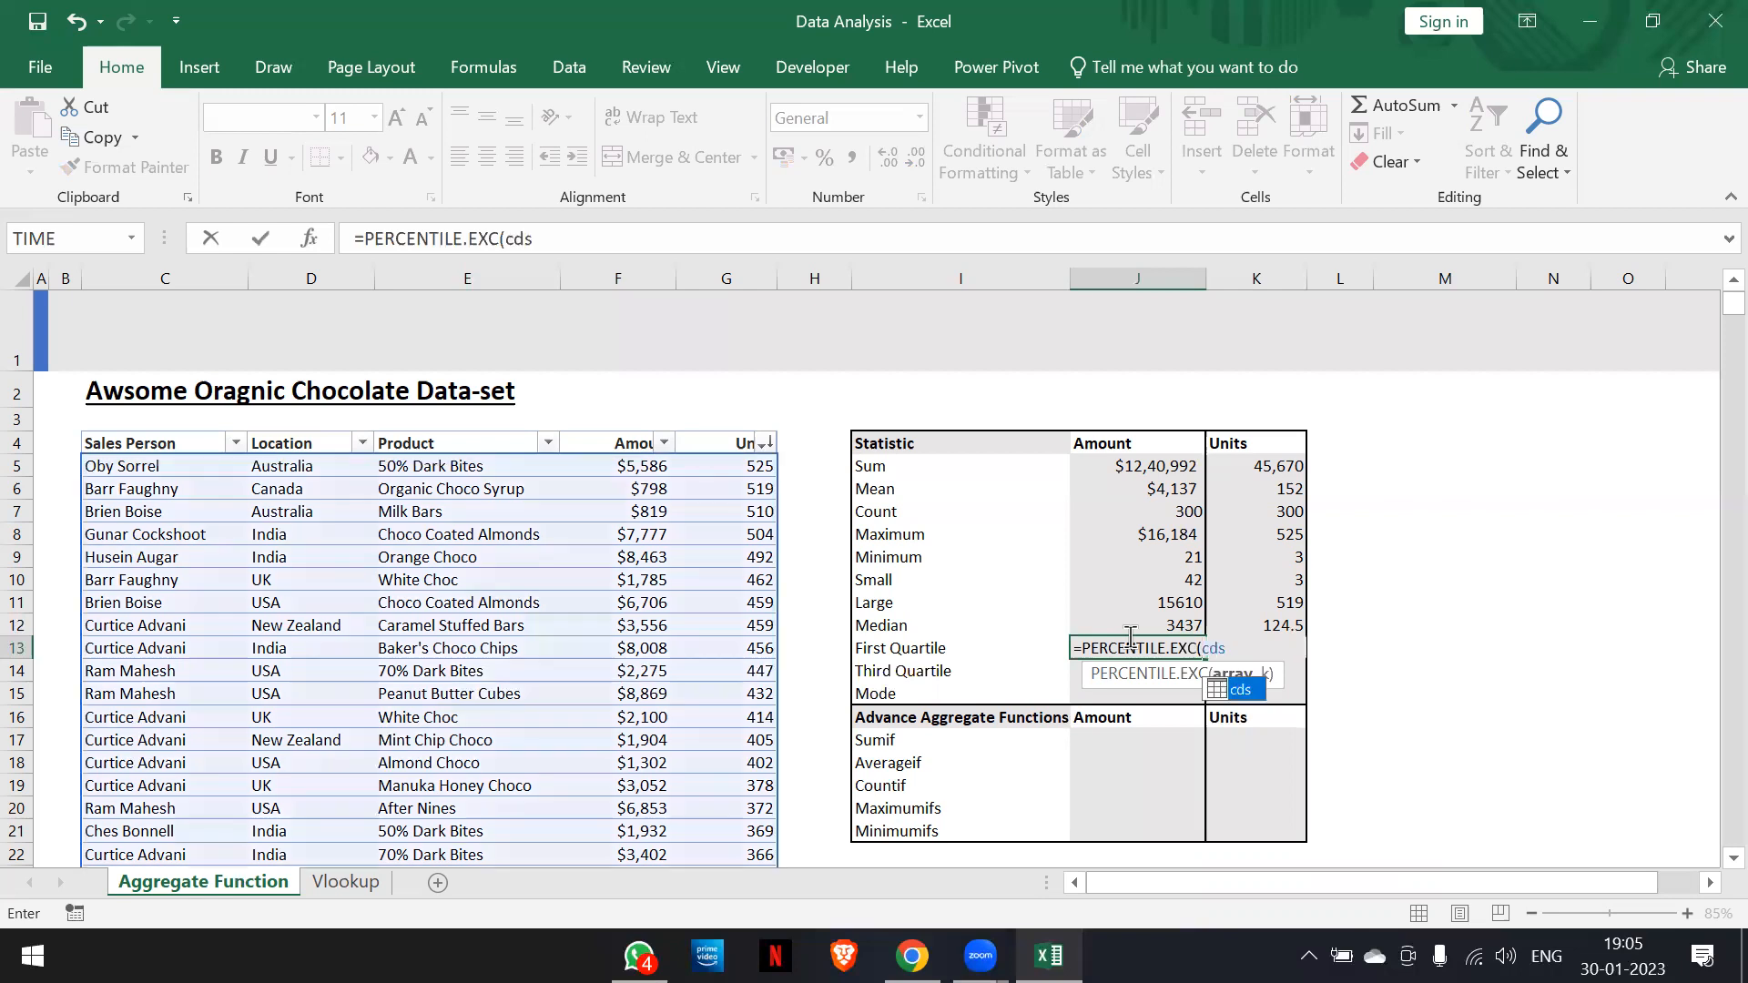
text([Amount)
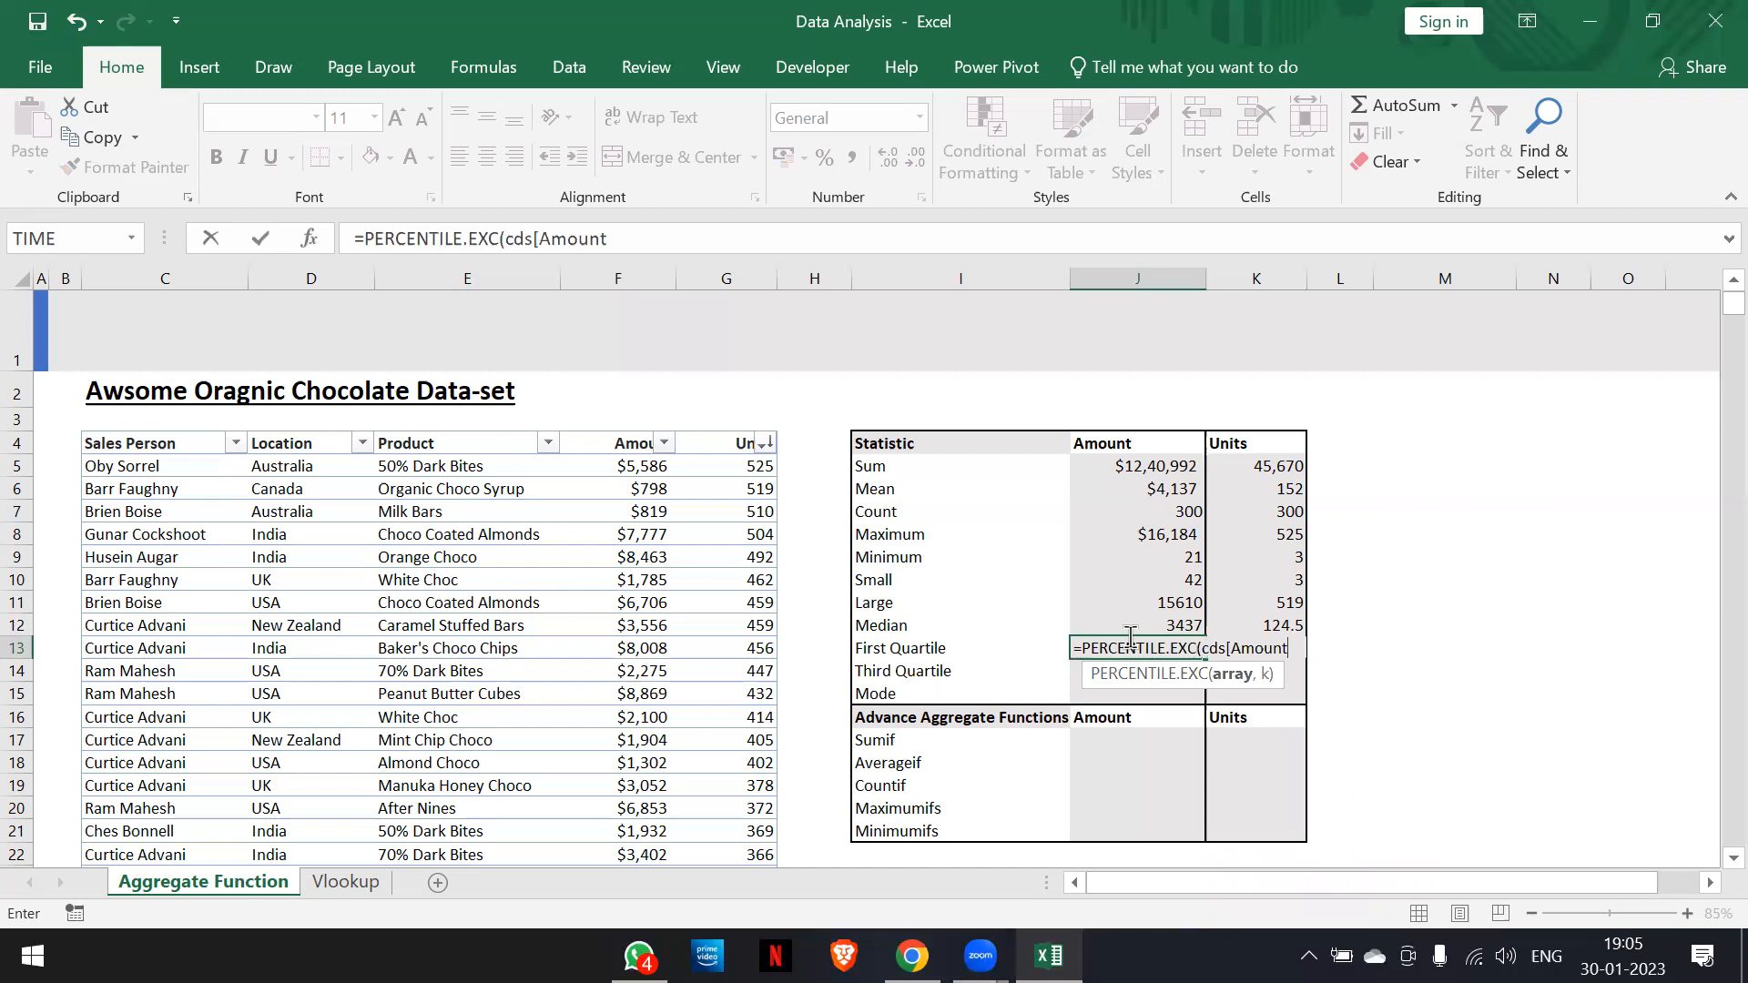
text(],)
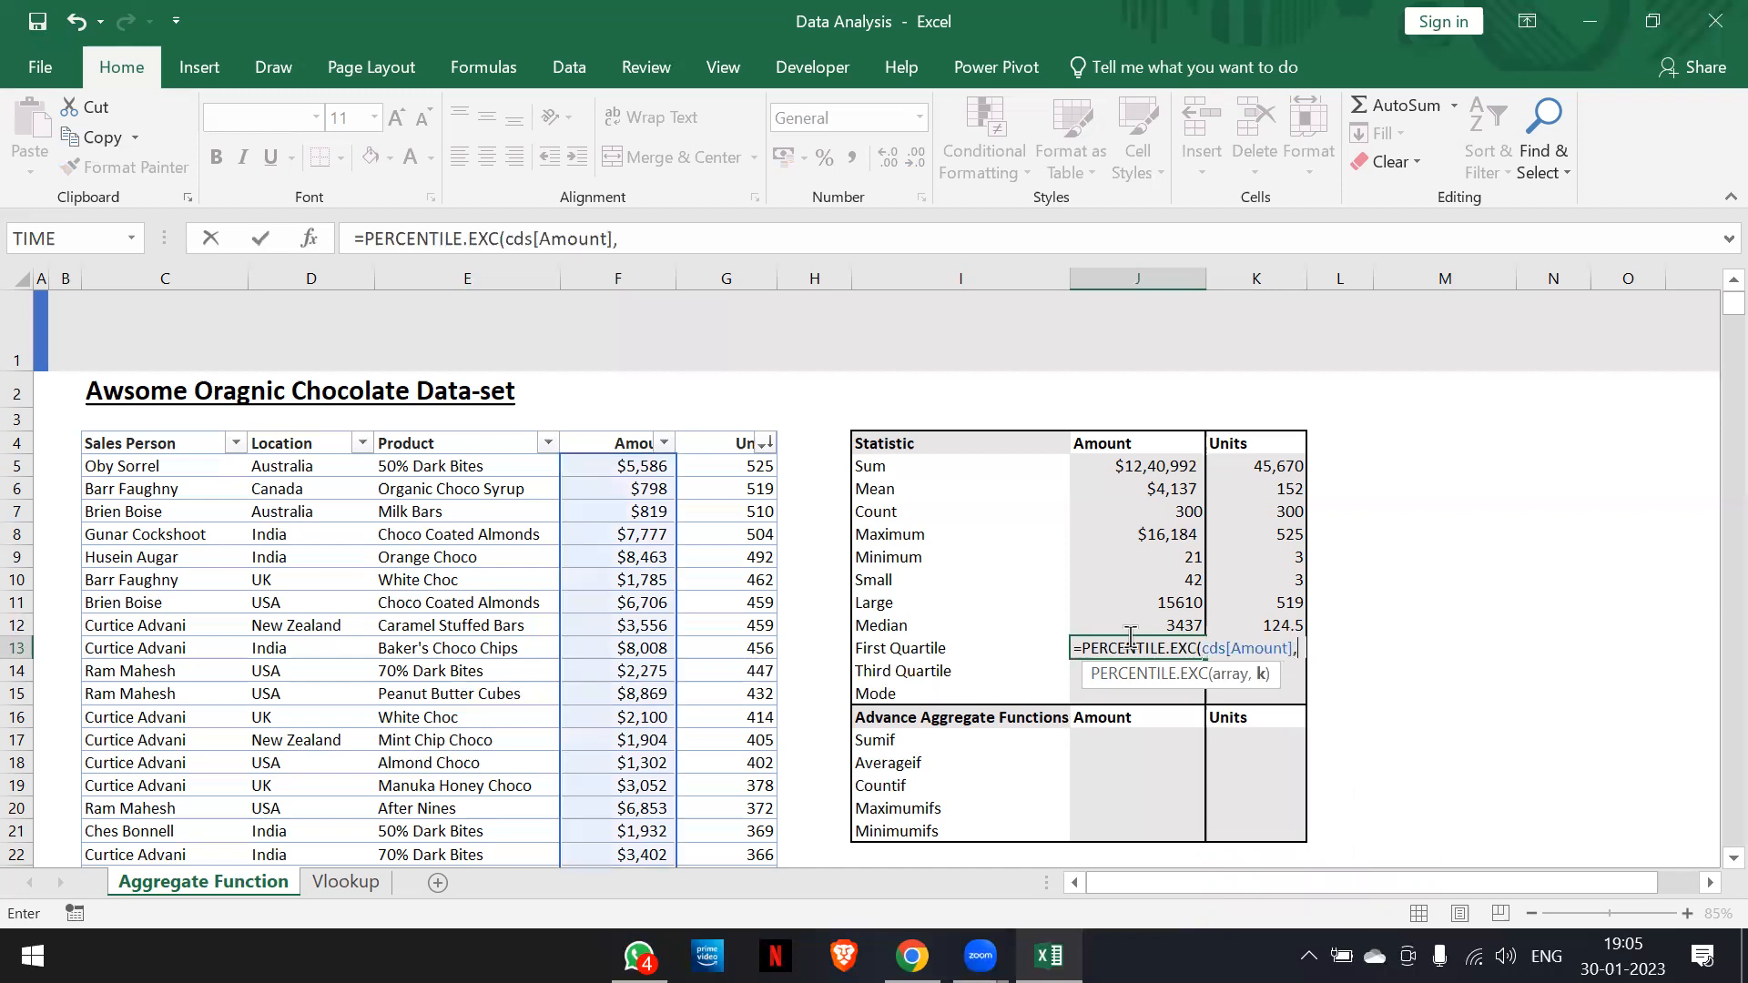
text(1)
key(BackSpace)
text(2)
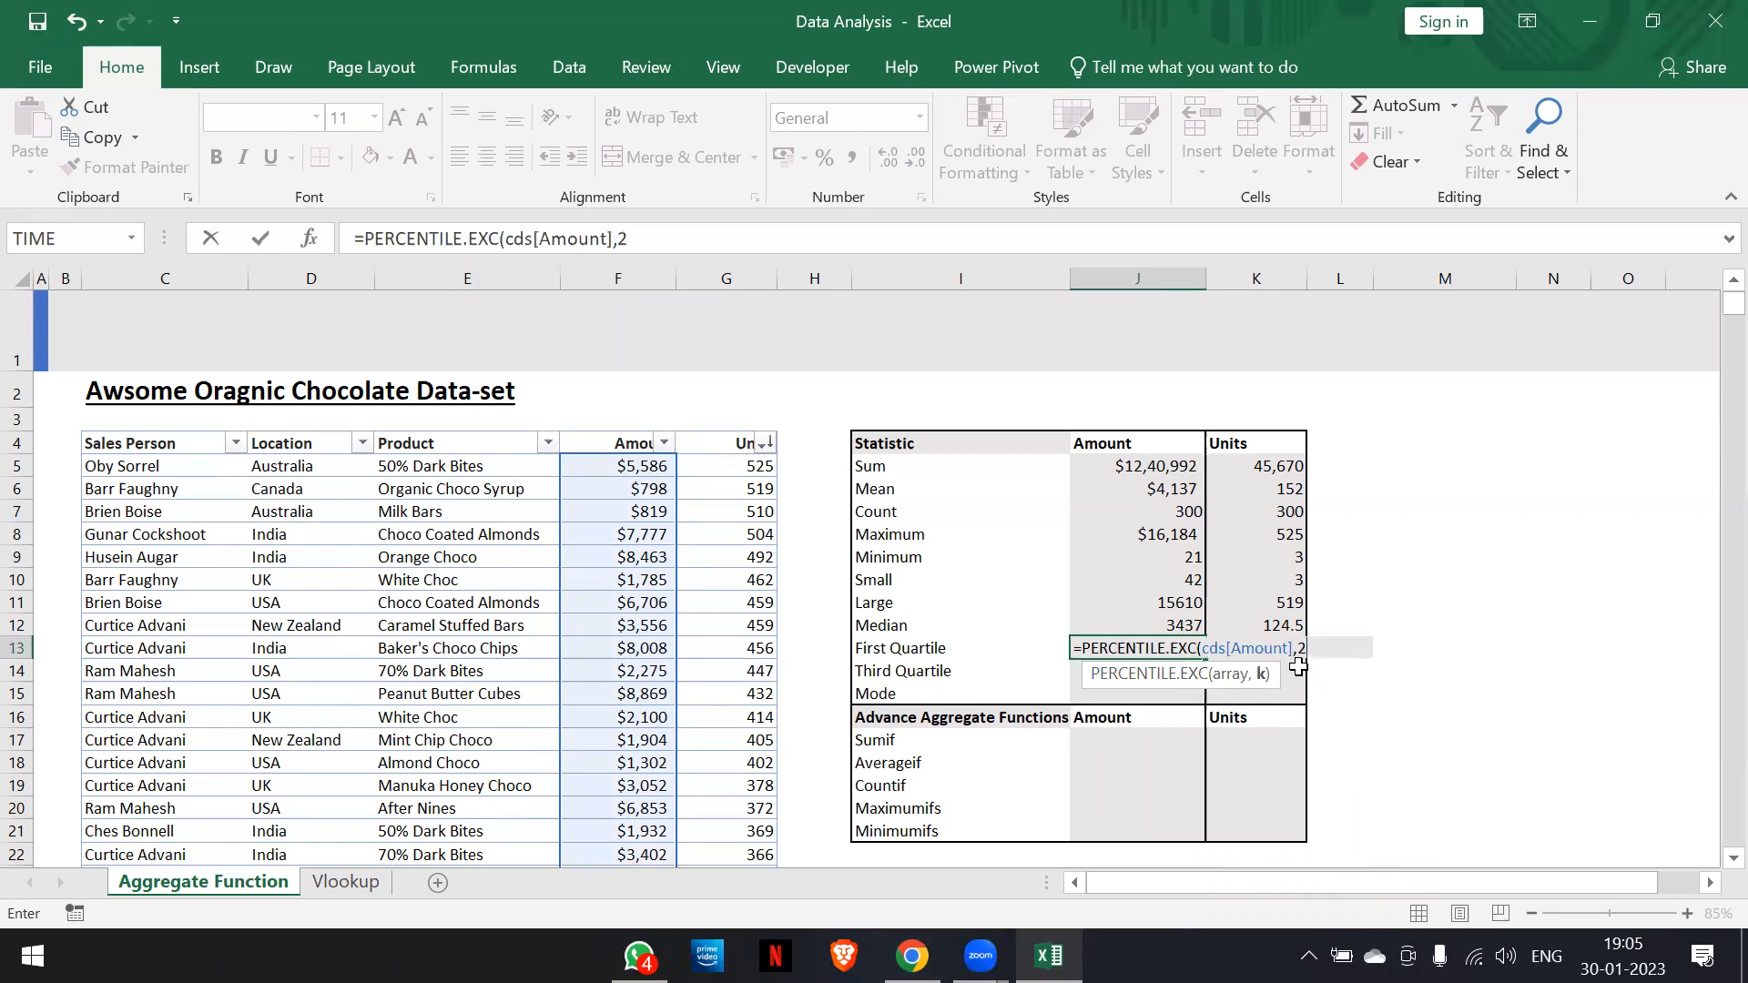
text())
key(ctrl+Return)
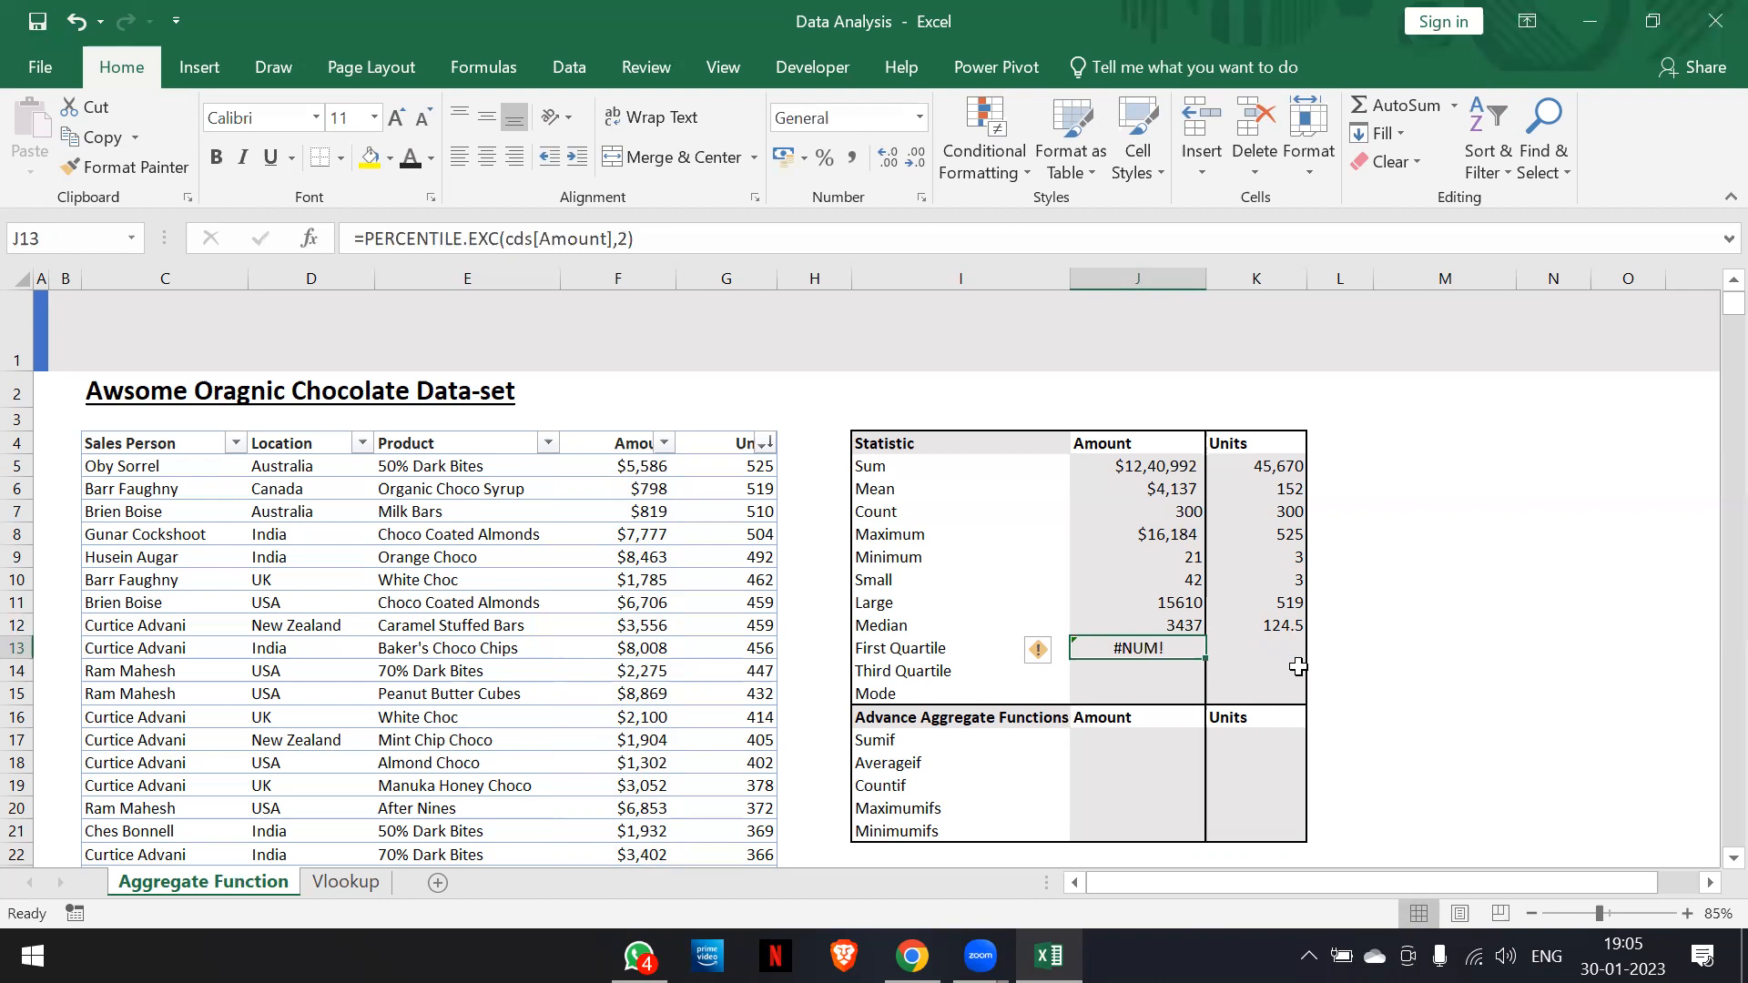
Set the k argument of the PERCENTILE.EXC formula in cell J13 to 0.5 and compare the result with the median in J12
key(F2)
key(BackSpace)
key(BackSpace)
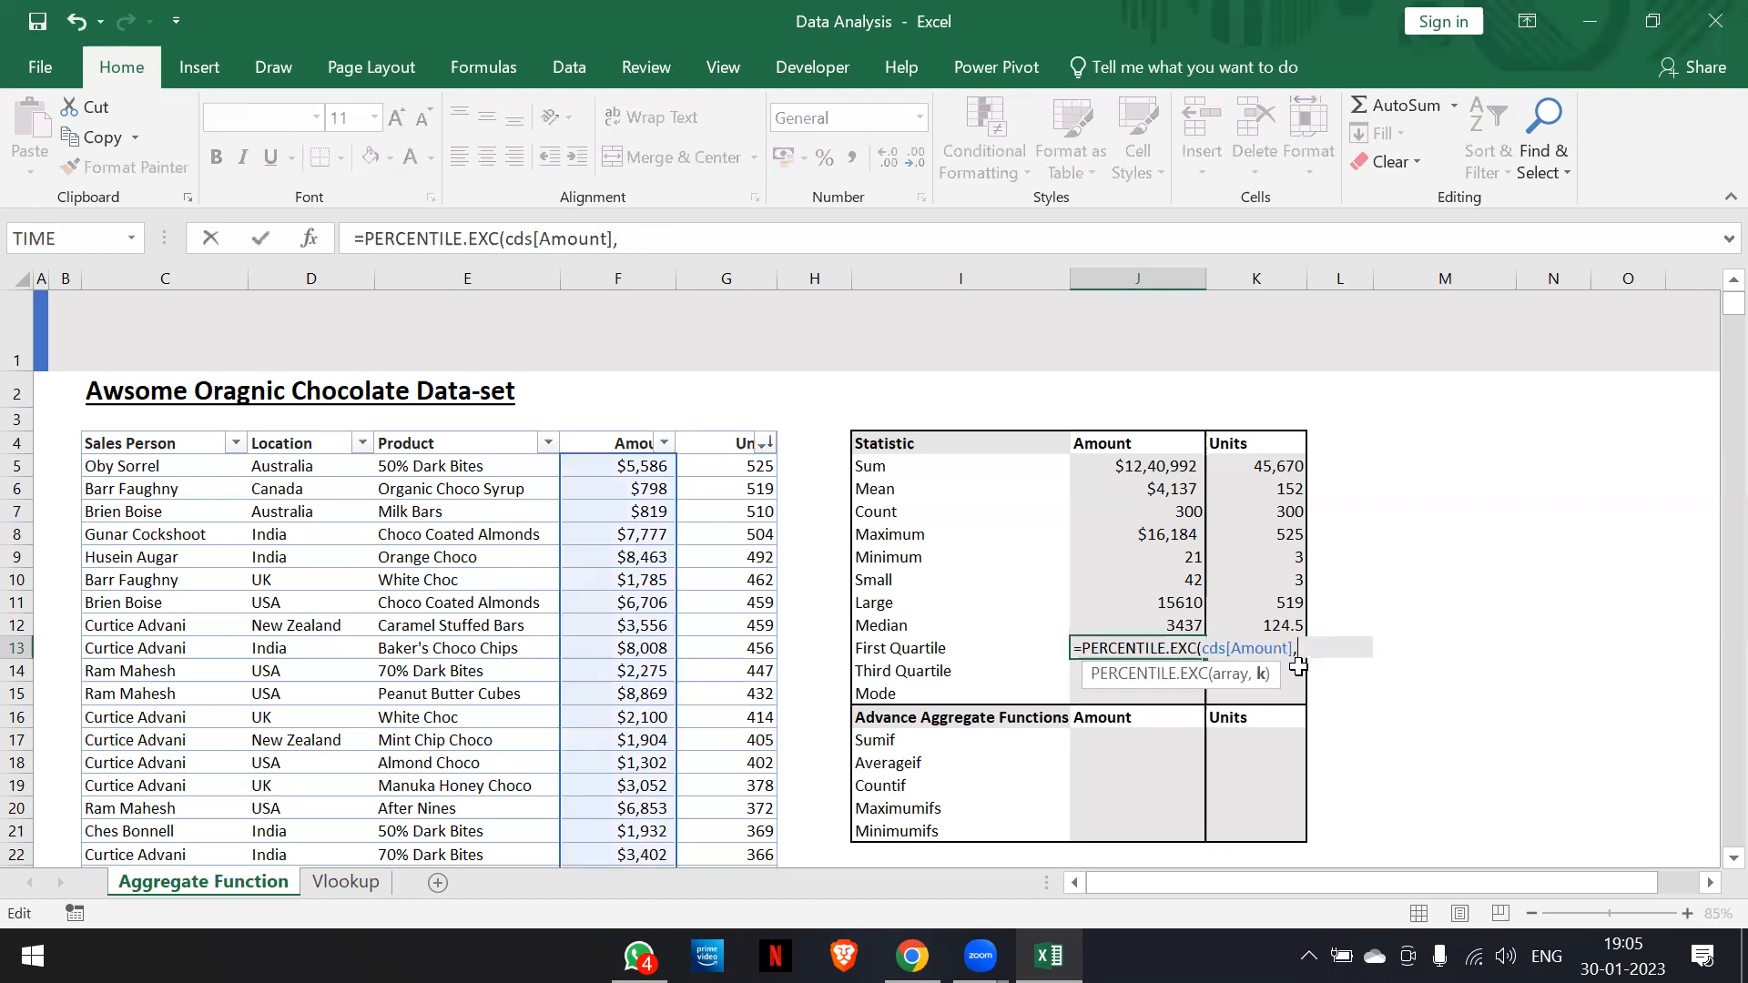
text(.)
text(0.5)
key(BackSpace)
text(2)
key(BackSpace)
text(5)
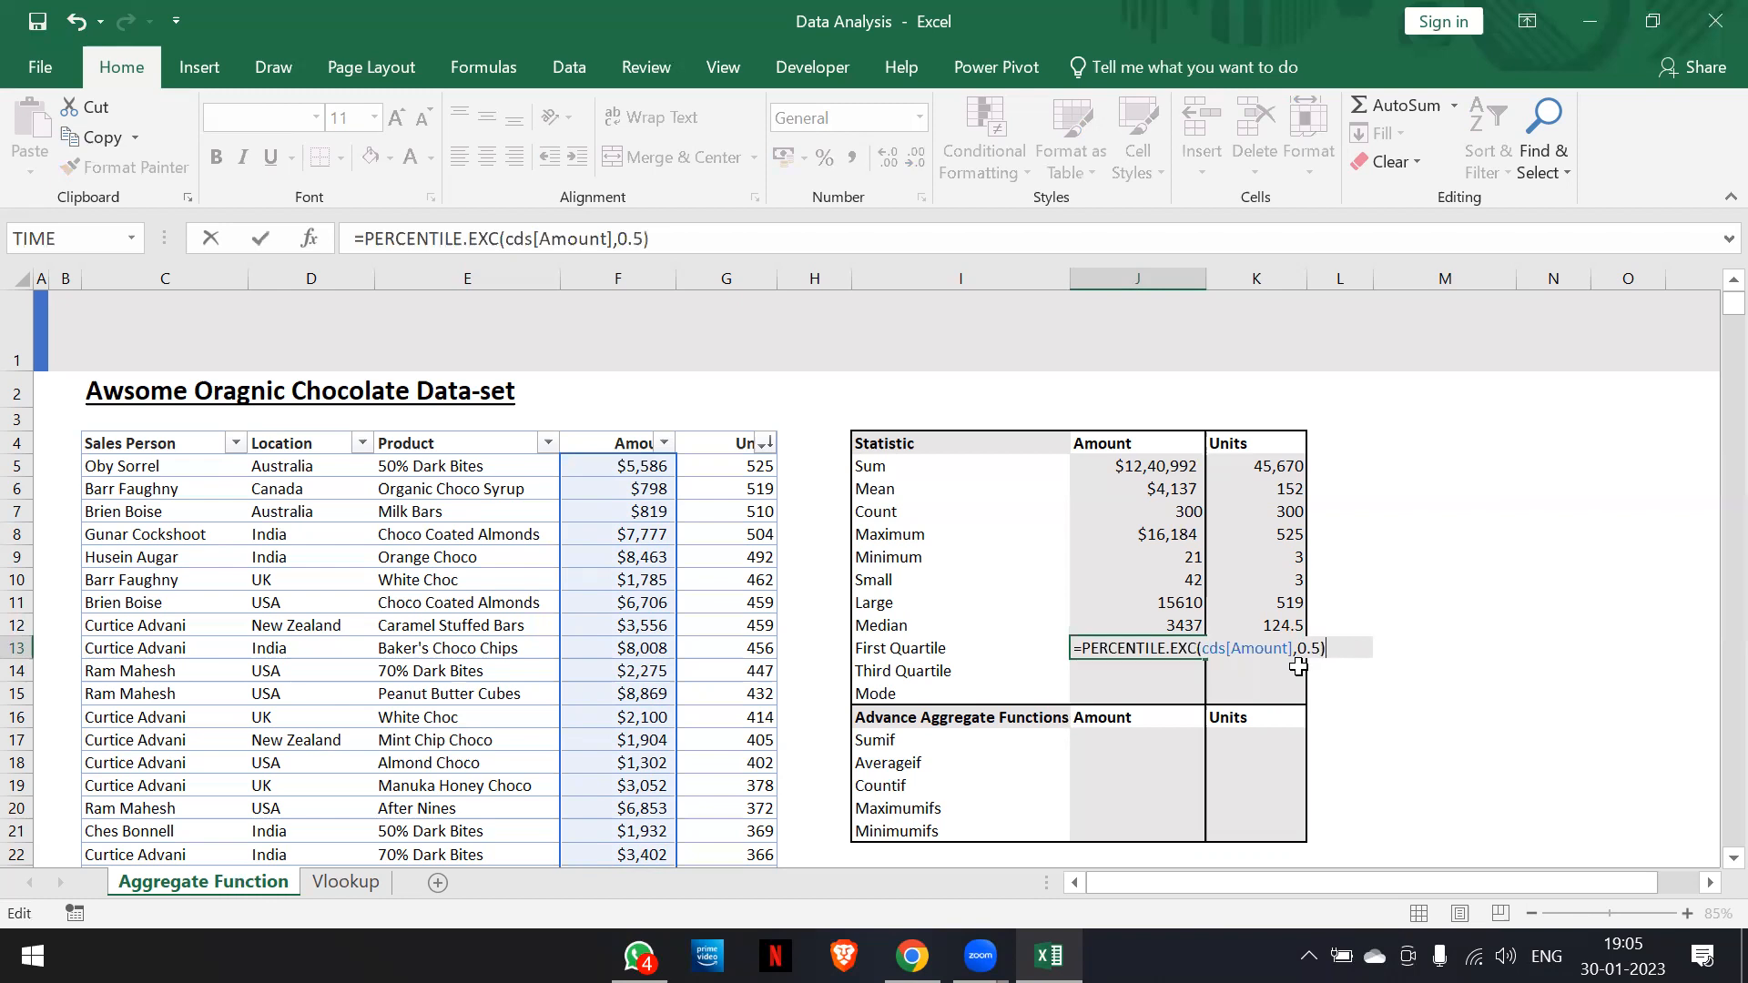
key(Return)
key(Up)
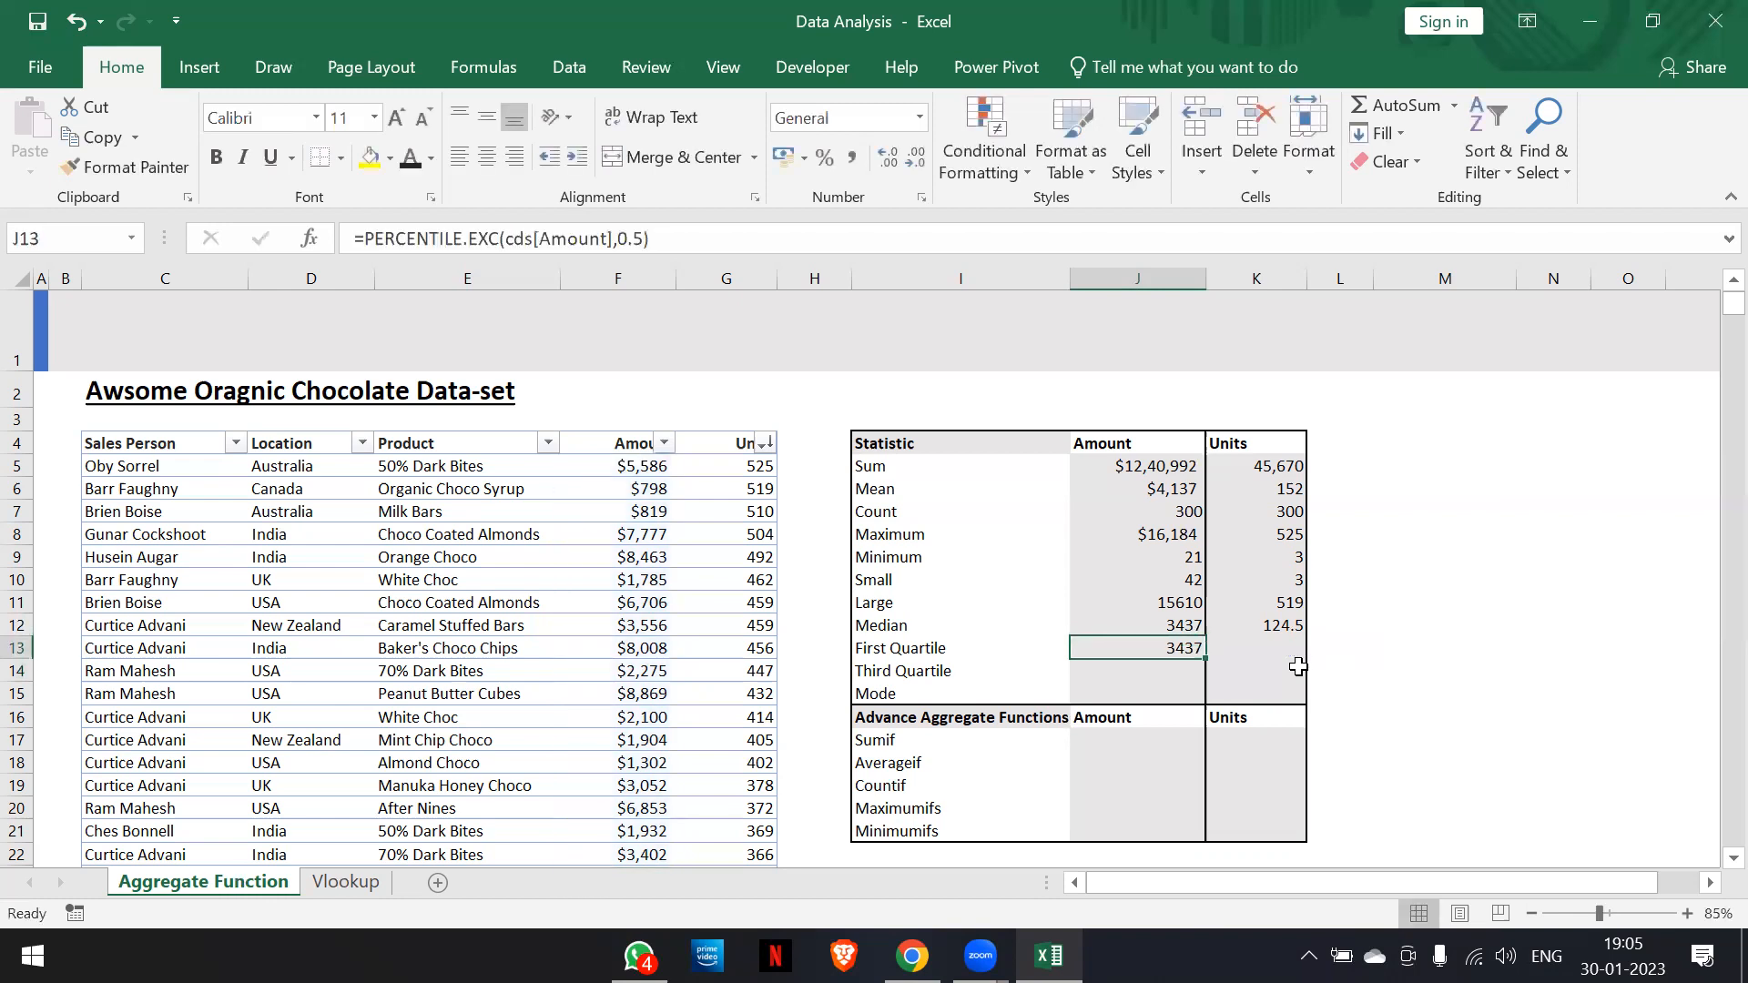
key(Up)
key(Down)
key(Up)
key(Down)
key(Up)
key(Down)
Set the k argument of the PERCENTILE.EXC formula in cell J13 to 0.25
key(F2)
key(Left)
key(Left)
text(2)
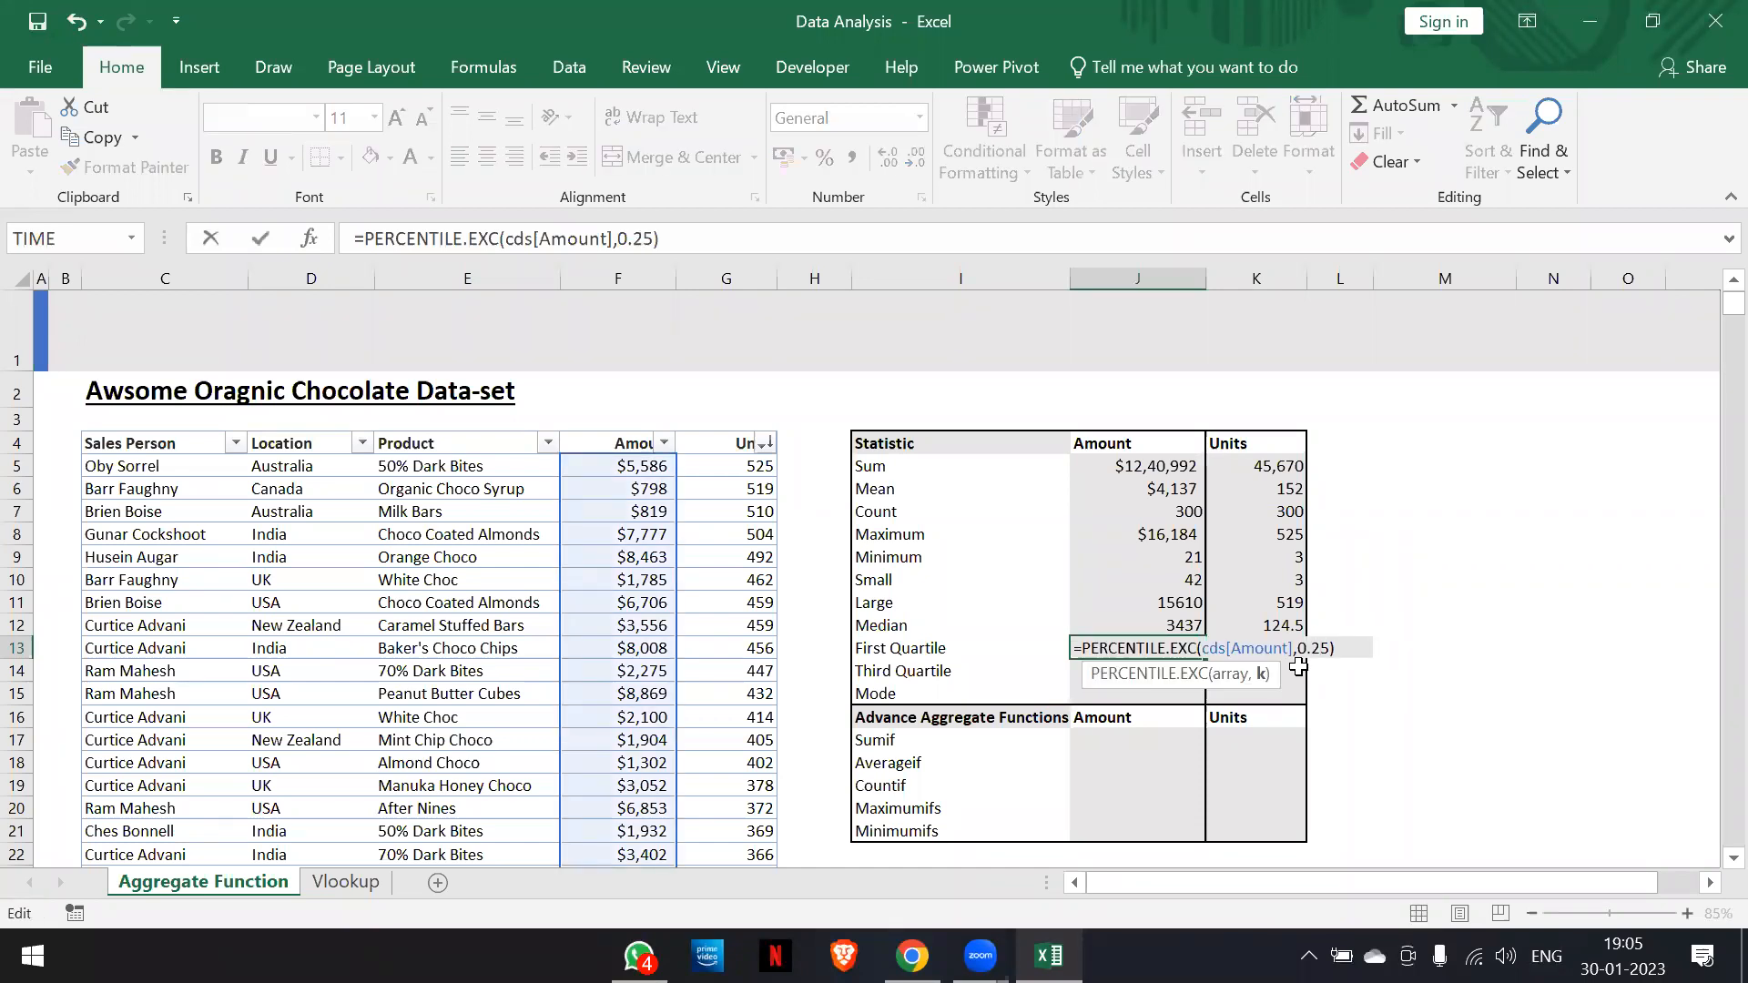
key(ctrl+Return)
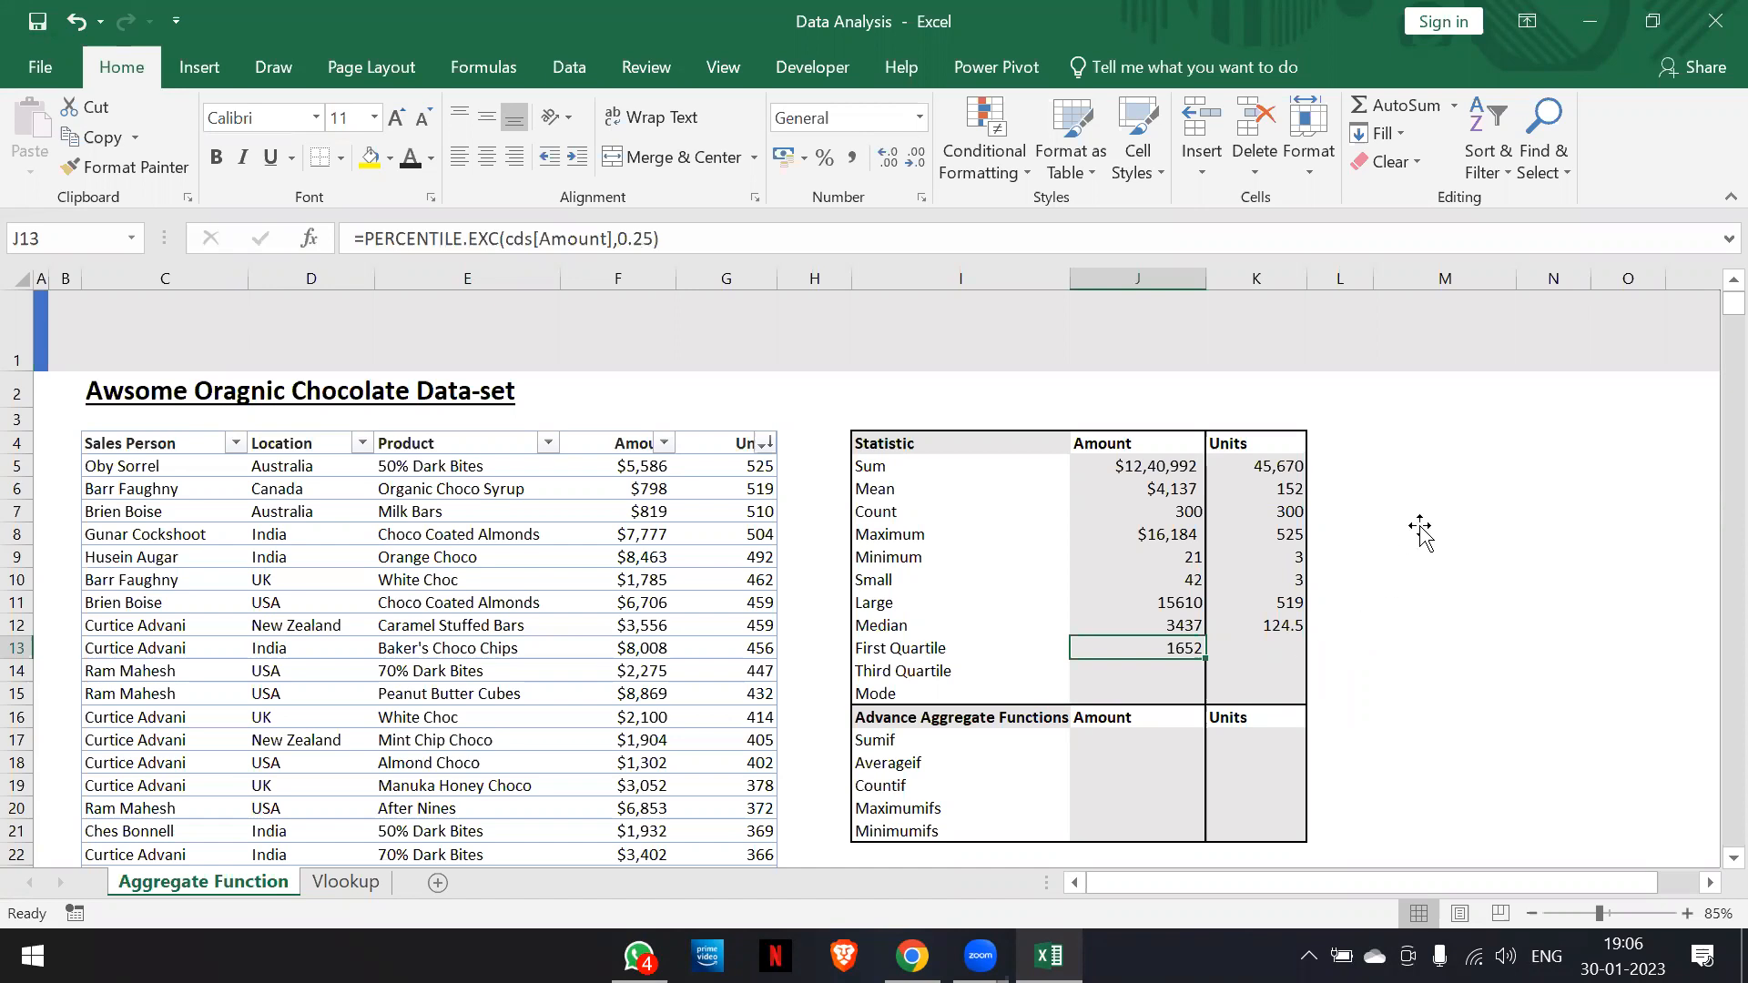
Enter the label "mean" in cell N7, in the empty area beside the Statistic table
click(1422, 532)
key(Right)
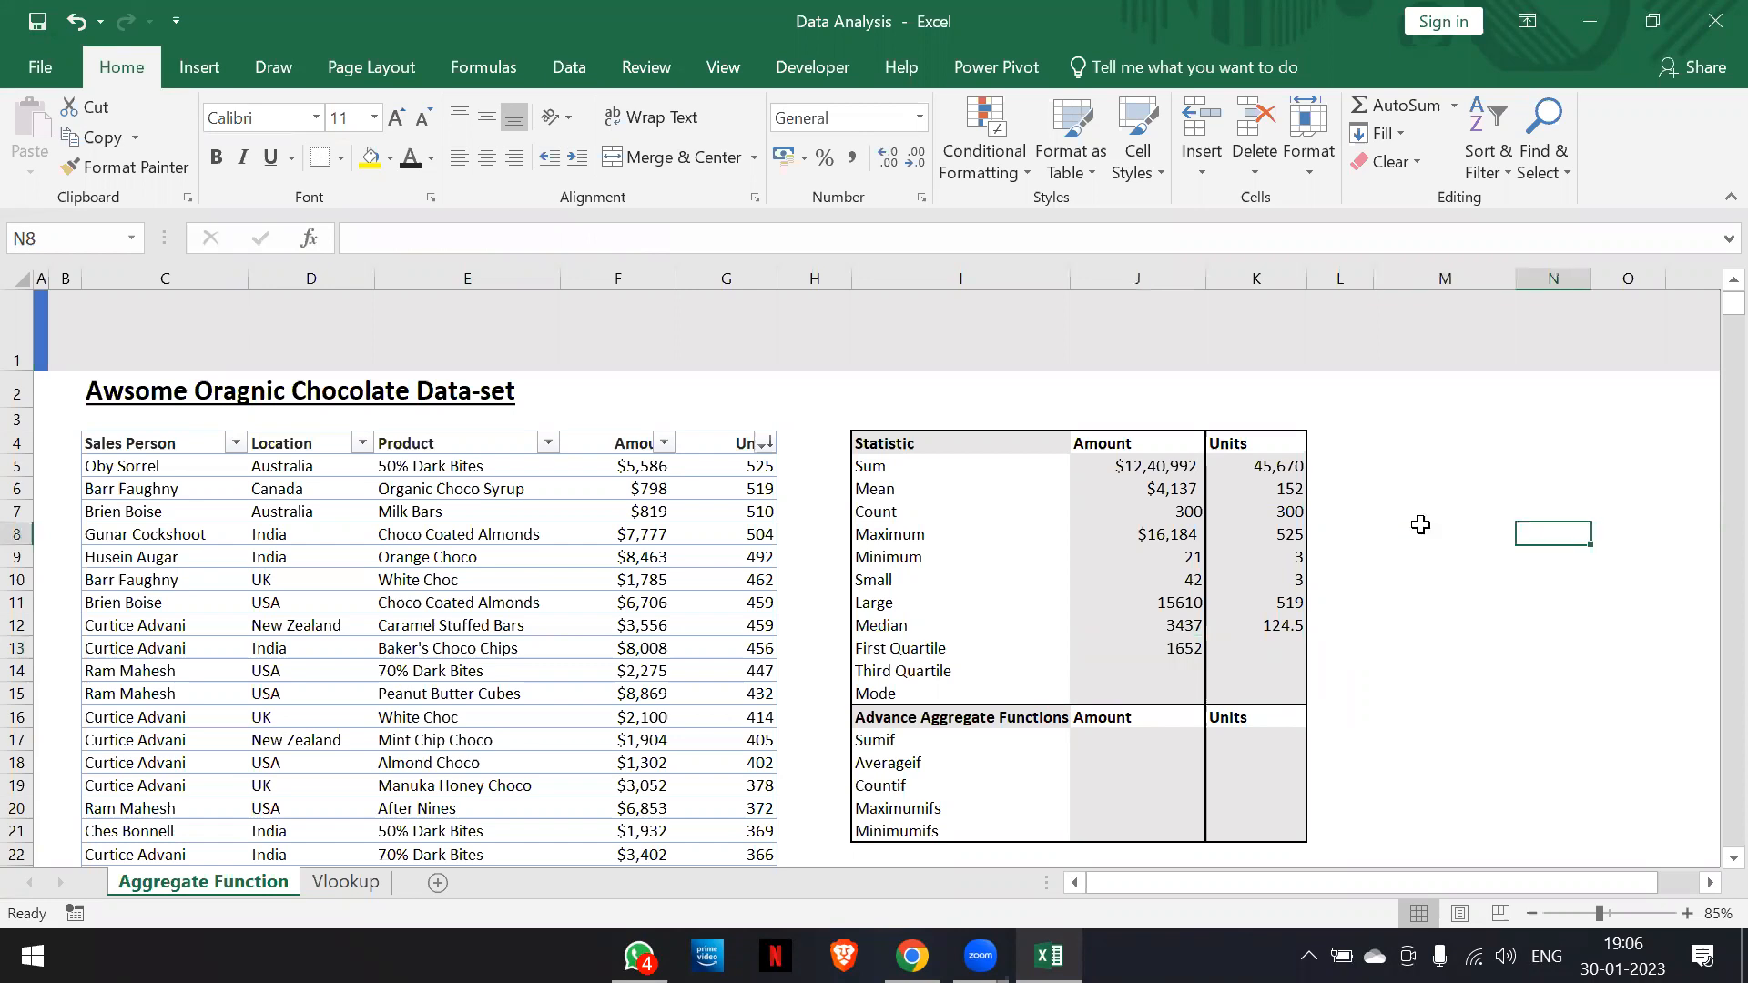
scroll(1420, 525, right, 2)
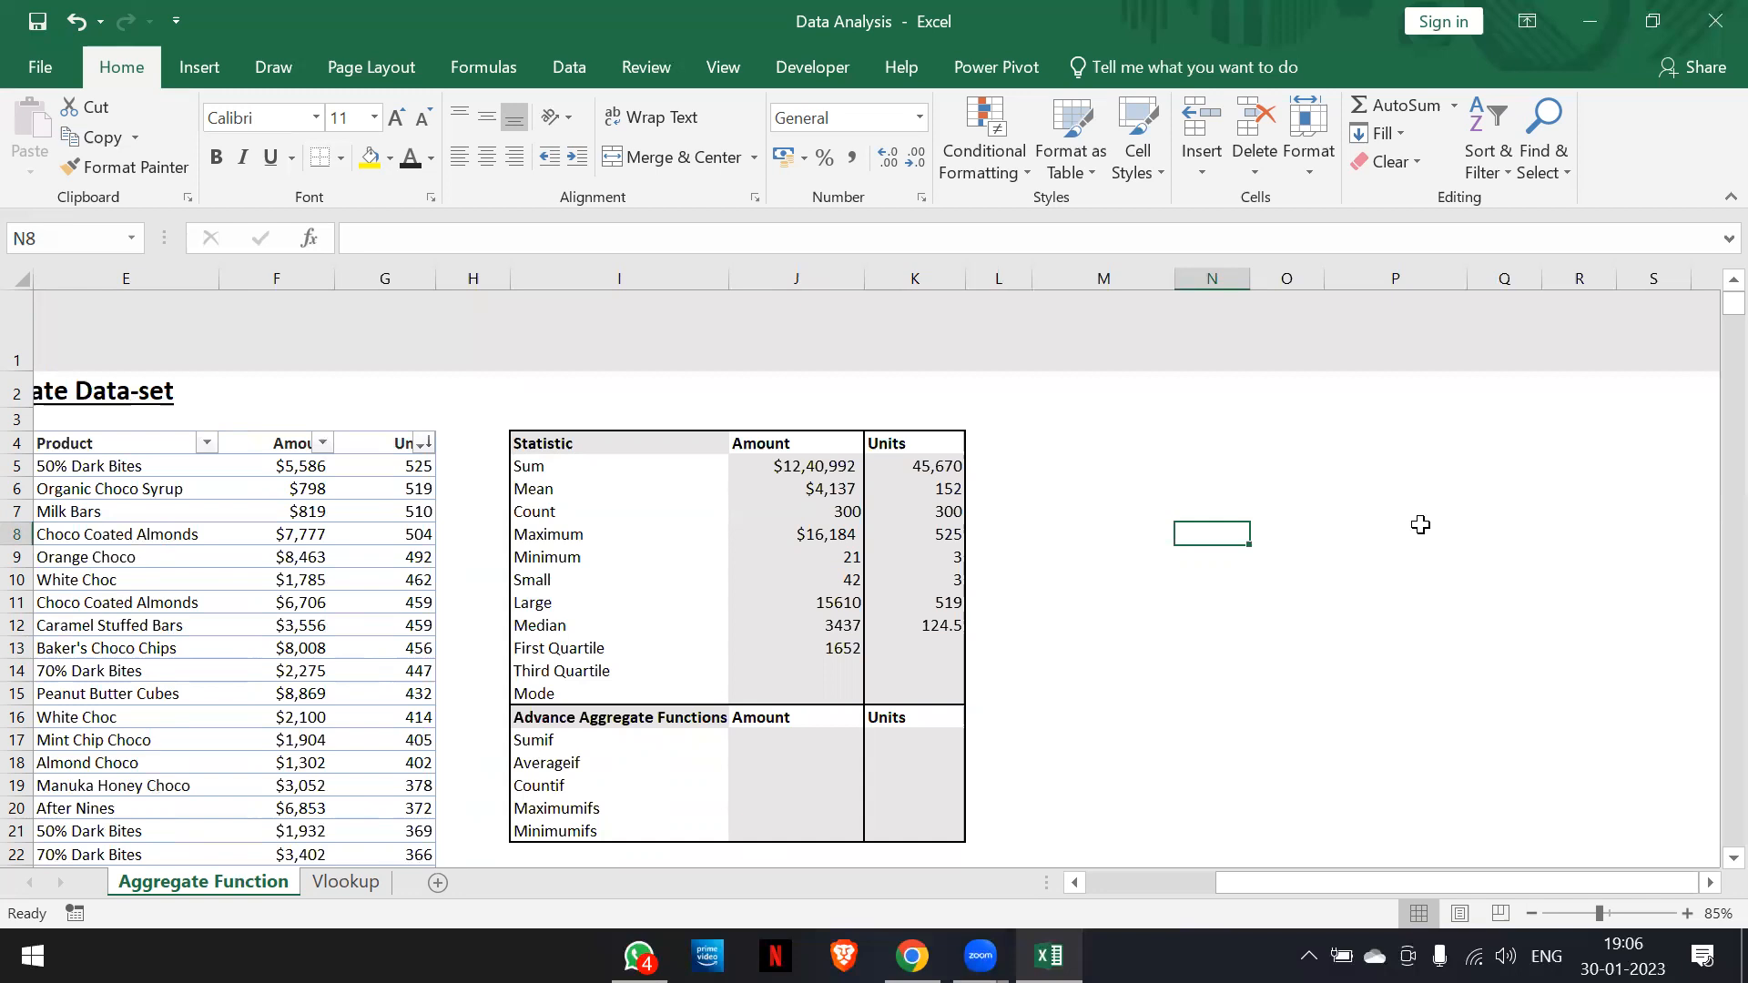
key(Up)
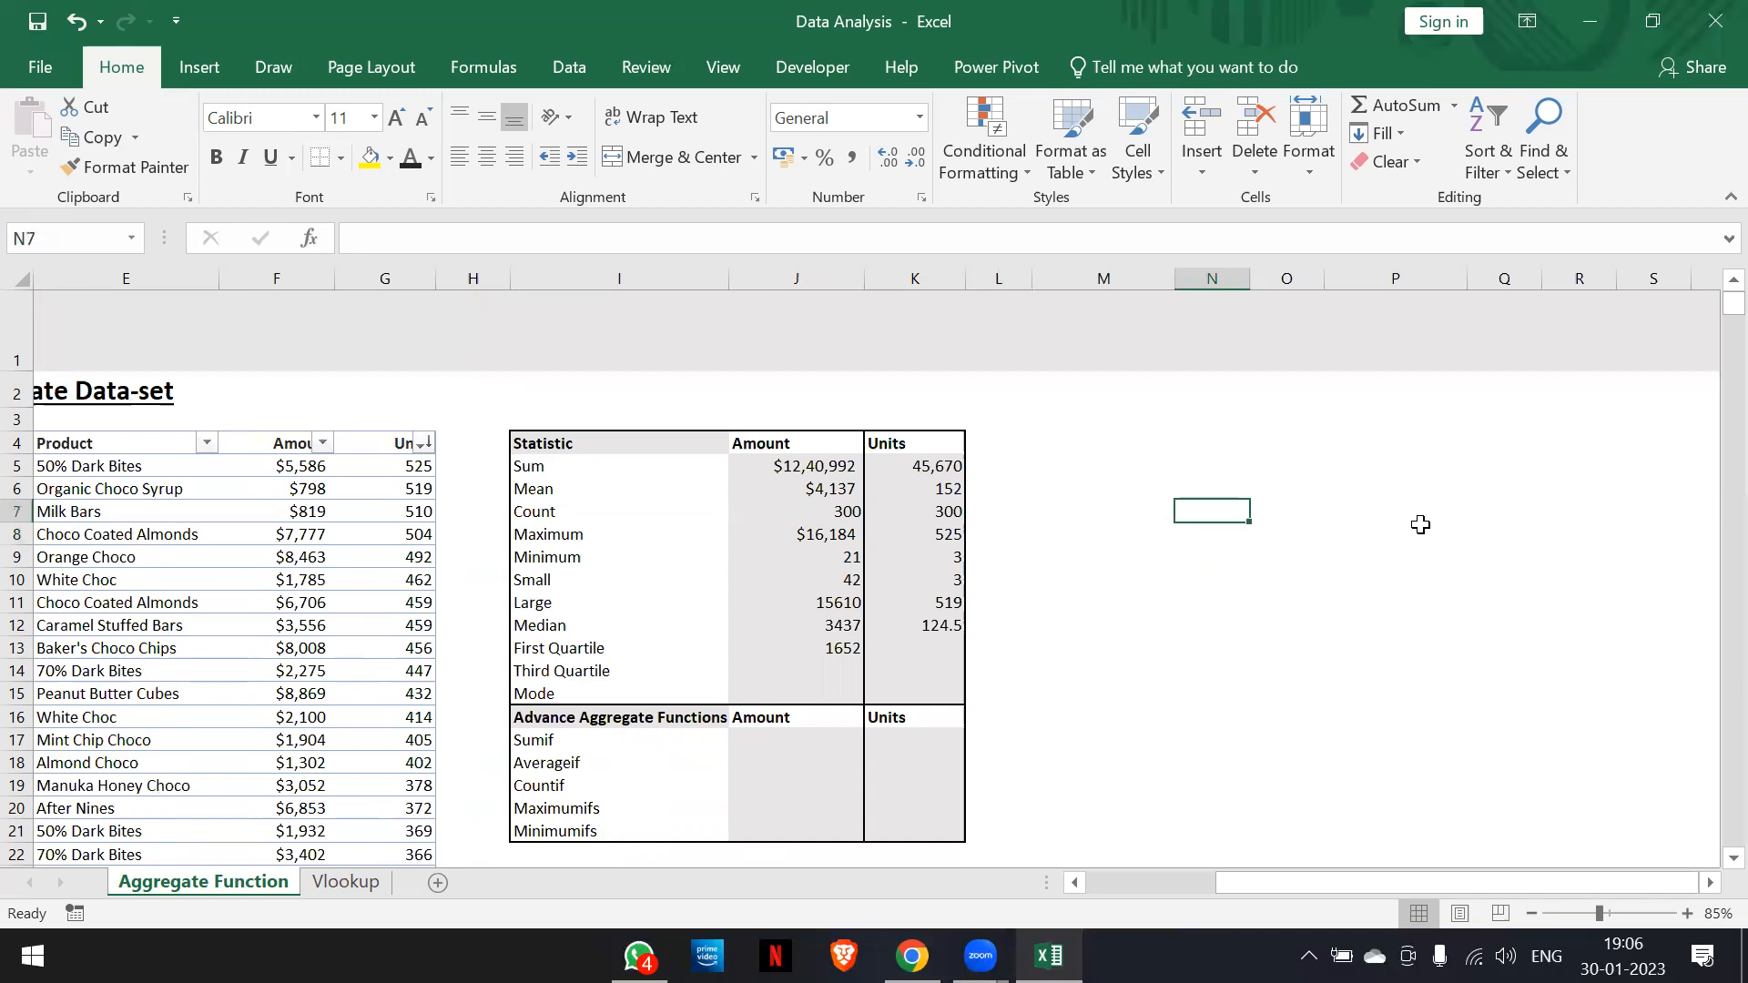
text(mean)
key(Tab)
key(Right)
key(Left)
key(Right)
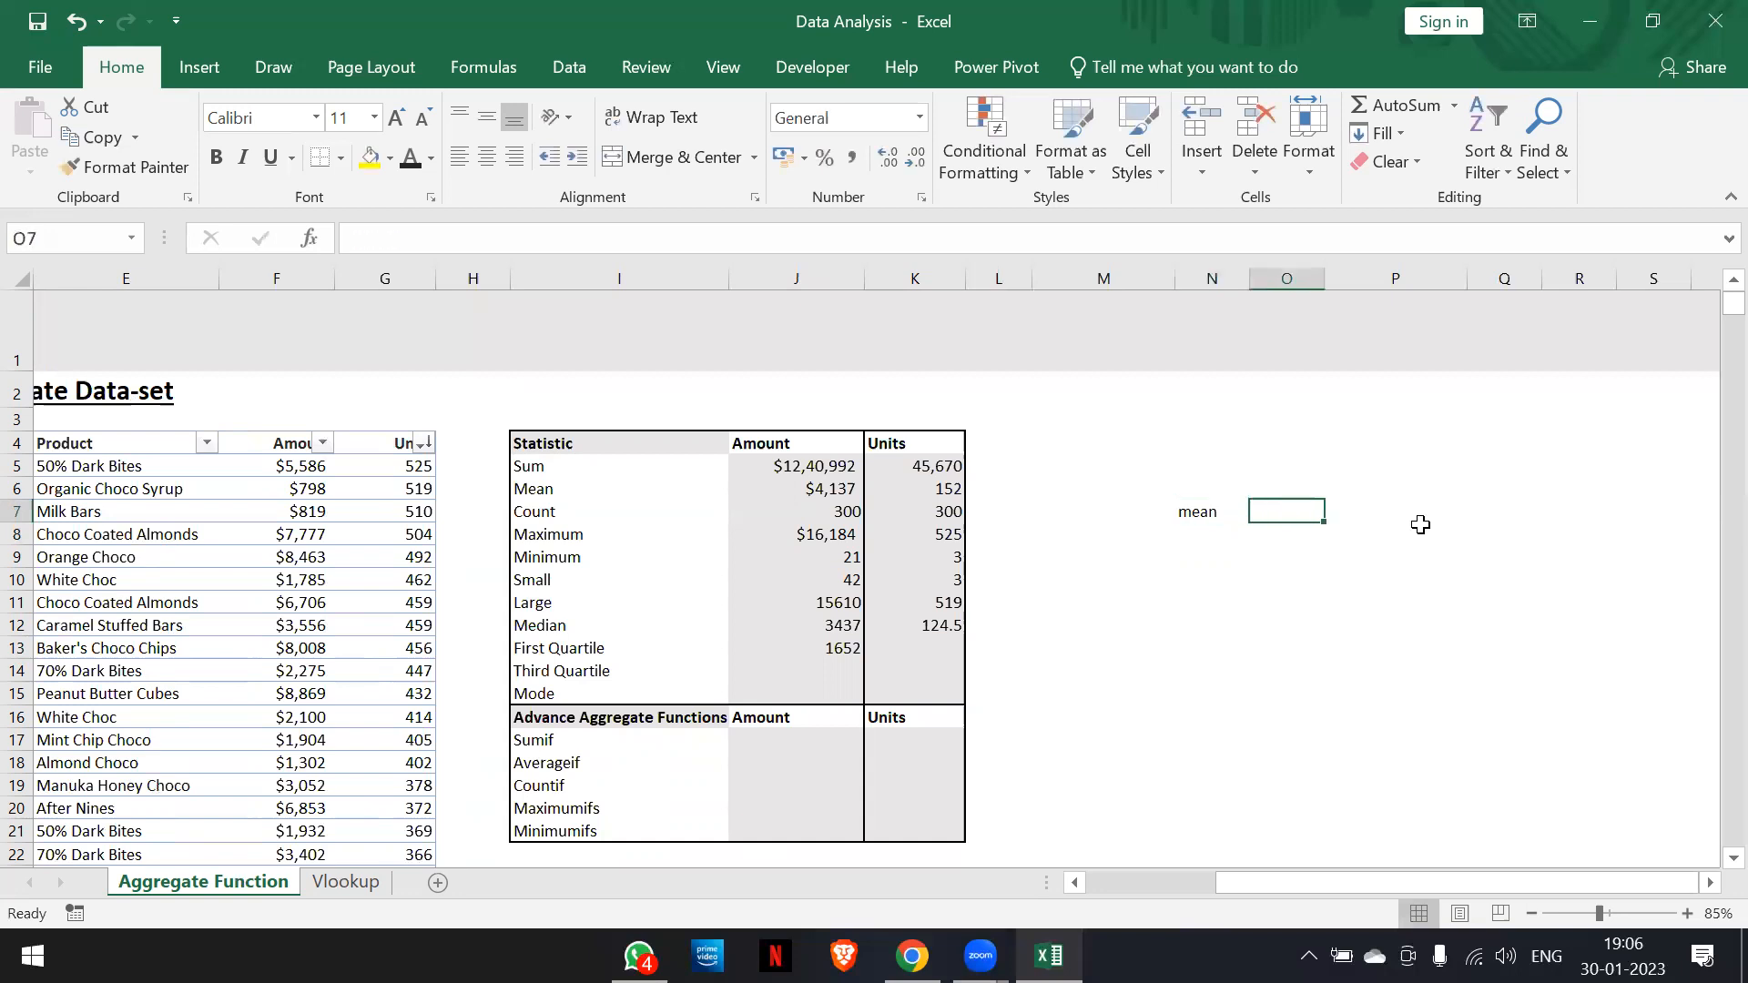
Enter the label "median" in cell N8, below the "mean" label
key(Return)
text(meaid)
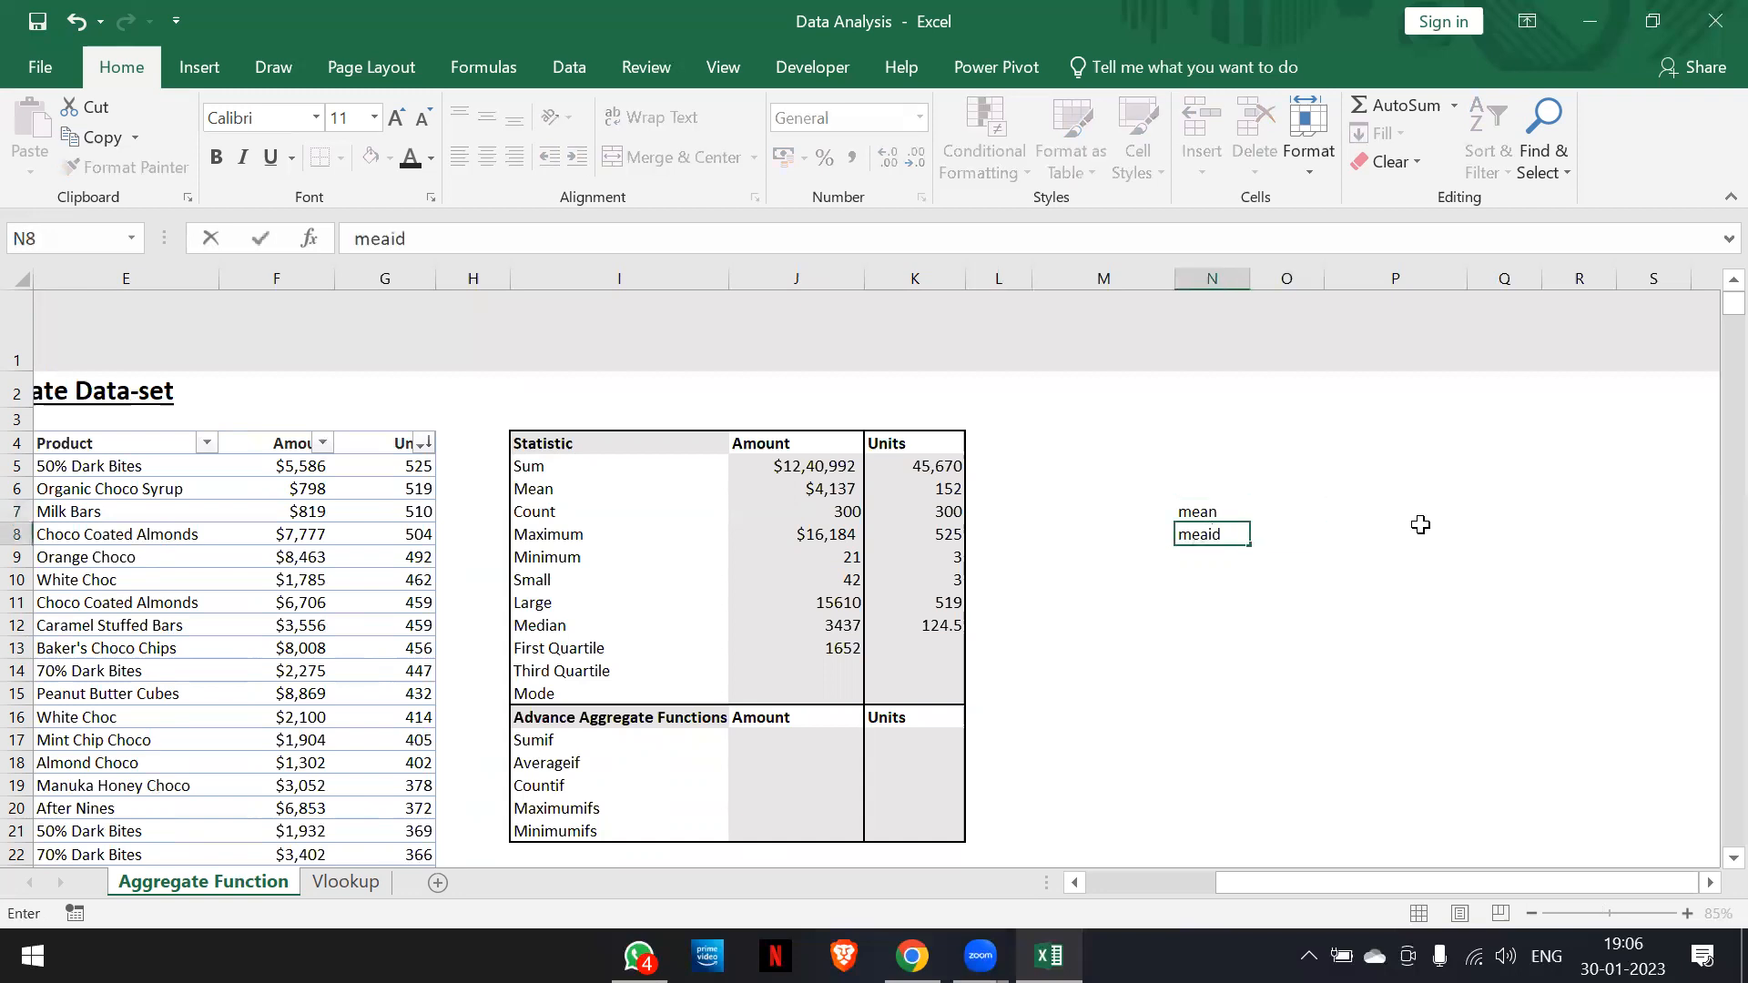
key(BackSpace)
key(BackSpace)
key(BackSpace)
text(d)
key(BackSpace)
text(edian)
key(Tab)
key(Up)
key(Down)
key(Left)
key(Right)
key(Left)
key(Right)
key(Left)
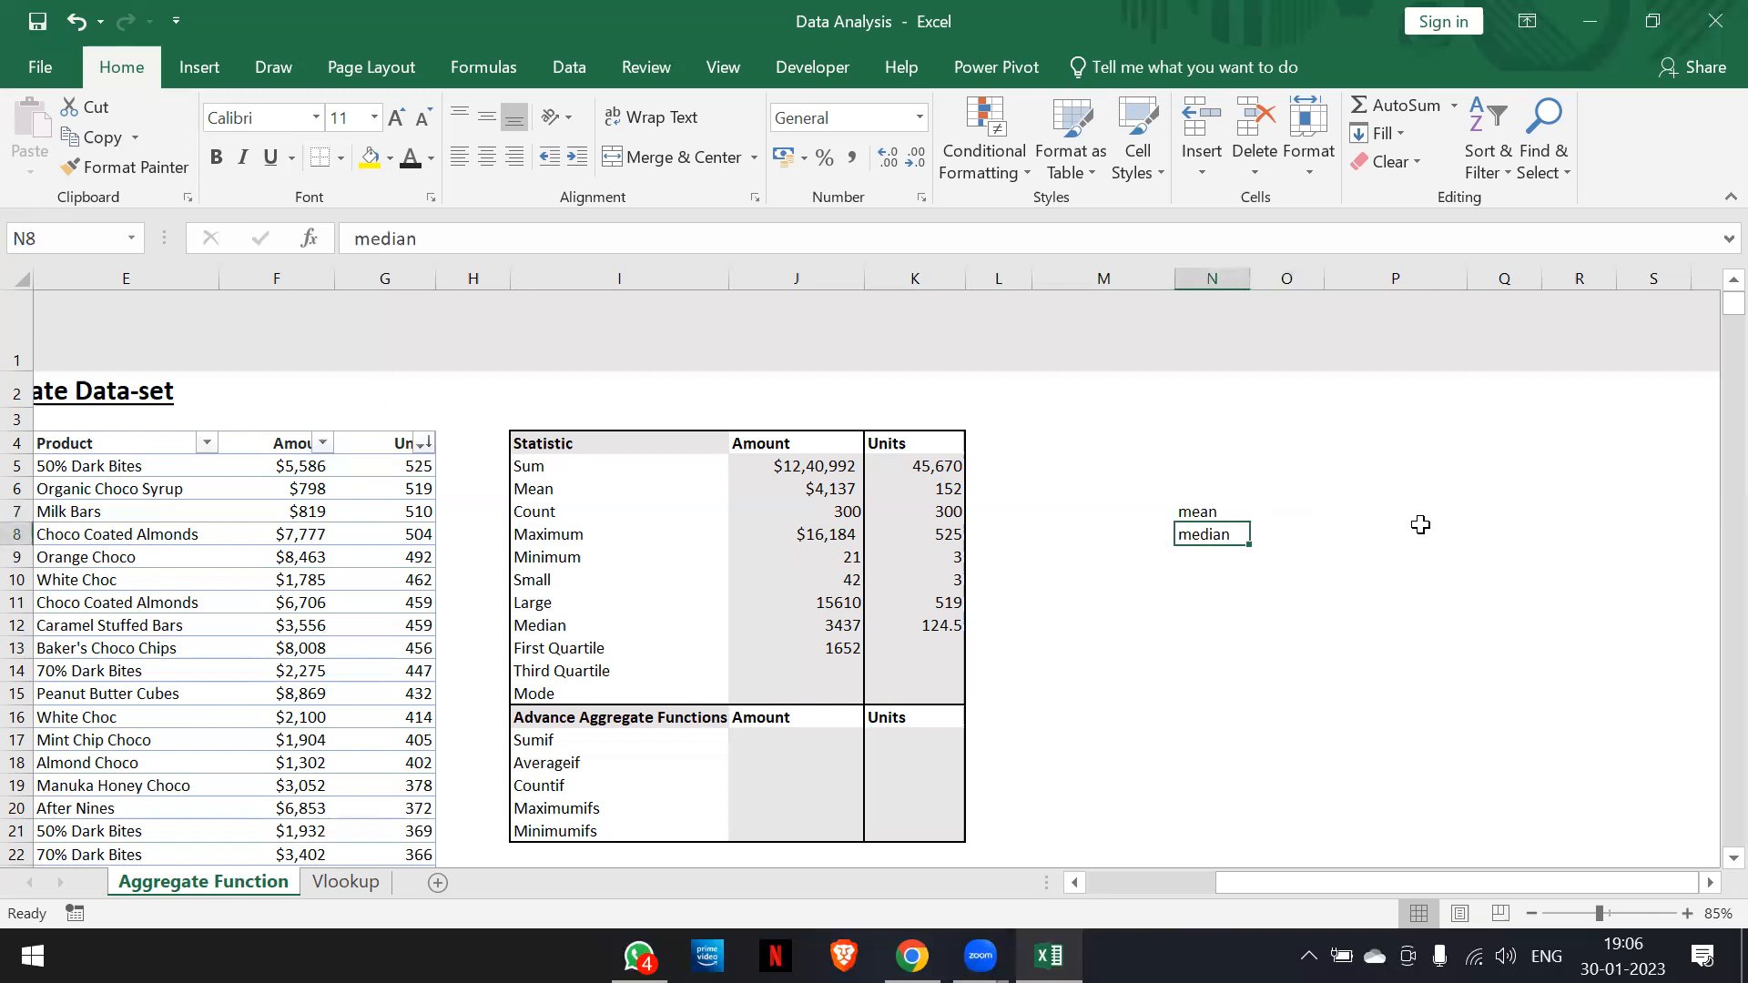
key(Right)
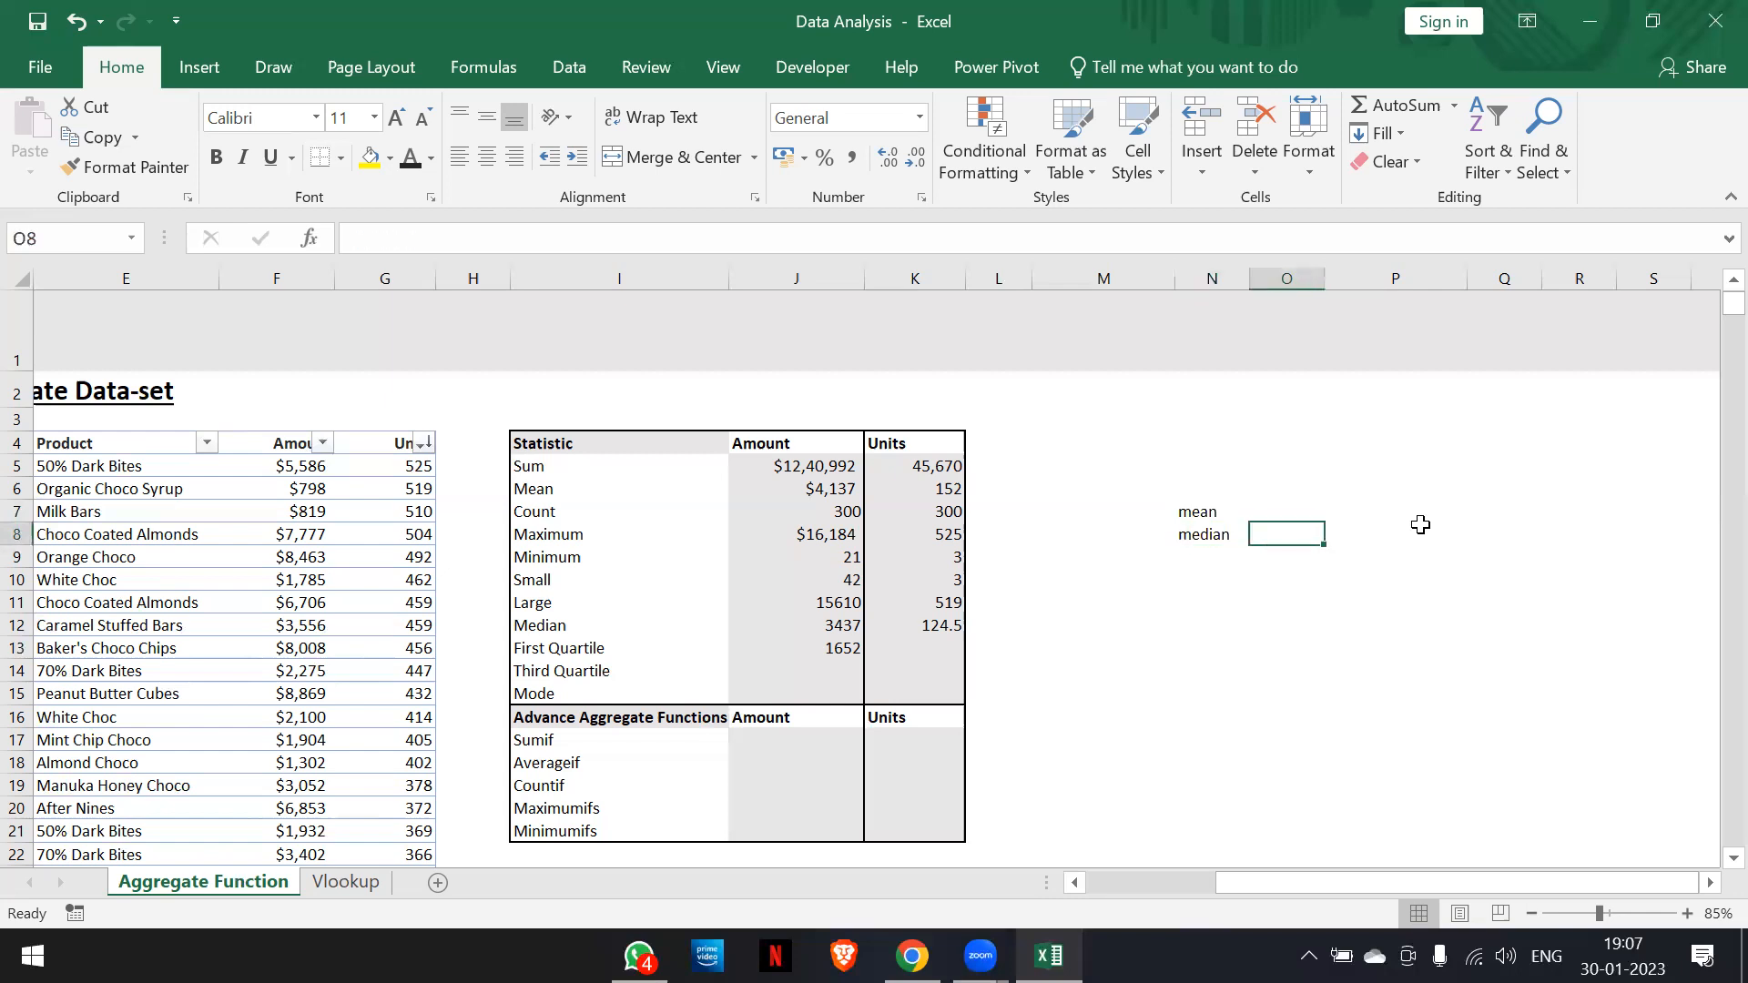
key(Left)
key(Right)
key(Up)
key(Left)
key(Right)
key(Down)
key(Left)
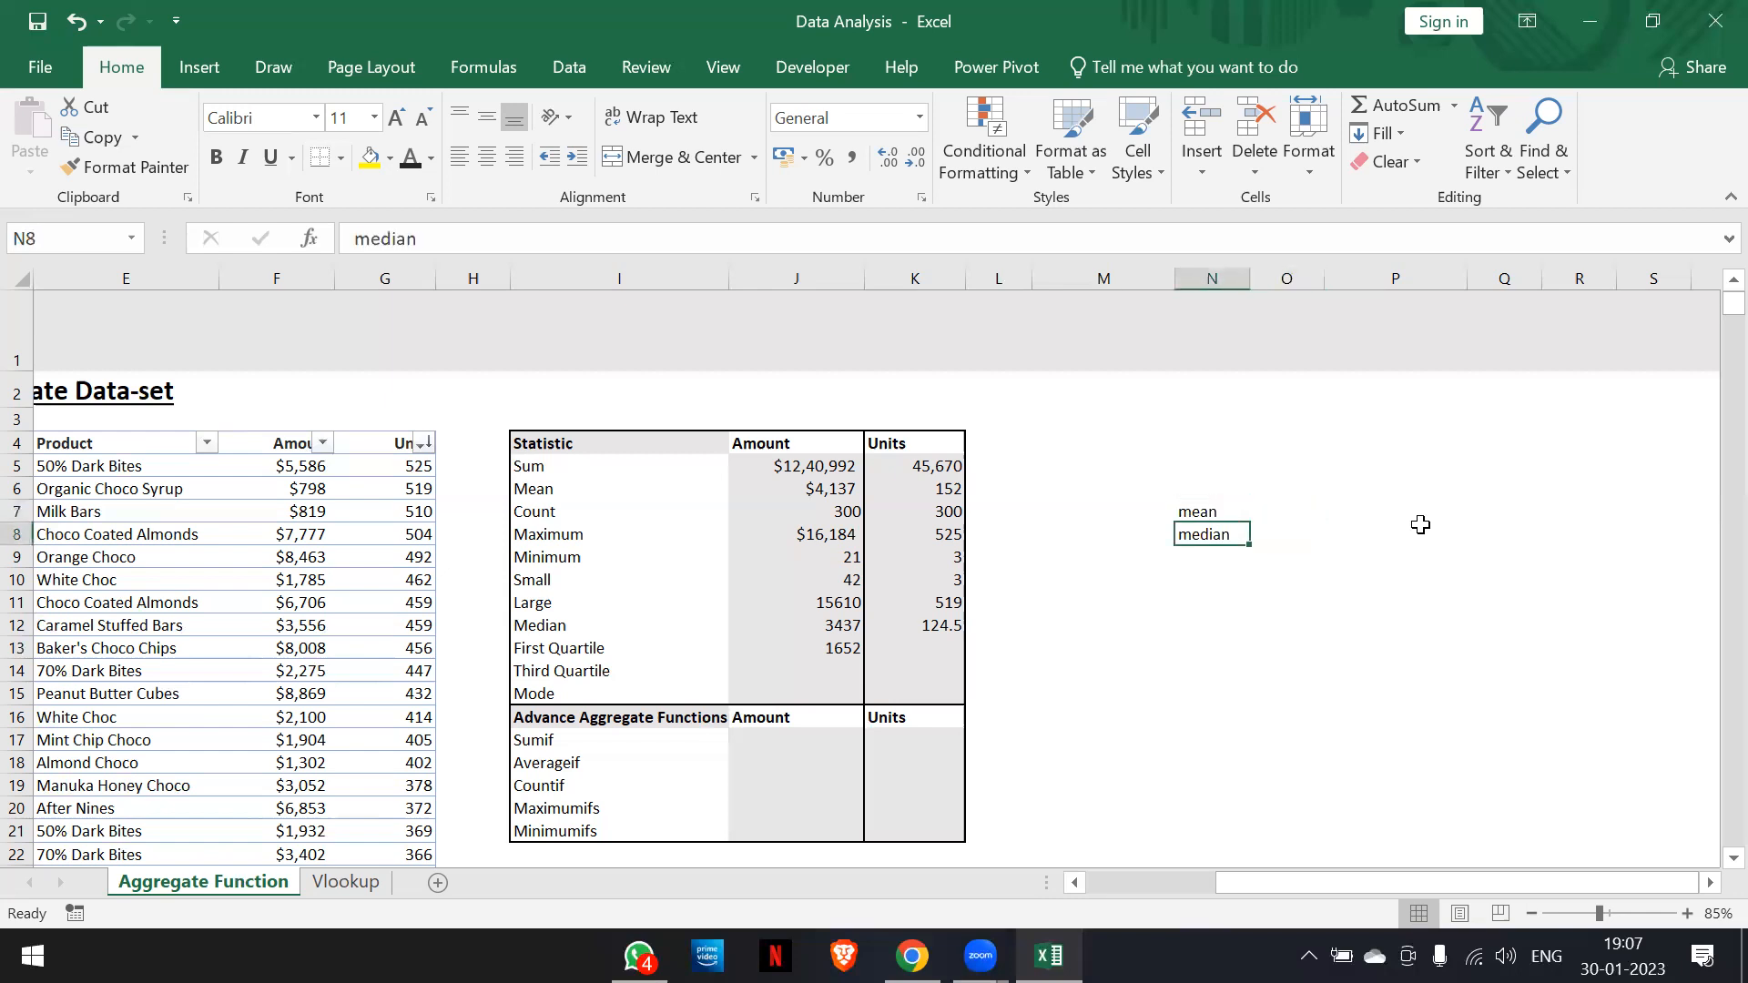
key(Right)
key(Up)
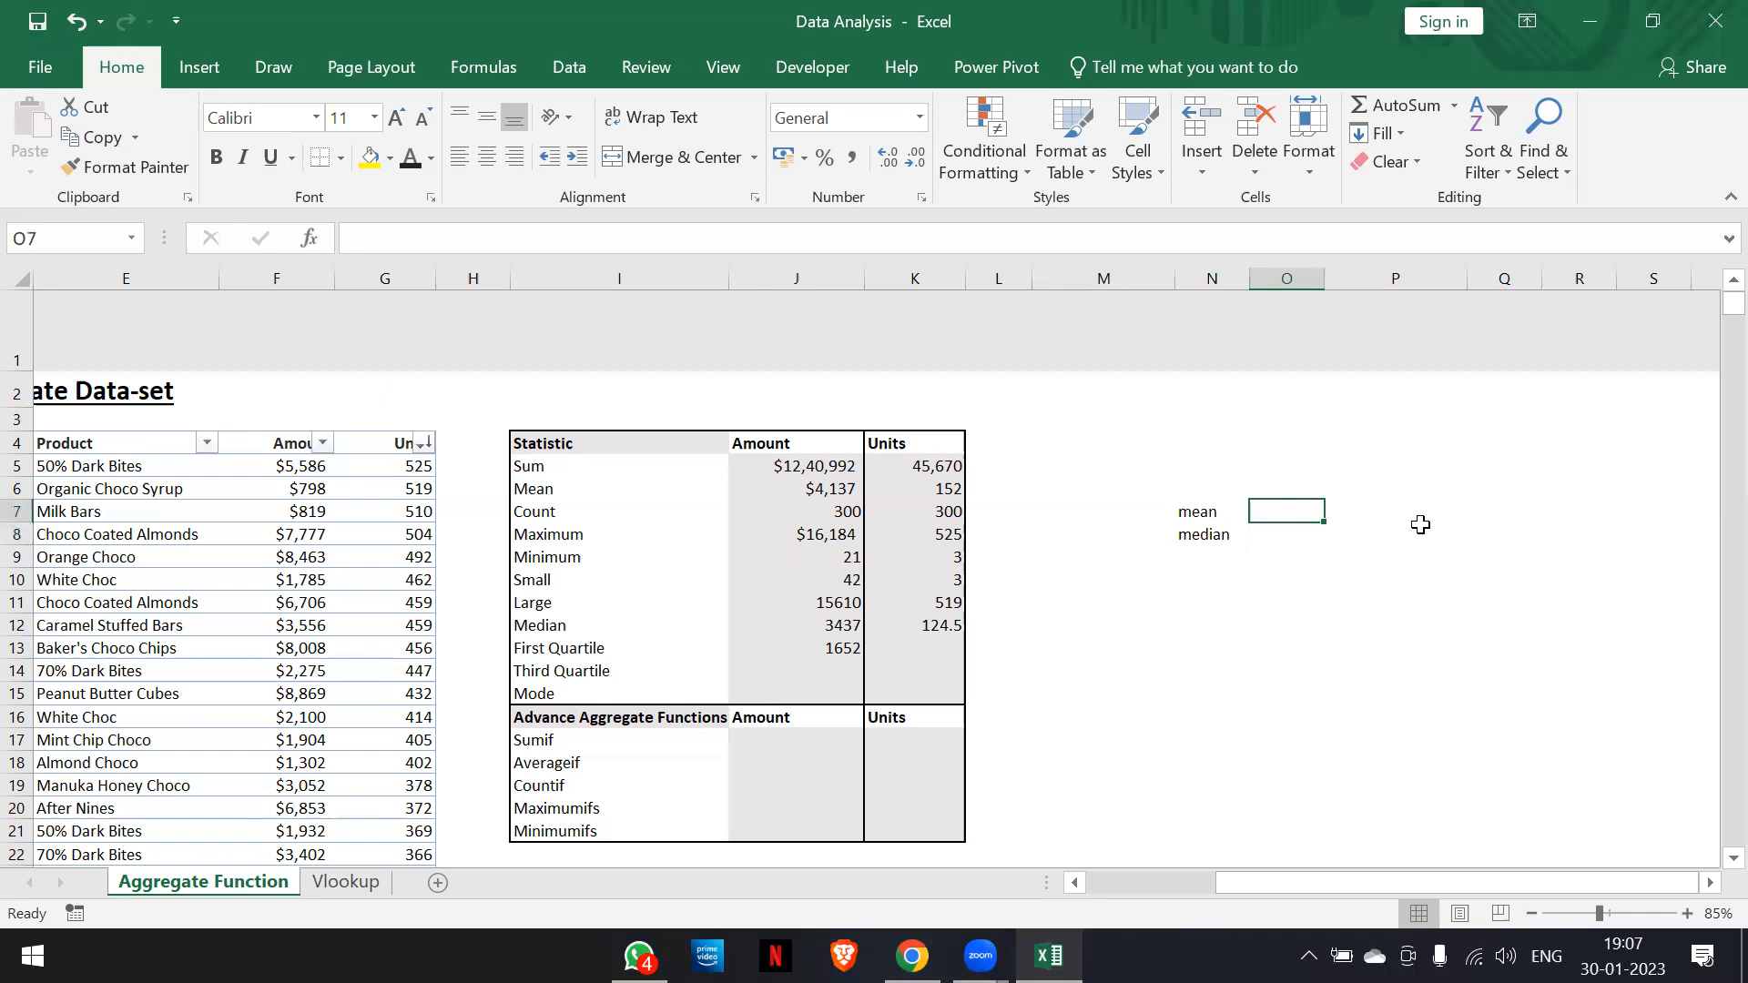
Enter the label "first" in cell N9 and the percentage 25% beside it in O9
key(Left)
key(Down)
key(Down)
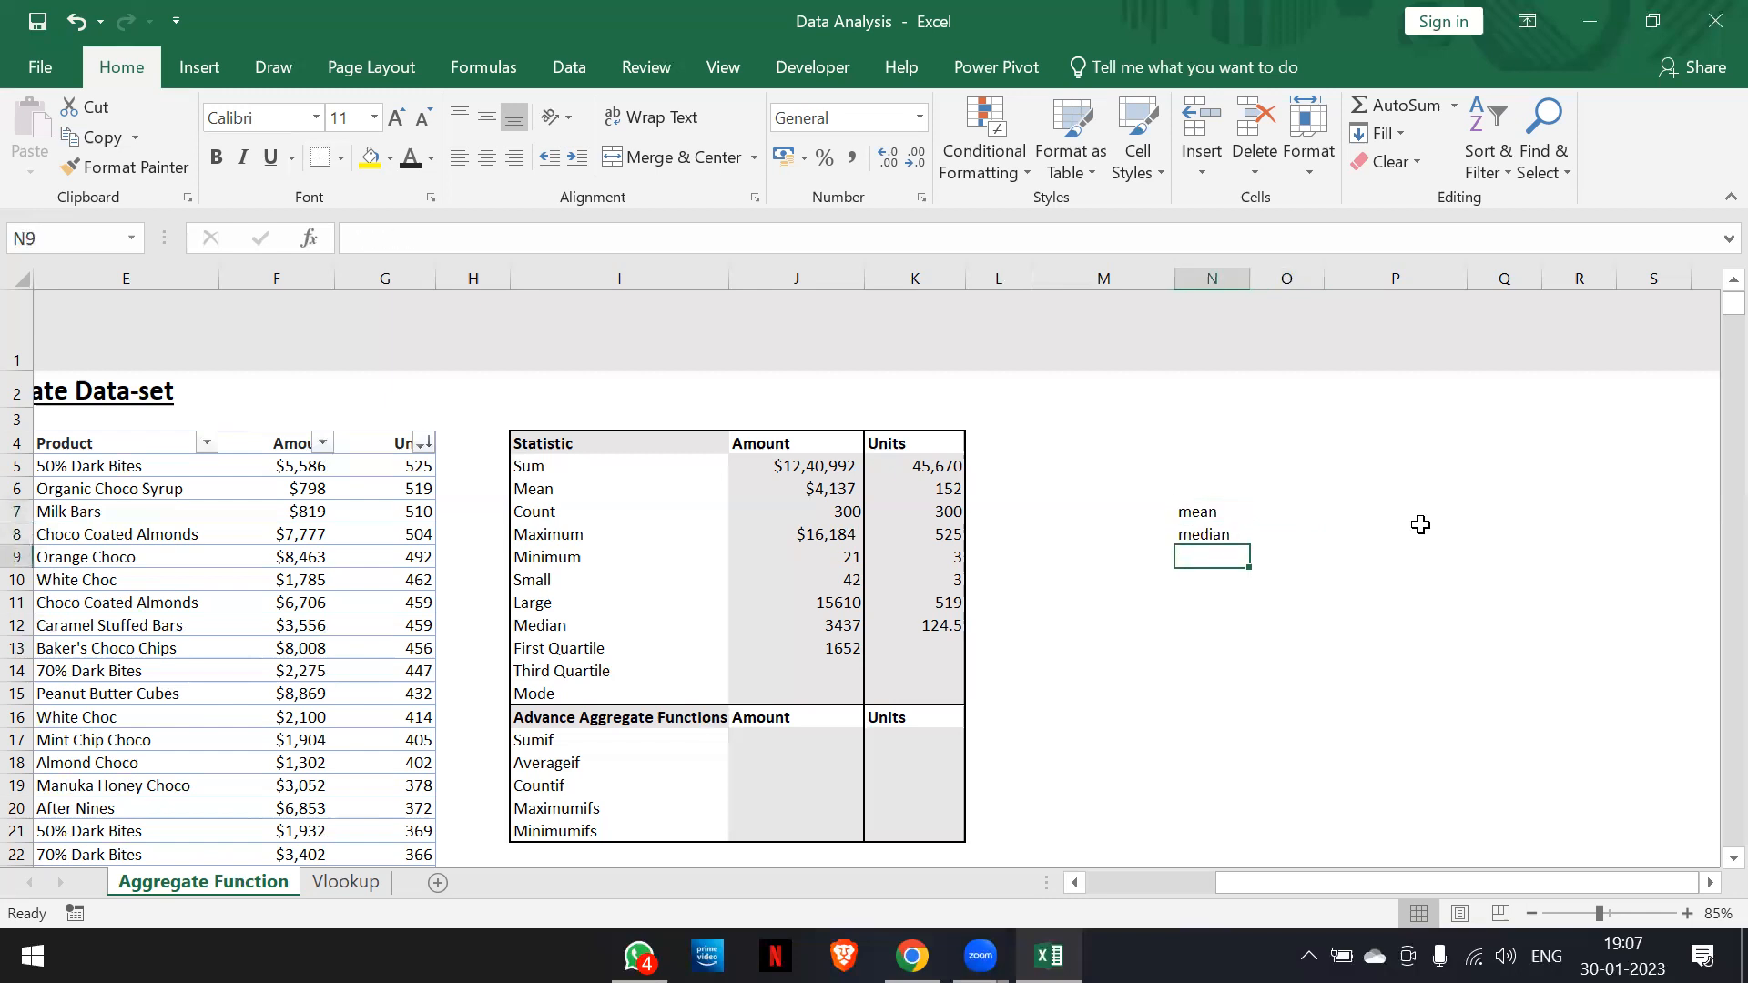
text(first)
key(Right)
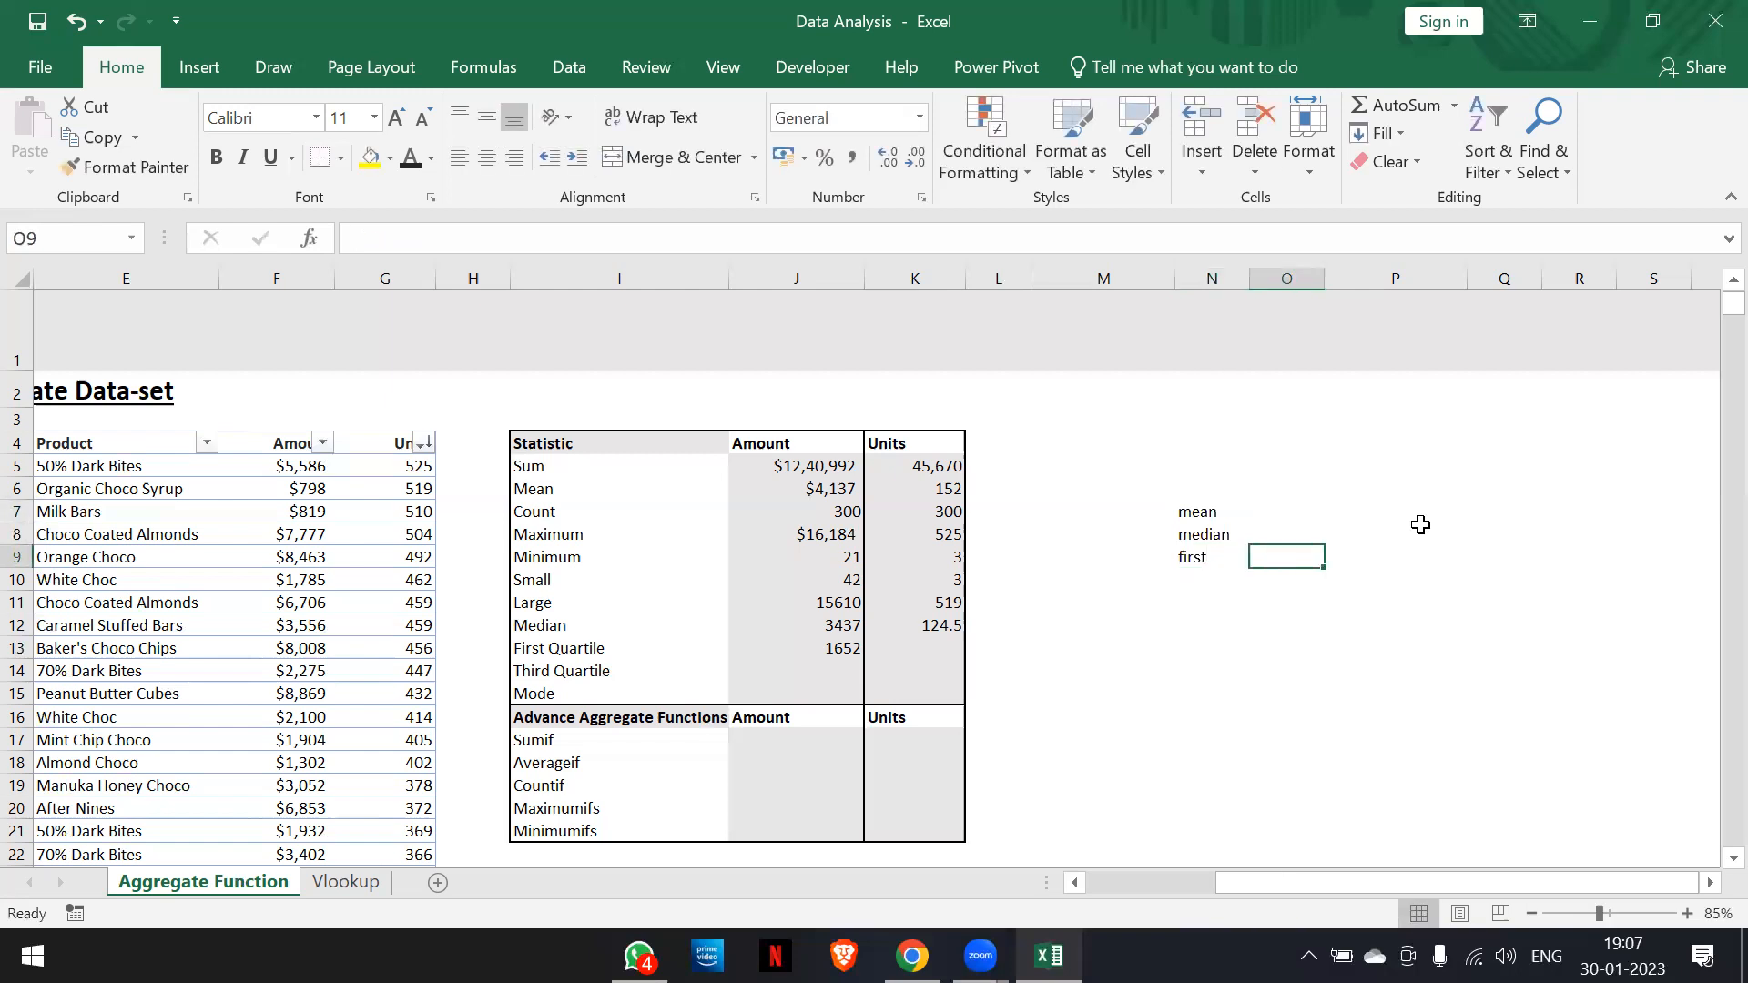
text(25%)
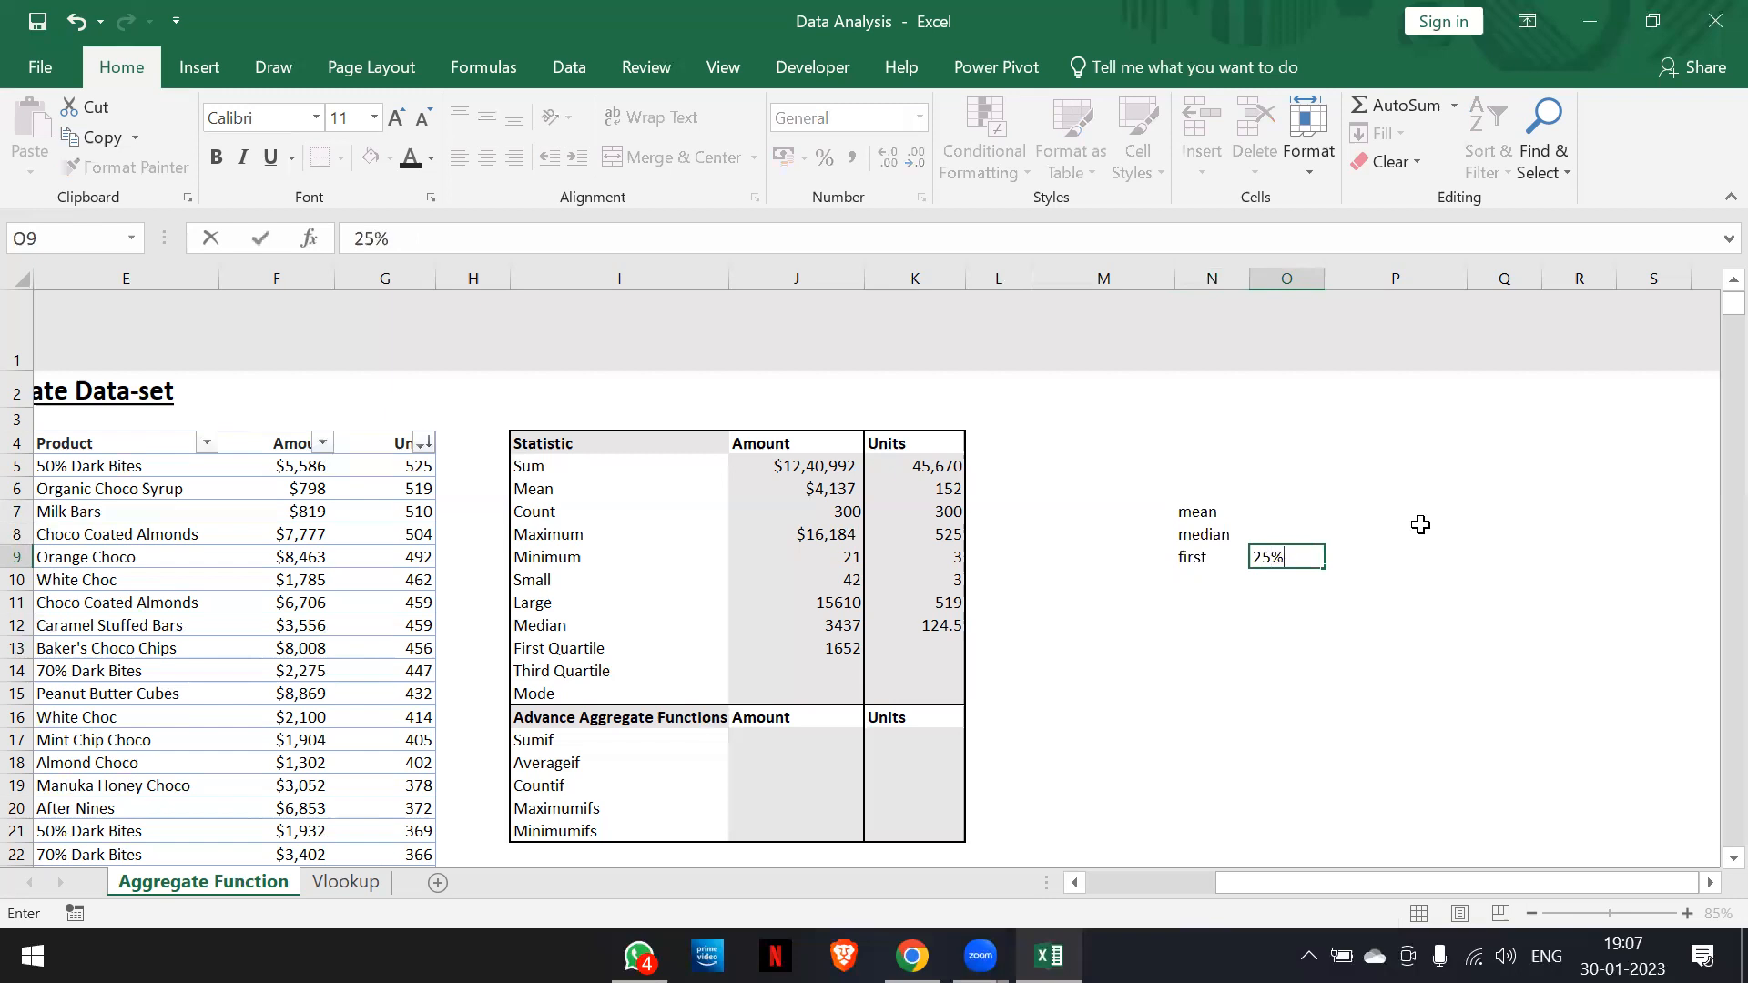
key(Return)
Enter the label "third" in cell N10 and the percentage 75% beside it in O10
text(thrid)
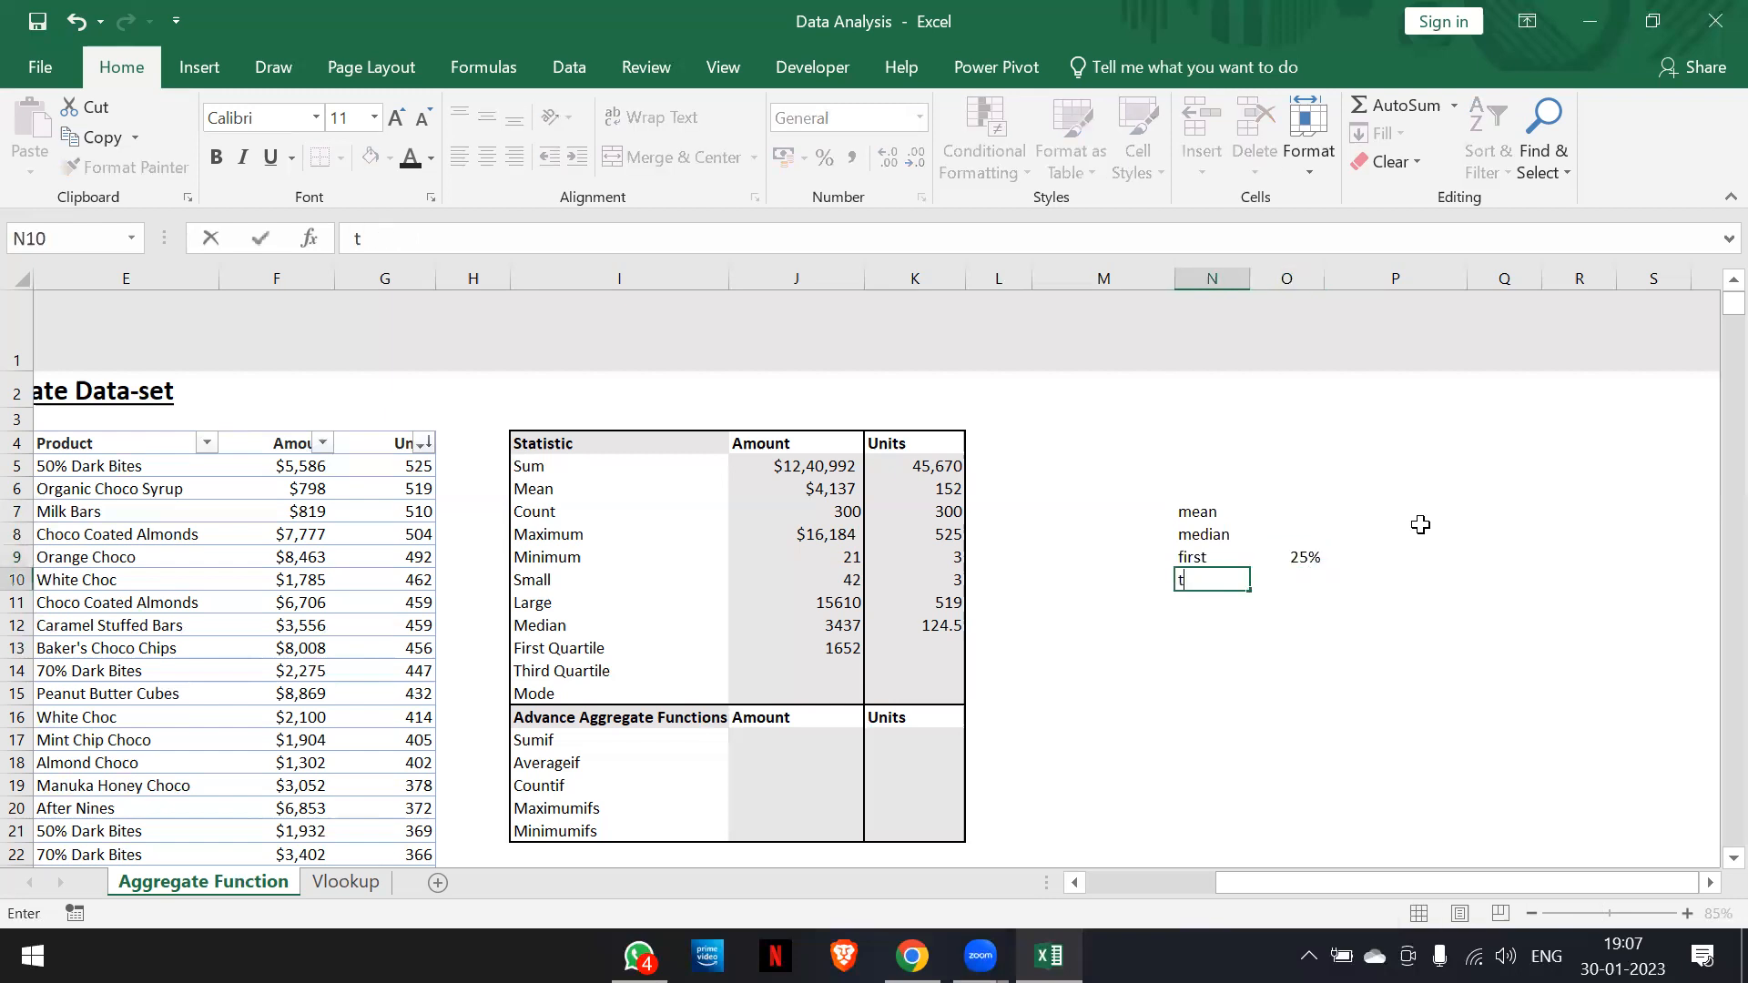
key(BackSpace)
key(BackSpace)
text(ird)
key(Tab)
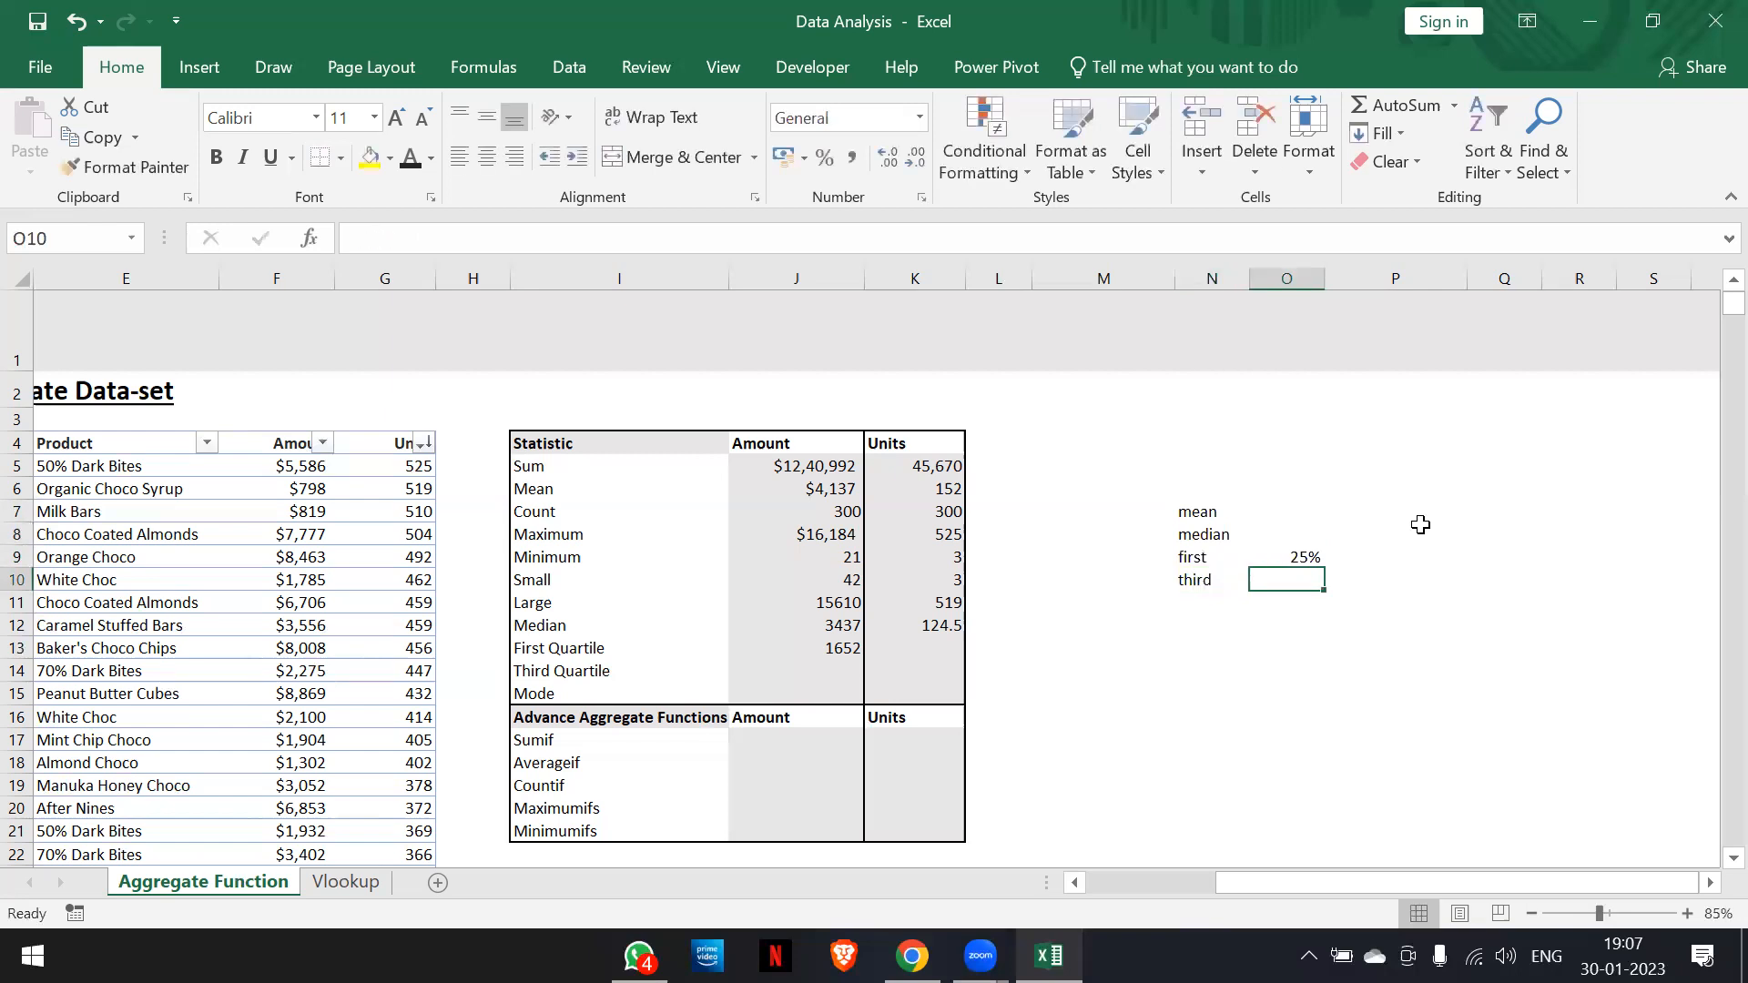
text(75%)
key(Return)
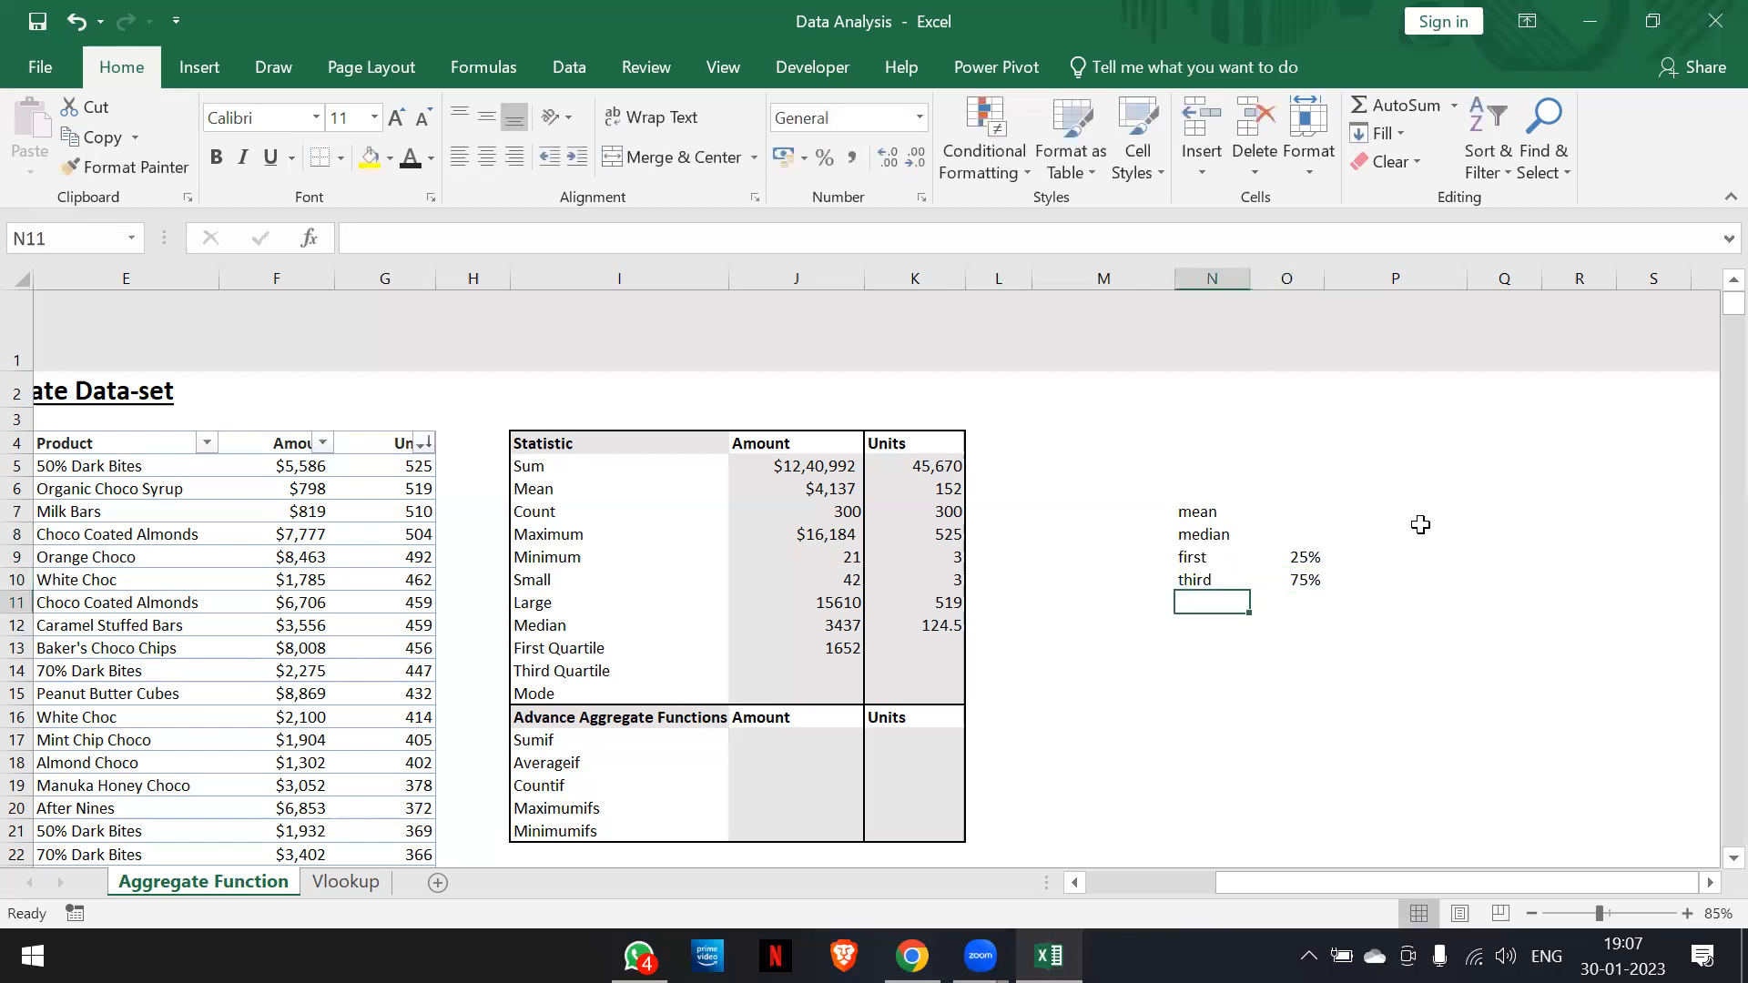
Review the quartile percentages in O9:O10 and the first quartile formula for Amount in J13
key(Right)
key(Up)
key(Up)
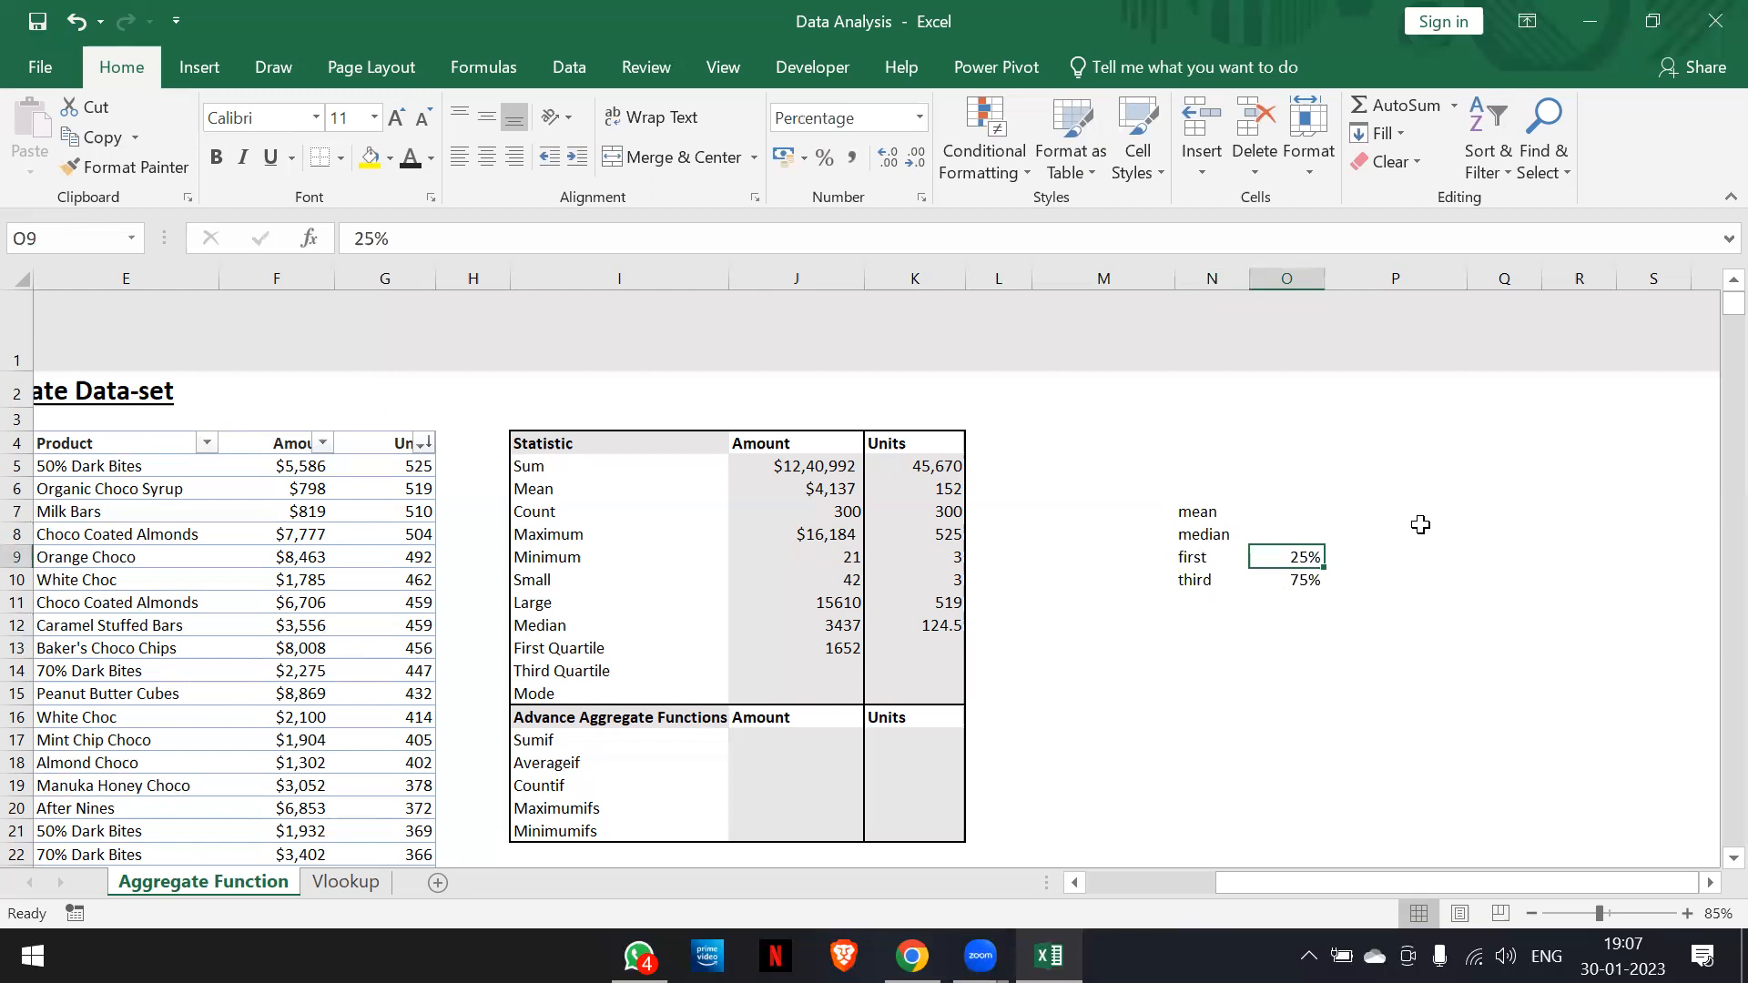
key(Down)
key(Up)
key(Left)
key(Left)
key(Left)
key(Left)
key(Left)
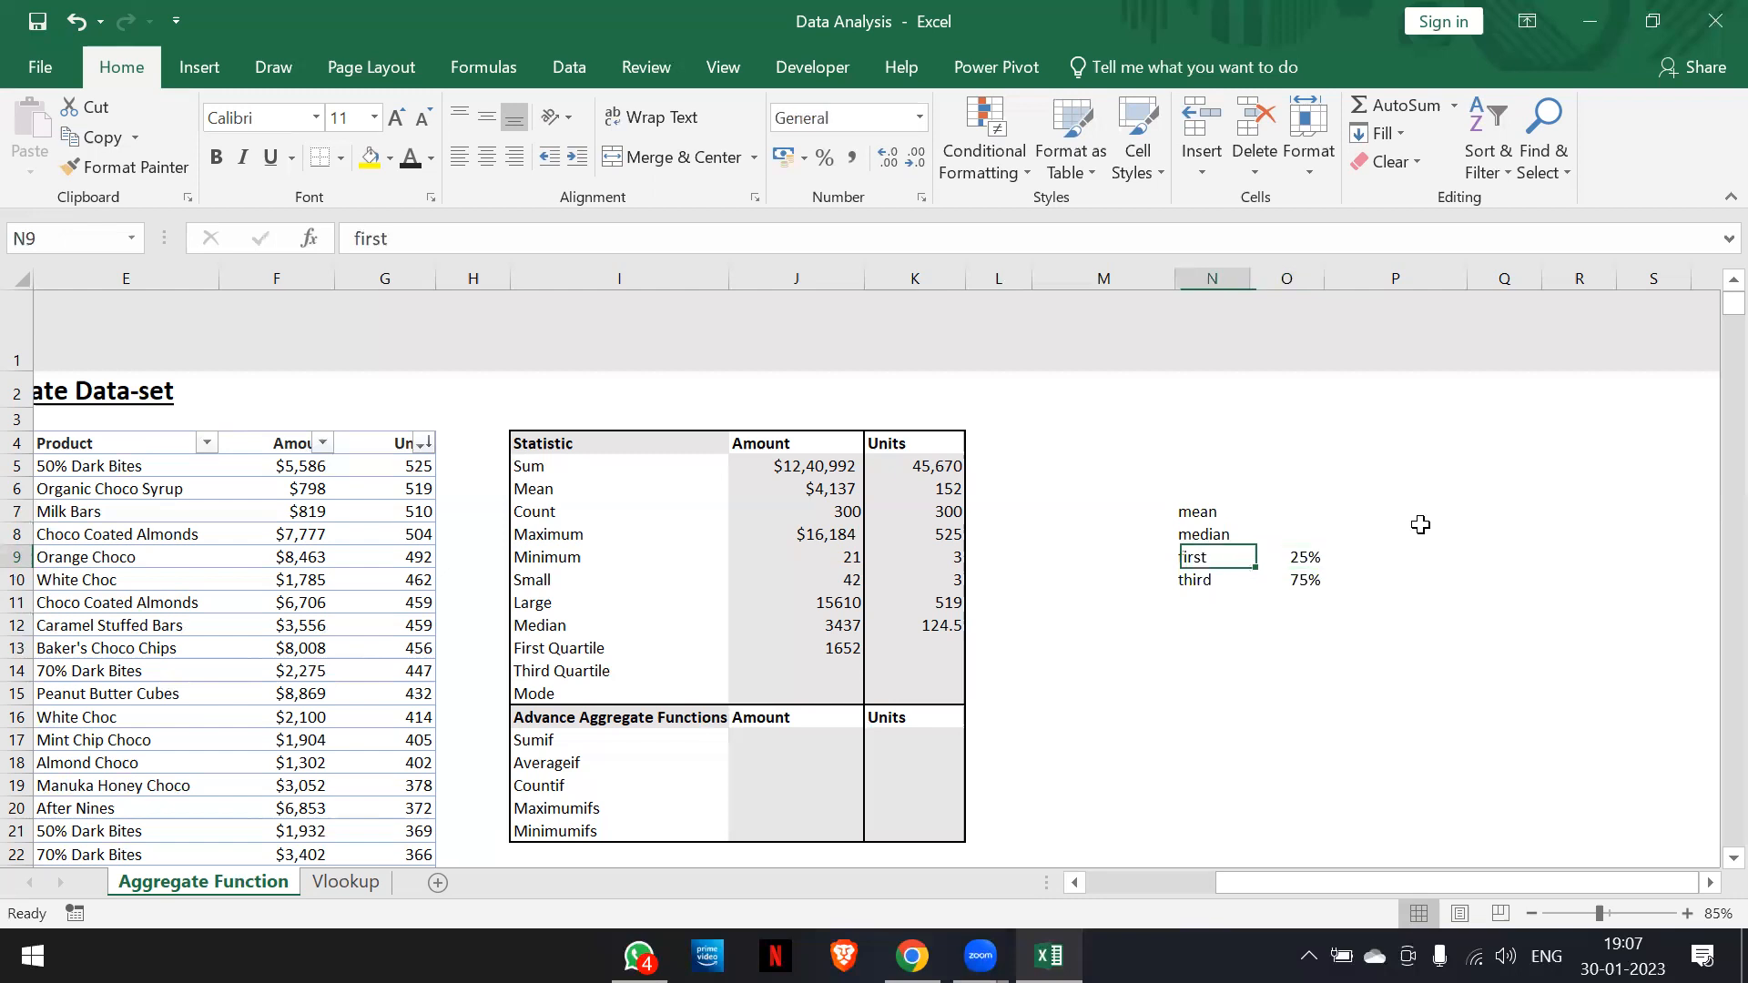
key(Down)
key(Down)
key(Down)
key(Down)
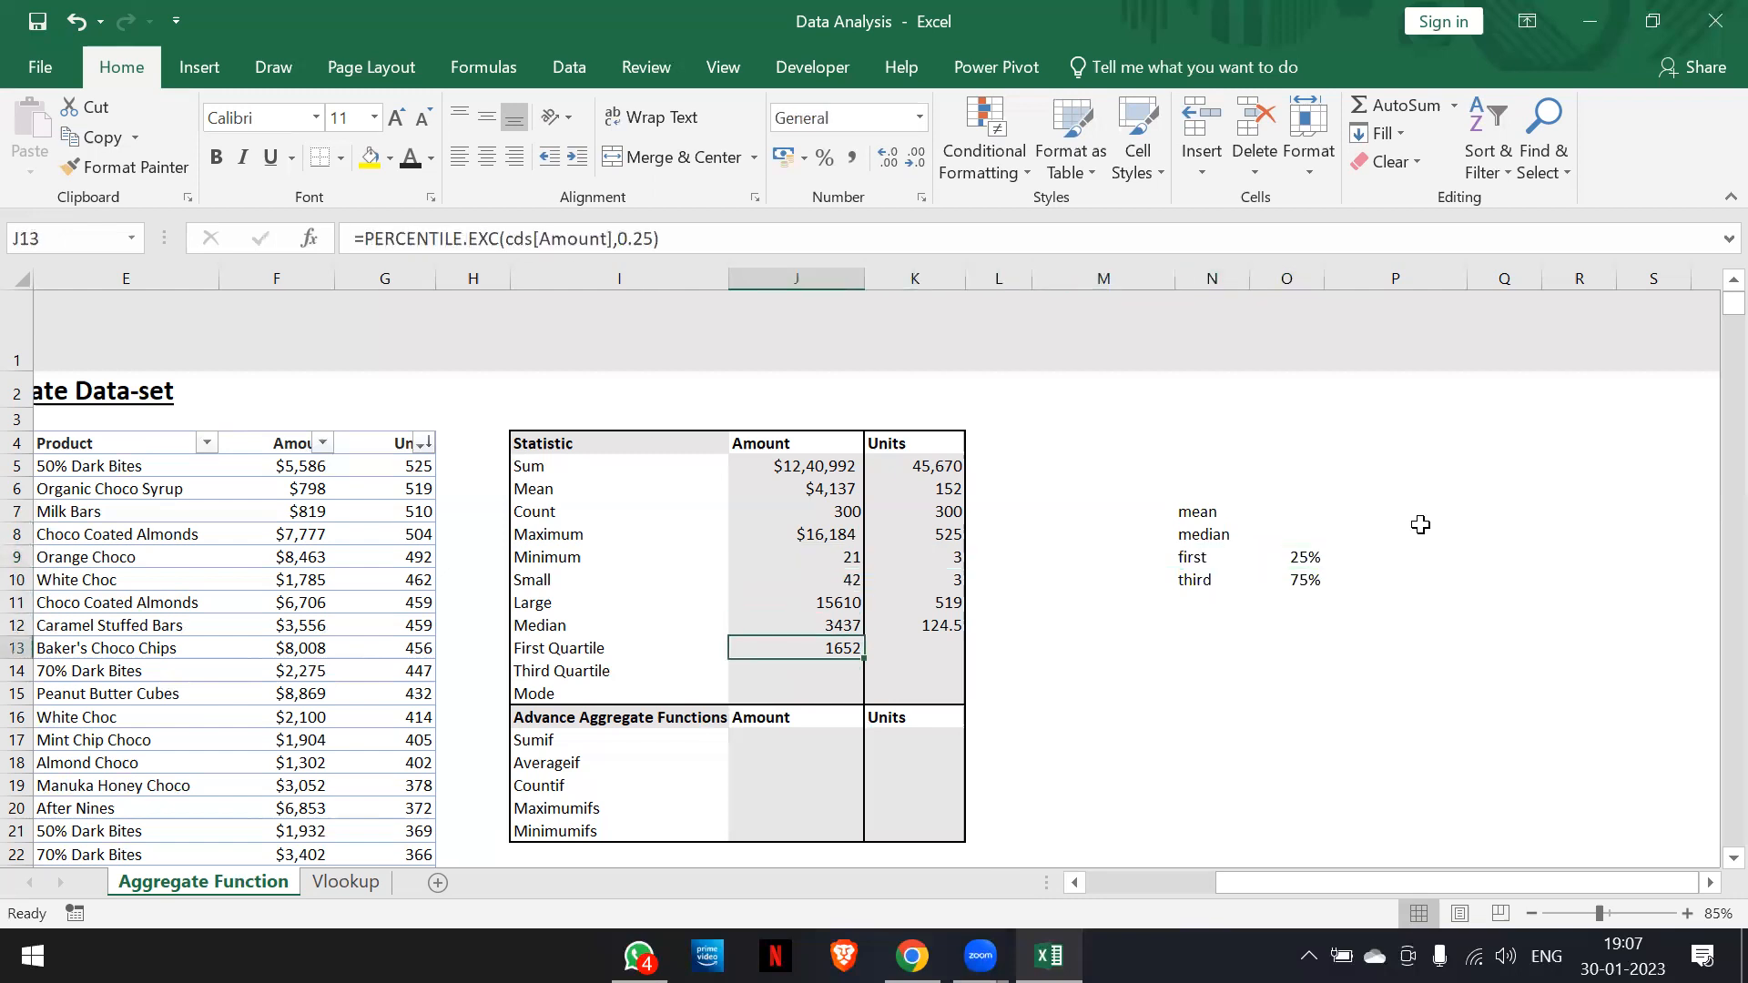
key(Right)
key(Left)
Enter the formula =PERCENTILE.EXC(cds[Amount],0.25) in cell J14, in the Third Quartile row for Amount
key(Down)
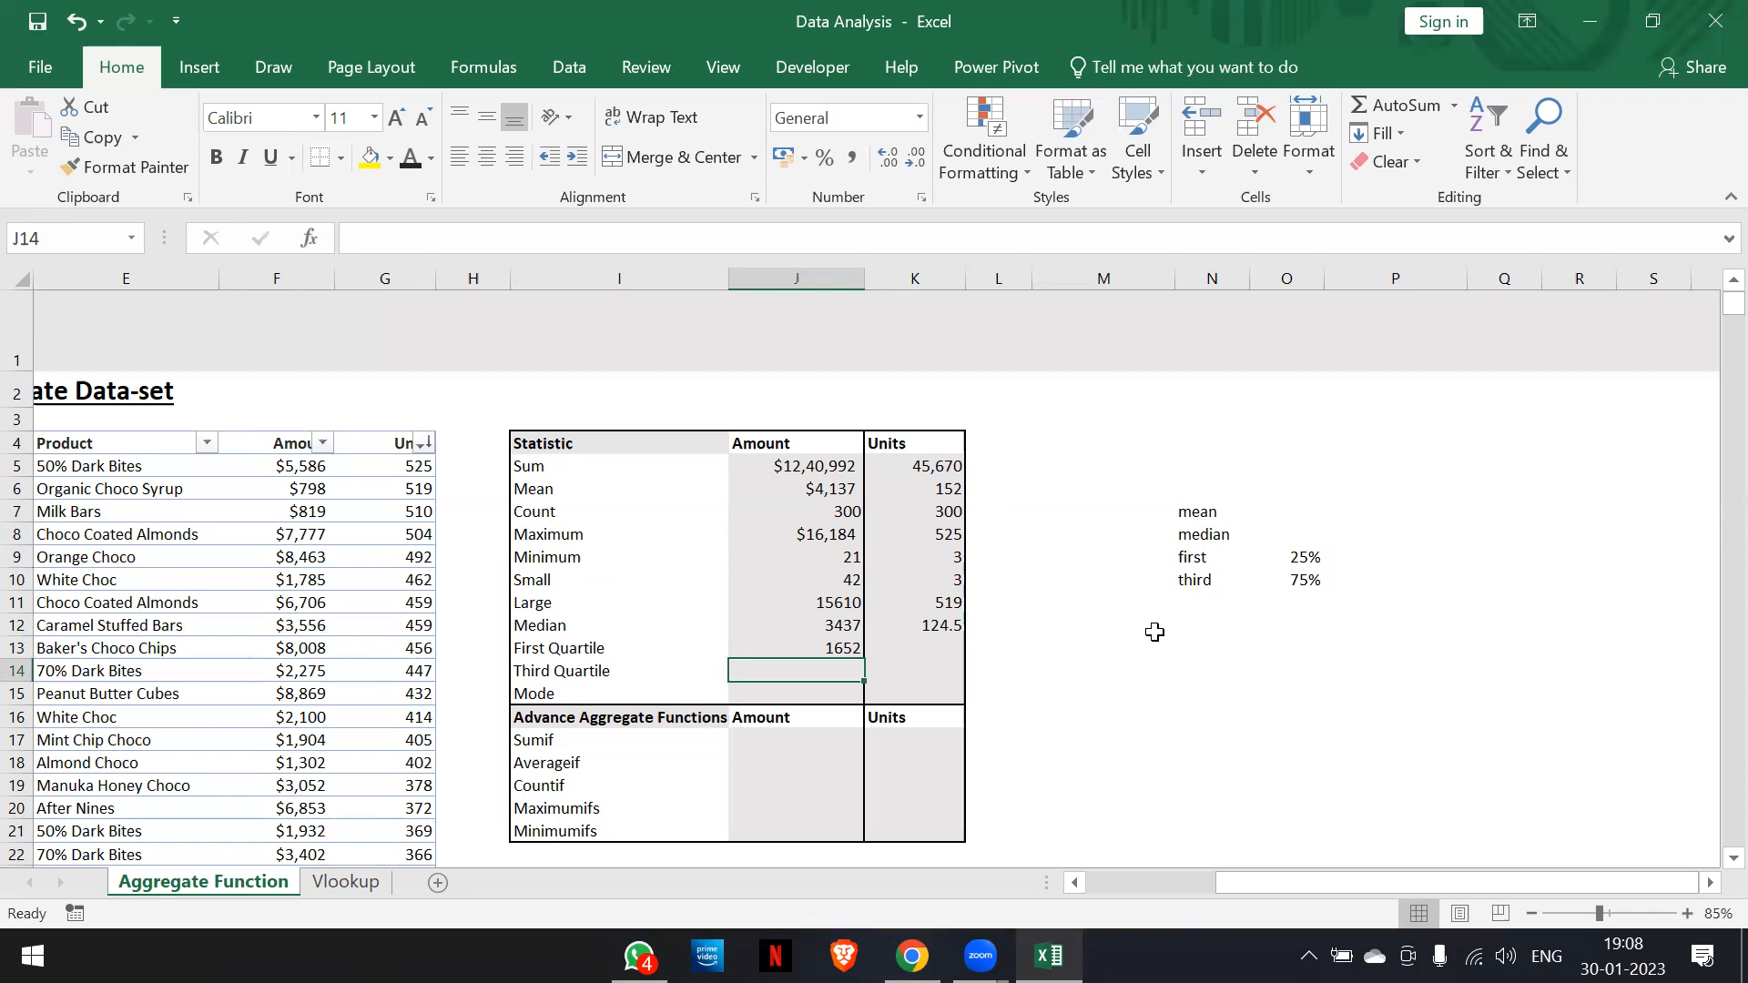
text(=)
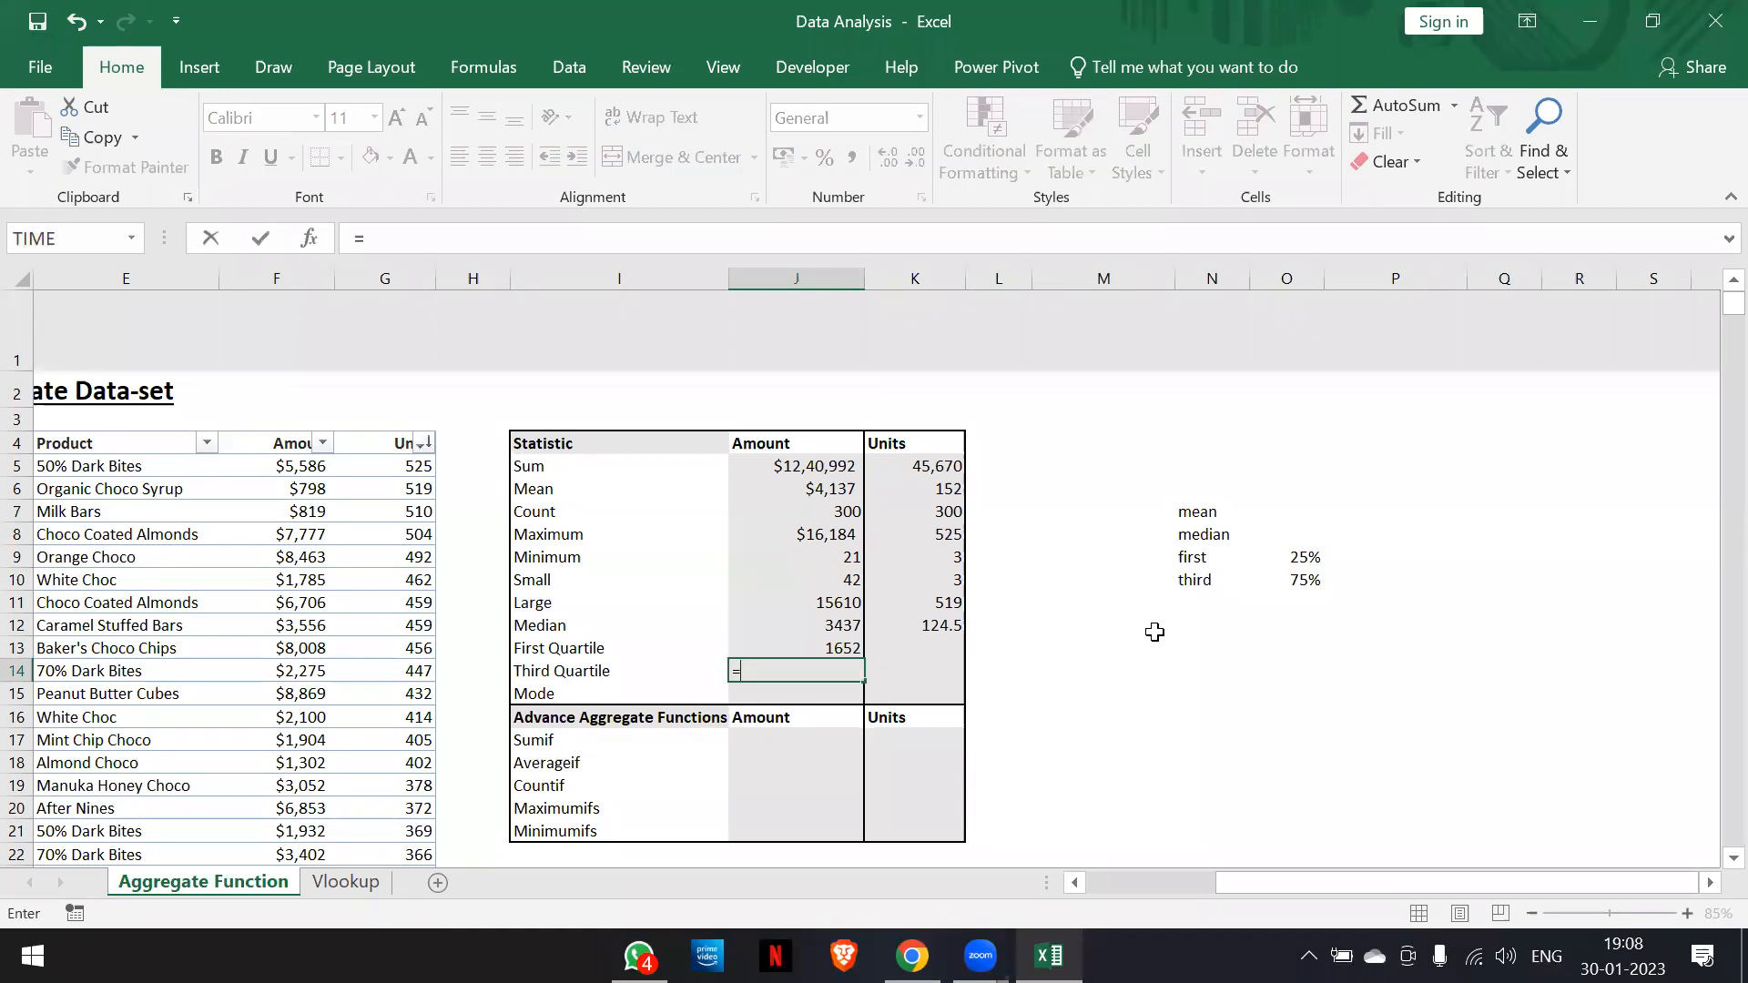
text(perc)
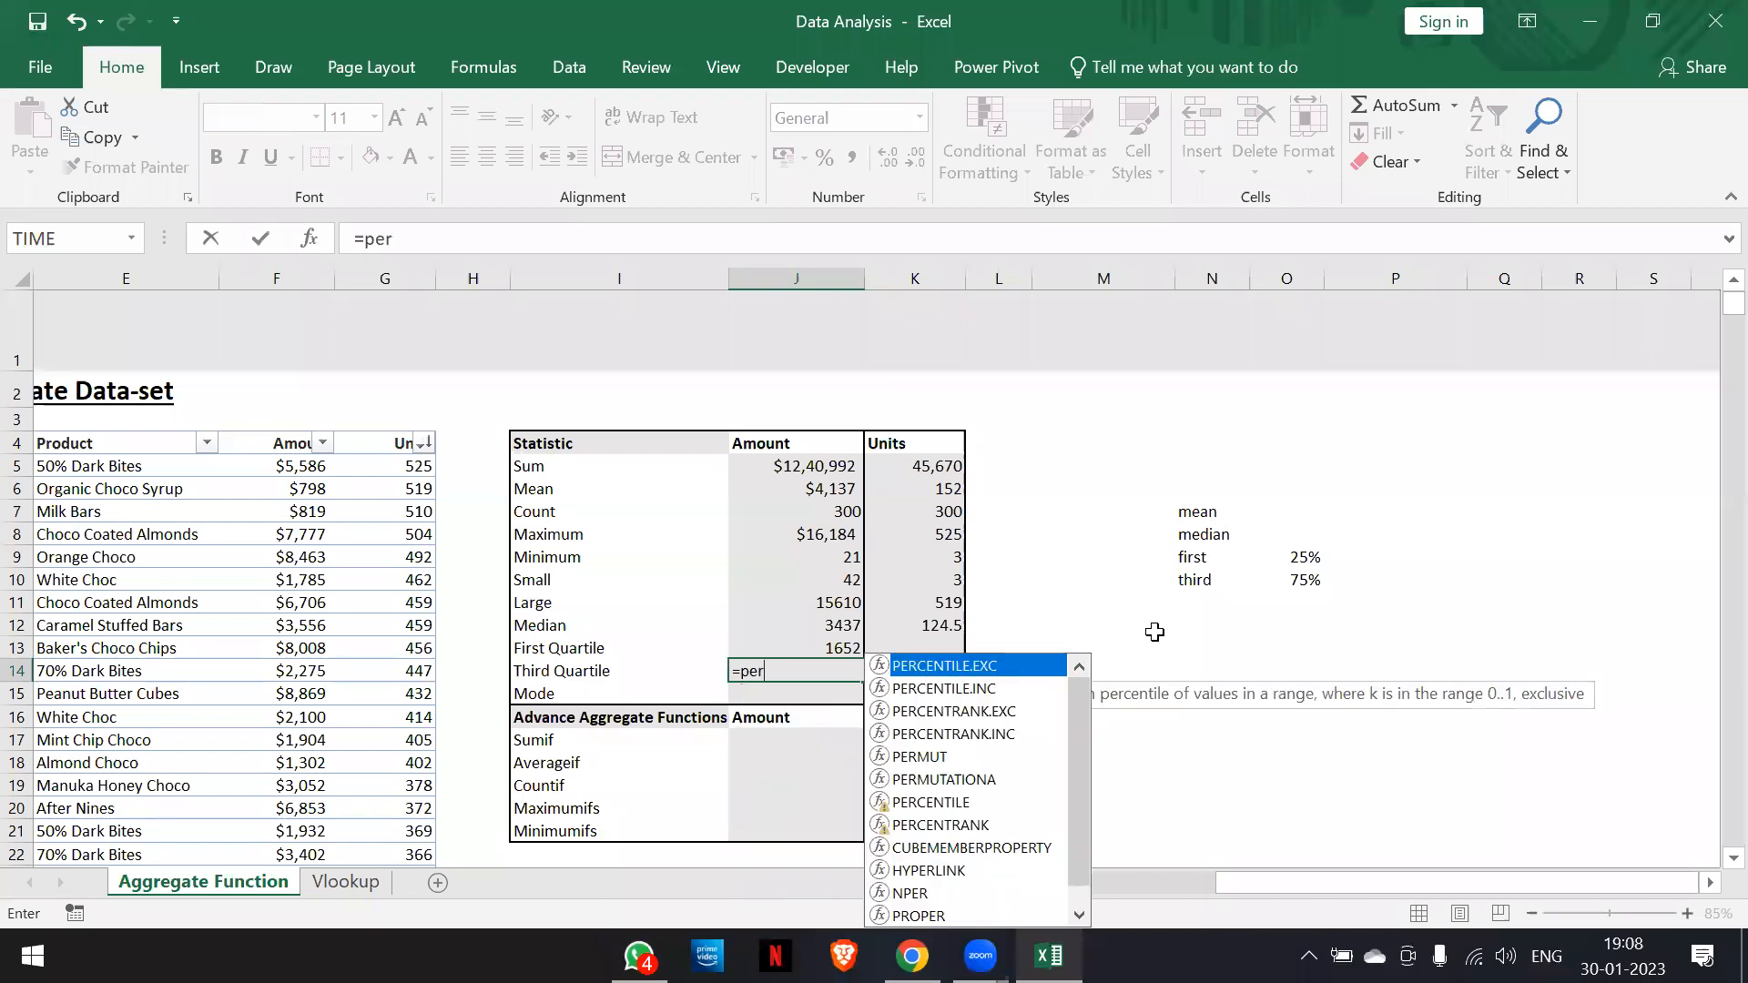
key(Tab)
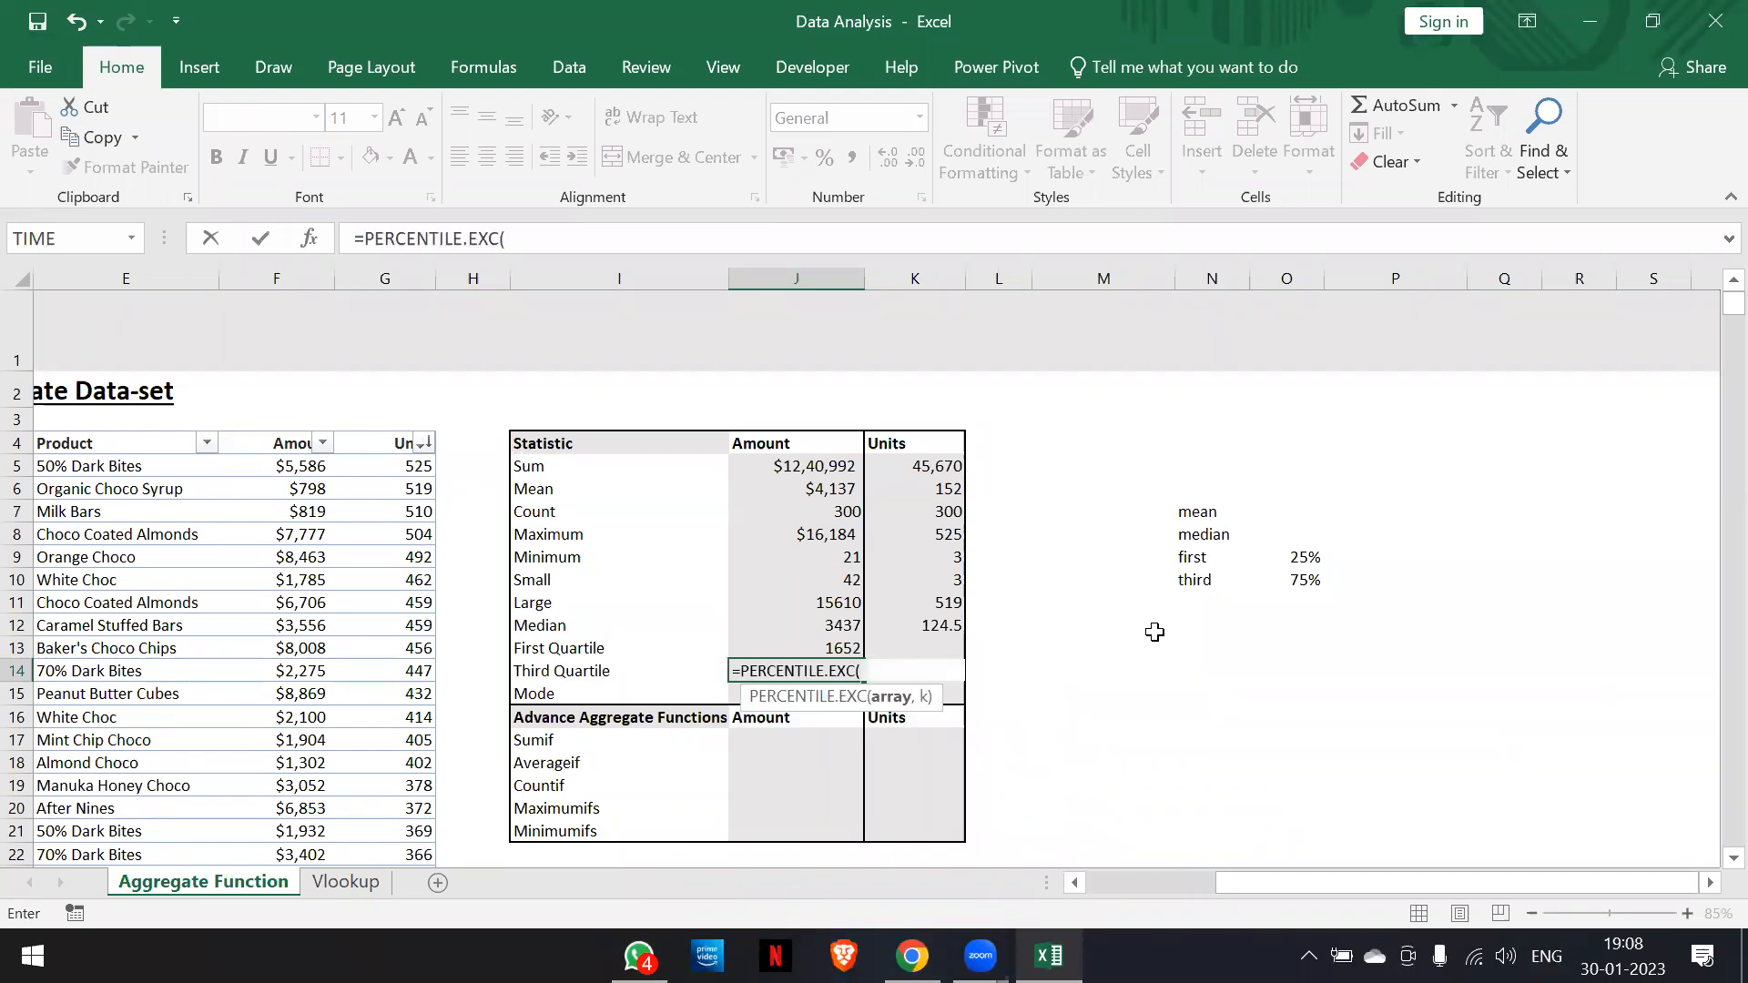
text(cds[Am)
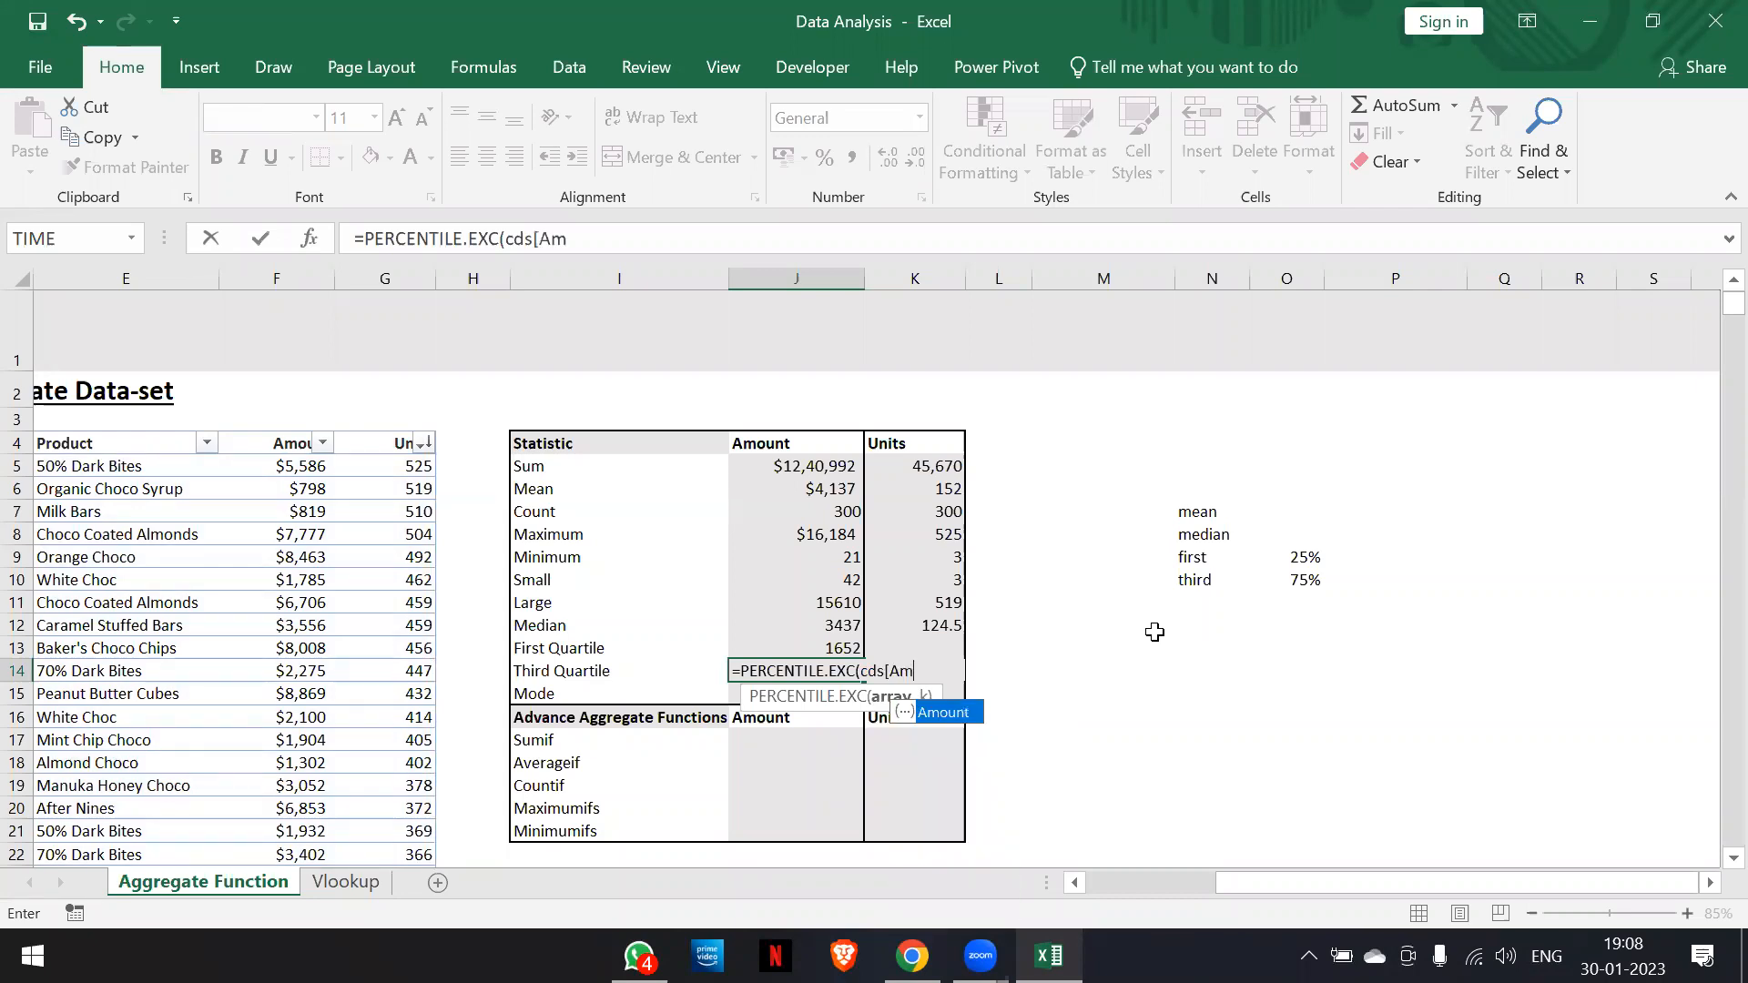
text(ount],0)
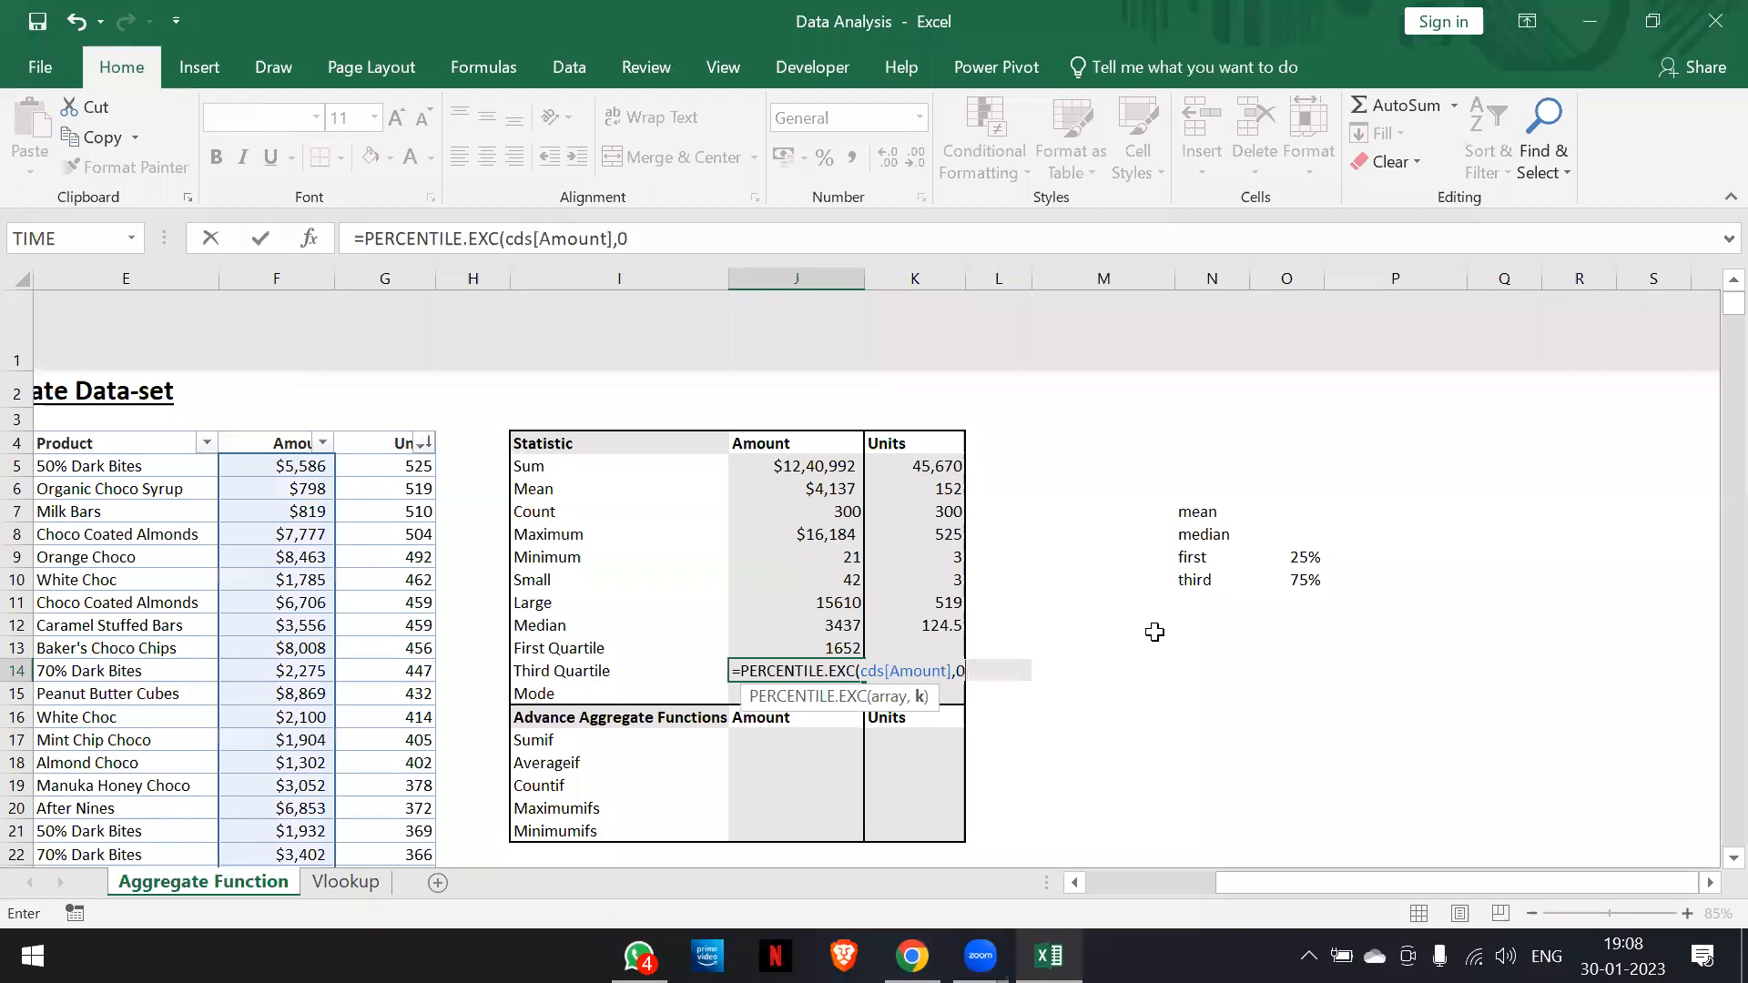
text(.25))
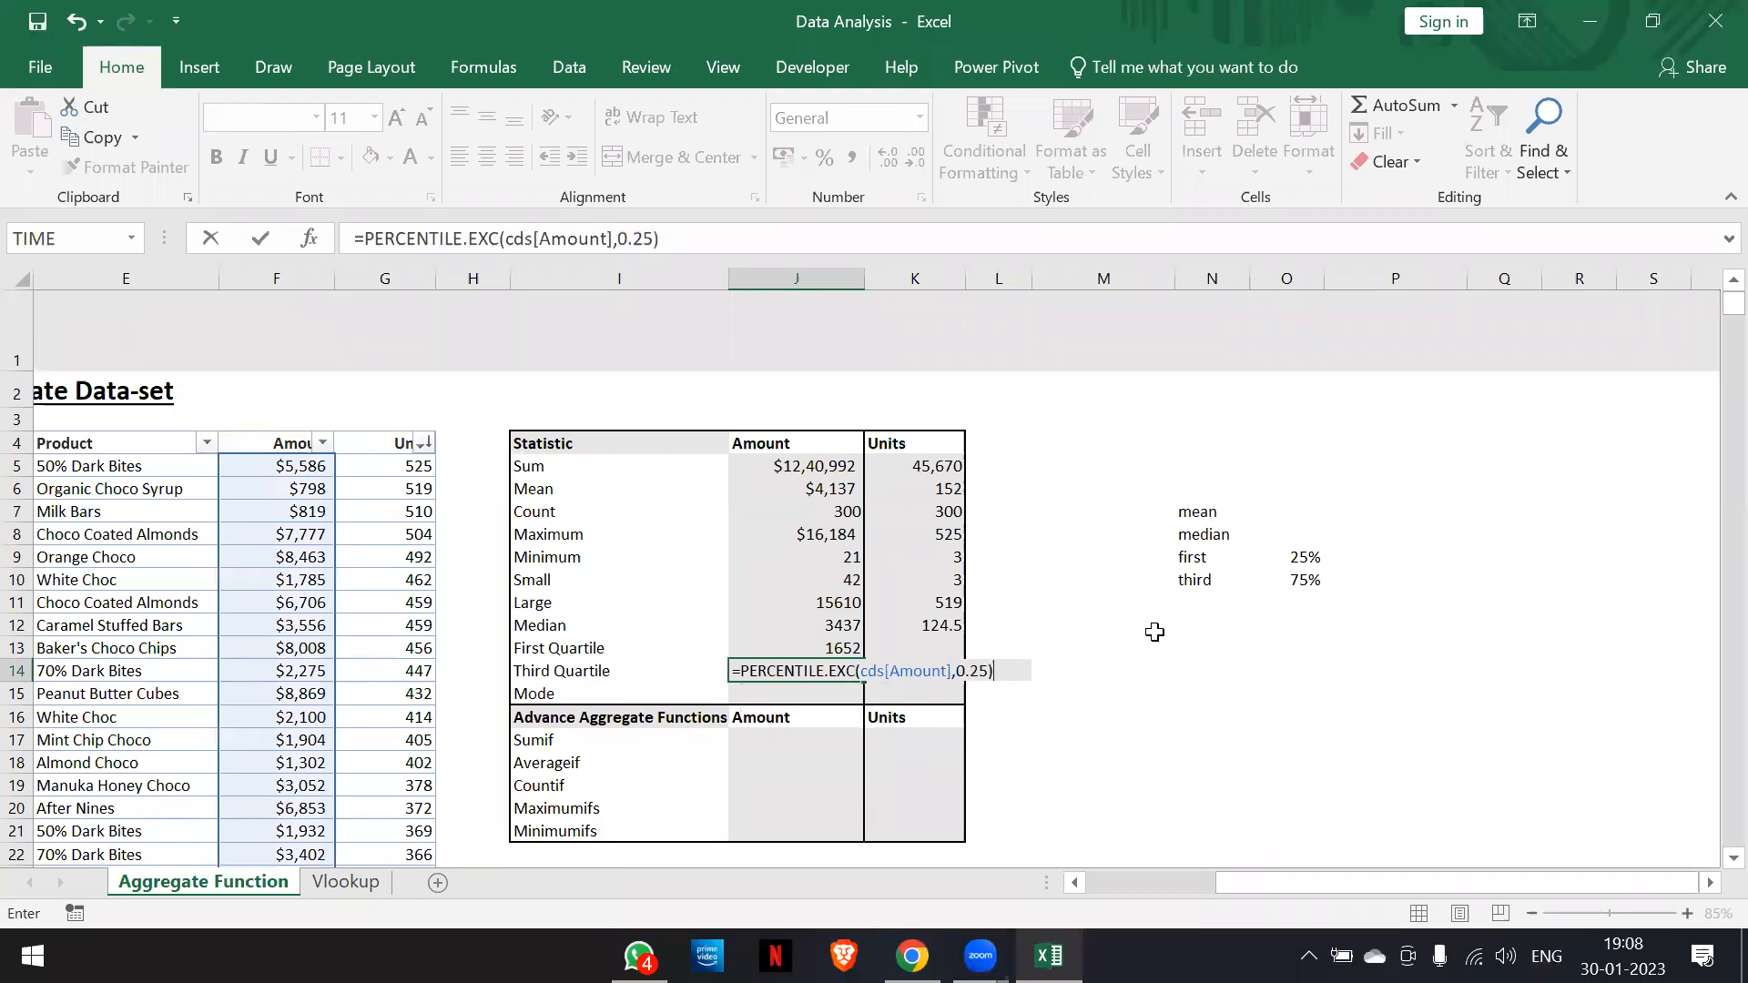
key(ctrl+Return)
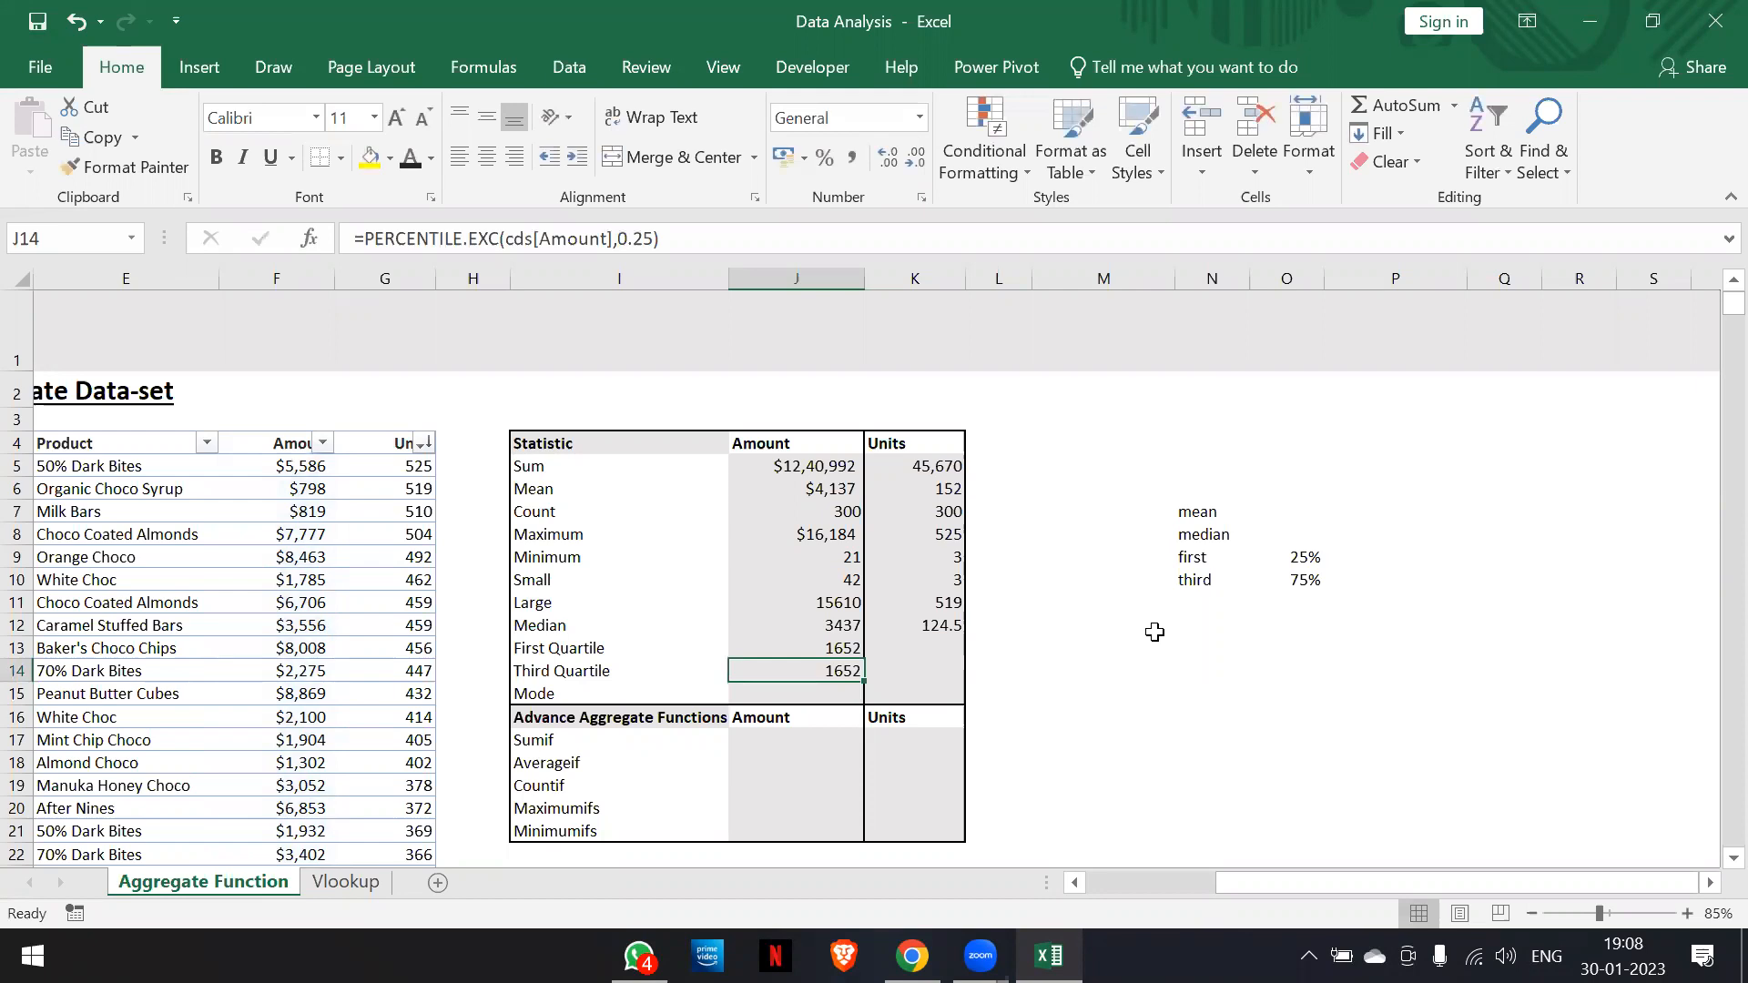
Set the k argument of the PERCENTILE.EXC formula in cell J14 to 0.75
key(F2)
key(Left)
key(Left)
key(BackSpace)
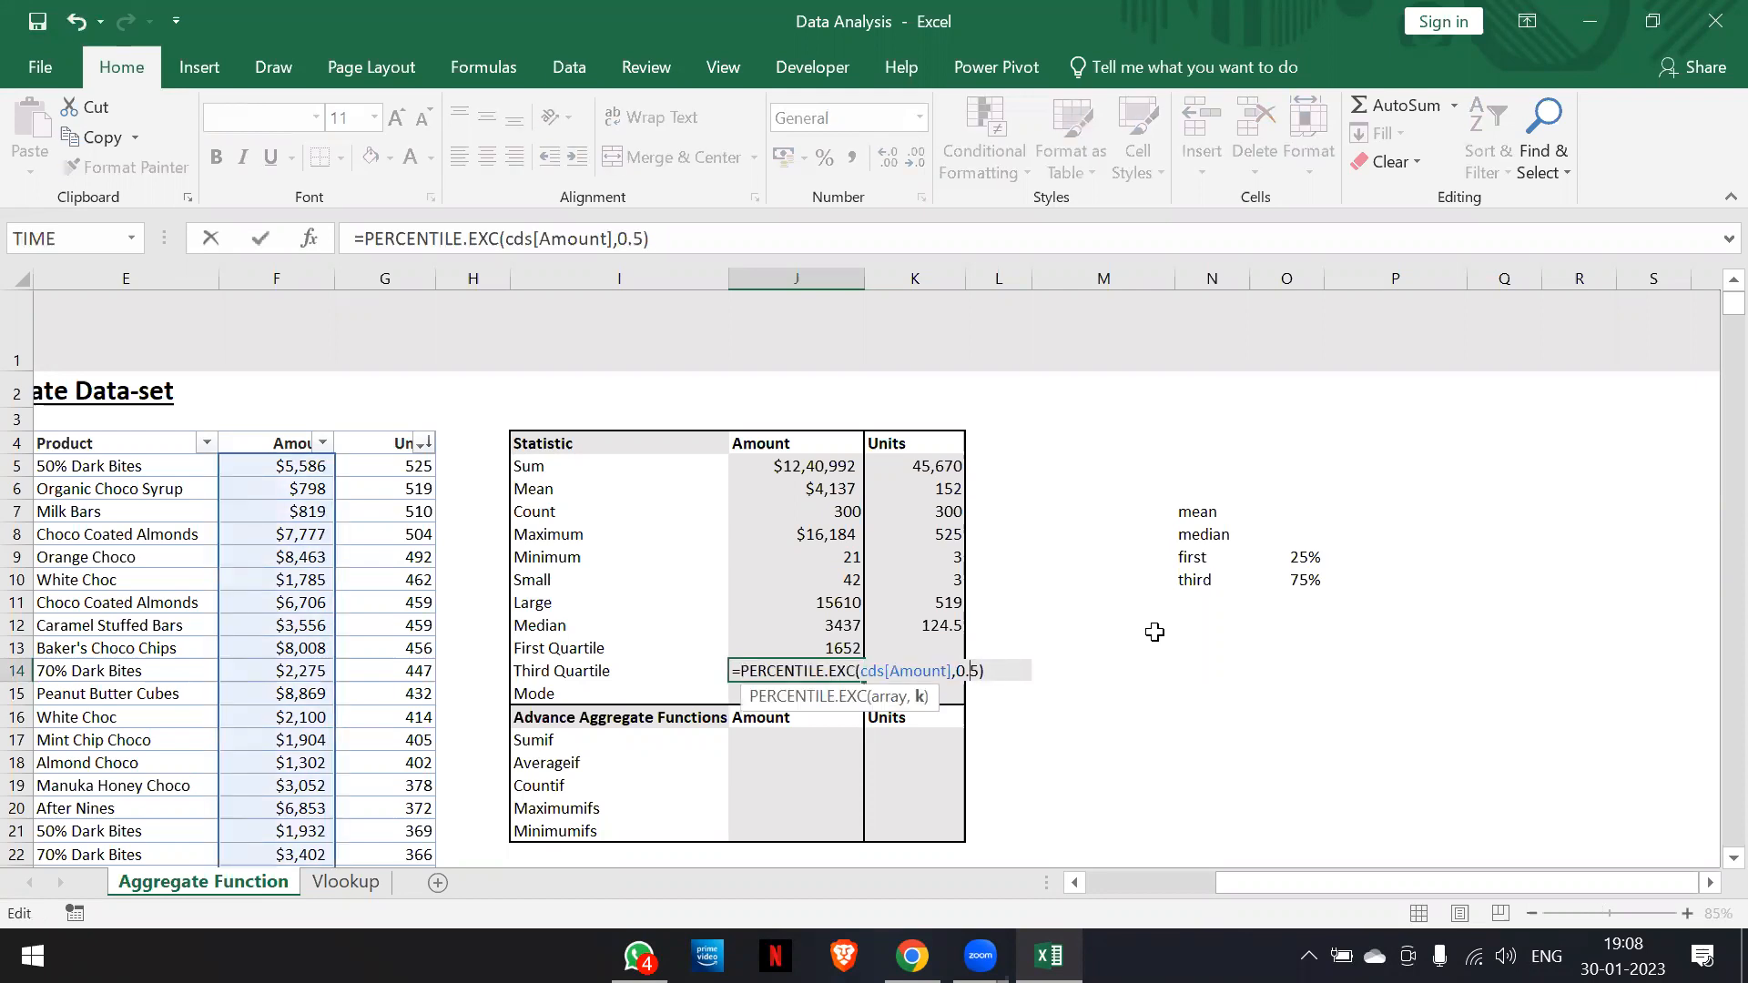
text(7)
key(Return)
Compare the median, first quartile and third quartile of Amount in cells J12 to J14
key(Up)
key(Up)
key(Down)
key(Up)
key(Down)
key(Up)
key(Down)
key(Up)
key(Down)
key(Up)
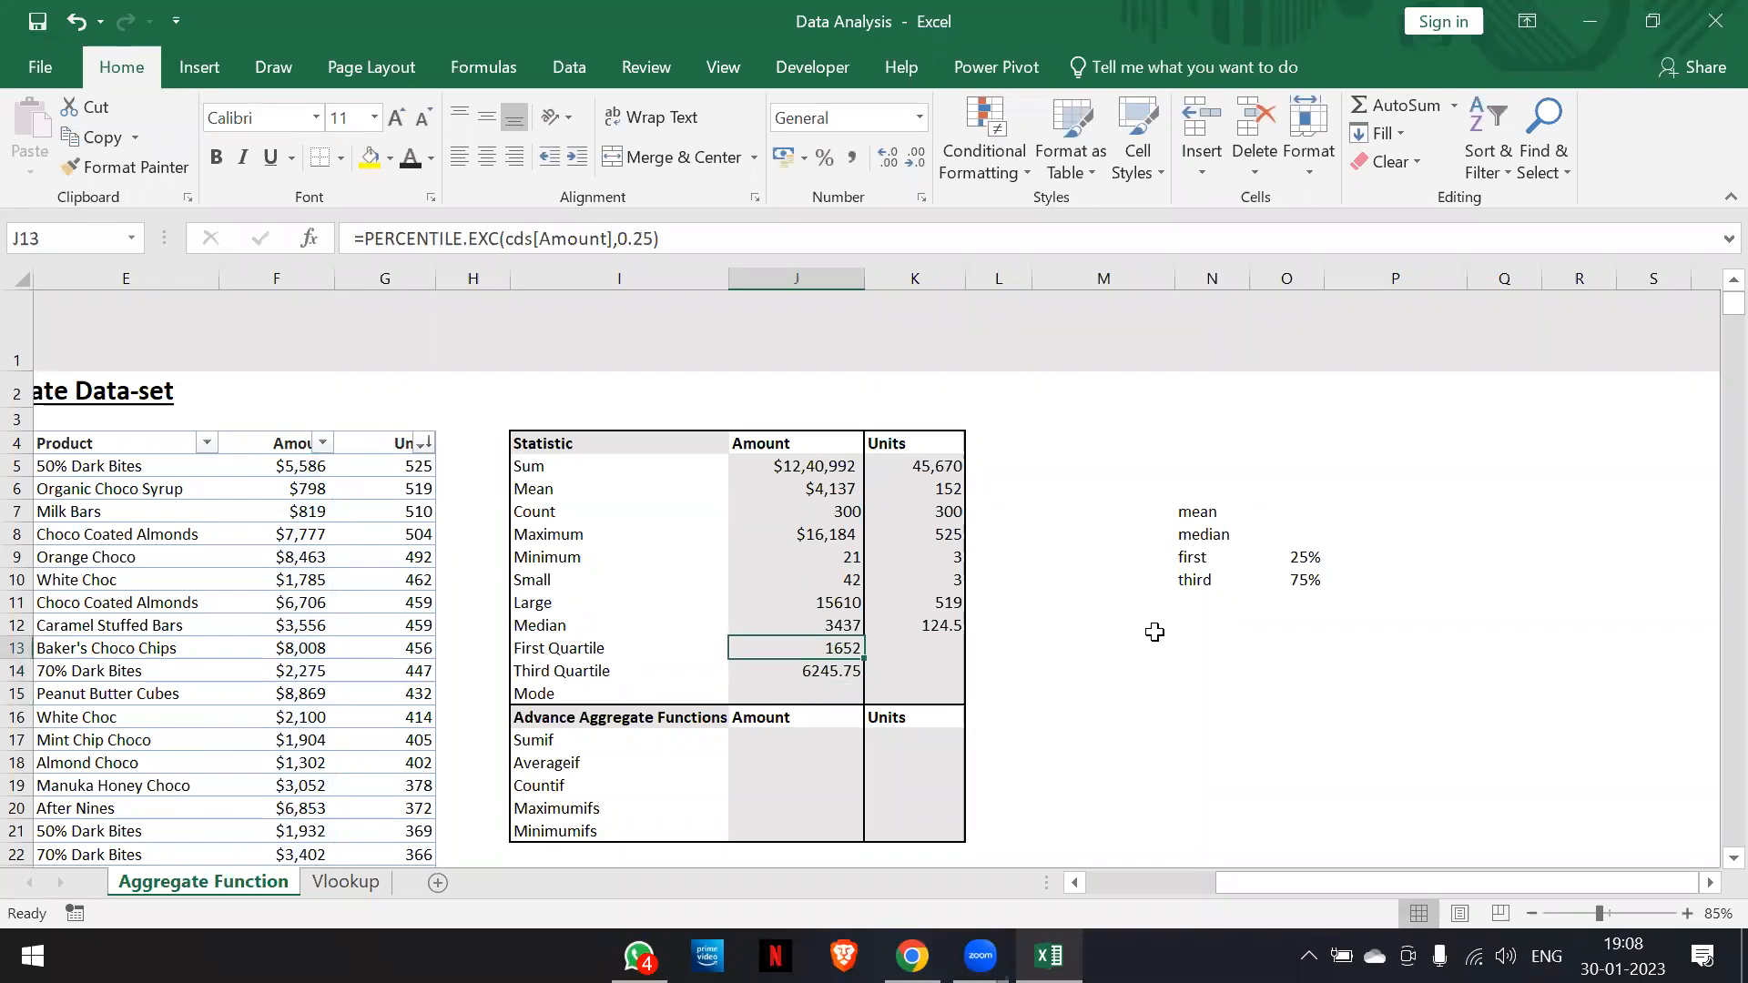
key(Down)
key(Up)
key(Up)
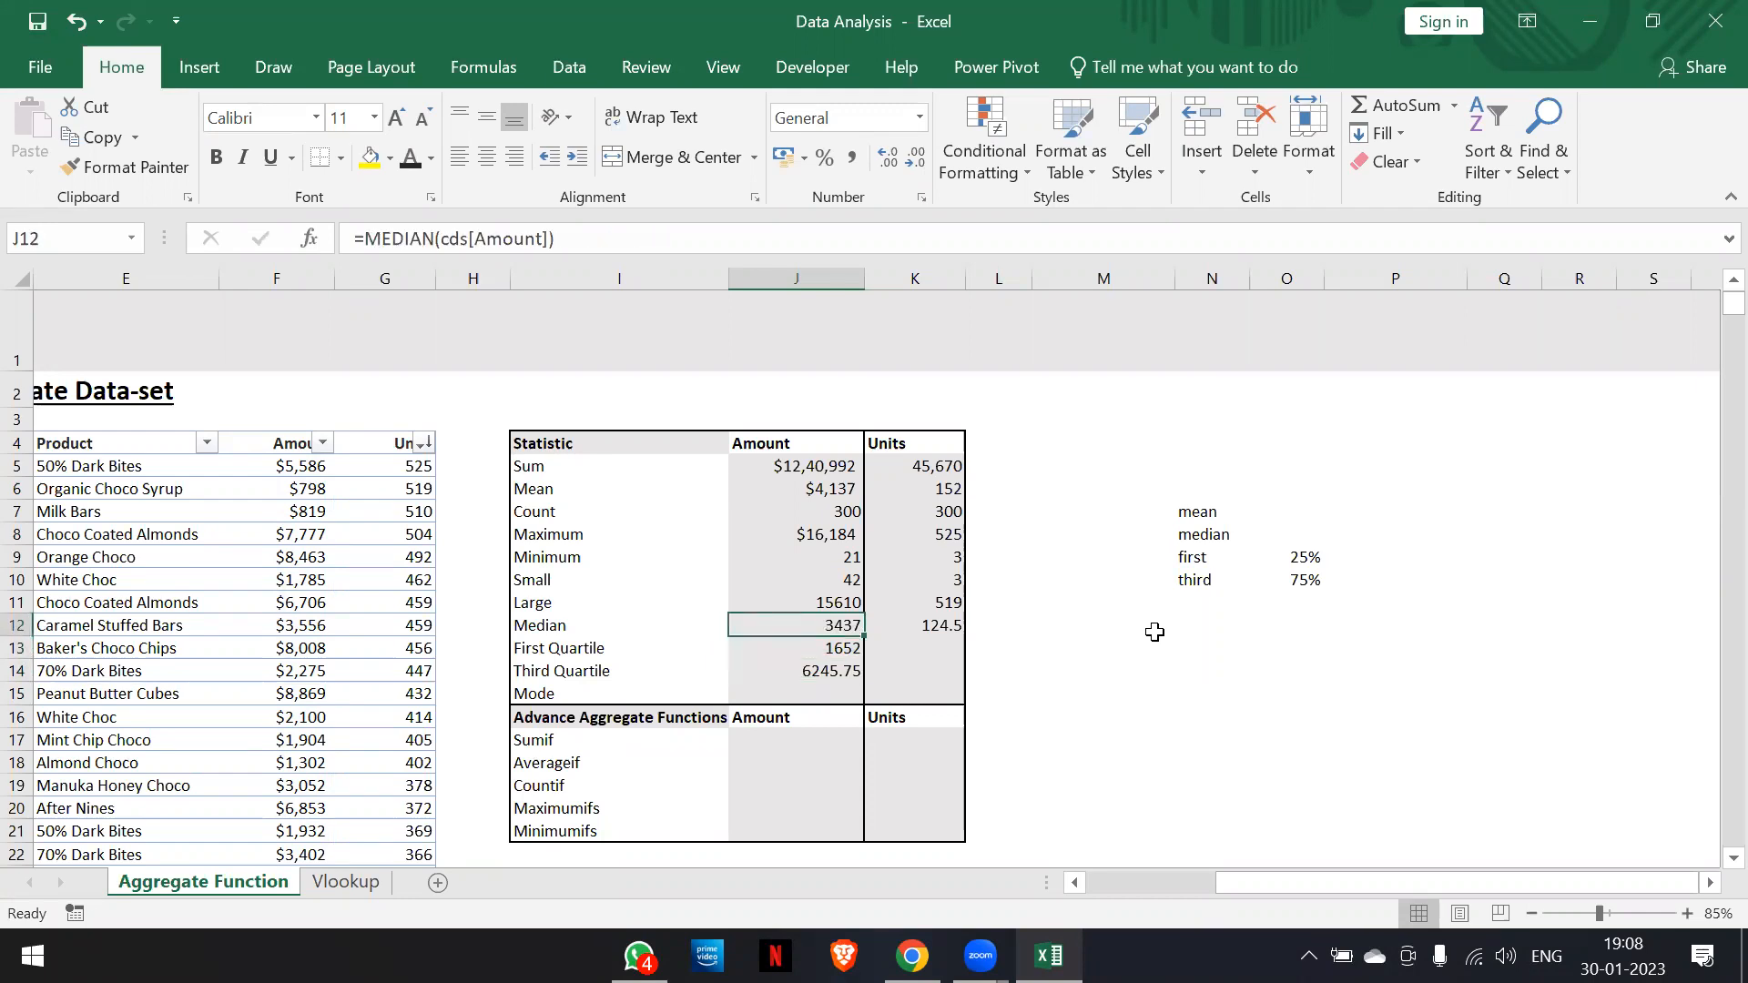
key(Down)
key(Down)
key(Down)
key(Up)
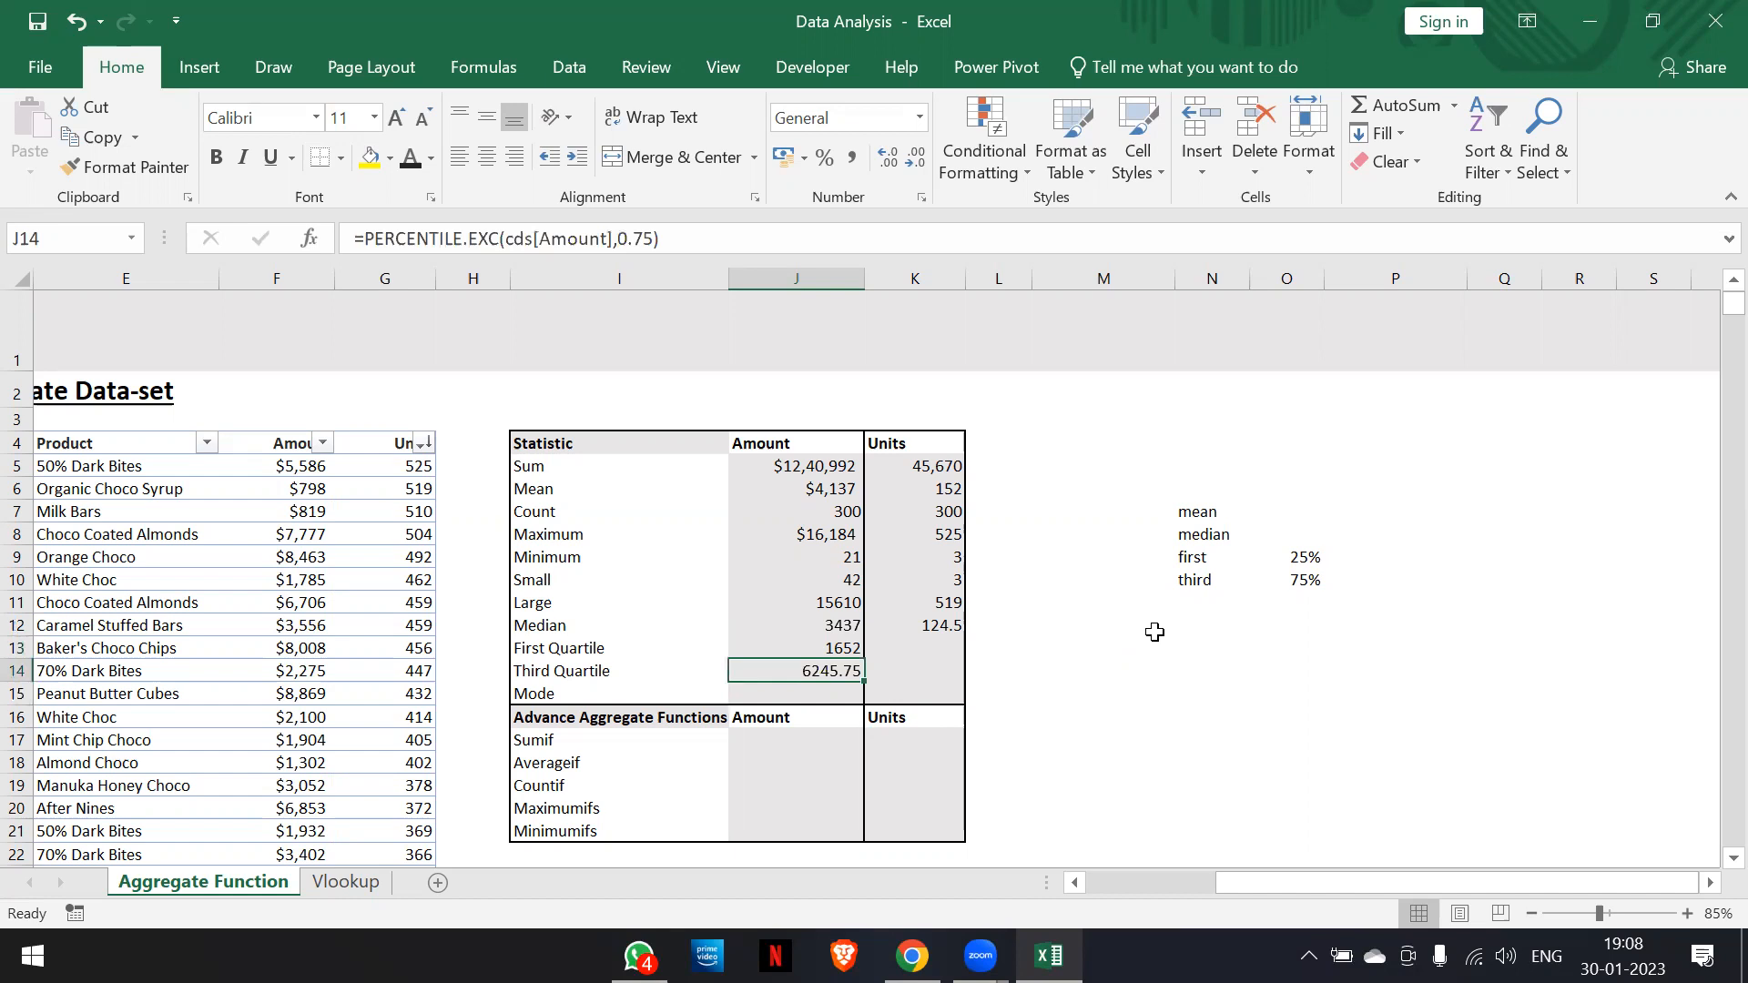
key(Down)
key(Up)
key(Right)
key(Right)
key(Right)
key(Right)
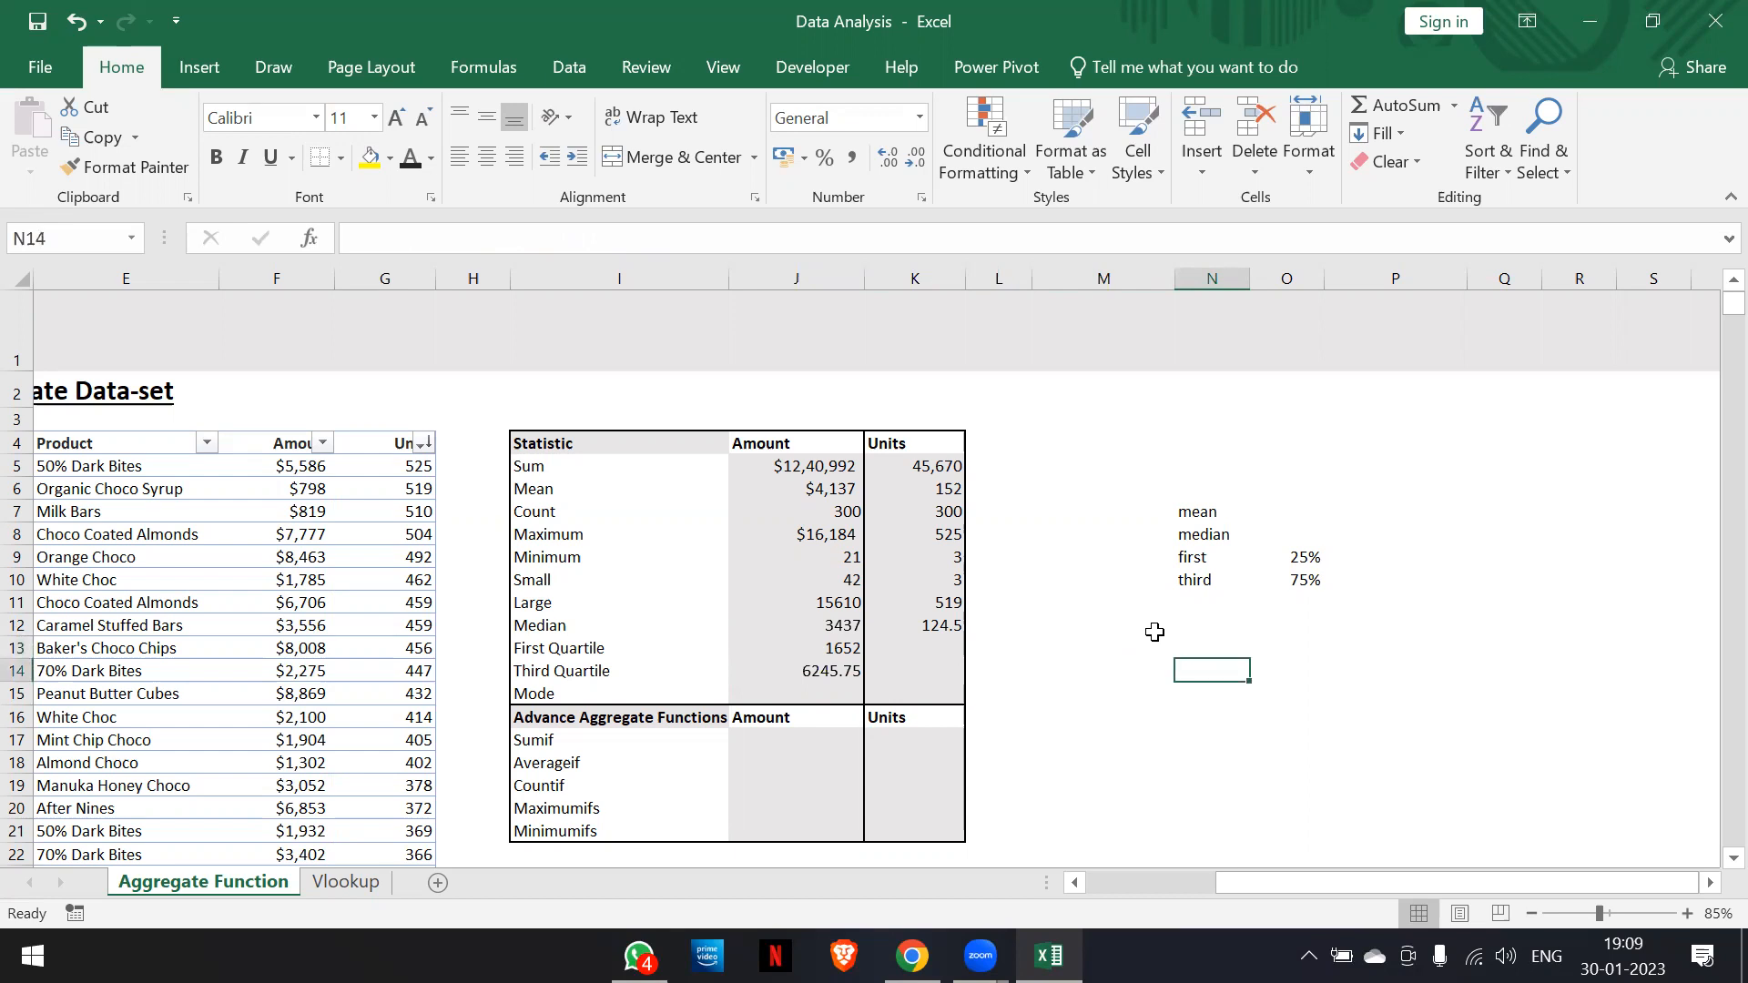
key(Left)
key(Left)
key(Left)
key(Left)
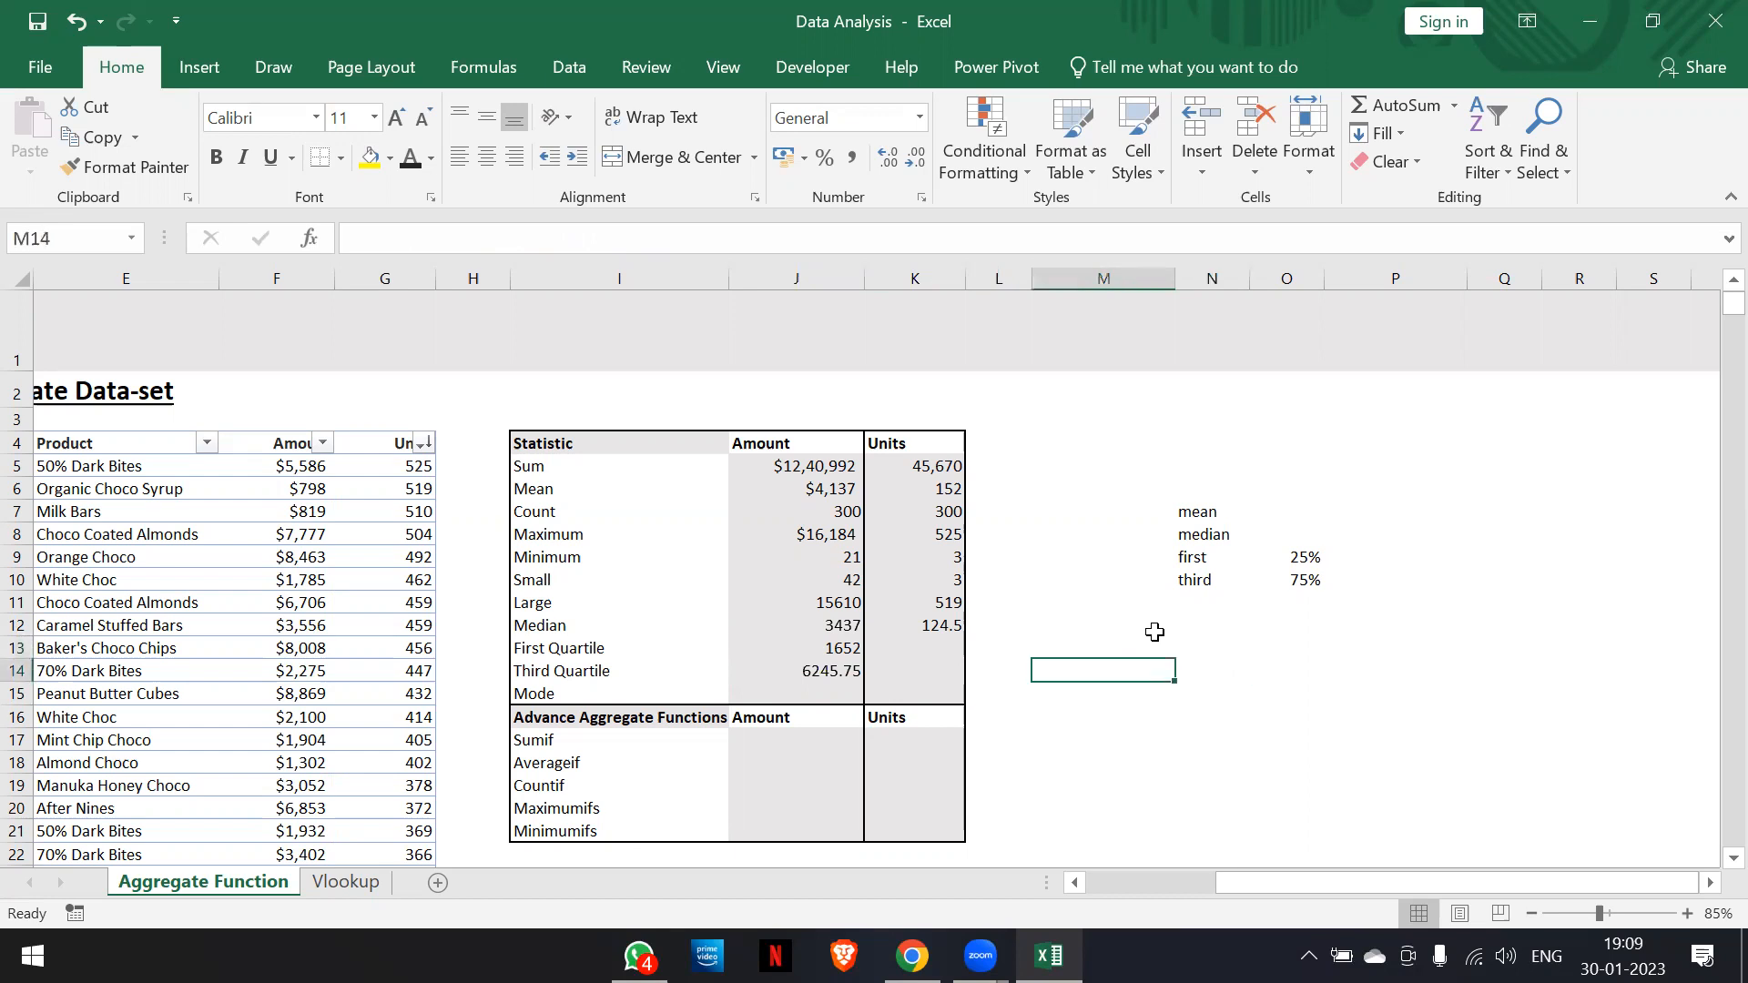
key(Up)
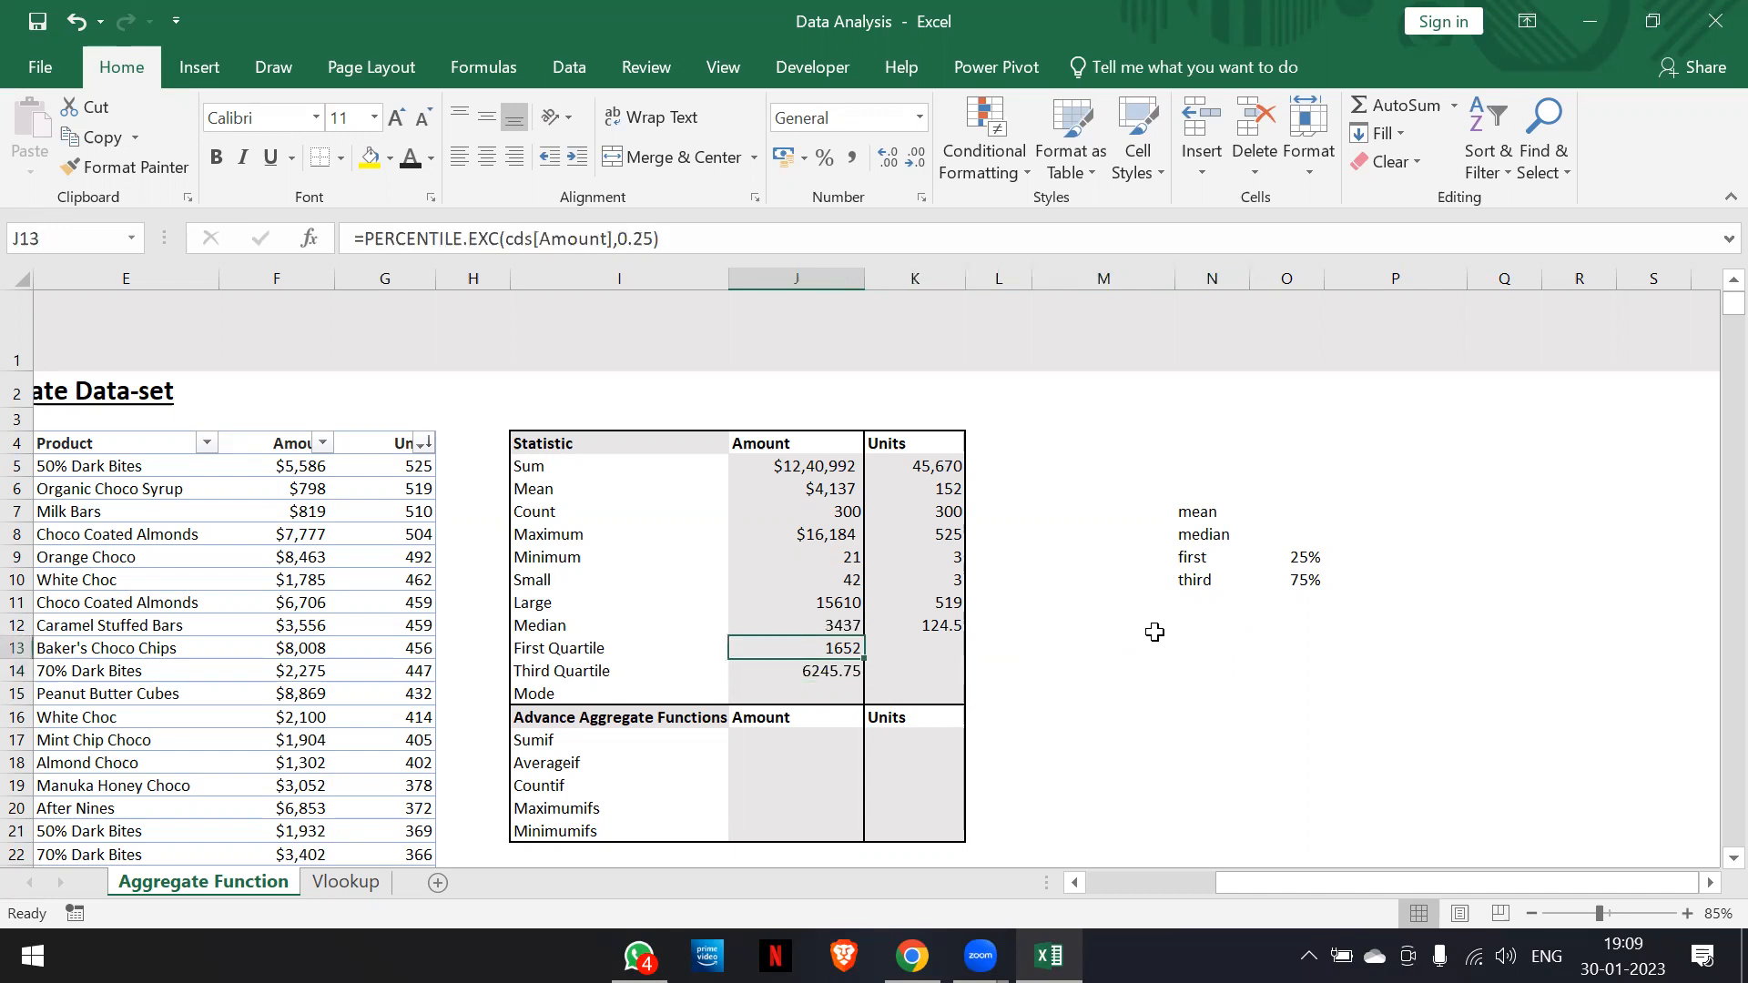
Calculate the difference between the third and first quartiles of Amount in cell N13 with =J14-J13
key(Right)
key(Right)
key(Right)
key(Right)
text(=)
key(Left)
key(Left)
key(Left)
key(Left)
key(Down)
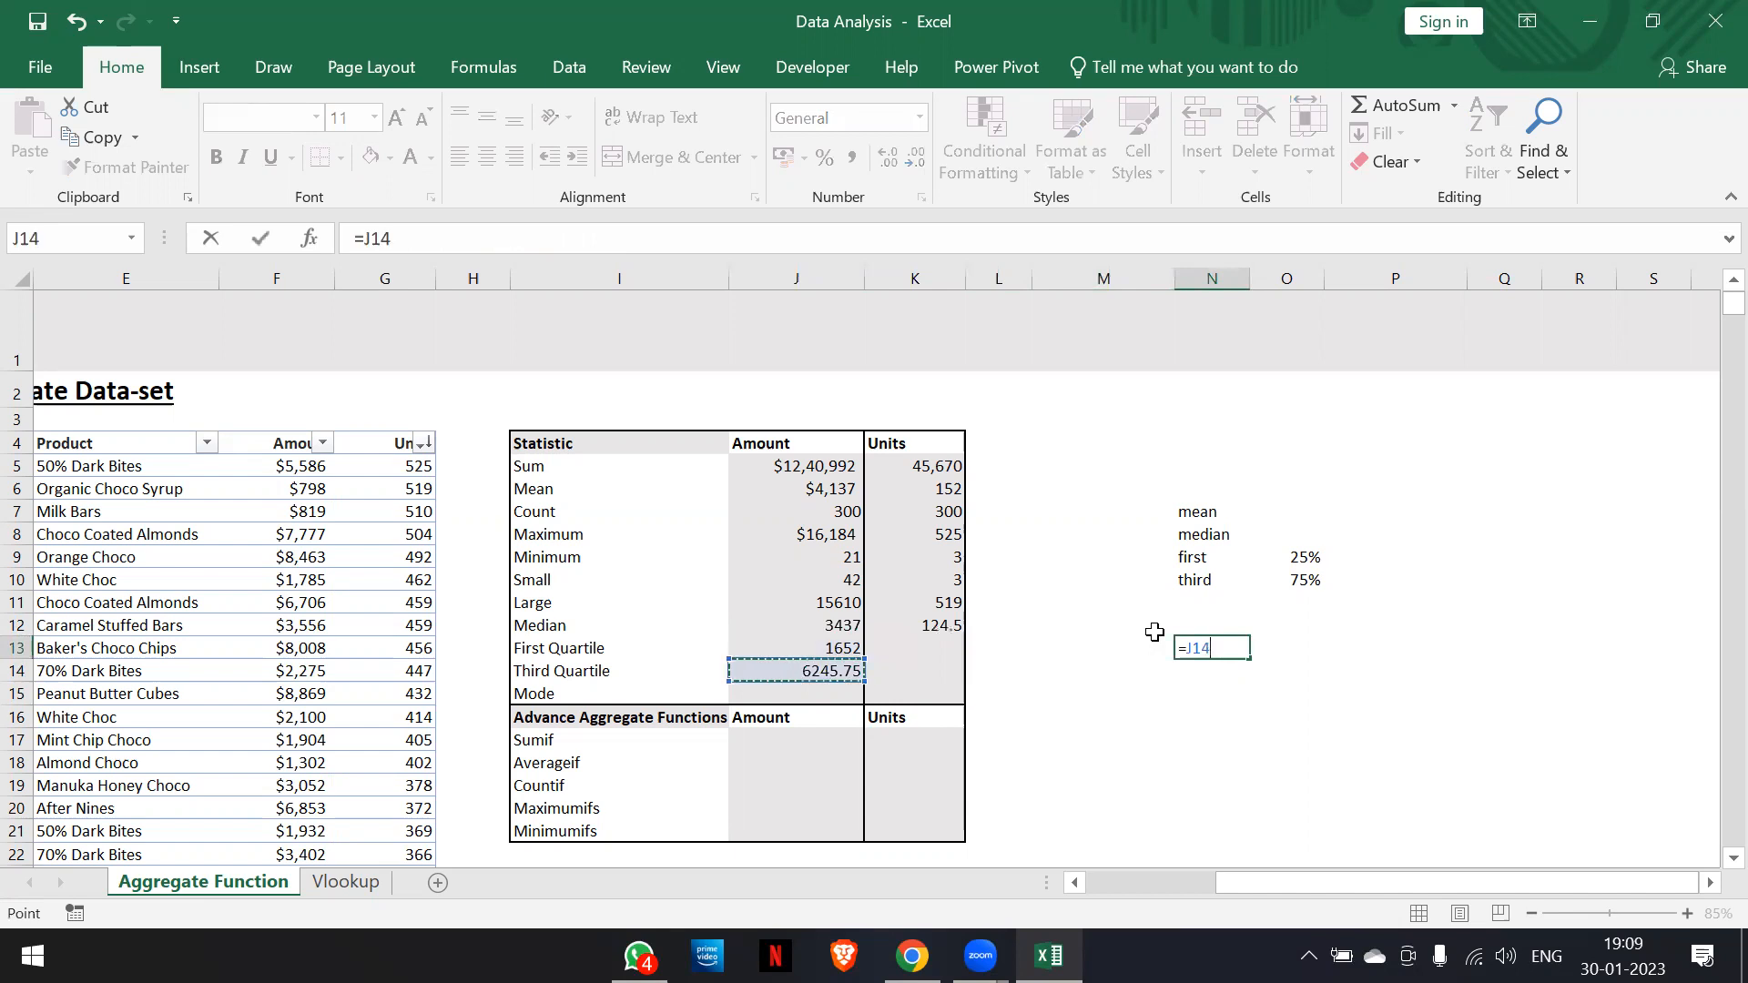
text(-)
key(Up)
key(Left)
key(Left)
key(Left)
key(Left)
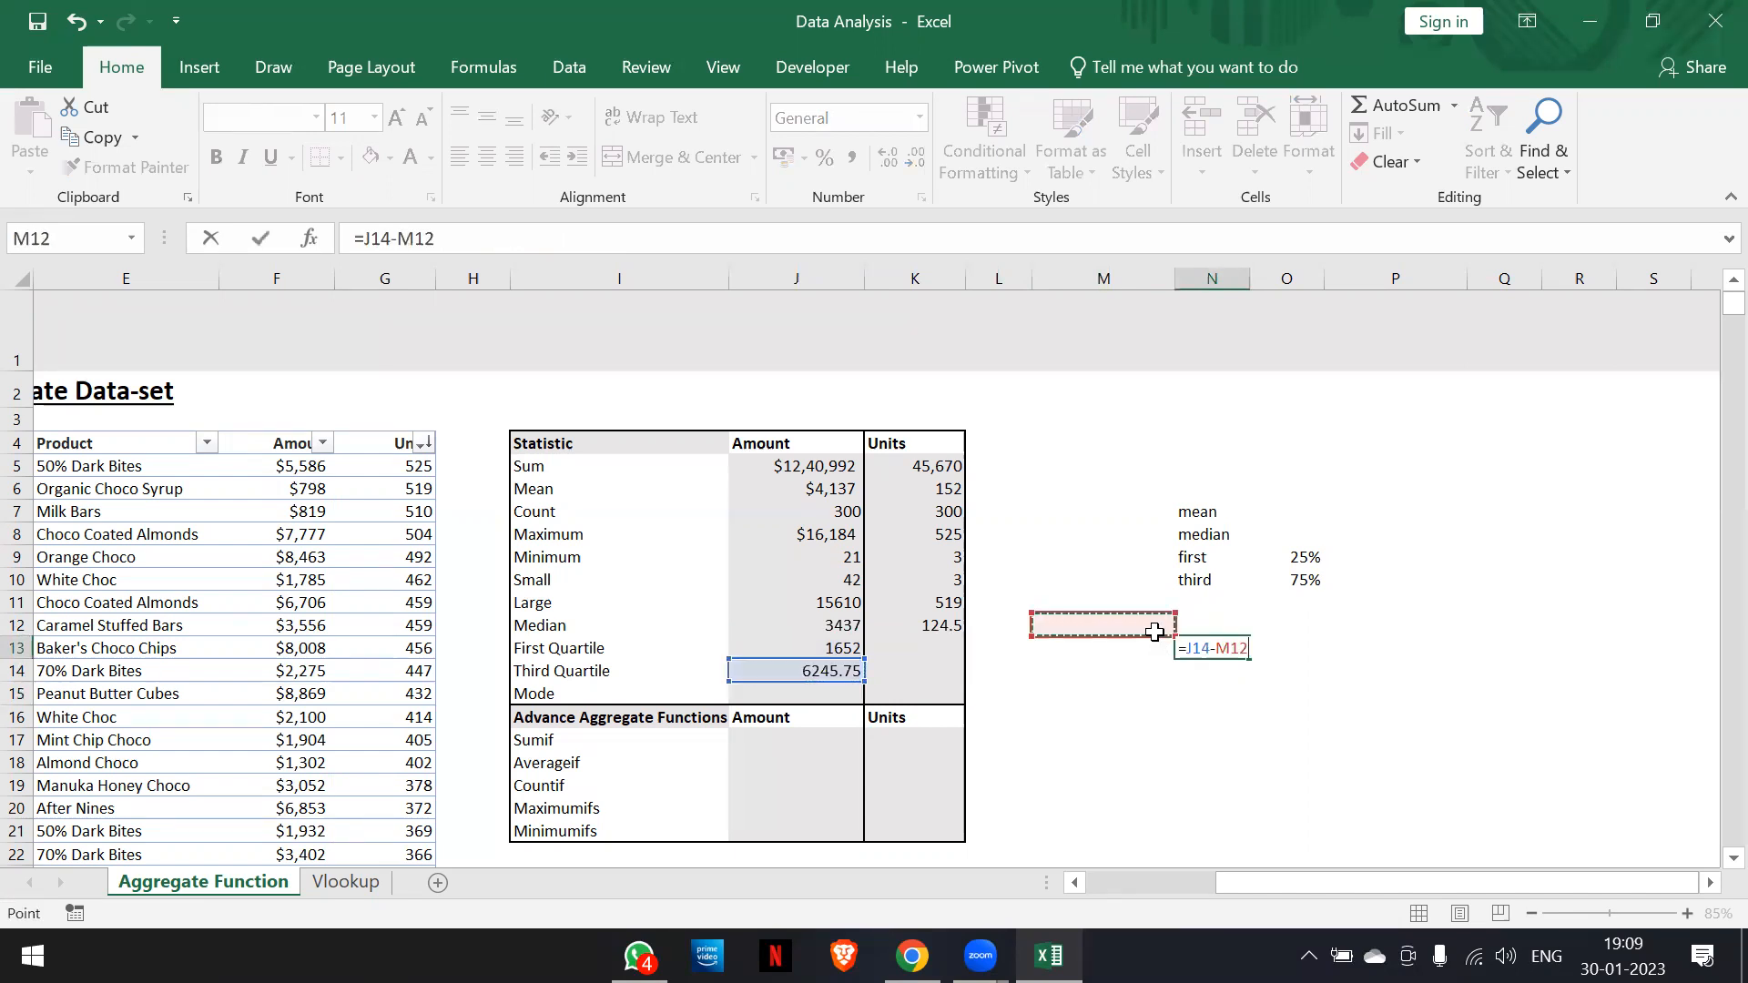
key(Return)
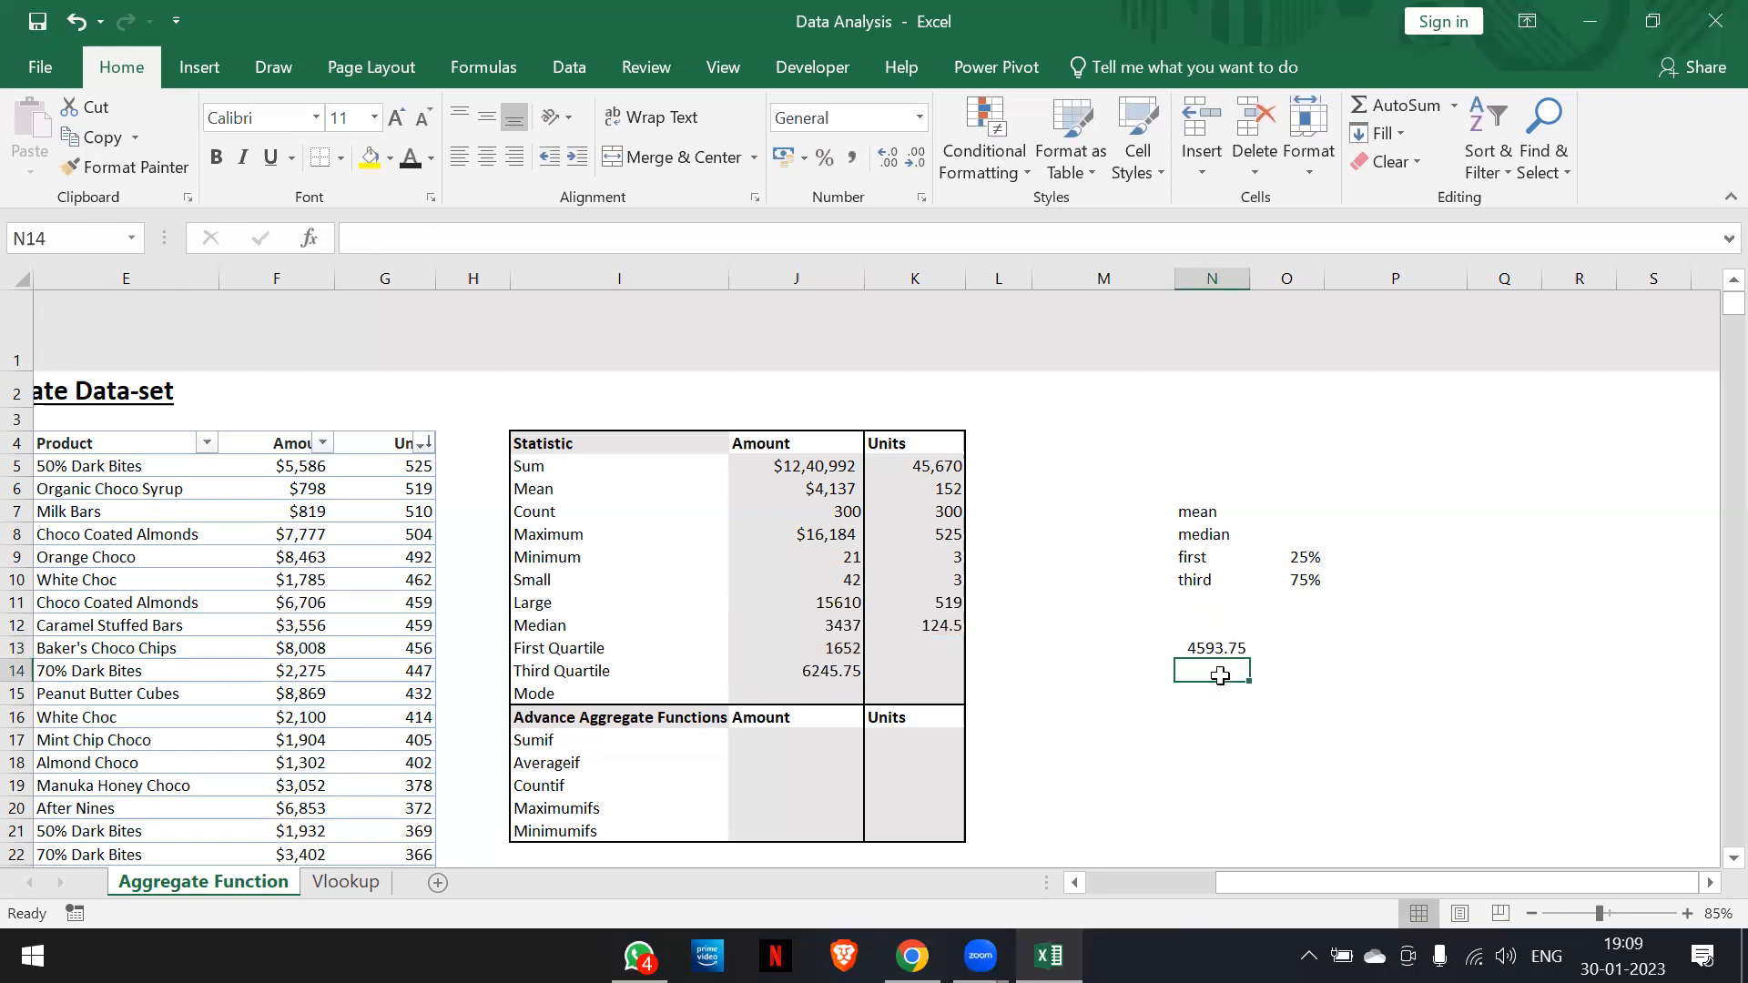
Delete the quartile difference calculation from cell N13
click(1224, 648)
key(Delete)
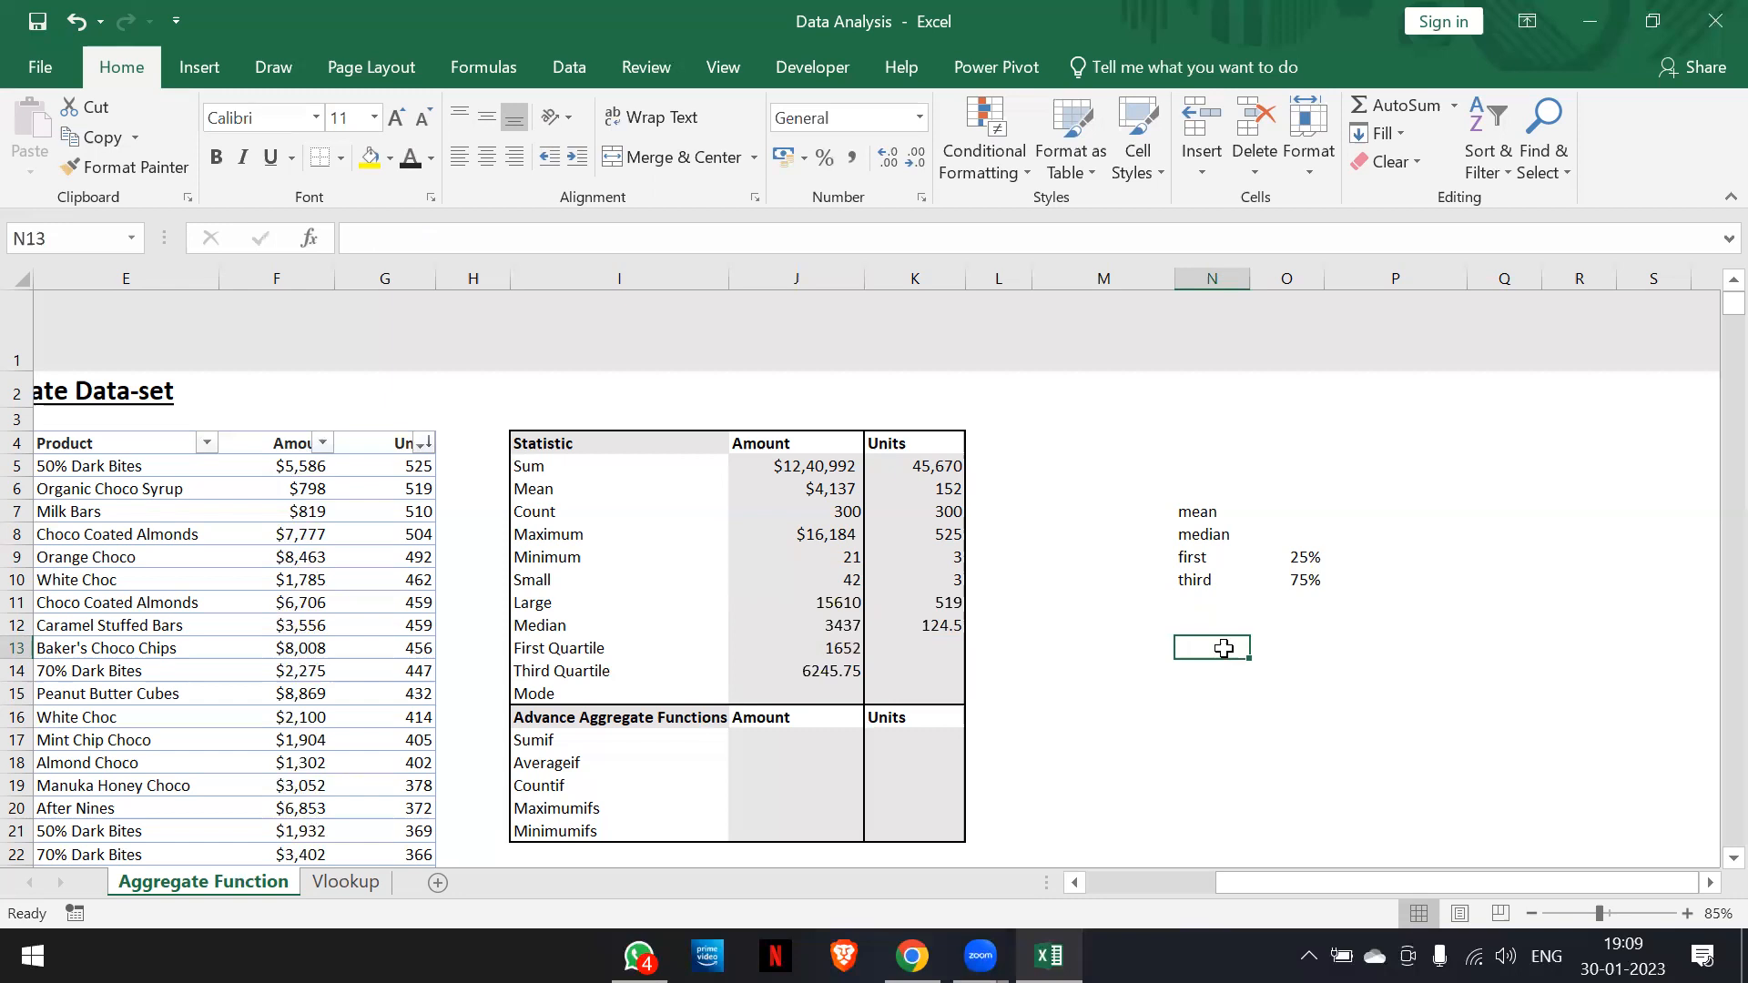
Clear the temporary mean, median and quartile notes with their percentages from cells N7:O10
key(Up)
key(Up)
key(Up)
key(Up)
key(Up)
key(Up)
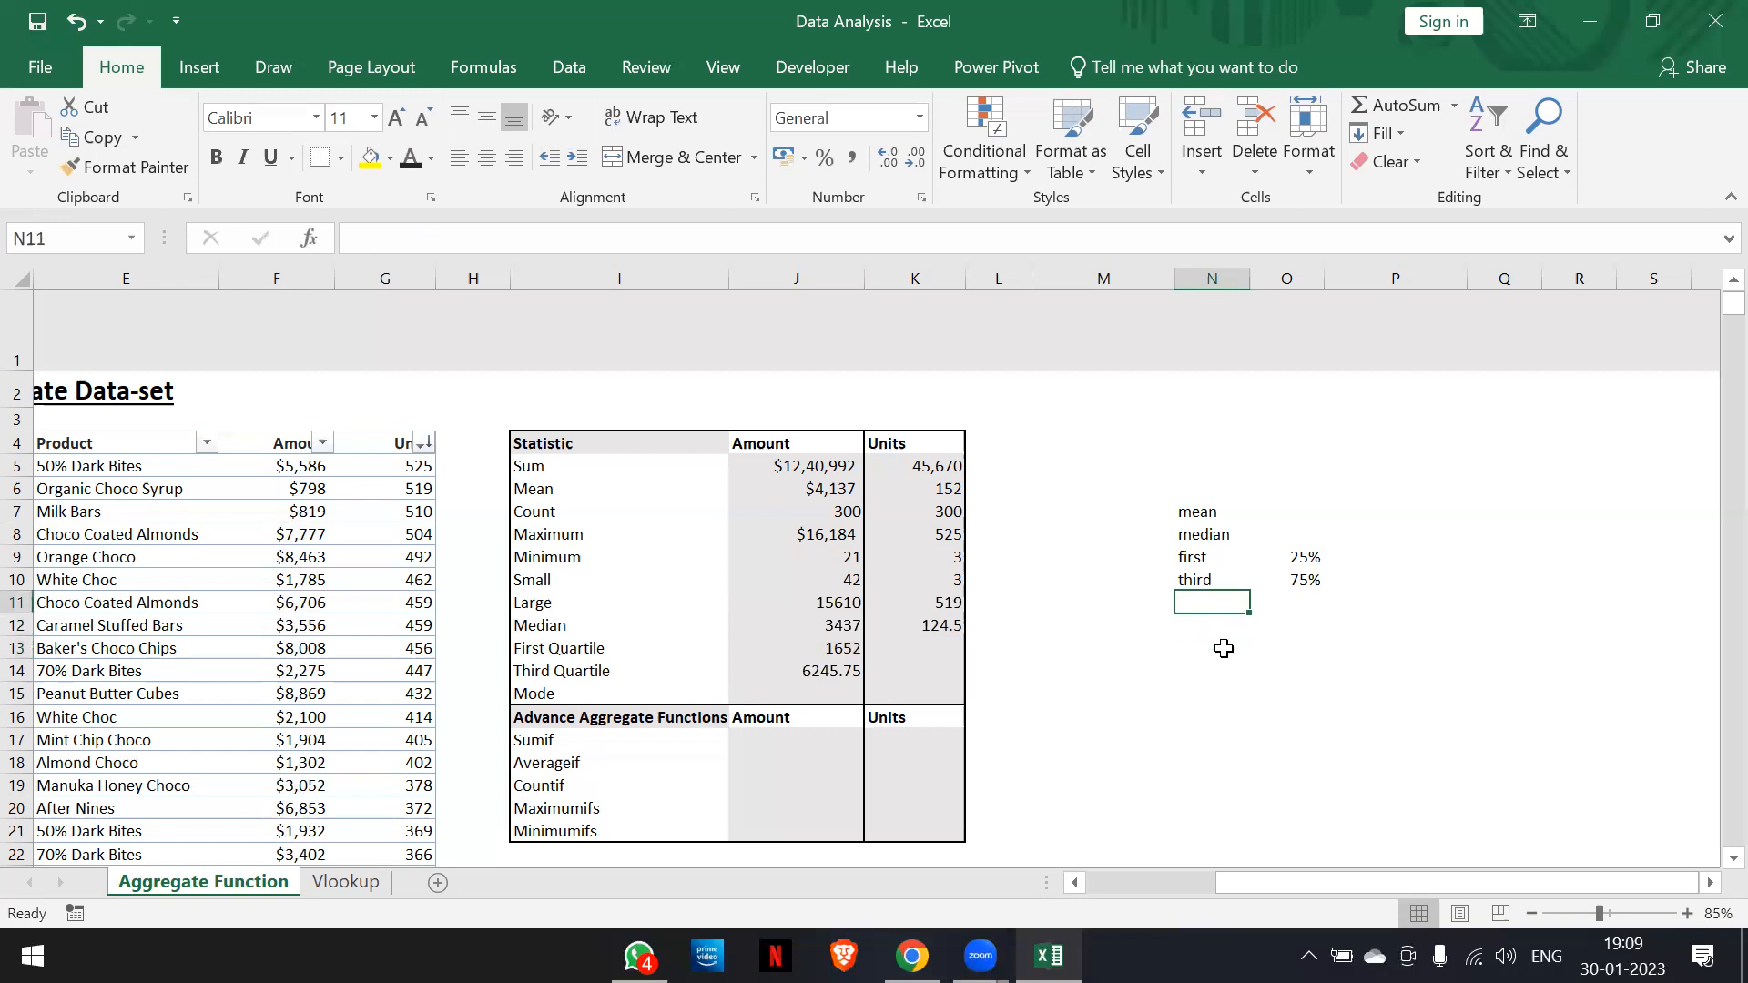
key(ctrl+shift+Down)
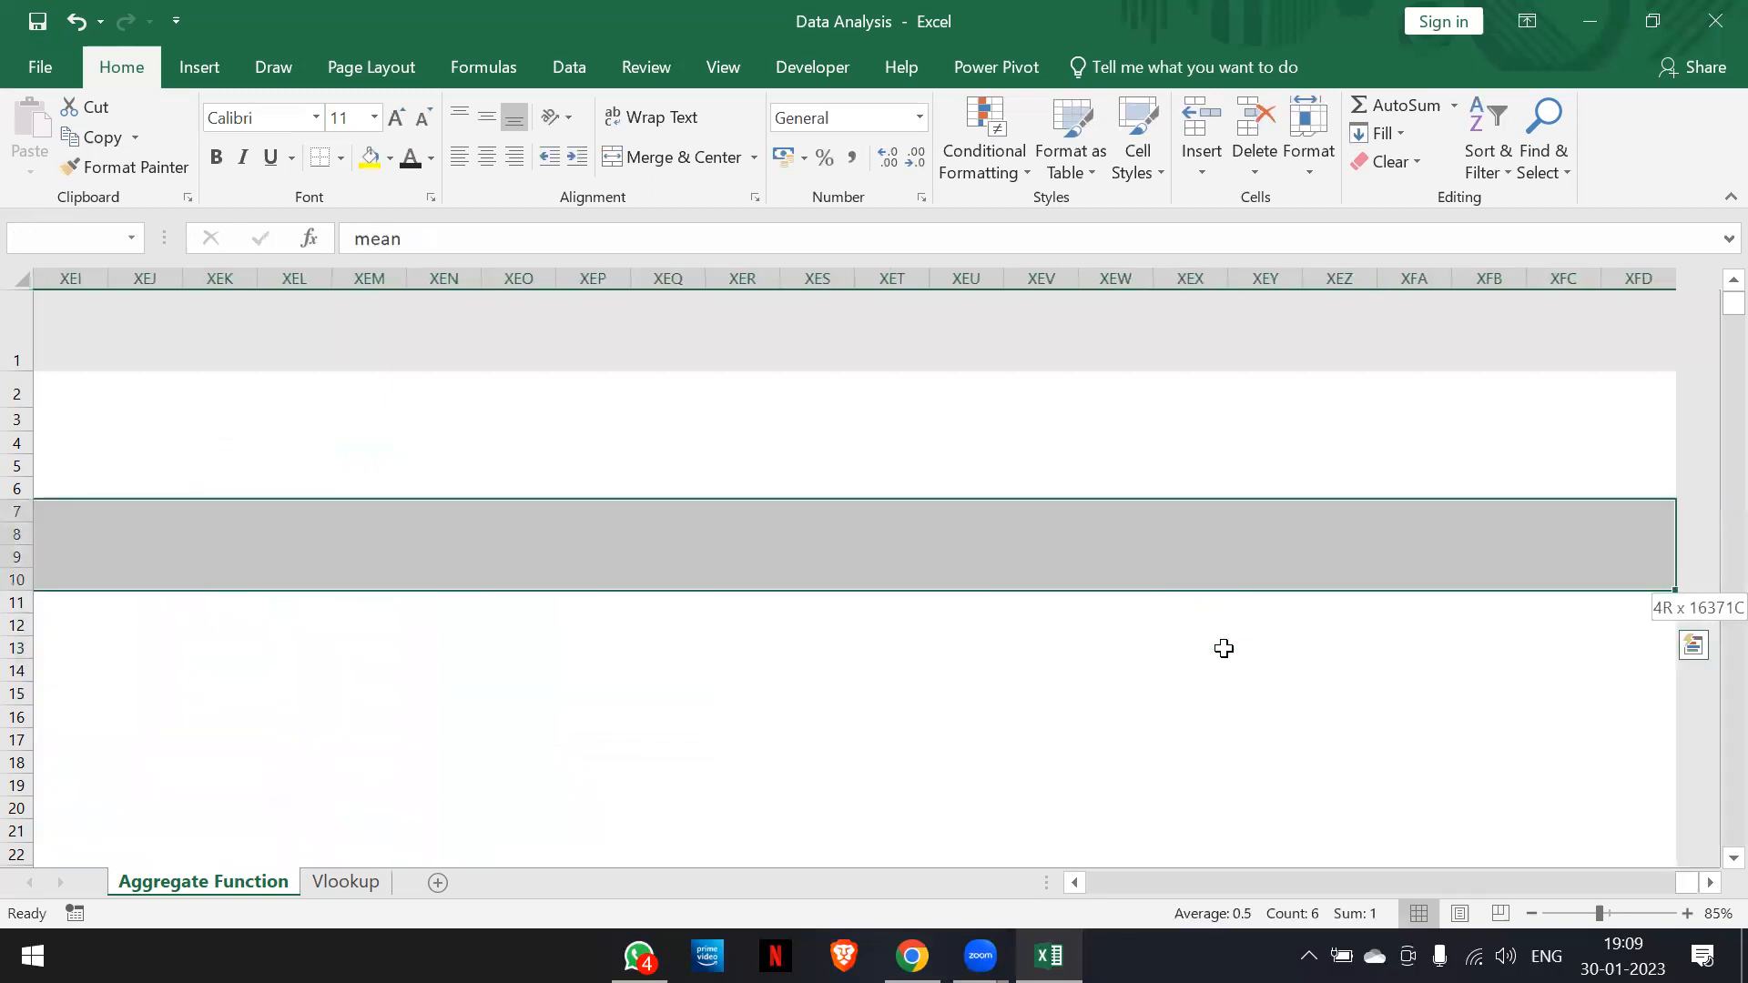
key(Left)
key(Right)
key(shift+Right)
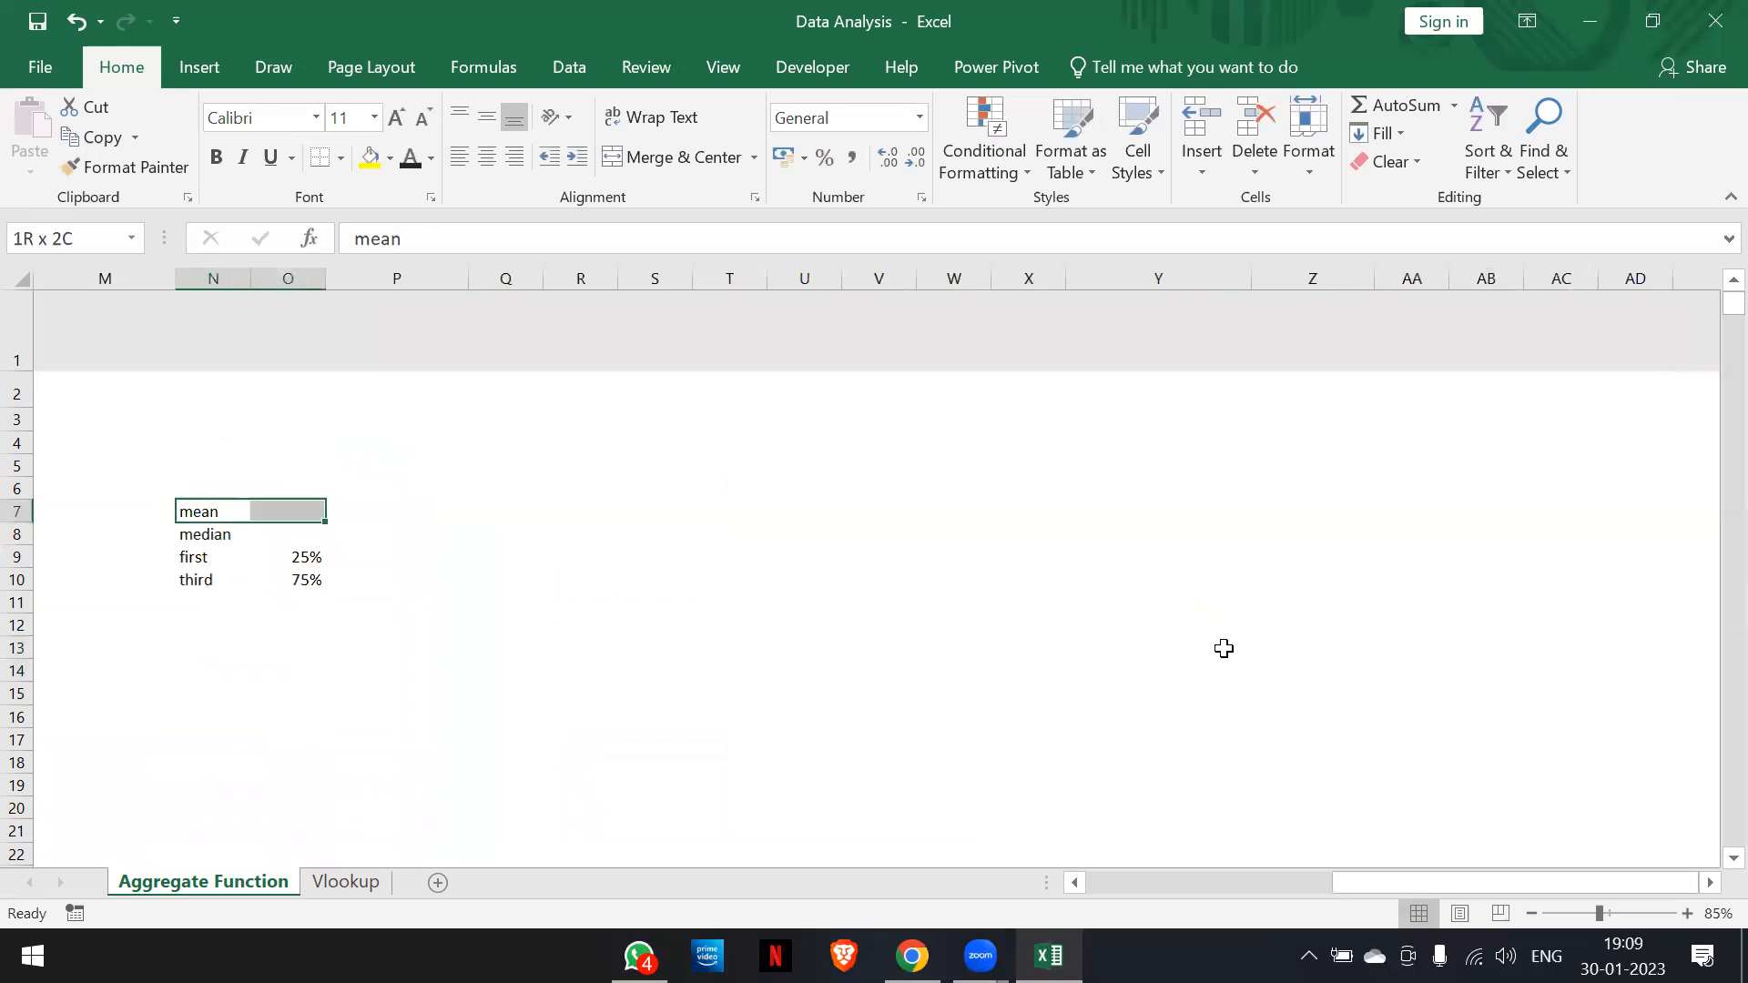
key(shift+Down)
key(shift+Down)
key(shift+Down)
key(Delete)
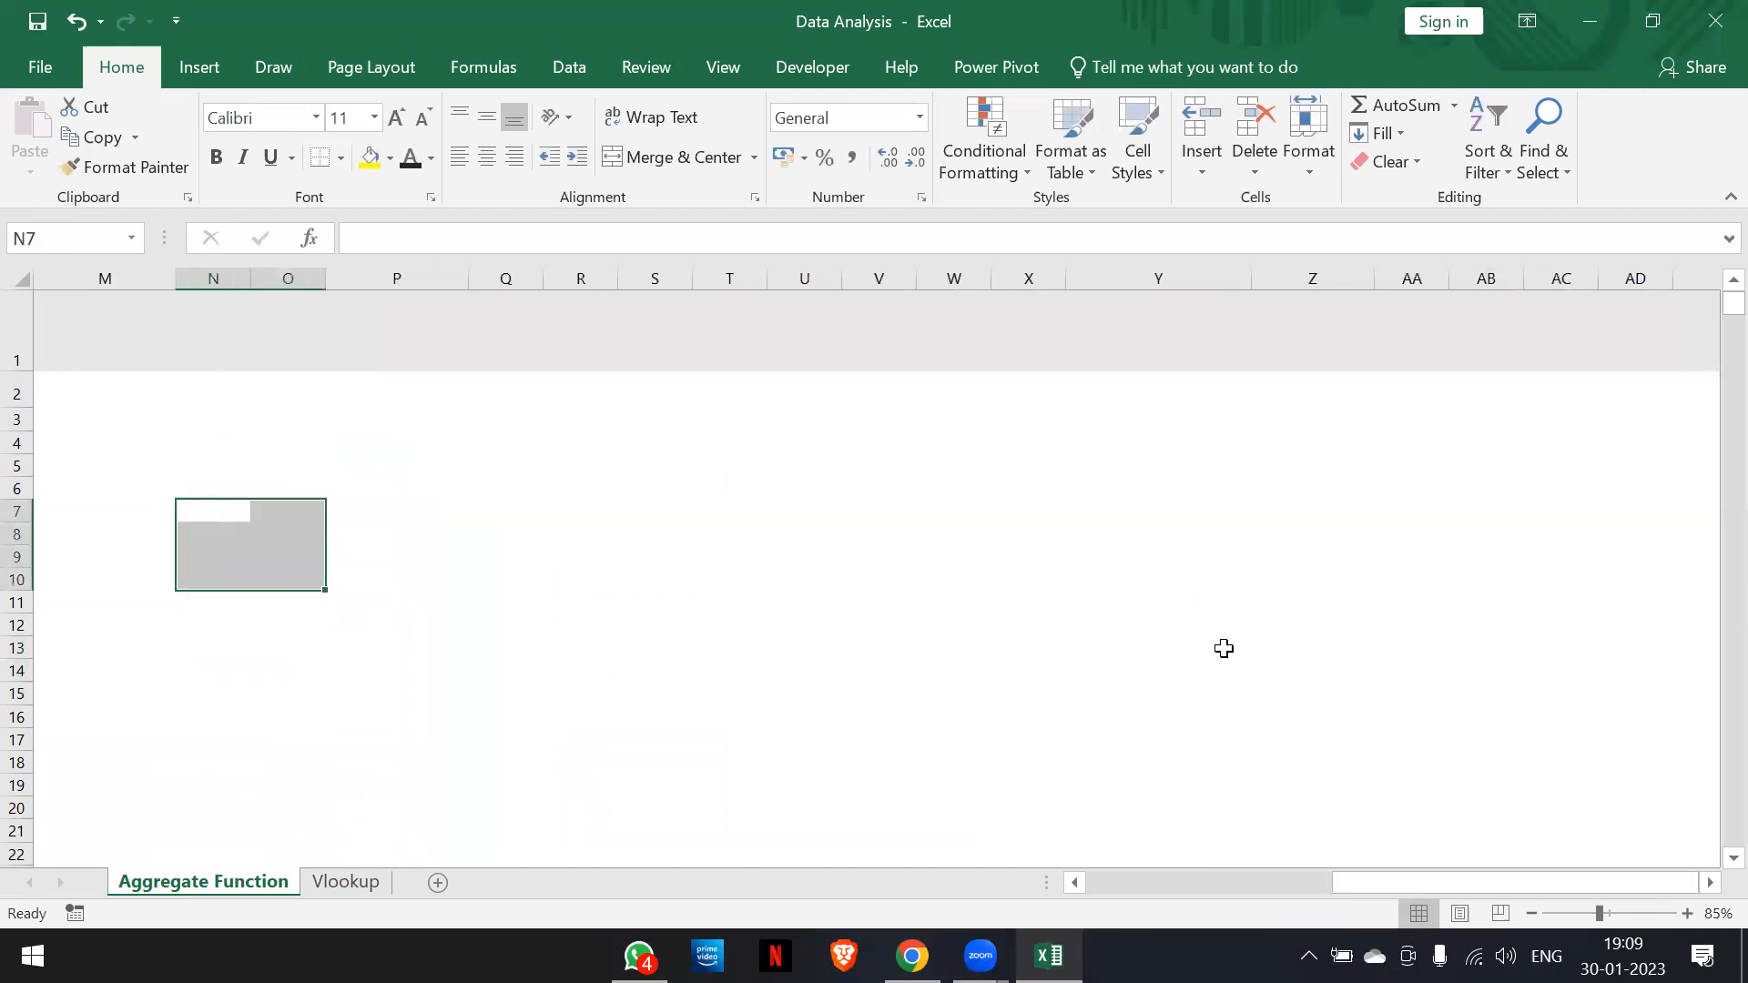
Calculate the first quartile of Units in cell K13 with =PERCENTILE.EXC(cds[Units],0.25)
scroll(1224, 649, left, 10)
click(1246, 641)
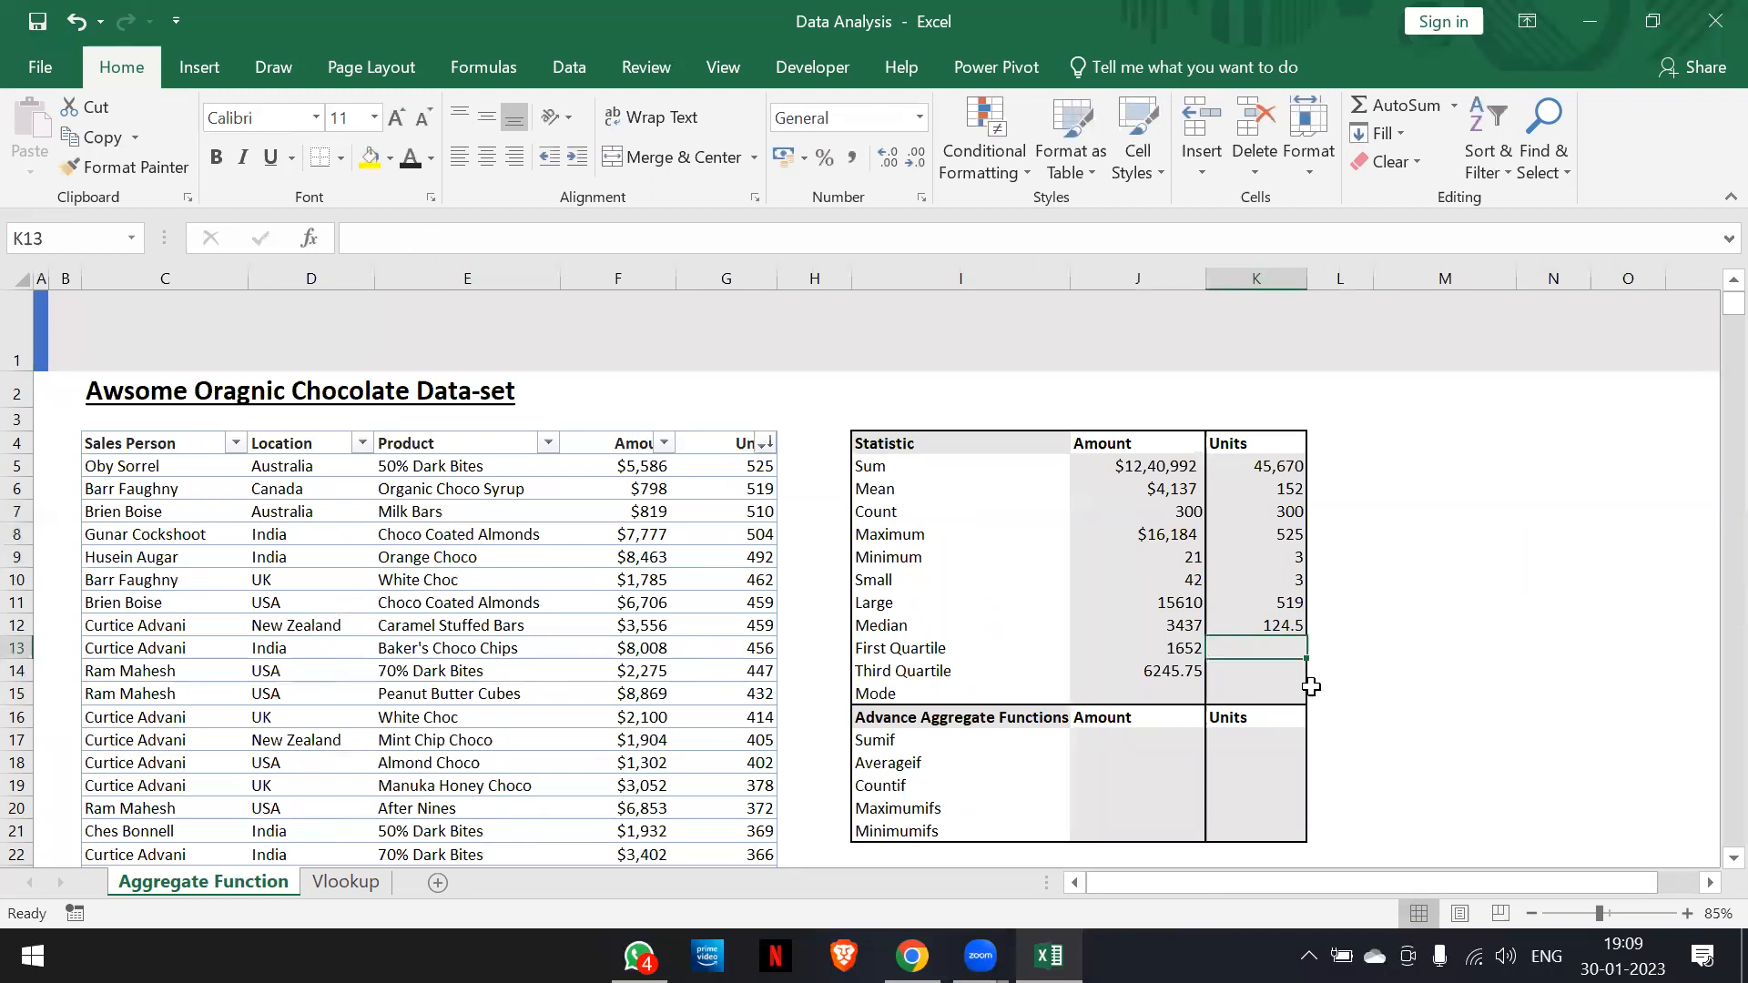
text(=)
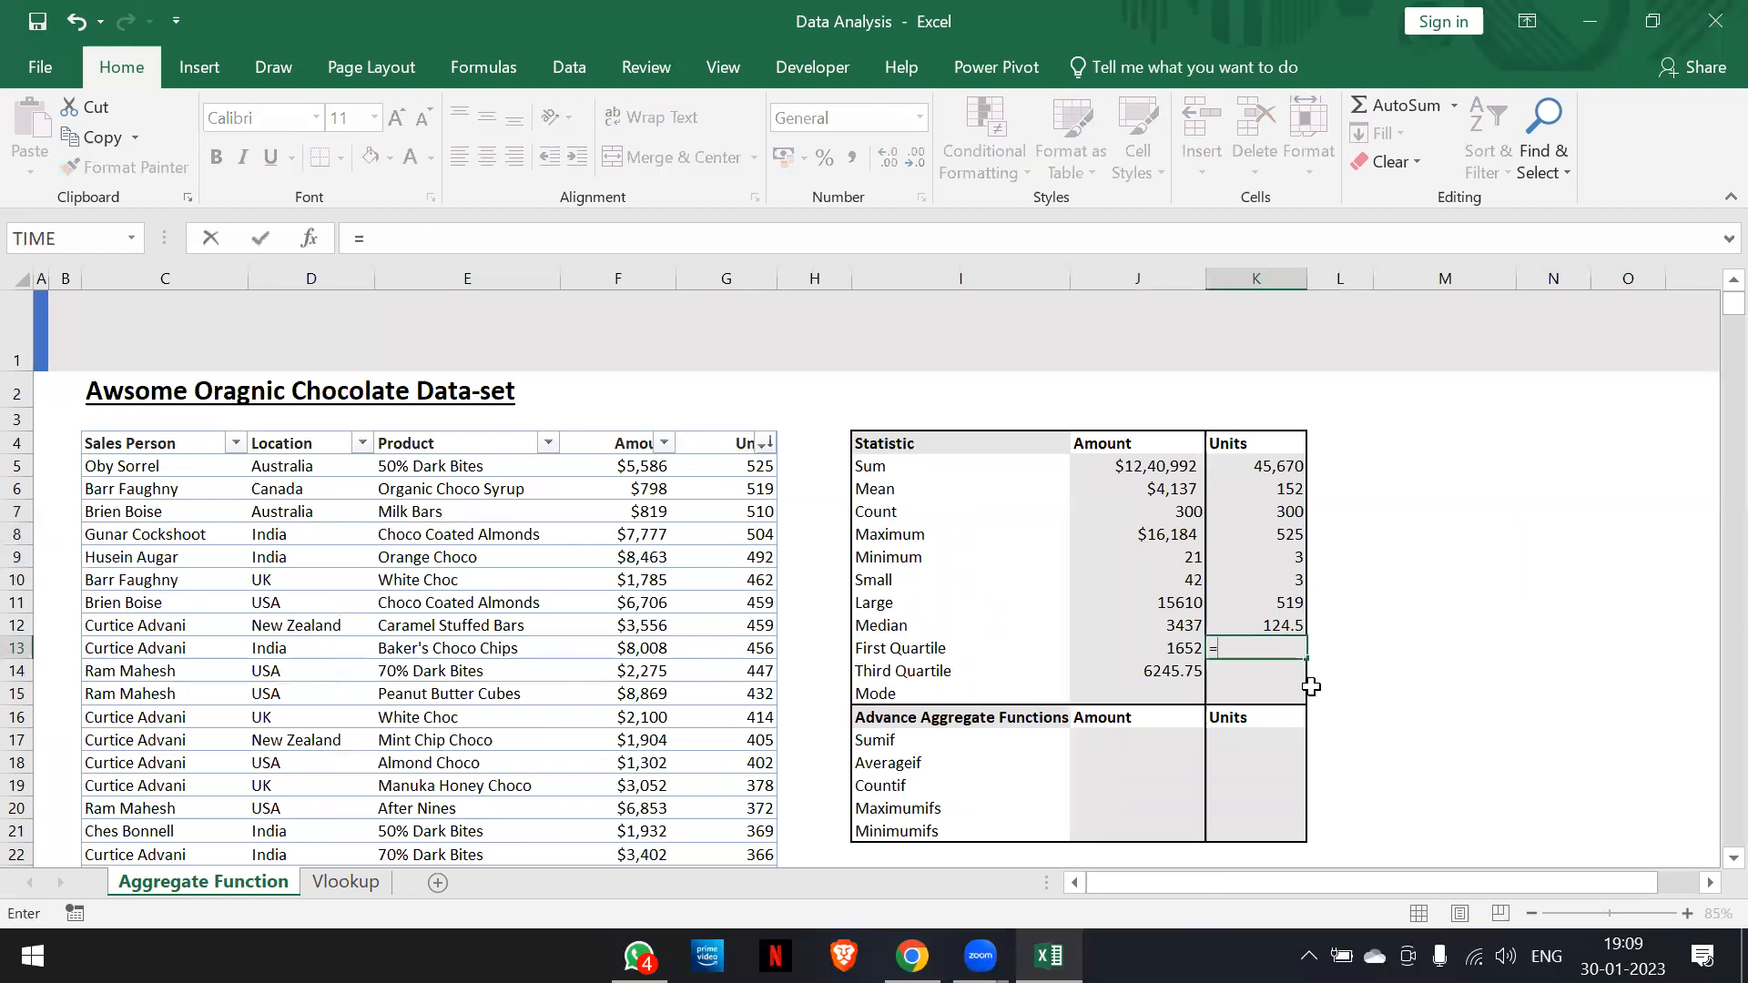
text(per)
key(Tab)
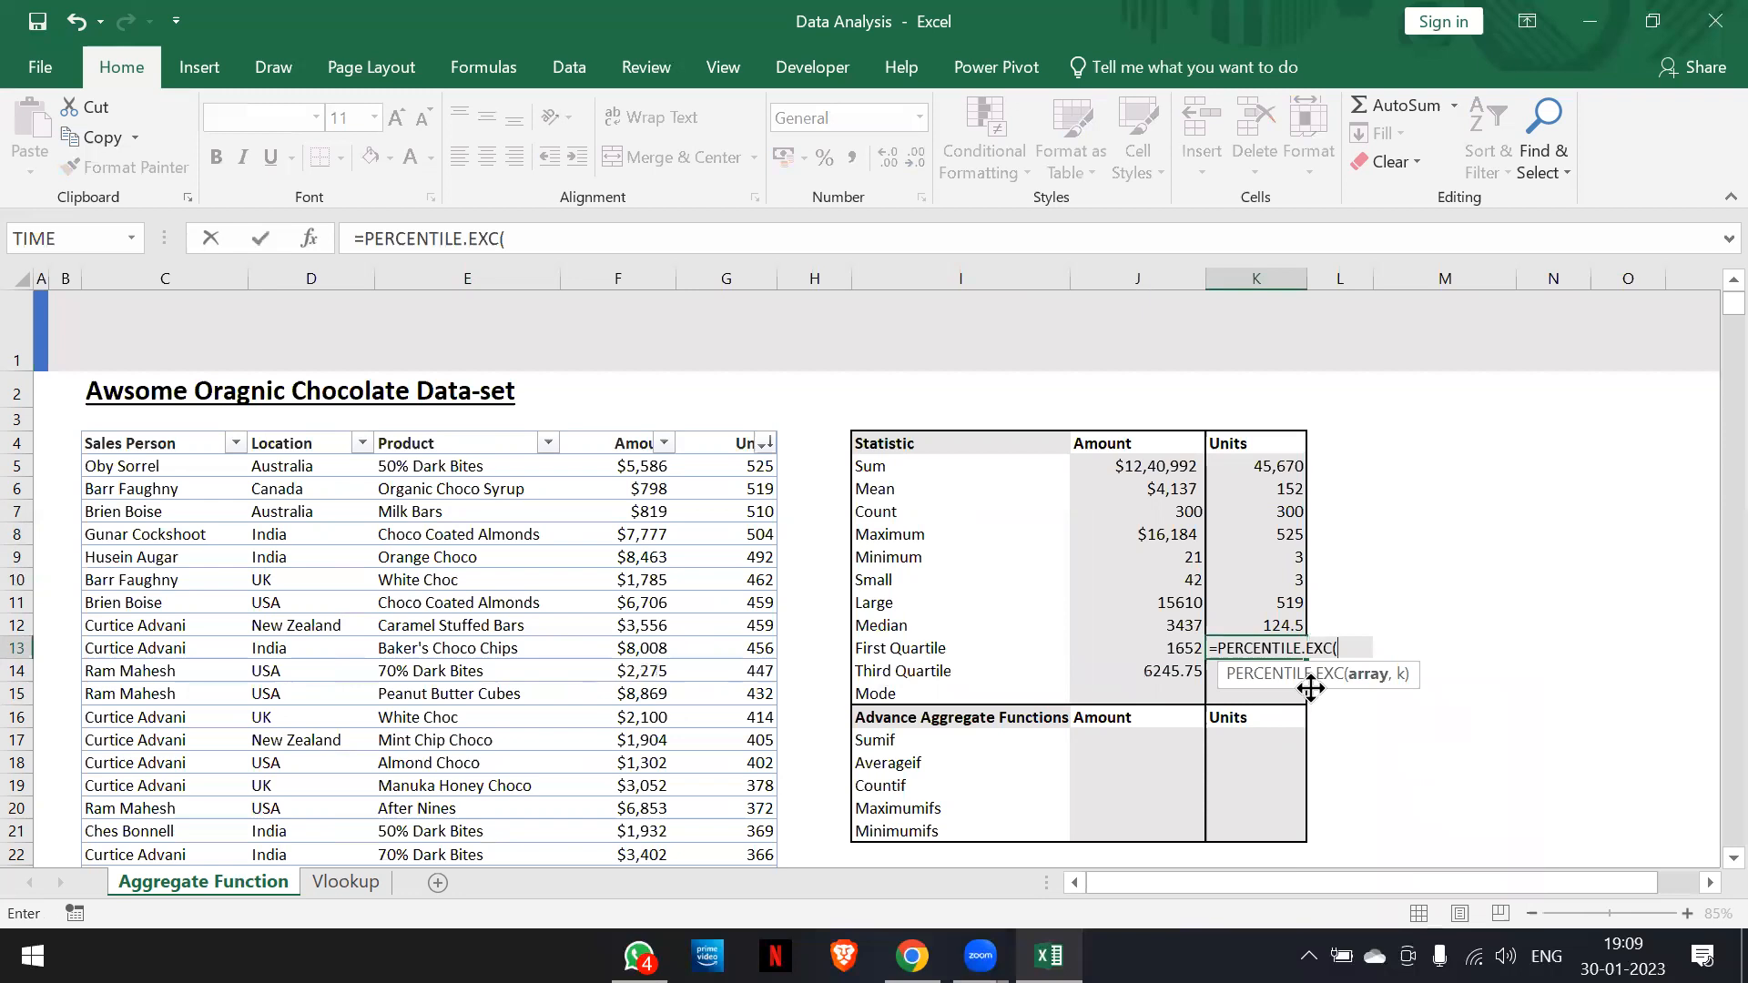
text(cds[)
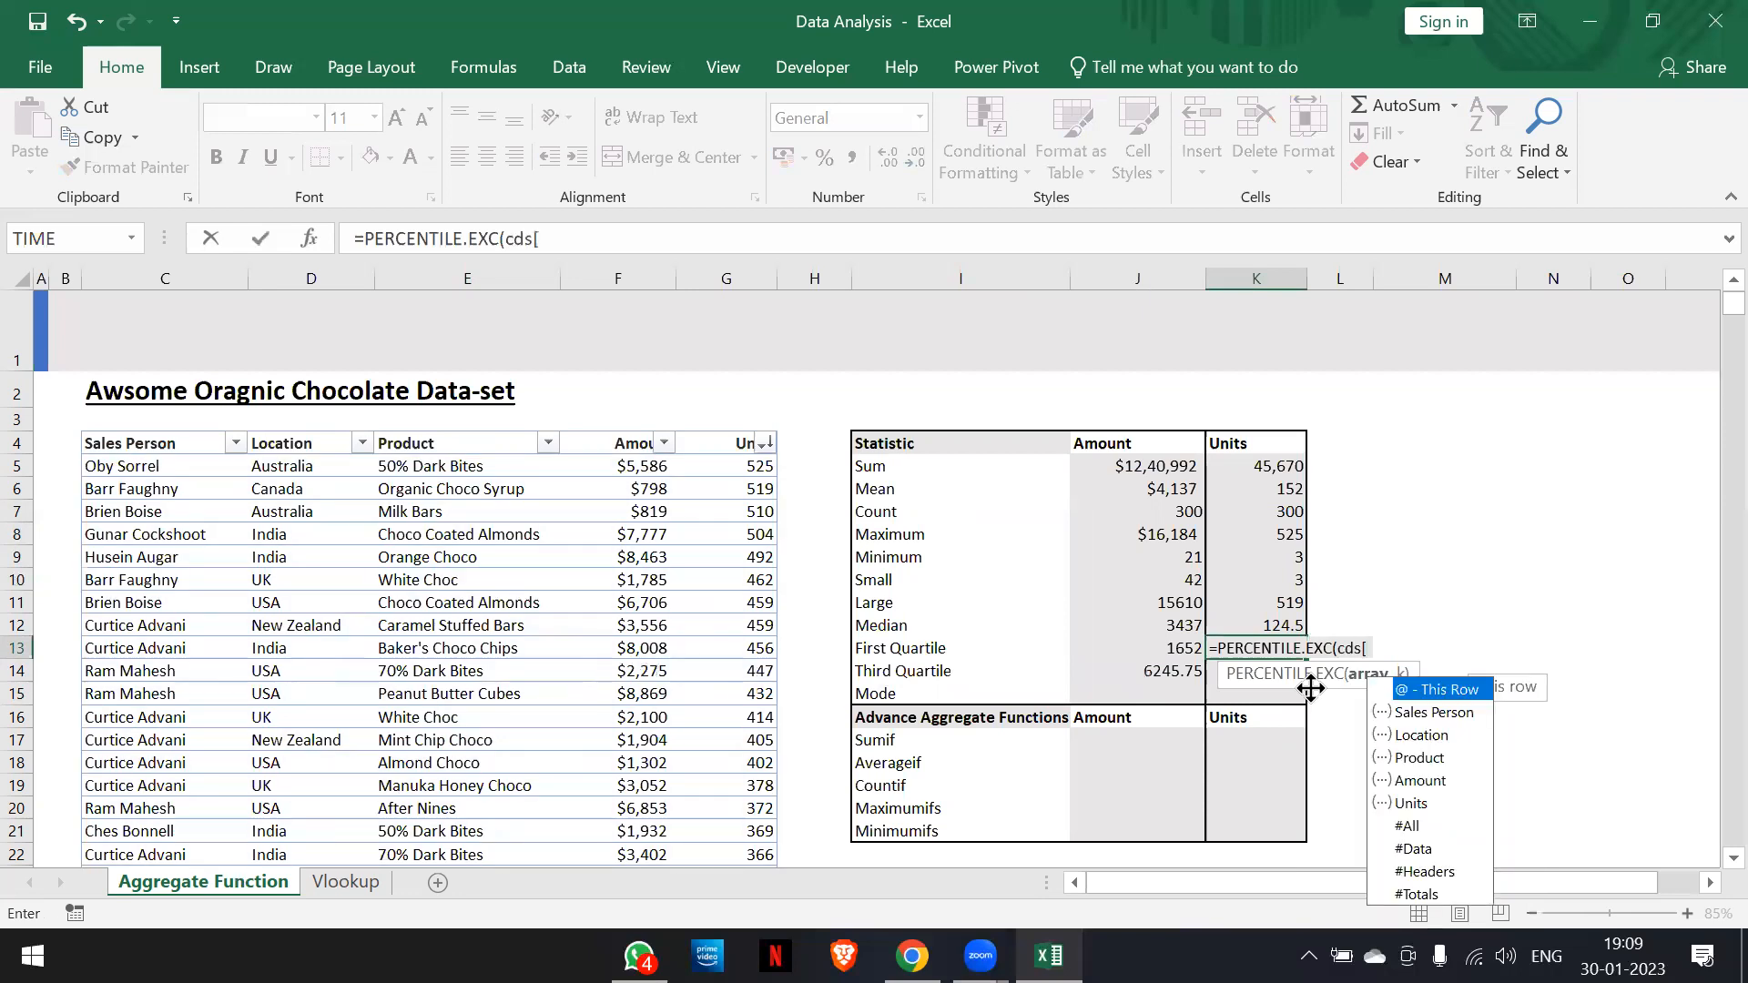
text(Units])
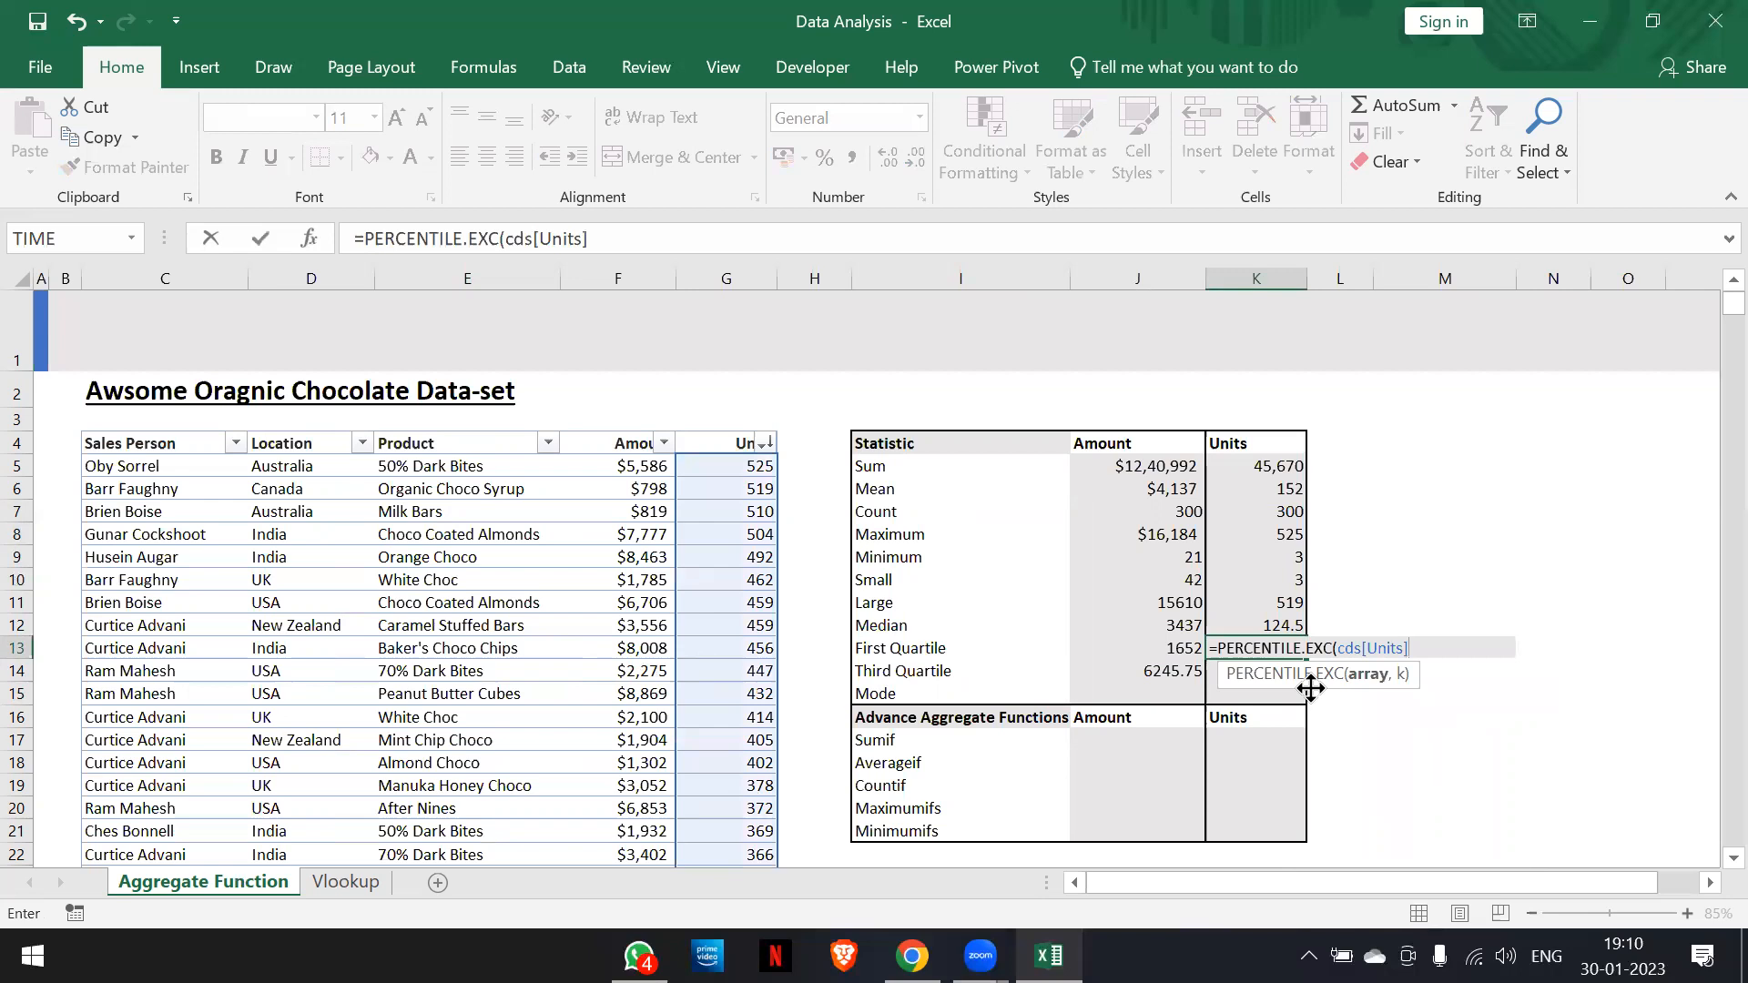
text(,0.25))
key(Return)
key(Up)
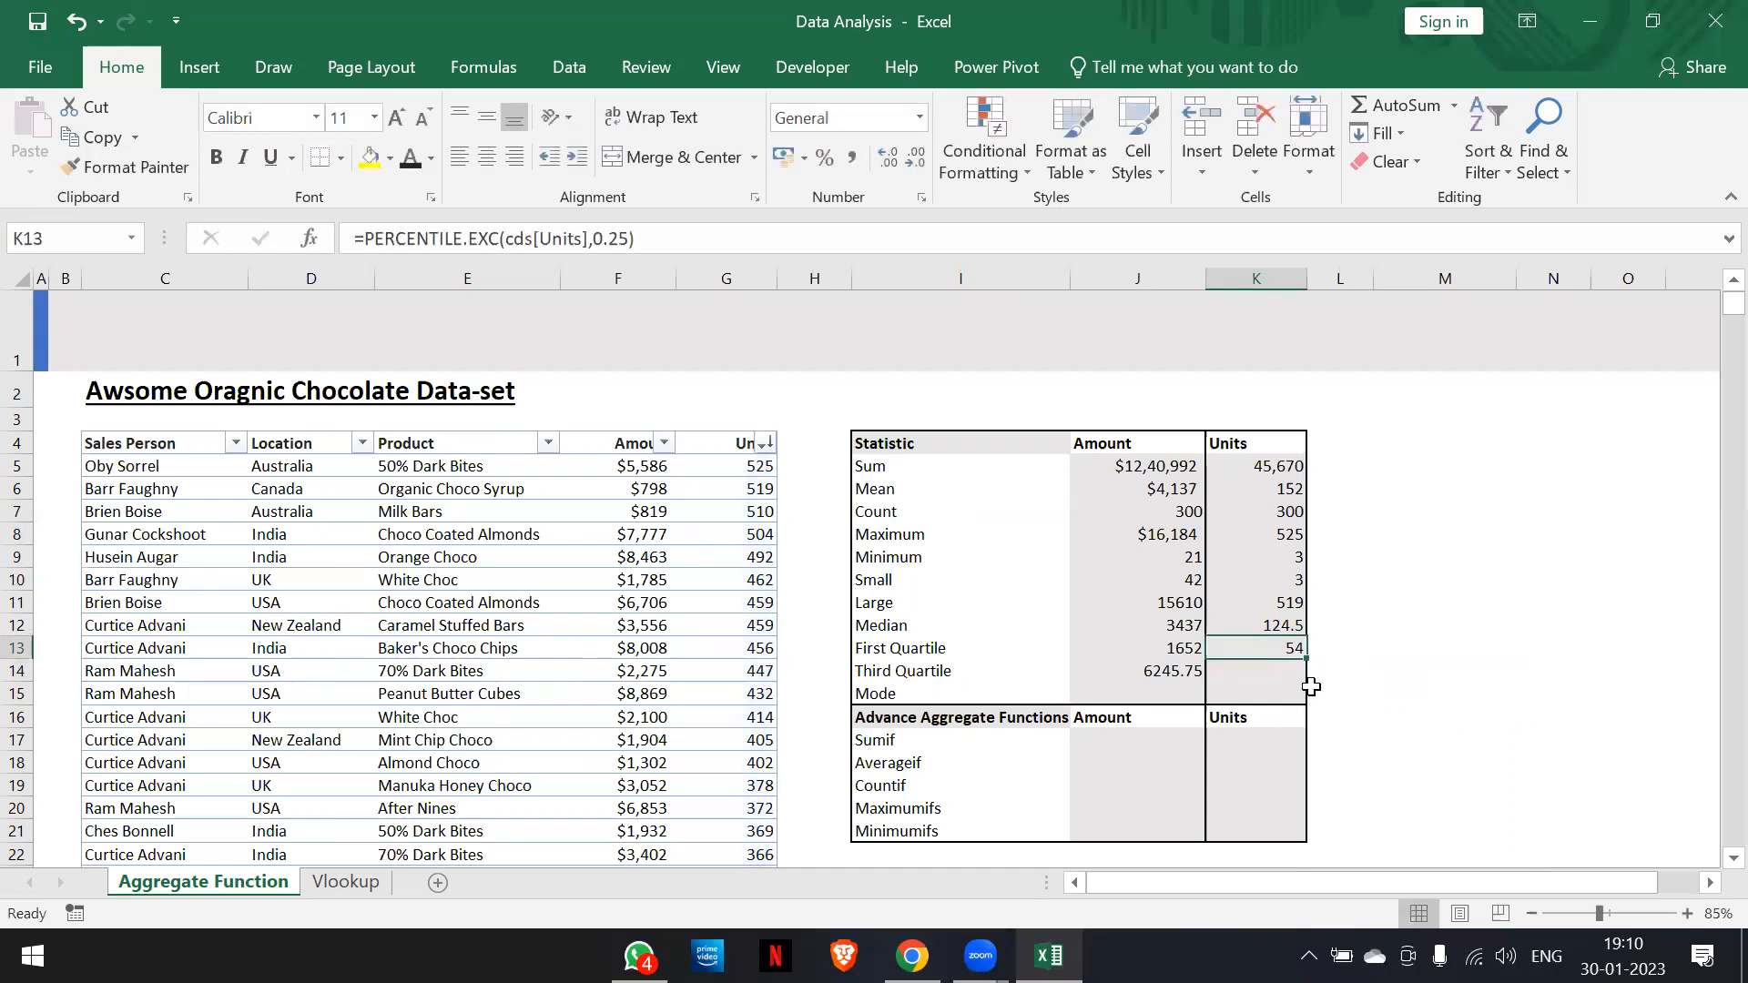
Calculate the third quartile of Units in cell K14 with =PERCENTILE.EXC(cds[Units],0.75)
key(Down)
text(=)
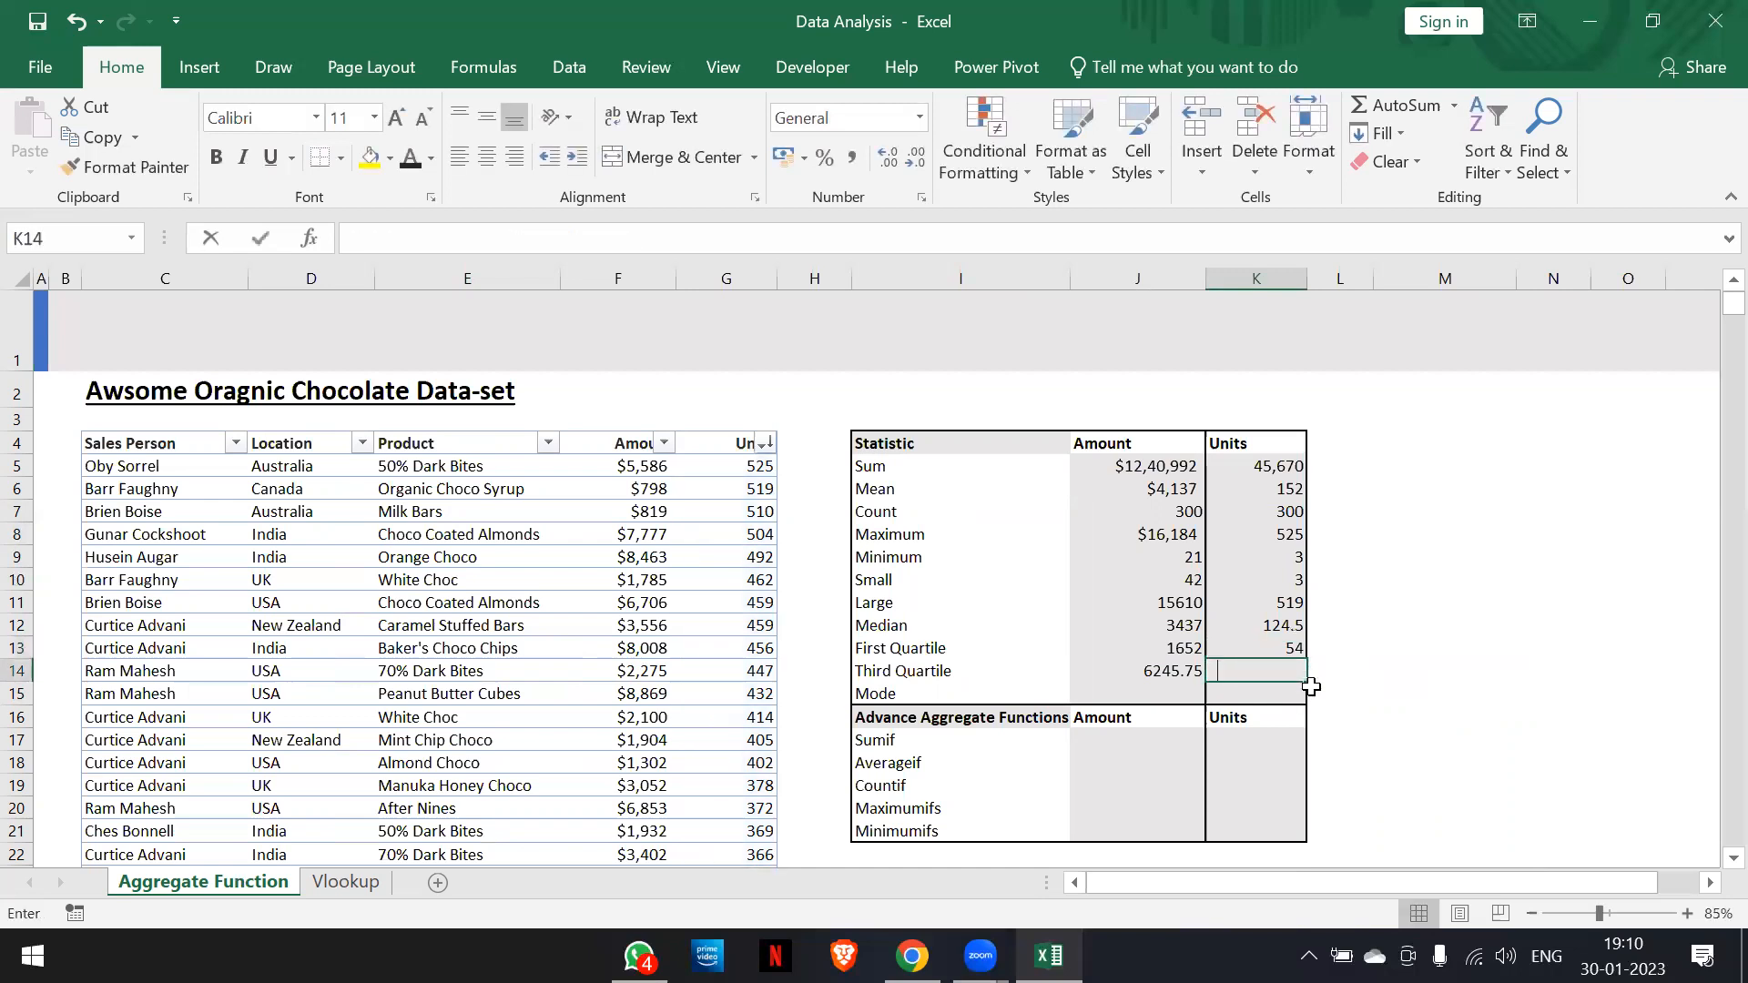
text(perc)
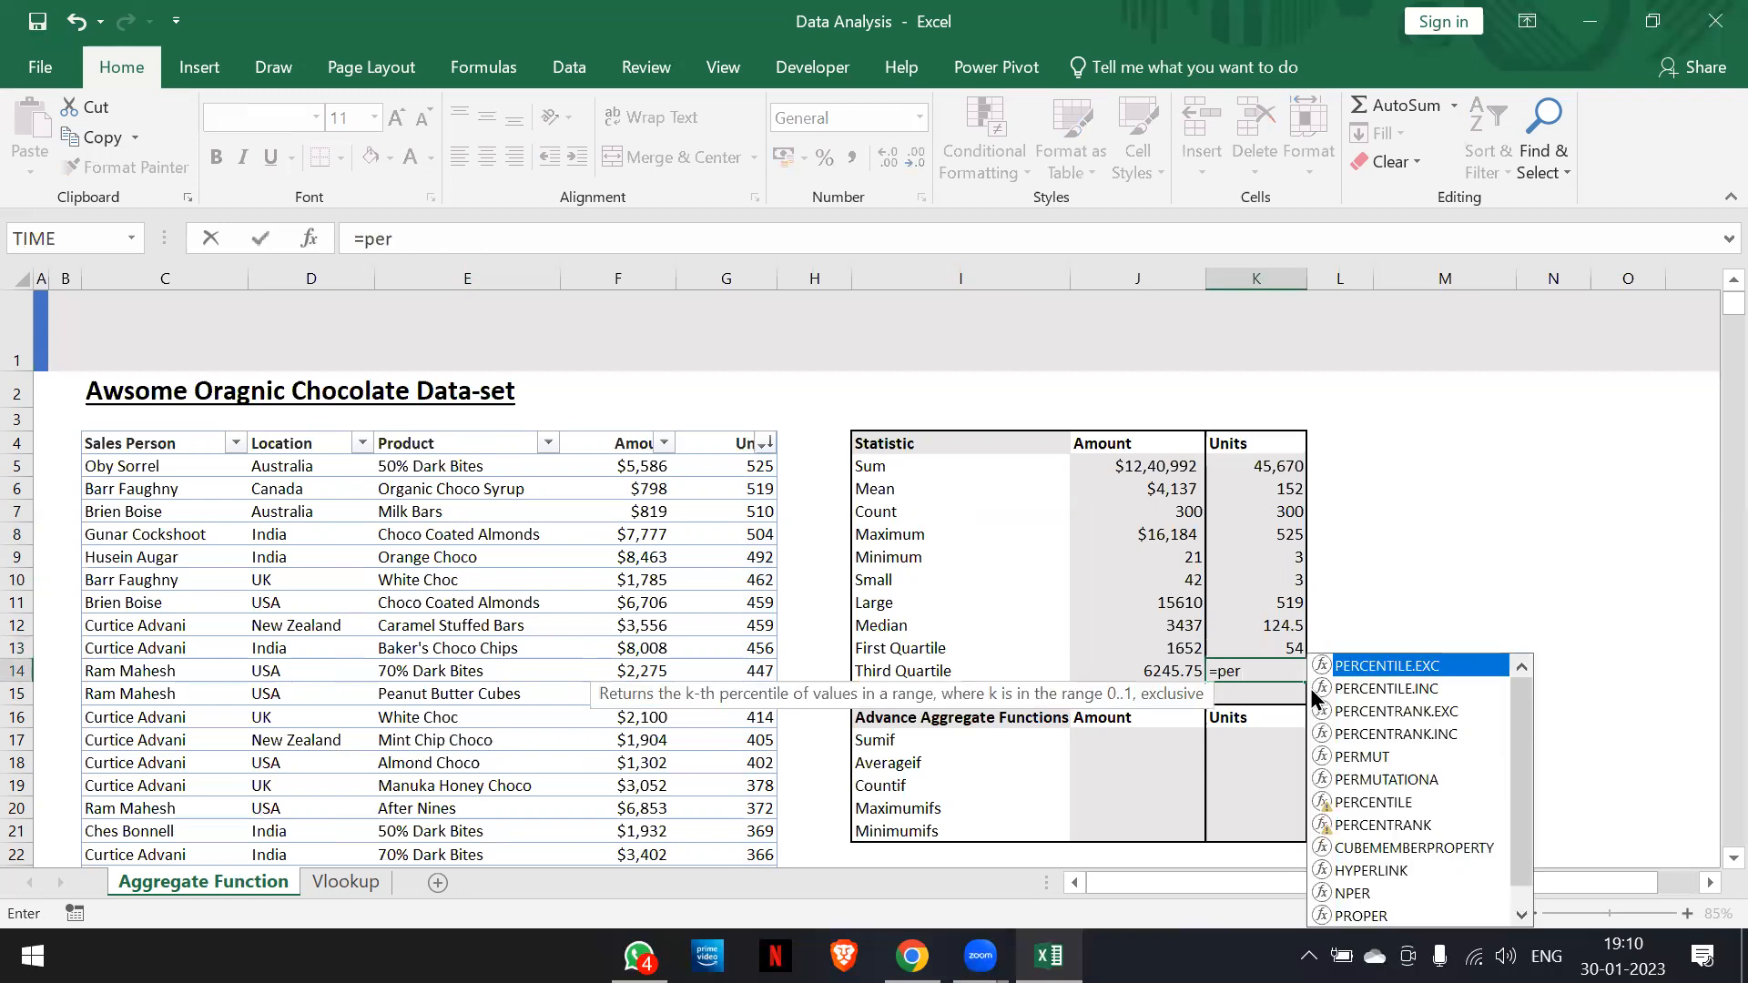
key(Tab)
text(cds)
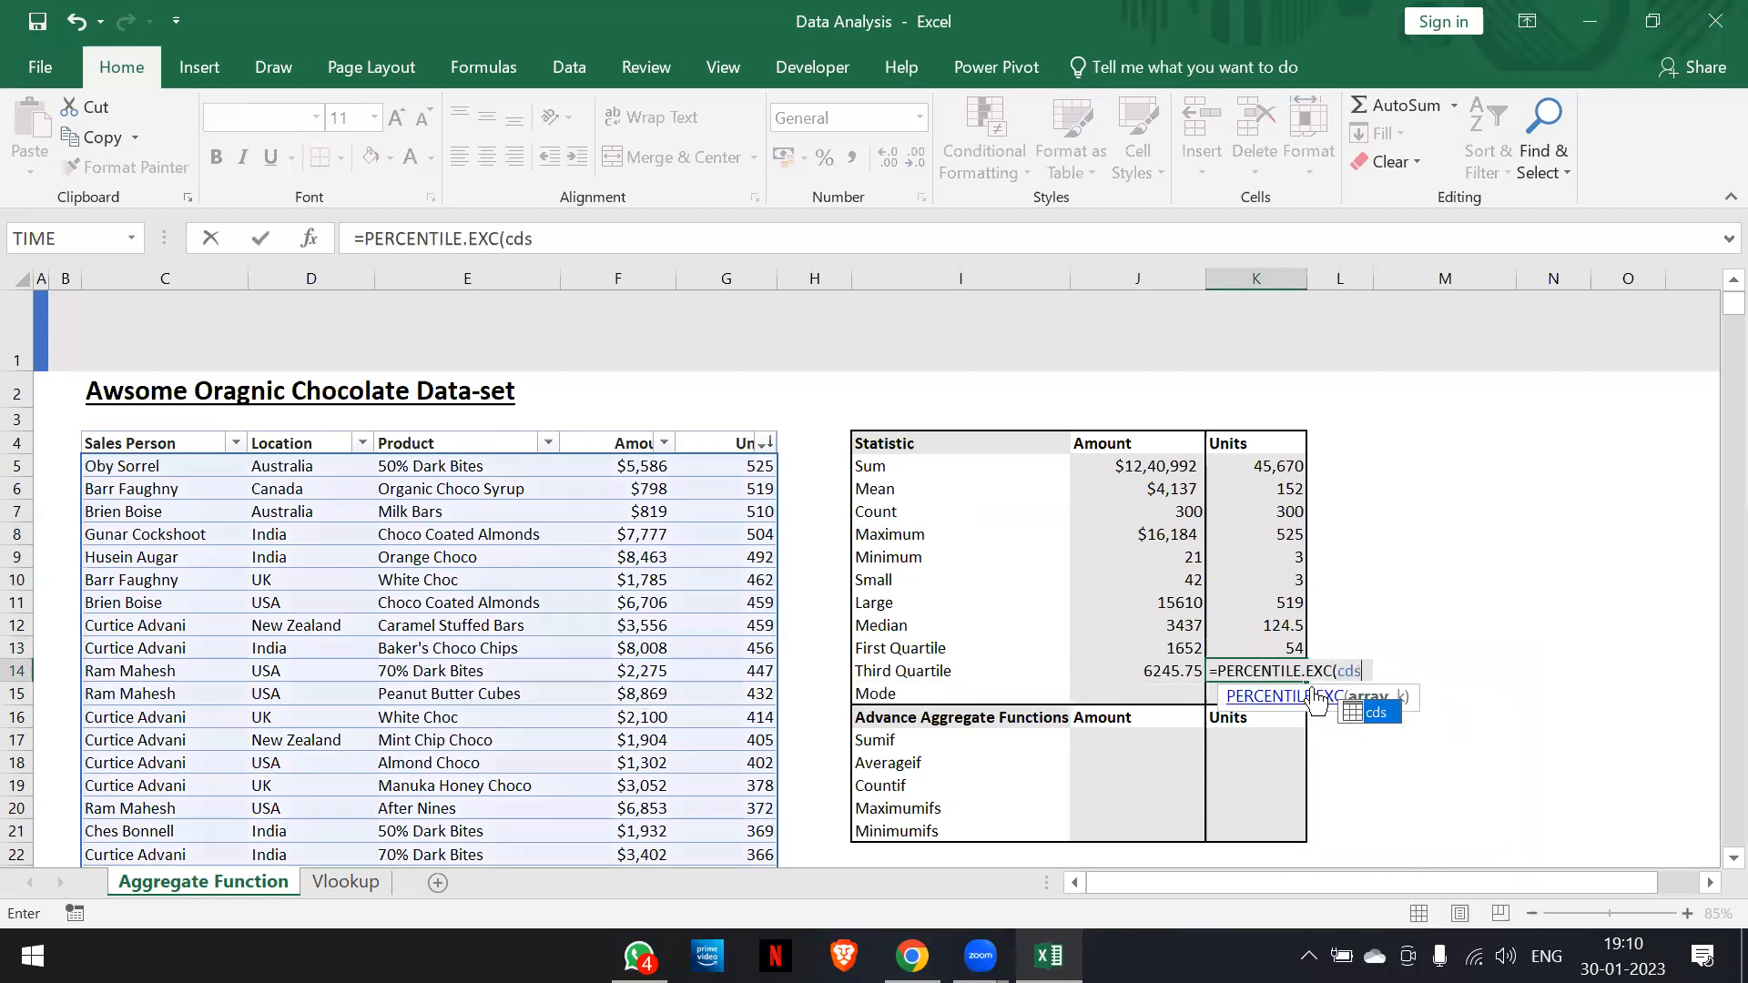
text([Units])
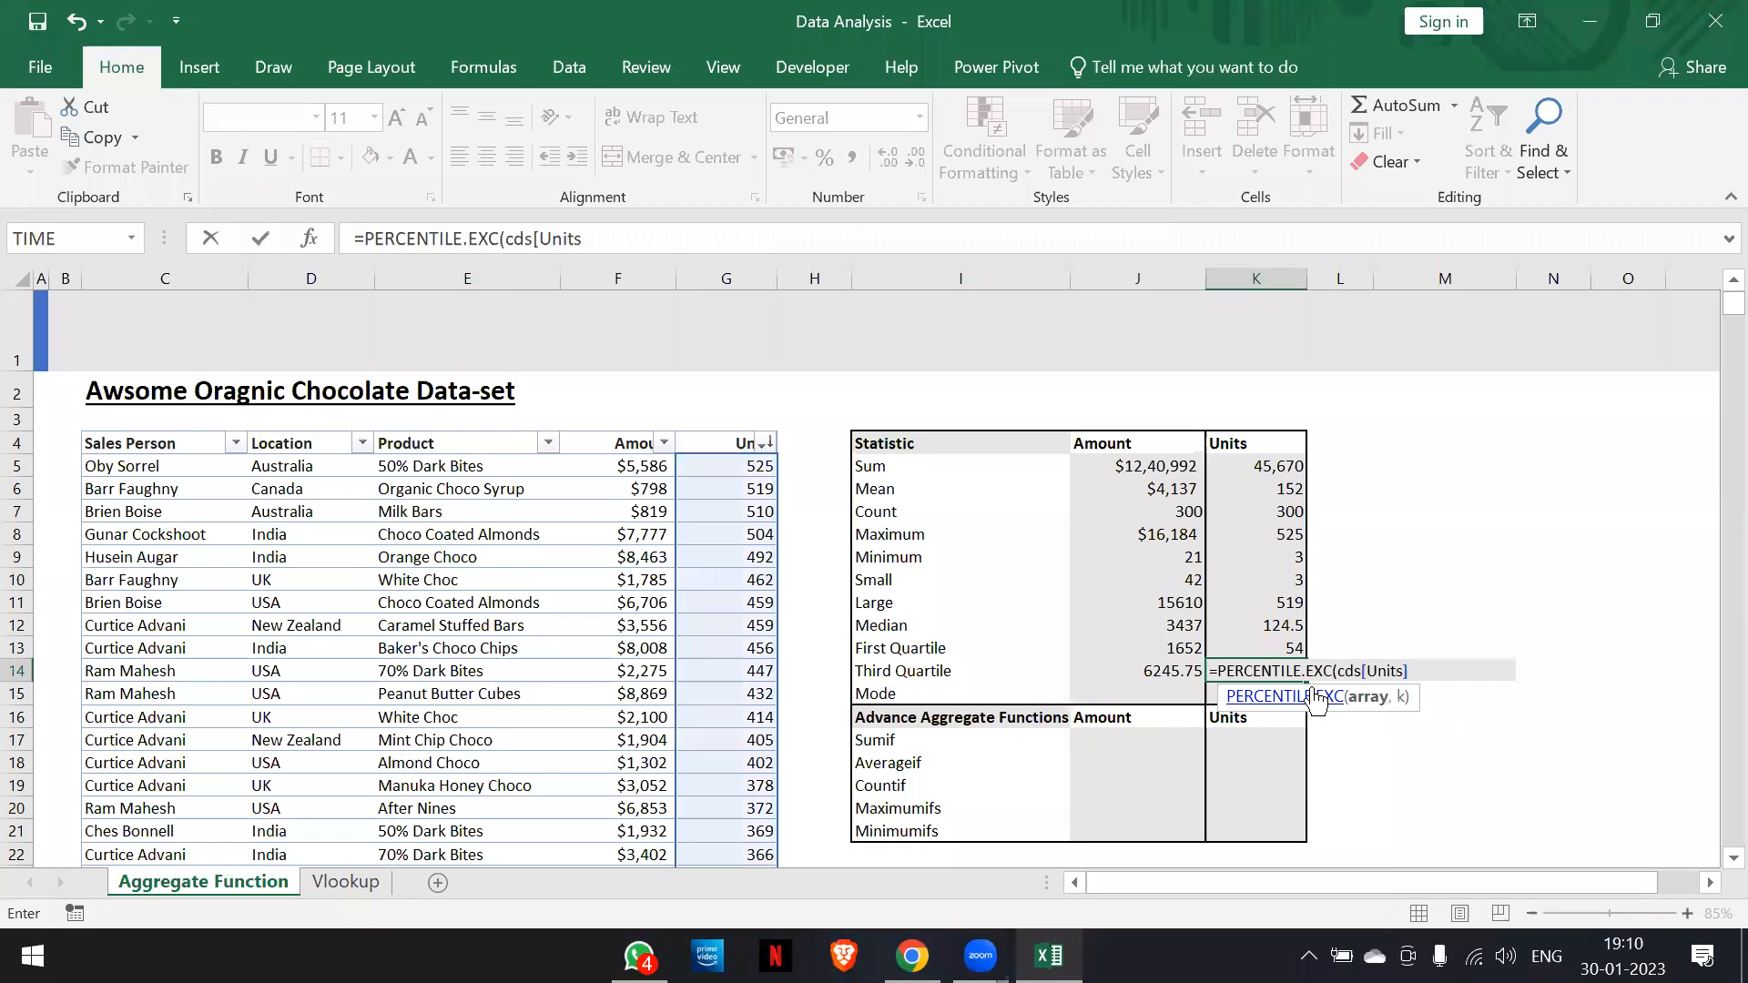
text(,0.75)
key(Return)
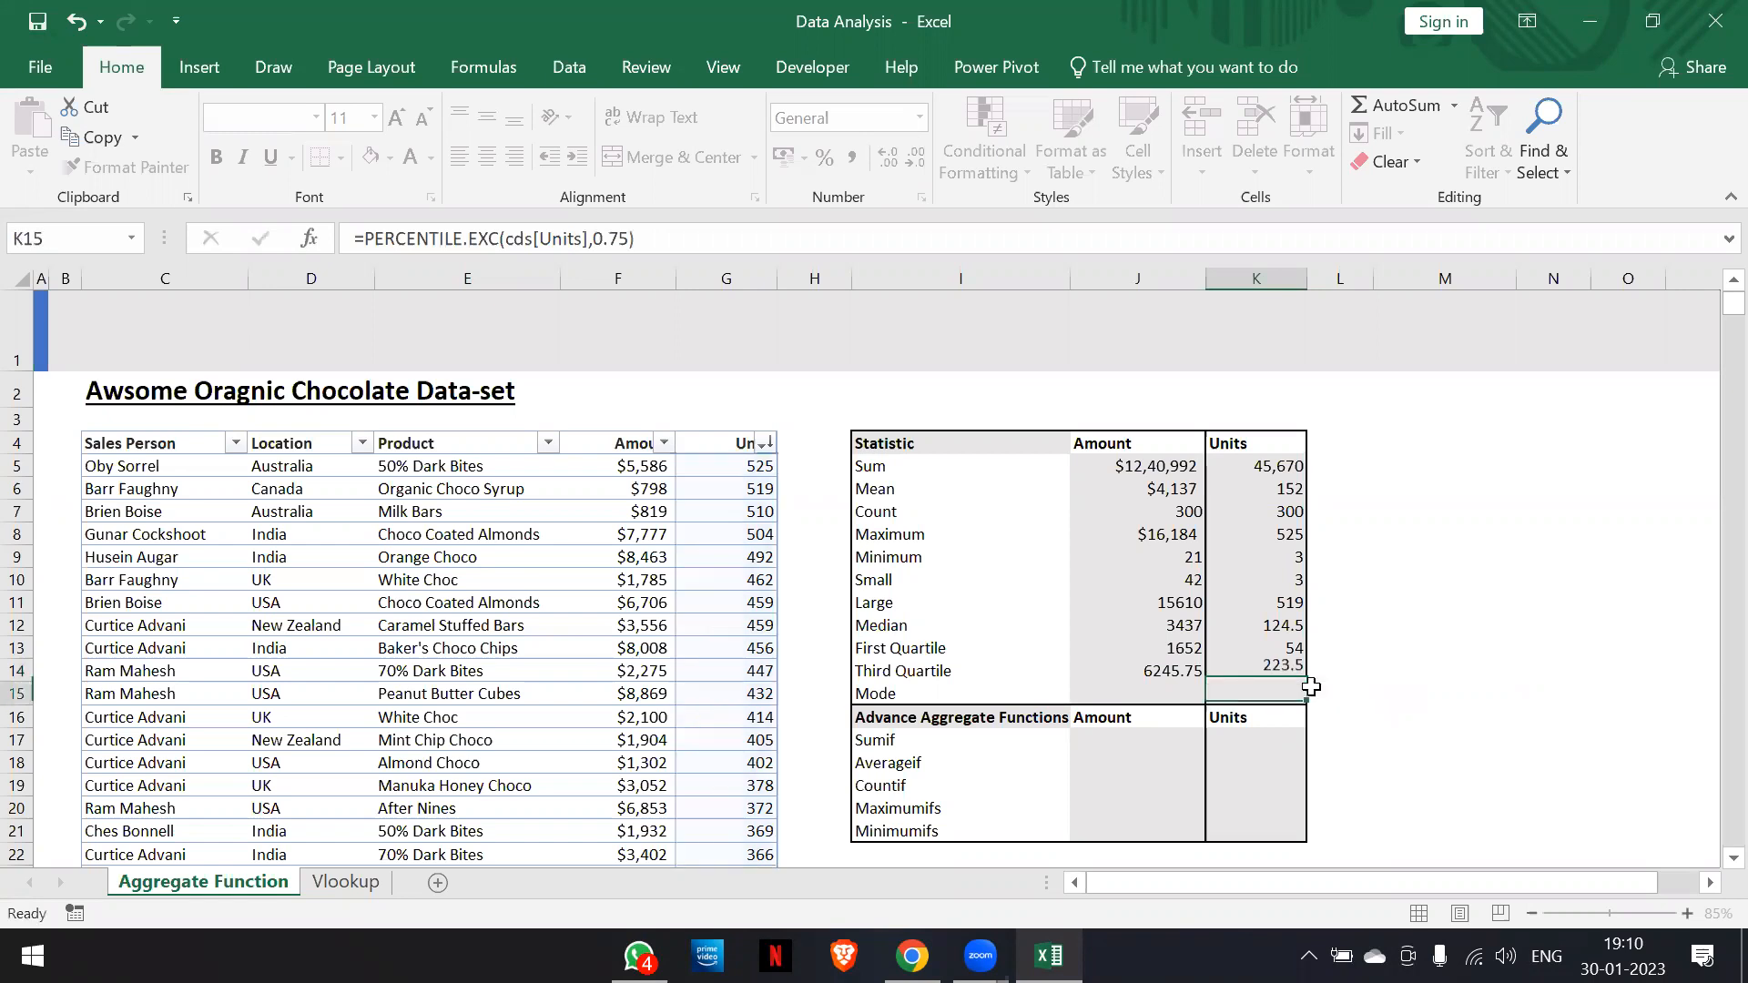
key(Up)
Begin a MODE formula in cell J15 of the Mode row under Amount
key(Down)
key(Left)
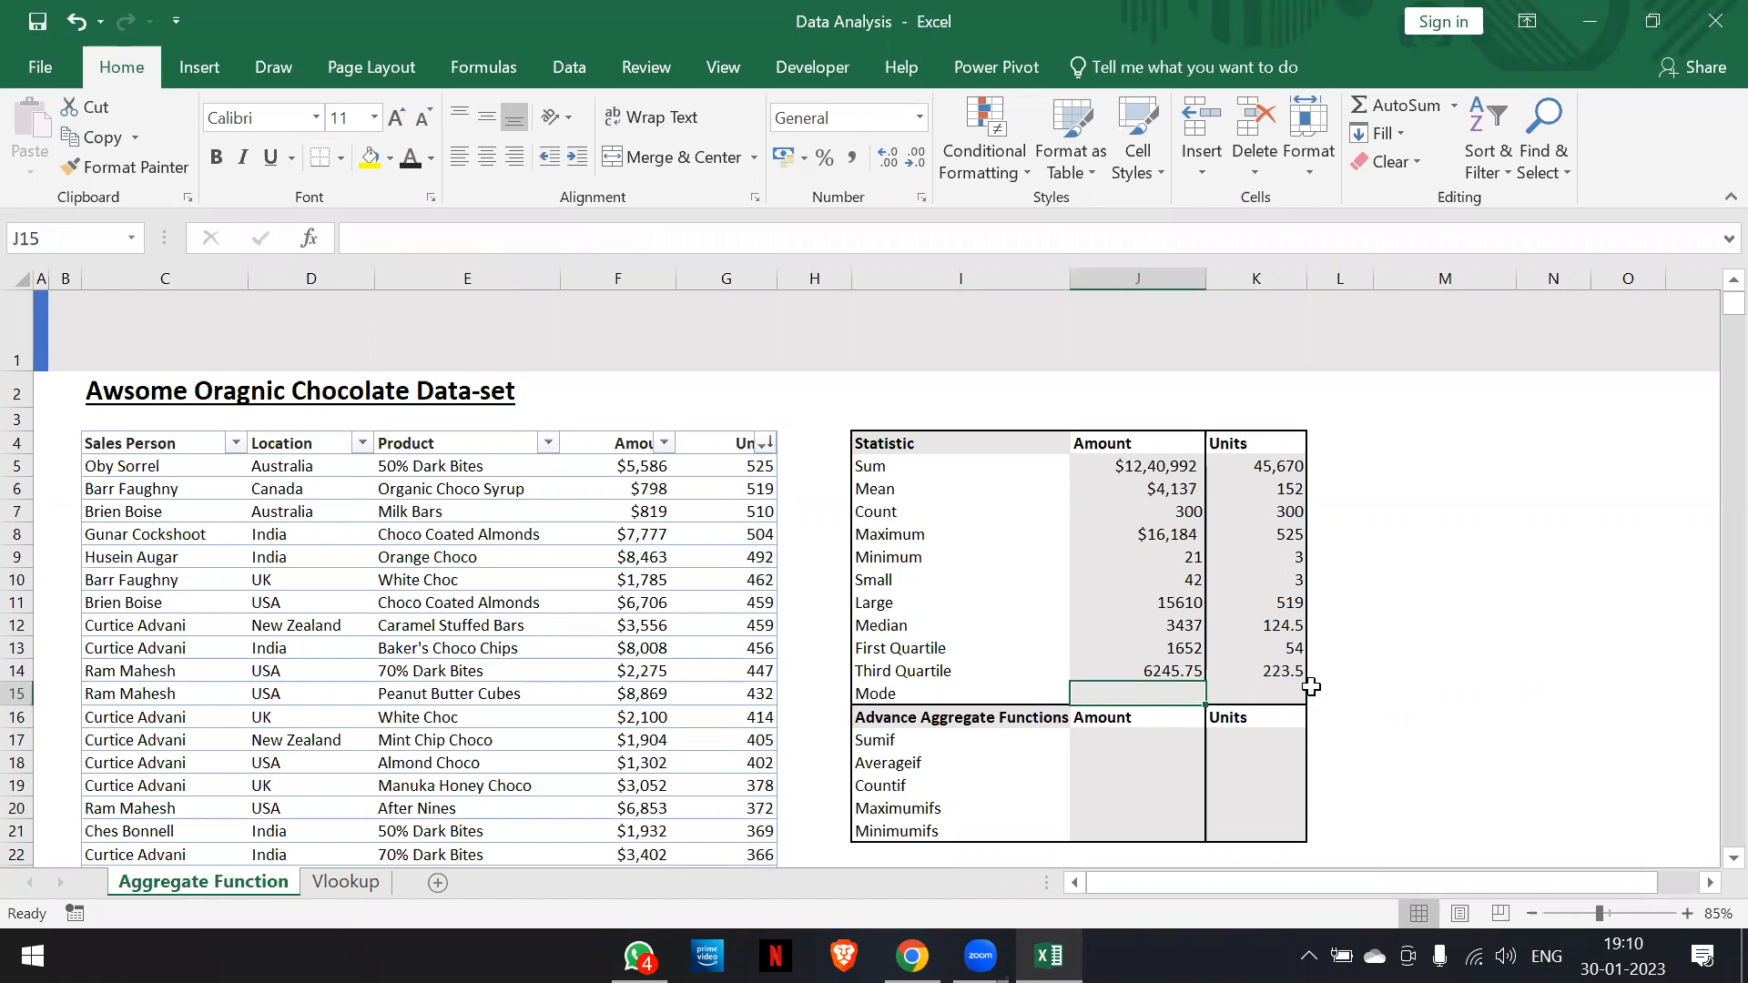
text(=mode)
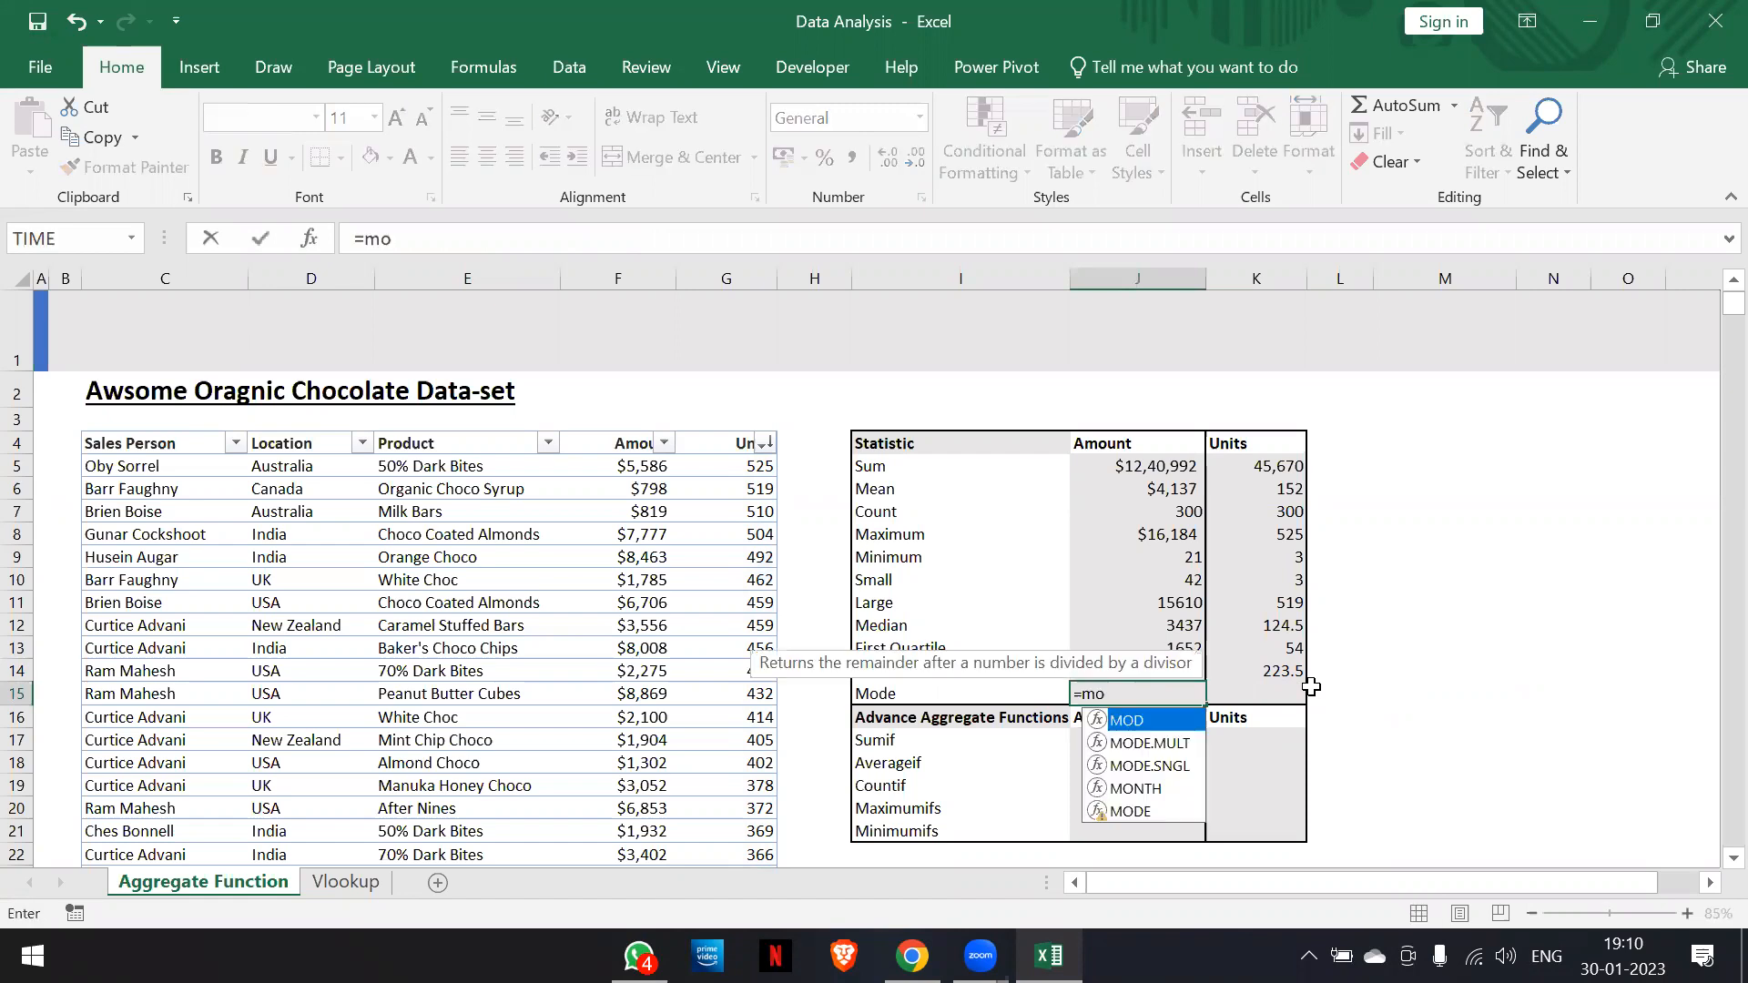
key(Down)
key(Down)
key(Tab)
key(Left)
key(Left)
key(Right)
key(Right)
key(Right)
key(Left)
key(Up)
key(Up)
key(Up)
key(Up)
key(Up)
key(Up)
key(Up)
key(Up)
key(Up)
key(Up)
key(Up)
key(Up)
key(Up)
key(Up)
key(BackSpace)
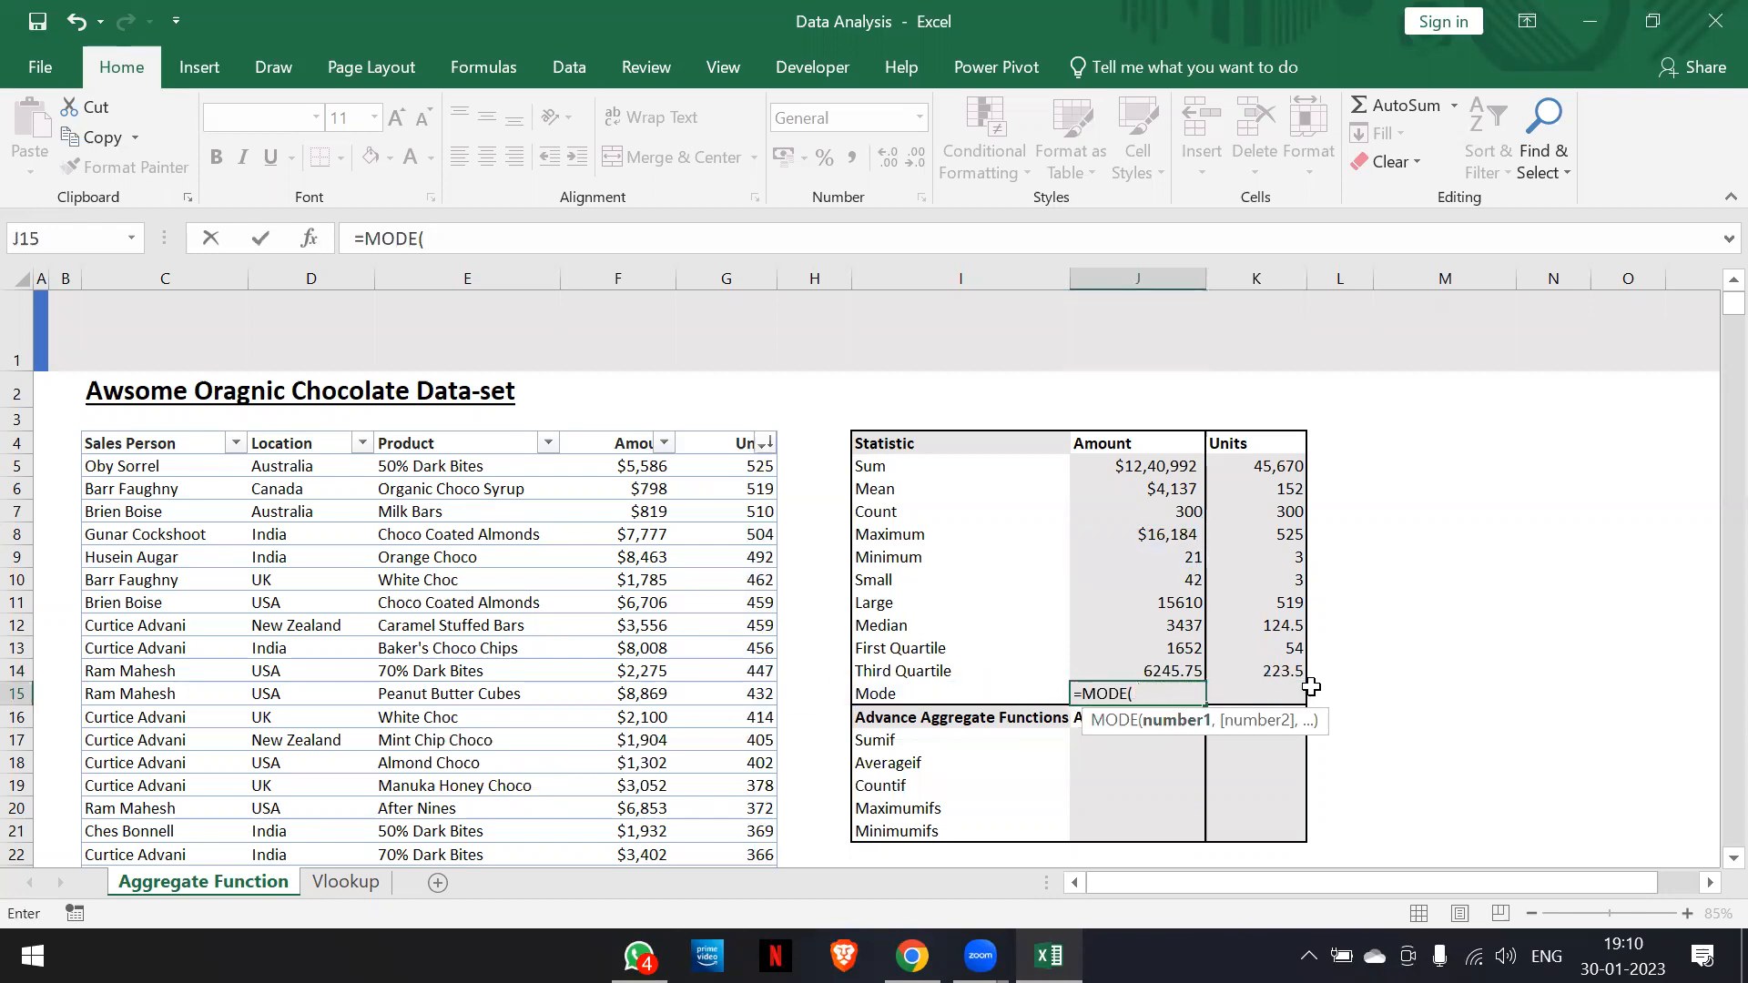
Complete the formula in cell J15 as =MODE(cds[Amount])
text(cds[)
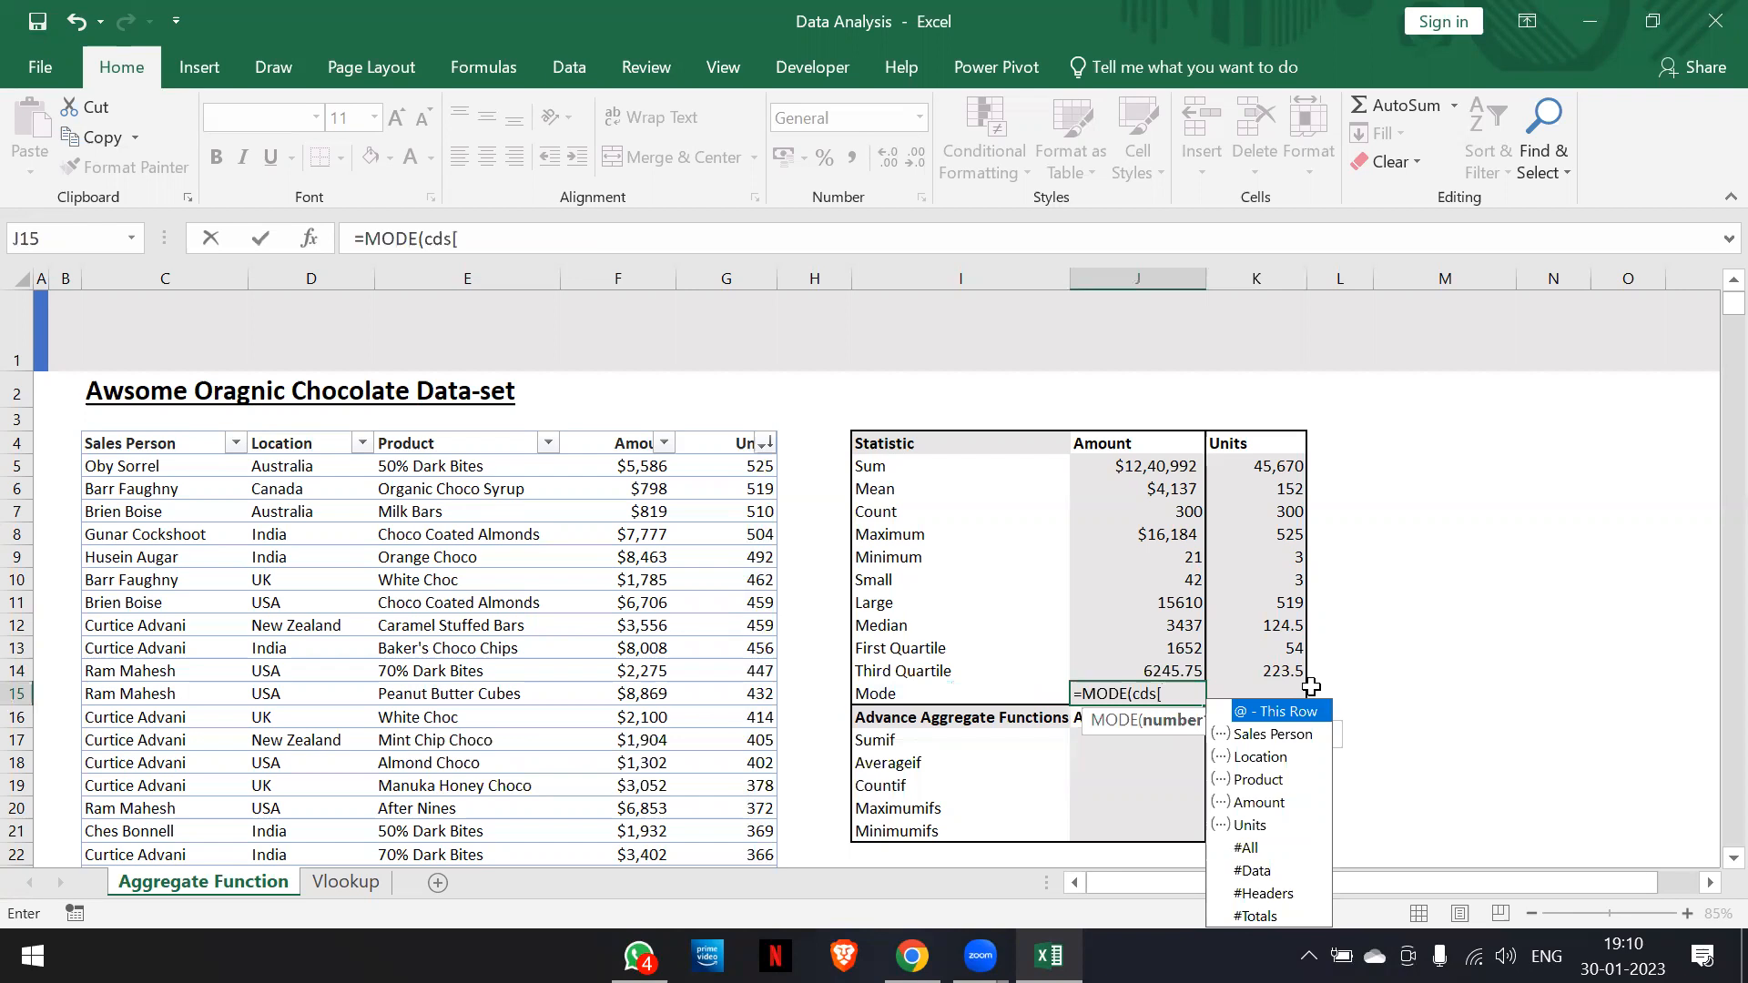
text(Amount)
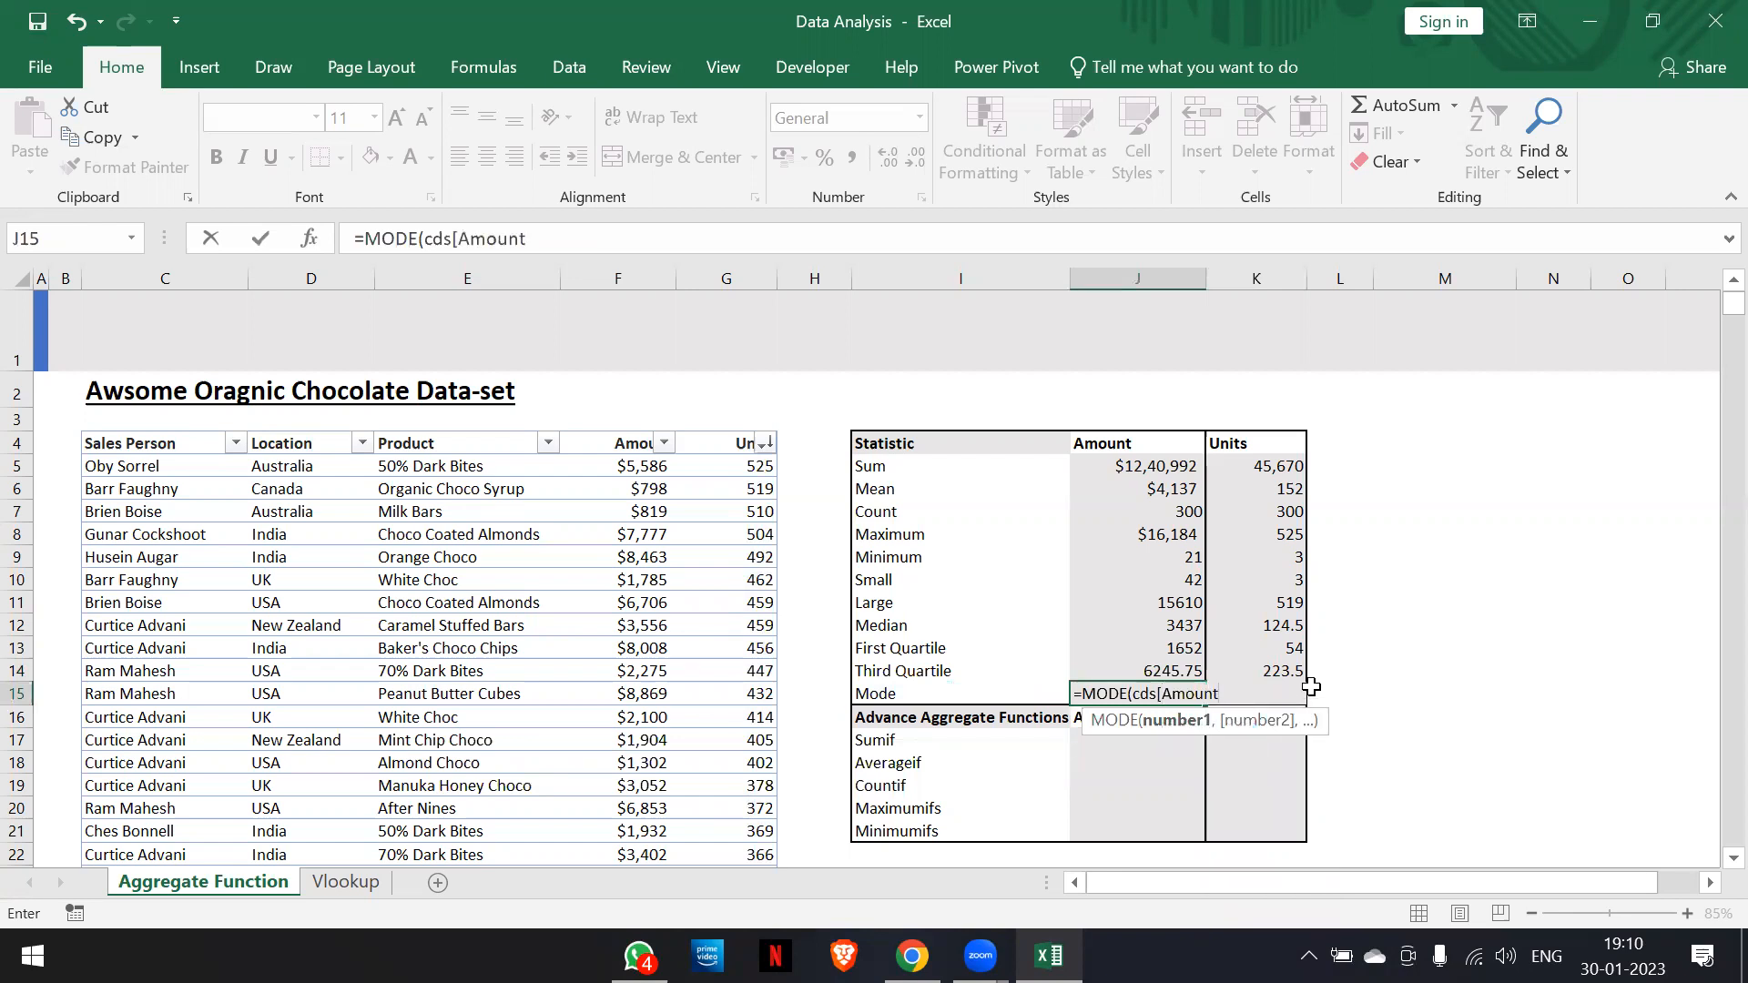
text(]))
key(ctrl+Return)
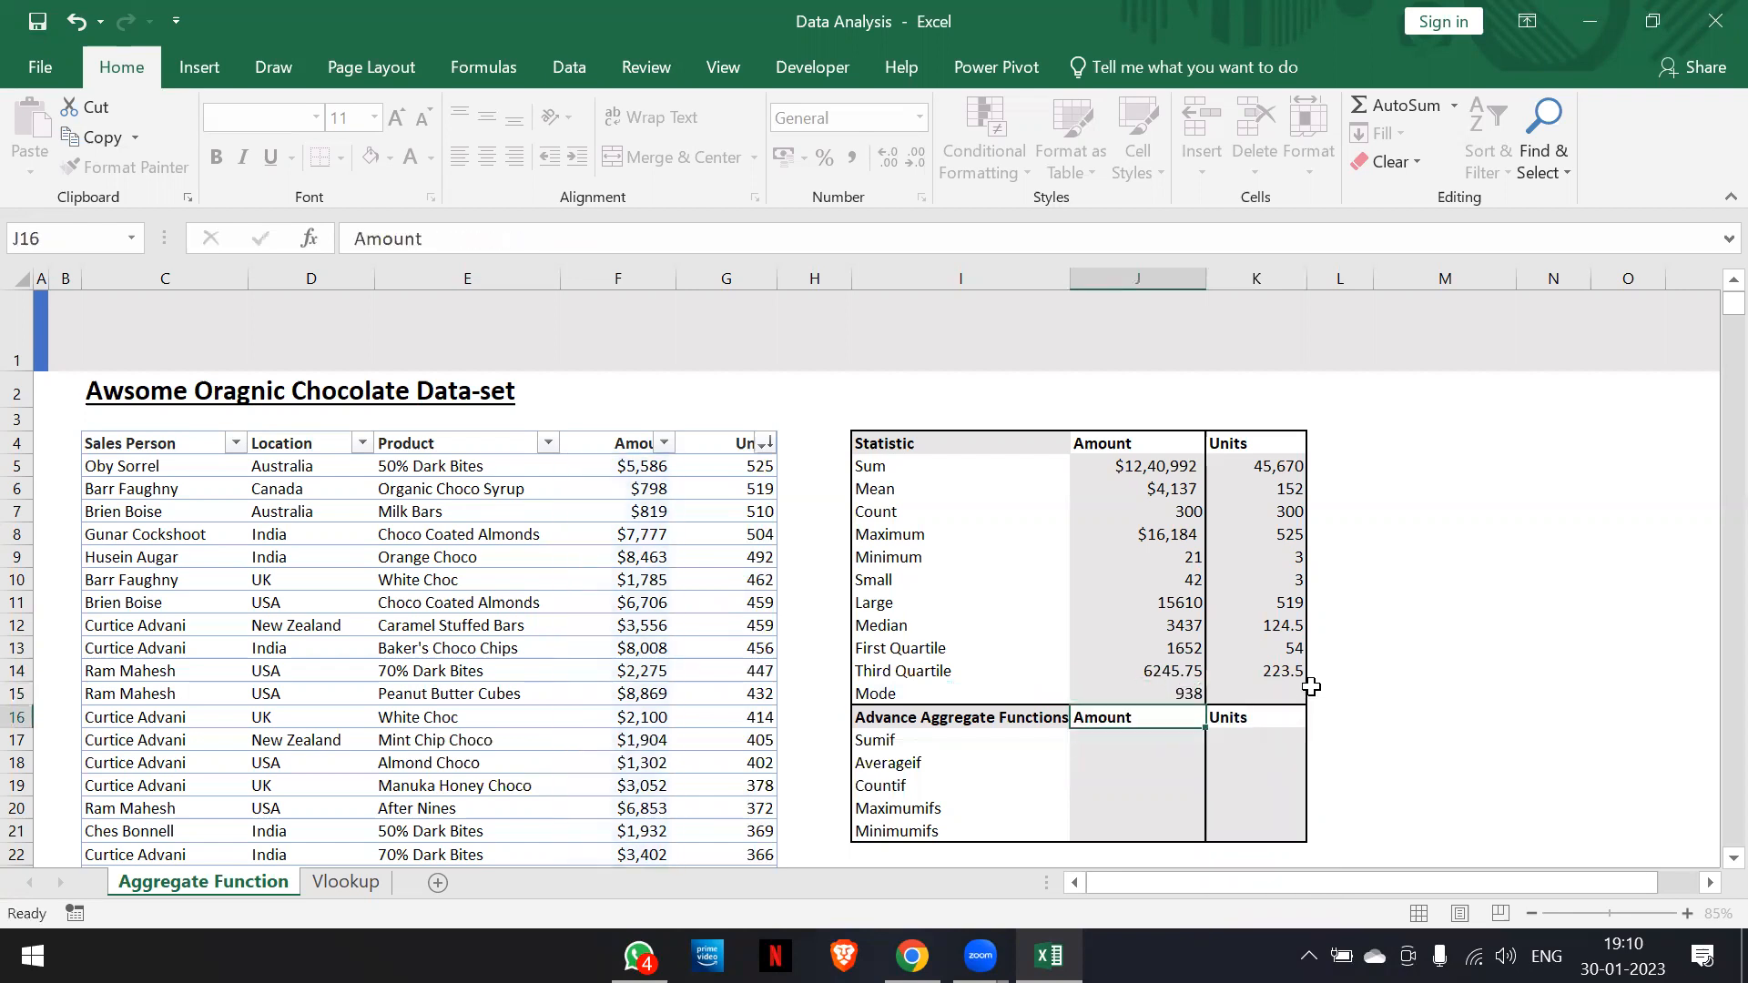
key(Up)
key(Down)
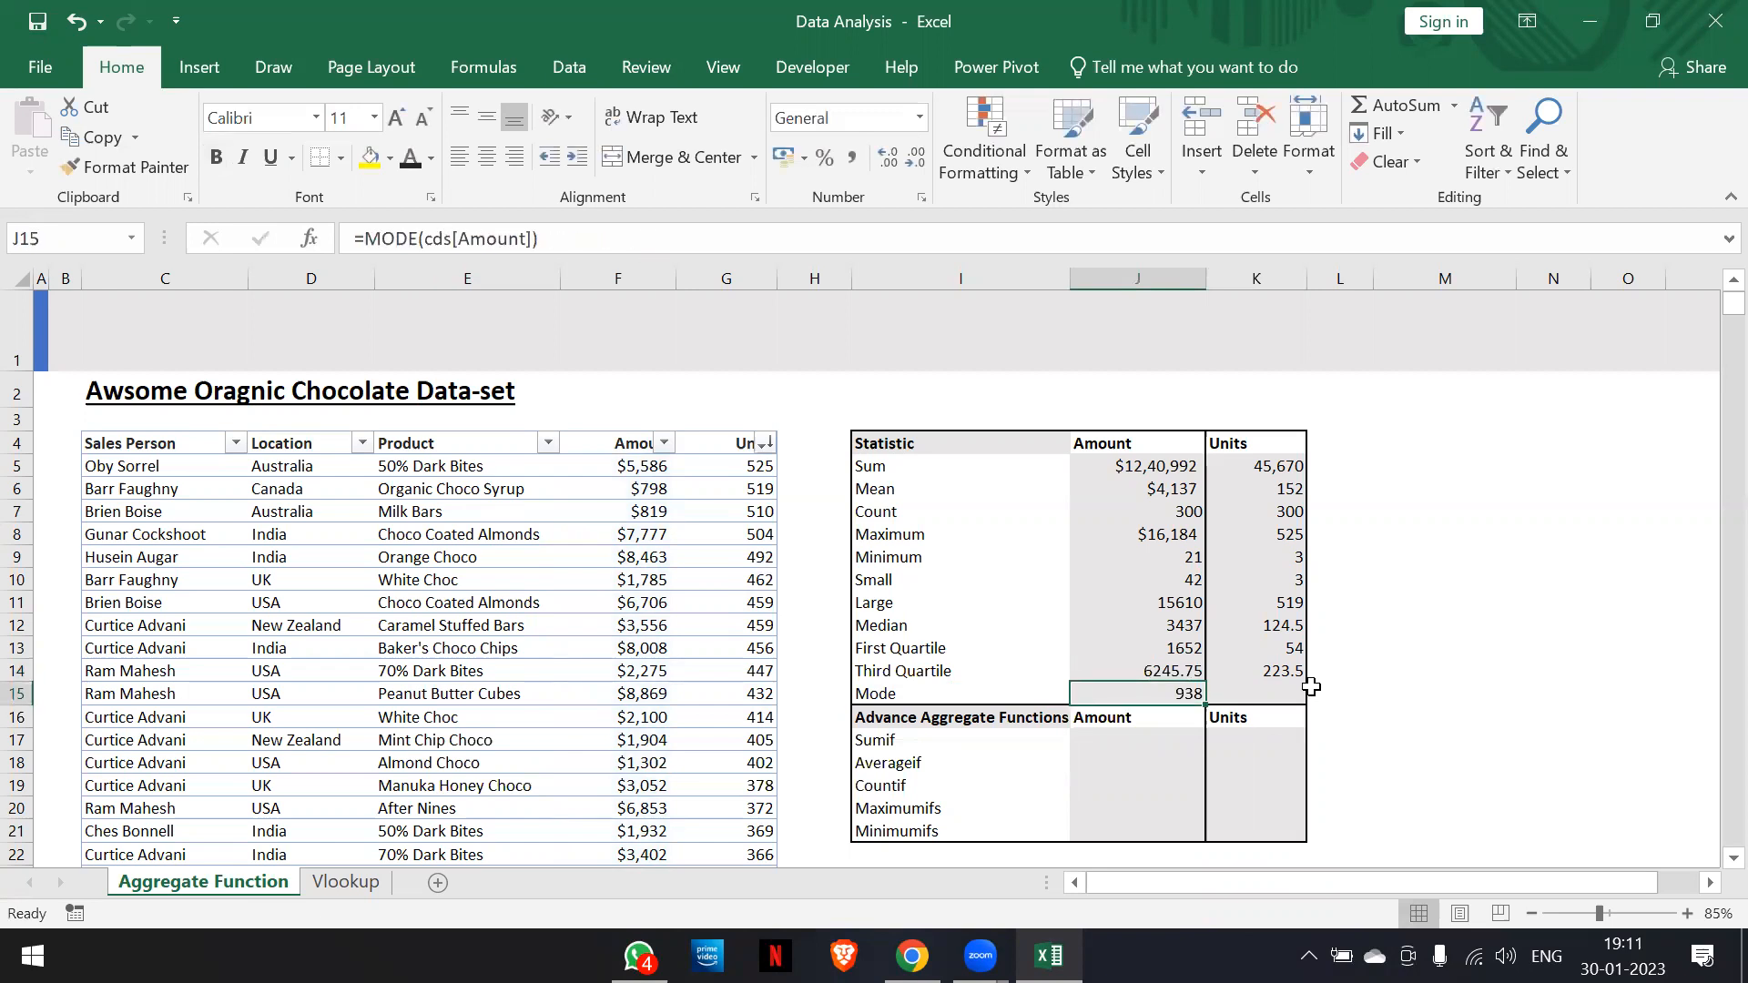
Calculate the mode of Units in cell K15 with =MODE(cds[Units])
key(Right)
text(=)
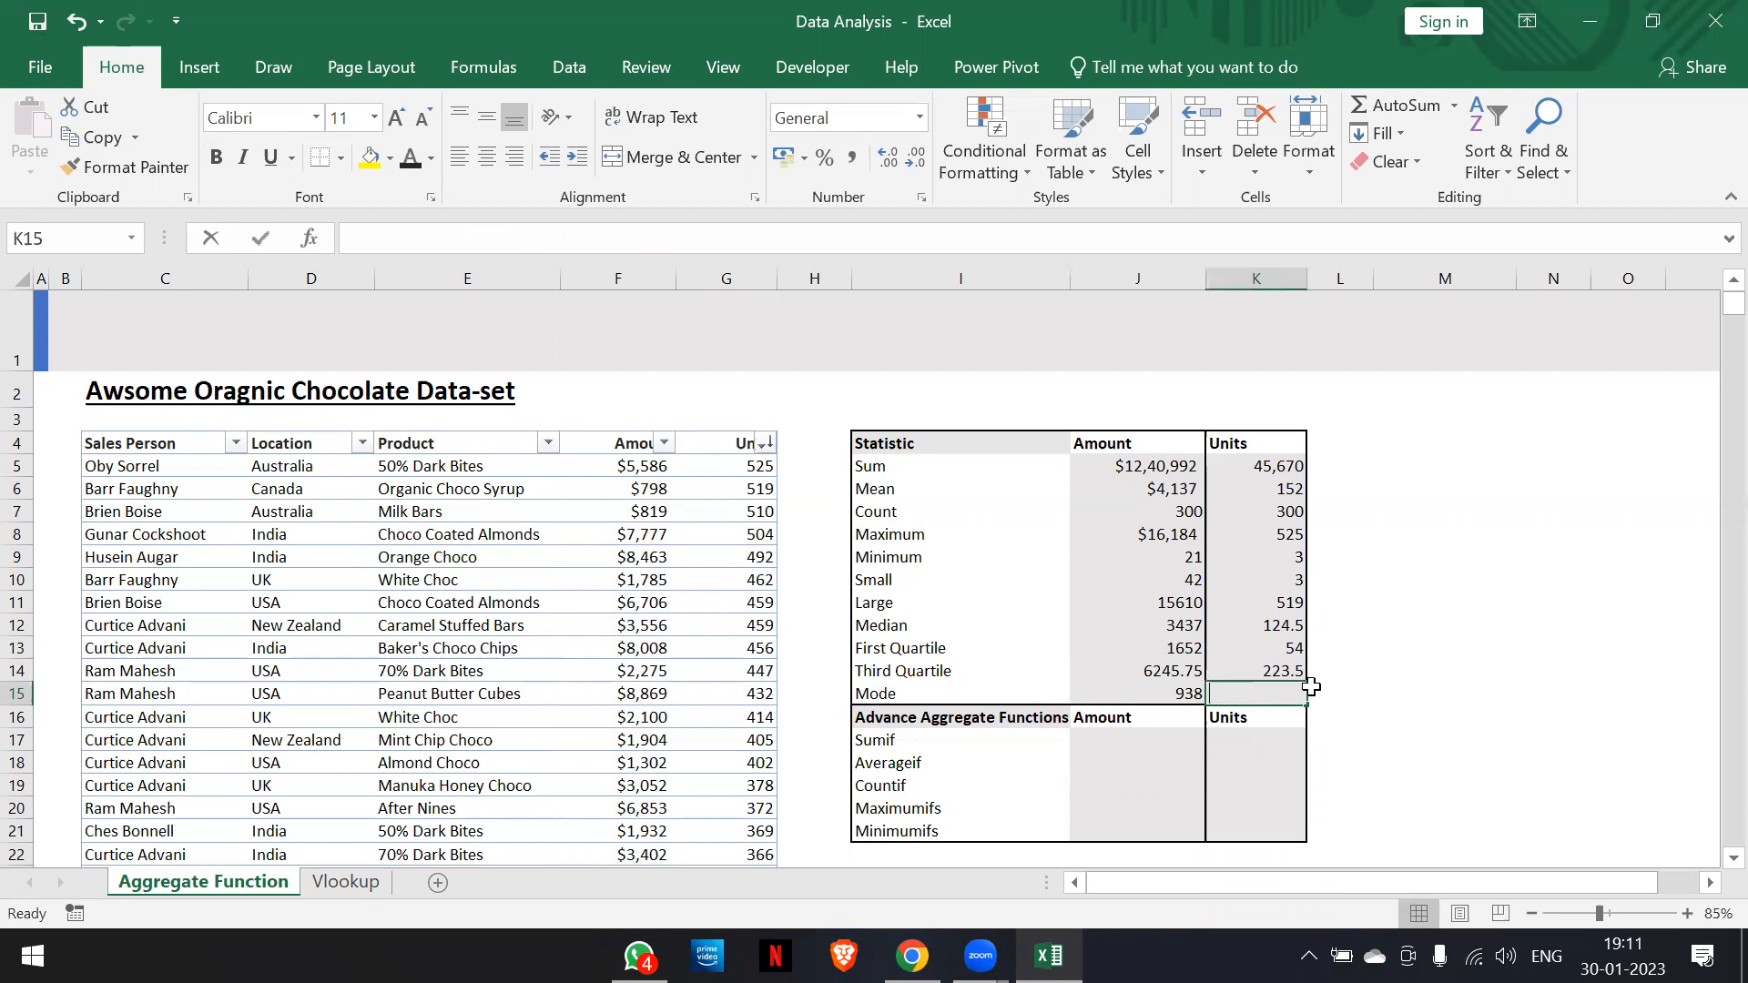
text(mode)
key(Tab)
key(BackSpace)
key(BackSpace)
key(BackSpace)
key(BackSpace)
key(BackSpace)
key(BackSpace)
key(BackSpace)
key(BackSpace)
key(BackSpace)
key(BackSpace)
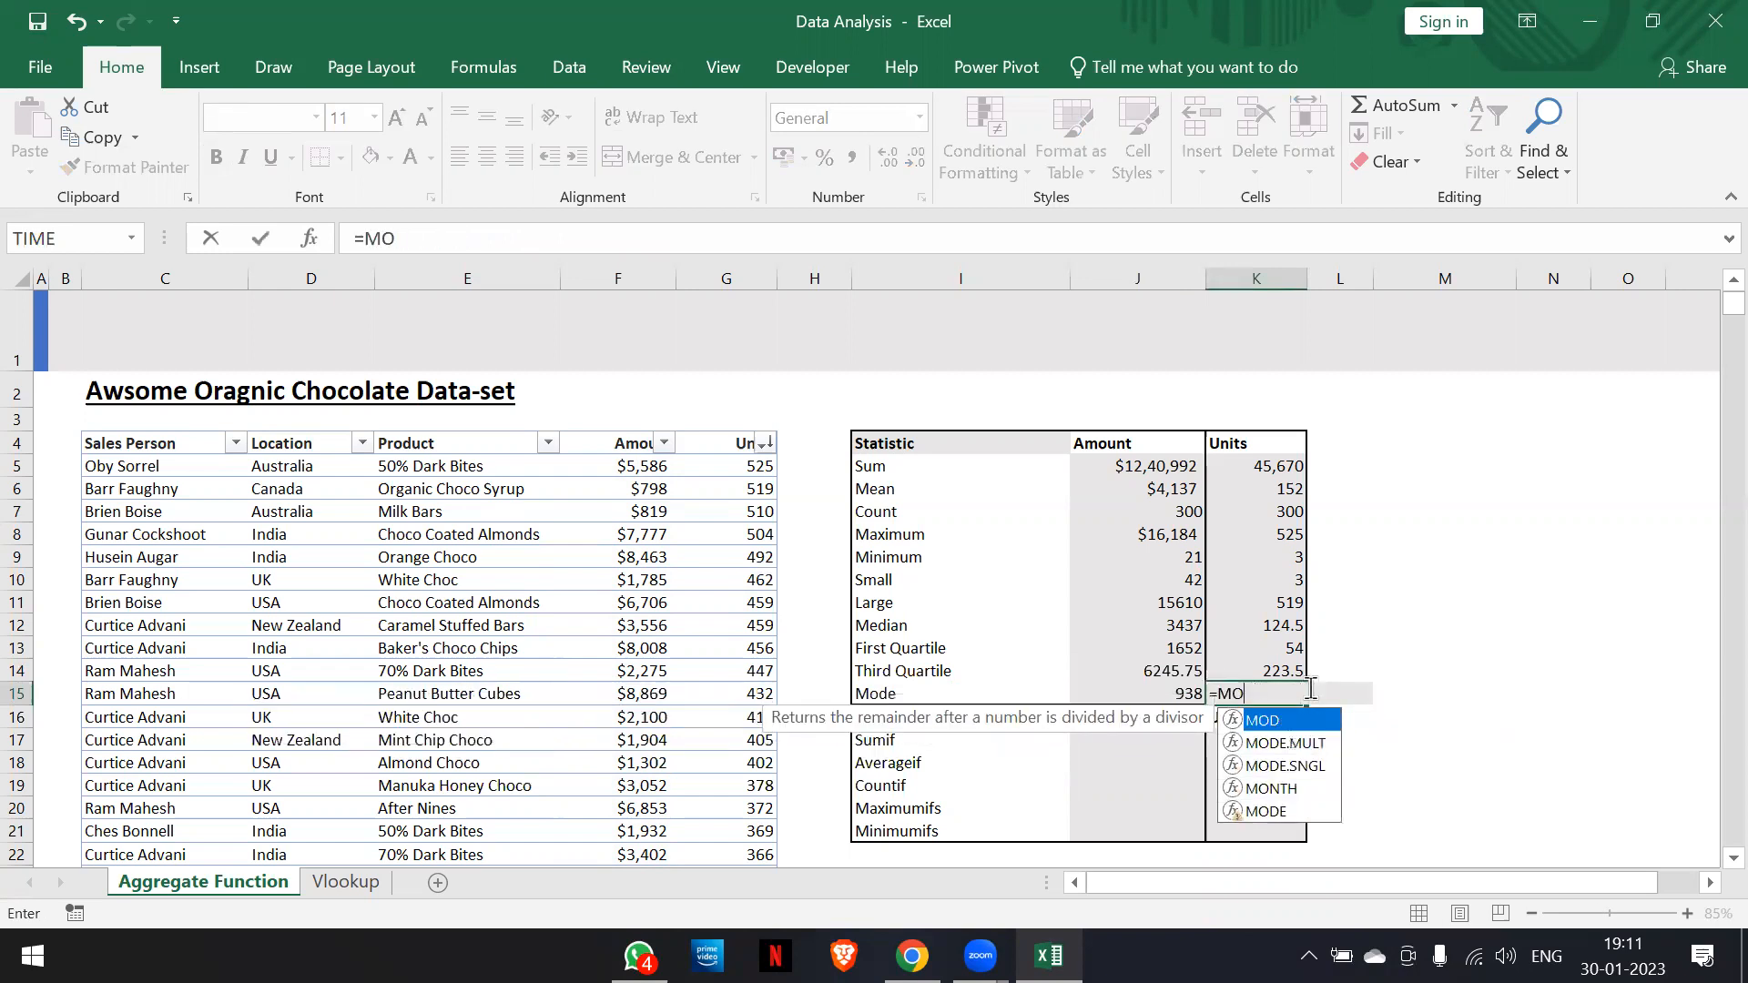
text(mode)
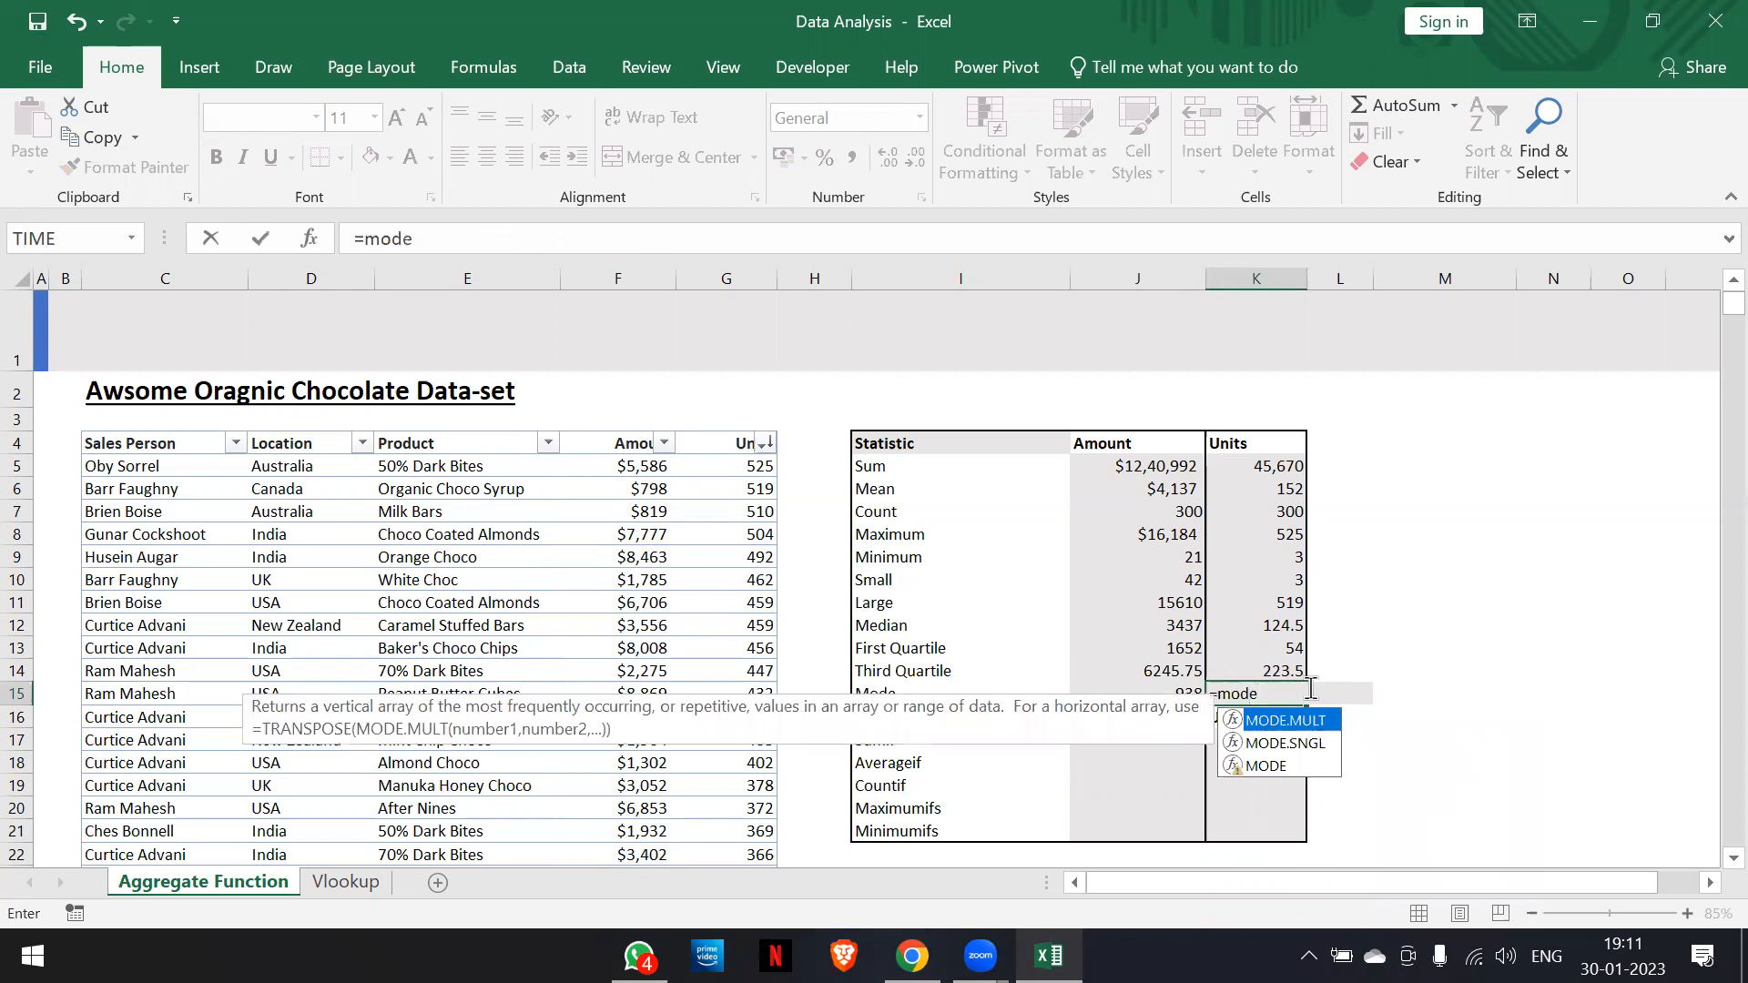
text(()
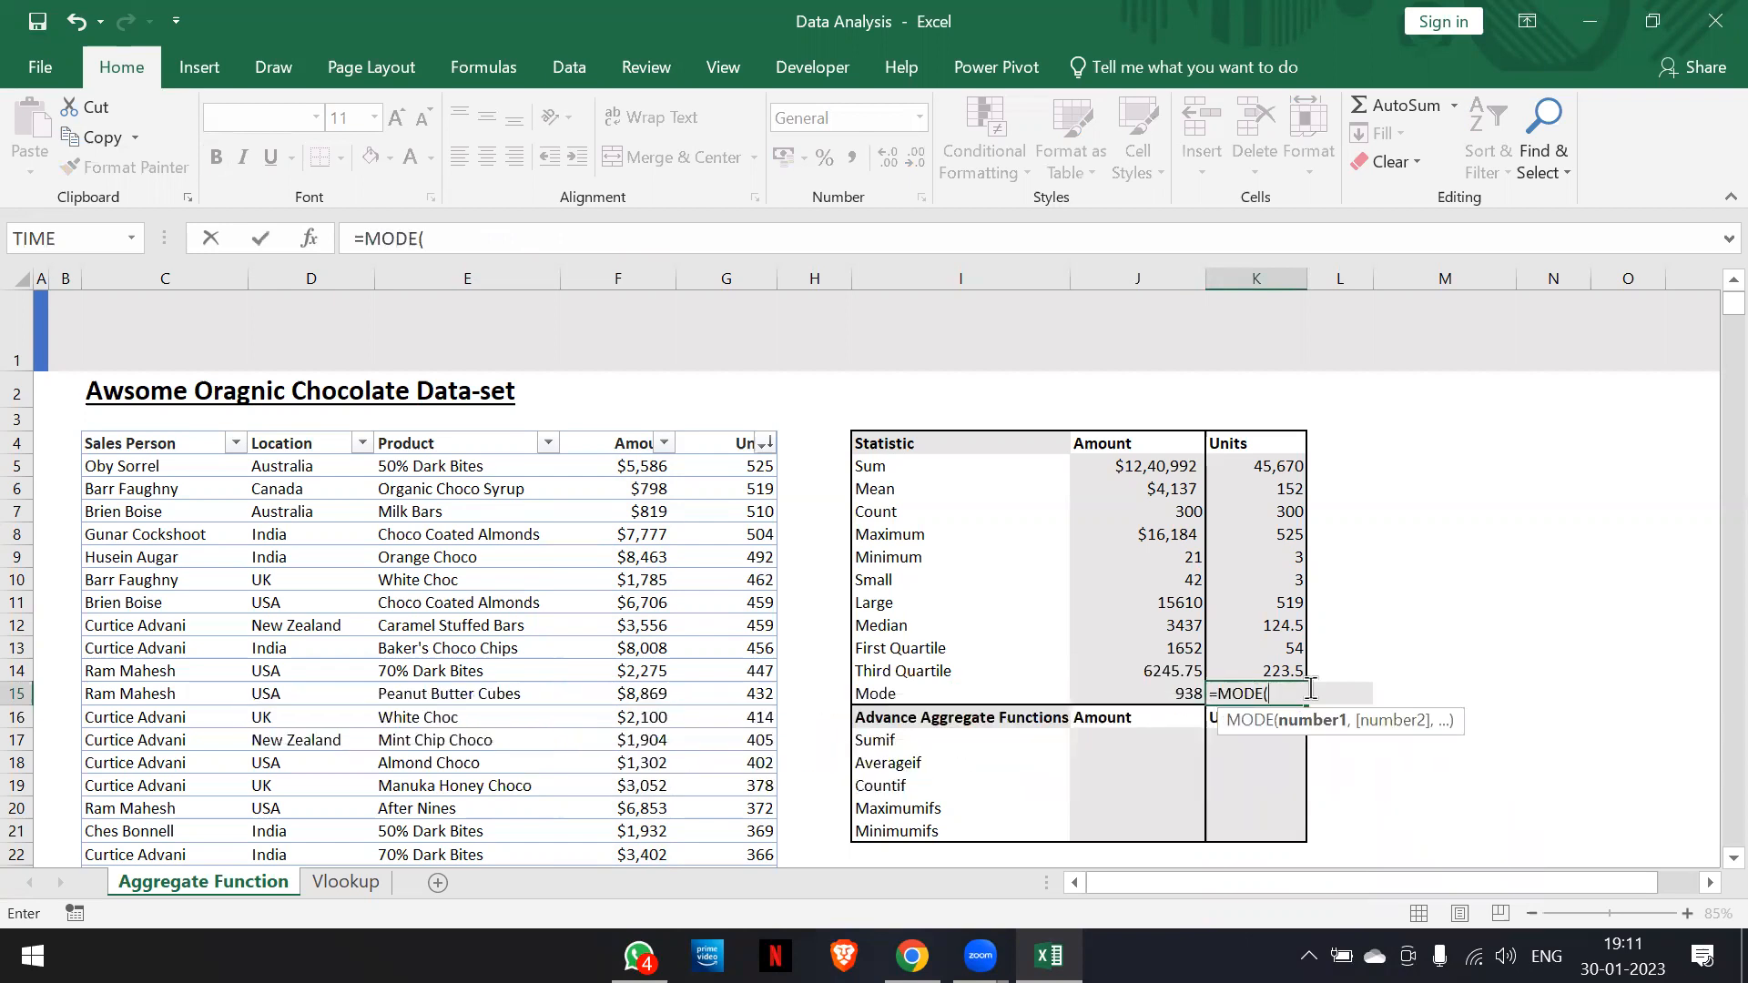
text(cds[)
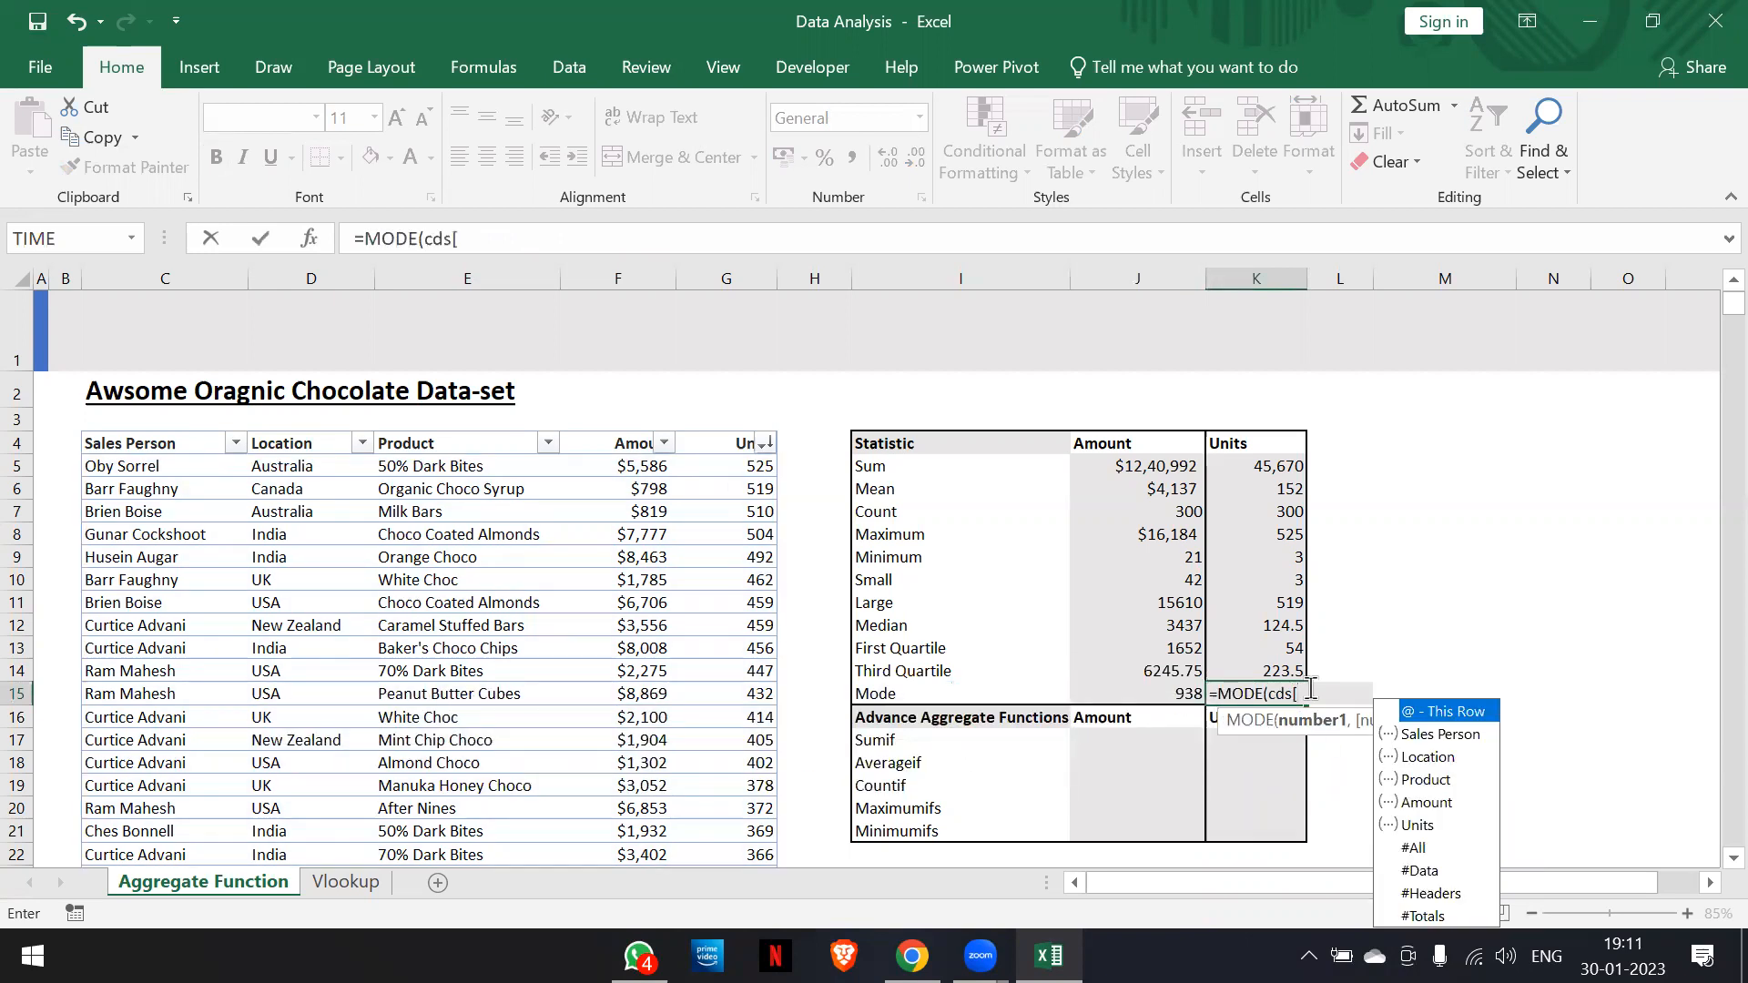
text(Units)
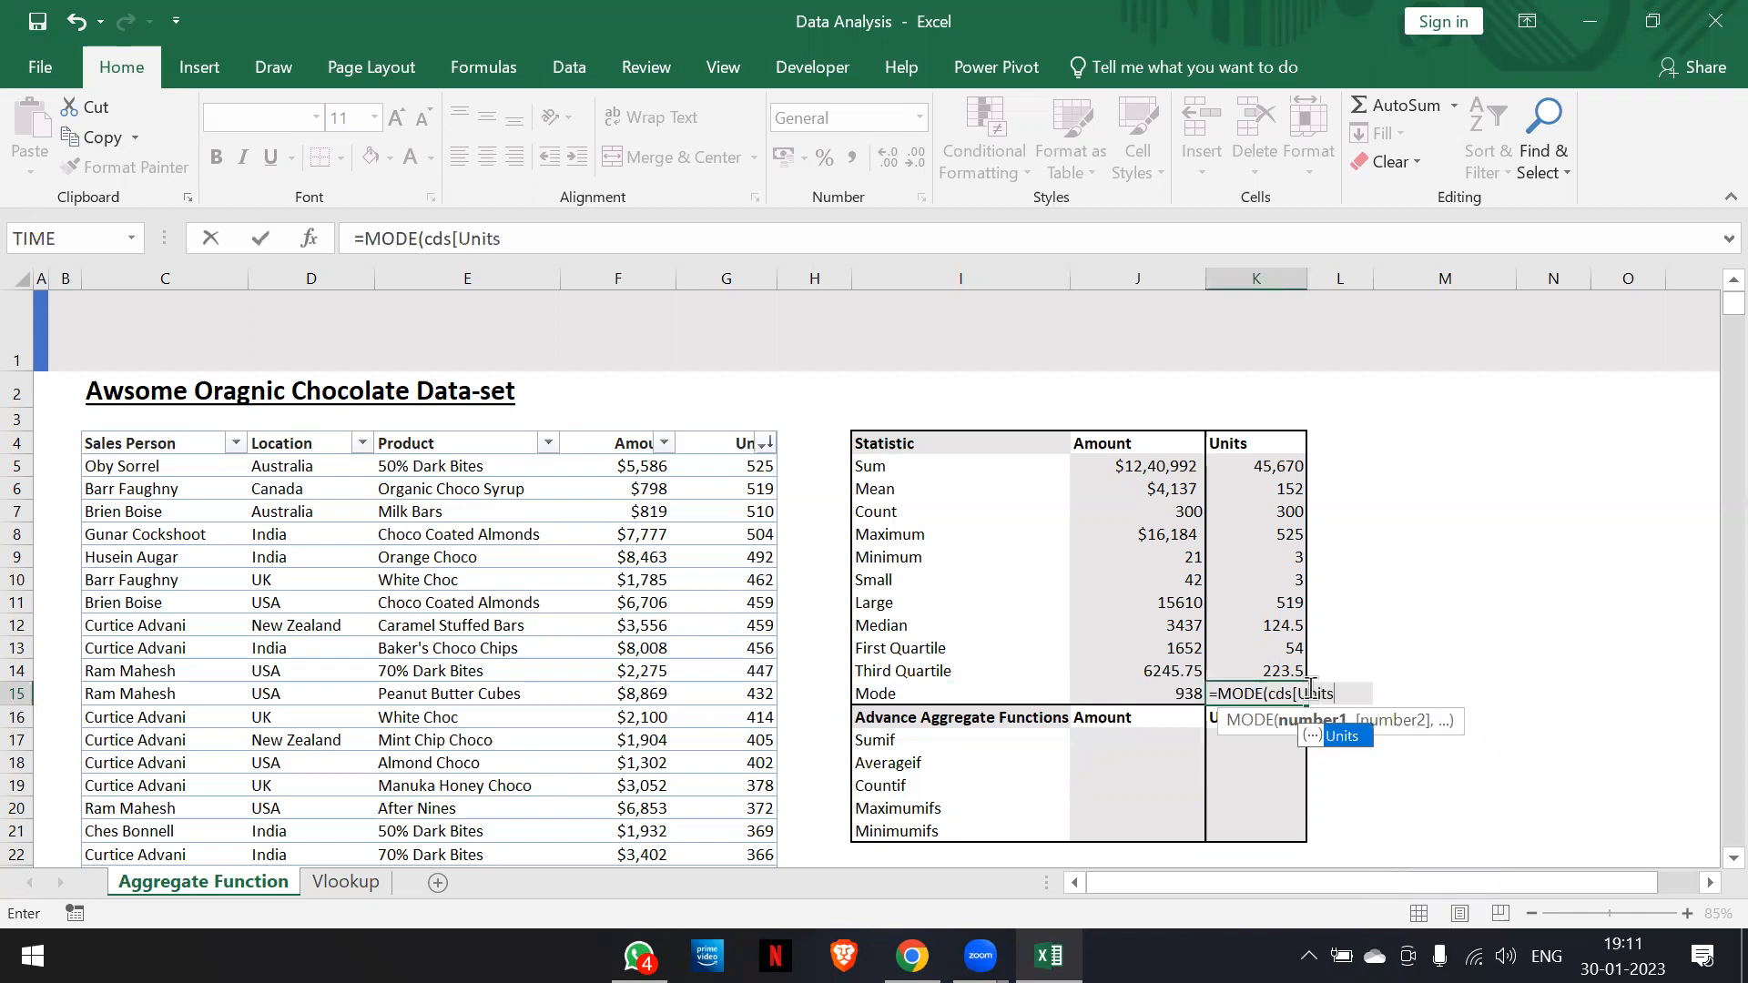
text(]))
key(Return)
click(1307, 689)
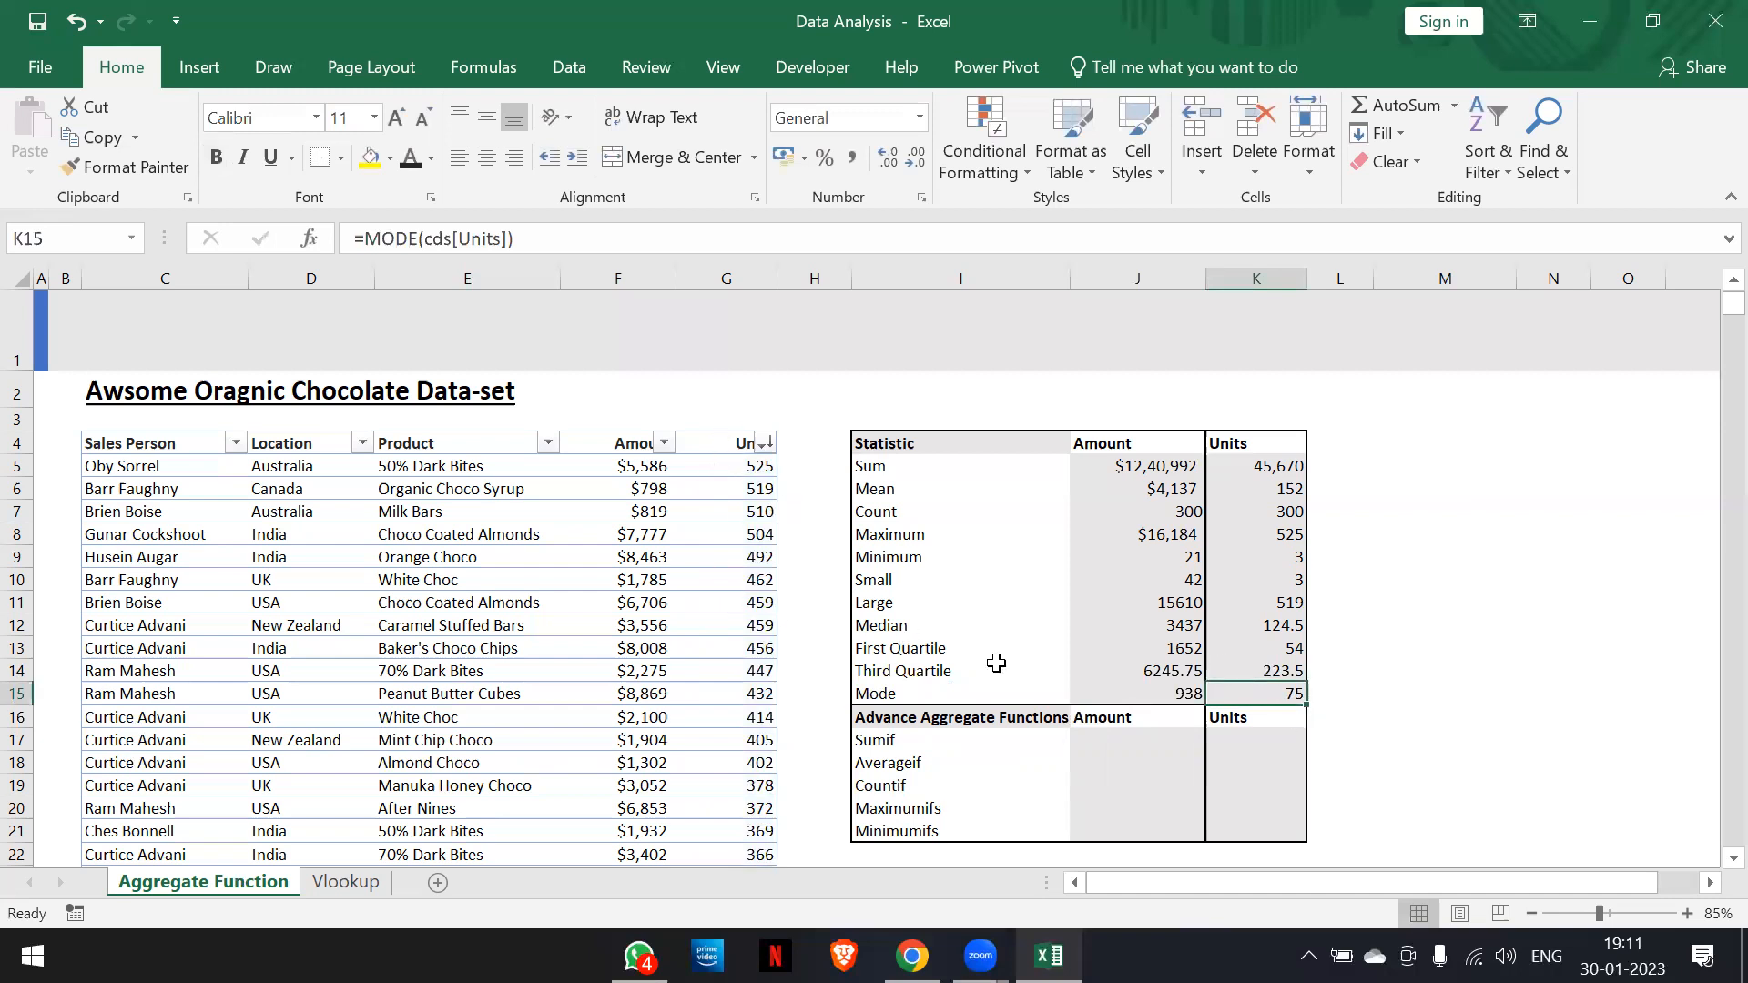
Start a MODE formula in the empty cell M5 beside the Statistic table
scroll(996, 663, down, 1)
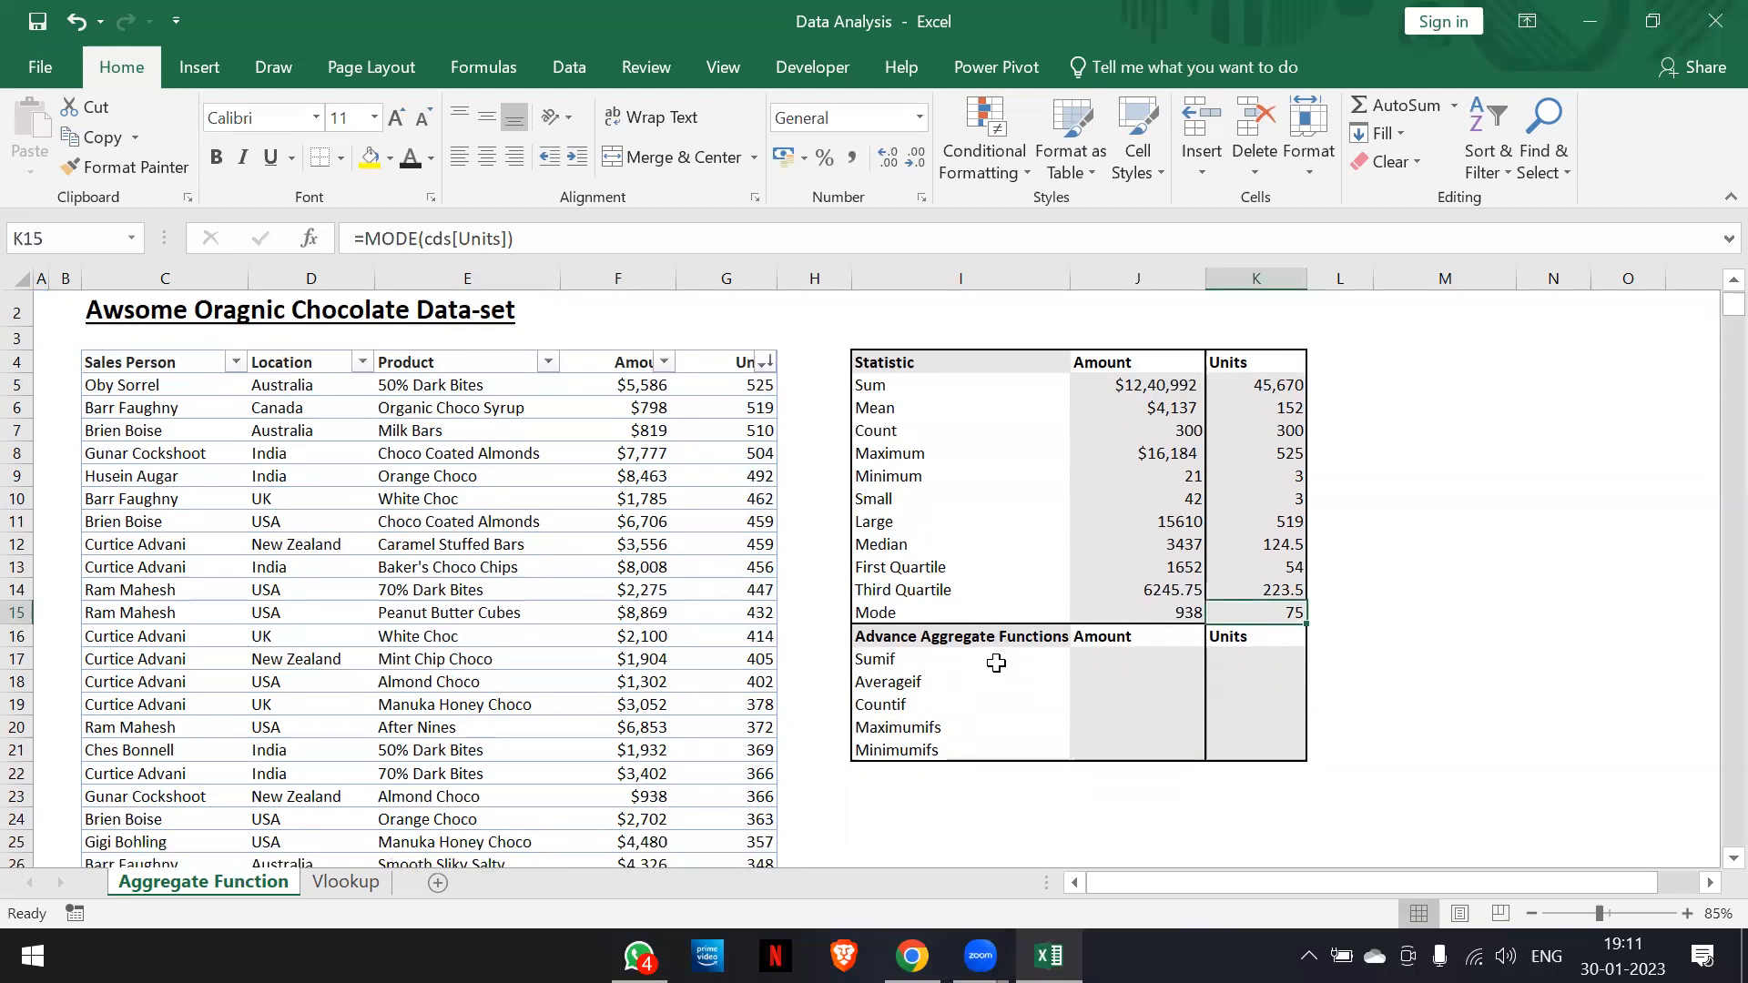
scroll(996, 663, up, 1)
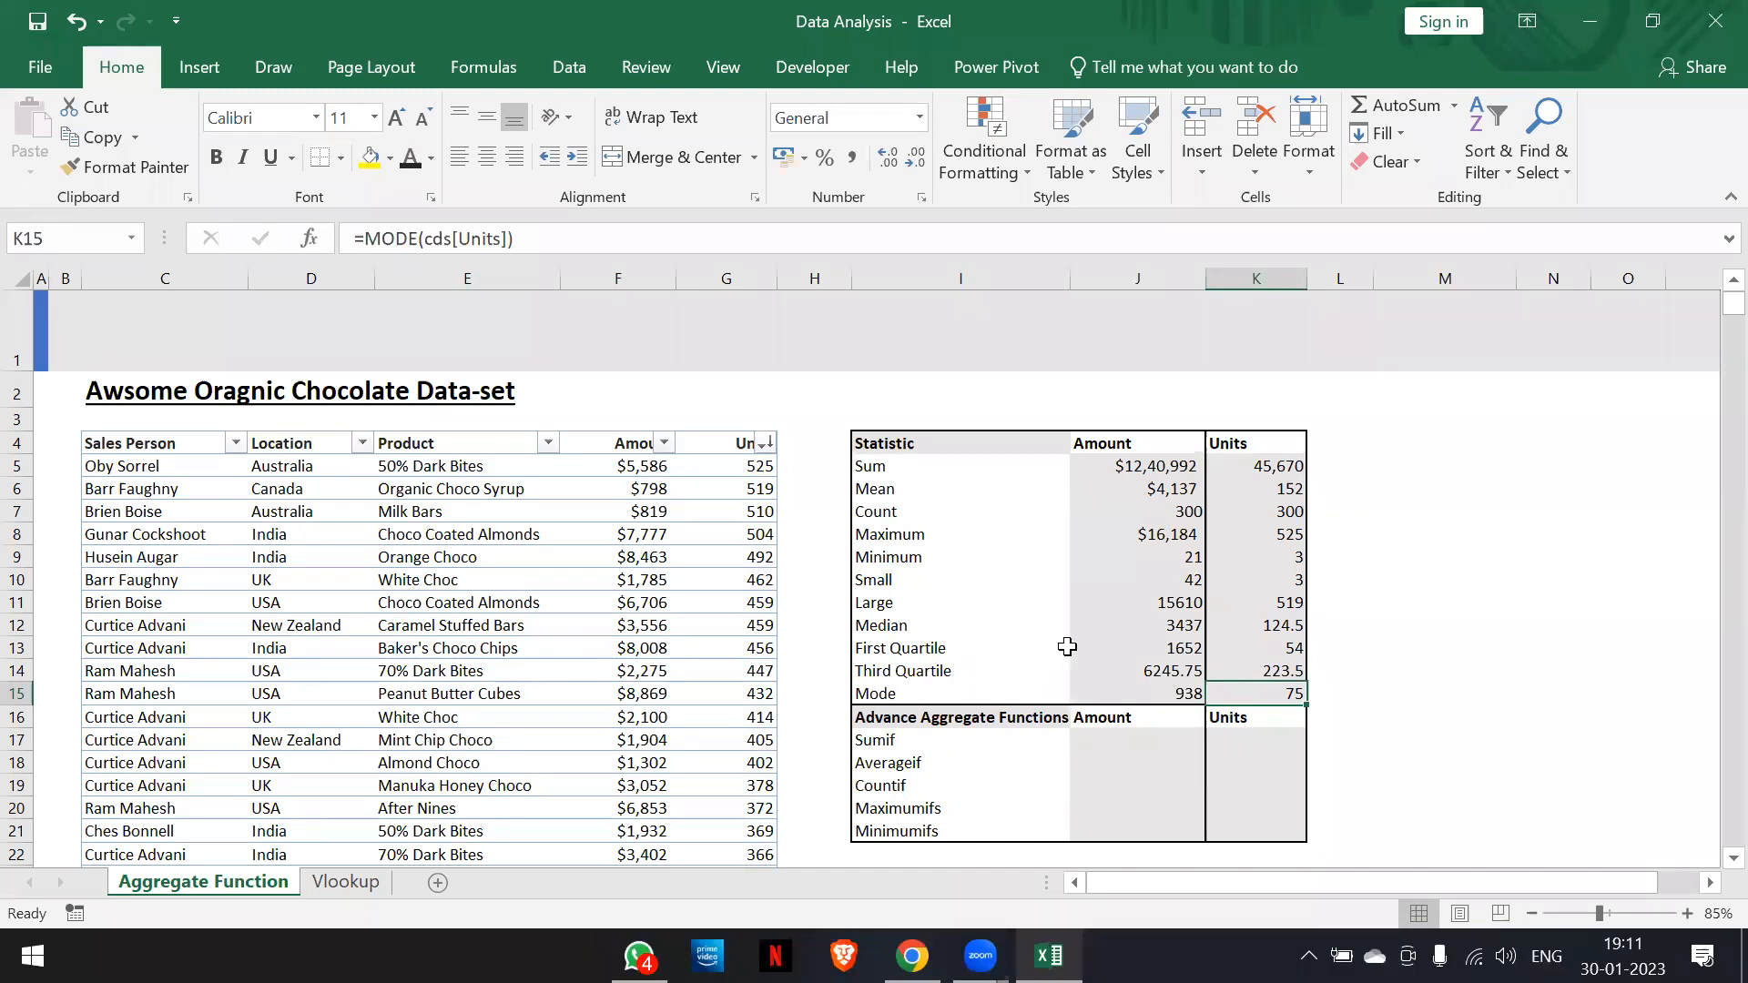
click(1380, 471)
text(=m)
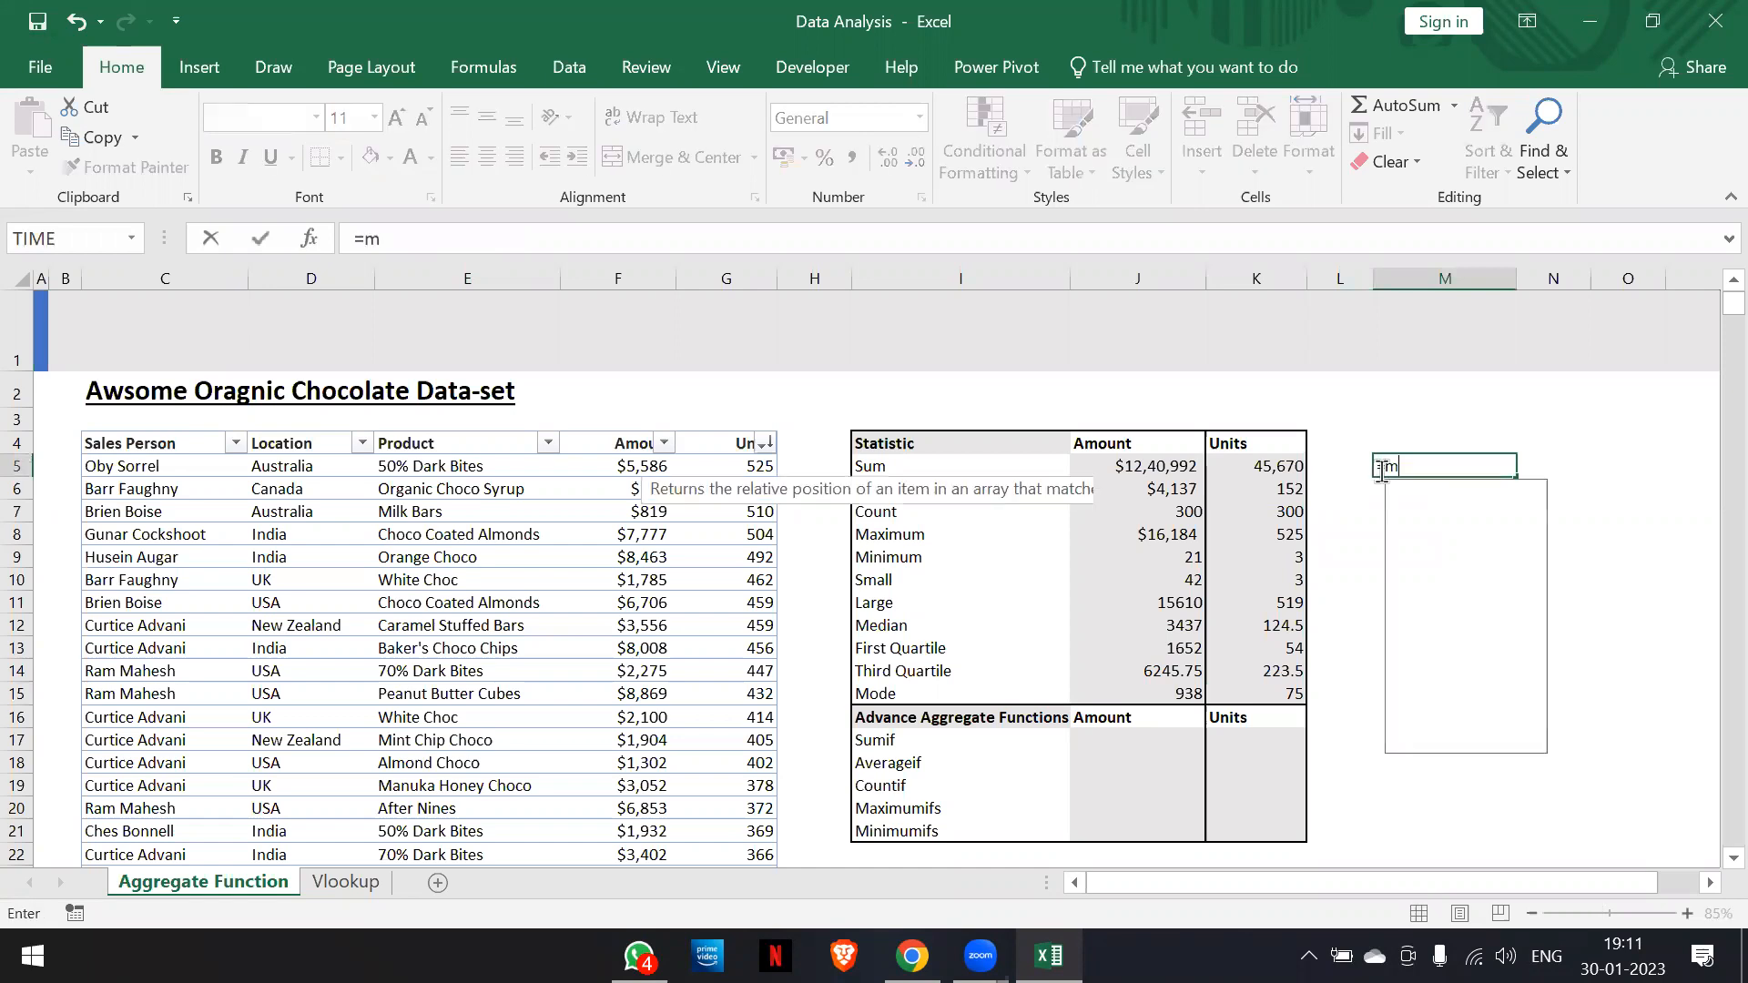
text(ode.mult)
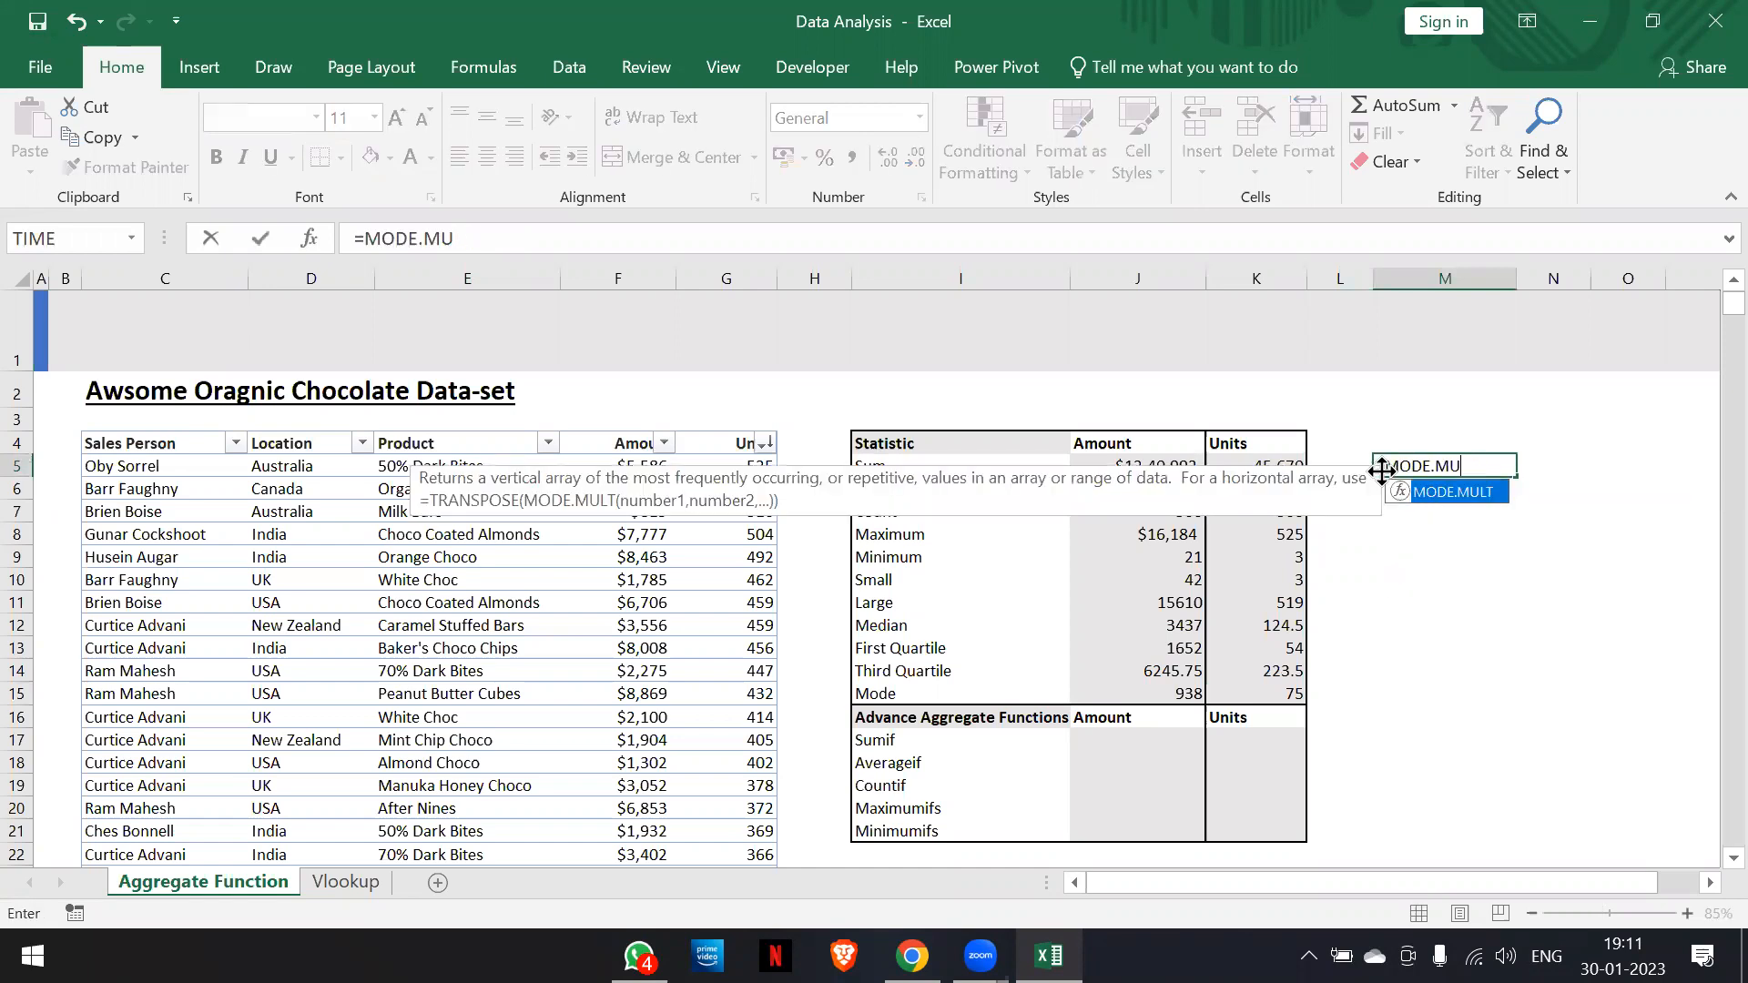
key(BackSpace)
key(BackSpace)
key(BackSpace)
text(()
key(Left)
key(Left)
key(Left)
key(Left)
key(Left)
key(Right)
key(Right)
key(Right)
key(Right)
key(Right)
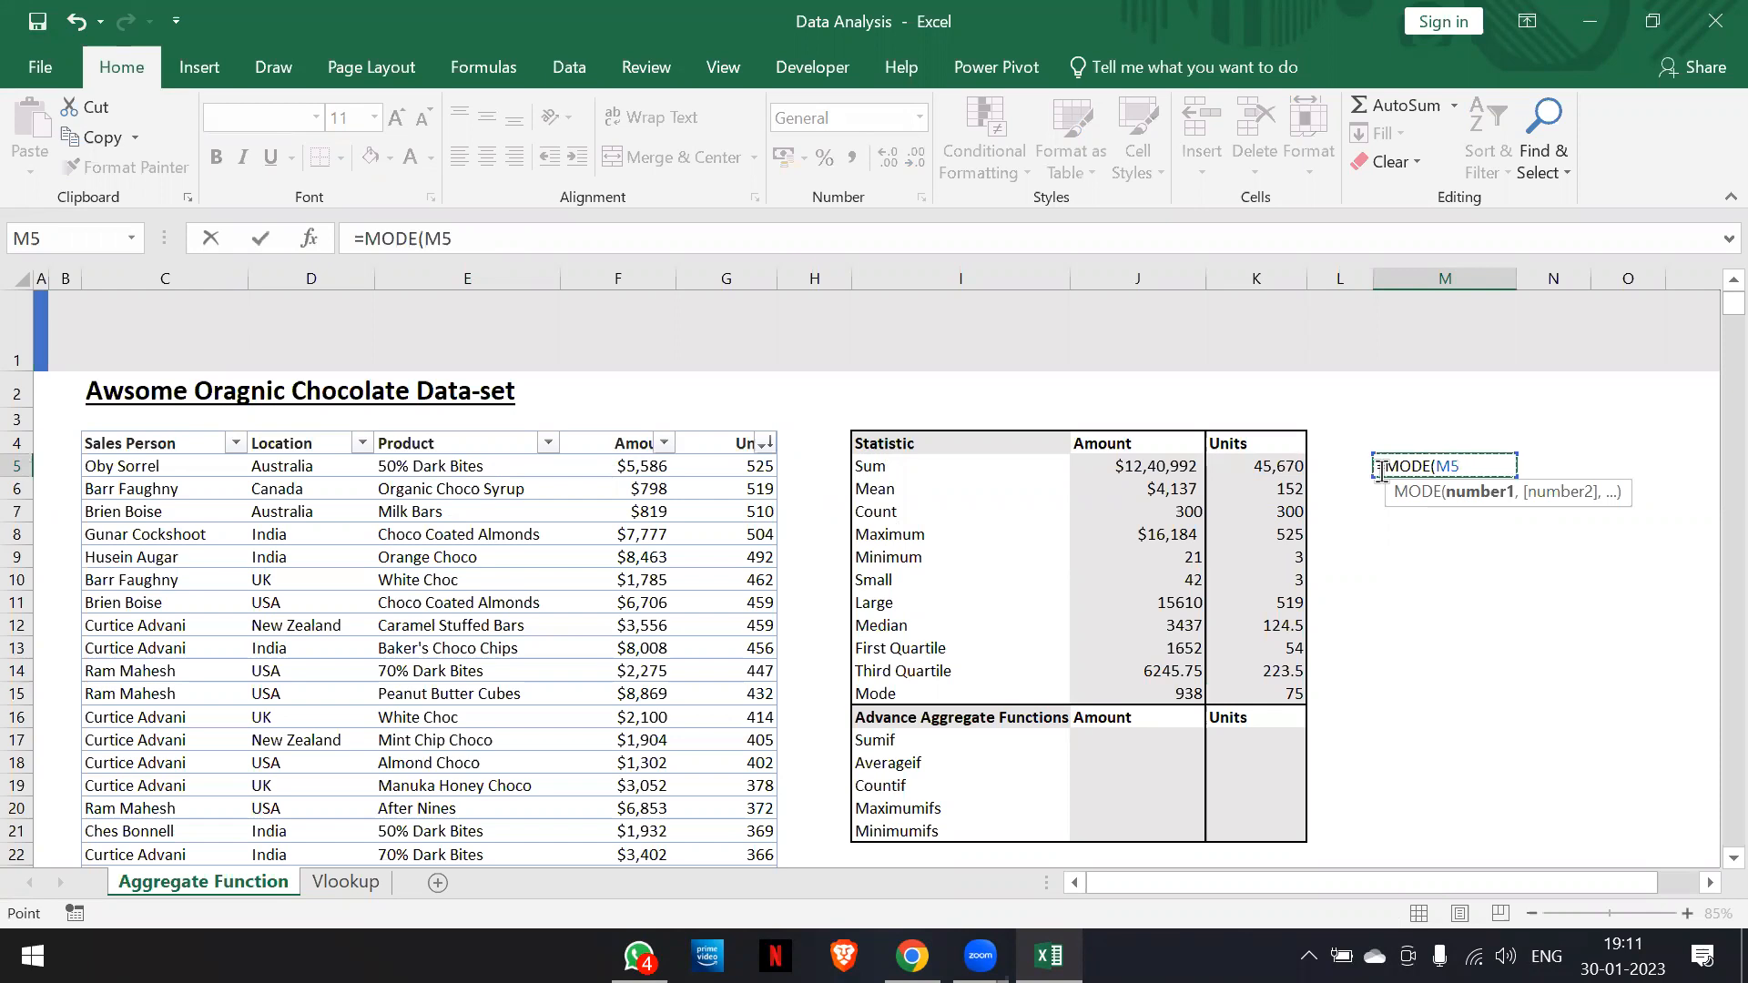
key(BackSpace)
key(BackSpace)
key(Left)
key(Left)
key(Left)
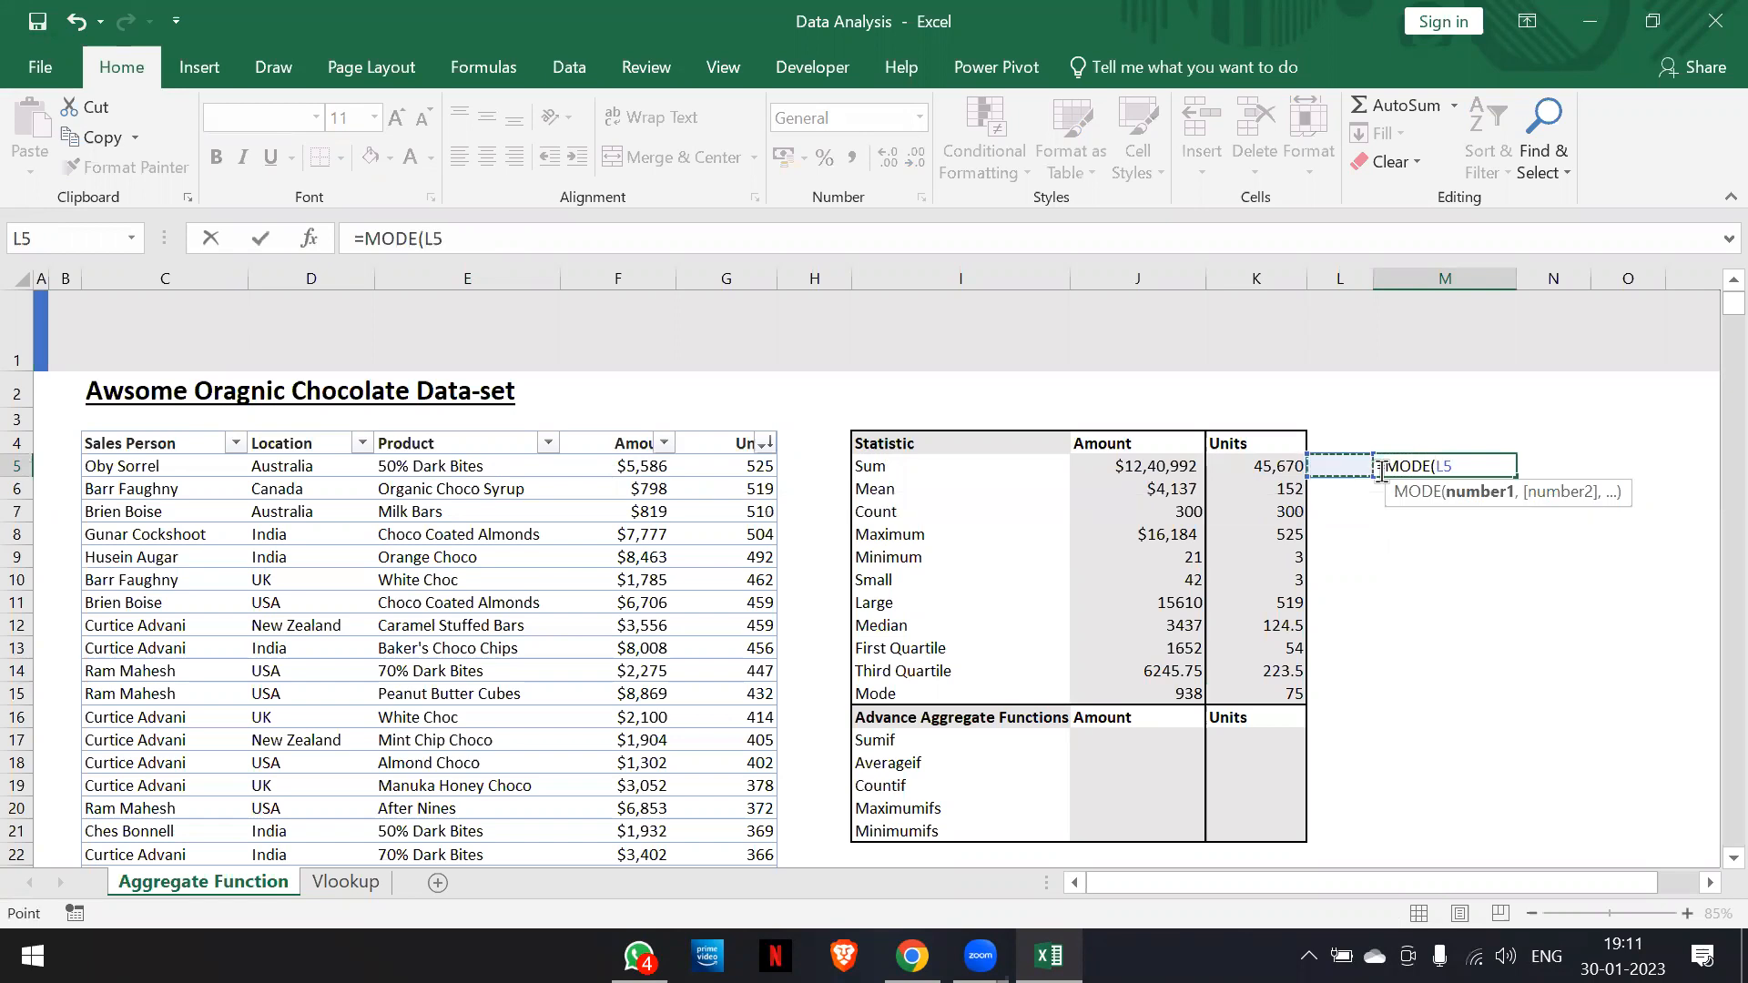
key(Left)
key(Left)
key(Left)
key(Left)
key(Left)
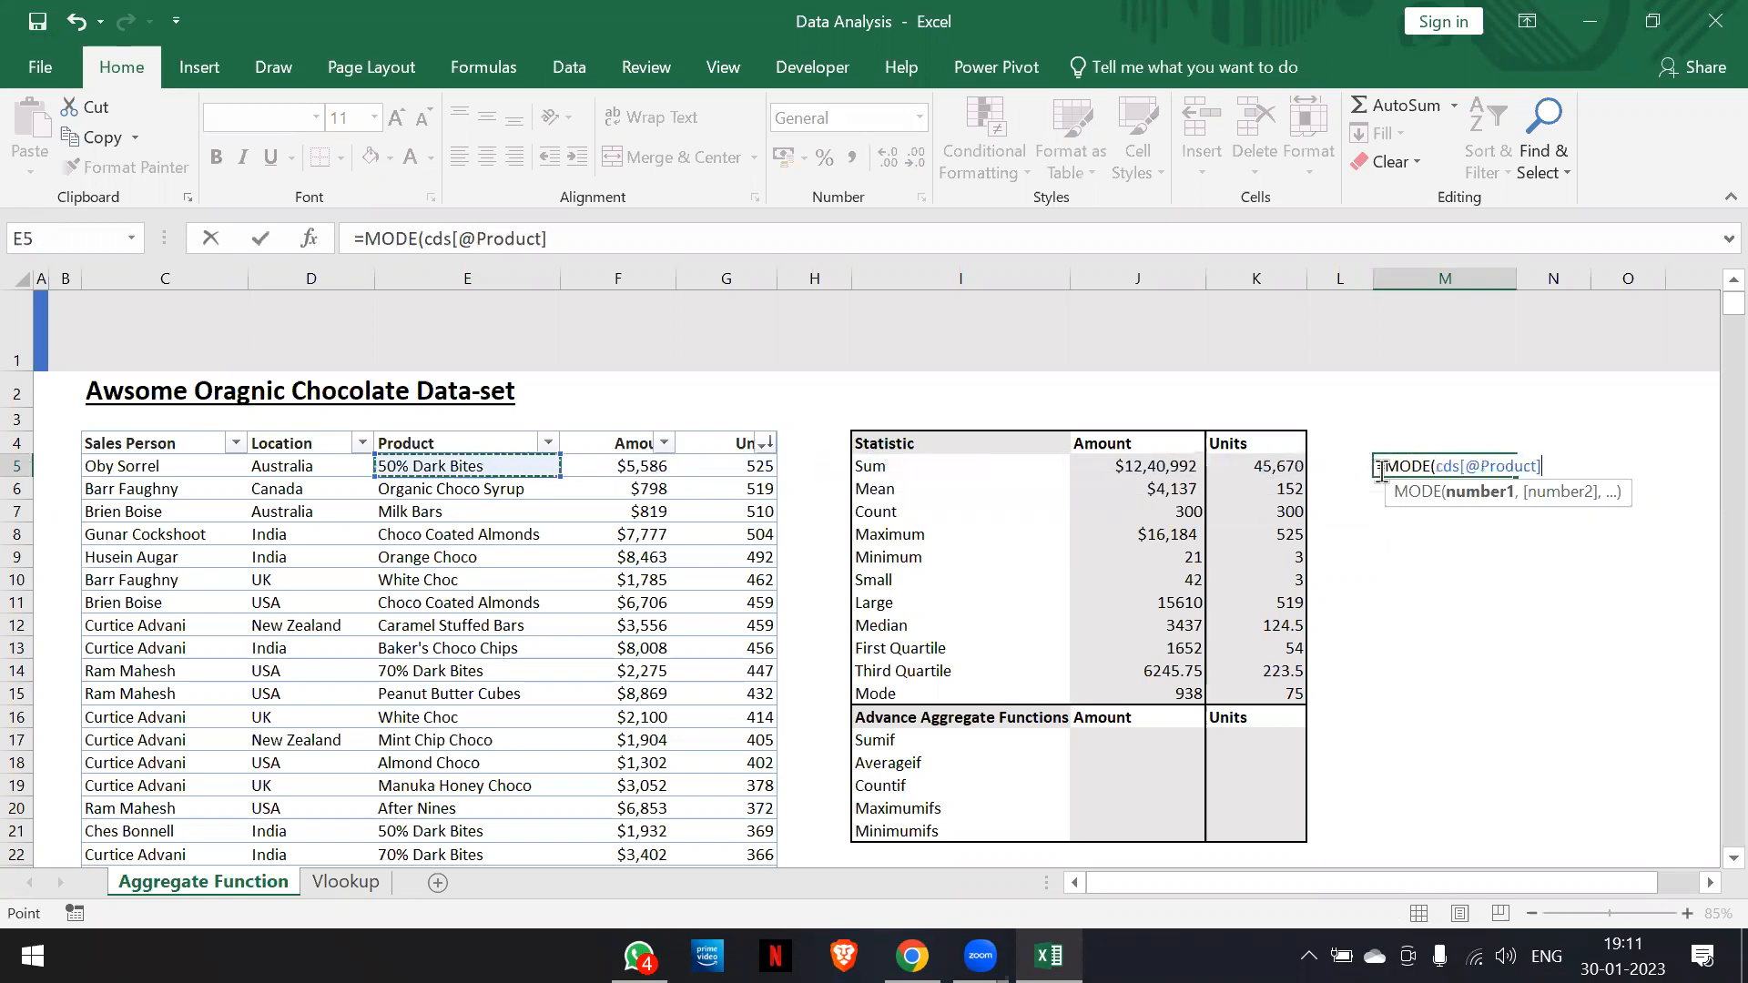
key(Right)
key(Right)
key(Right)
key(Right)
key(Right)
key(Right)
key(Right)
key(Right)
key(Right)
key(BackSpace)
key(BackSpace)
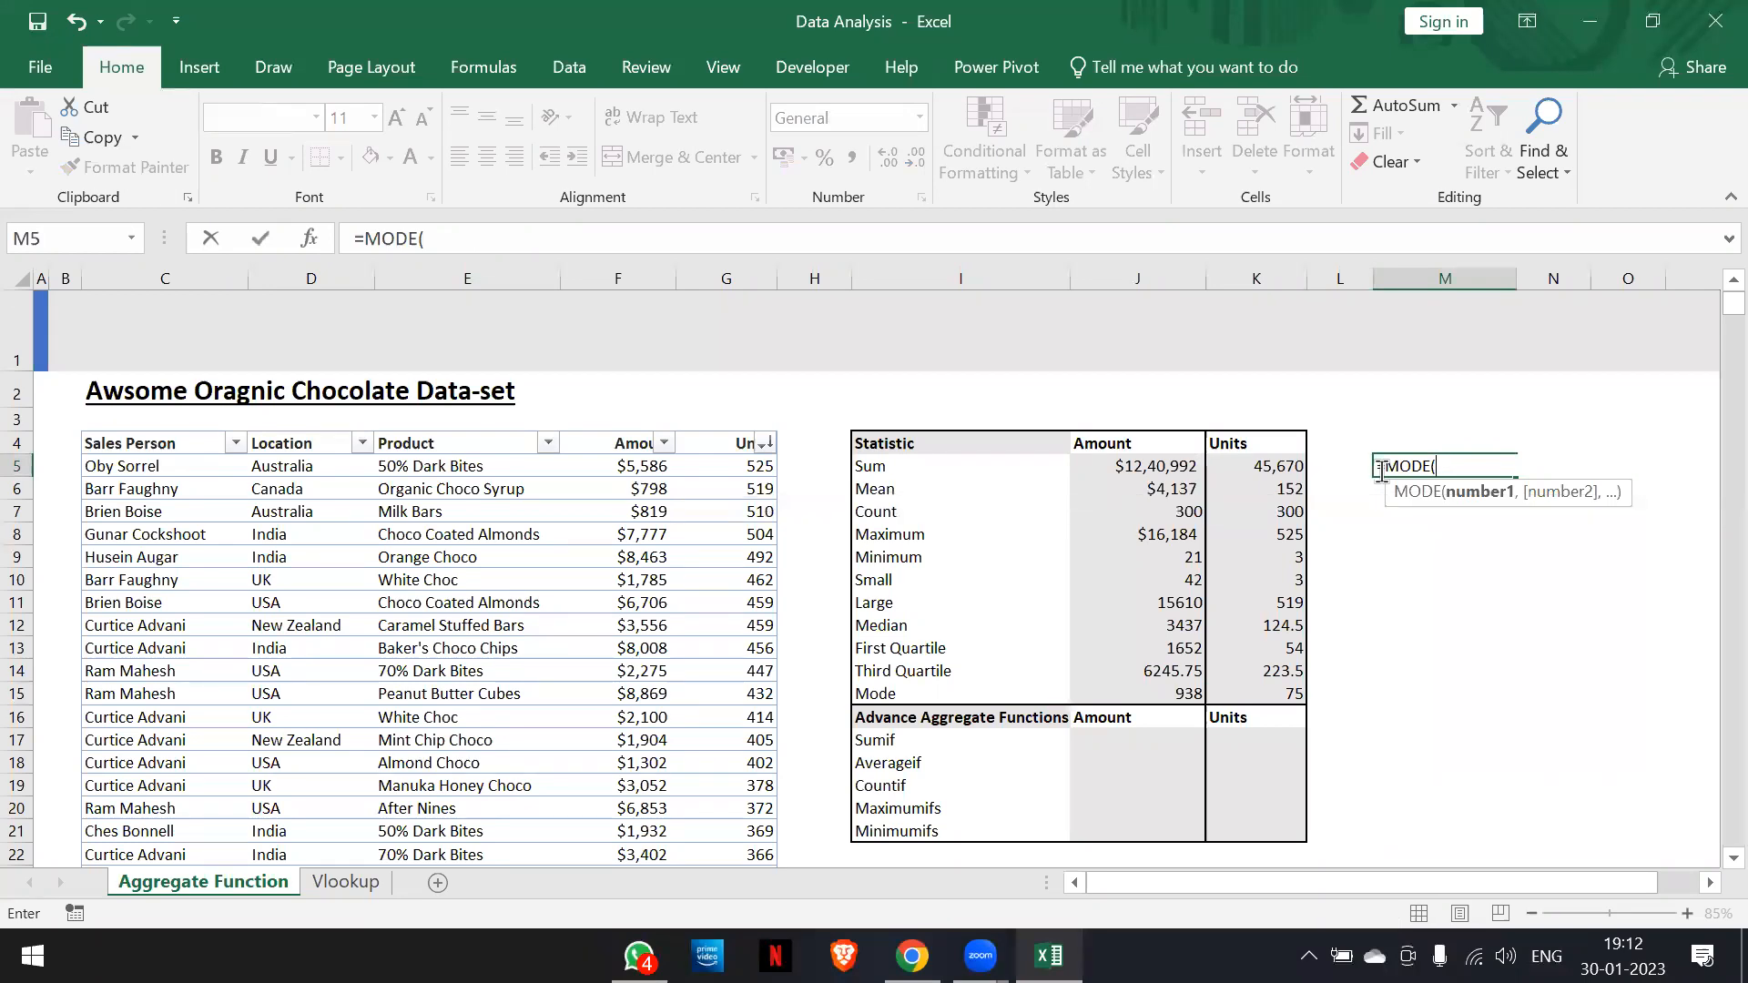
key(Left)
key(Right)
key(Escape)
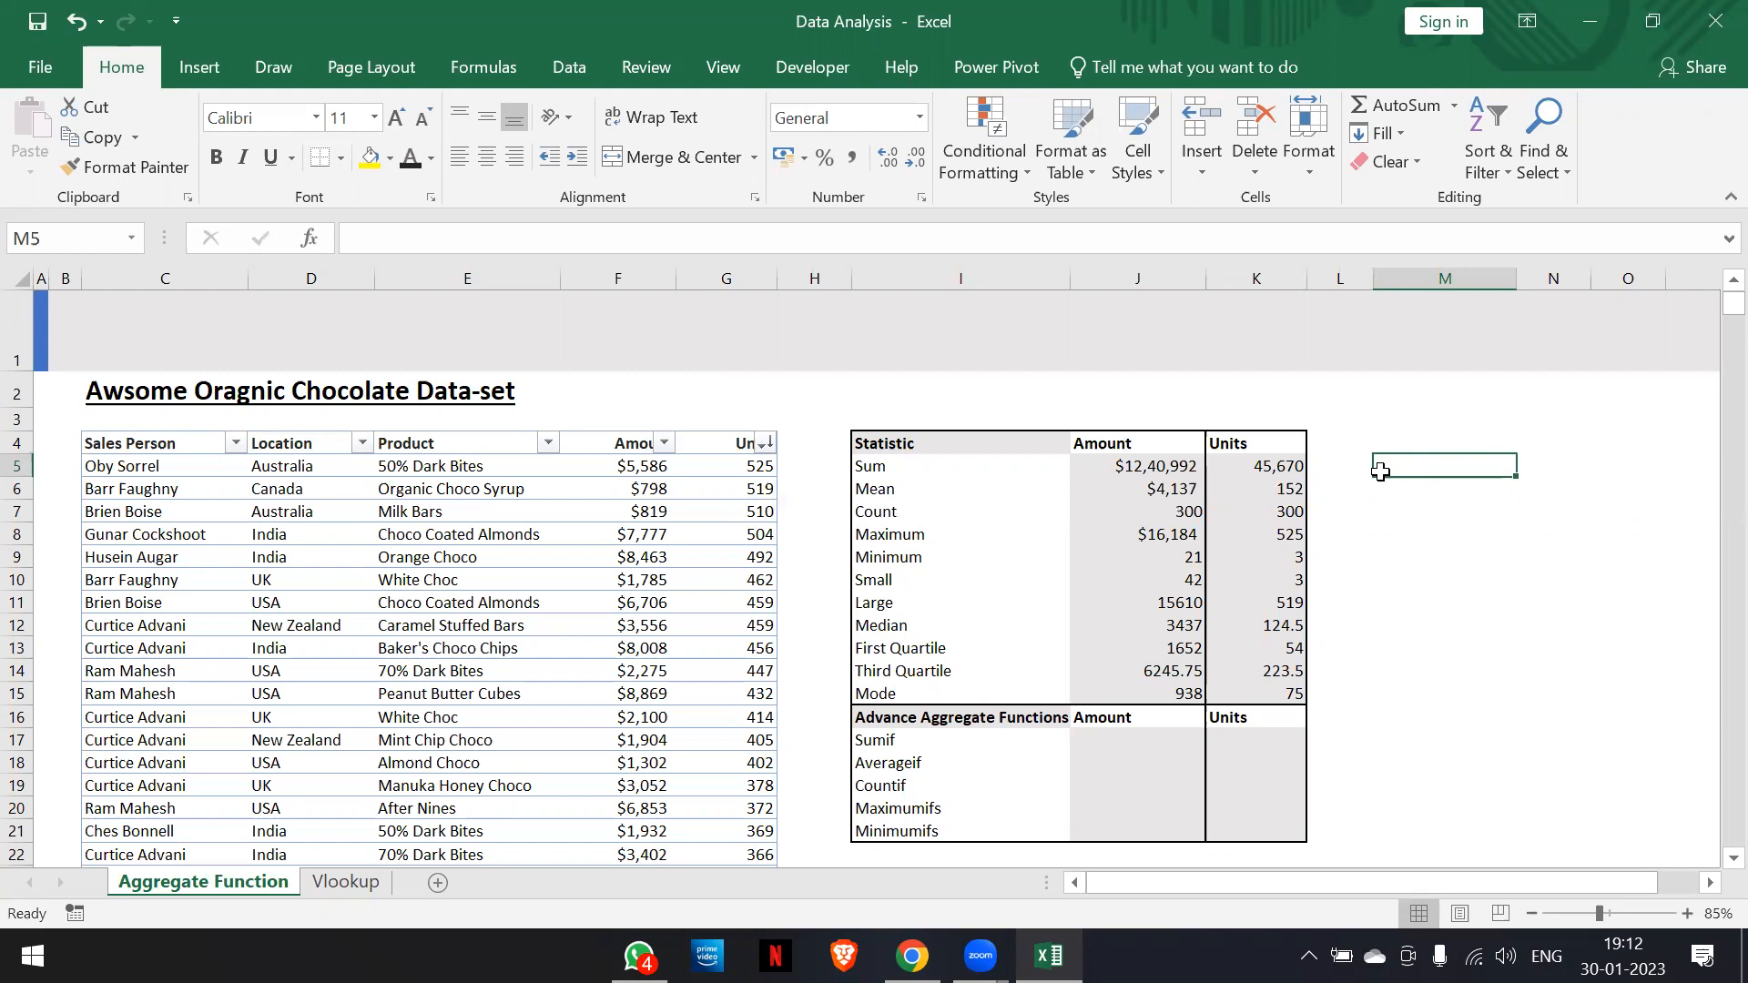
Enter the sample values 4, 5, 6, 6, 6, 7 and 8 in consecutive cells of column M, starting at M5
text(4)
key(Return)
text(5)
key(Return)
text(6)
key(Return)
text(6)
key(Return)
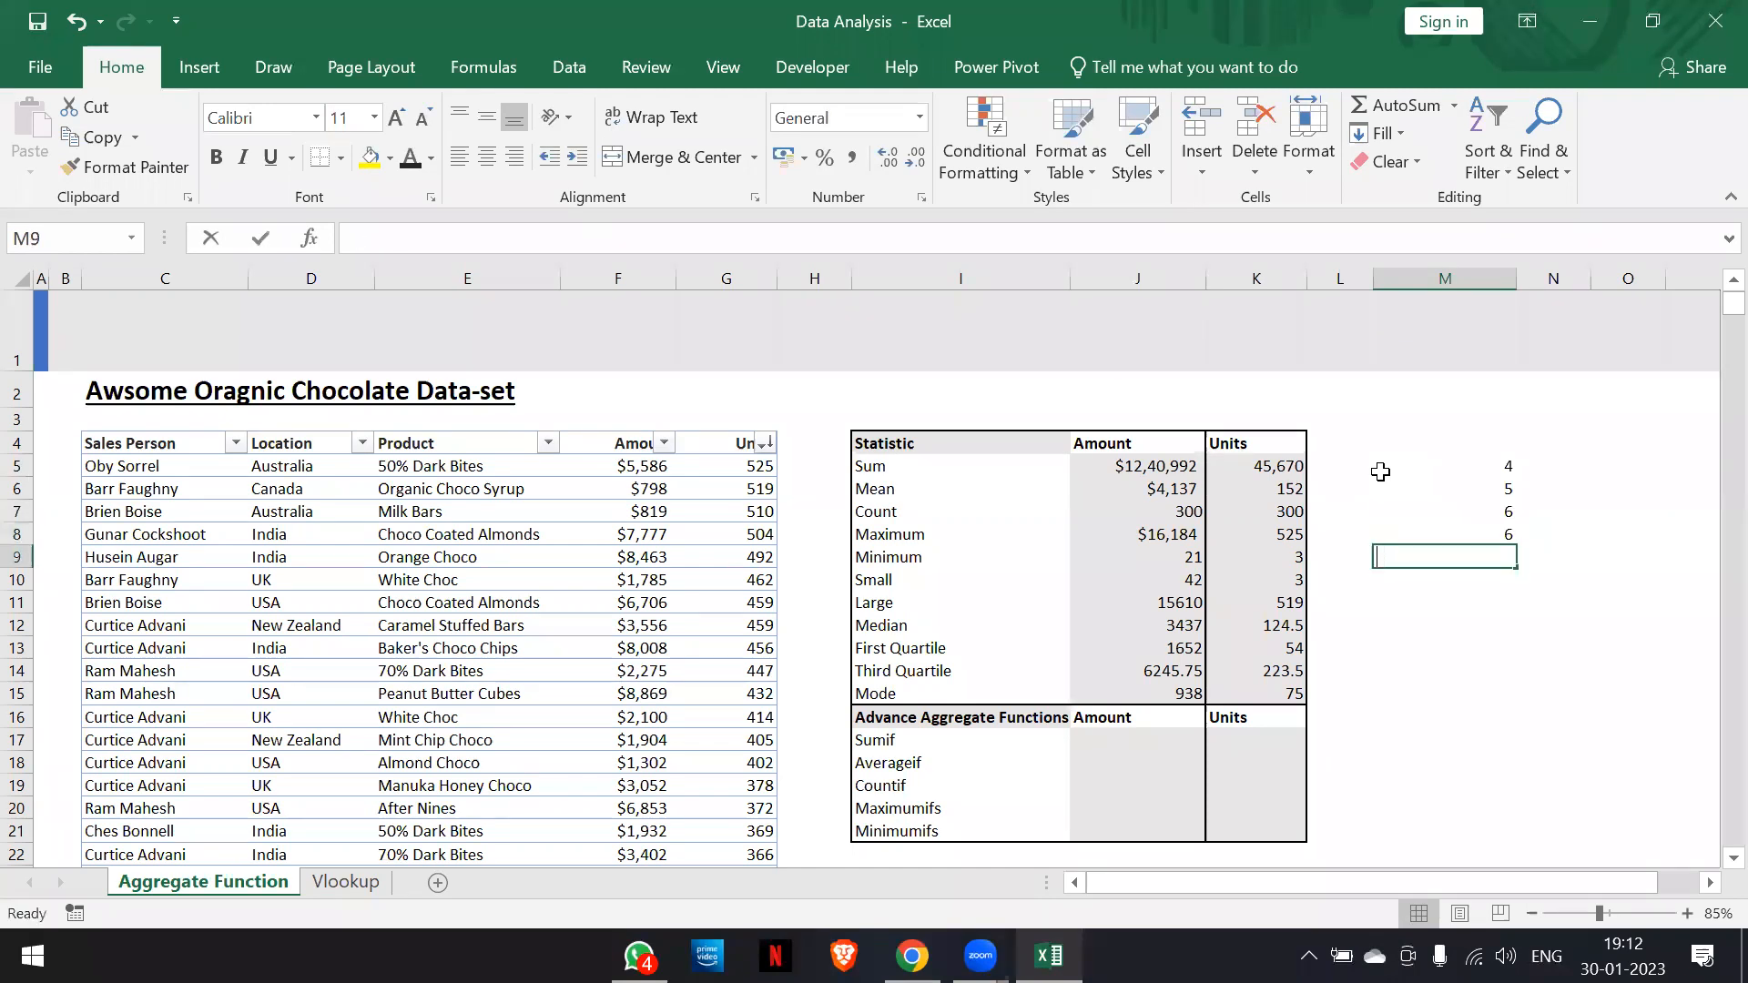
text(6)
key(Return)
text(7)
key(Return)
text(8)
key(Return)
text(89)
key(Return)
key(Up)
key(Delete)
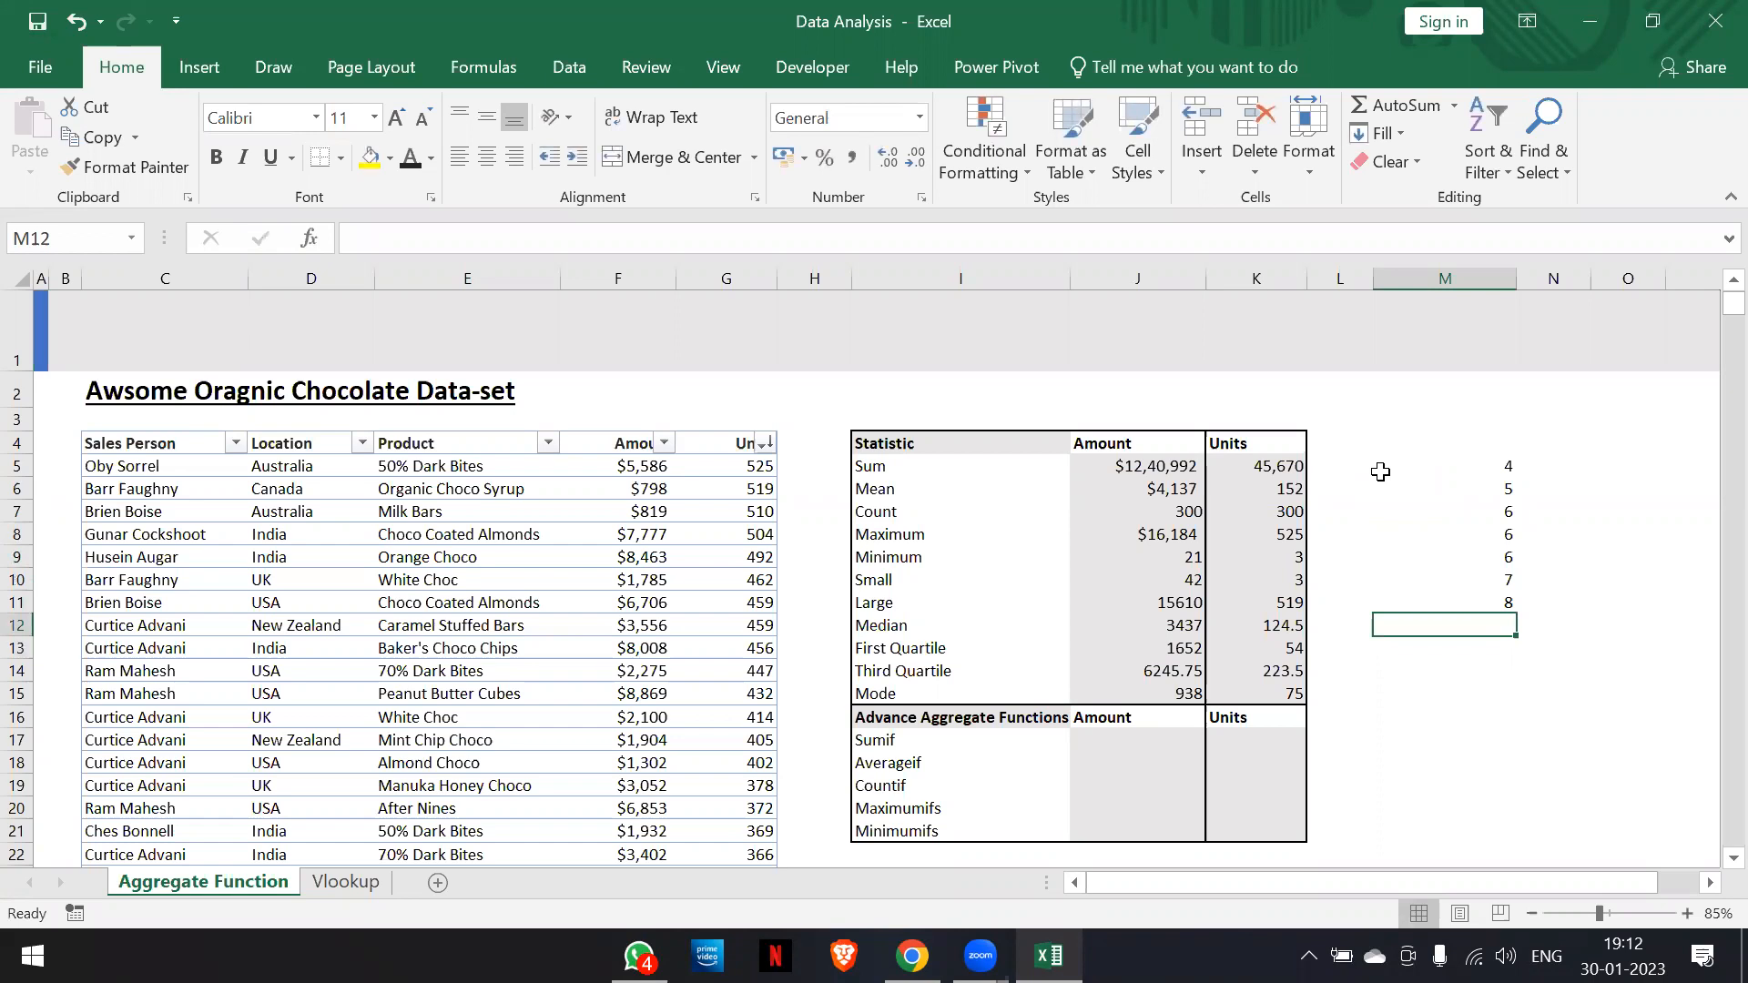
Add two more 7s to the sample list, in cells M12 and M13
key(Up)
key(Down)
text(7)
key(Return)
text(7)
key(Return)
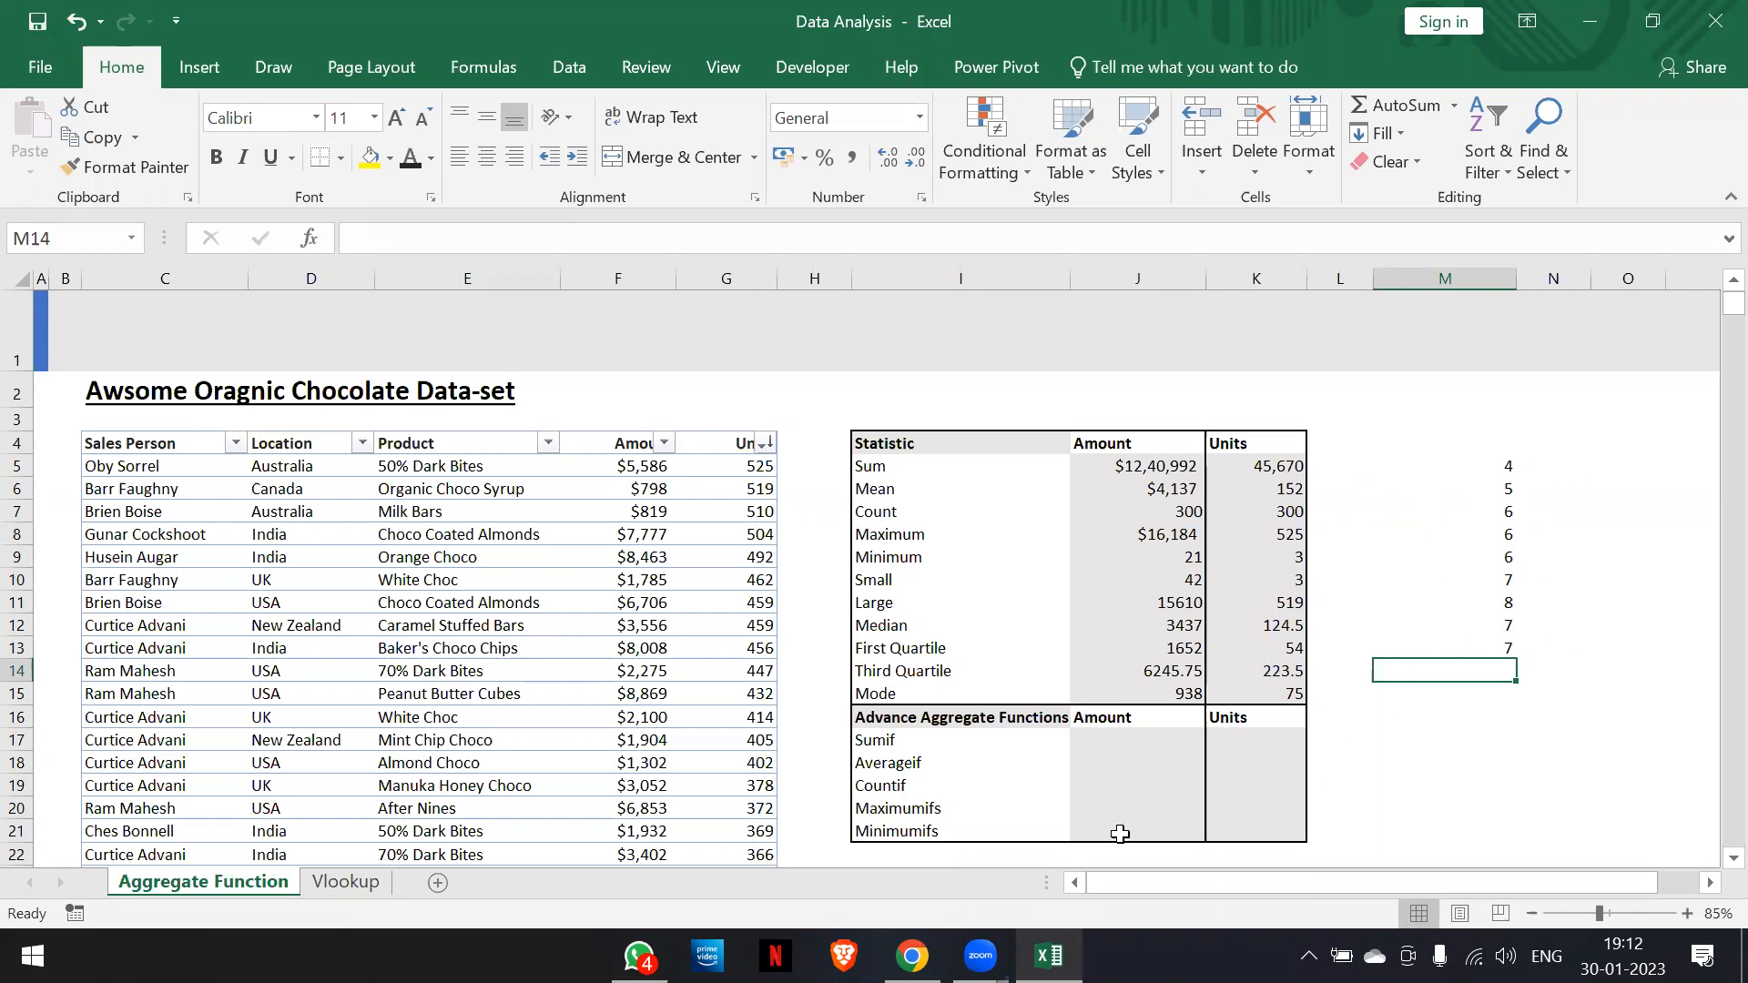
Clear the sample numbers from cells M5 to M13 and return to cell M5
click(1480, 640)
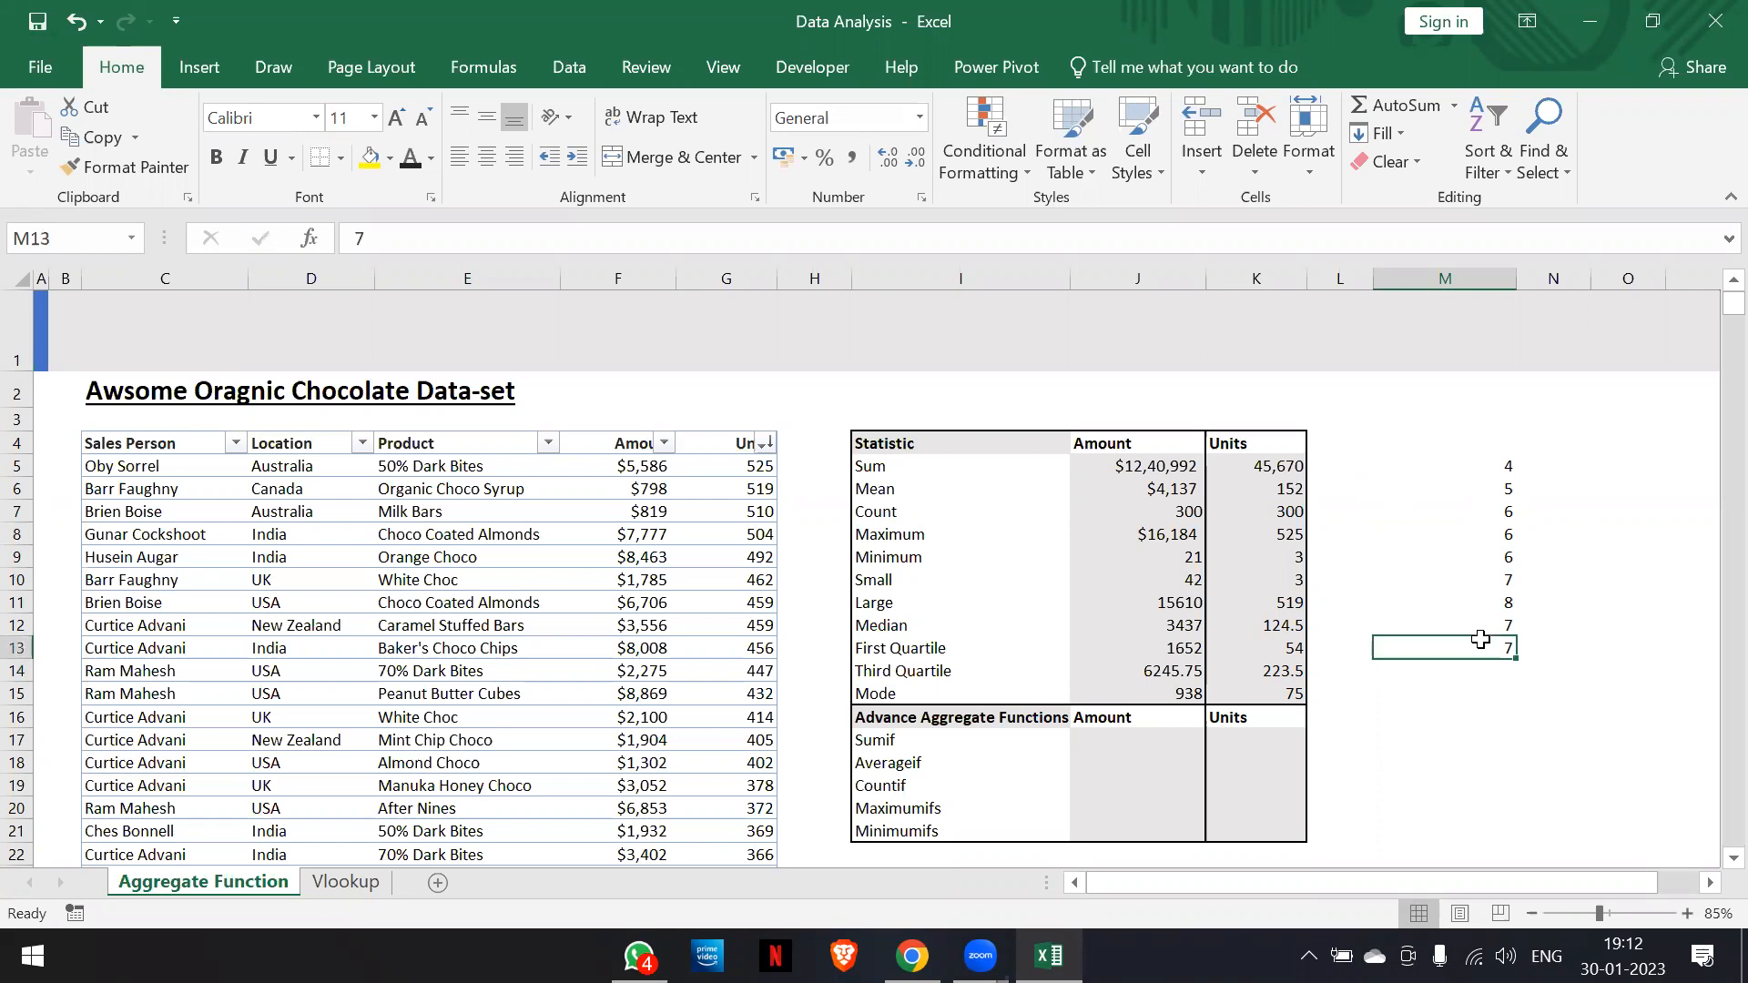
key(ctrl+shift+Up)
key(Delete)
click(1480, 640)
key(Left)
key(Right)
key(Up)
key(Up)
key(Up)
key(Up)
key(Up)
key(Up)
key(Up)
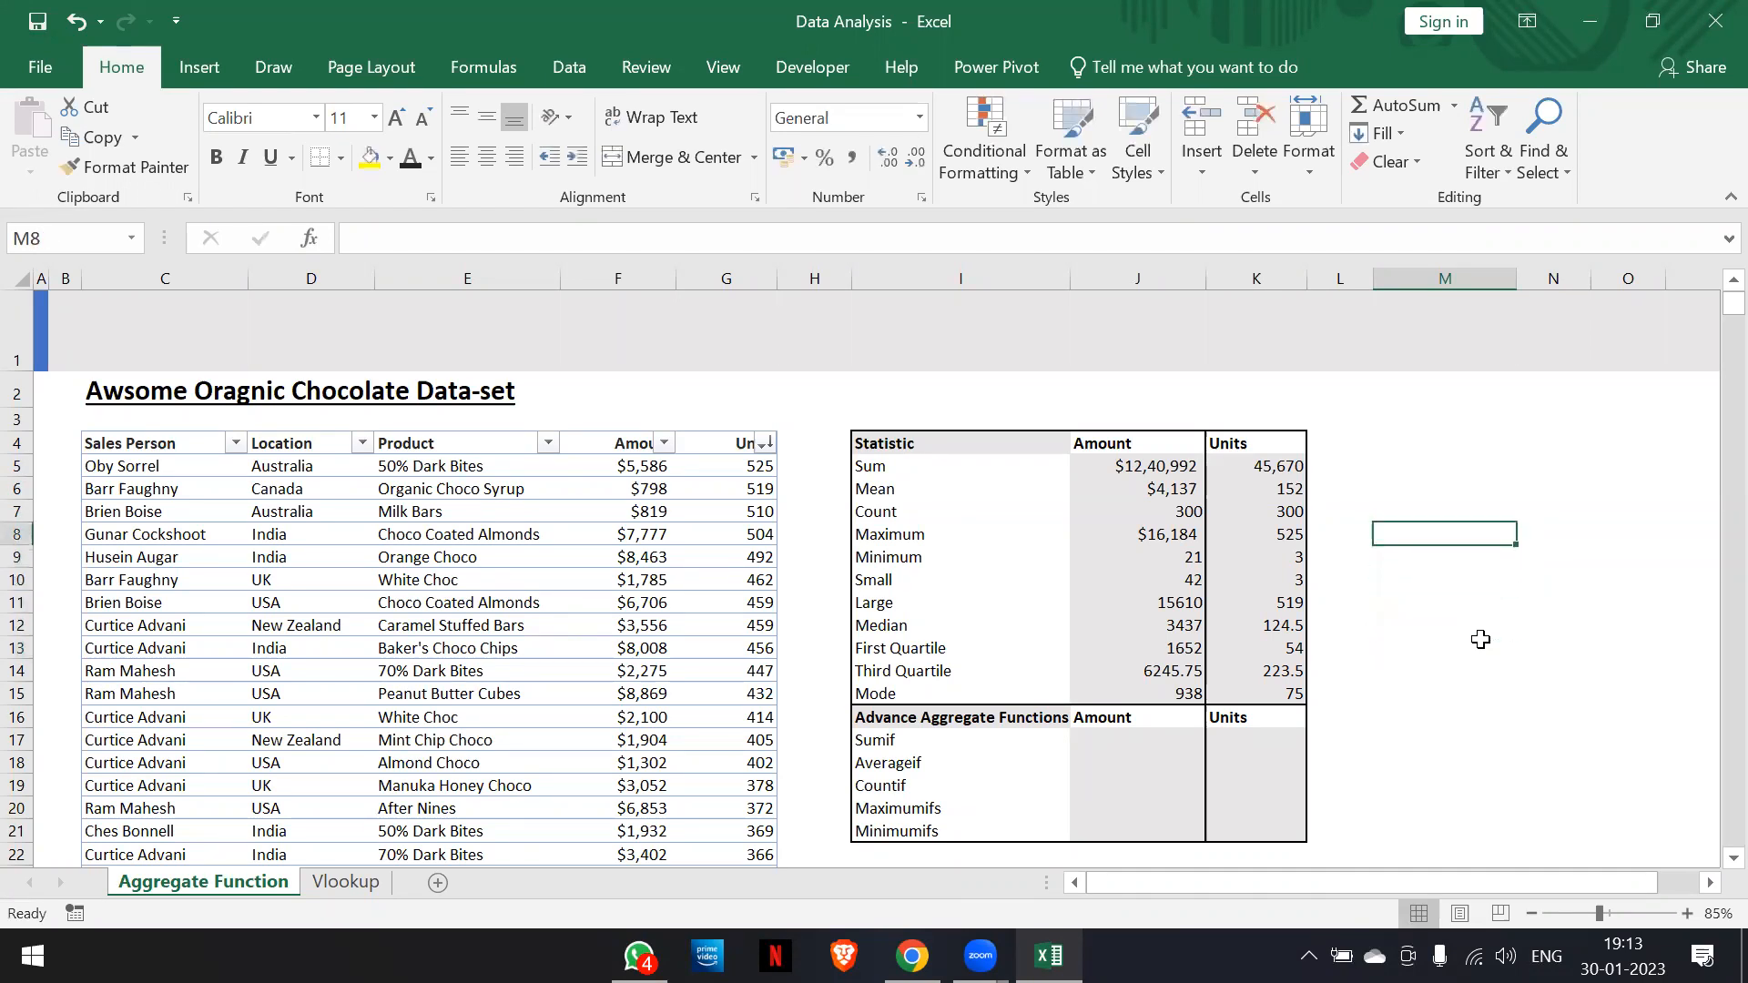
key(Up)
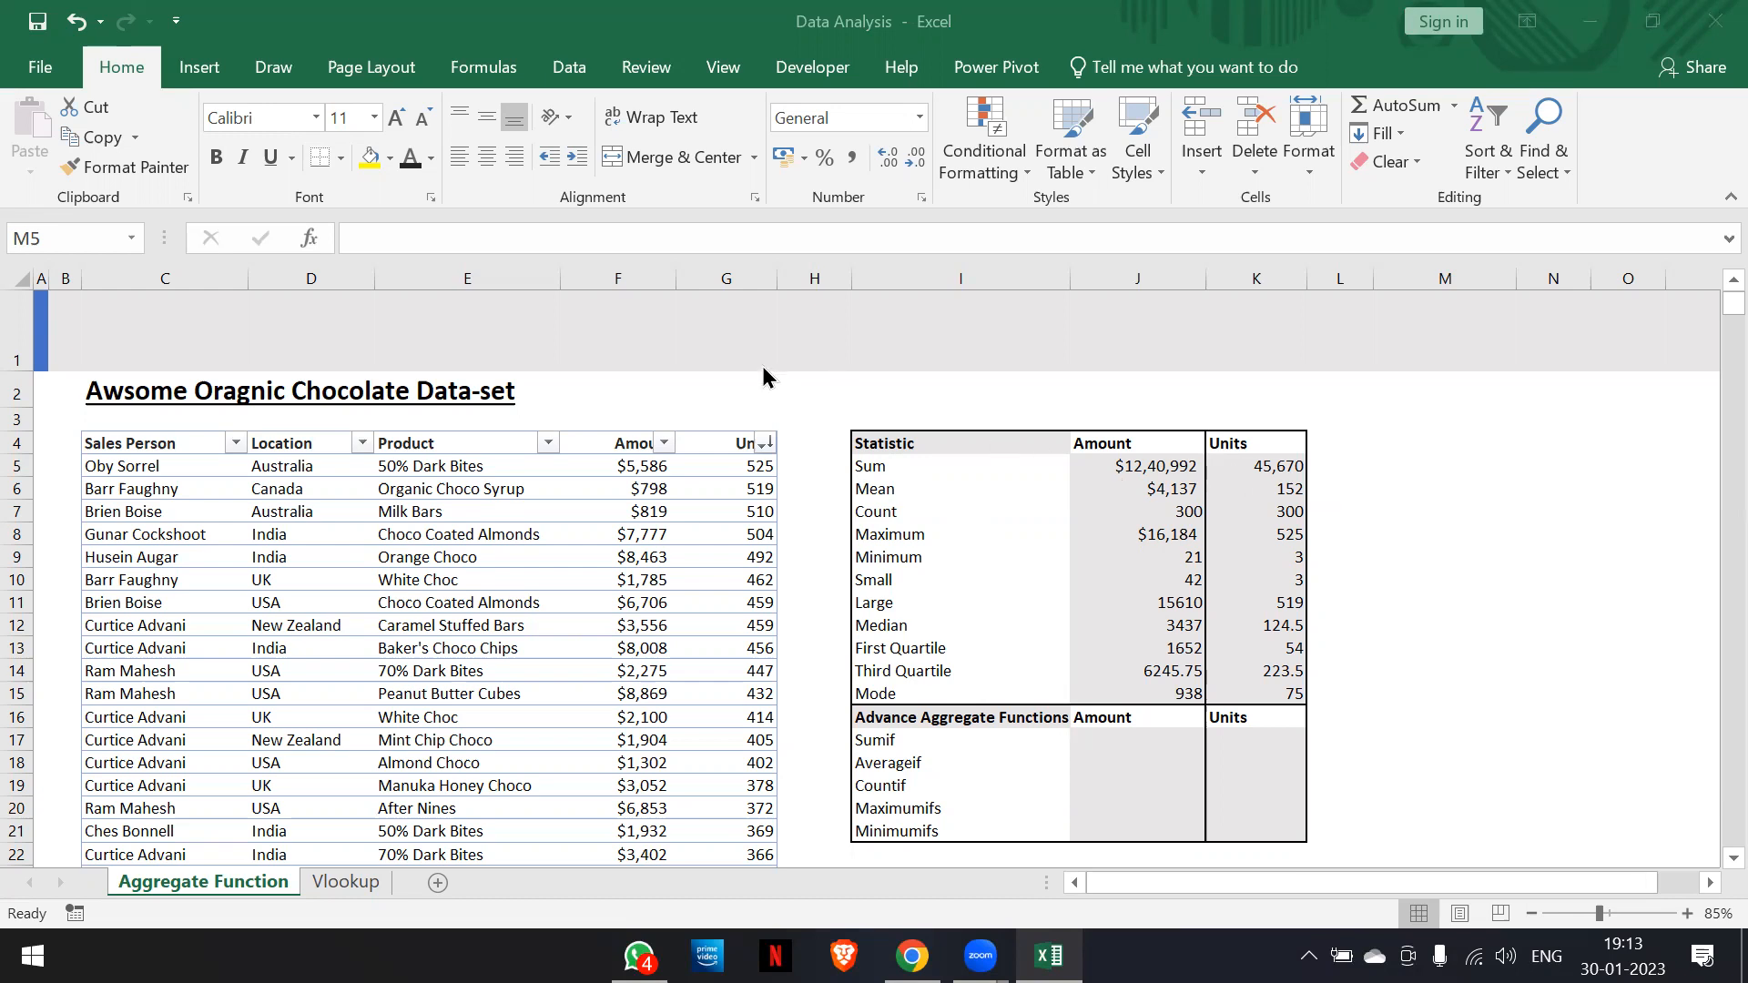
click(1393, 469)
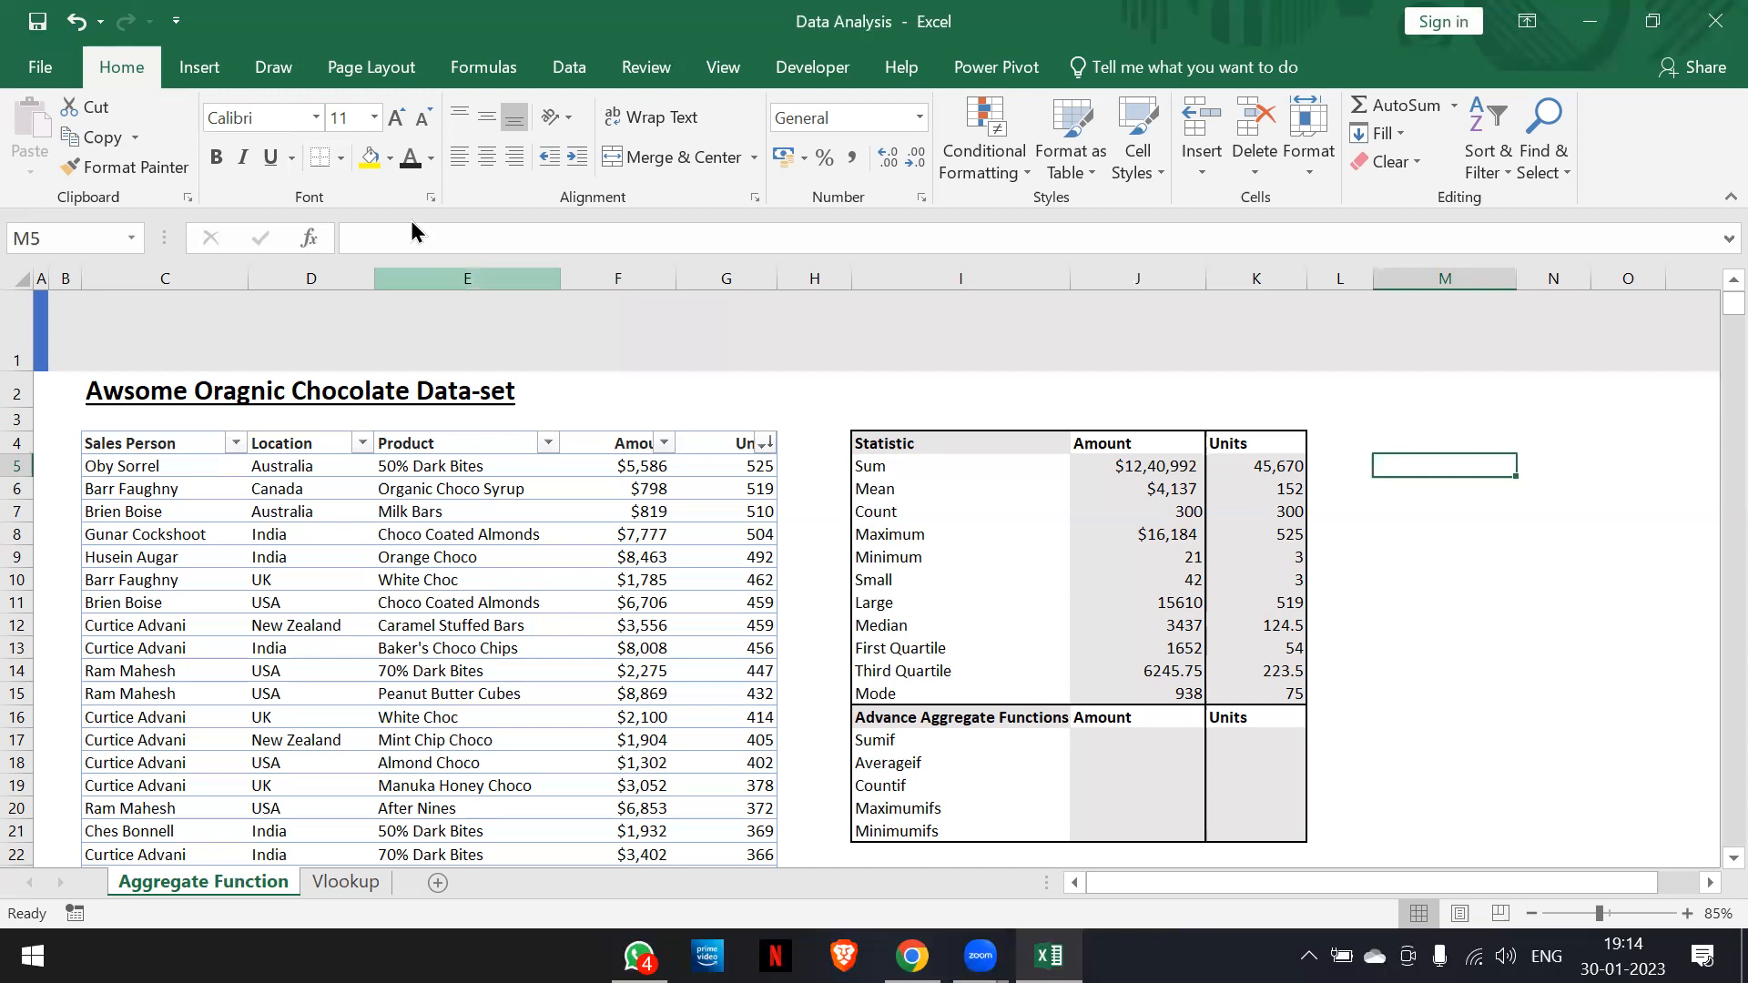
Inspect the available Excel Add-ins through the program options, then close the list without changes
click(569, 71)
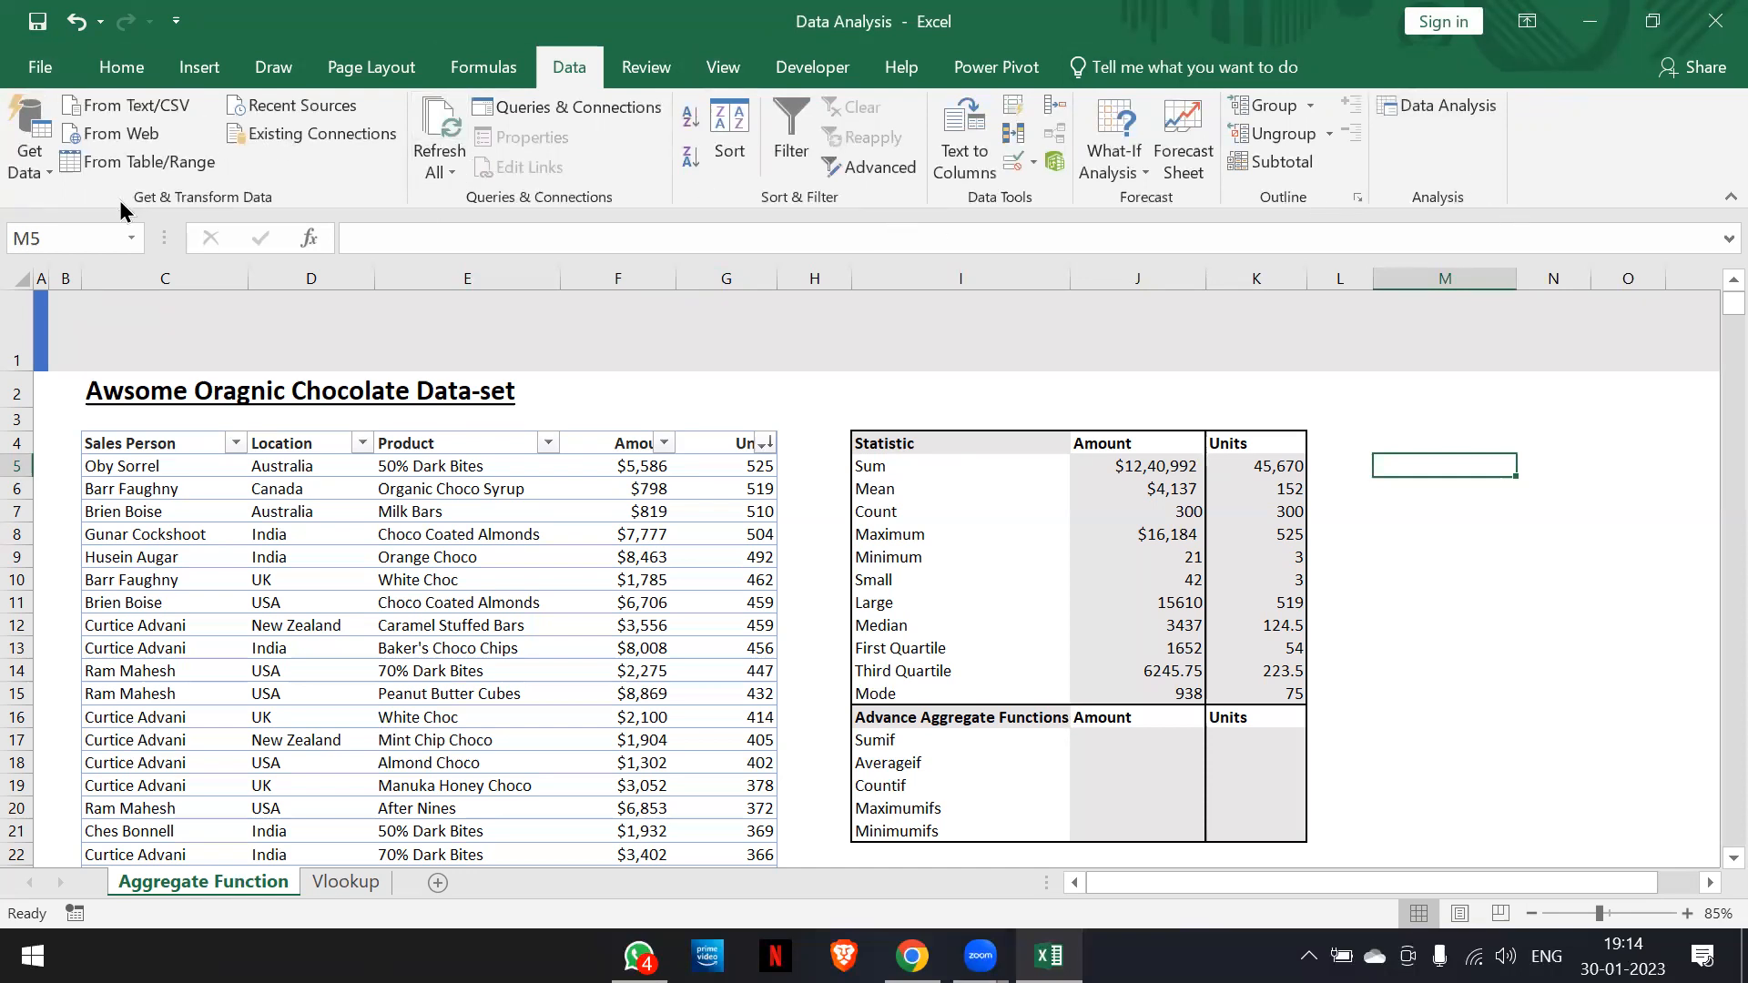
click(40, 69)
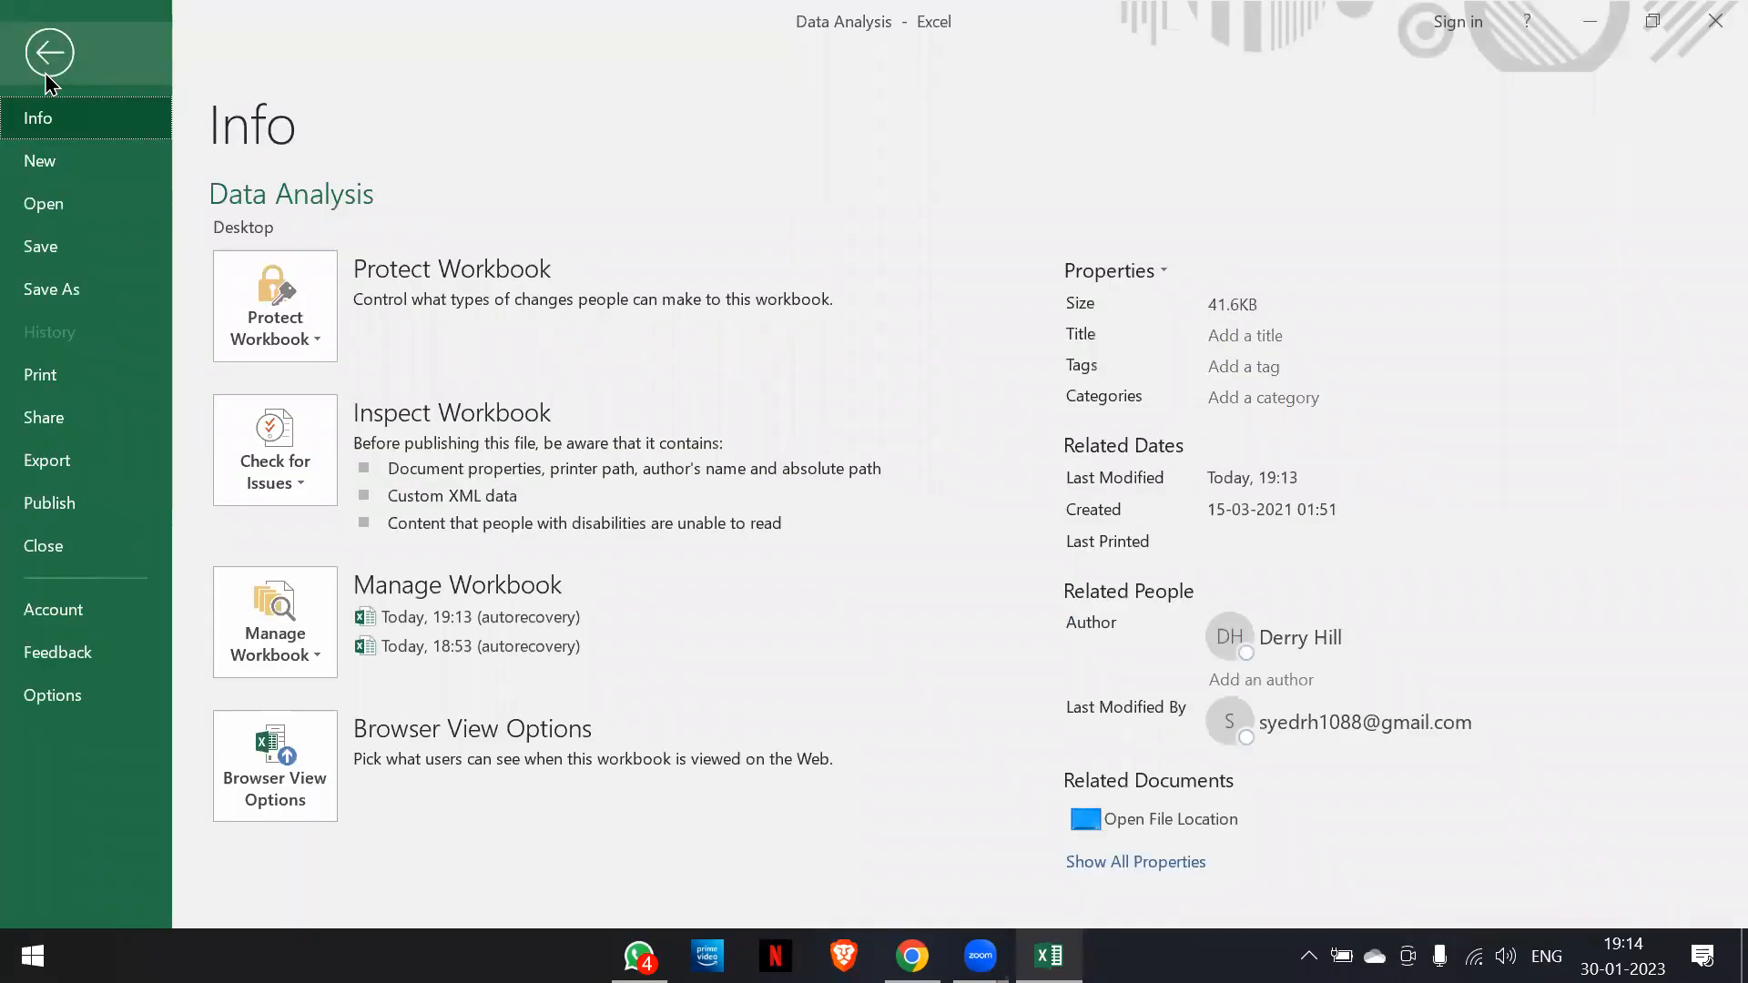
click(52, 696)
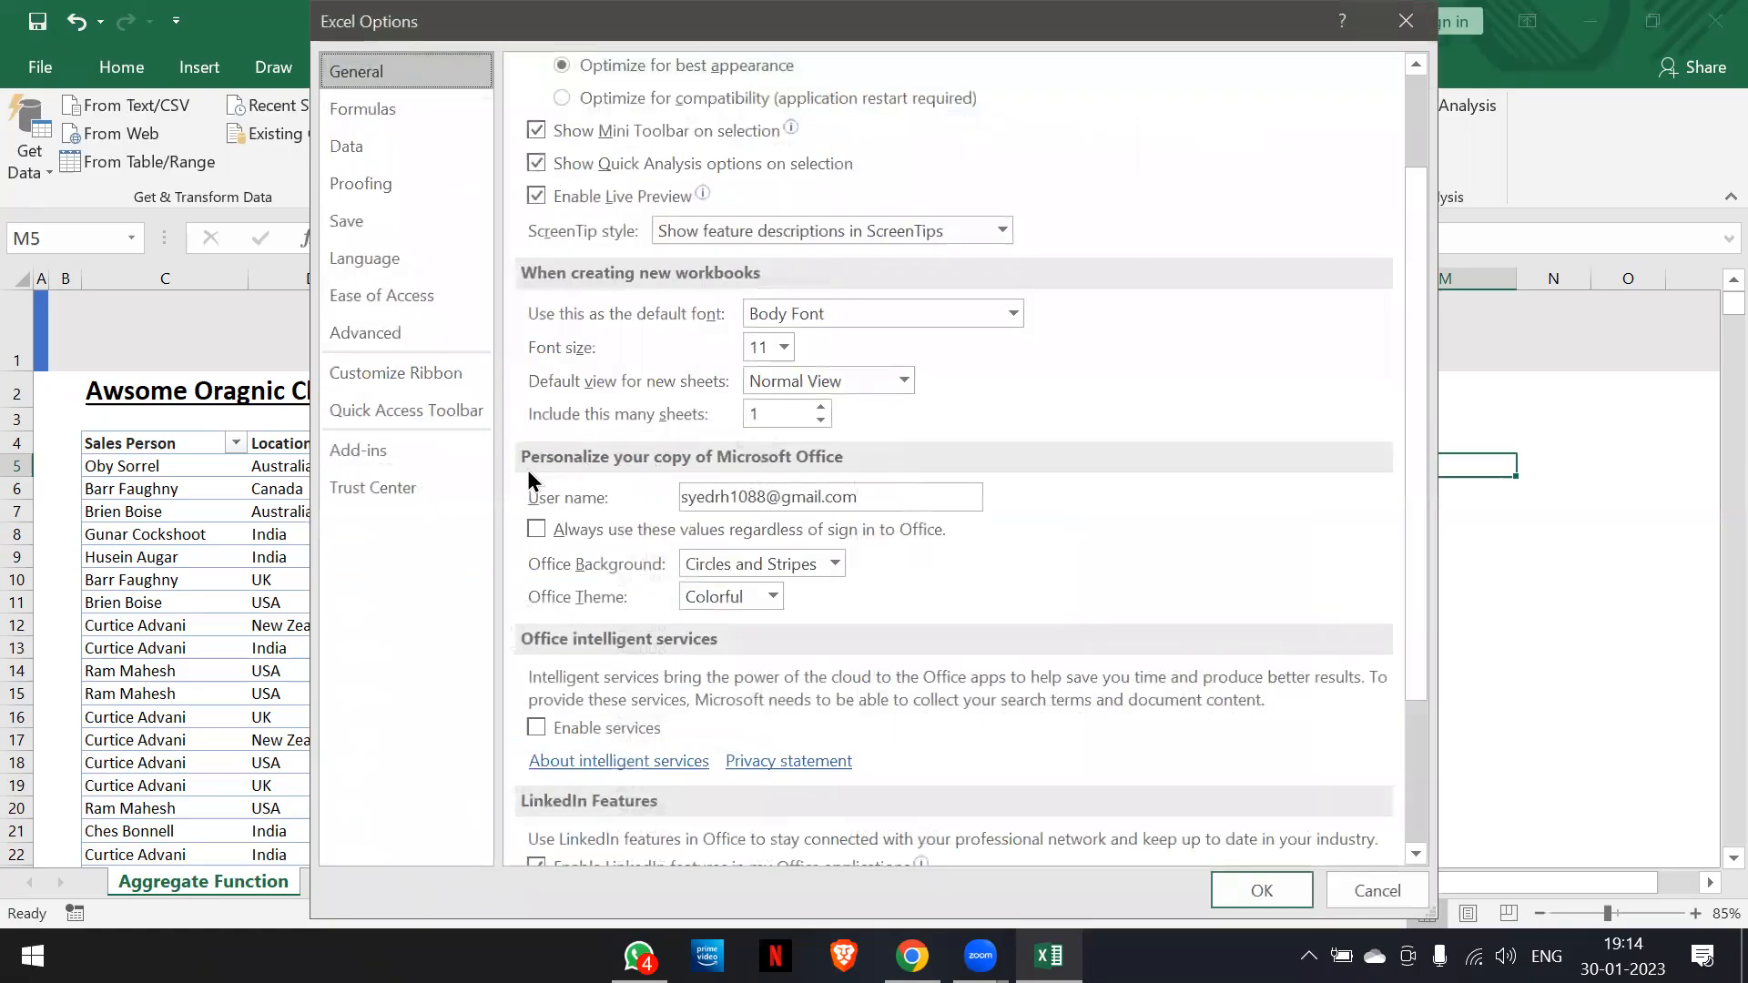
click(413, 452)
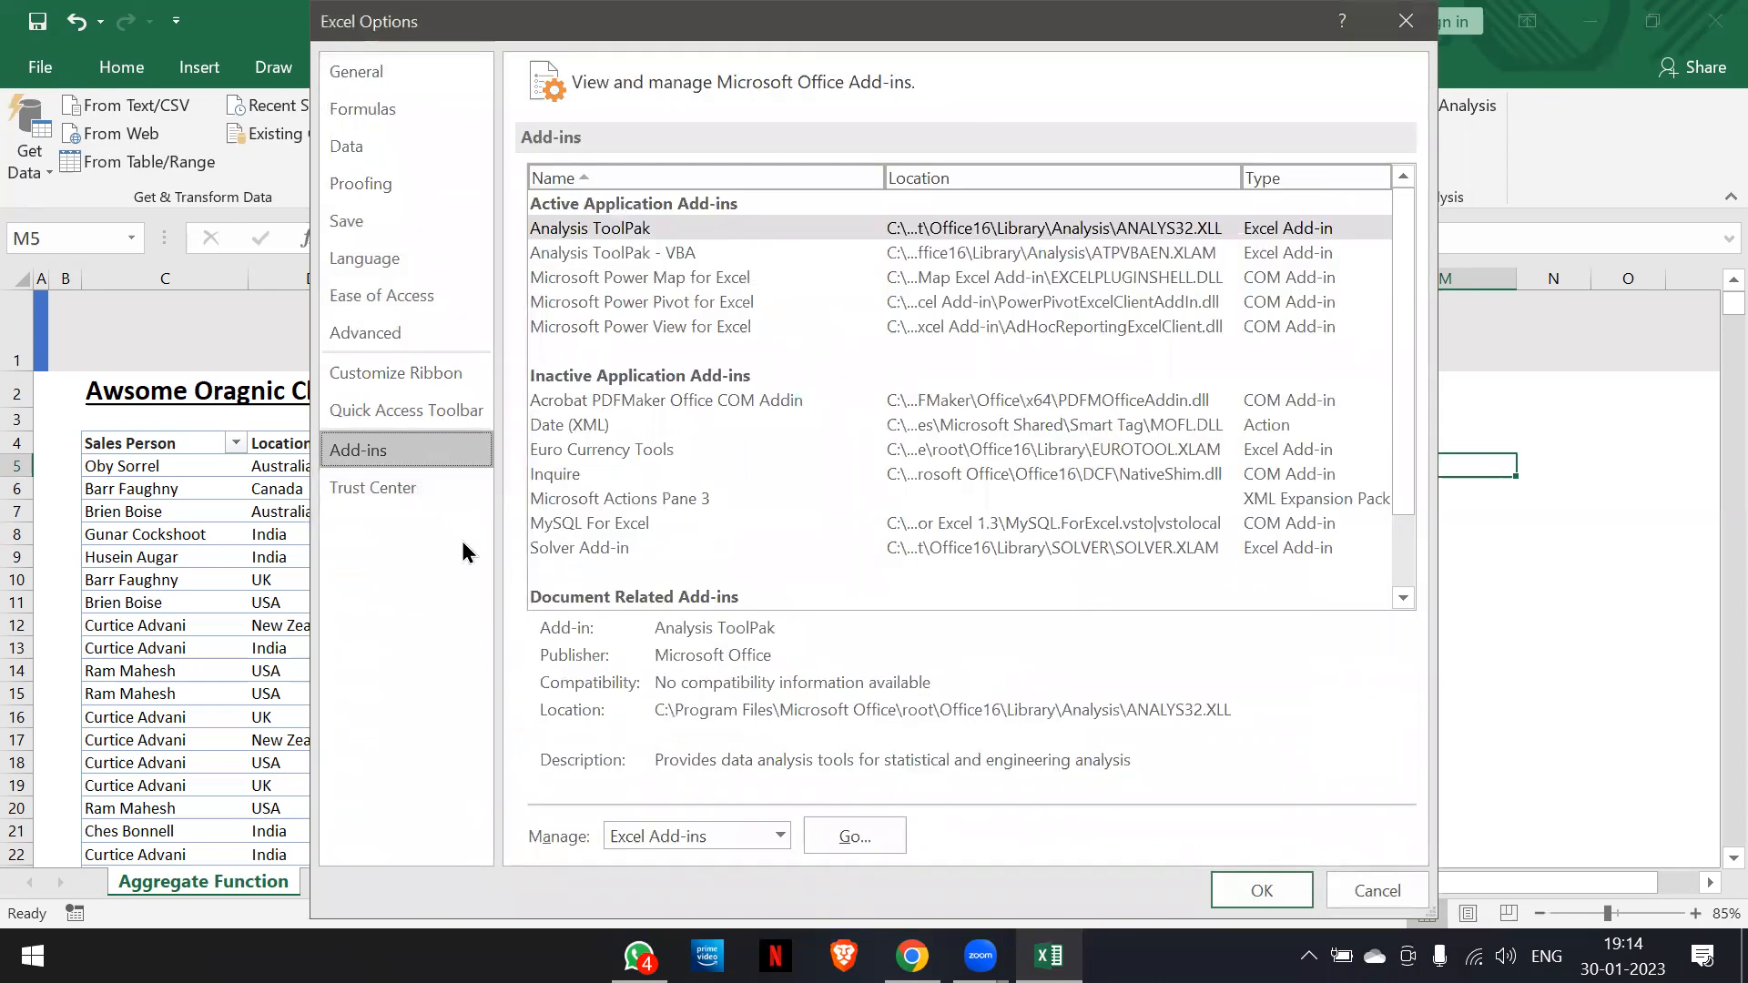
click(779, 836)
click(779, 835)
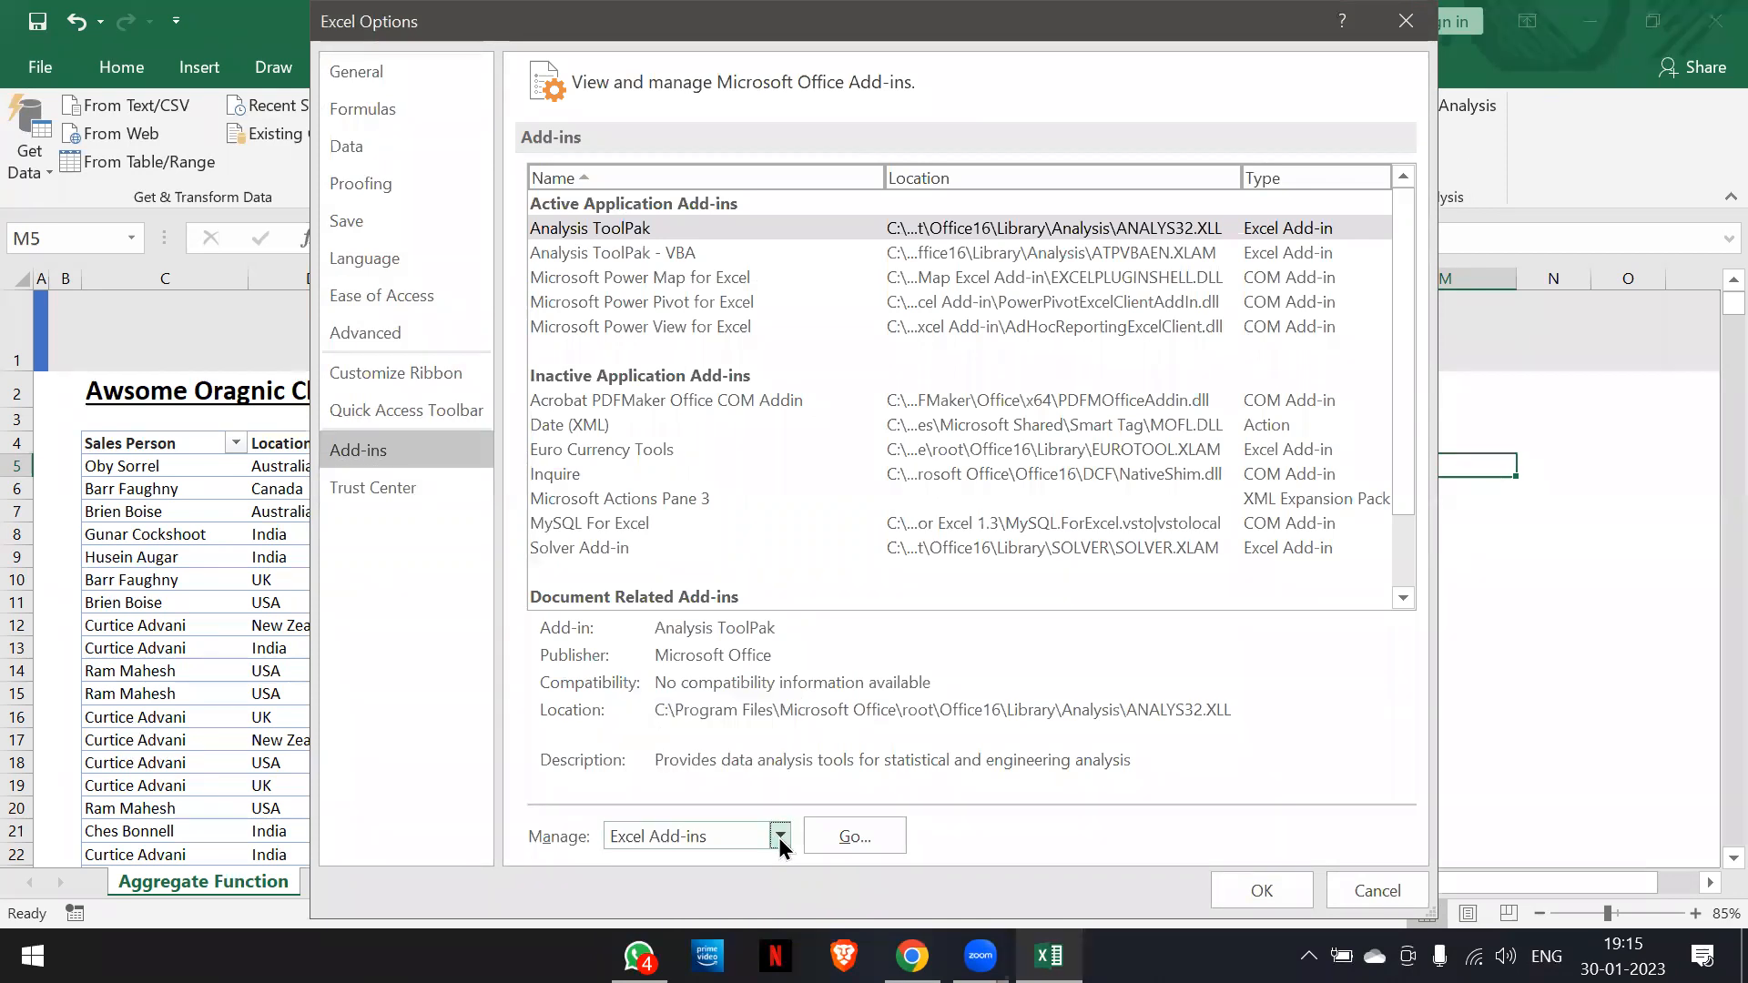
click(850, 838)
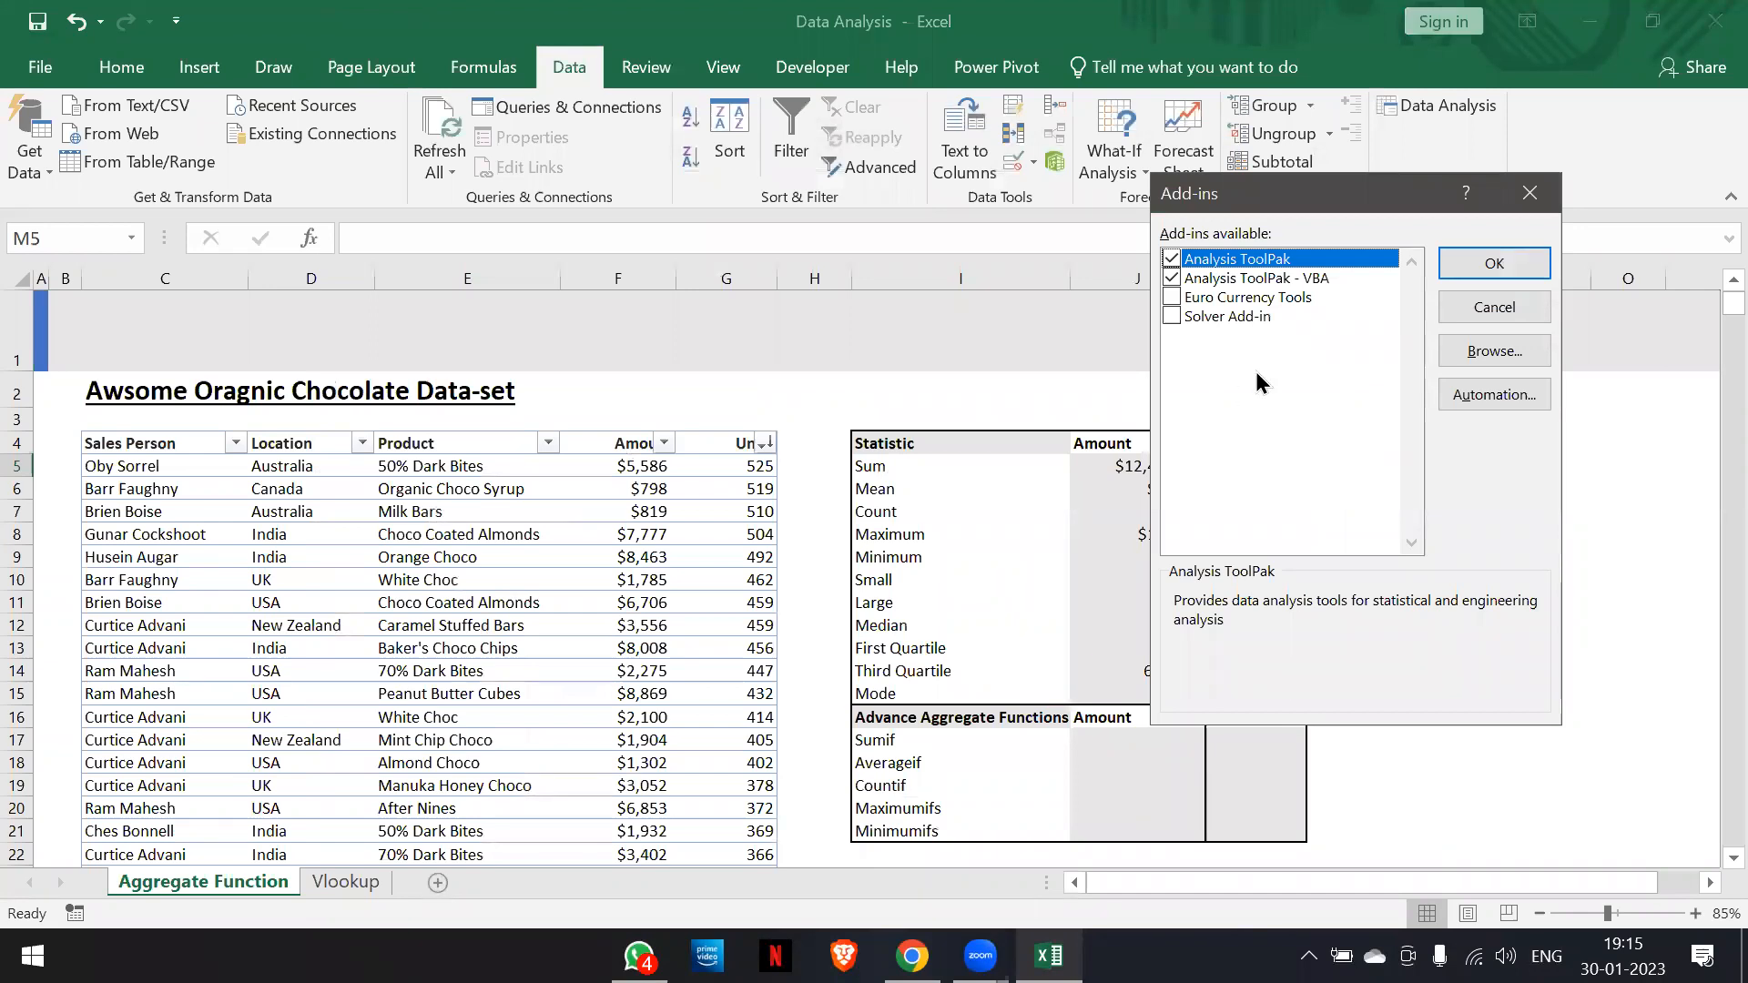
click(1513, 200)
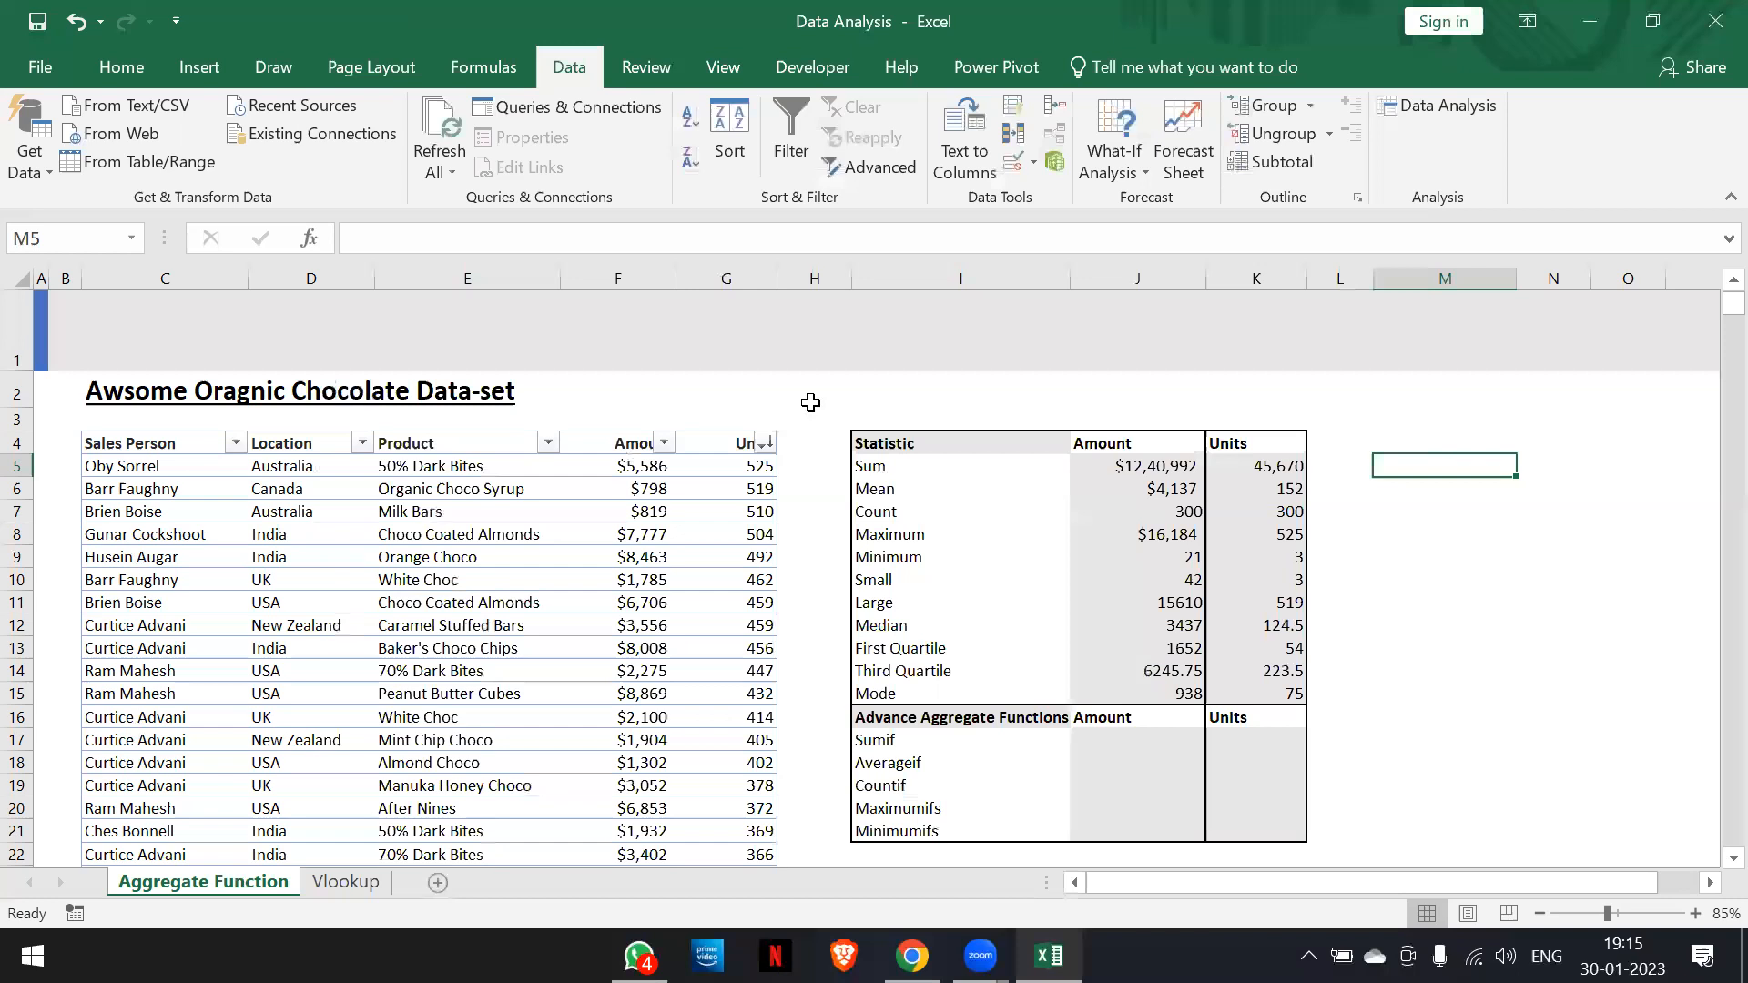
Reopen the Excel Add-ins list from the program options and confirm it with Analysis ToolPak and Analysis ToolPak - VBA enabled
click(34, 76)
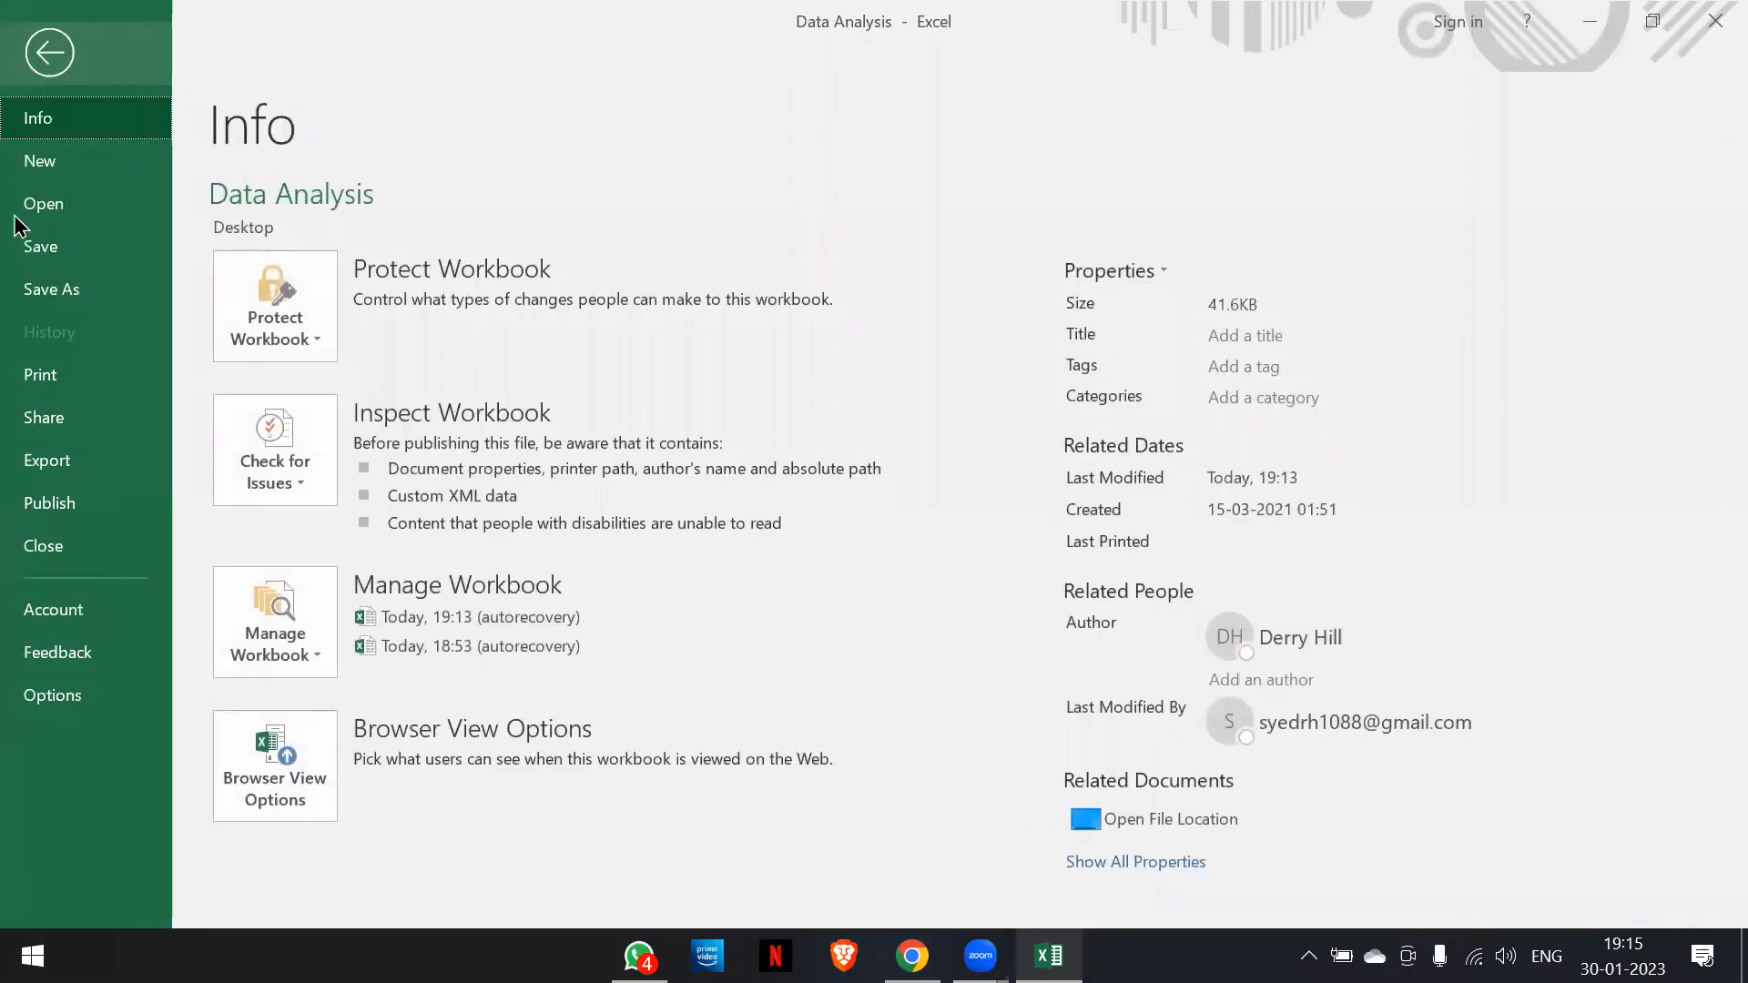
click(53, 696)
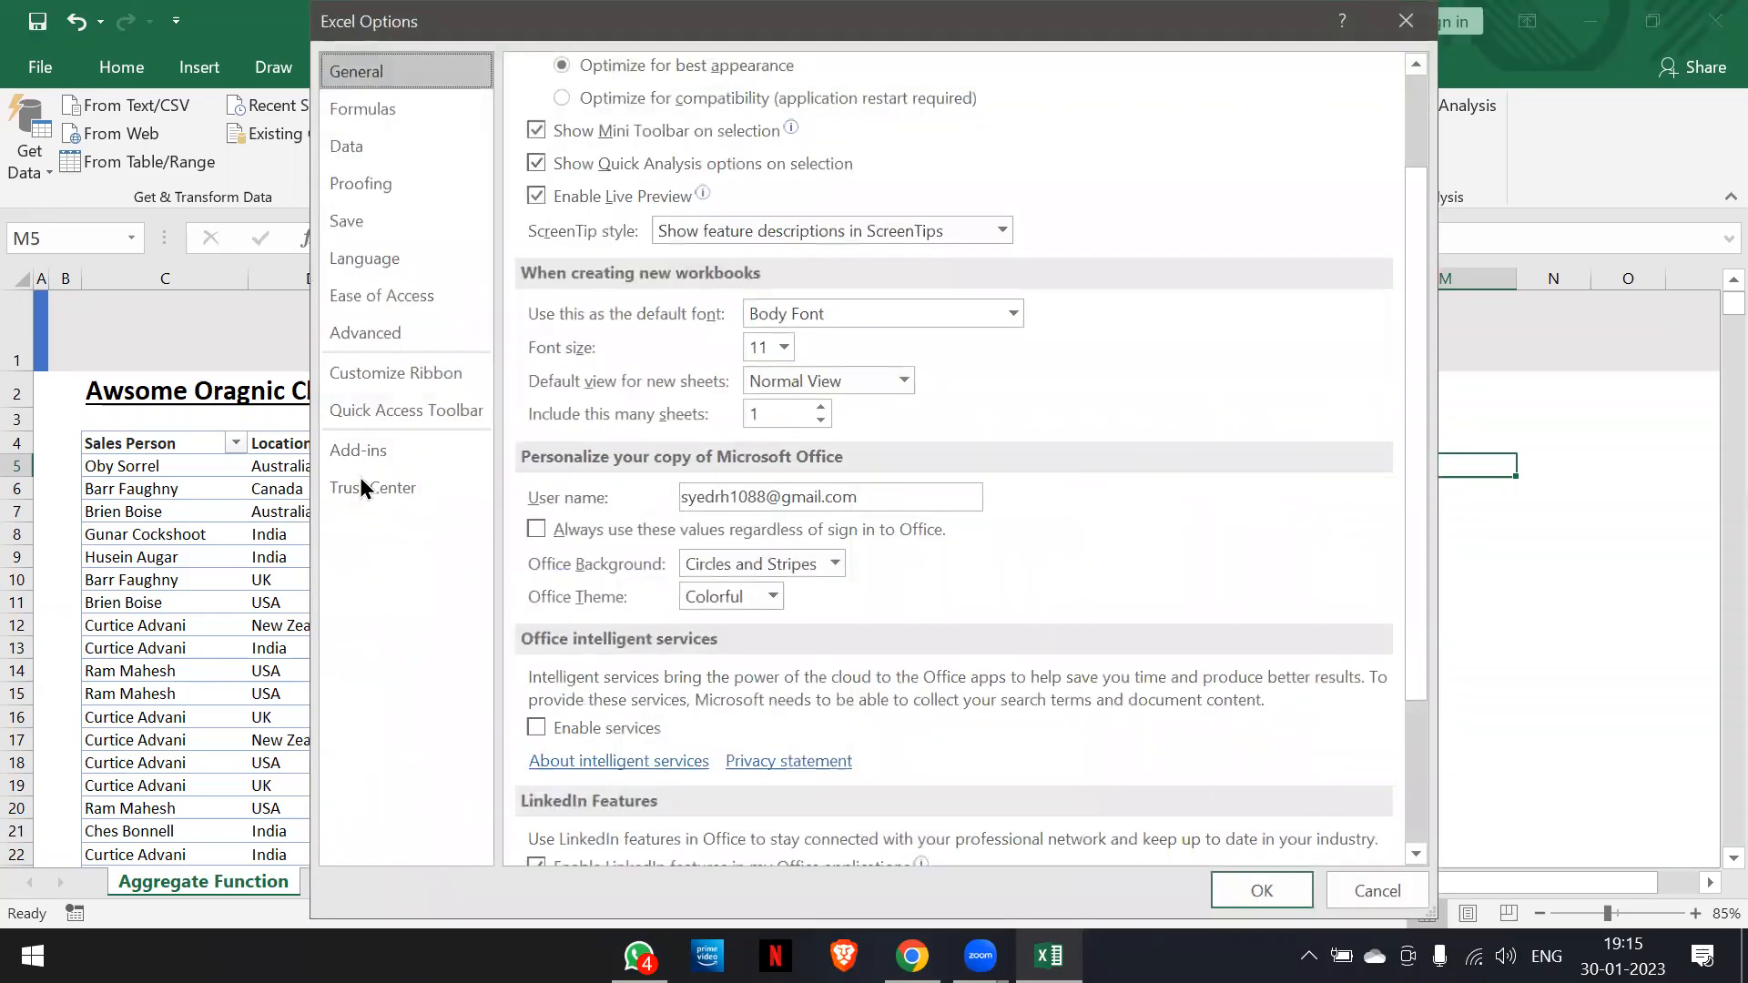
click(363, 455)
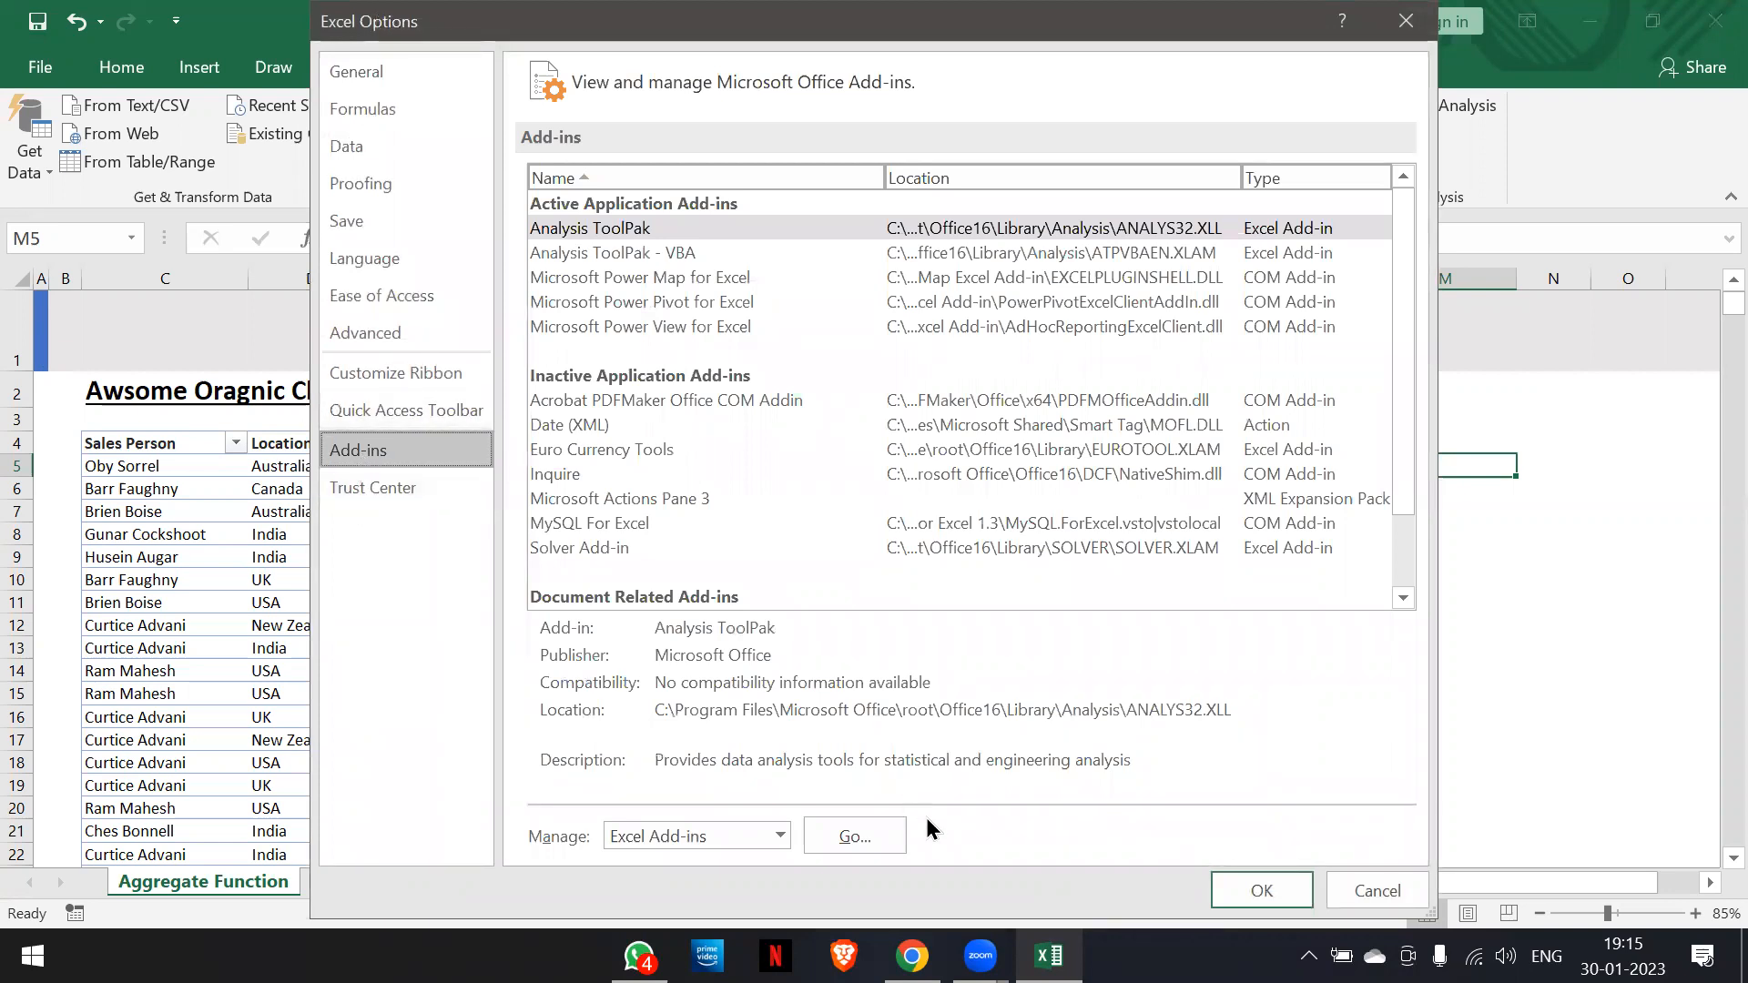
click(779, 834)
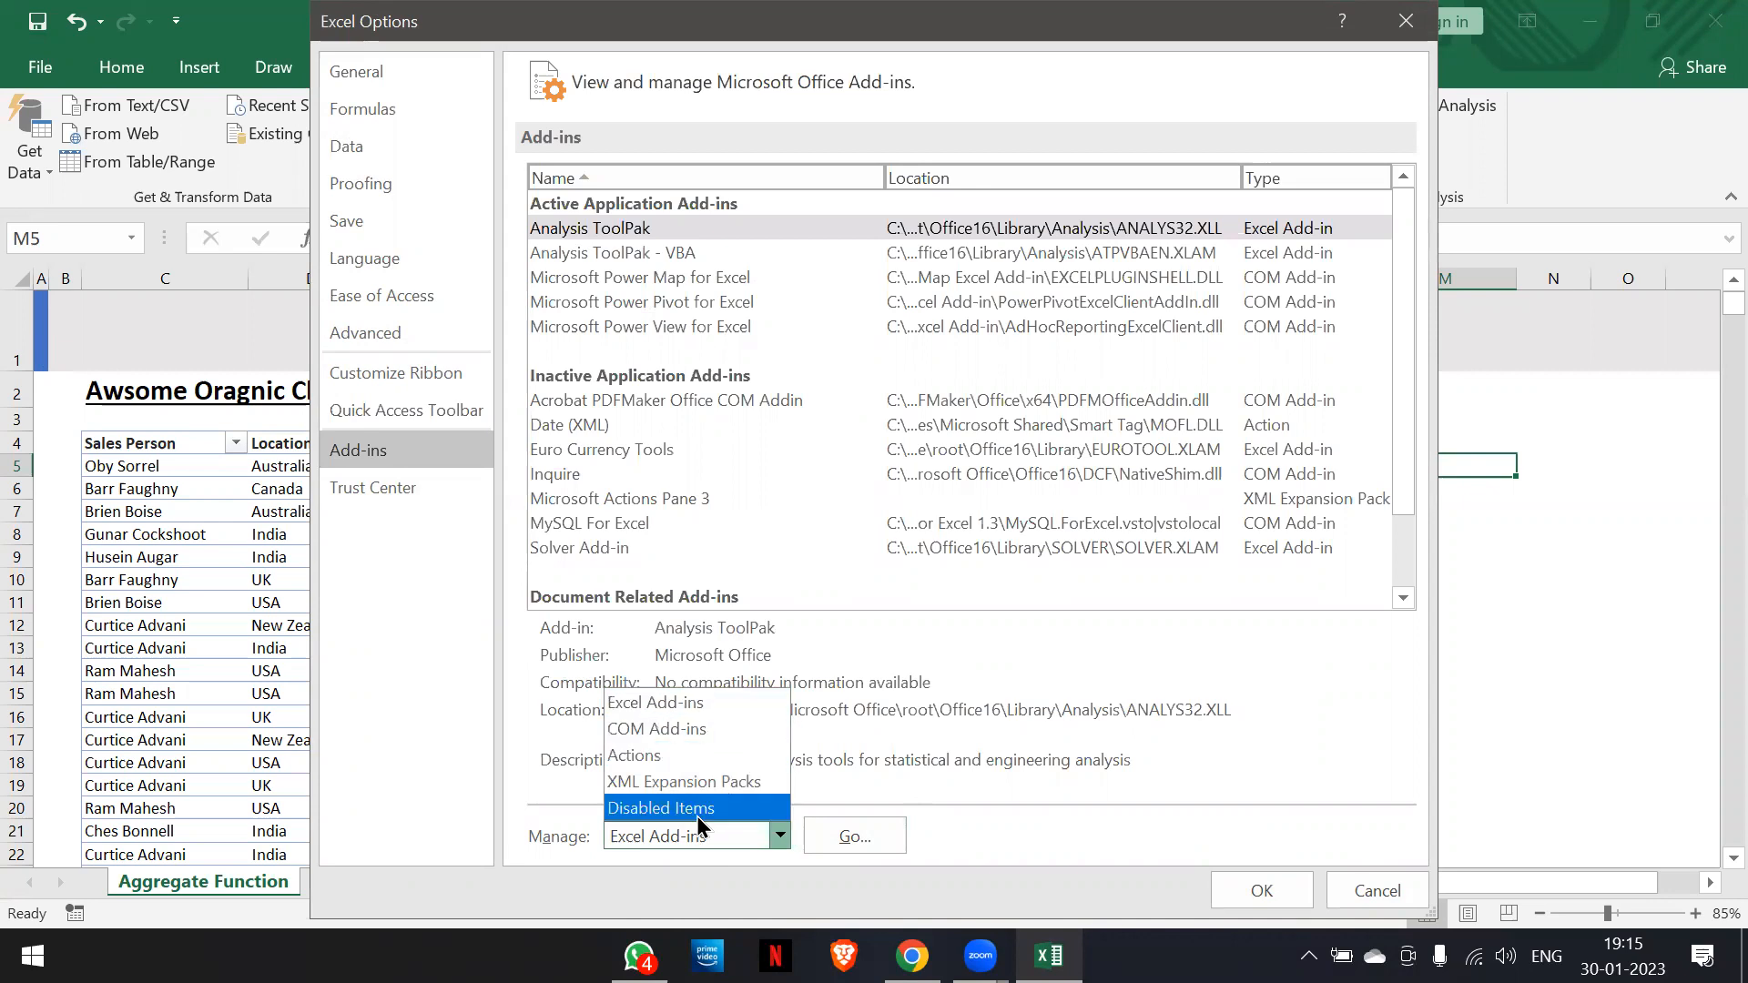
click(673, 702)
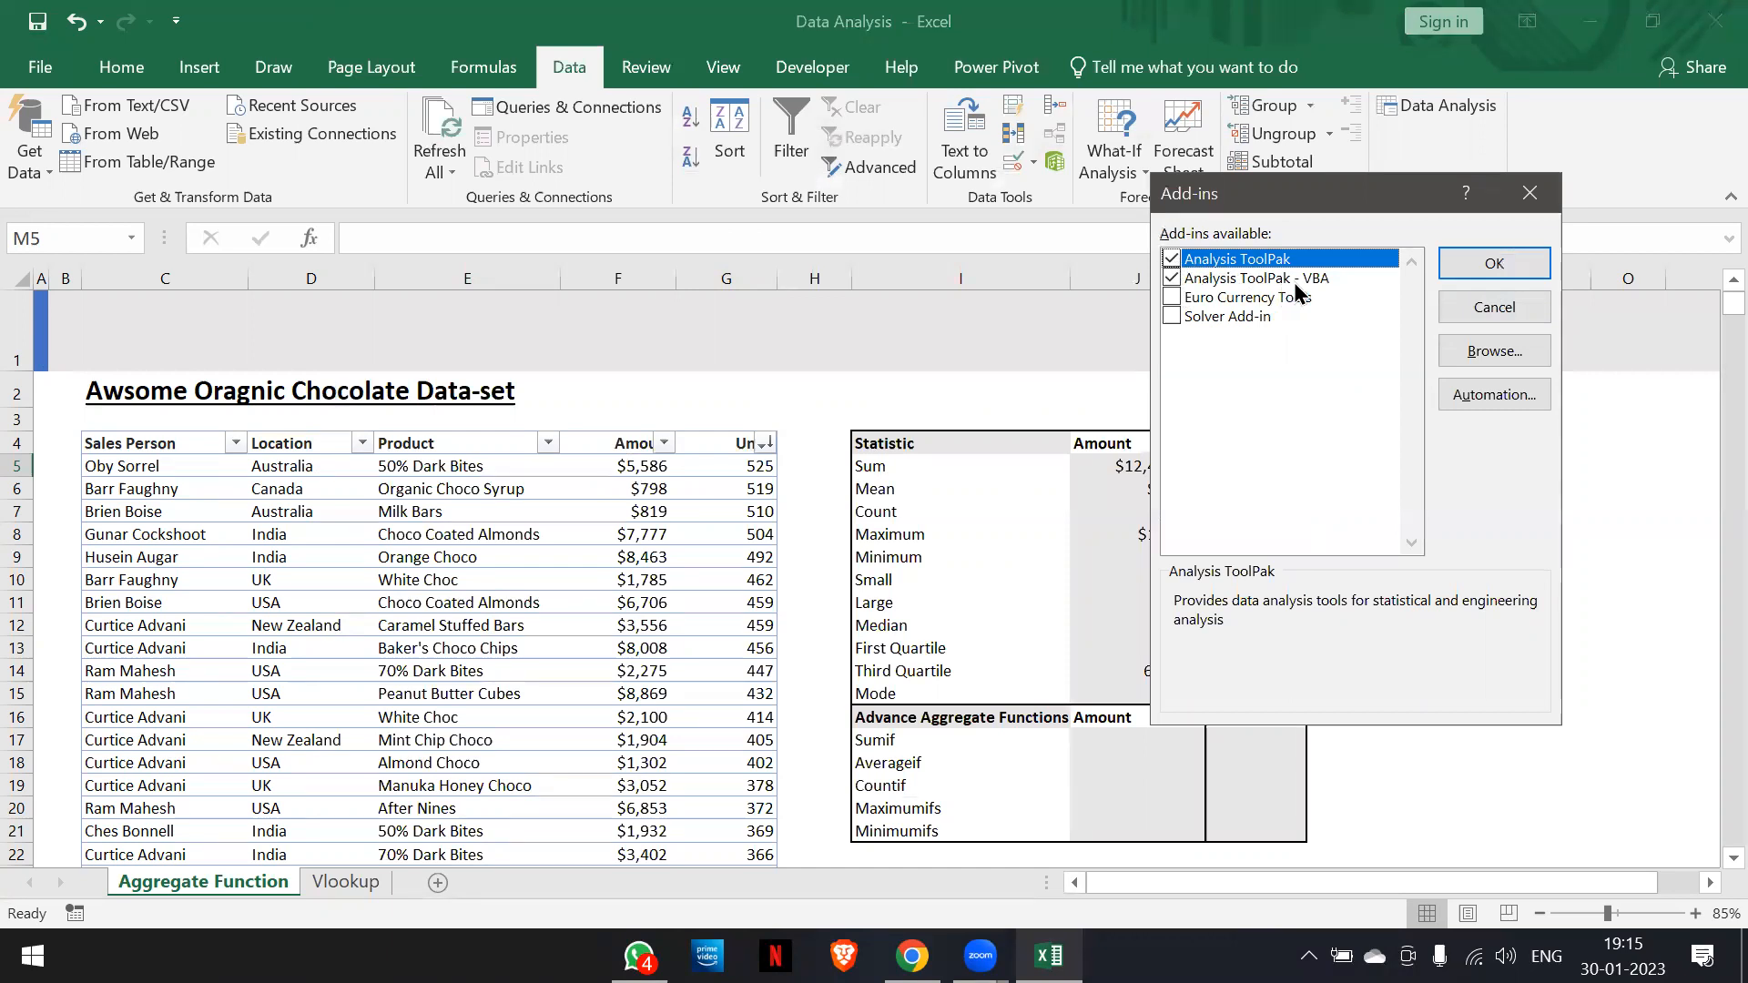
click(1477, 266)
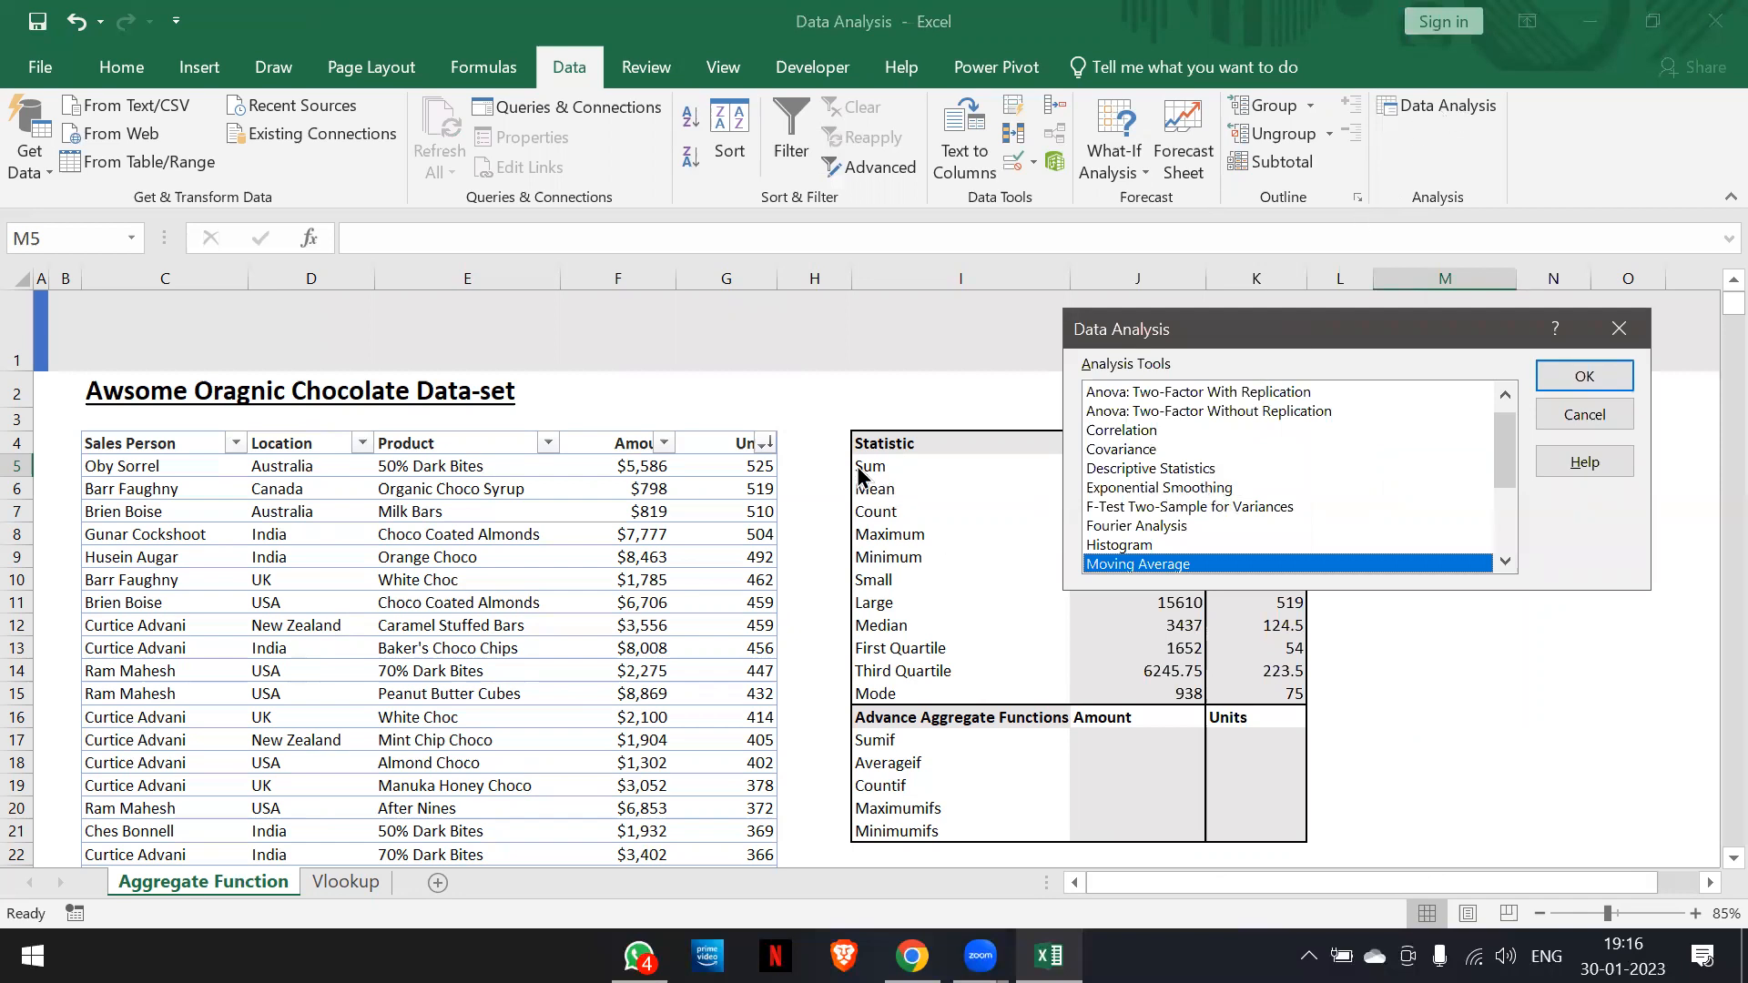
Start the Descriptive Statistics tool from Data Analysis and move its dialog clear of the Statistic table
click(1619, 329)
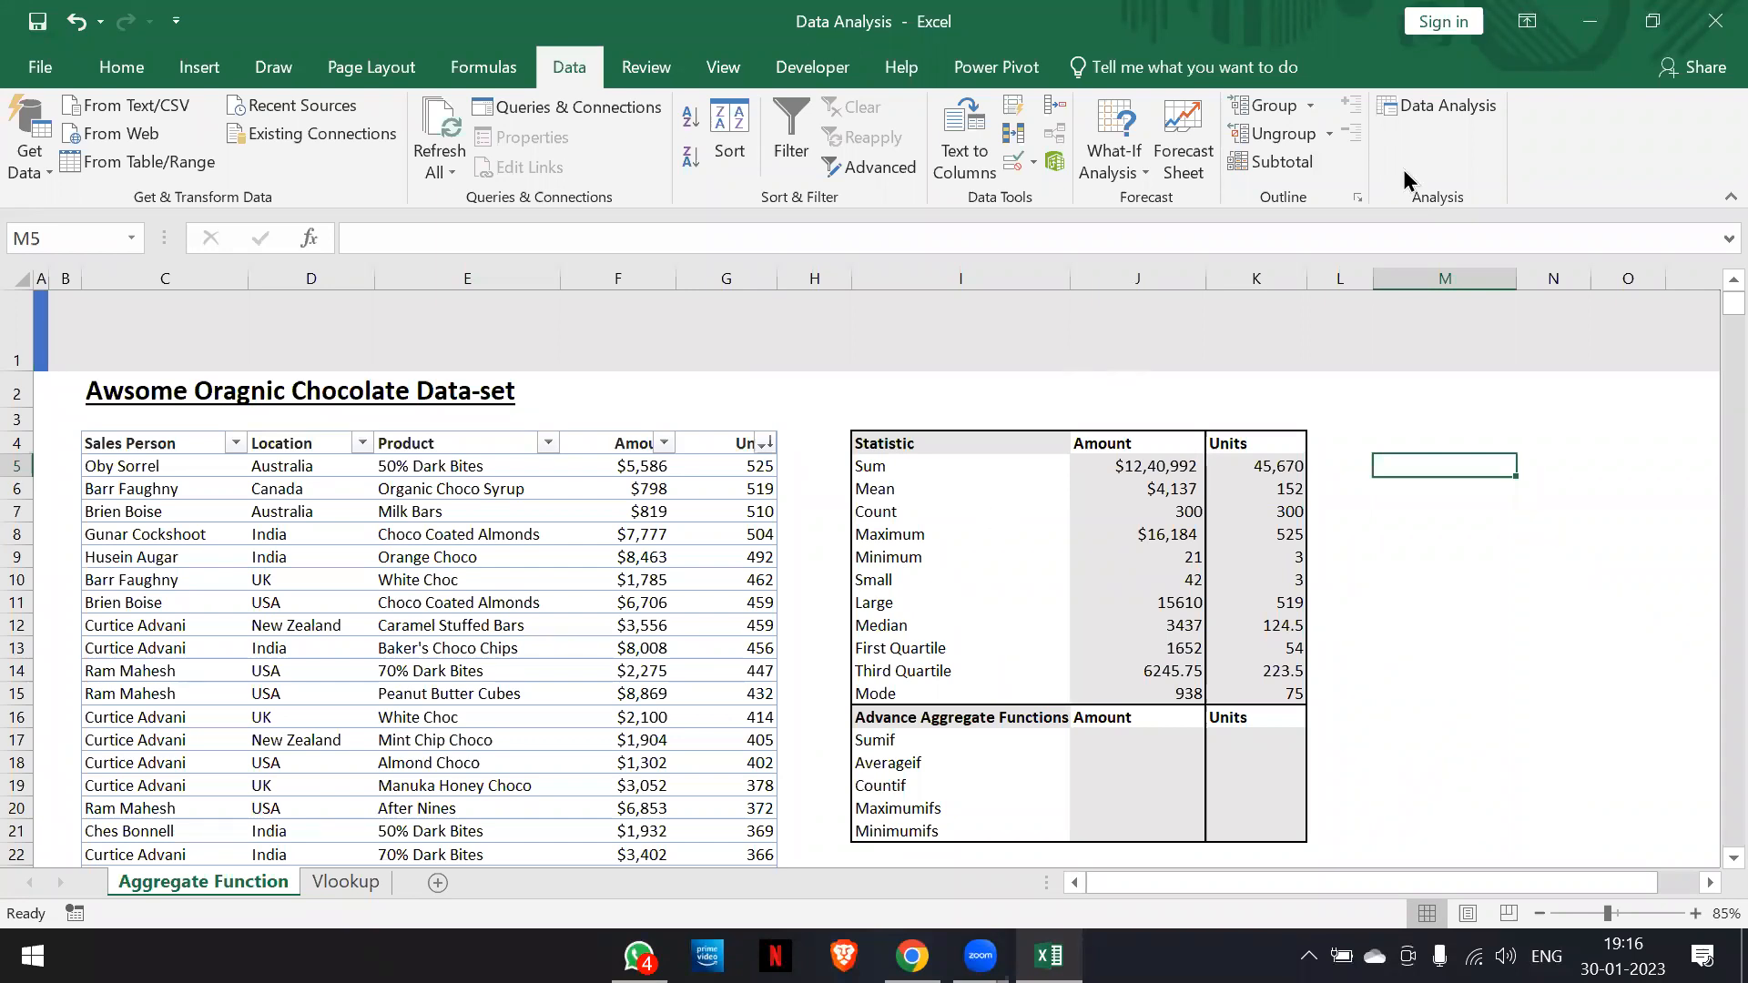
click(1440, 109)
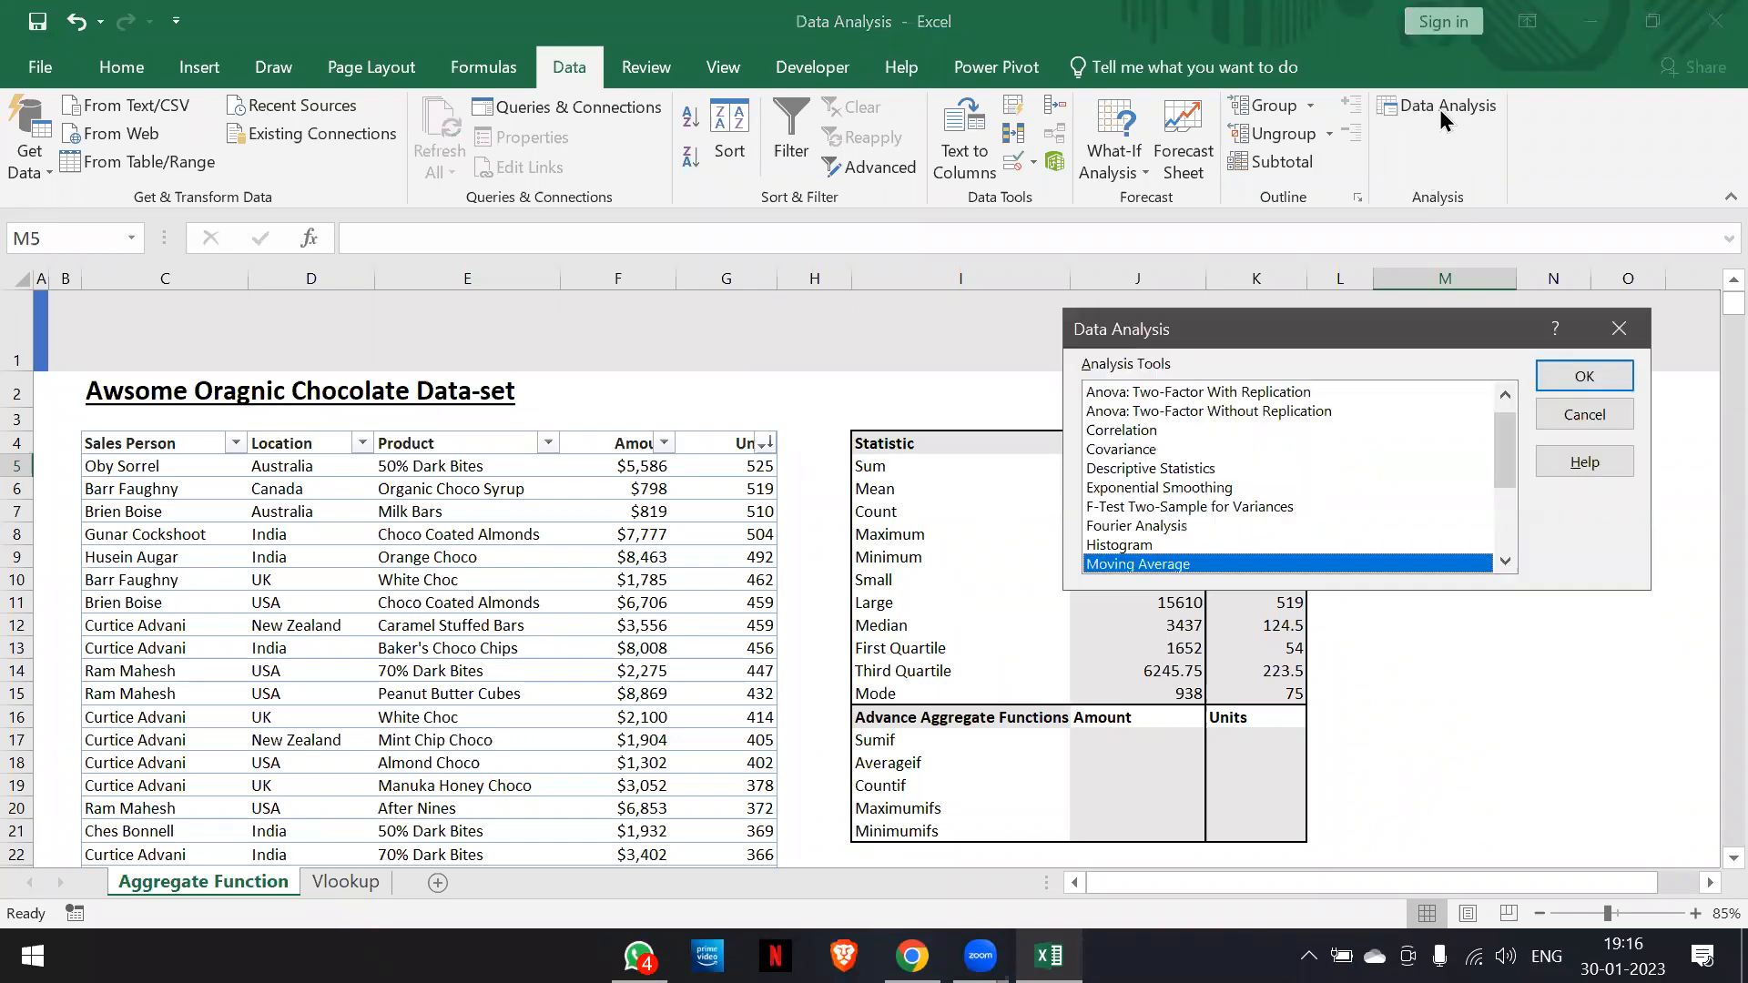
click(1159, 469)
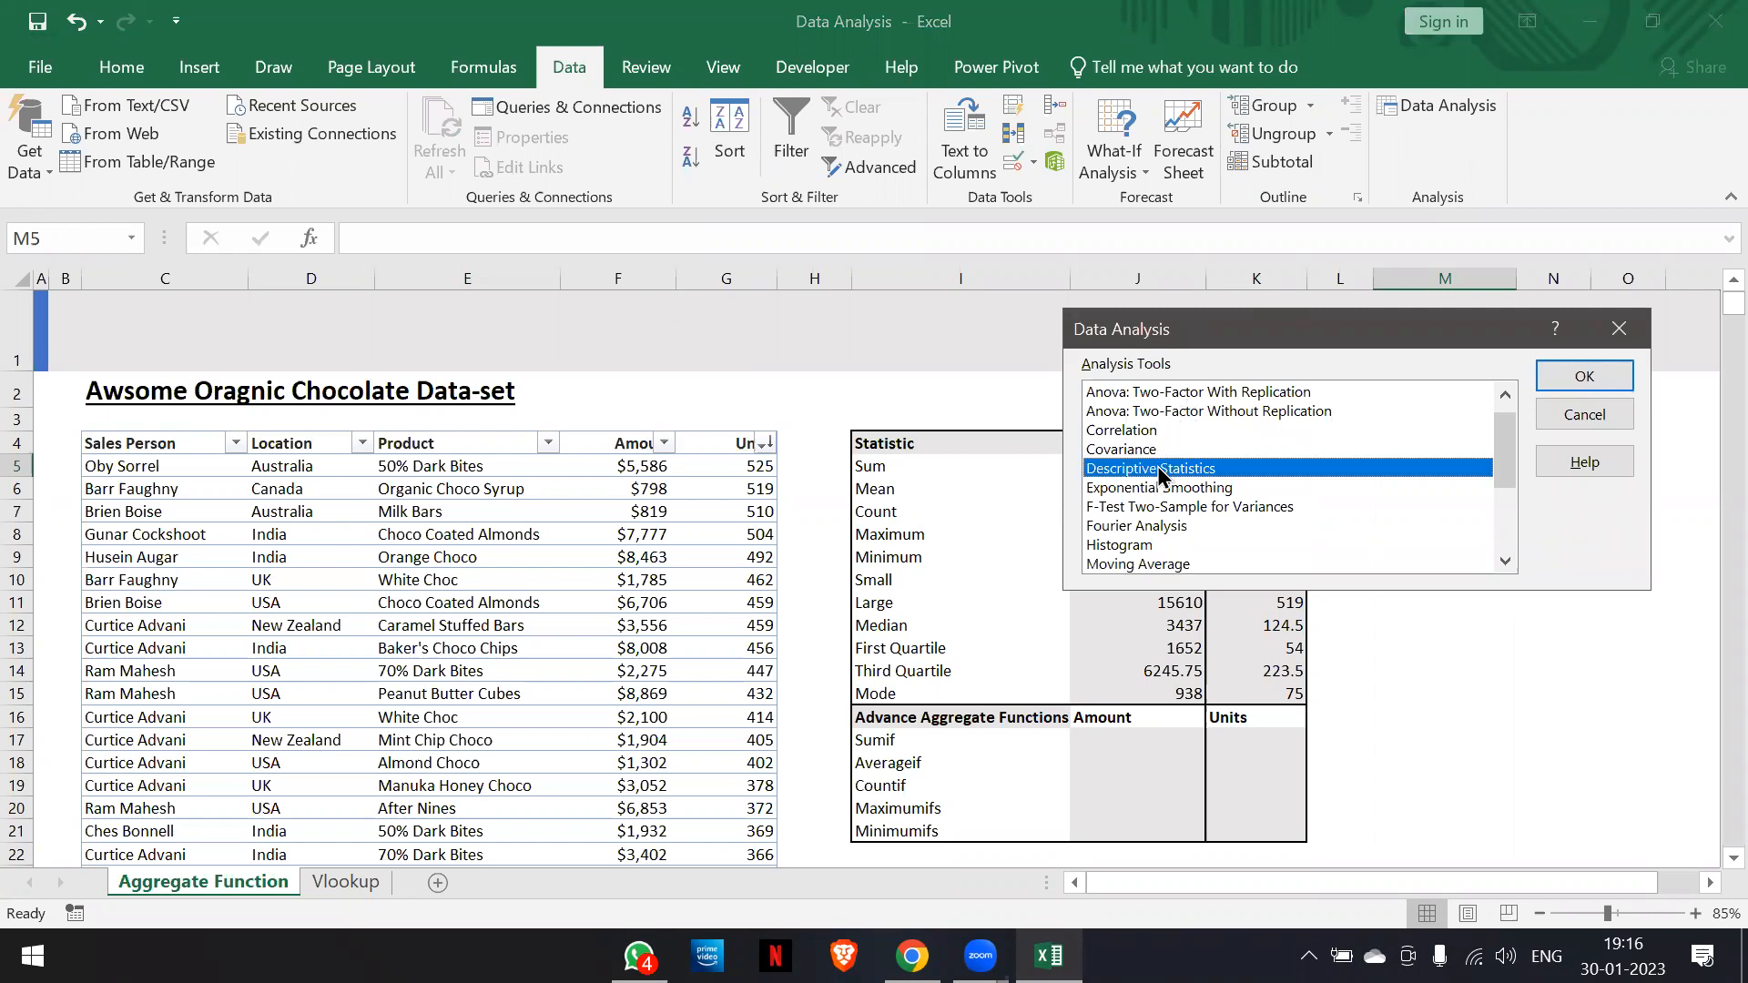
click(1585, 377)
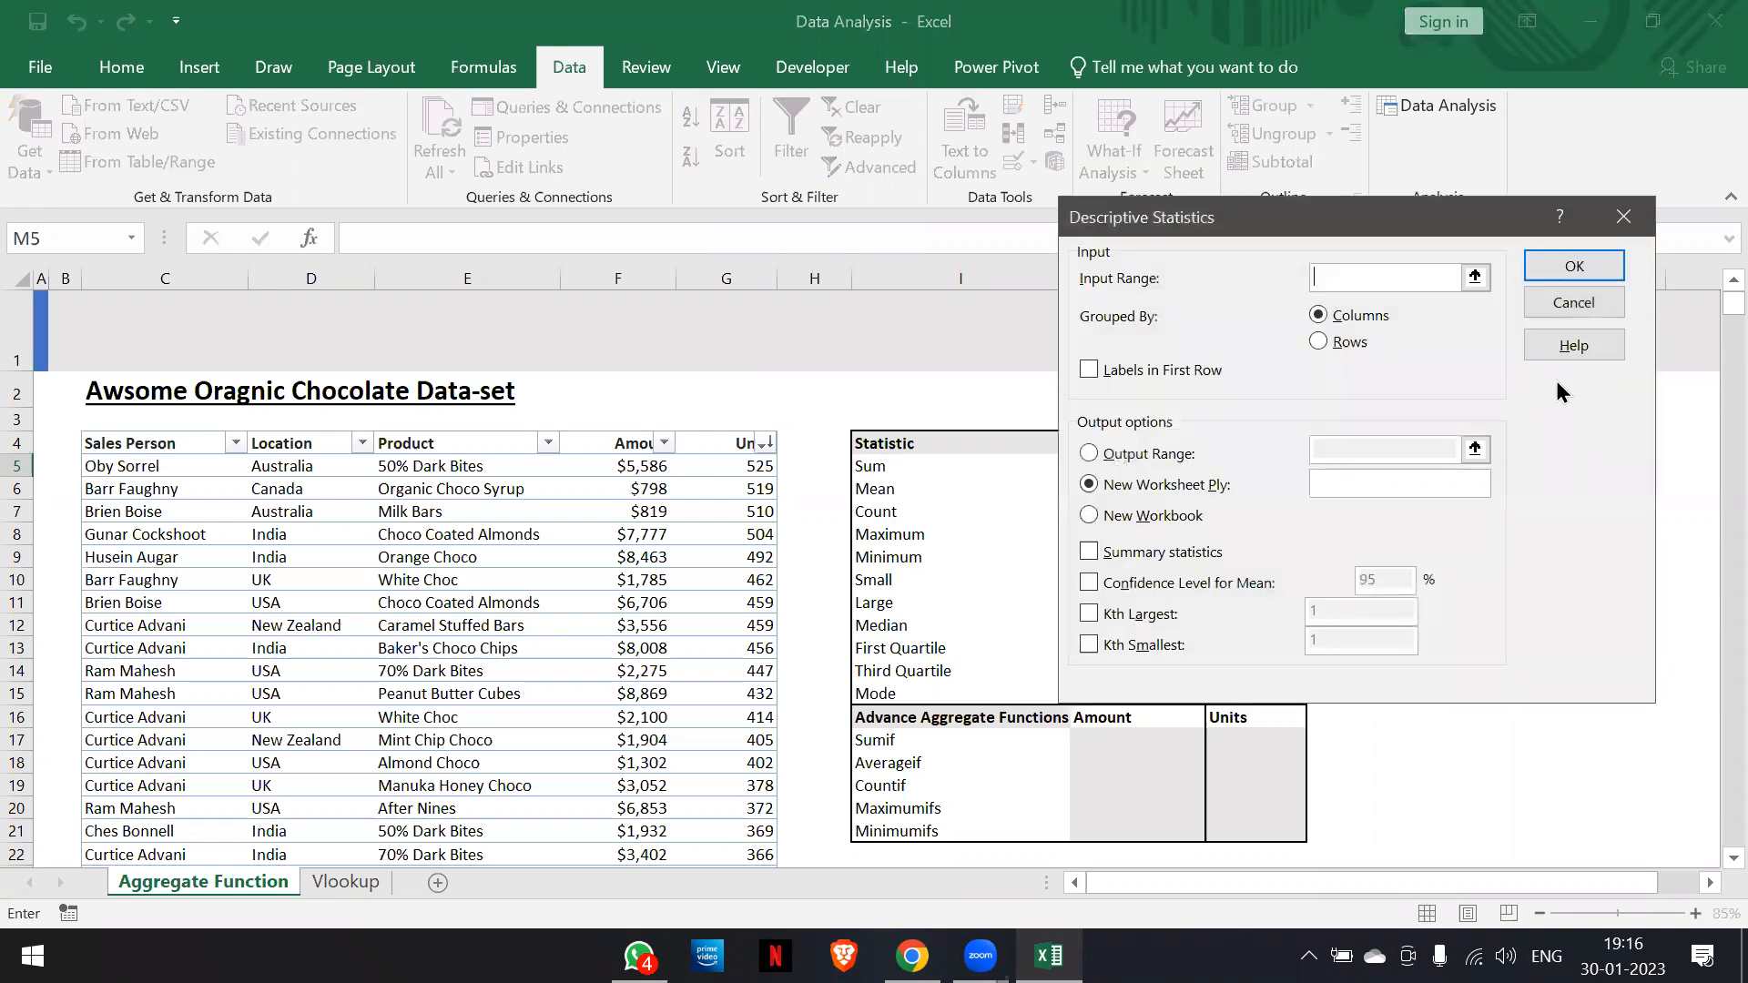
drag(1134, 223, 463, 238)
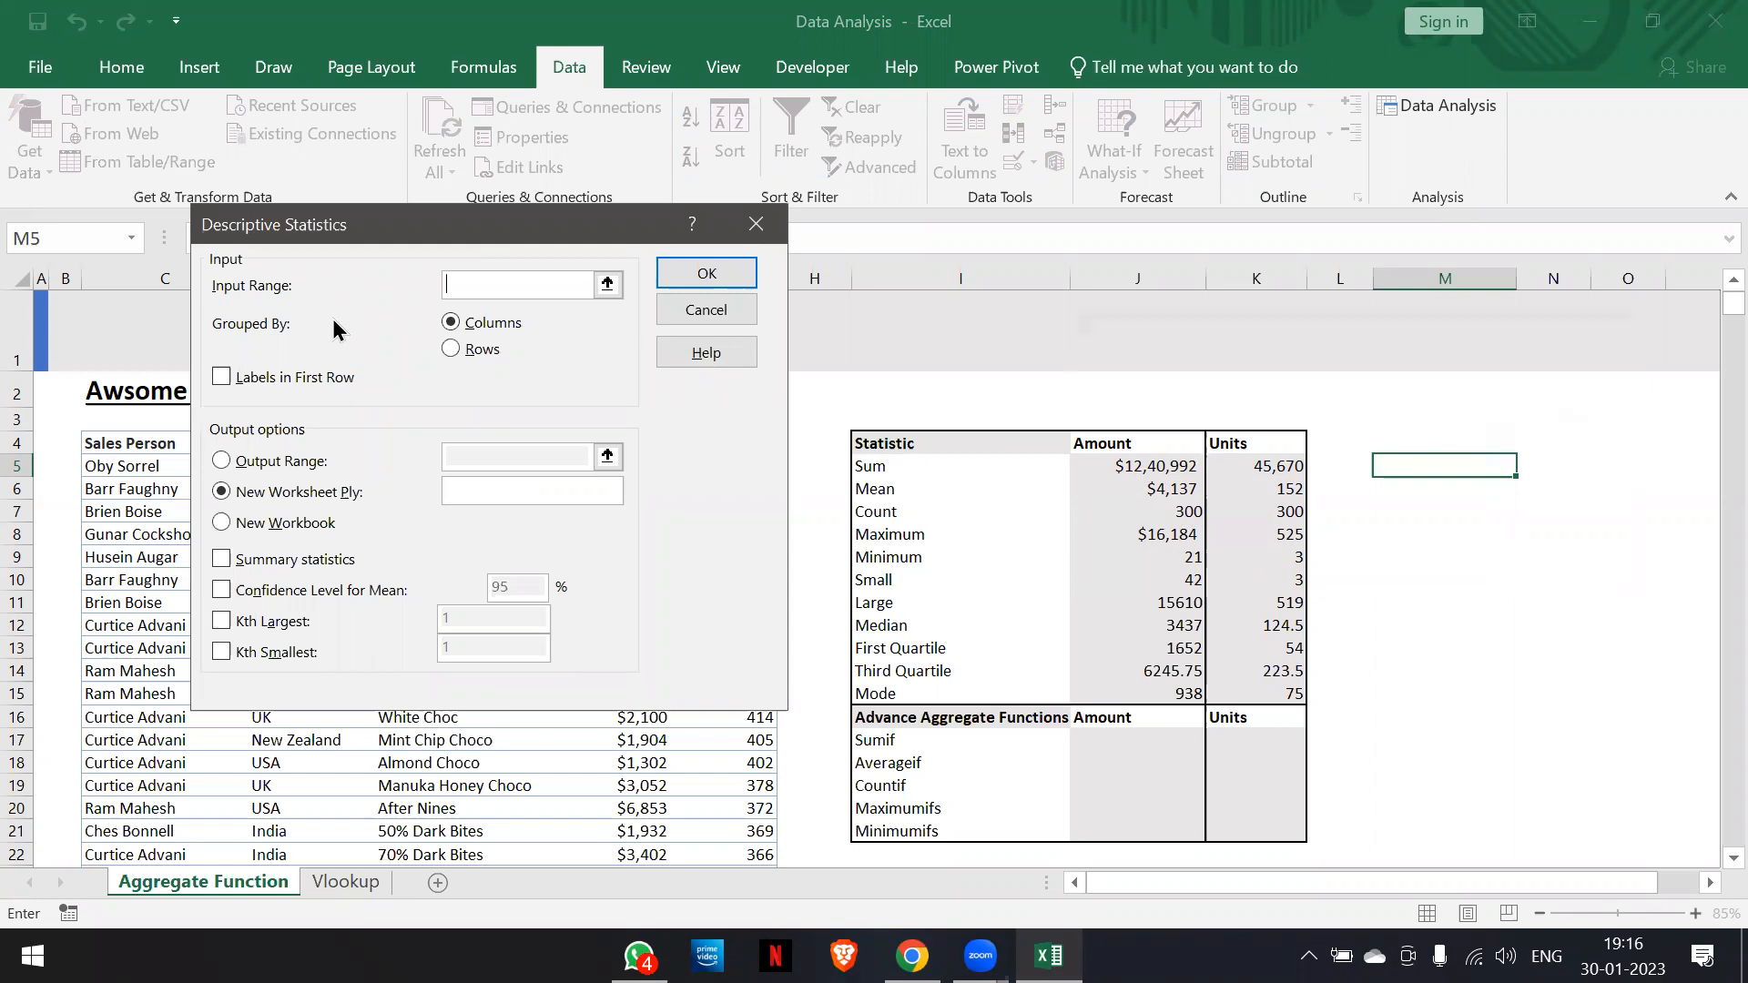
Try =cds[Amount] as the Descriptive Statistics input range, then clear the entry
text(=cds[Amount])
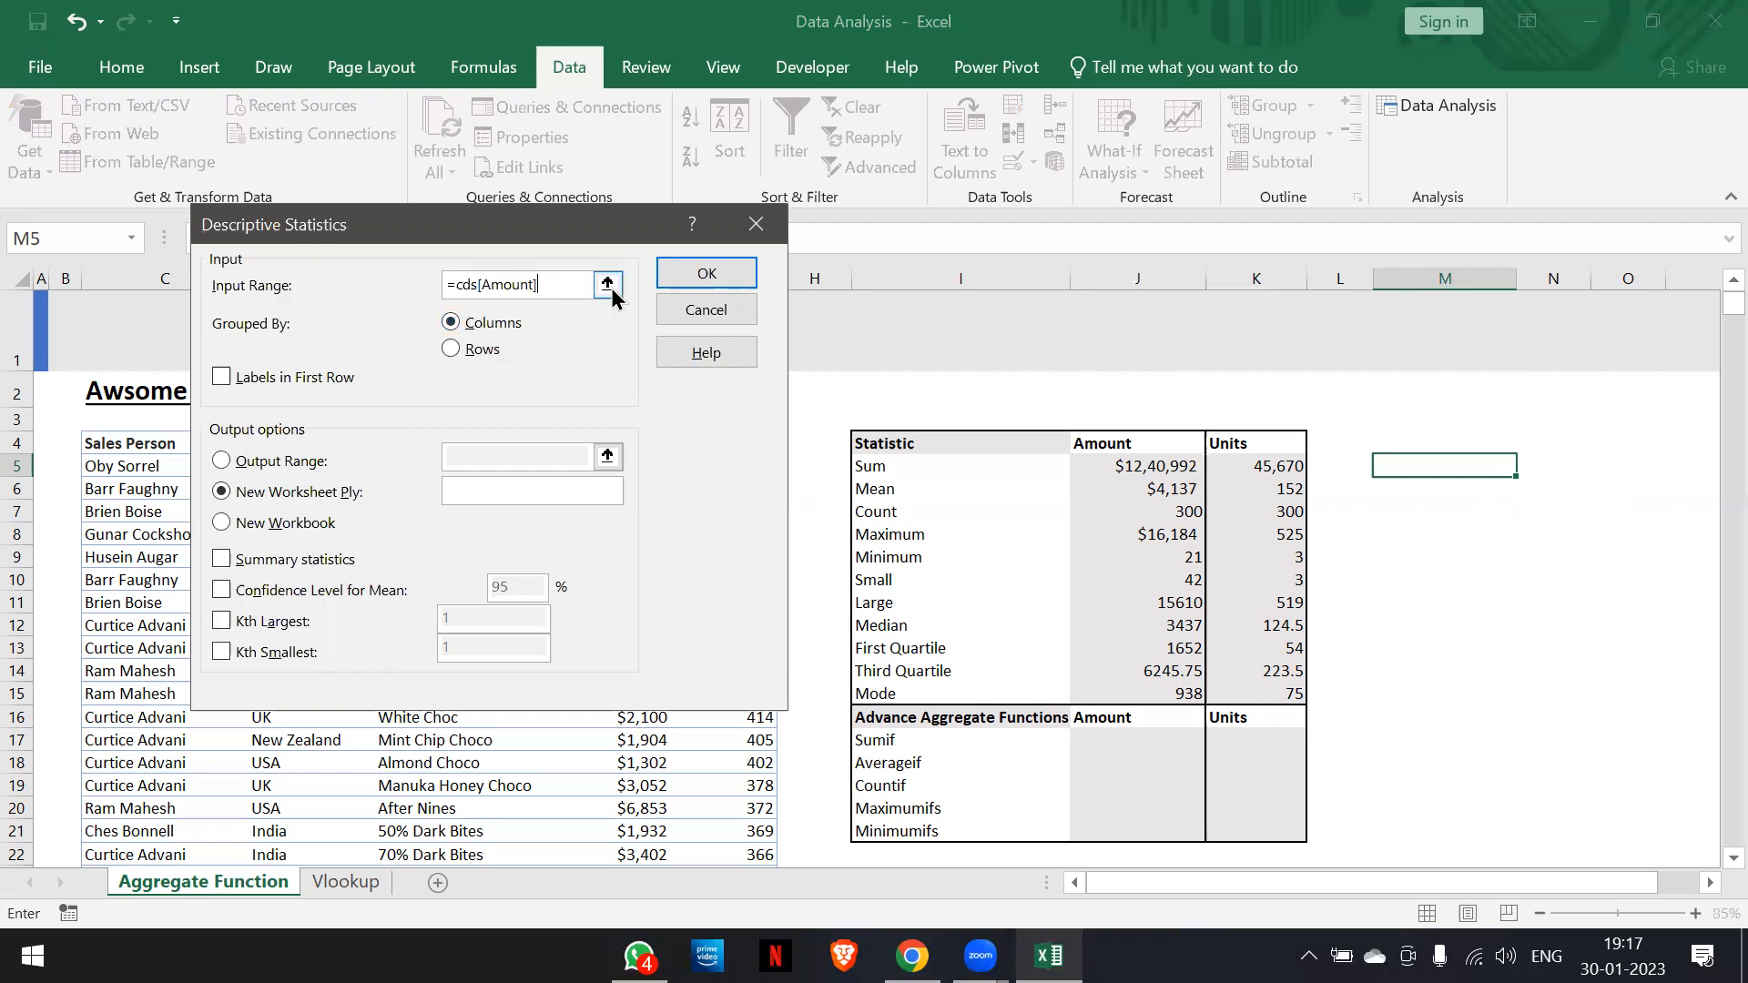
key(BackSpace)
key(BackSpace)
key(BackSpace)
key(BackSpace)
key(BackSpace)
key(BackSpace)
key(BackSpace)
key(BackSpace)
key(BackSpace)
key(BackSpace)
Set the Descriptive Statistics input range to the Amount column data, $F$5:$F$304
click(607, 284)
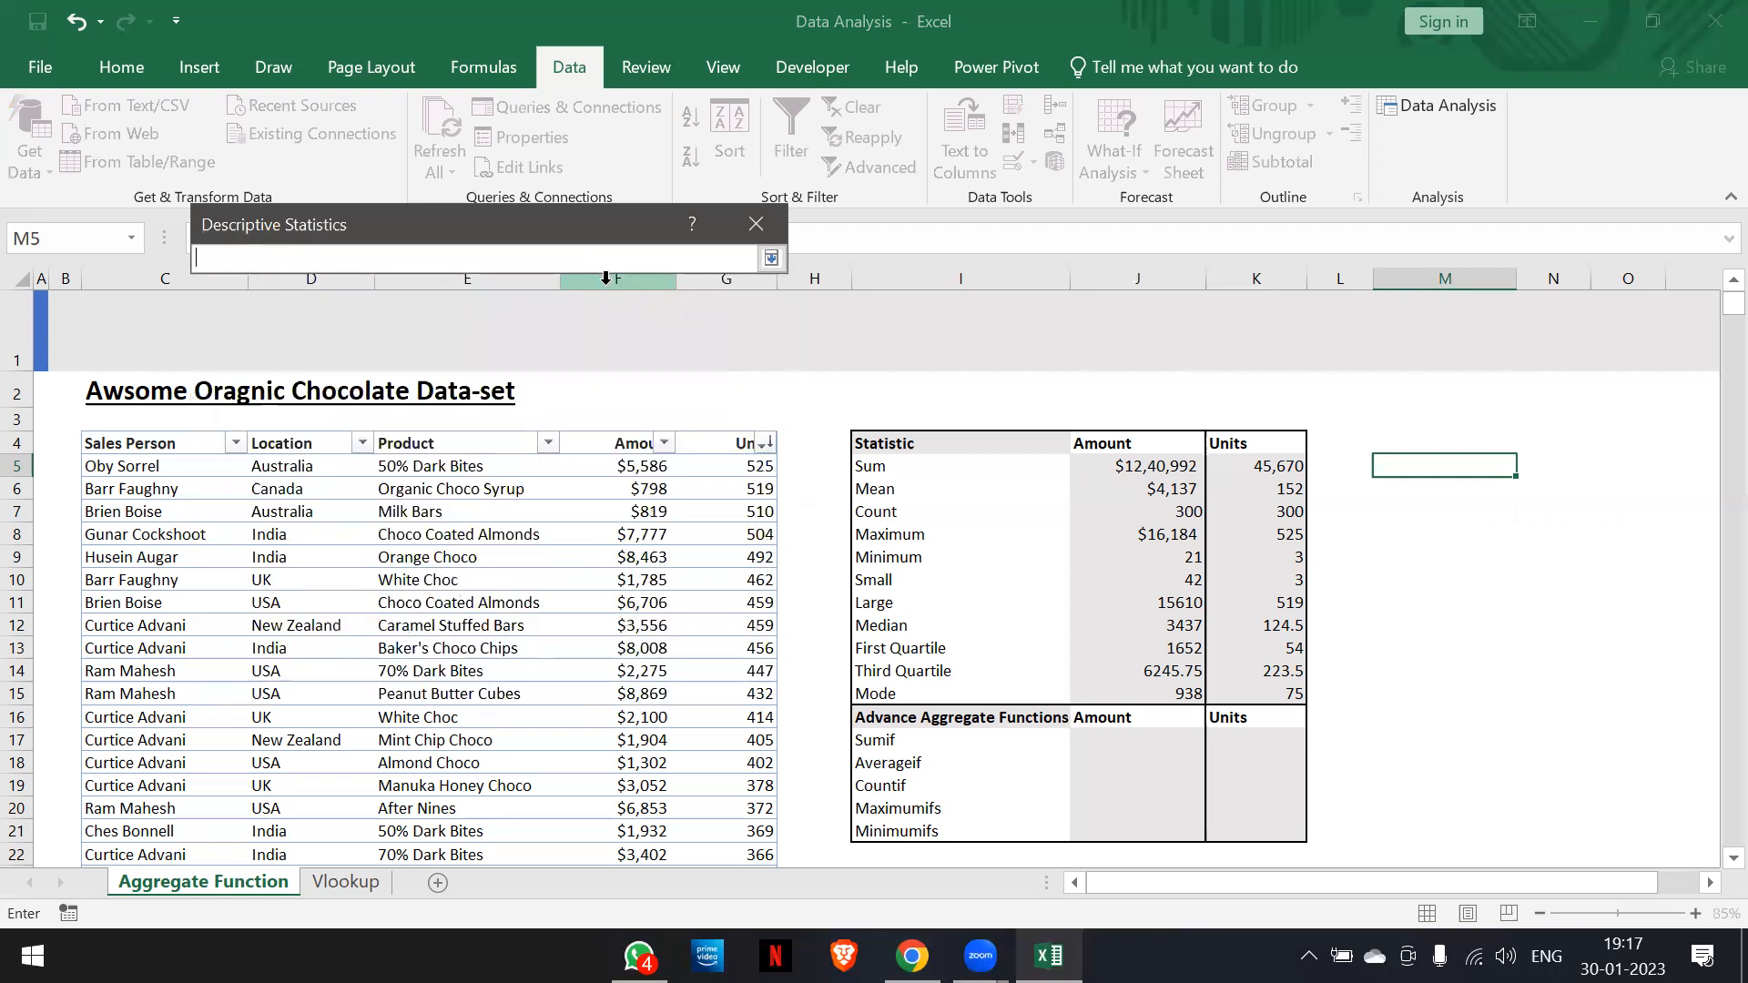
click(605, 440)
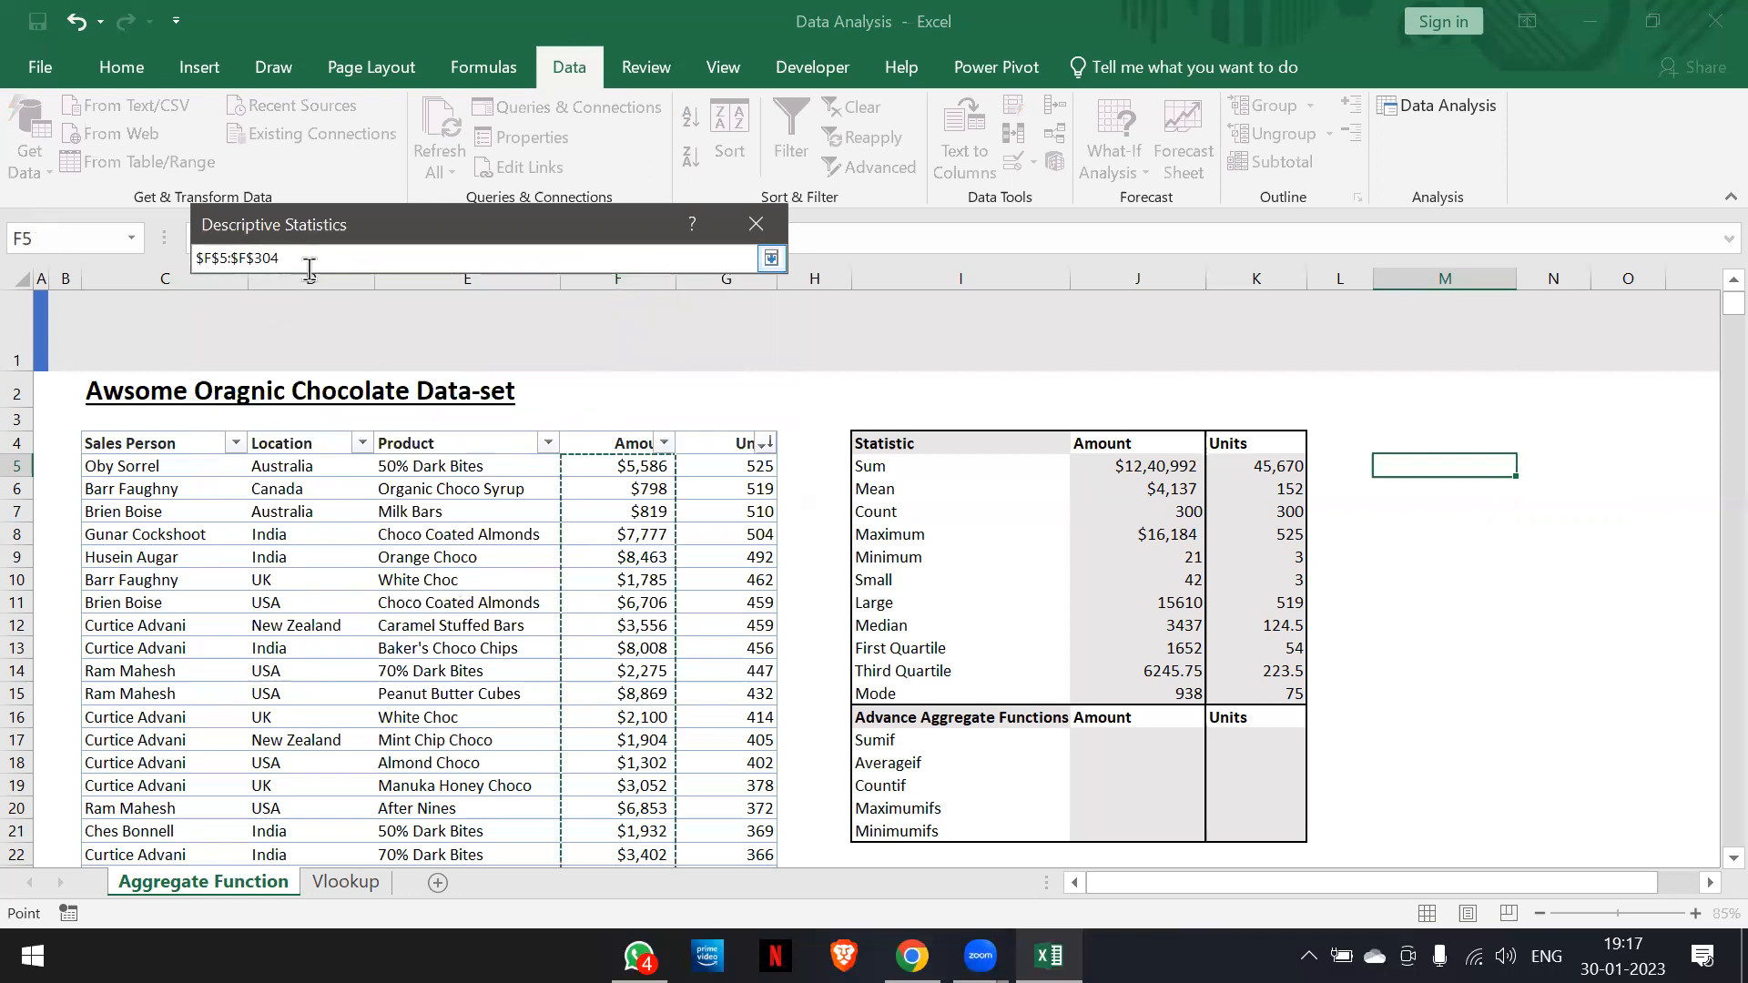
click(769, 260)
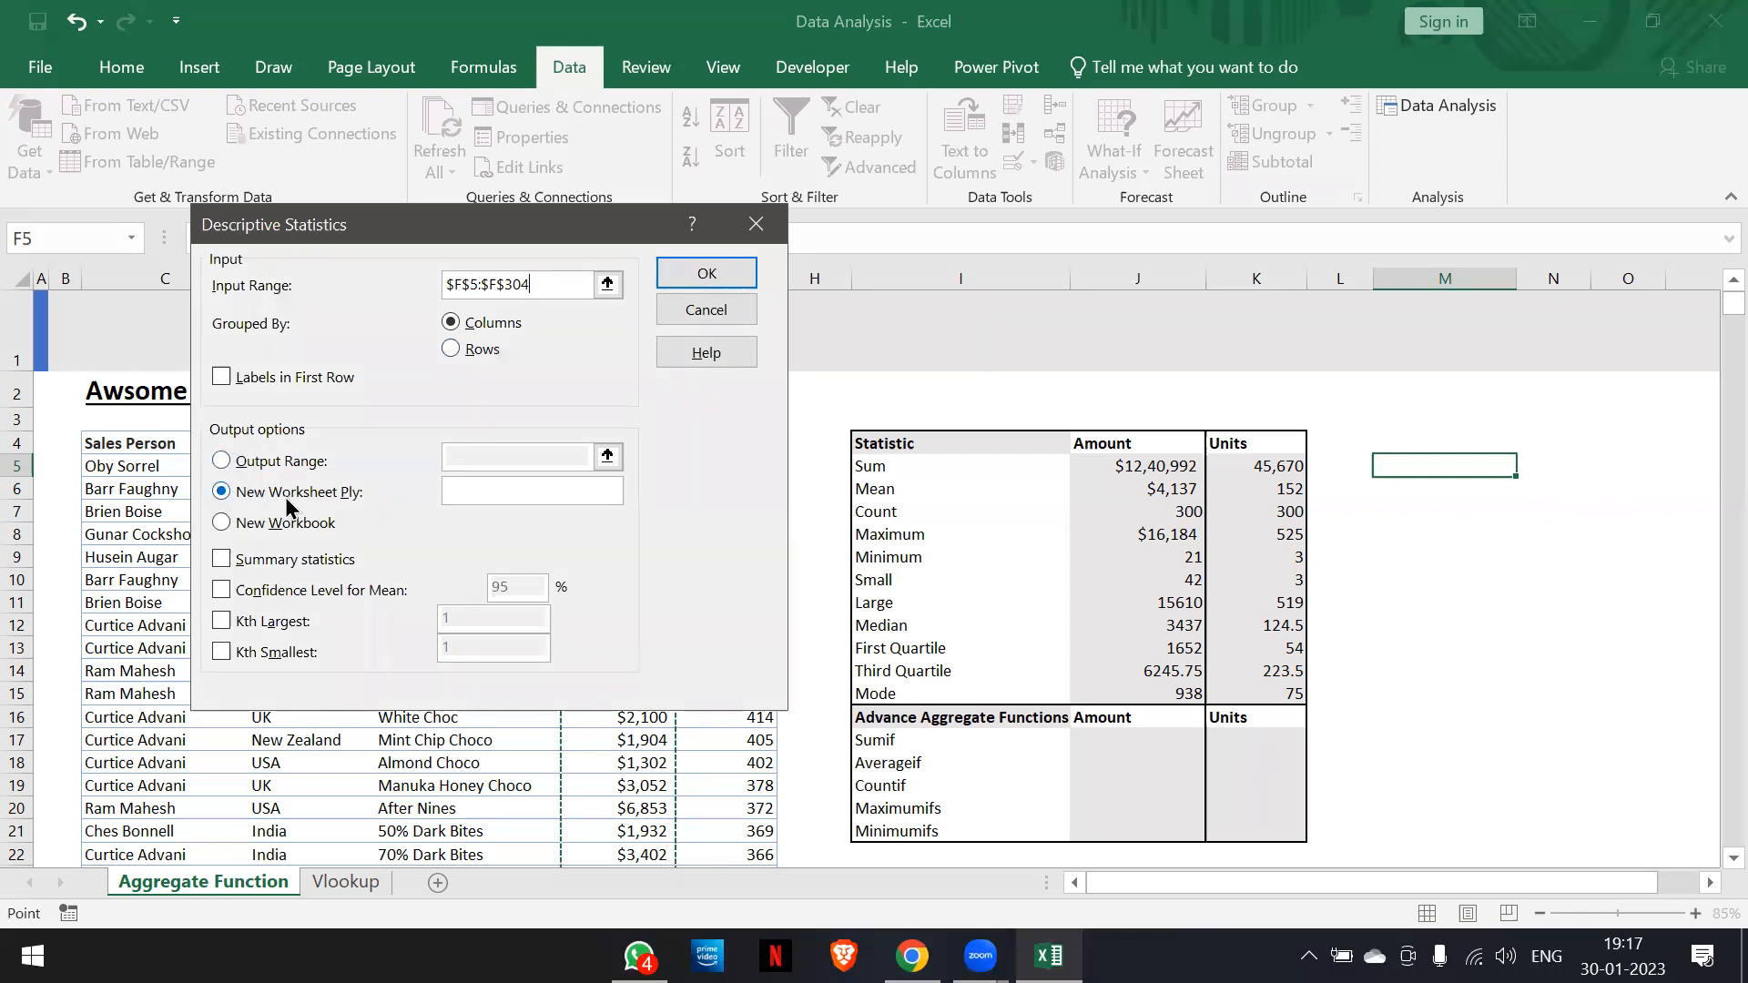
Generate the Amount summary statistics at output range $M$4 and fit column N to its contents
click(221, 461)
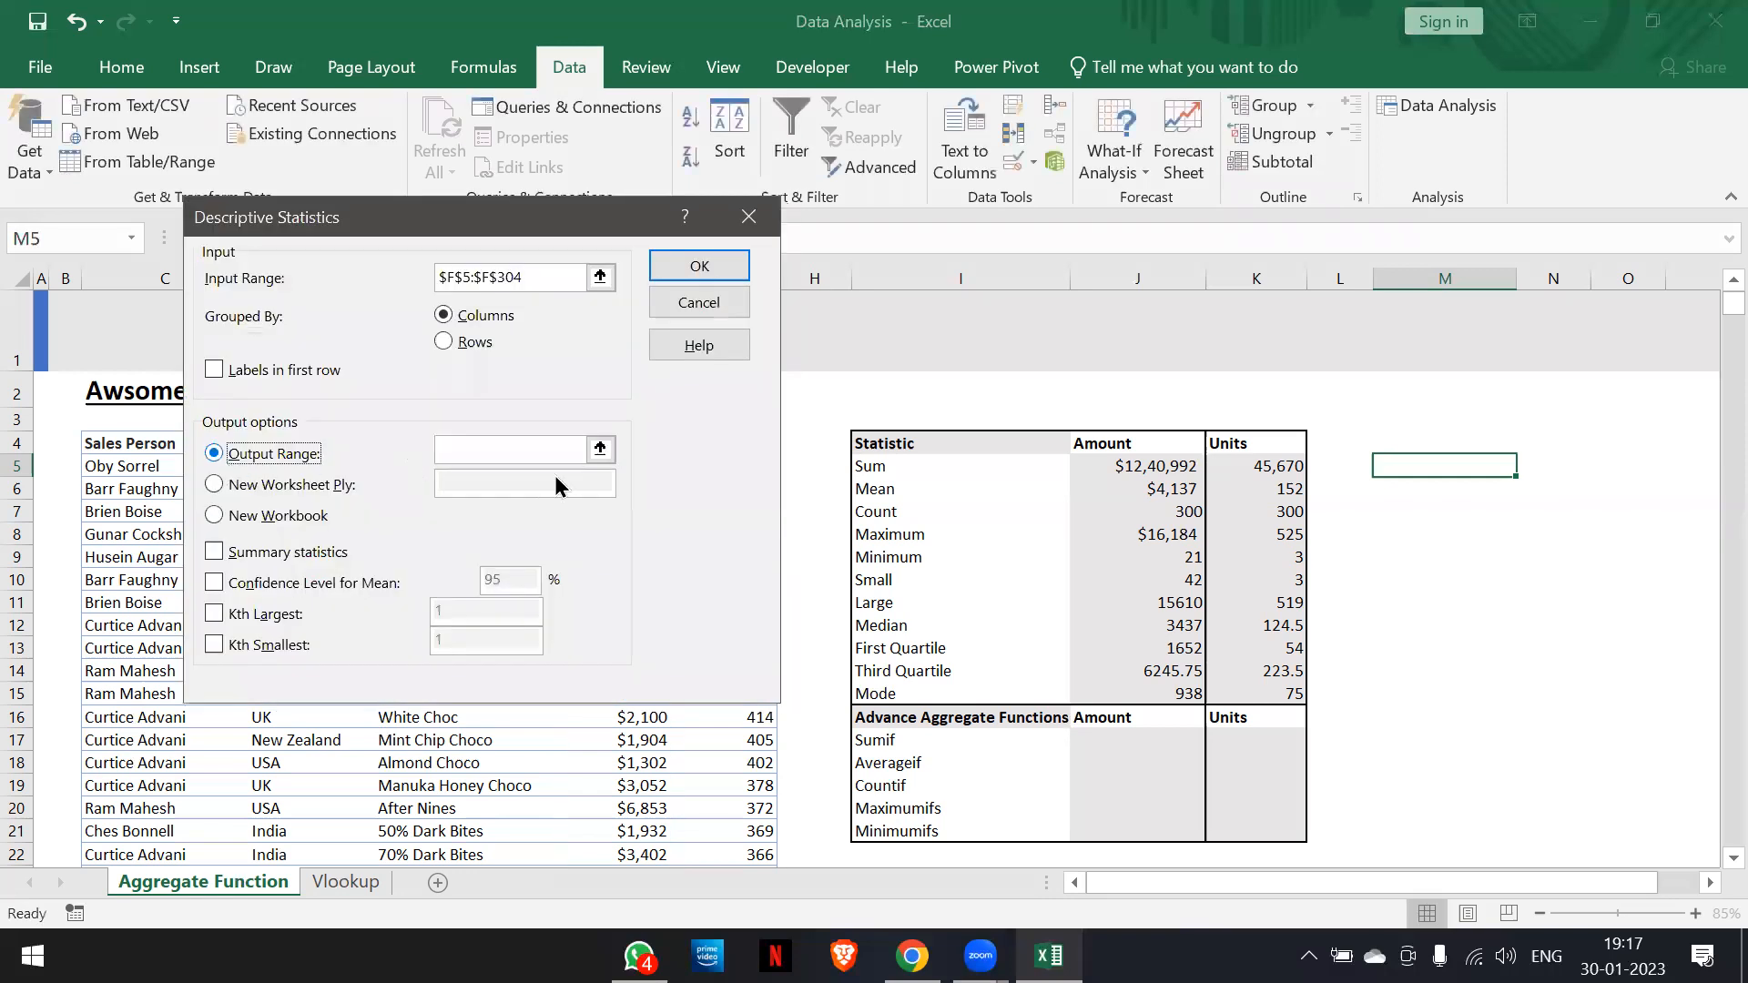
click(600, 449)
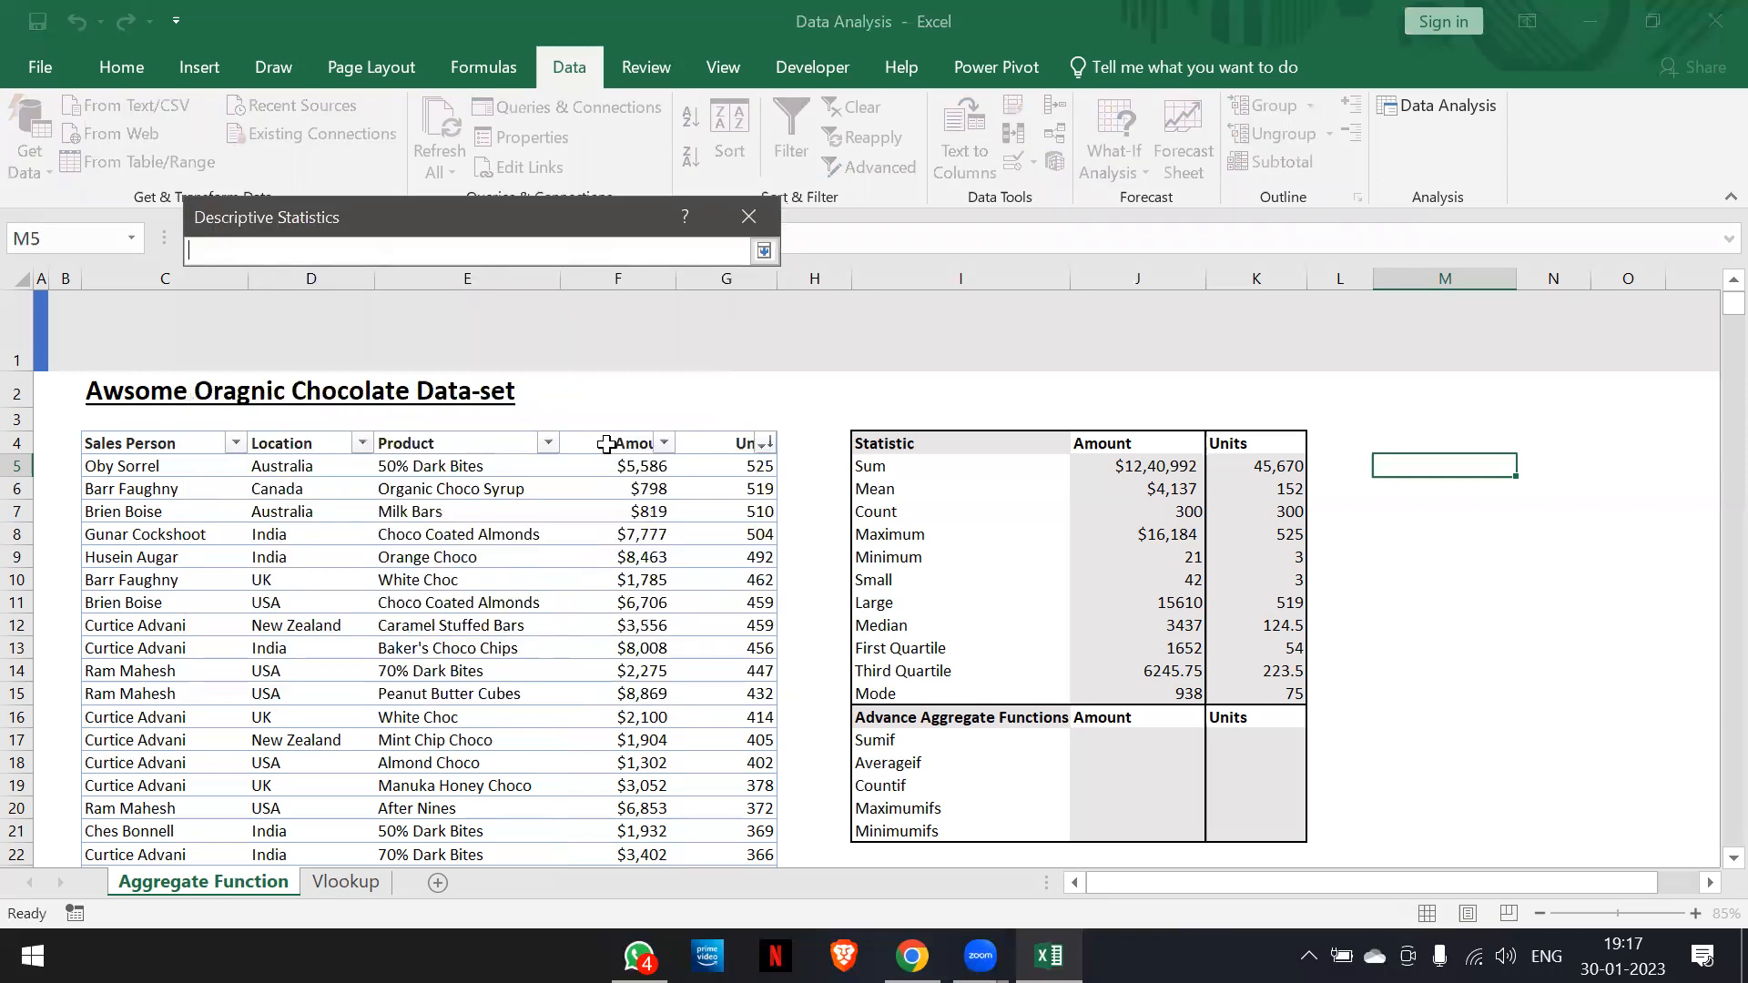
click(1420, 433)
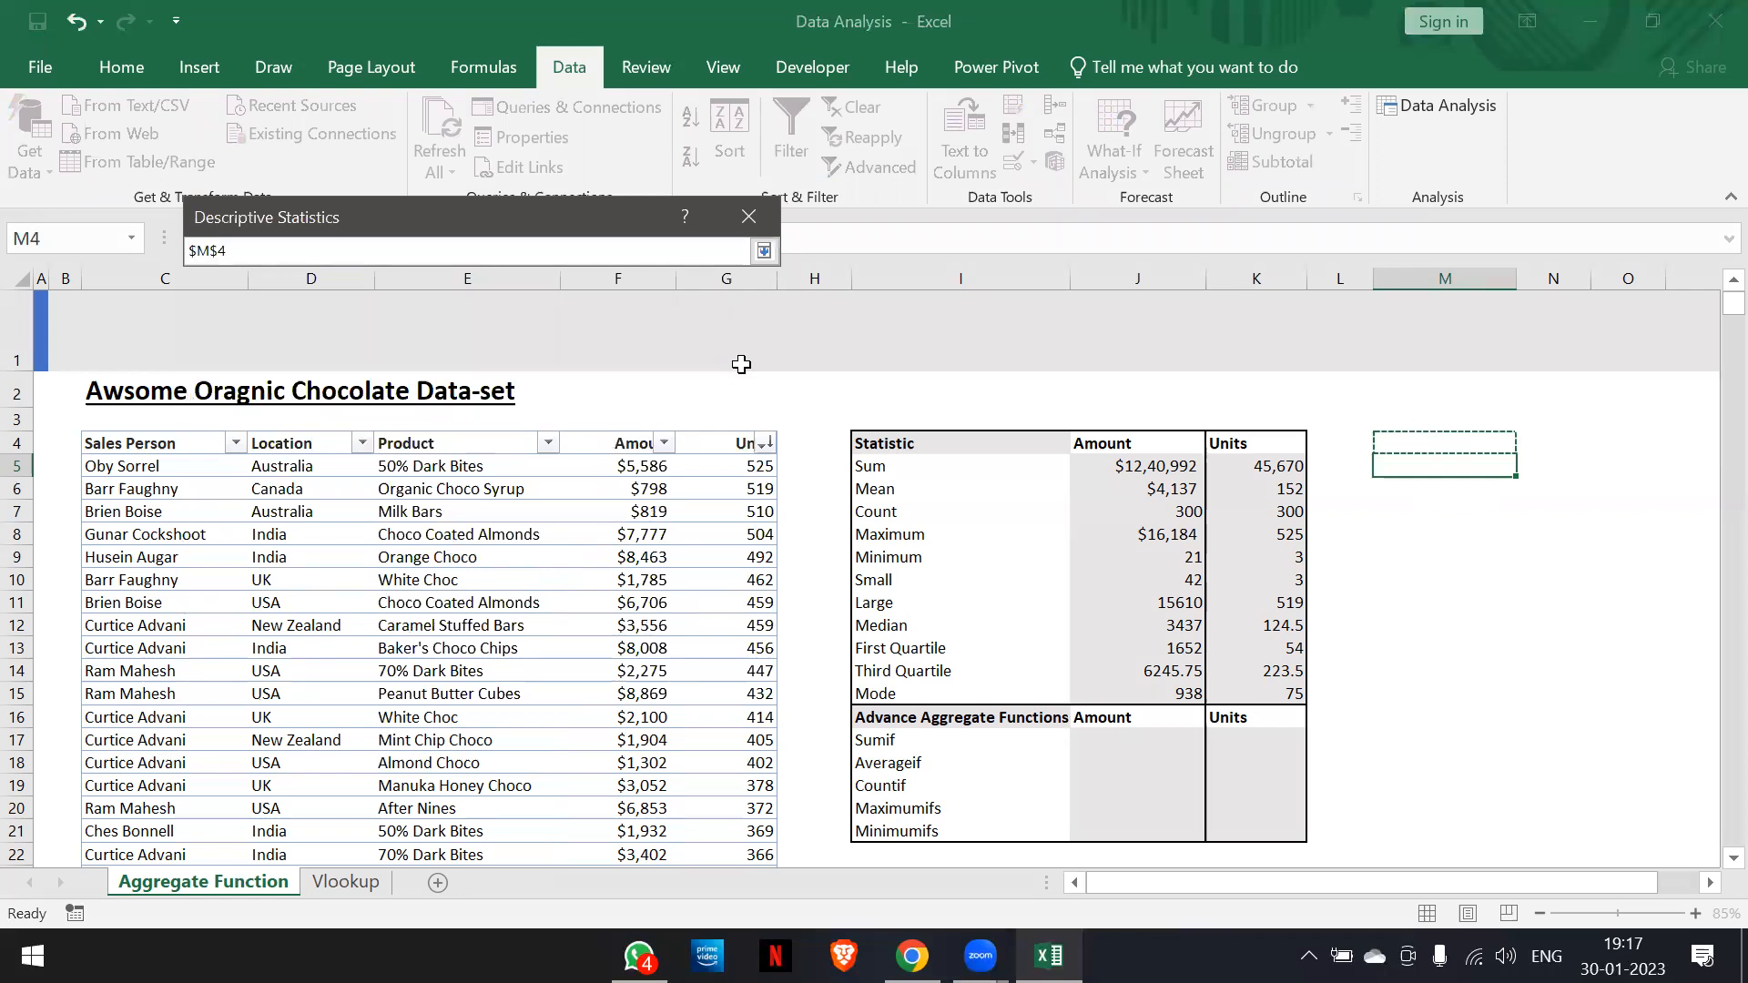
click(758, 255)
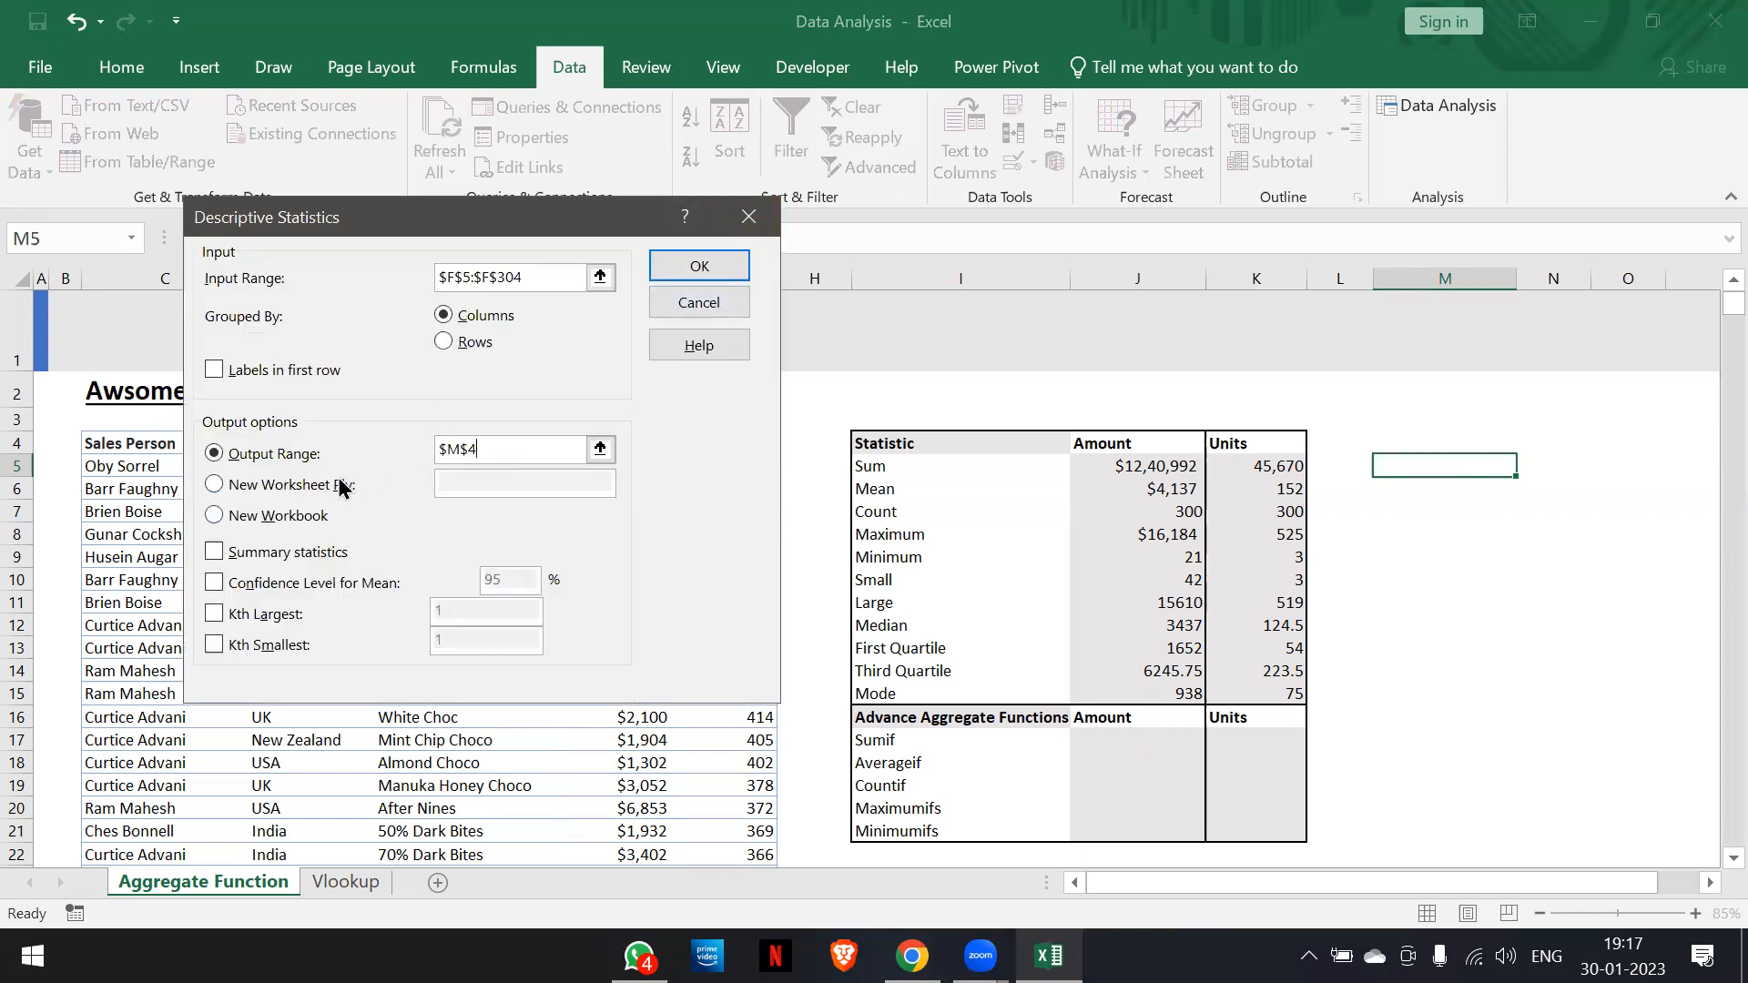
click(212, 552)
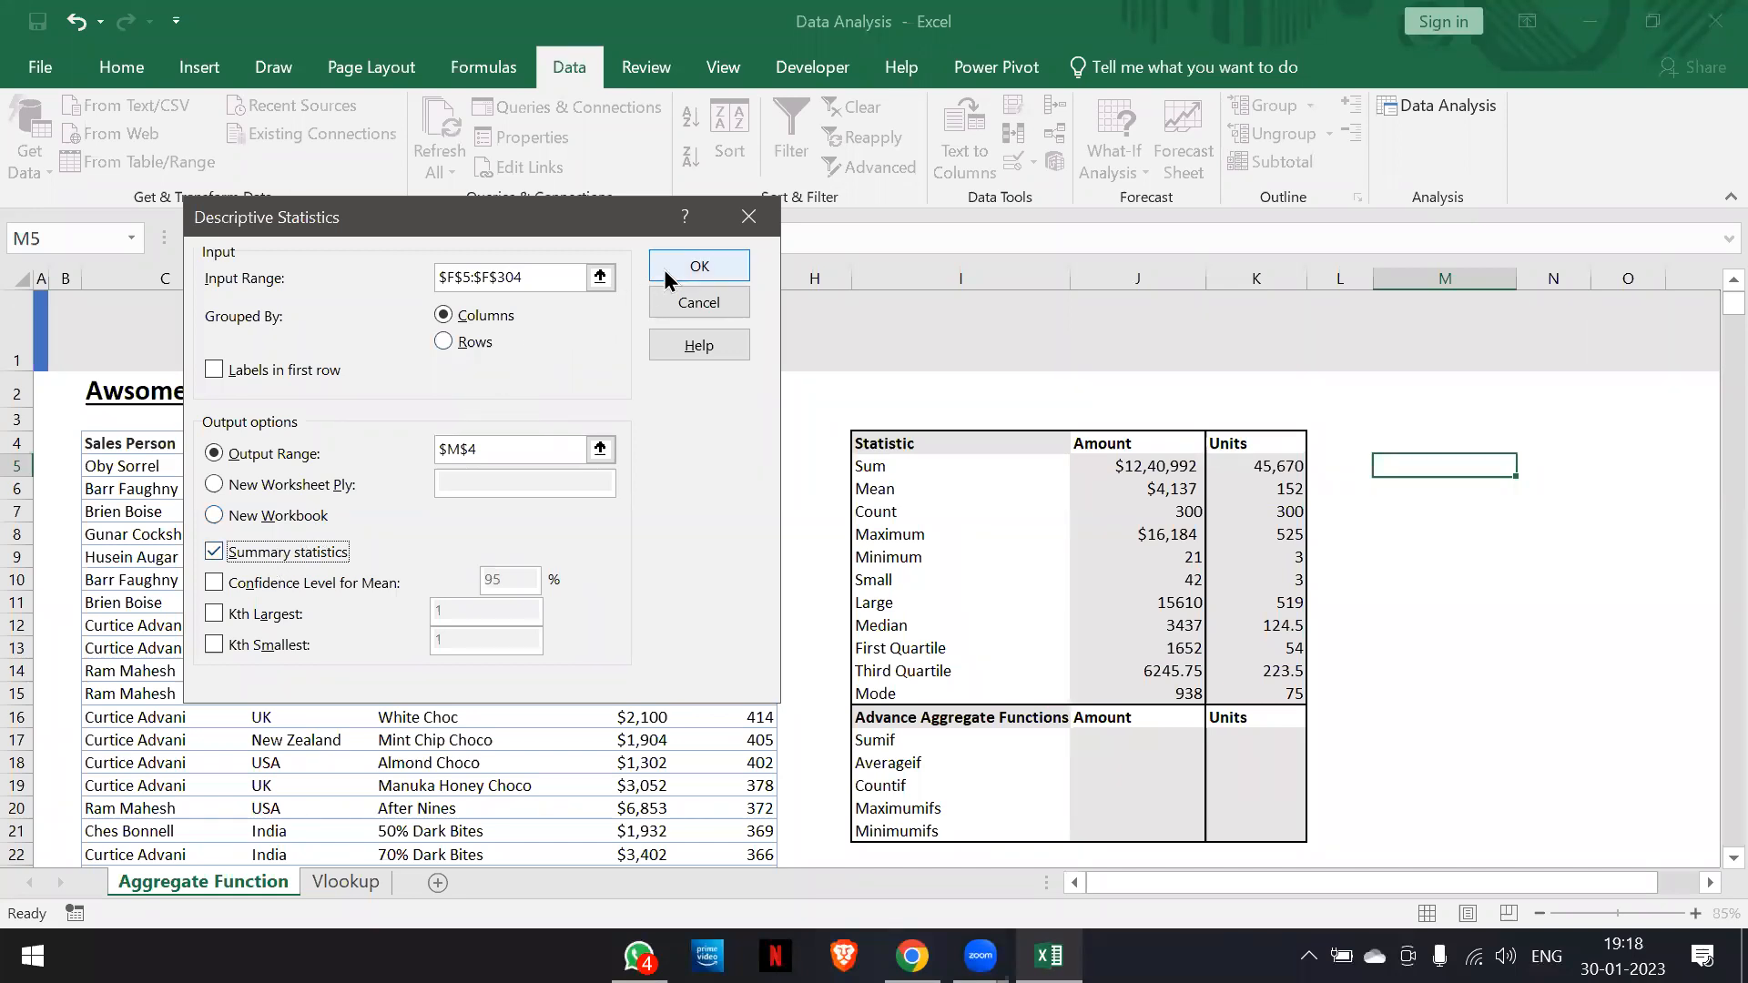
click(698, 266)
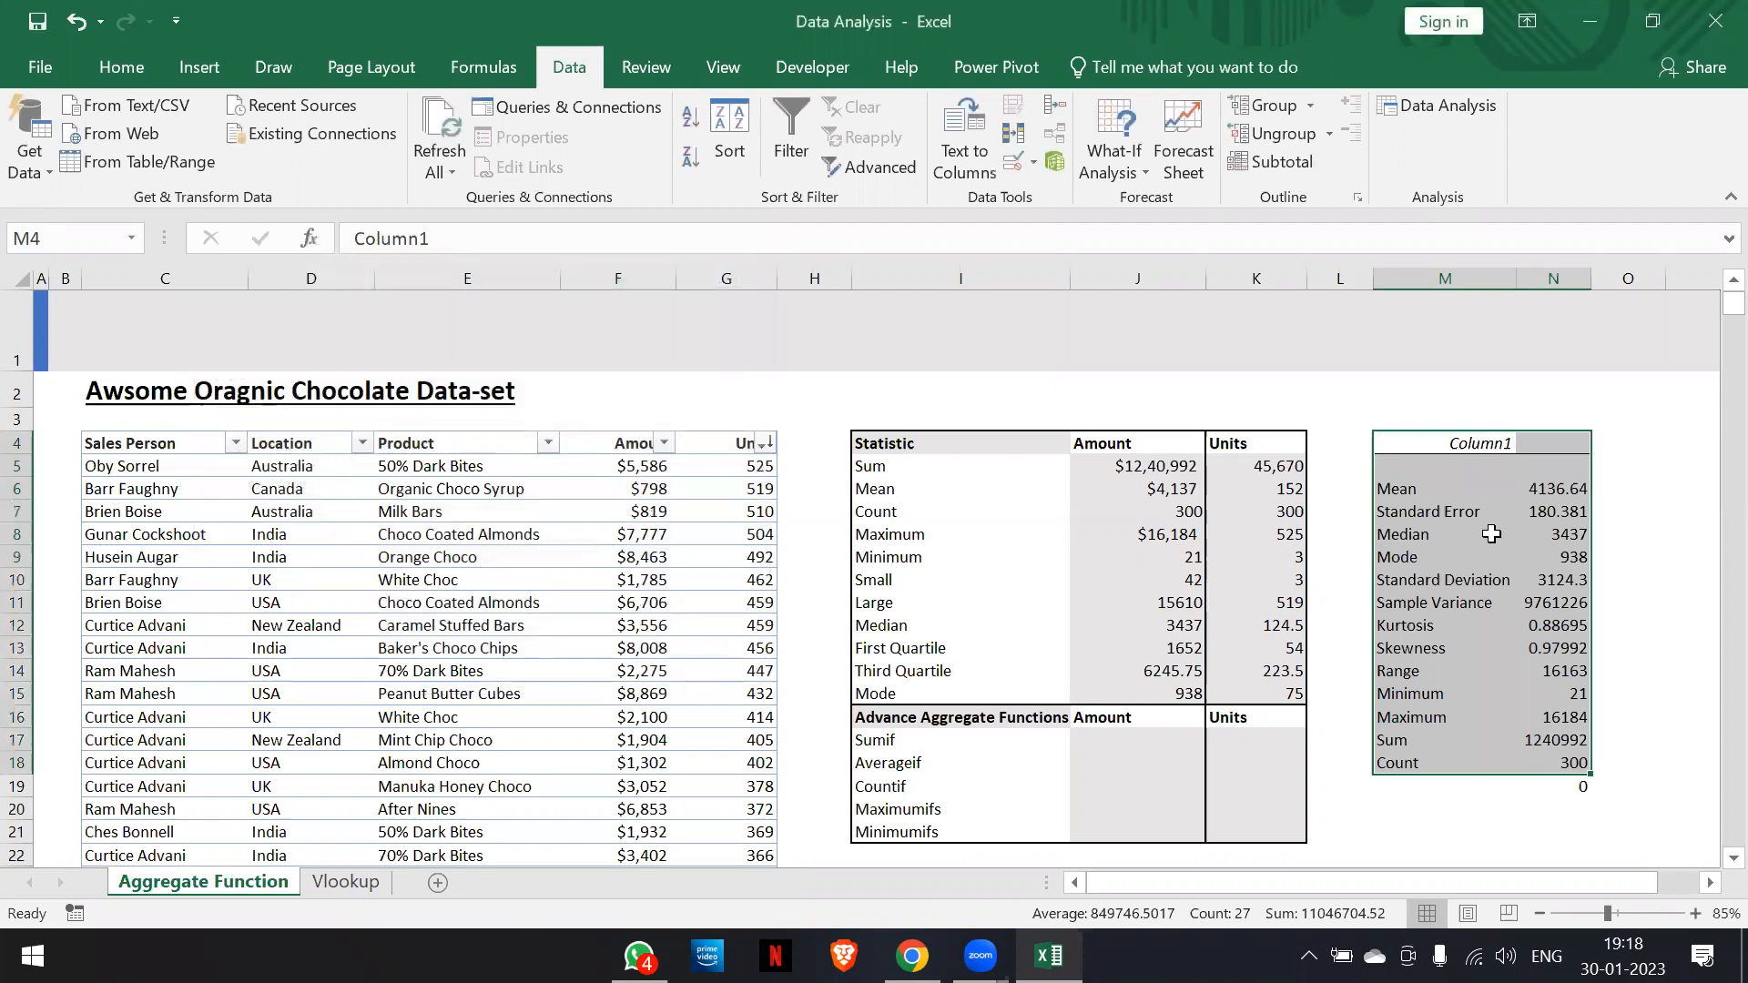
double_click(1588, 283)
click(1545, 489)
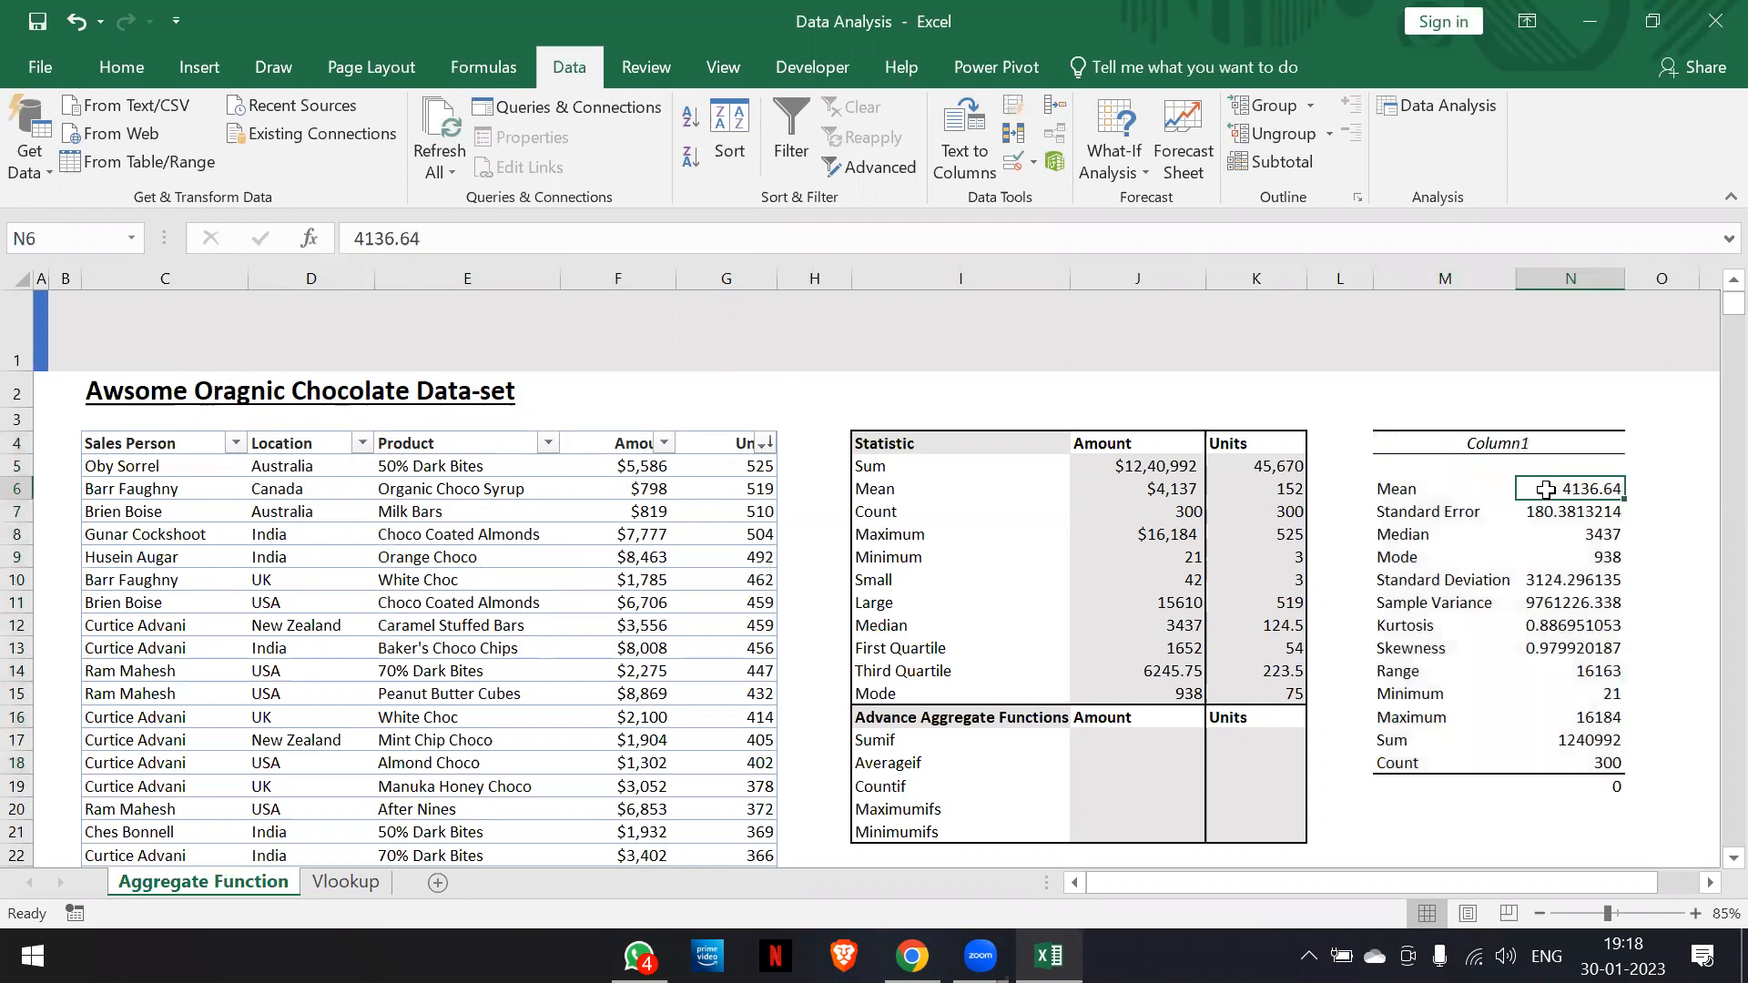
Compare the sum, maximum, minimum and median in the generated Amount statistics with the formula results in the Statistic table
scroll(1502, 492, down, 1)
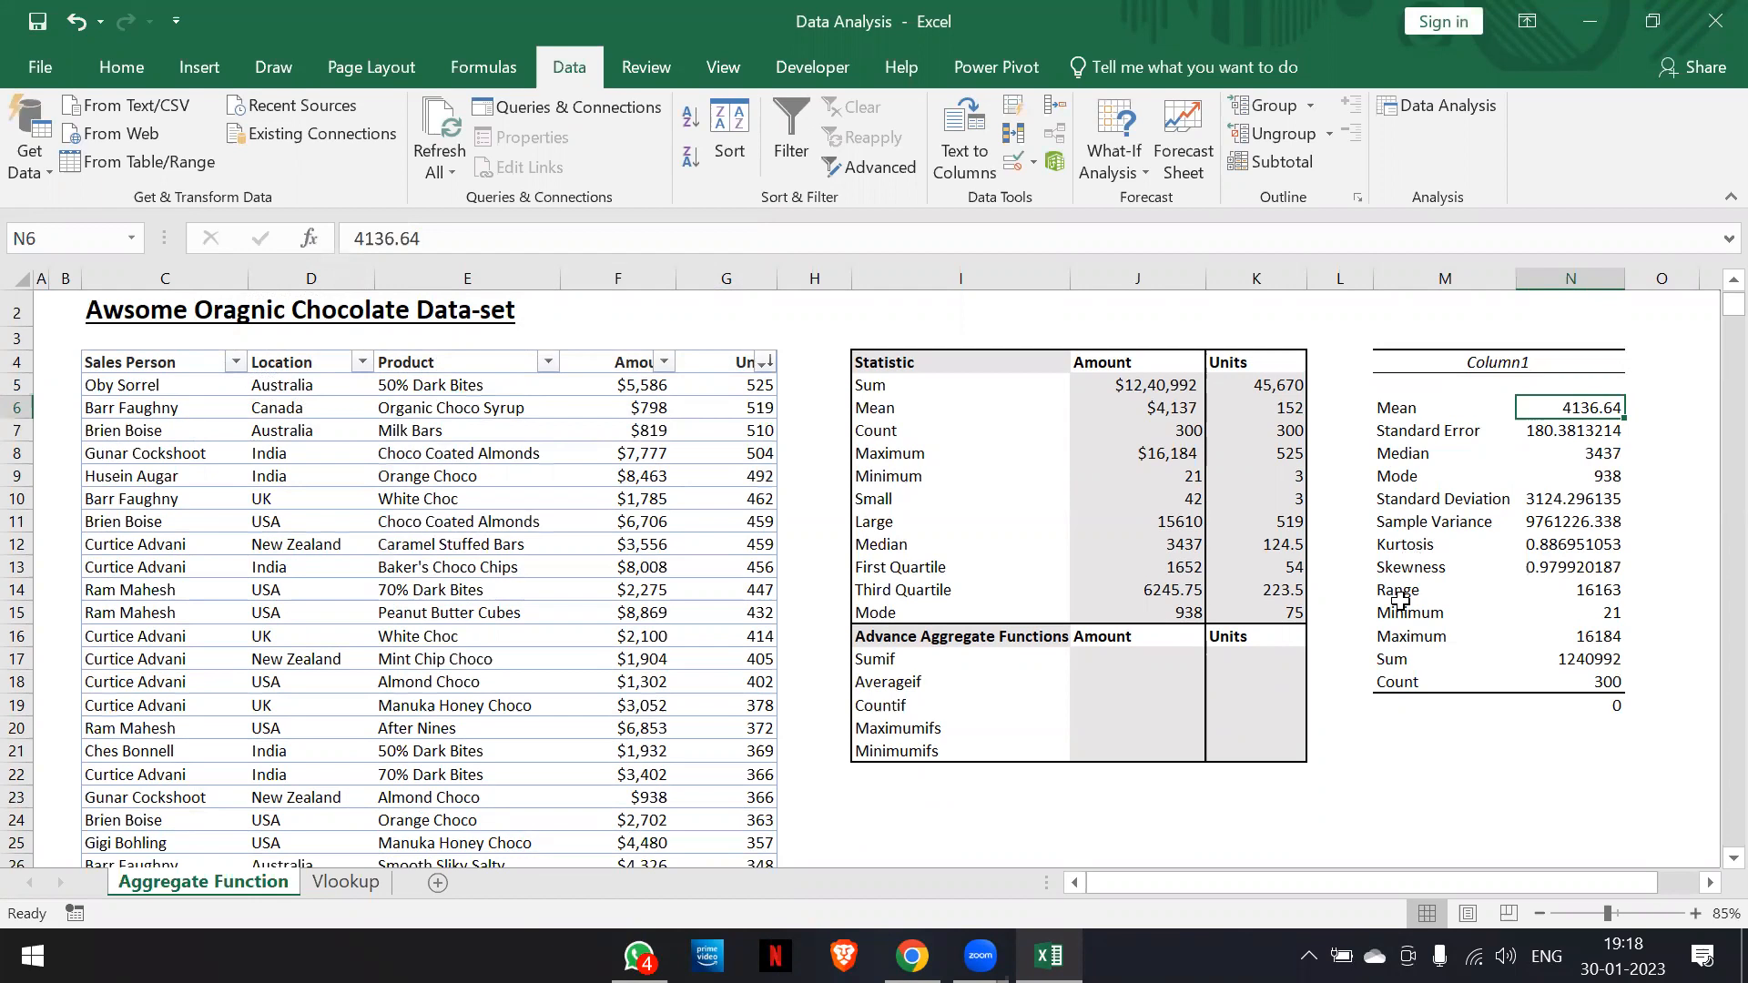
click(1384, 658)
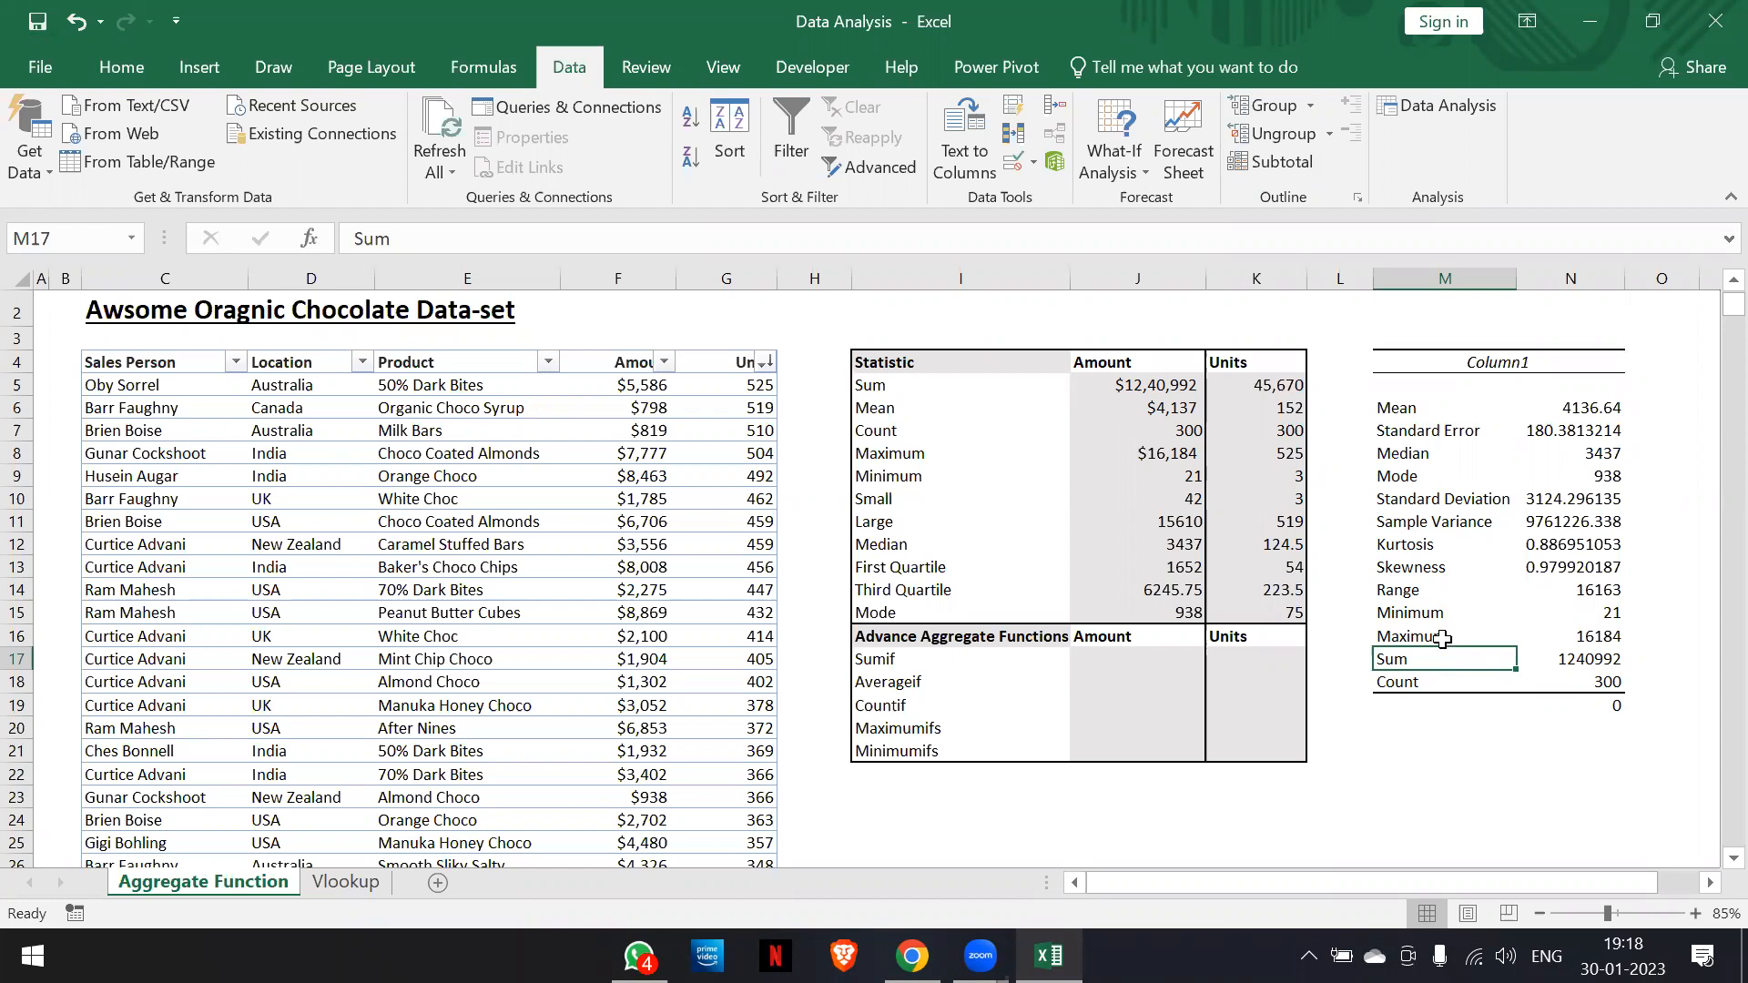
click(1166, 452)
click(1420, 612)
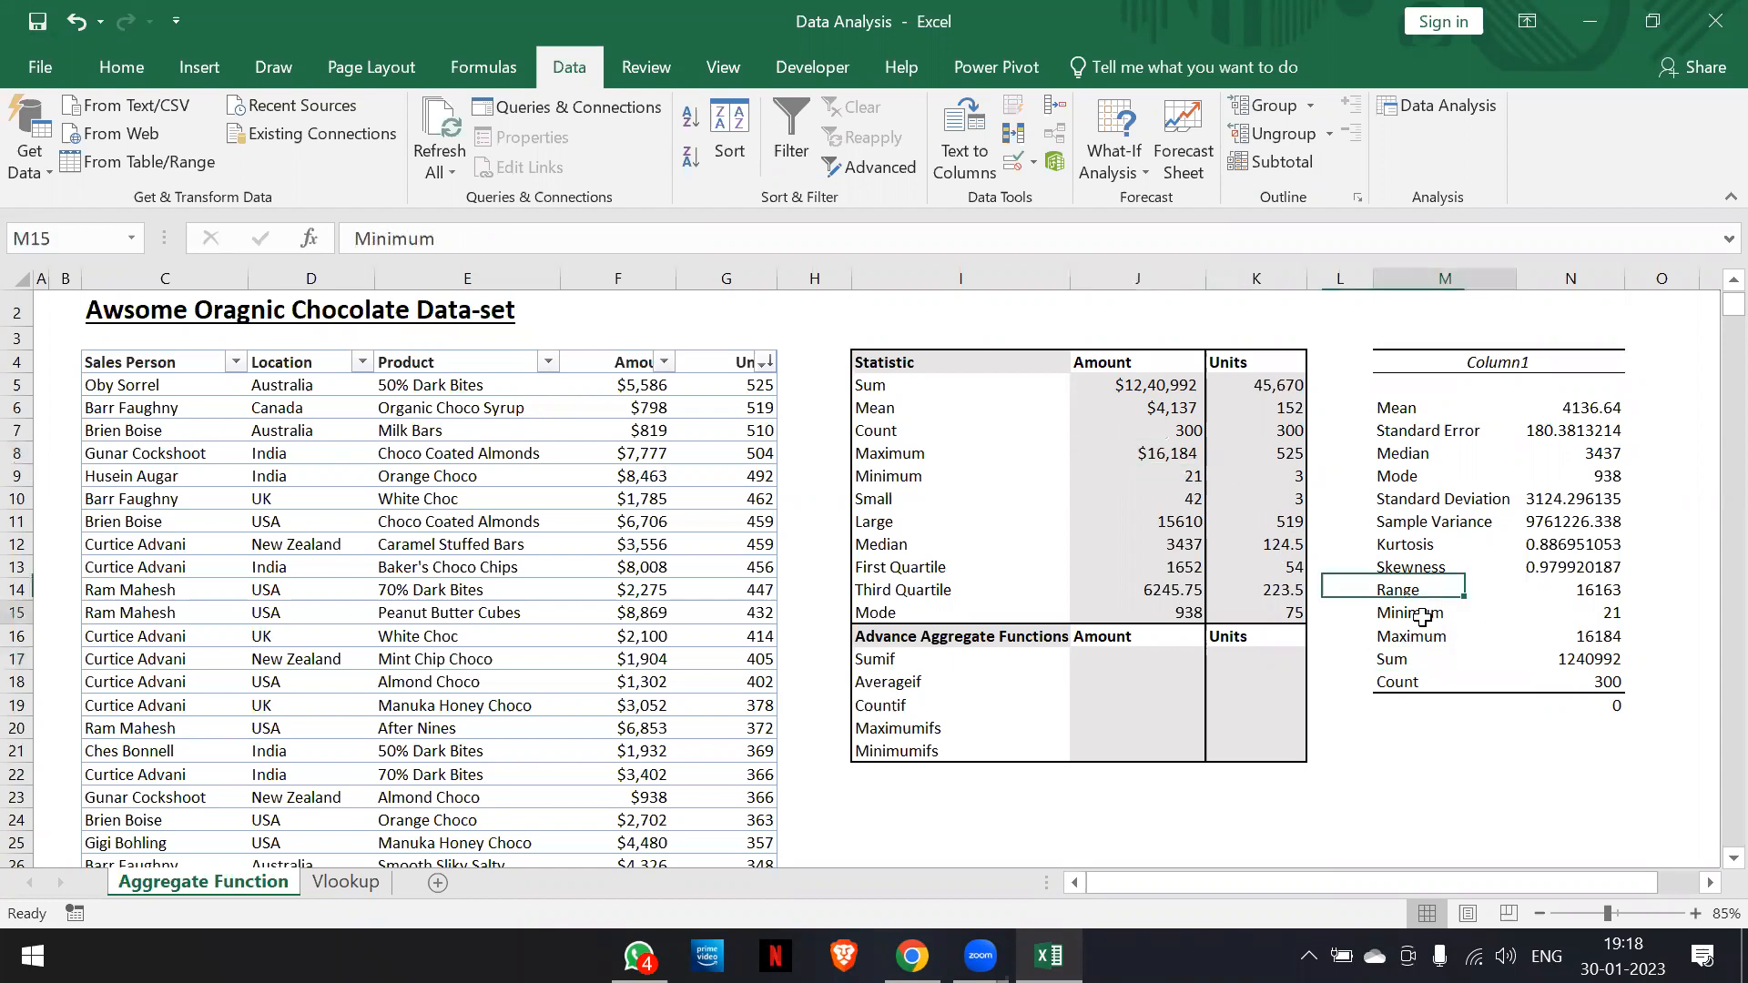
click(1189, 473)
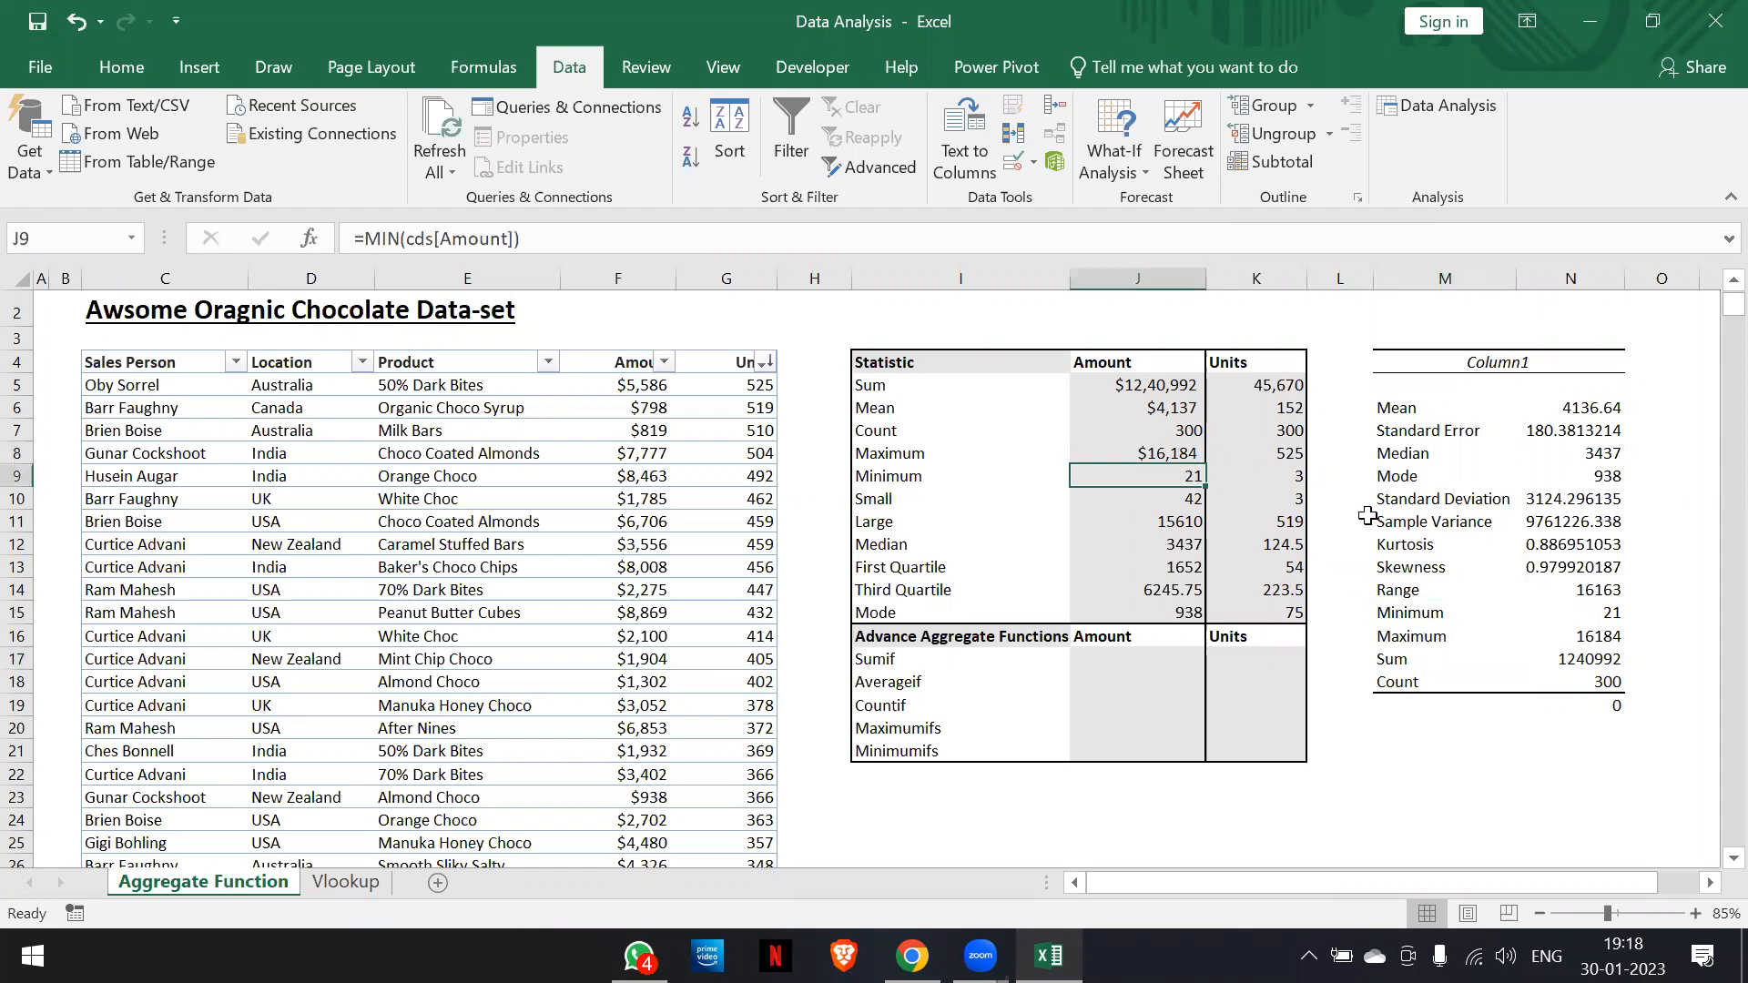
click(1429, 459)
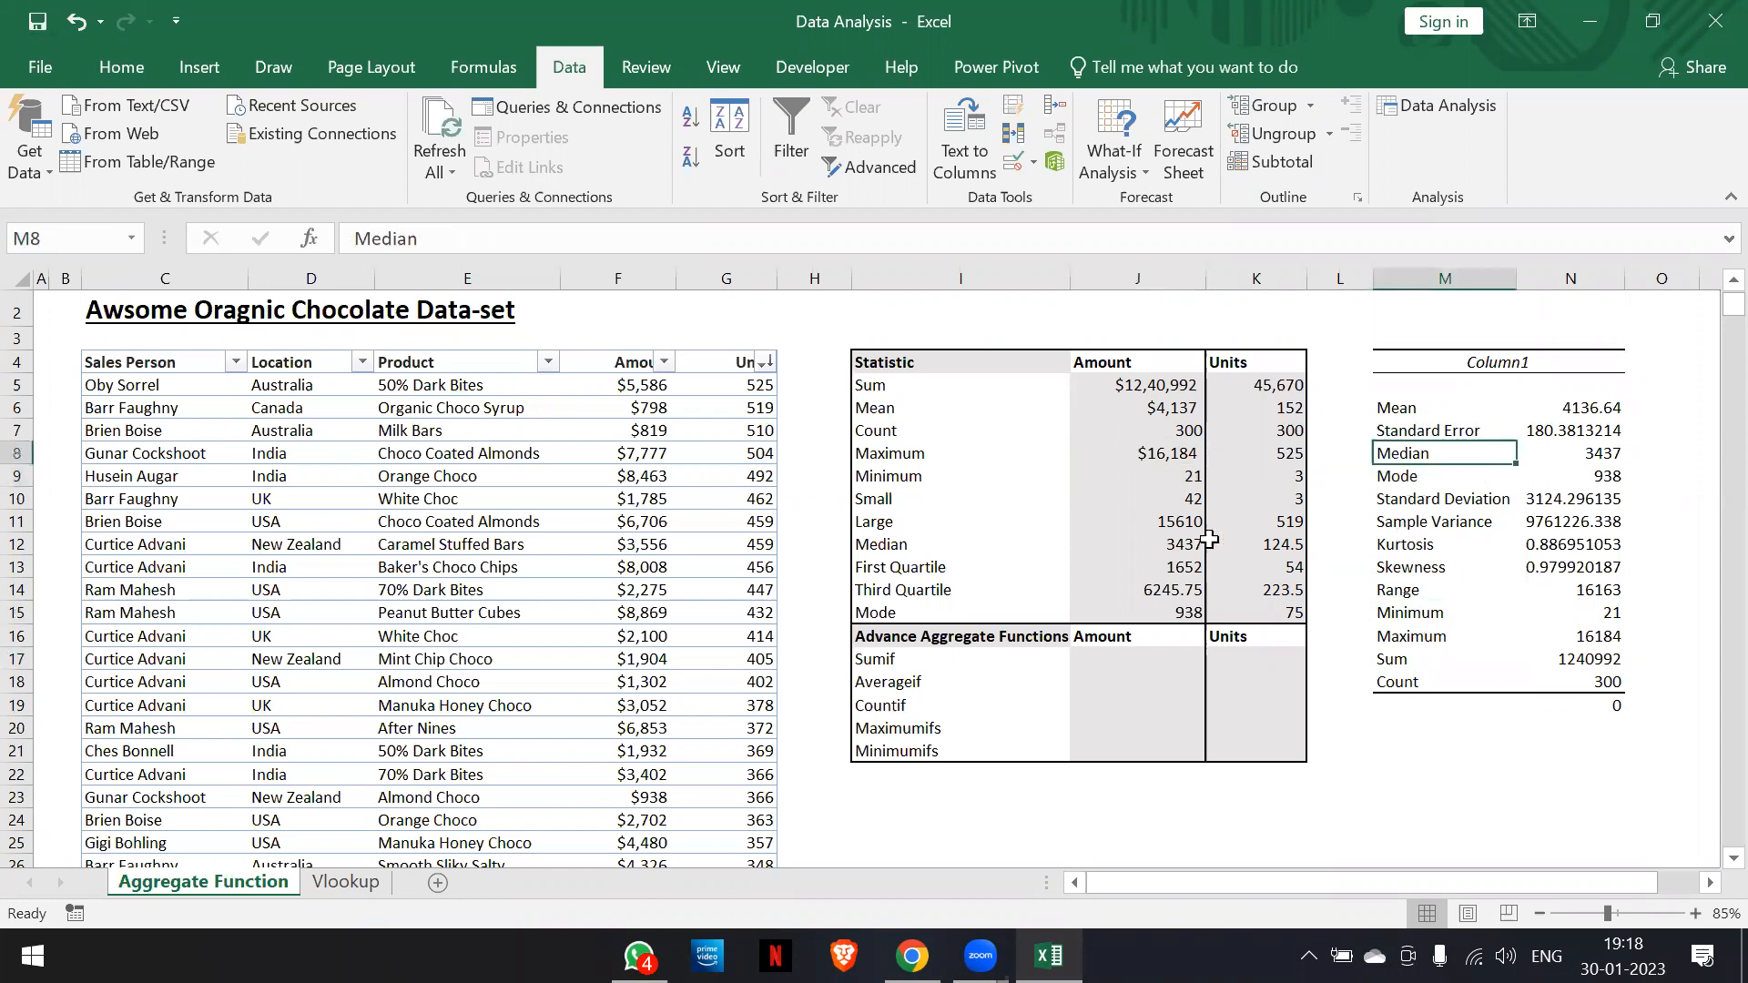
click(1160, 559)
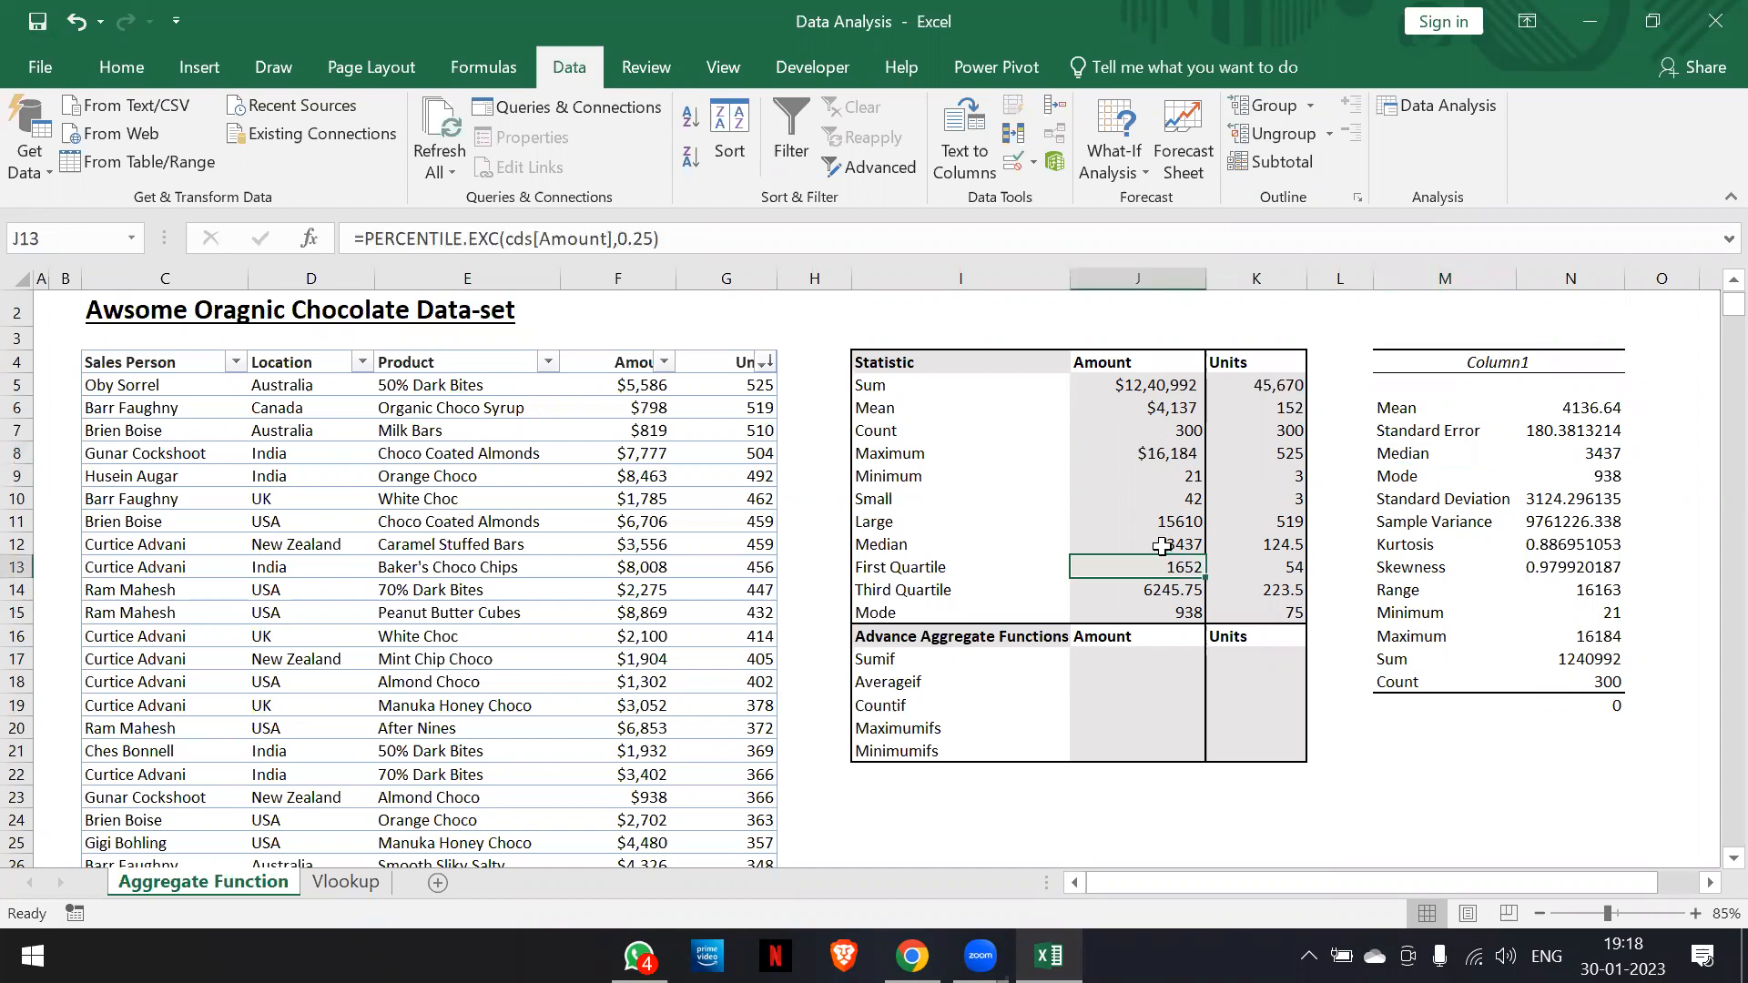
click(1162, 546)
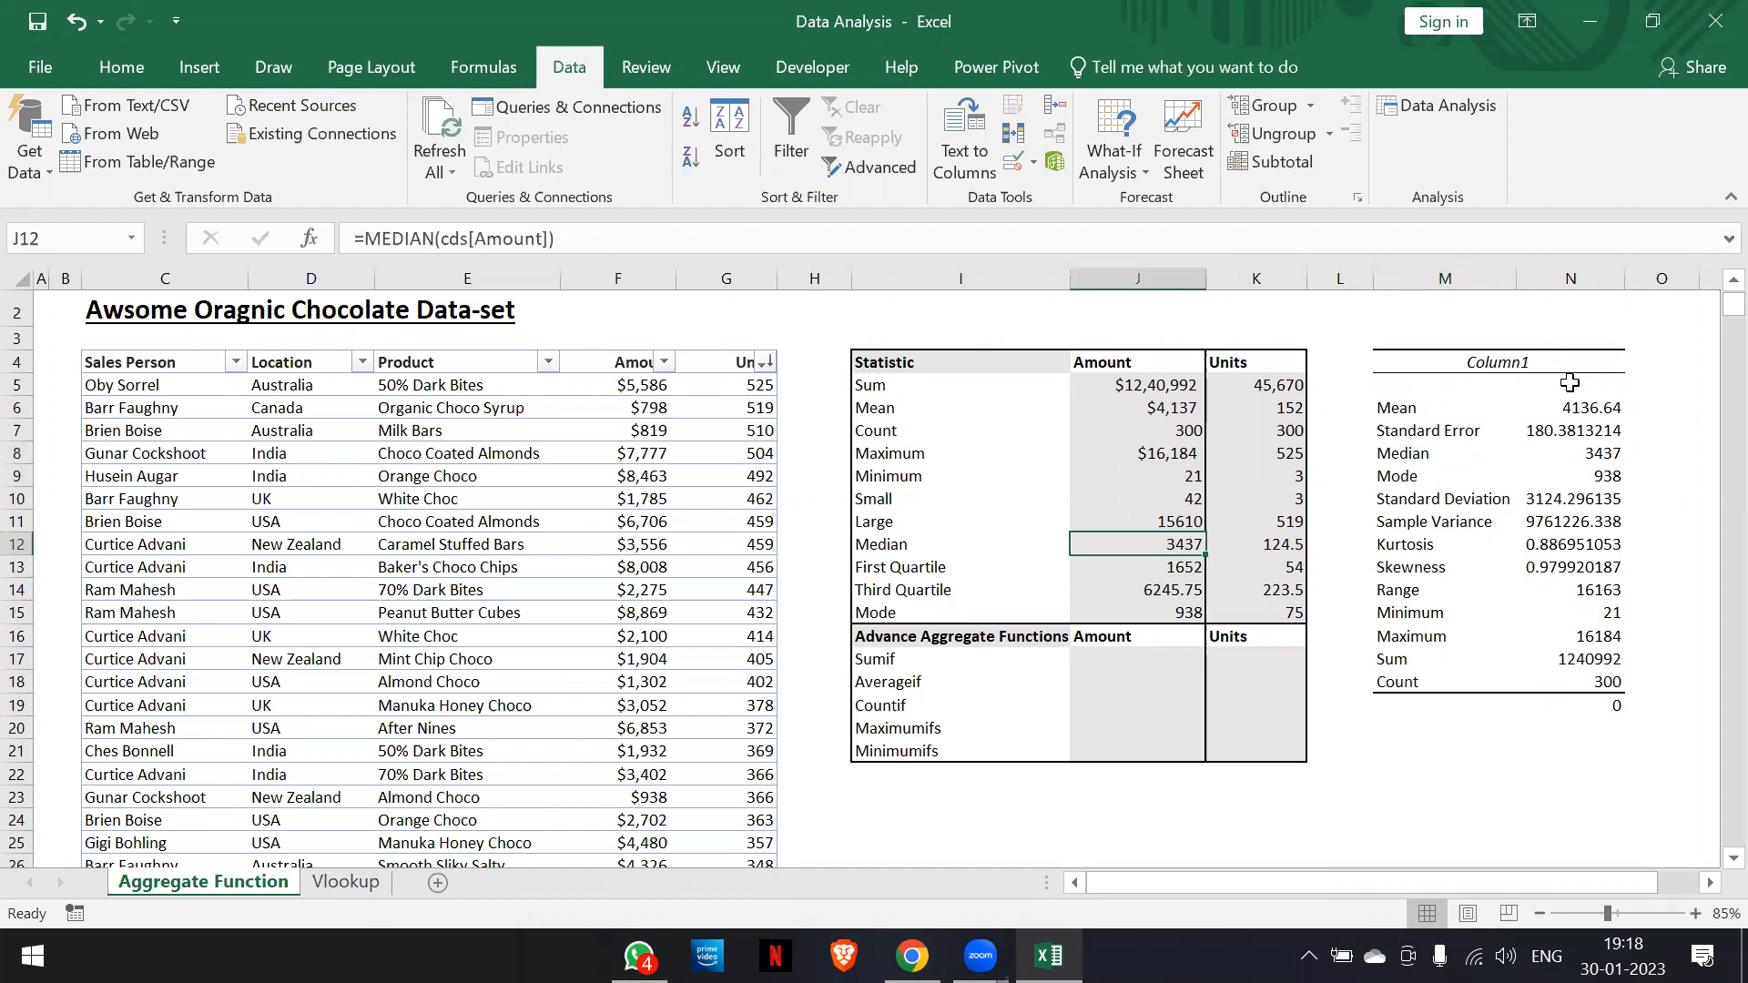
Show the Amount mean in the Statistic table with two decimal places
click(1188, 405)
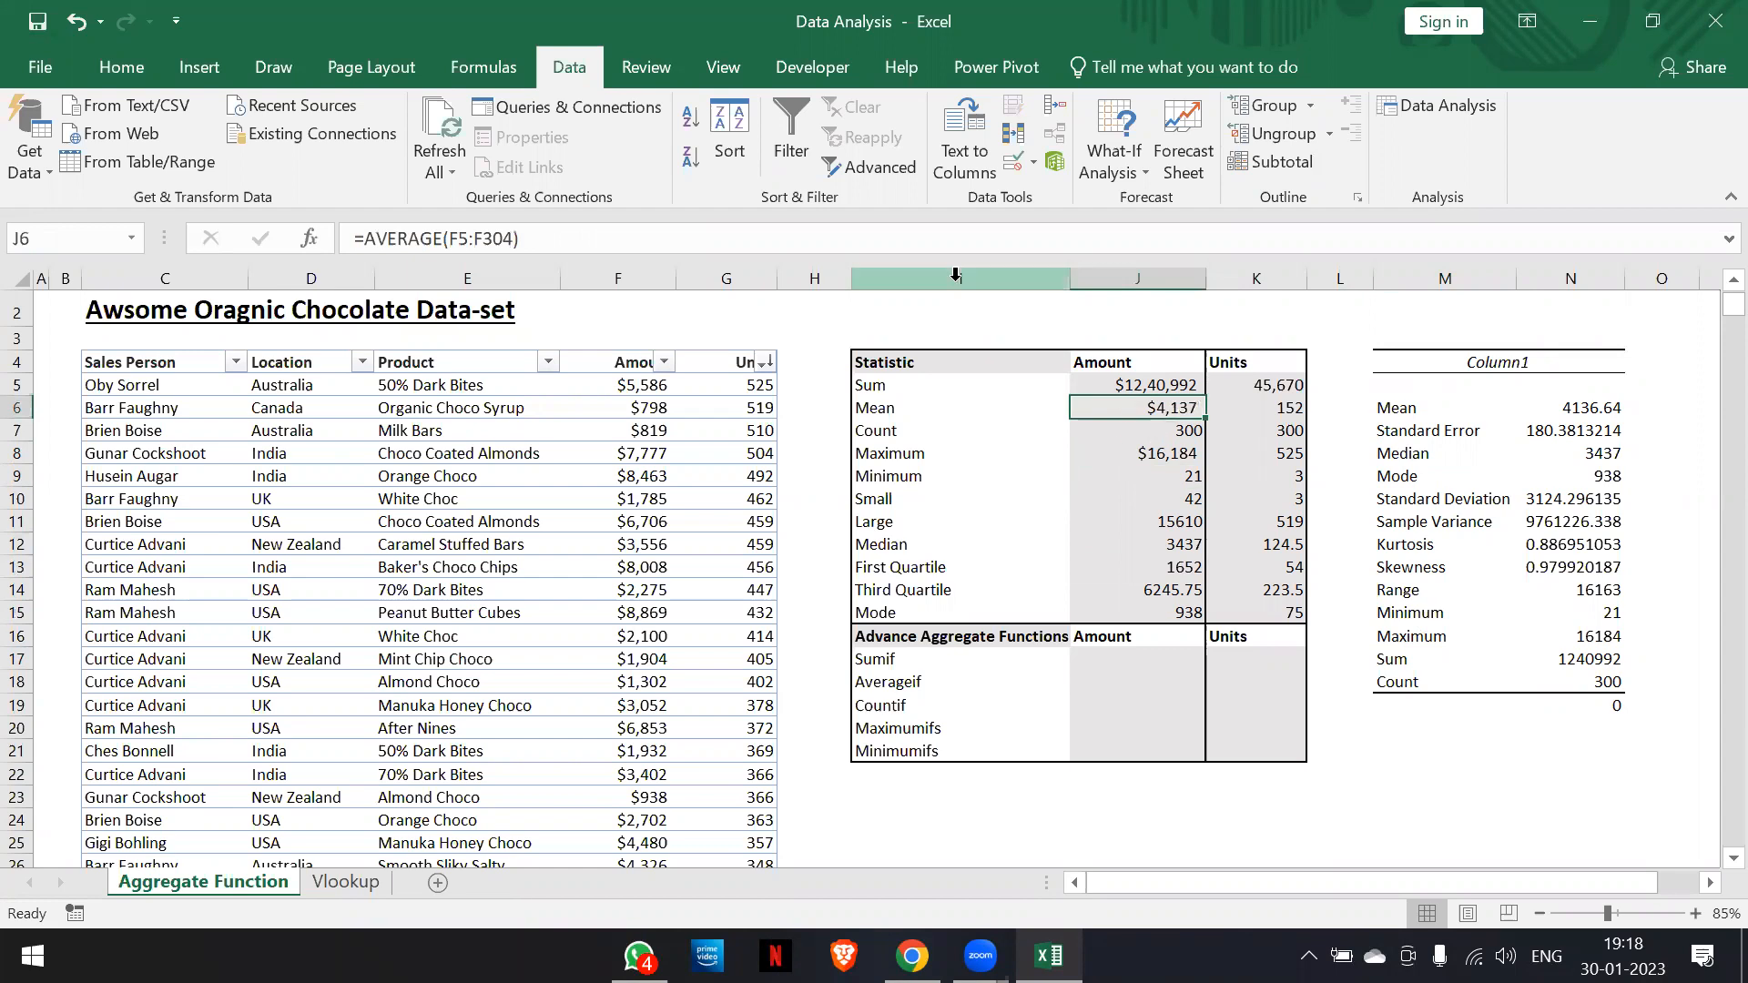
click(126, 68)
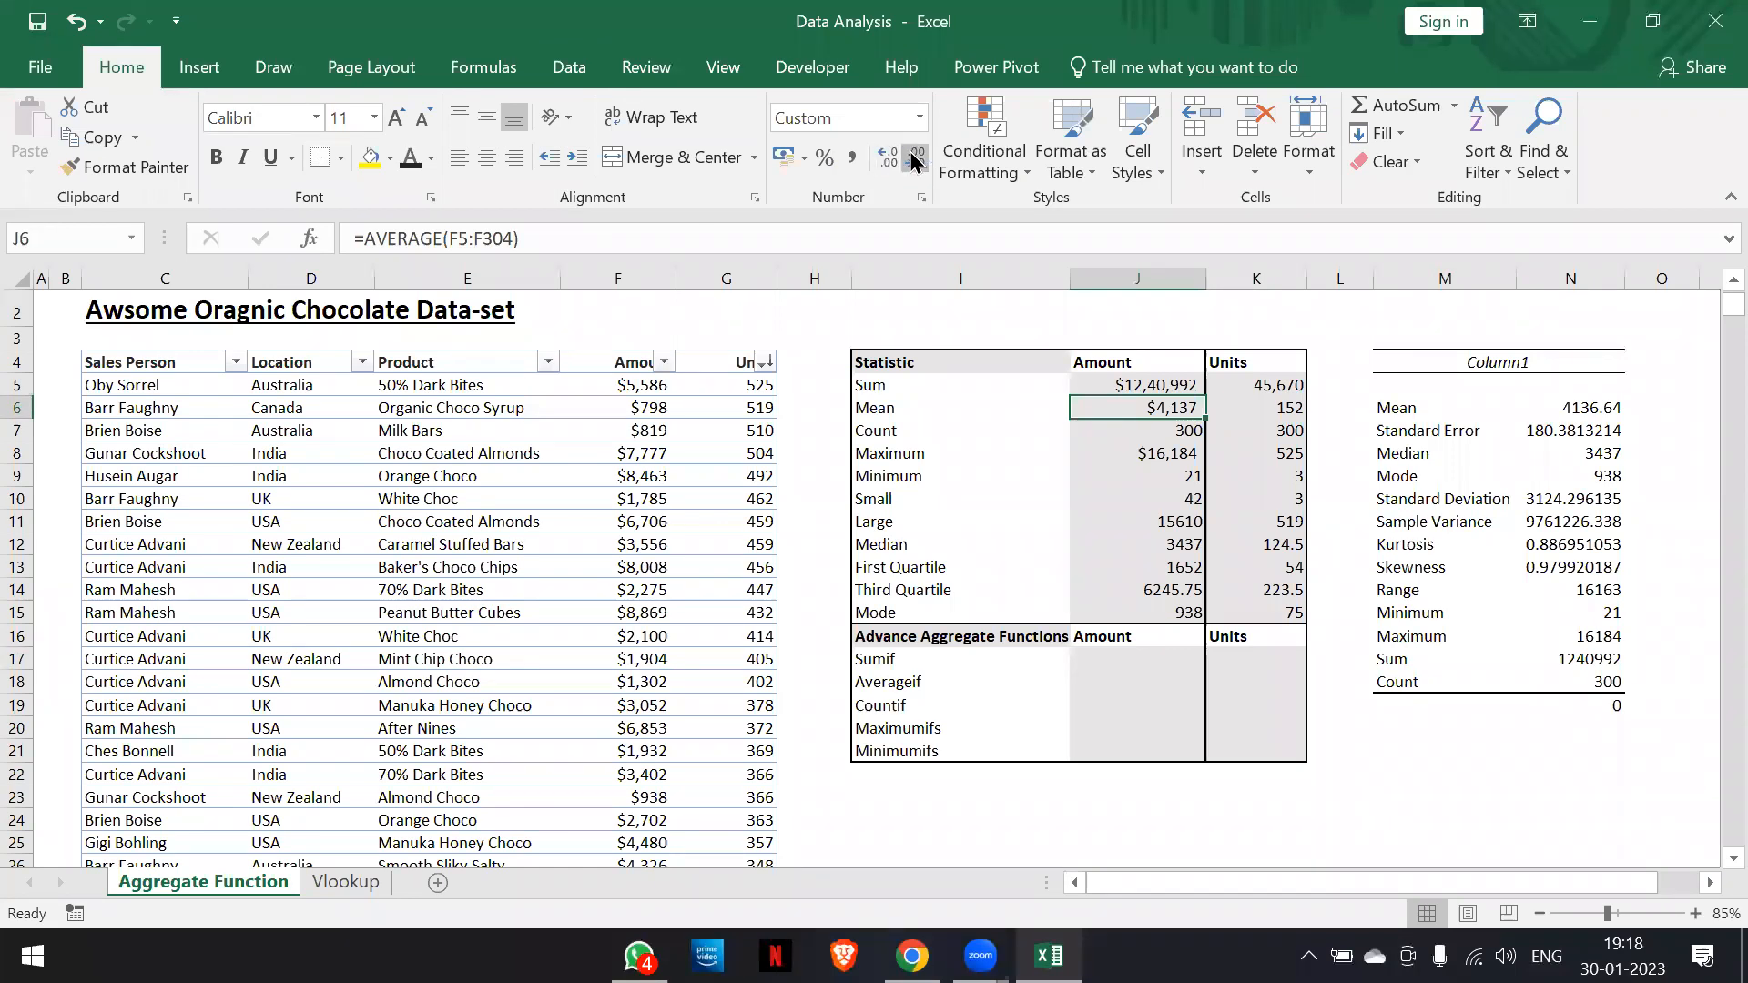
click(887, 159)
click(888, 159)
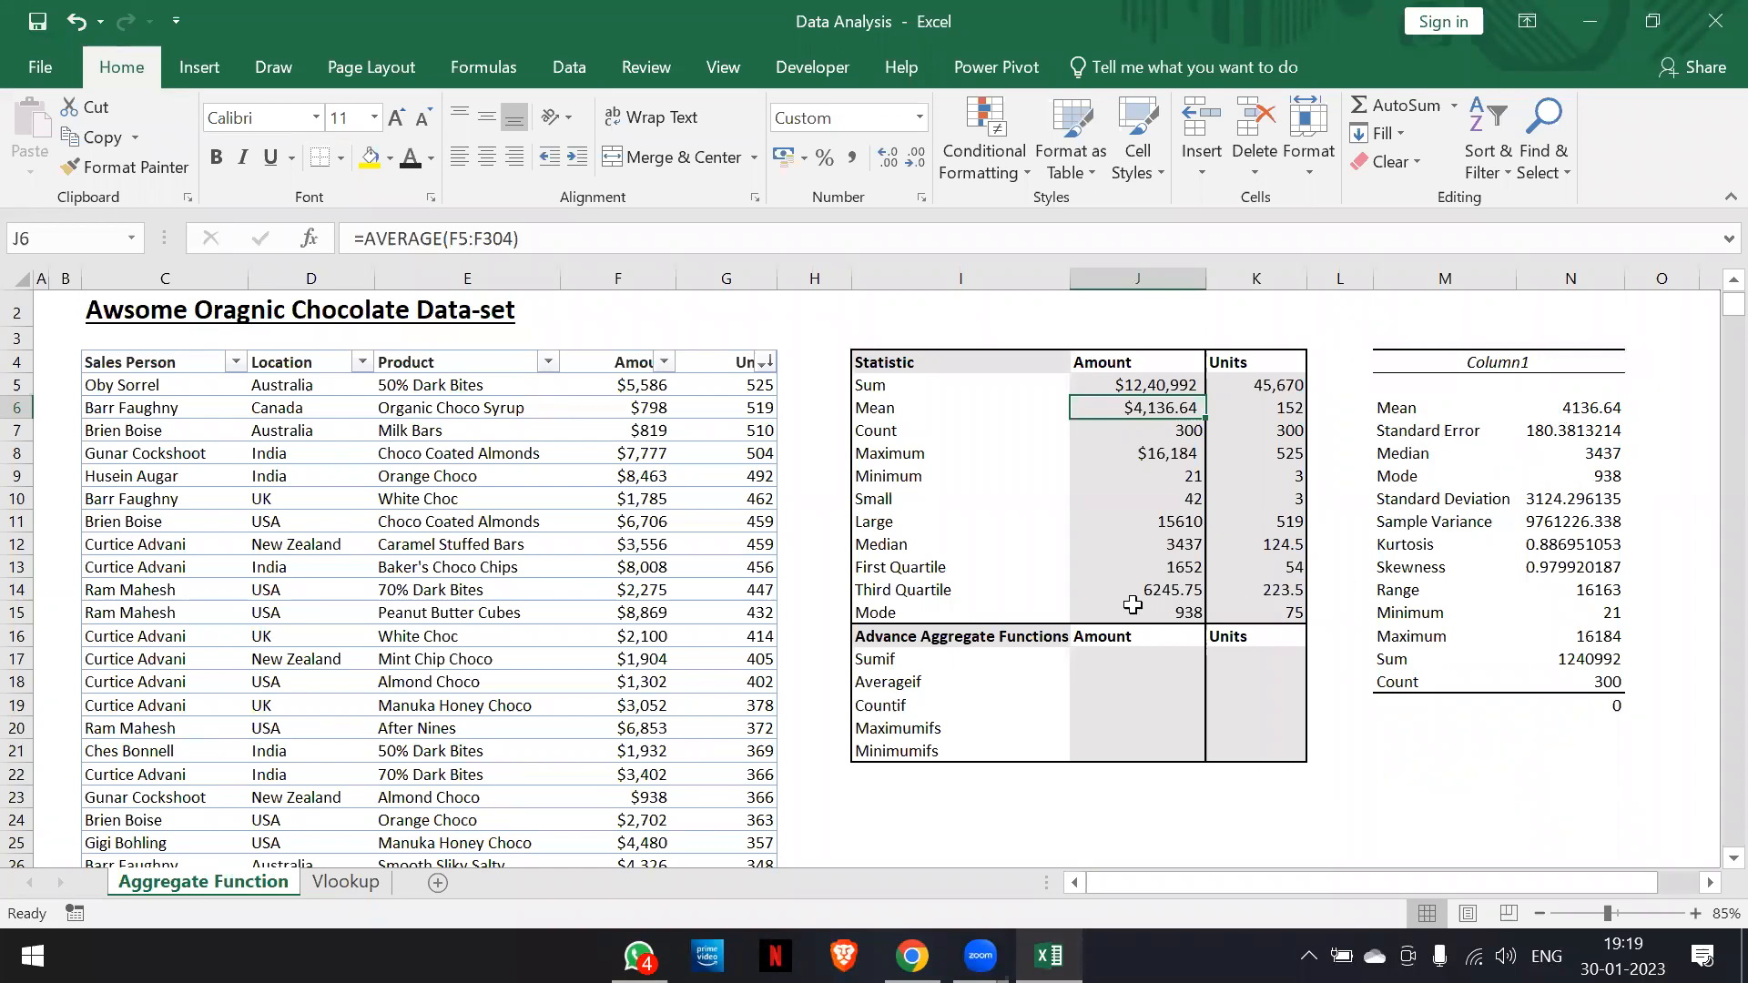
click(1191, 616)
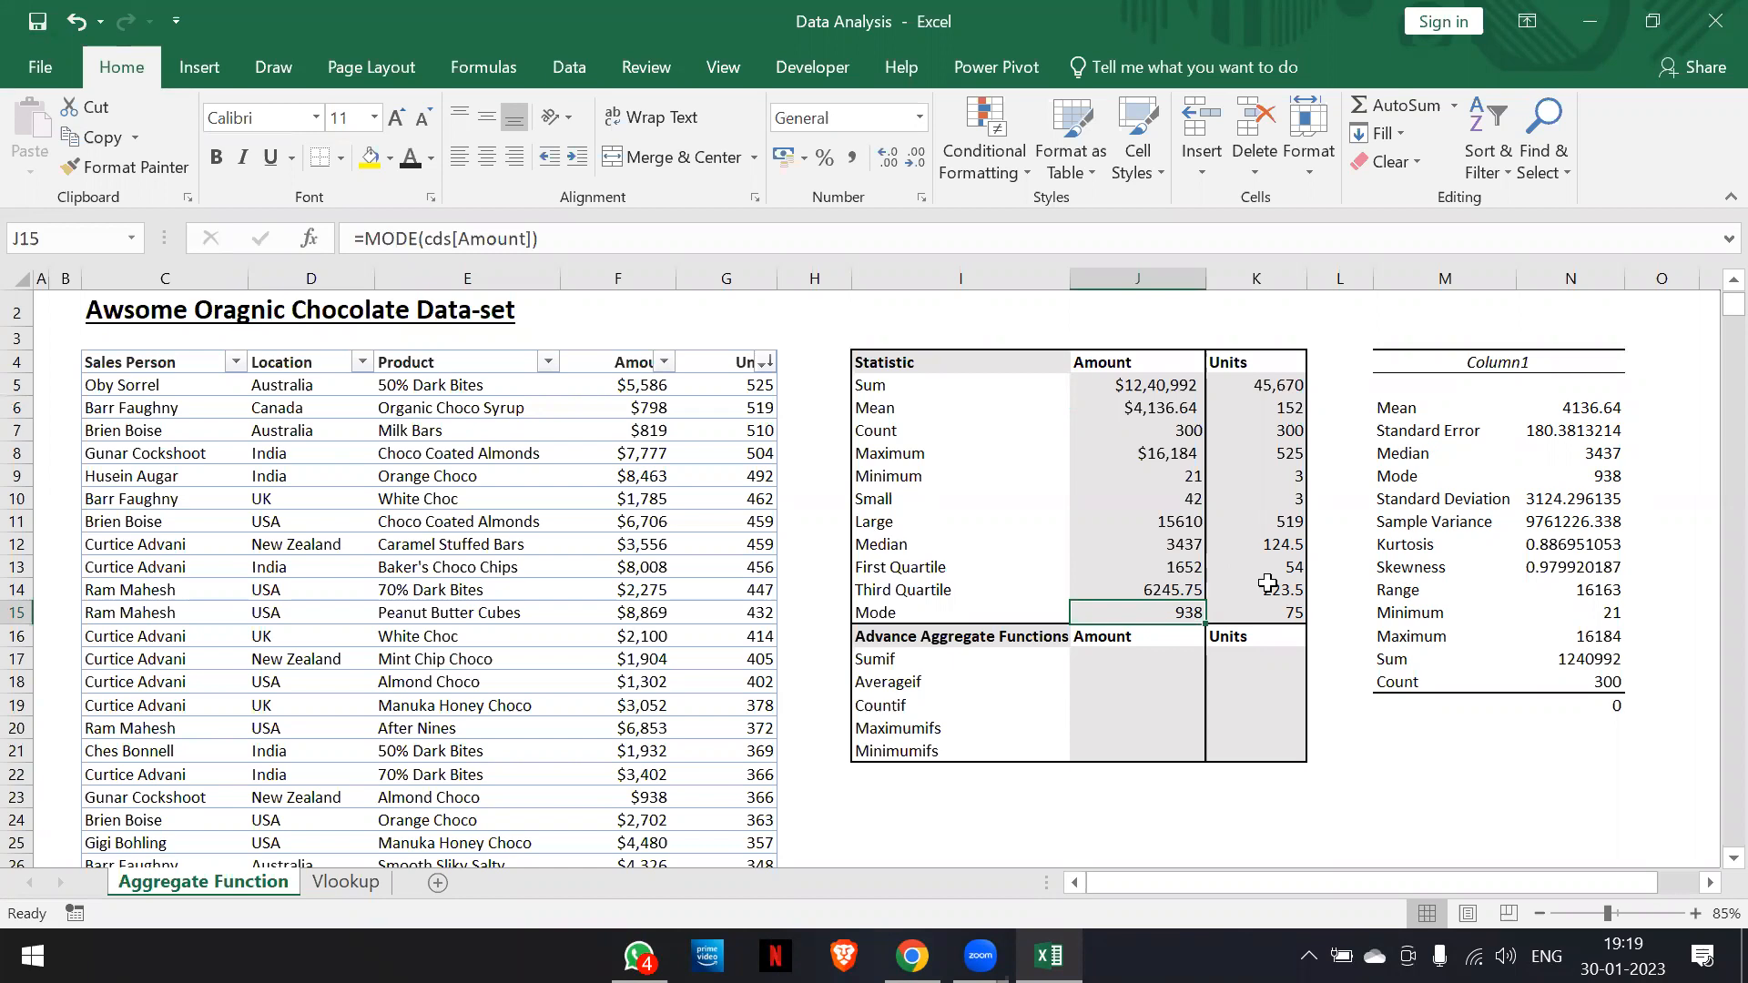
Start the Descriptive Statistics tool from Data Analysis again and move its dialog off the Statistic table
scroll(1077, 604, right, 5)
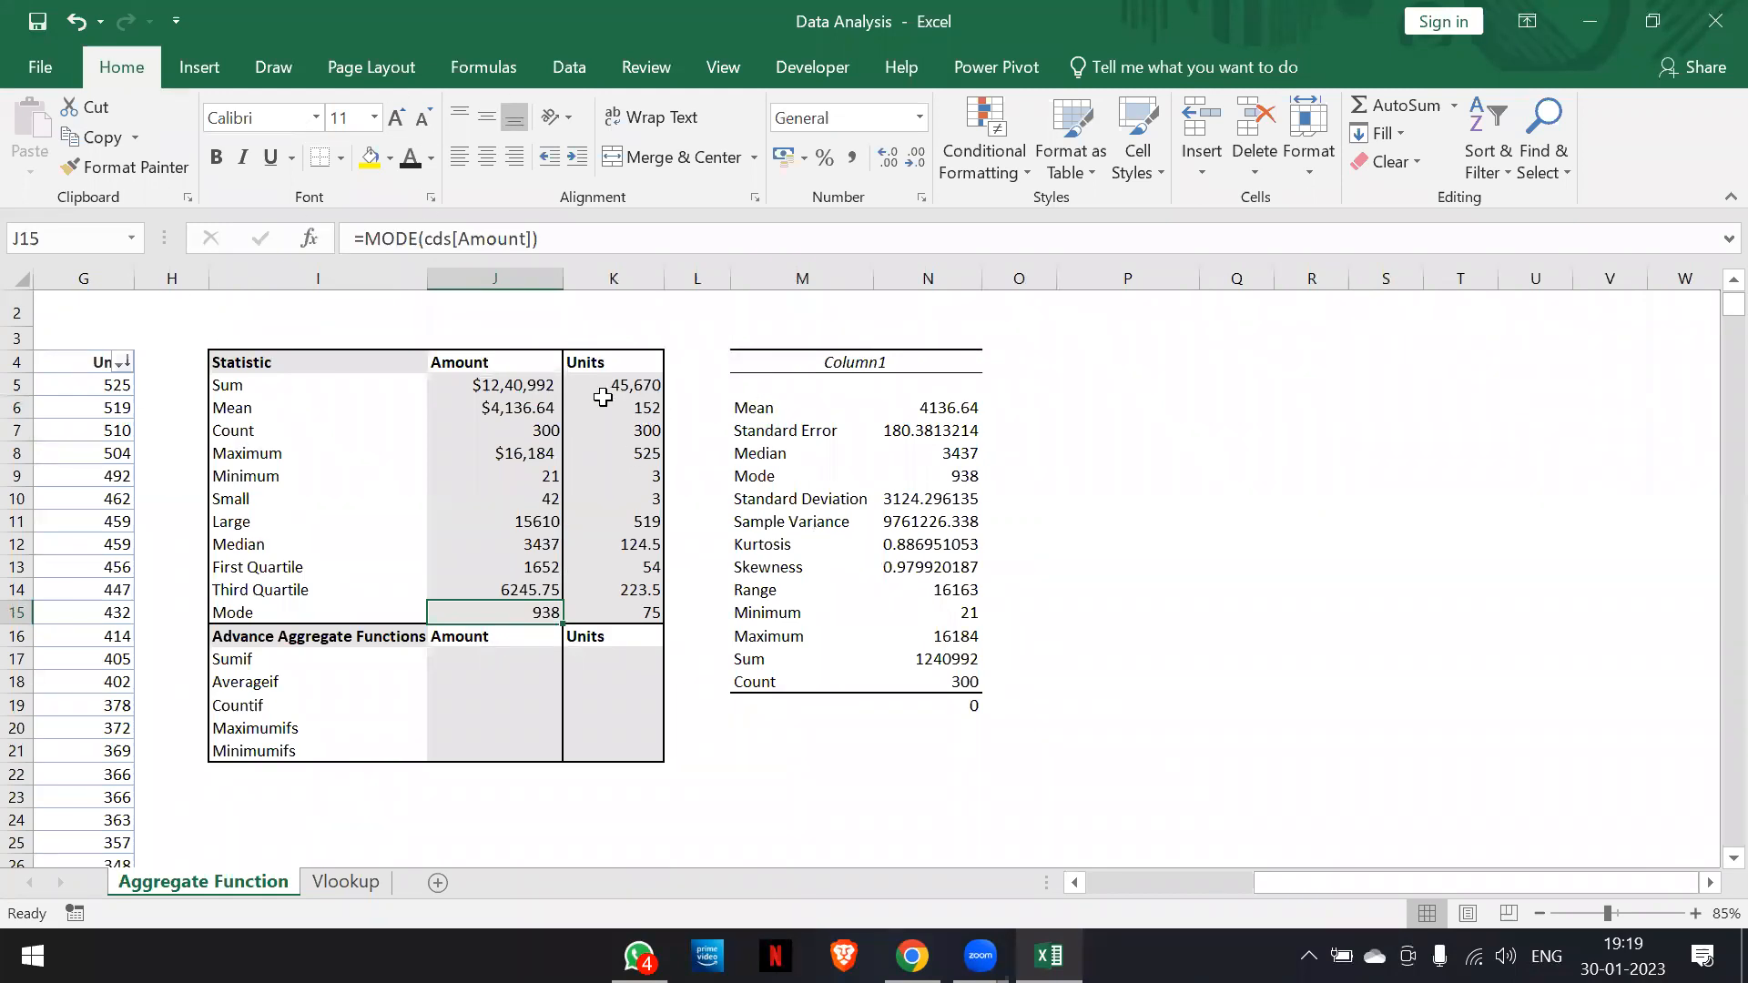
click(553, 80)
click(1468, 102)
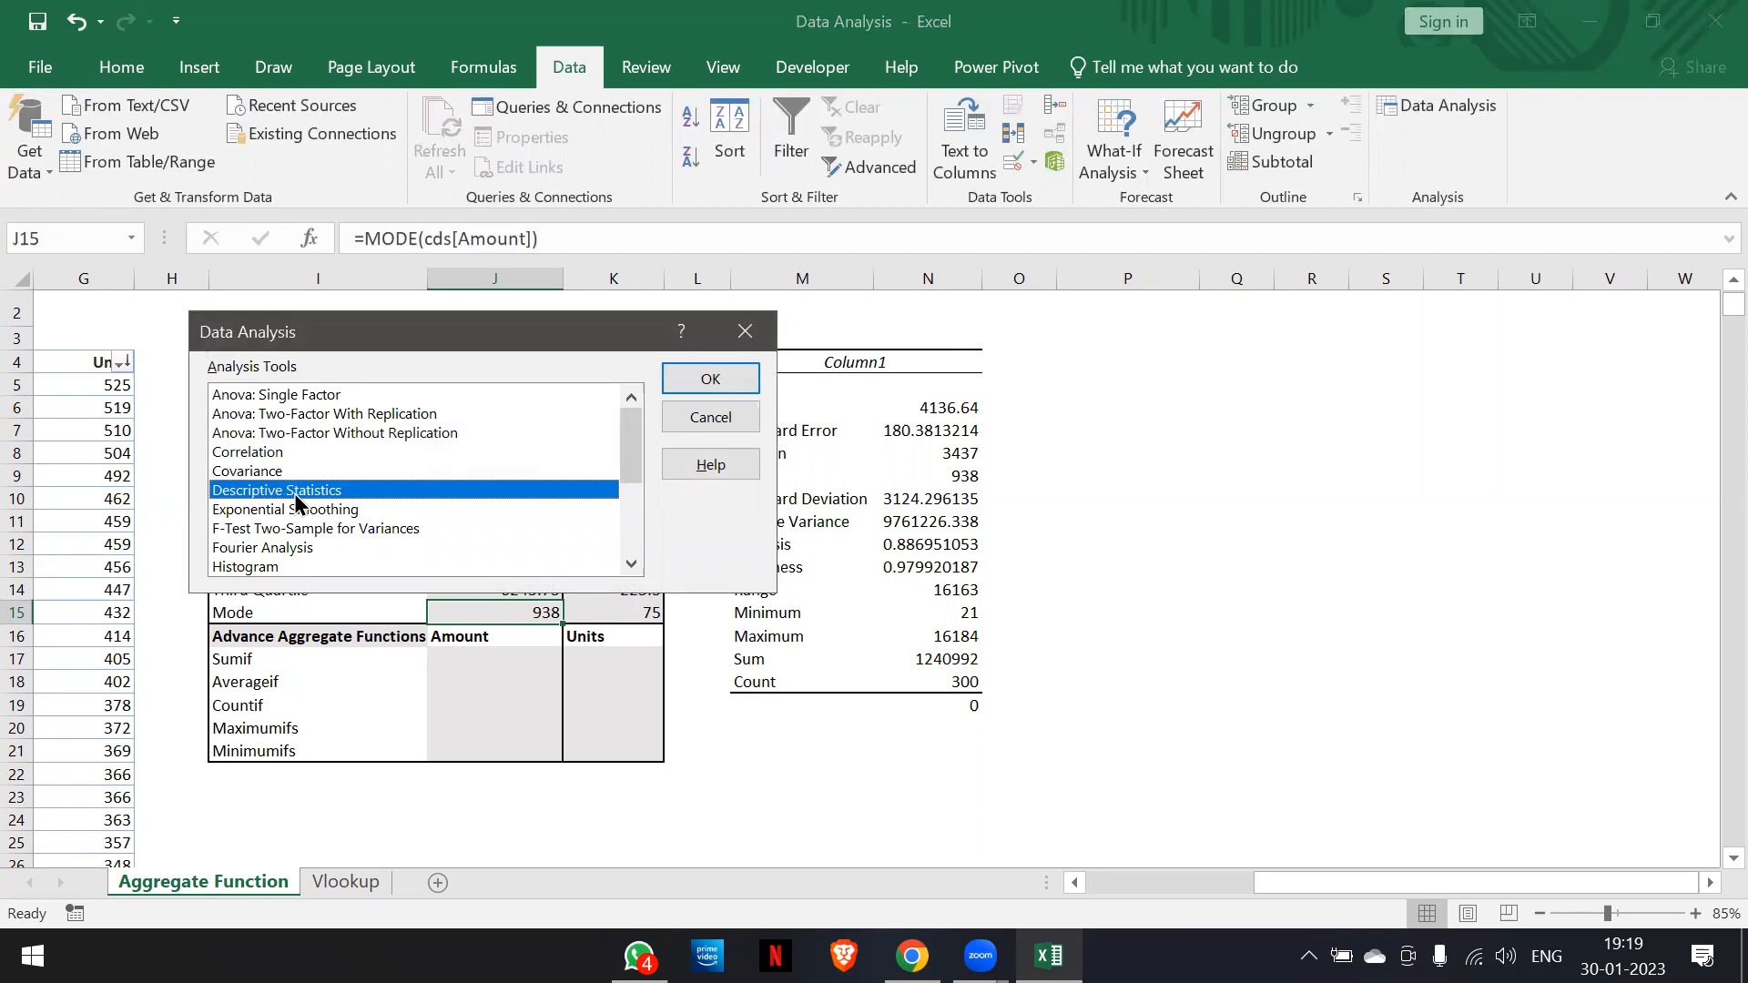
click(699, 386)
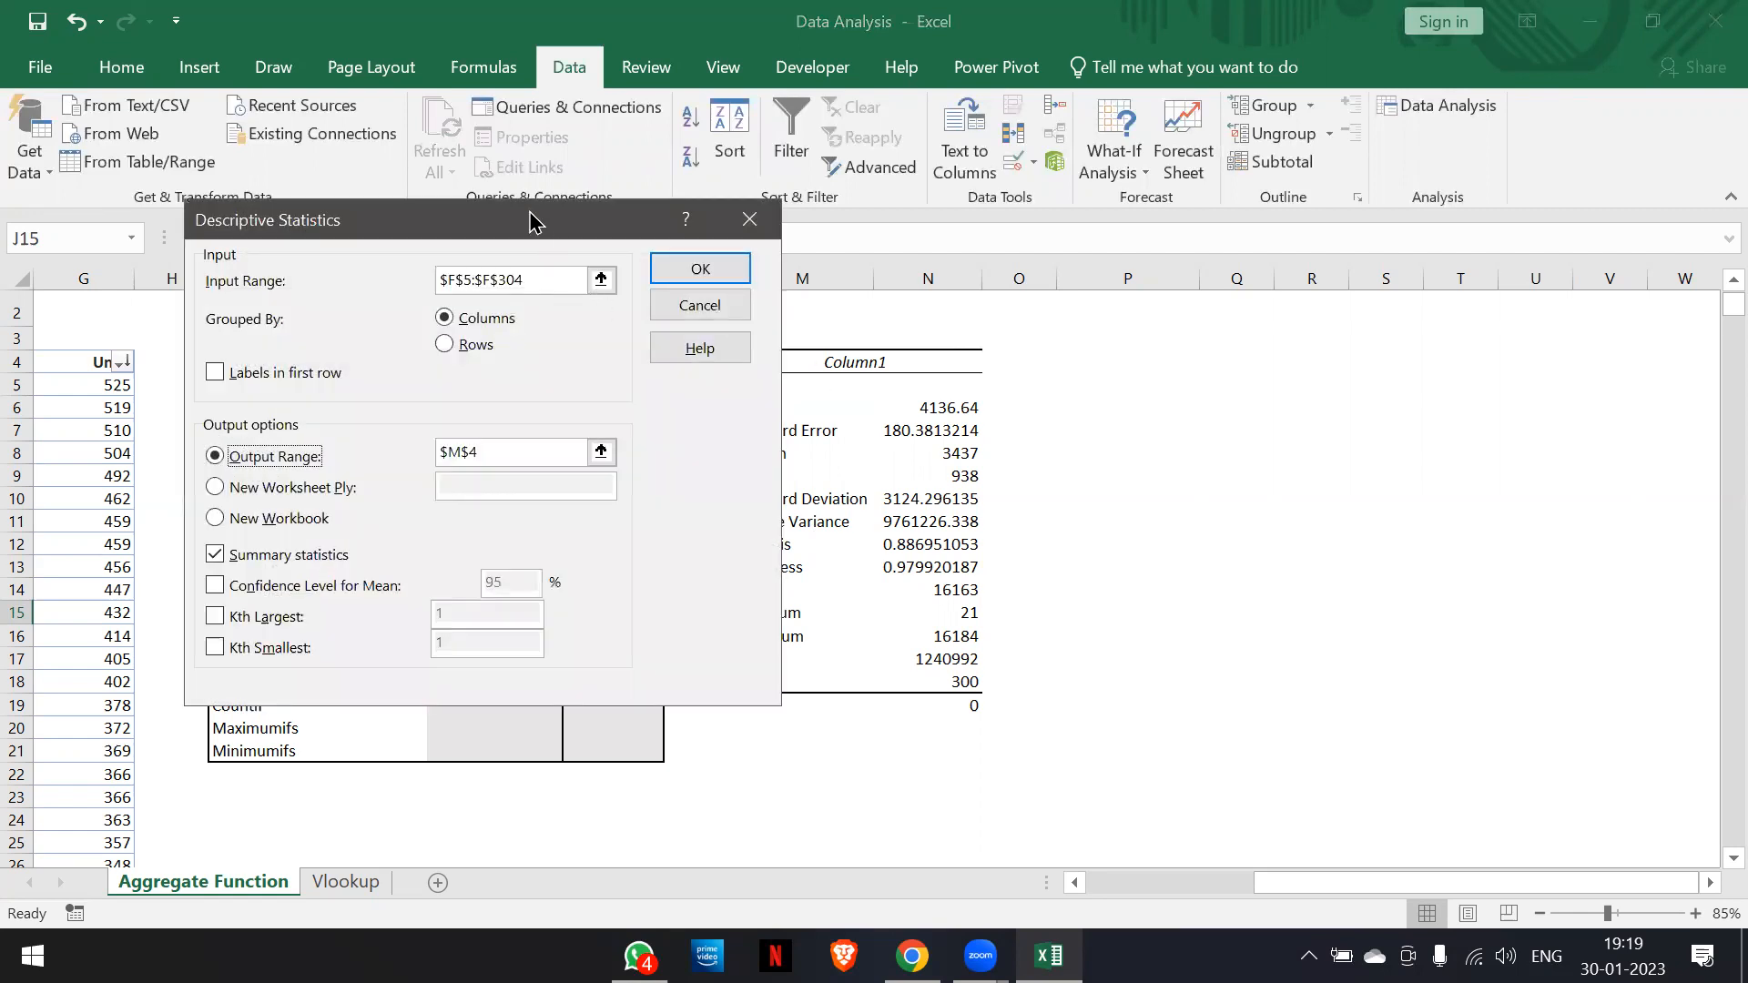
drag(530, 222, 1229, 258)
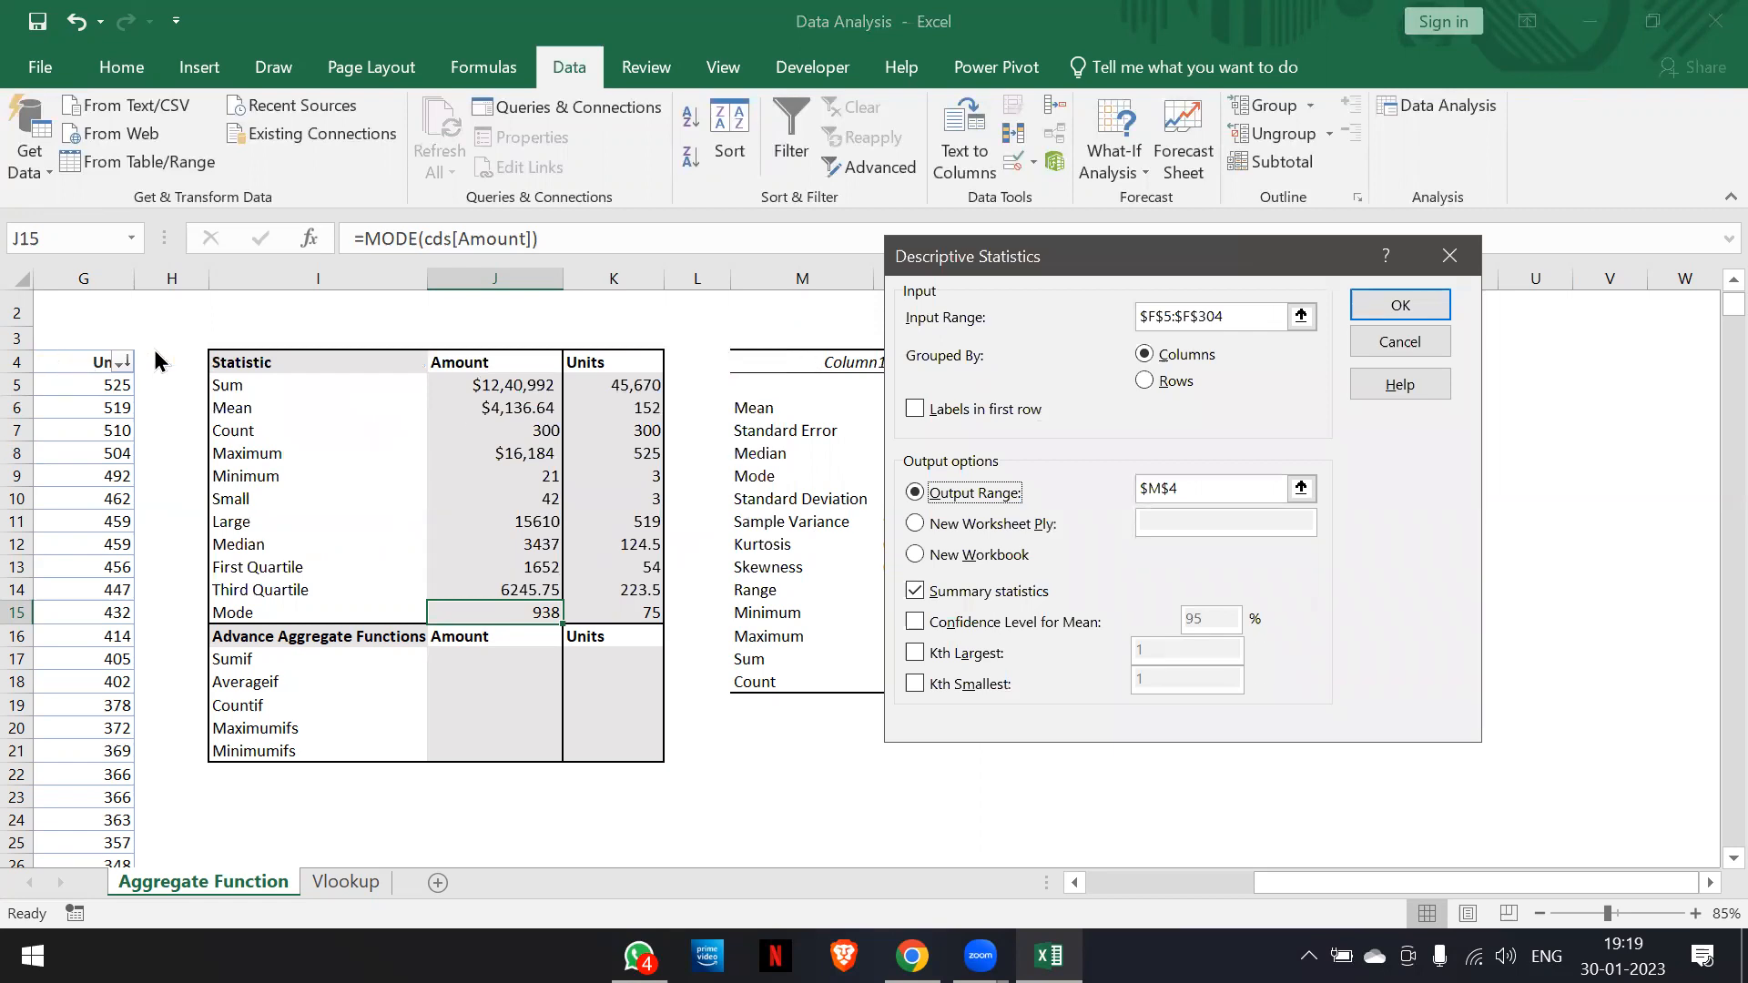
Clear the existing input range and replace it with the Units column data, $G$5:$G$304
click(1161, 310)
key(Right)
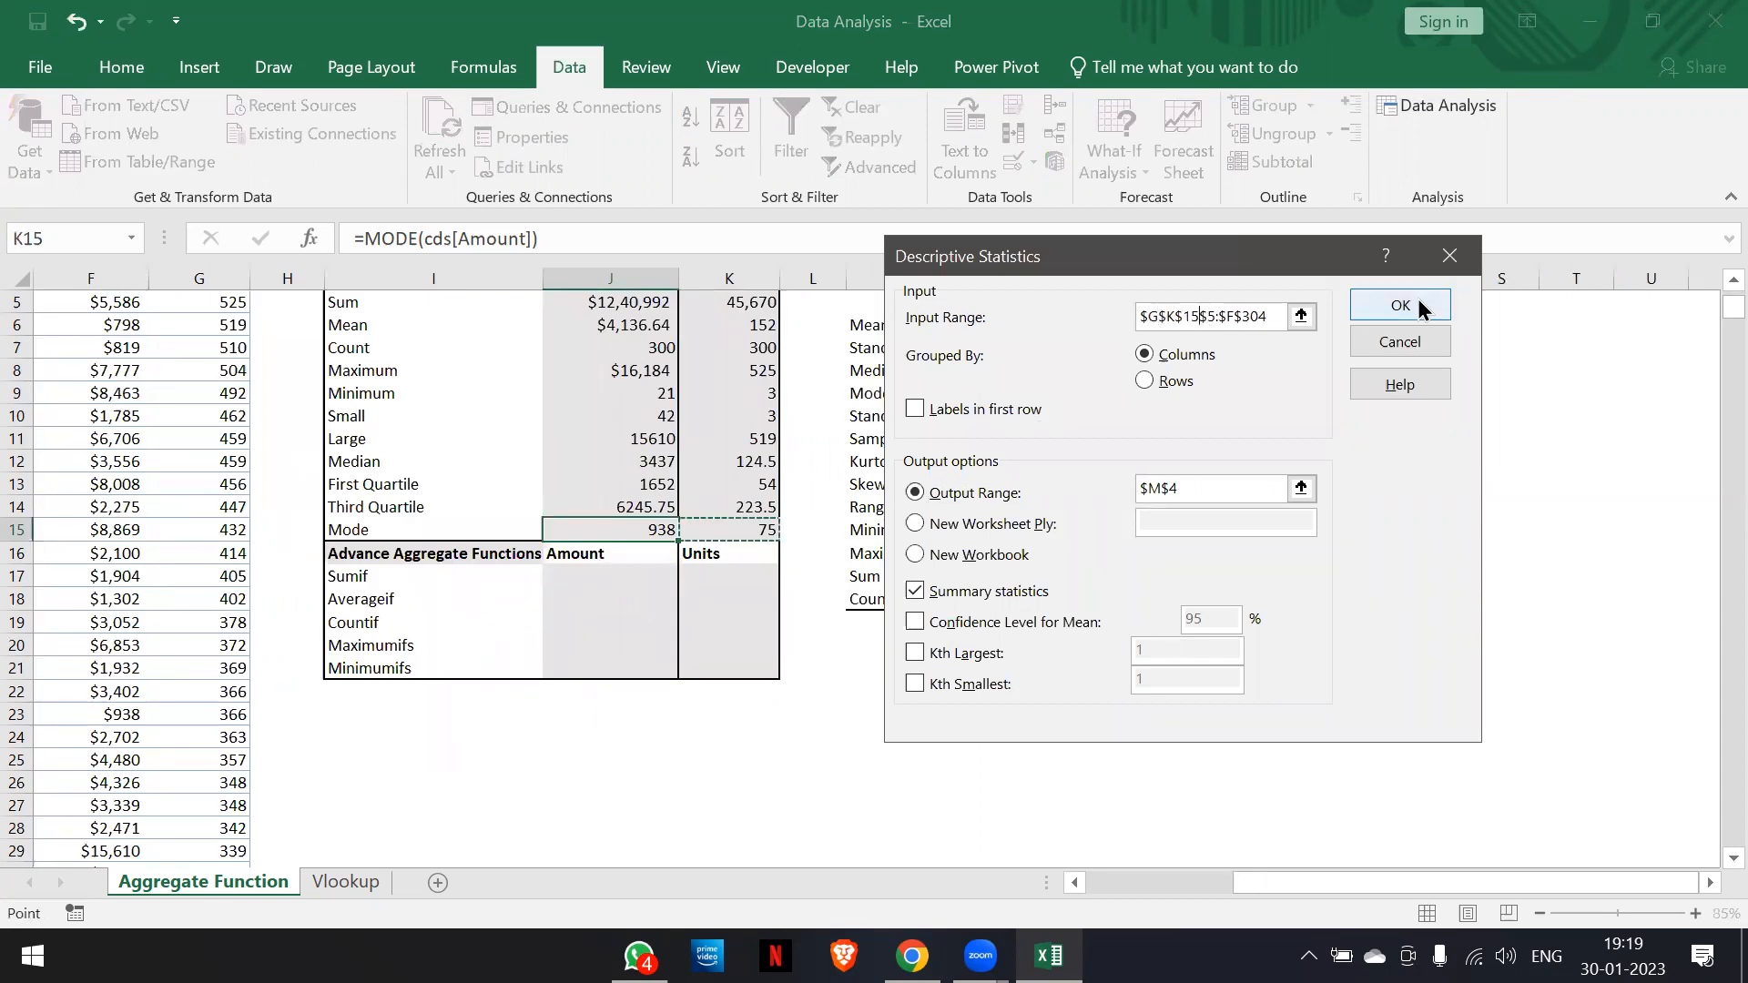
click(1301, 316)
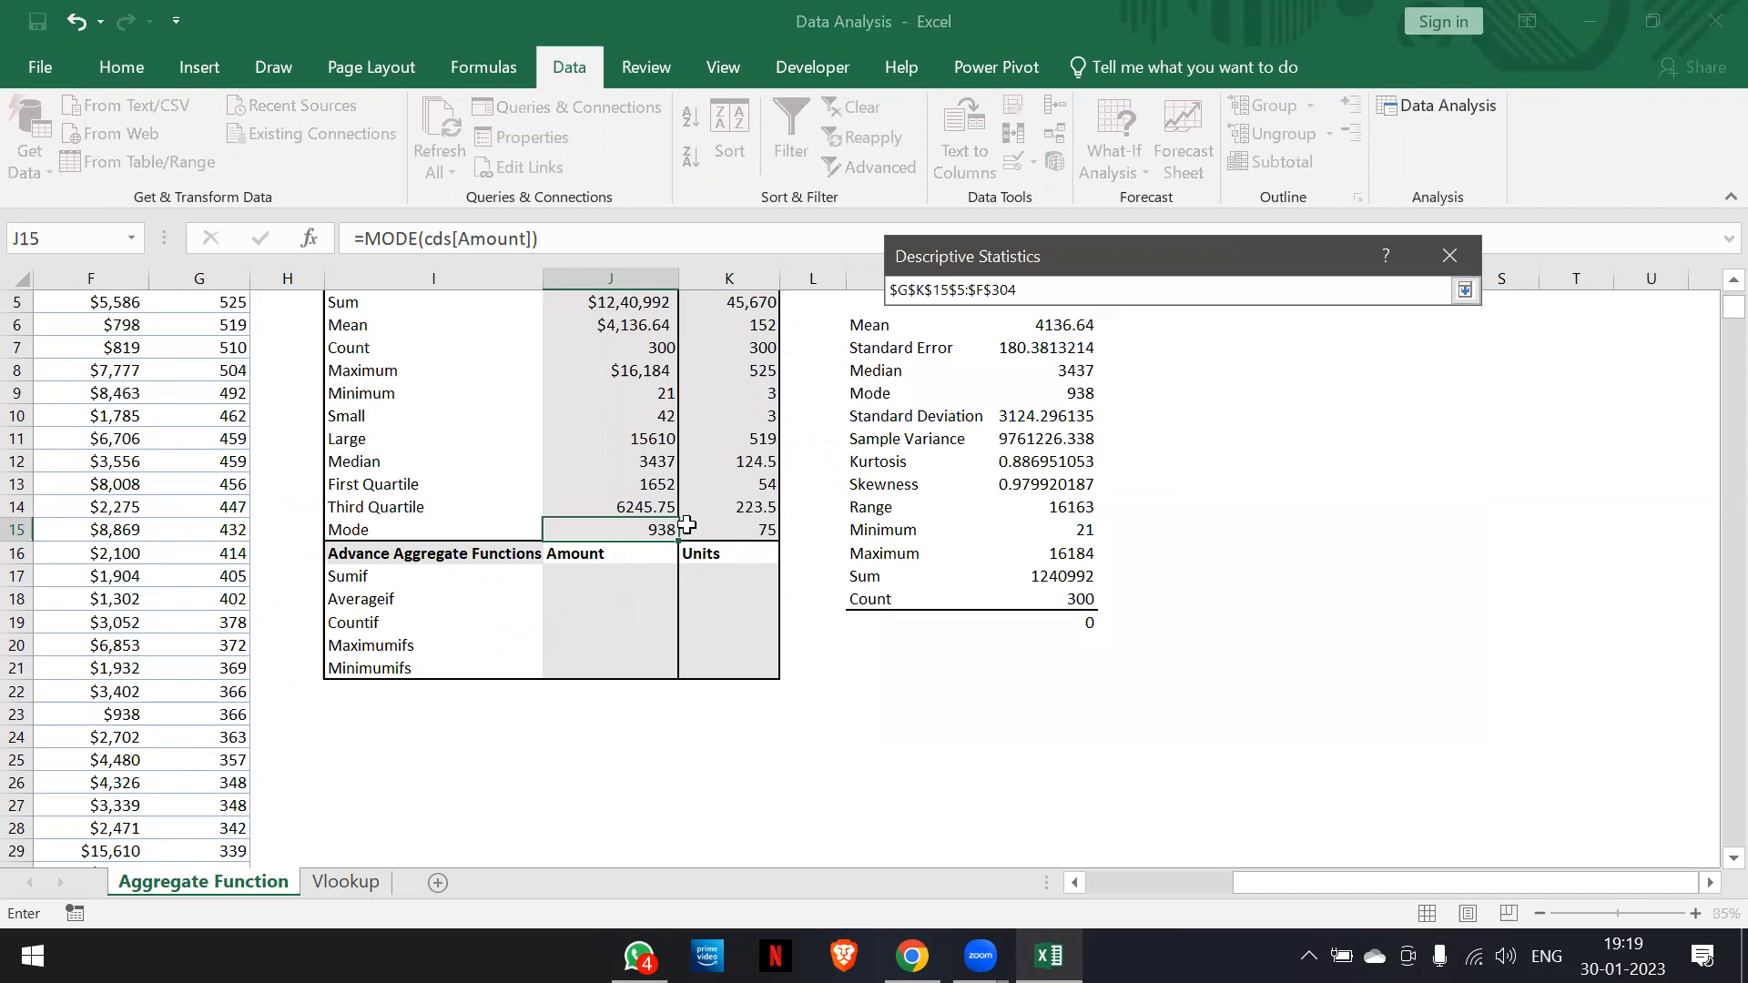
key(BackSpace)
key(BackSpace)
key(BackSpace)
key(BackSpace)
key(BackSpace)
key(BackSpace)
key(BackSpace)
key(BackSpace)
key(BackSpace)
key(BackSpace)
key(BackSpace)
key(BackSpace)
key(BackSpace)
key(BackSpace)
key(Delete)
key(Delete)
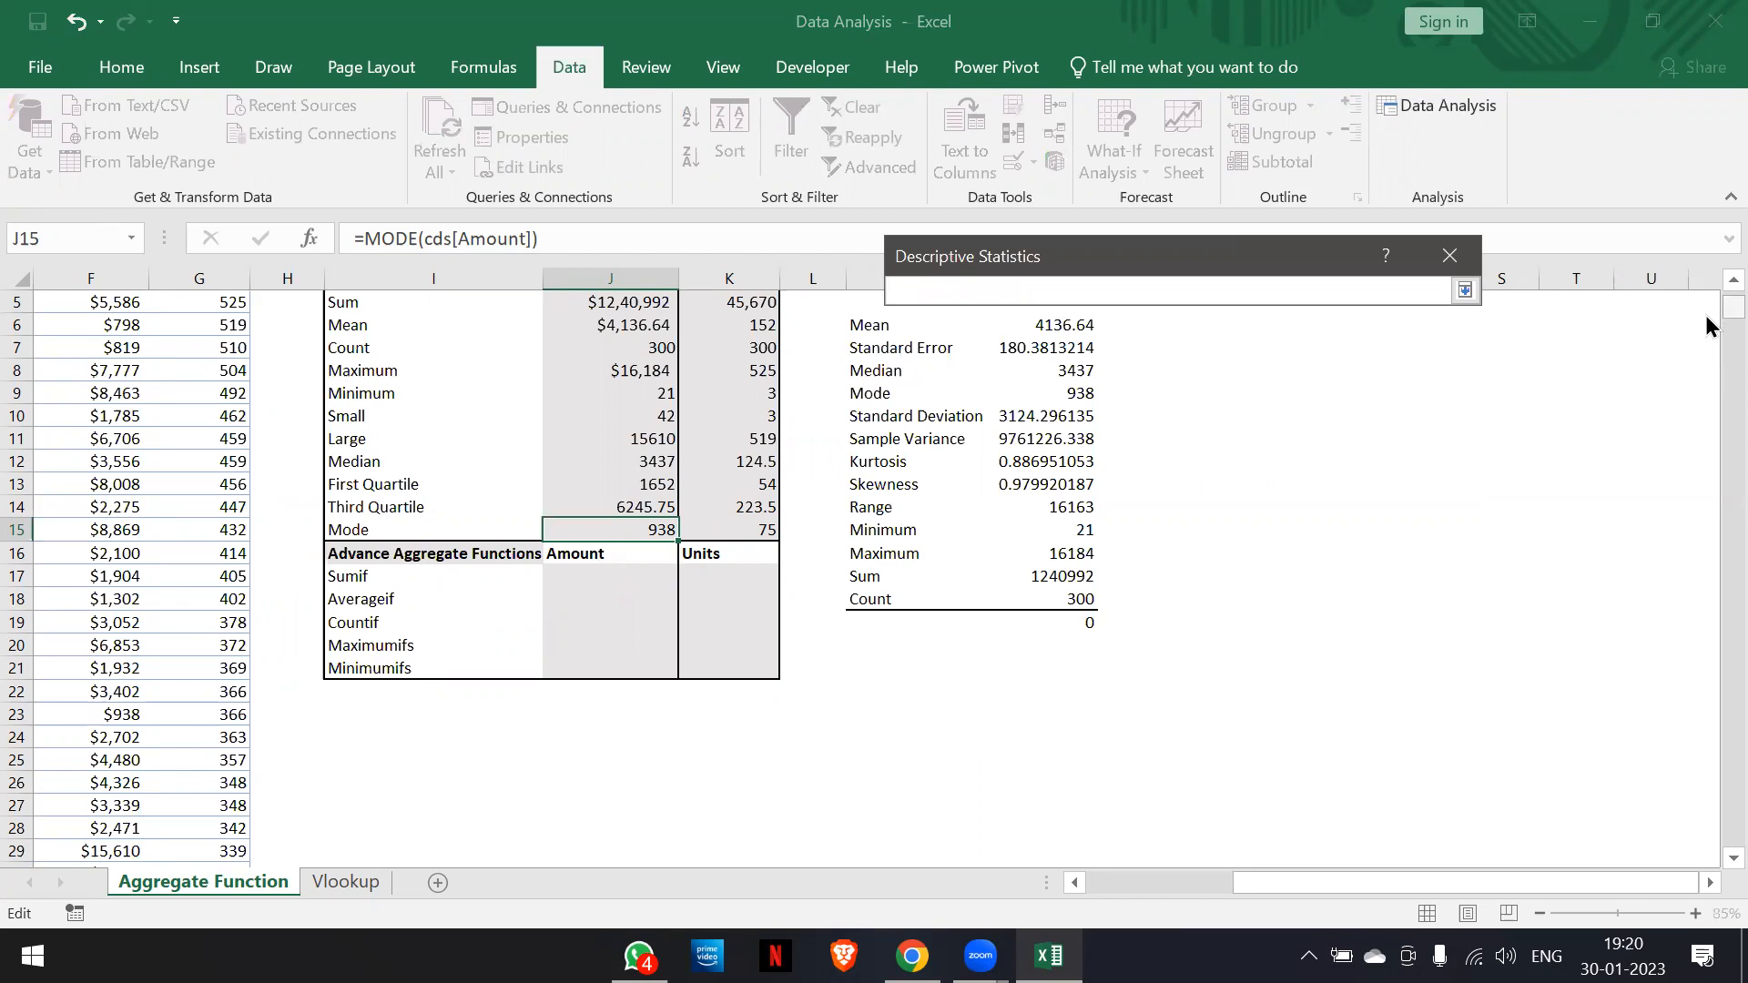
scroll(1708, 326, up, 2)
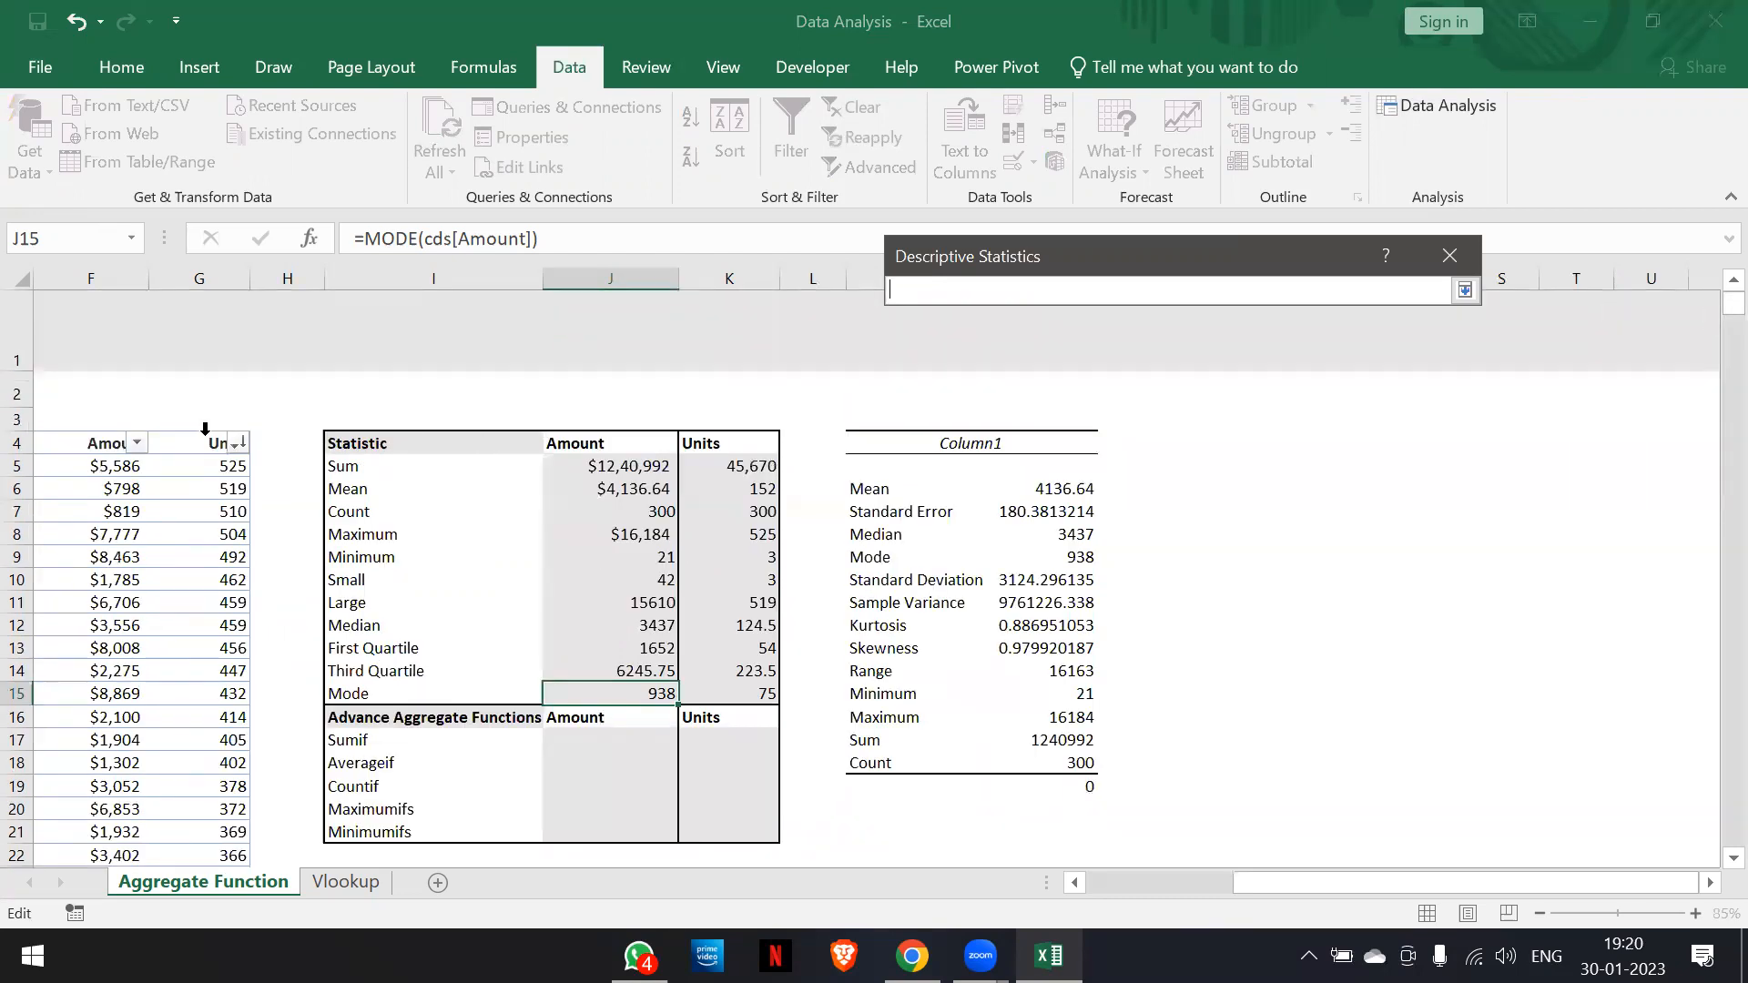
click(205, 428)
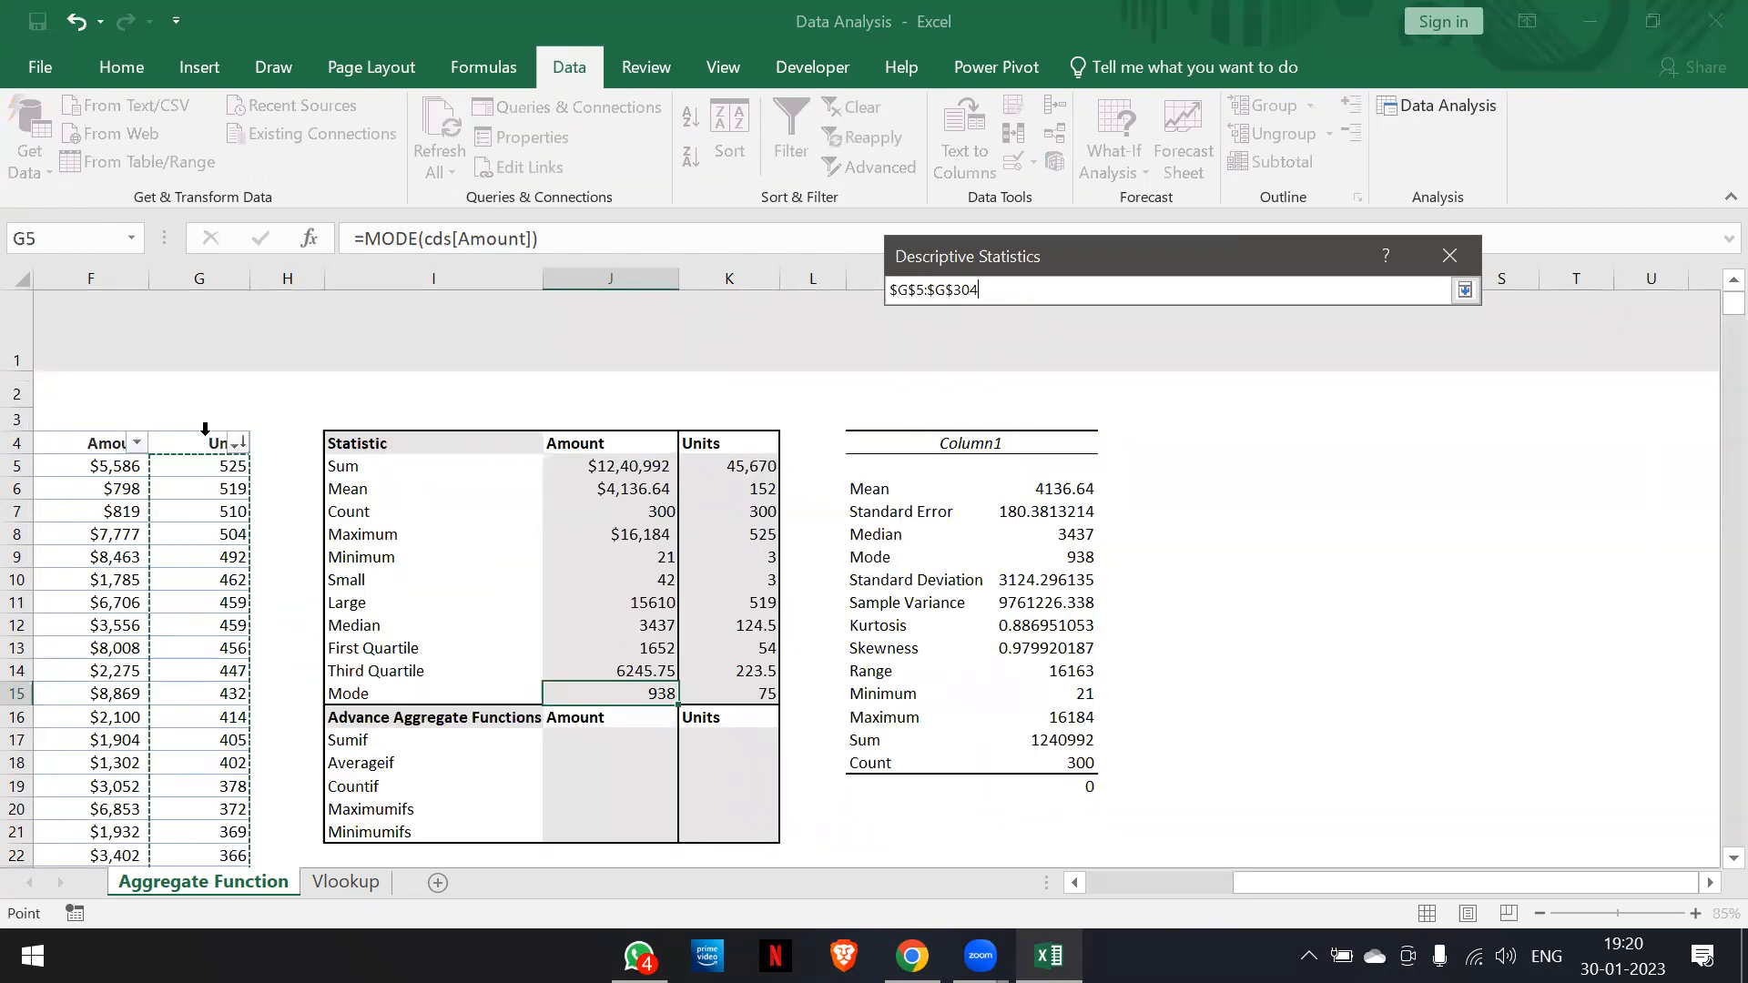
click(1465, 290)
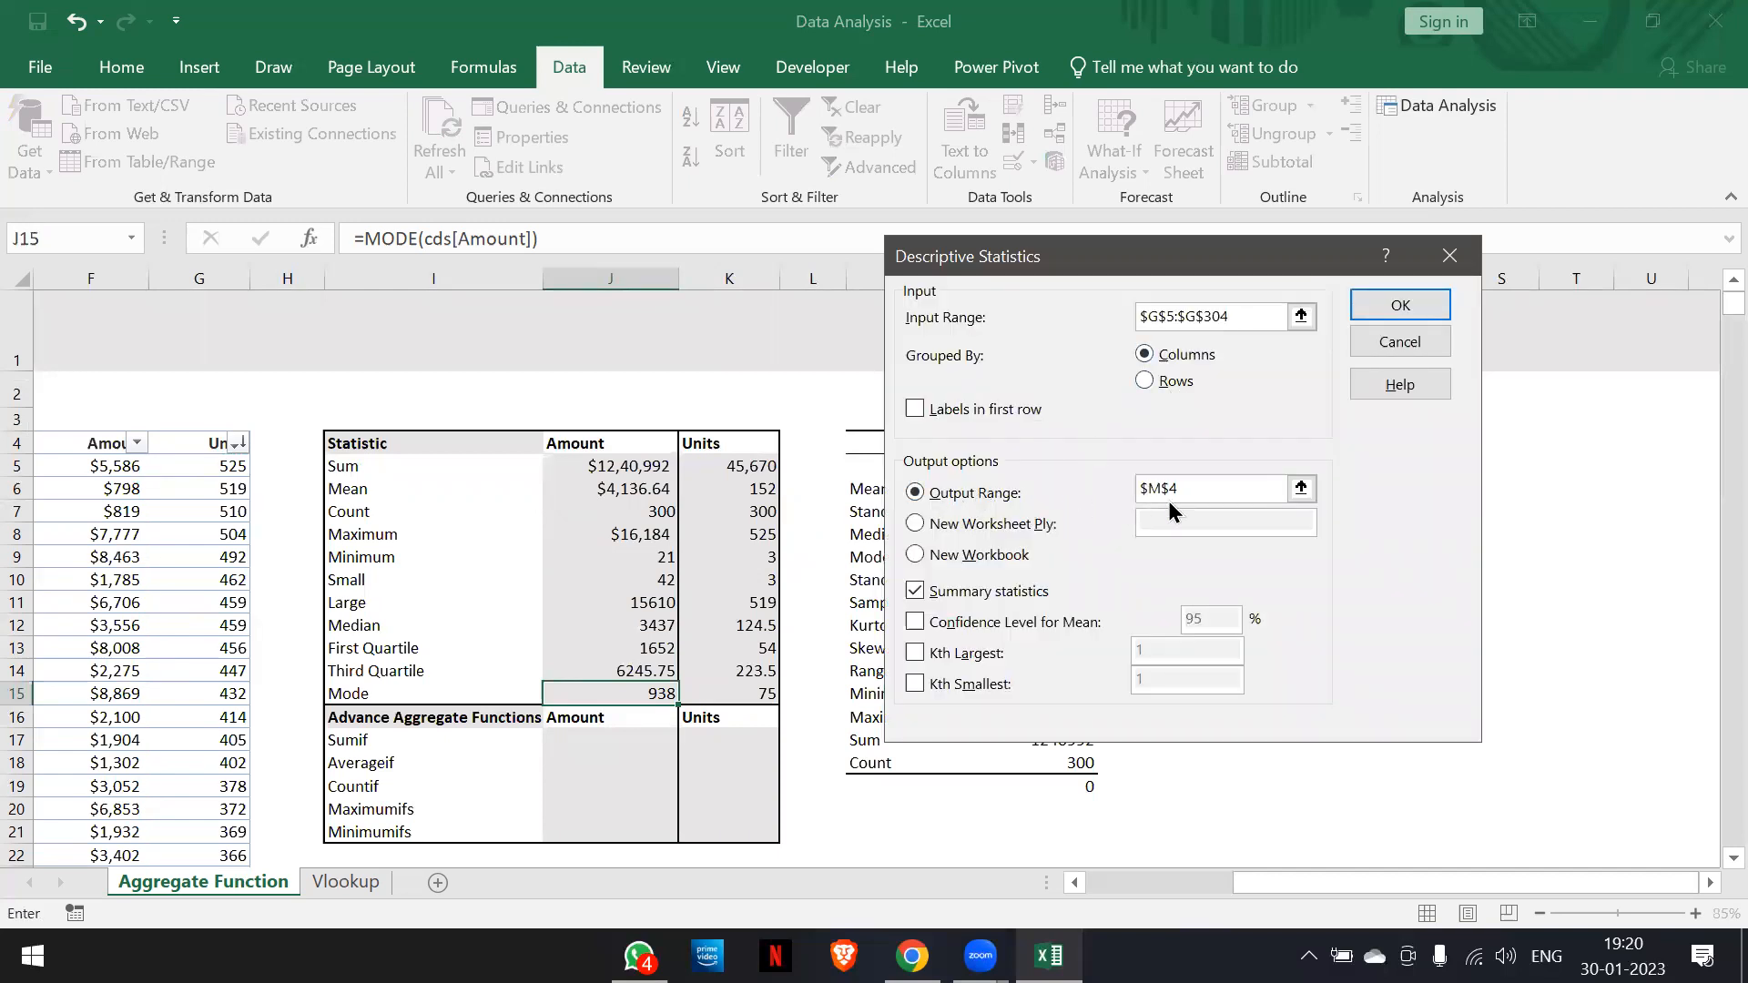
Generate the Units summary statistics at output range $P$4 and fit column Q to its contents
click(1301, 488)
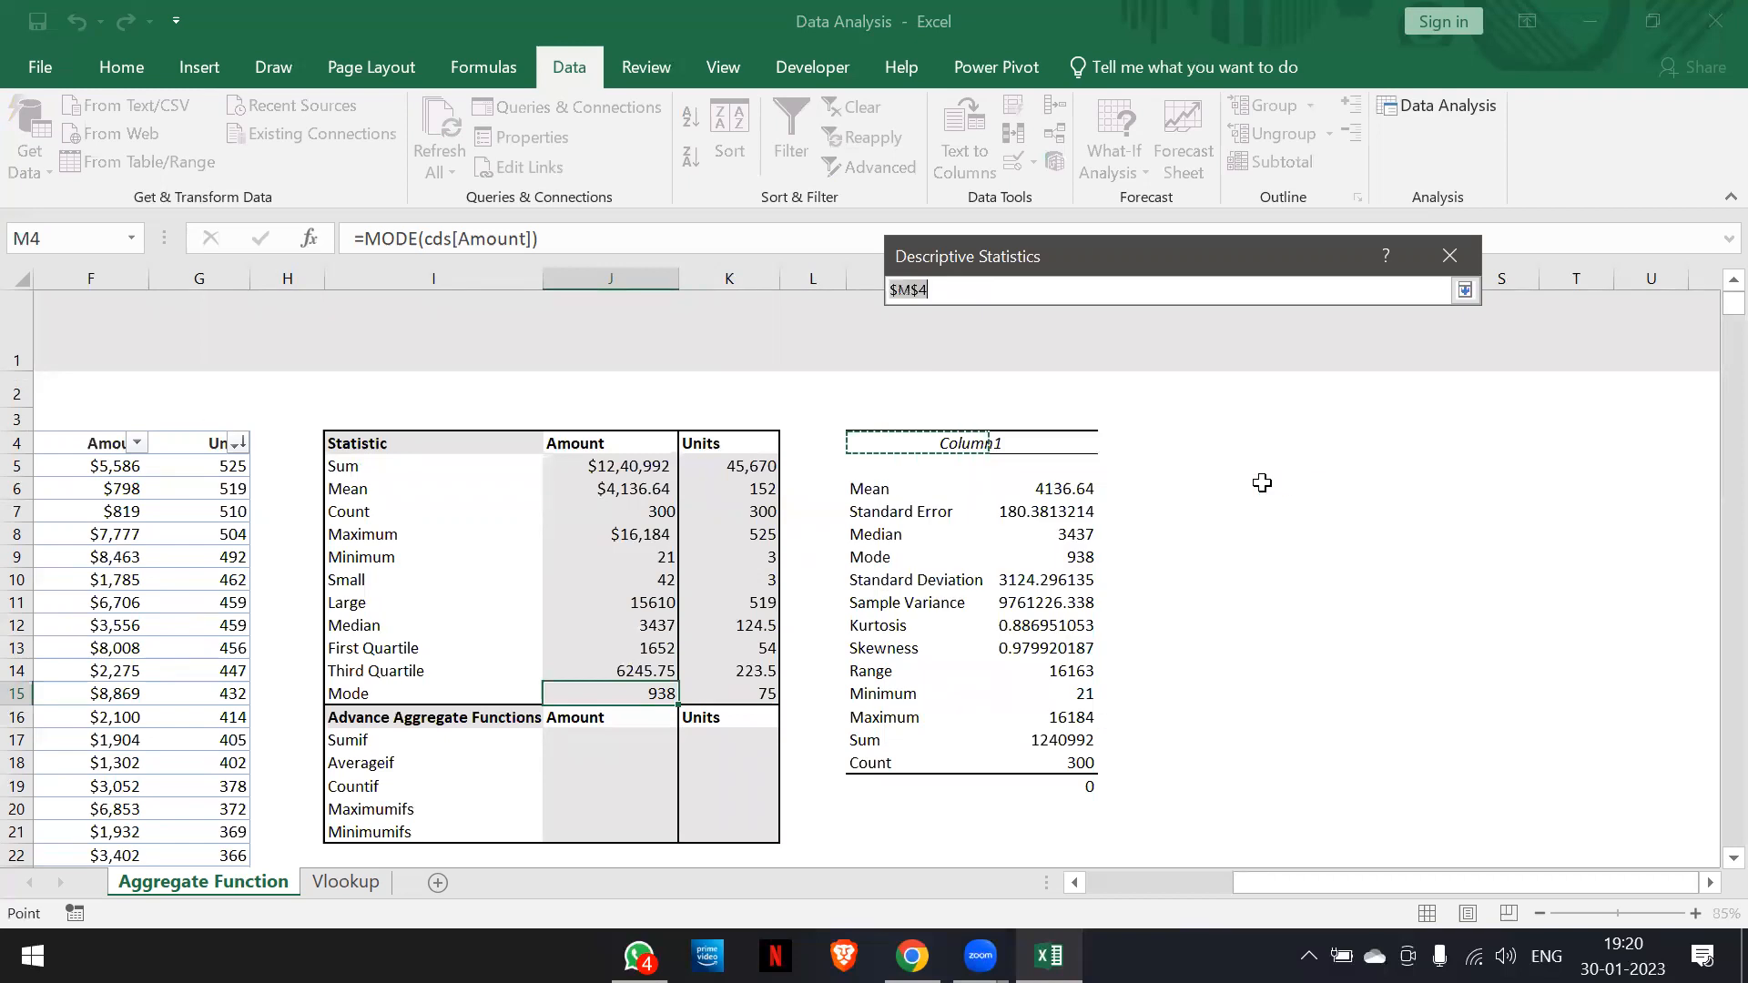
click(1193, 443)
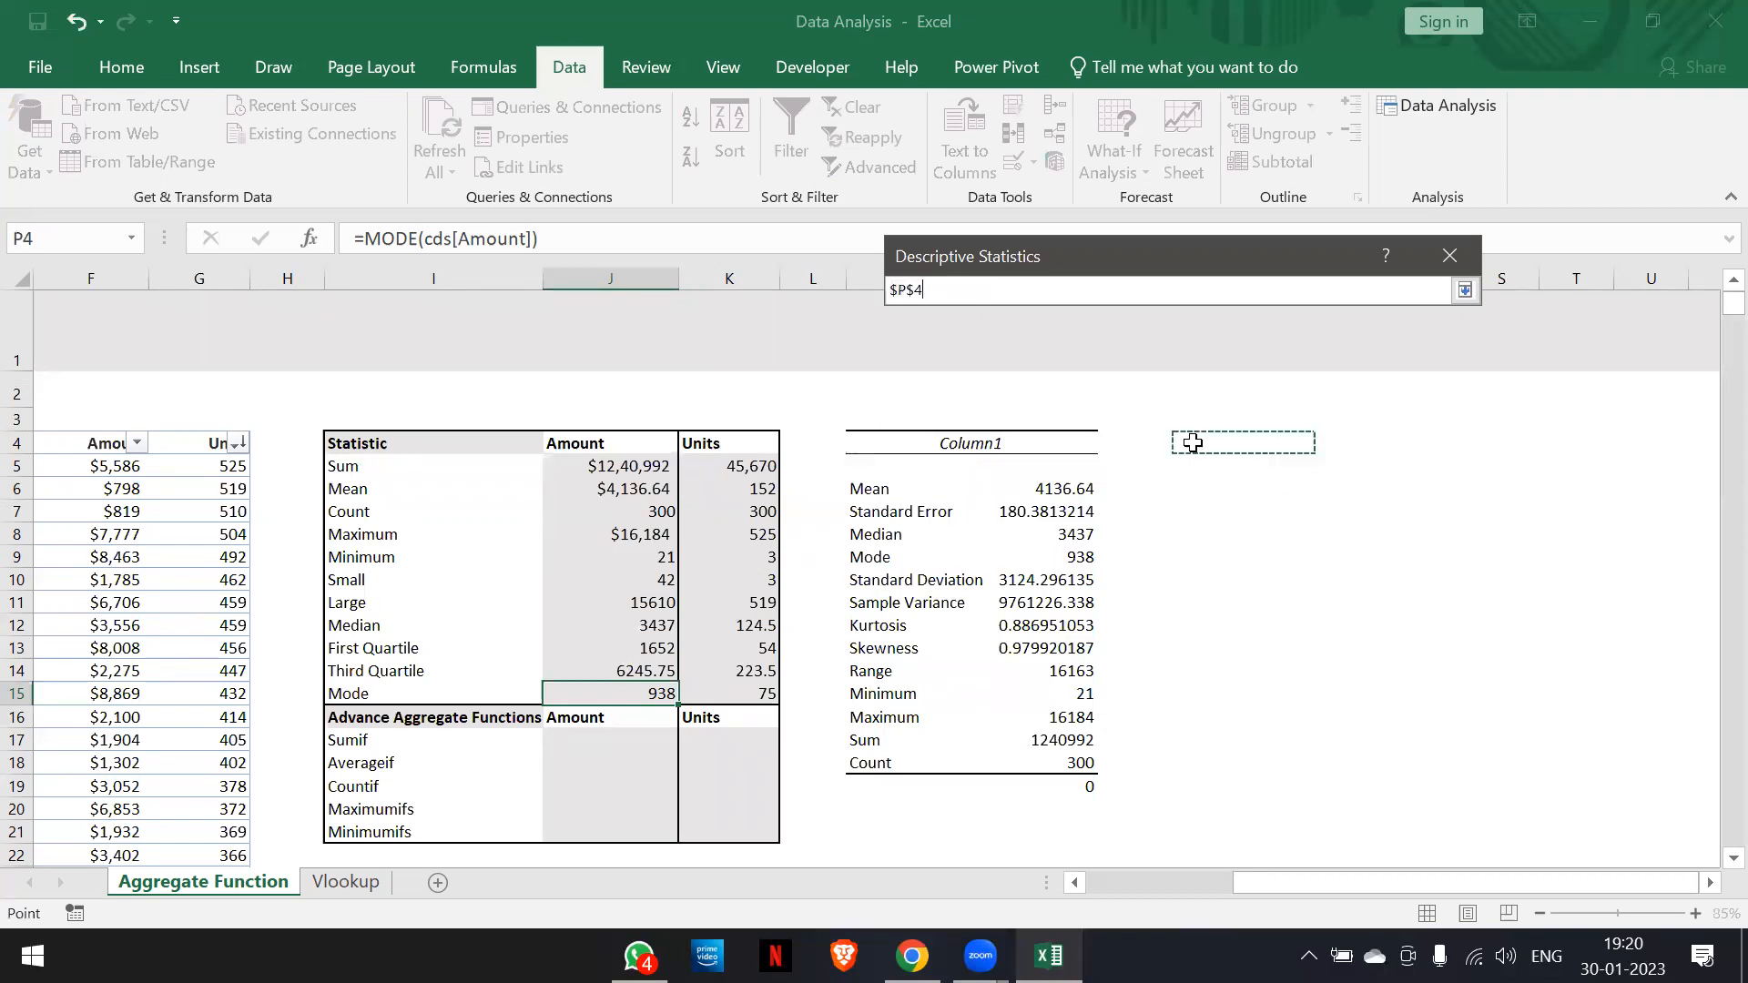
click(1465, 290)
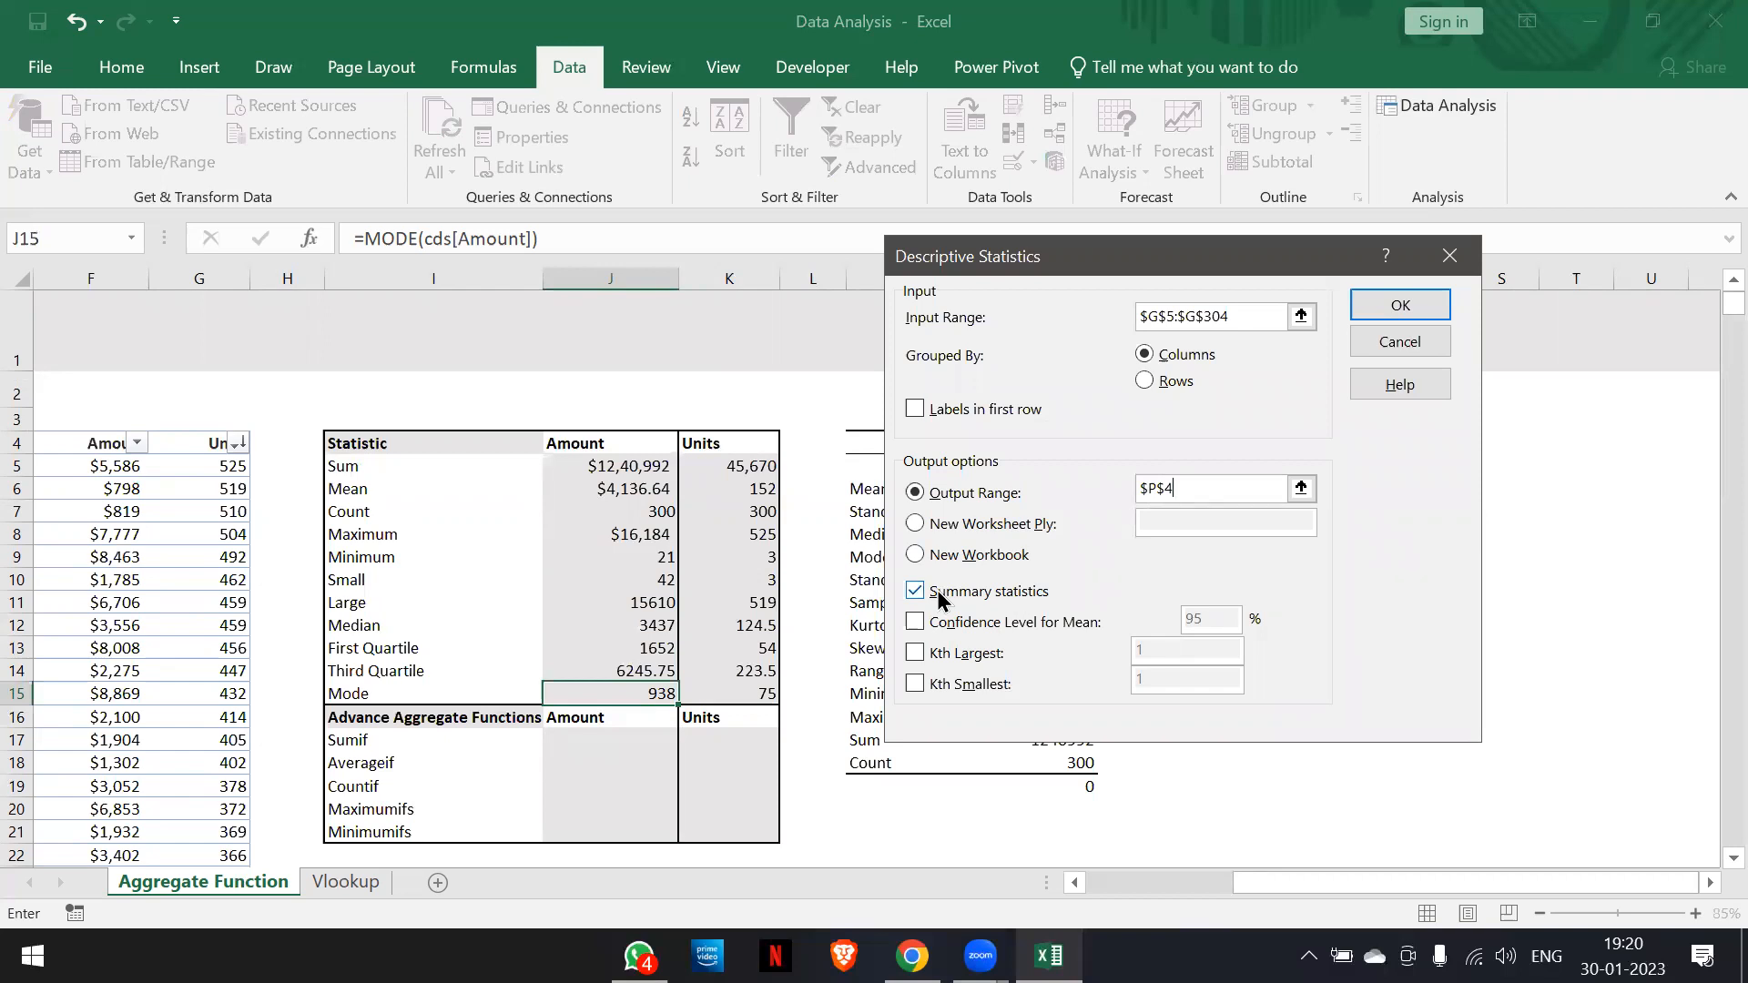
click(1405, 308)
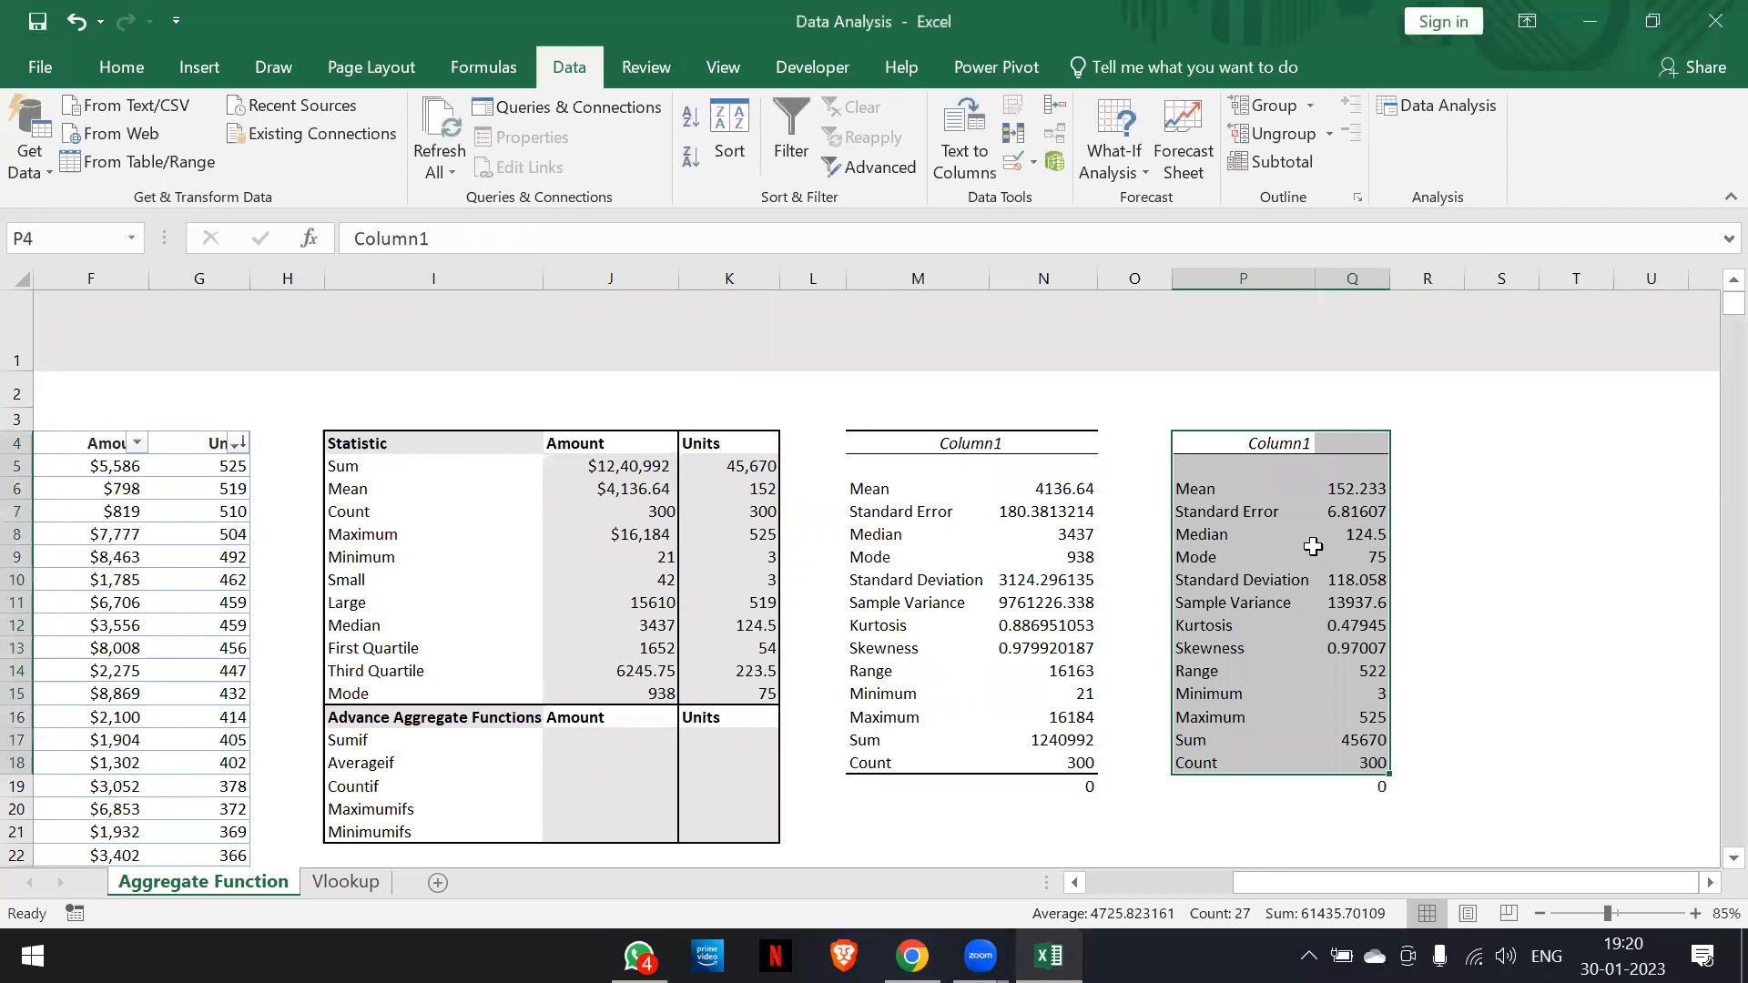
double_click(1387, 278)
click(1389, 528)
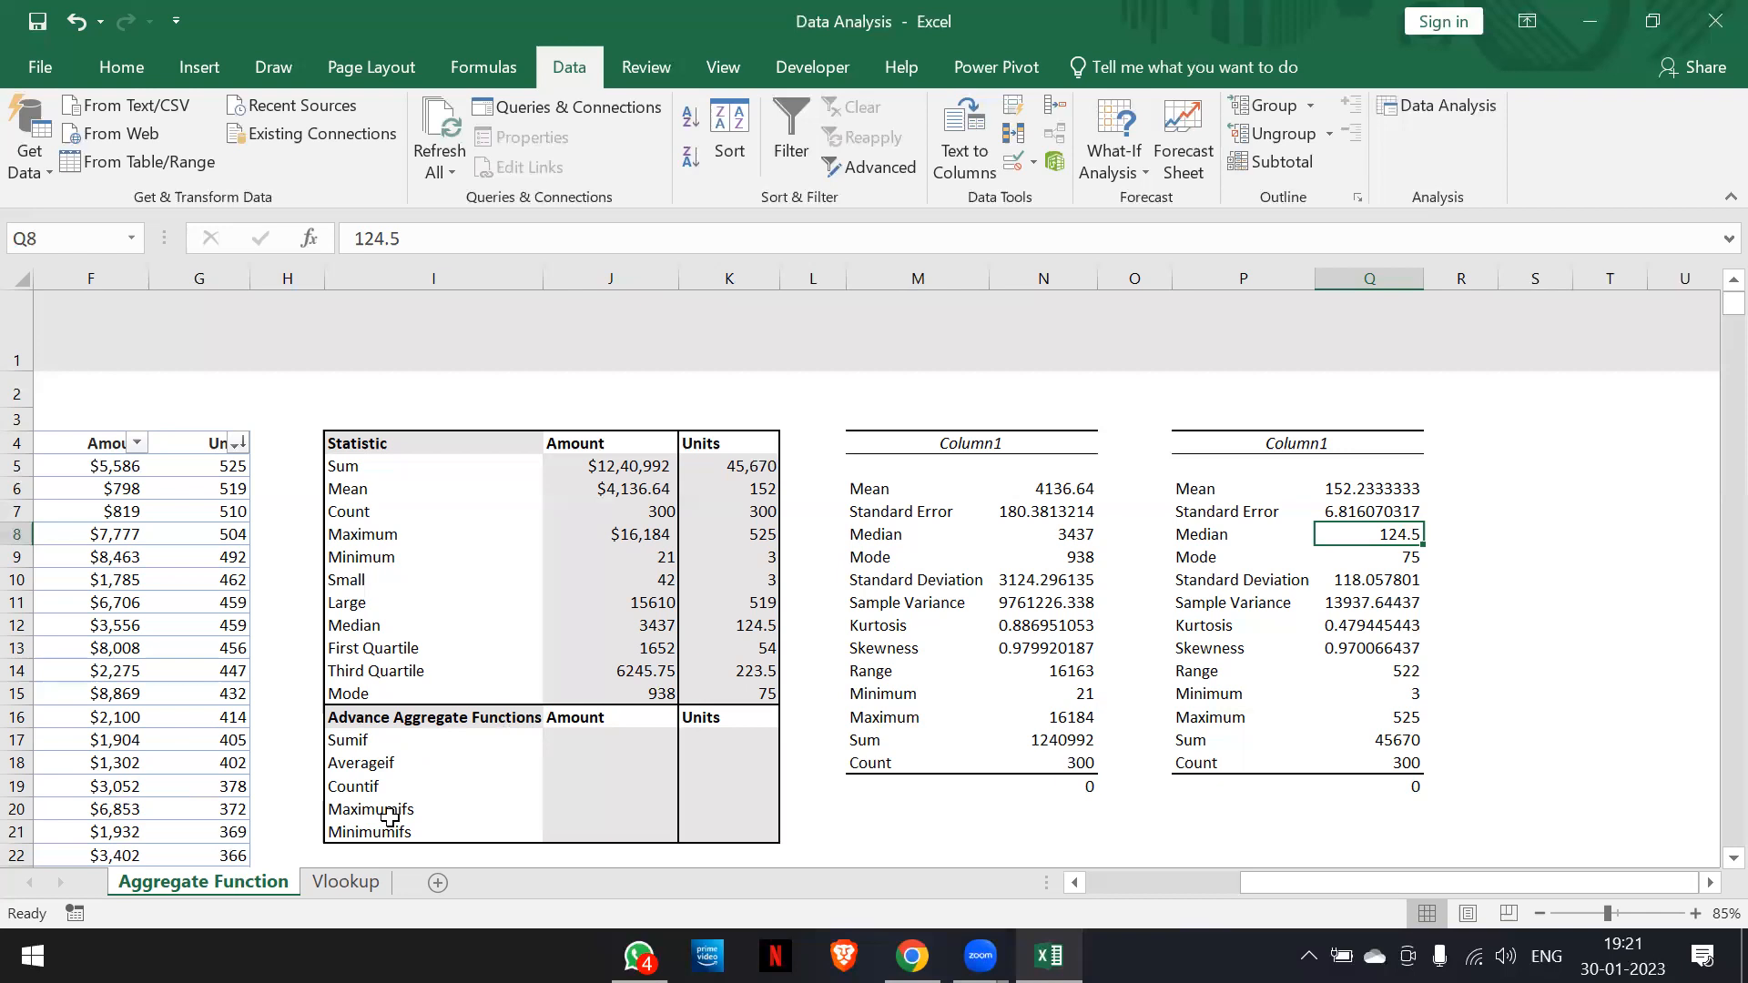
scroll(391, 815, left, 5)
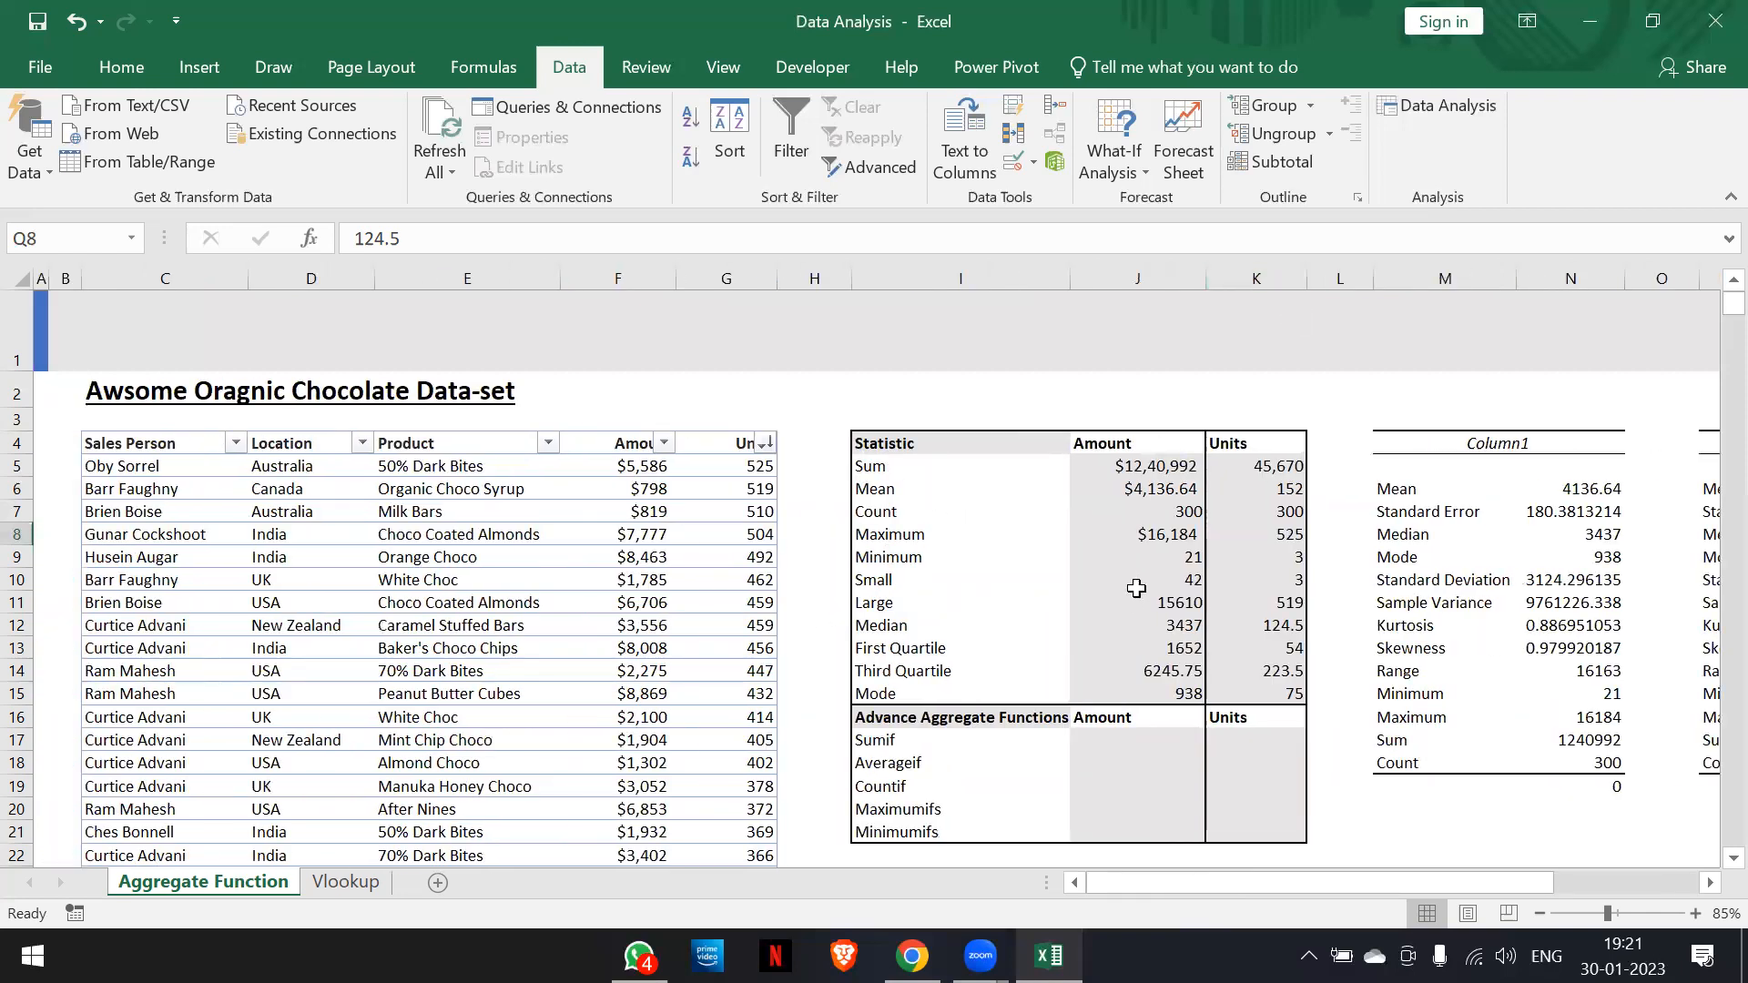
scroll(1175, 594, right, 5)
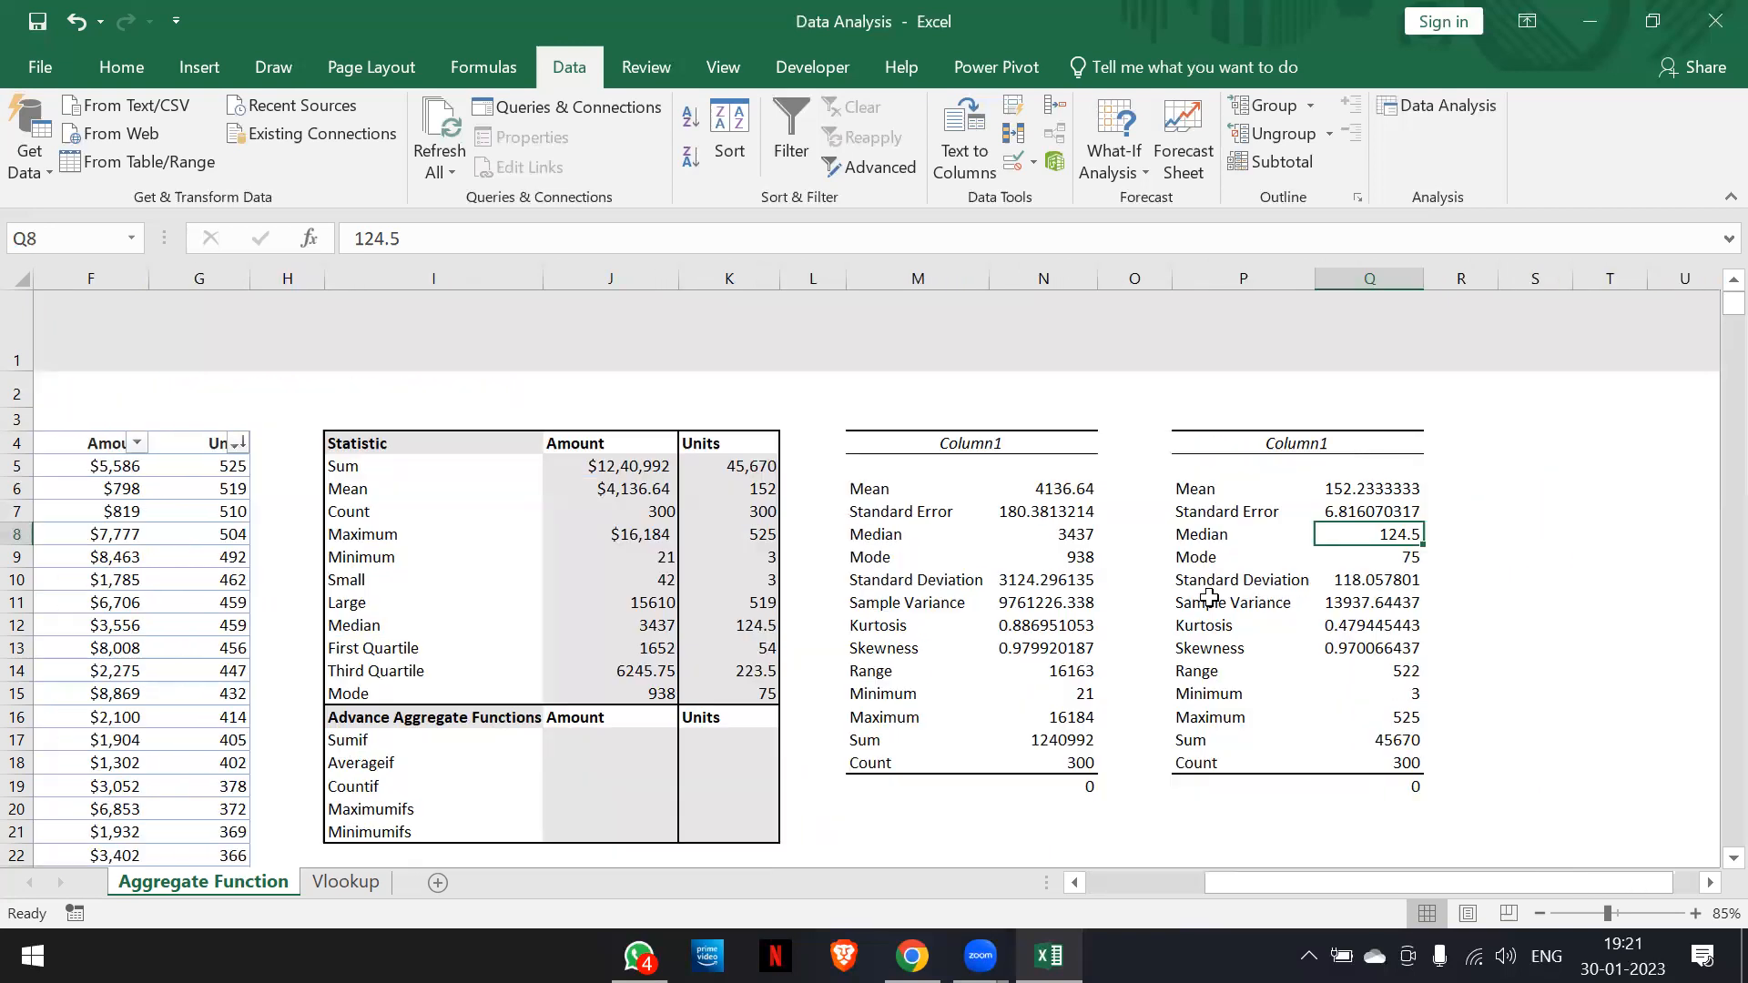
scroll(1209, 597, right, 2)
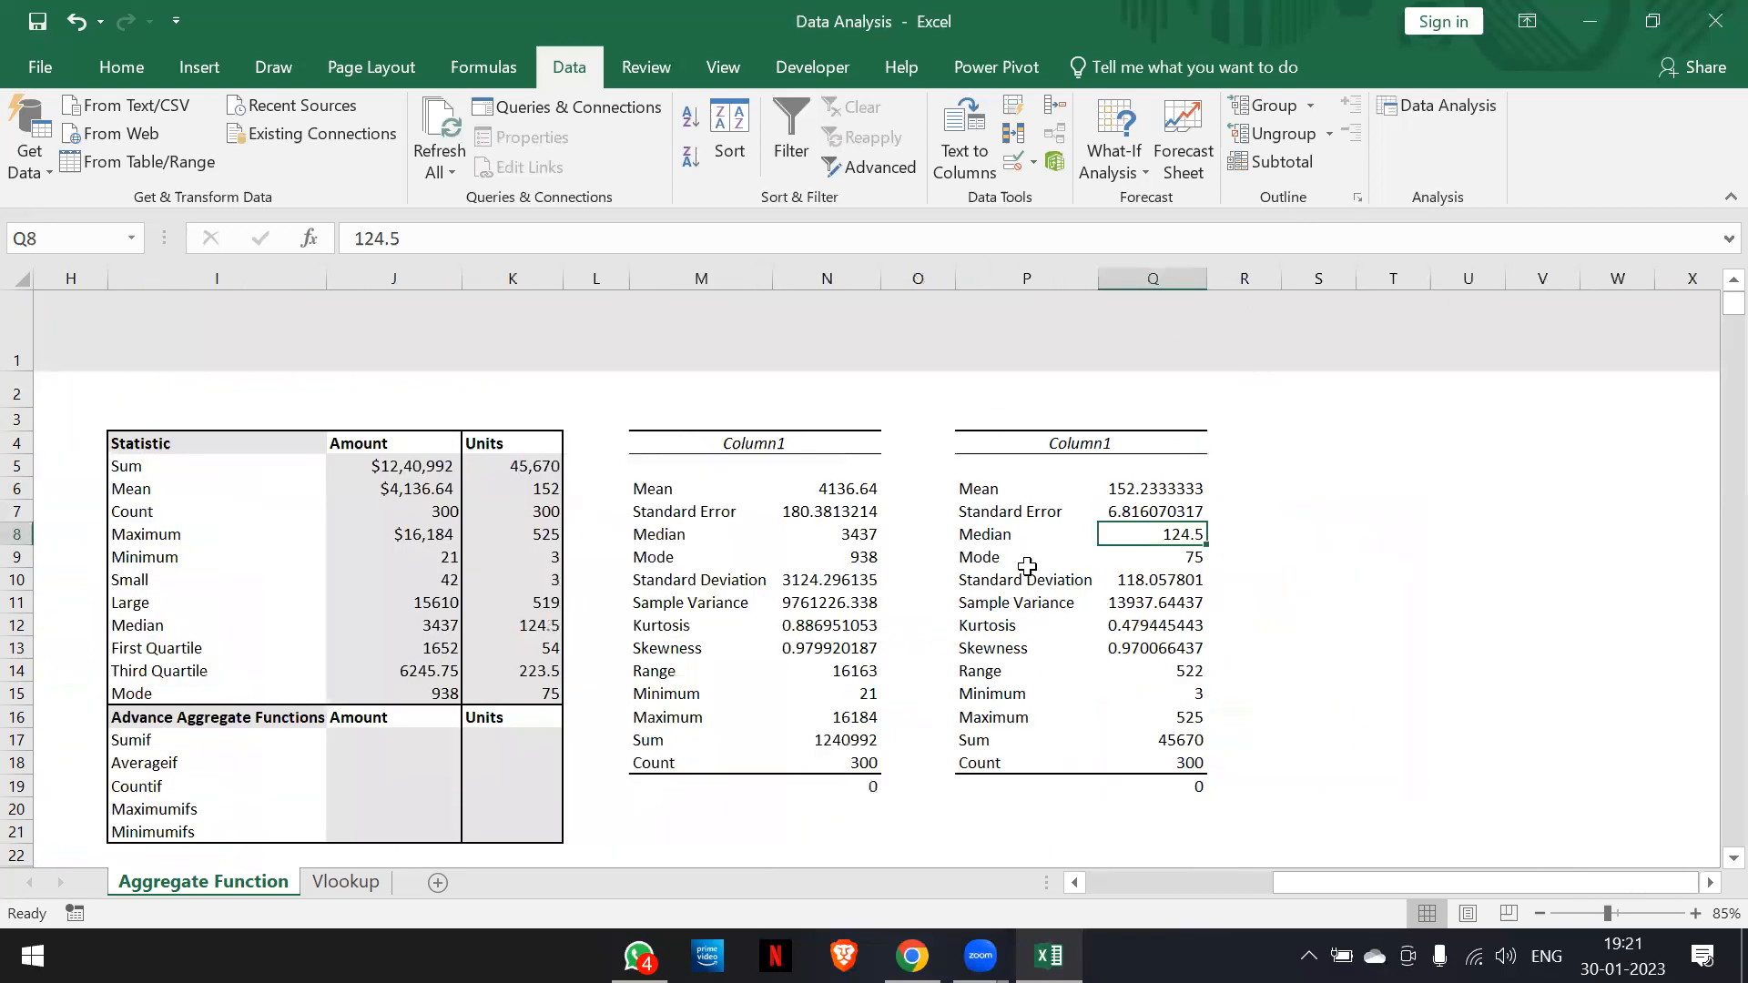
scroll(728, 695, left, 7)
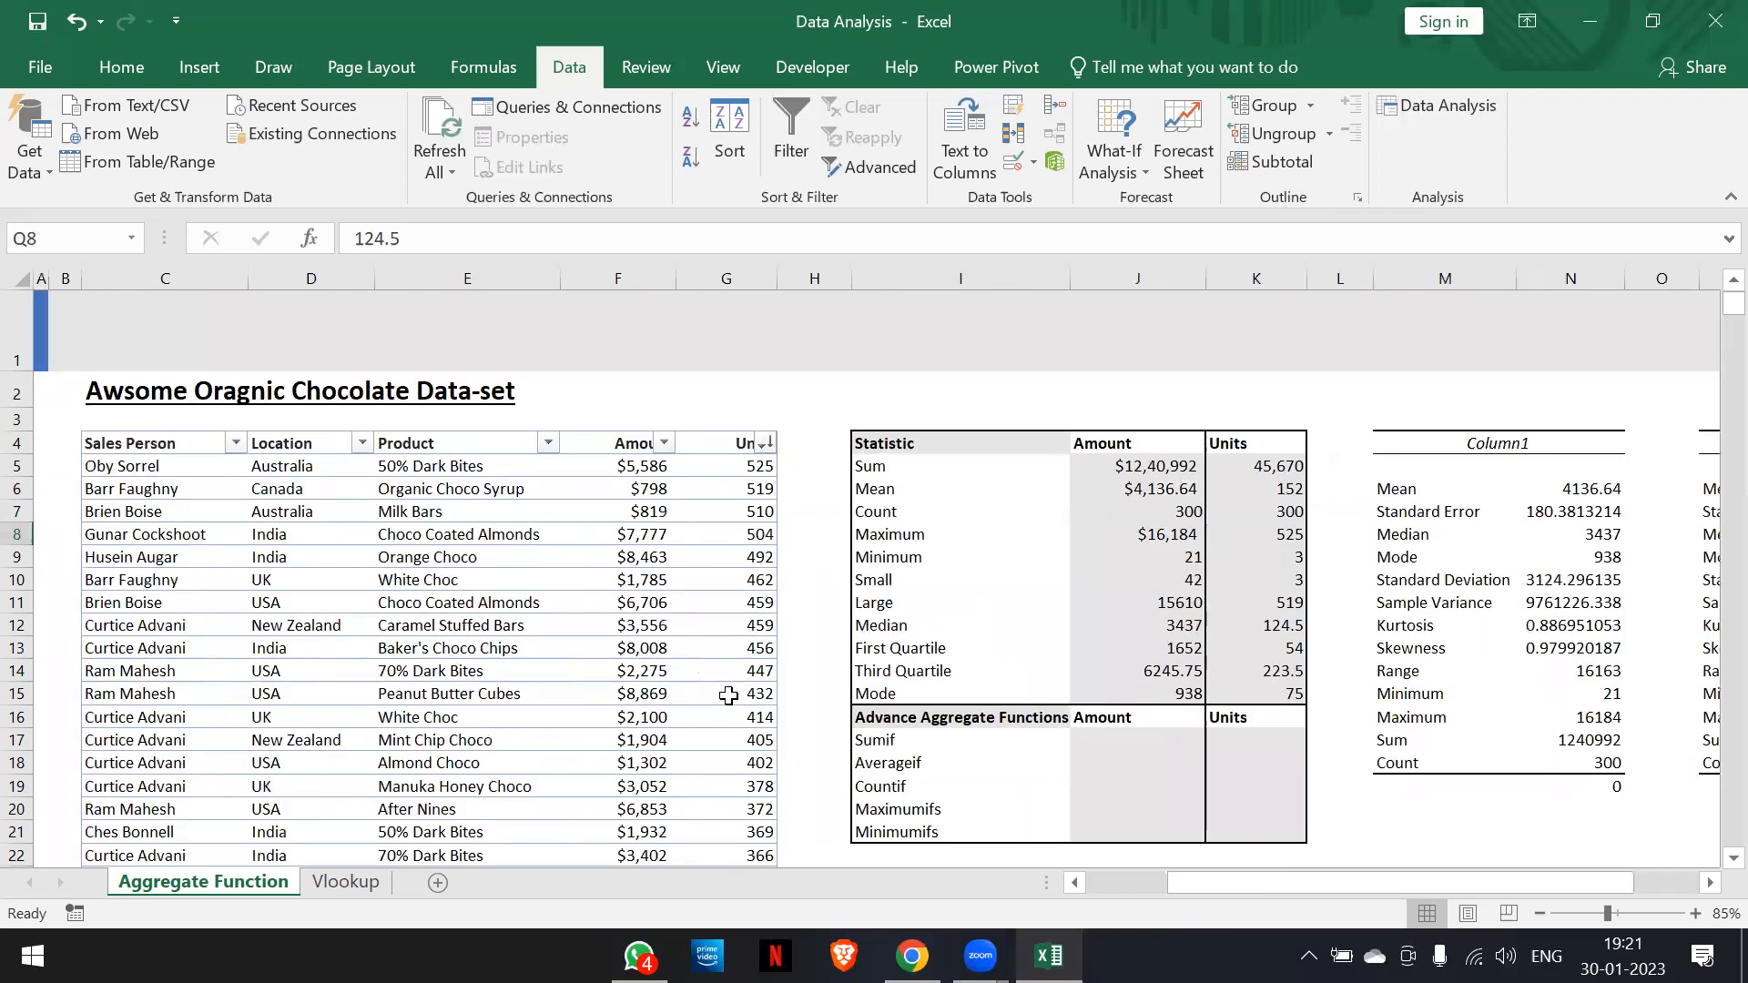